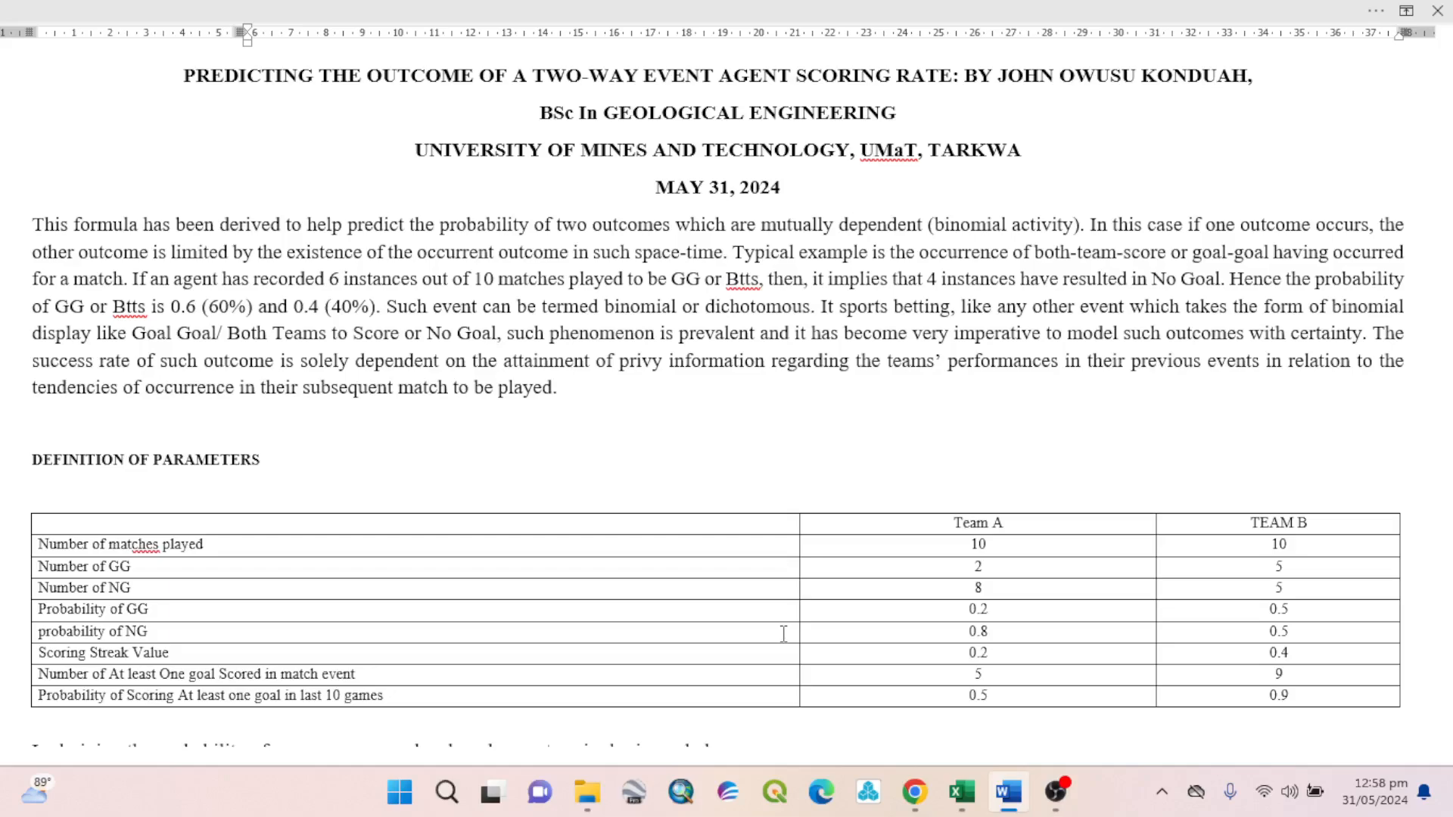
Read the introduction and parameter table, and highlight the θ and η entries in the terminology table.
scroll(765, 617, down, 2)
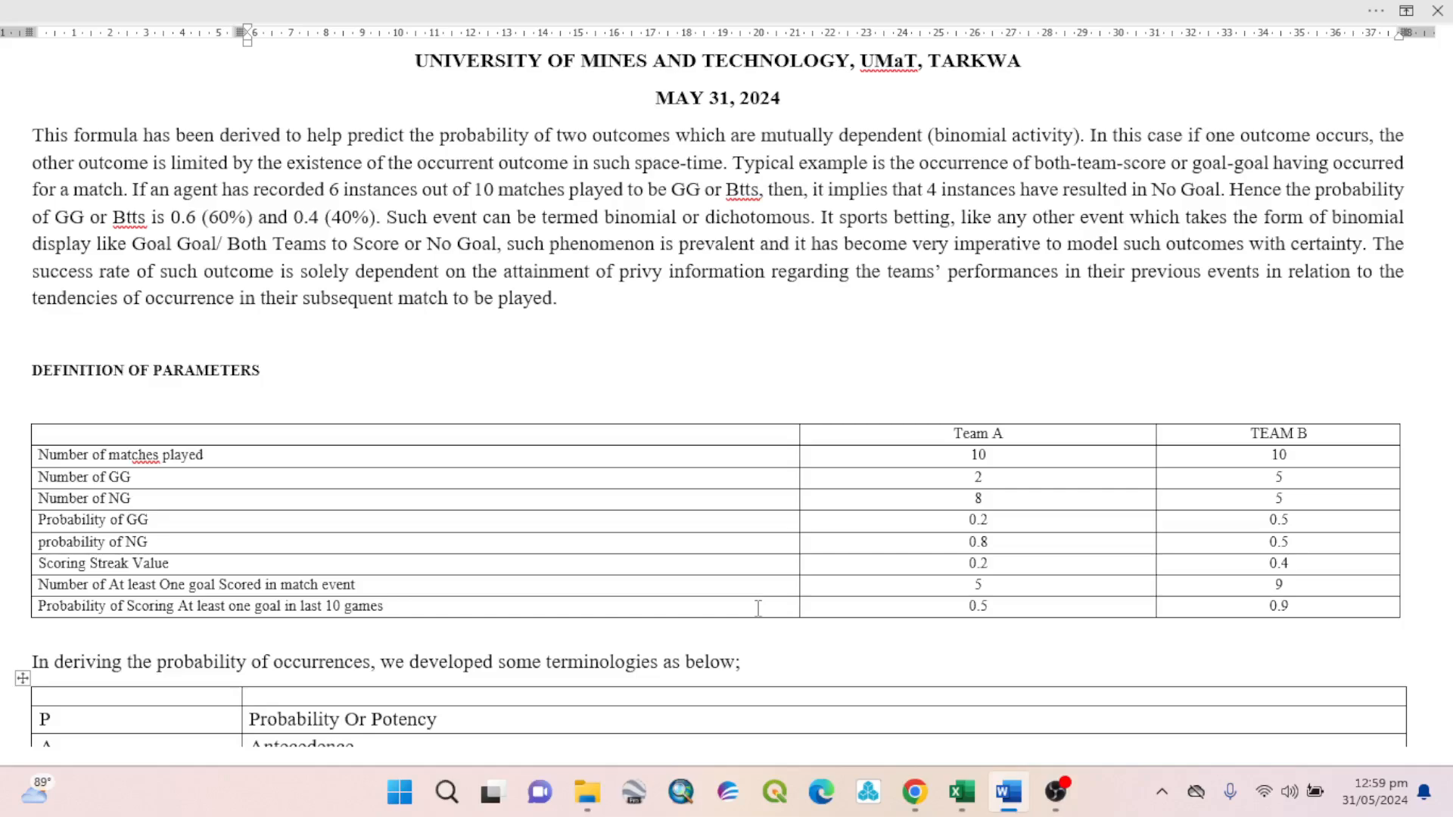
scroll(756, 574, down, 1)
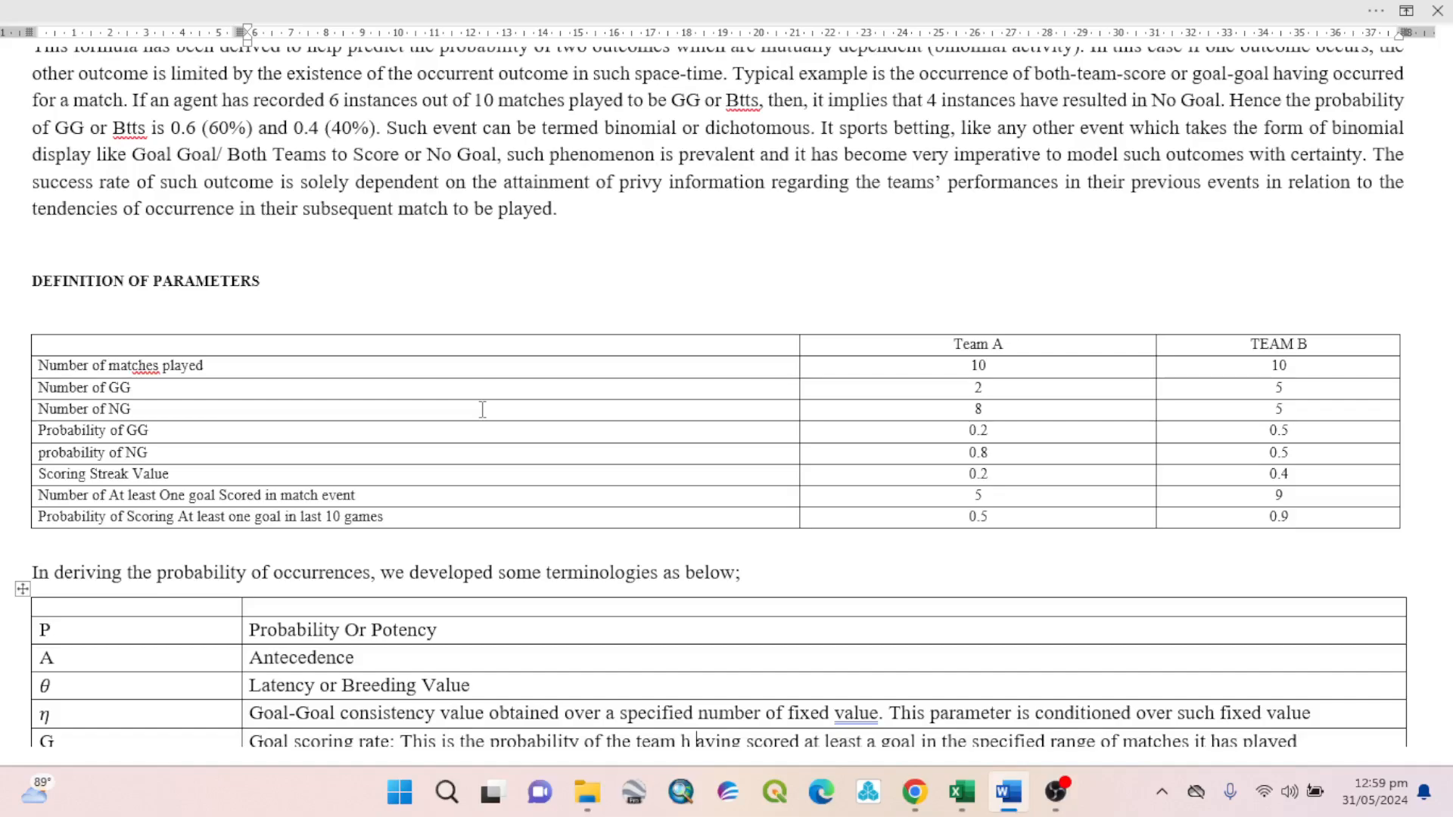
scroll(485, 406, down, 2)
scroll(485, 402, down, 2)
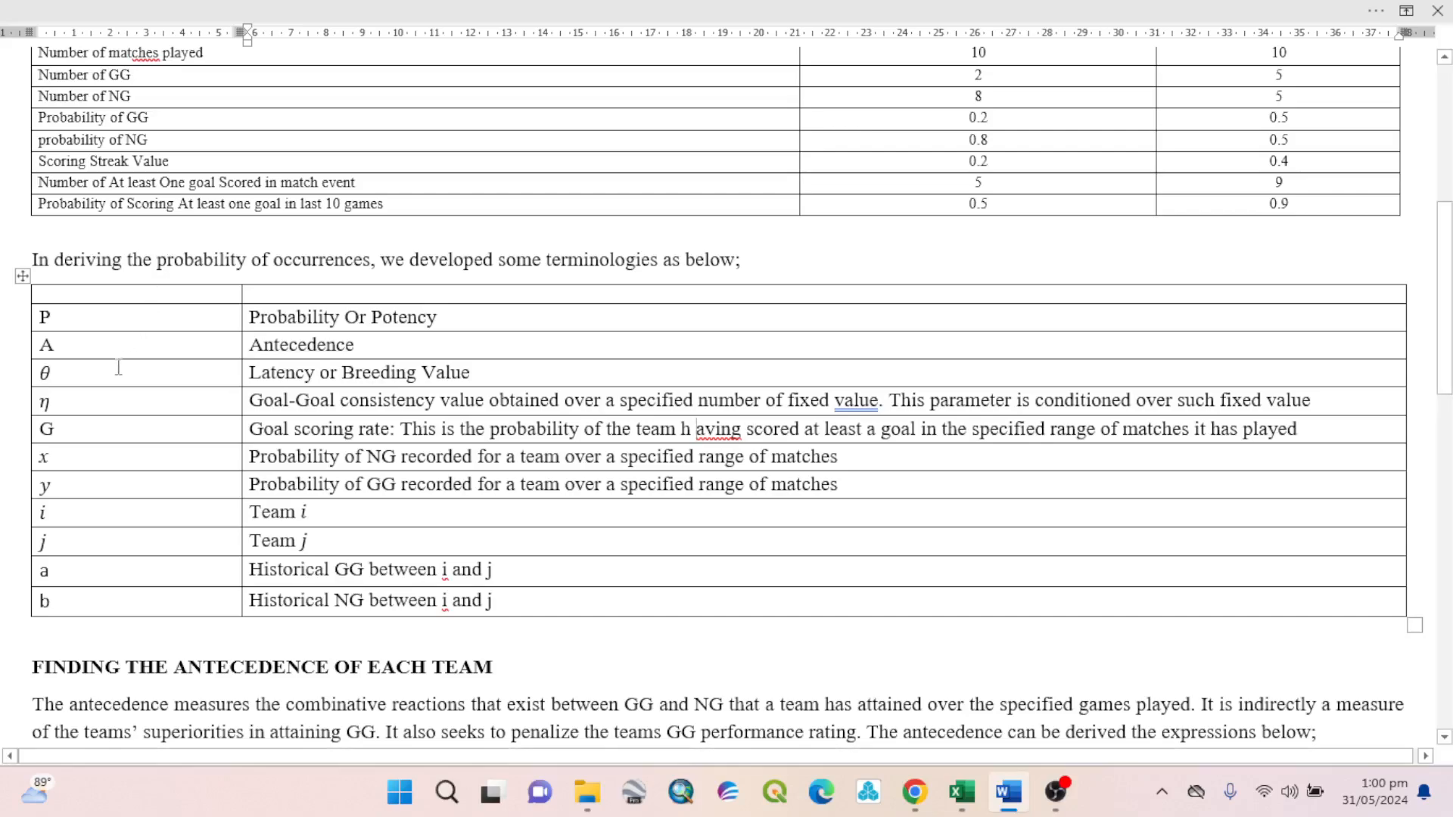
click(45, 373)
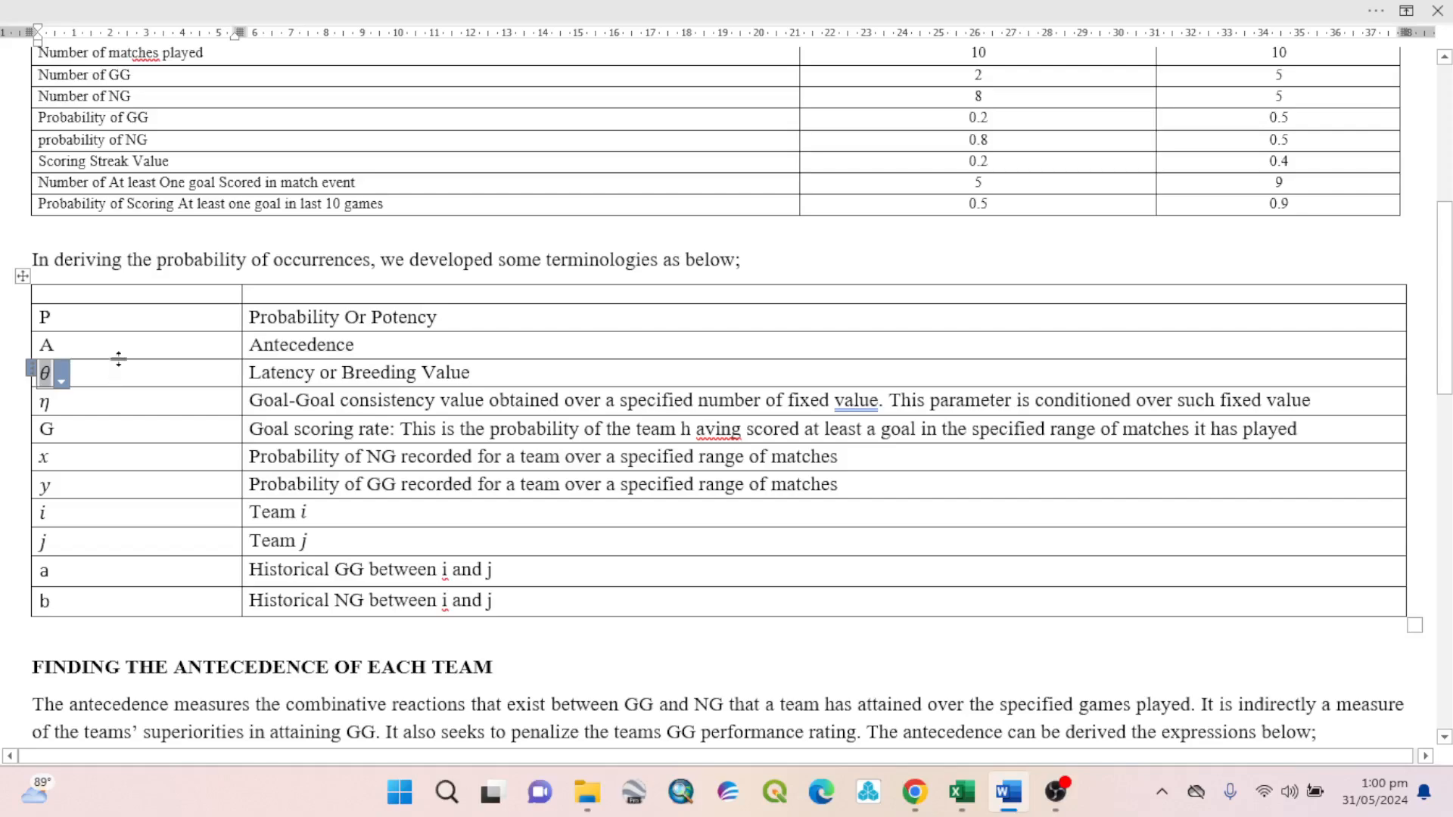
click(35, 409)
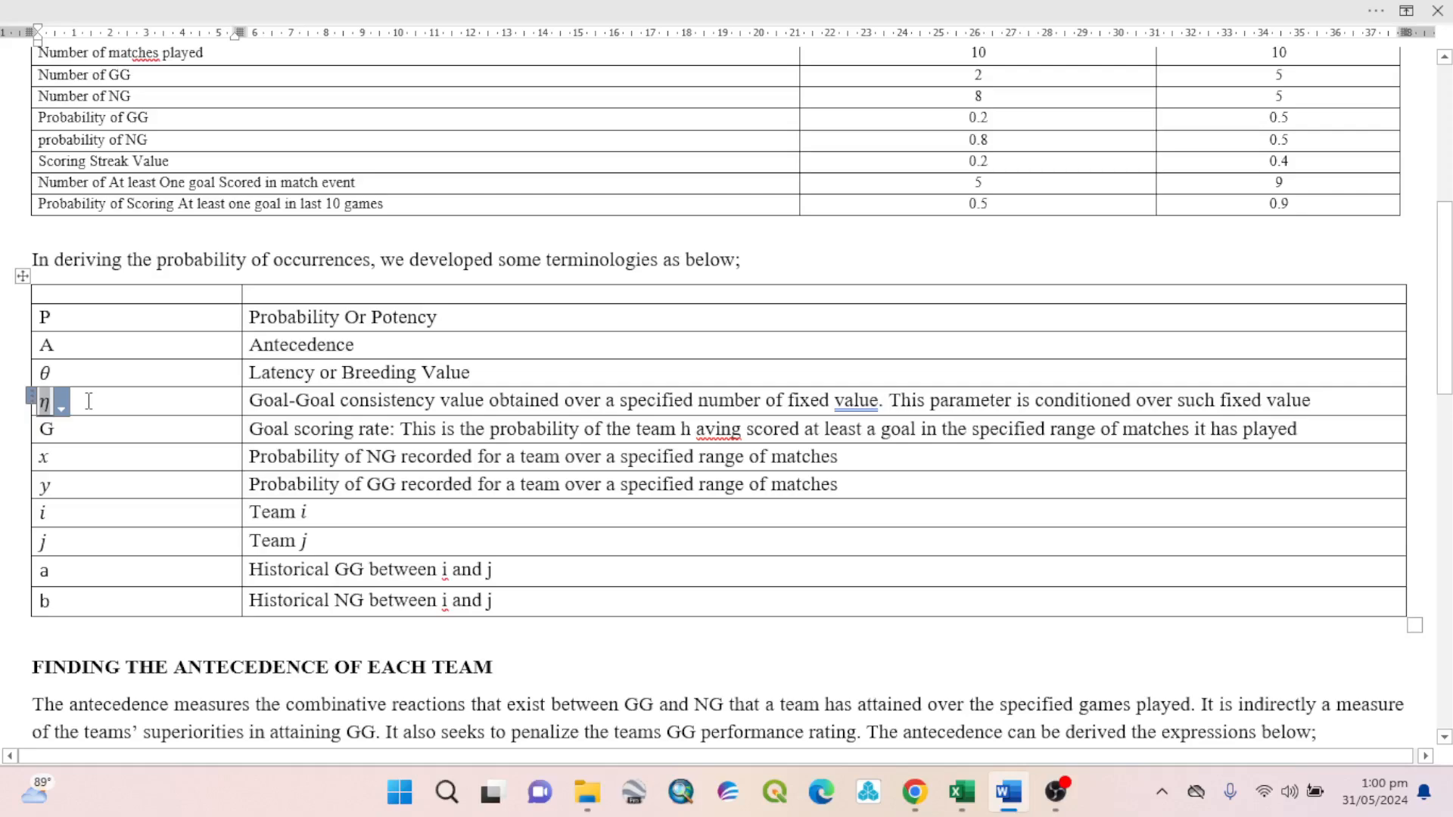
drag(168, 402, 250, 402)
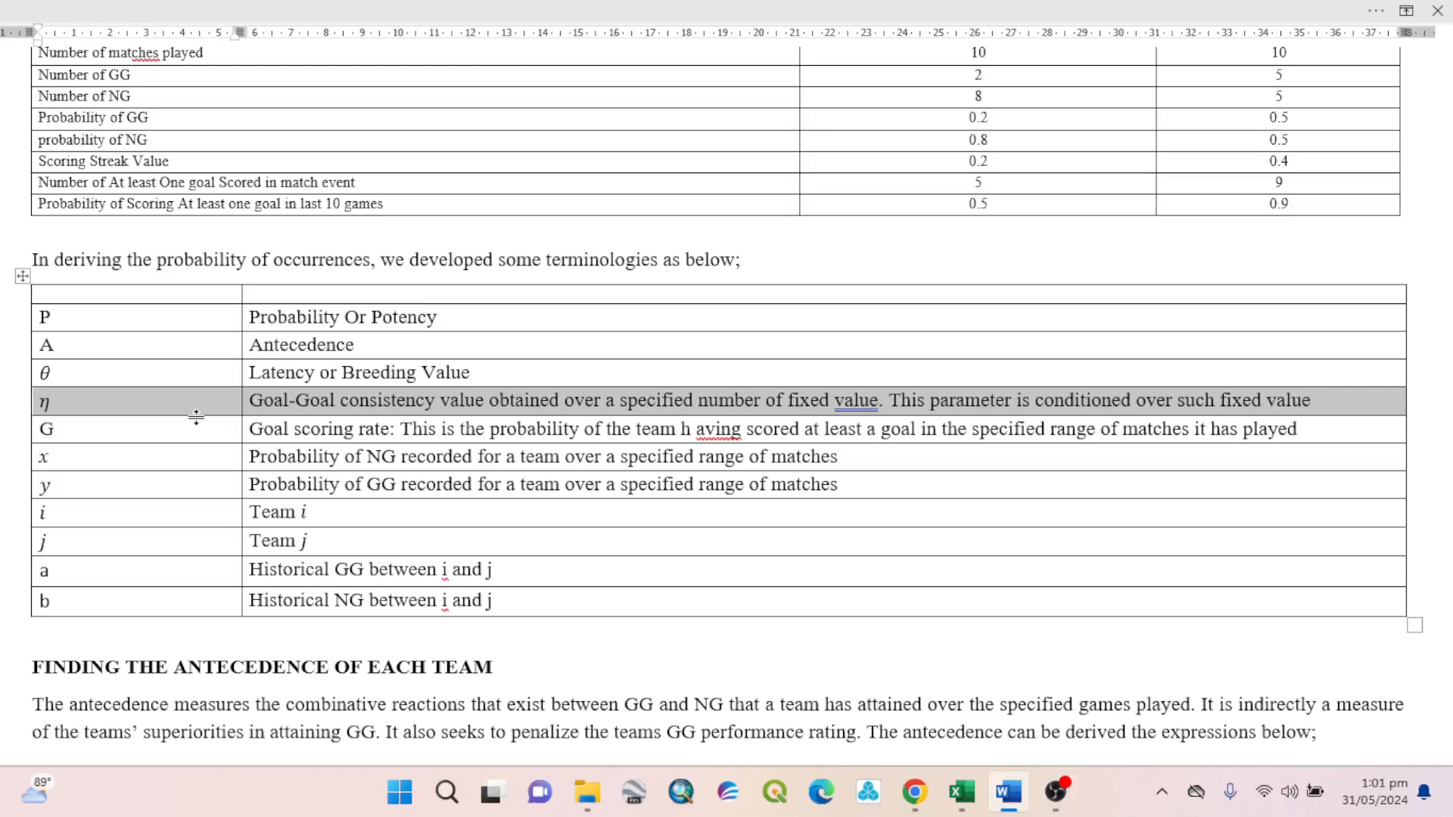
Examine antecedence equation (1) for team i, highlighting Ai, the base e and the xi and yi terms of the exponent.
scroll(196, 417, down, 5)
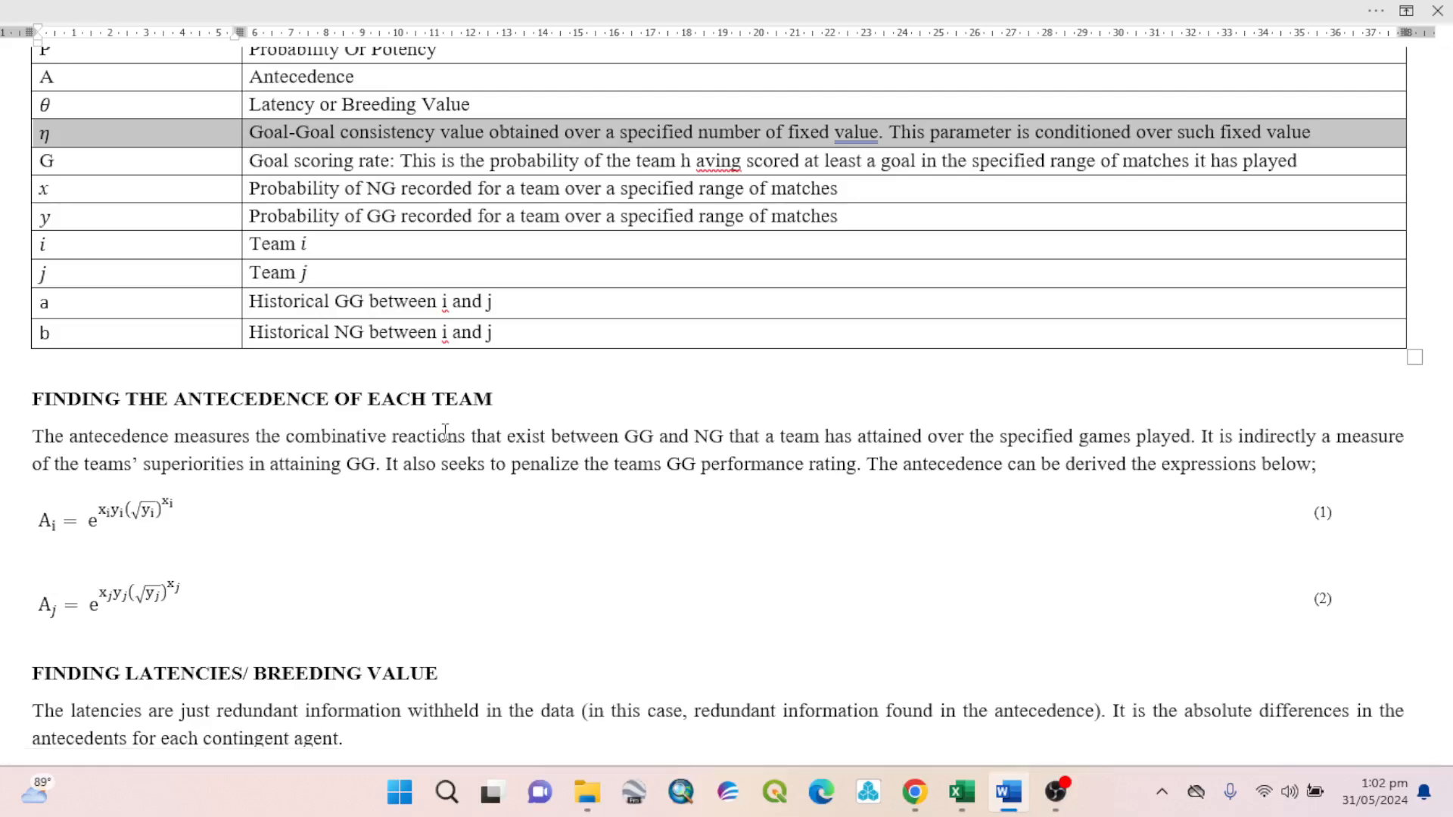
scroll(424, 446, down, 3)
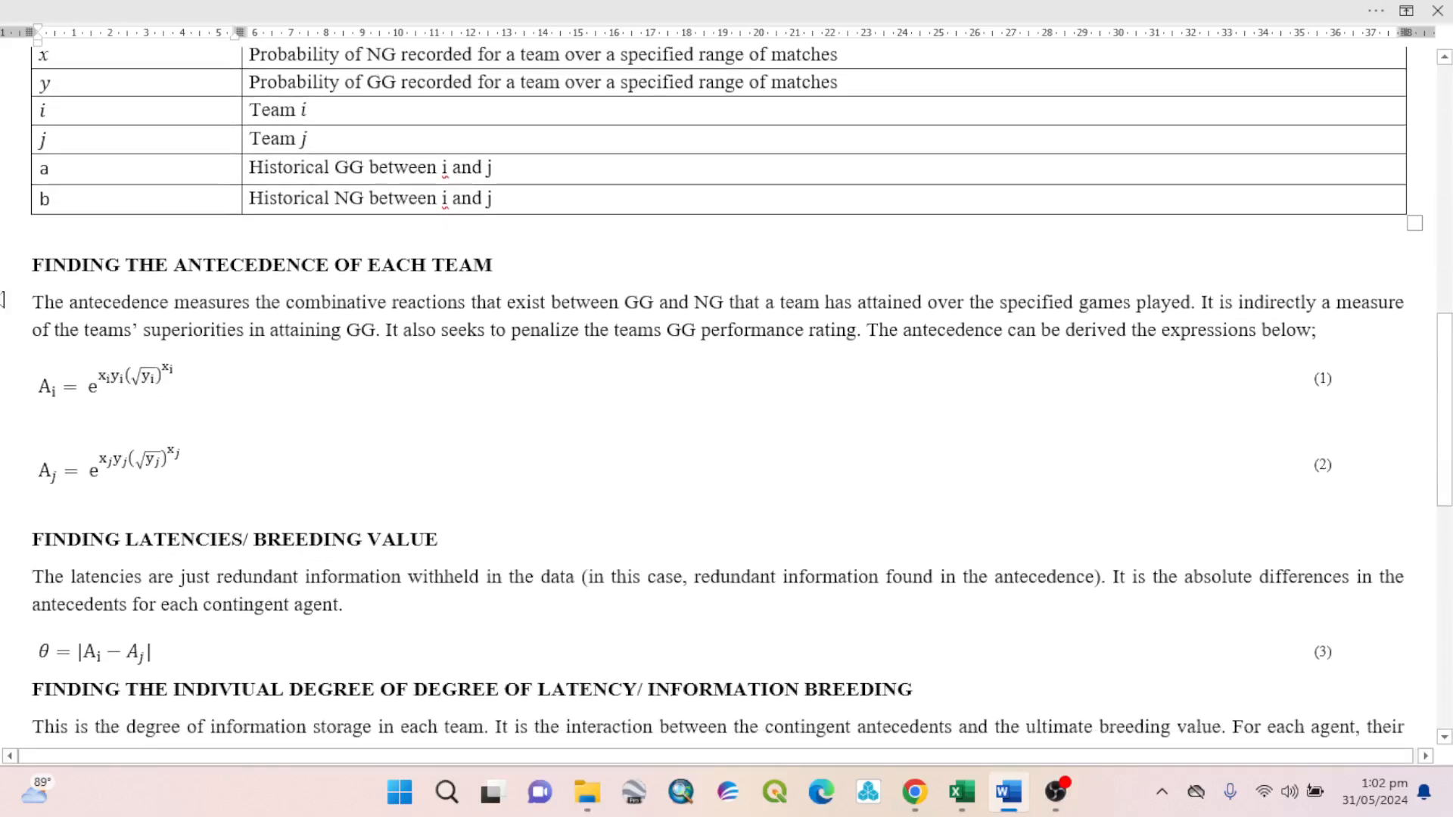
click(55, 394)
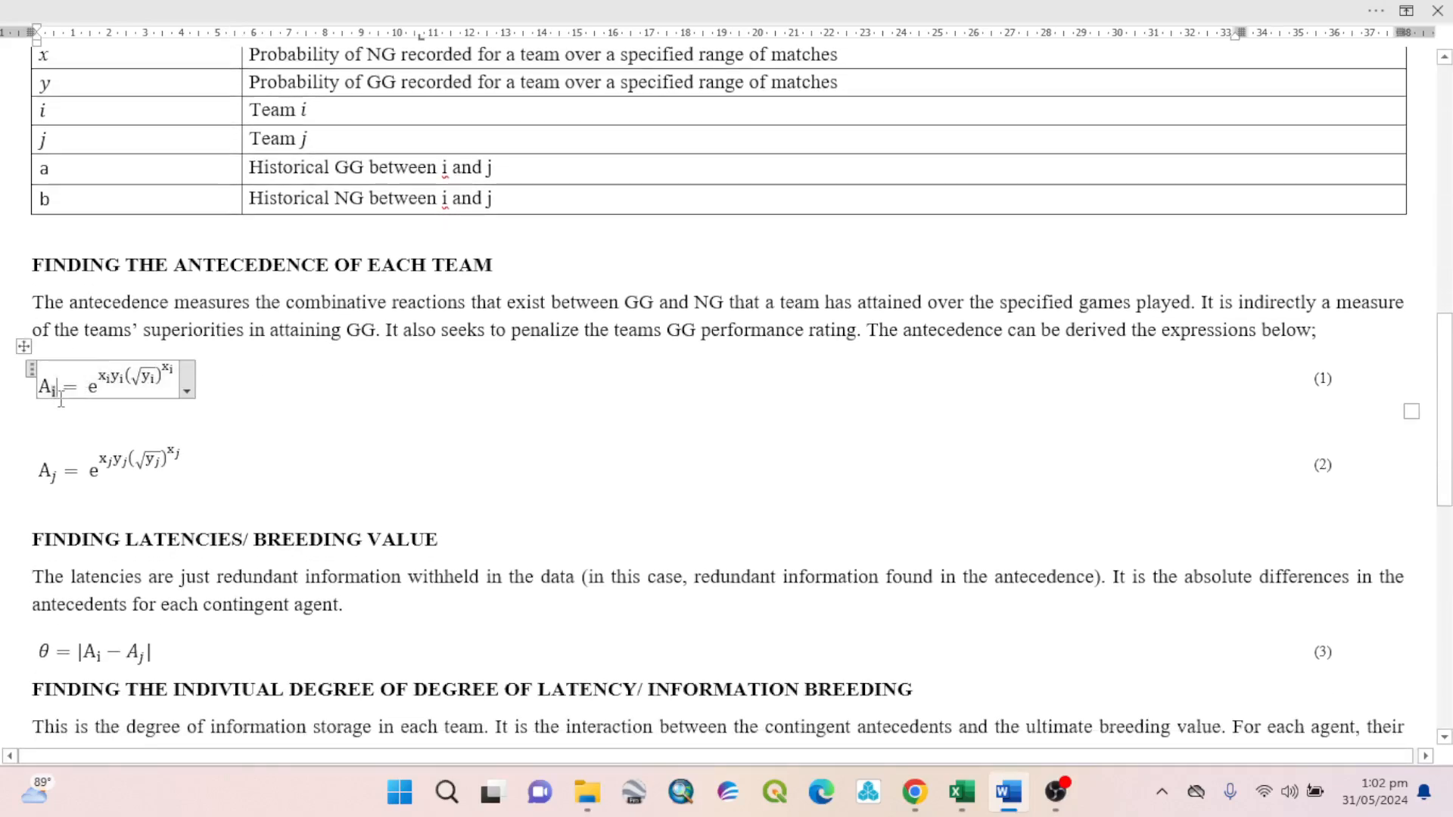
double_click(53, 392)
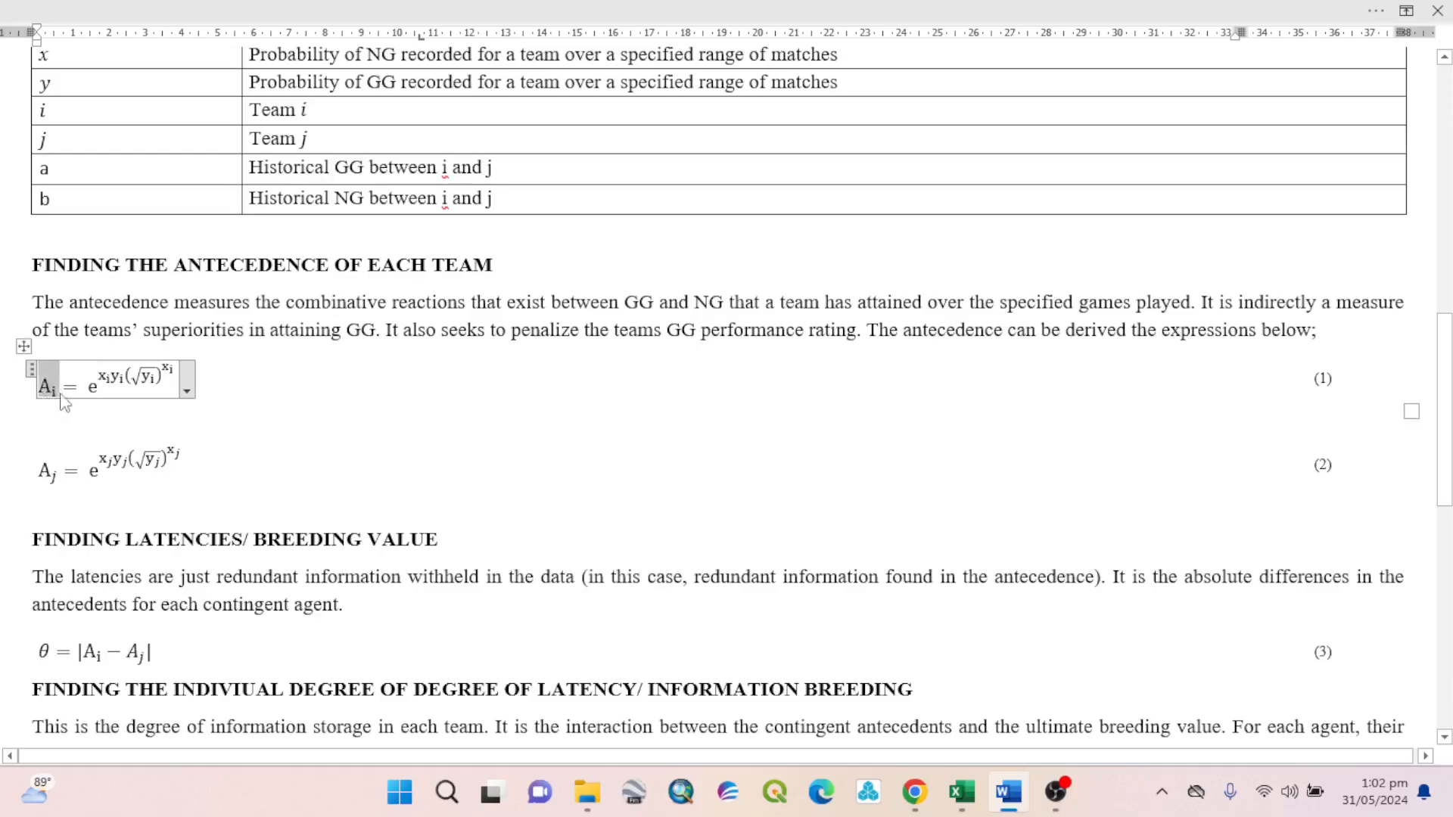
click(58, 393)
double_click(94, 389)
click(95, 390)
drag(107, 373, 114, 382)
click(109, 380)
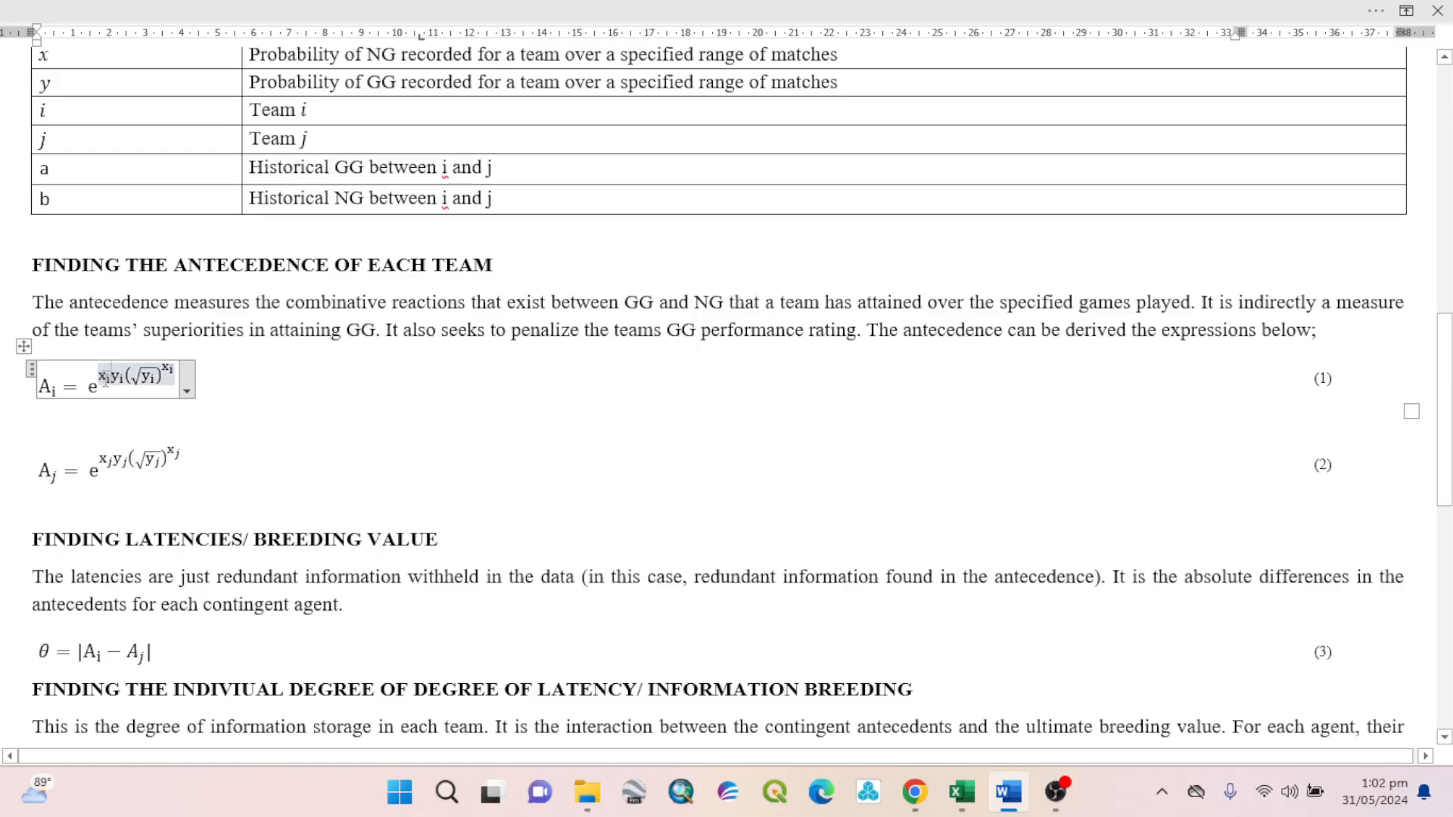
drag(101, 375, 112, 383)
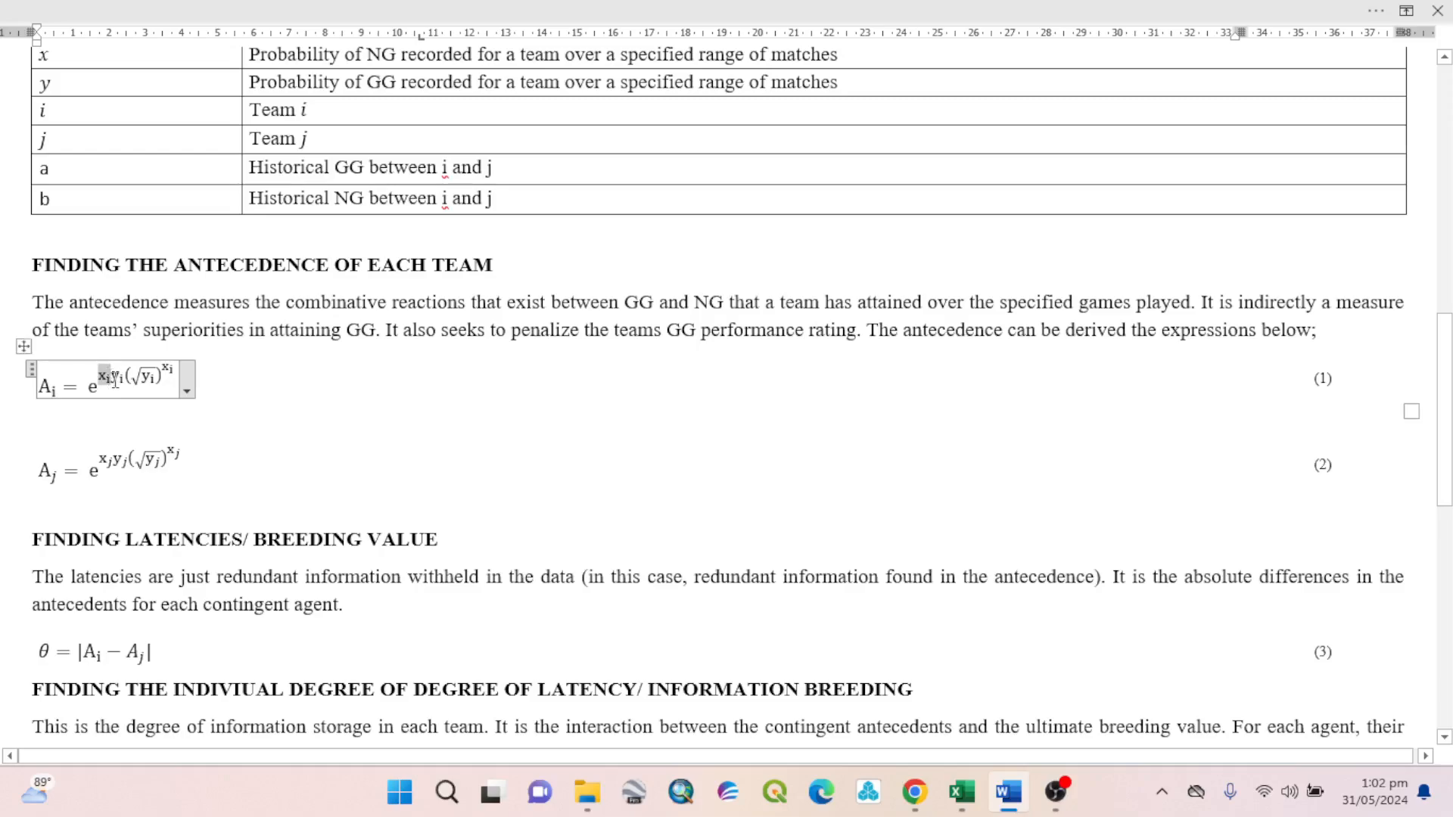
click(115, 379)
click(130, 438)
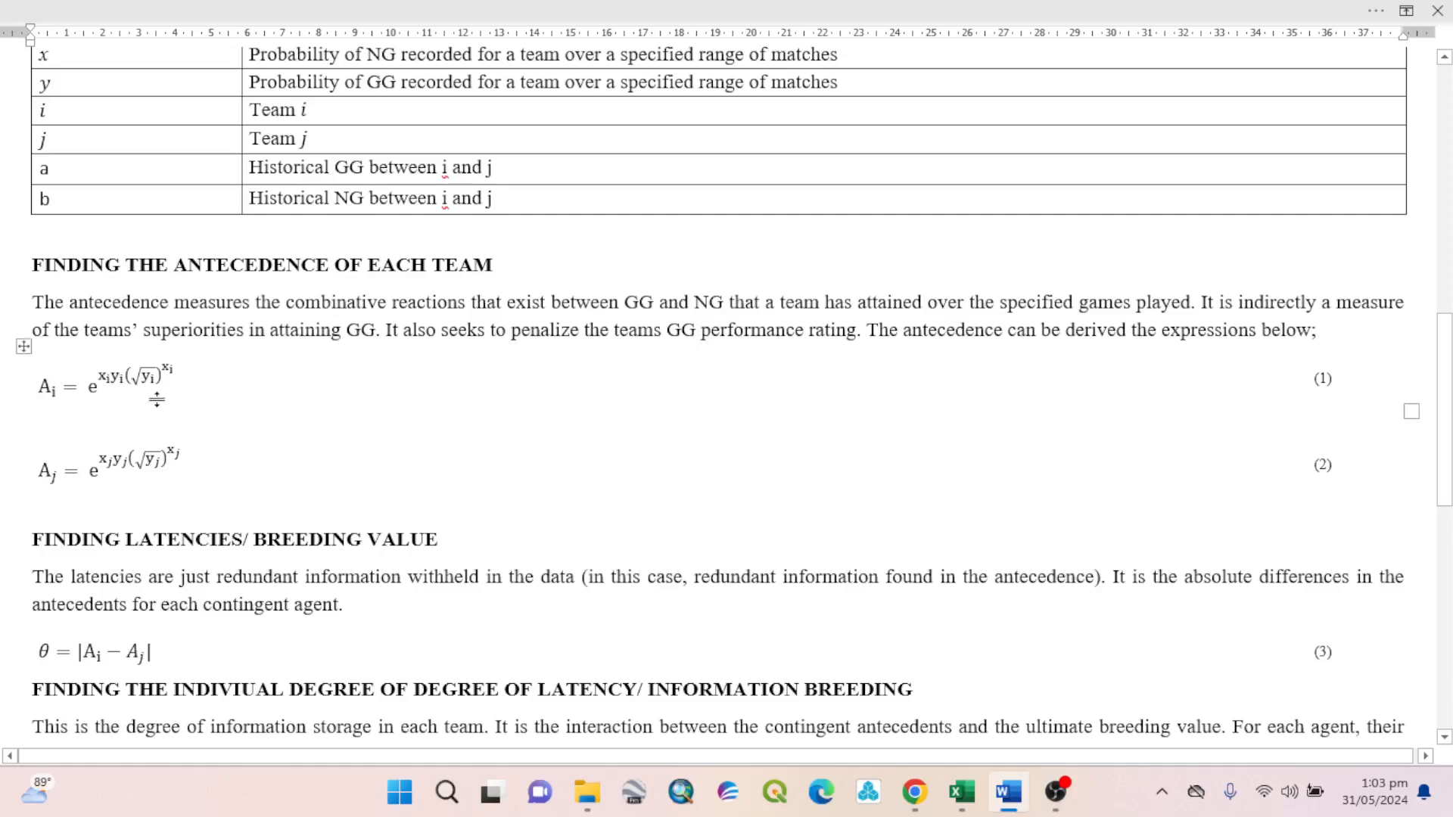
Examine the bracketed square-root factor raised to xi in the exponent of equation (1).
drag(178, 370, 170, 364)
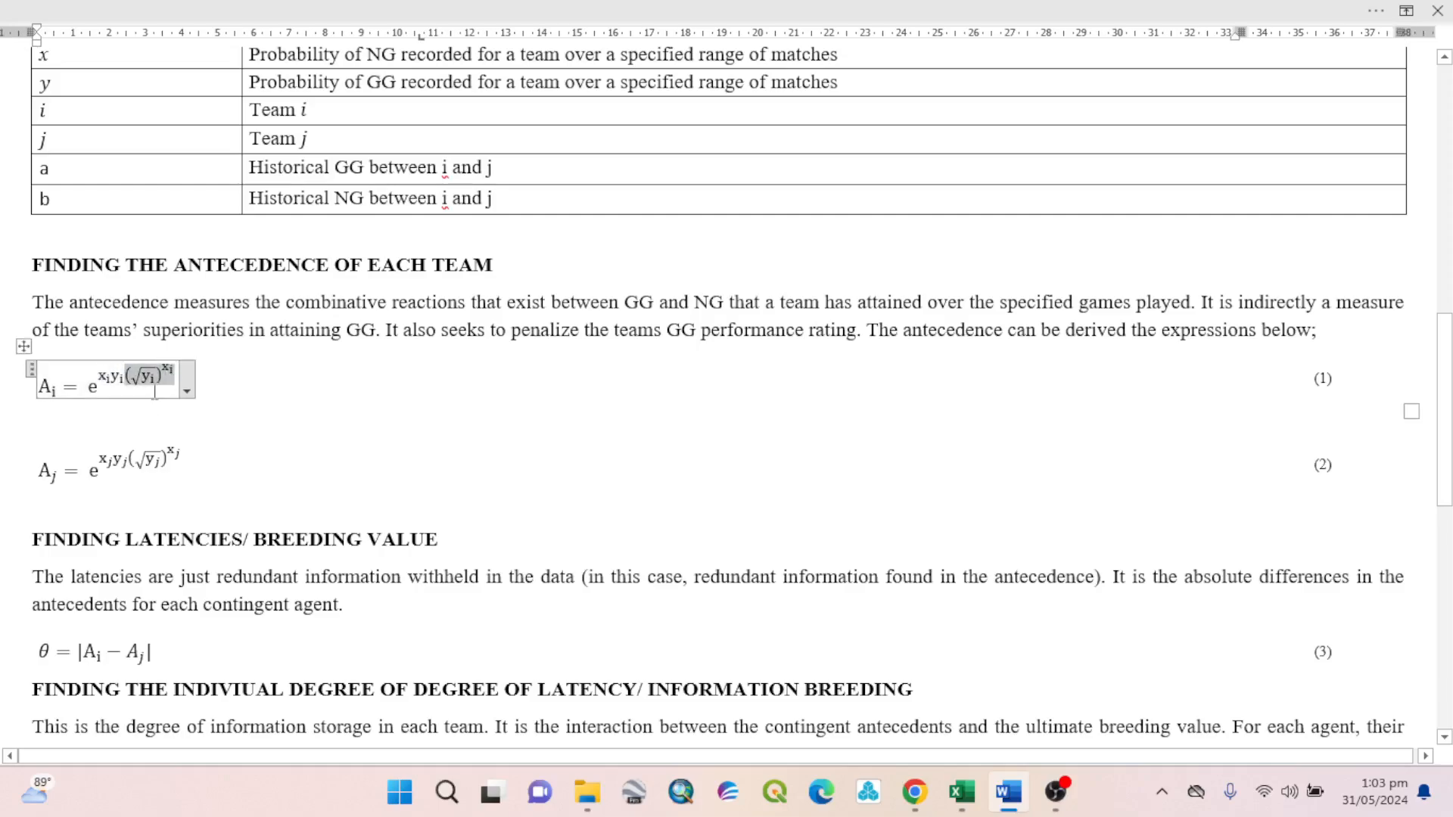
click(164, 378)
key(shift+Left)
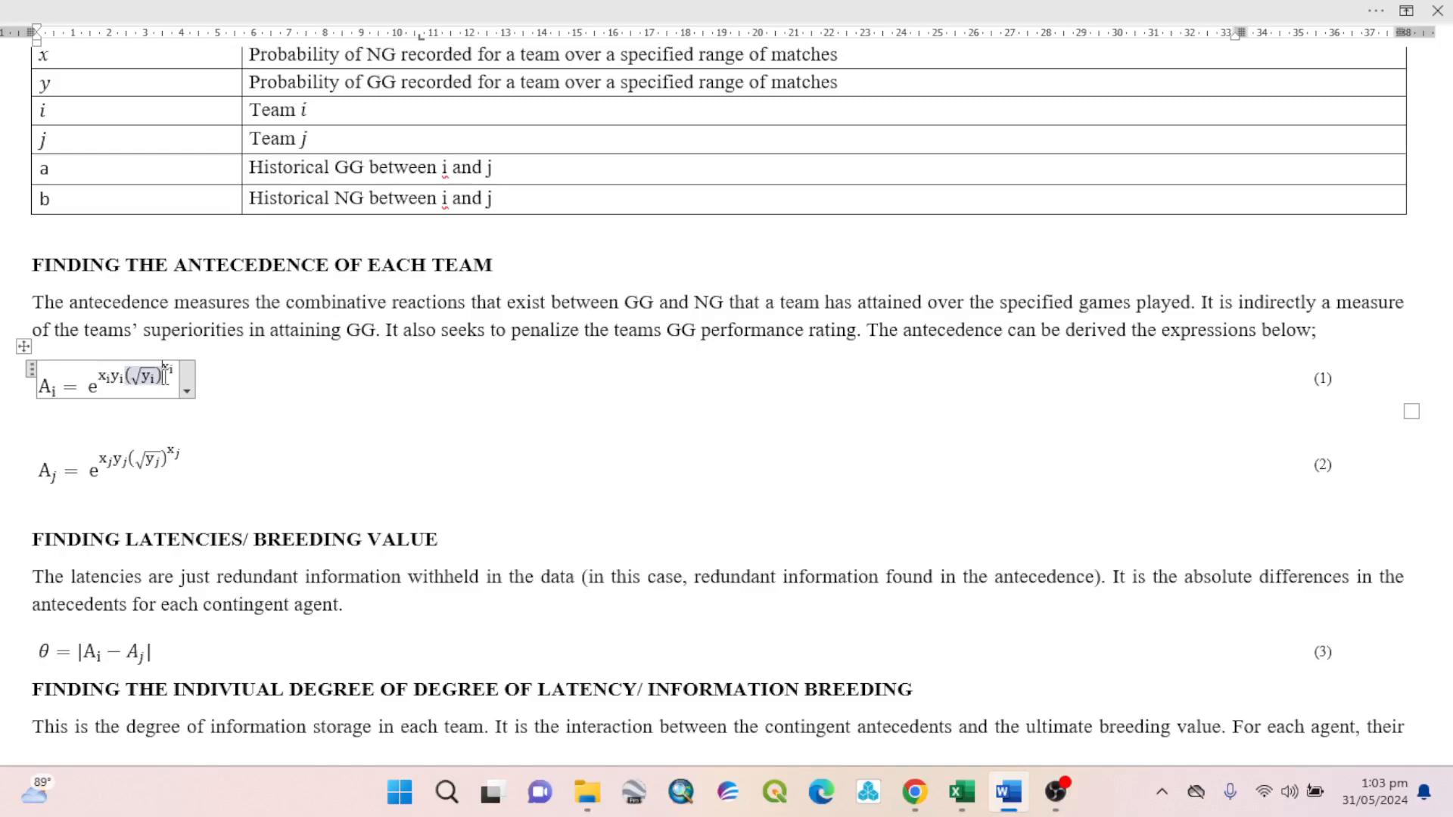
click(129, 424)
click(76, 394)
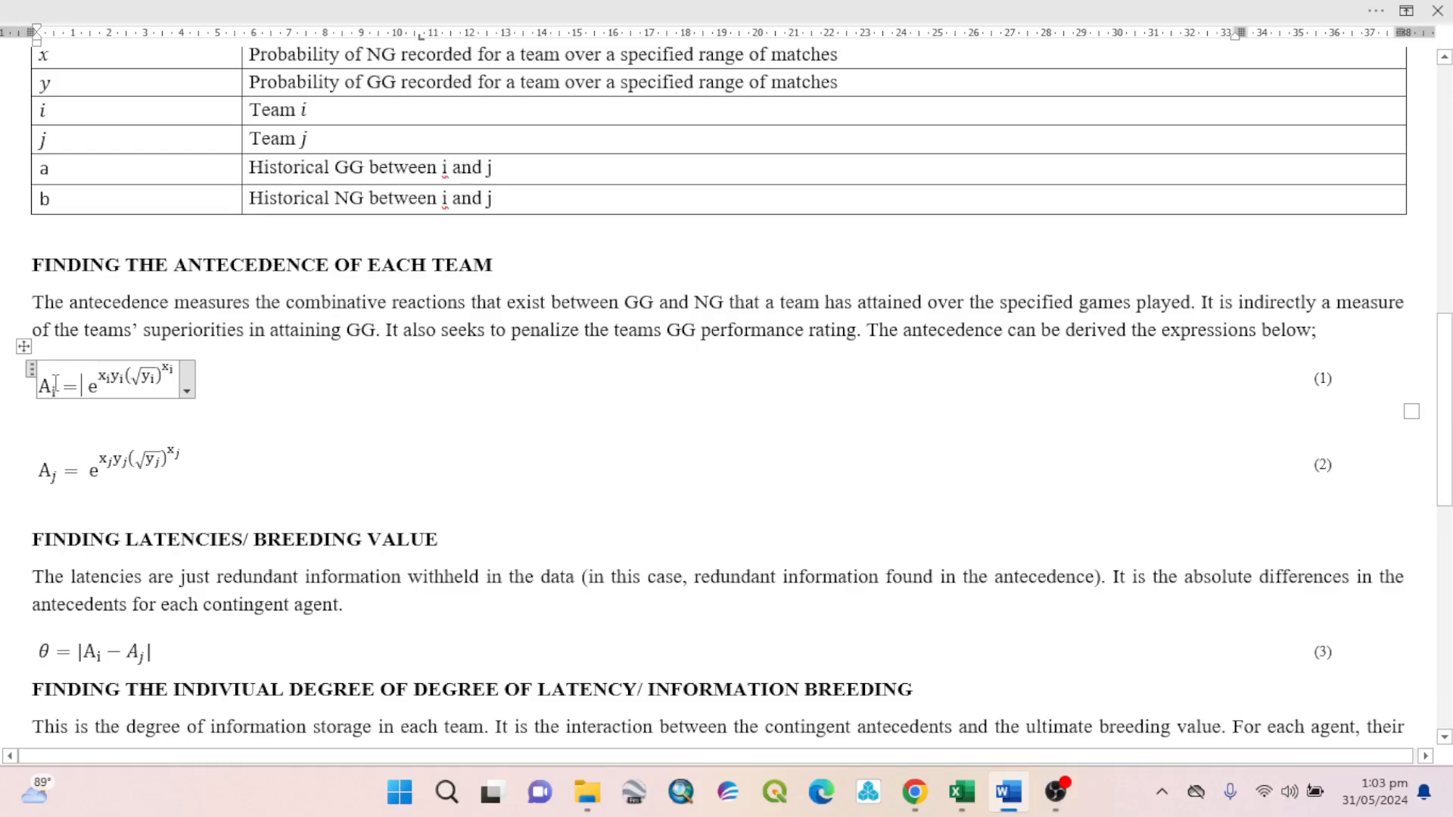
click(54, 387)
Examine antecedence equation (2) for team j and the latency equation (3) for θ.
scroll(68, 446, down, 1)
click(55, 387)
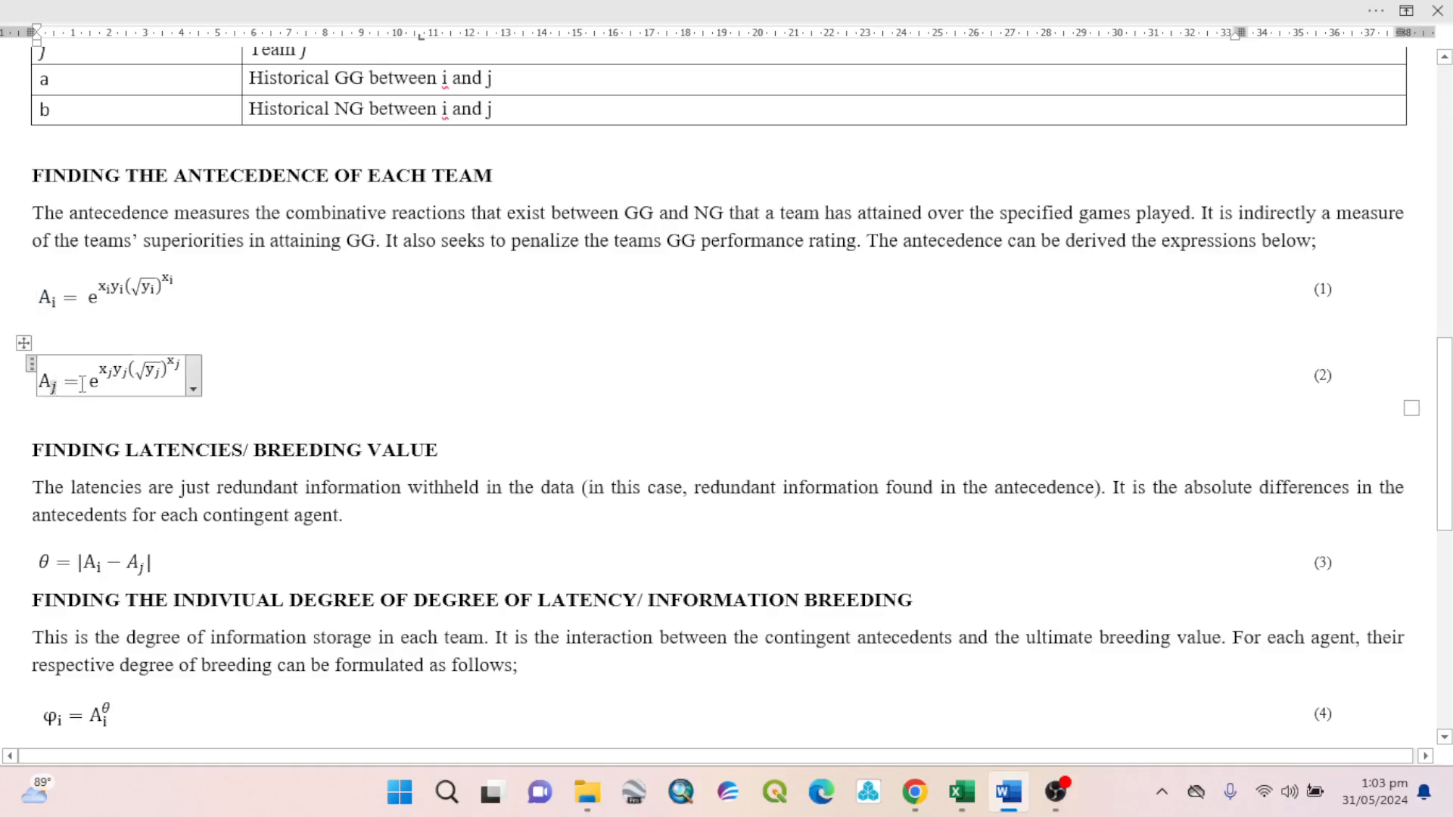
click(109, 371)
scroll(339, 307, down, 2)
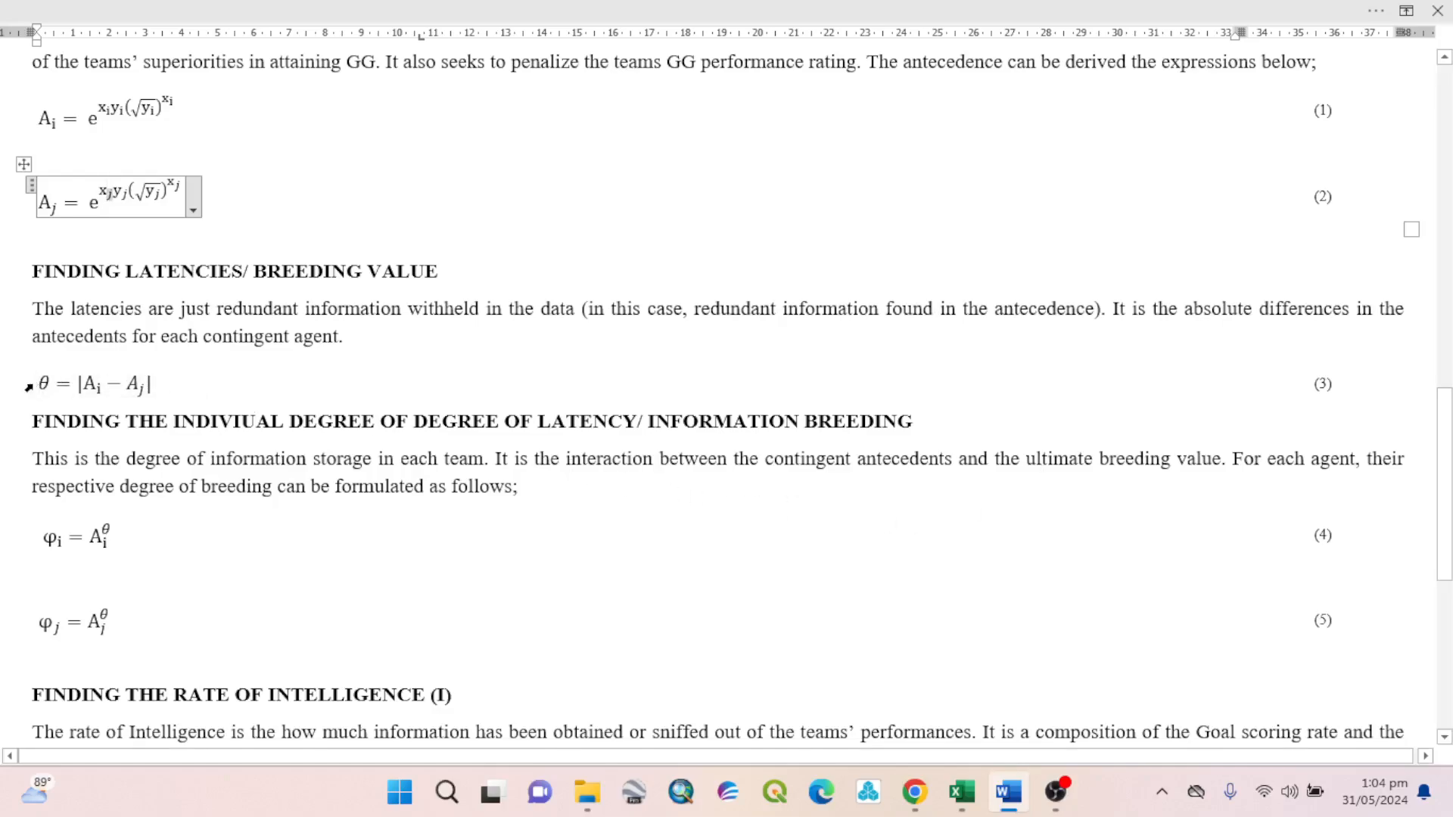
click(48, 386)
Examine equation (4) for team i's degree of latency, highlighting φi and Ai to the power θ, and refer back to equation (3).
scroll(61, 432, down, 1)
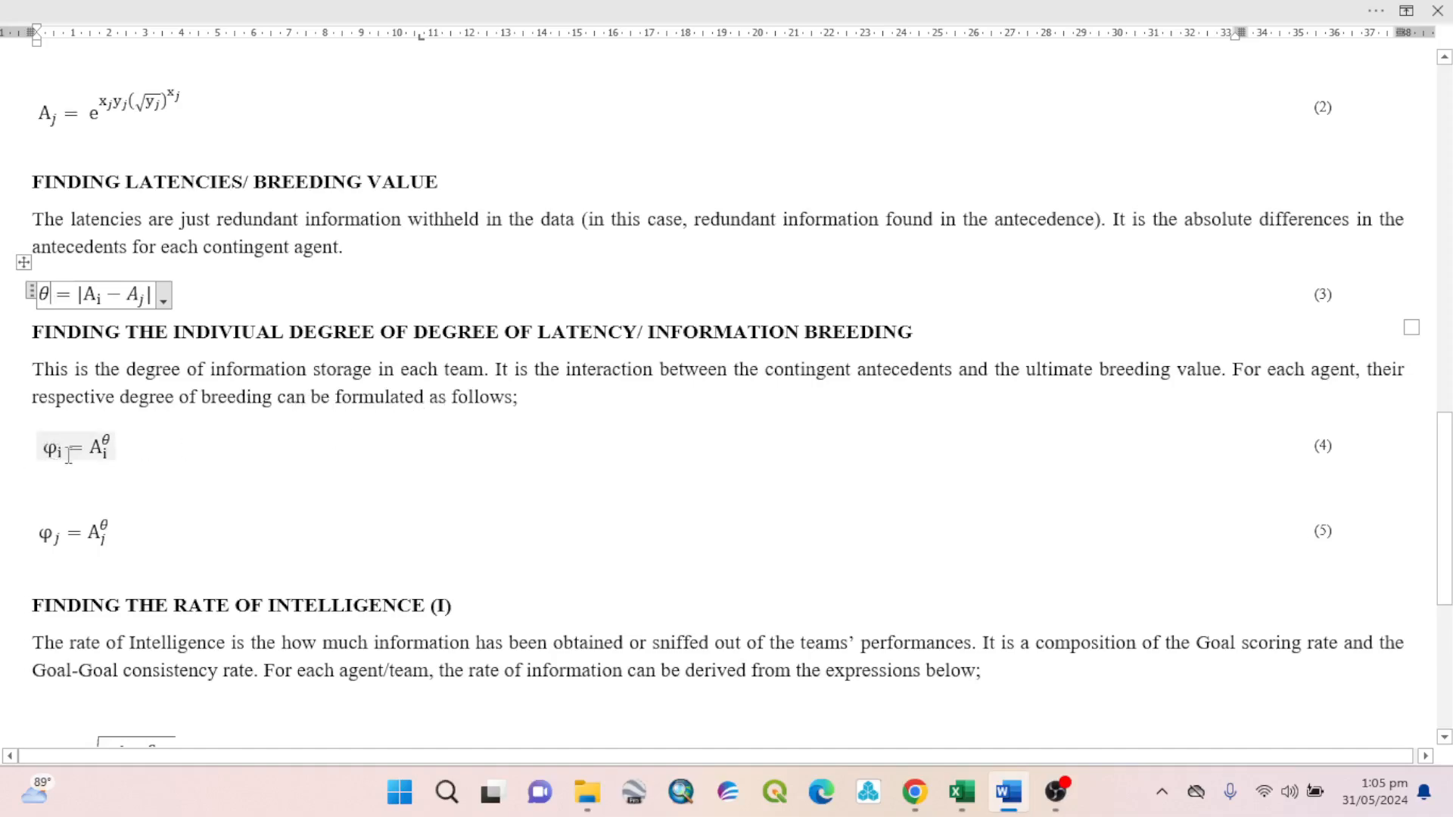
drag(64, 459, 47, 462)
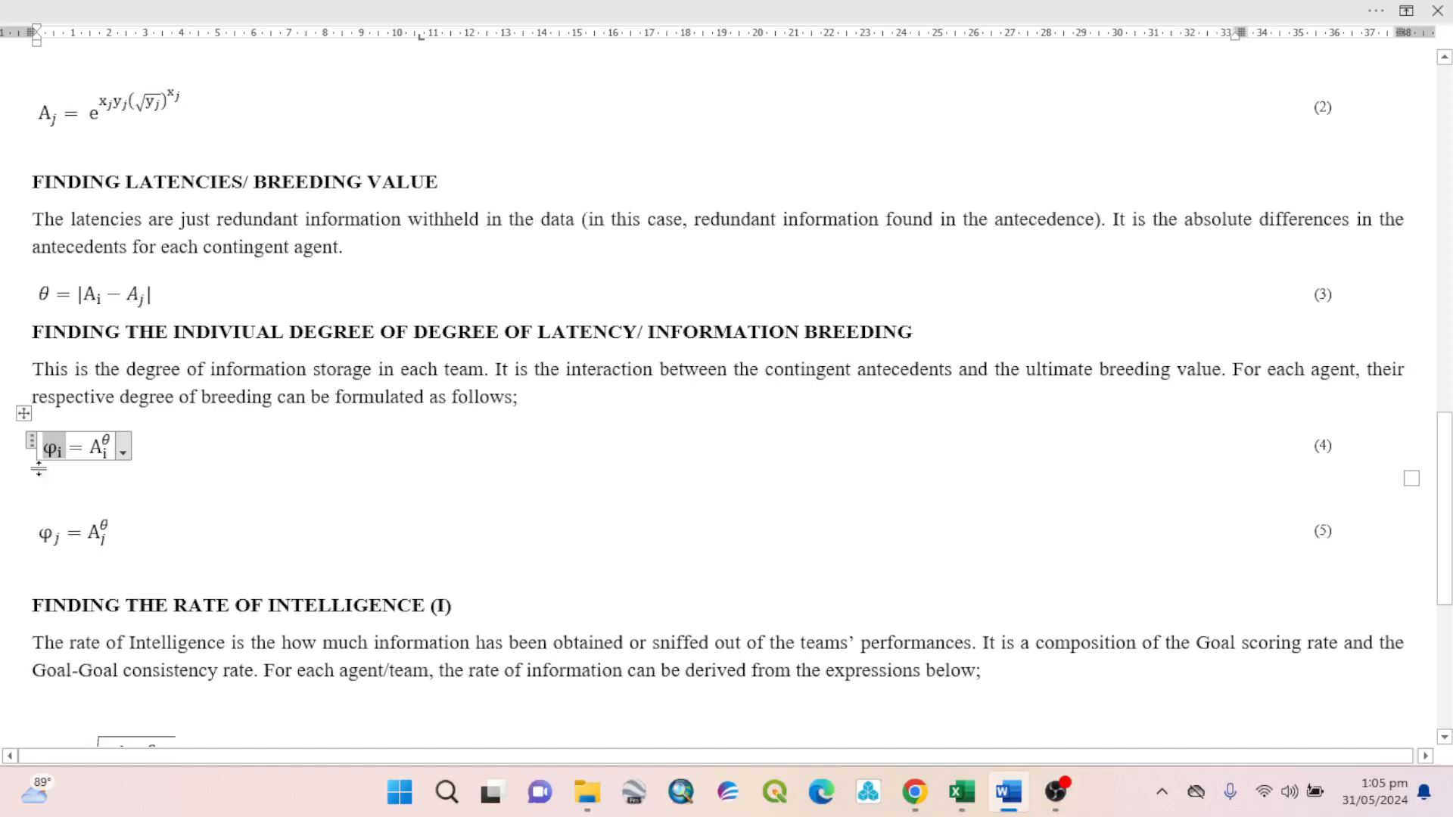
click(46, 485)
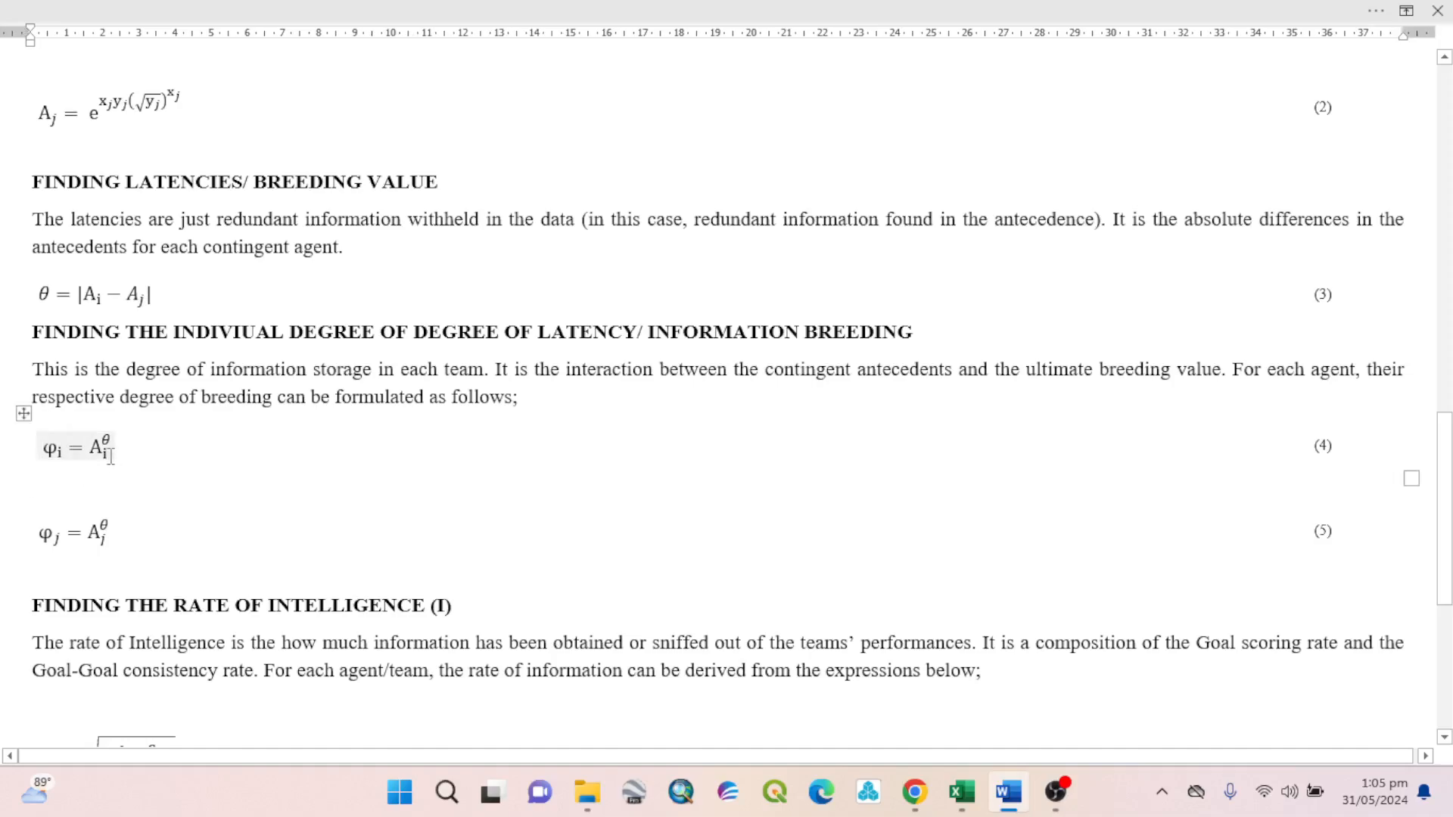
click(108, 459)
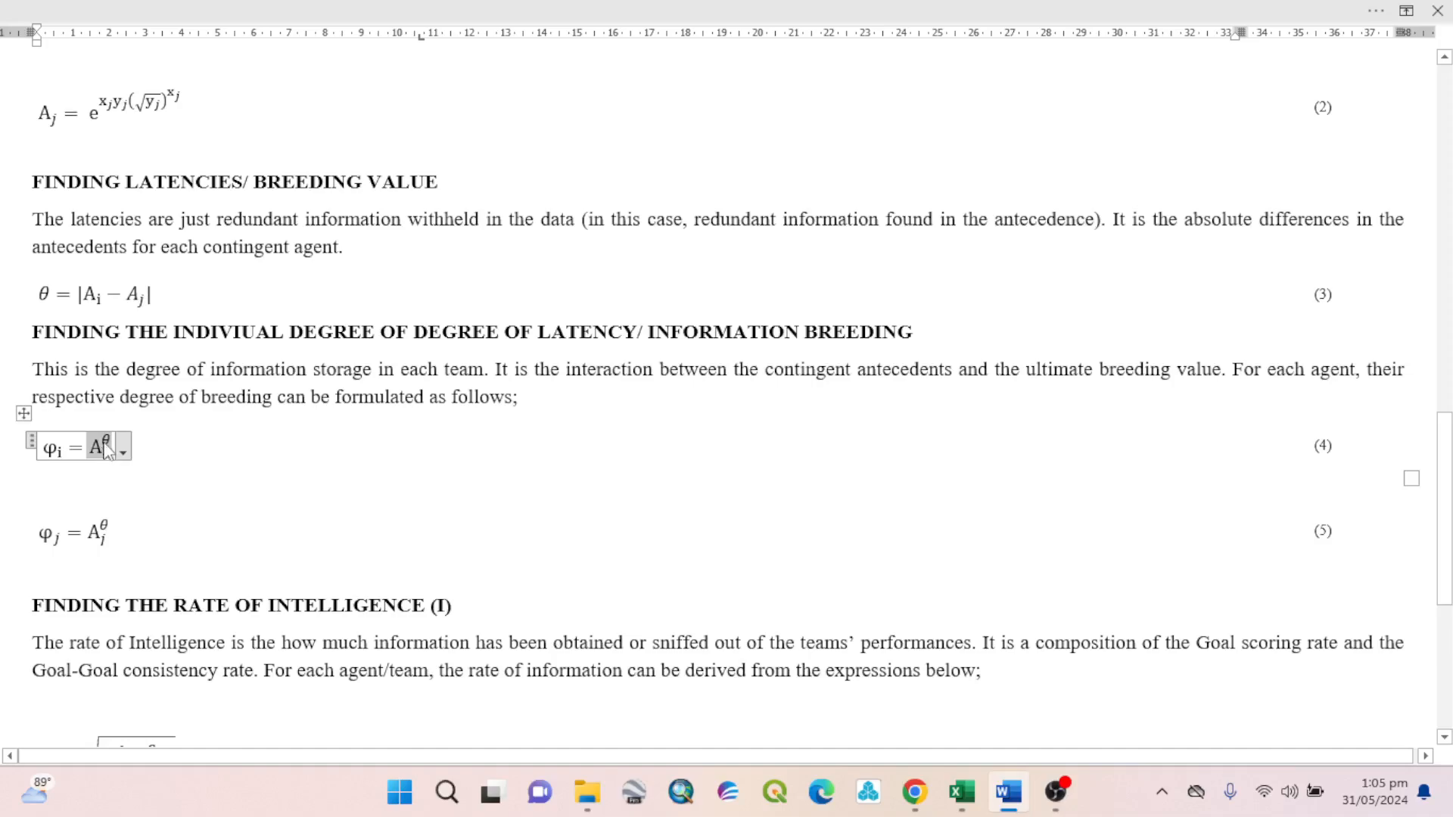
click(172, 302)
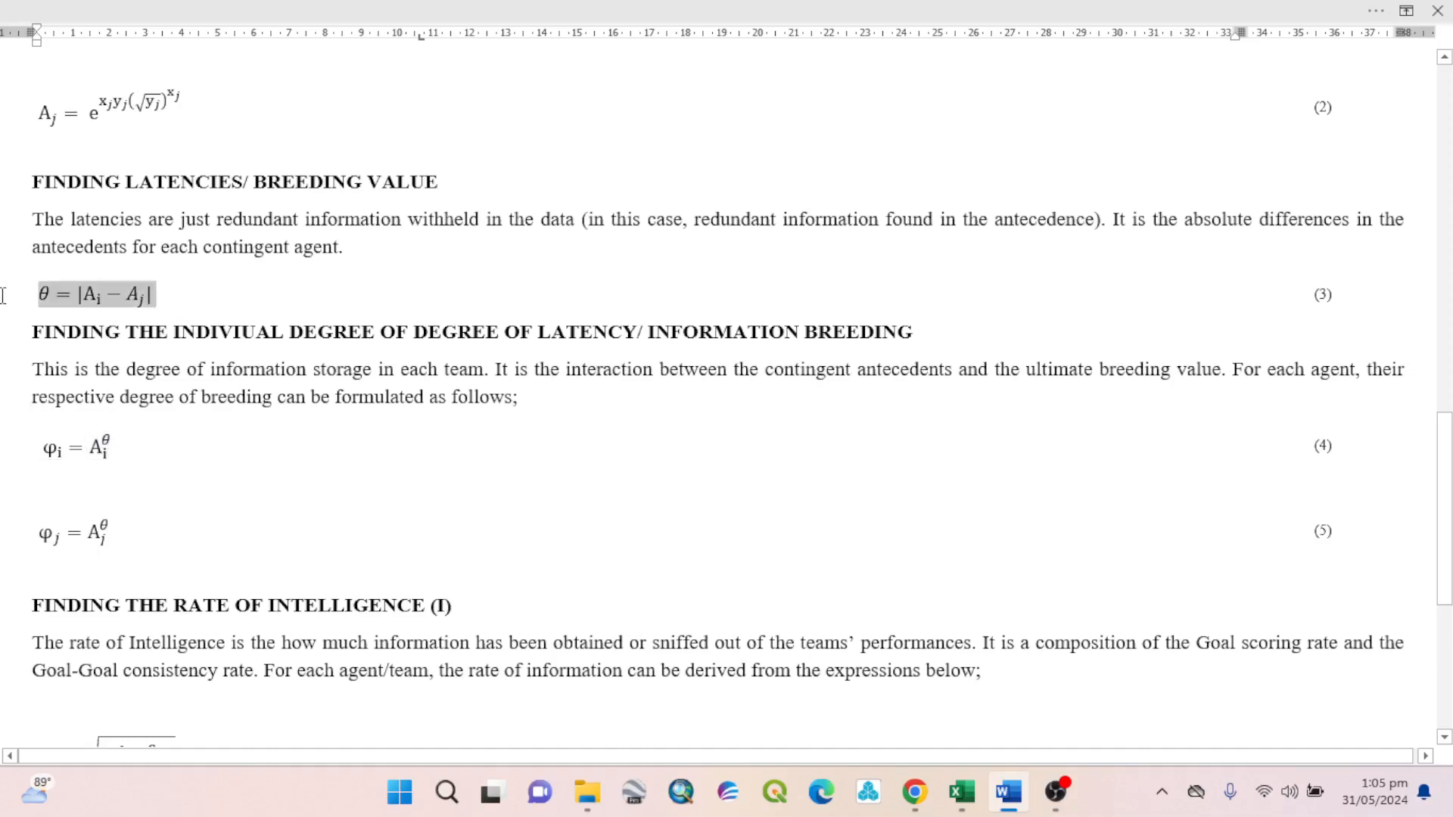
Examine equation (5) for team j's degree of latency, highlighting φj, Aj and the exponent θ.
scroll(141, 443, down, 1)
drag(115, 446, 33, 452)
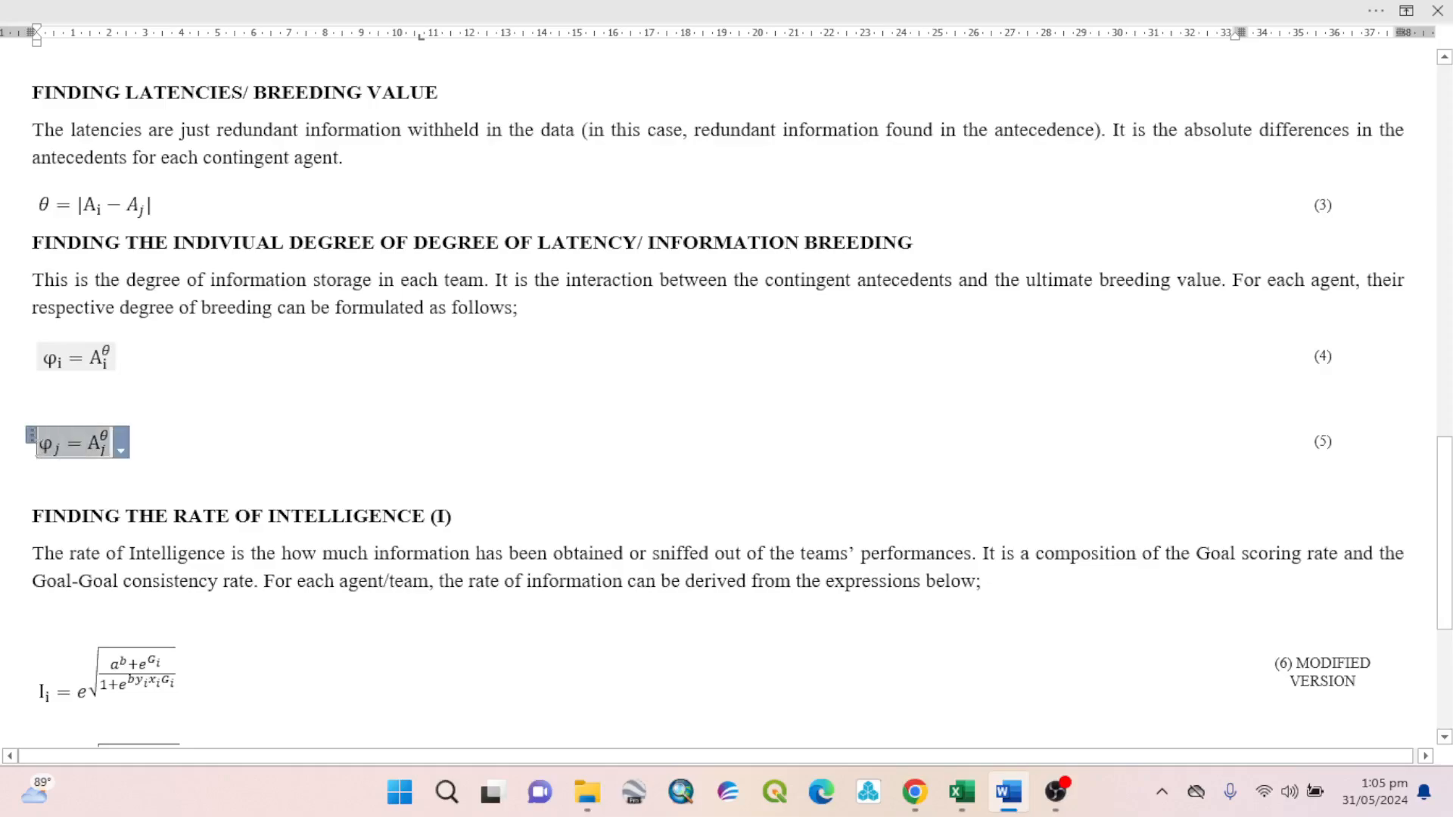
click(49, 475)
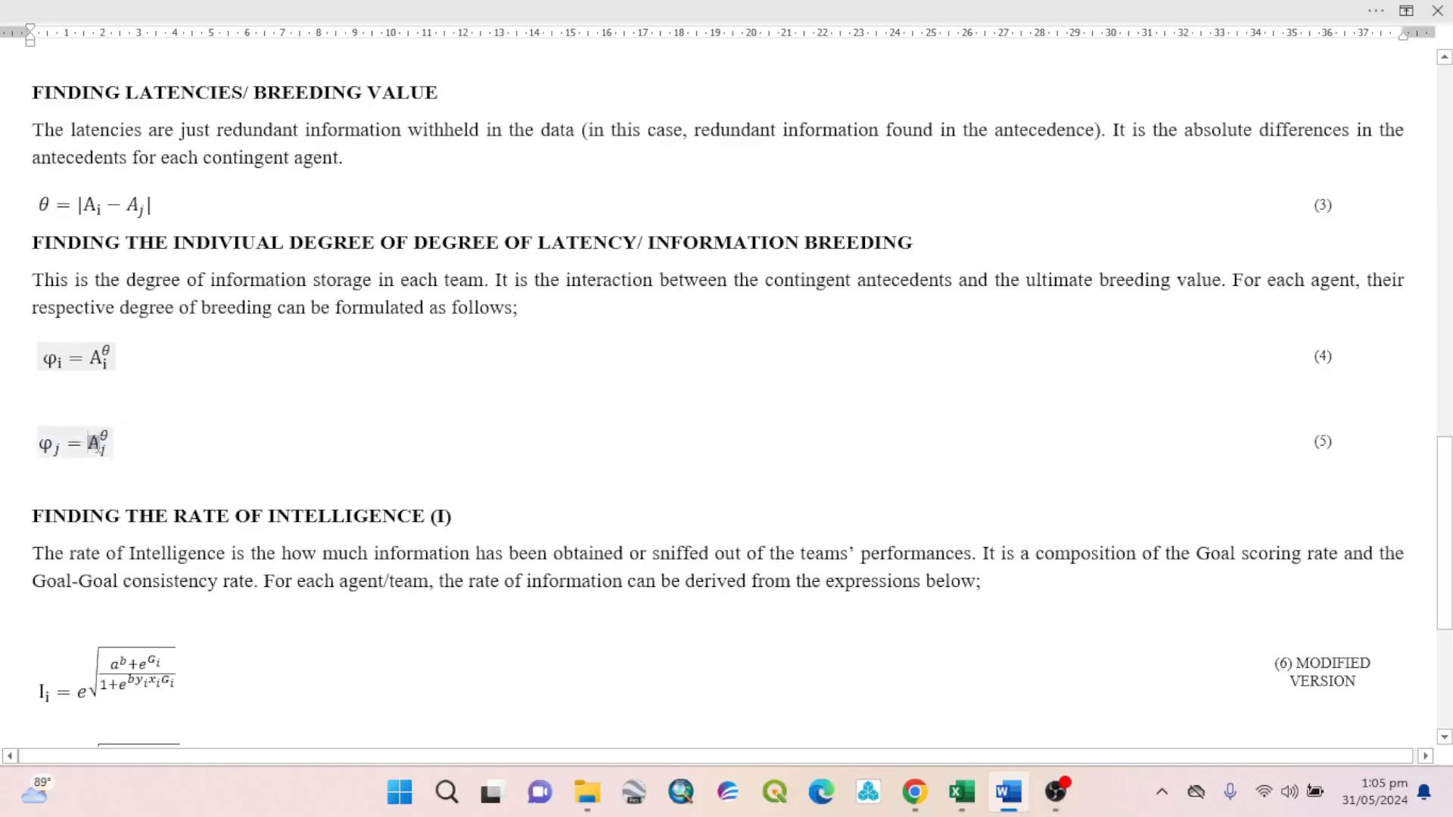
double_click(91, 445)
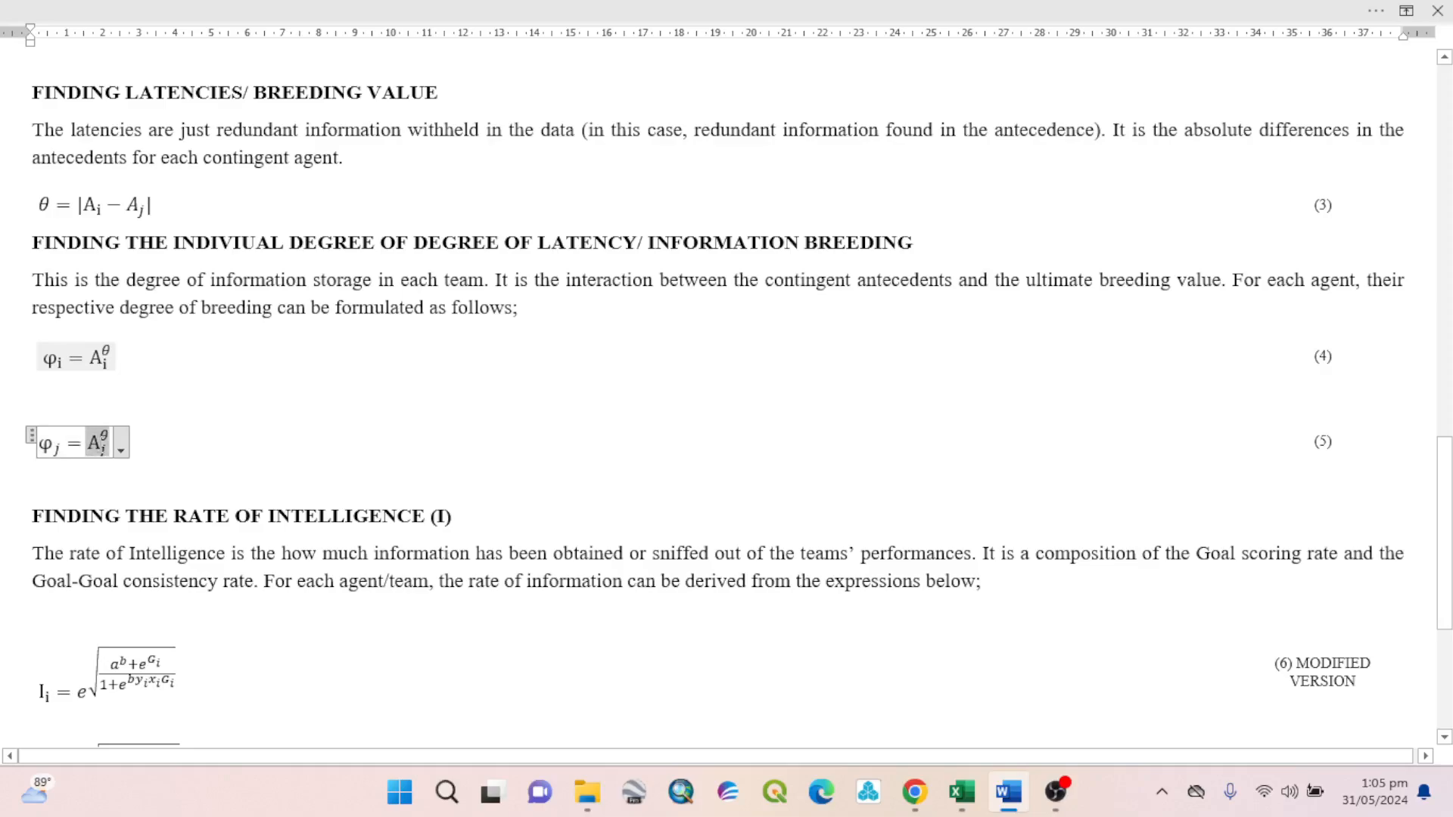
click(110, 443)
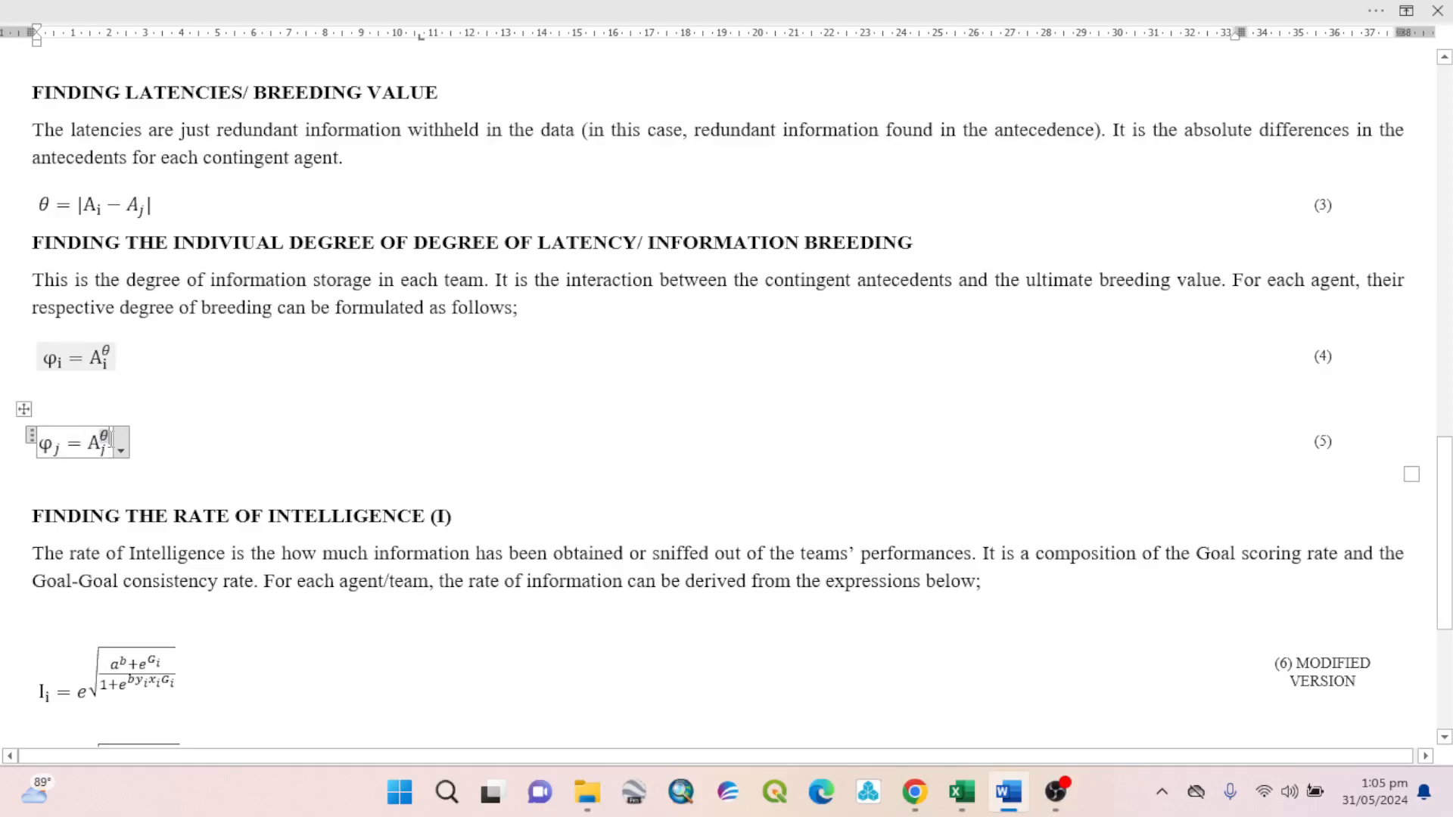
drag(111, 438, 101, 437)
scroll(195, 407, down, 1)
scroll(195, 409, up, 3)
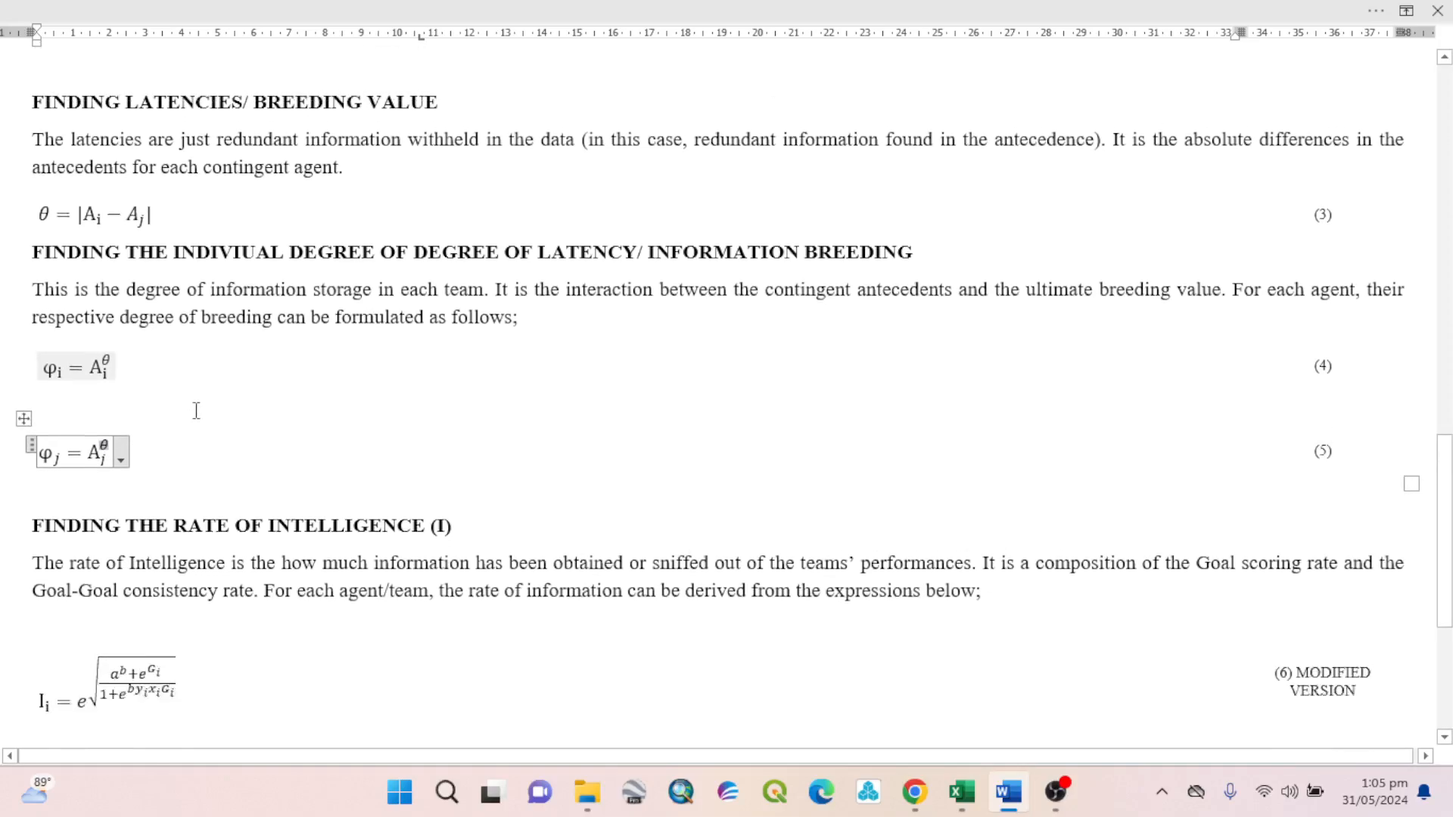
Examine the numerator of team i's rate of intelligence equation (6), highlighting the a to the power b and e to the power Gi terms.
scroll(195, 410, down, 4)
scroll(196, 410, down, 3)
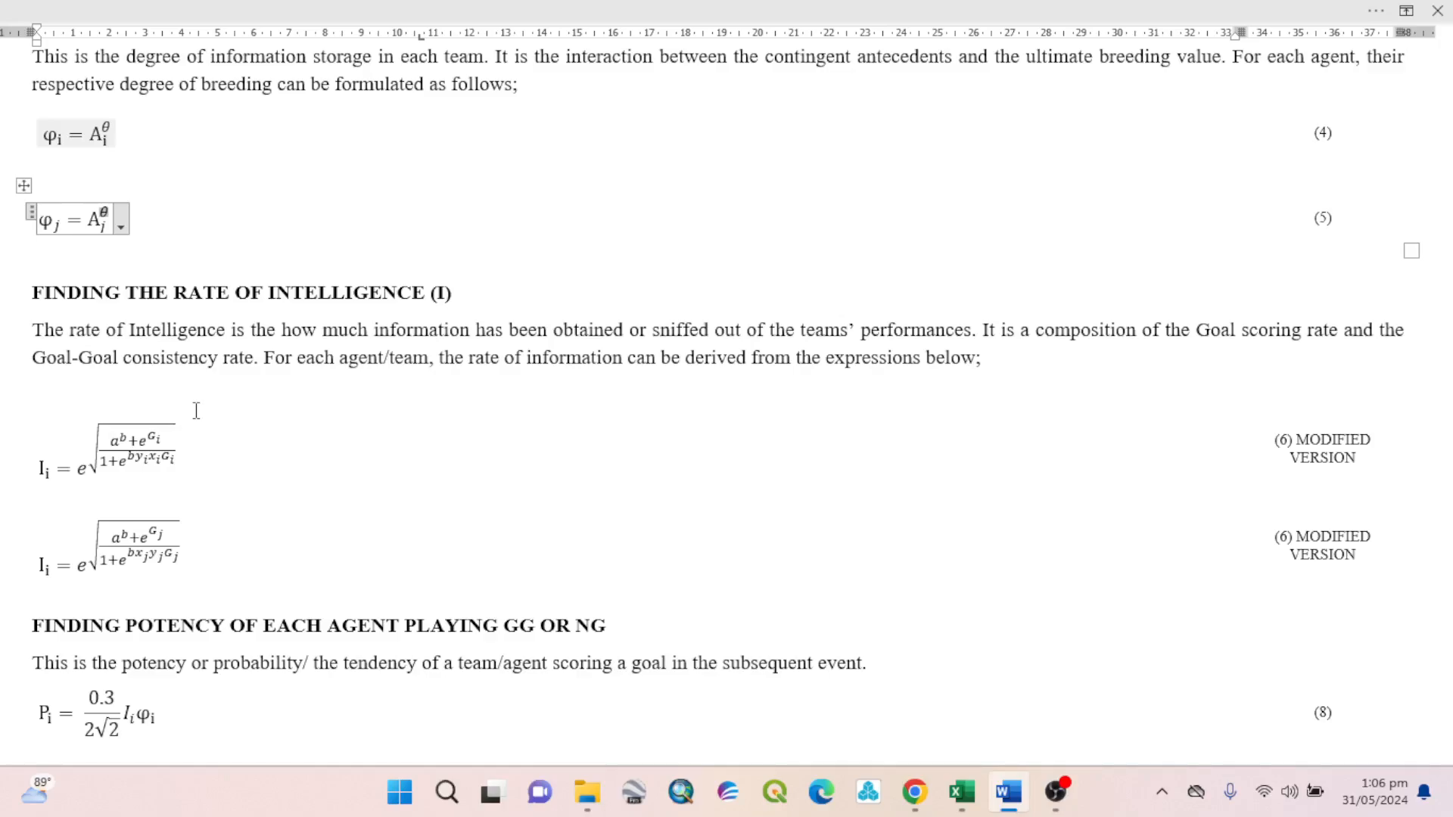
click(118, 447)
scroll(121, 379, up, 5)
scroll(136, 354, up, 4)
scroll(143, 349, down, 2)
scroll(143, 350, down, 8)
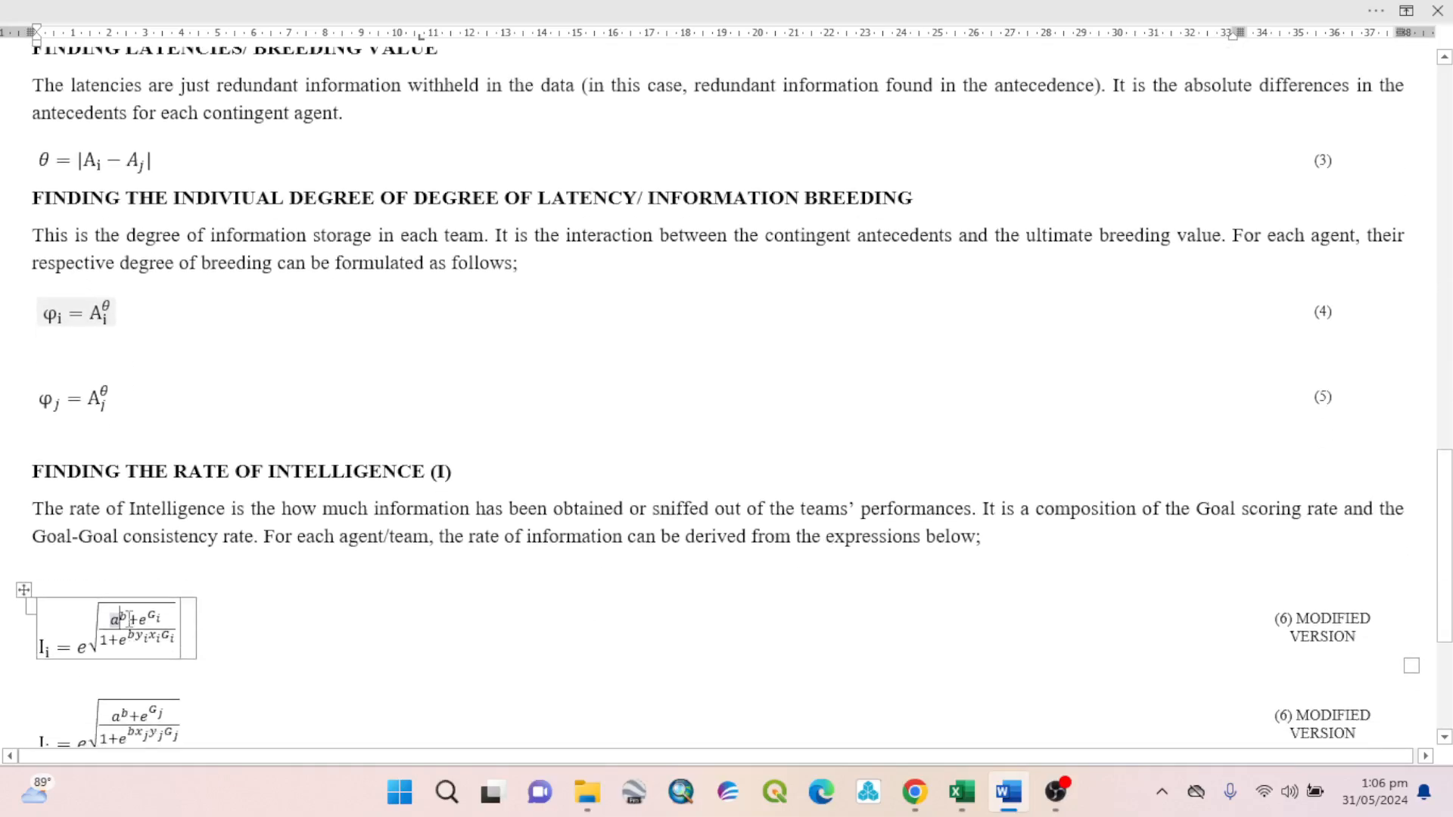
click(123, 615)
drag(161, 620, 158, 618)
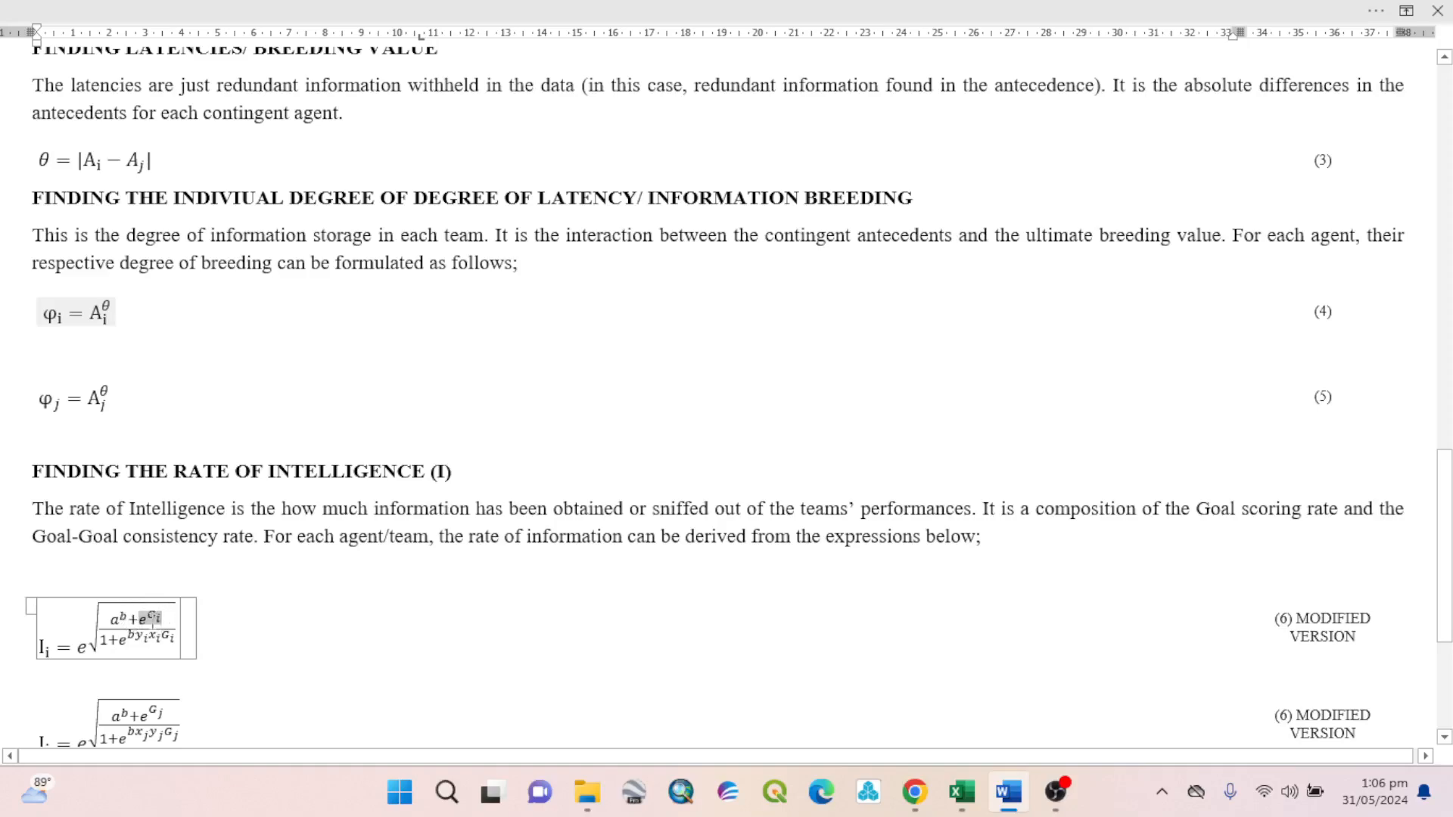
Examine the denominator and the exponent terms b, yi, xi and Gi in team i's rate of intelligence equation (6).
scroll(152, 622, down, 1)
drag(104, 600, 174, 603)
click(171, 598)
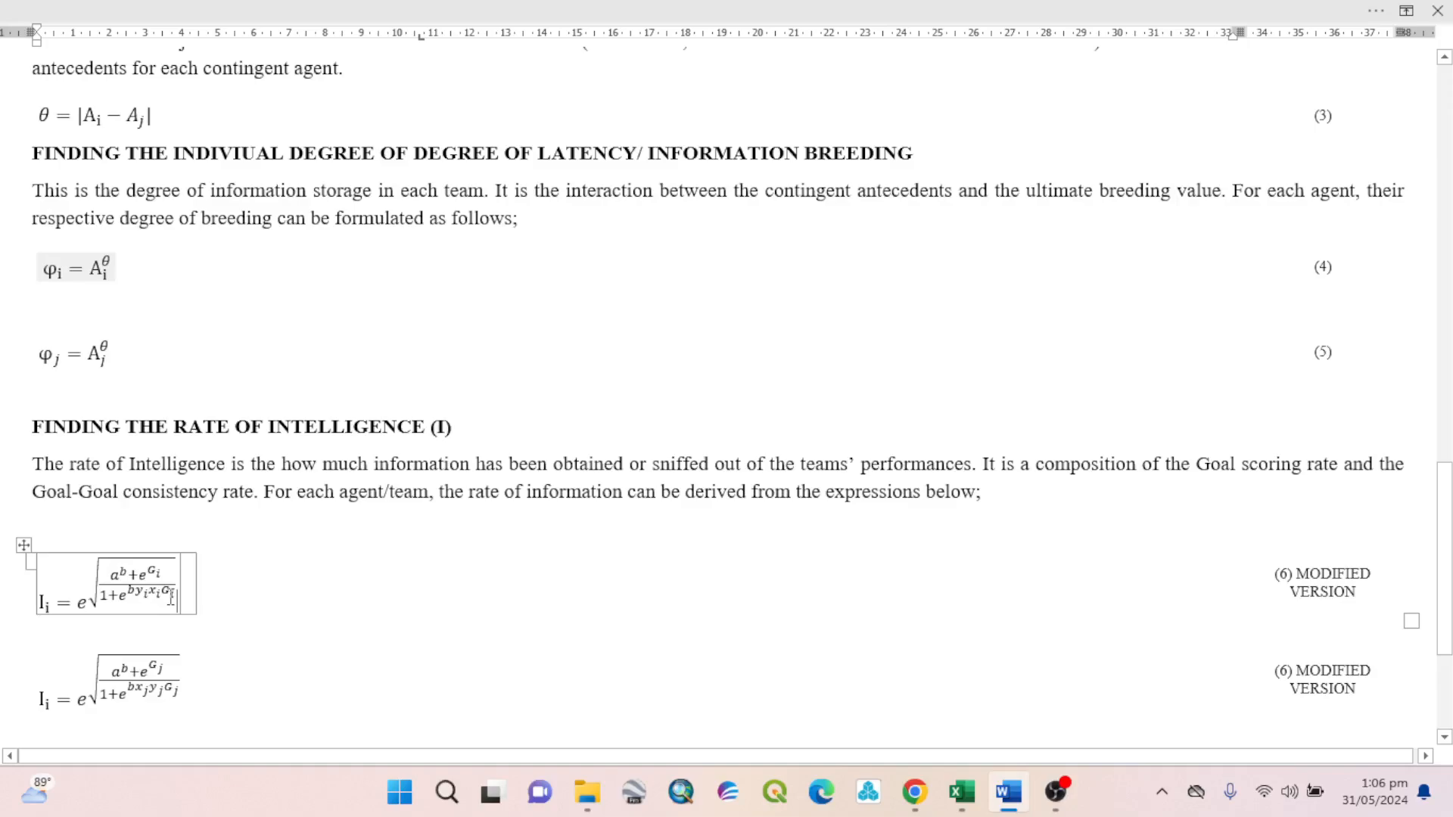
double_click(136, 588)
drag(77, 604, 87, 603)
click(145, 589)
click(156, 592)
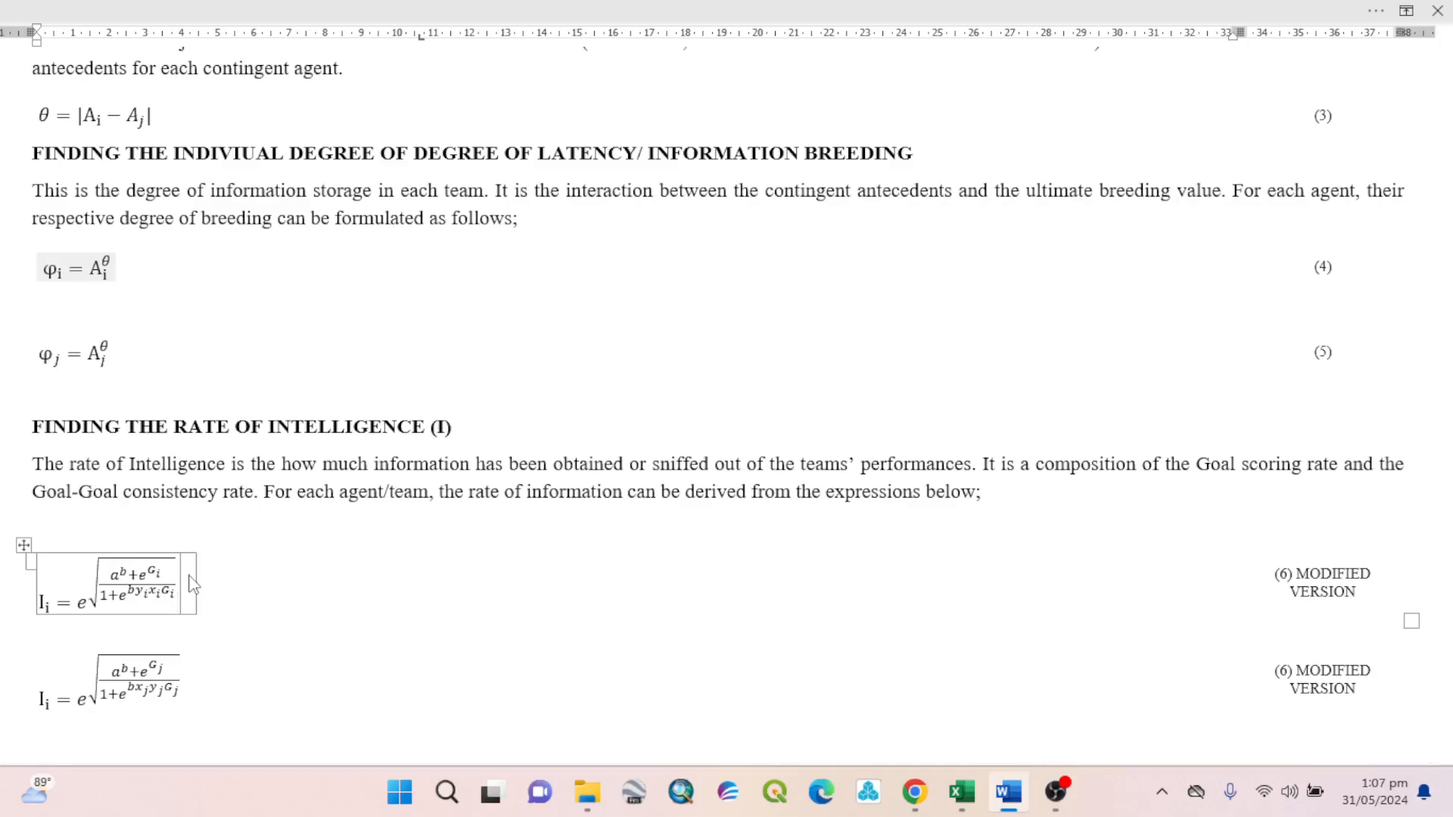
scroll(190, 584, down, 2)
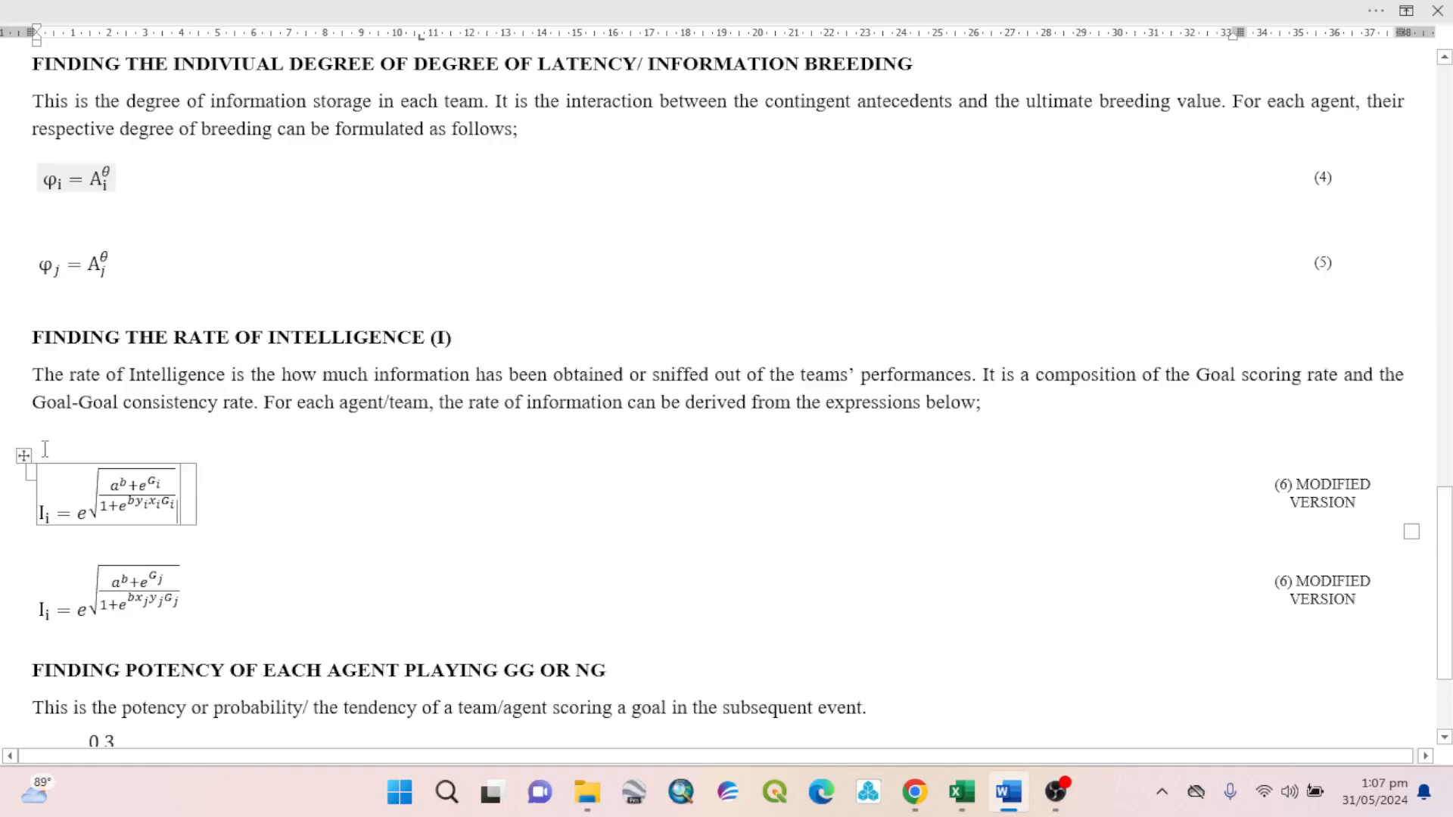
click(248, 477)
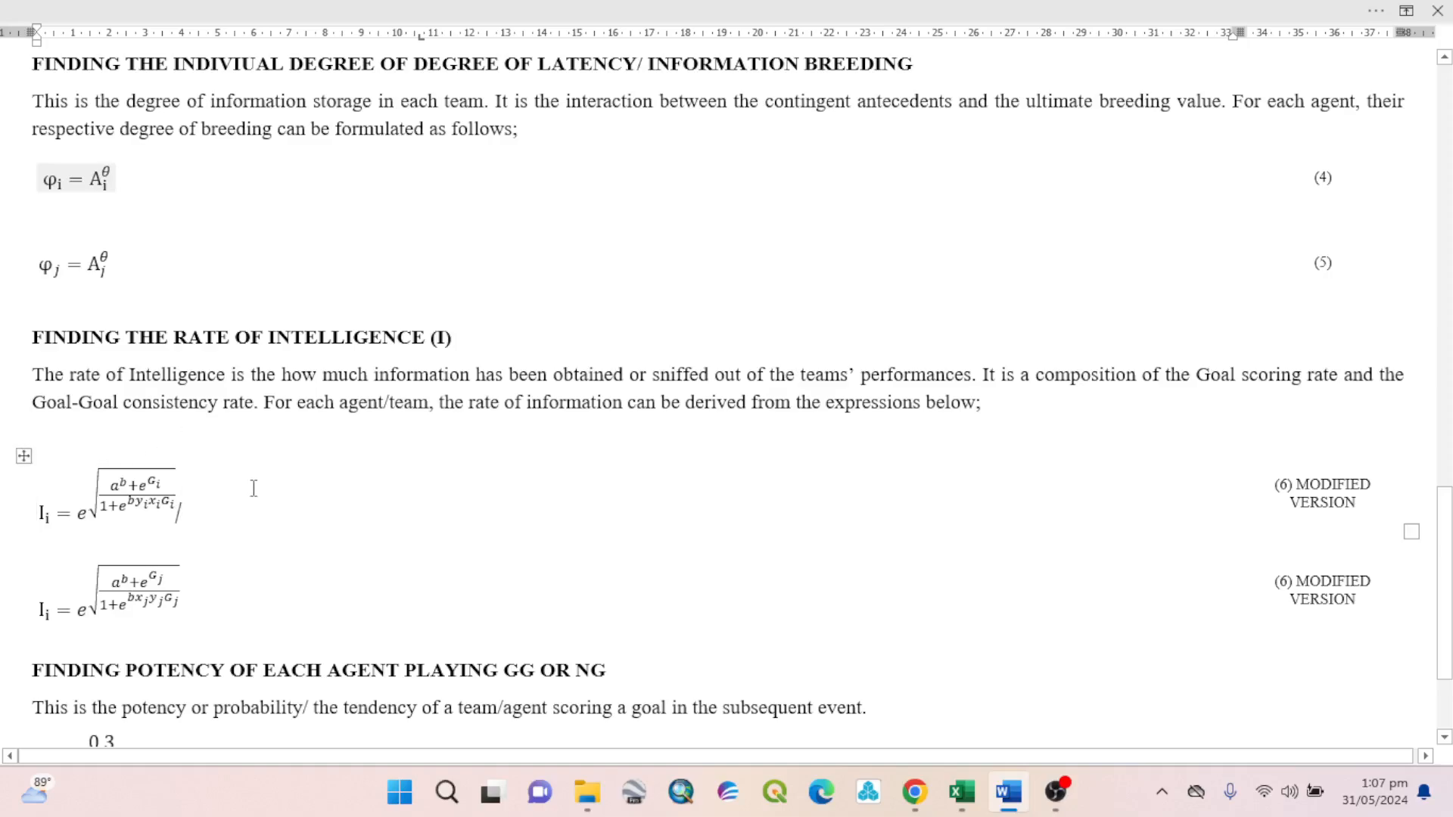
Change the subscript of I from i to j in the second rate of intelligence equation.
click(89, 511)
scroll(251, 549, down, 1)
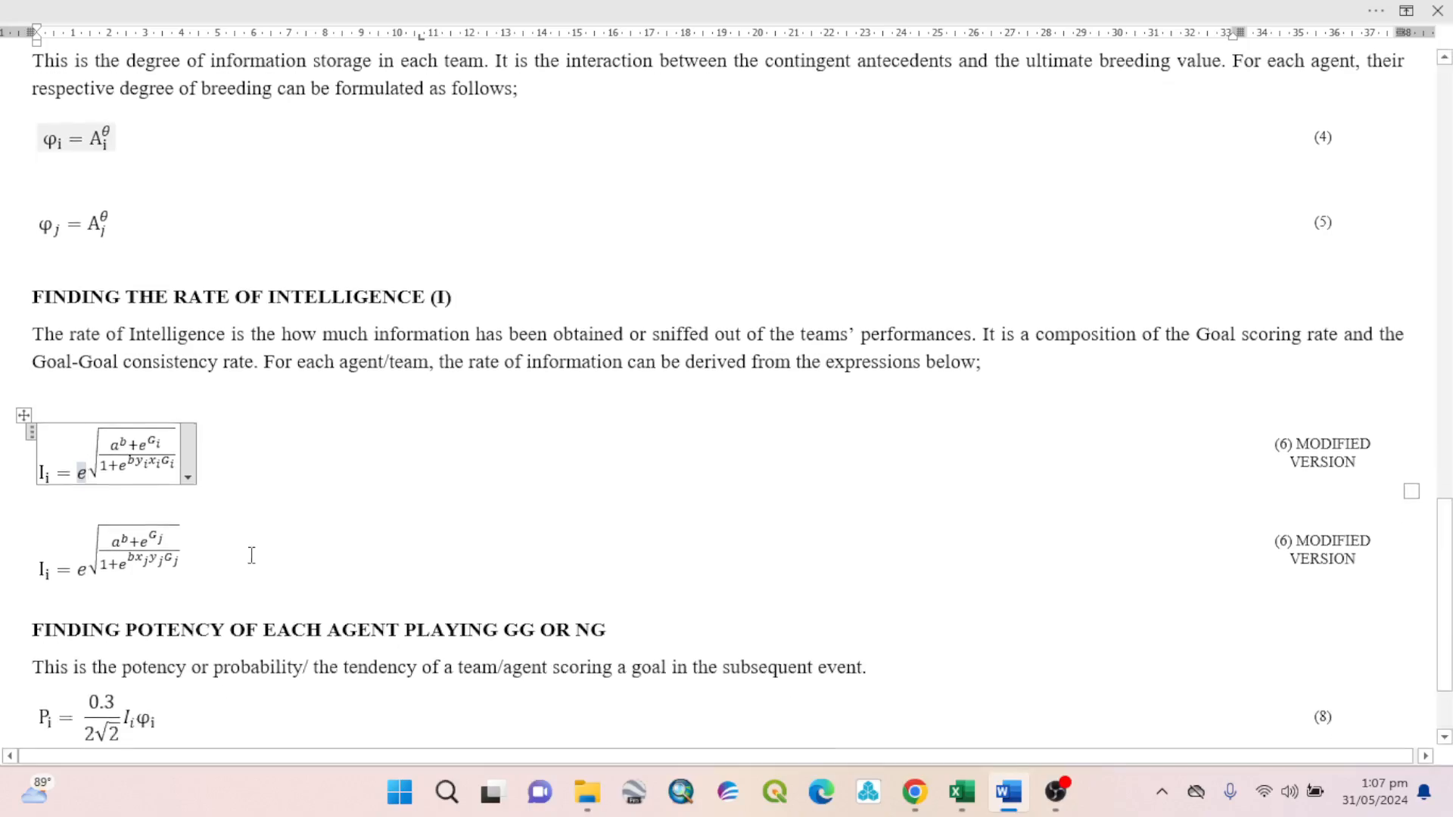
click(50, 568)
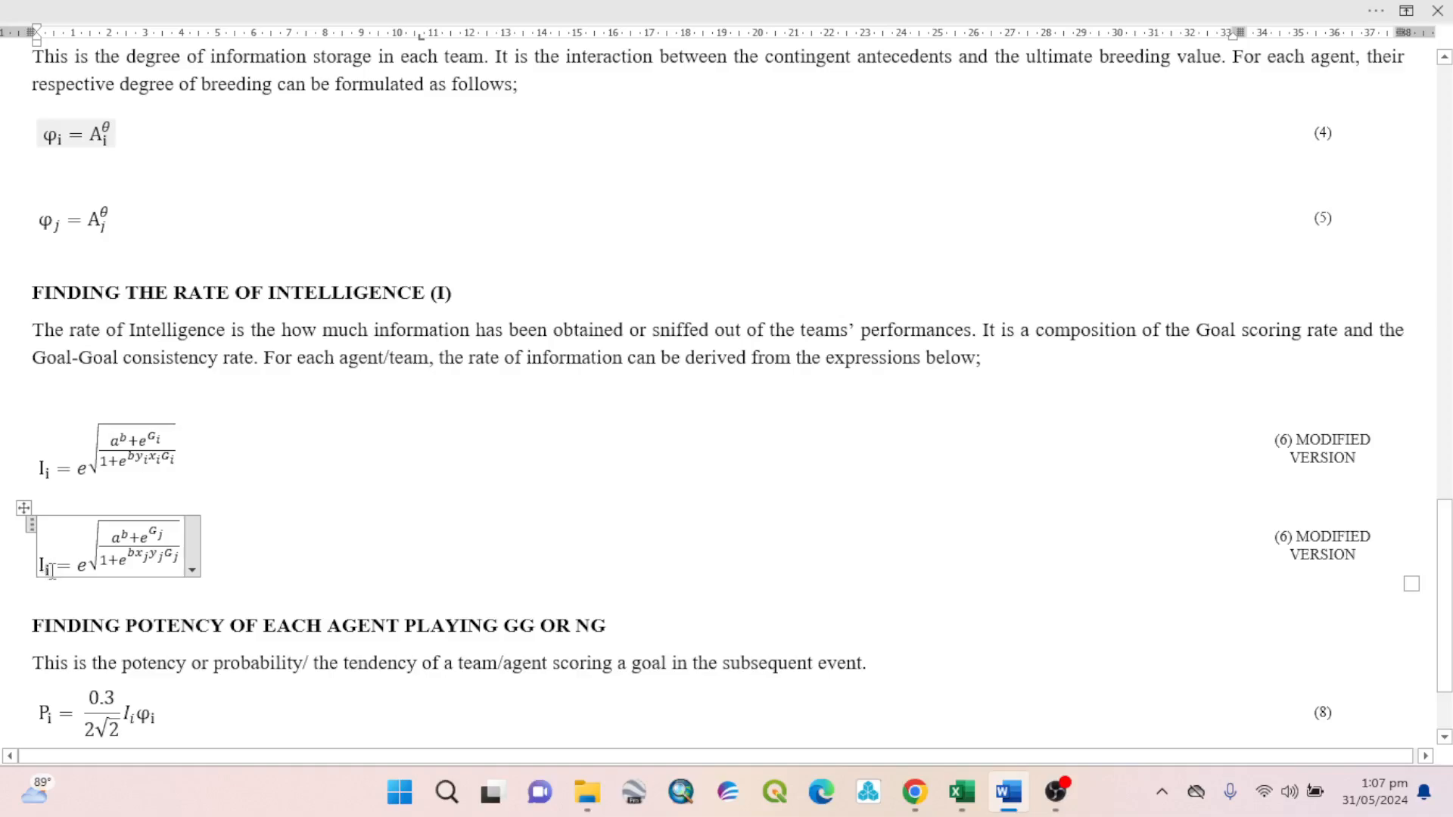
key(BackSpace)
text(j)
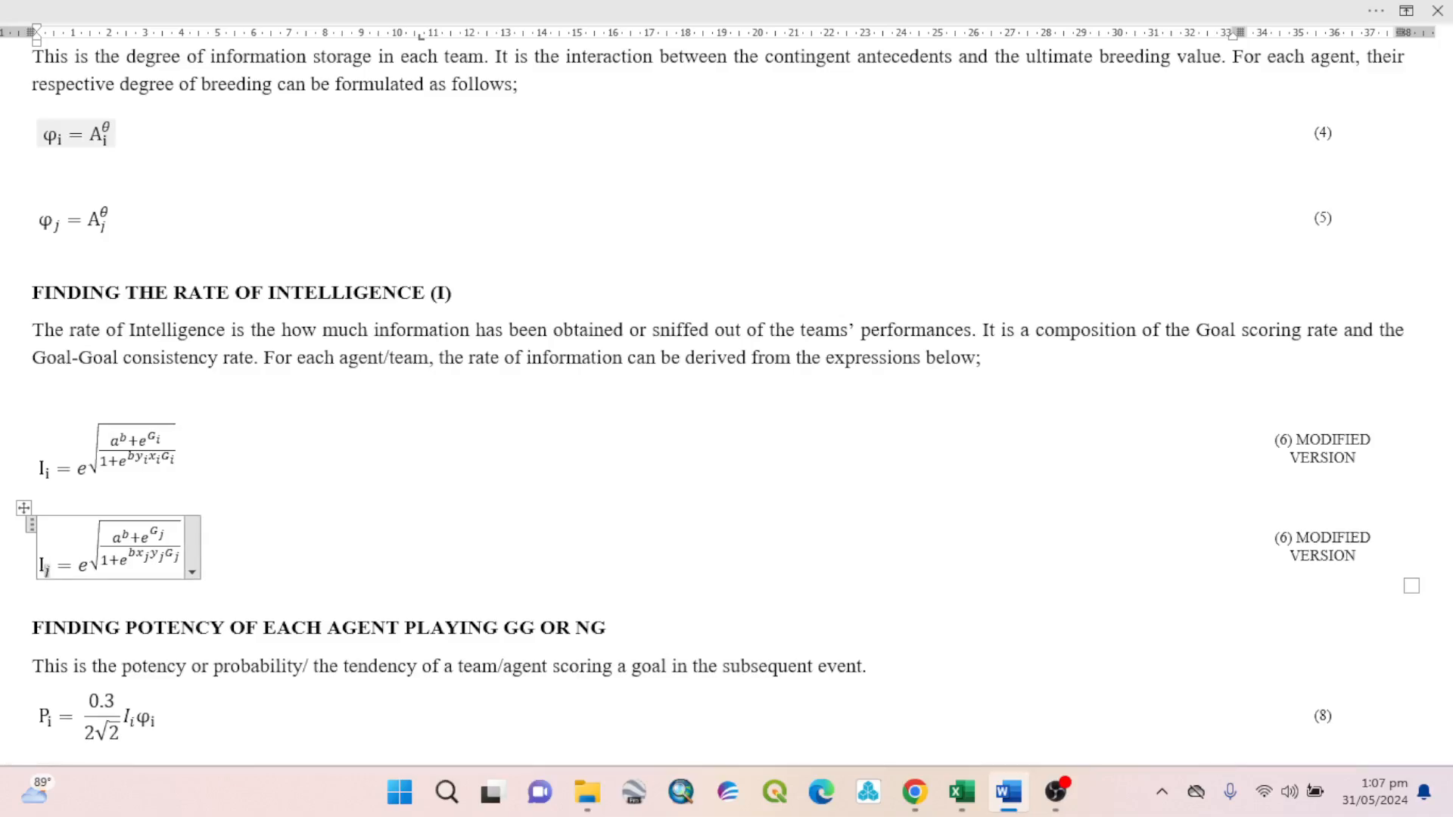
click(422, 536)
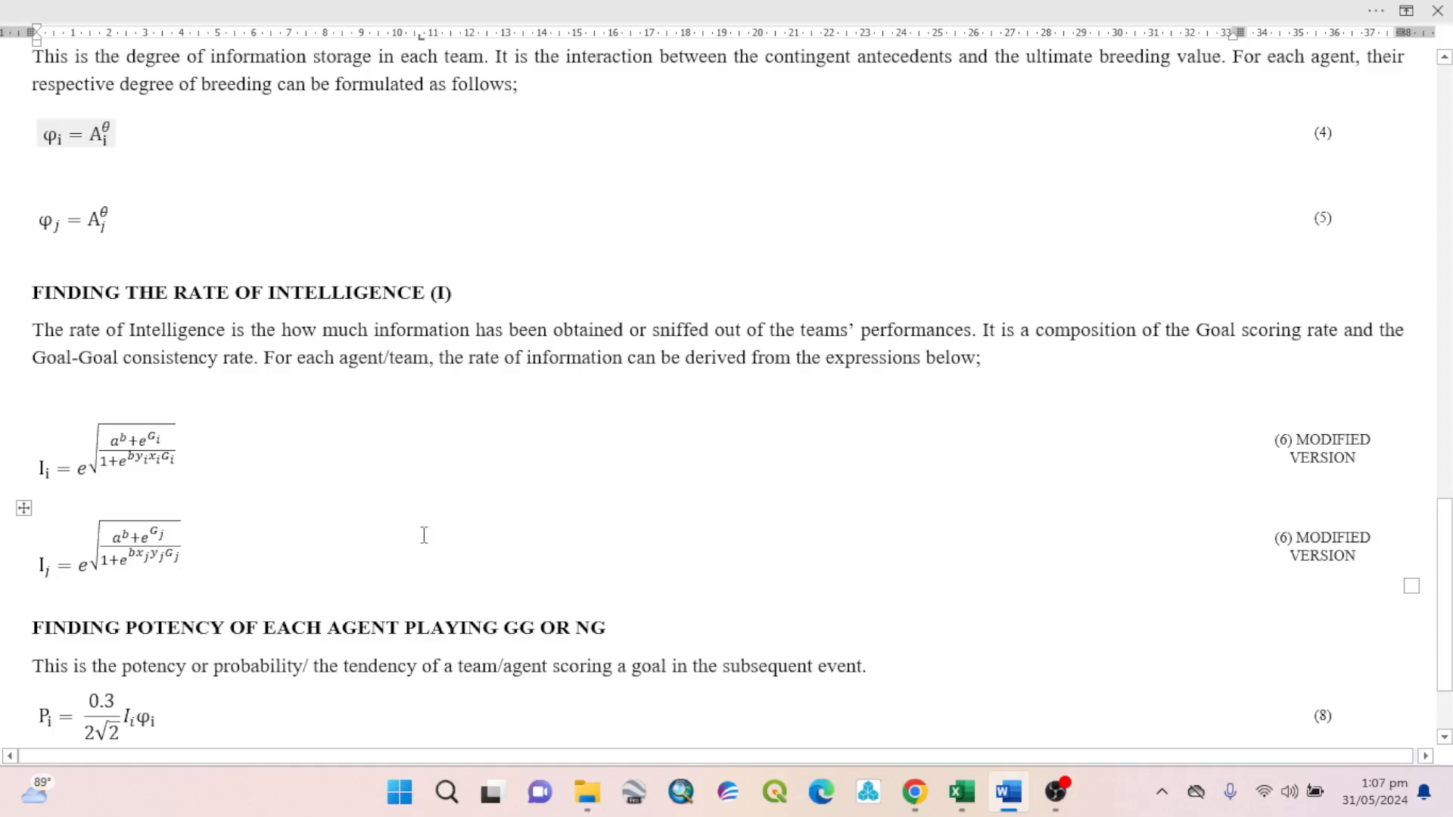
Examine the potency equations (8) for teams i and j, highlighting the 0.3 over 2√2 coefficient and both equation rows.
scroll(423, 536, down, 3)
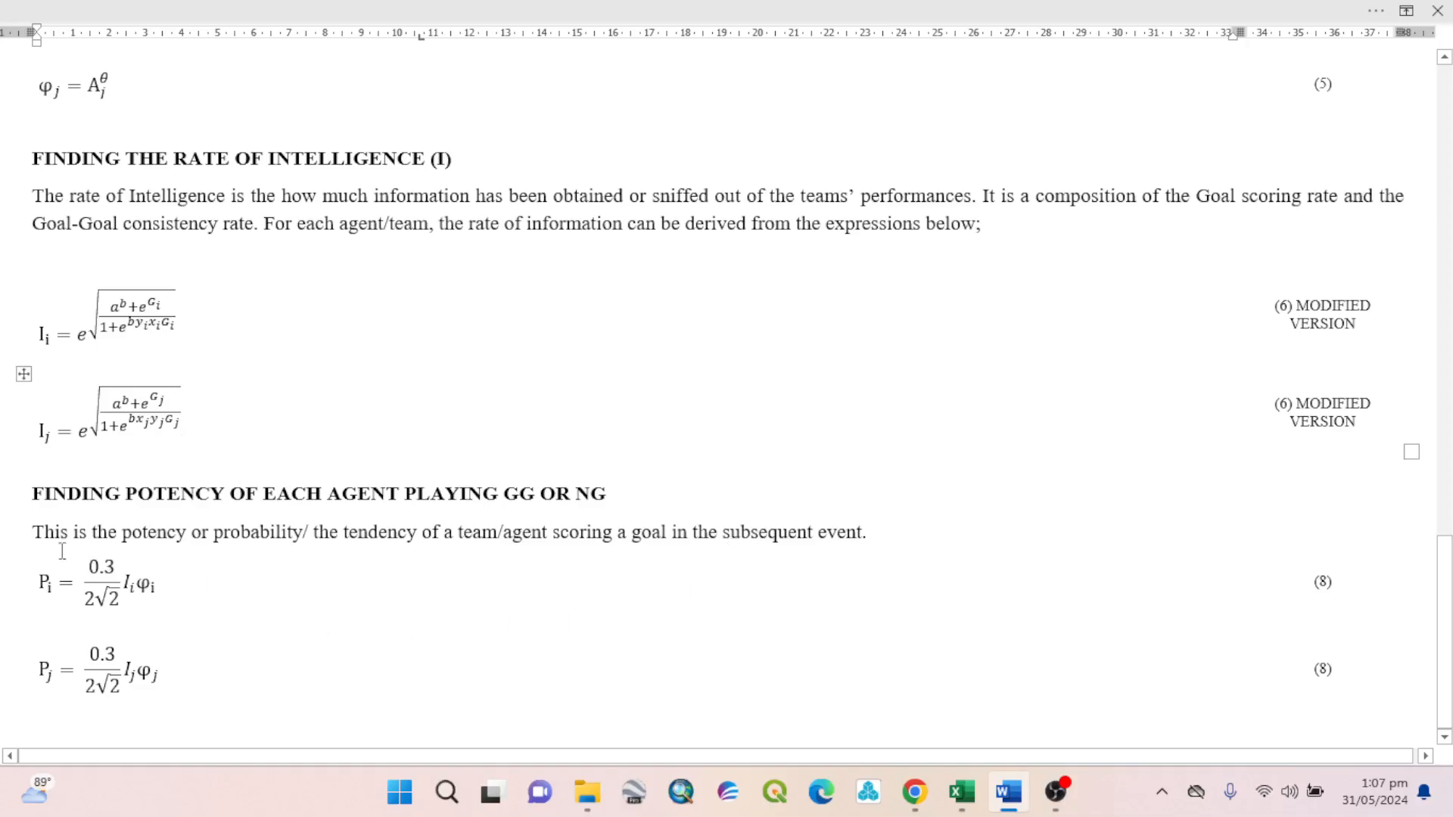
mouse_move(90, 566)
mouse_down()
mouse_move(116, 569)
mouse_move(102, 587)
mouse_move(90, 574)
mouse_up()
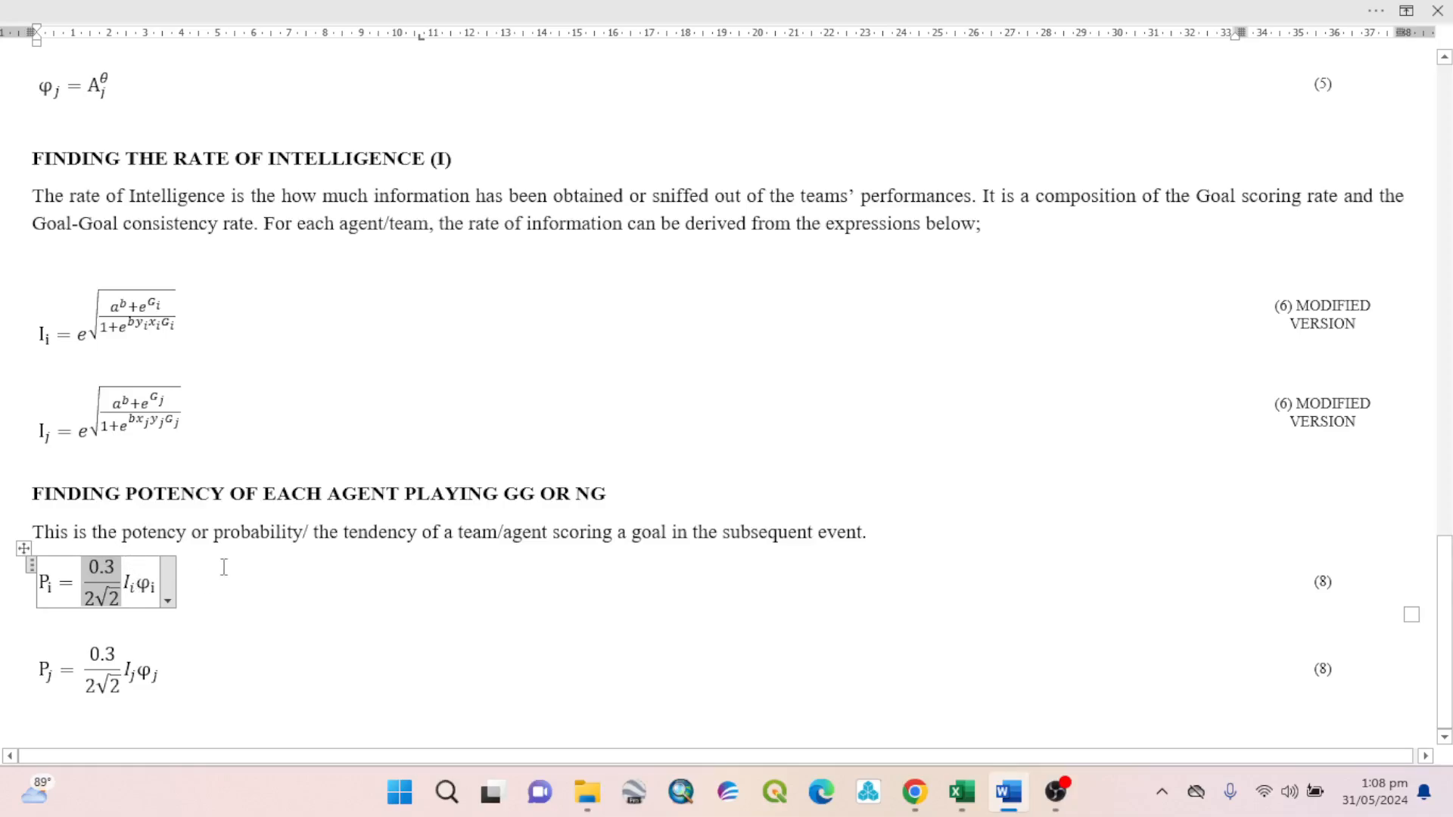
scroll(224, 567, up, 4)
scroll(224, 566, down, 3)
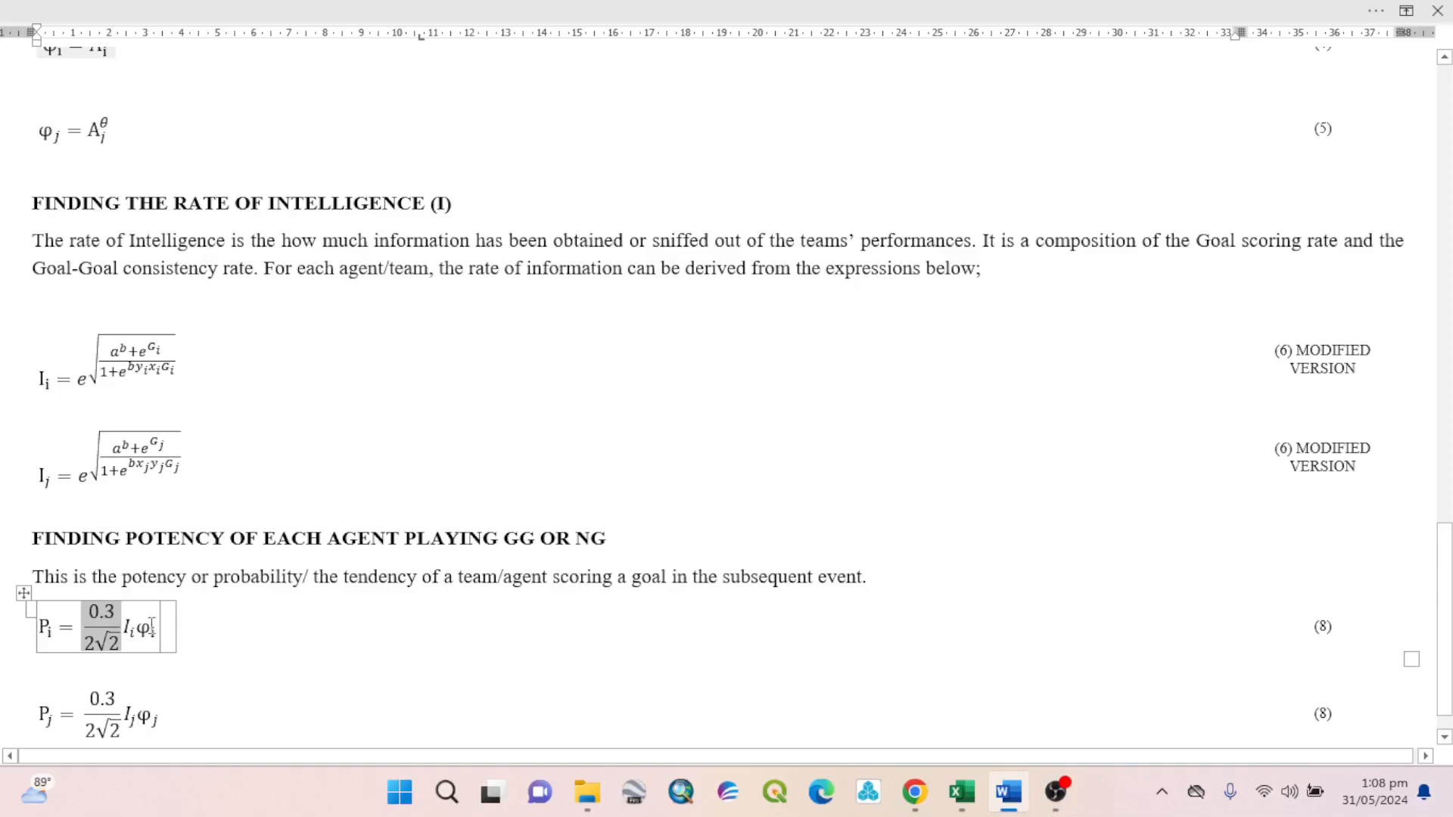
click(155, 622)
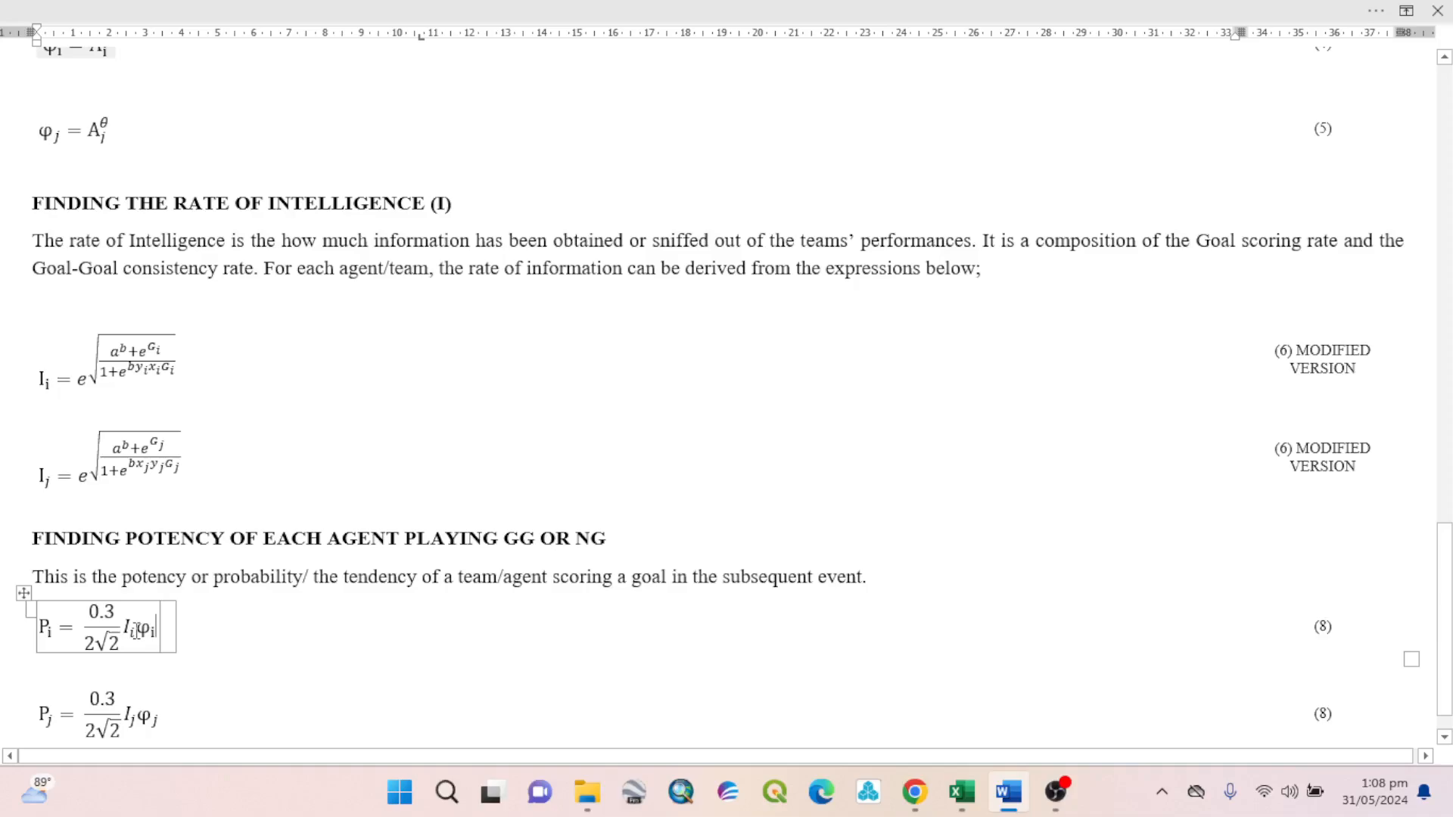
double_click(111, 623)
drag(85, 622, 112, 633)
scroll(113, 640, down, 1)
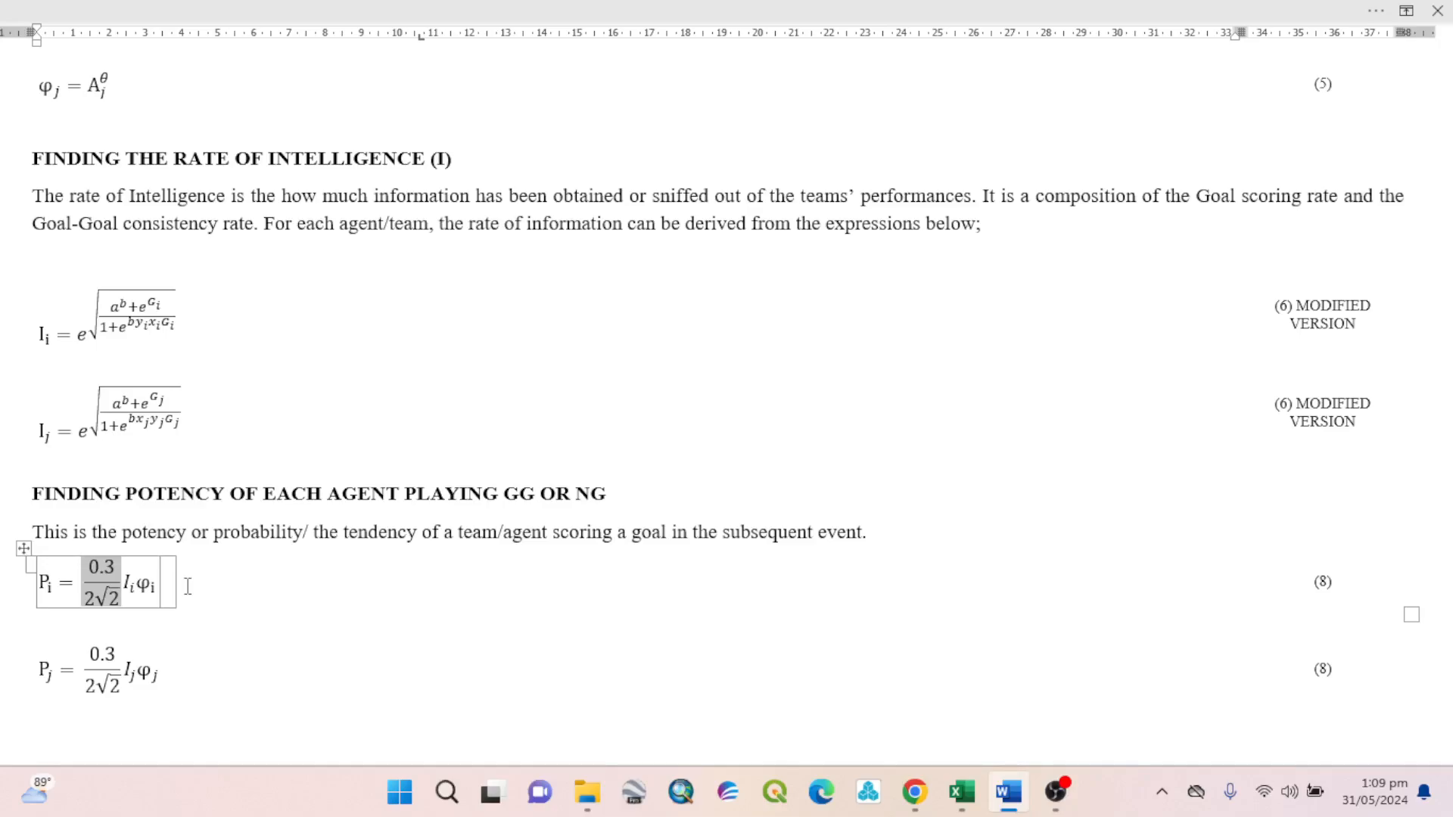
drag(182, 691, 189, 600)
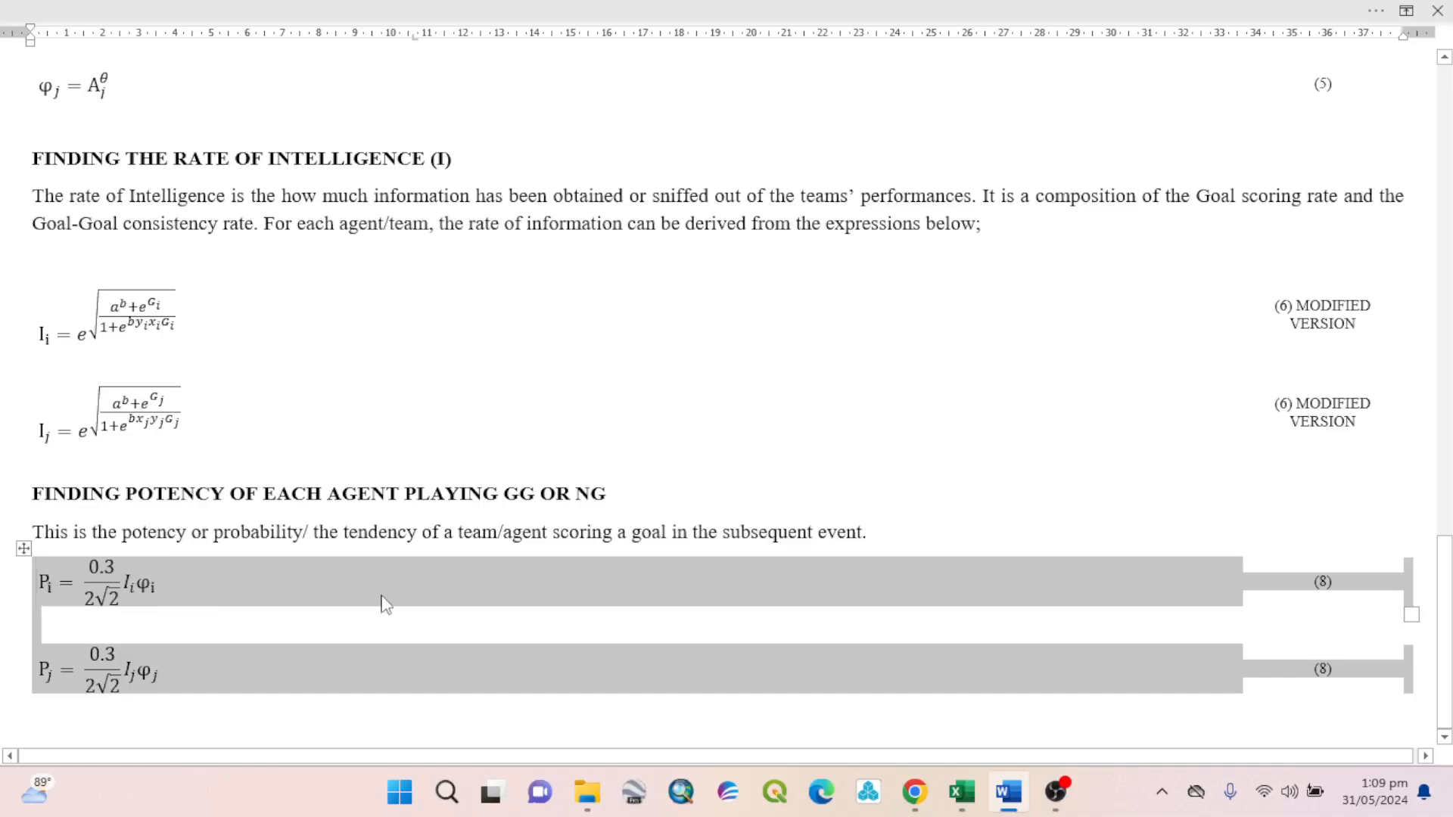
click(394, 619)
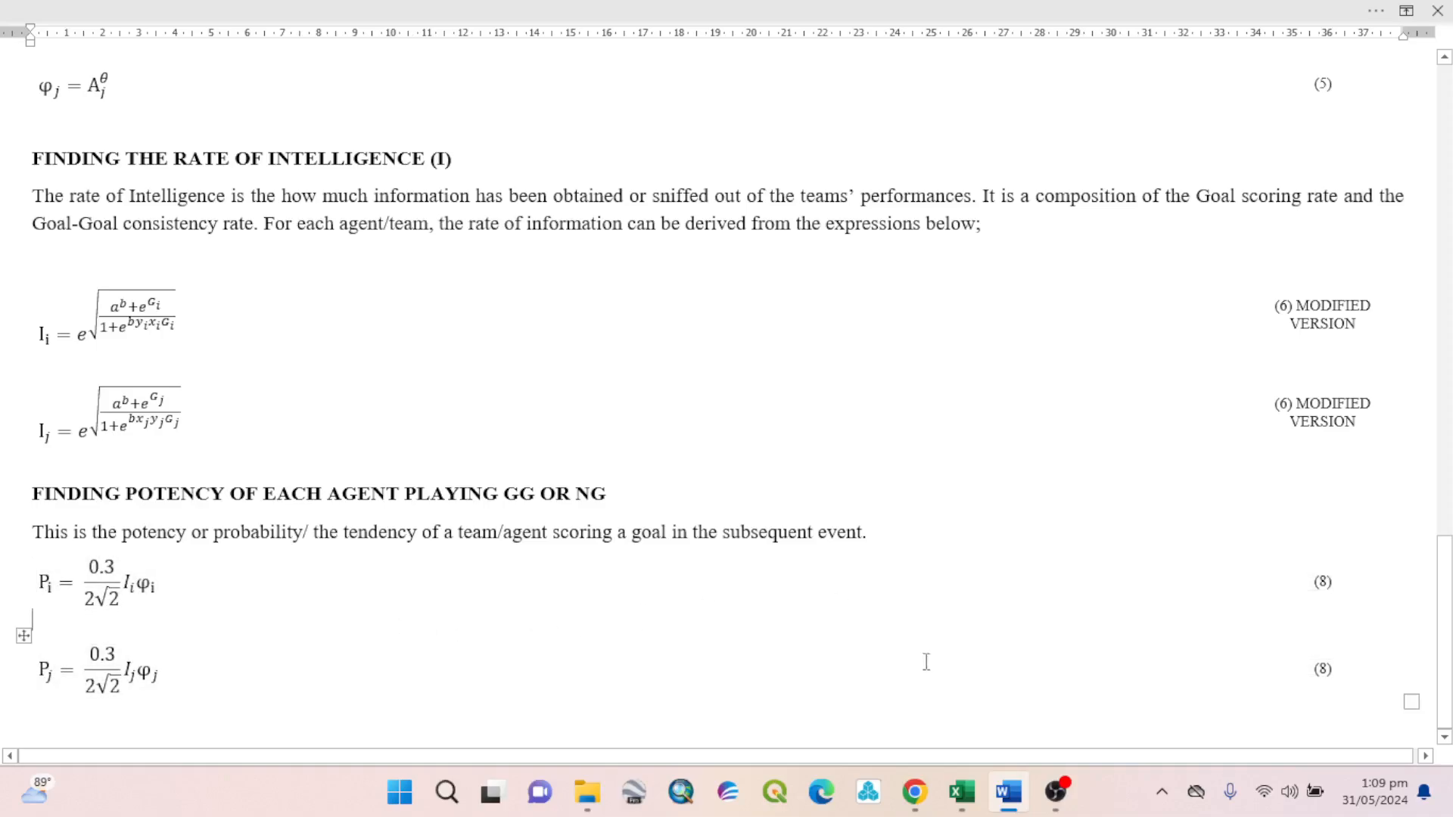
Review the document from its introduction and parameter table back down to the potency equations.
scroll(939, 597, up, 8)
scroll(930, 590, up, 13)
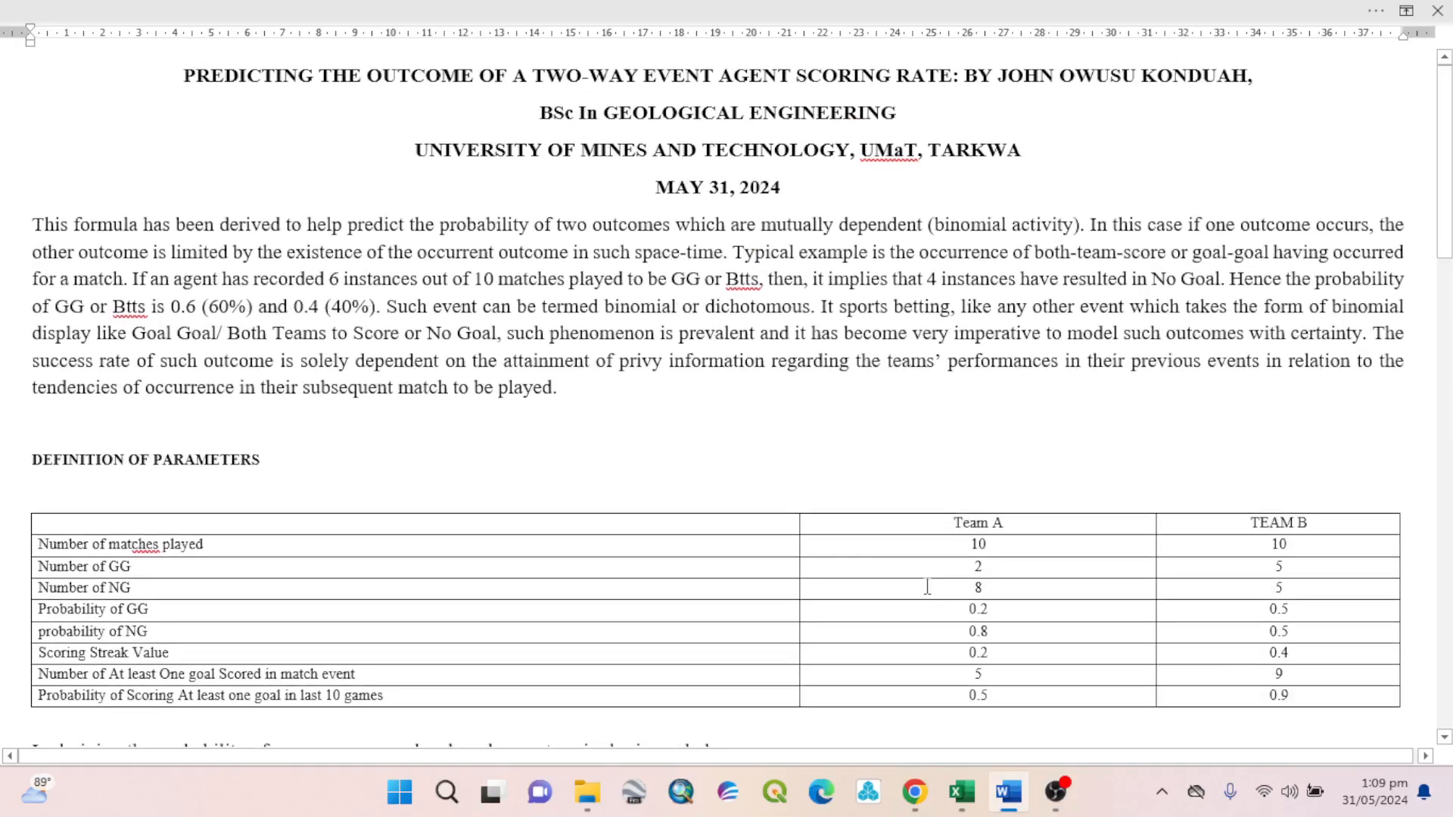
scroll(927, 587, down, 15)
scroll(665, 522, down, 4)
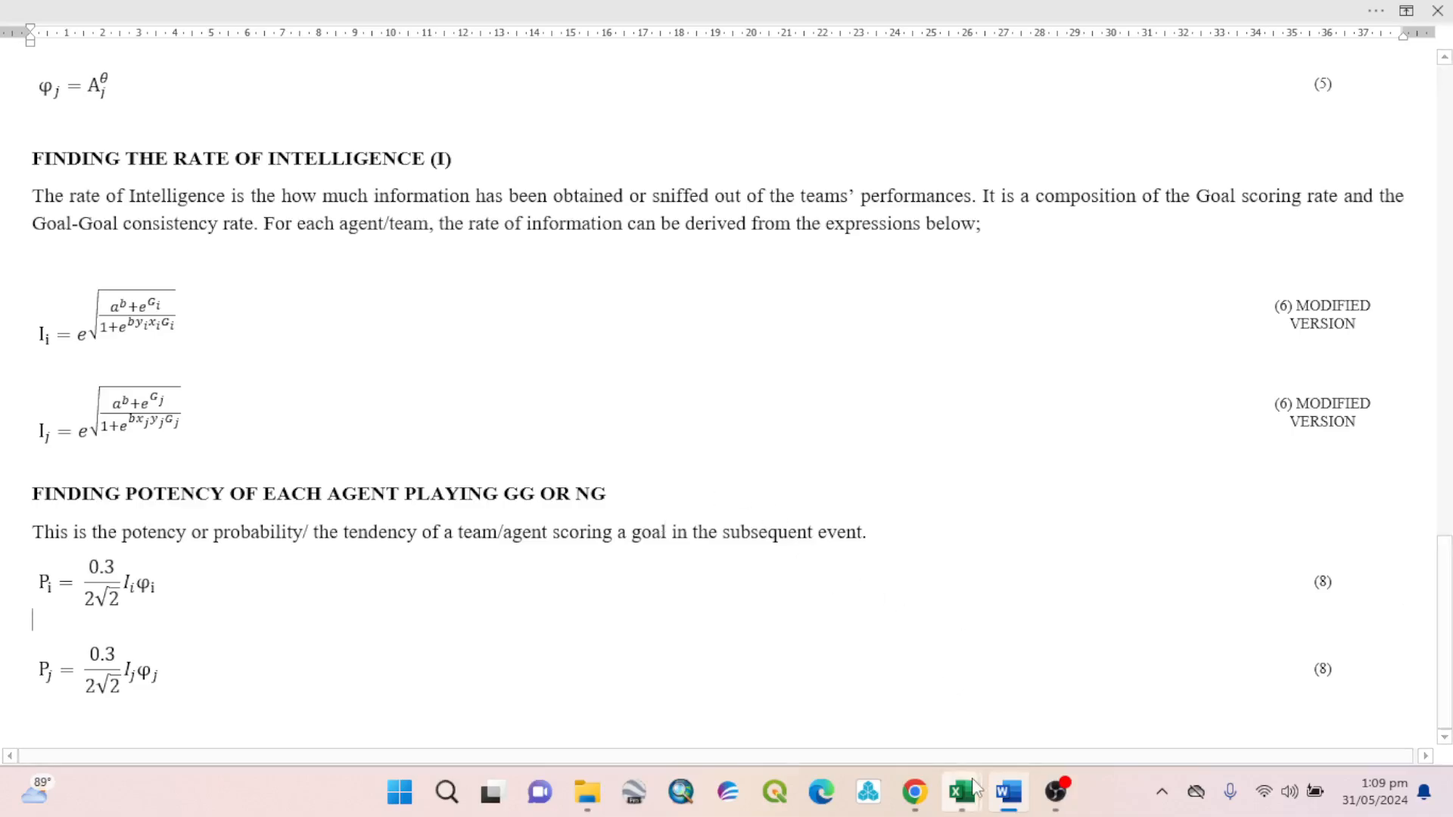
Switch to the GOAL GOAL ALGORITHM workbook in Excel and examine the home team, away team and head-to-head tables on Sheet1.
mouse_move(975, 789)
click(1009, 723)
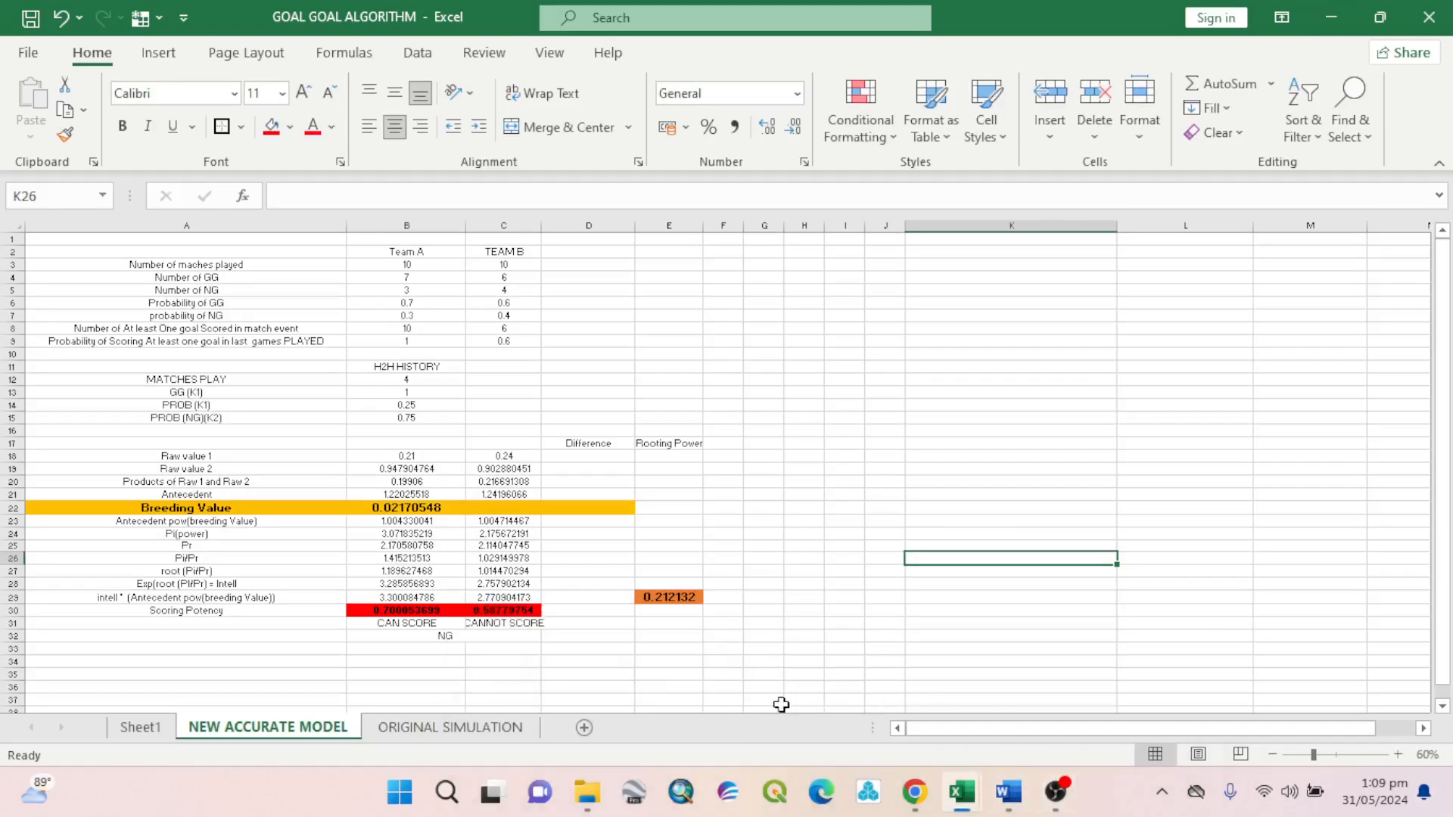
click(145, 731)
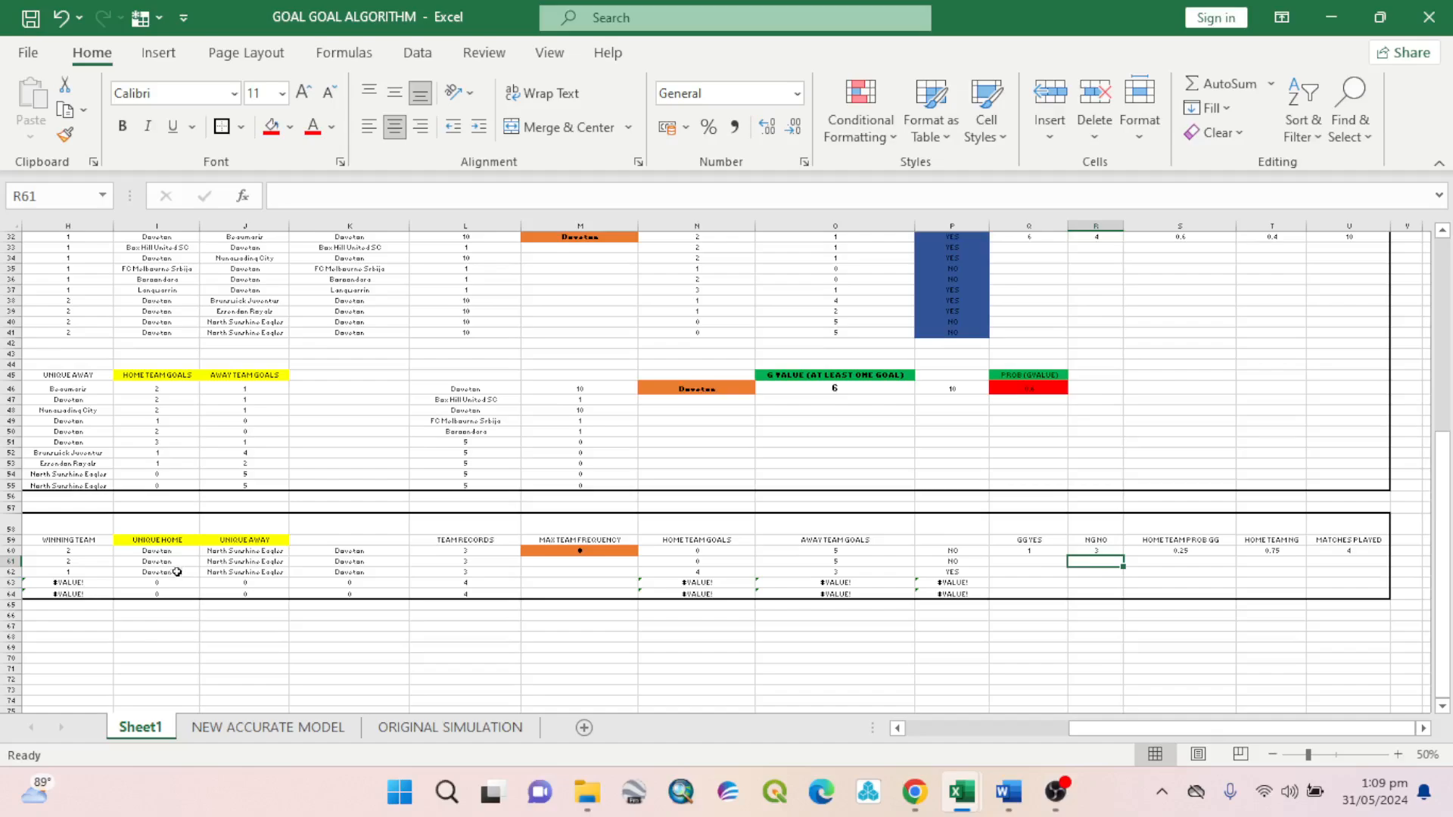
scroll(177, 577, up, 10)
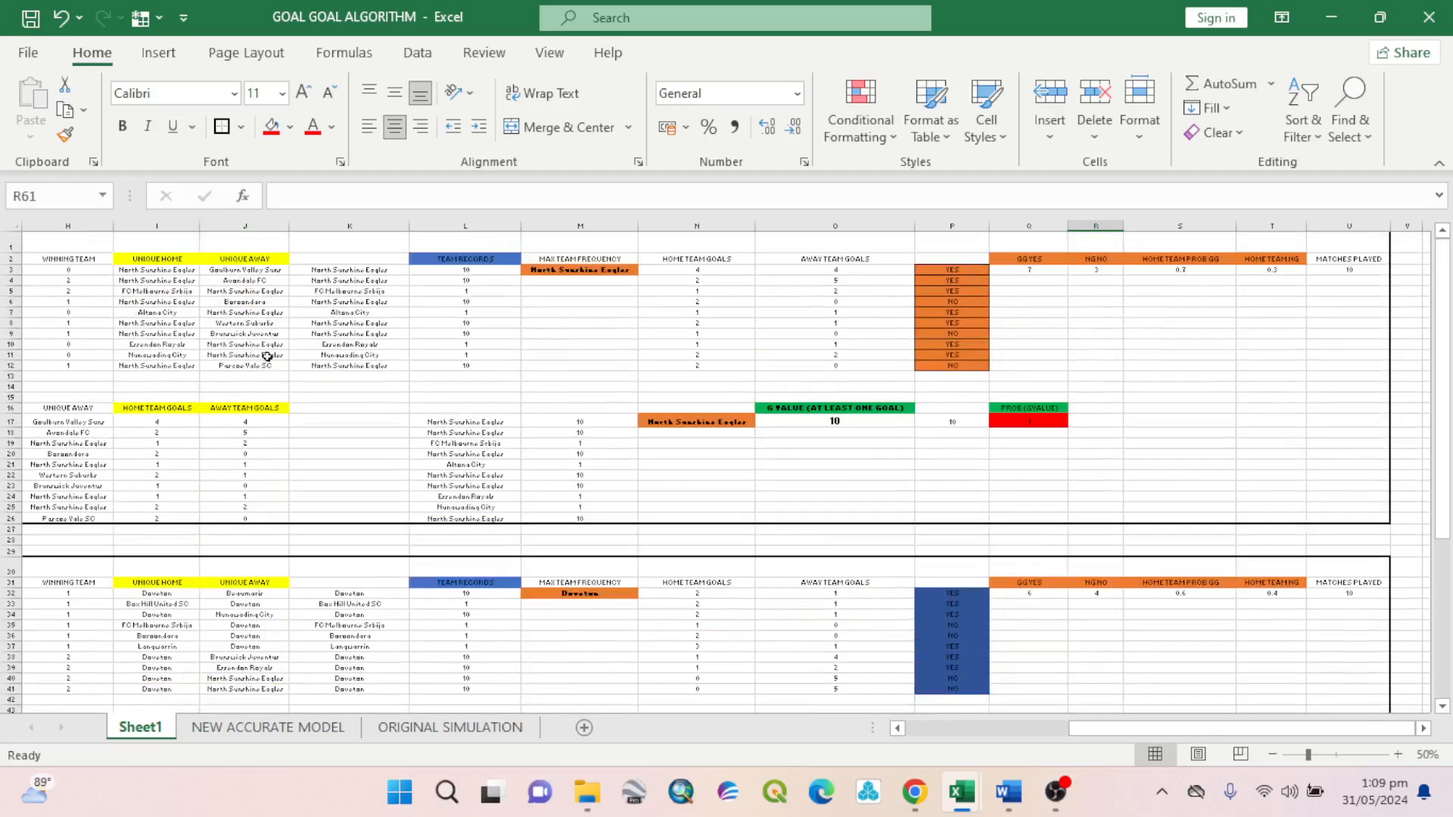
drag(1152, 728, 966, 745)
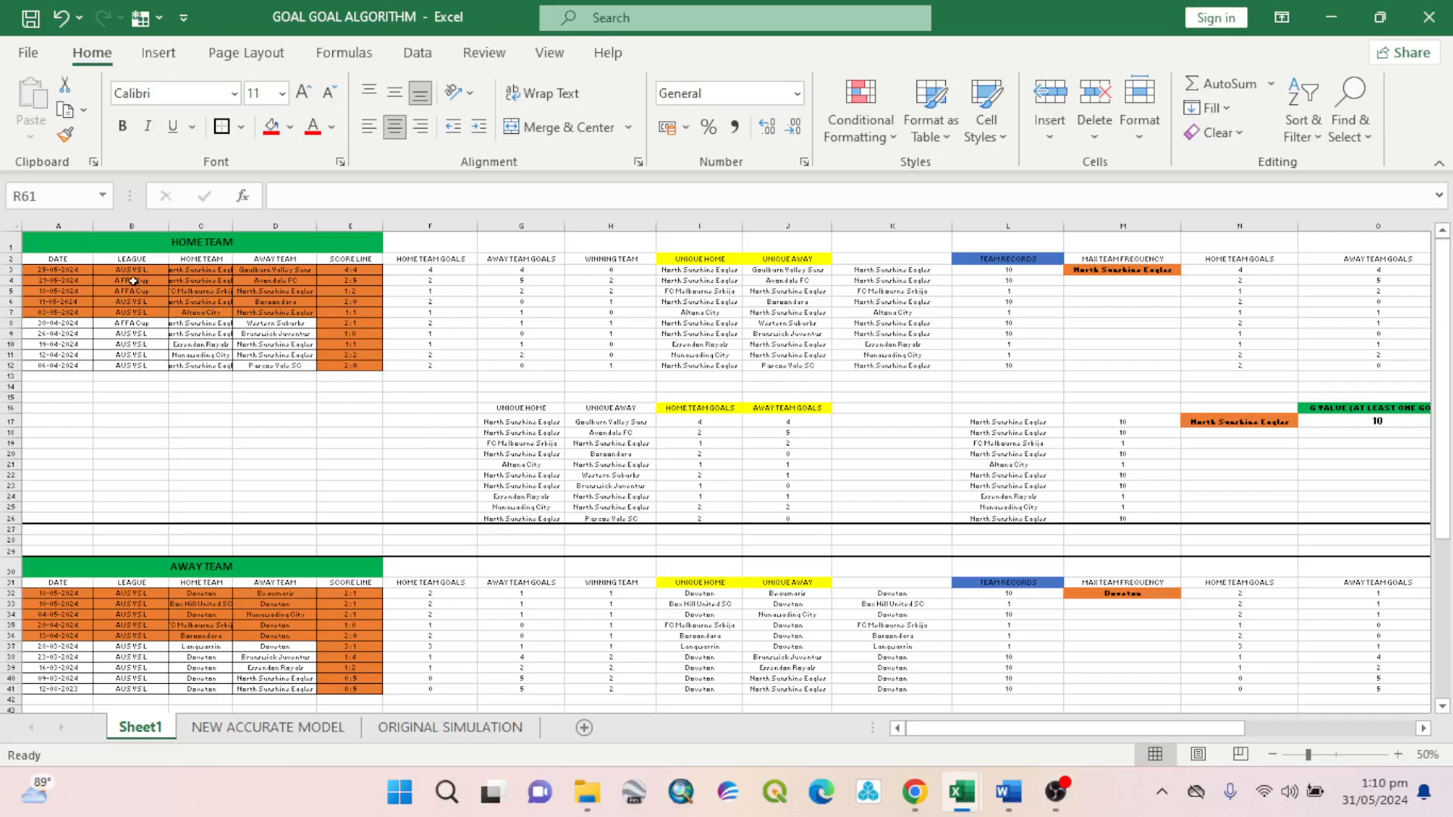
scroll(316, 402, down, 3)
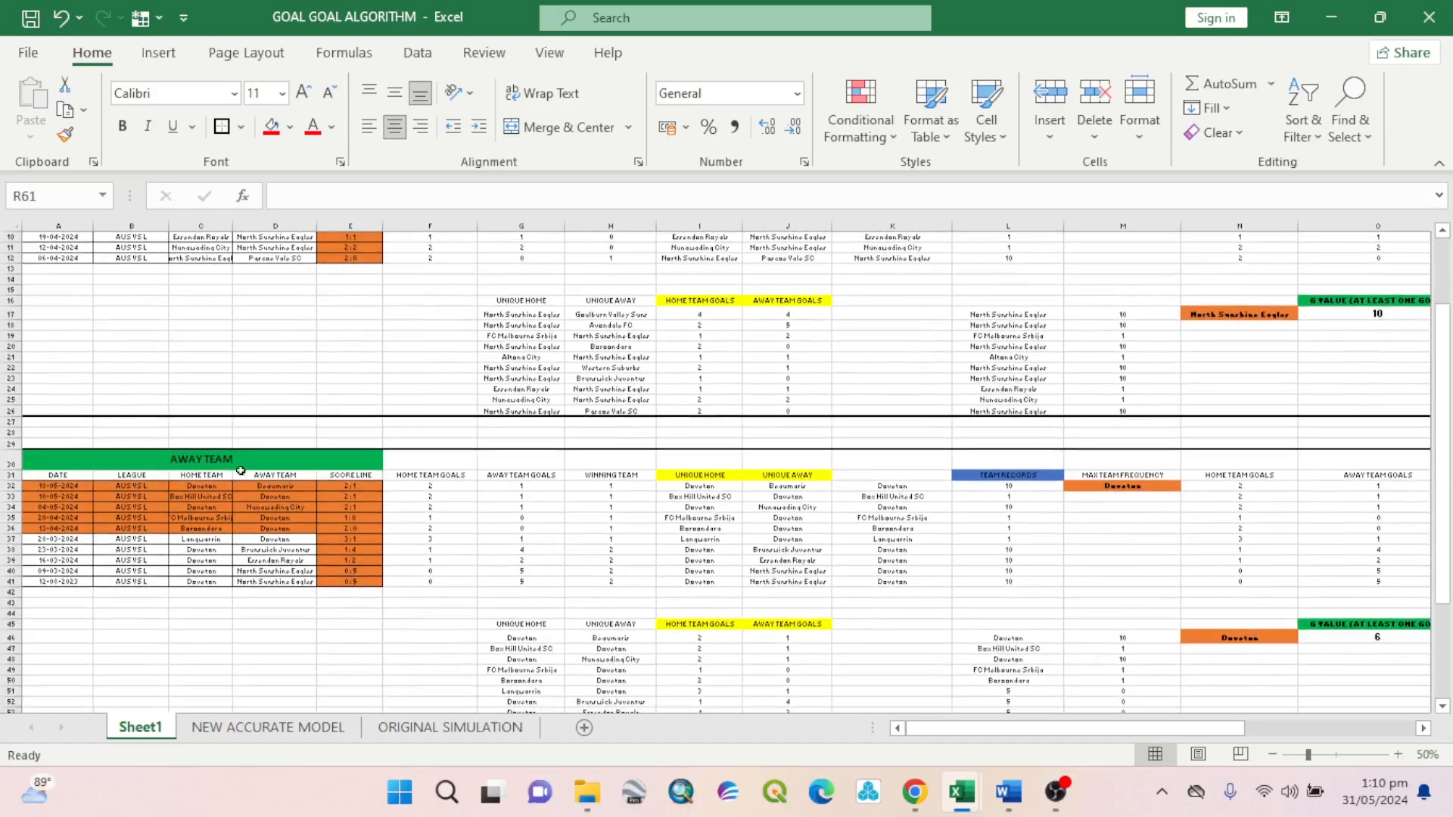
scroll(383, 576, down, 6)
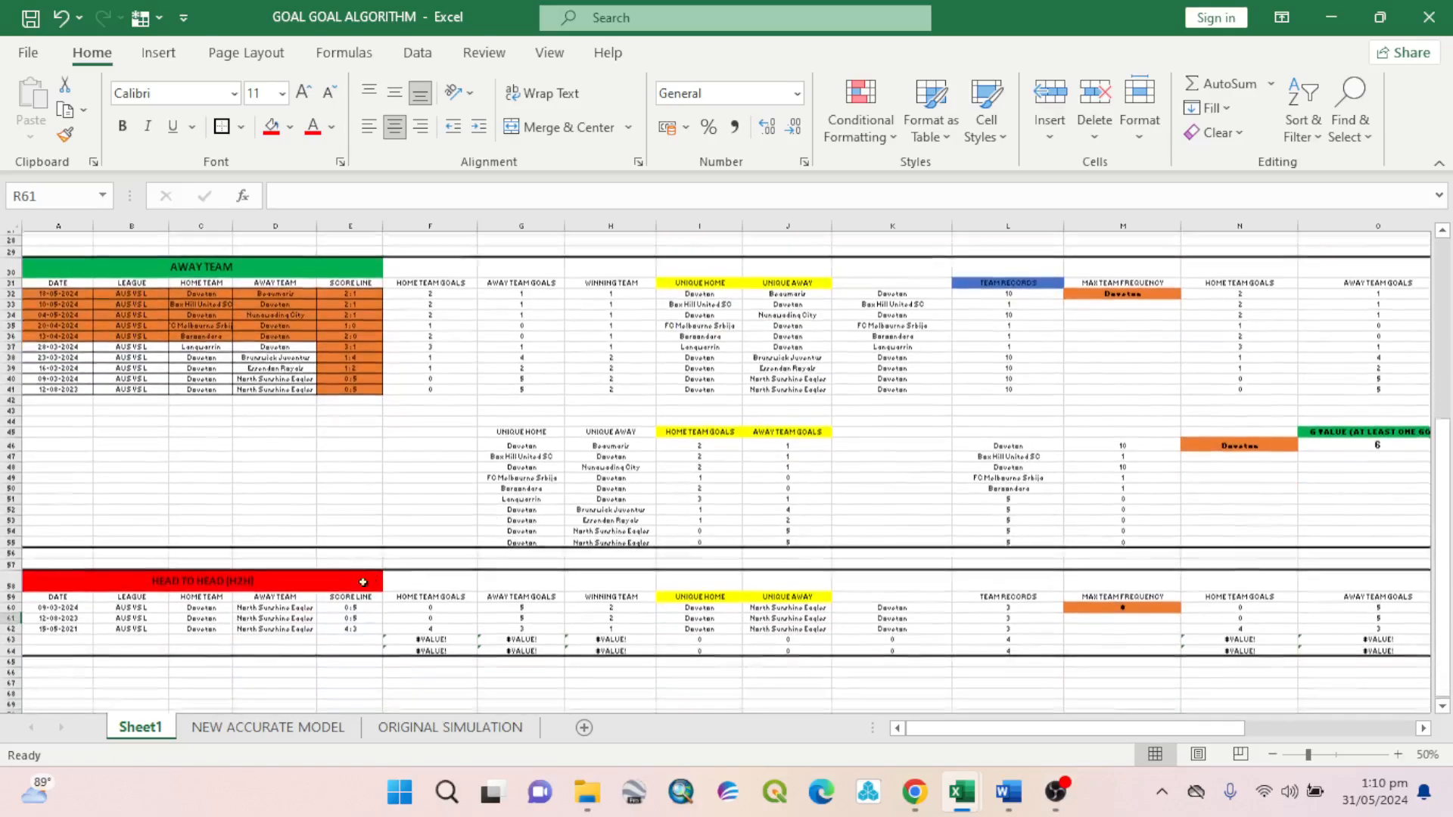
scroll(553, 638, up, 3)
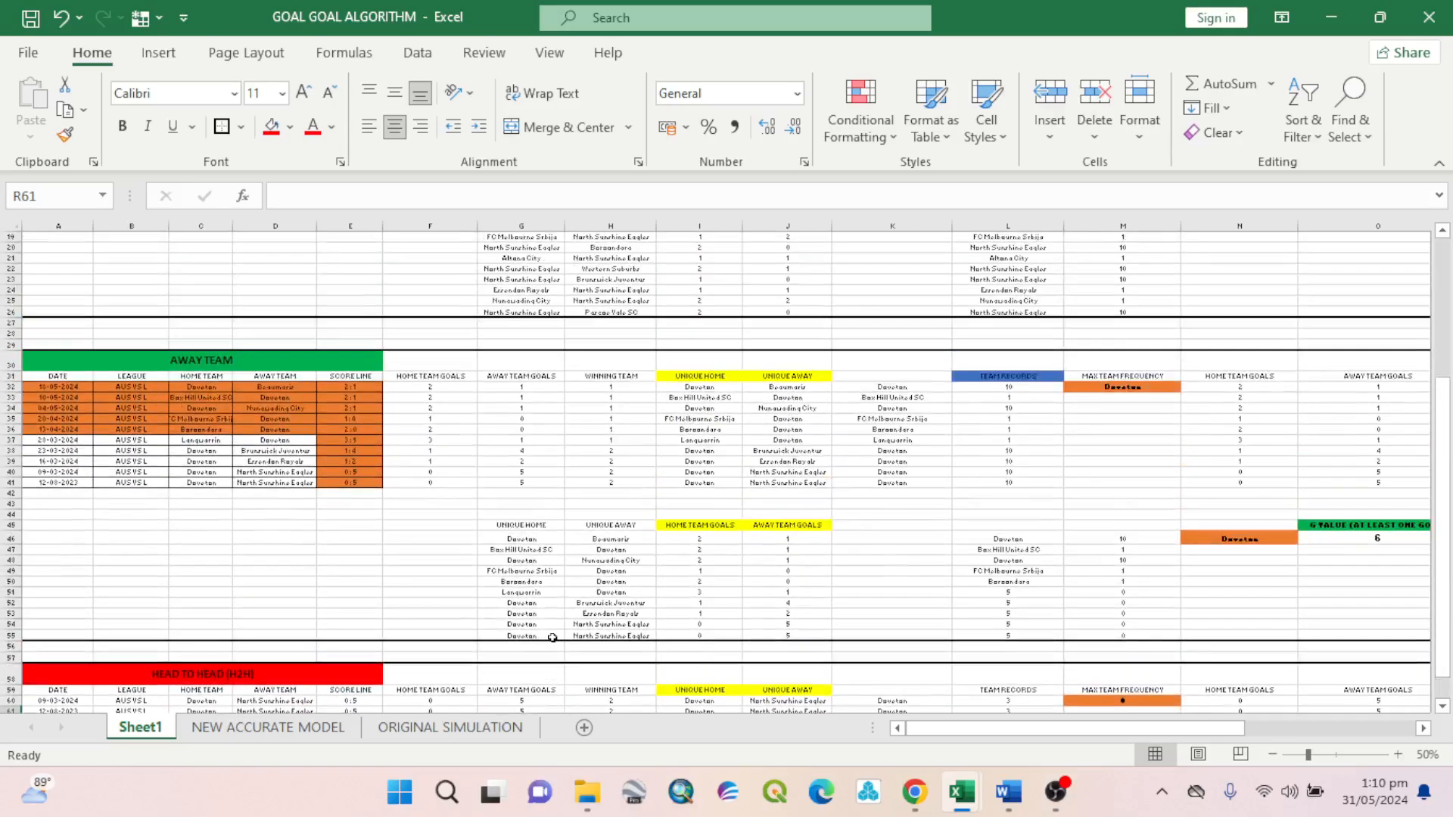
scroll(552, 638, up, 6)
drag(976, 731, 922, 742)
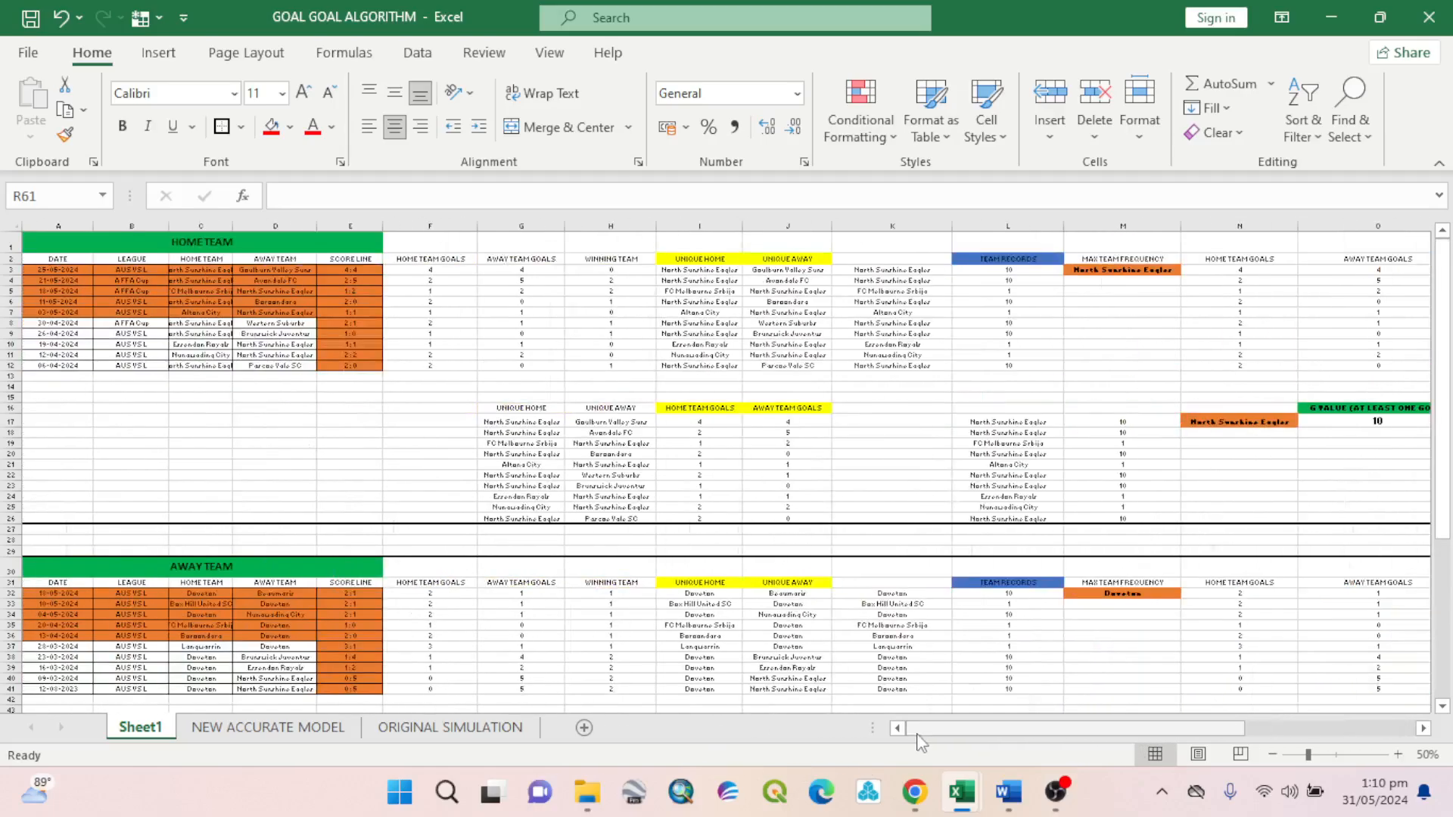
Examine the NEW ACCURATE MODEL sheet, highlighting the team parameters in A2:C9 and the calculation rows down to the scoring outcome.
click(283, 733)
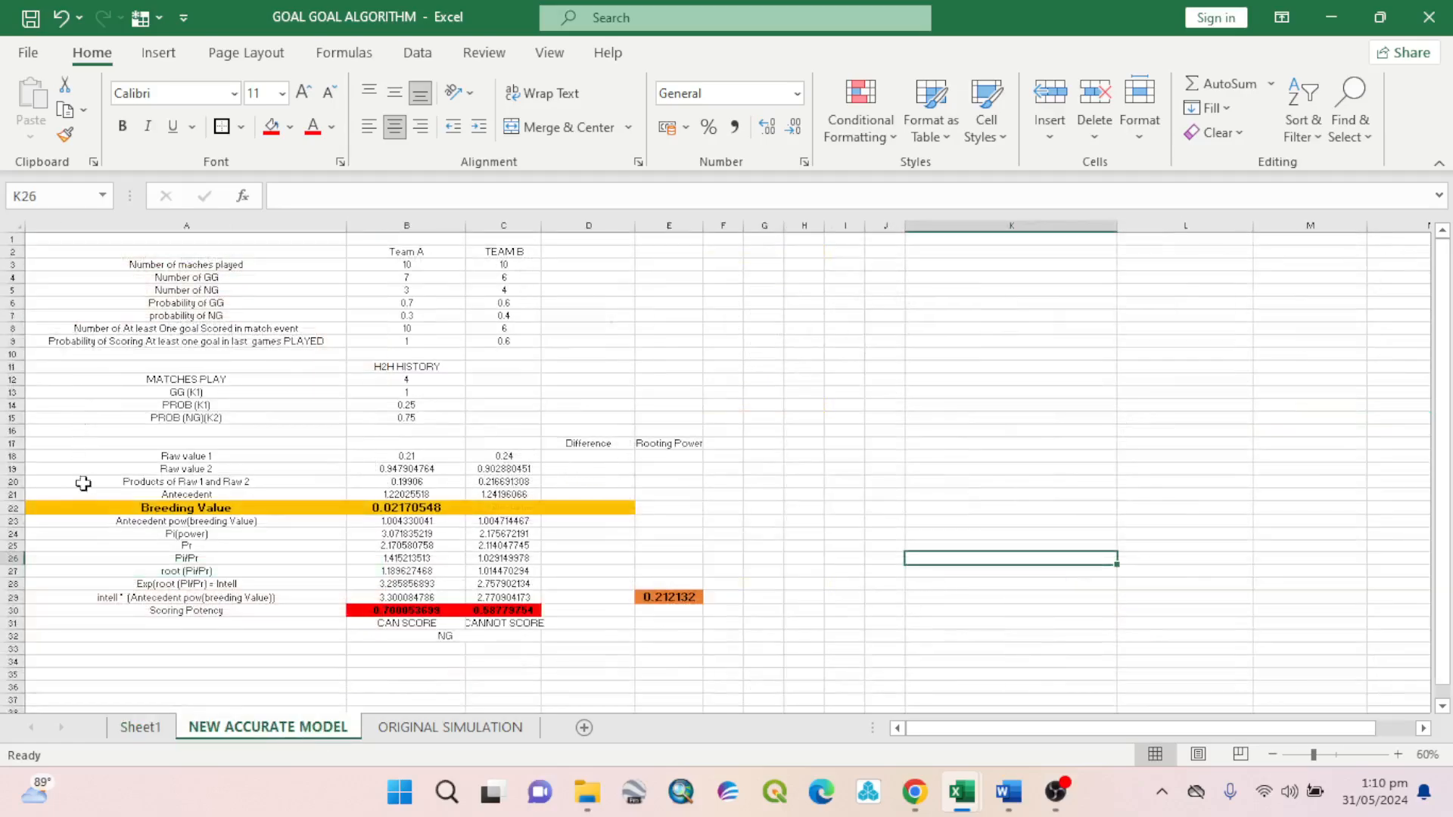
drag(174, 253, 529, 340)
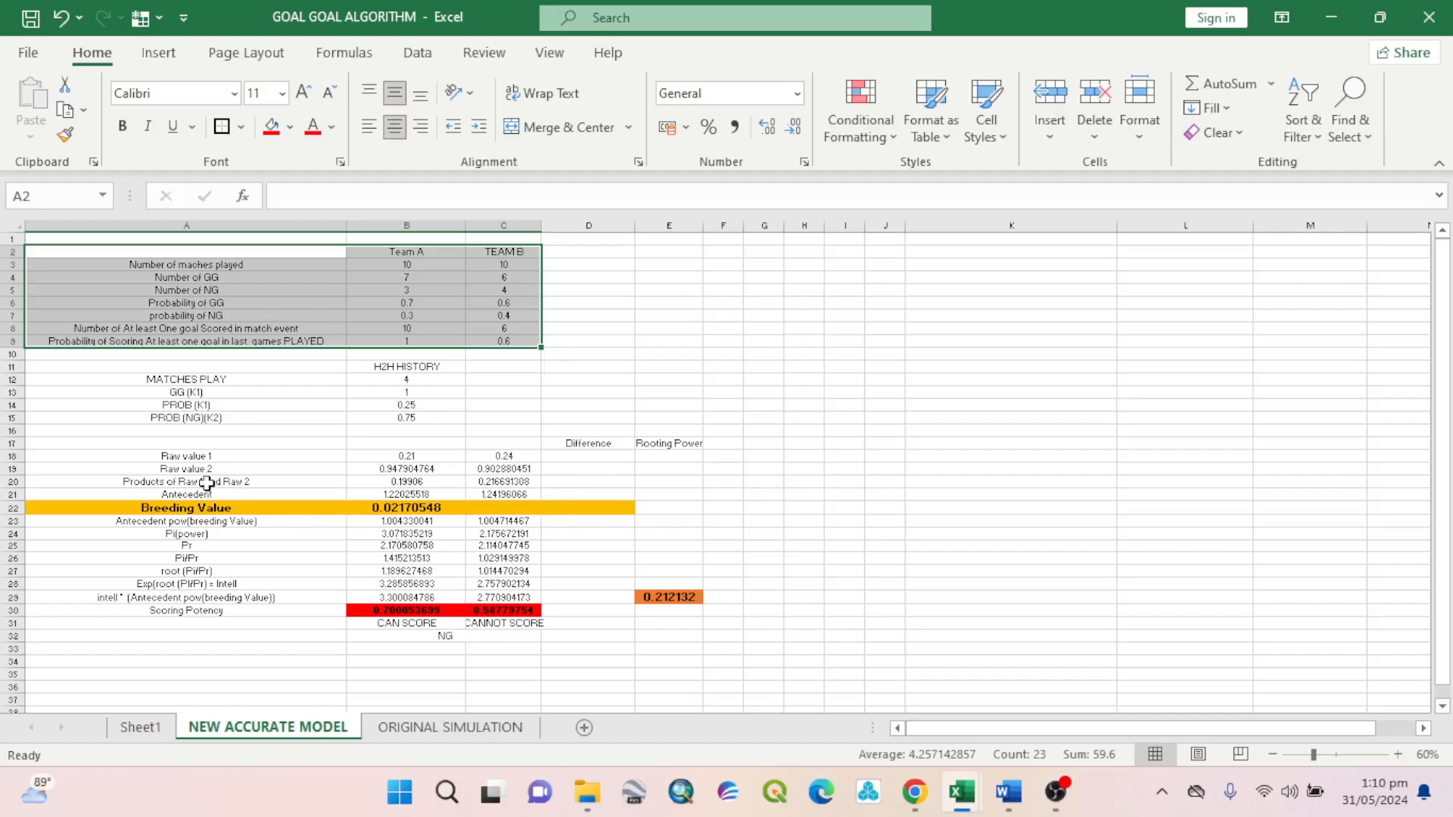
drag(185, 469, 536, 625)
click(613, 551)
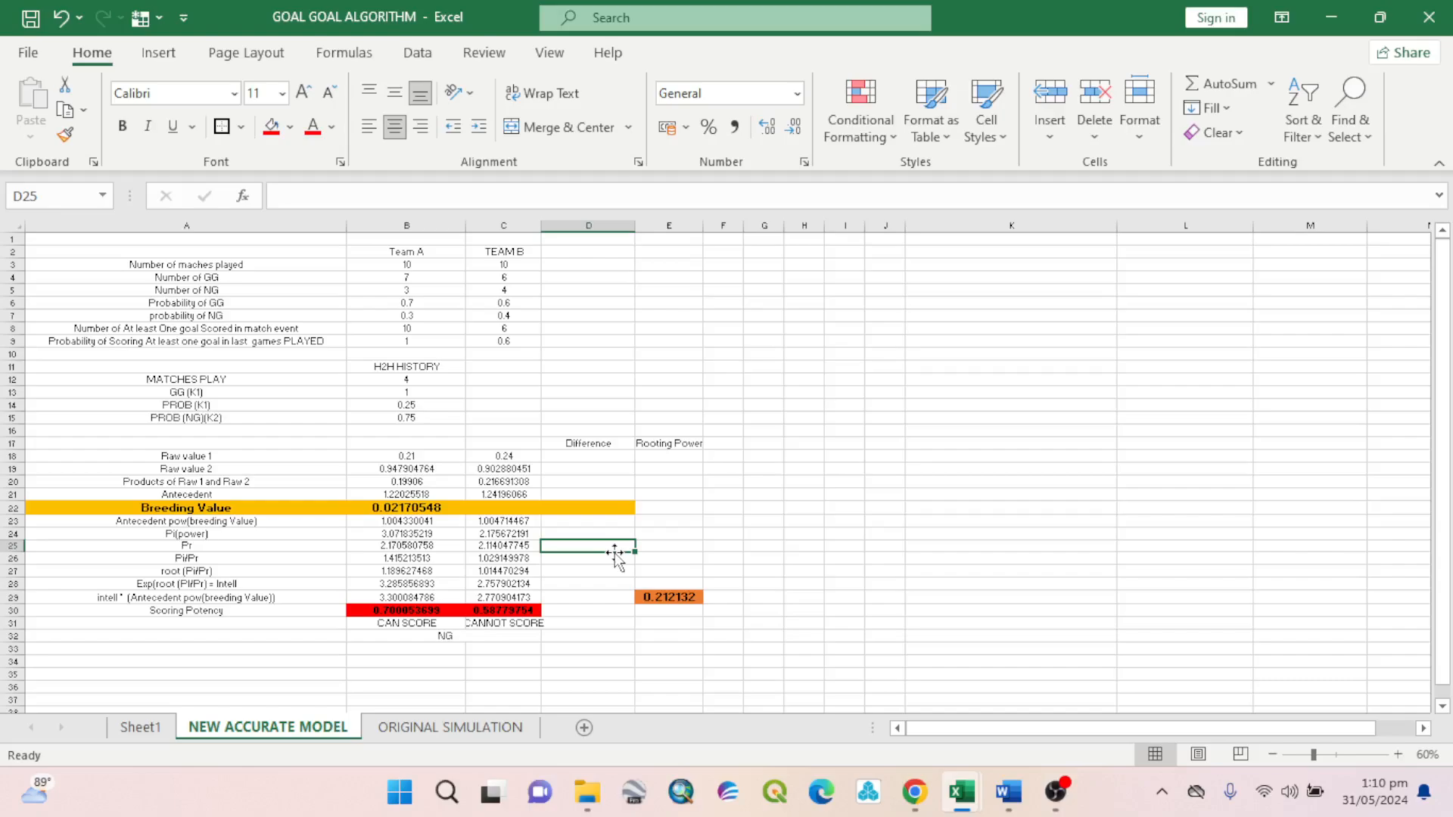
click(850, 560)
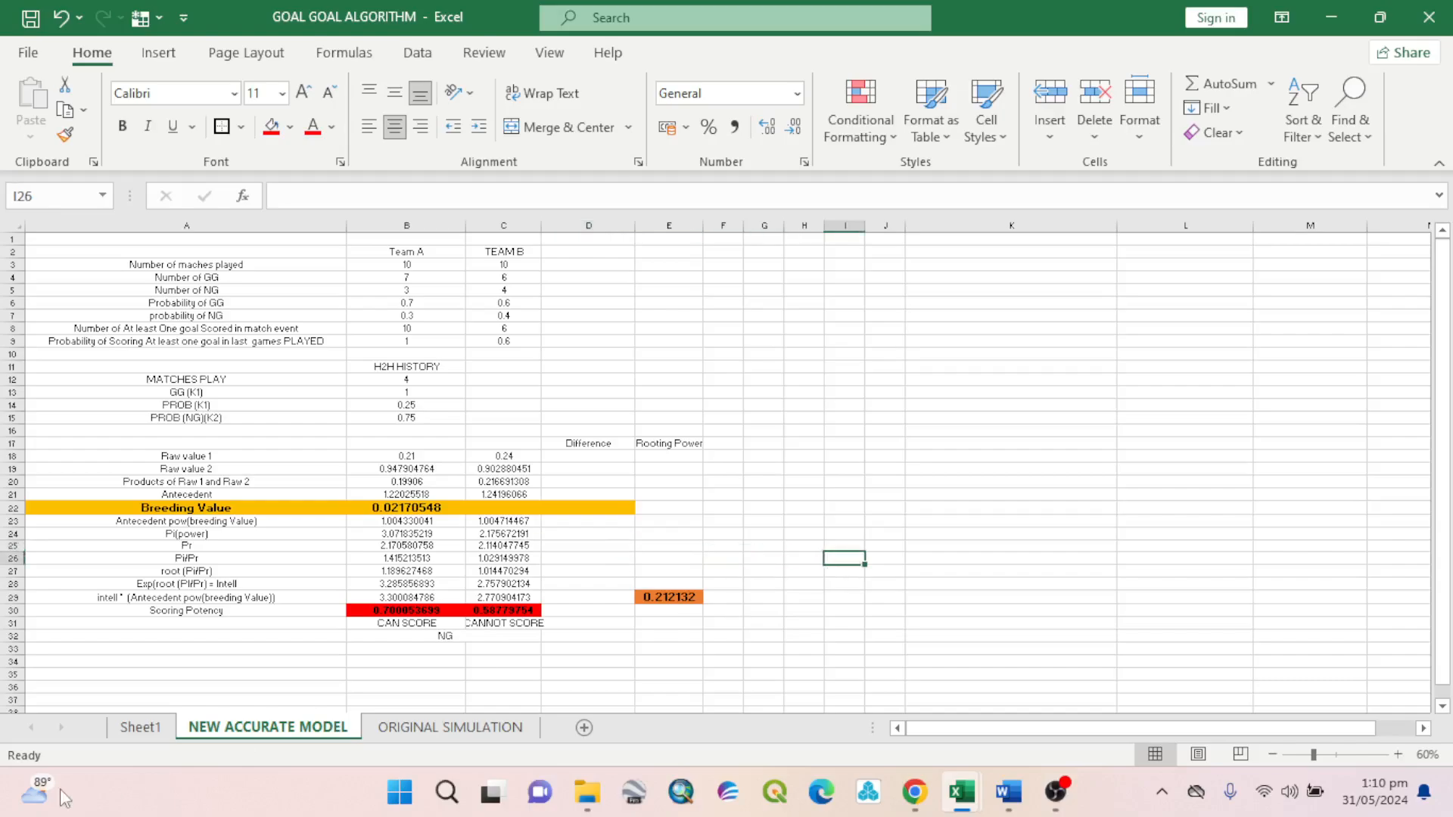
Return to Sheet1, then switch to Chrome and examine the NowGoal North Sunshine Eagles vs Doveton score, head-to-head statistics and page address.
click(140, 728)
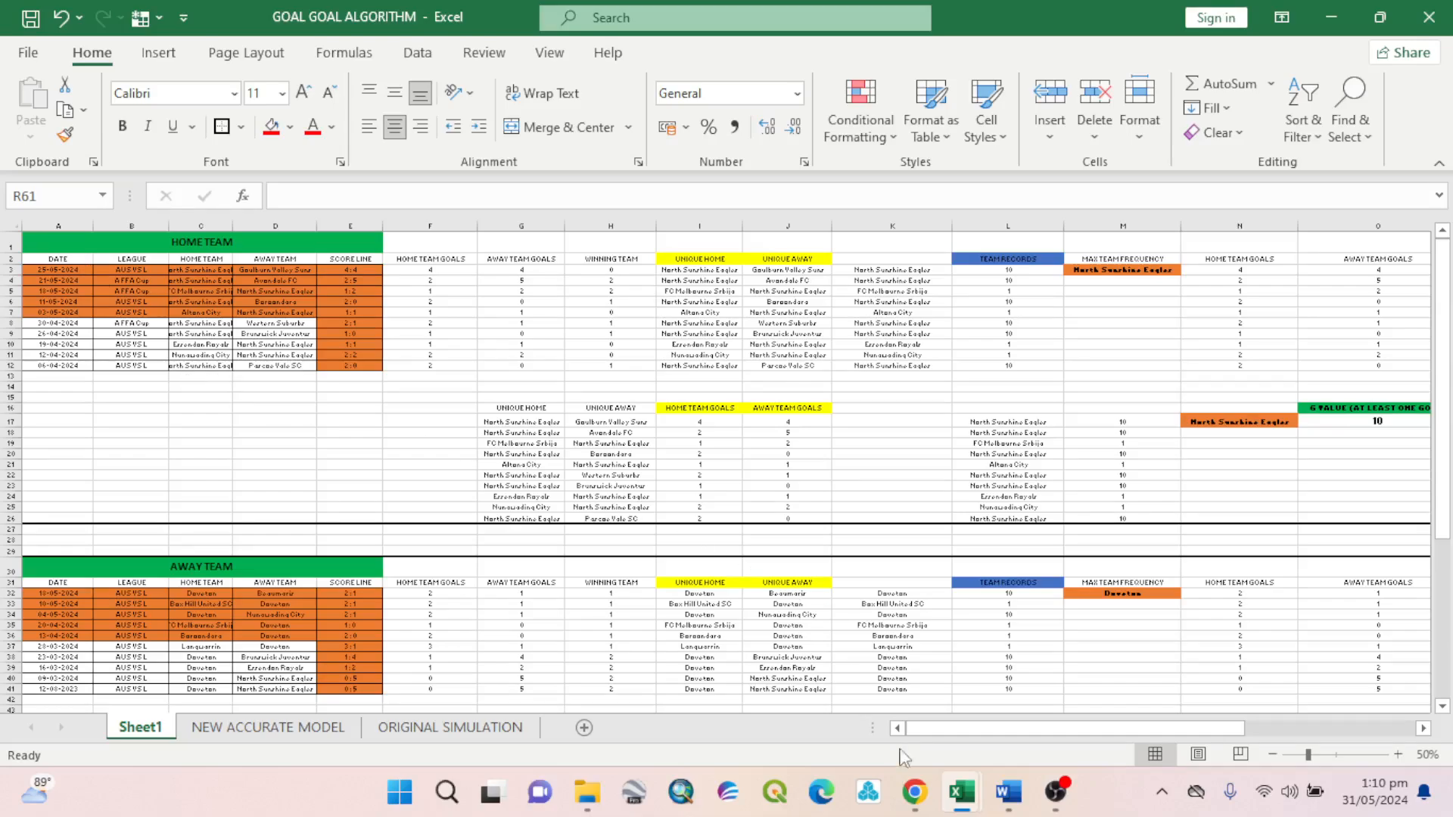
click(914, 792)
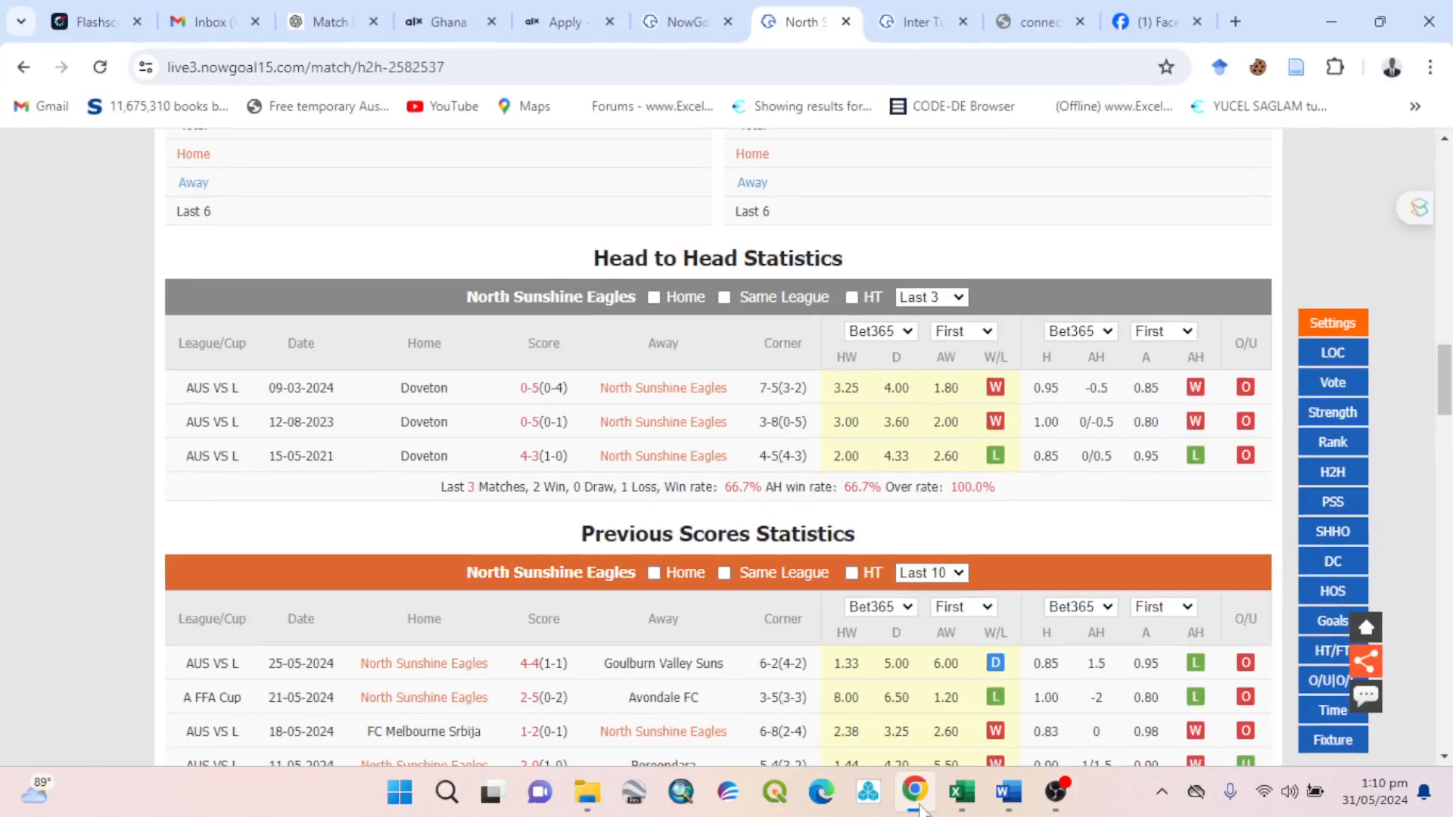
scroll(827, 341, up, 20)
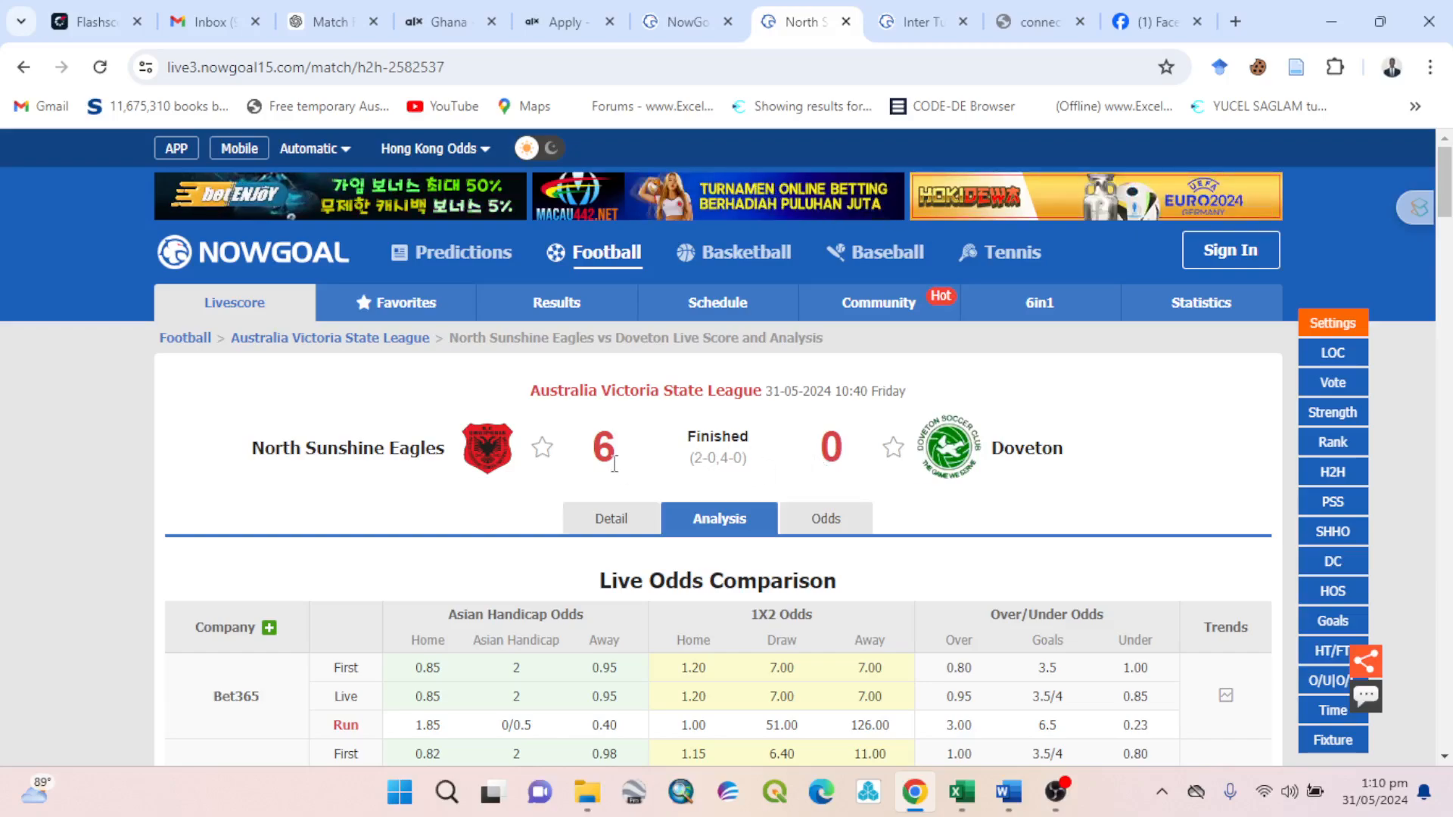
drag(852, 460, 628, 475)
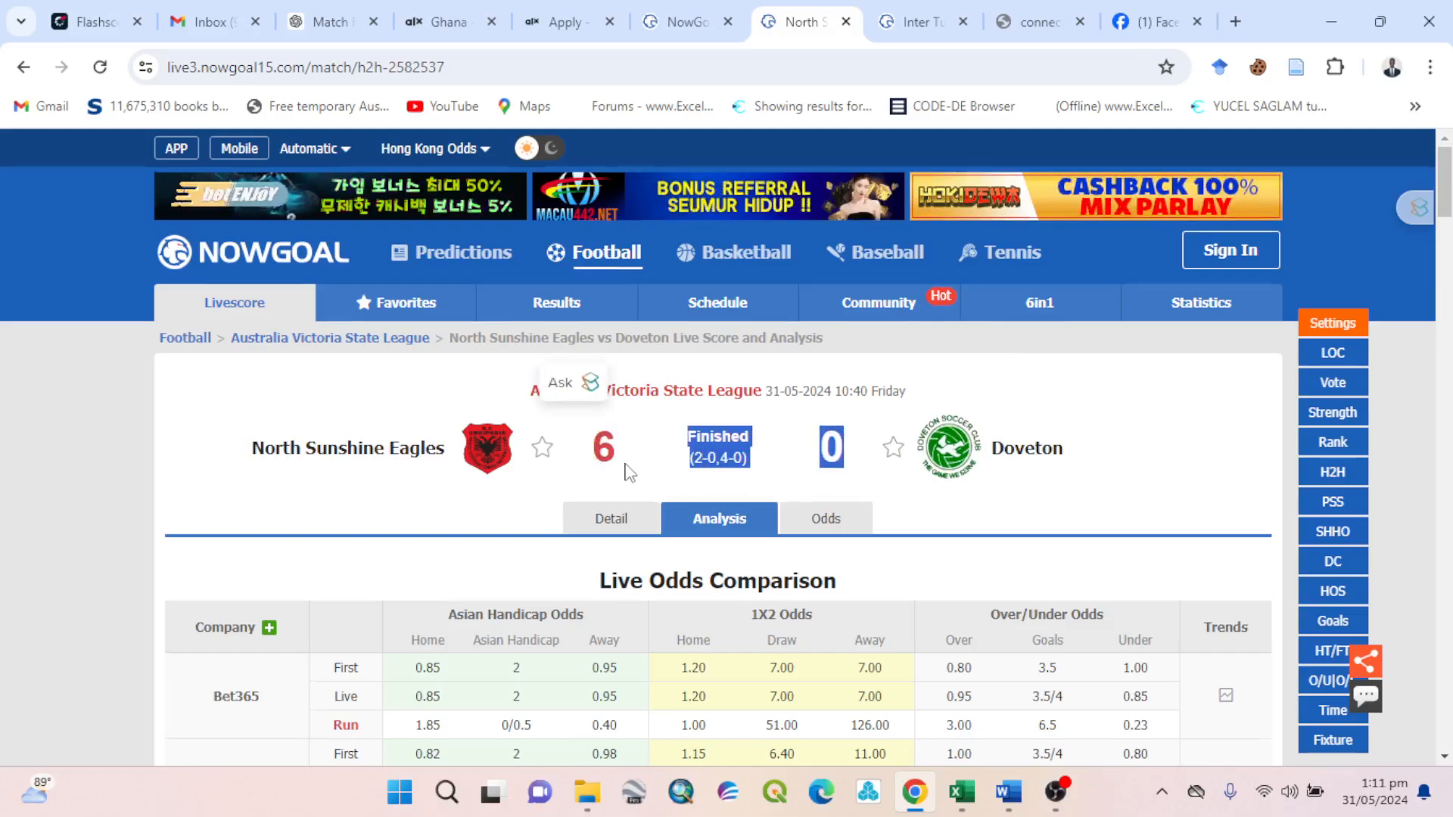
scroll(628, 475, down, 9)
scroll(628, 474, down, 15)
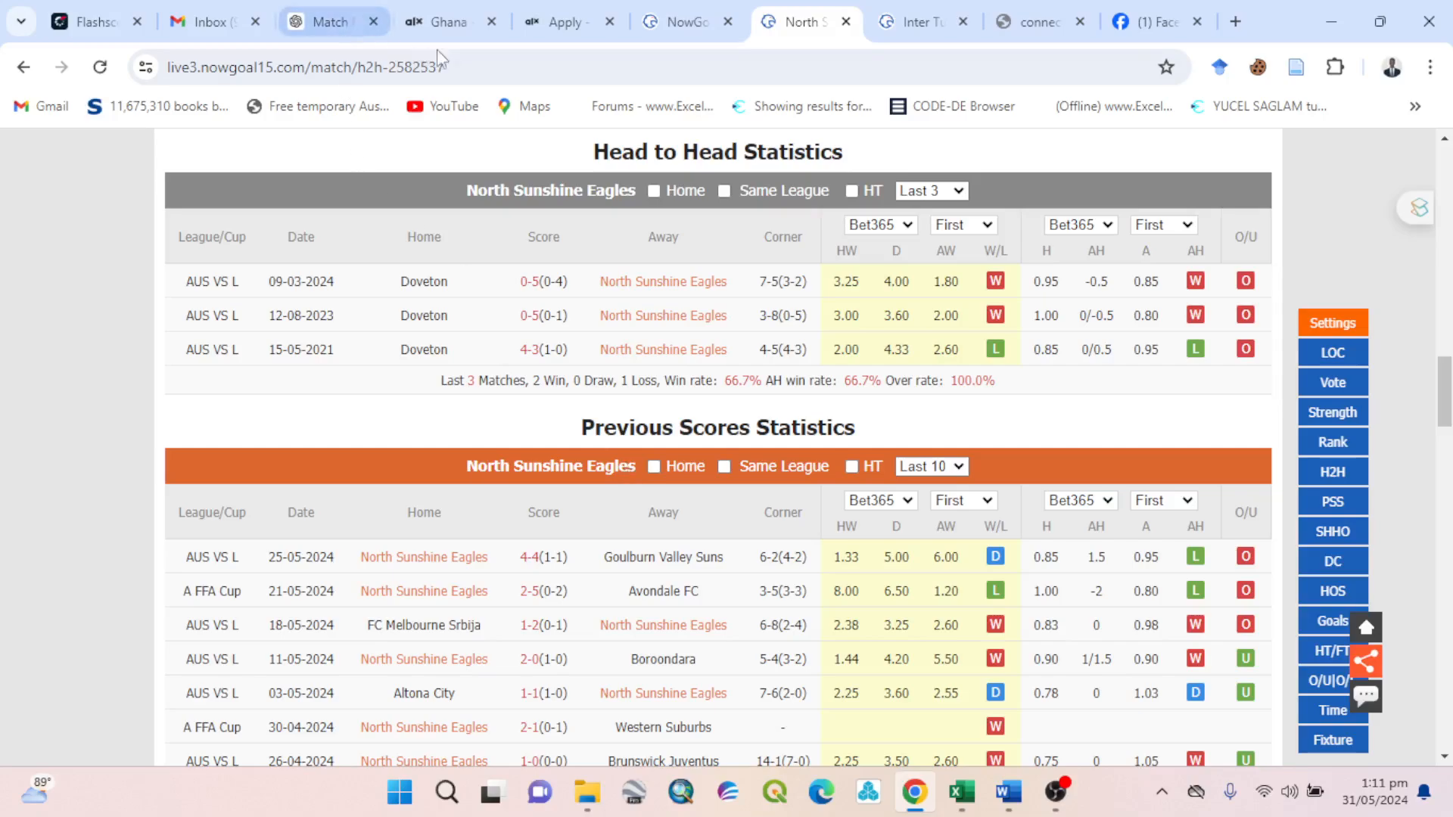
click(488, 66)
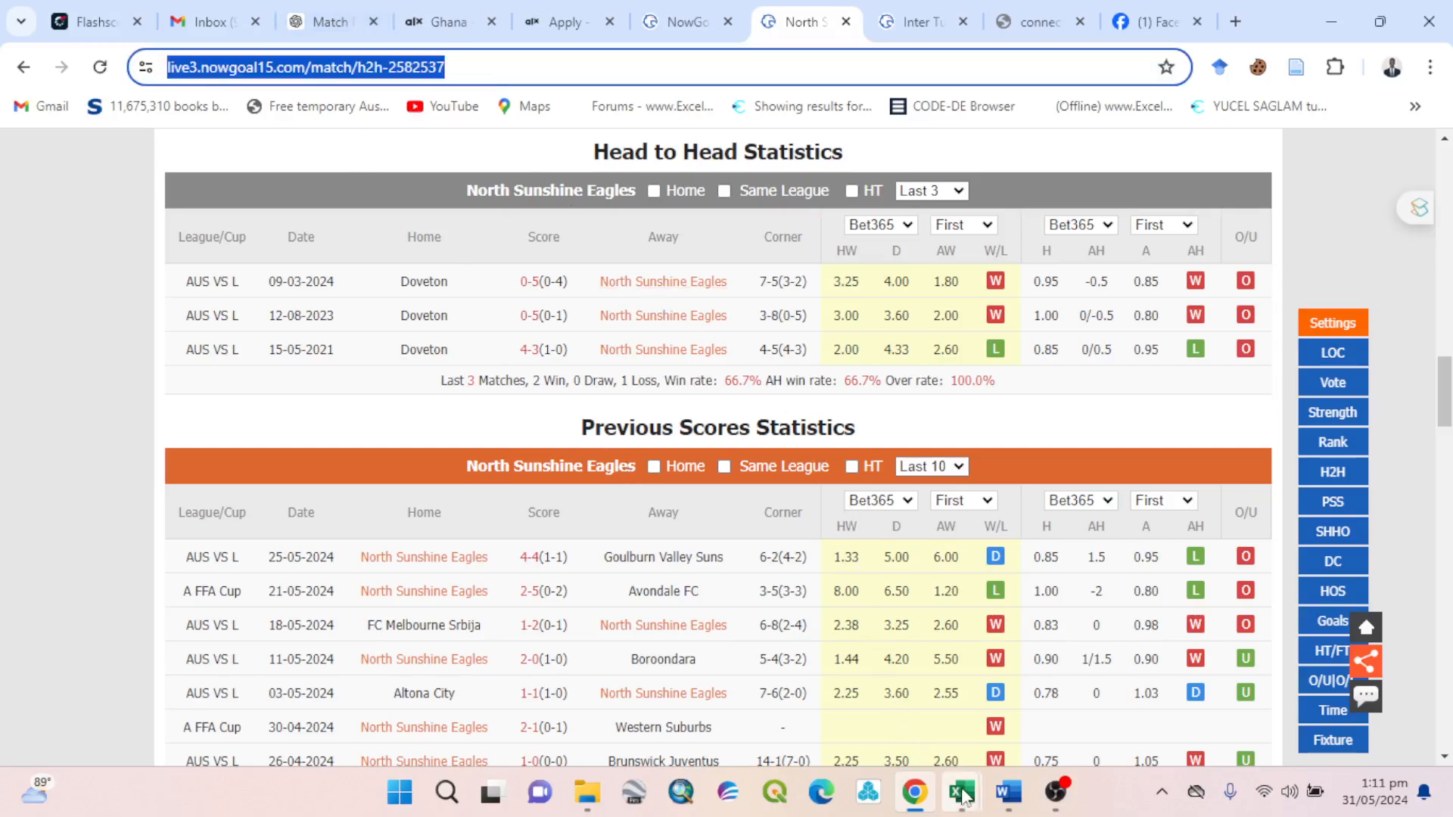
Switch to the OWN FULLTIME AND H2H DATA NOWGOAL workbook and examine its home, away and H2H tables on the FORECASTER AND SUPER sheet.
click(962, 792)
click(908, 709)
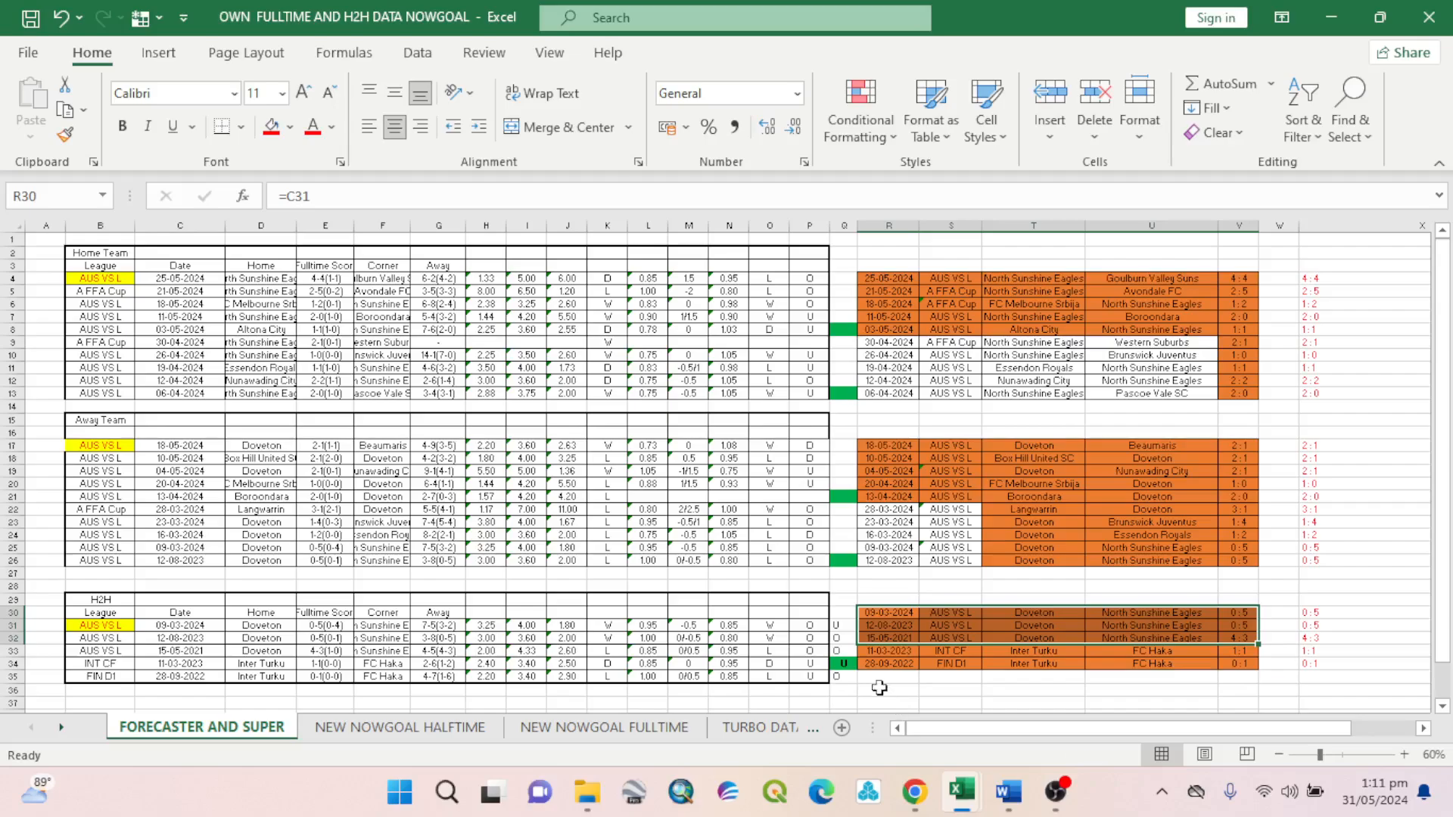
click(321, 381)
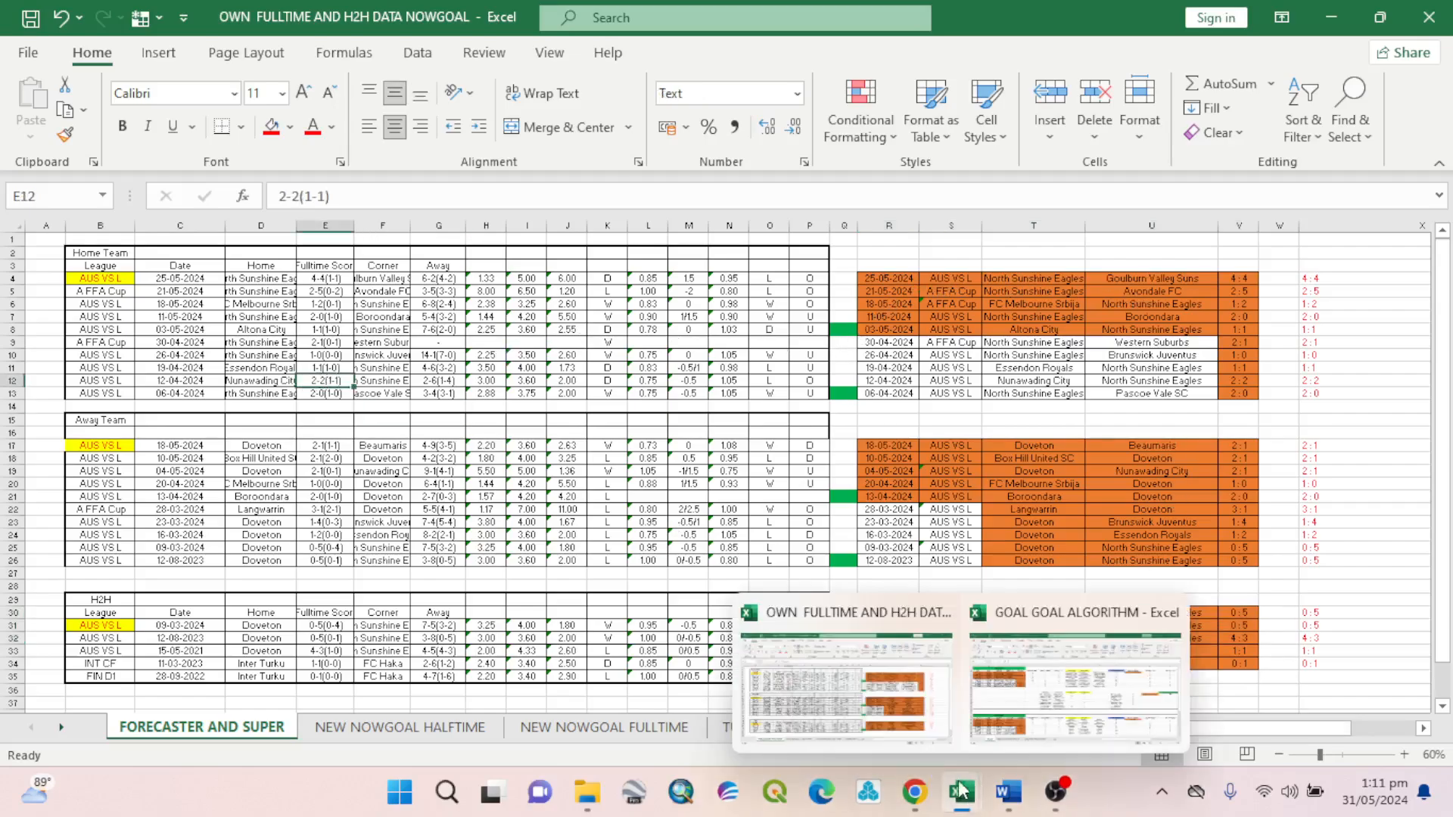
Switch to Chrome and copy the three North Sunshine Eagles vs Doveton rows under Head to Head Statistics.
click(914, 792)
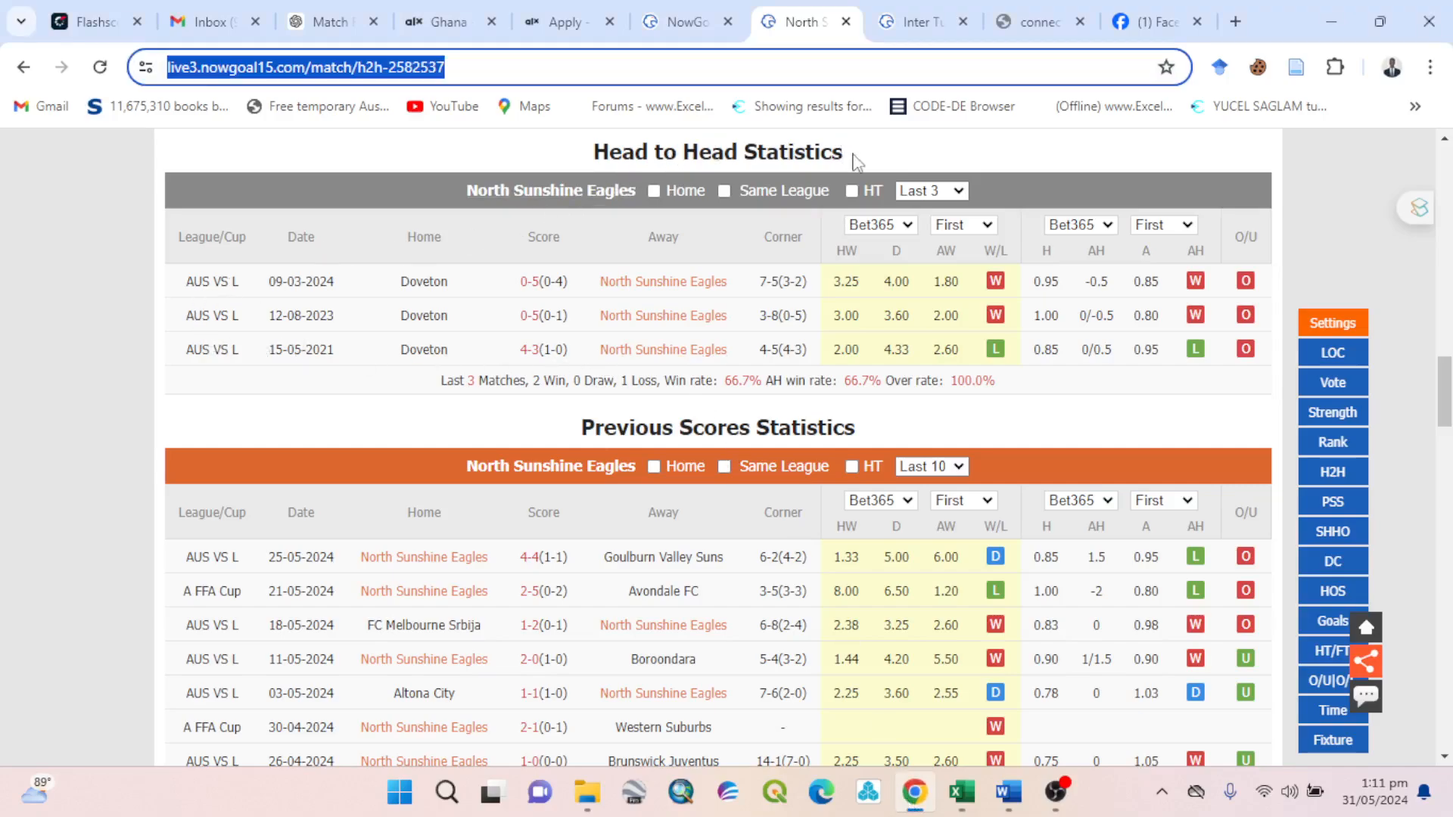
click(924, 198)
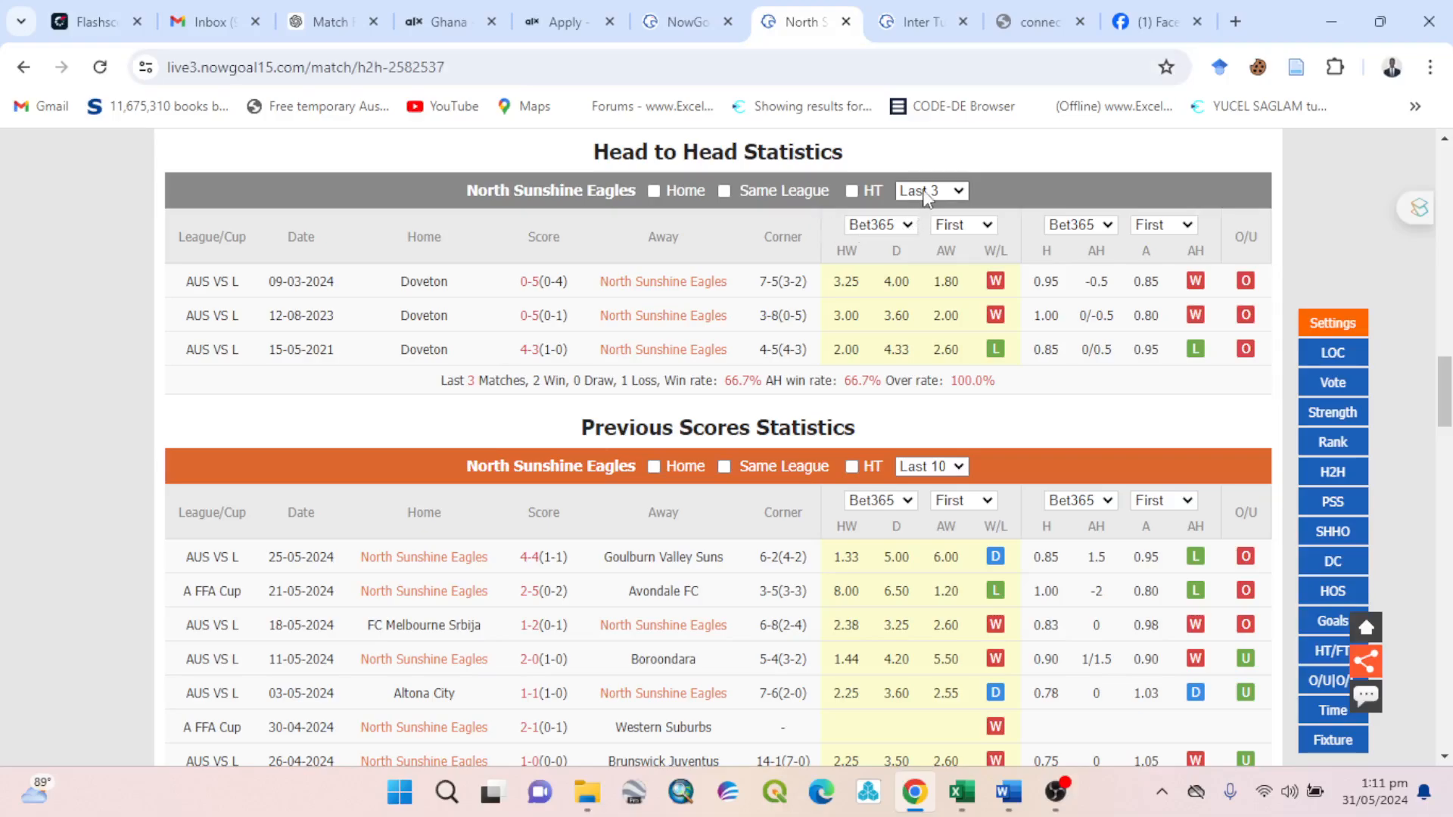
click(868, 268)
drag(189, 287, 1241, 357)
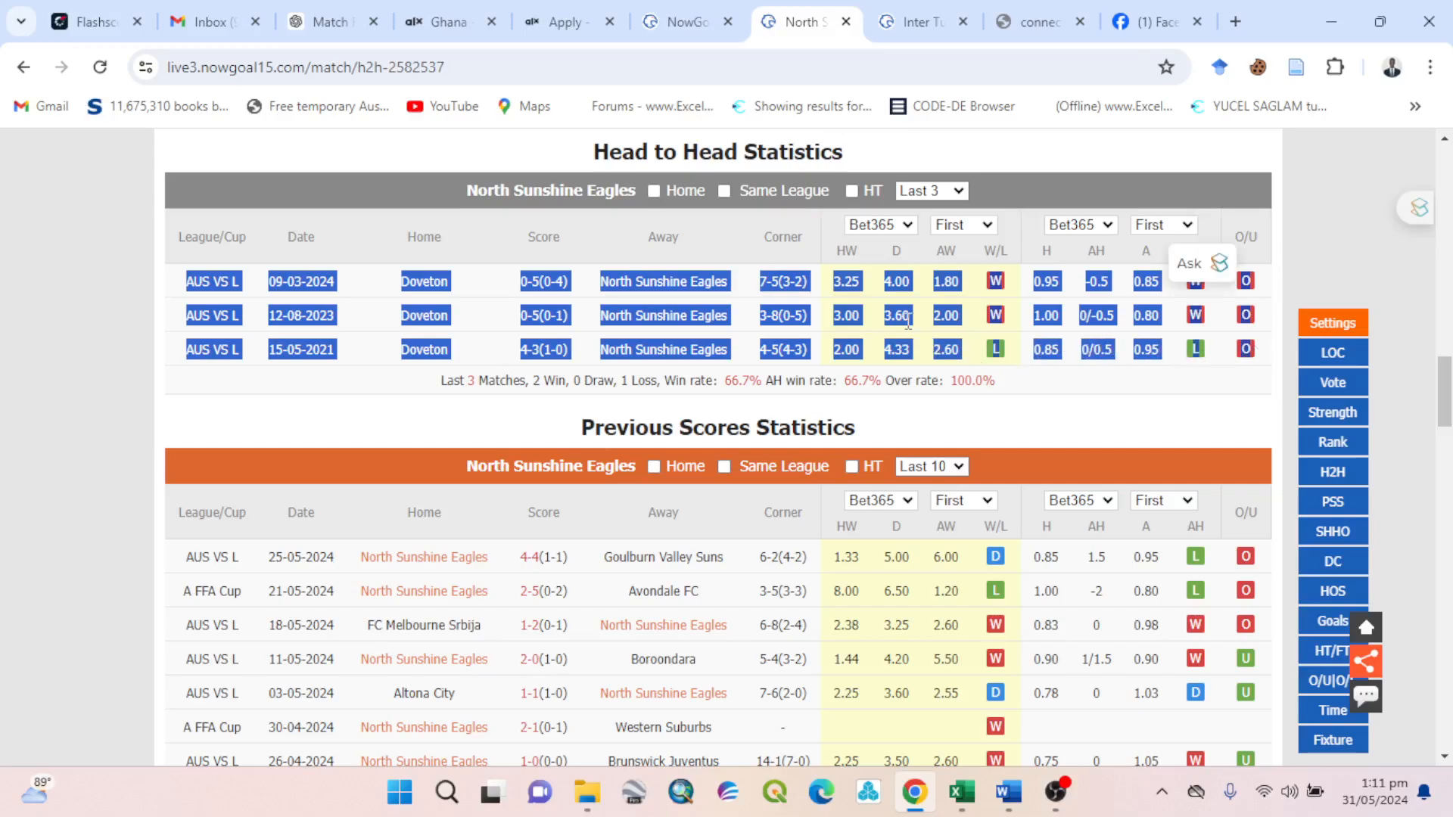
right_click(941, 319)
click(981, 340)
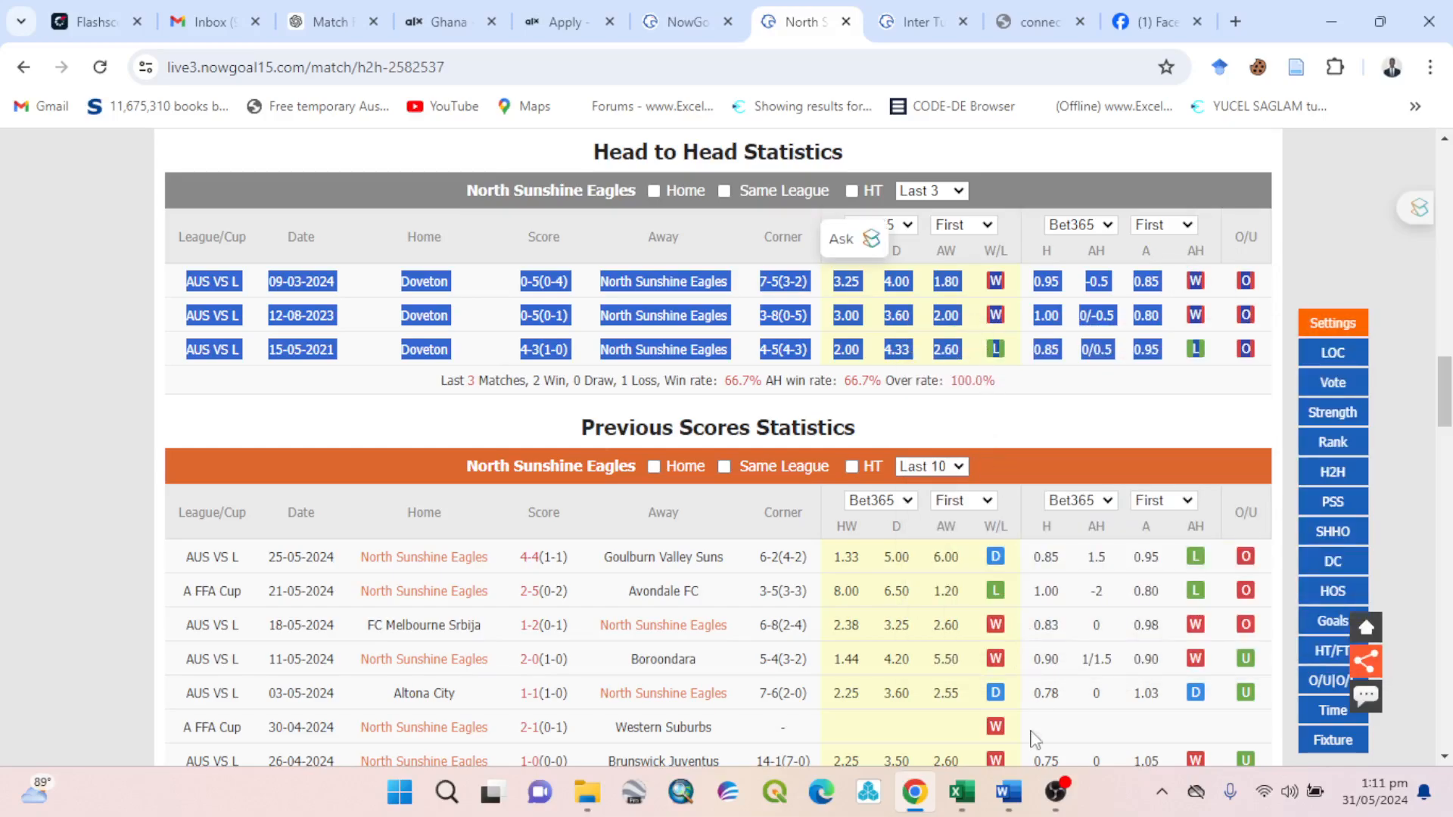
Paste the head-to-head rows at B31 of the FORECASTER AND SUPER sheet in OWN FULLTIME AND H2H DATA NOWGOAL, matching the destination formatting.
mouse_move(965, 791)
click(908, 703)
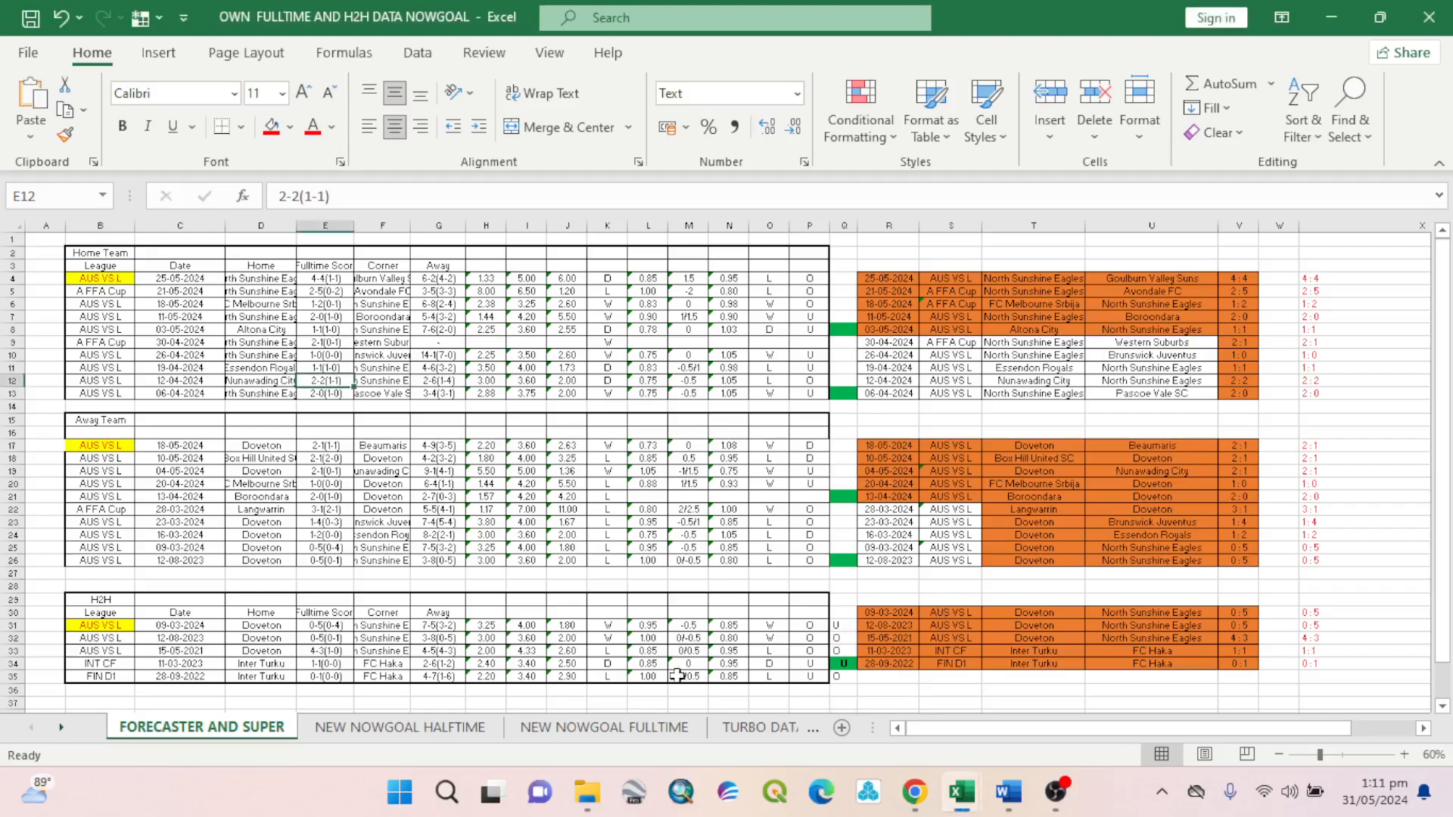
click(109, 626)
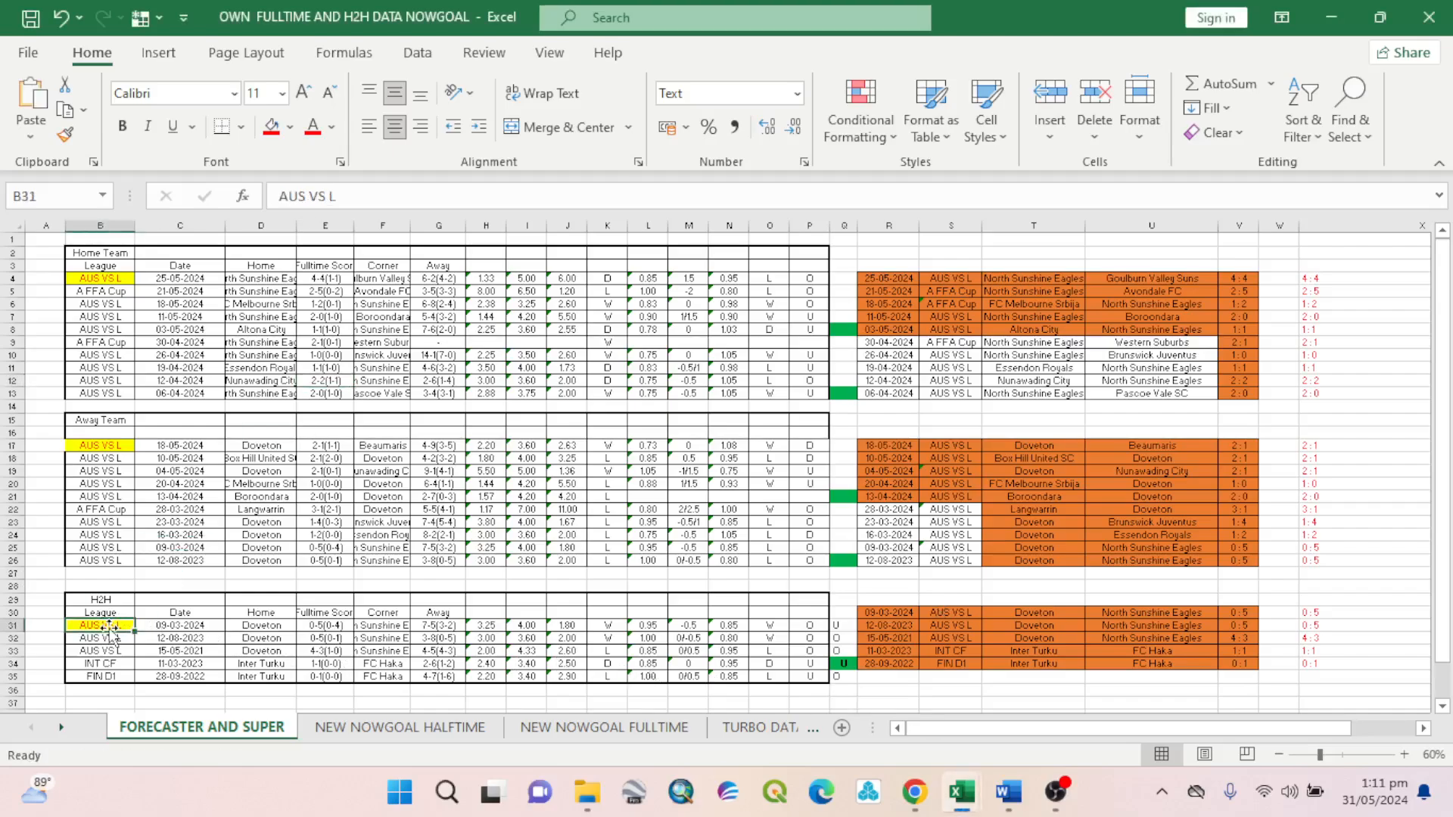
right_click(107, 625)
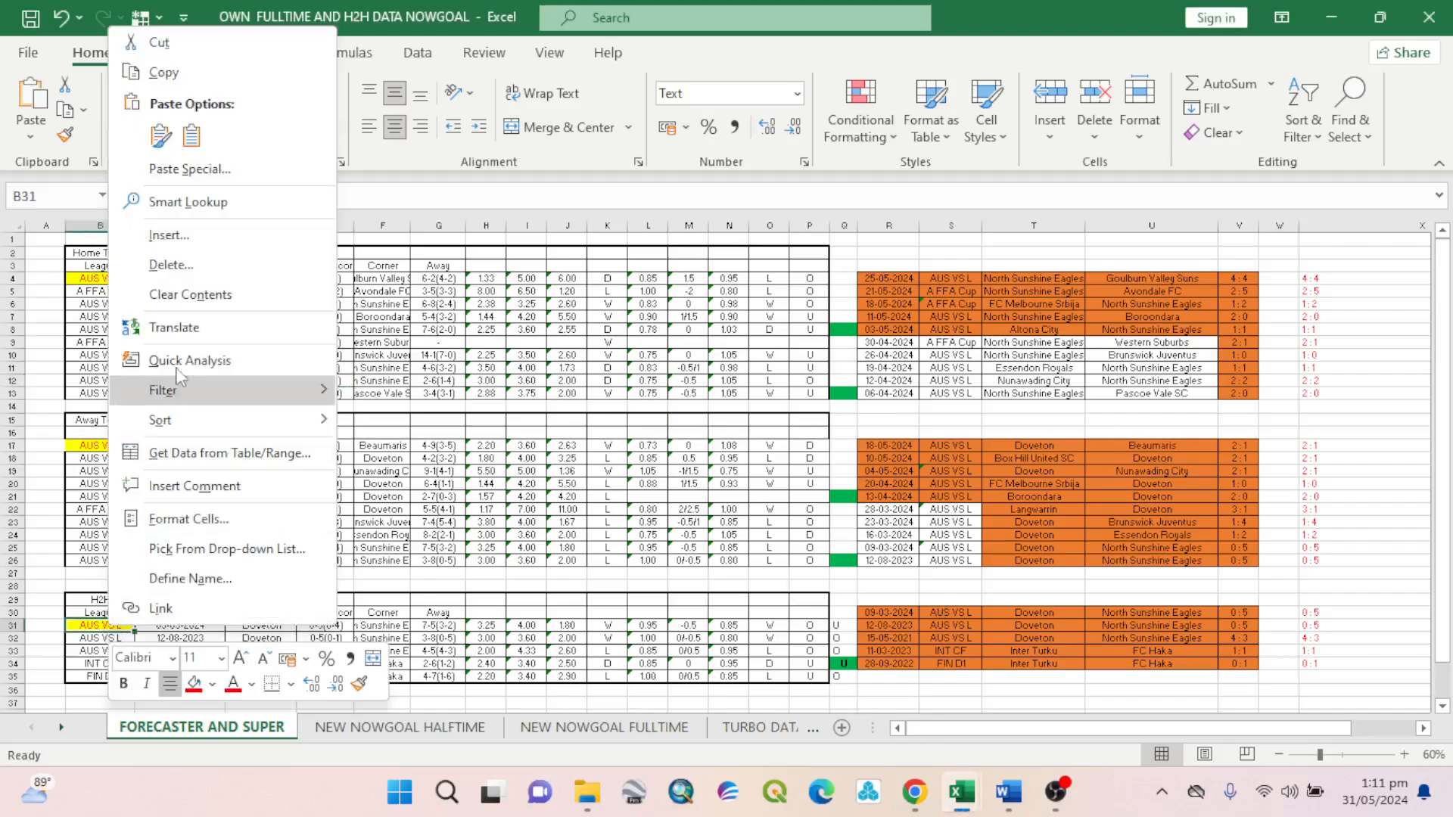
click(194, 135)
Copy the cleaned head-to-head records in R30:V32 and paste them as values at A60 on Sheet1 of the GOAL GOAL ALGORITHM workbook.
drag(896, 617, 1232, 636)
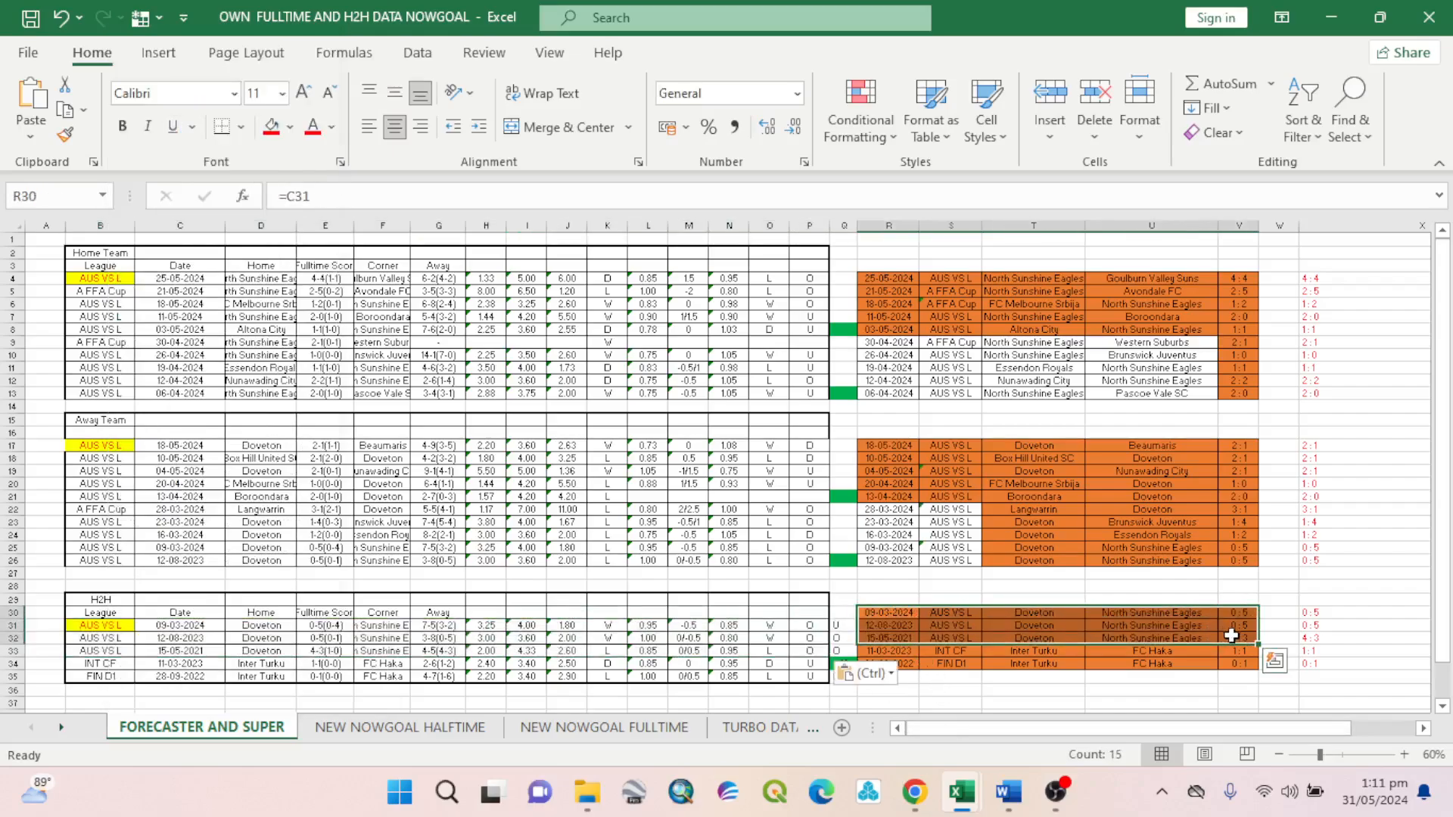
right_click(1232, 636)
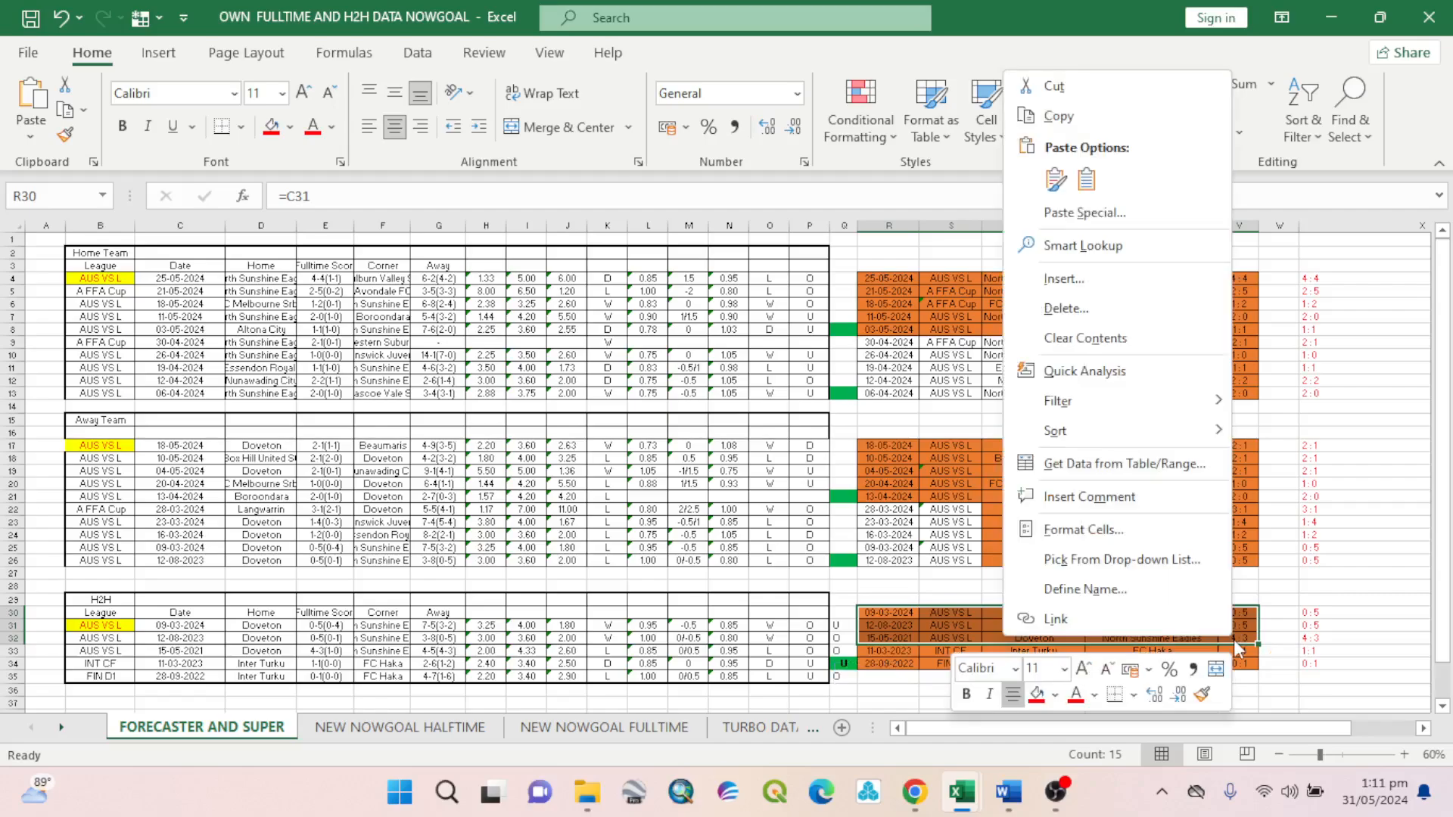
click(1094, 120)
mouse_move(961, 792)
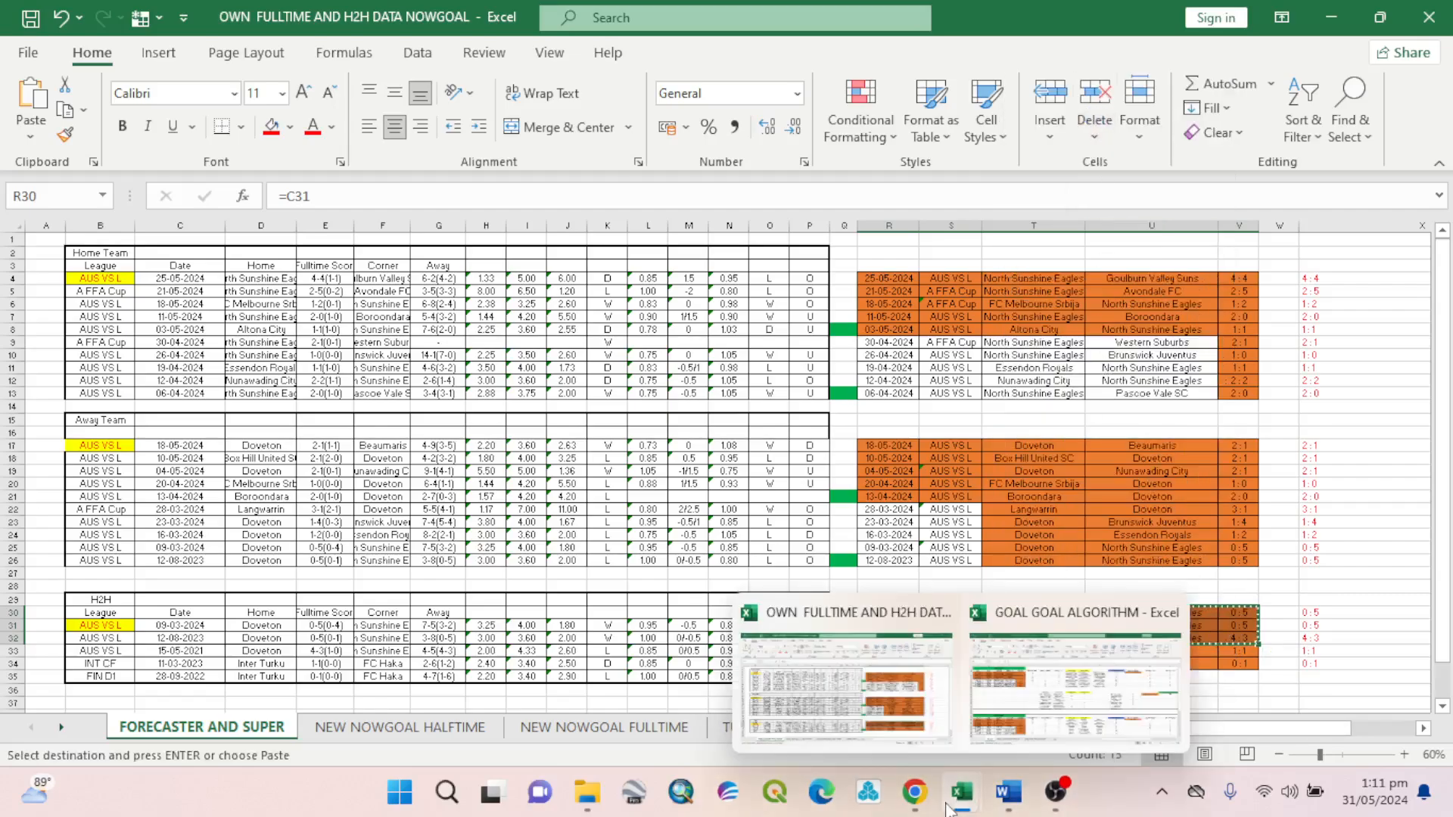
click(992, 745)
scroll(322, 563, down, 10)
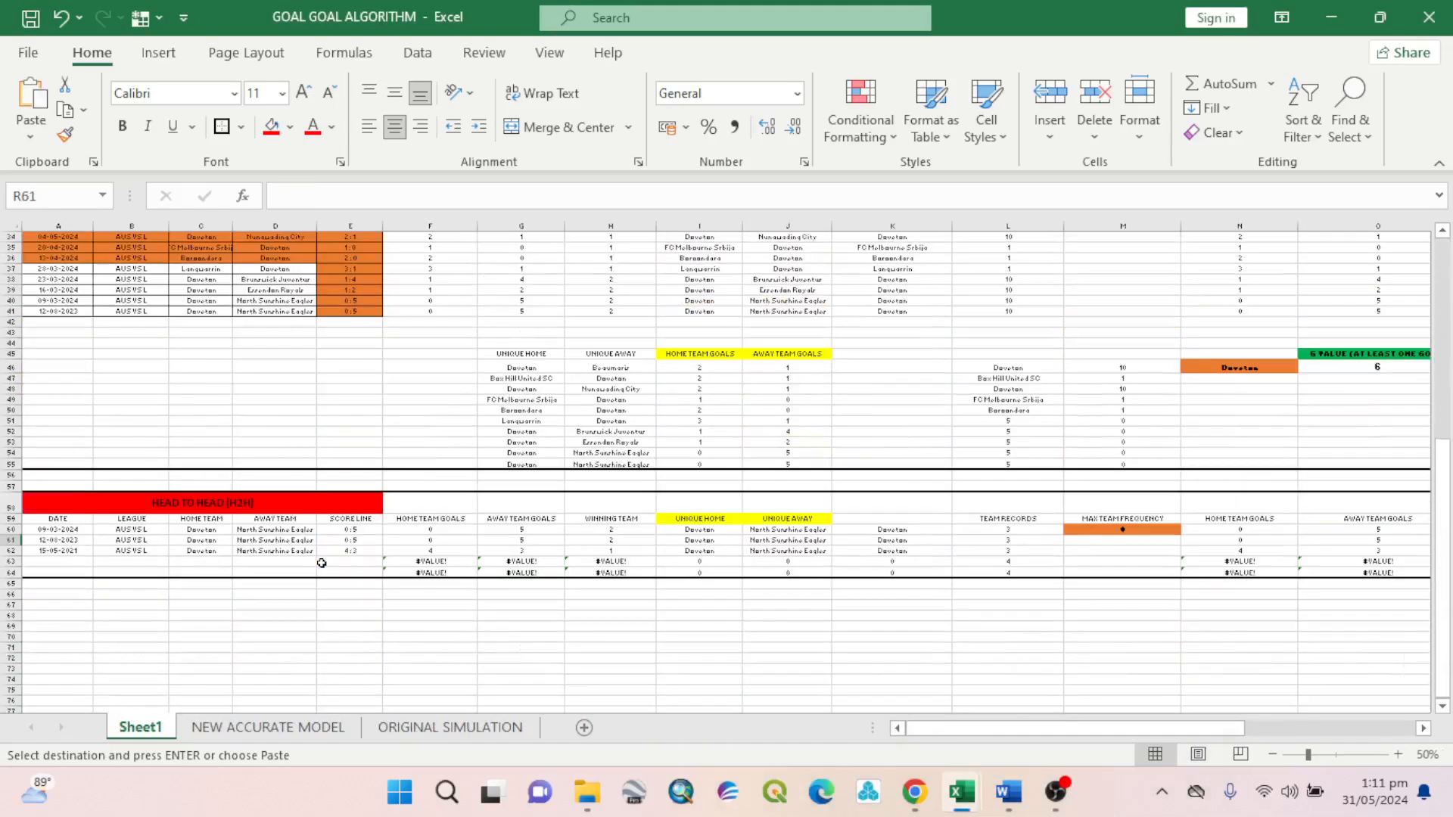
click(37, 529)
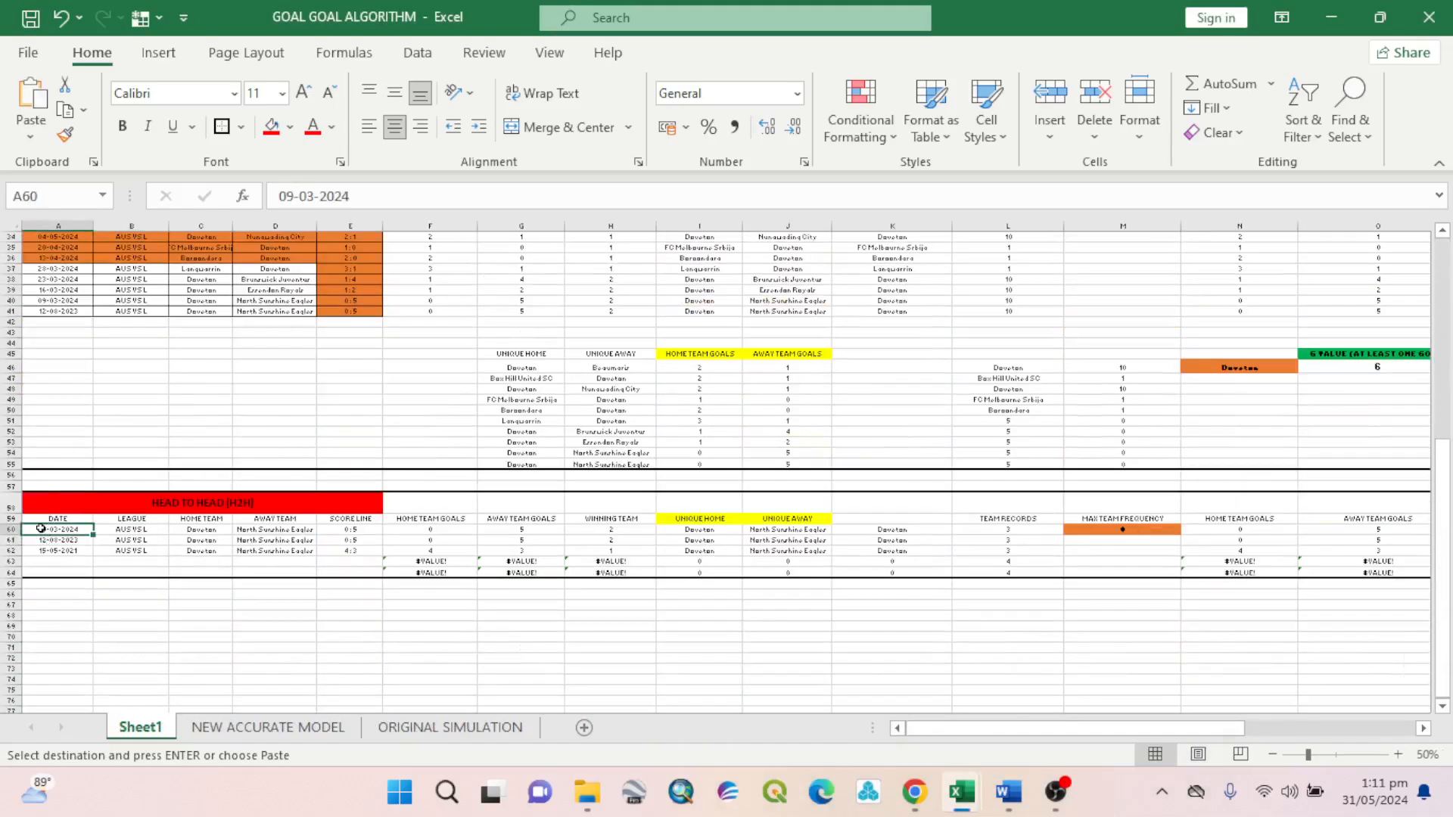
right_click(41, 529)
click(124, 275)
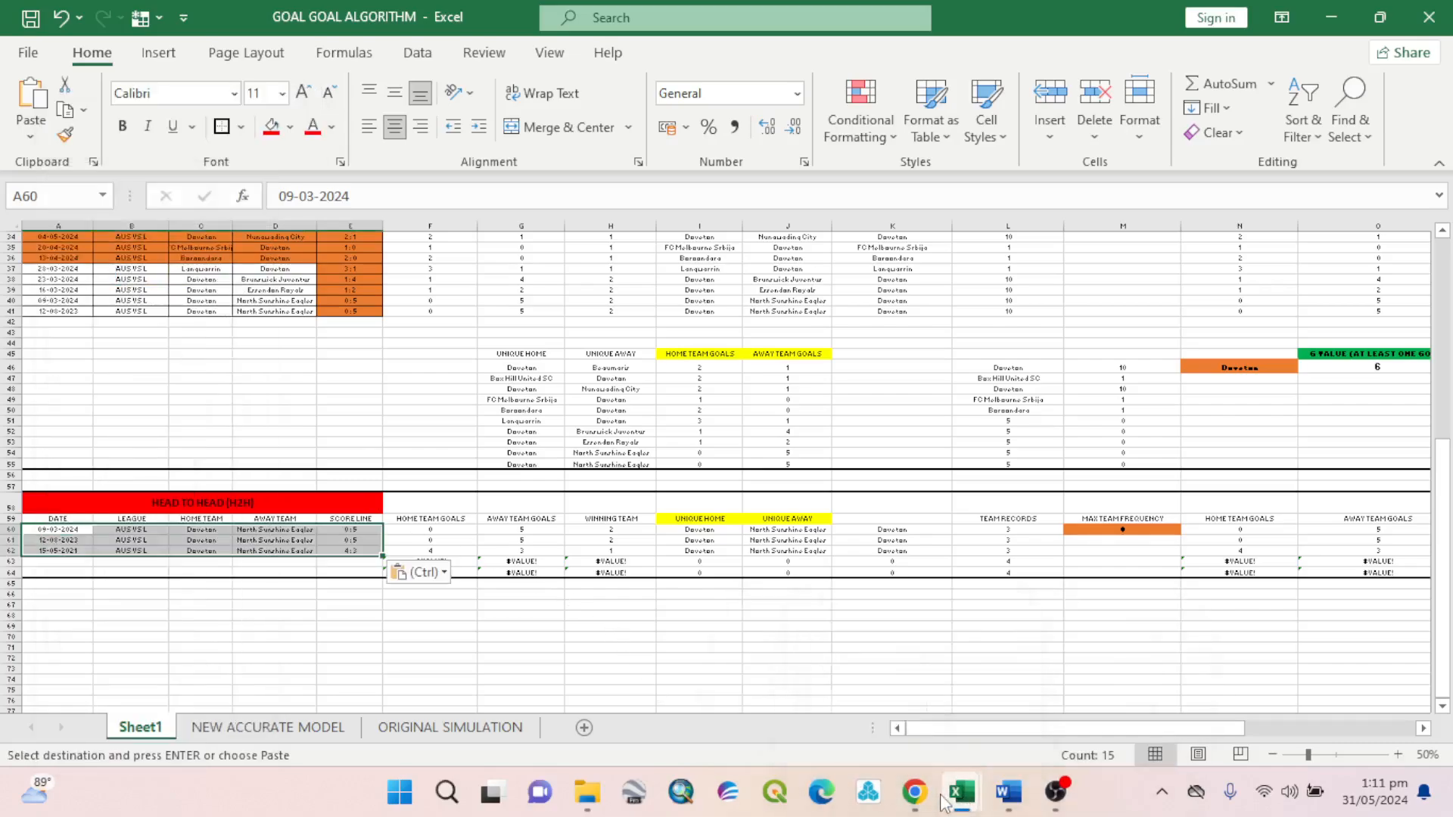
Switch to Chrome and copy the last ten North Sunshine Eagles match rows under Previous Scores Statistics.
click(914, 793)
scroll(757, 545, down, 4)
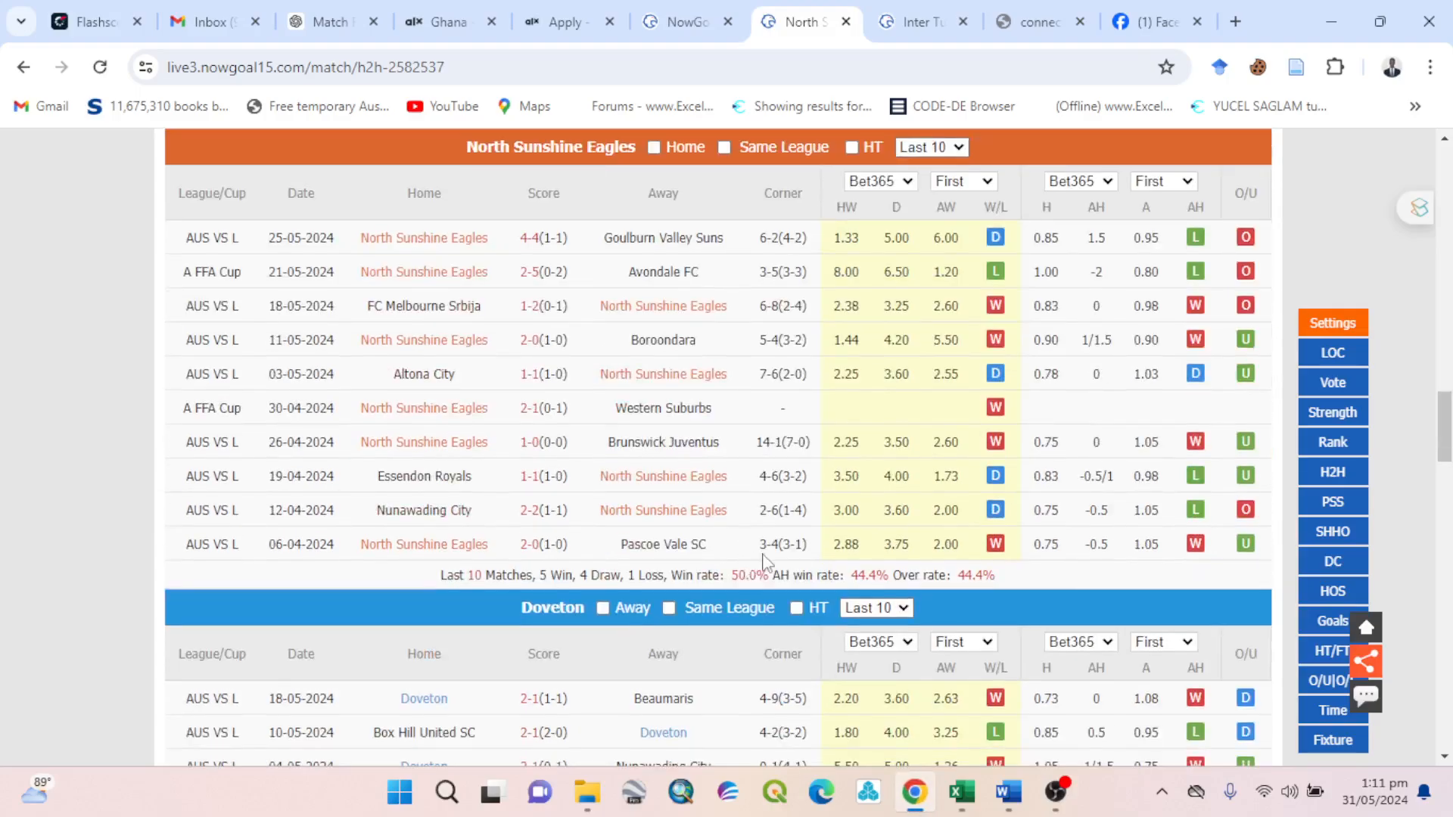
scroll(757, 530, up, 2)
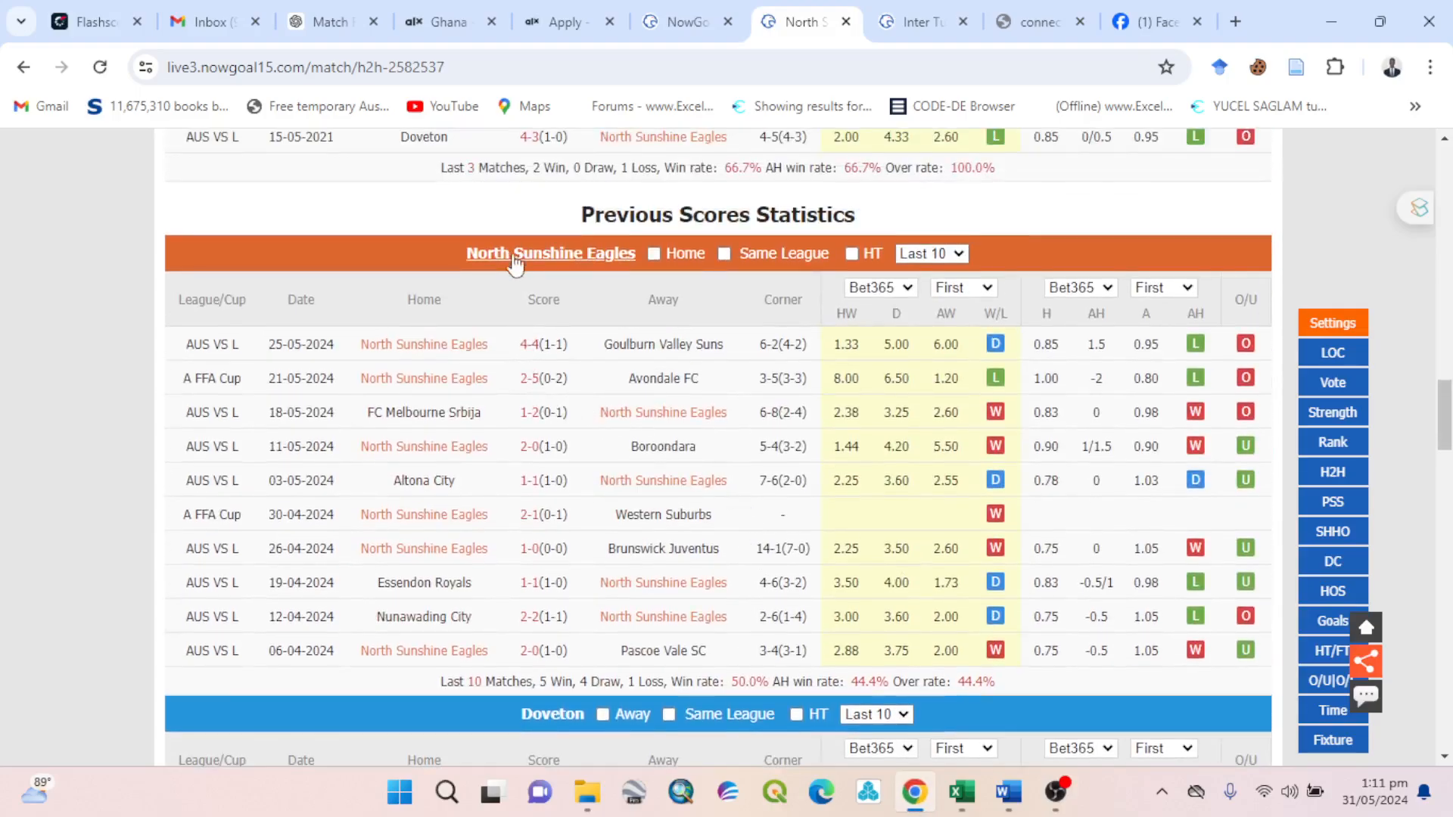
drag(181, 347, 1262, 657)
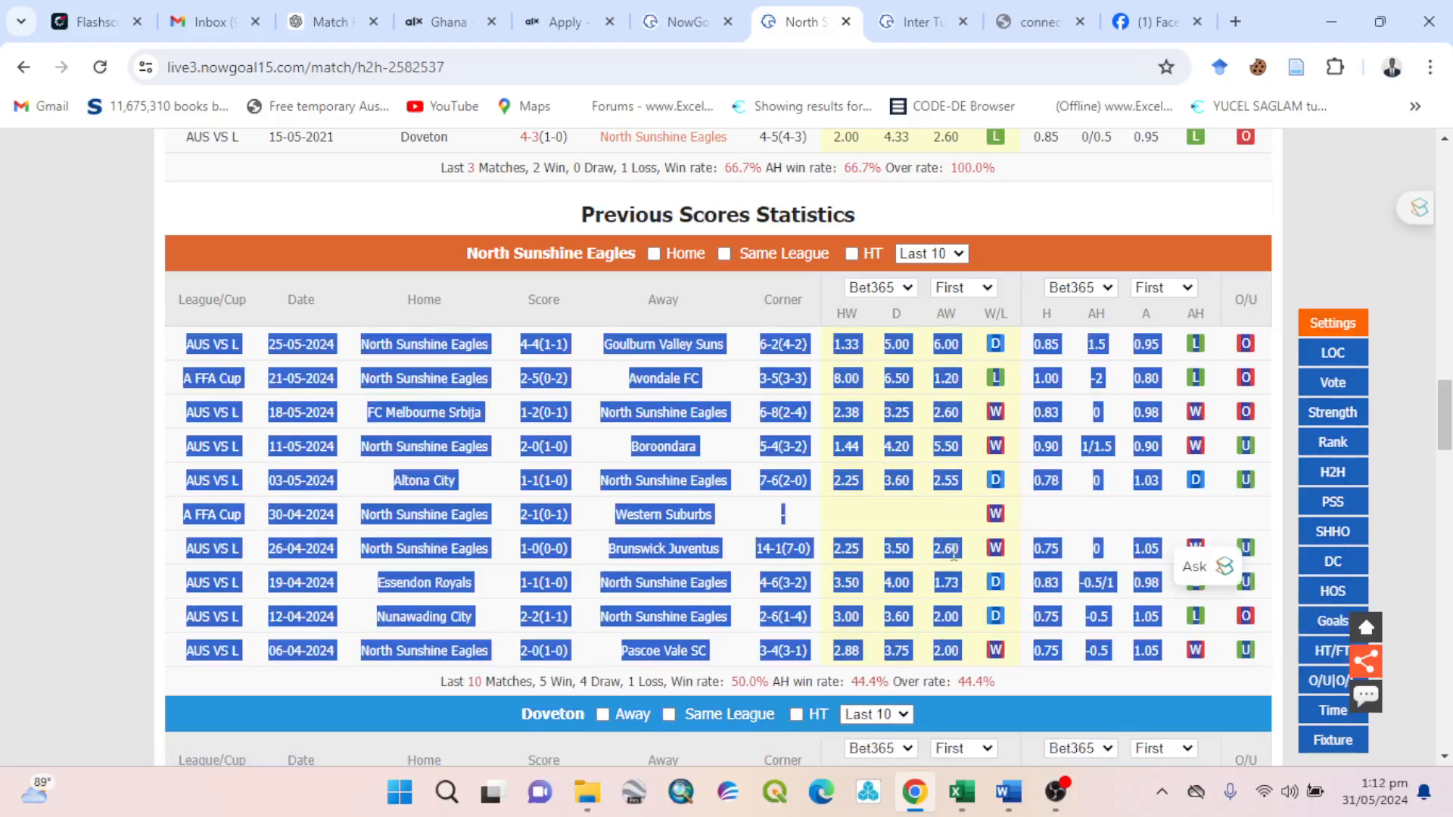
right_click(955, 562)
click(456, 225)
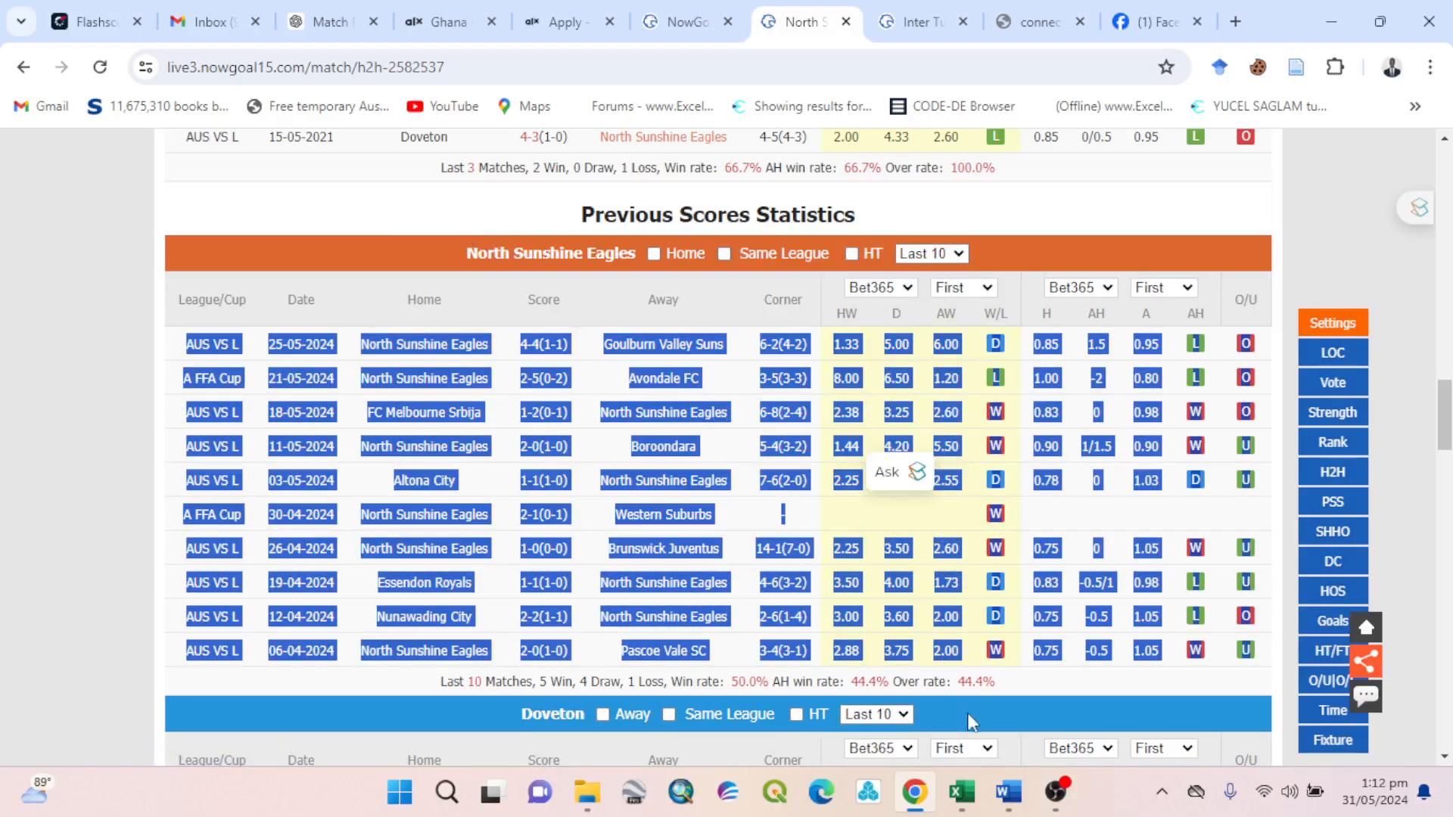
click(961, 792)
click(1022, 701)
scroll(122, 459, up, 11)
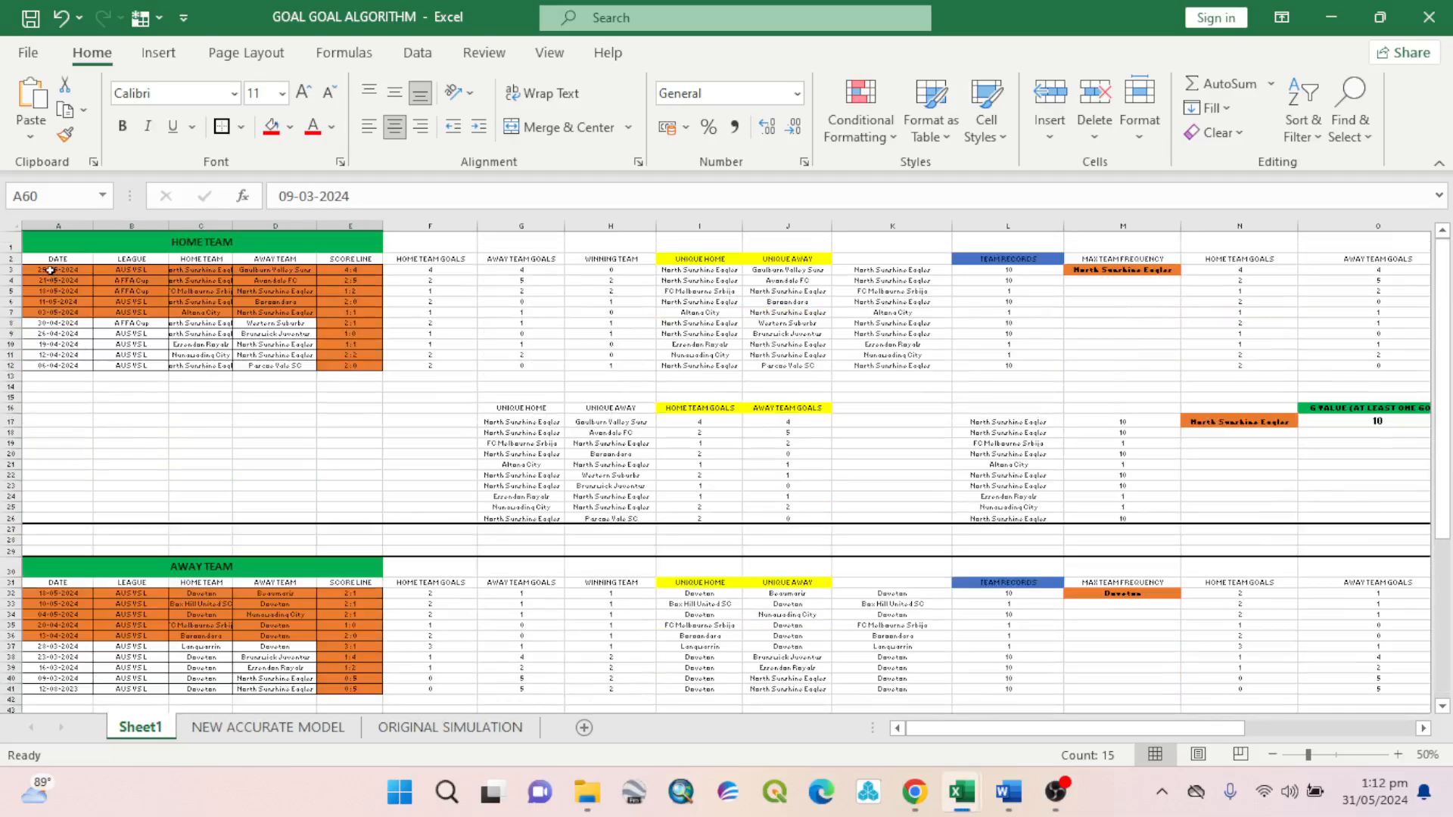
right_click(50, 271)
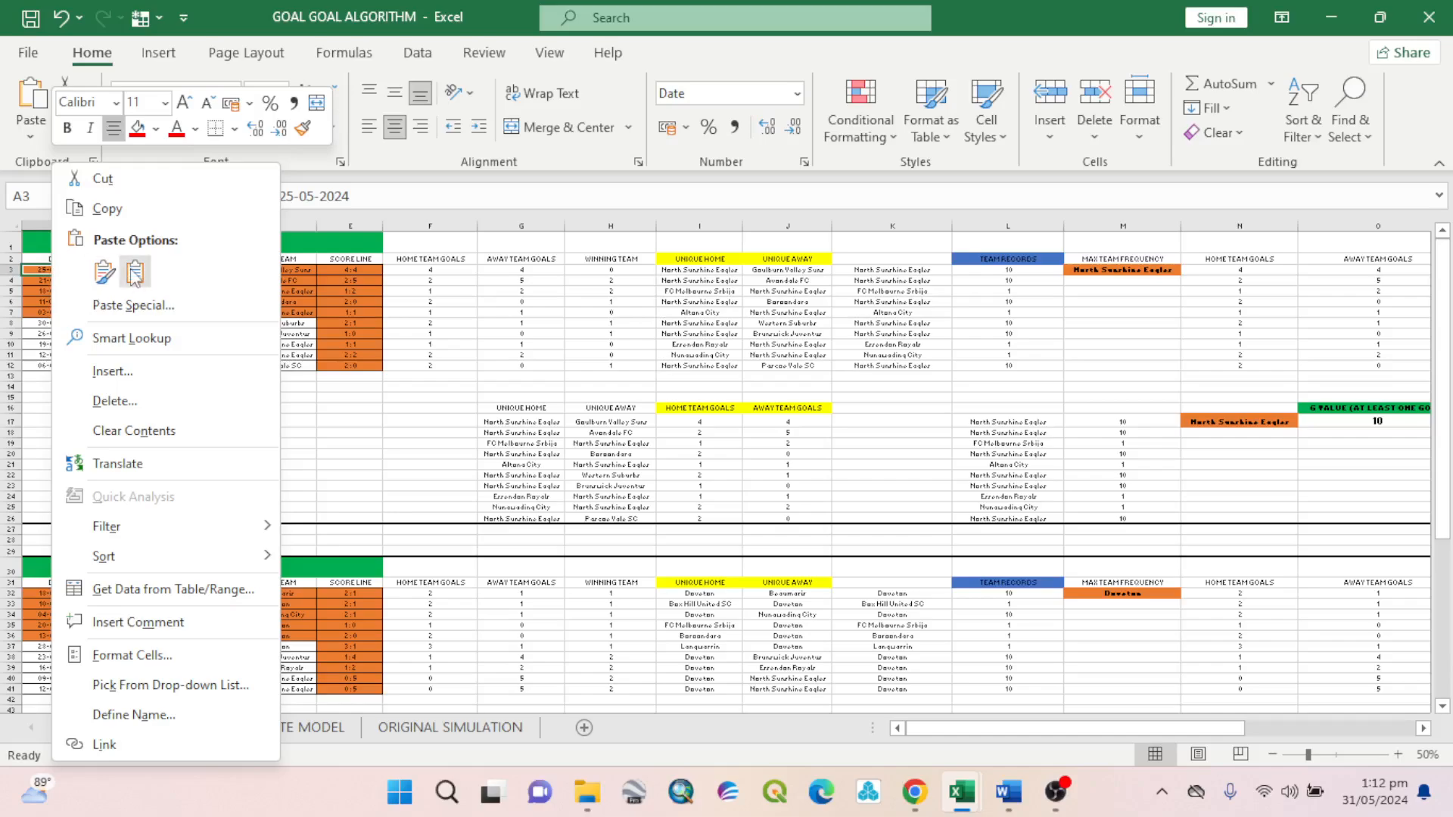
Paste the North Sunshine Eagles rows at B4 in the Home Team table of OWN FULLTIME AND H2H DATA NOWGOAL, matching the destination formatting.
click(956, 782)
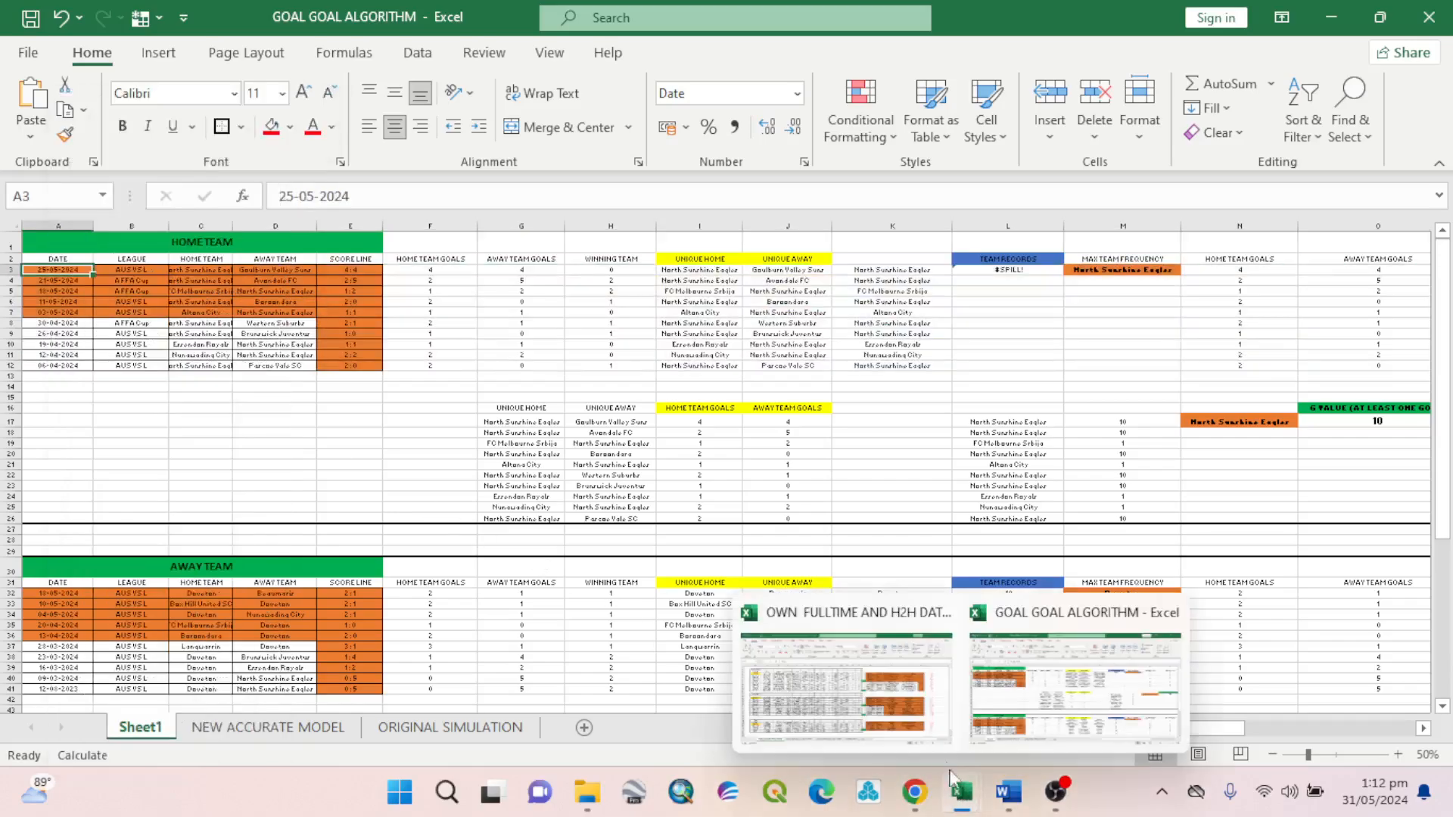
click(897, 699)
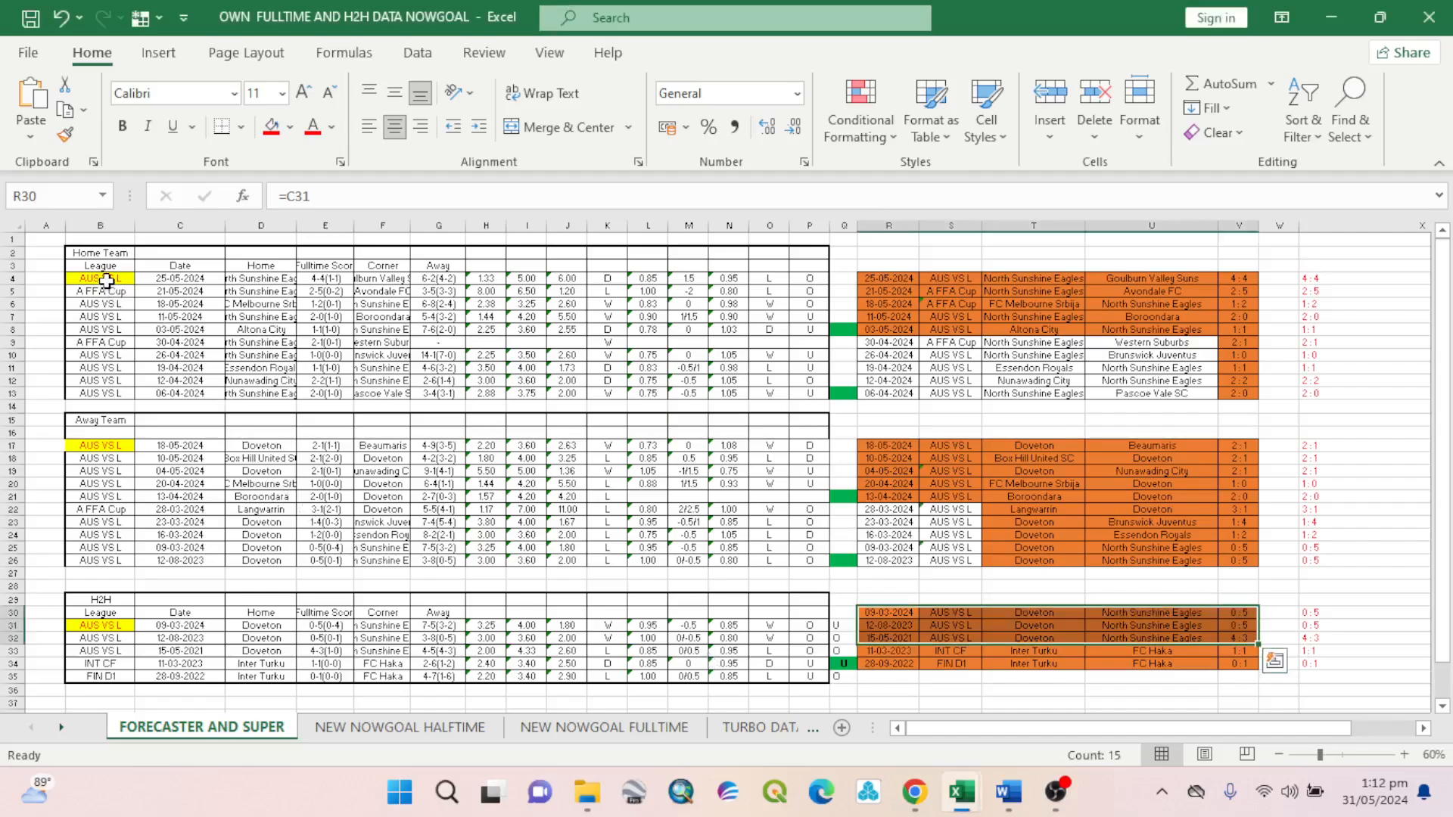
click(106, 282)
right_click(106, 282)
click(189, 263)
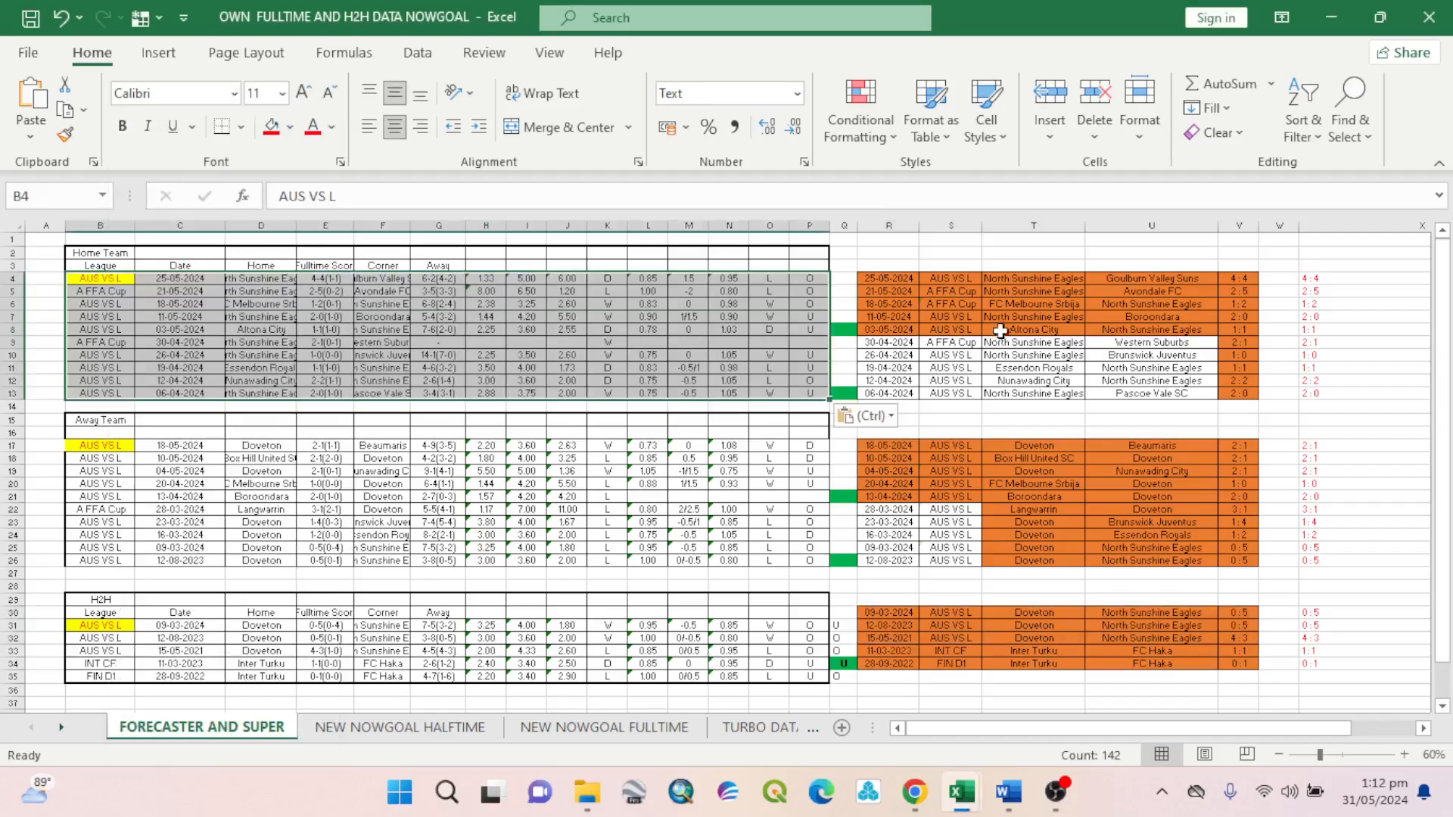
Copy the cleaned home team records in R4:V13 and paste them as values at A3 on Sheet1 of the GOAL GOAL ALGORITHM workbook.
drag(887, 282, 1222, 392)
right_click(1215, 381)
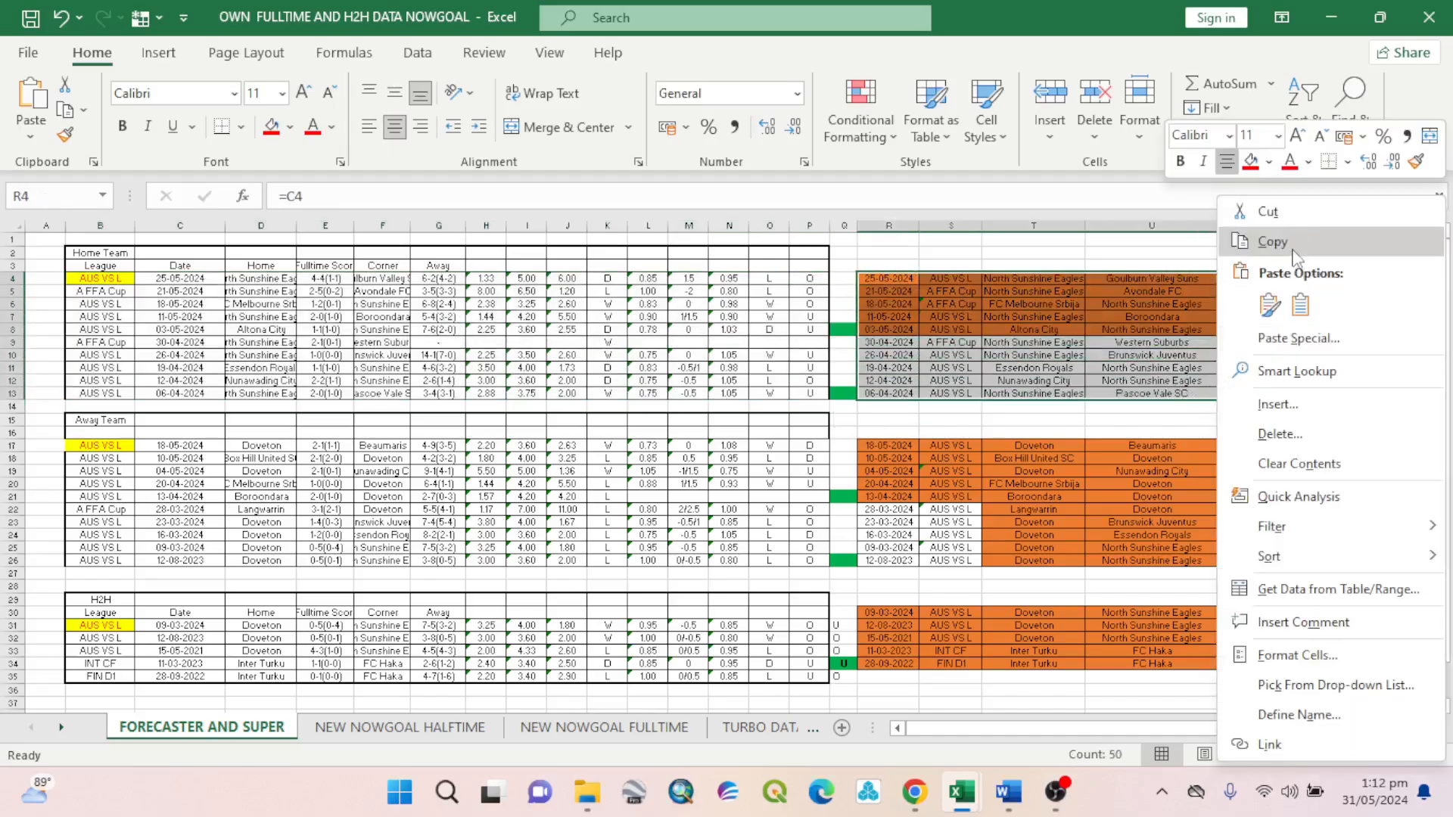
click(1294, 252)
mouse_move(961, 793)
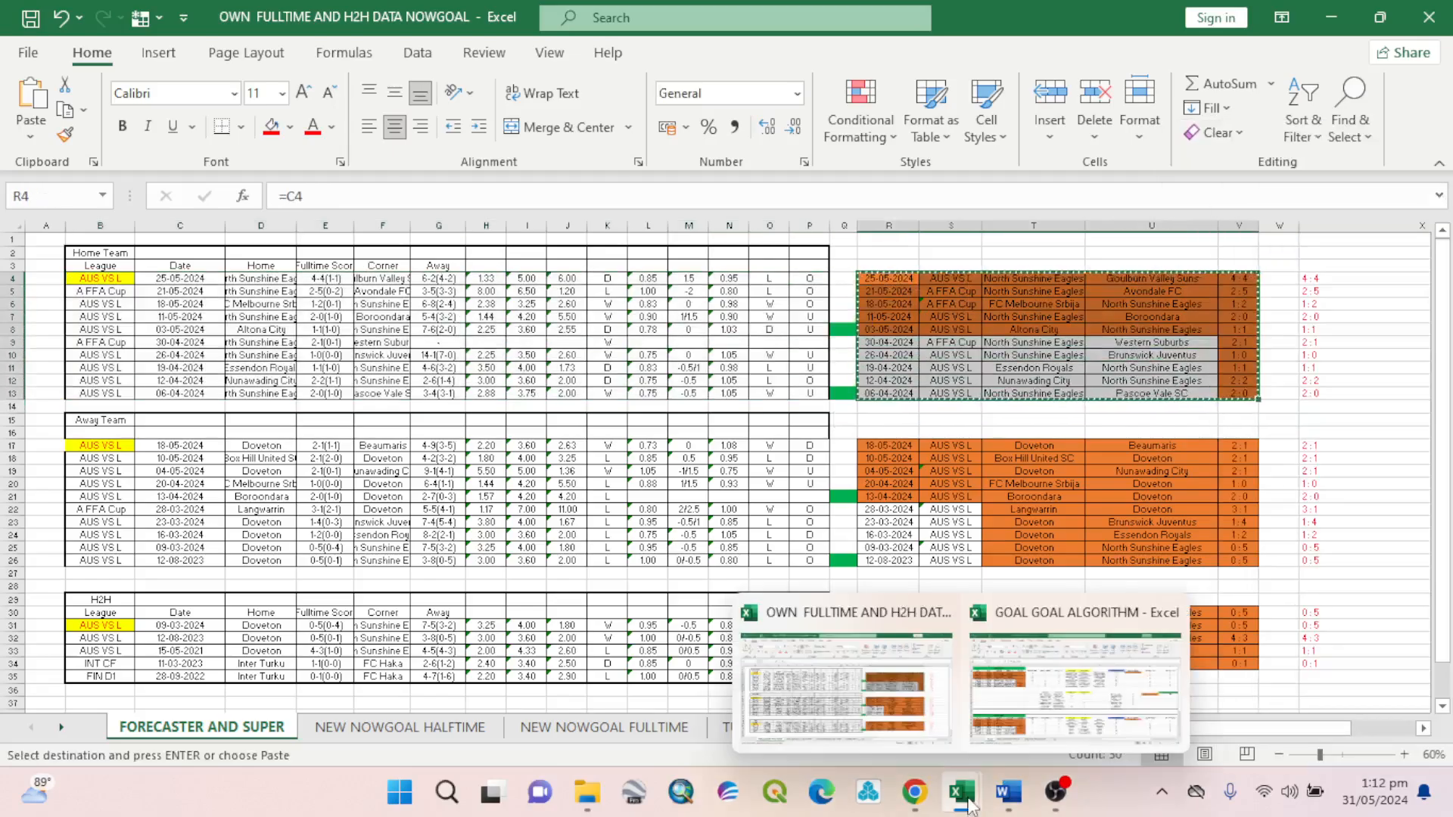
click(1018, 704)
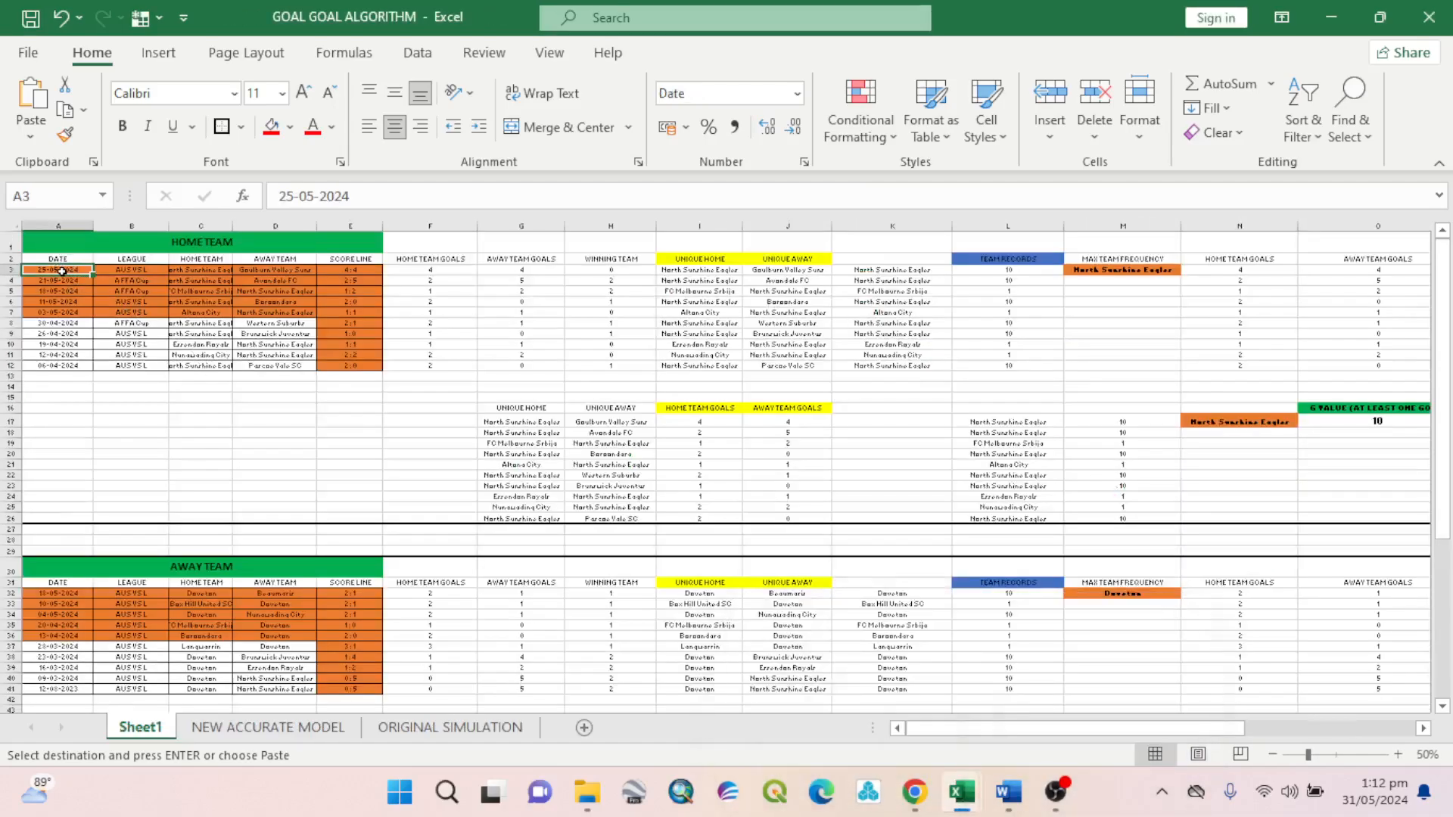
right_click(62, 270)
click(179, 271)
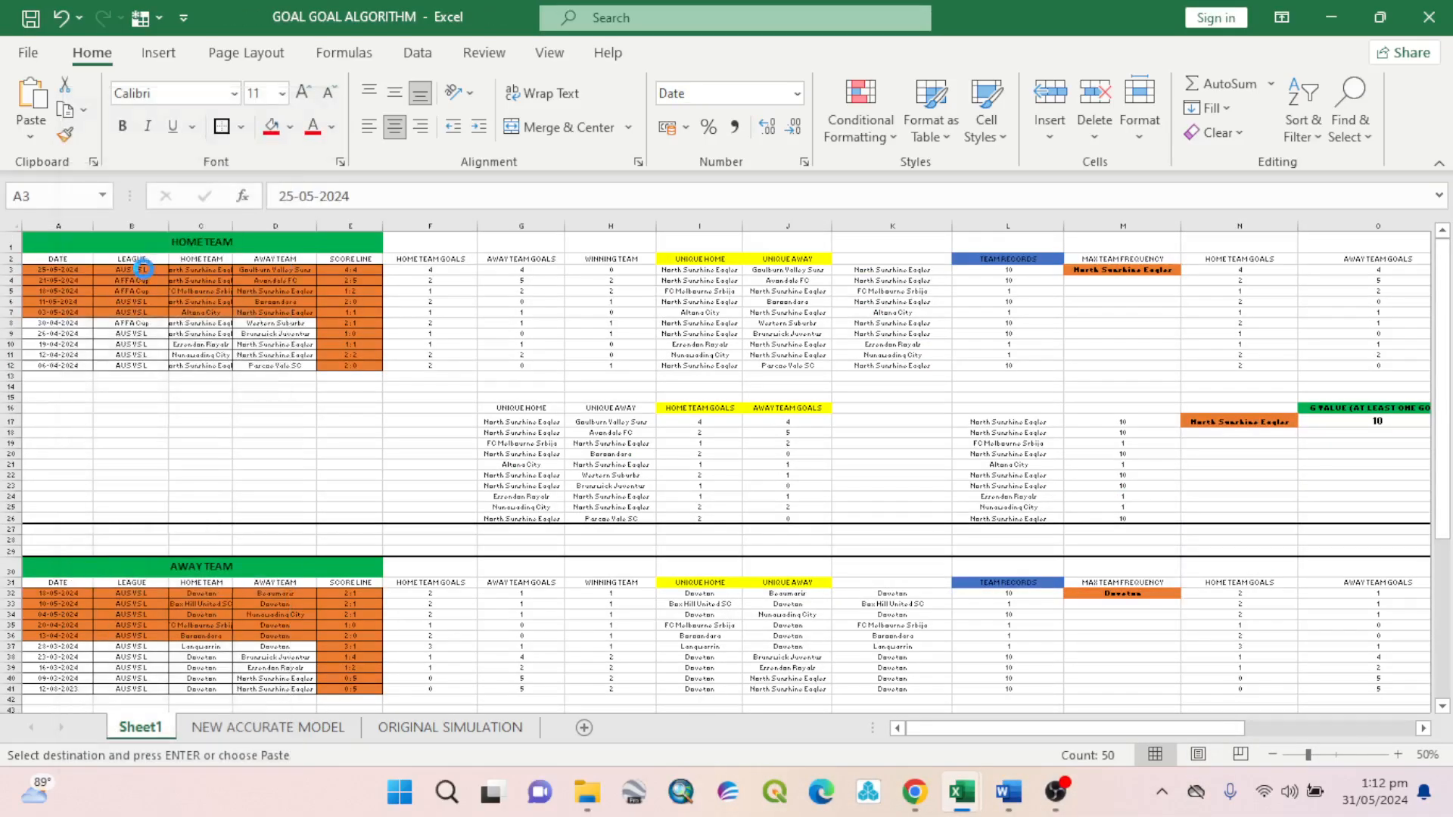
Switch to Chrome and copy the last ten Doveton match rows from the previous scores statistics.
click(920, 792)
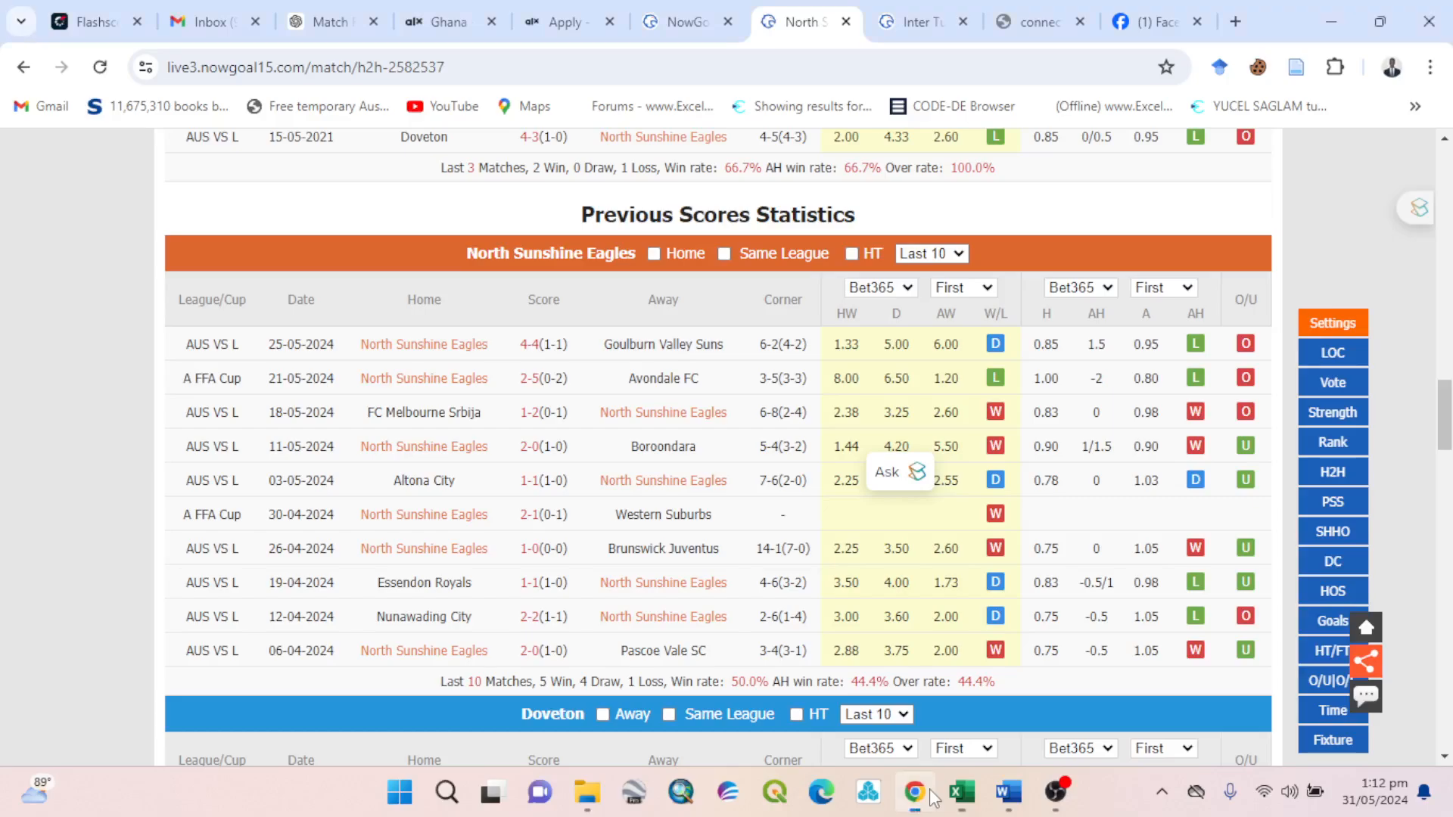
scroll(890, 644, down, 3)
scroll(878, 627, down, 4)
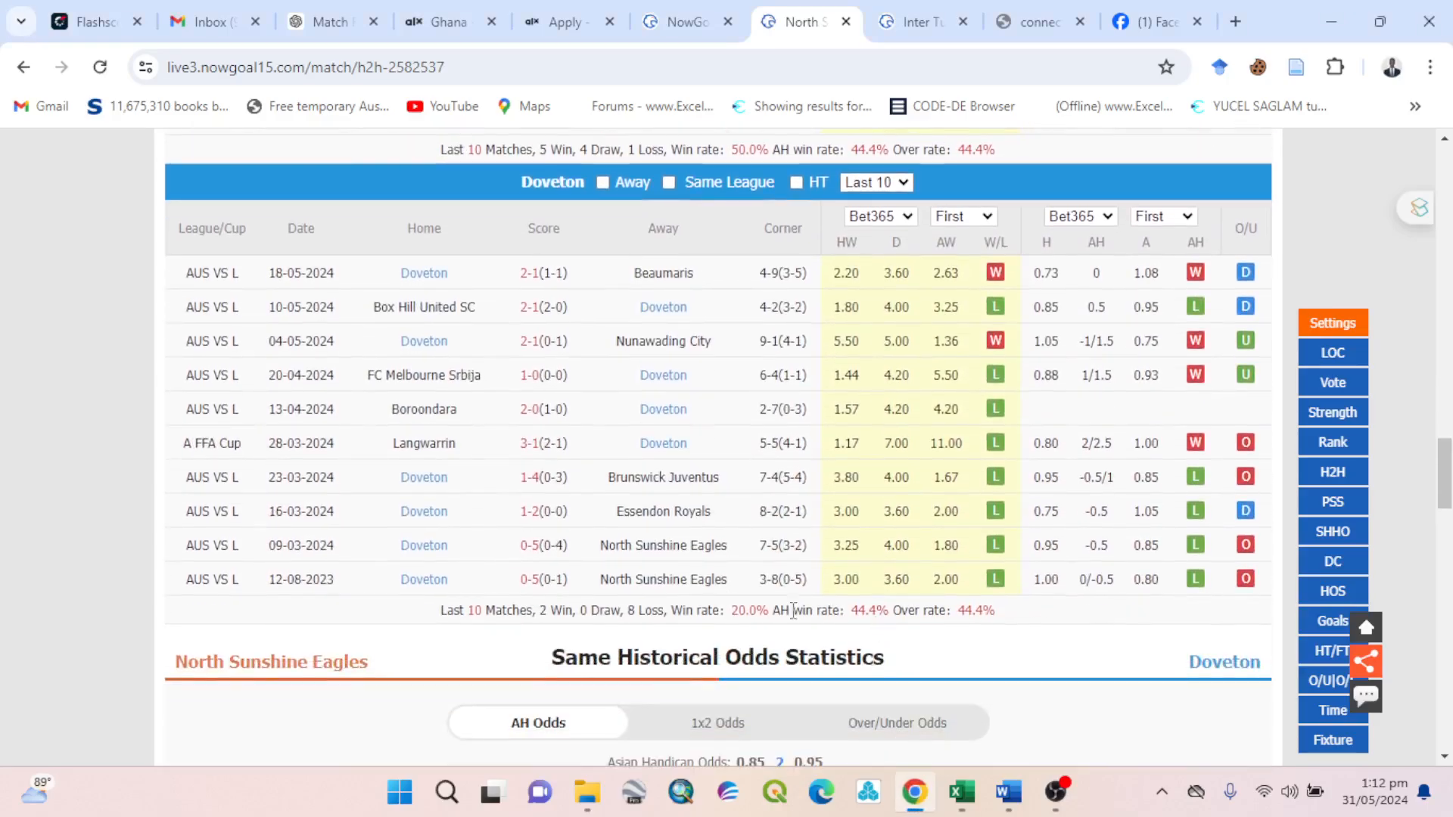
drag(179, 284, 1252, 598)
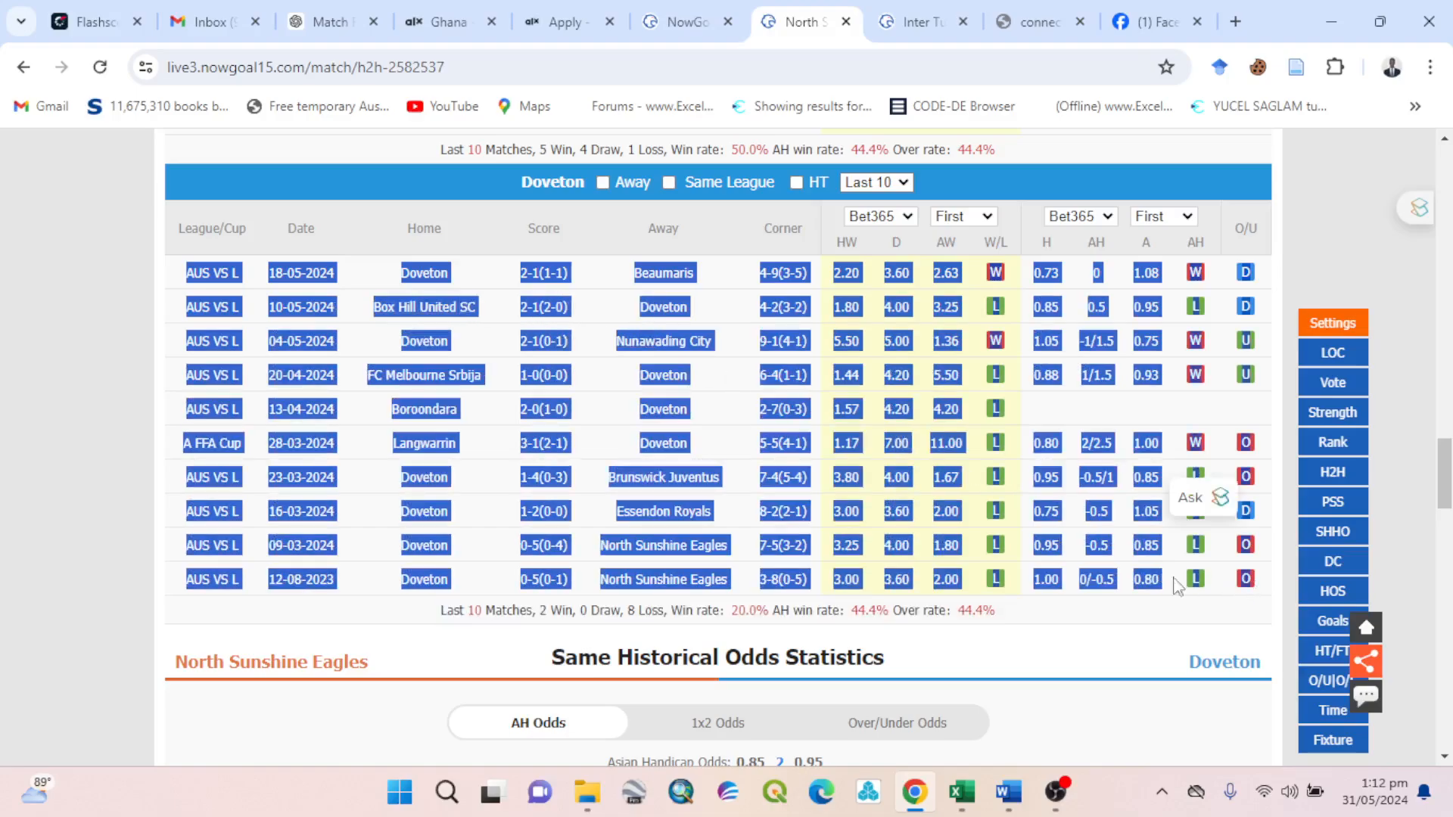
right_click(793, 333)
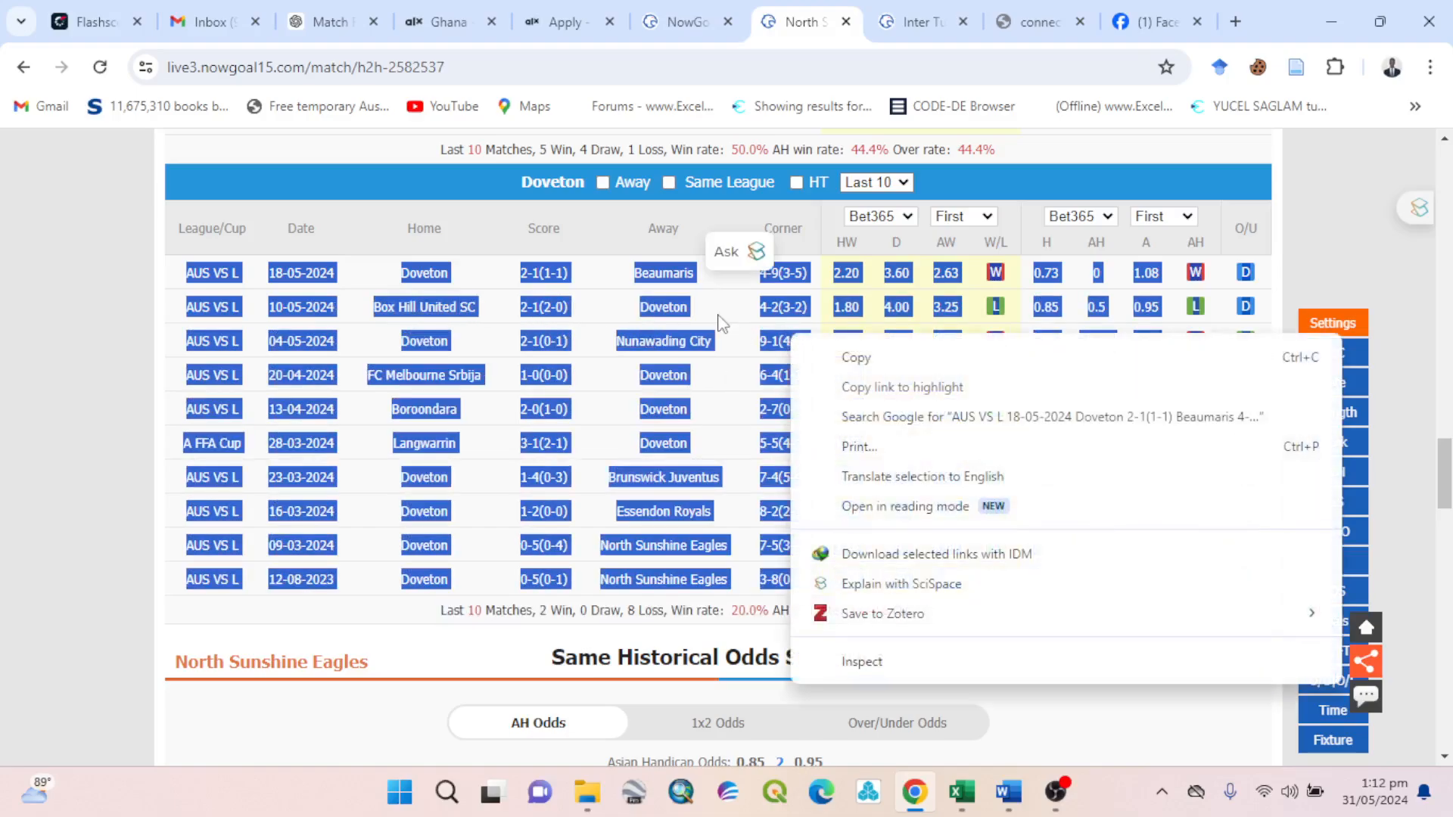
click(853, 356)
Paste the Doveton rows at B17 in the Away Team table of OWN FULLTIME AND H2H DATA NOWGOAL, matching the destination formatting.
mouse_move(968, 809)
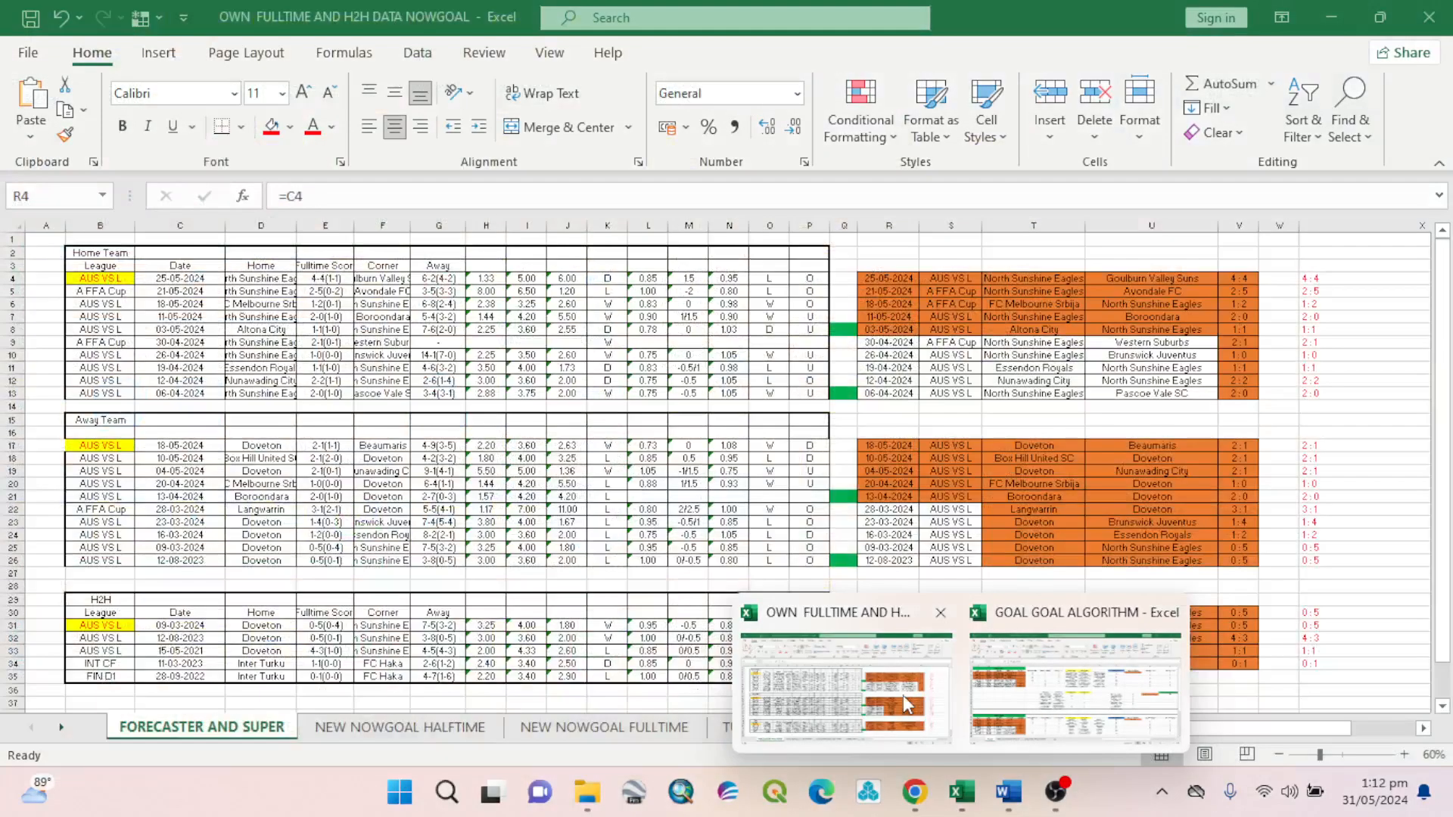
click(905, 704)
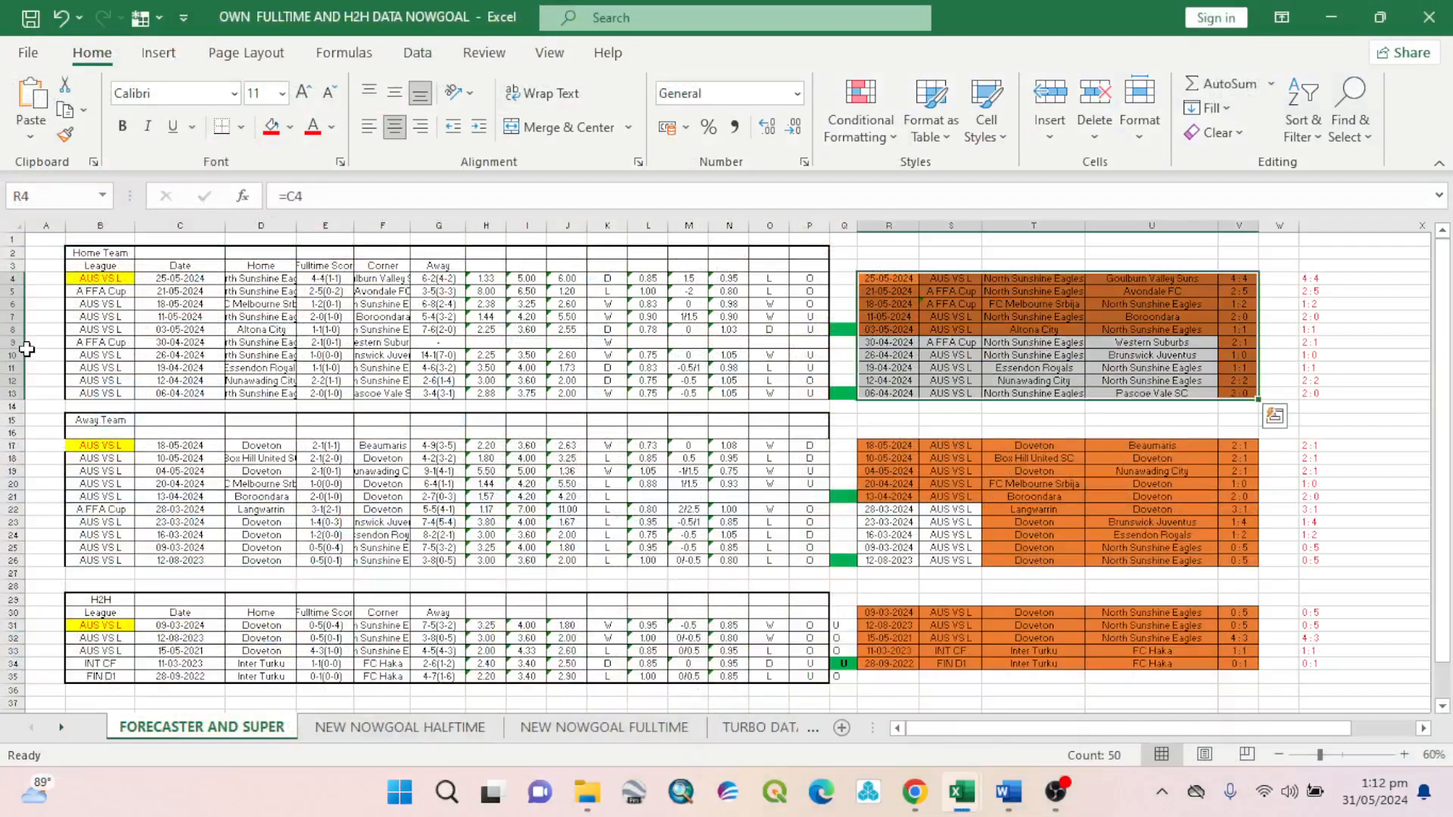
click(89, 448)
right_click(91, 450)
click(174, 272)
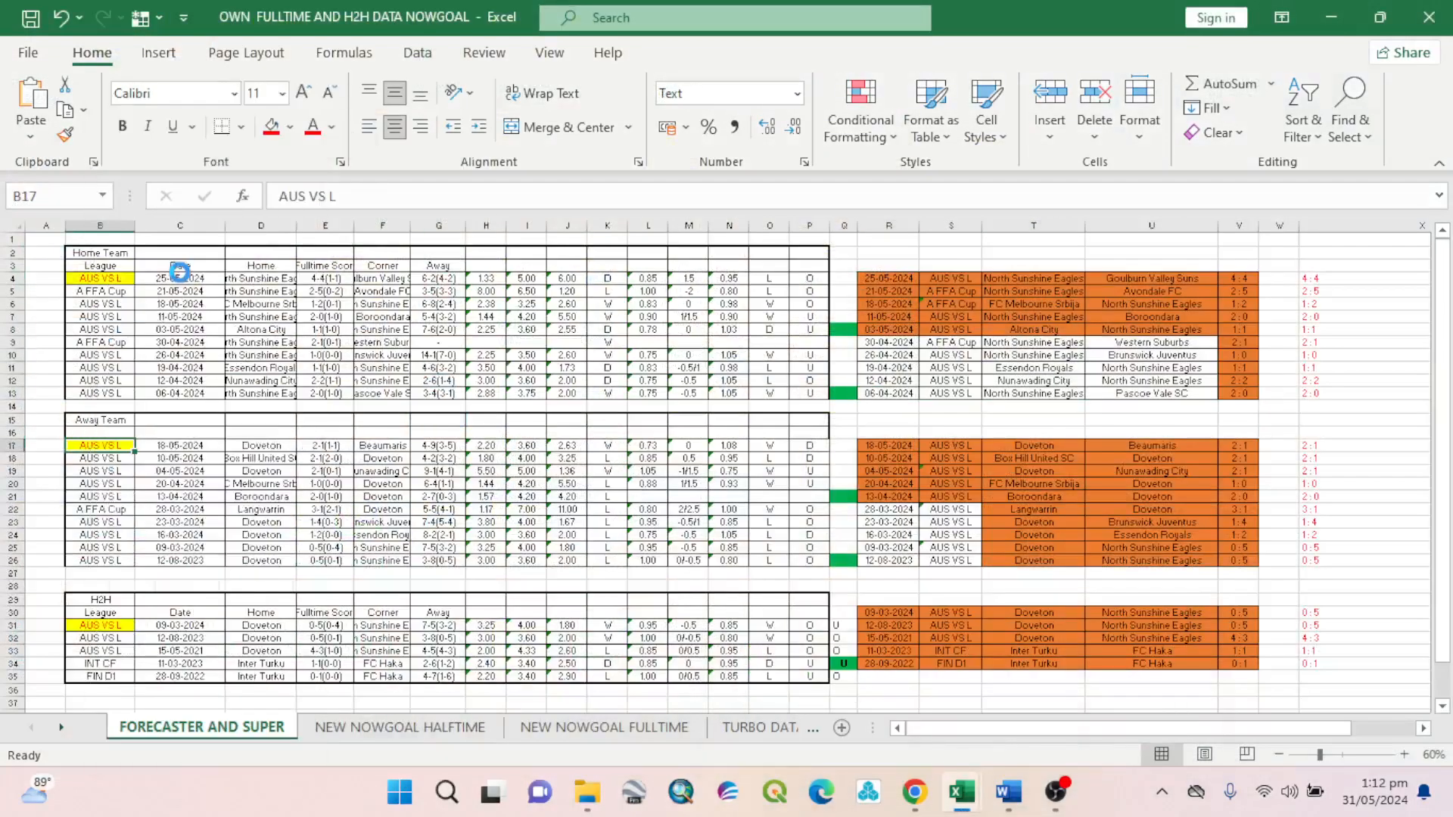
Copy the cleaned away team records in R17:V26 and paste them as values at A32 on Sheet1 of the GOAL GOAL ALGORITHM workbook.
drag(871, 448, 1239, 560)
right_click(1215, 412)
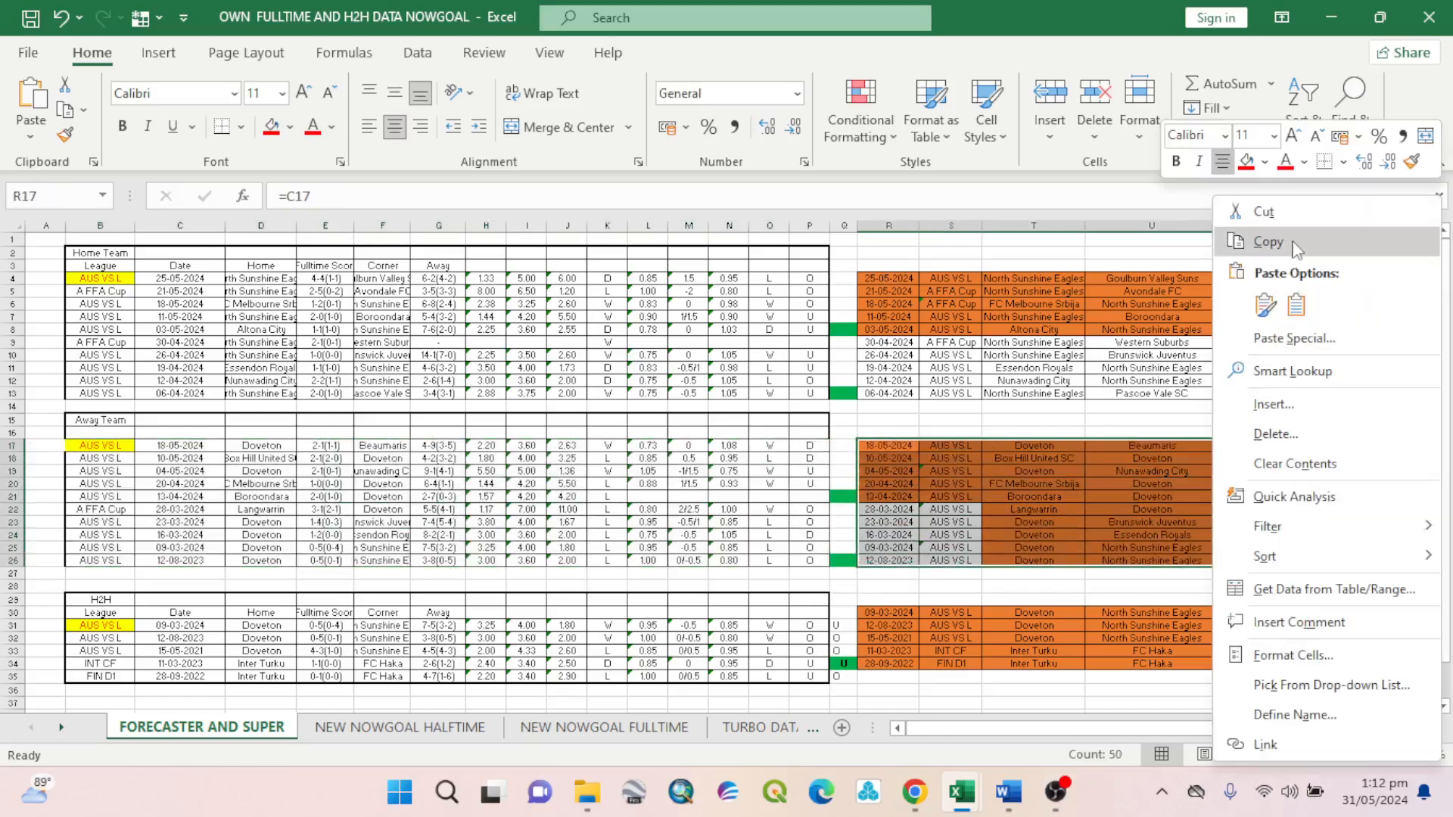
click(1269, 241)
mouse_move(961, 791)
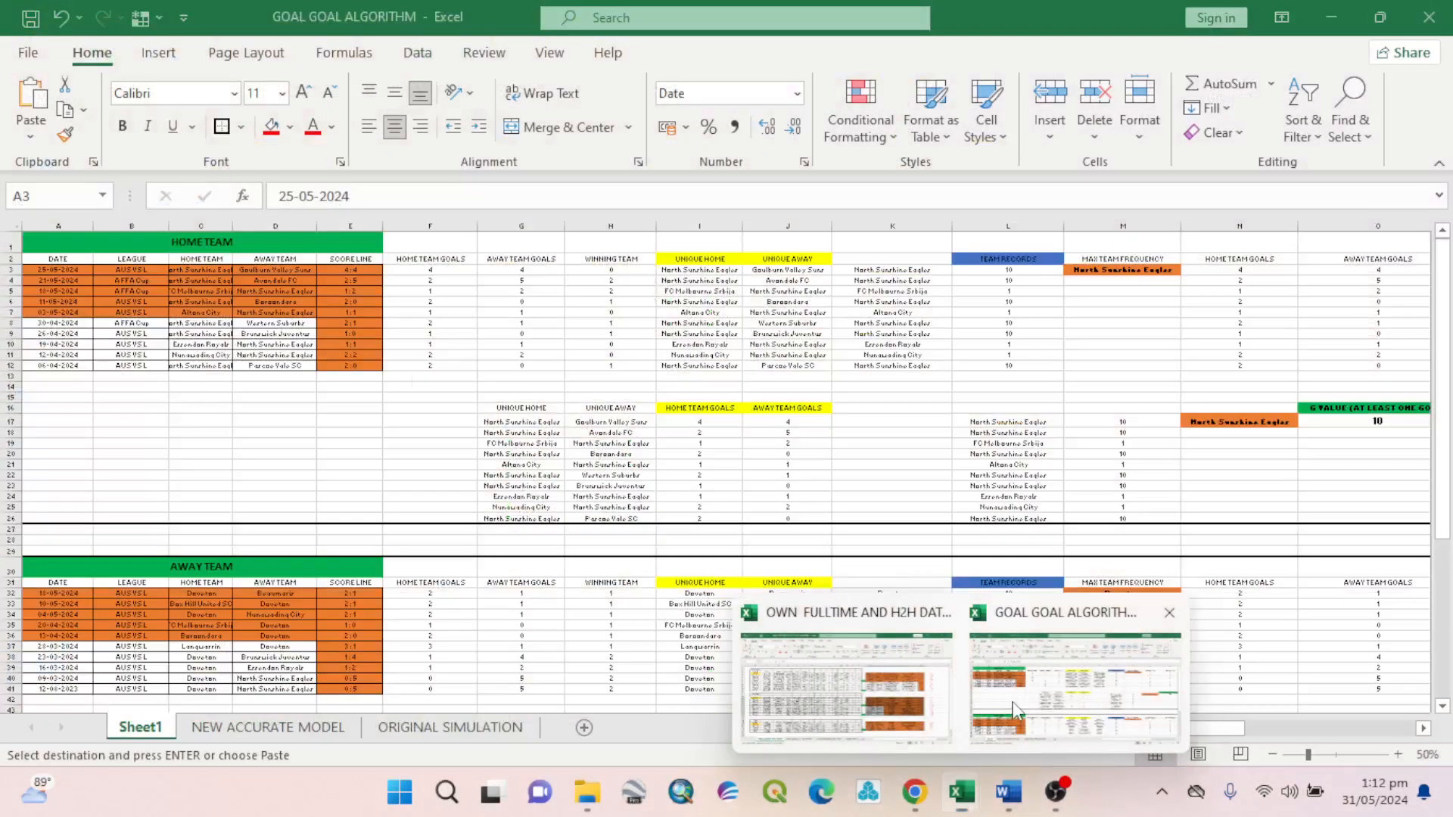
click(1014, 712)
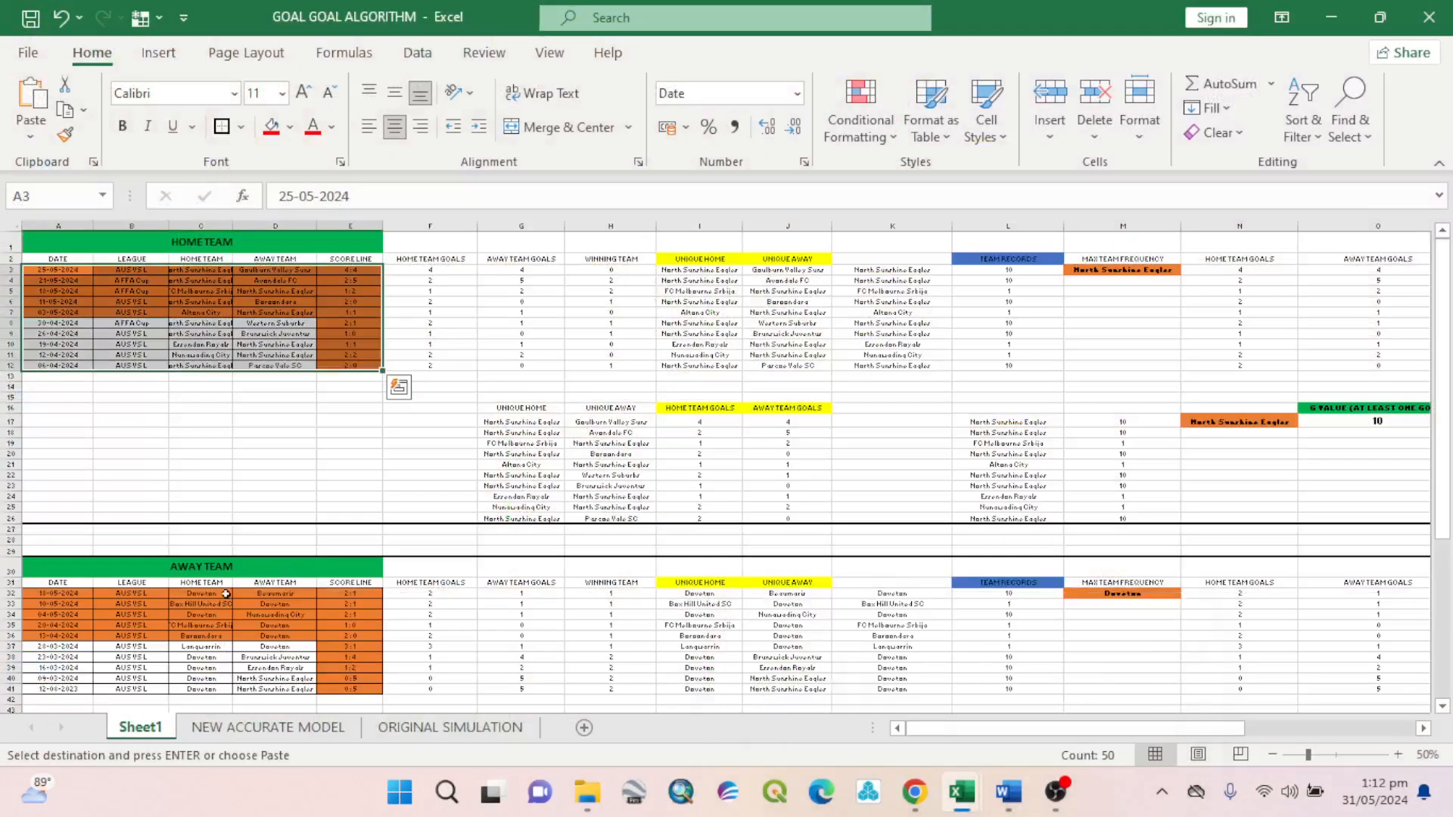
scroll(394, 318, down, 2)
click(69, 517)
right_click(69, 517)
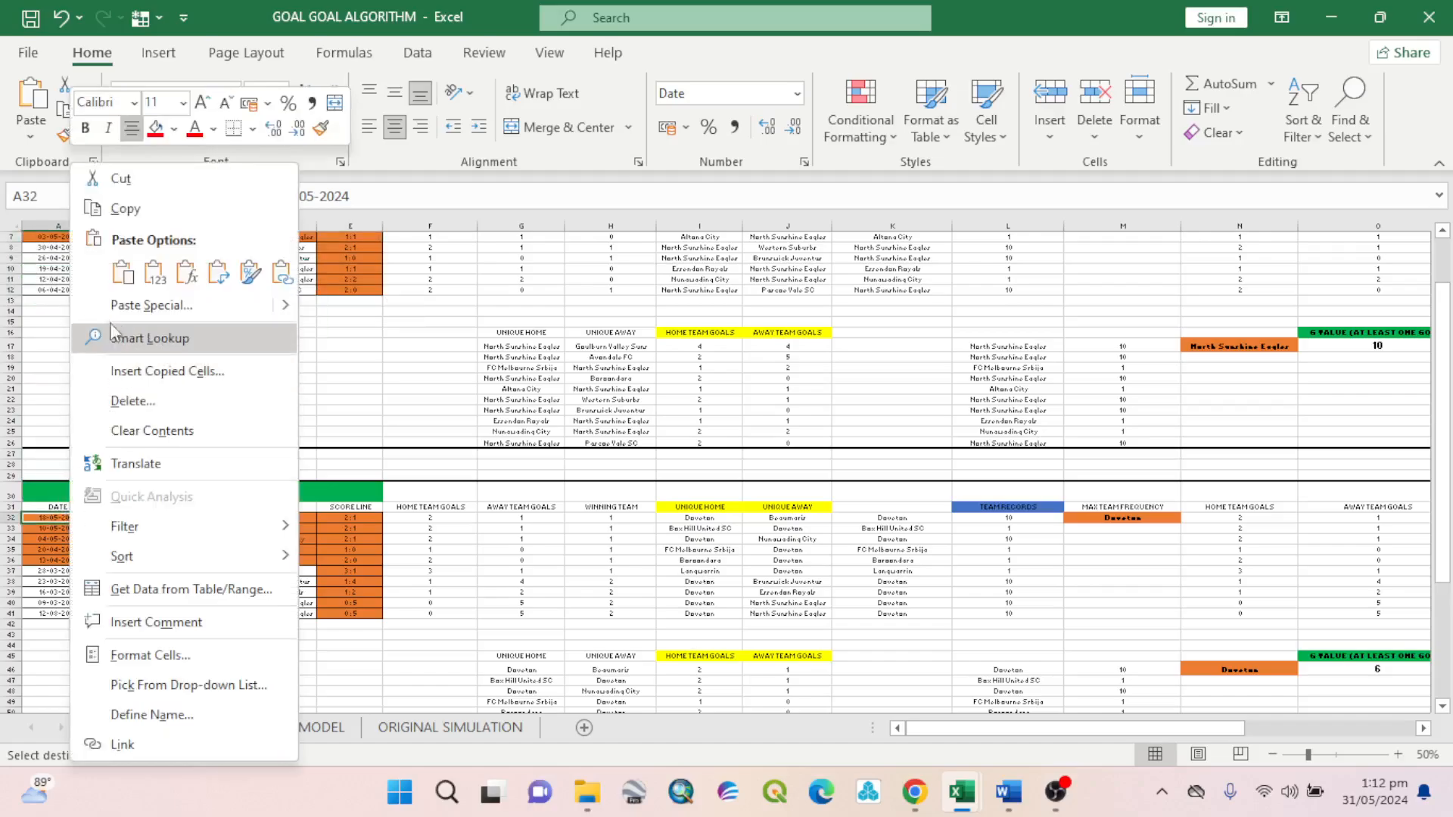
click(144, 269)
scroll(670, 563, up, 1)
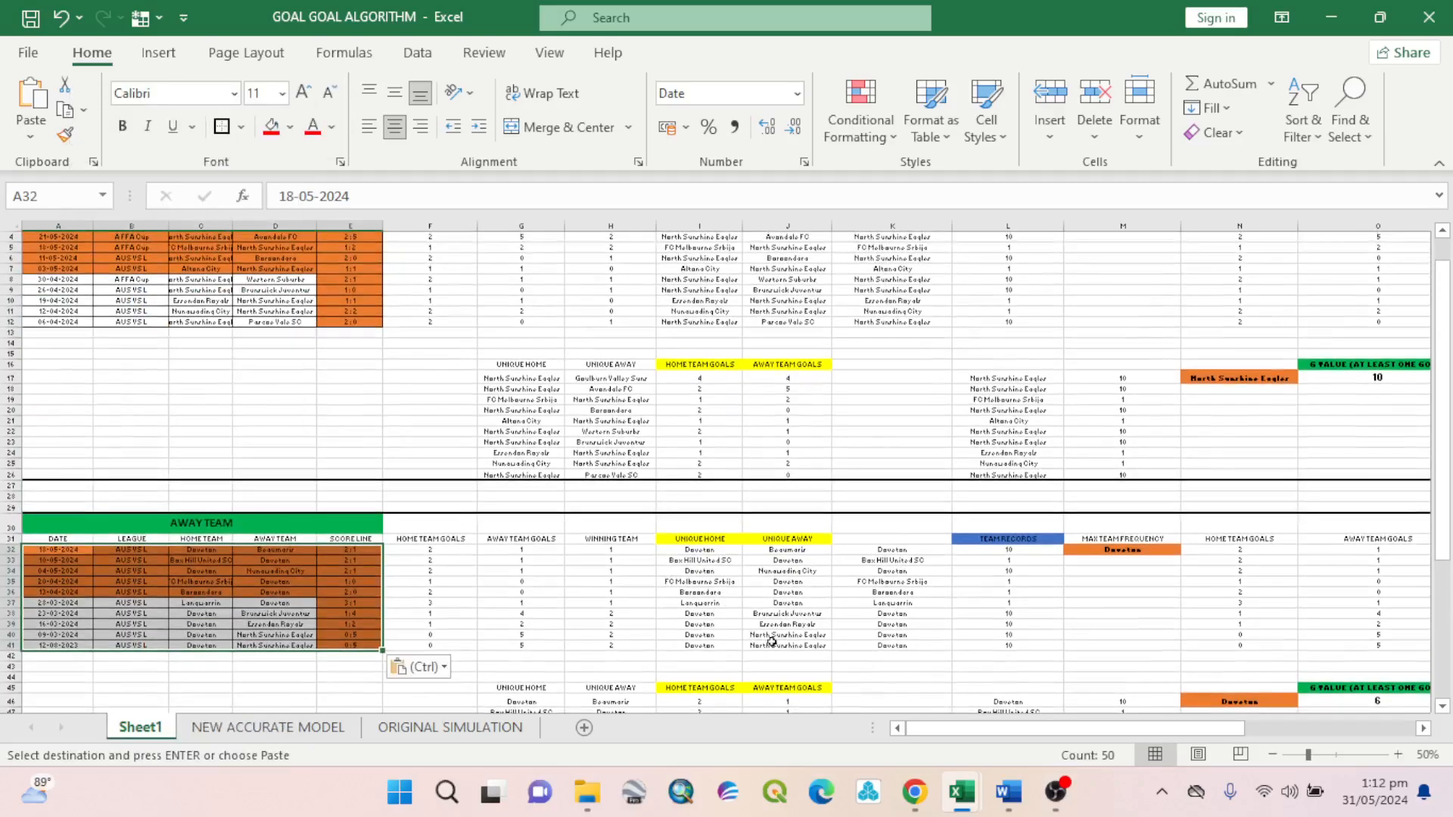
Trace home team match rows 3 and 4 from the score line across to the YES/NO and probability columns.
drag(1075, 728, 1236, 728)
scroll(1072, 490, up, 1)
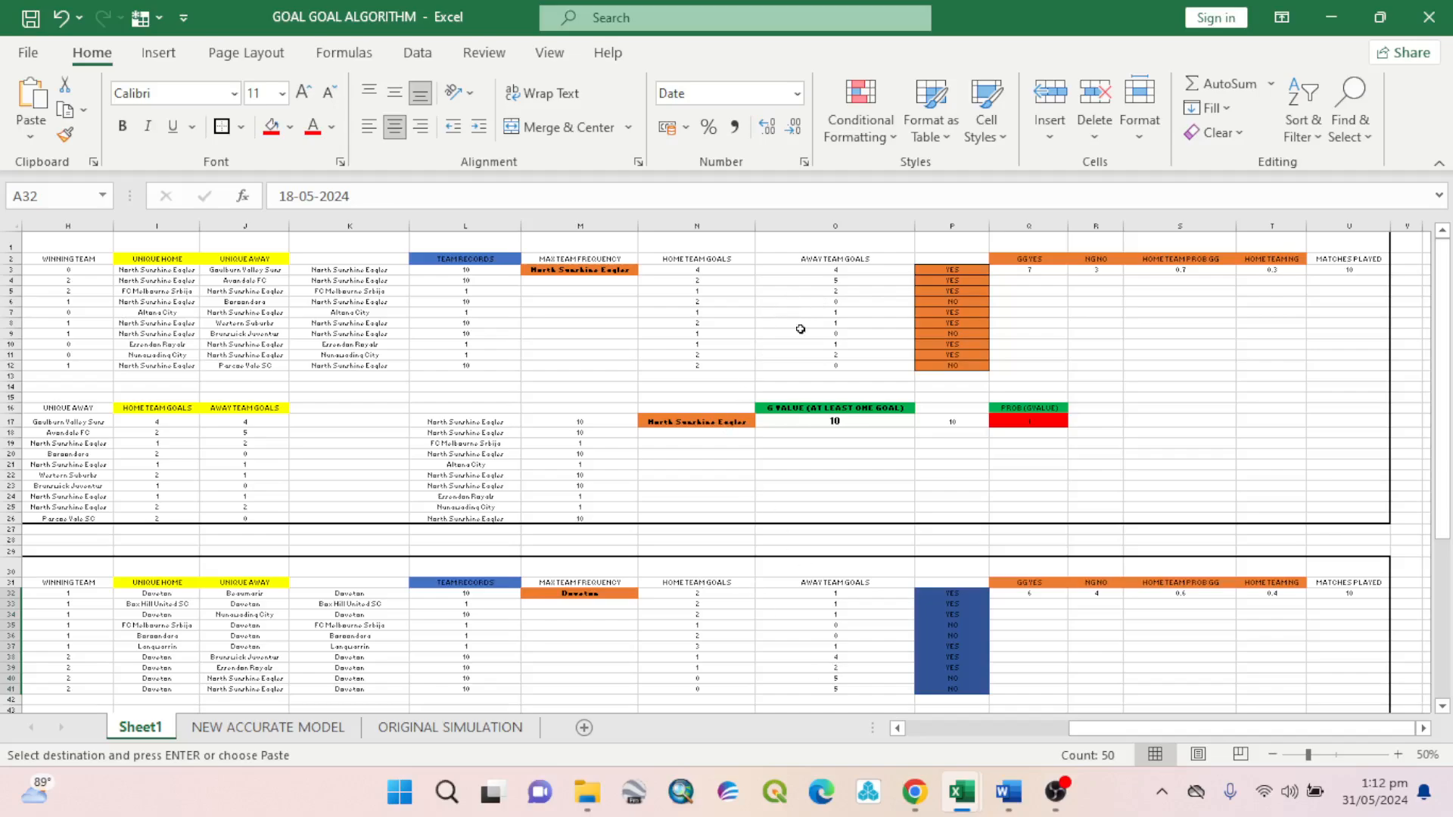
drag(1241, 728, 1202, 728)
click(12, 270)
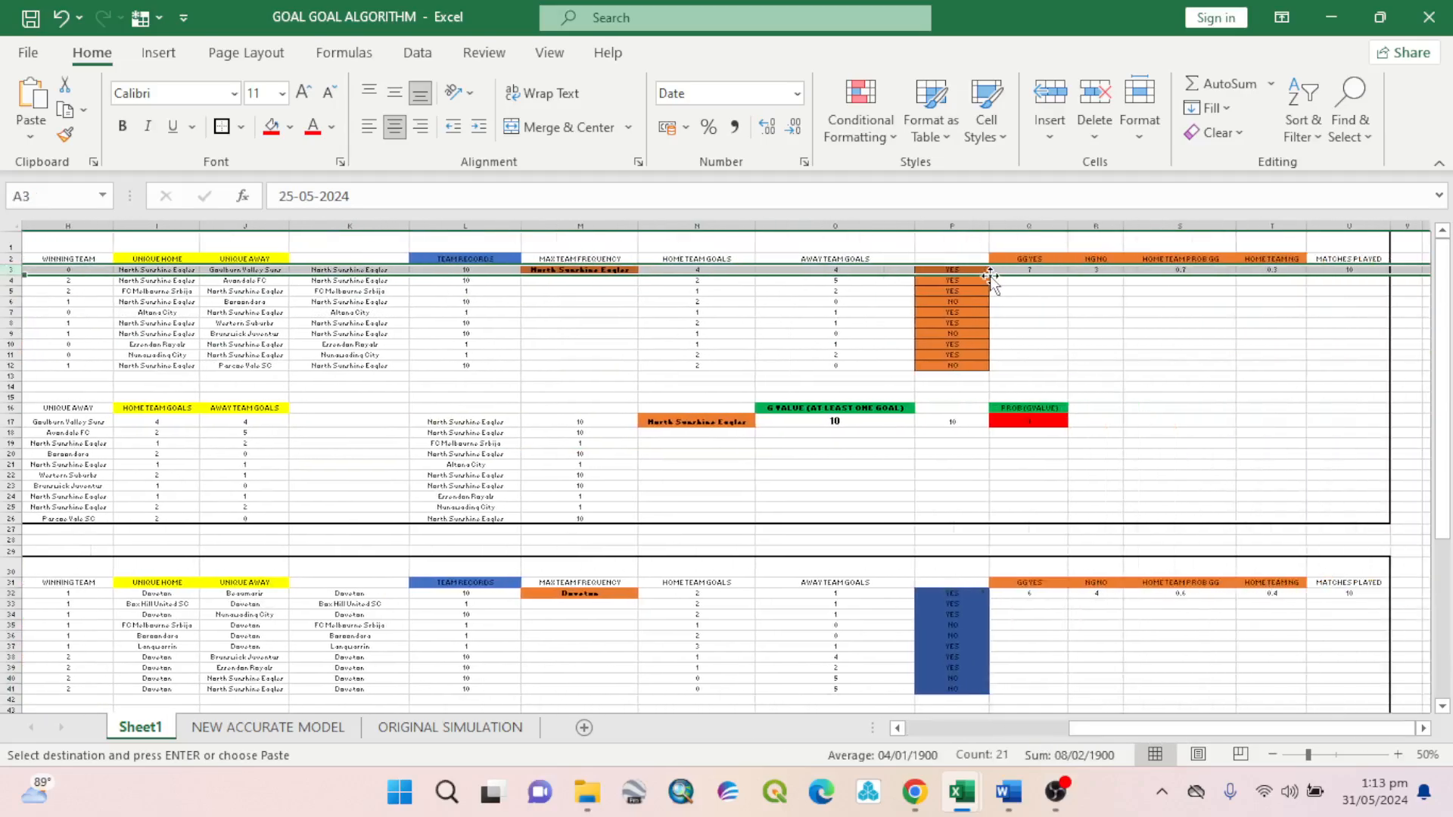
click(1055, 726)
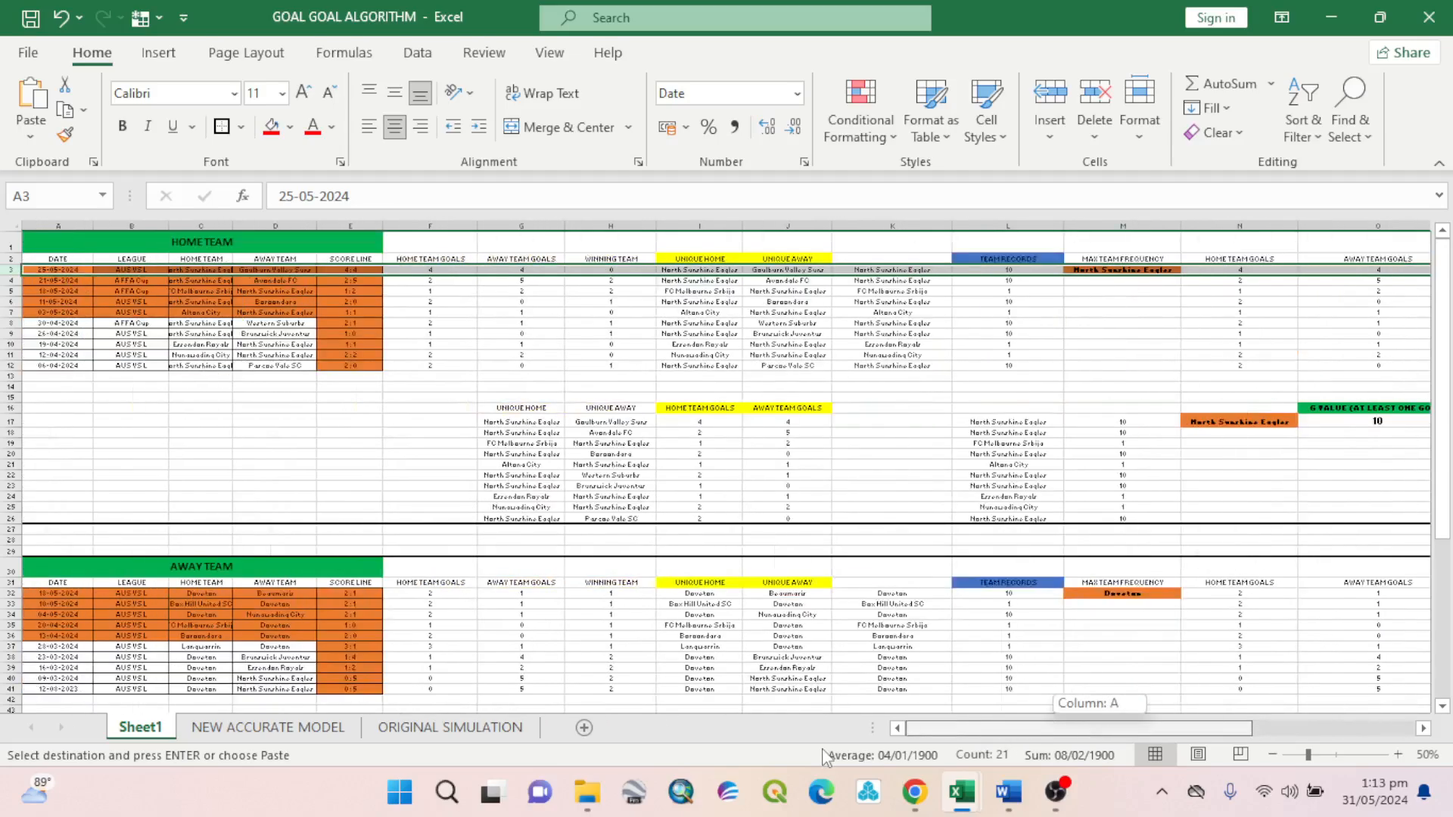
click(6, 281)
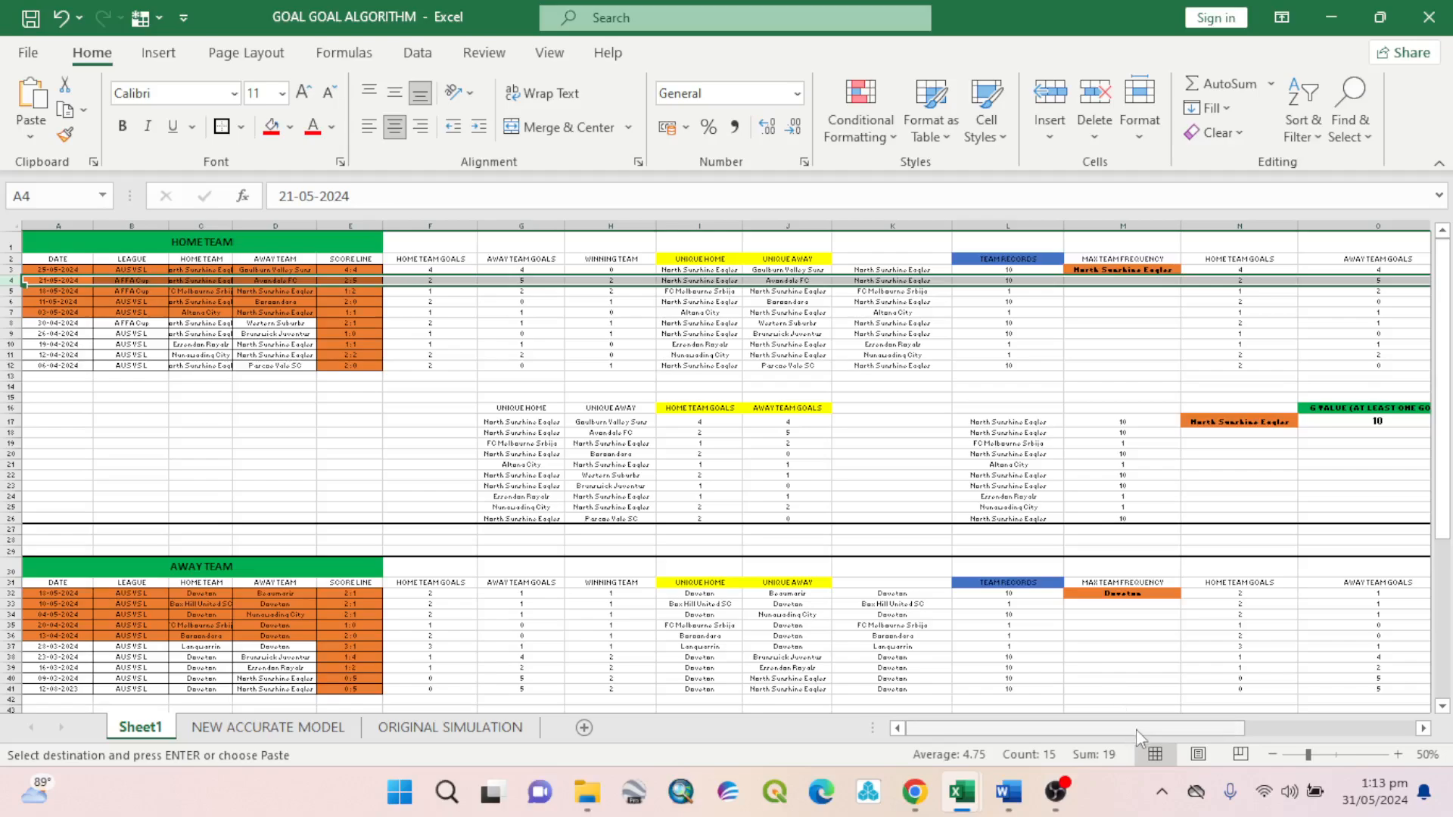
drag(1137, 729, 1346, 720)
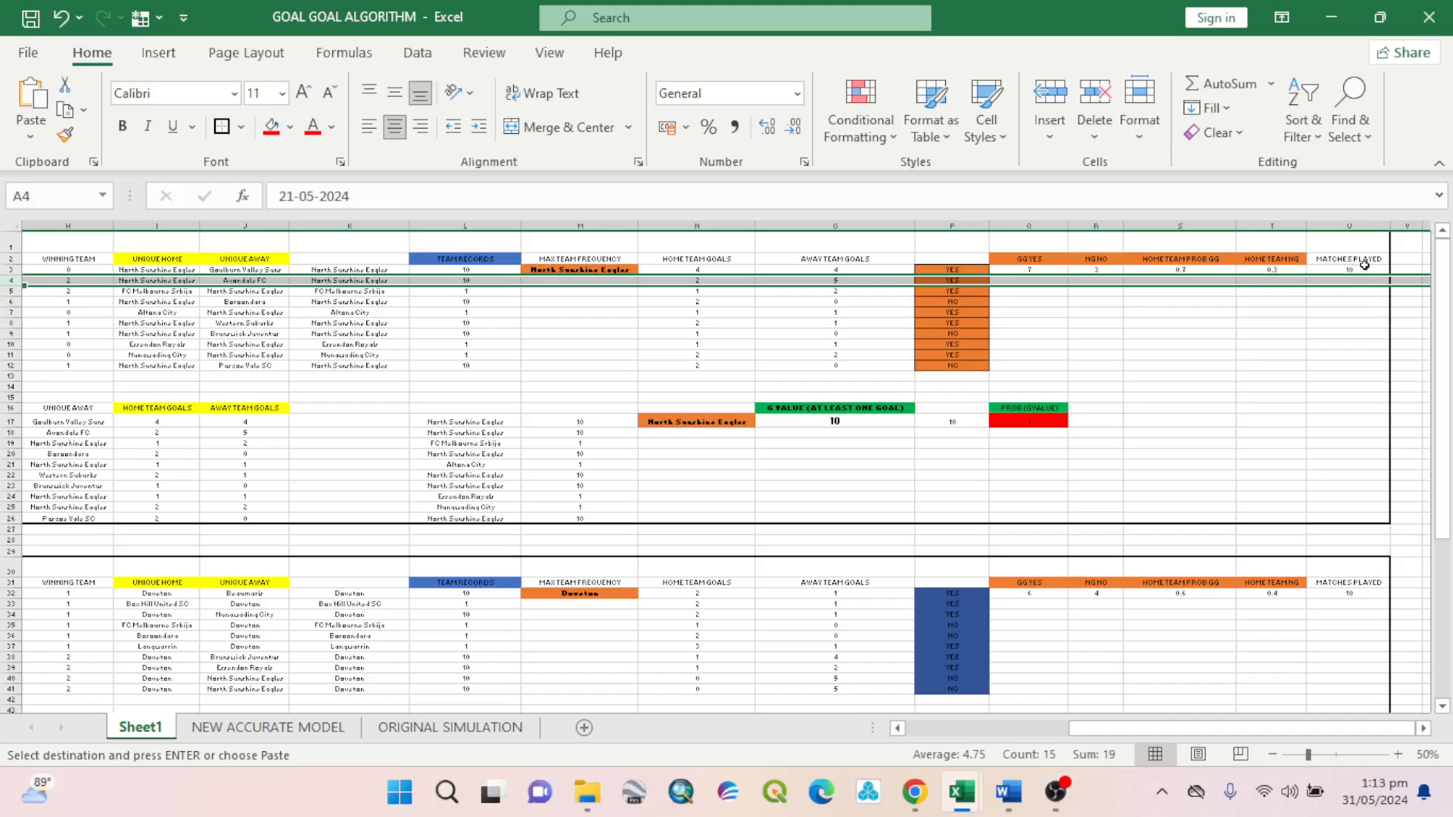
drag(480, 271, 473, 365)
key(ctrl+v)
key(ctrl+v)
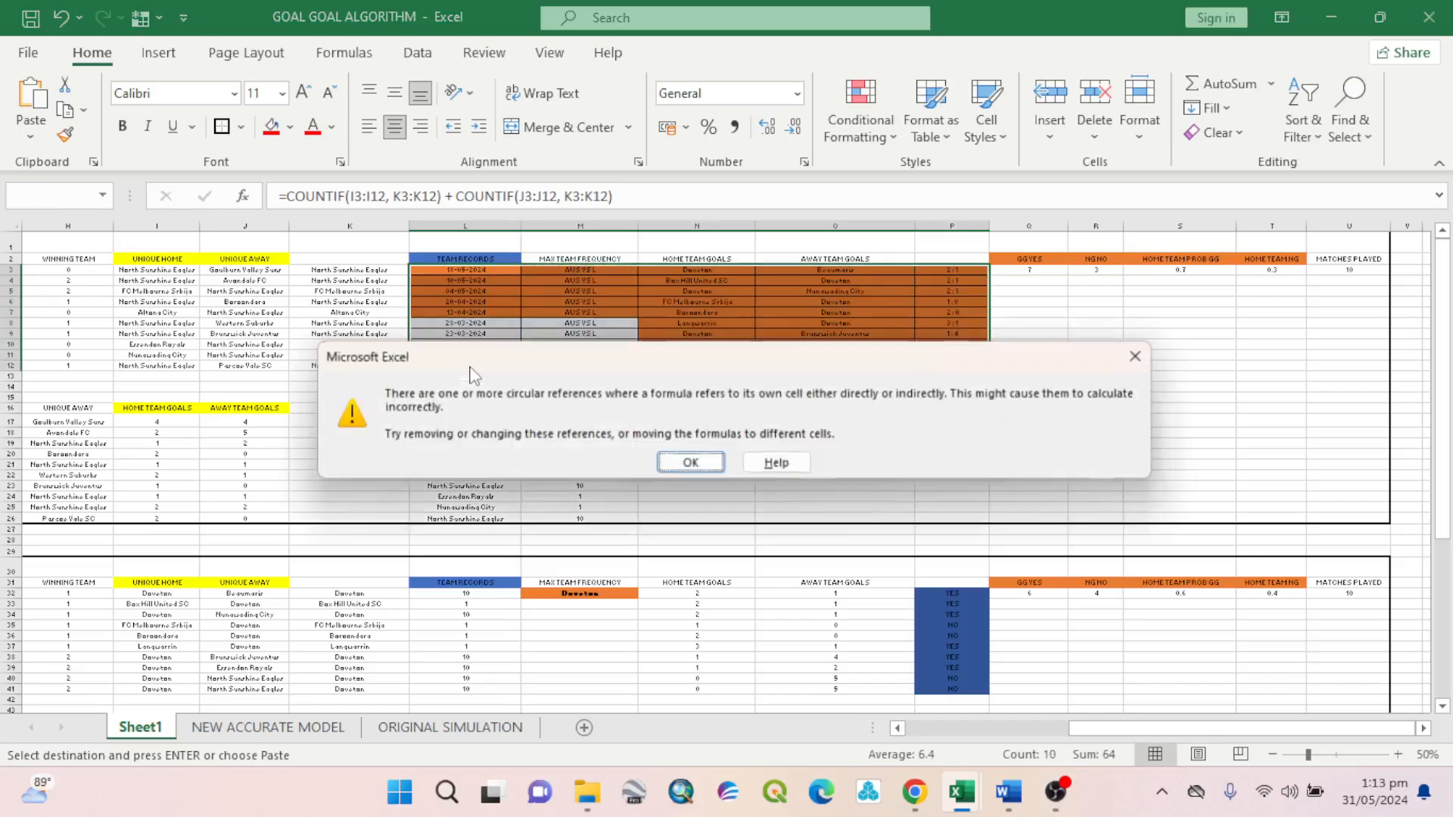
click(1149, 355)
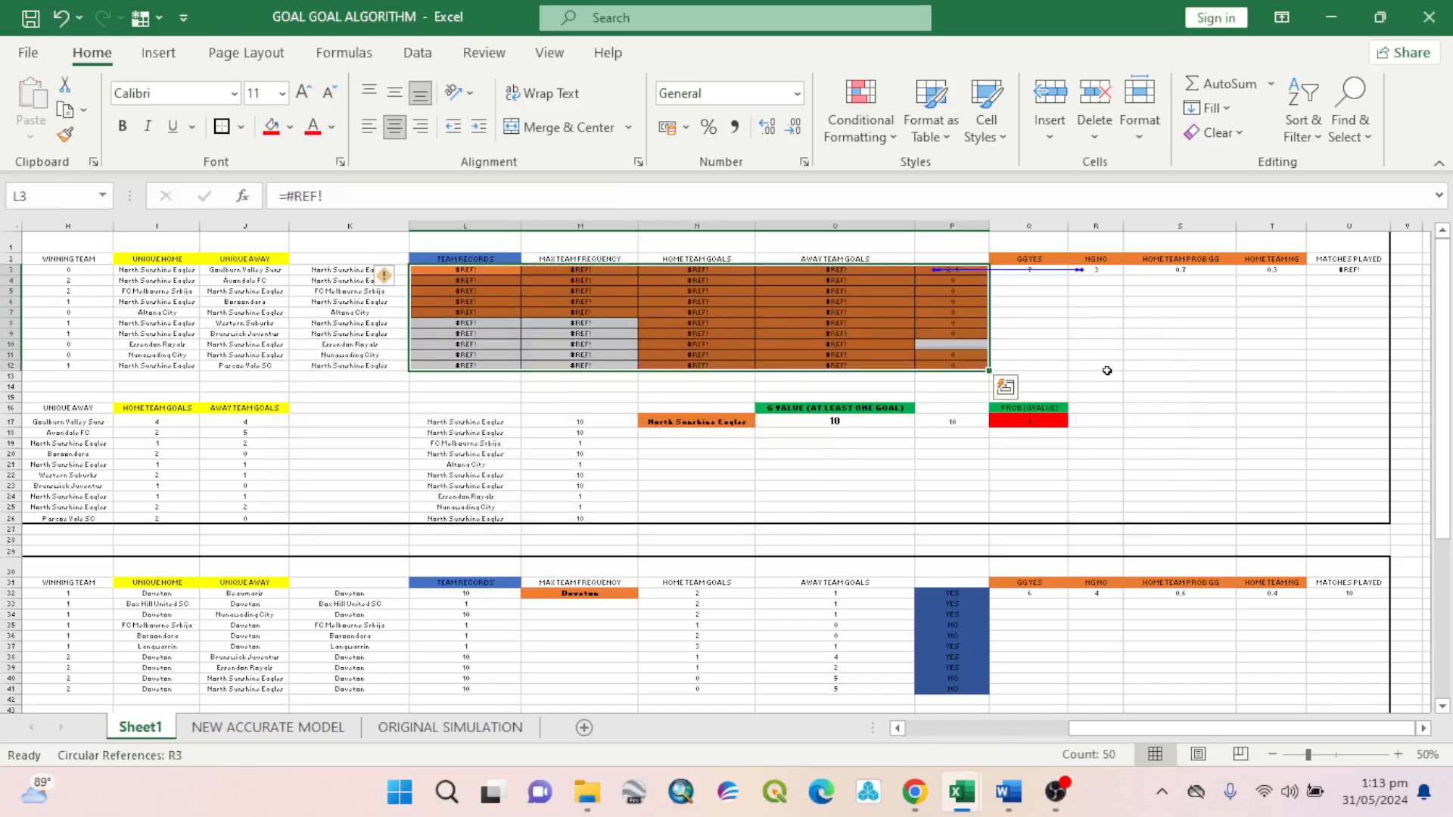
click(60, 17)
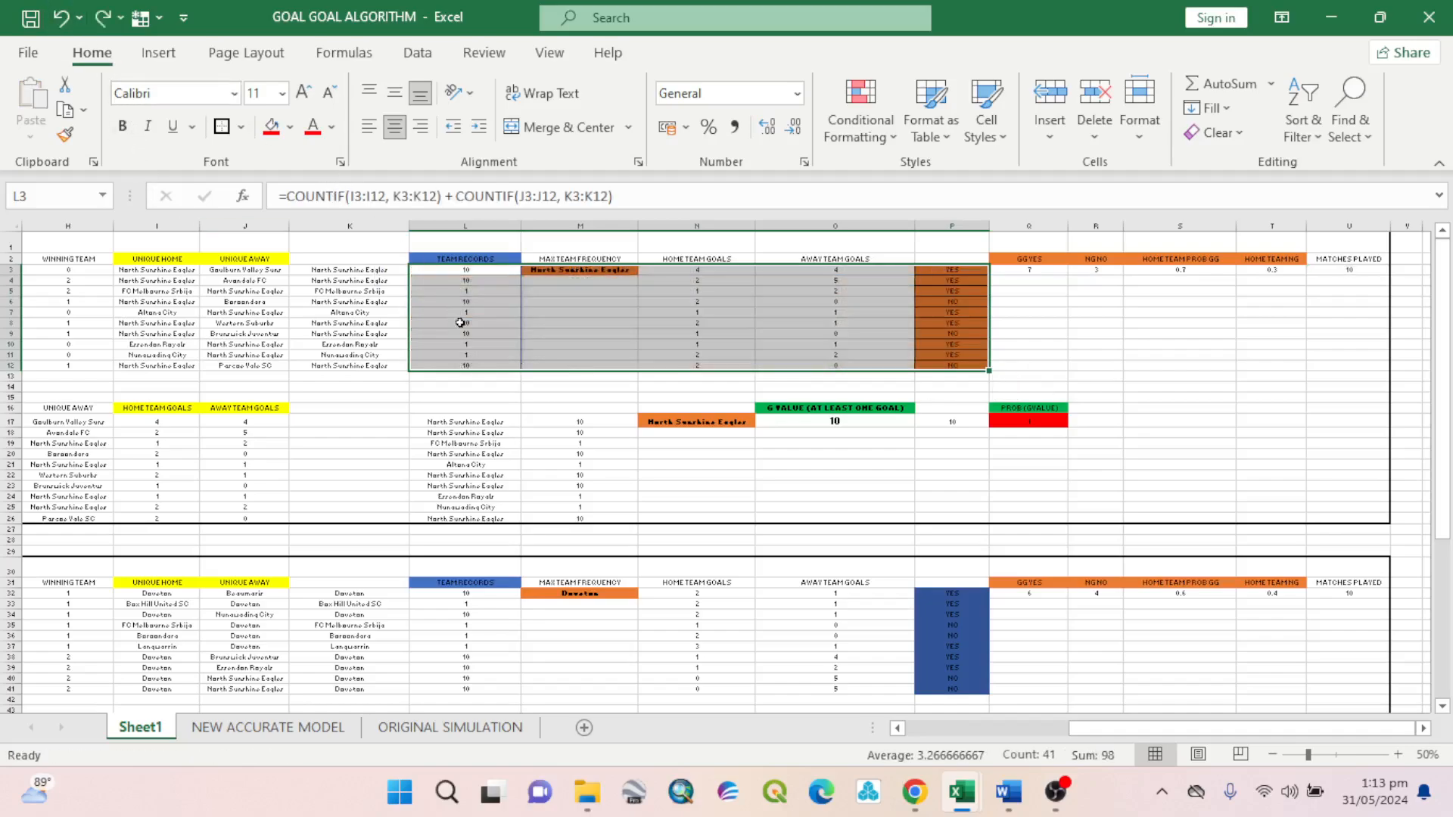
click(485, 396)
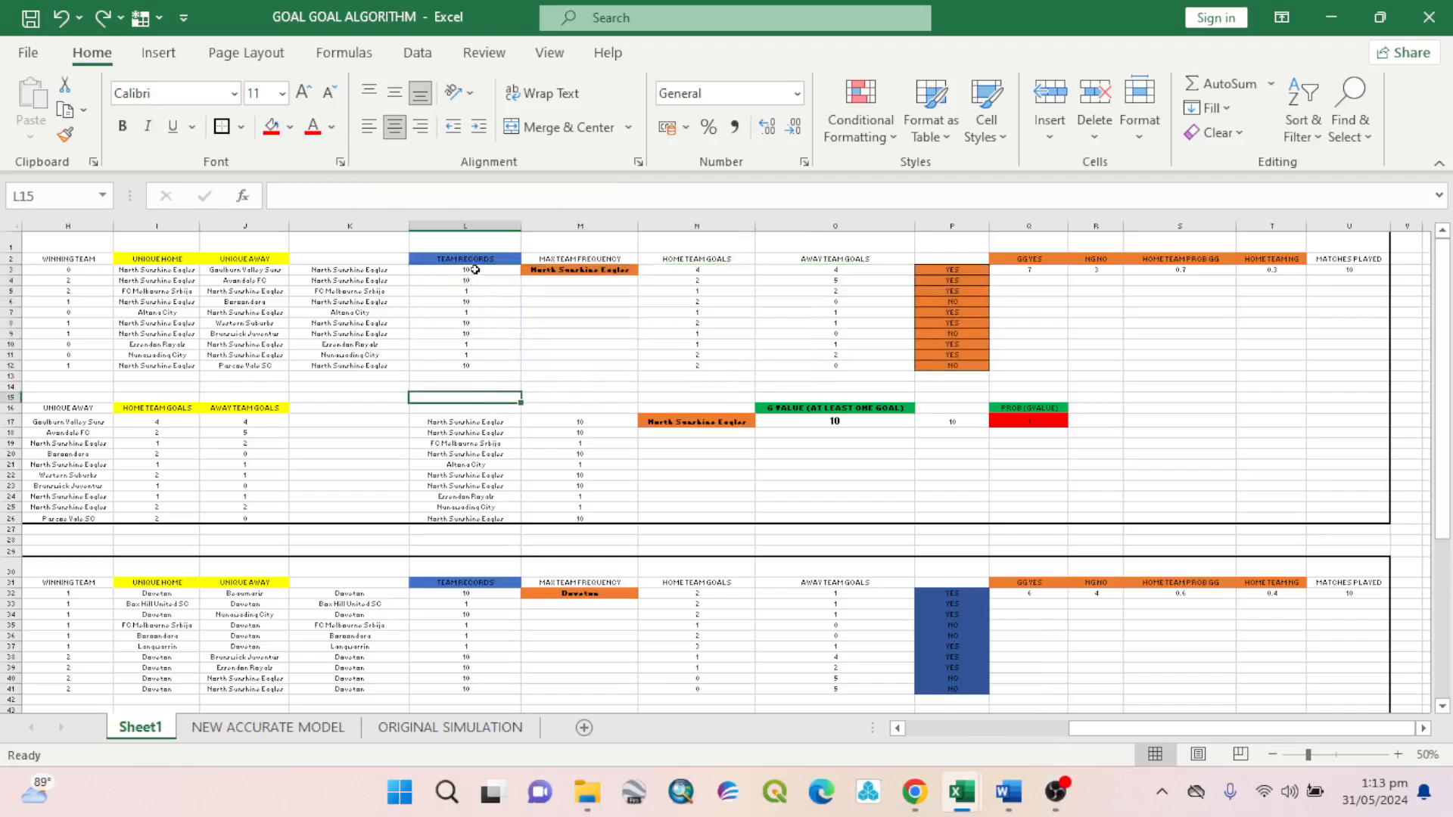
Examine the home team's max team frequency, matches played, G value and PROB (GVALUE) formulas in M3, U3 and O17:Q17.
click(560, 270)
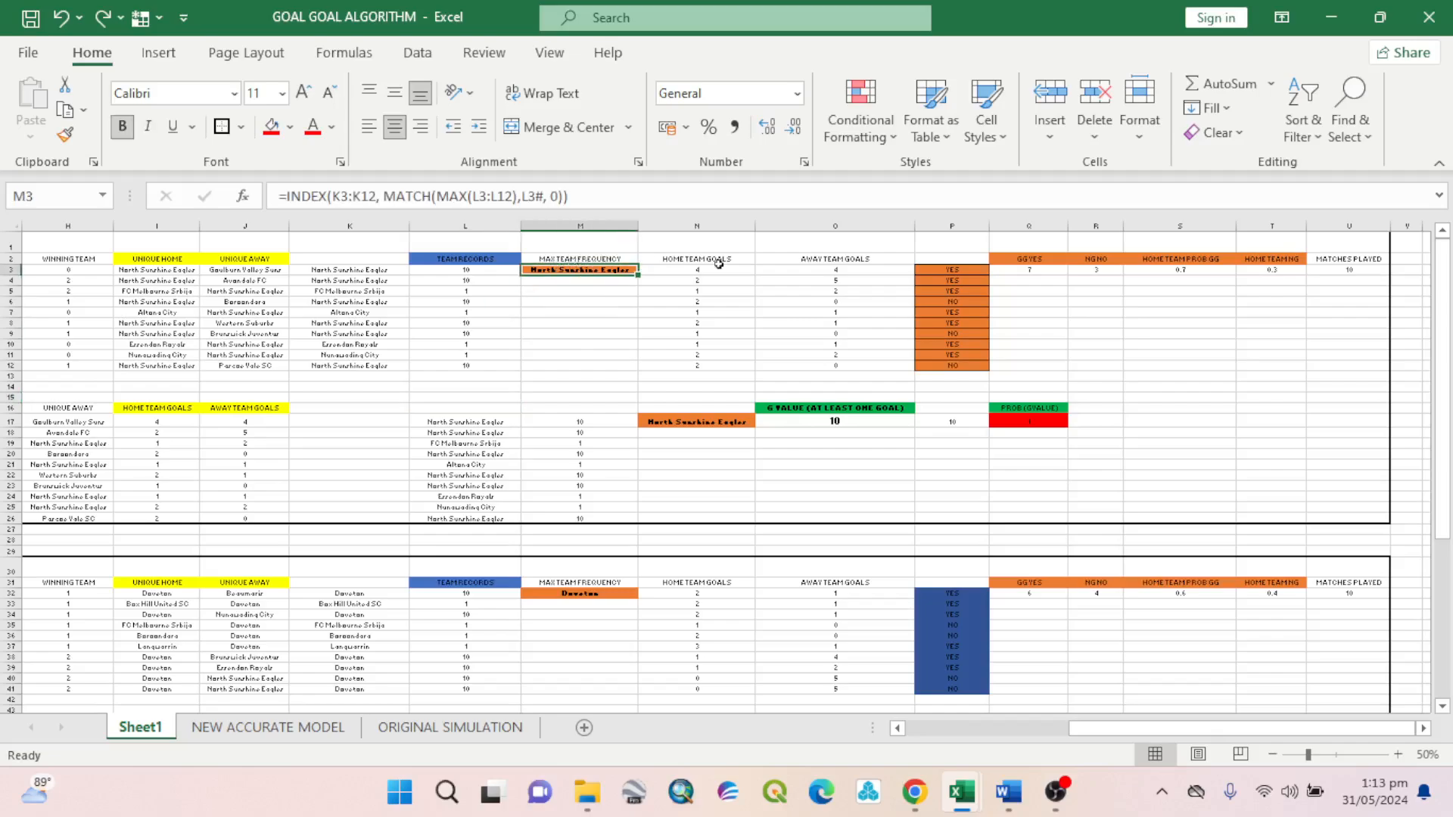
click(1366, 270)
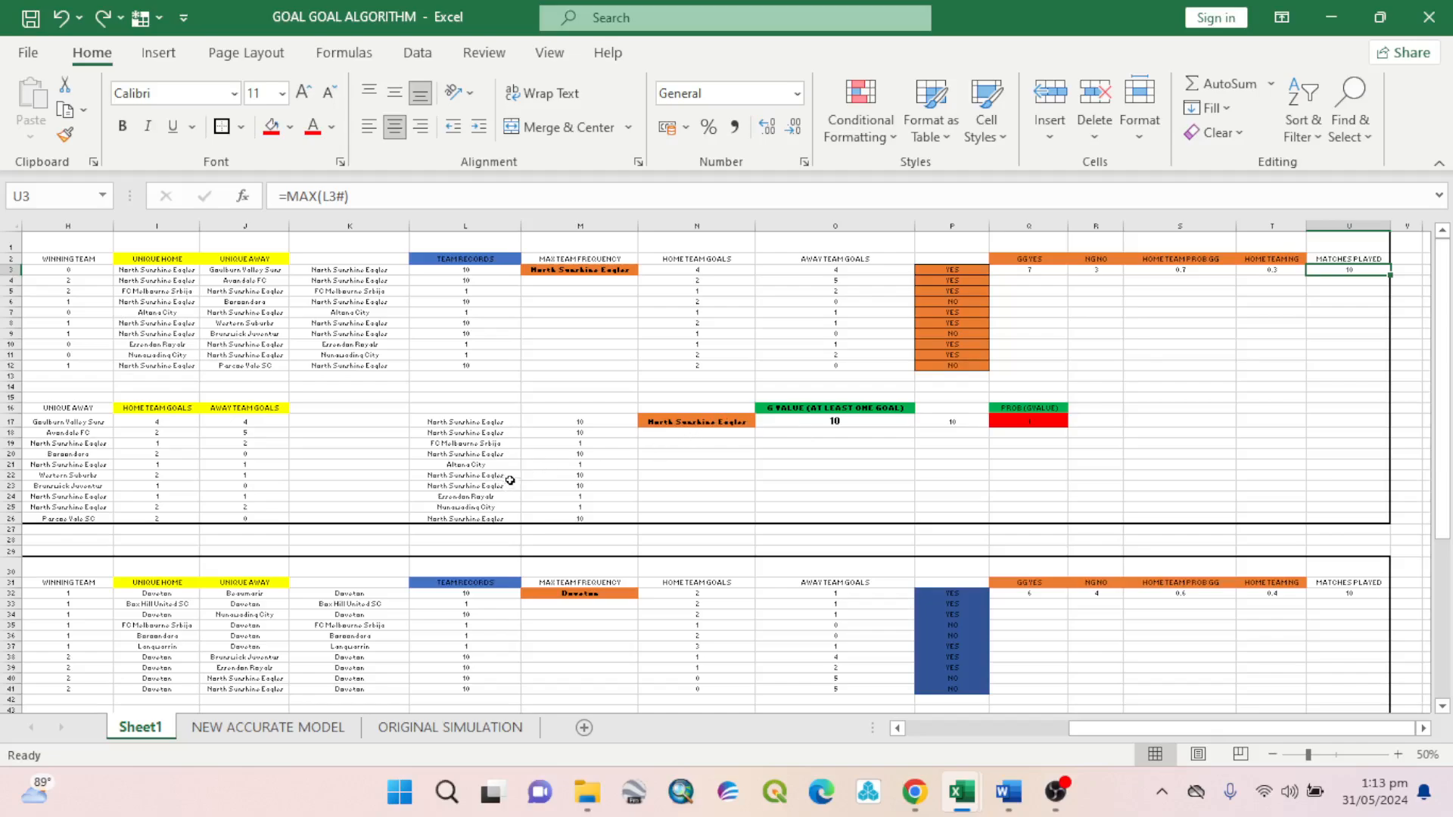
click(802, 409)
click(794, 456)
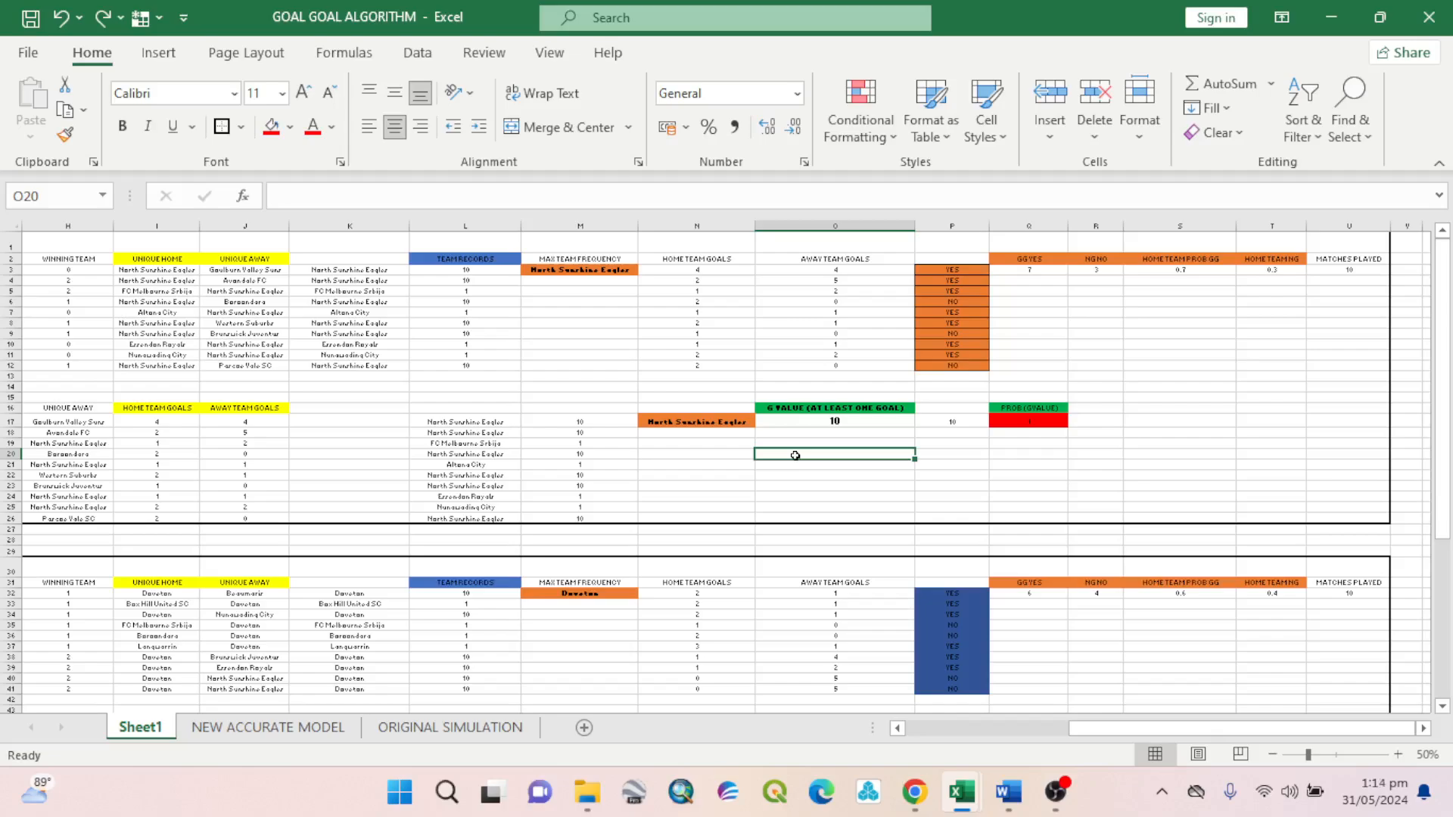
drag(1151, 729, 931, 732)
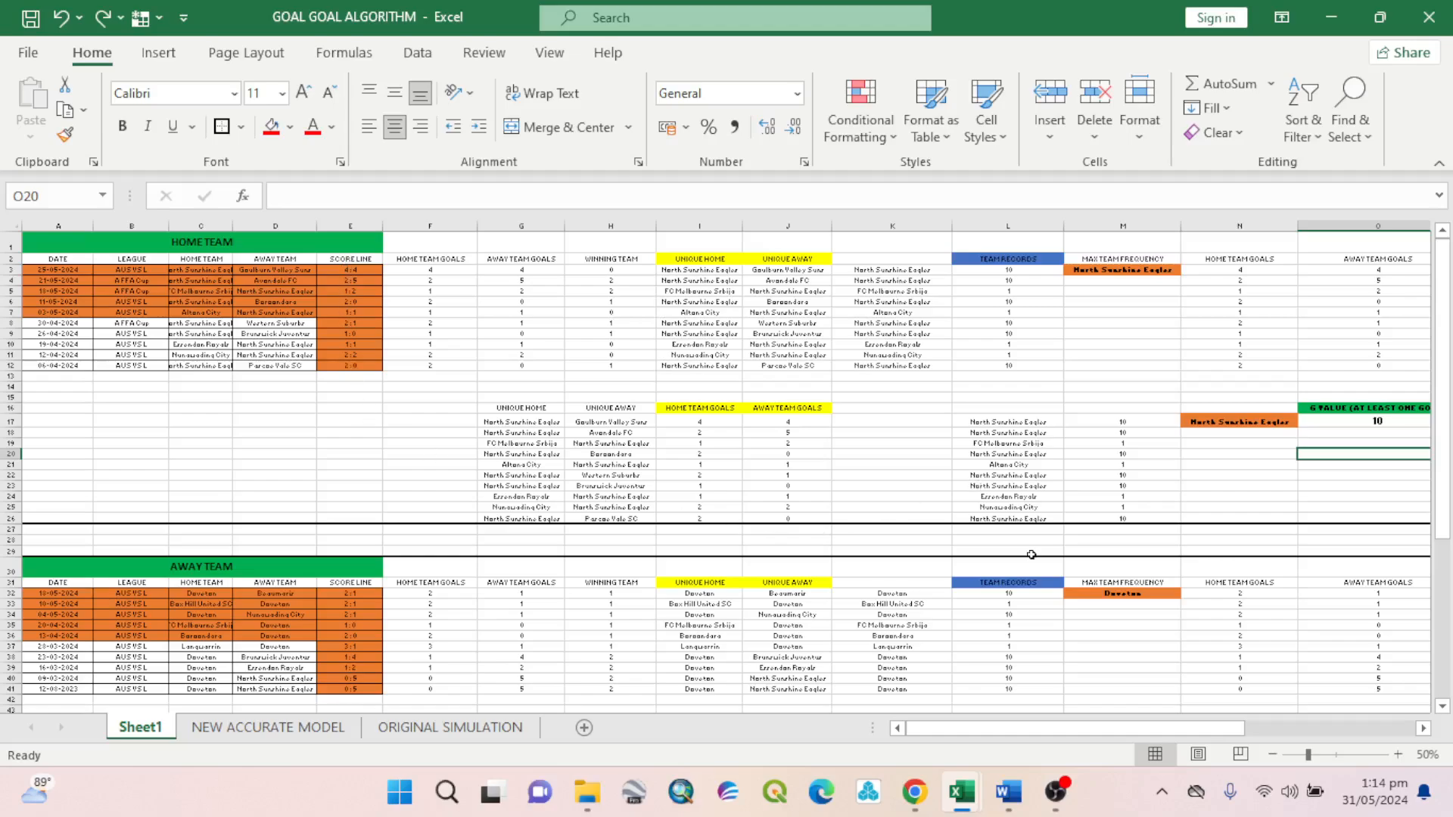
drag(1053, 728, 1213, 728)
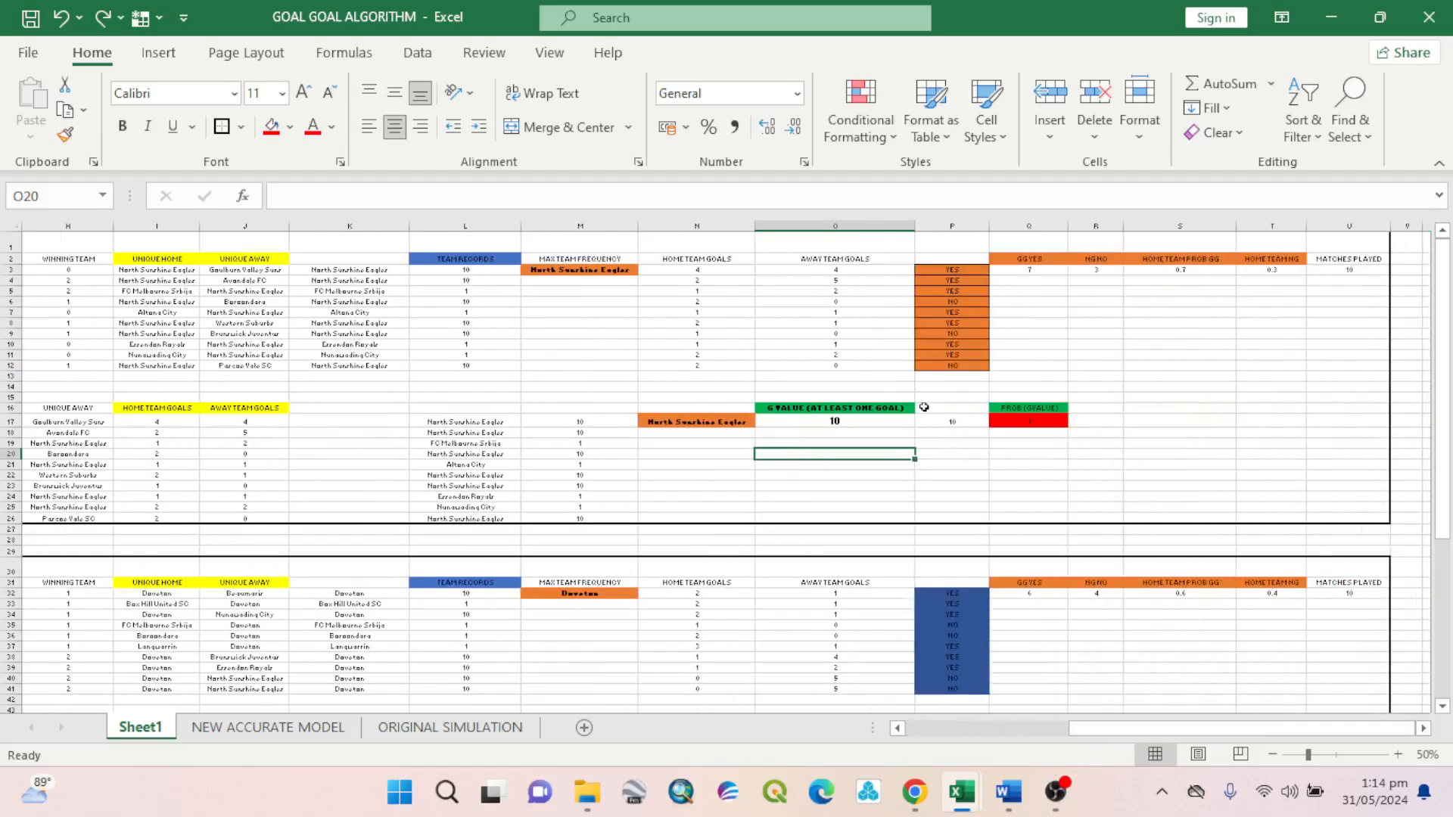
click(872, 416)
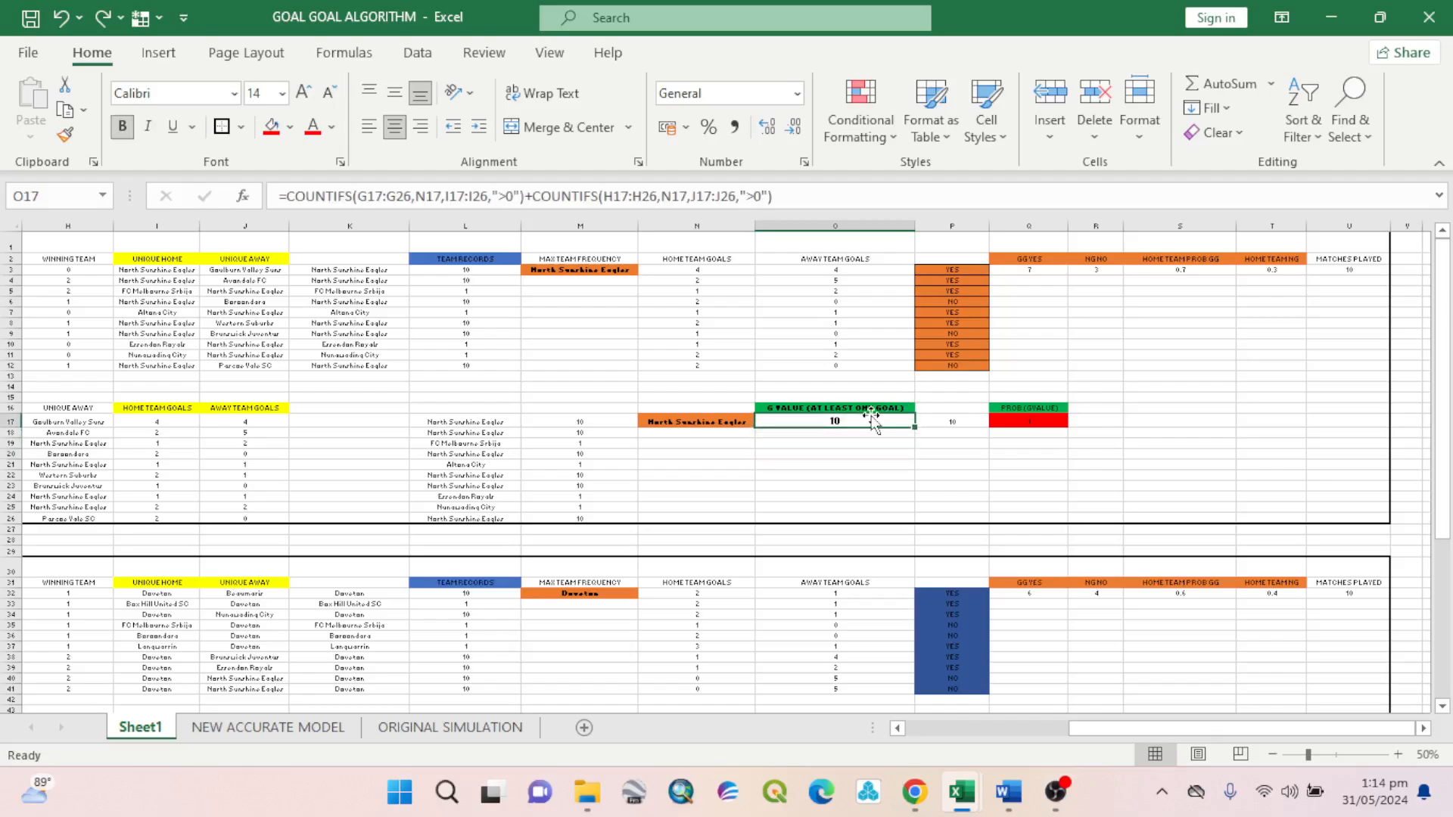
click(955, 422)
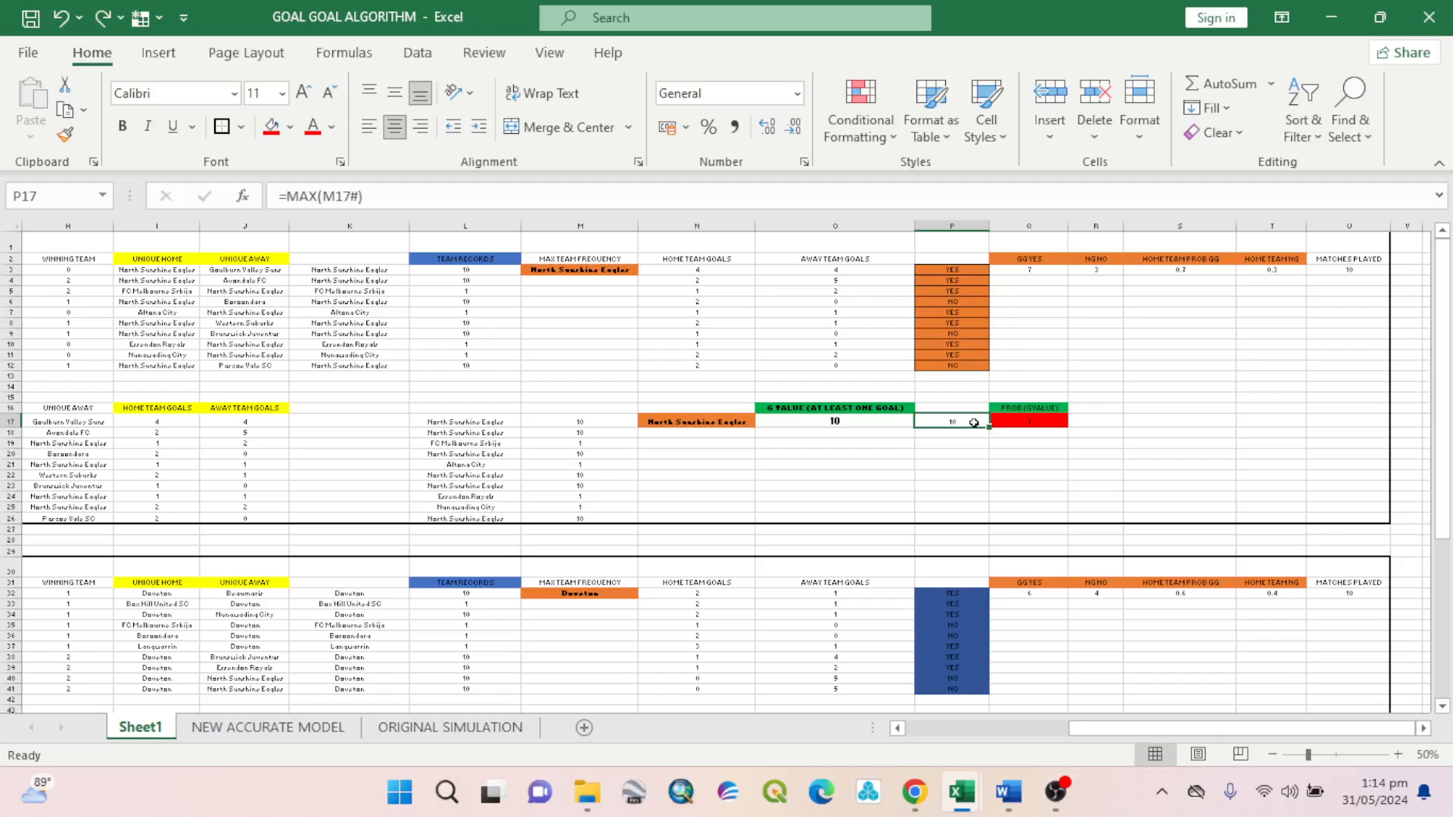
click(1022, 409)
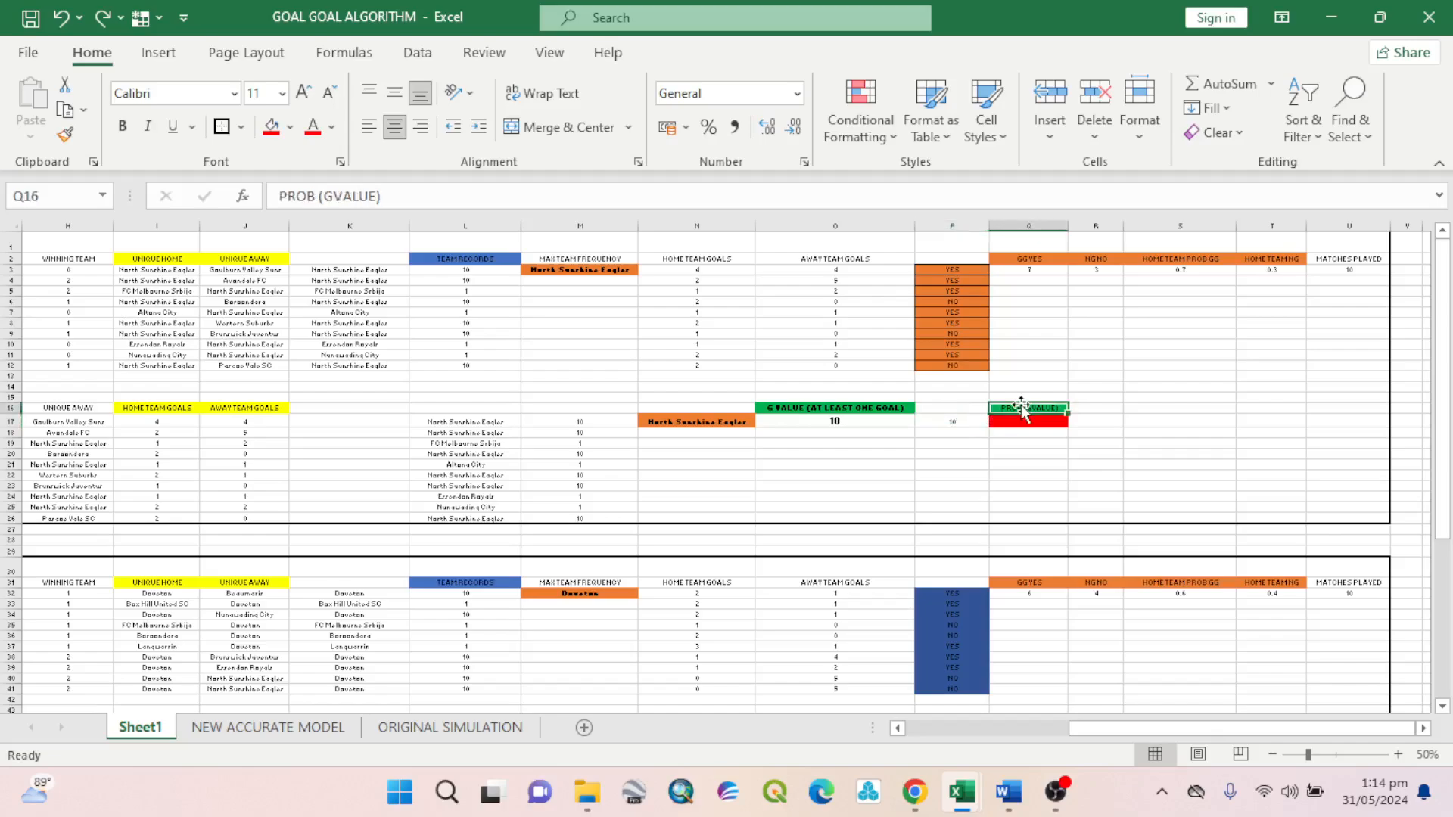
click(1040, 422)
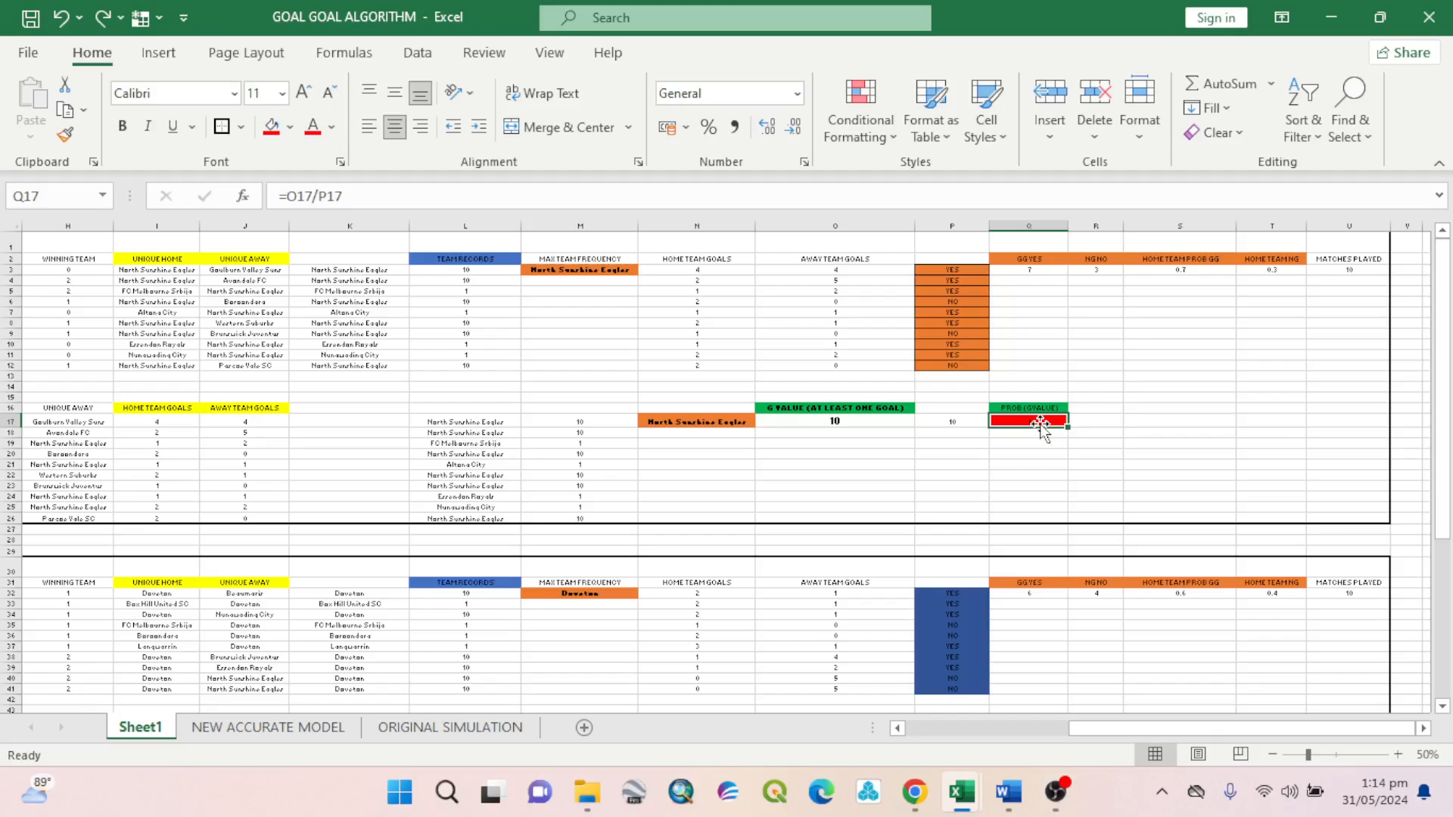
Examine the away team's GG YES, NG NO, probability and matches played formulas in Q32:U32.
drag(1201, 728, 832, 728)
scroll(642, 691, down, 2)
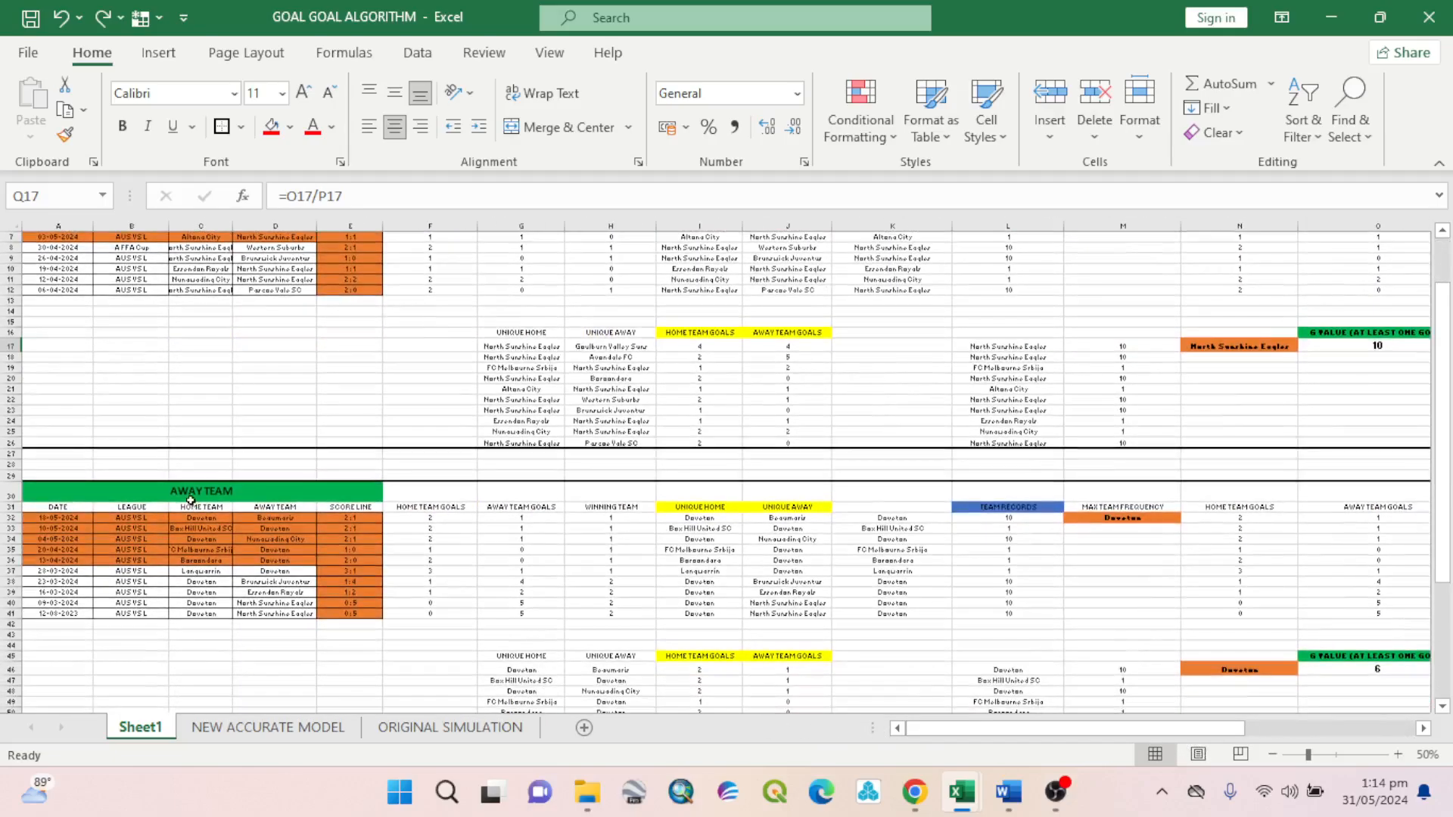
drag(1059, 728, 1222, 728)
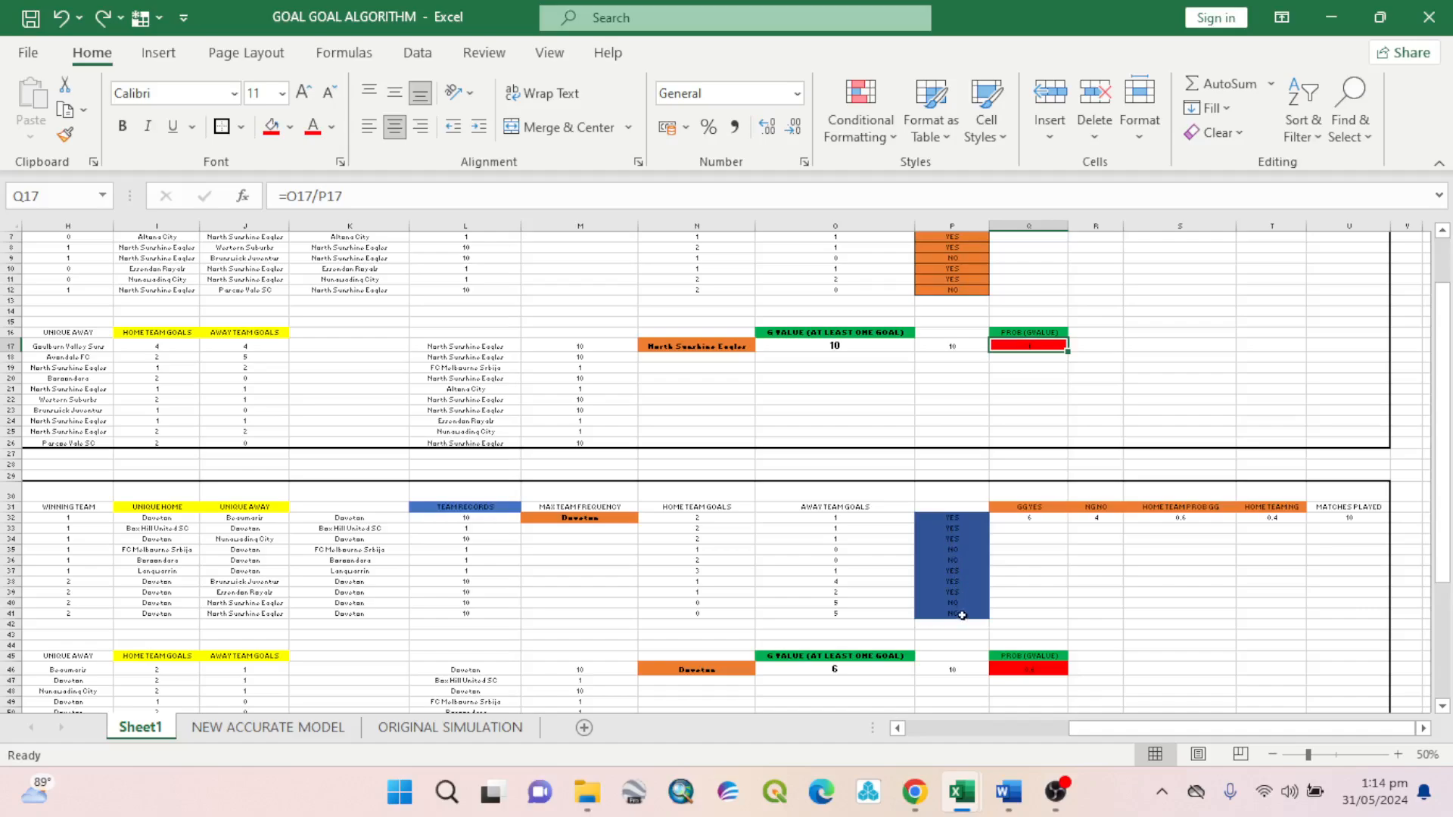
click(1040, 519)
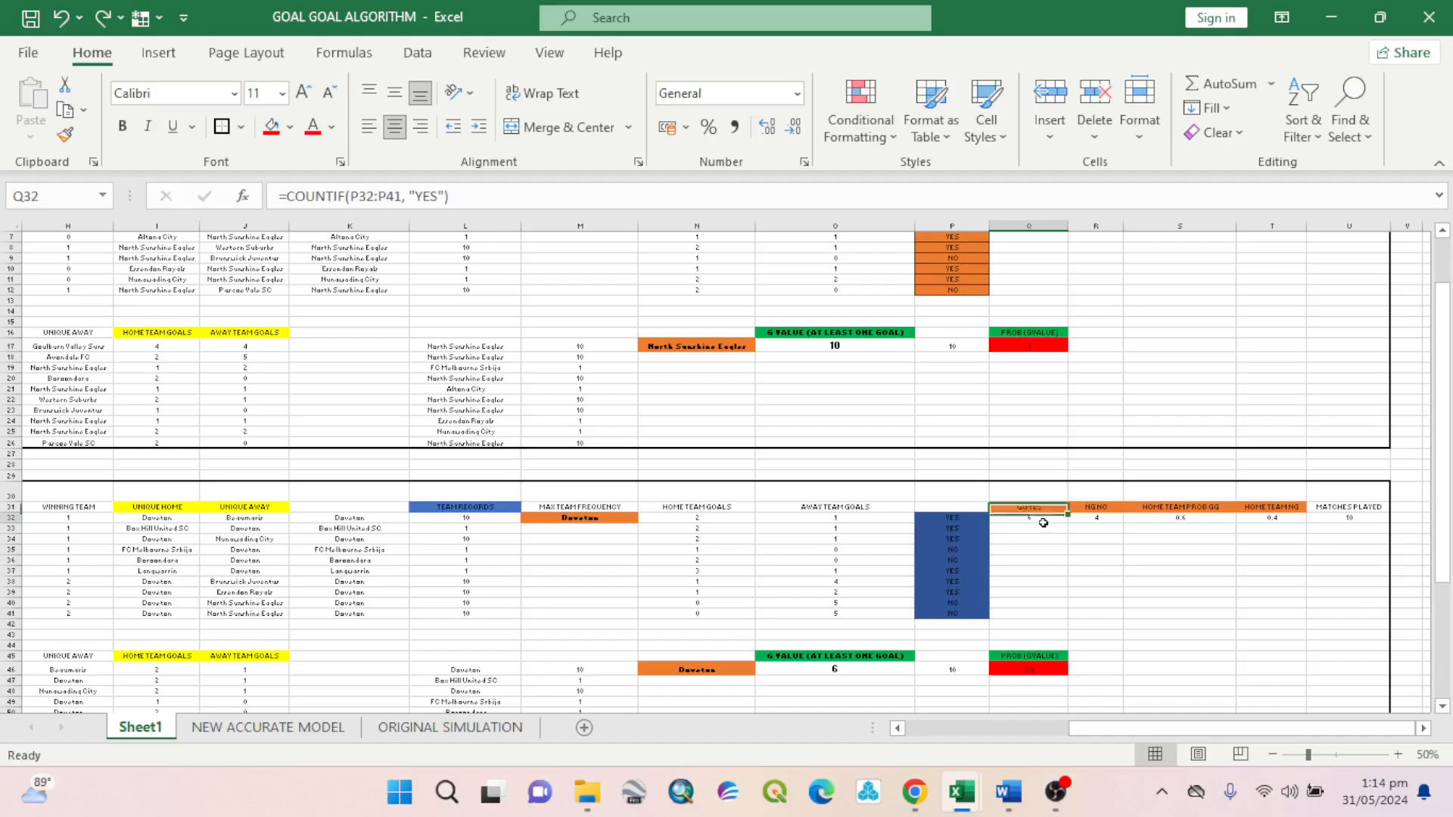
click(1107, 518)
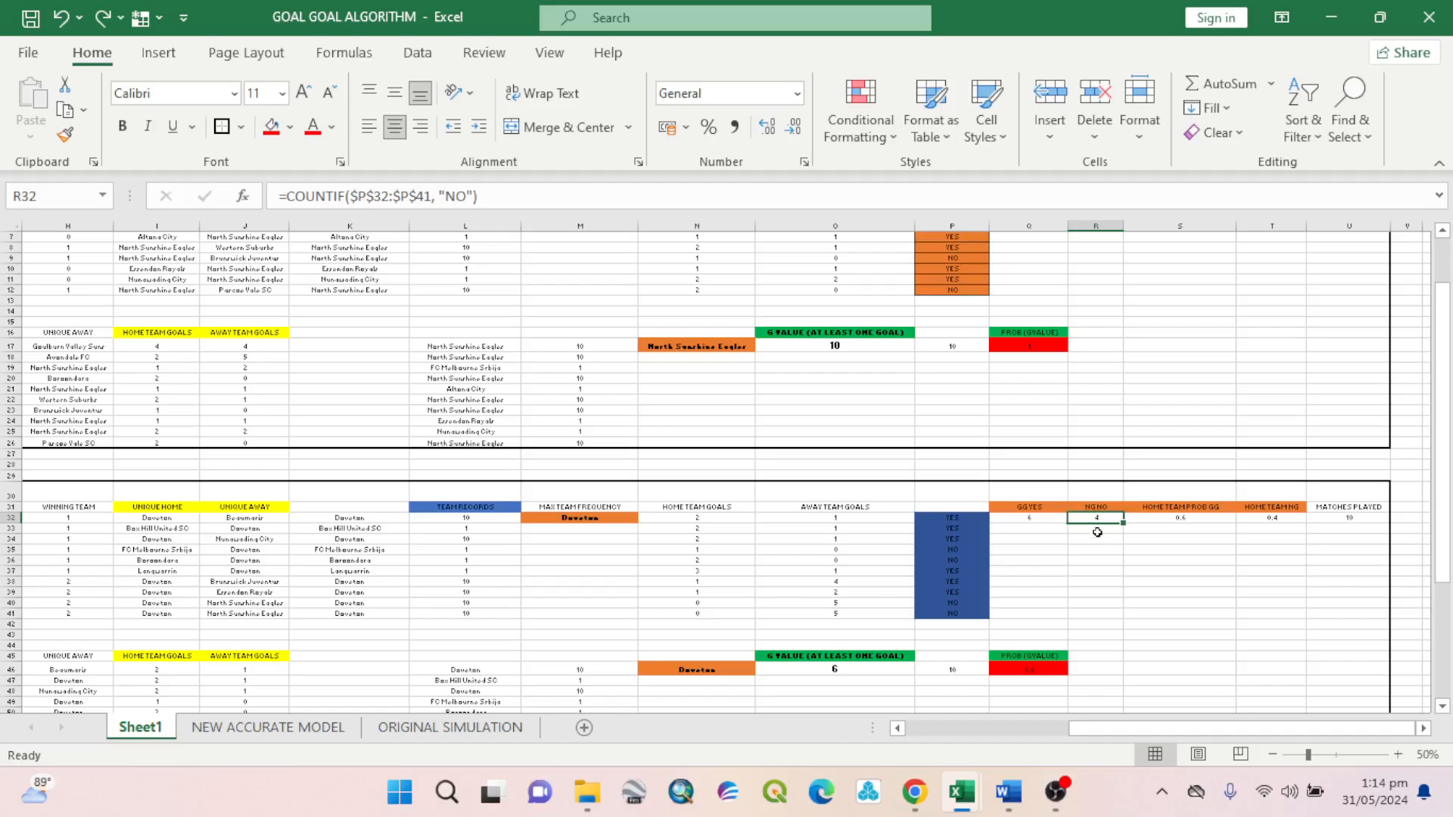
click(1193, 520)
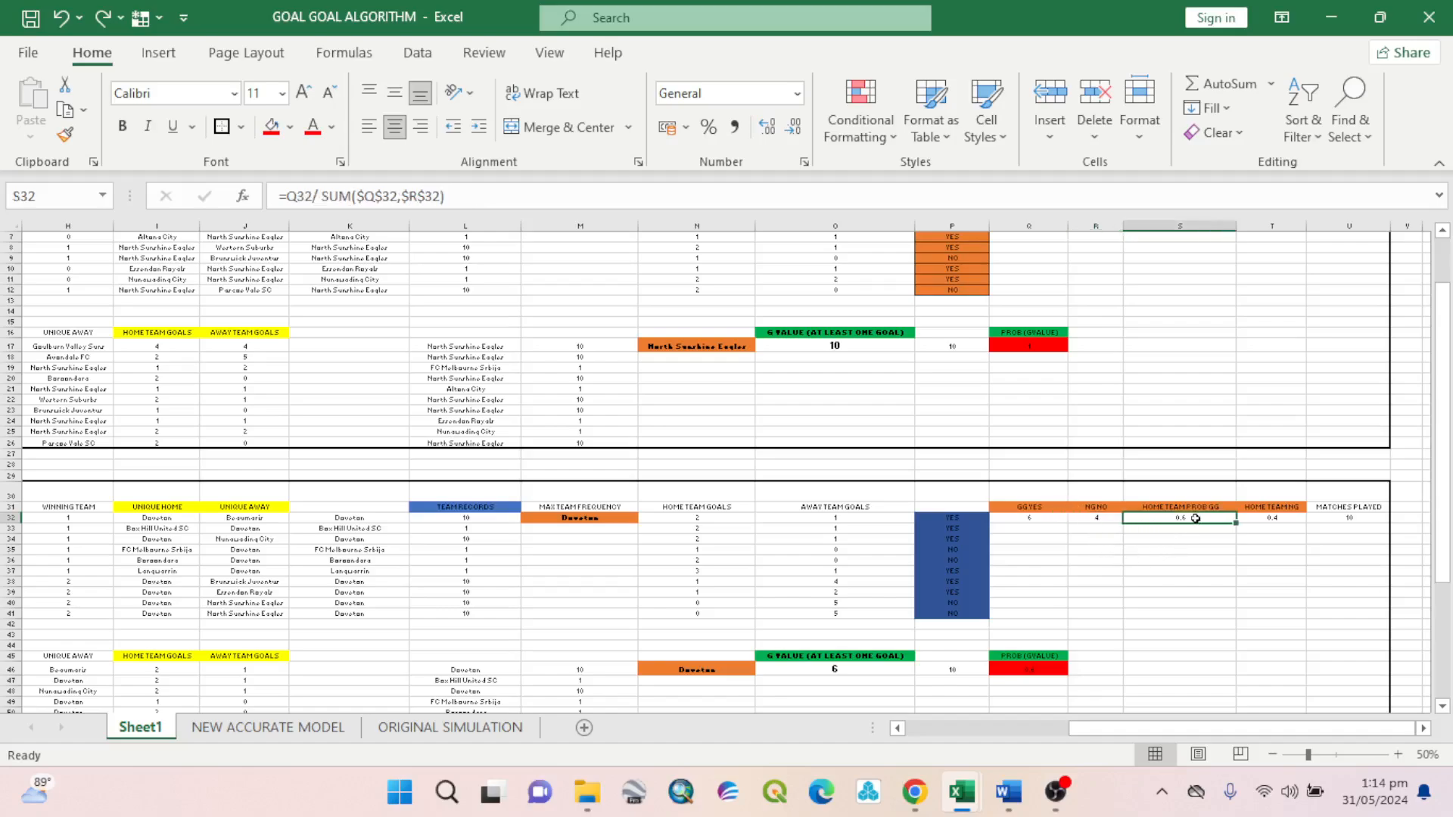
click(1262, 508)
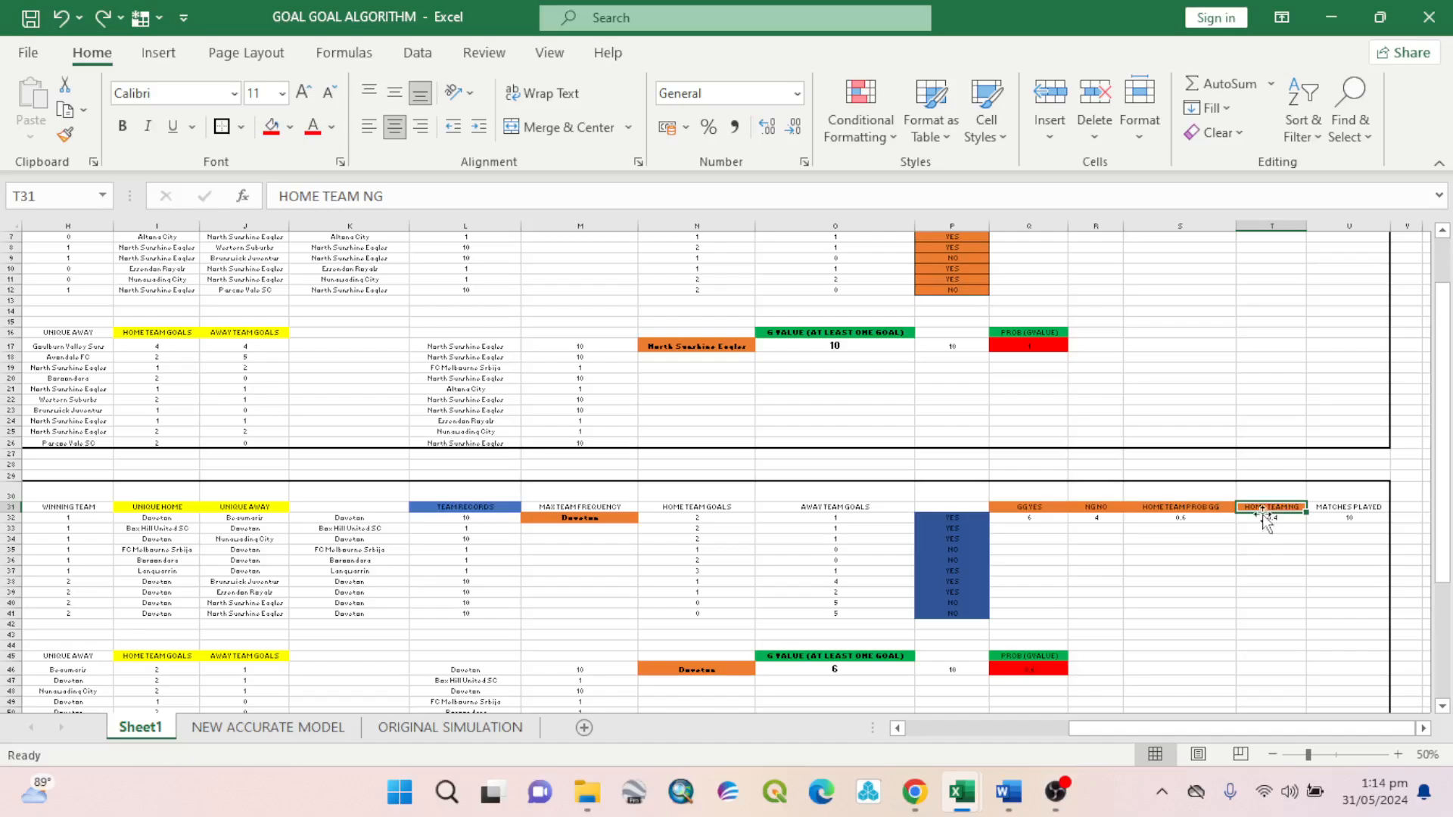
click(1265, 519)
click(1354, 519)
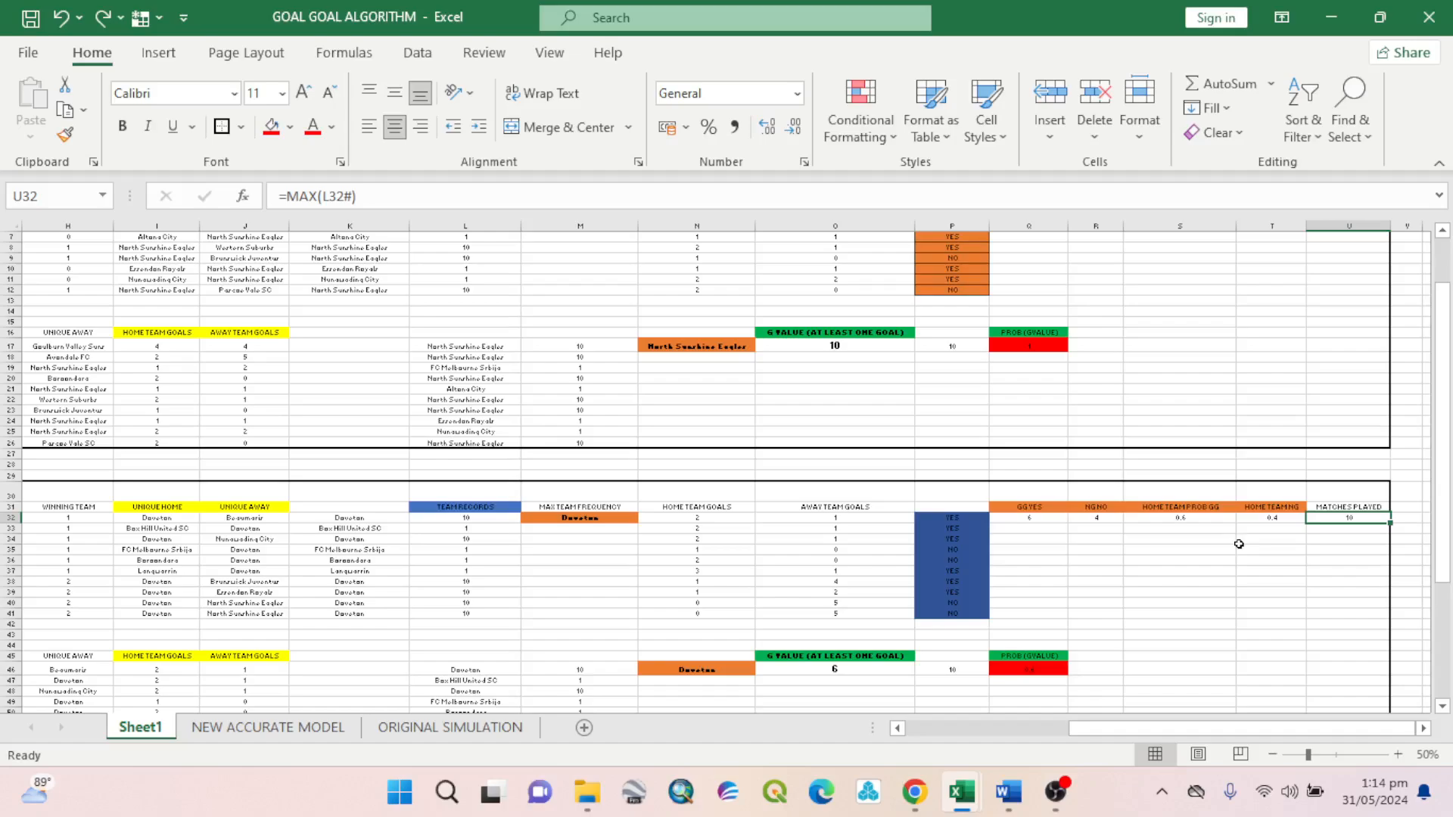
Examine the away team's G value and PROB (GVALUE) formulas in O46 and Q46.
scroll(1239, 544, down, 5)
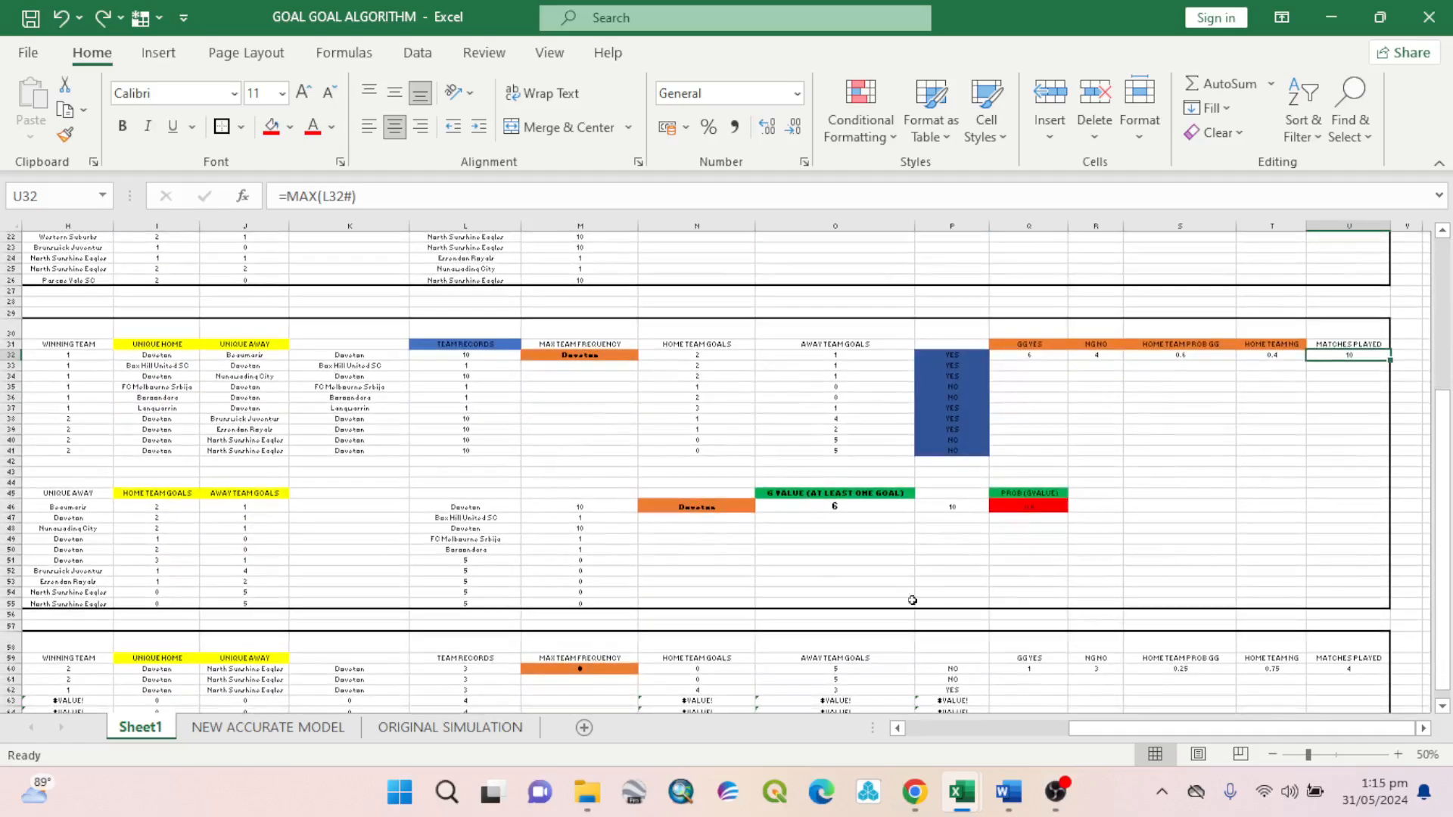
click(789, 493)
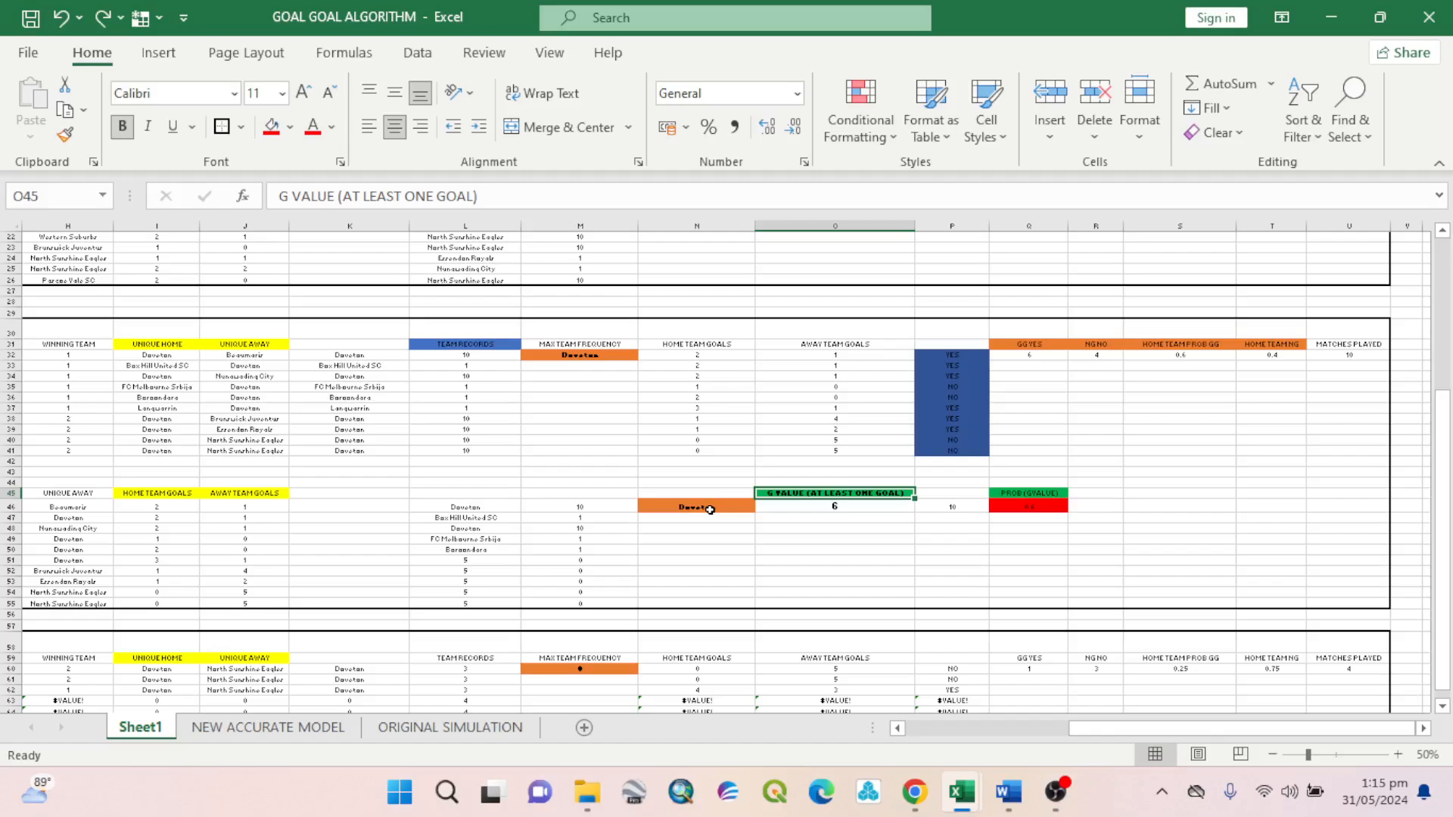
click(872, 507)
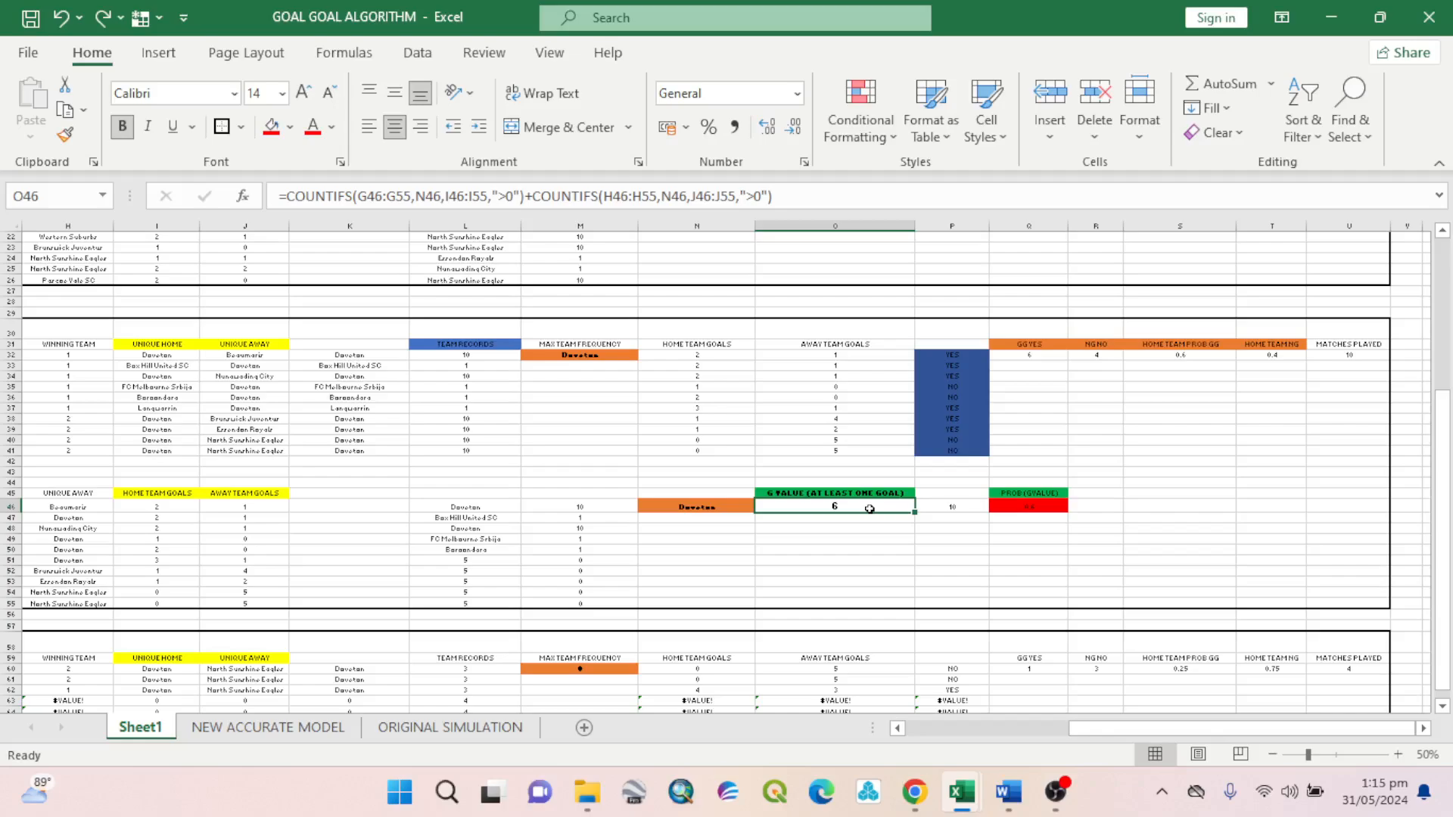
click(1021, 506)
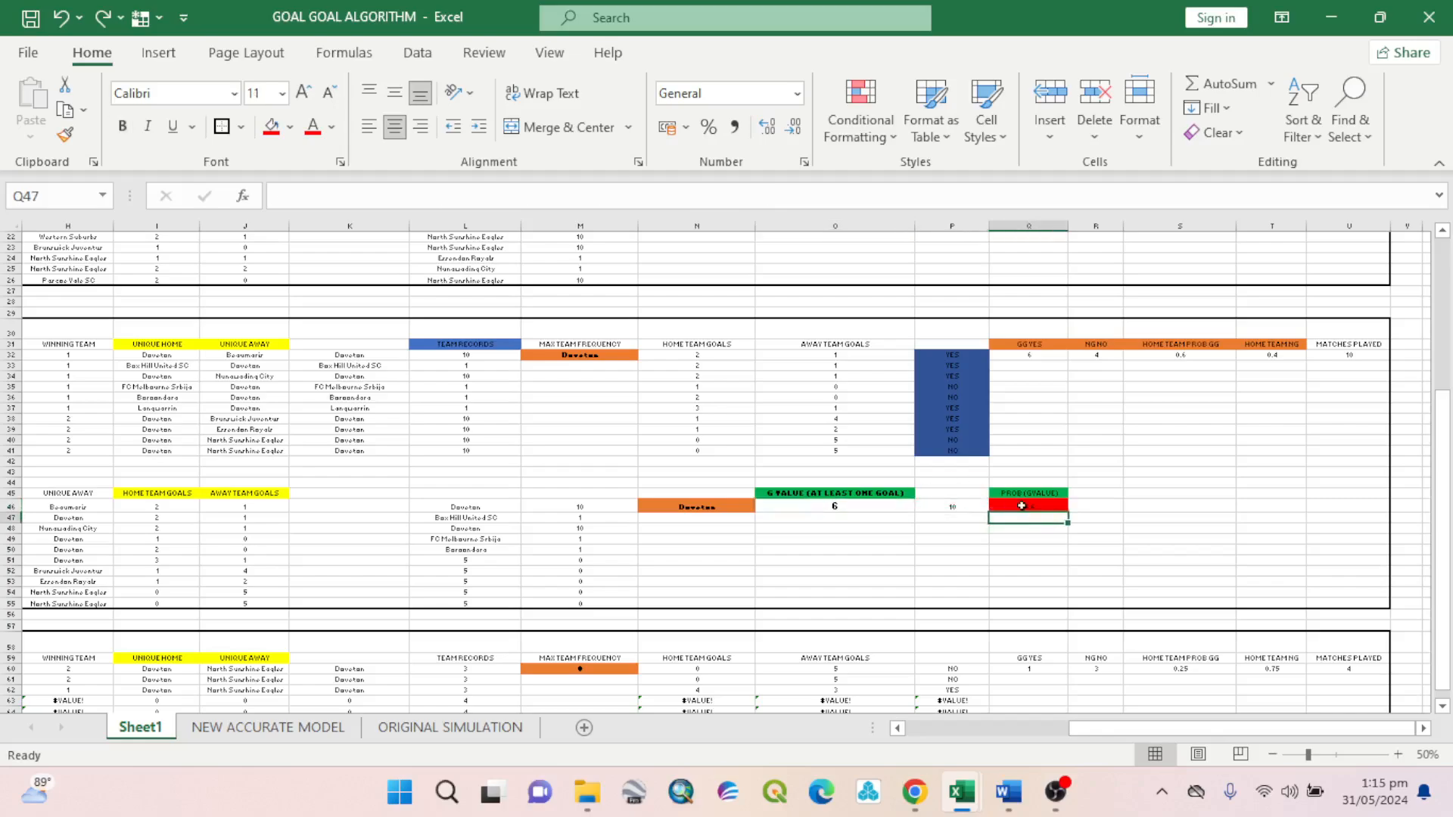
scroll(1022, 505, down, 1)
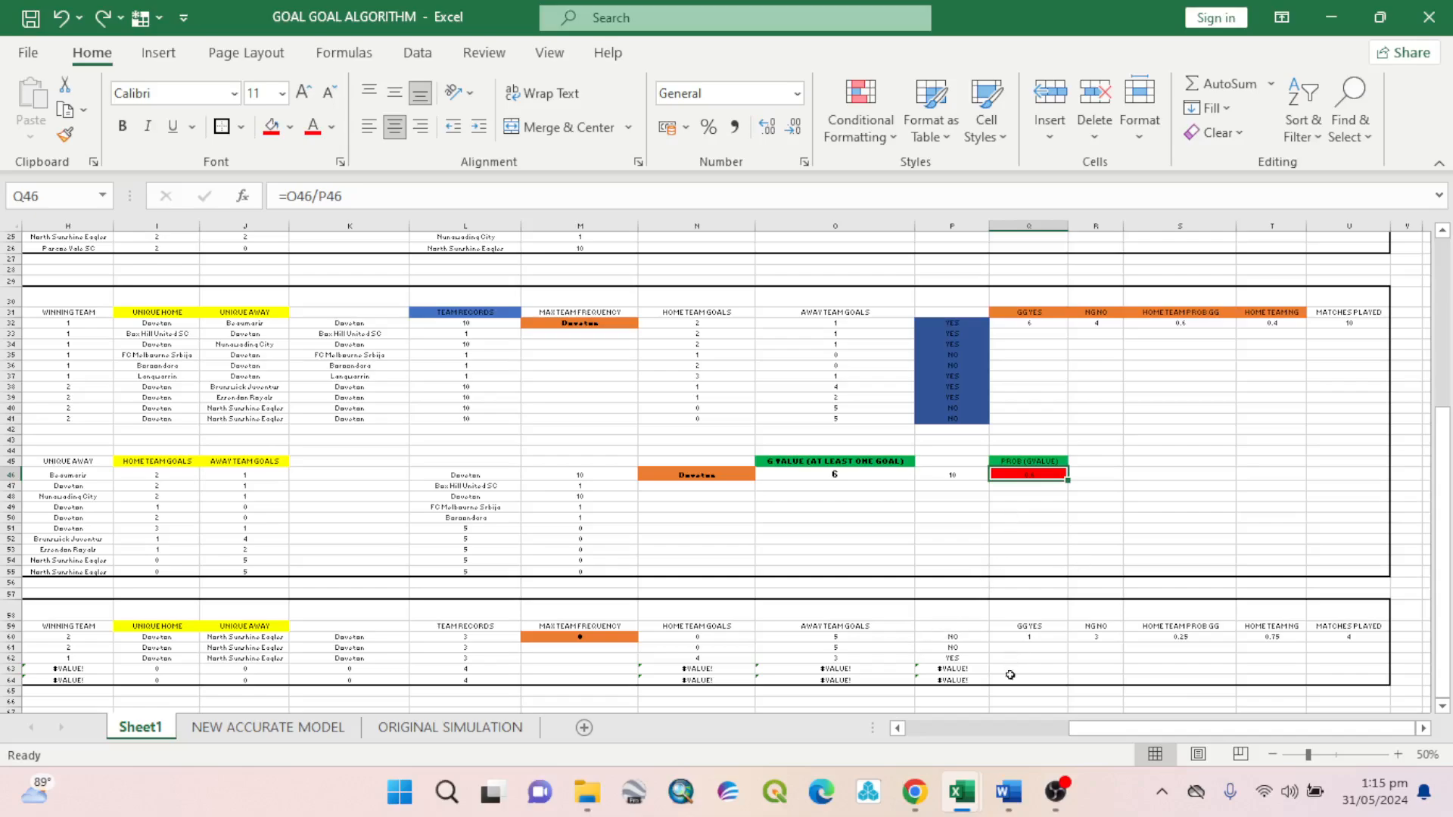
Examine the head-to-head section's GG YES count and MATCHES PLAYED formulas in Q60 and U60.
drag(1104, 728, 939, 748)
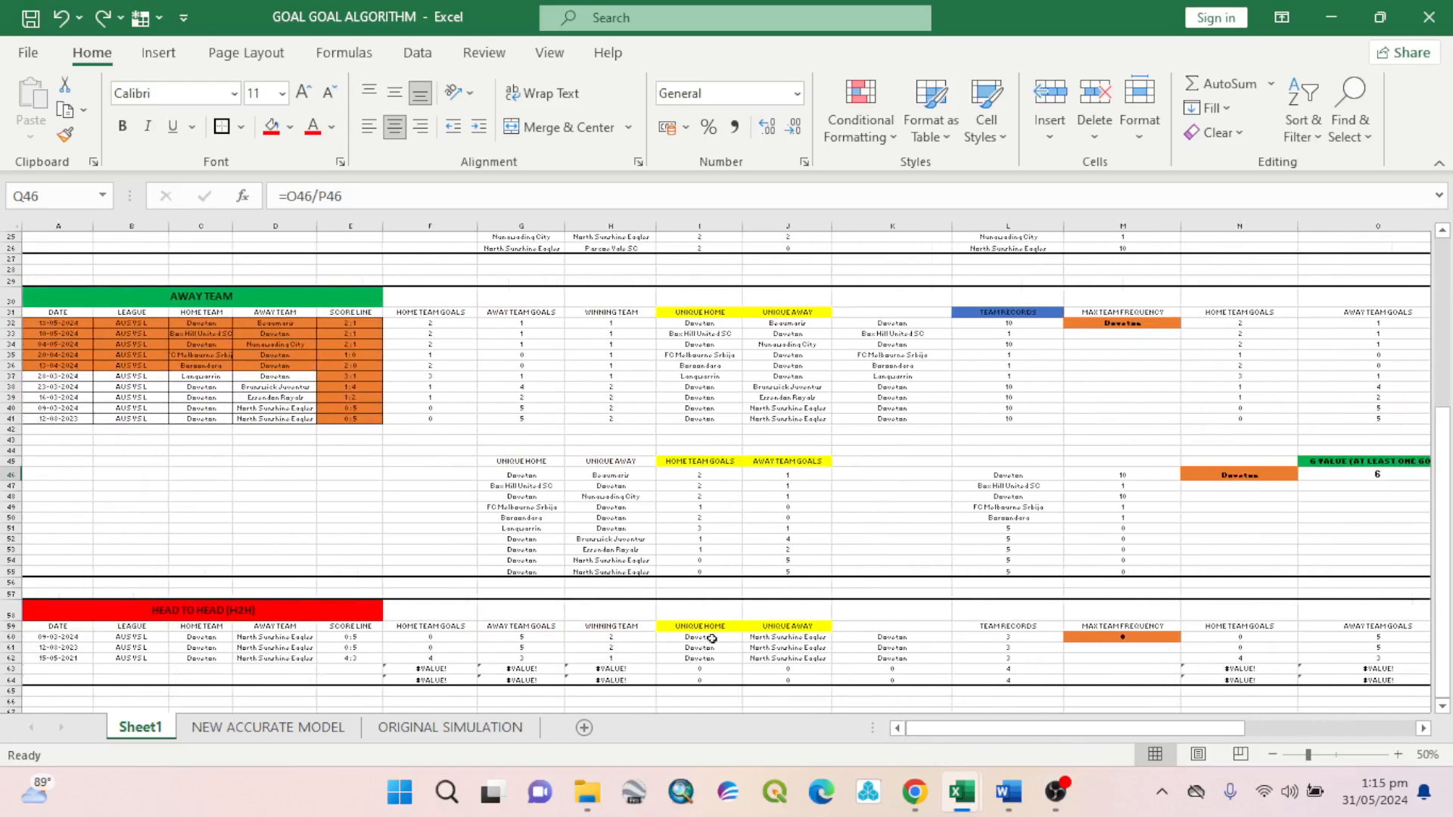
scroll(696, 632, down, 2)
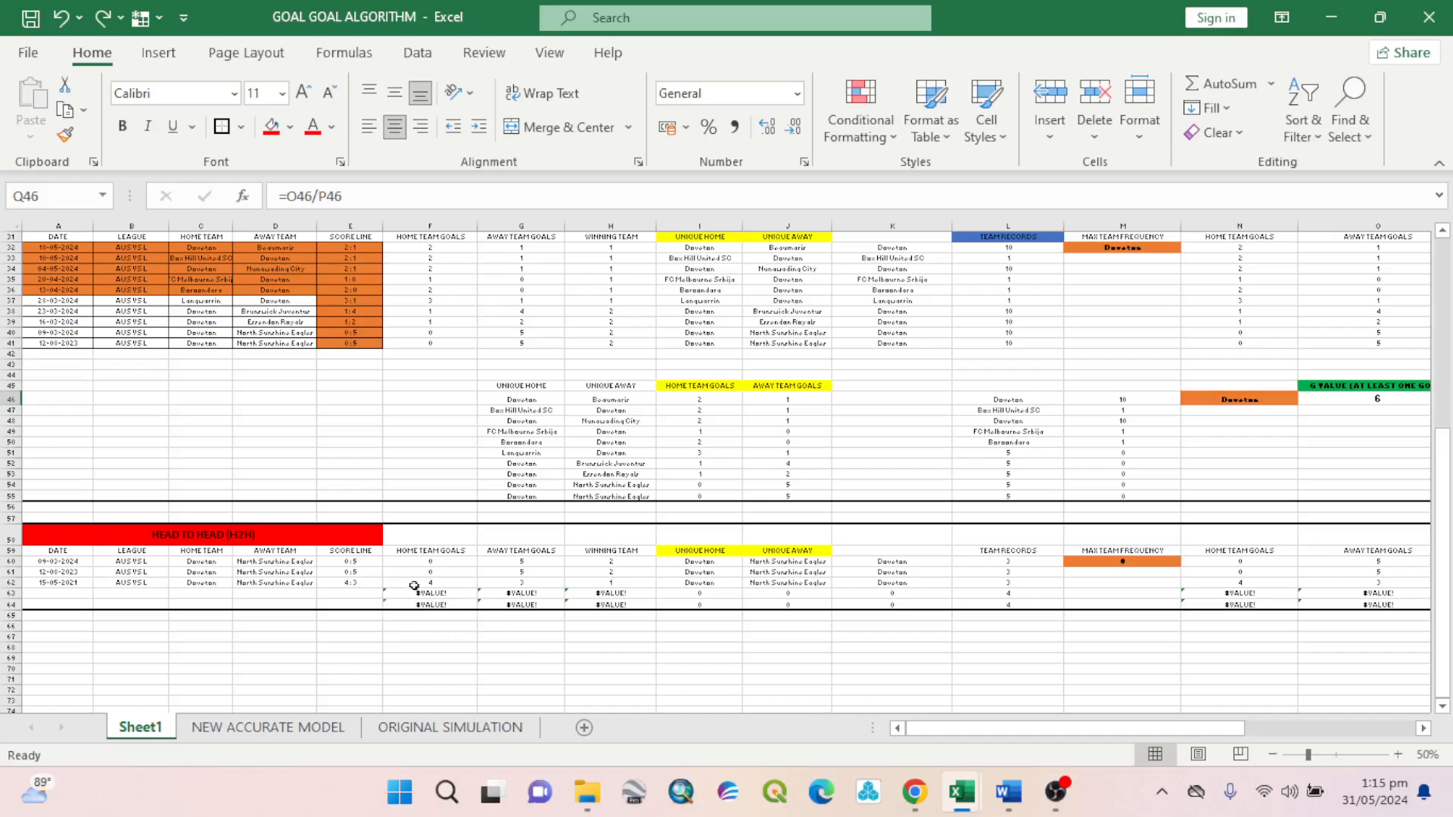
drag(1120, 728, 1217, 729)
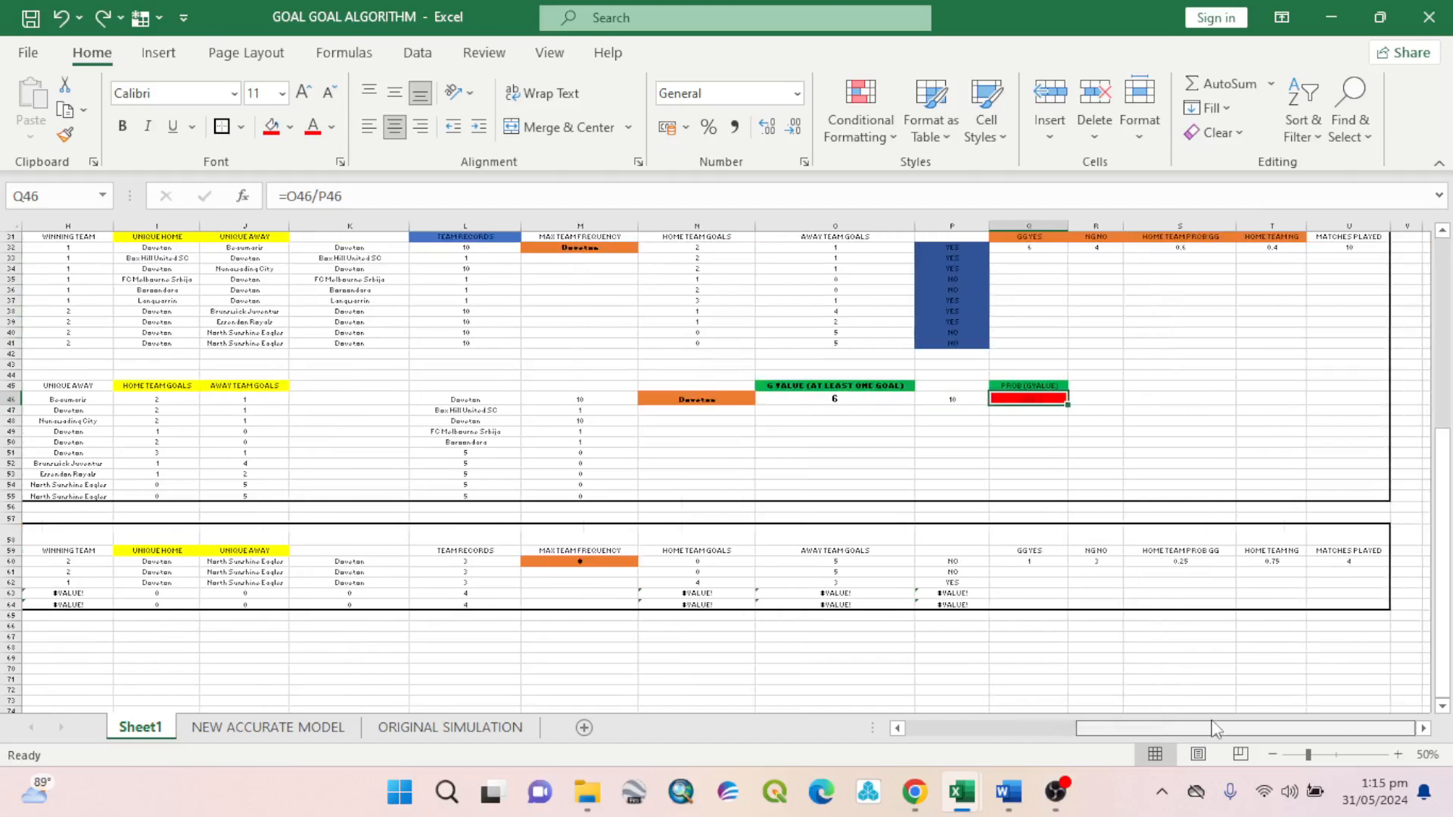
click(1025, 555)
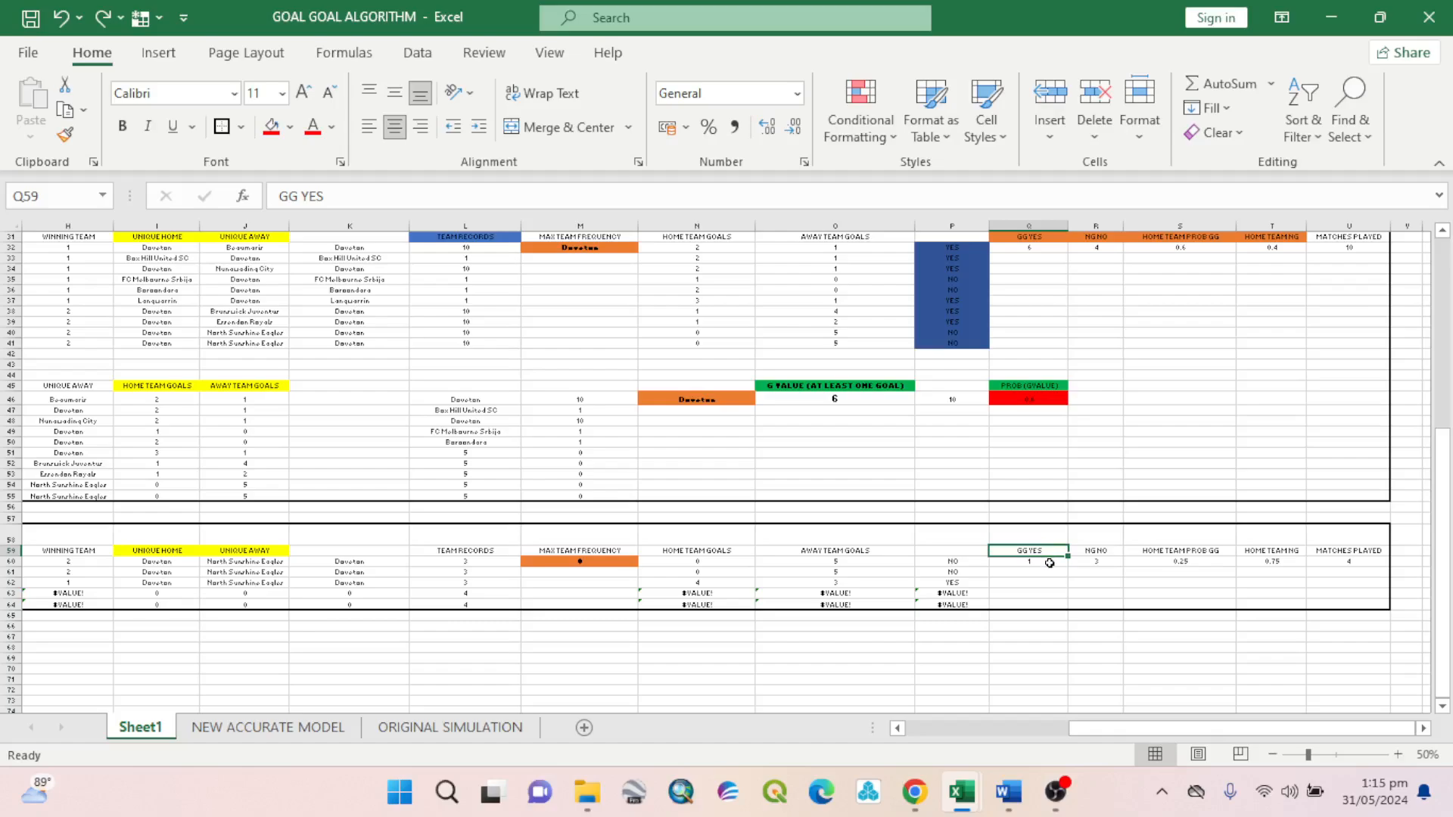
click(1052, 562)
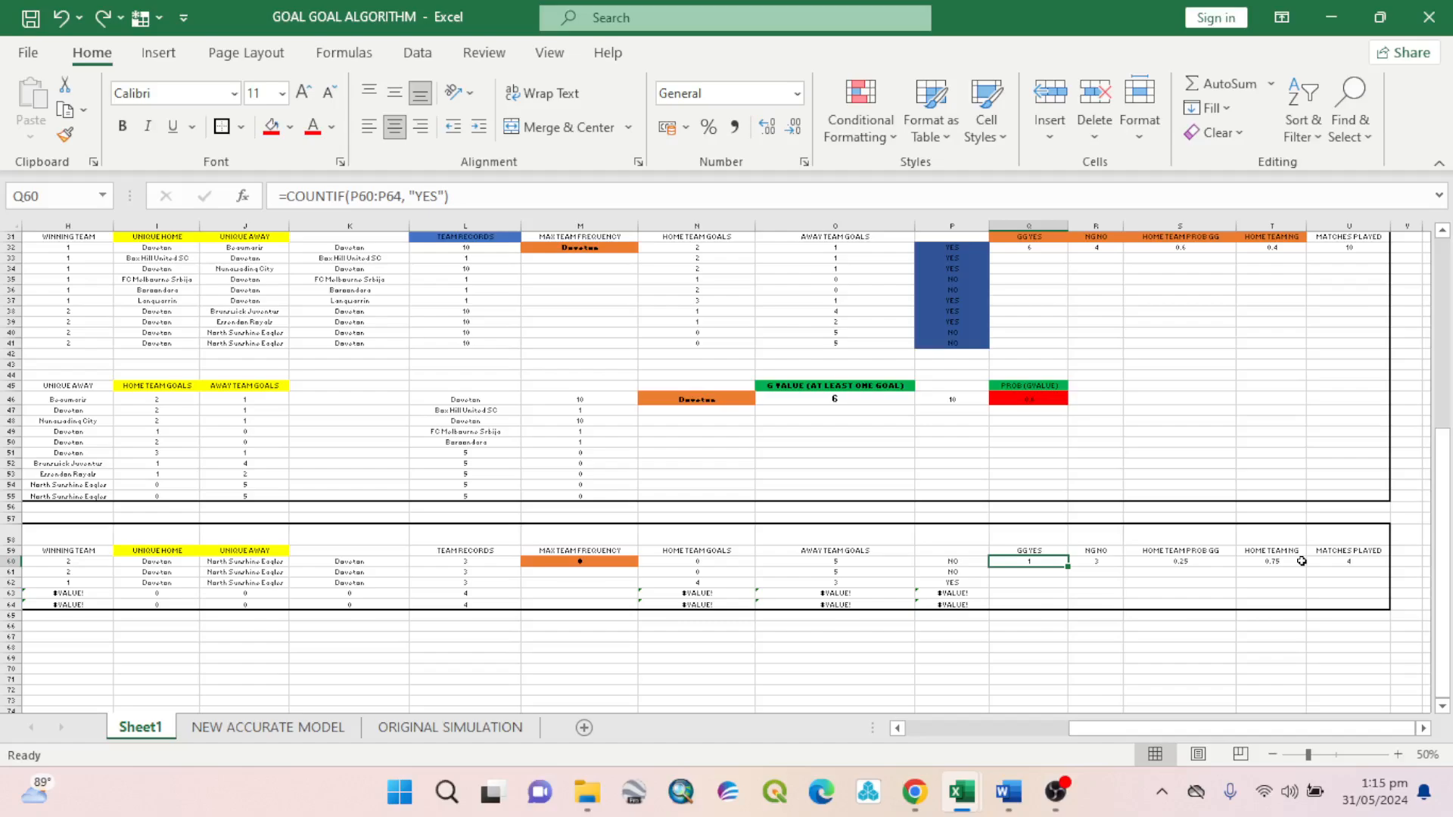
click(1120, 639)
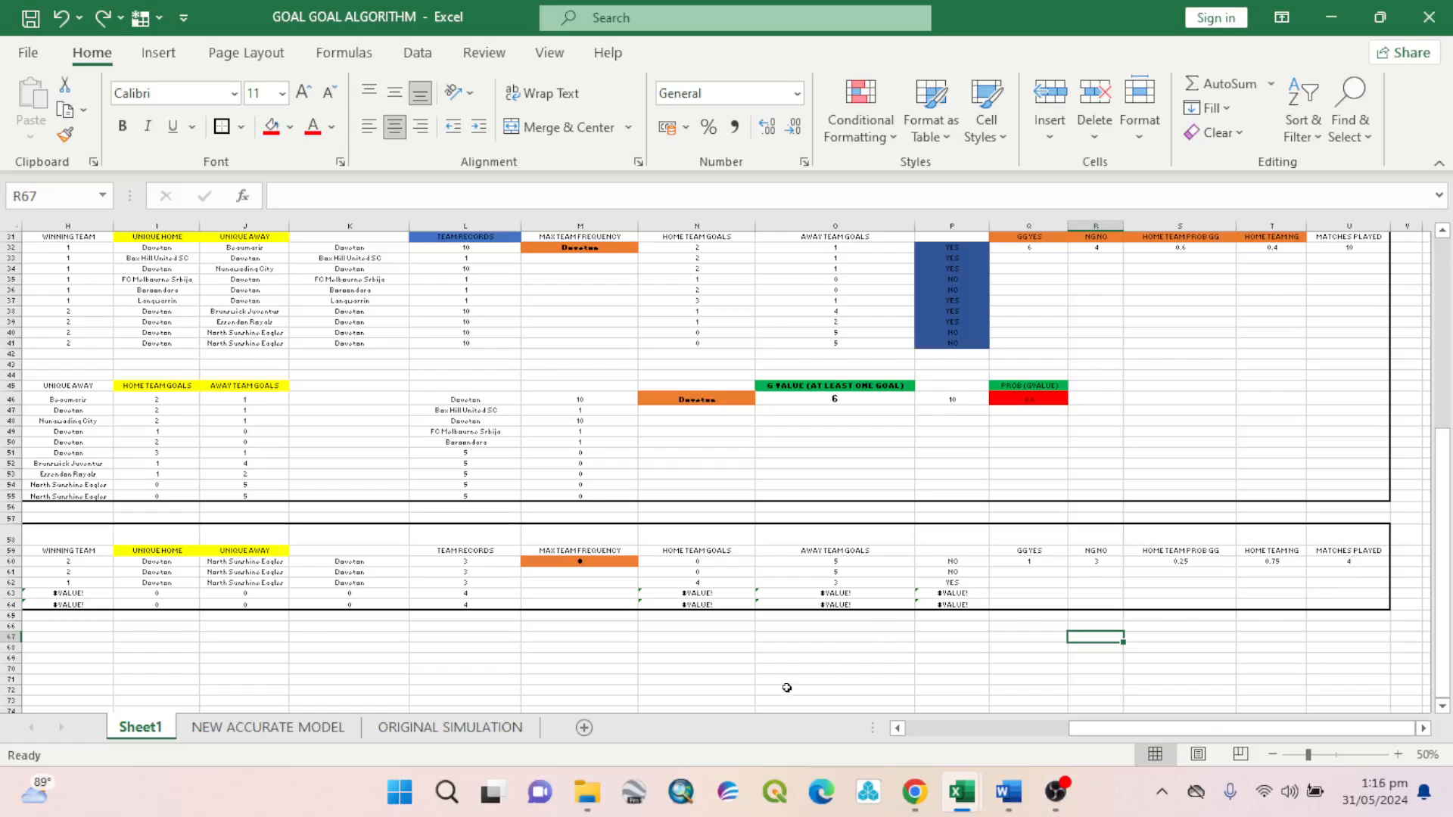
click(1370, 564)
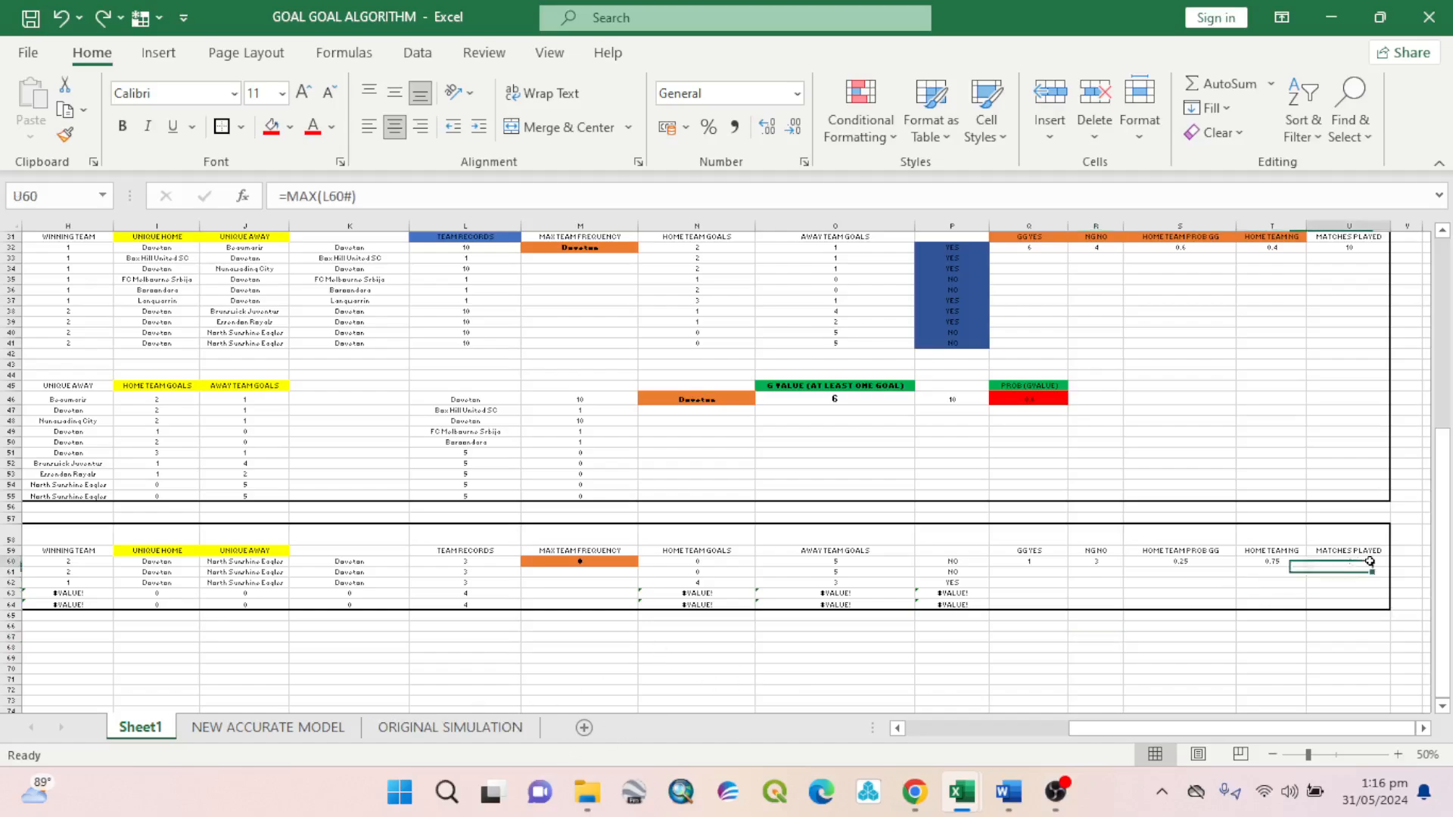
Trace Team B's number of matches played in C3 of NEW ACCURATE MODEL to its source cell U32 on Sheet1.
click(219, 728)
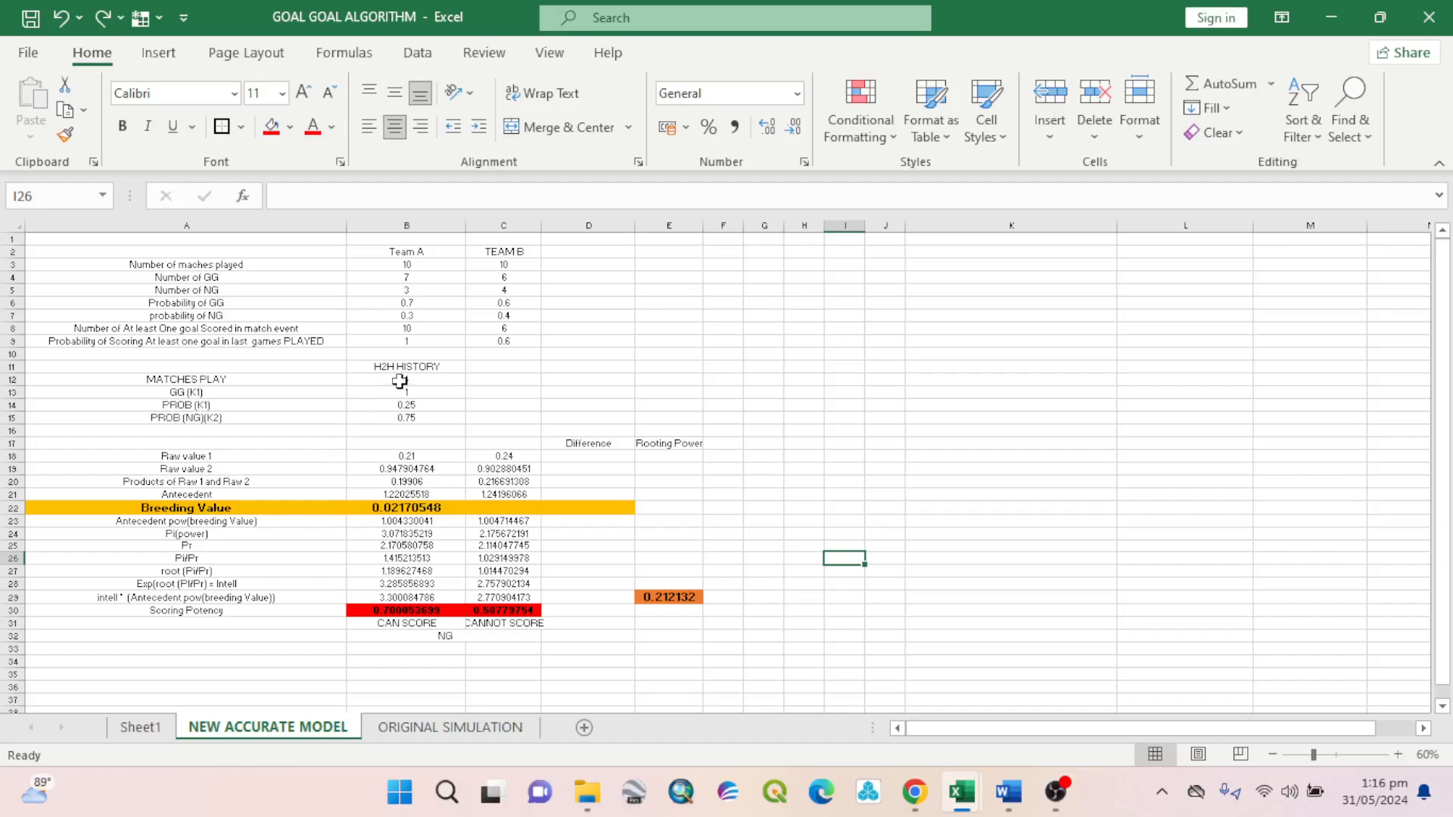
click(140, 727)
scroll(1354, 454, up, 4)
click(1357, 353)
click(257, 728)
click(518, 253)
click(519, 264)
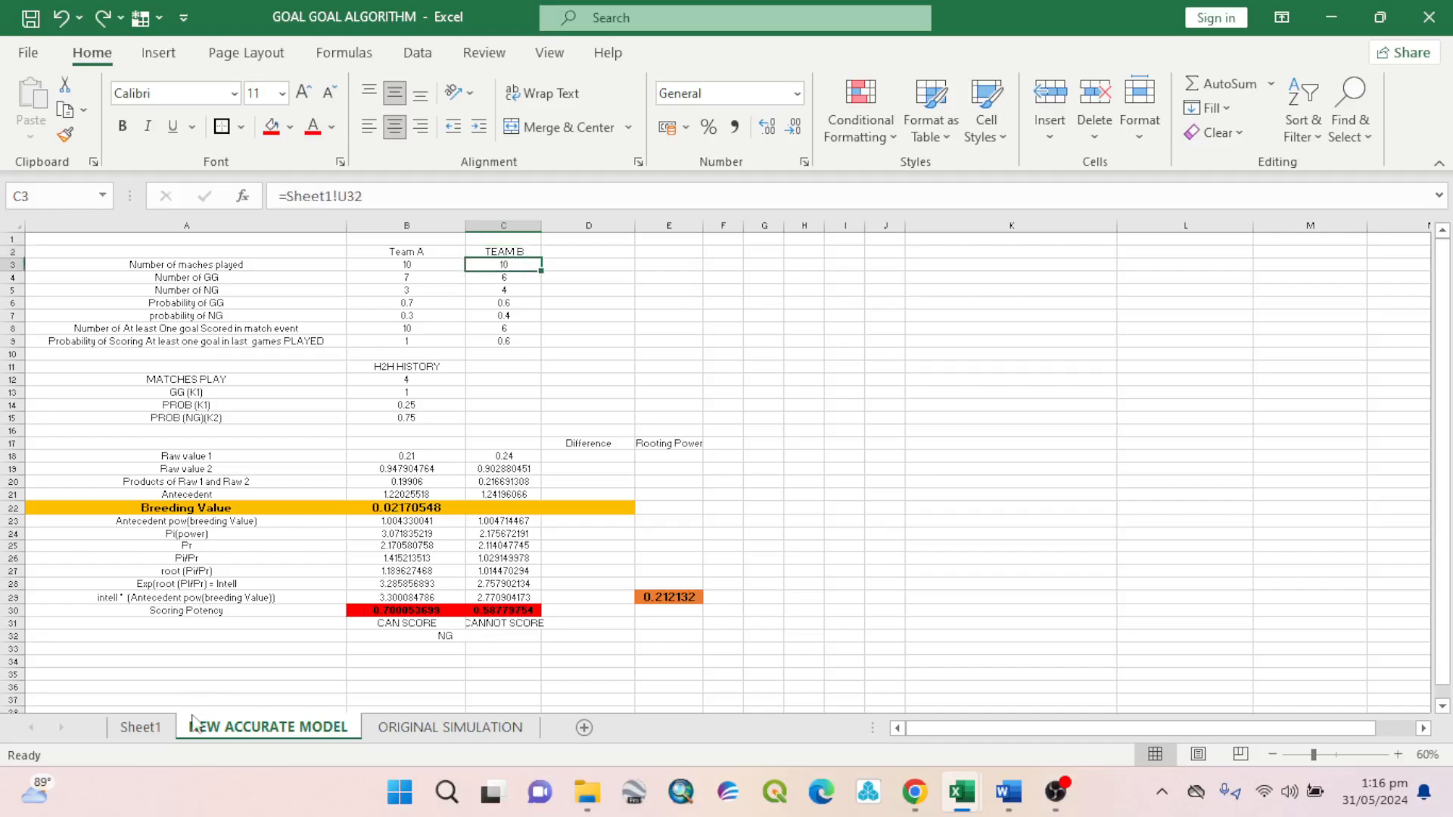
Trace Team A's number of matches played in B3 of NEW ACCURATE MODEL to its source cell U3 on Sheet1.
click(162, 732)
scroll(1349, 265, up, 5)
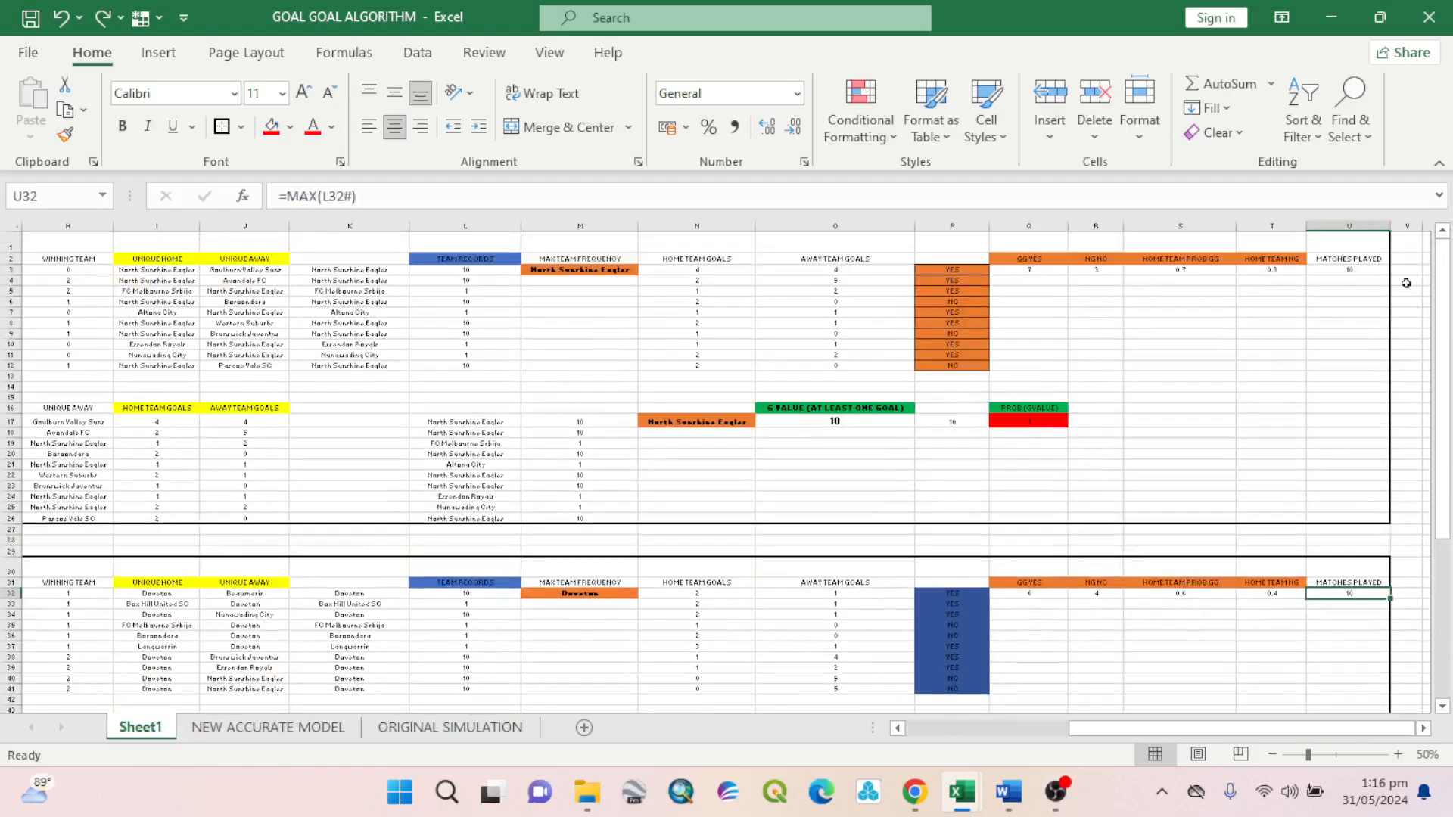
drag(1348, 261, 1341, 270)
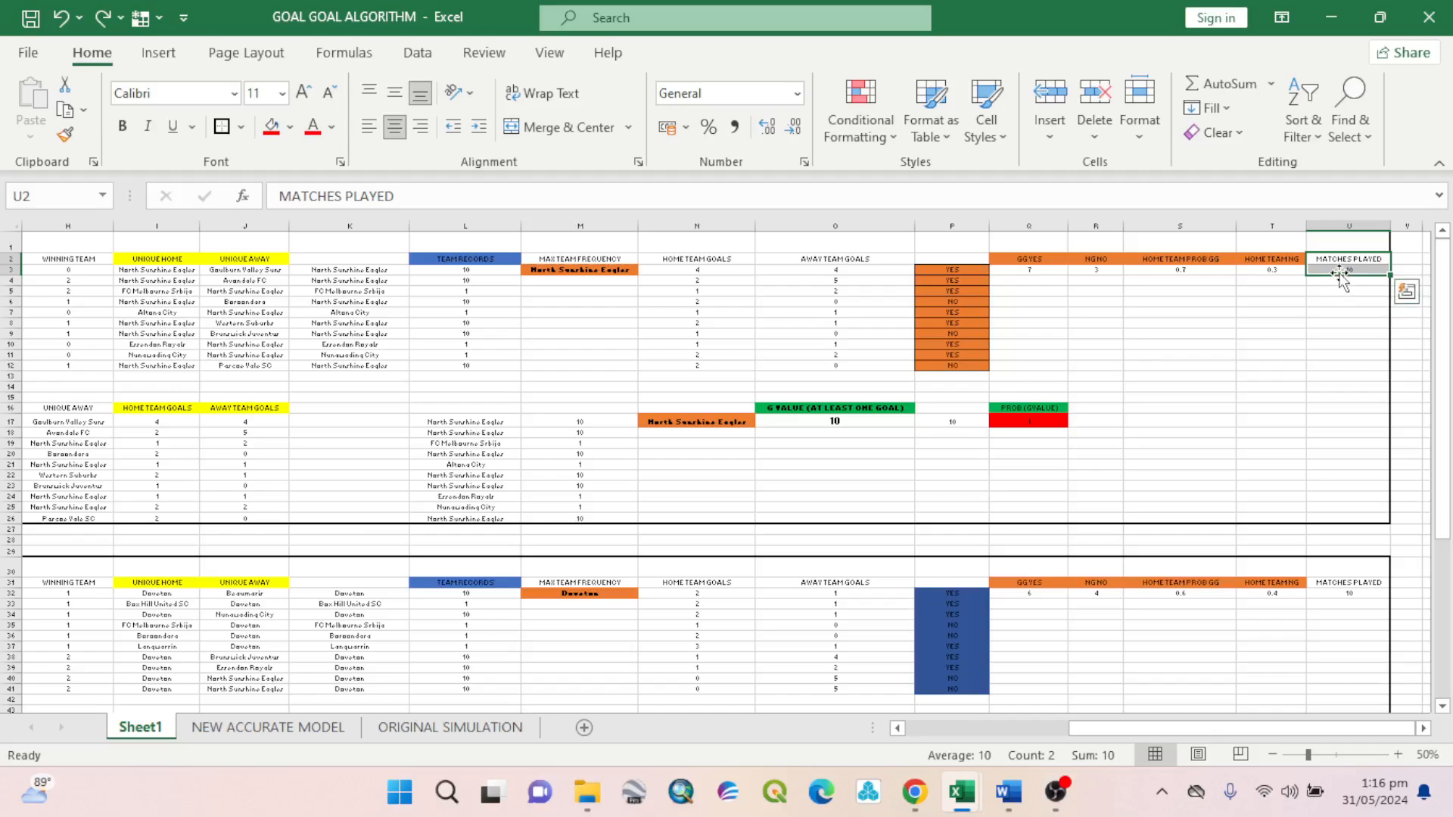
click(1336, 267)
click(268, 727)
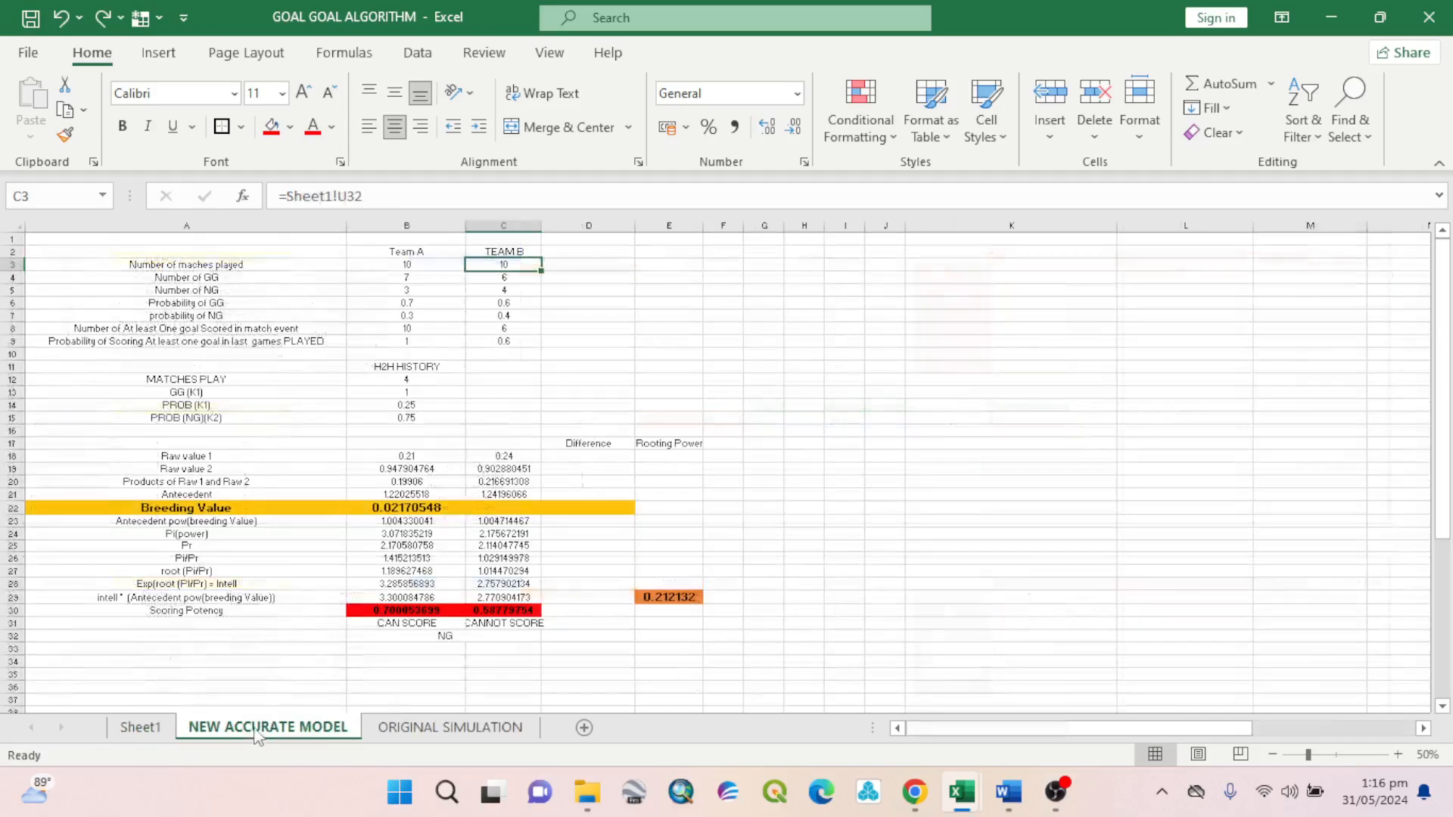
click(406, 265)
Compare Team A's Number of GG in B4 of NEW ACCURATE MODEL with the GG YES formula in Q3 on Sheet1.
click(435, 279)
click(142, 729)
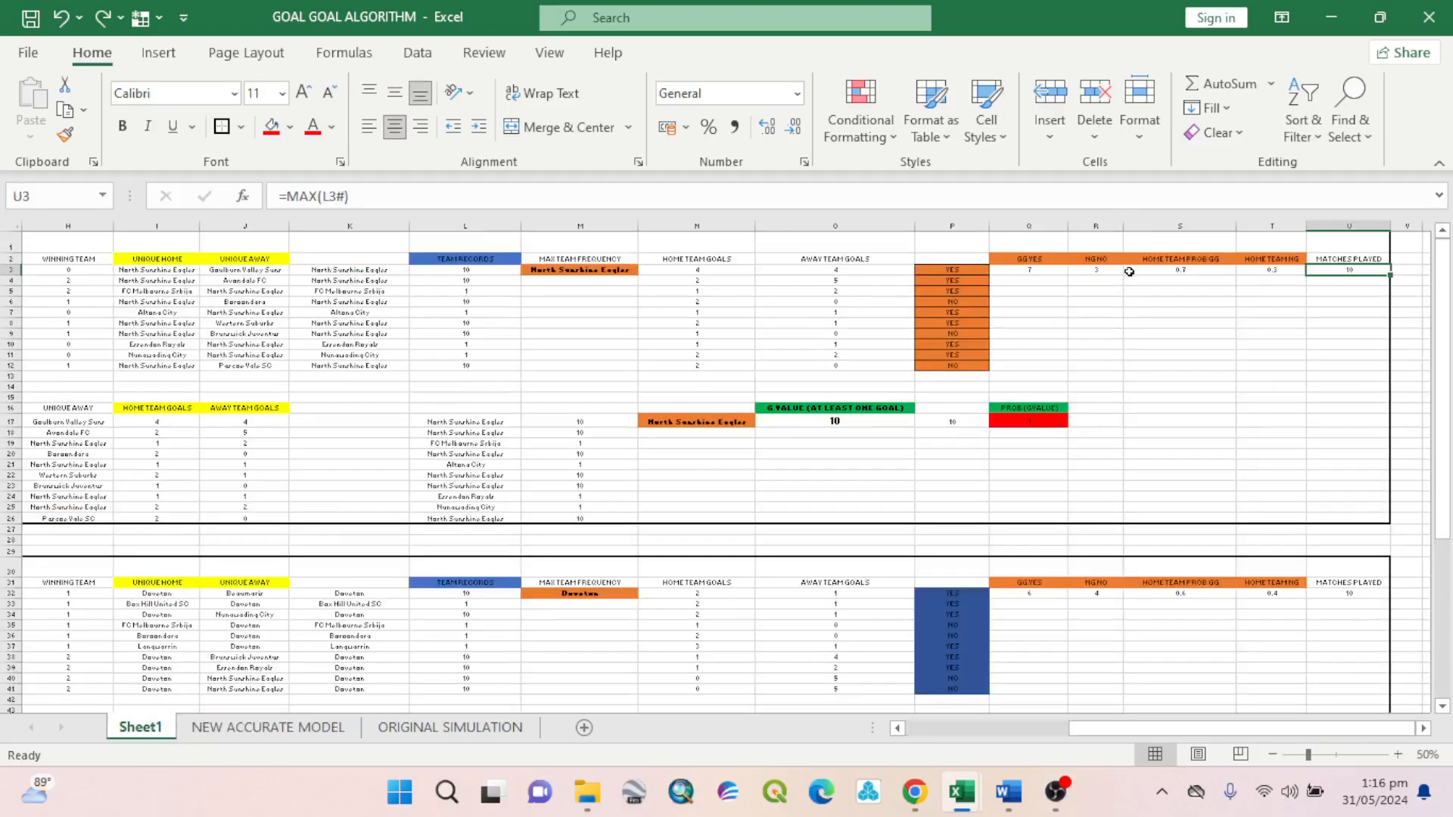
click(1037, 271)
click(268, 727)
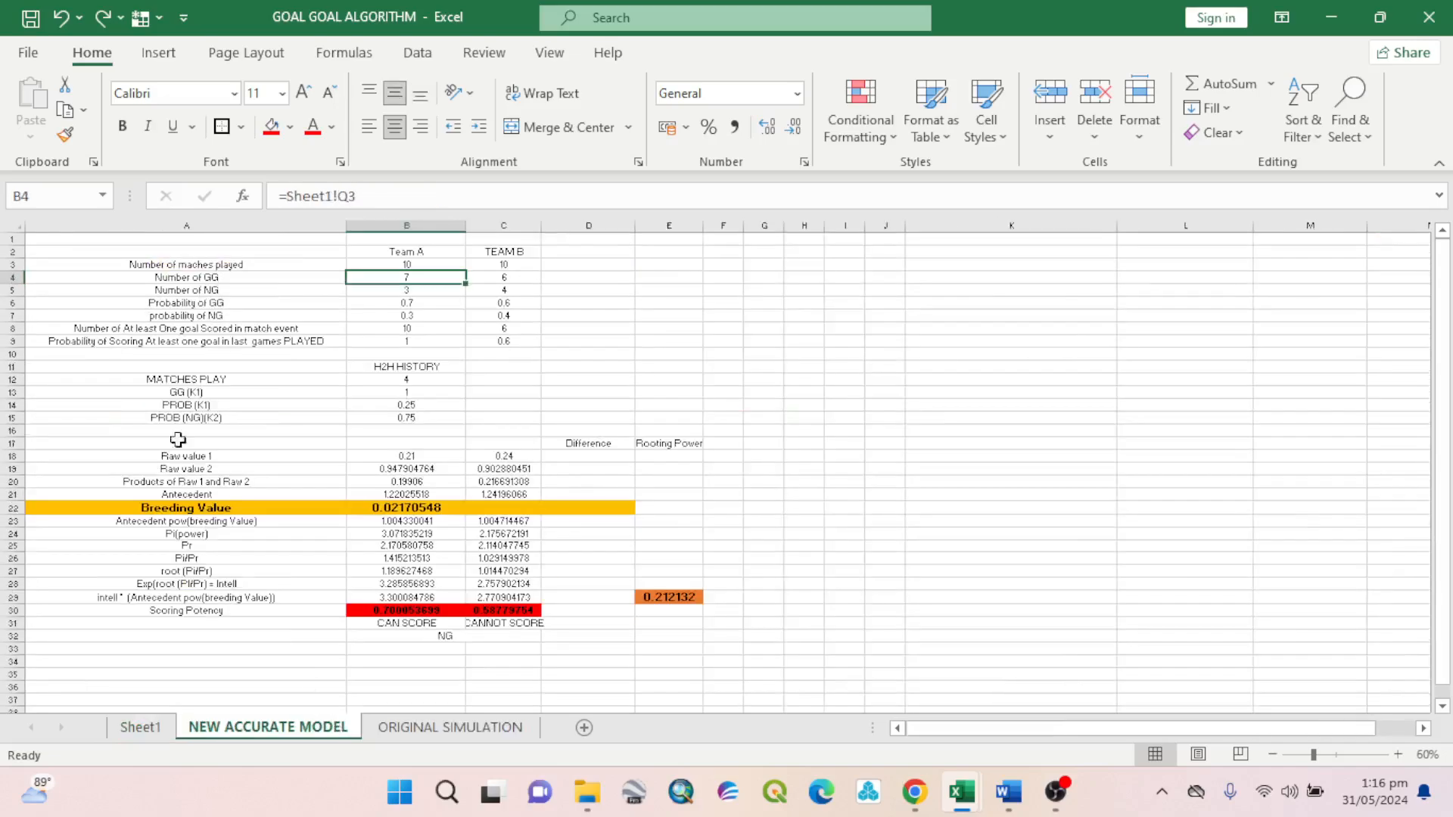
click(159, 729)
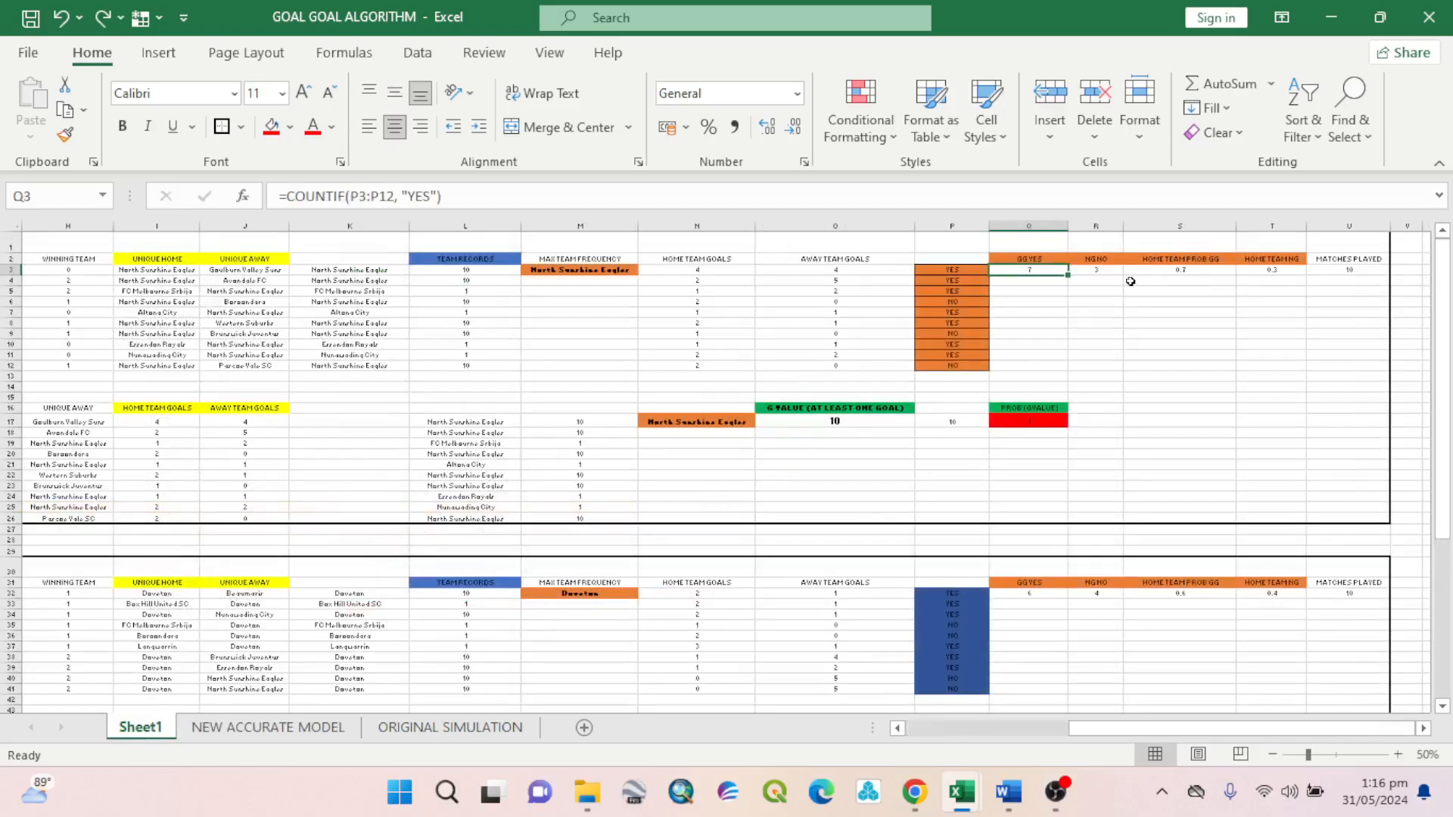
click(298, 731)
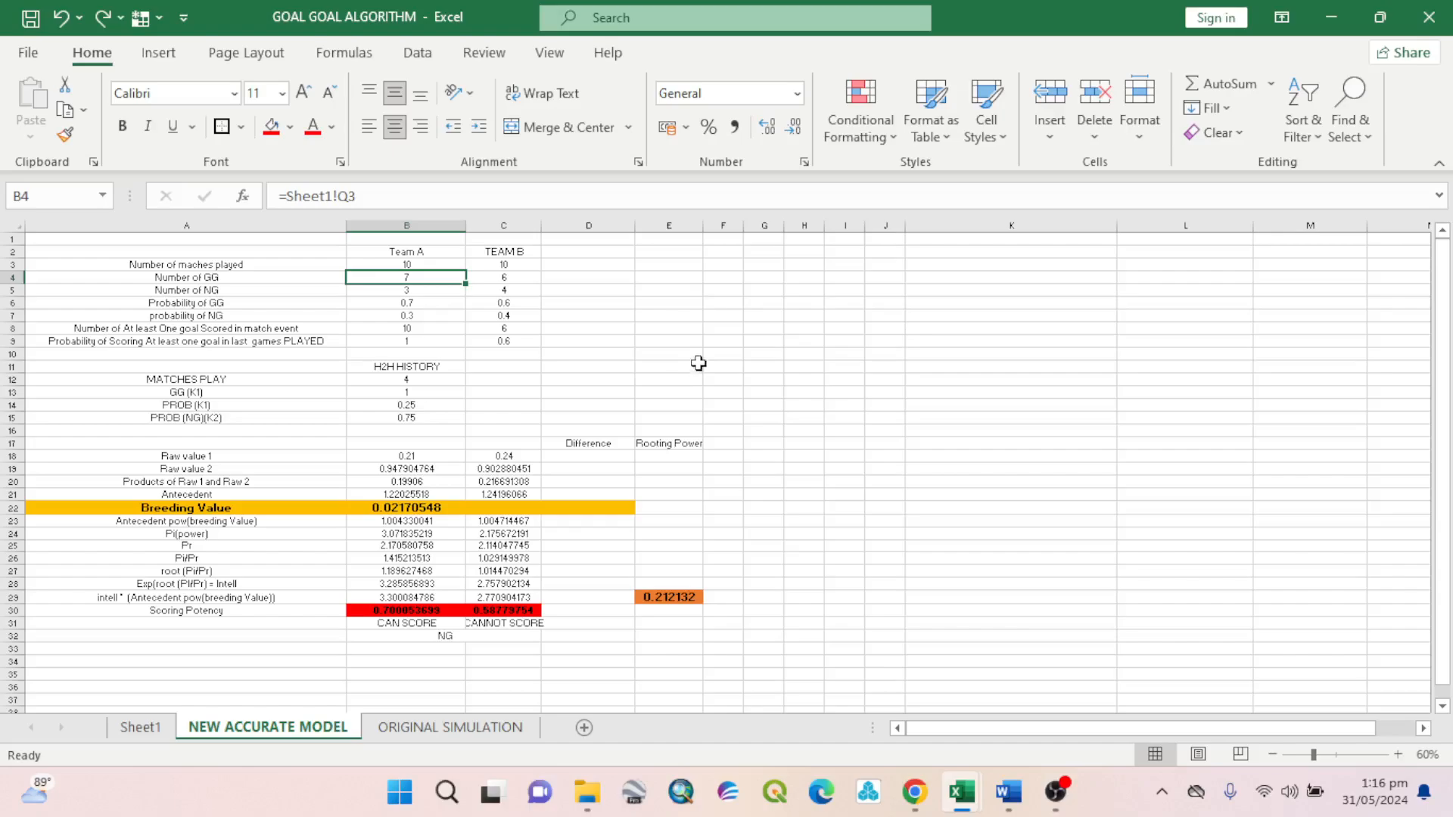
Go through Team A's remaining input formulas from Number of NG in B5 down to the H2H HISTORY heading in B11.
key(Down)
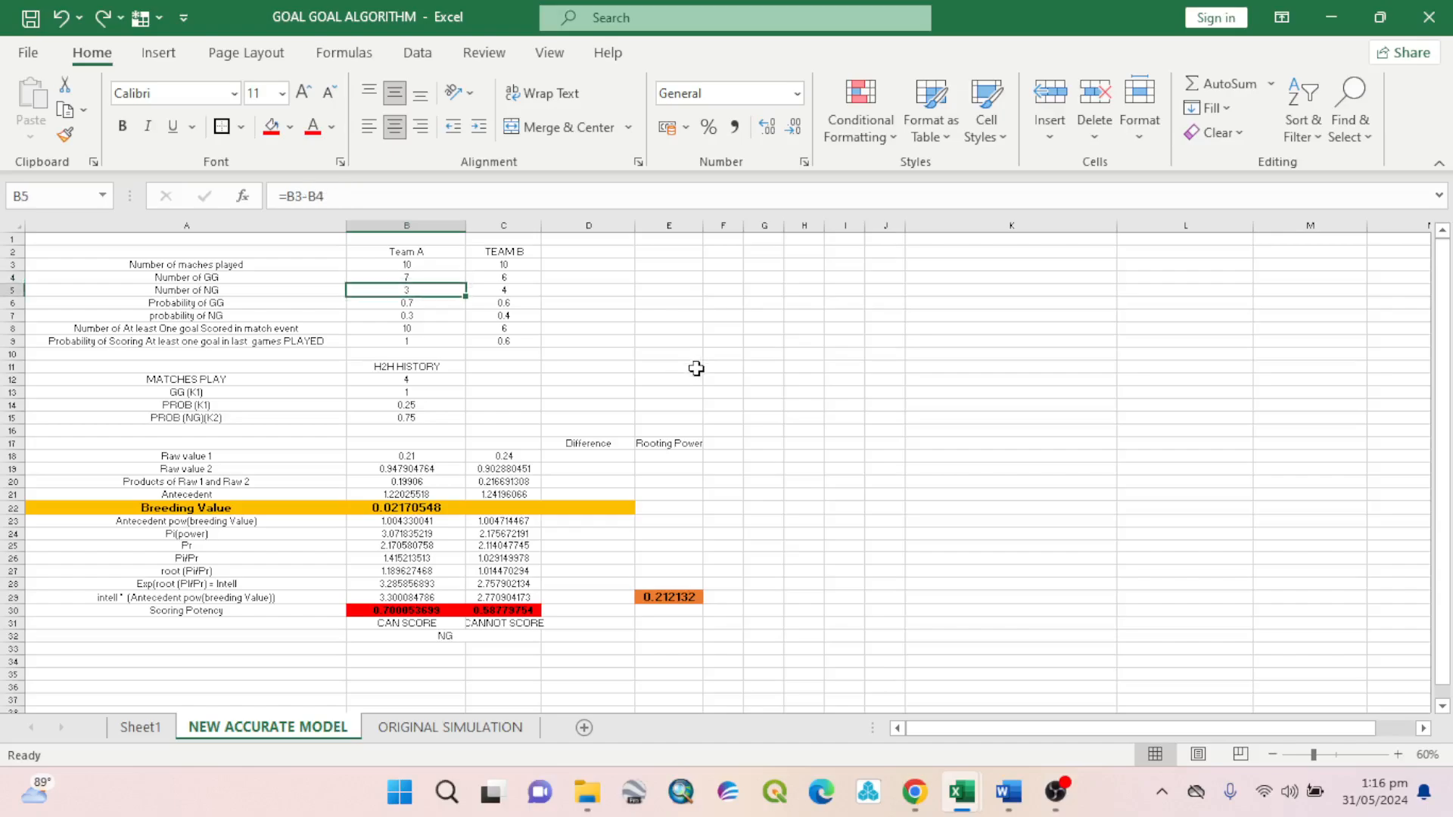
key(Down)
key(Down)
key(Down)
key(Down)
key(Down)
key(Down)
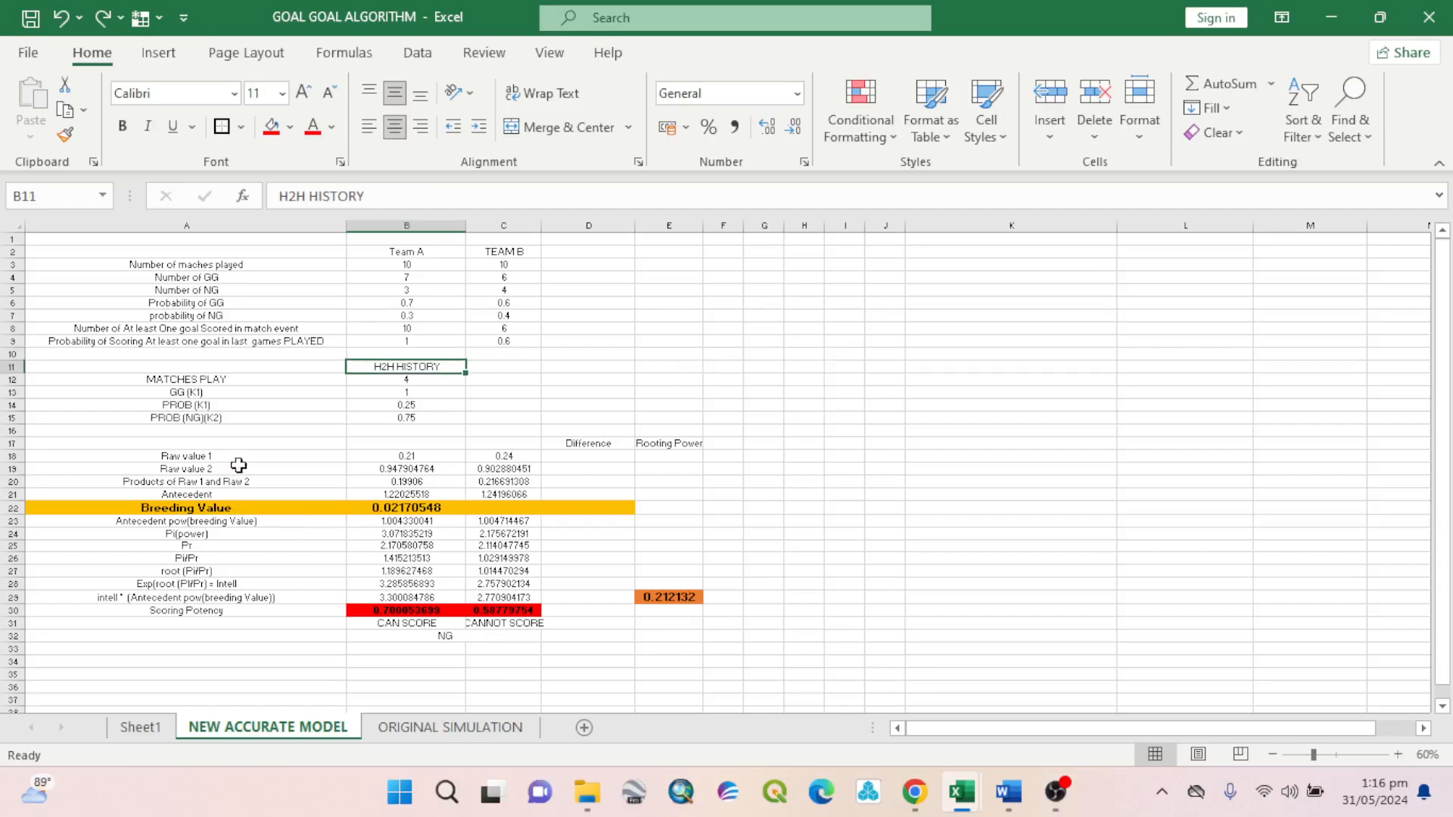
Switch to the Word document and review its equations for information breeding, rate of intelligence and scoring potency.
click(1009, 792)
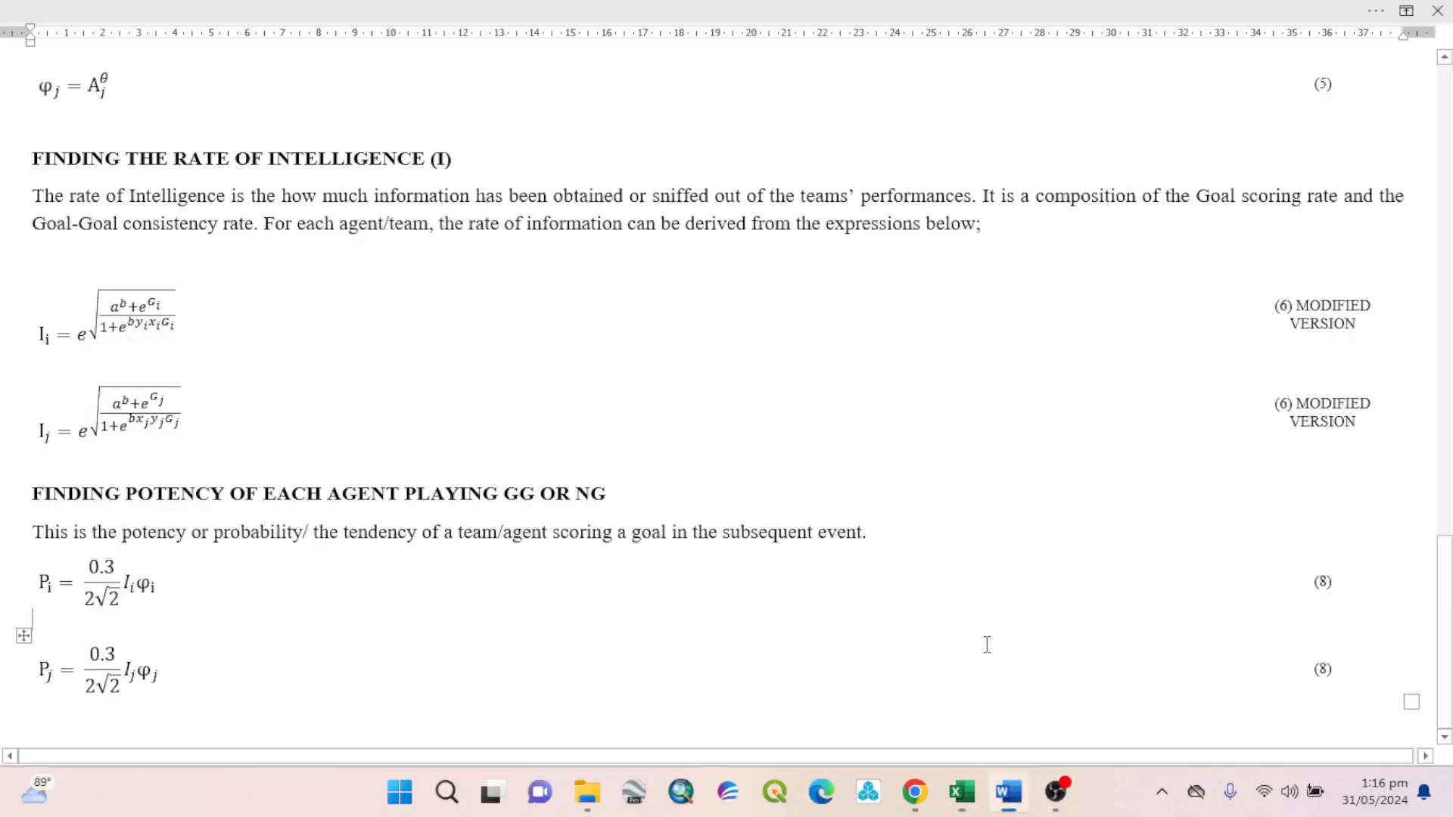
scroll(298, 449, up, 3)
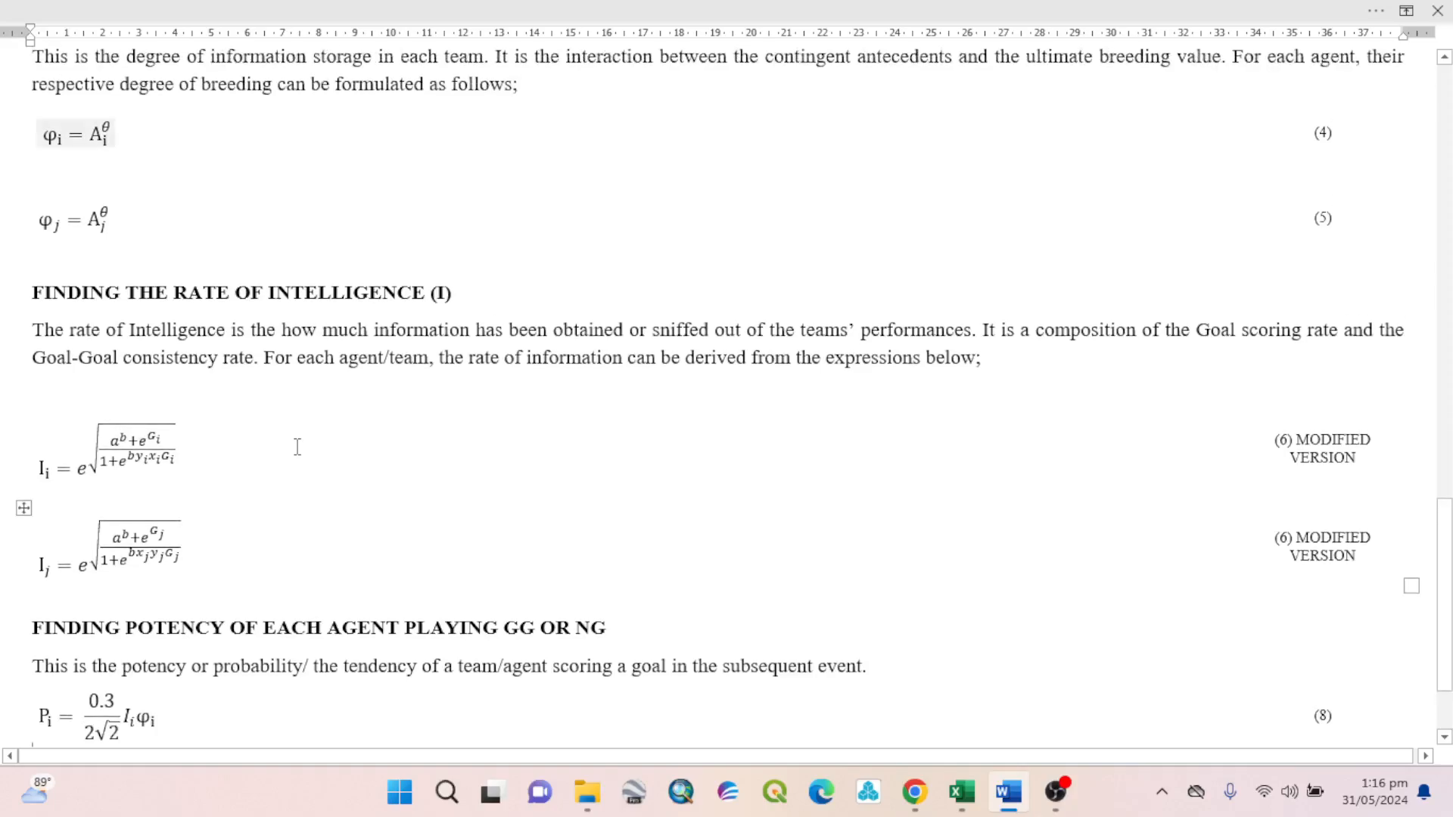
scroll(278, 461, up, 3)
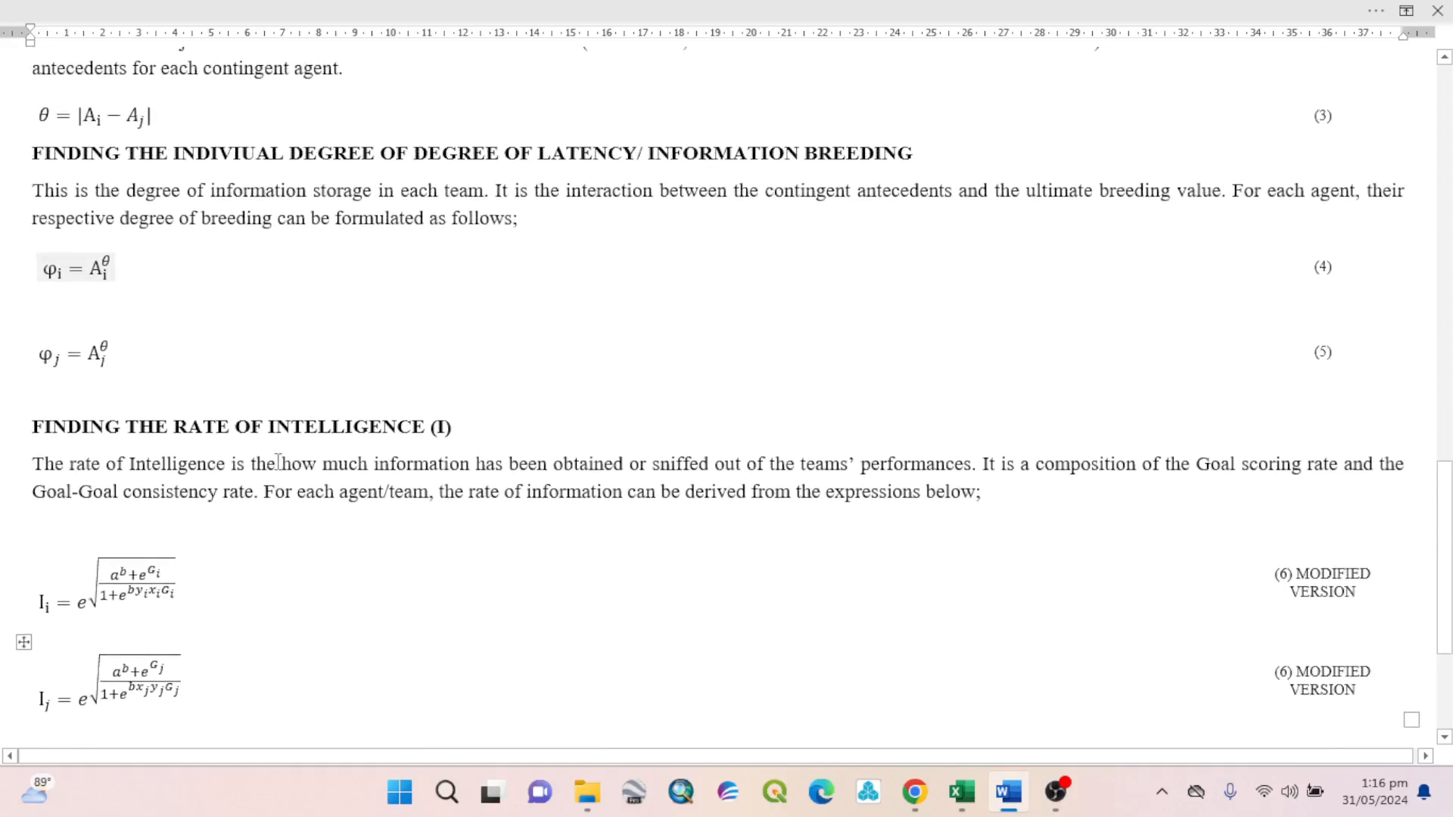
scroll(259, 501, down, 6)
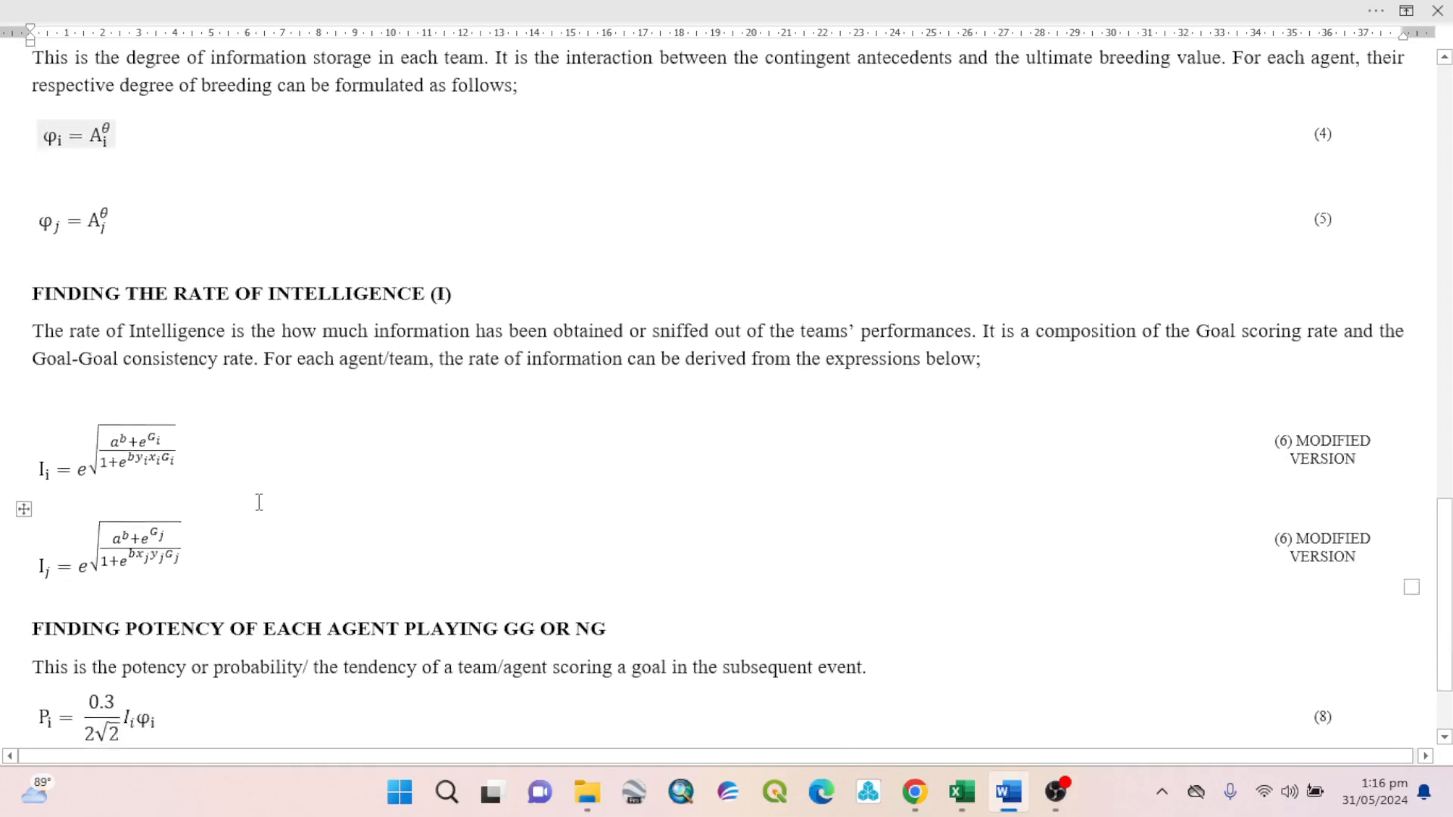
Switch back to the Excel workbook and inspect the Scoring Potency row and the Rooting Power formula in E29 without changing it.
click(961, 792)
click(984, 715)
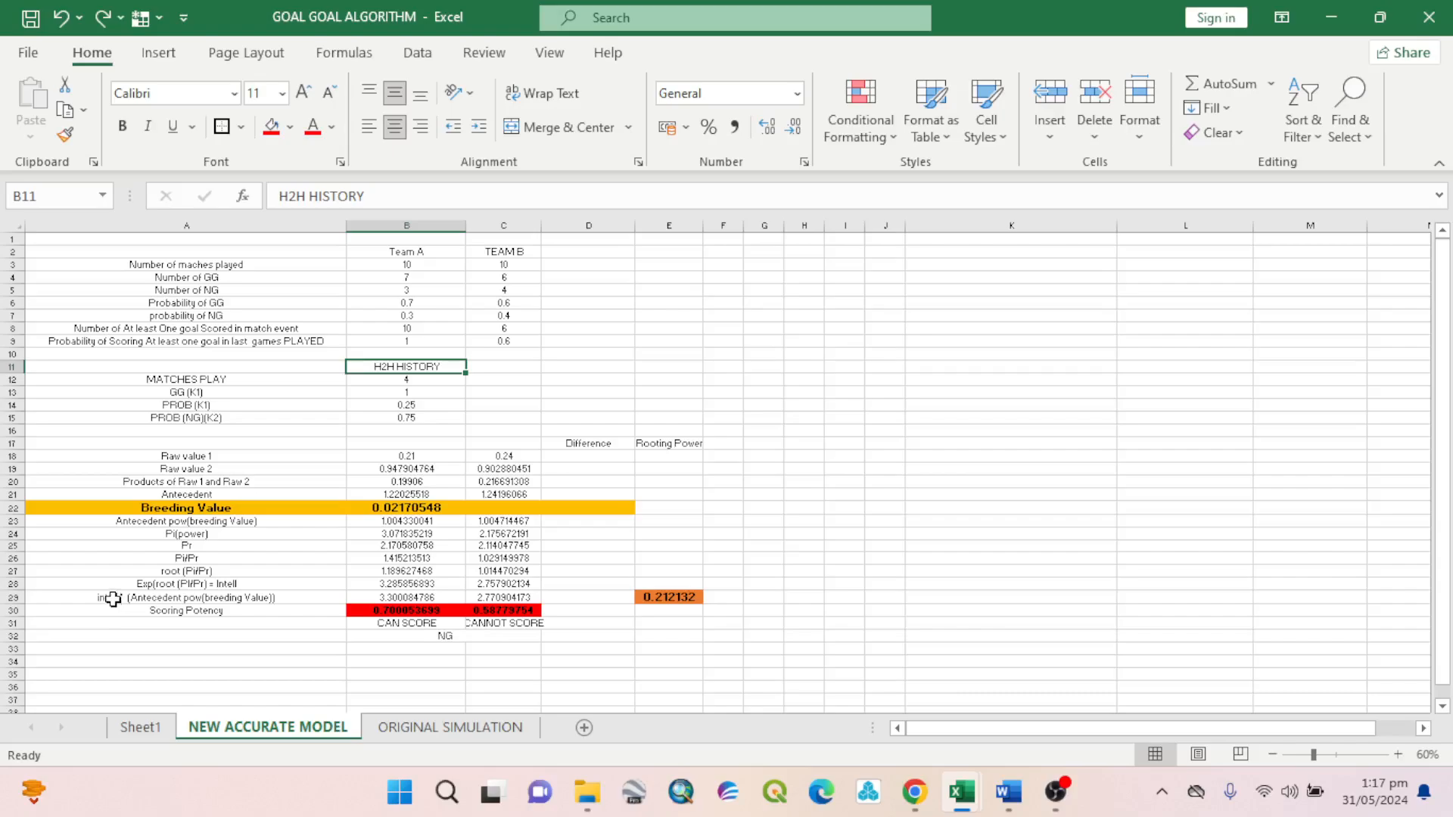
click(254, 610)
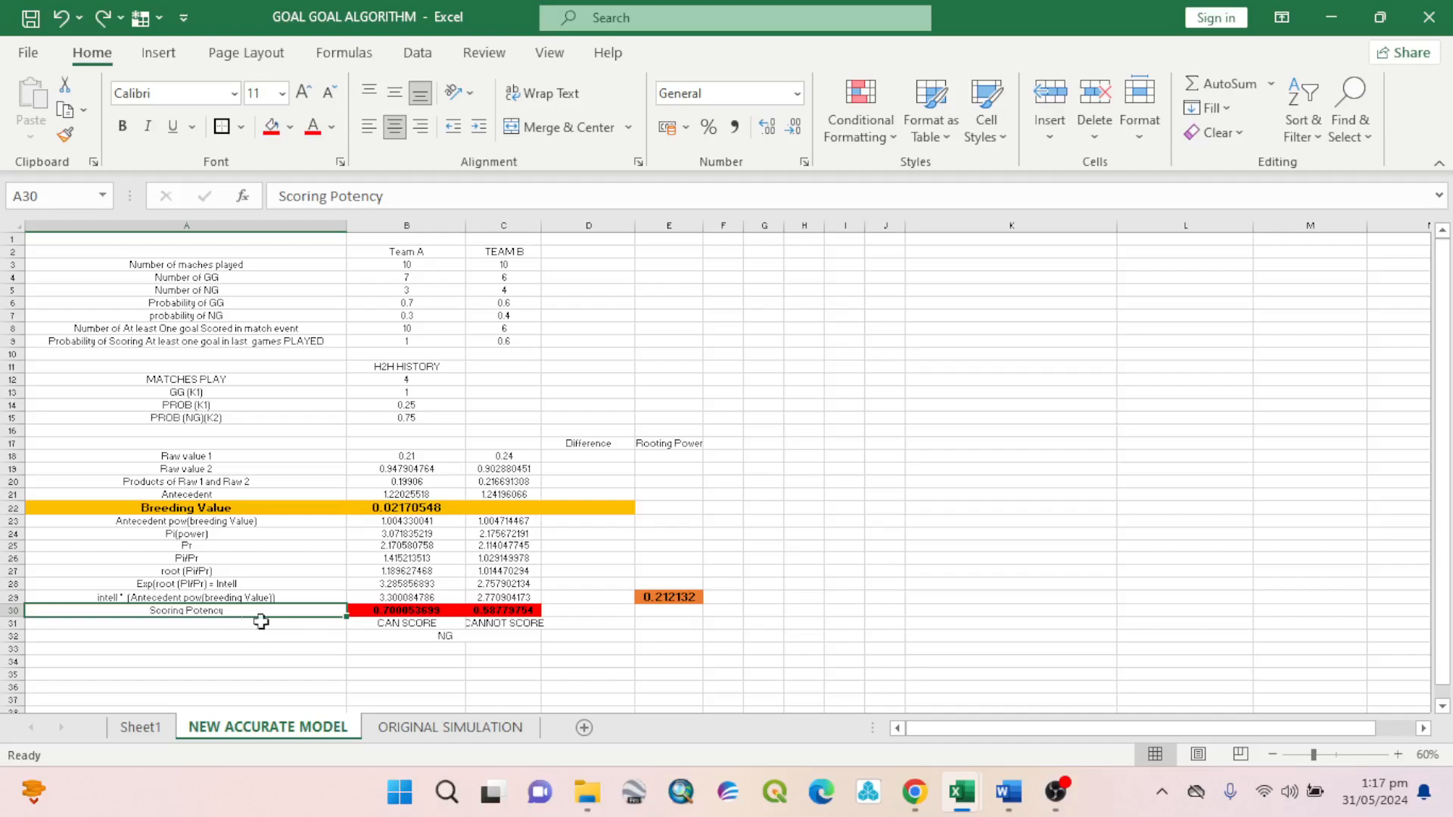
click(315, 648)
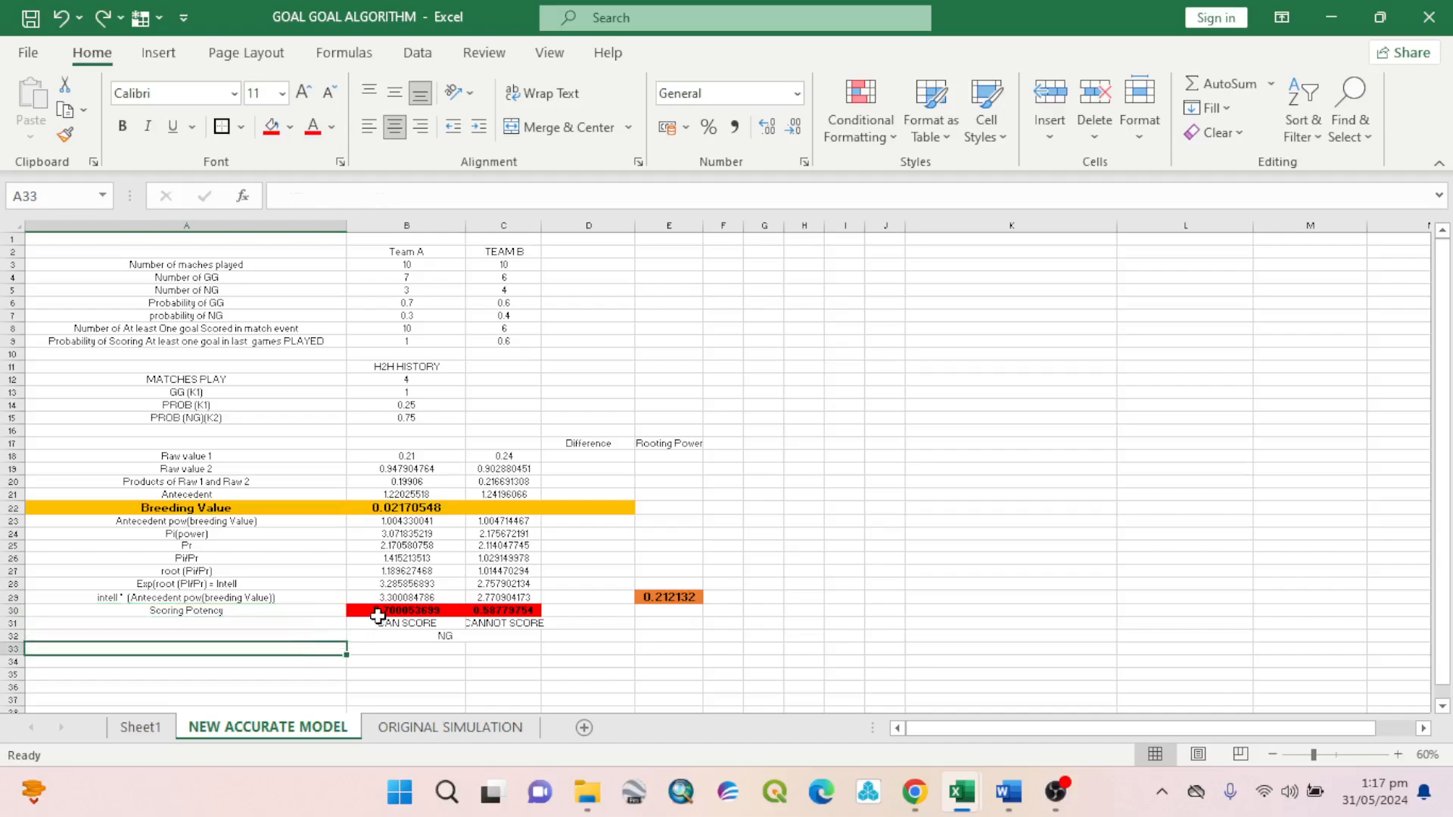
double_click(667, 597)
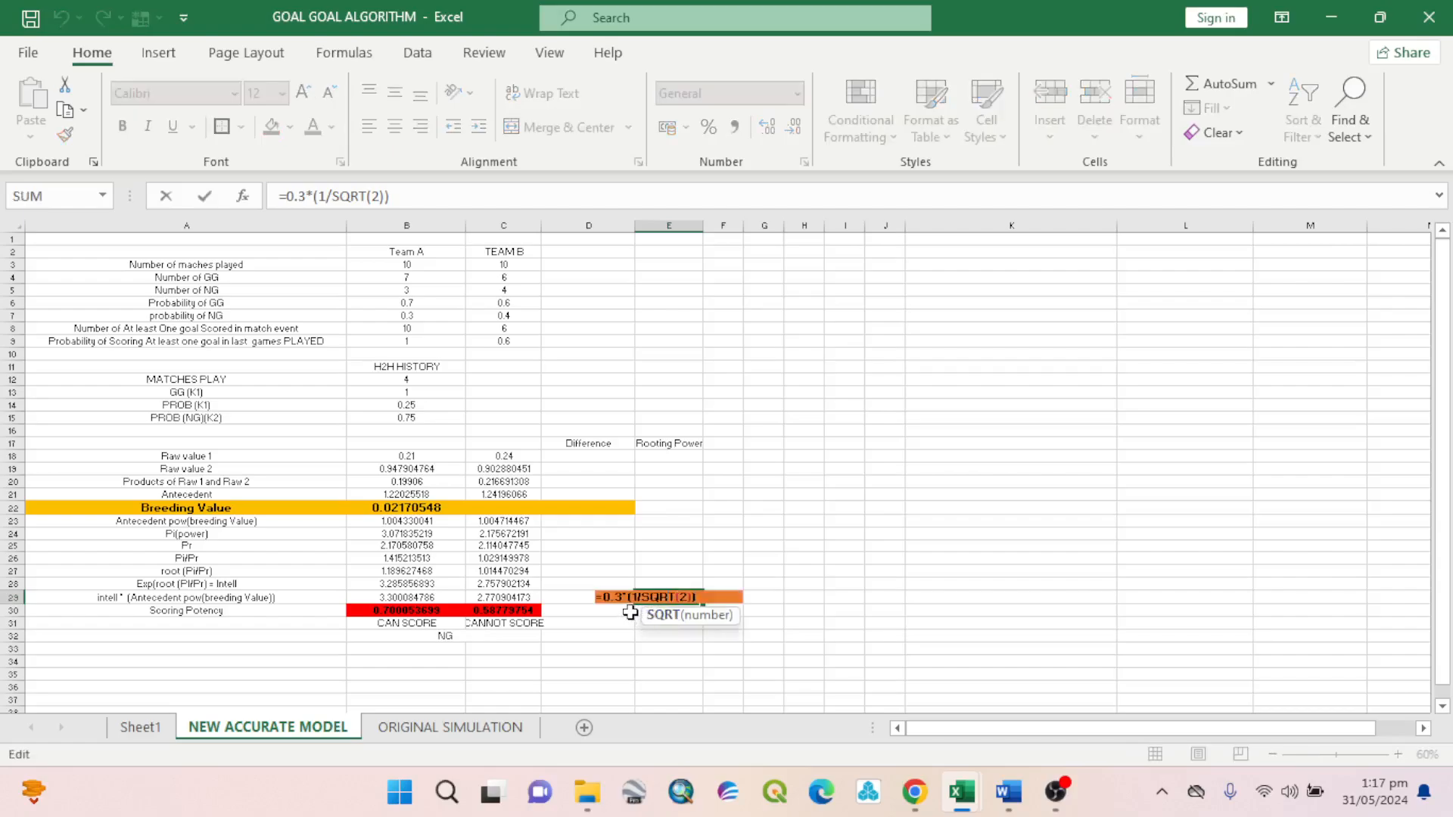
key(Return)
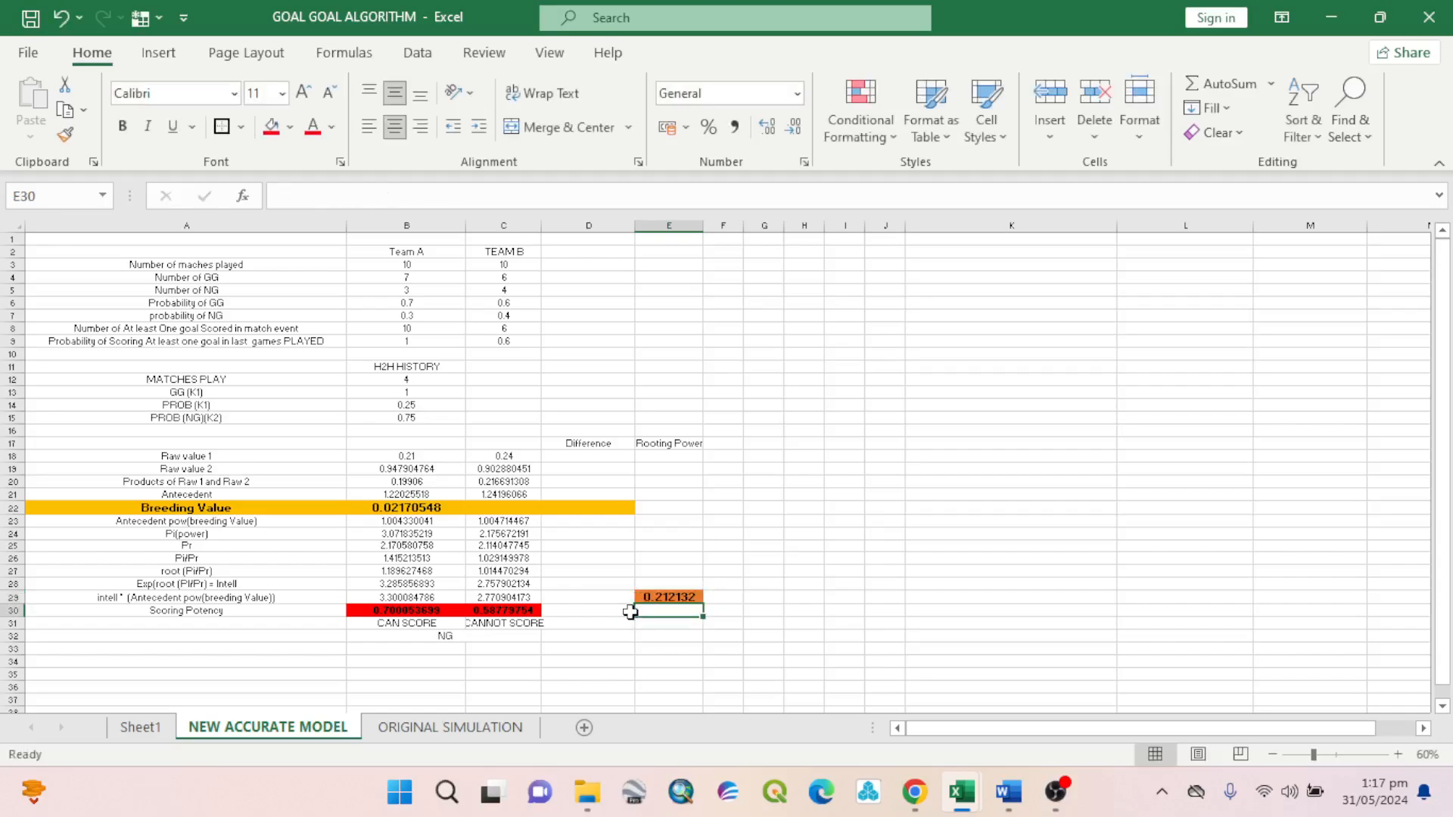
click(523, 678)
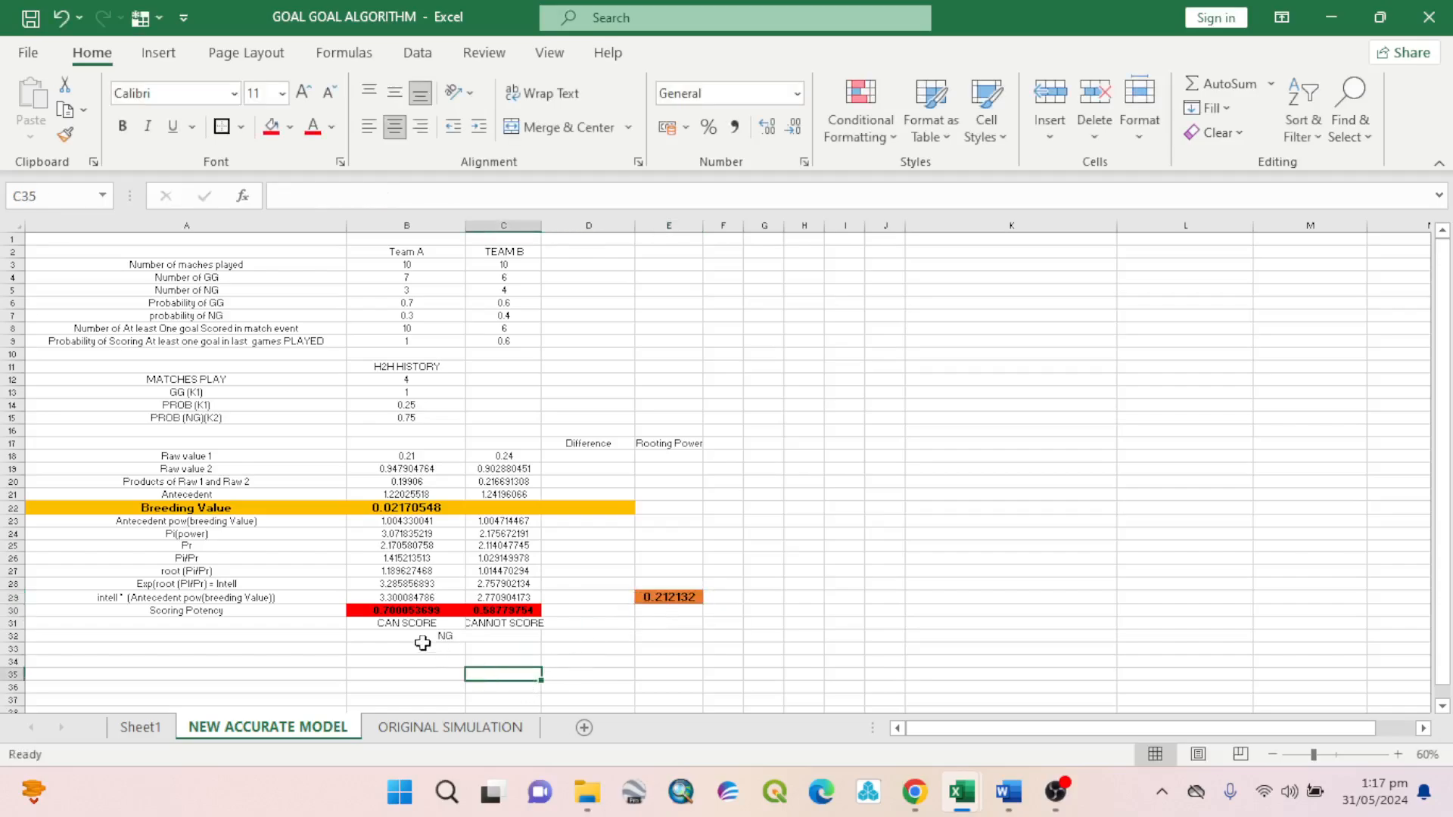
Examine the Scoring Potency formulas in B30 and C30 and the CAN SCORE/CANNOT SCORE formulas in B31 and C31.
click(393, 611)
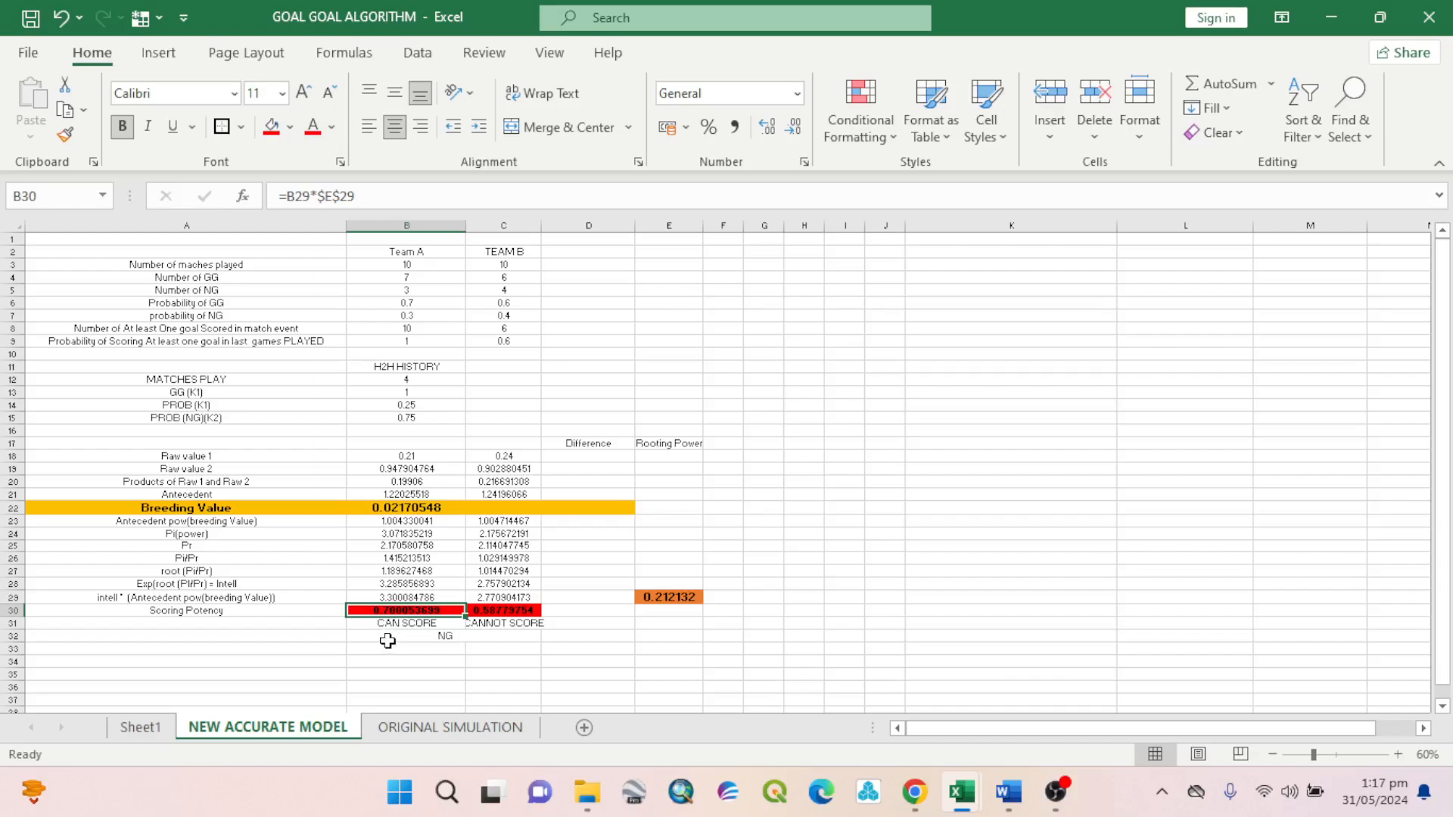
click(388, 641)
click(416, 620)
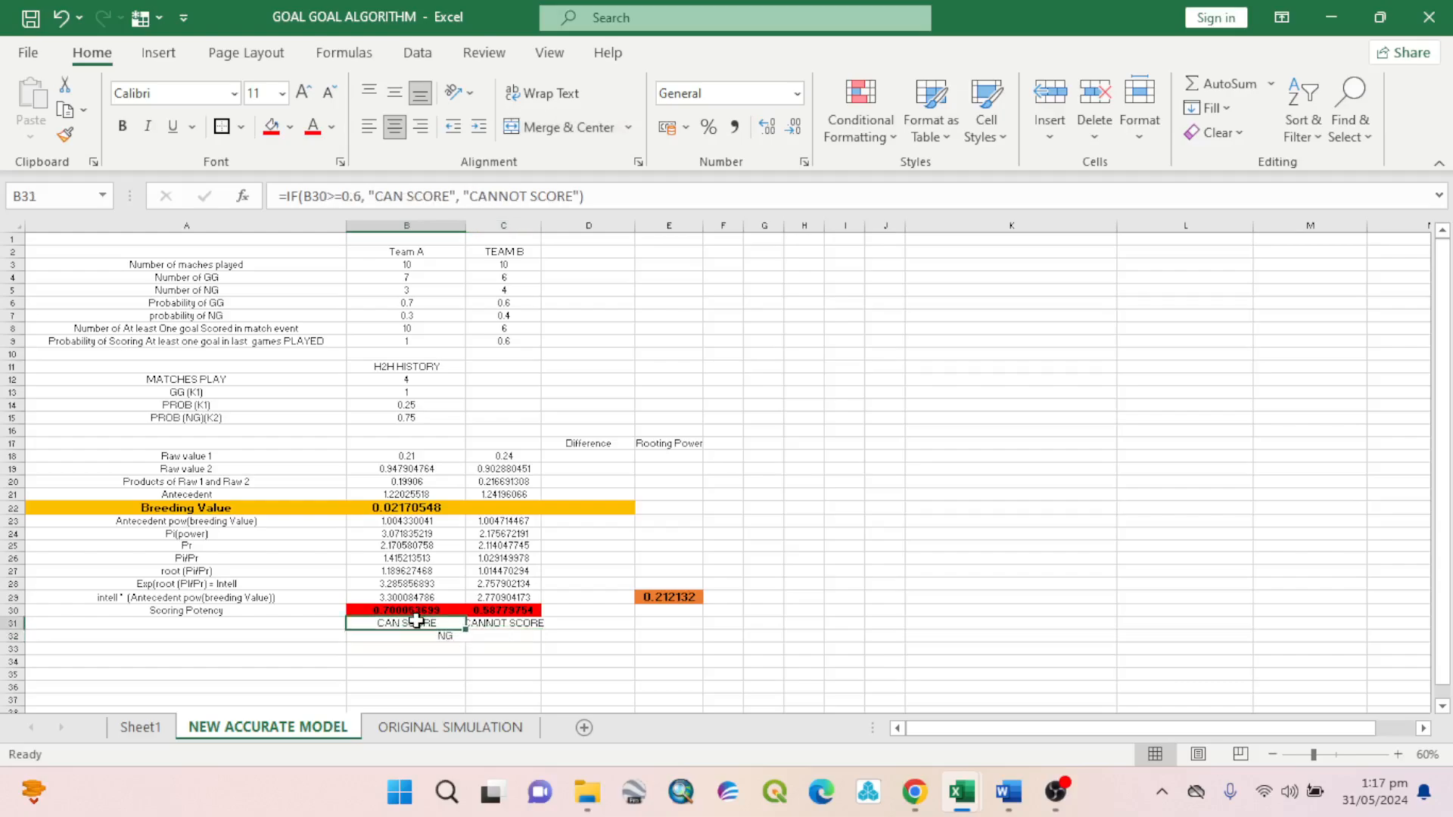
click(492, 612)
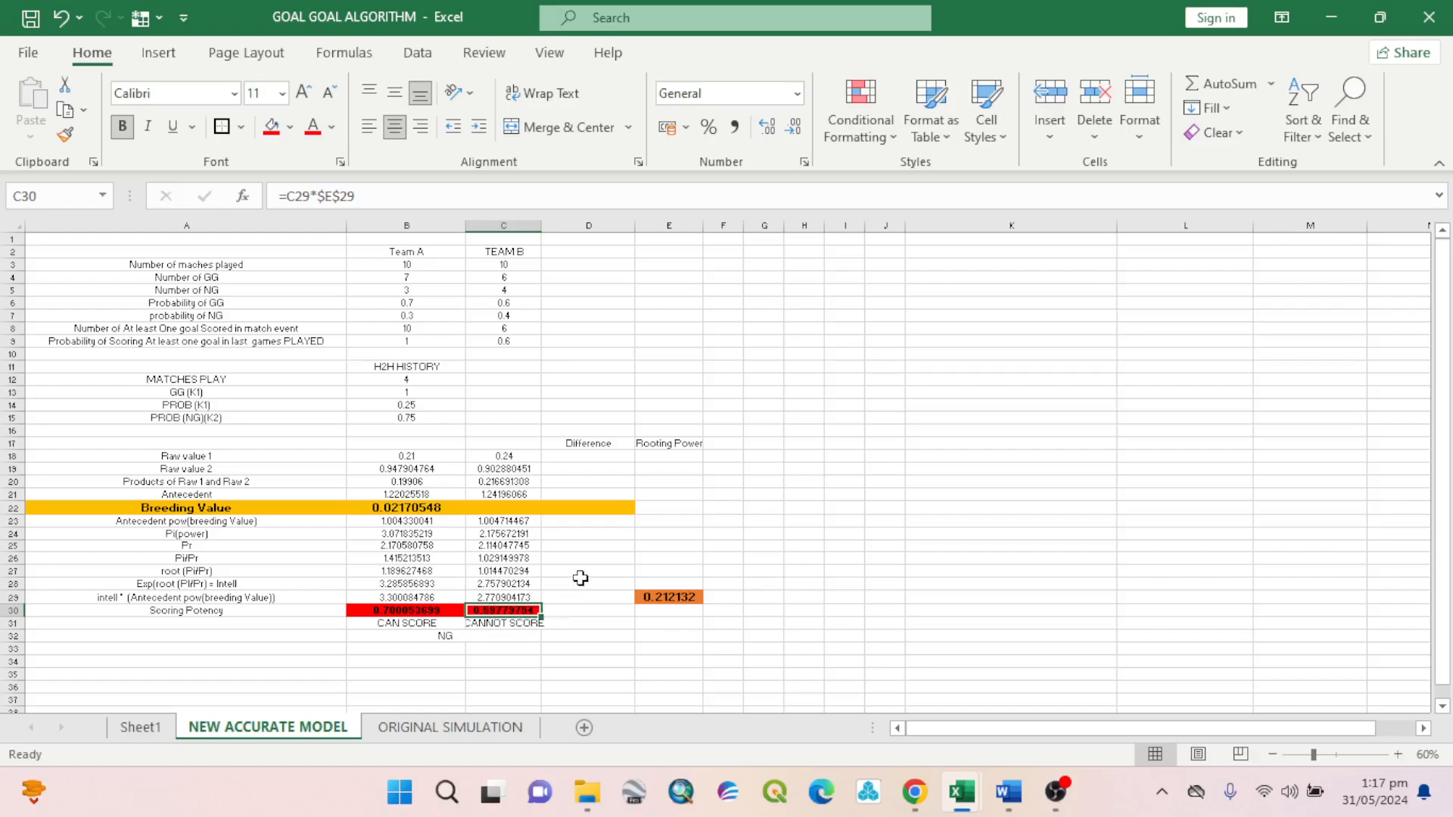
click(530, 622)
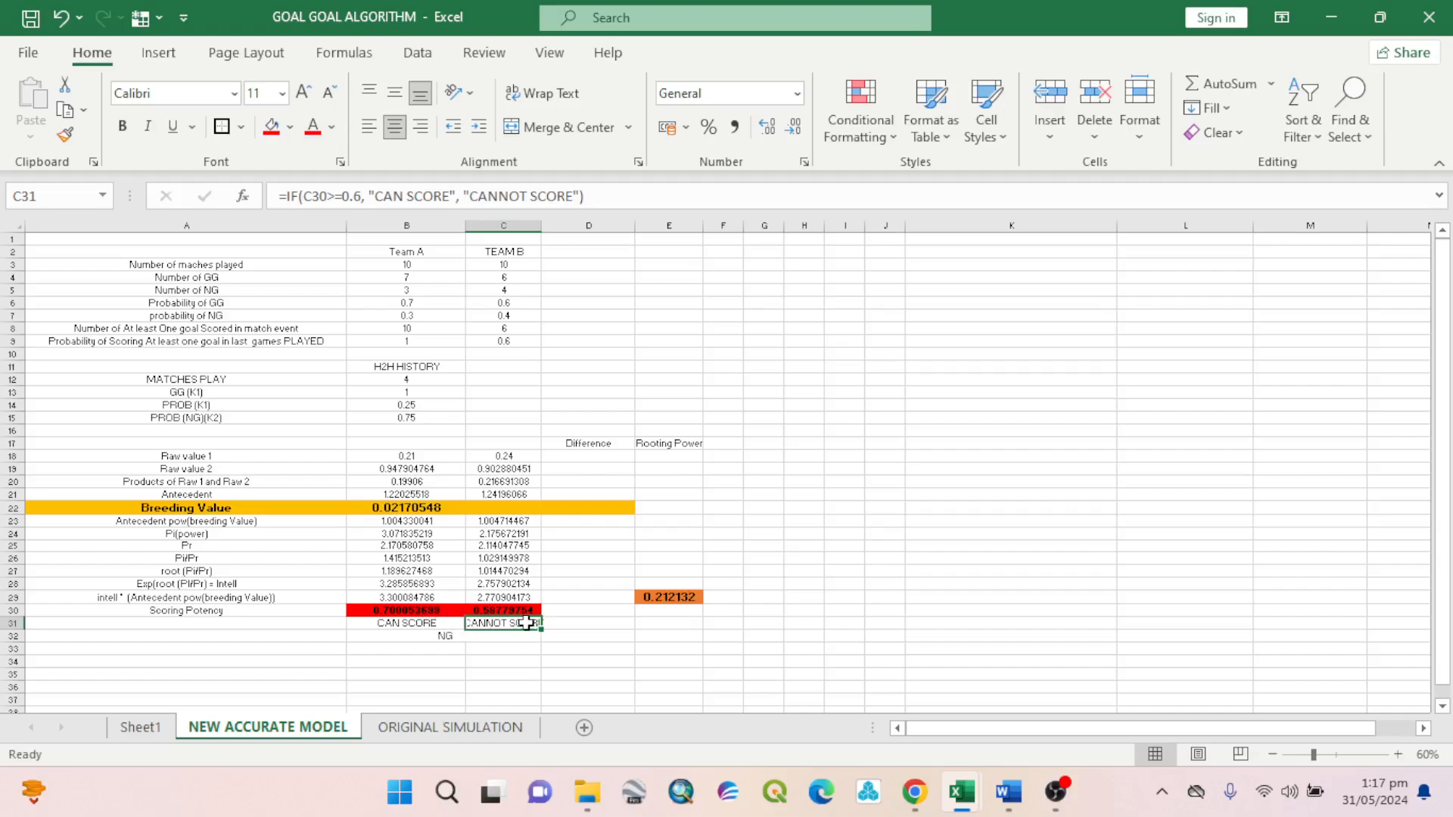
Examine the final GG POSSIBLE/NG verdict formula in the merged cell B32.
click(450, 637)
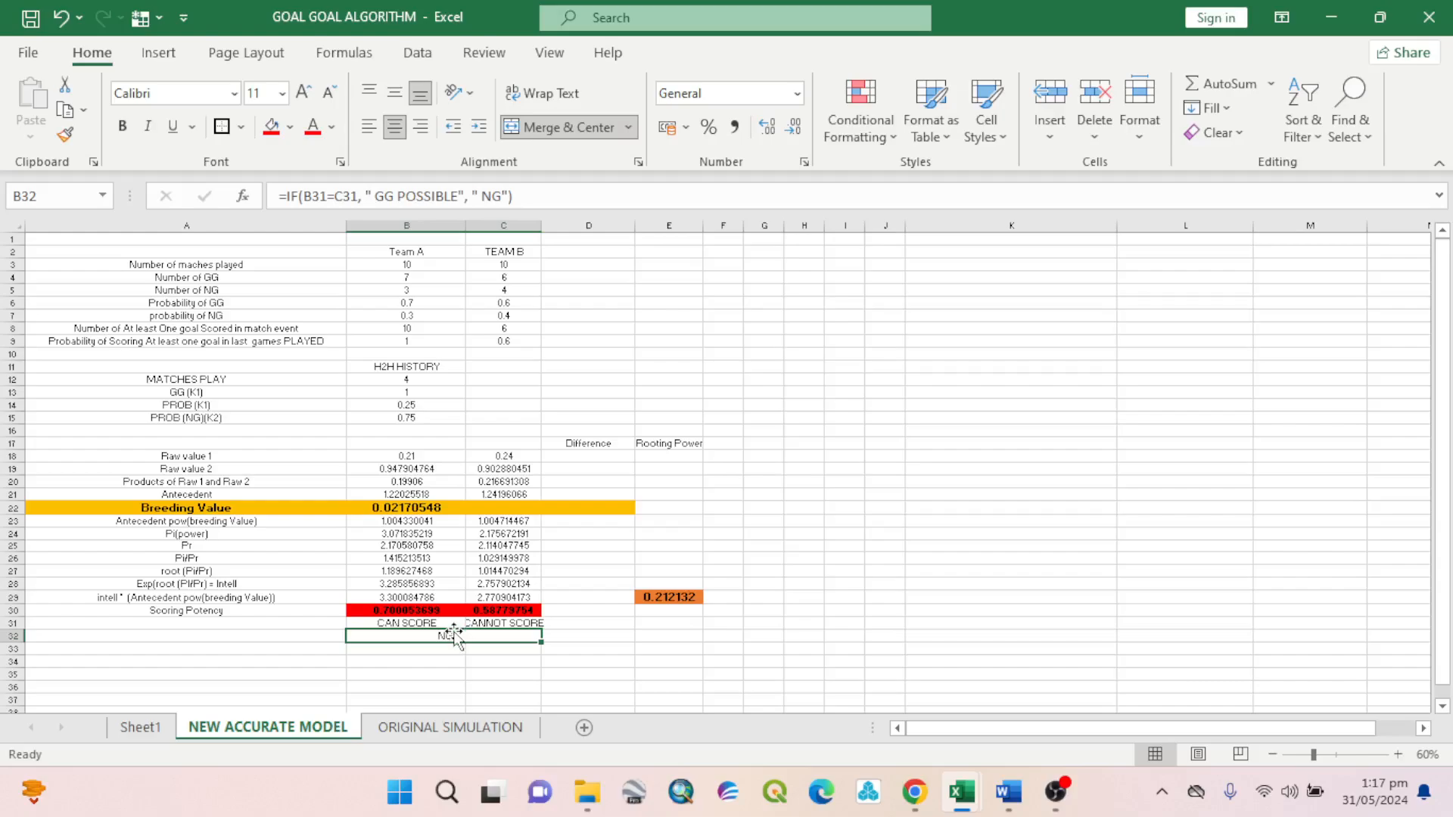
click(407, 660)
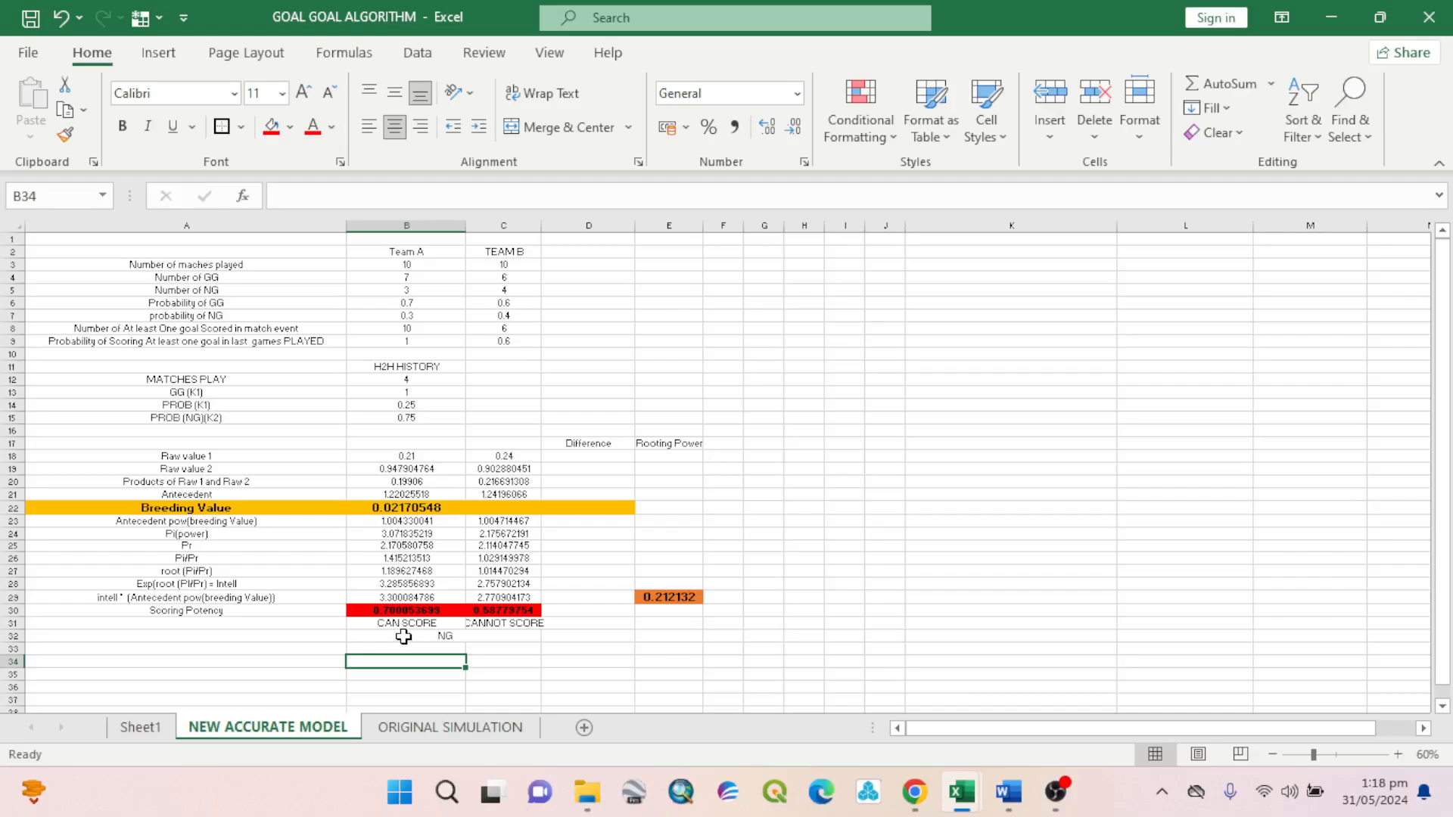
click(404, 637)
click(498, 646)
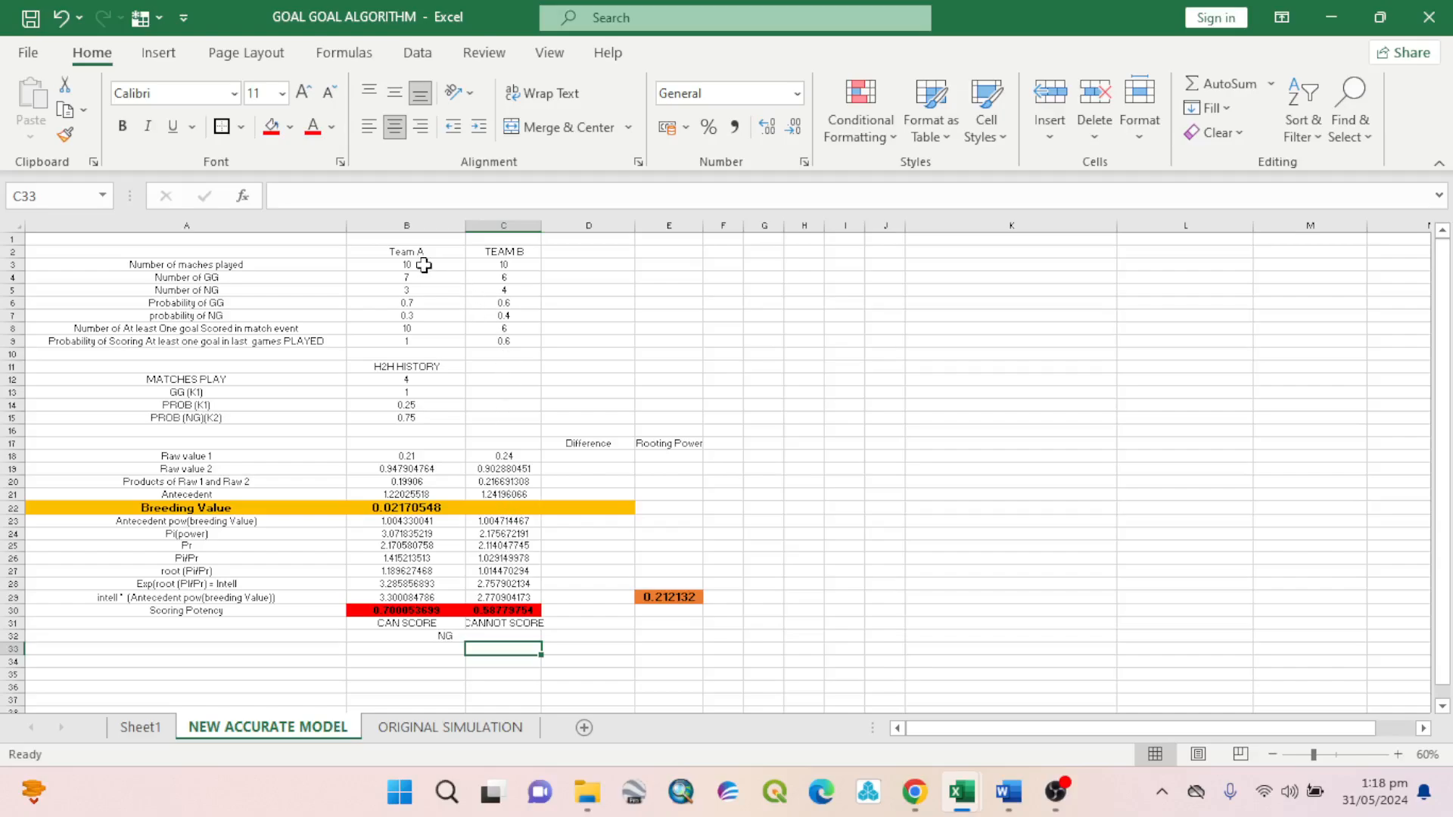
Link cell B1 above Team A to the home team's name in cell M3 of Sheet1.
click(411, 241)
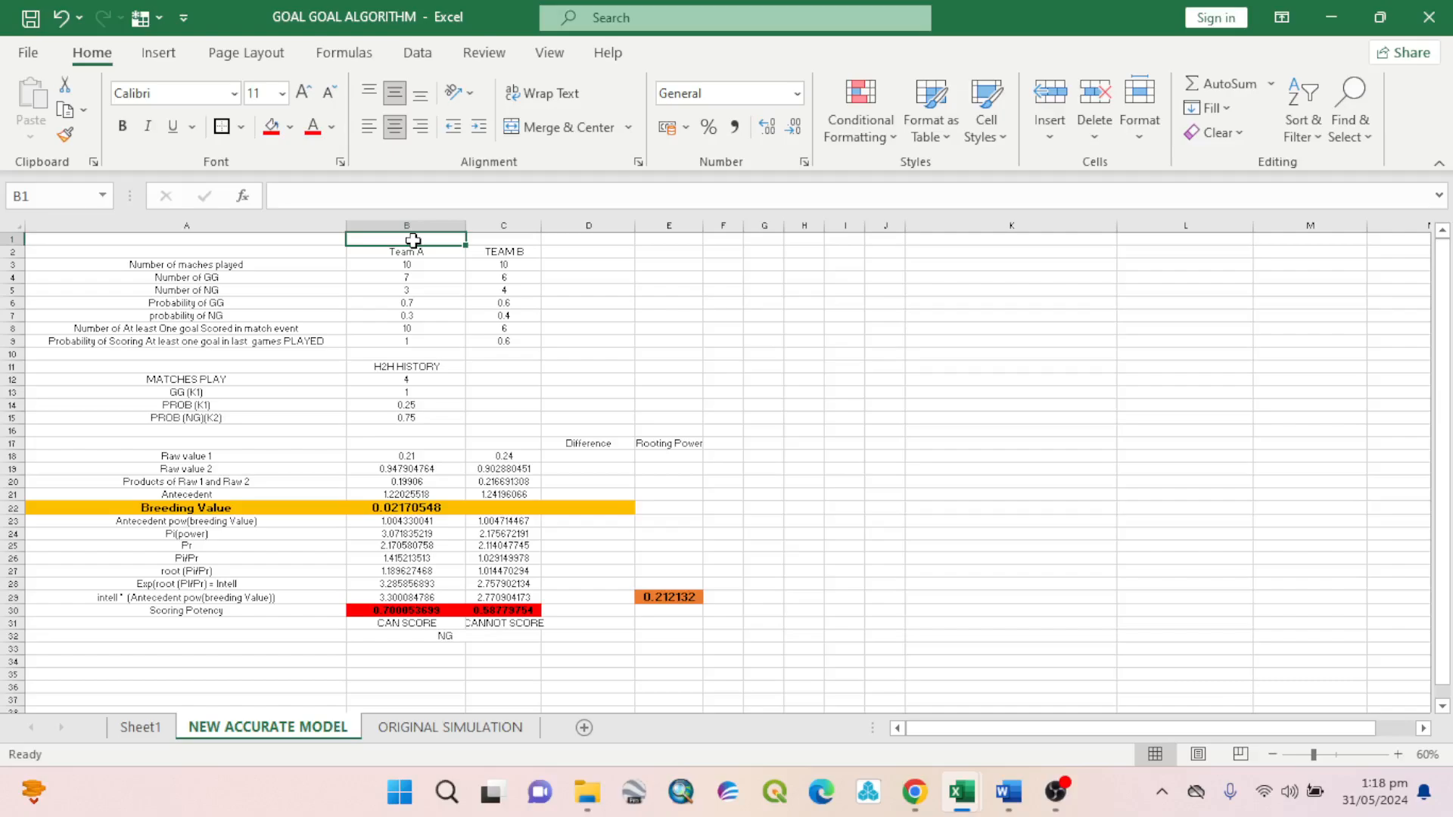
text(=)
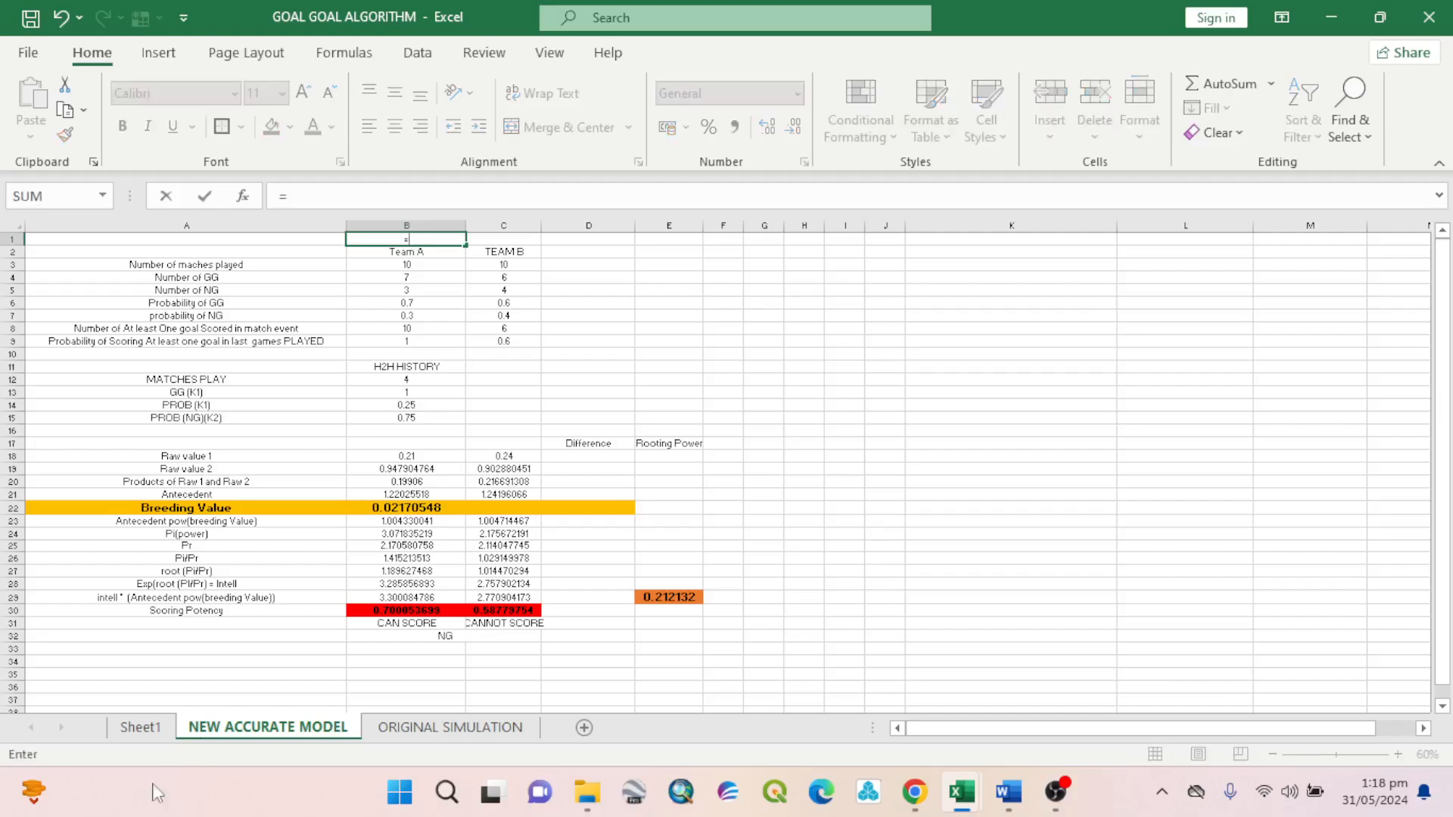
click(151, 730)
click(605, 270)
key(Return)
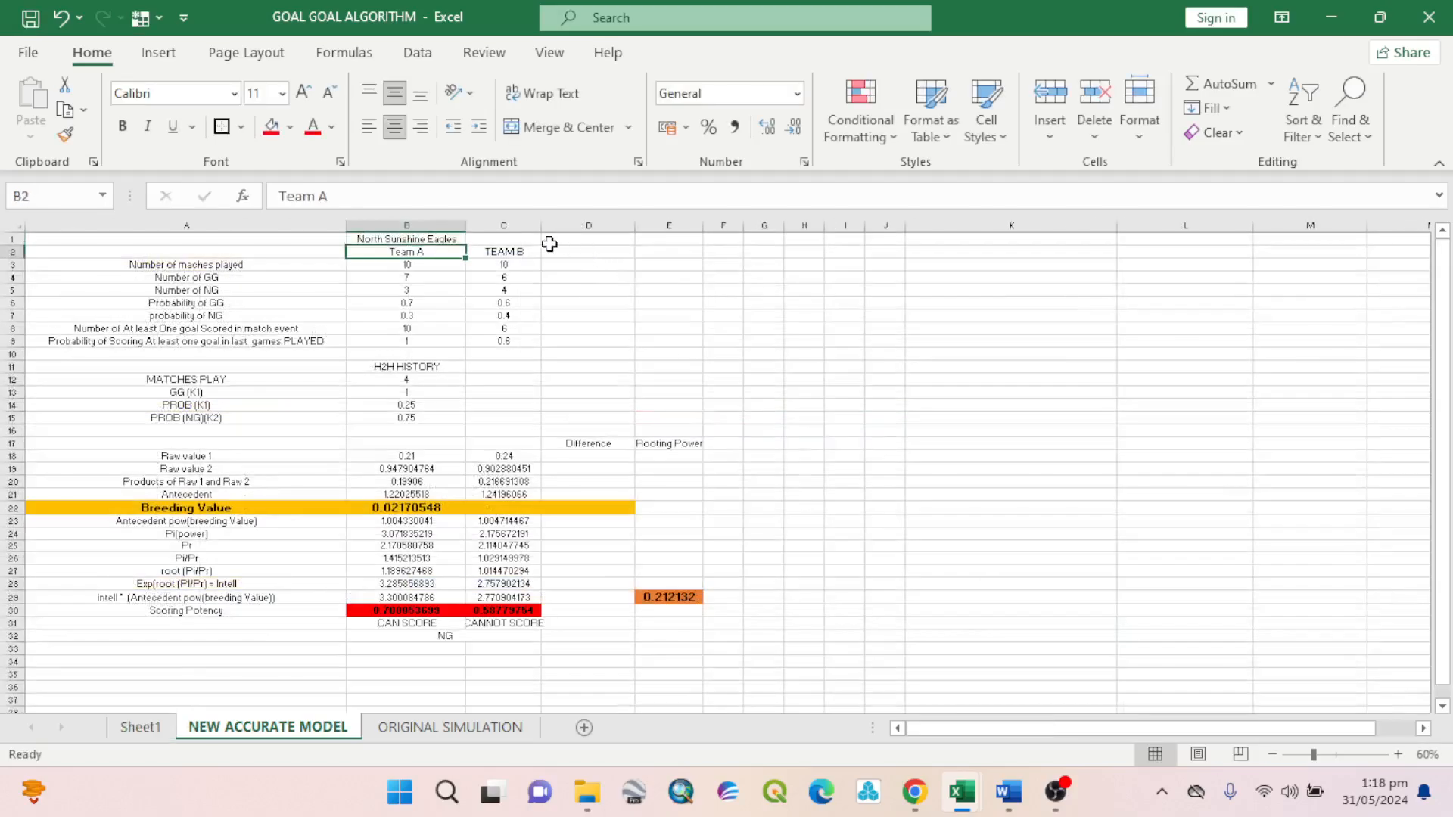
Link cell C1 above TEAM B to the away team's name, Doveton, under MAX TEAM FREQUENCY in Sheet1.
click(516, 241)
text(=)
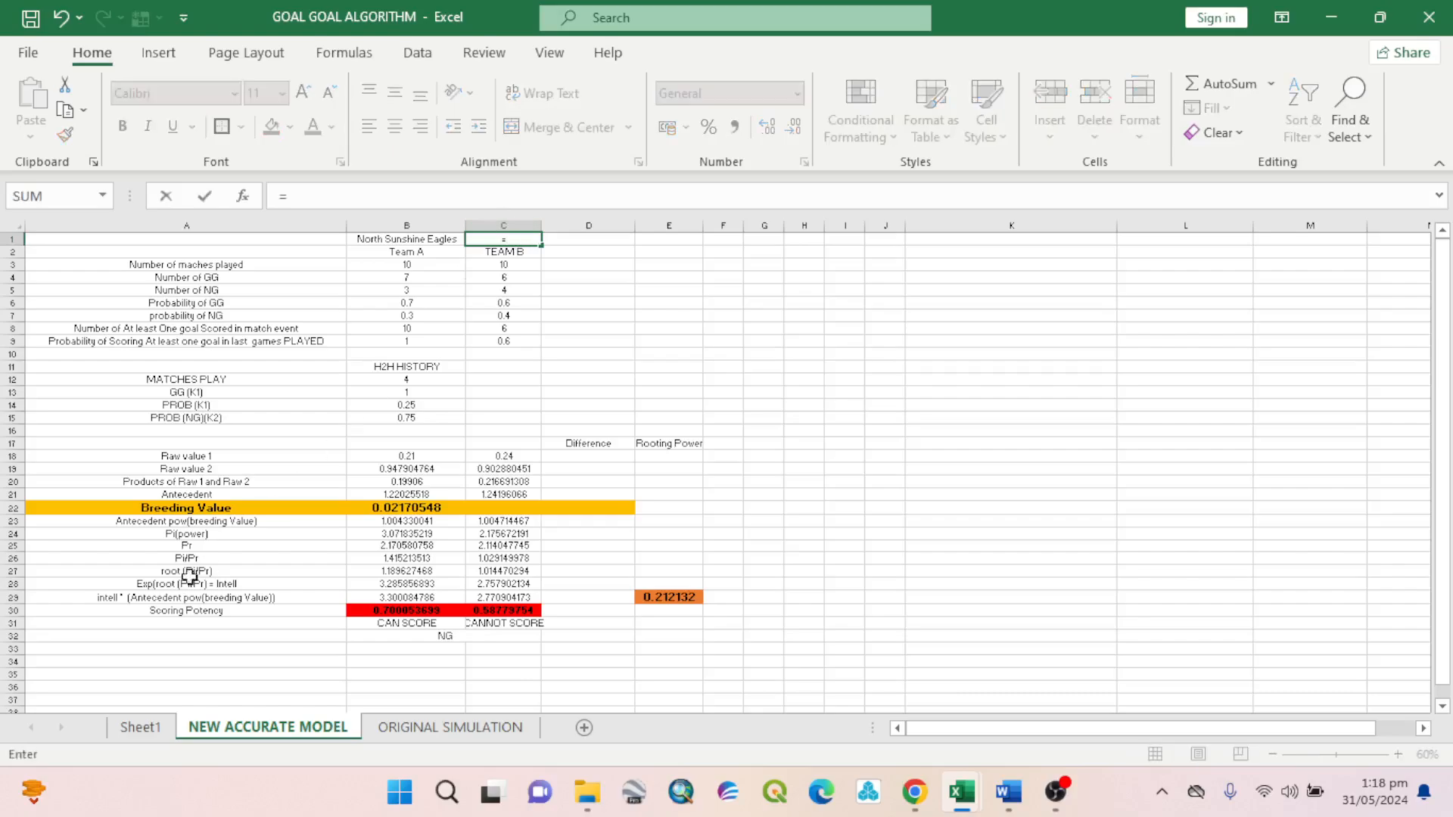
click(140, 727)
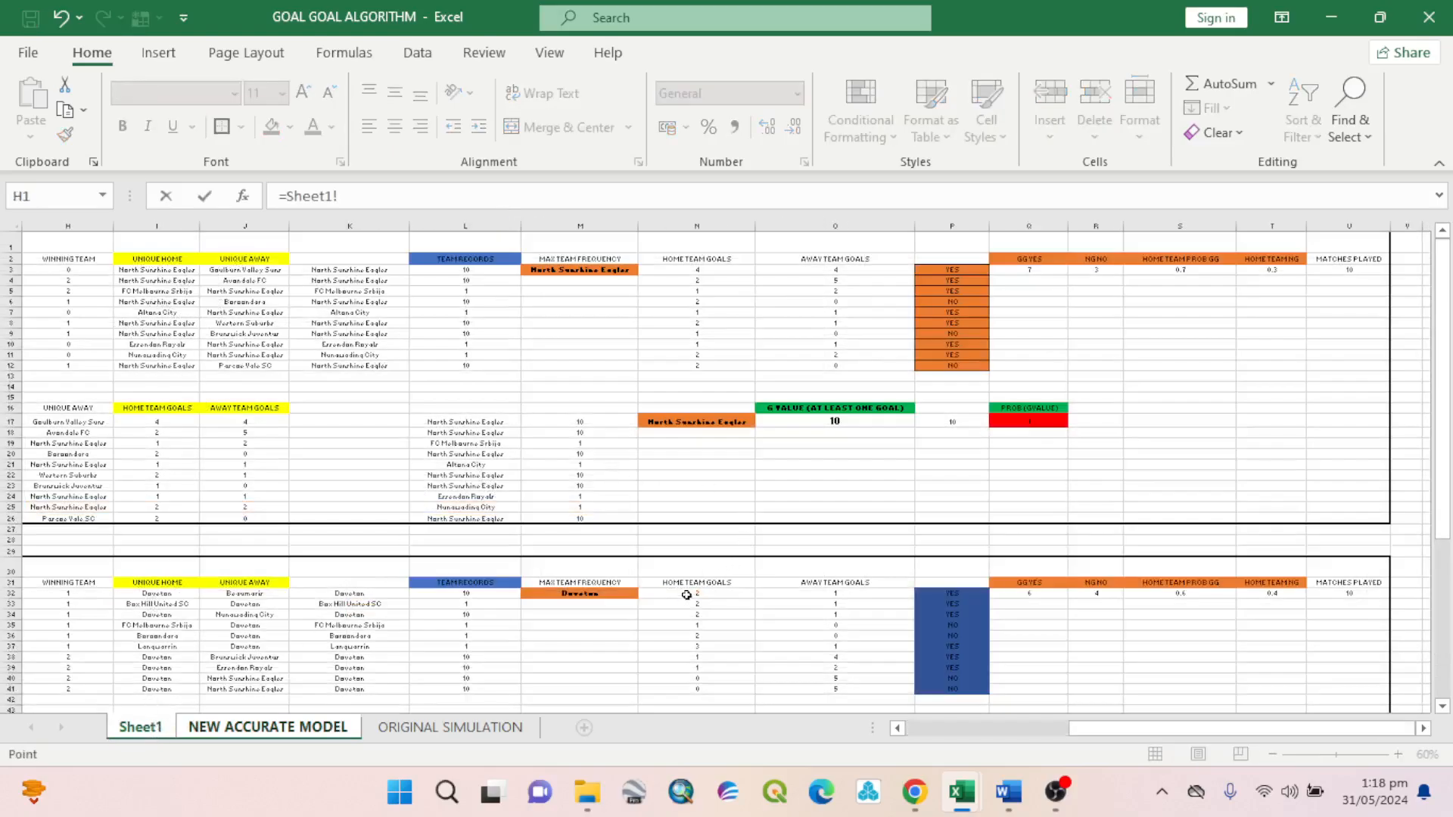
click(613, 592)
key(Return)
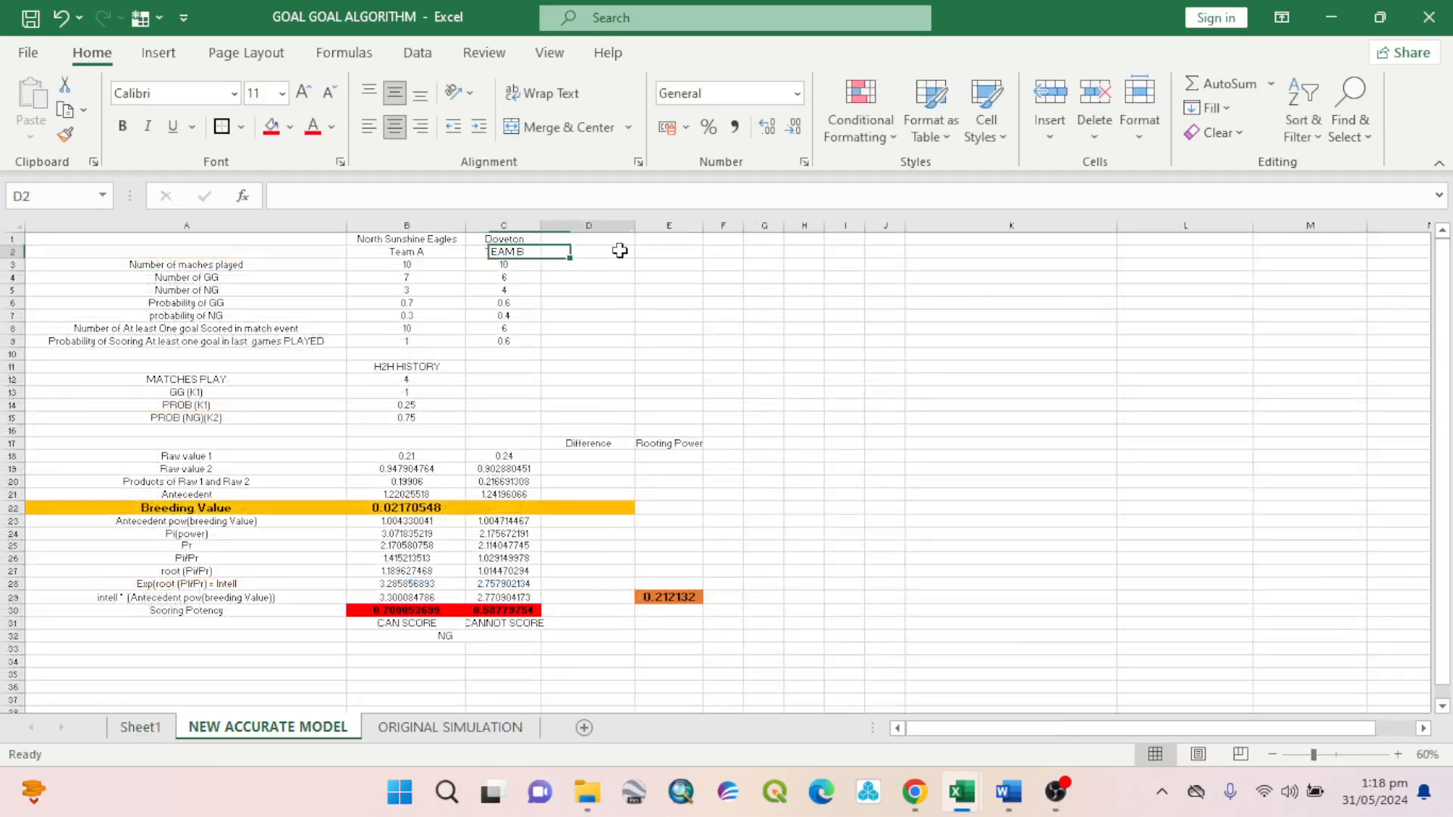
Format the team names in B1:C1 with an orange fill and bold text, and widen columns B and C.
drag(402, 238, 503, 238)
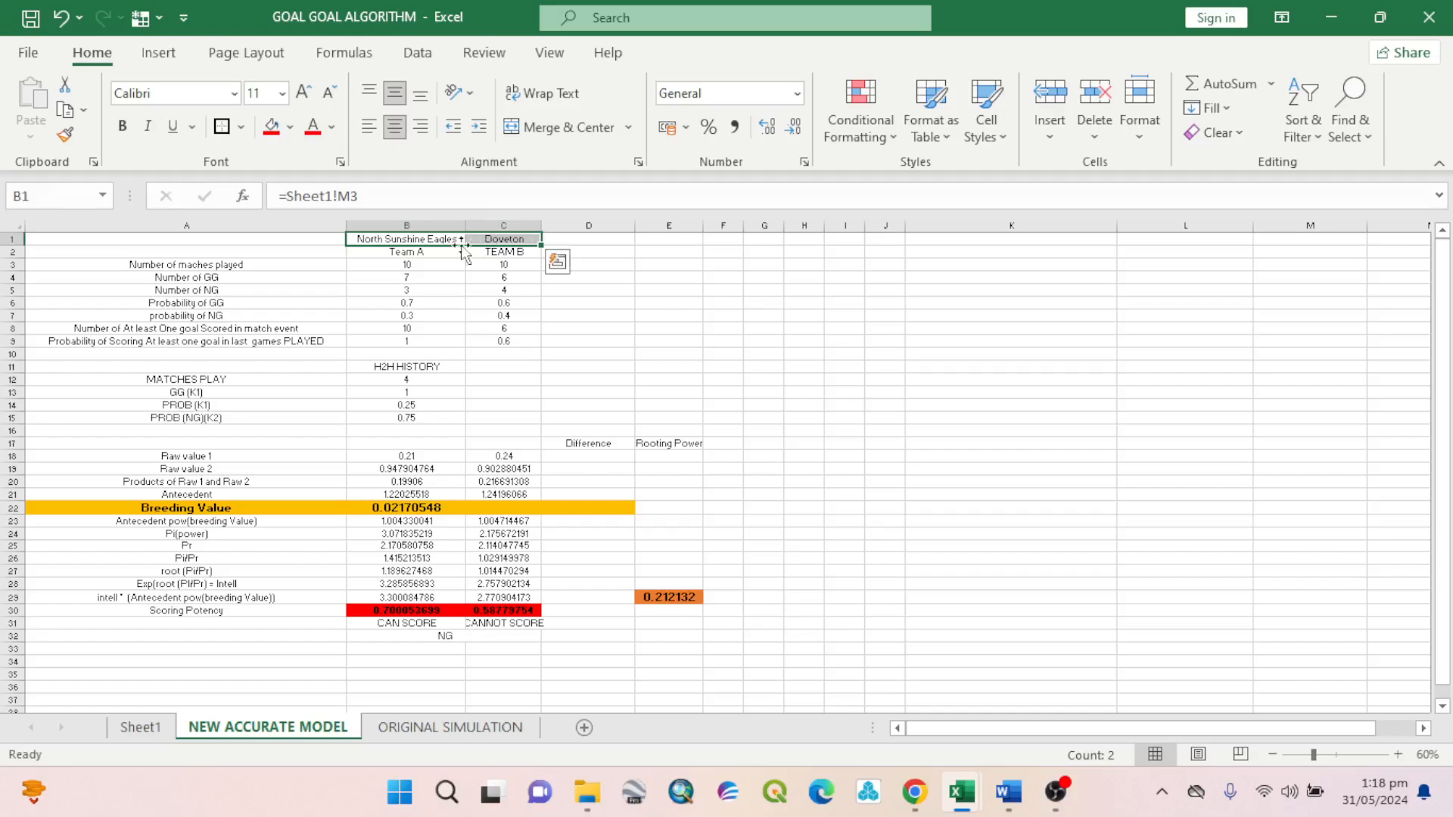
click(290, 128)
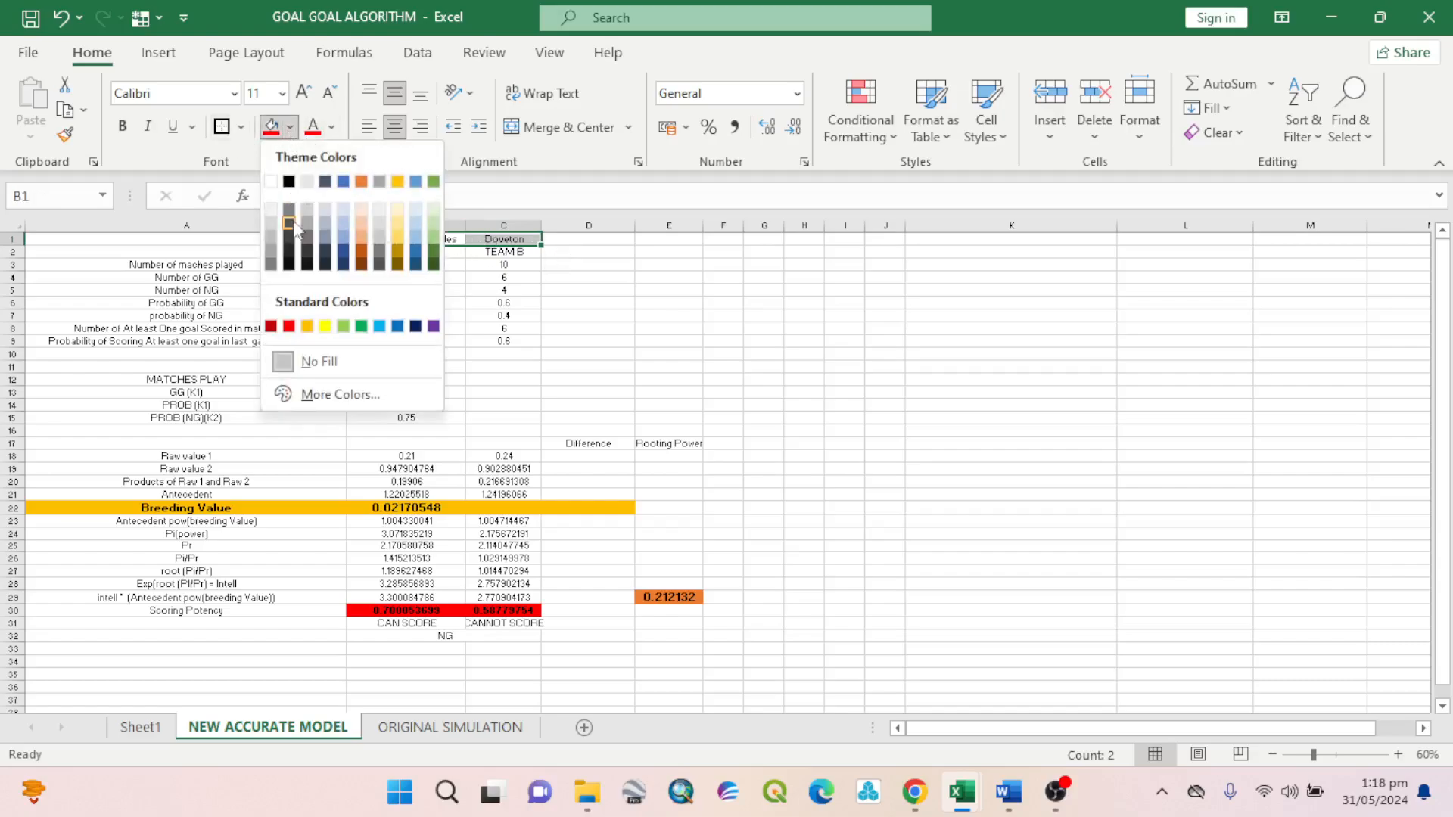
click(307, 327)
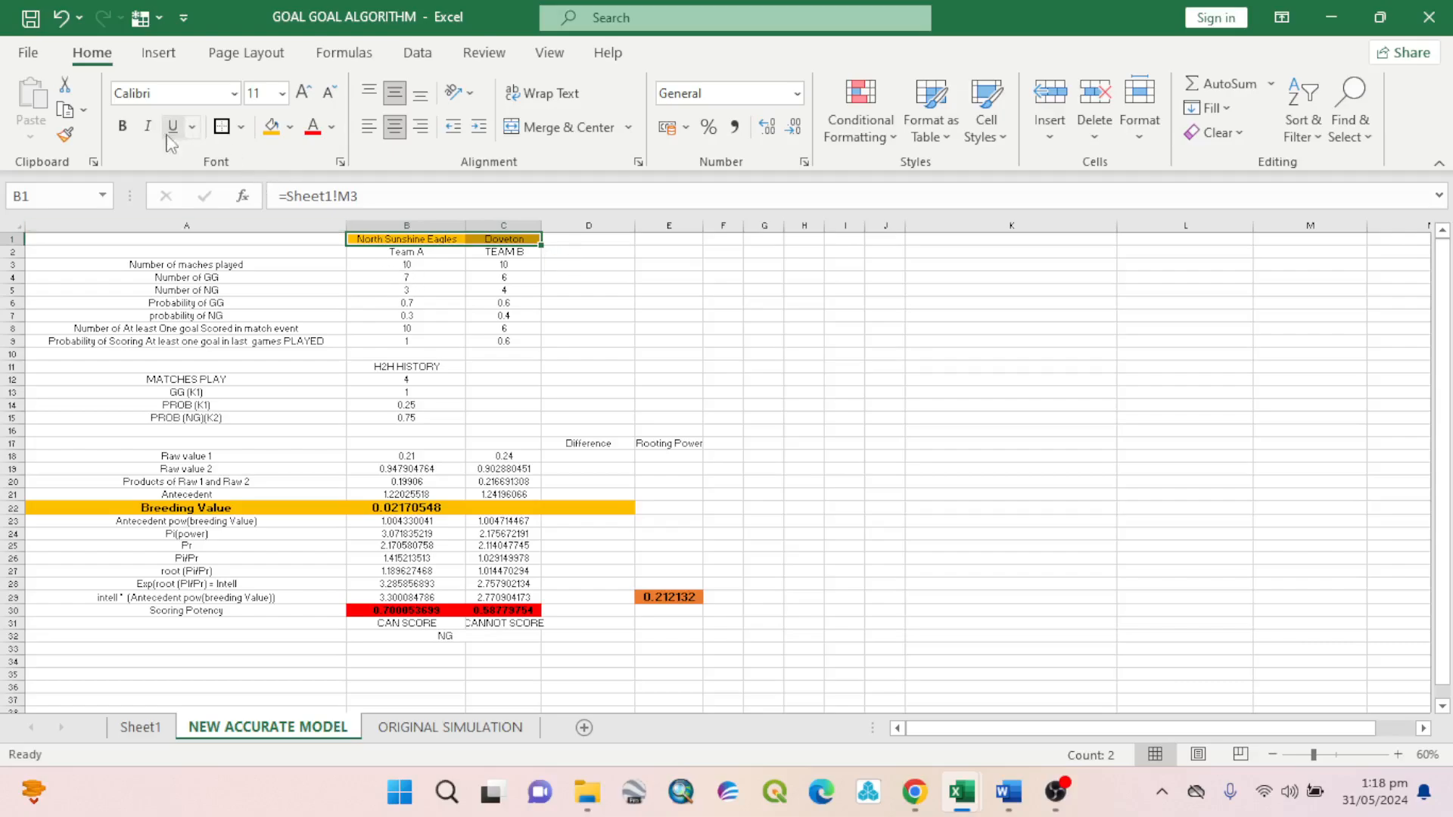
click(124, 128)
drag(465, 226, 635, 226)
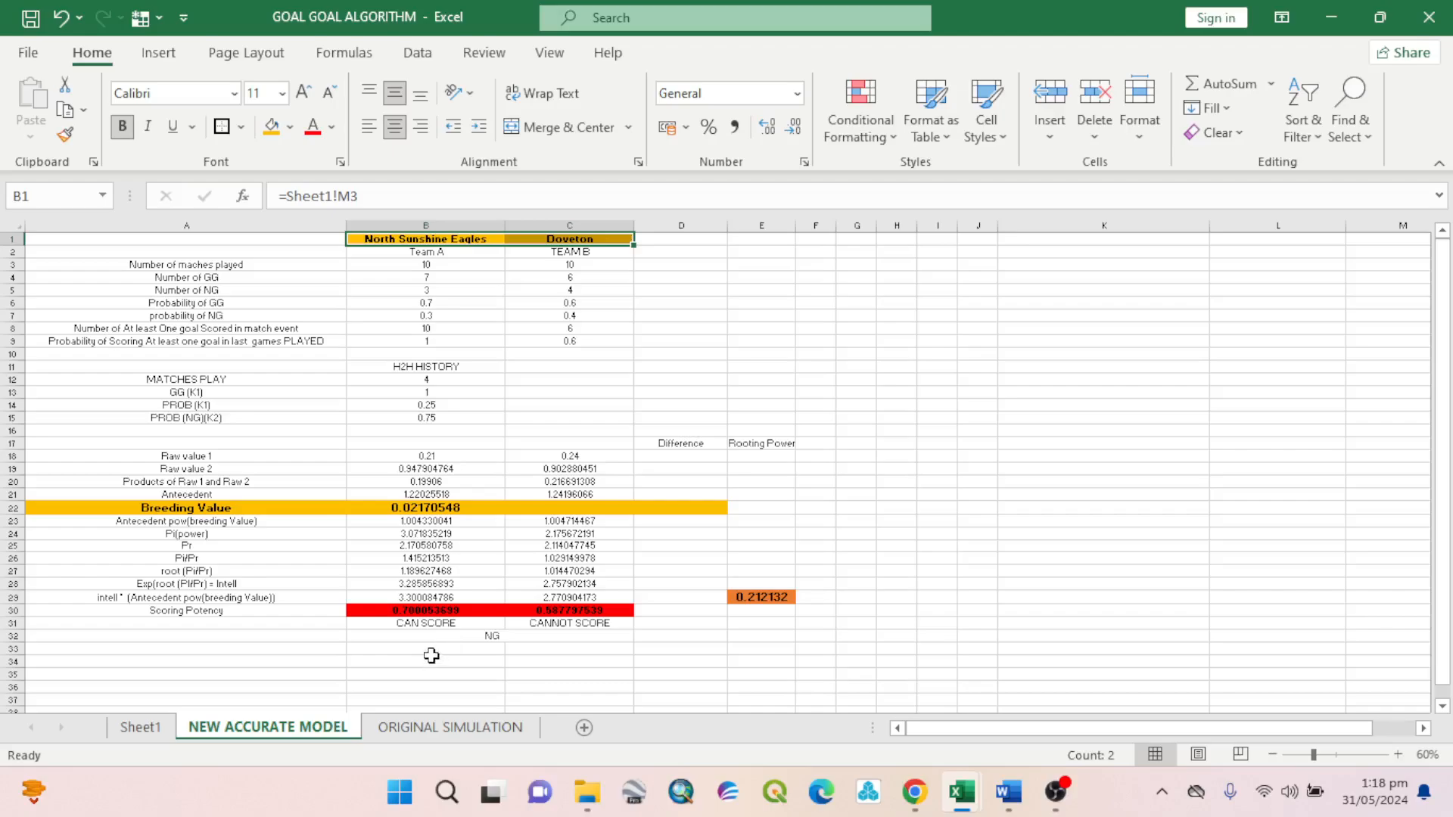
Review the verdicts in B31, C31 and B32, and compare them with the final North Sunshine Eagles vs Doveton score on NowGoal in Chrome.
click(447, 619)
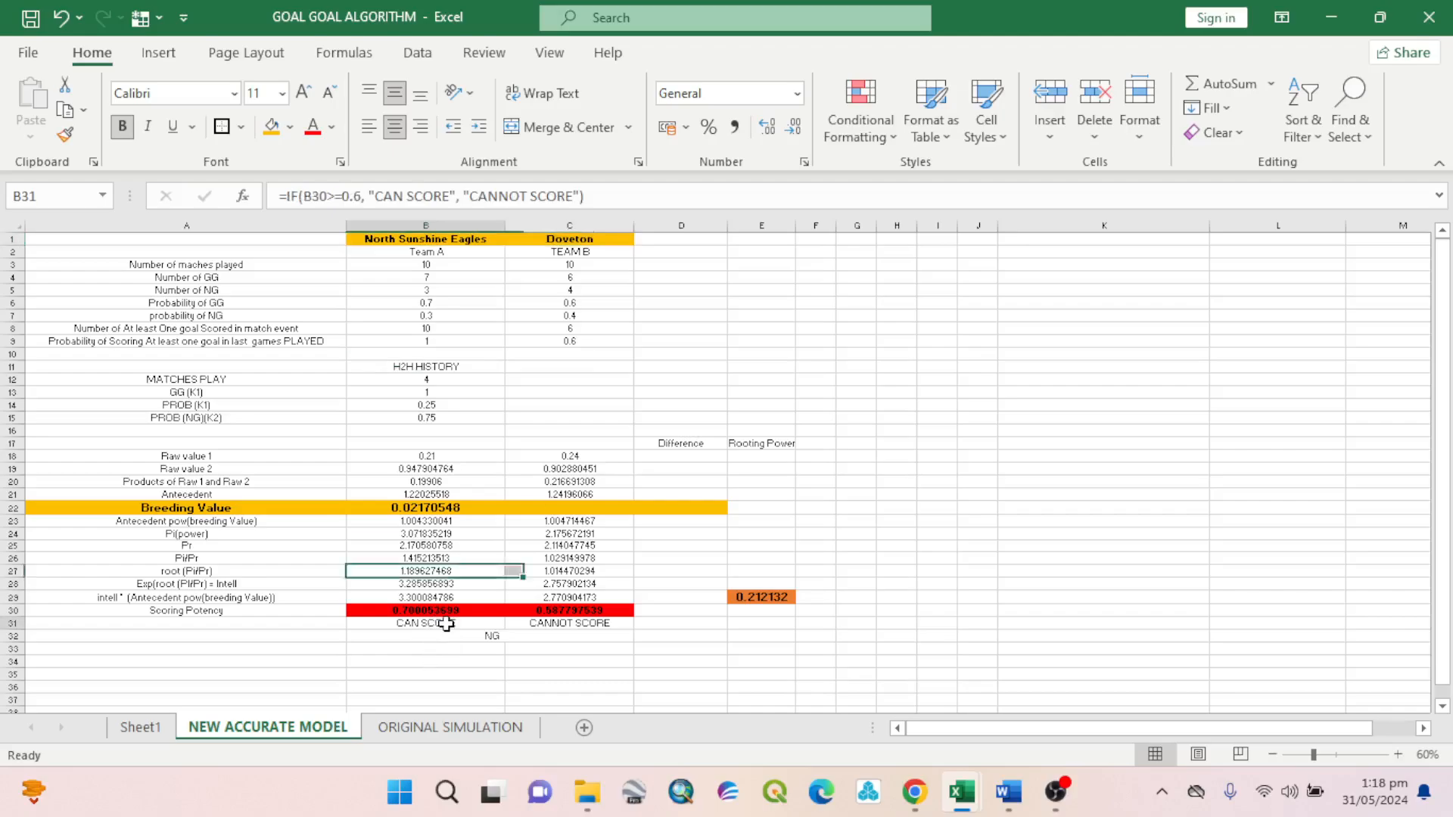
click(545, 619)
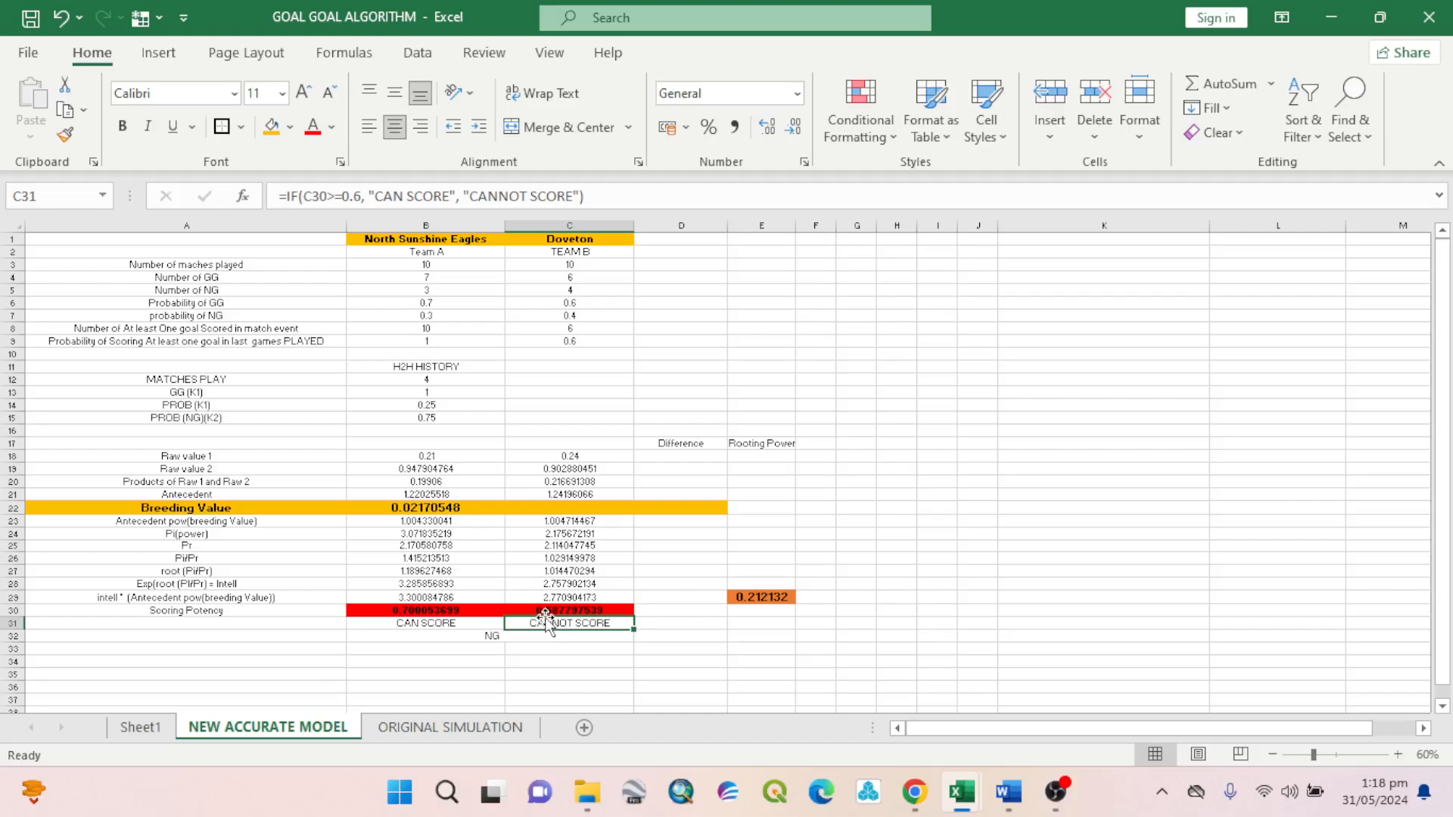
click(448, 638)
click(915, 792)
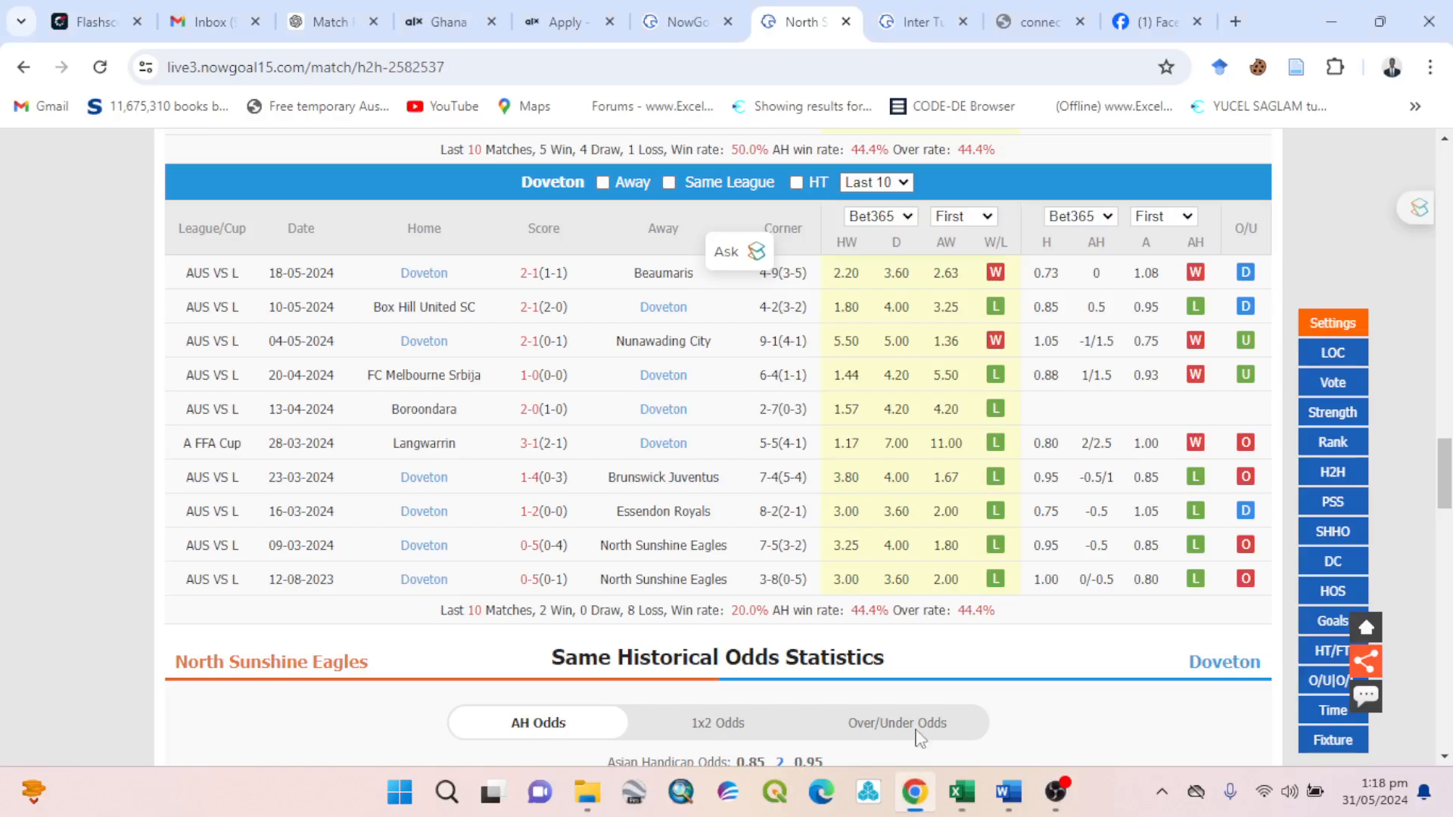
scroll(757, 339, up, 20)
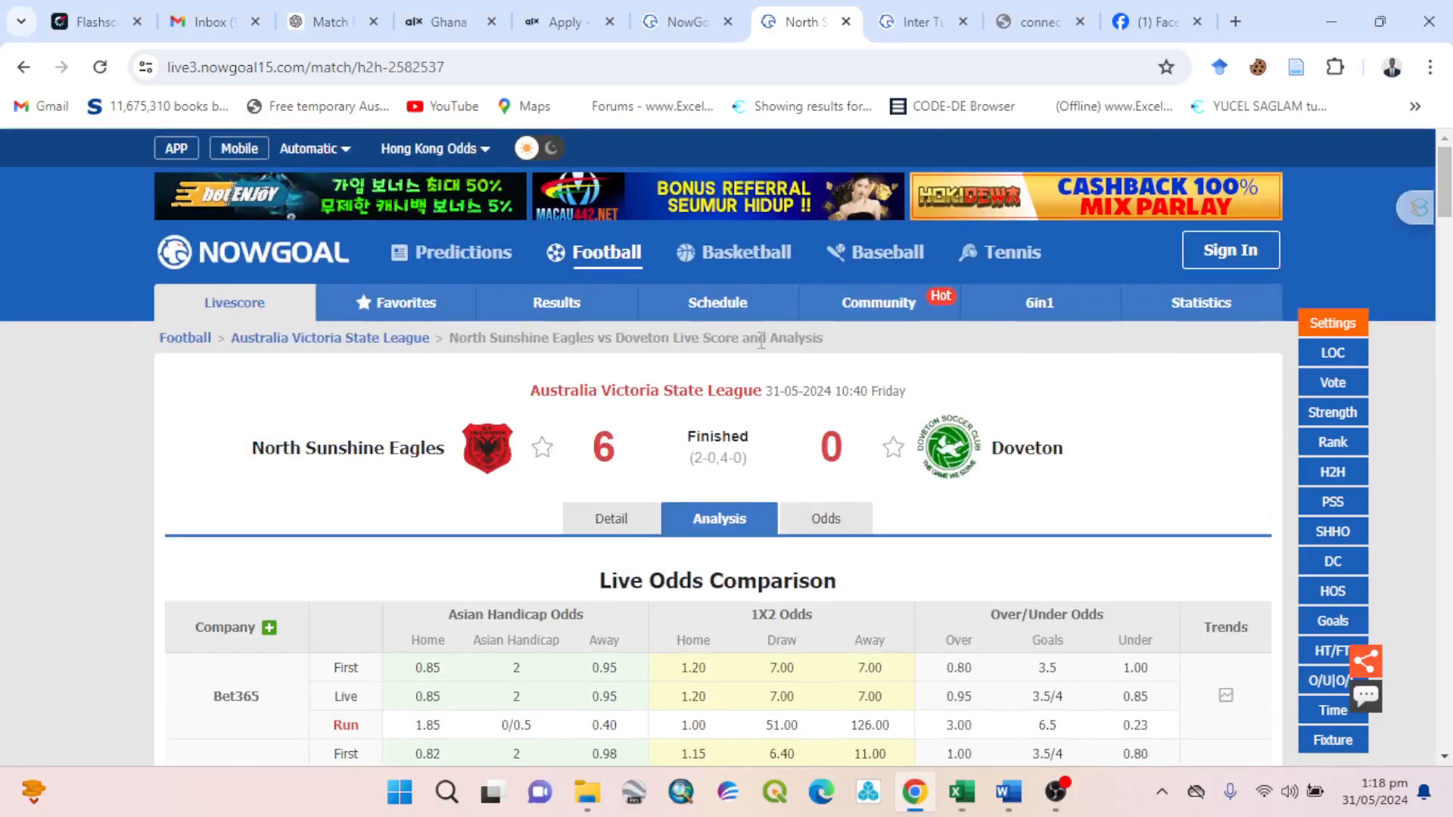
double_click(600, 453)
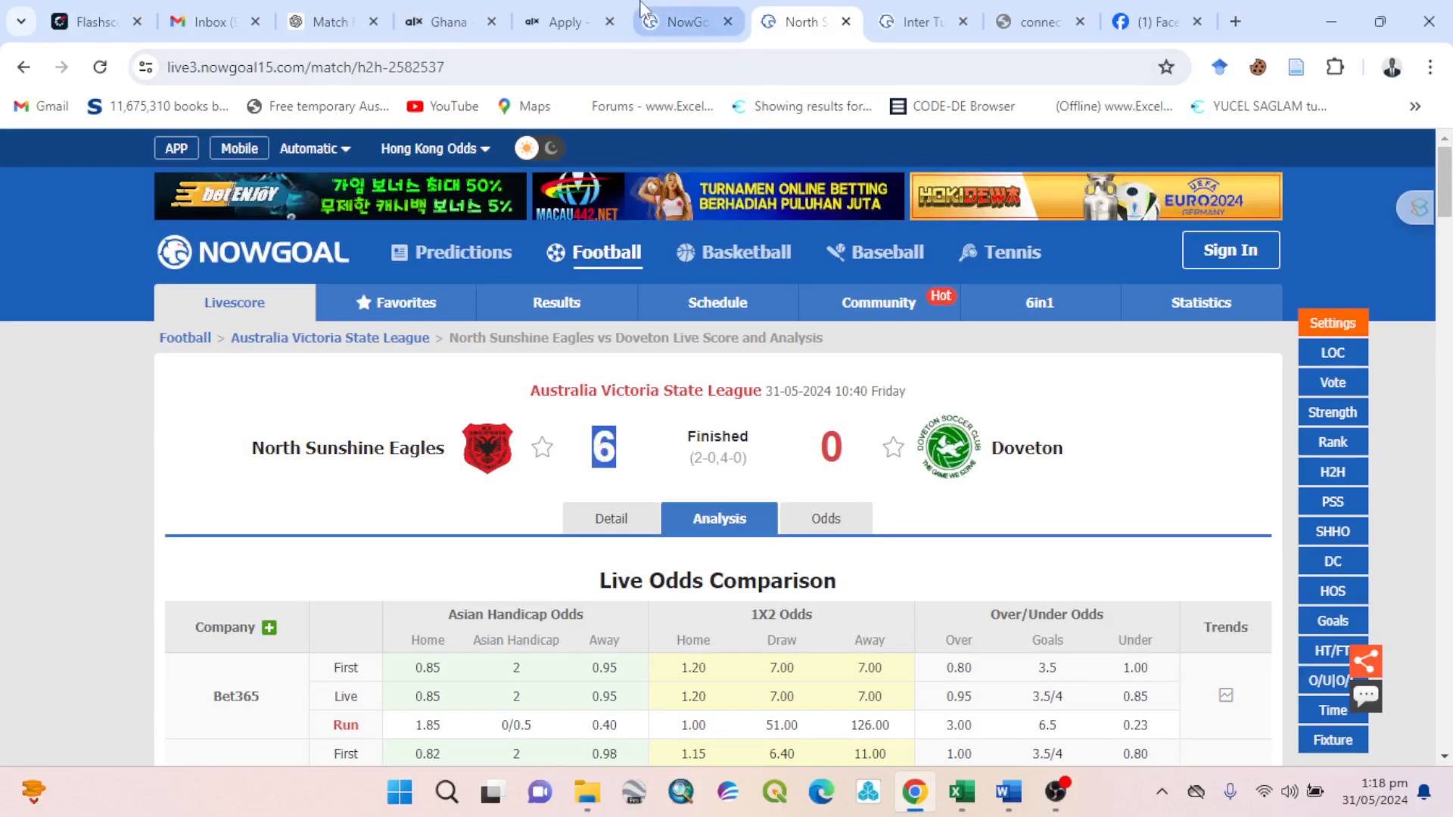
Open the Analysis page of the Bangladesh (W) vs Chinese Taipei (W) friendly from the NowGoal live score list.
click(641, 11)
mouse_move(651, 406)
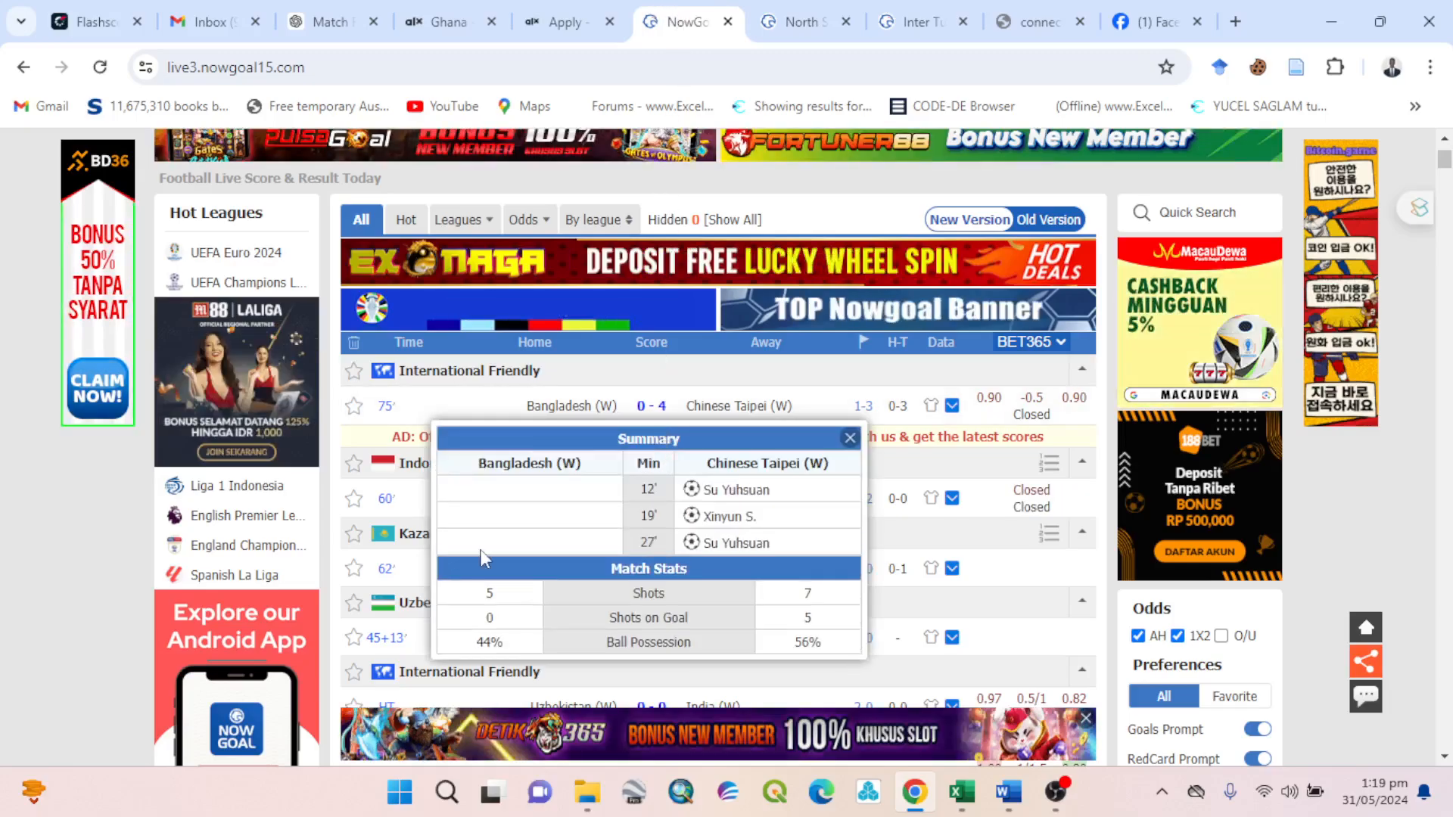
scroll(582, 310, down, 1)
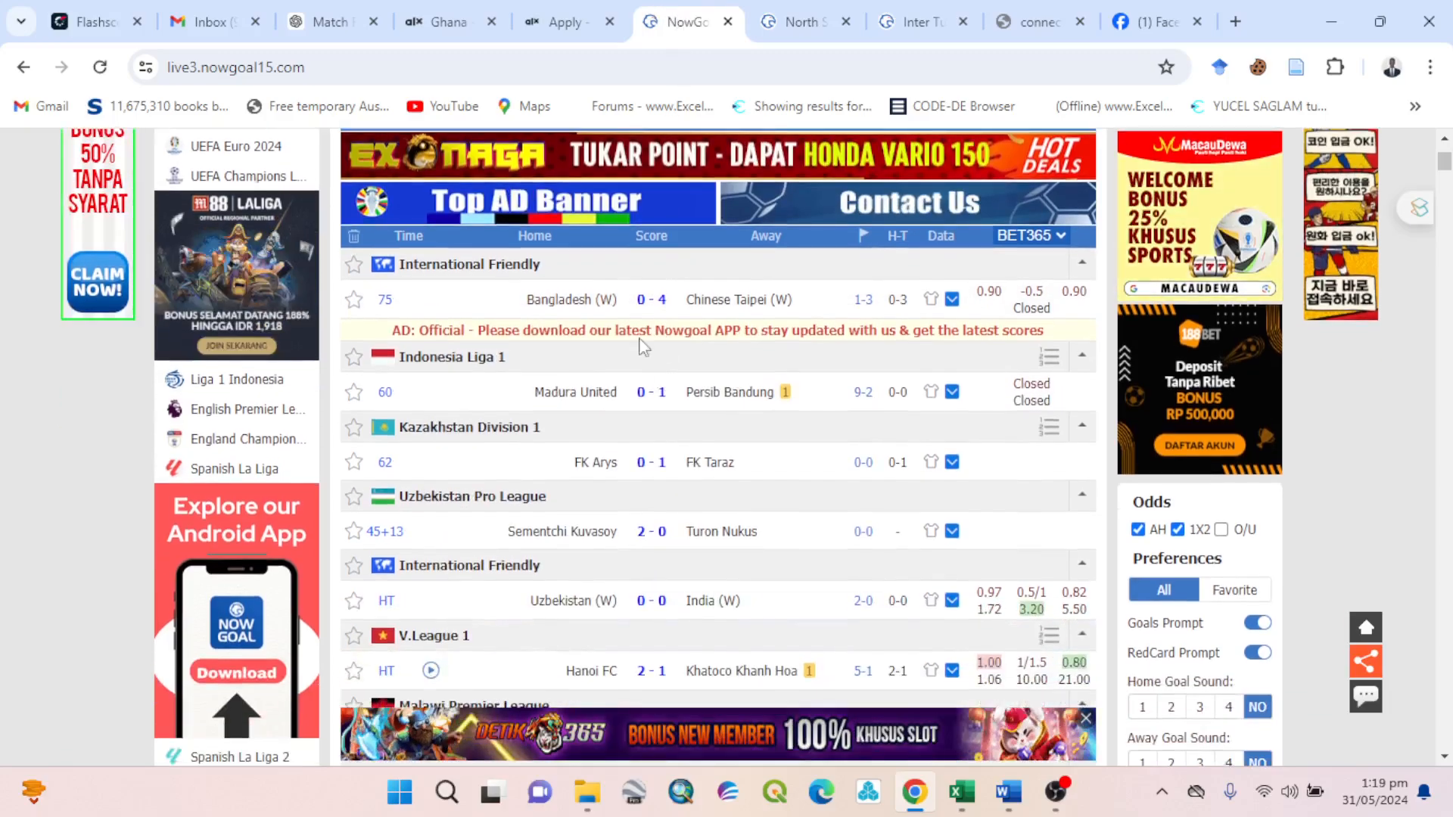
click(581, 306)
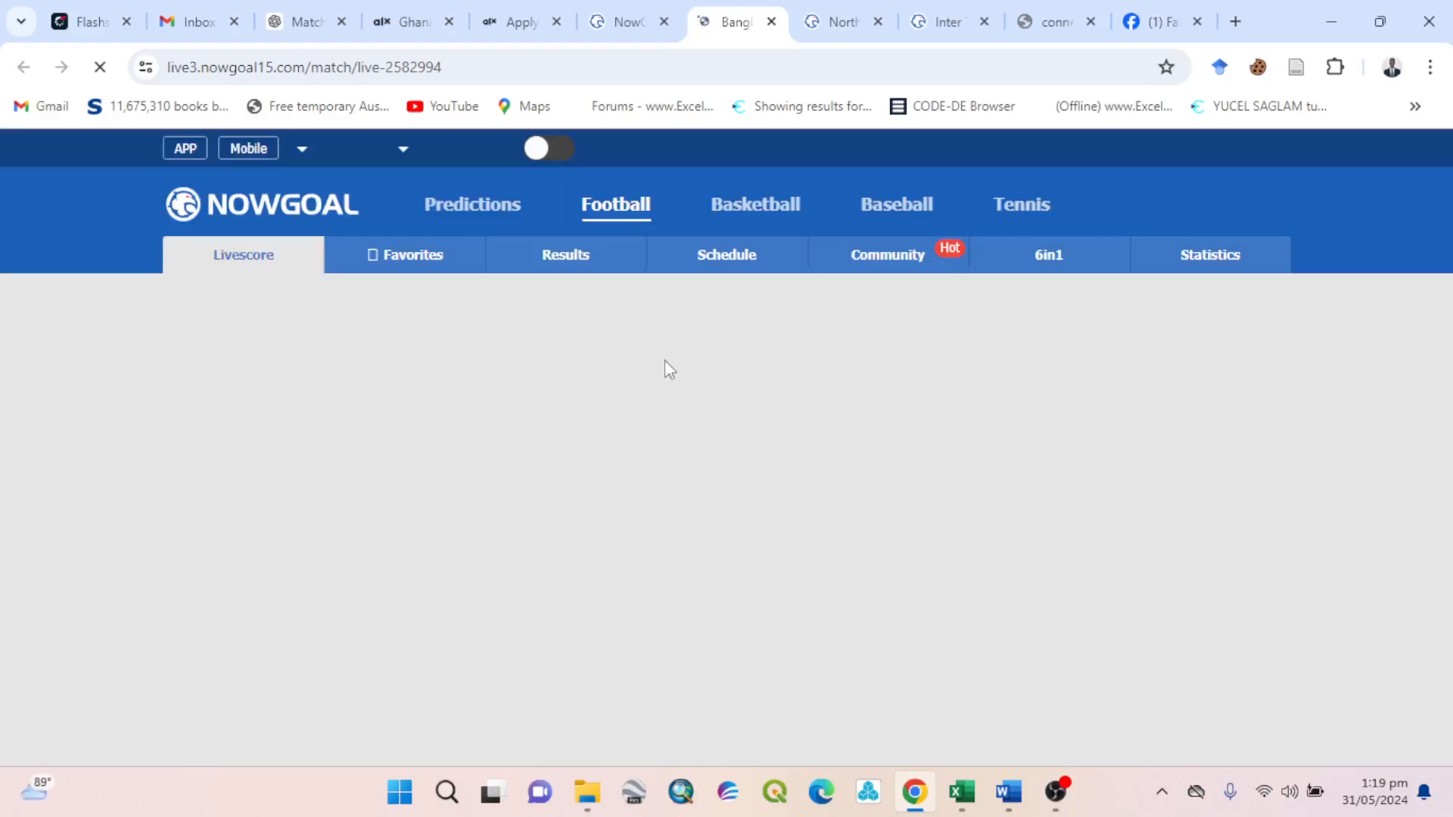
scroll(728, 424, down, 5)
scroll(728, 424, up, 4)
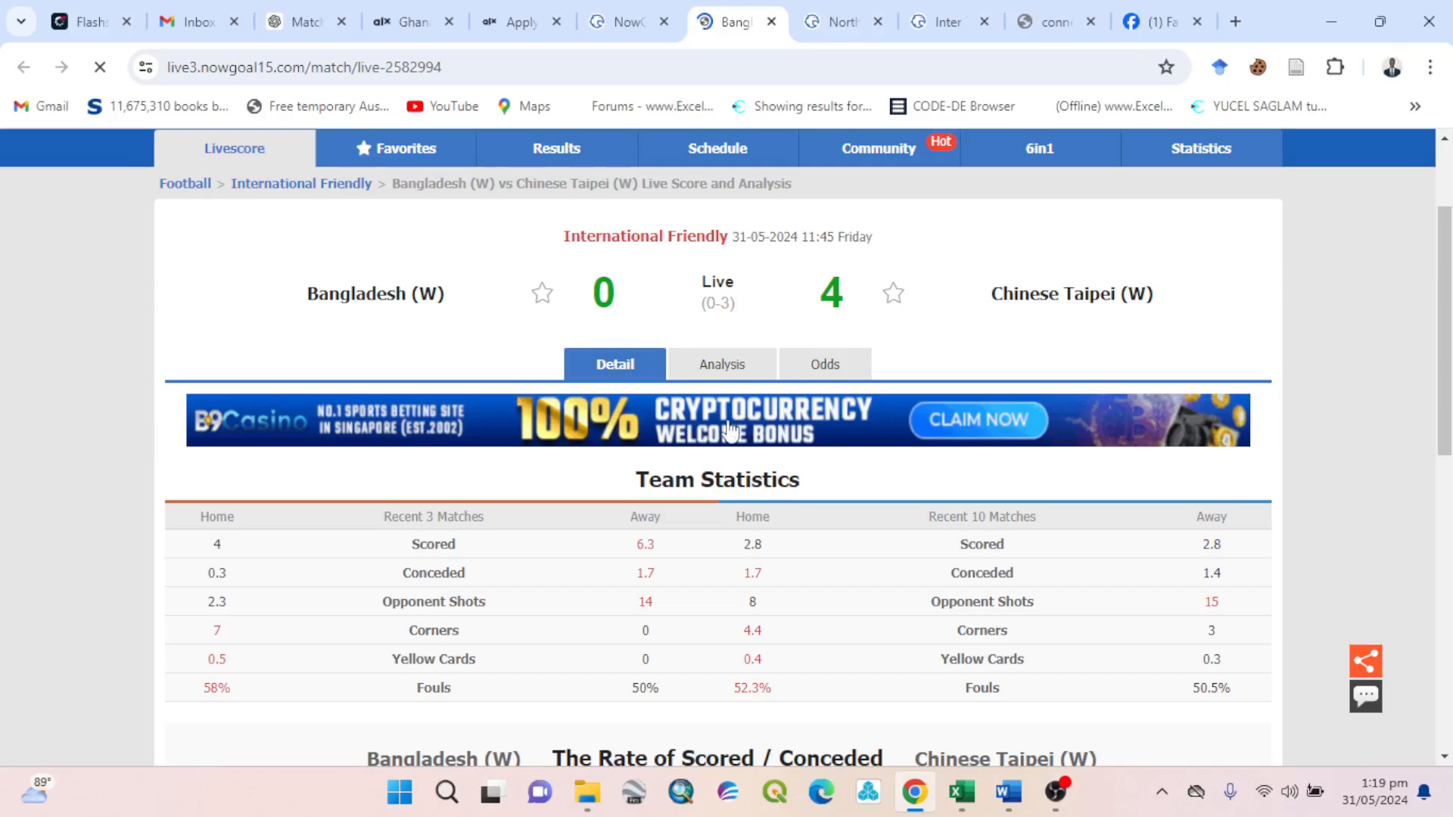
click(726, 369)
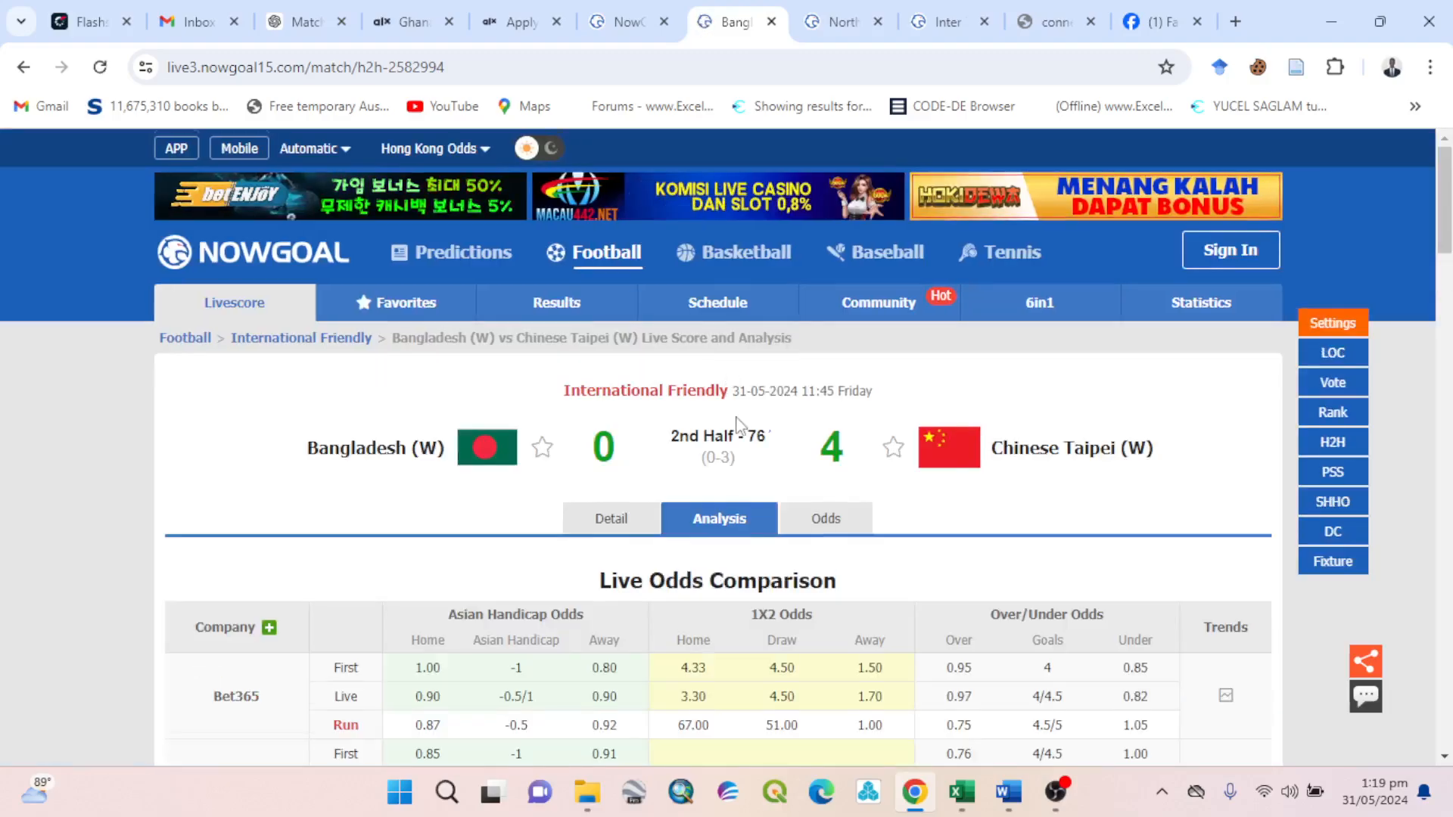
Check the Bangladesh (W) match for head-to-head data, and close its page.
scroll(724, 488, down, 15)
scroll(723, 479, down, 3)
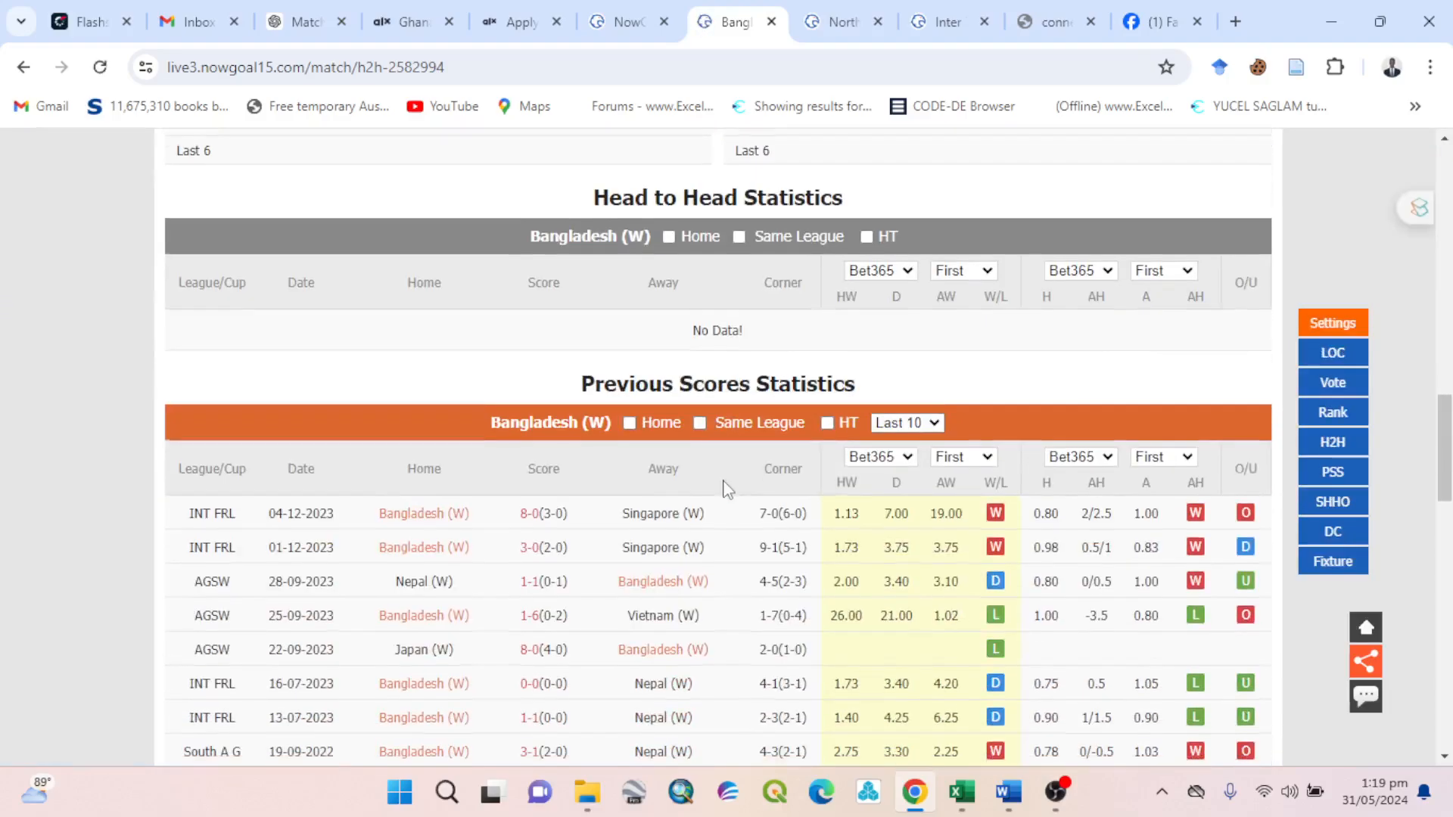
drag(756, 303, 892, 292)
drag(745, 330, 593, 334)
click(770, 25)
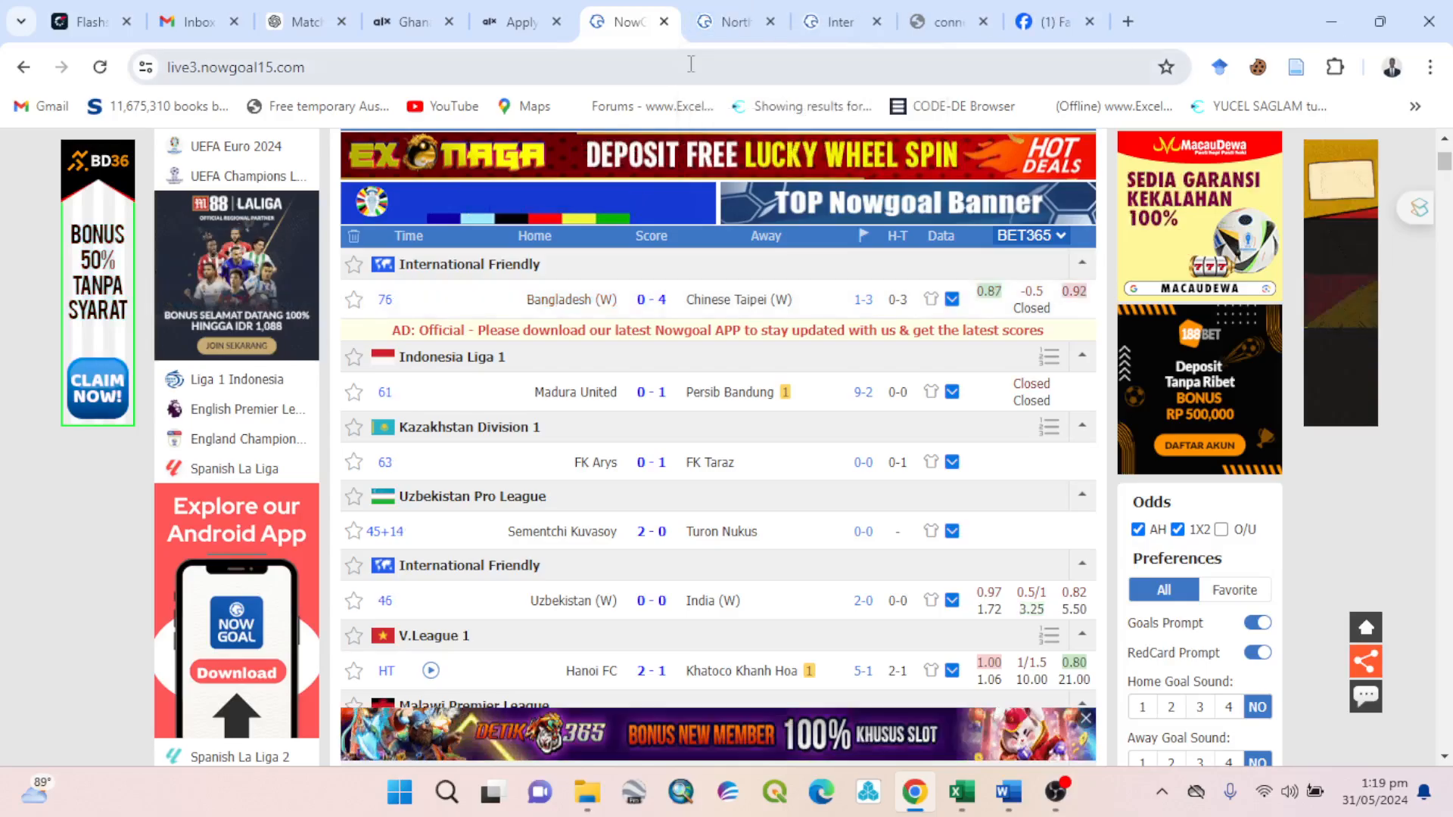
Open the Kazakhstan Division 1 match FK Arys vs FK Taraz and bring up the Head to Head Statistics in its analysis.
scroll(720, 424, down, 3)
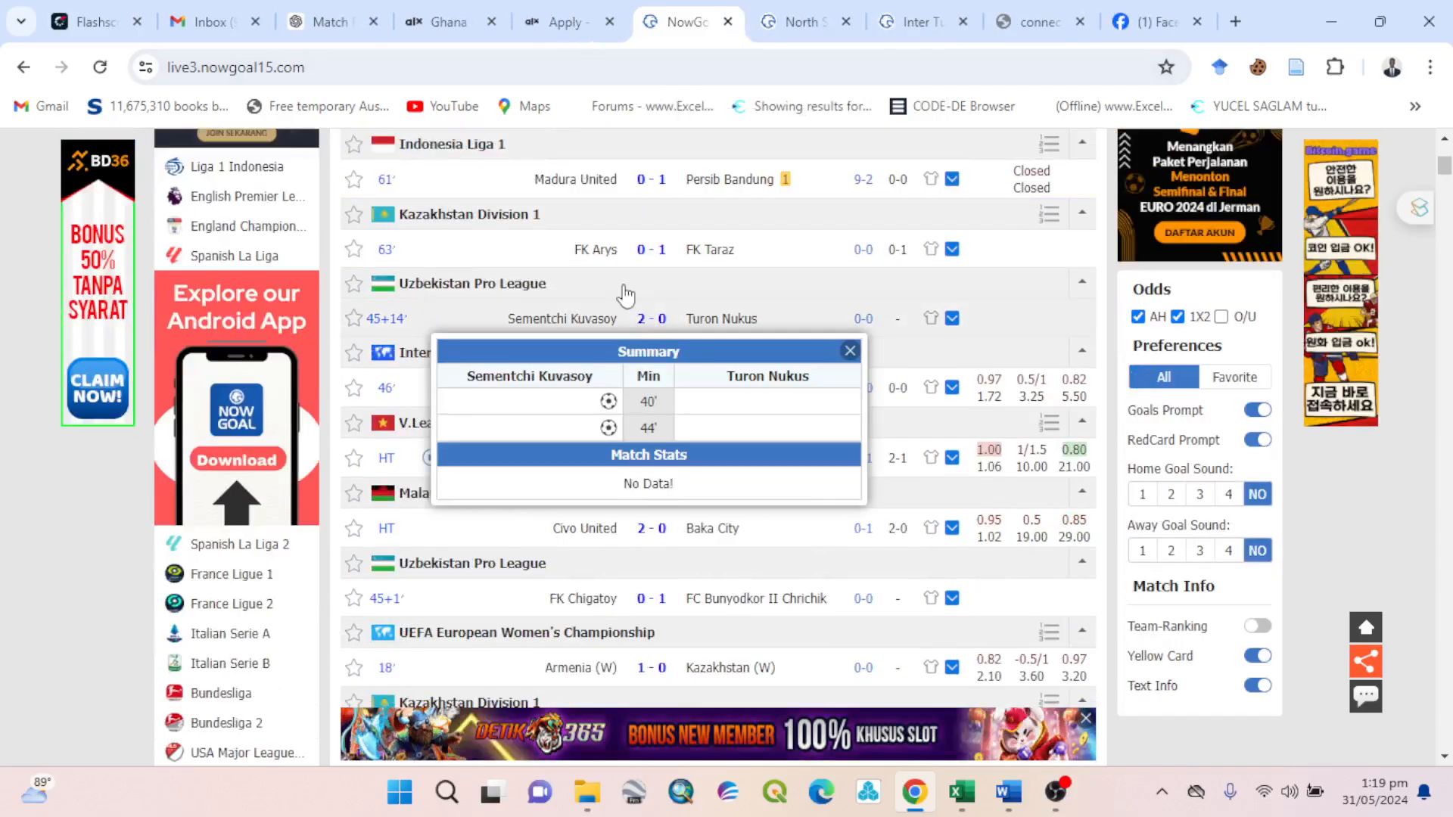
click(609, 253)
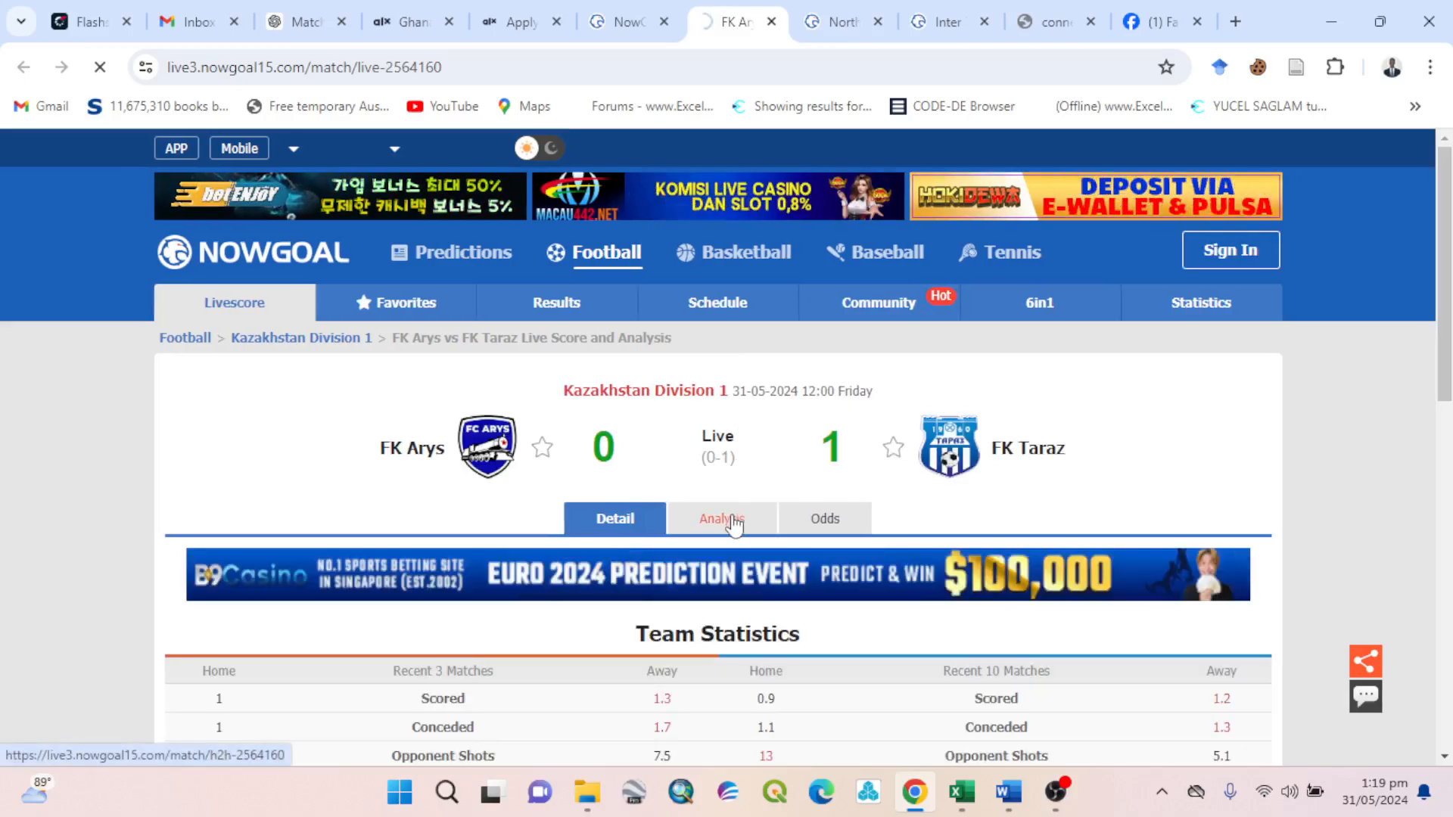
scroll(730, 521, down, 1)
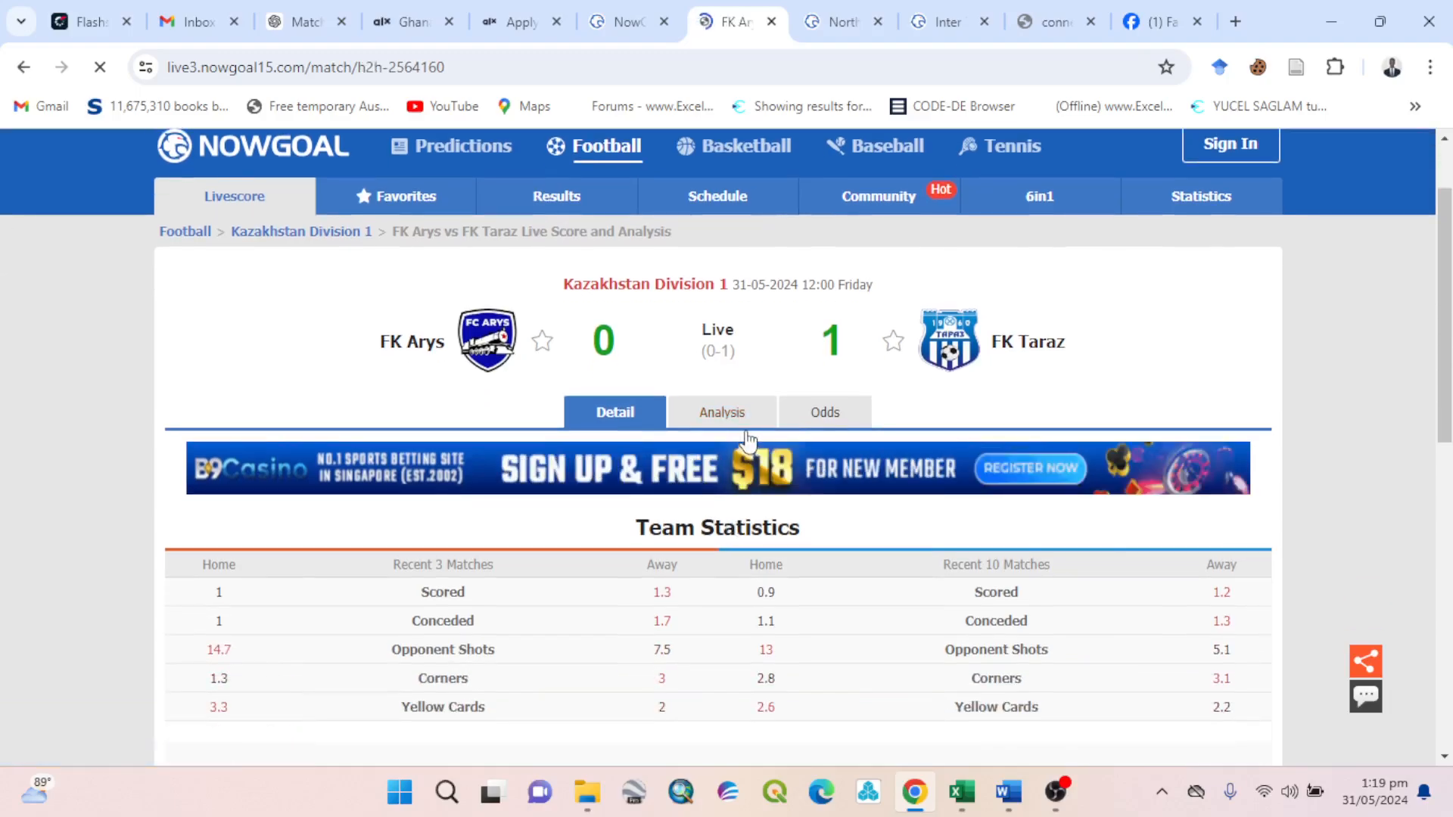
scroll(740, 529, down, 10)
scroll(738, 589, down, 5)
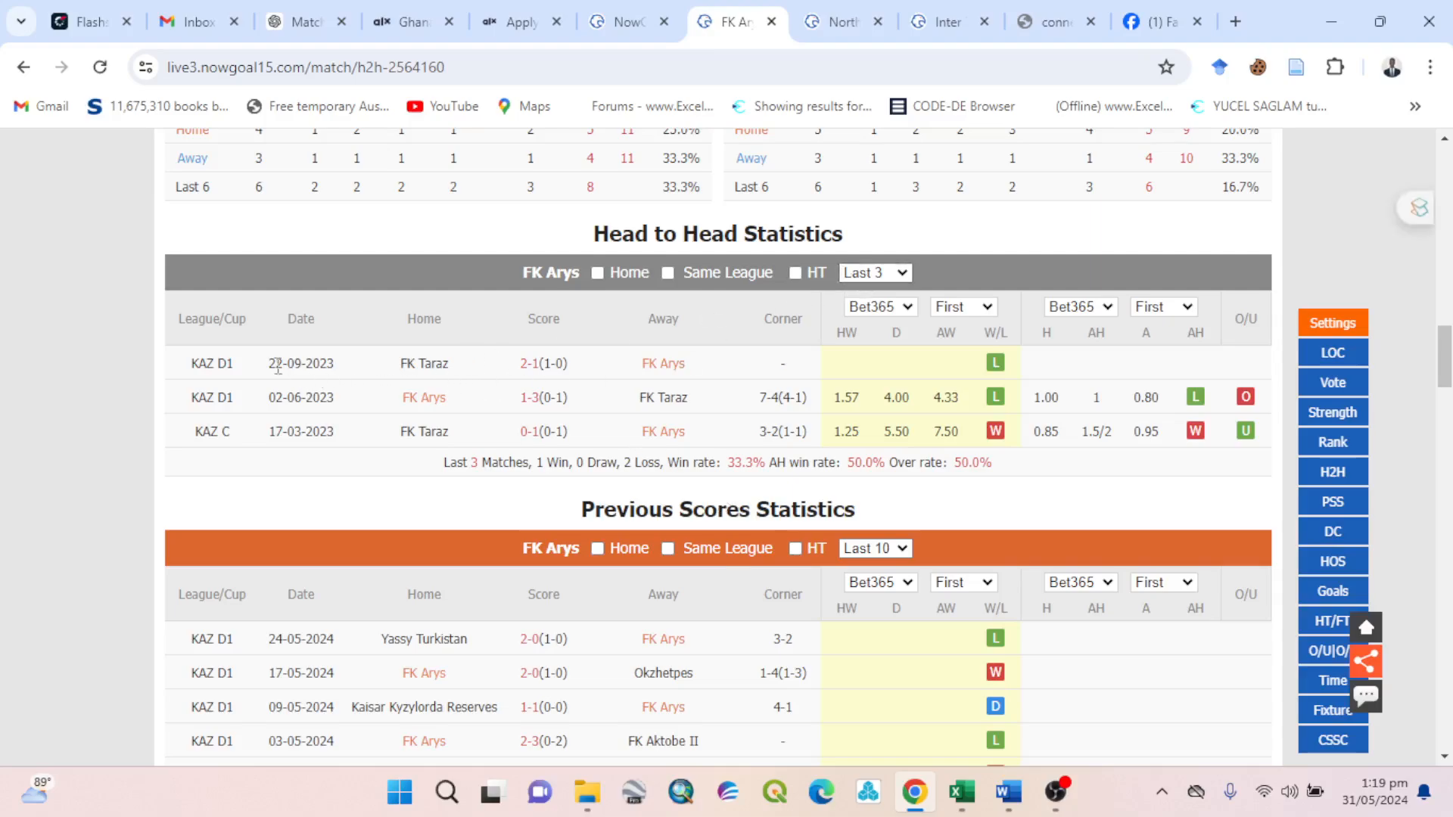
Copy the three FK Arys vs FK Taraz head-to-head rows into the H2H table at B31 of the OWN FULLTIME AND H2H DATA NOWGOAL workbook.
drag(210, 354, 1200, 434)
right_click(1053, 401)
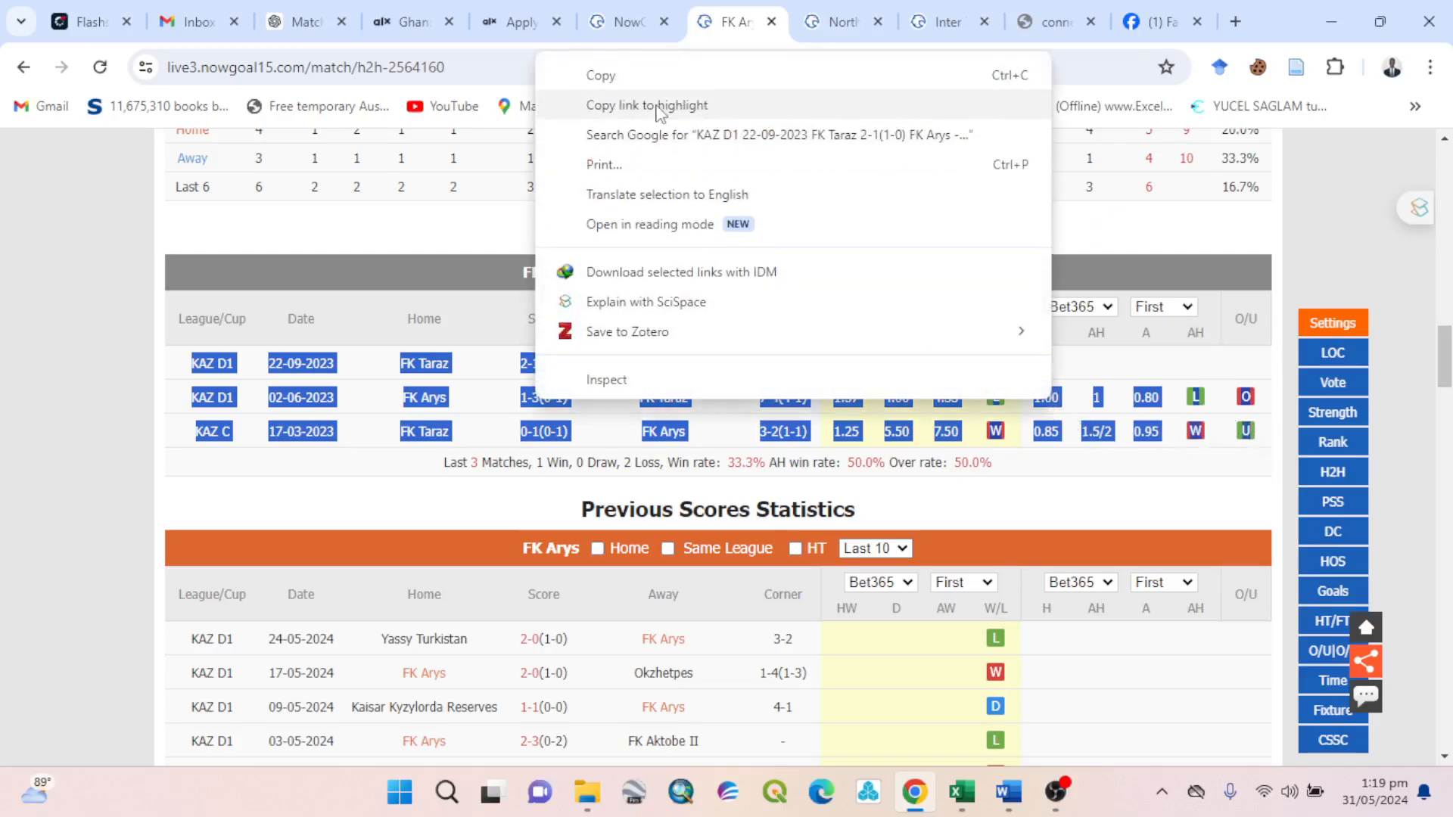
click(601, 75)
scroll(712, 553, up, 15)
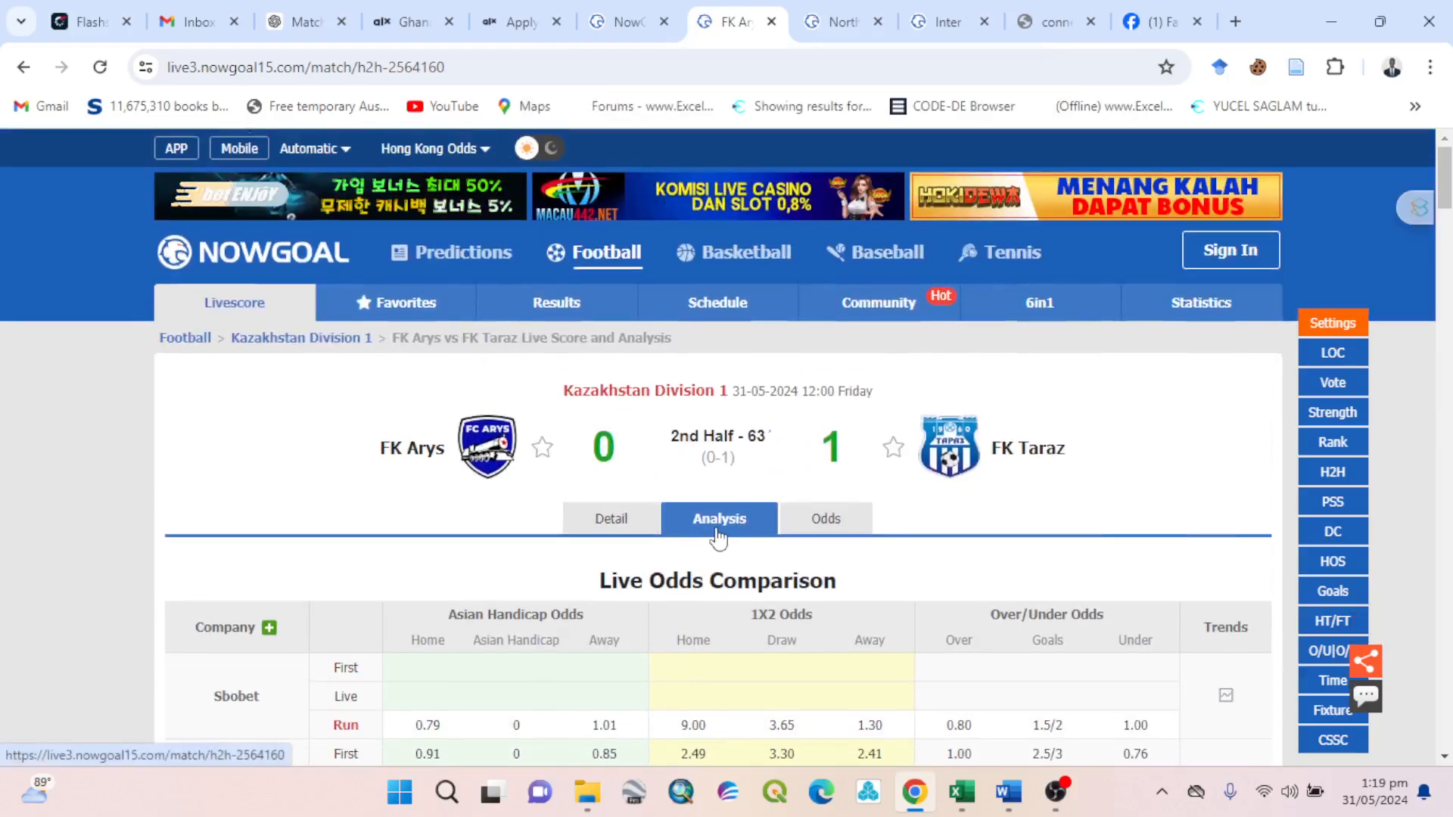
scroll(714, 544, down, 15)
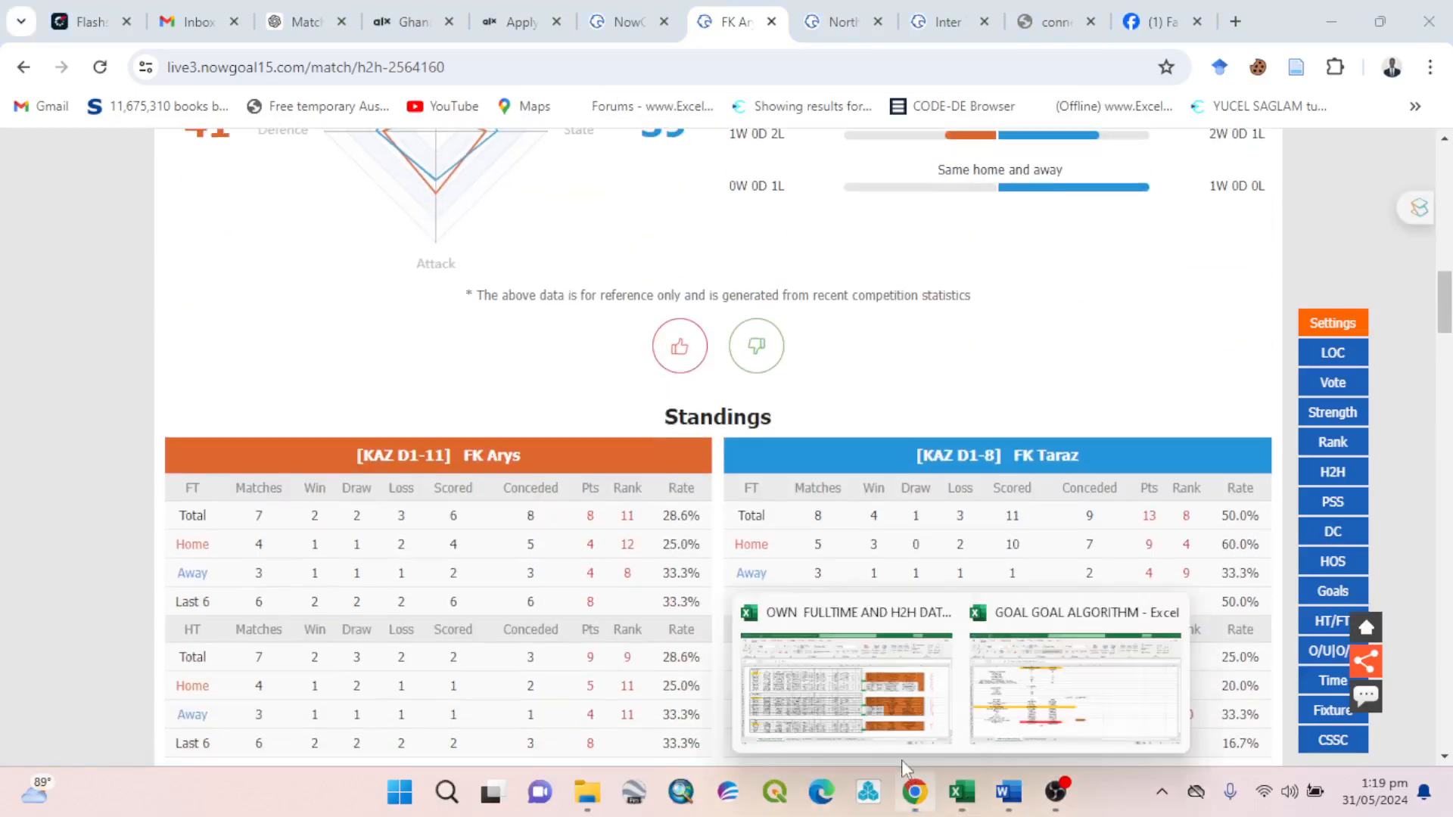
click(870, 658)
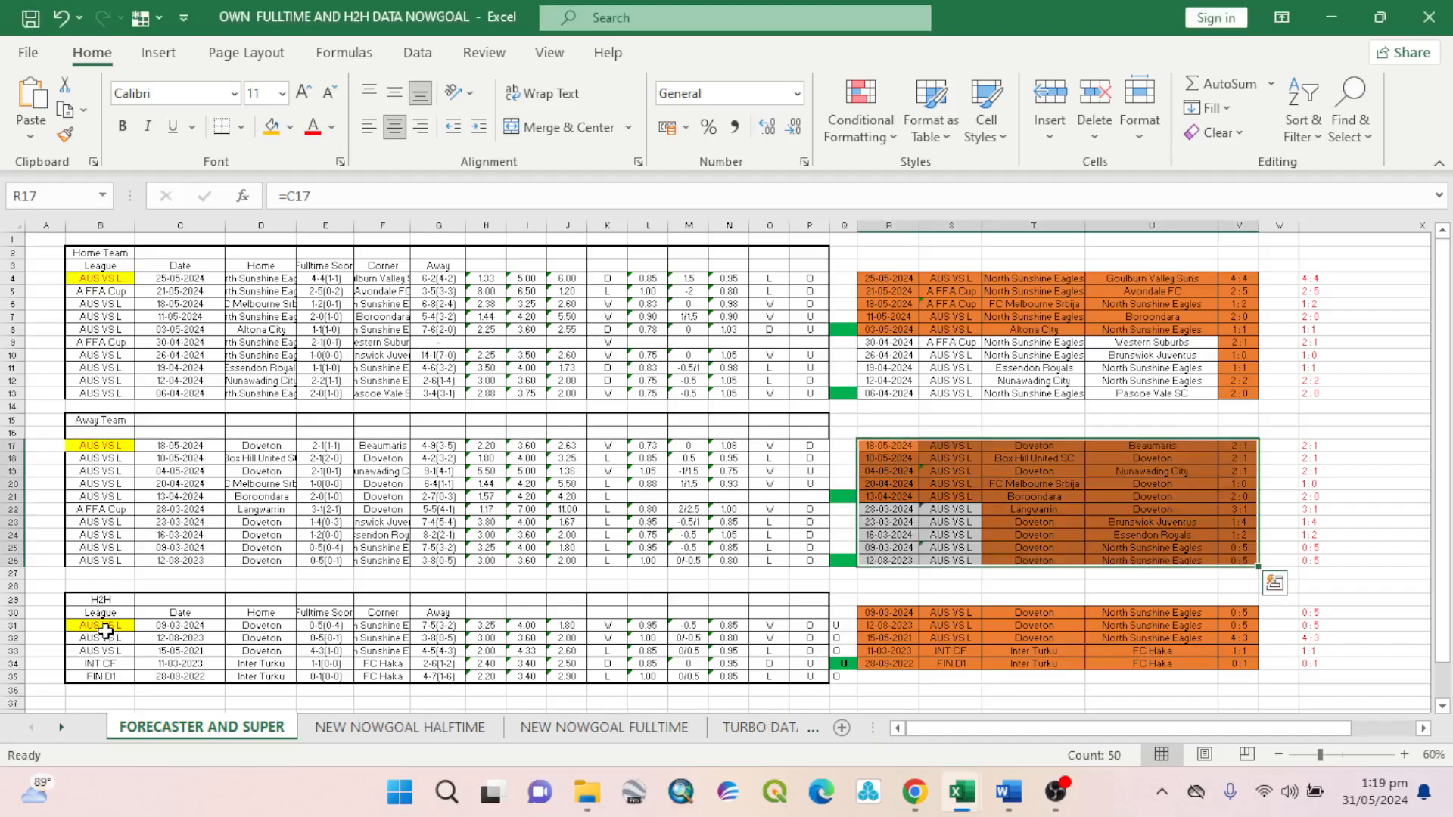
click(104, 628)
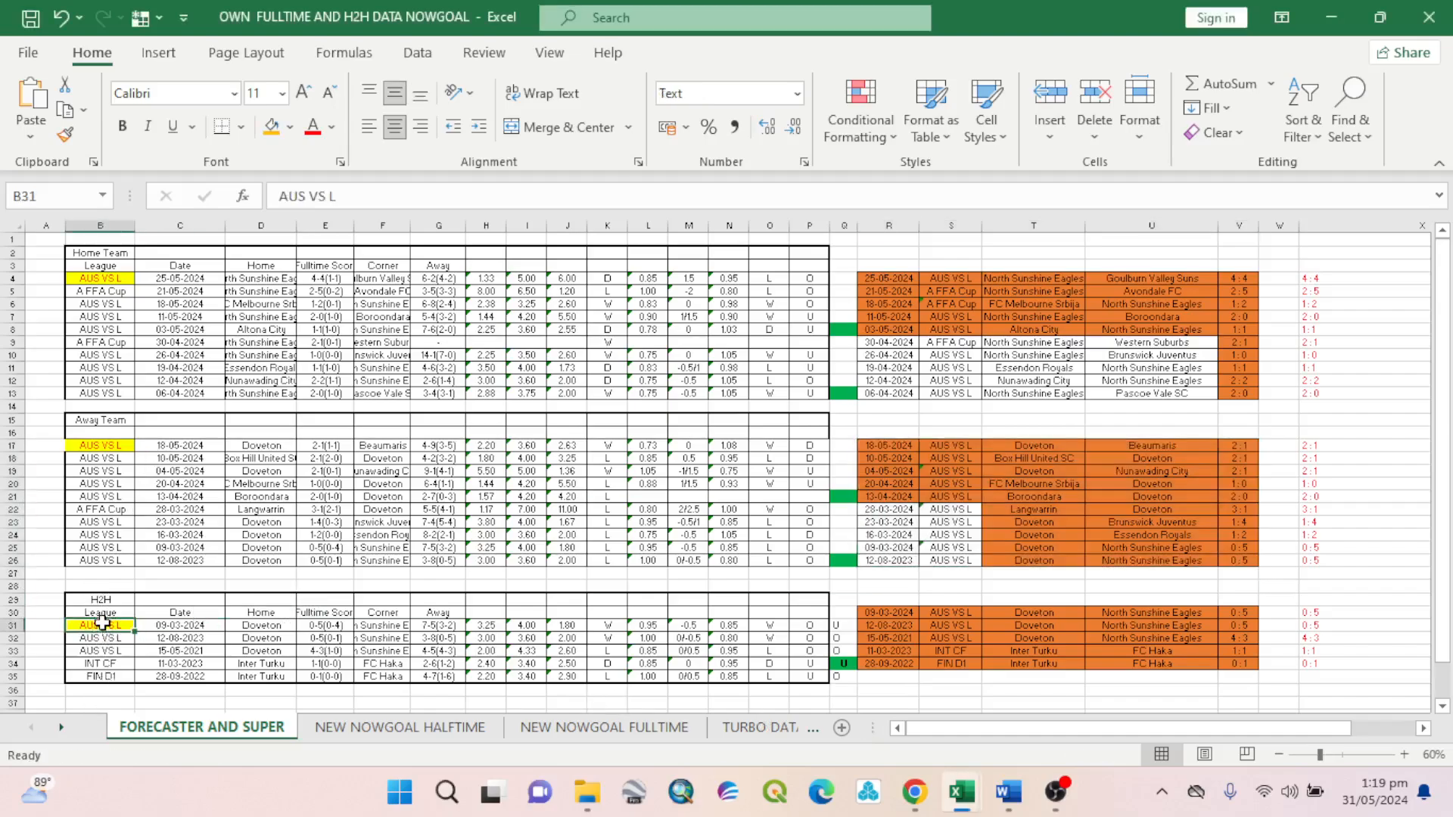
right_click(104, 625)
click(187, 139)
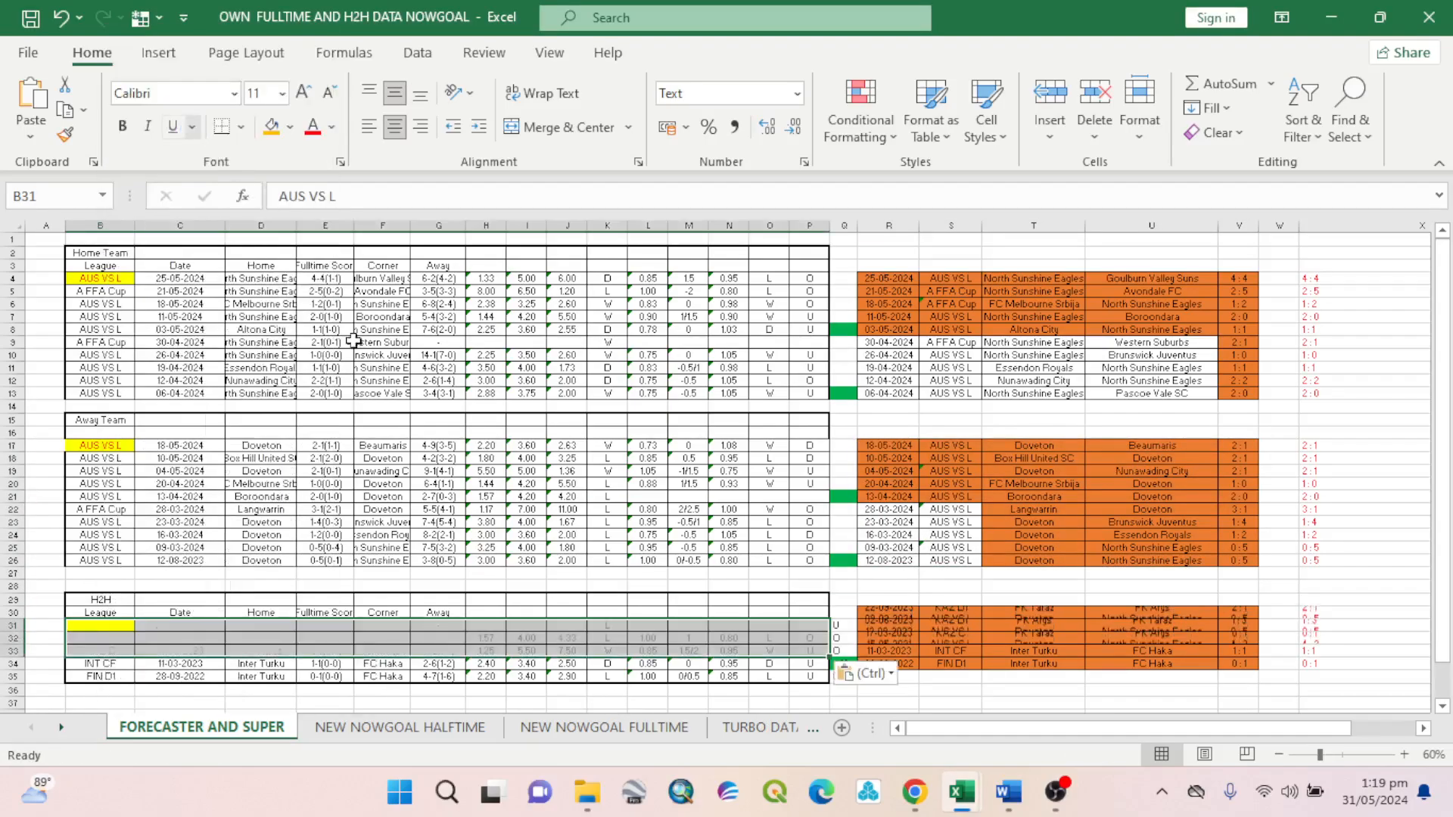
Copy FK Arys's last 10 matches from the NowGoal Previous Scores Statistics and switch to the OWN FULLTIME AND H2H DATA NOWGOAL workbook.
click(914, 792)
scroll(869, 452, down, 10)
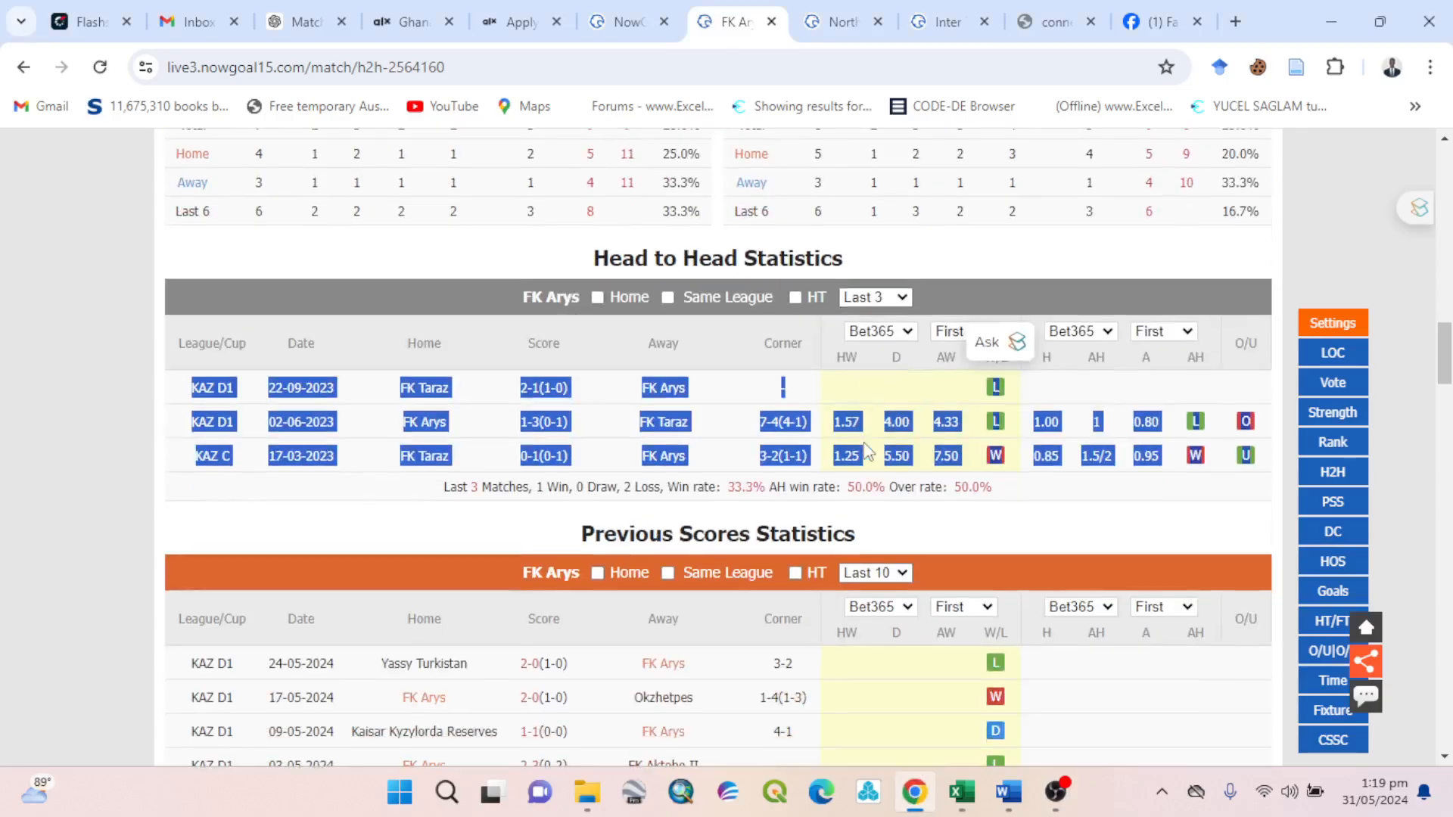
scroll(868, 452, up, 2)
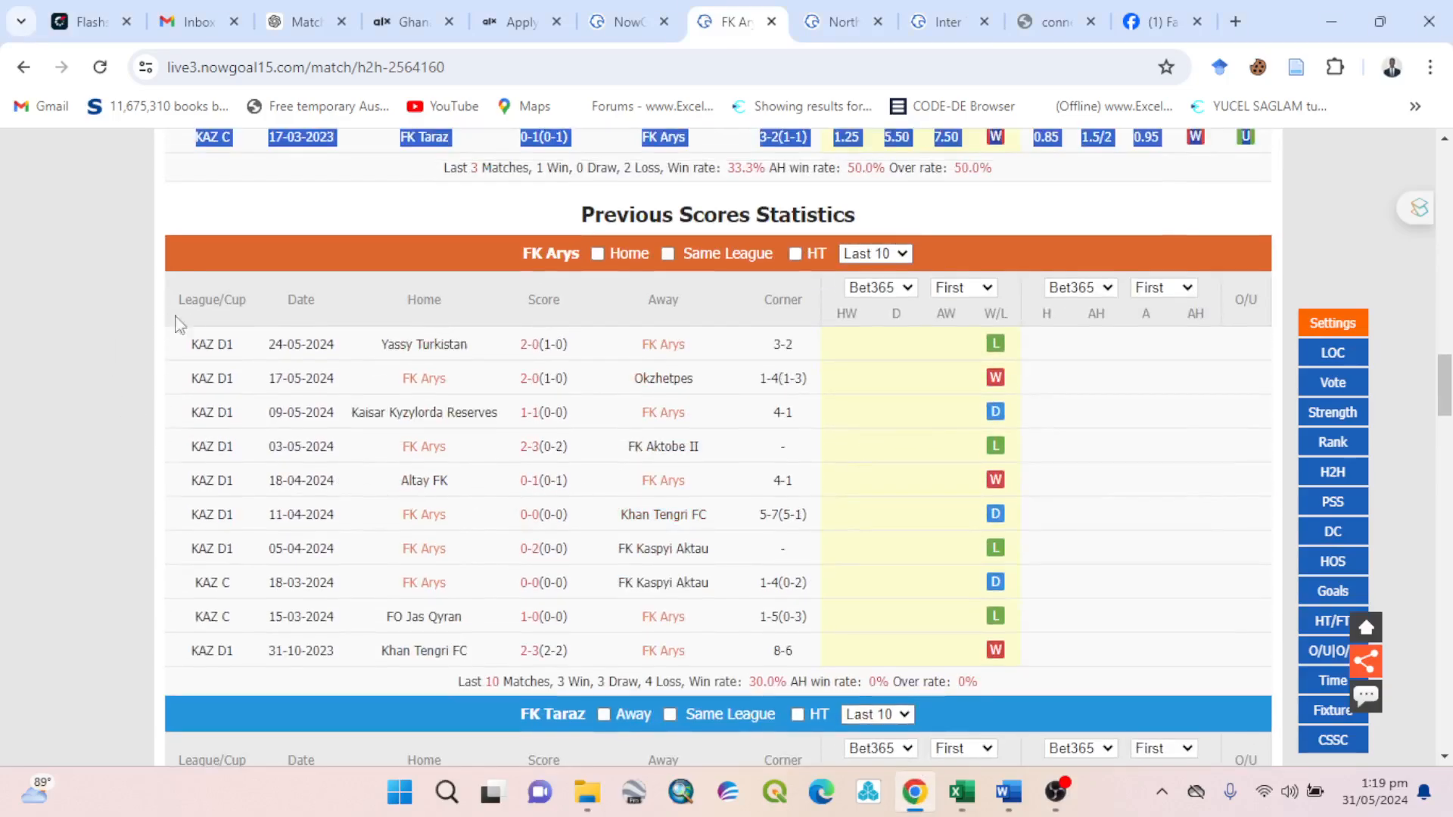
drag(189, 345, 1054, 650)
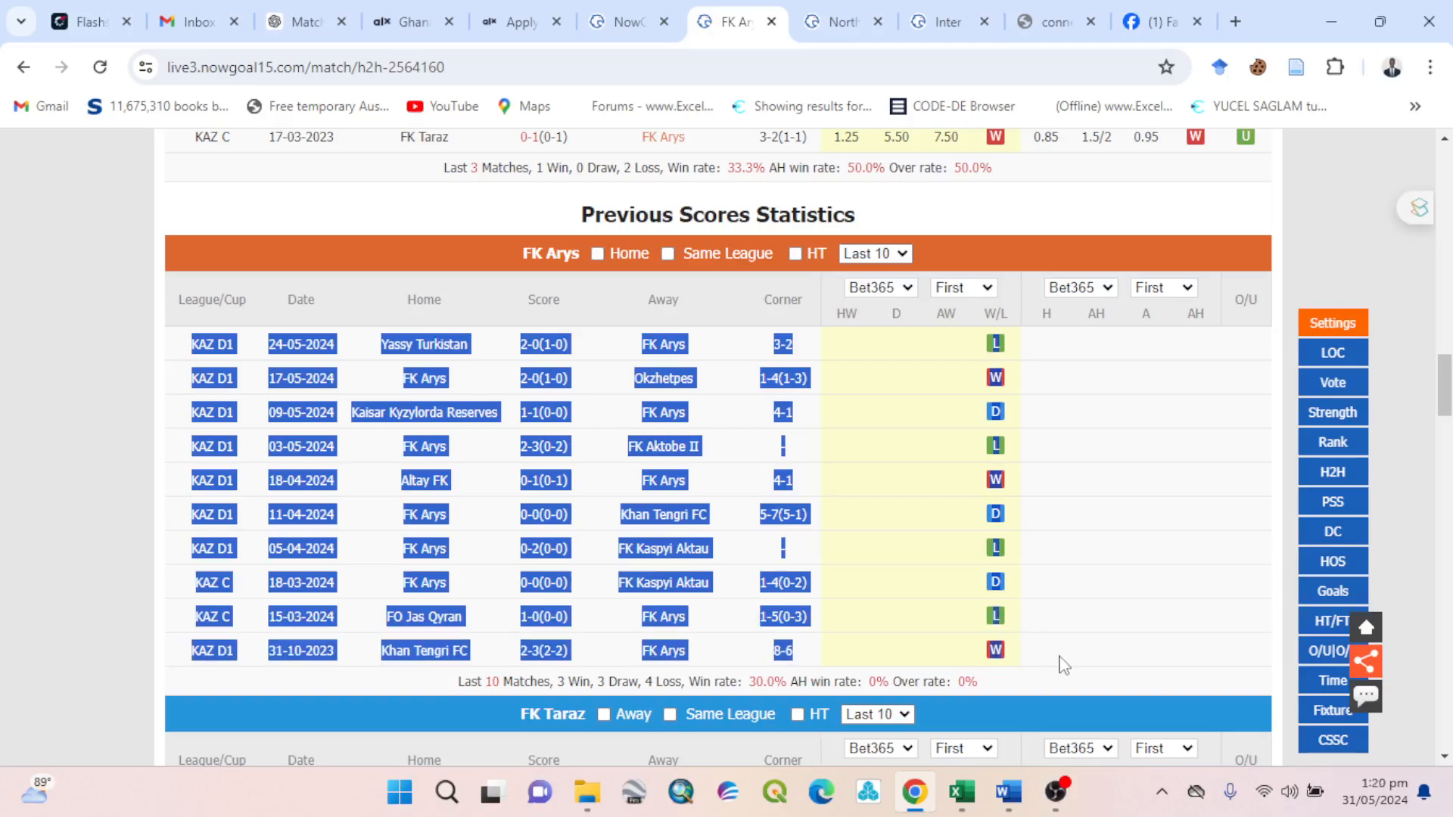
right_click(796, 625)
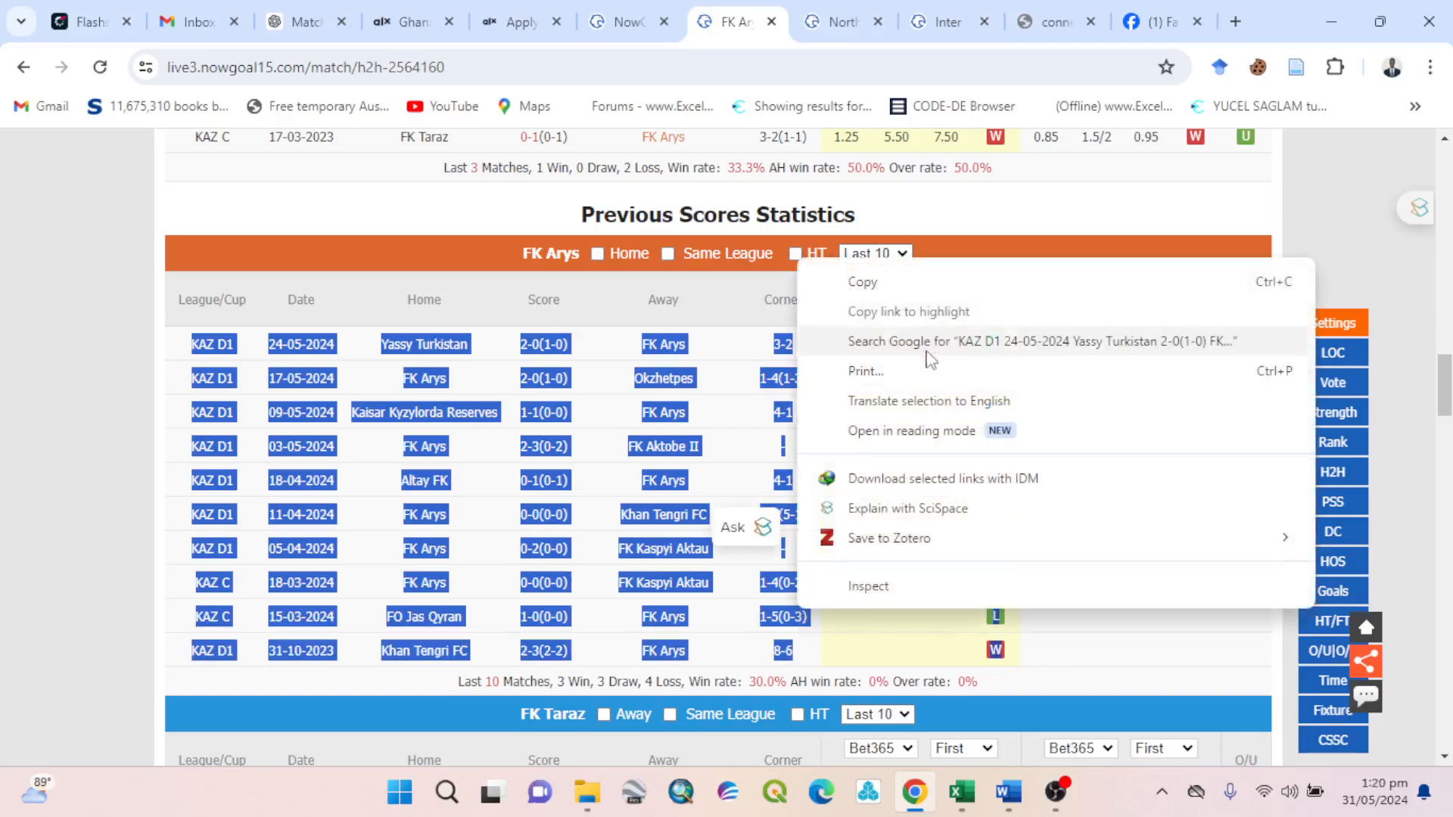
click(907, 286)
mouse_move(961, 792)
click(1037, 715)
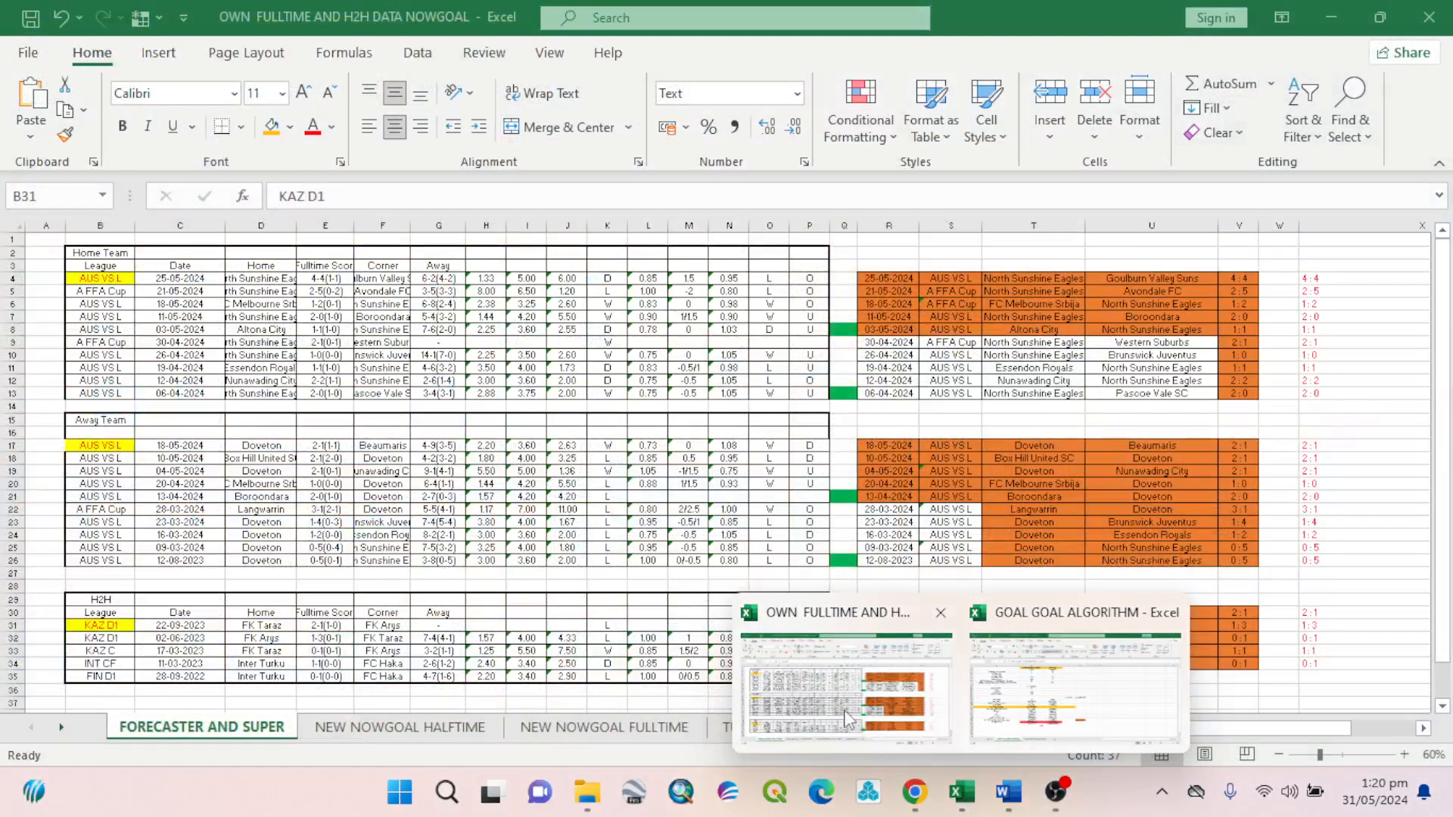
click(847, 718)
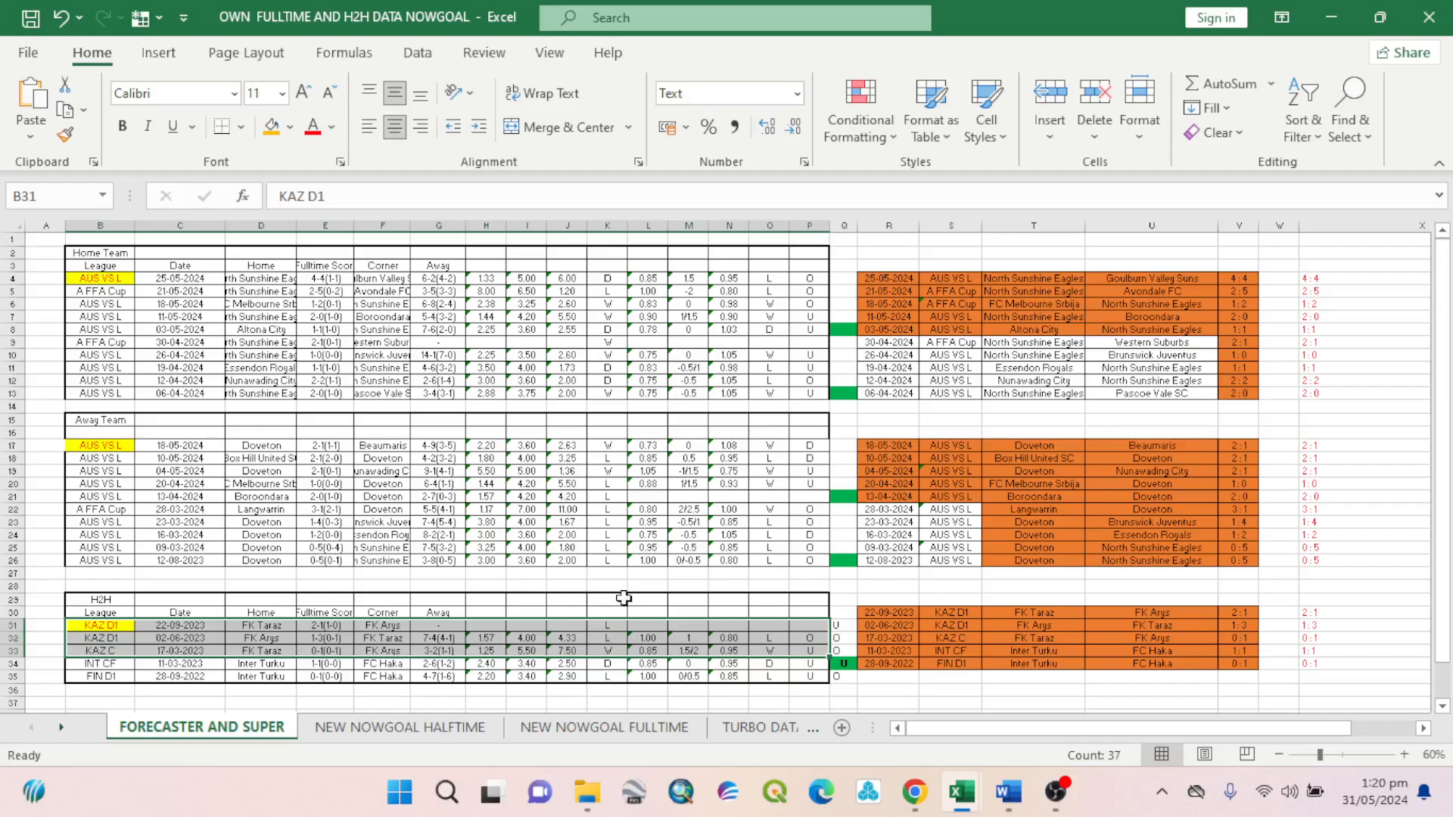
Try pasting the FK Arys matches into the Home Team table from B4, and undo the paste.
click(106, 278)
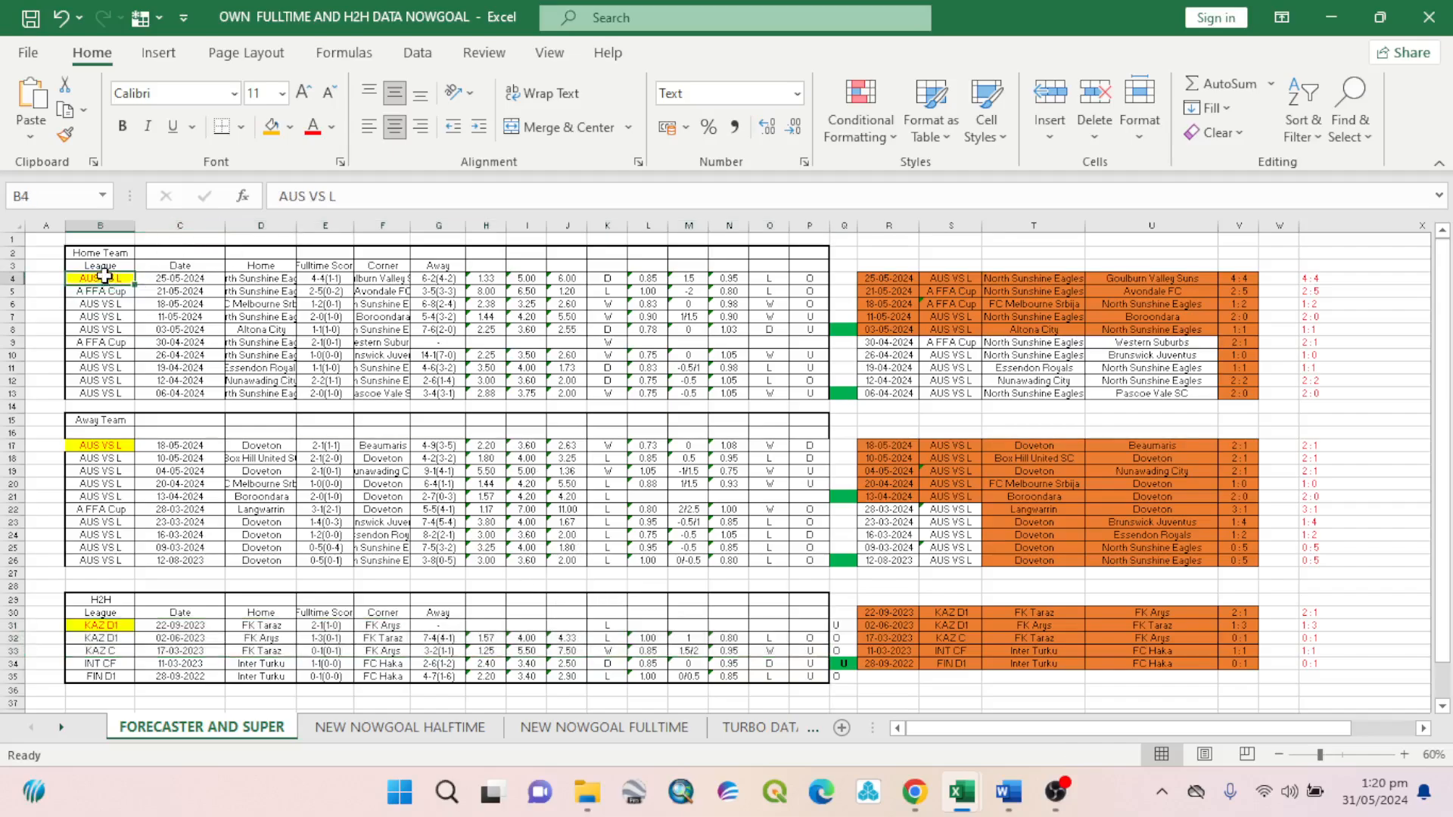
right_click(106, 280)
click(190, 274)
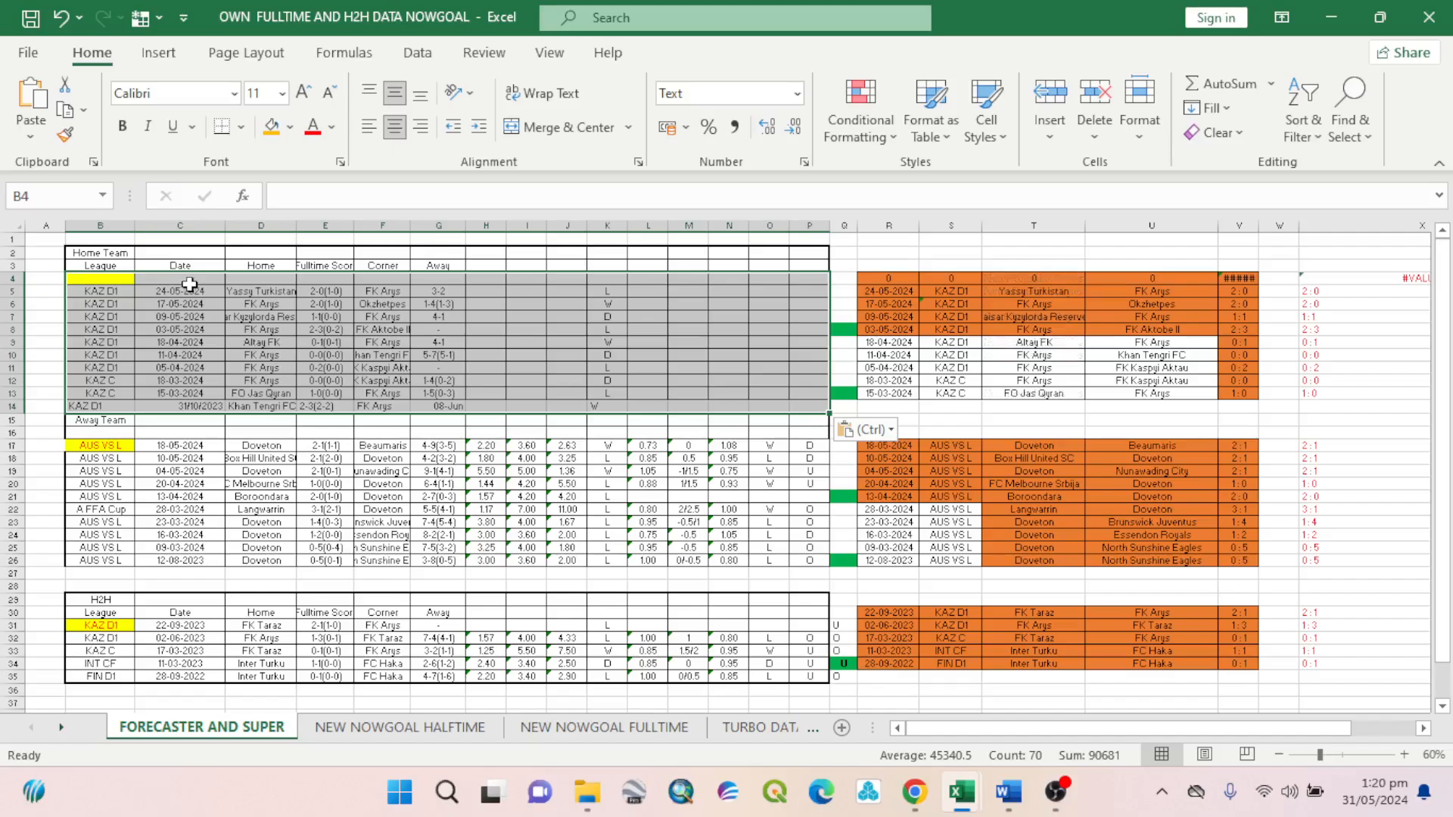
click(61, 17)
Paste the FK Arys matches into the Home Team table starting from cell B3.
click(109, 265)
right_click(110, 265)
click(193, 274)
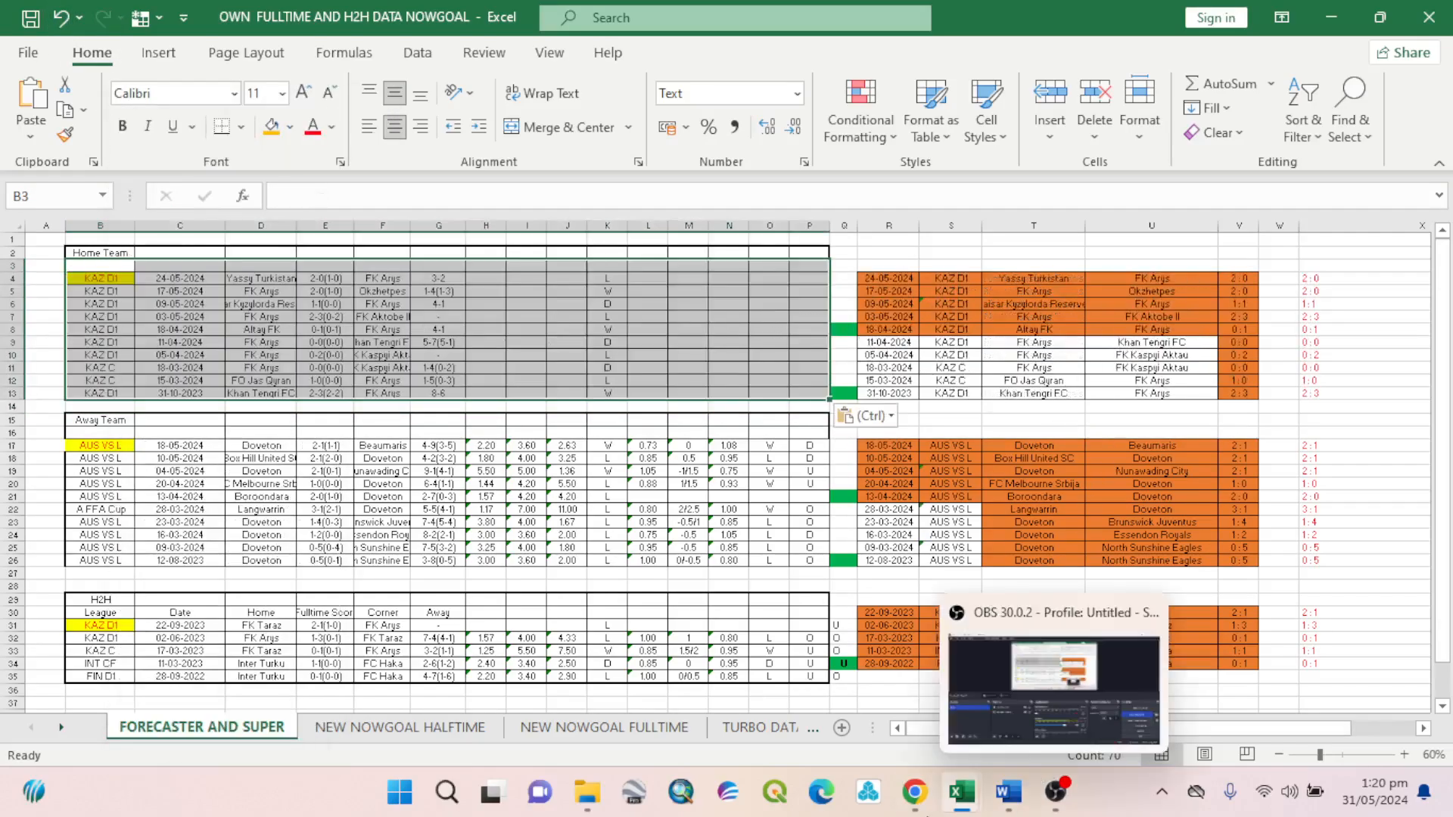
Copy FK Taraz's last 10 matches from the NowGoal page and switch back to the OWN FULLTIME AND H2H DATA NOWGOAL workbook.
click(914, 792)
scroll(852, 460, down, 7)
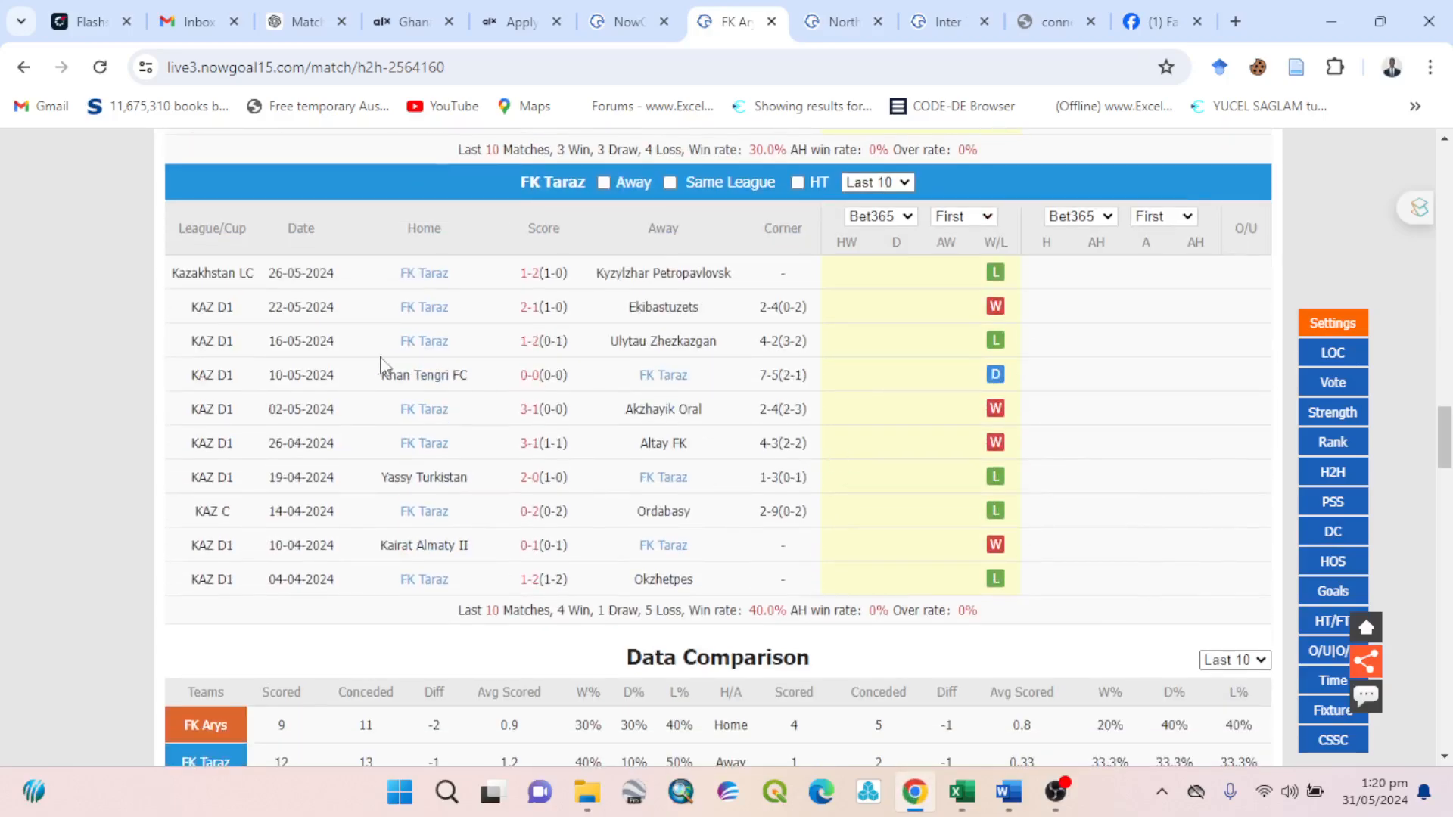
drag(174, 280, 992, 569)
right_click(836, 460)
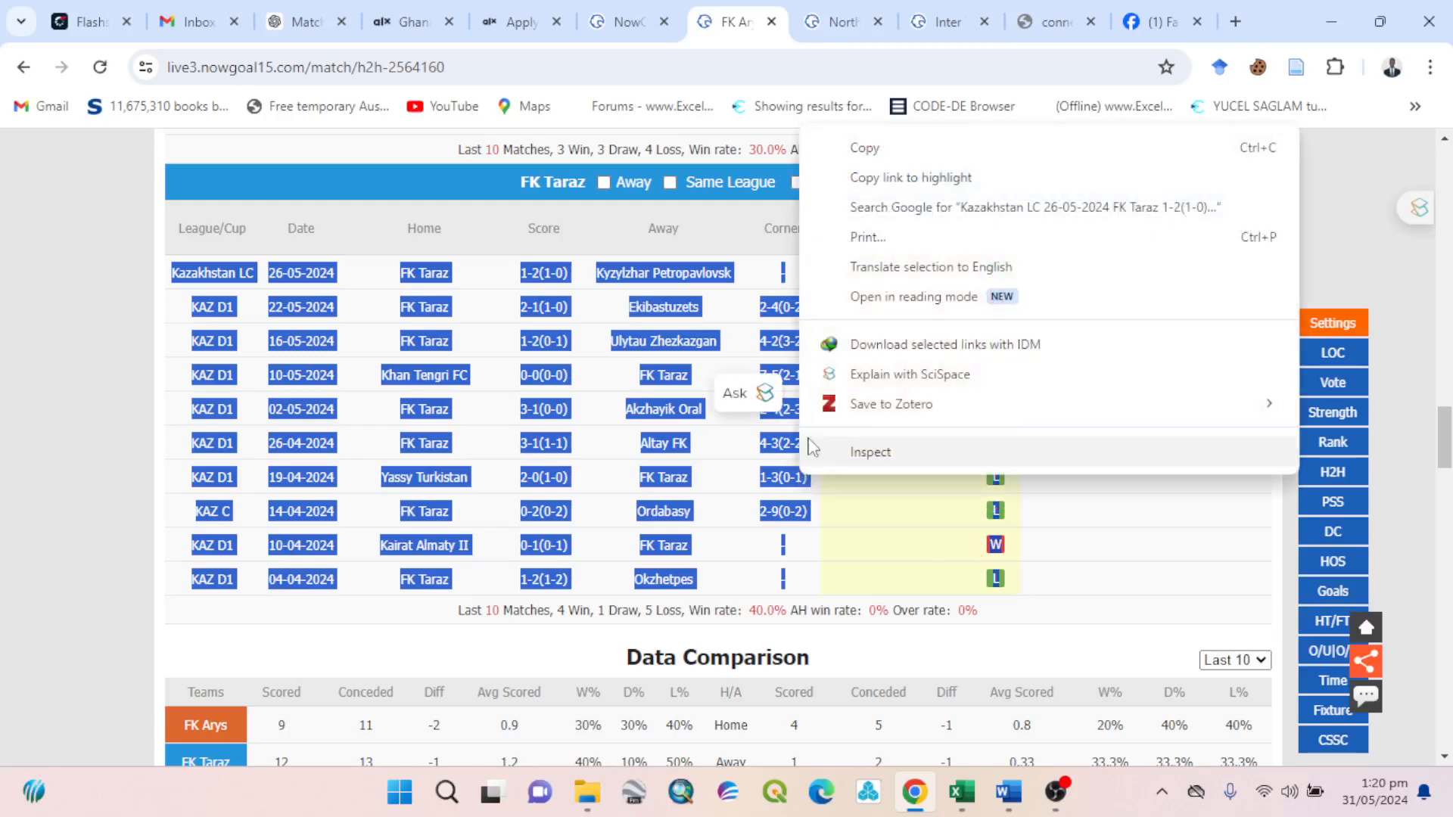
click(883, 151)
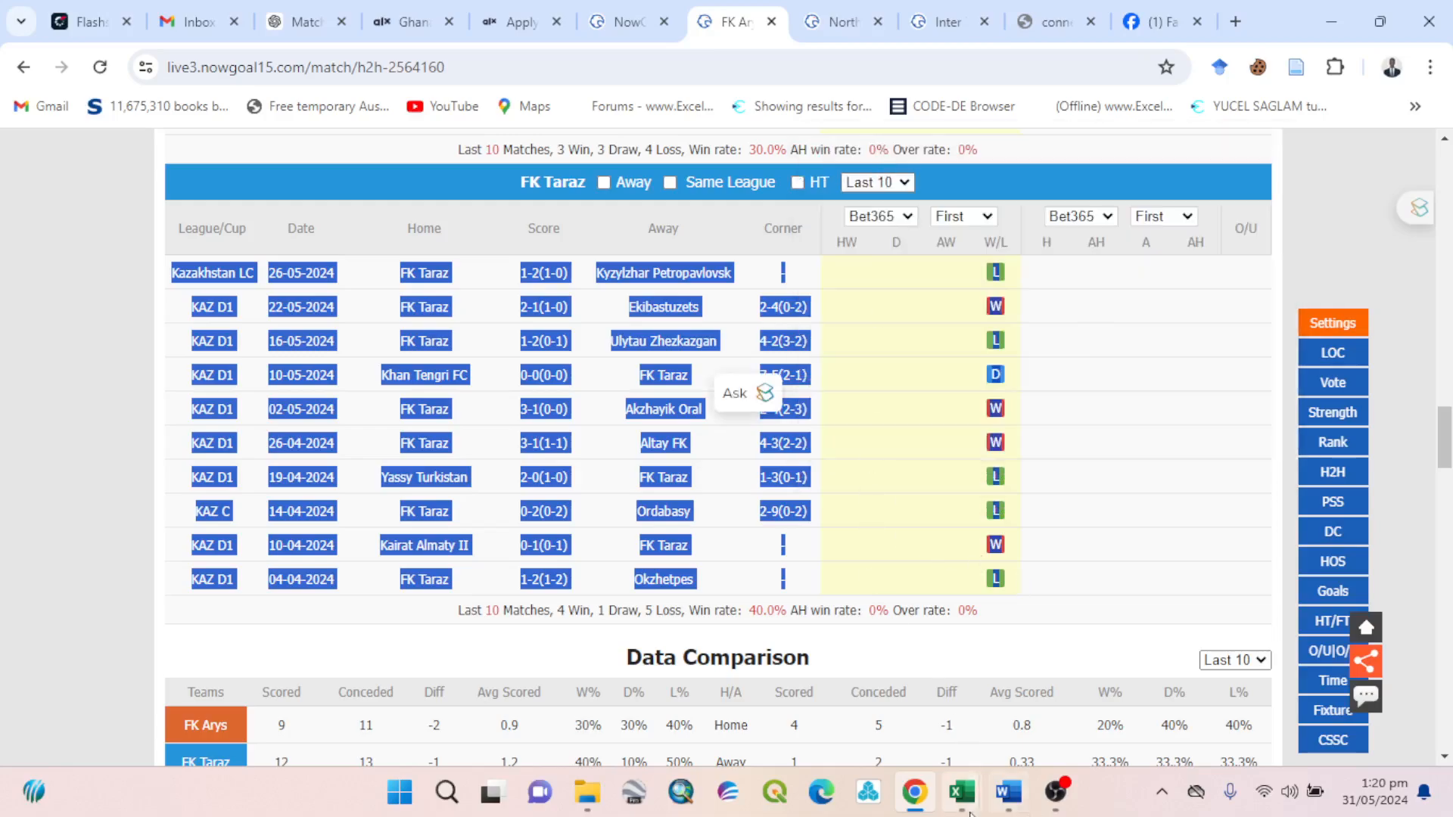
click(963, 795)
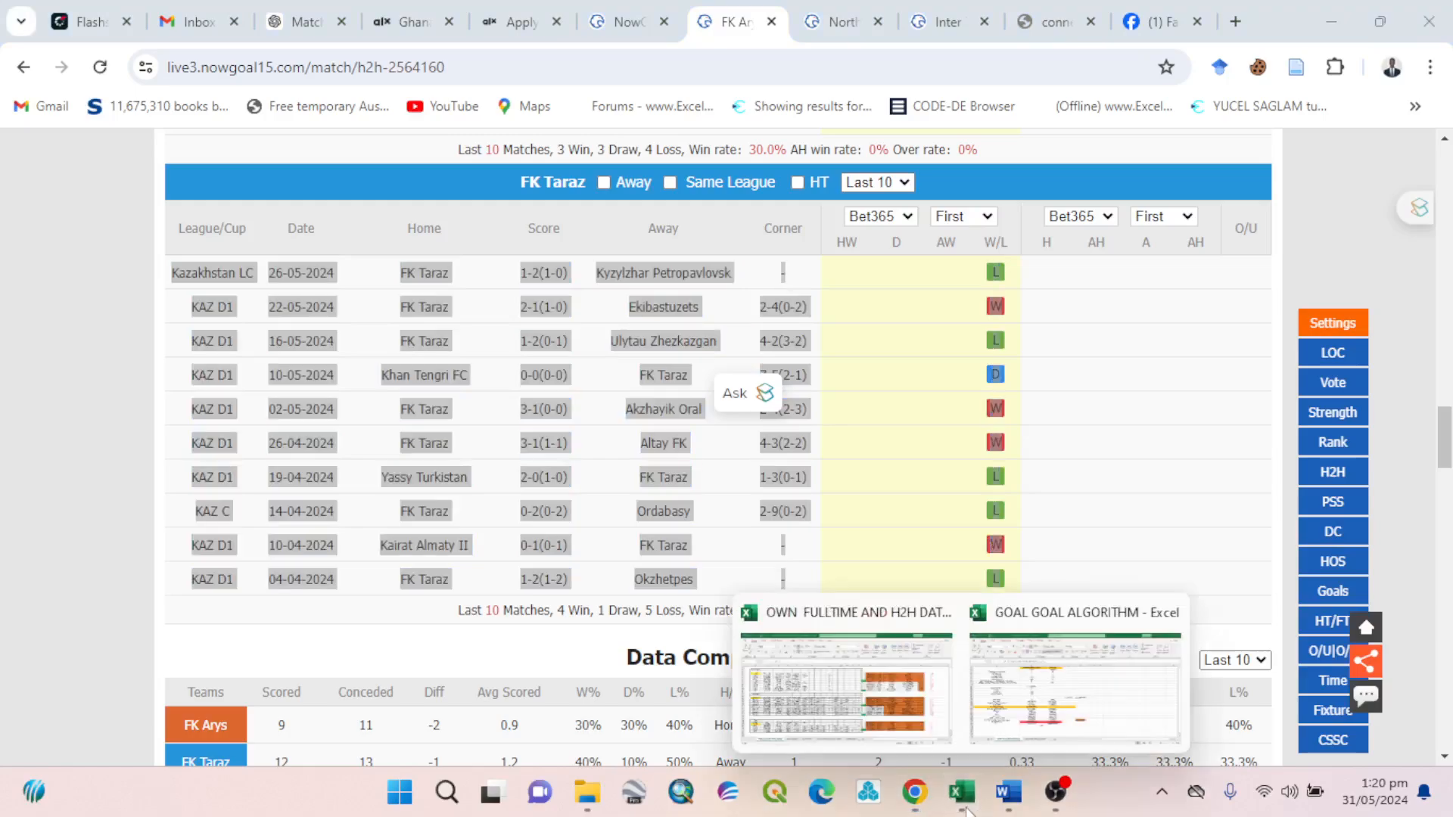
click(828, 690)
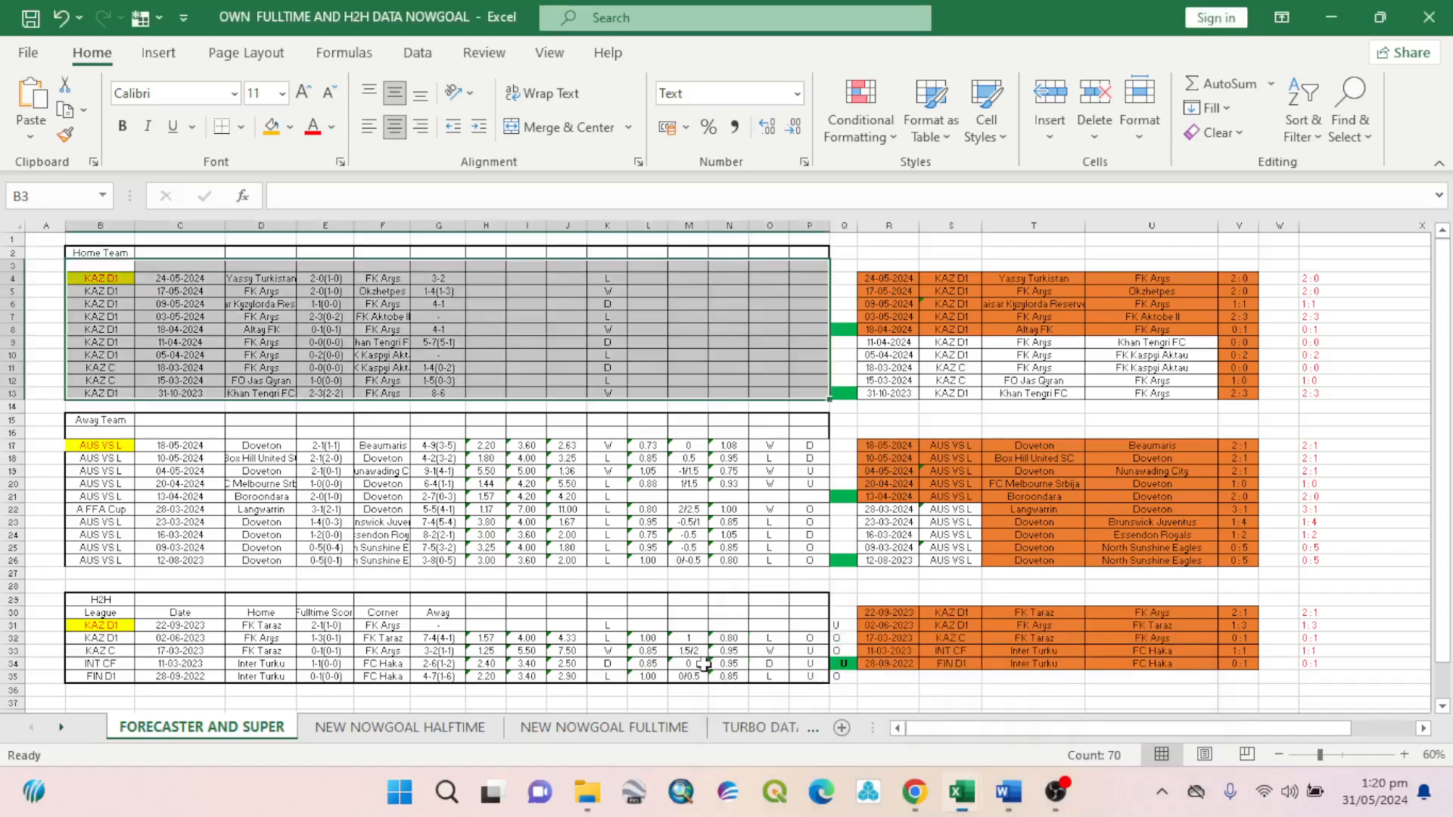
Try pasting the FK Taraz matches into the Away Team table from B17, and undo the paste.
click(95, 447)
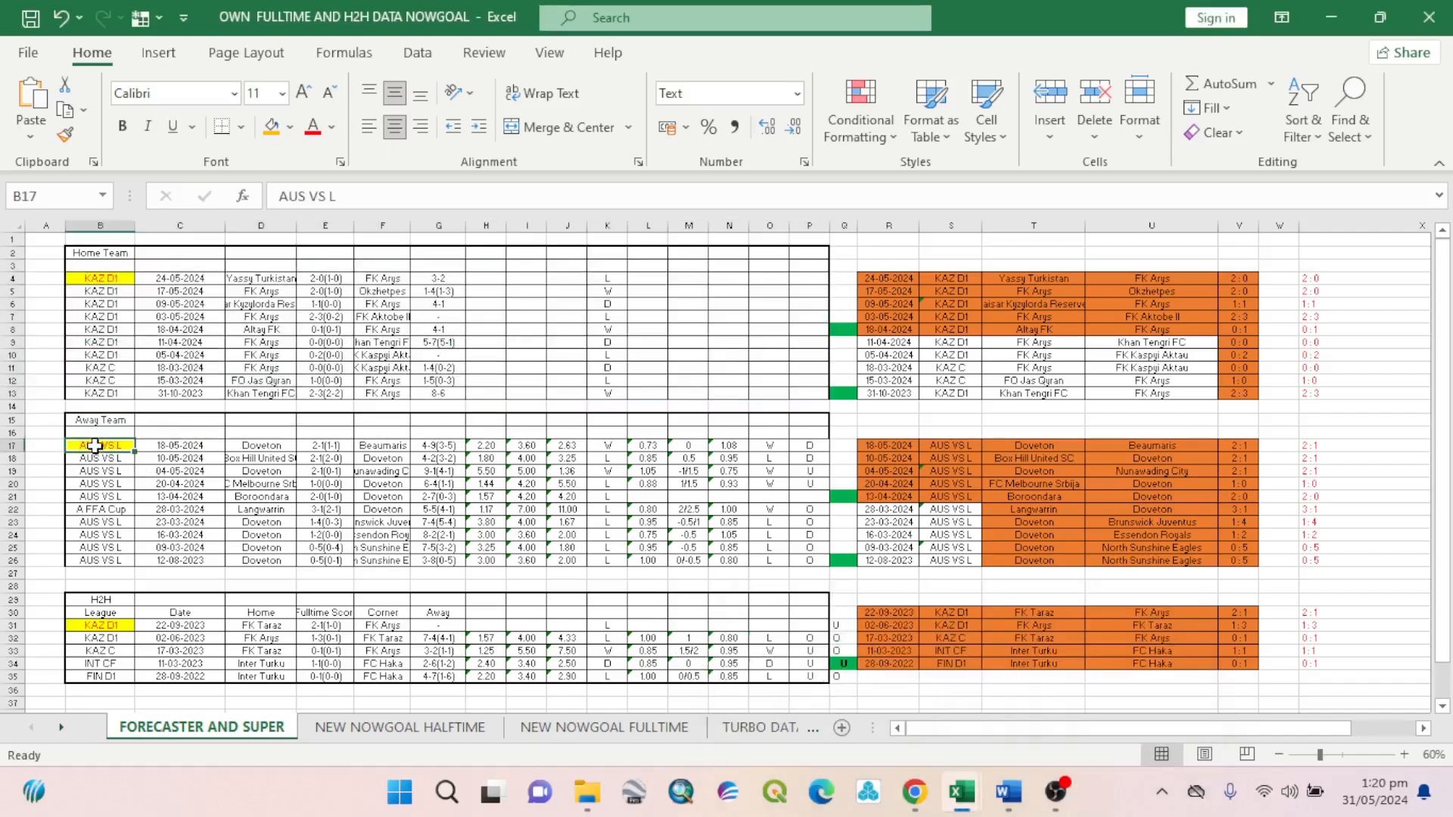
right_click(95, 446)
click(181, 273)
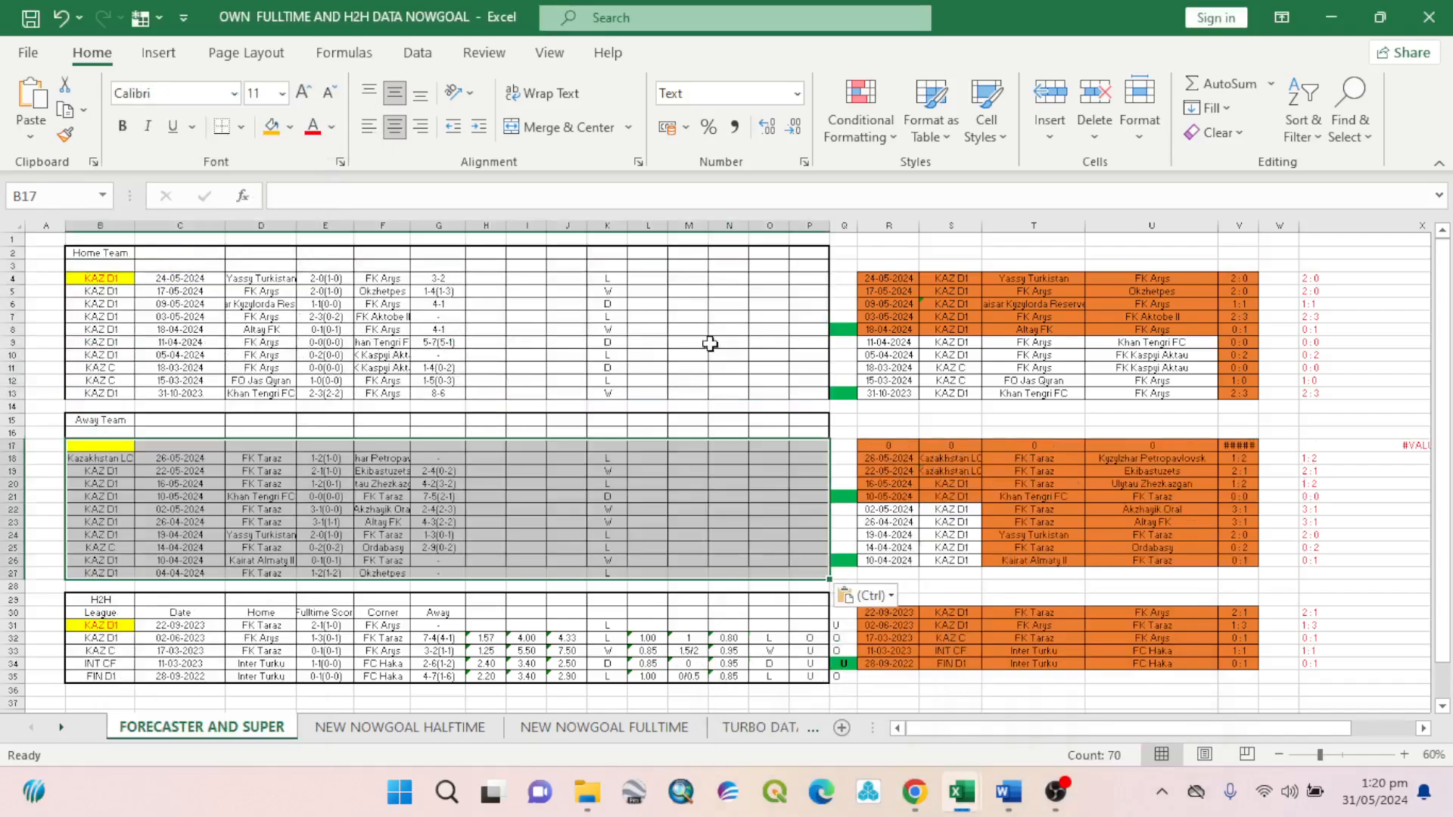
click(72, 23)
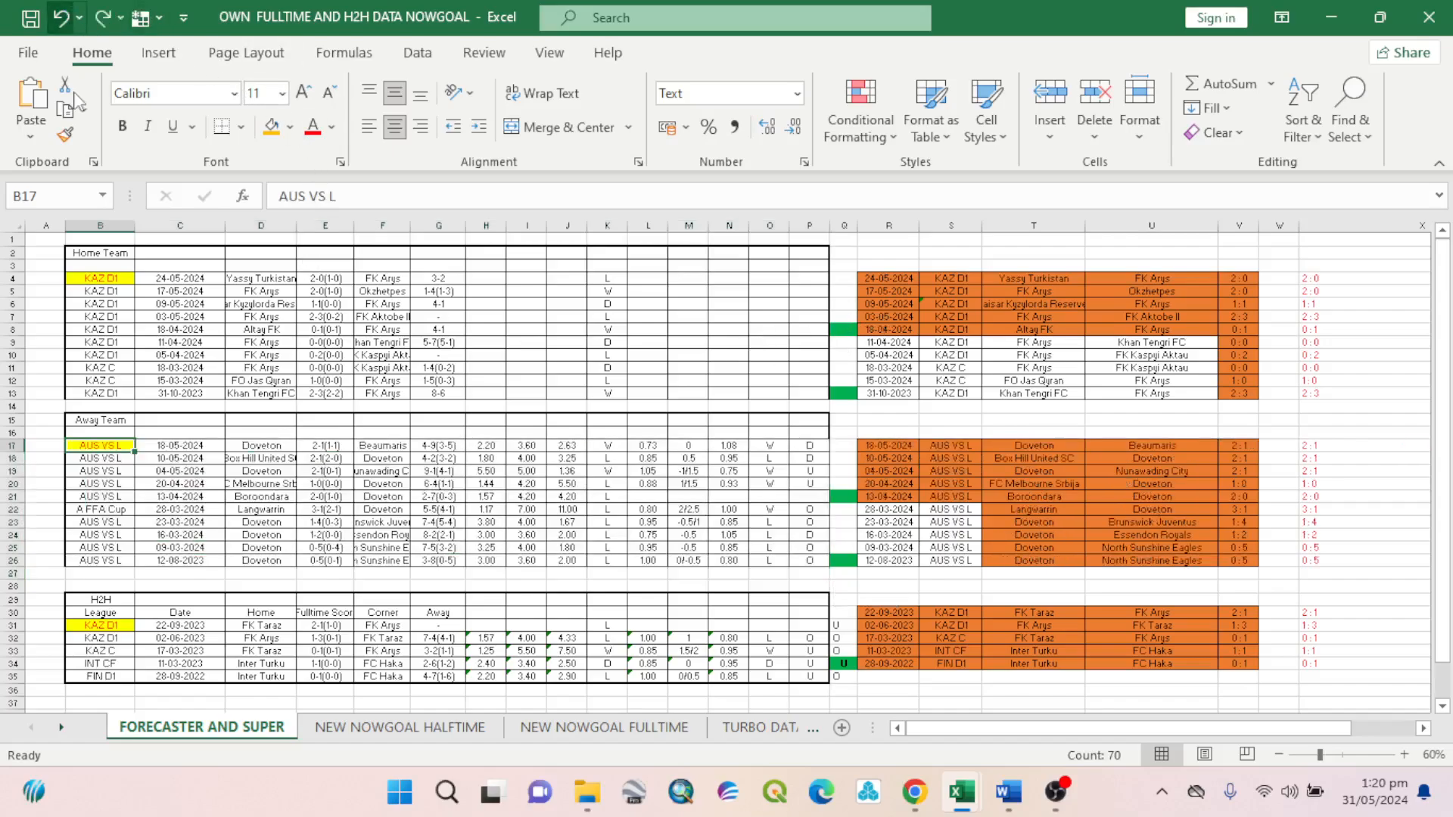
Paste the FK Taraz matches into the Away Team table starting from cell B16.
click(113, 431)
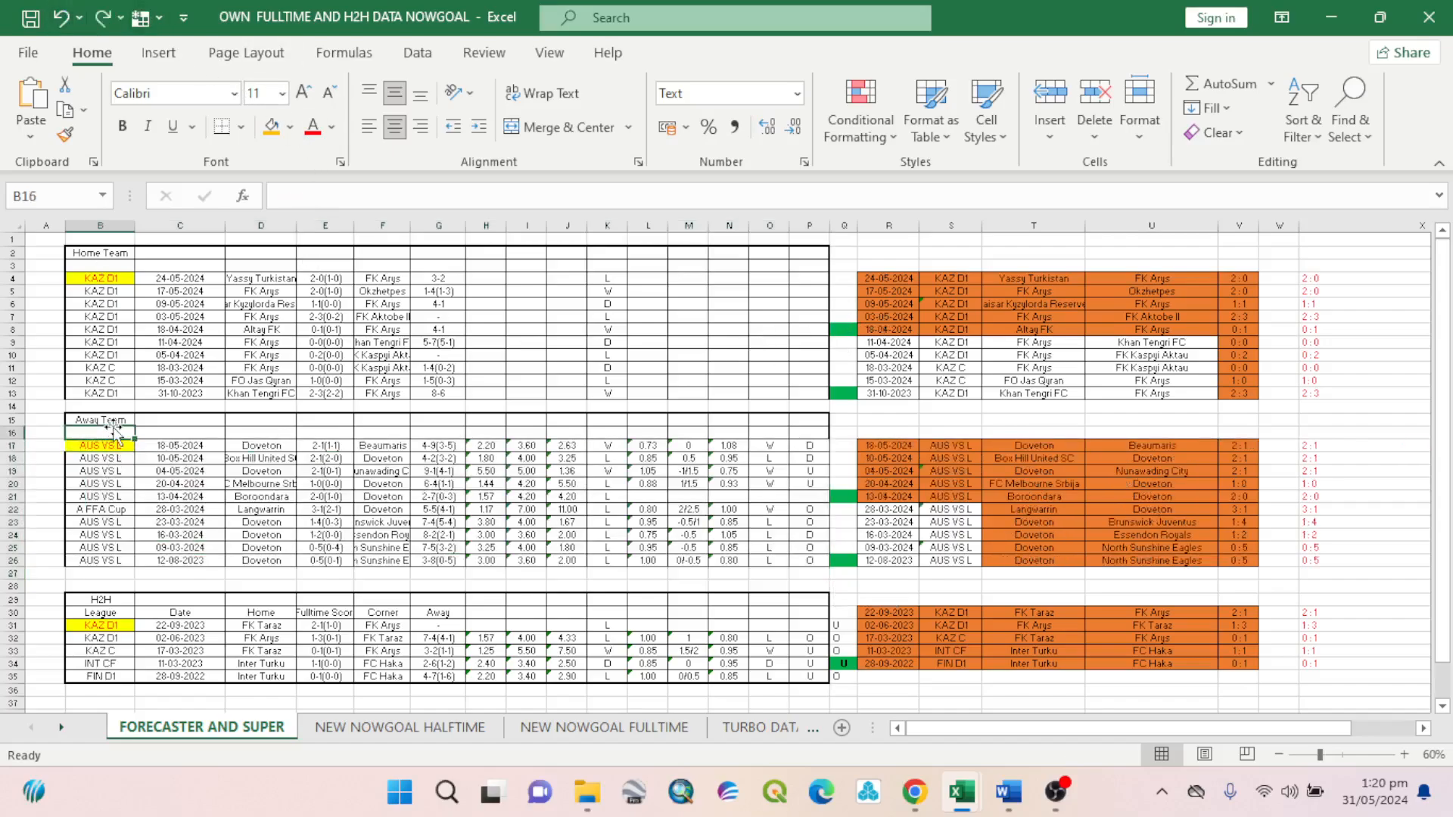
right_click(112, 433)
click(203, 304)
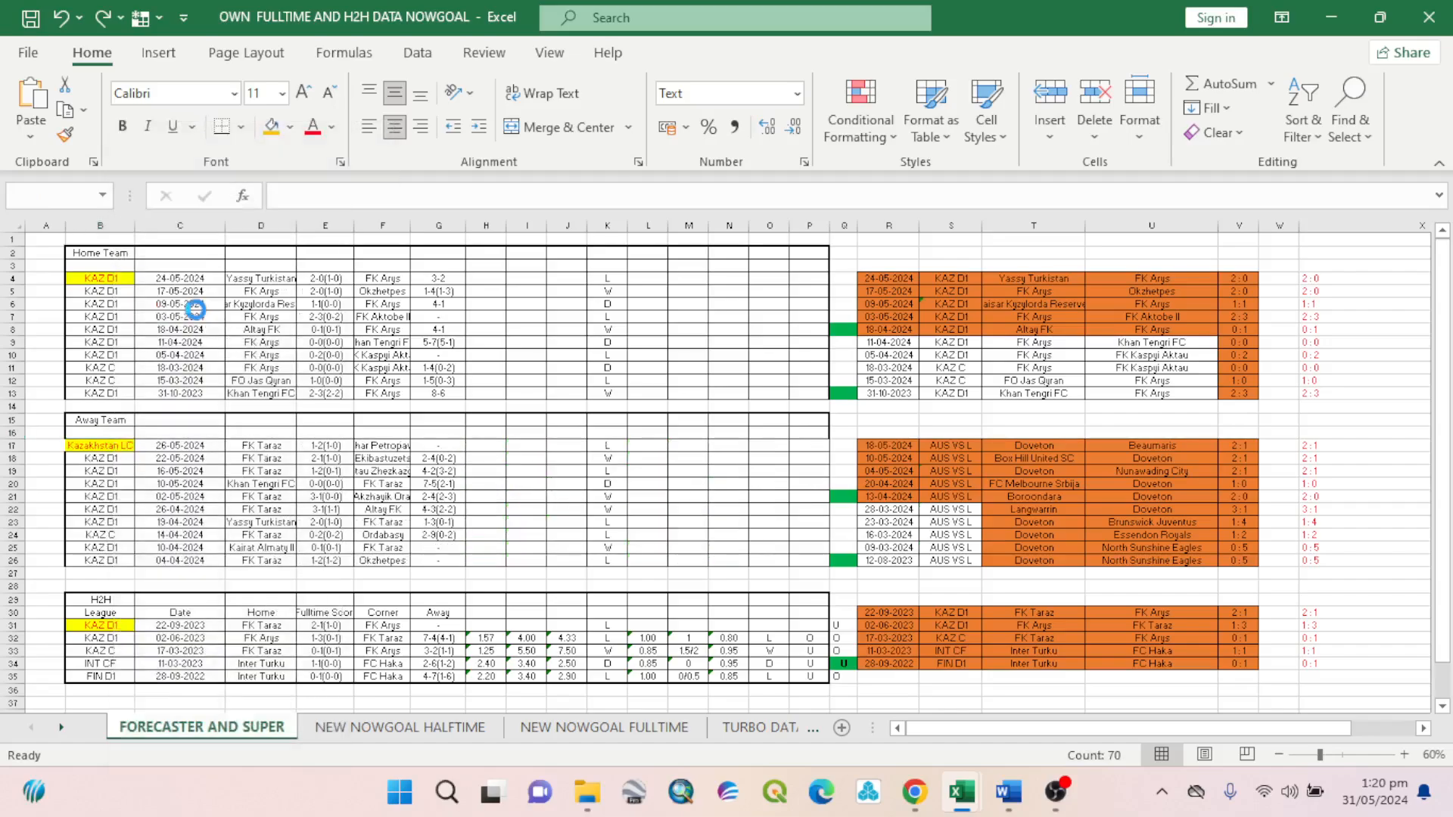
drag(887, 449, 1230, 561)
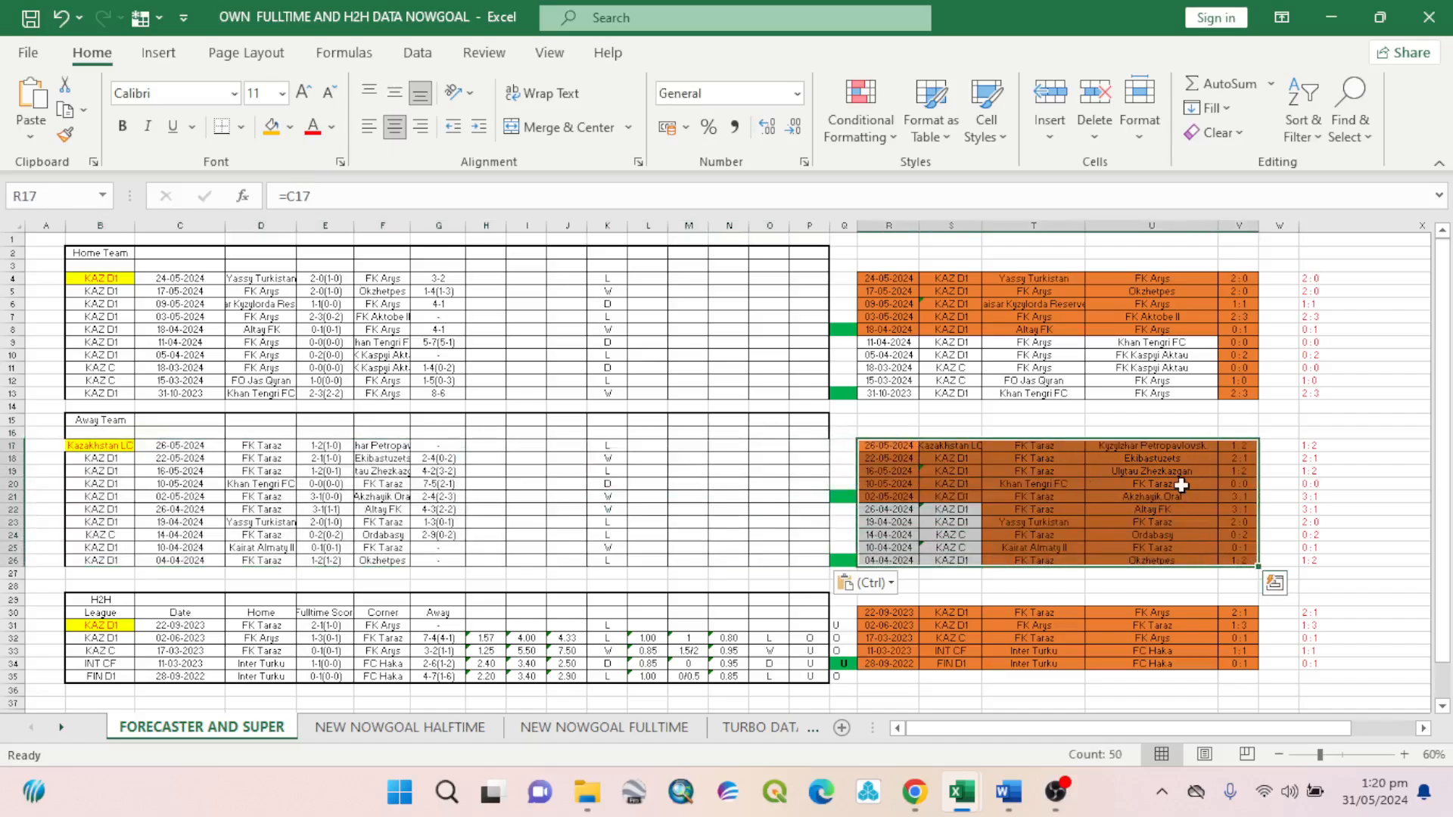
right_click(1182, 485)
click(1256, 241)
mouse_move(947, 801)
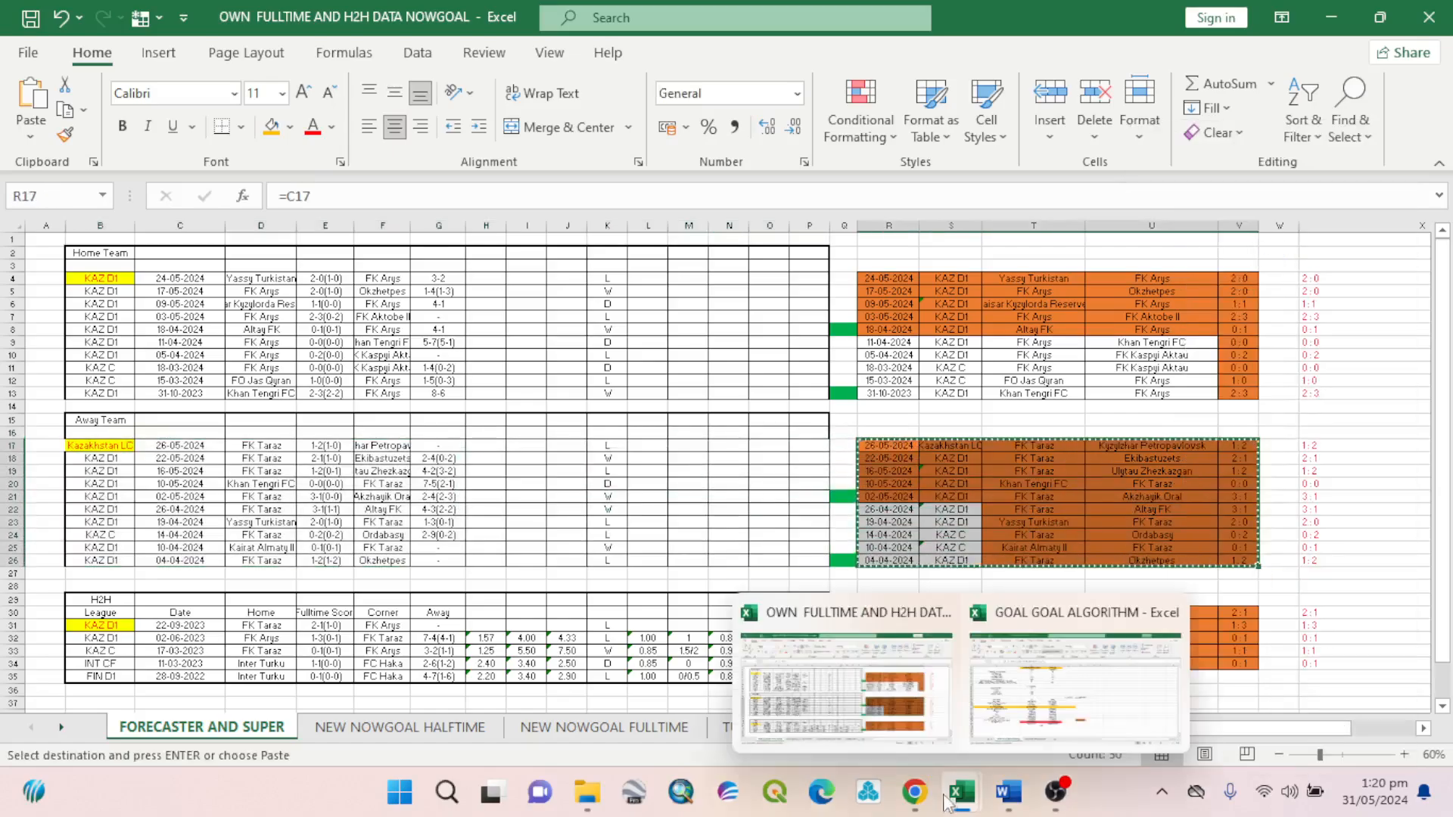
click(889, 721)
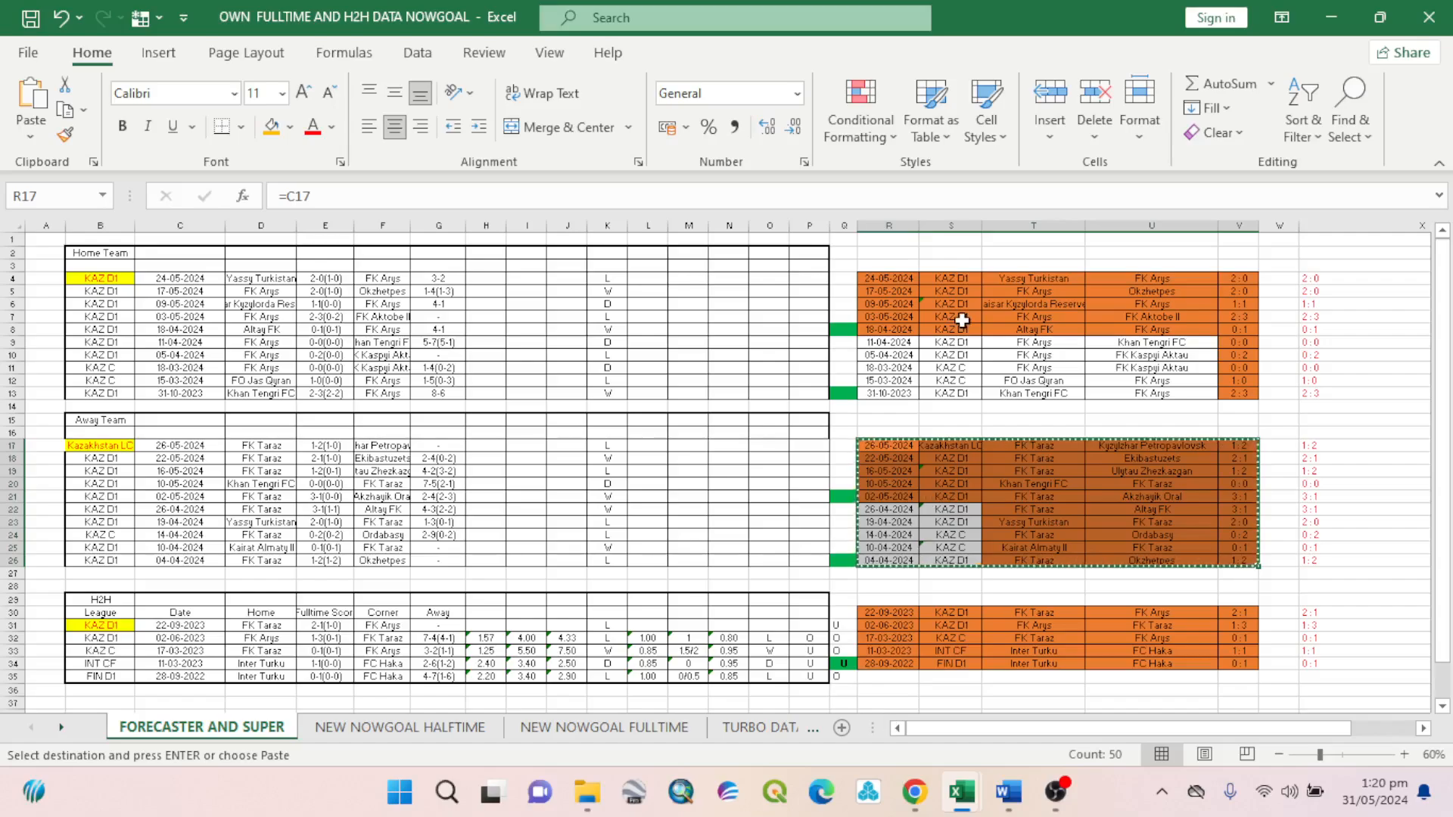
Copy the reformatted FK Arys rows R4:V13 and switch to the GOAL GOAL ALGORITHM workbook.
drag(901, 282, 1236, 386)
right_click(1222, 381)
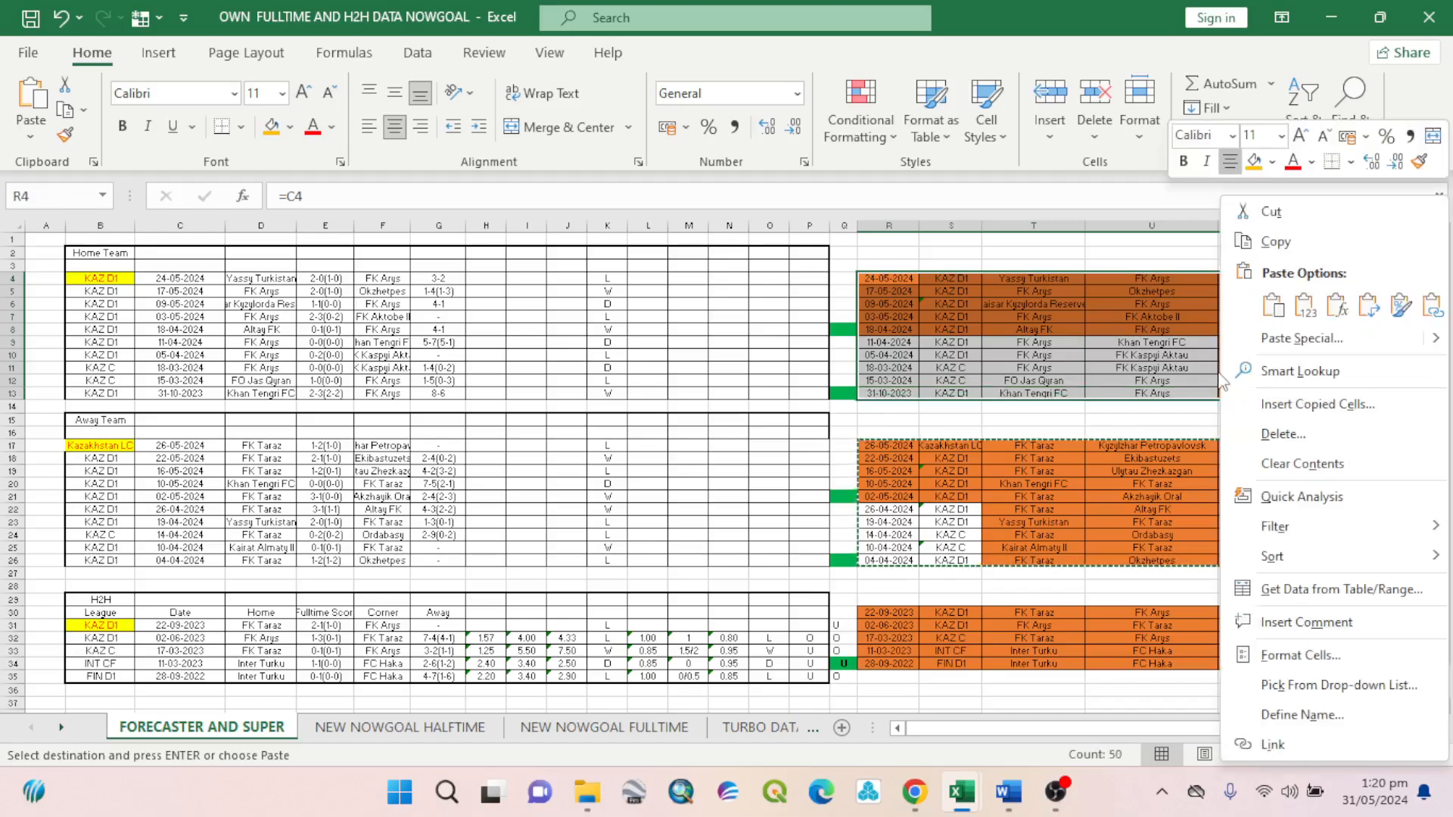
click(1276, 242)
mouse_move(961, 793)
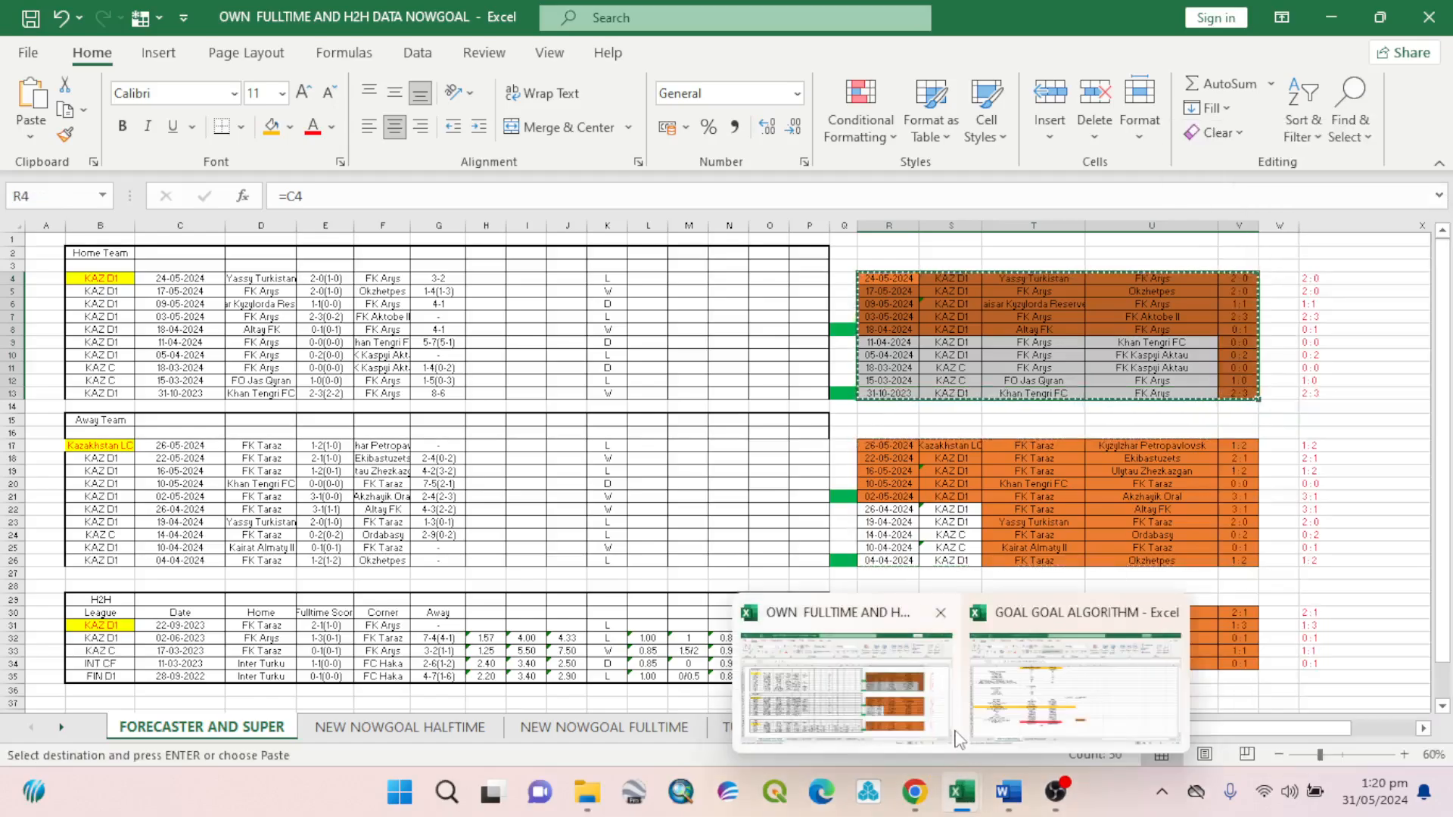
click(1075, 685)
Paste the copied FK Arys rows as values into the HOME TEAM table at A3 of Sheet1.
click(140, 728)
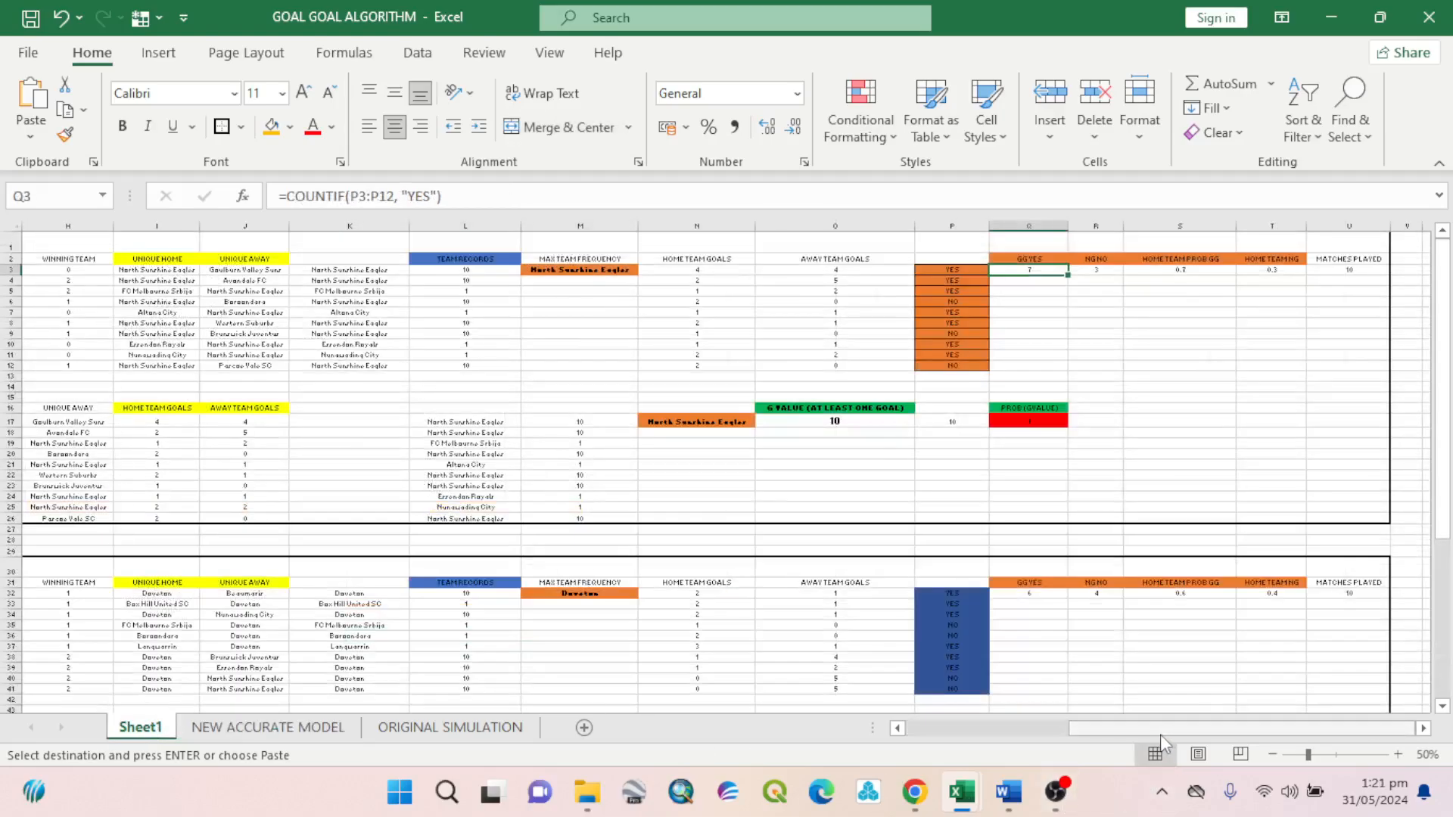
drag(1160, 731, 846, 749)
click(63, 271)
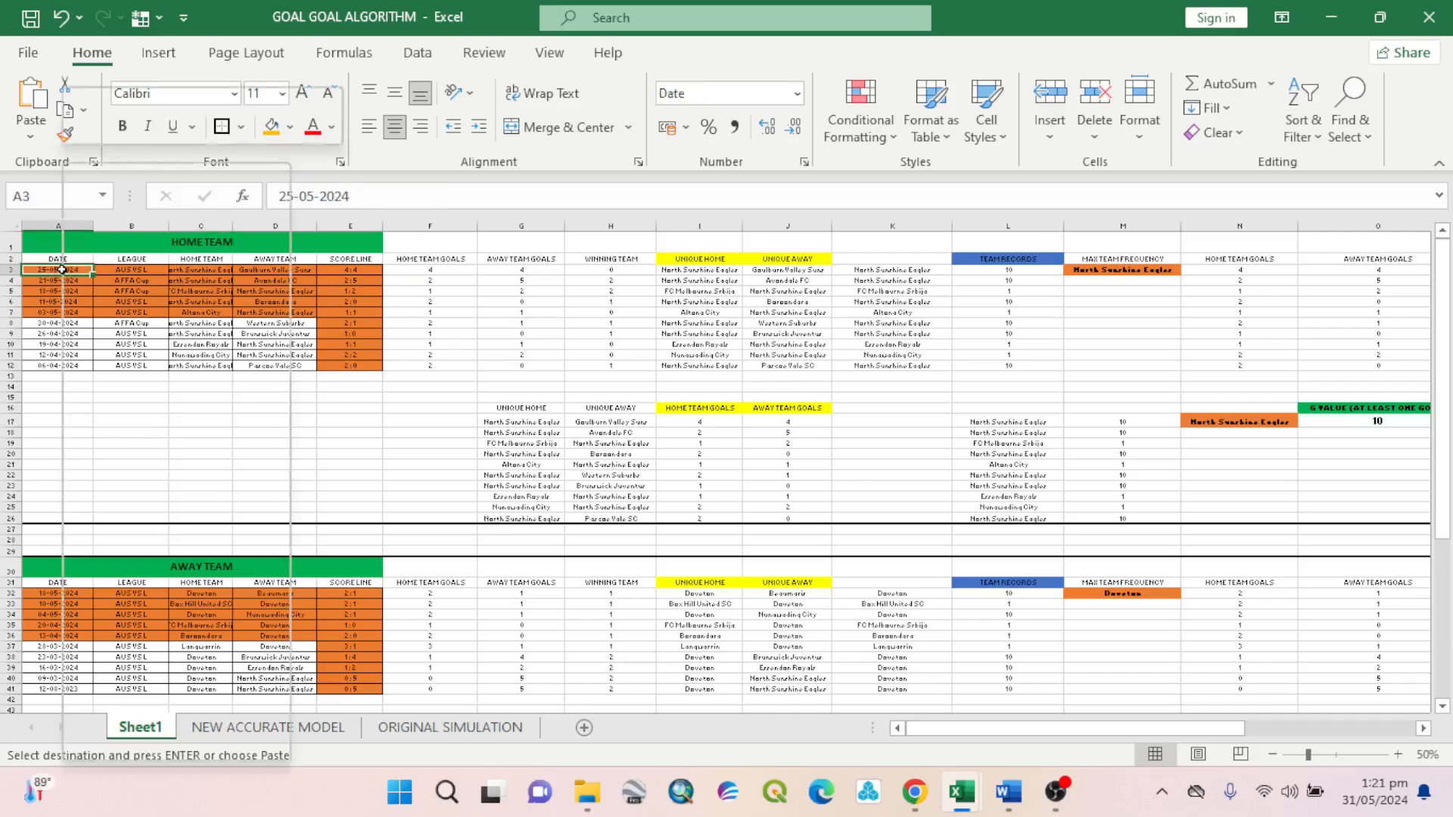
right_click(63, 271)
click(145, 272)
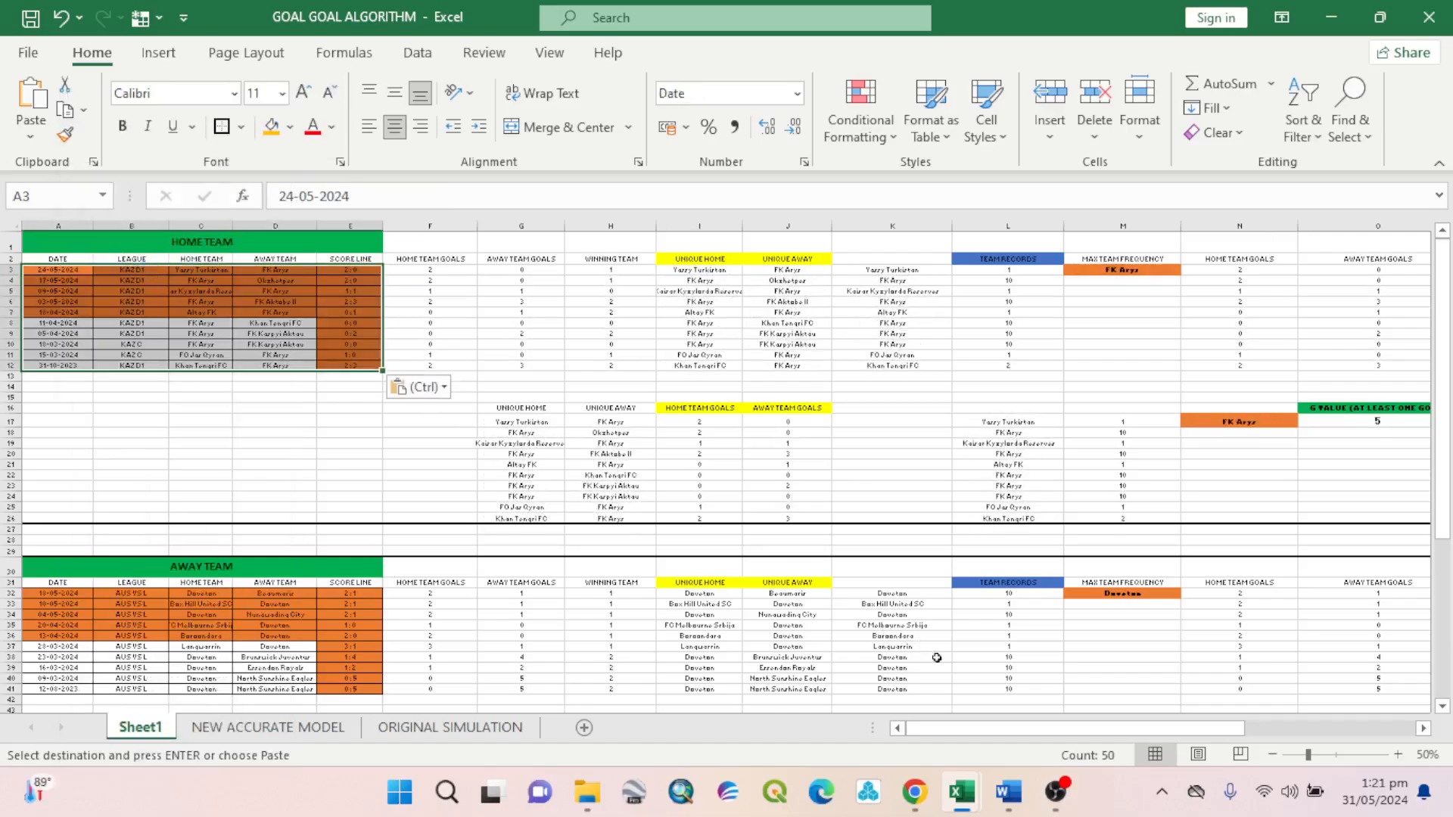
Copy the reformatted FK Taraz rows R17:V26 from the OWN FULLTIME AND H2H DATA NOWGOAL workbook and return to GOAL GOAL ALGORITHM.
click(918, 796)
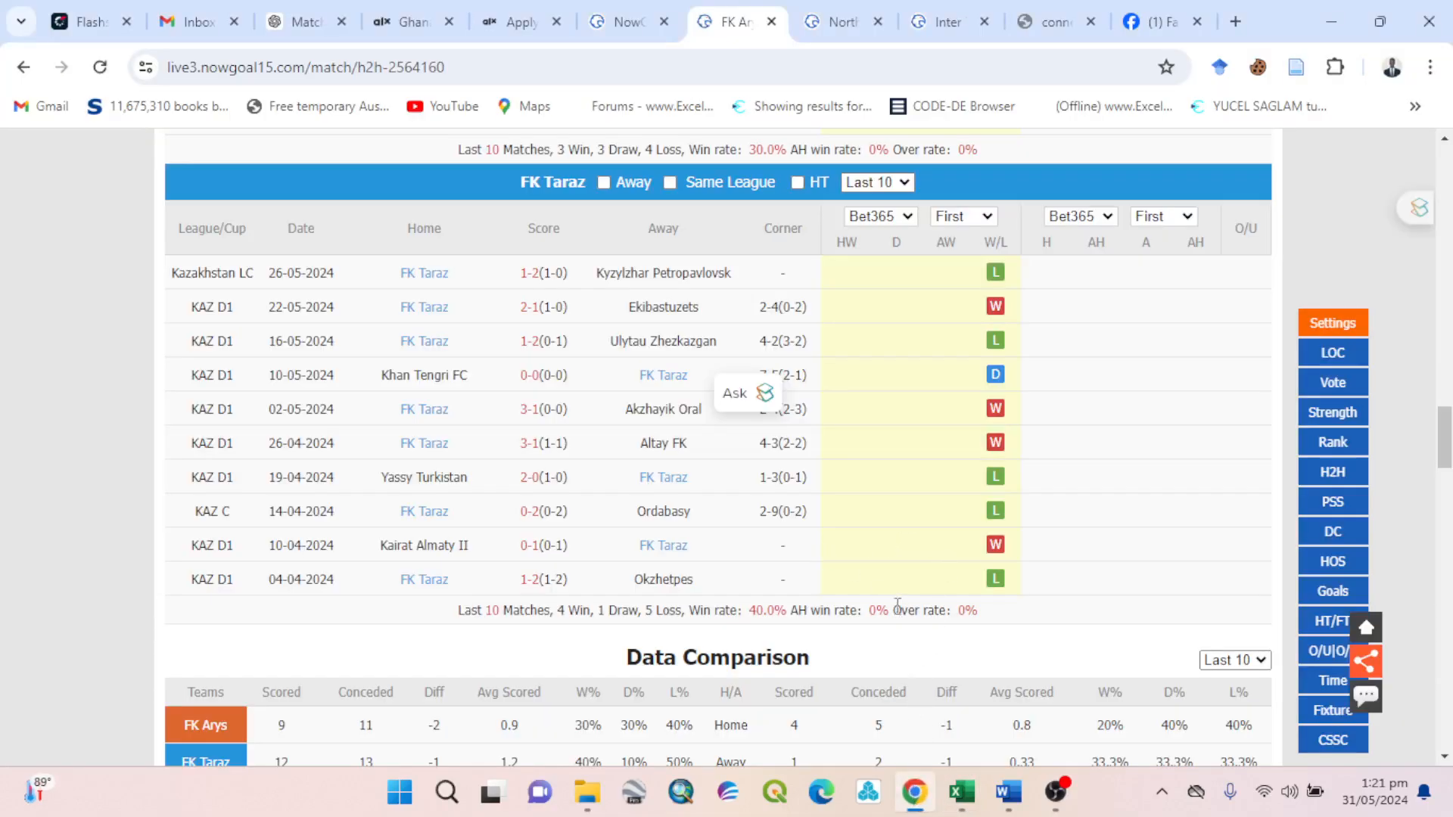
mouse_move(961, 811)
click(851, 685)
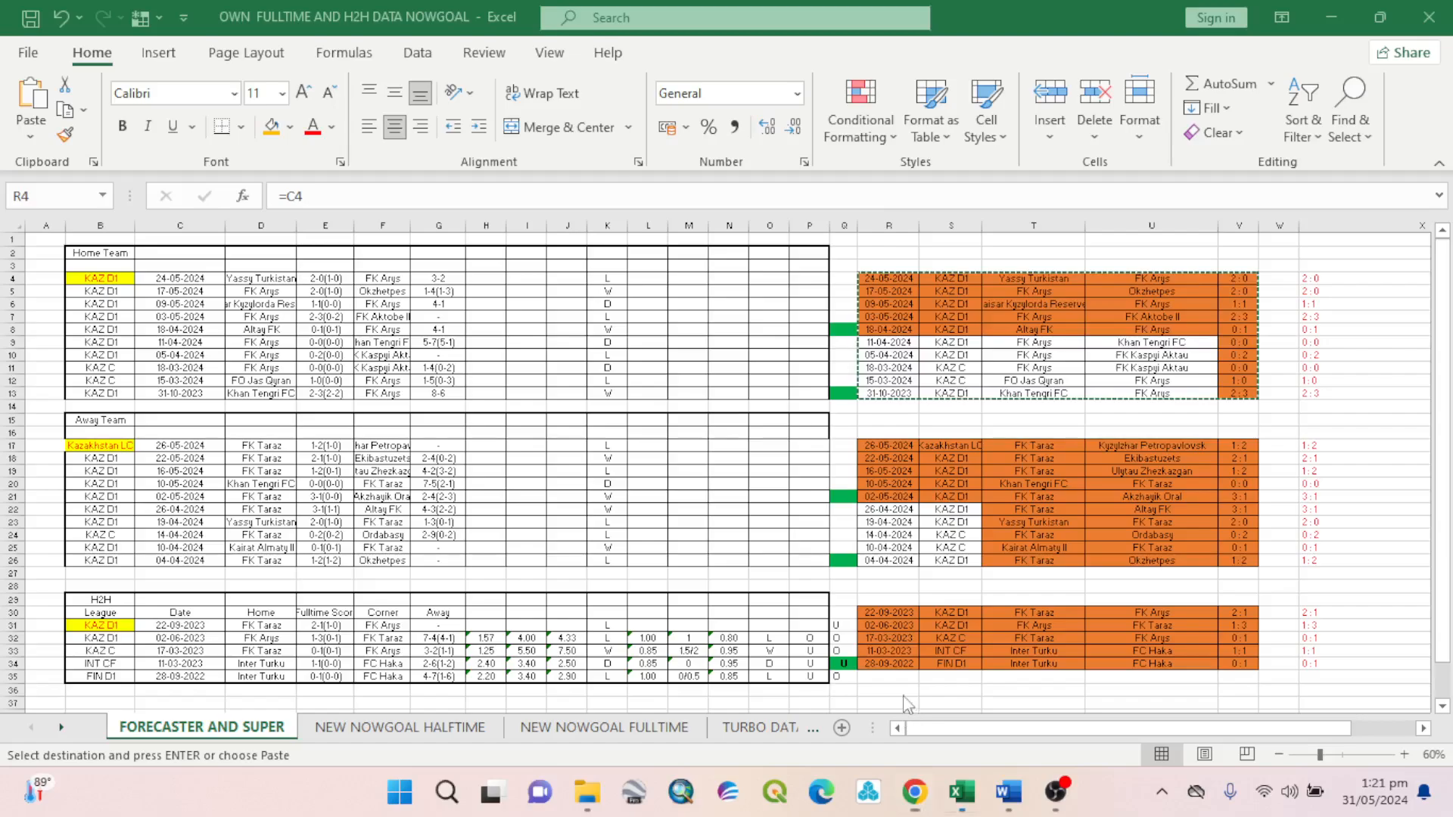
drag(887, 448, 1238, 560)
key(ctrl+v)
right_click(1204, 536)
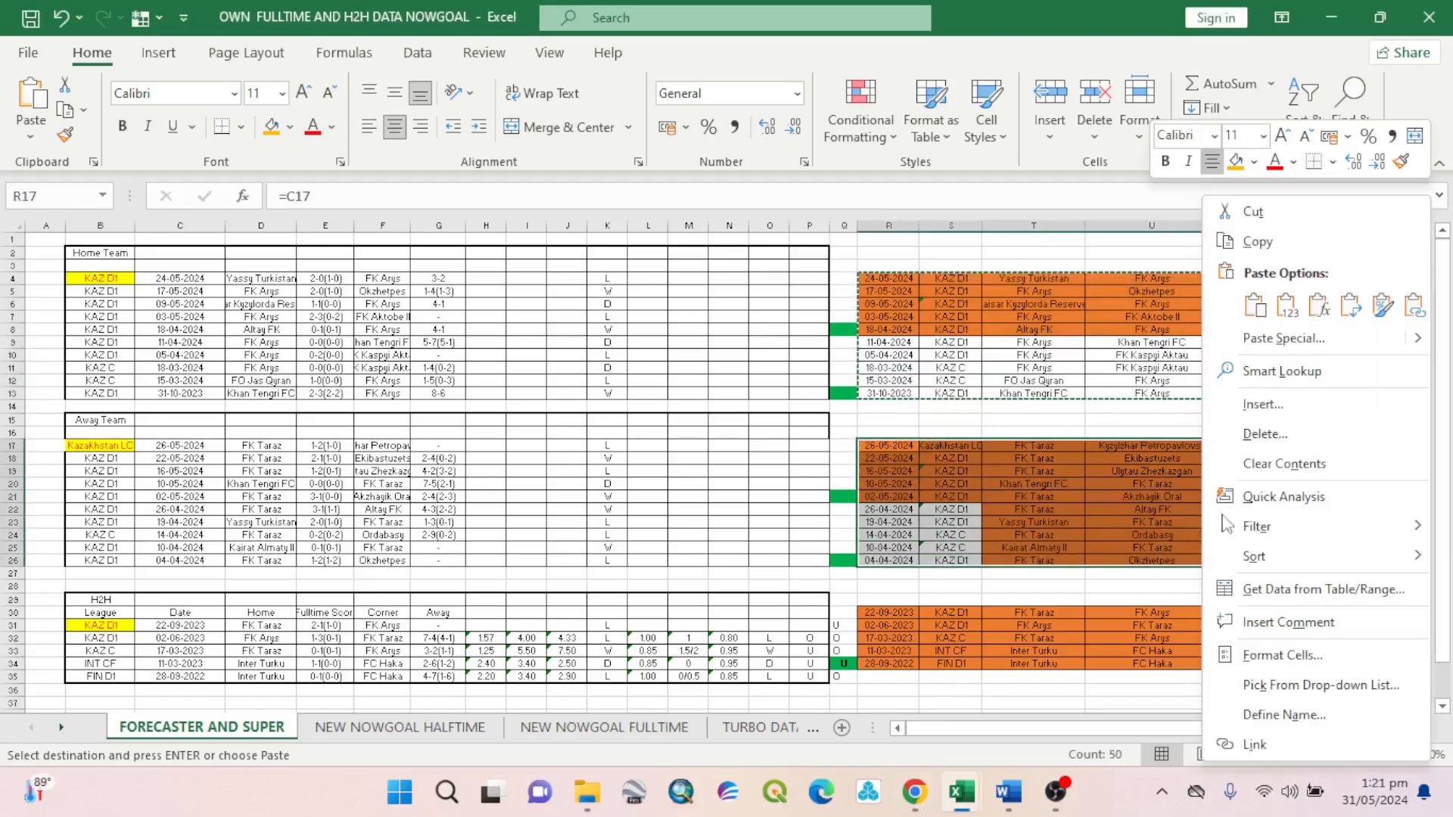
click(1272, 208)
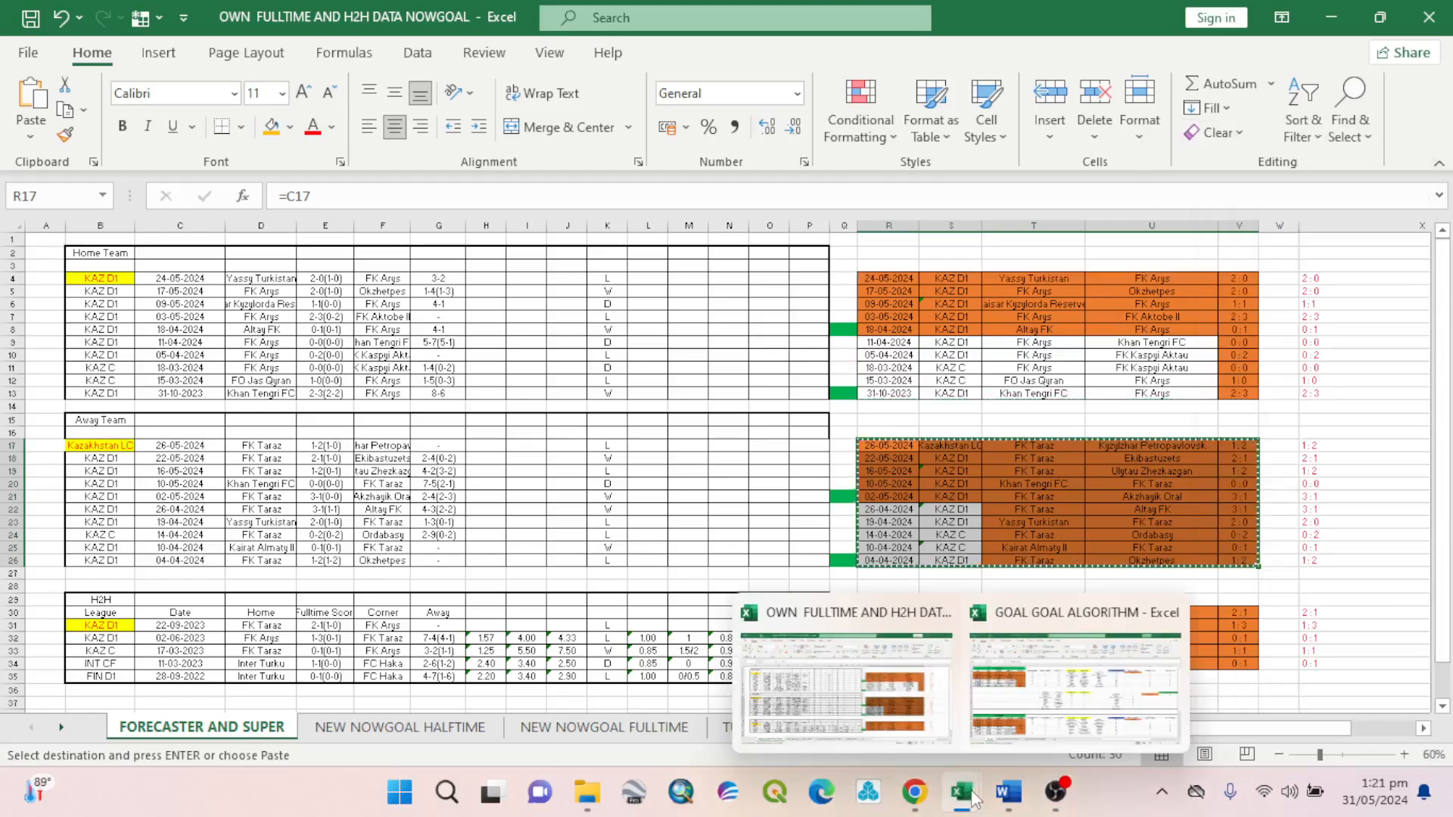
click(1082, 650)
Paste the copied FK Taraz rows as values into the AWAY TEAM table at A32 of Sheet1.
scroll(137, 518, down, 2)
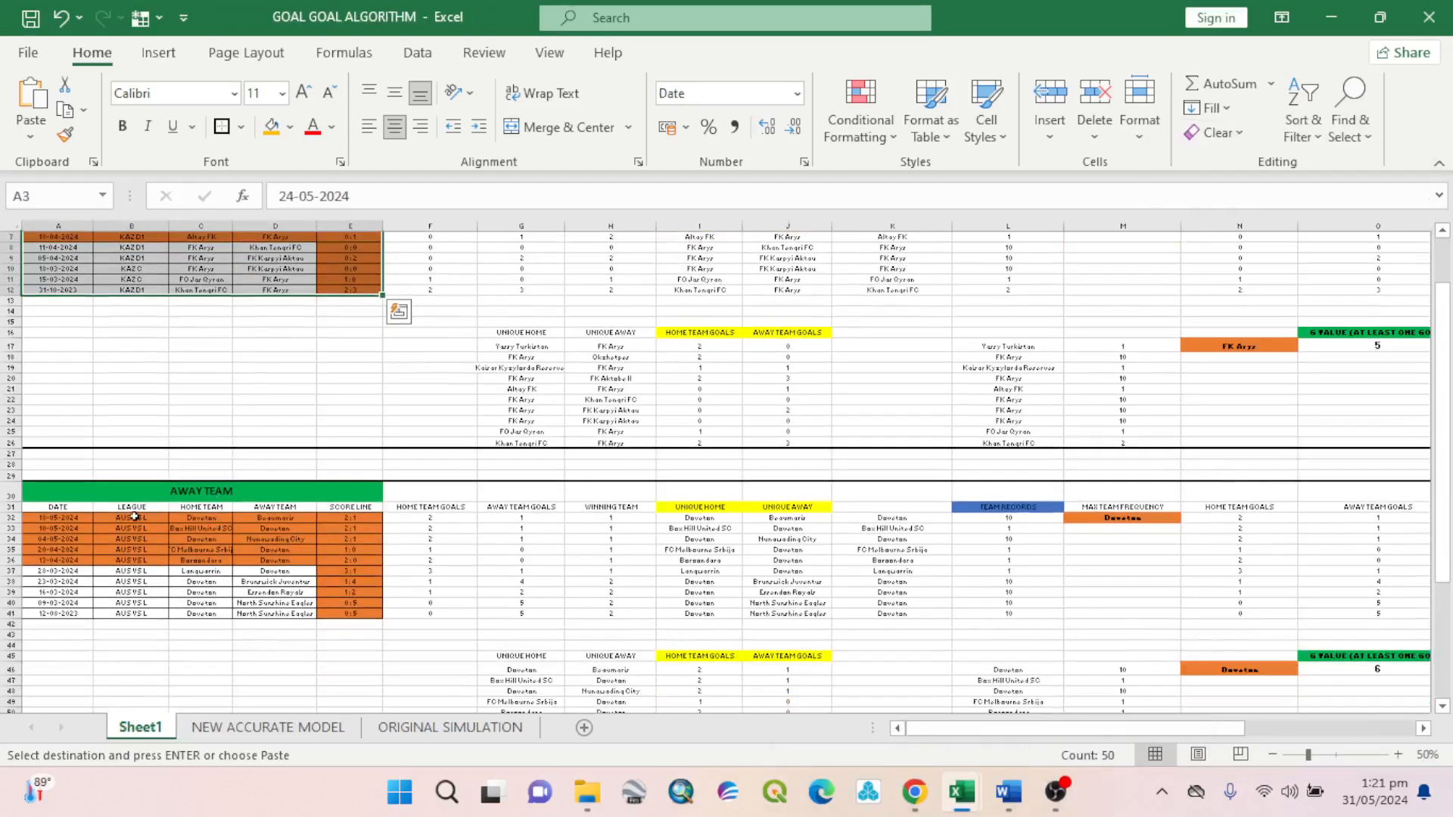
click(83, 515)
right_click(82, 515)
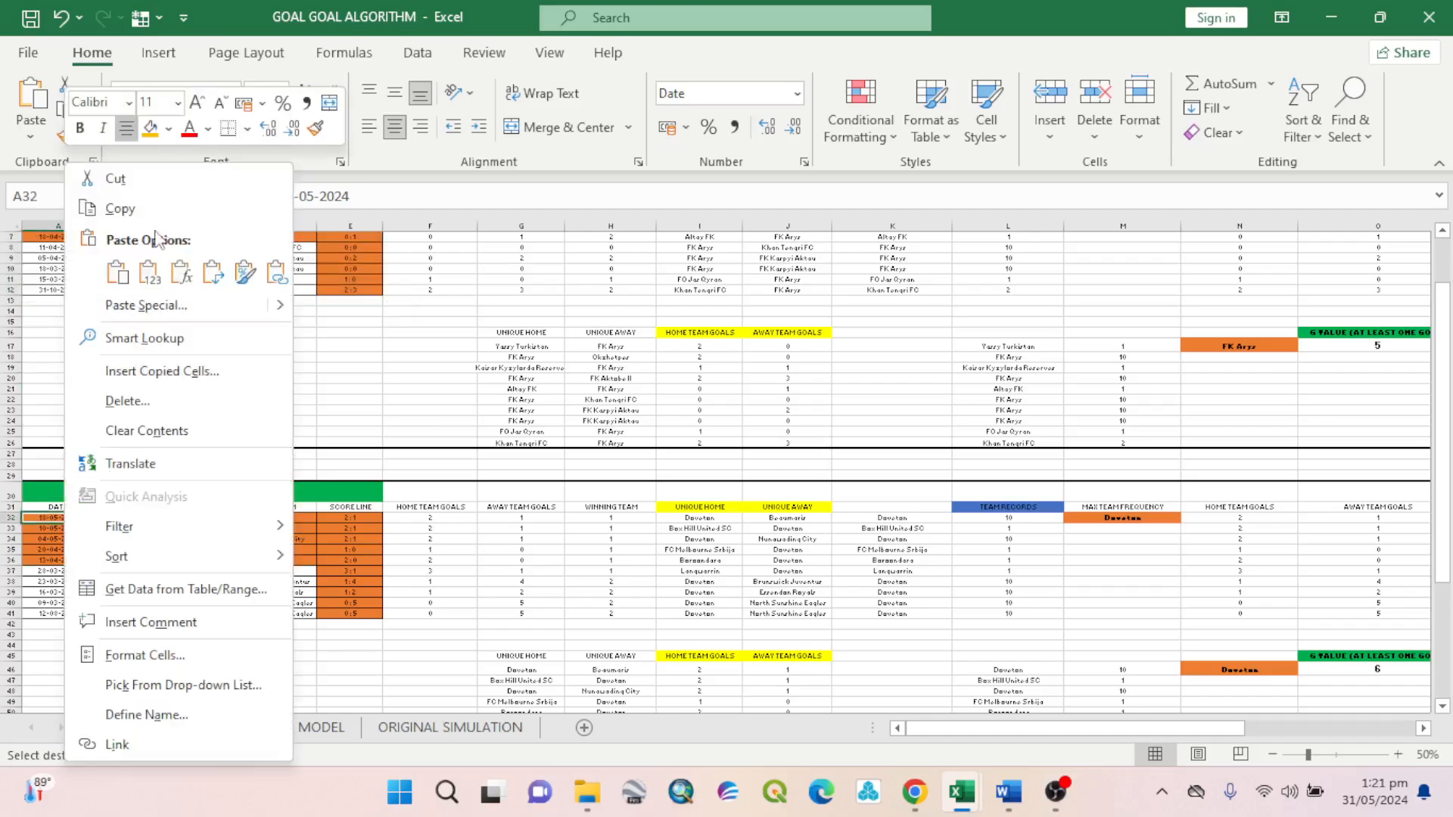
click(150, 282)
Copy the FK Arys vs FK Taraz H2H rows R30:V32 from the OWN FULLTIME AND H2H DATA NOWGOAL workbook and return to GOAL GOAL ALGORITHM.
scroll(498, 438, down, 3)
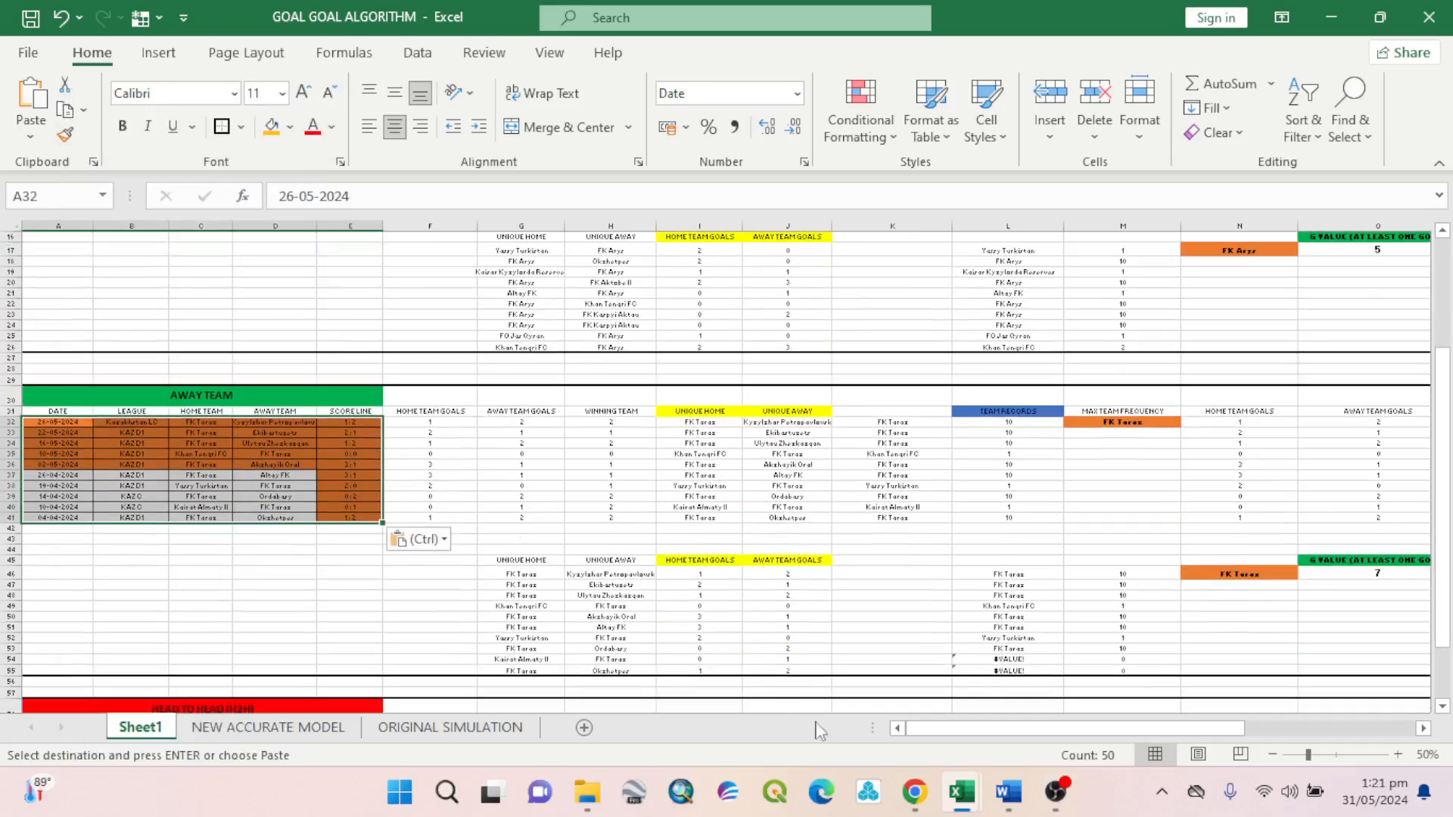
click(920, 804)
mouse_move(962, 792)
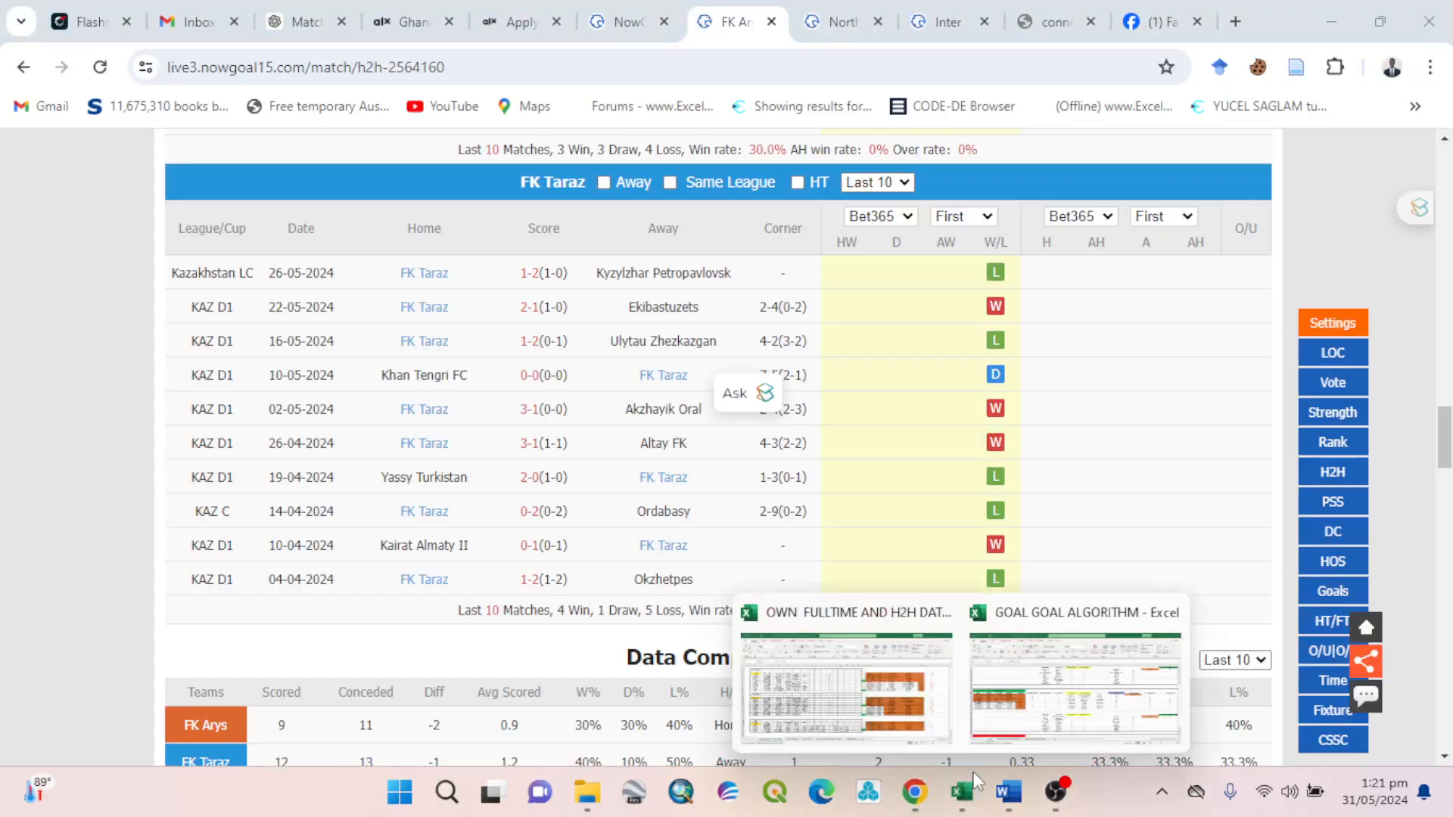
click(895, 703)
drag(895, 613, 1233, 629)
right_click(1233, 629)
click(1344, 114)
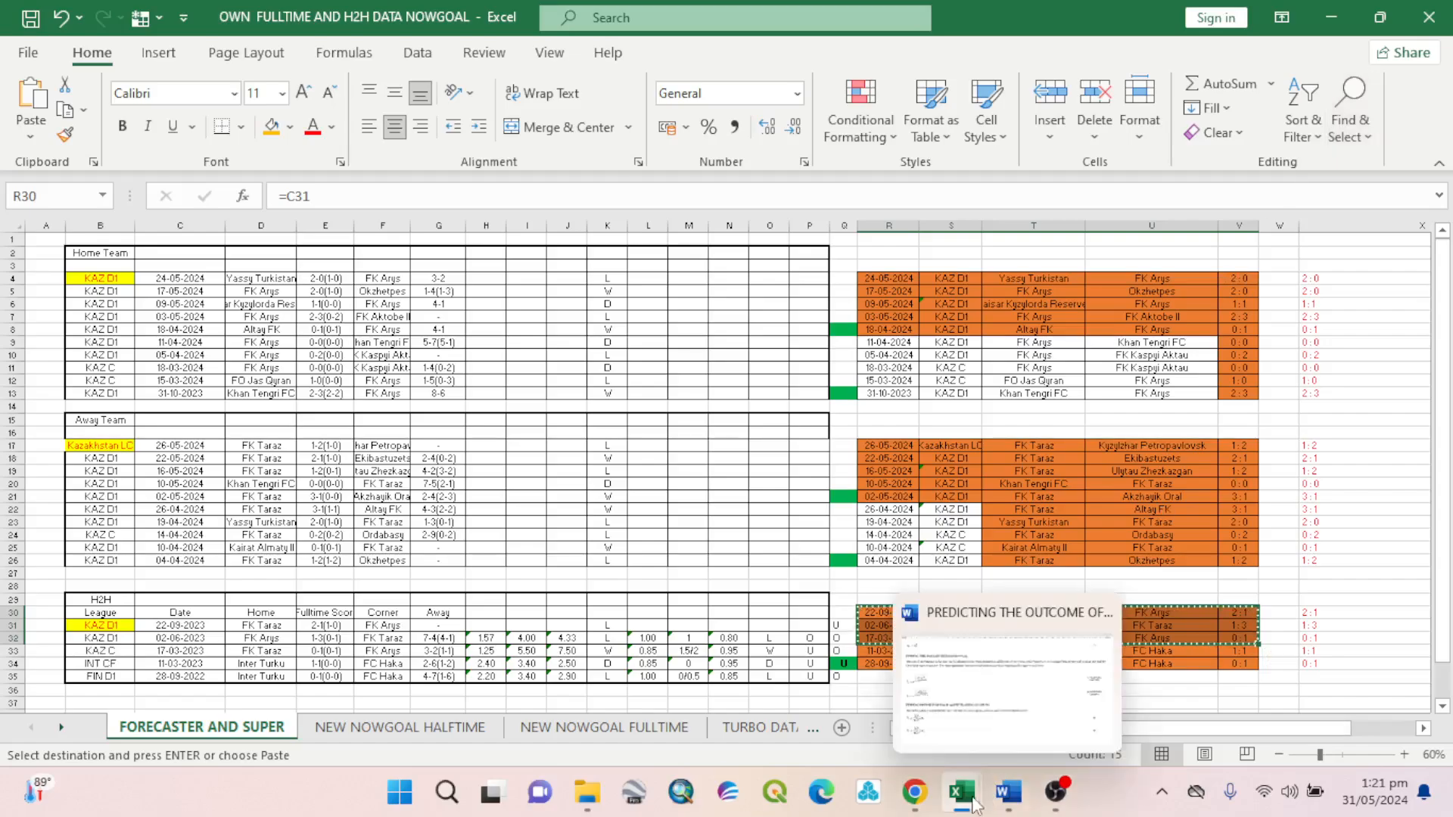
mouse_move(984, 793)
click(1074, 681)
Paste the copied H2H rows as values into the HEAD TO HEAD (H2H) table at A60 of Sheet1.
key(ctrl+v)
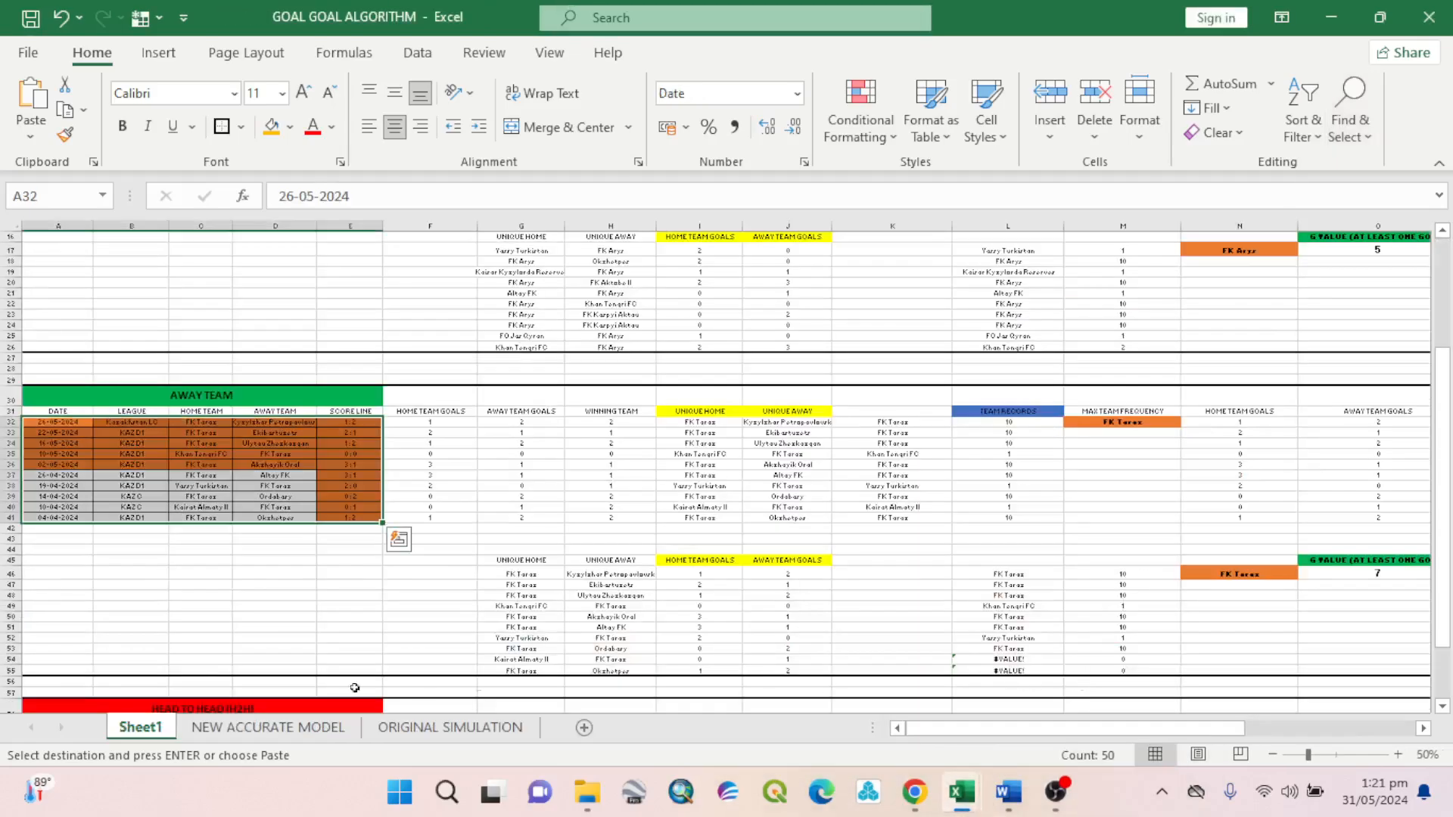
scroll(106, 666, down, 5)
click(66, 605)
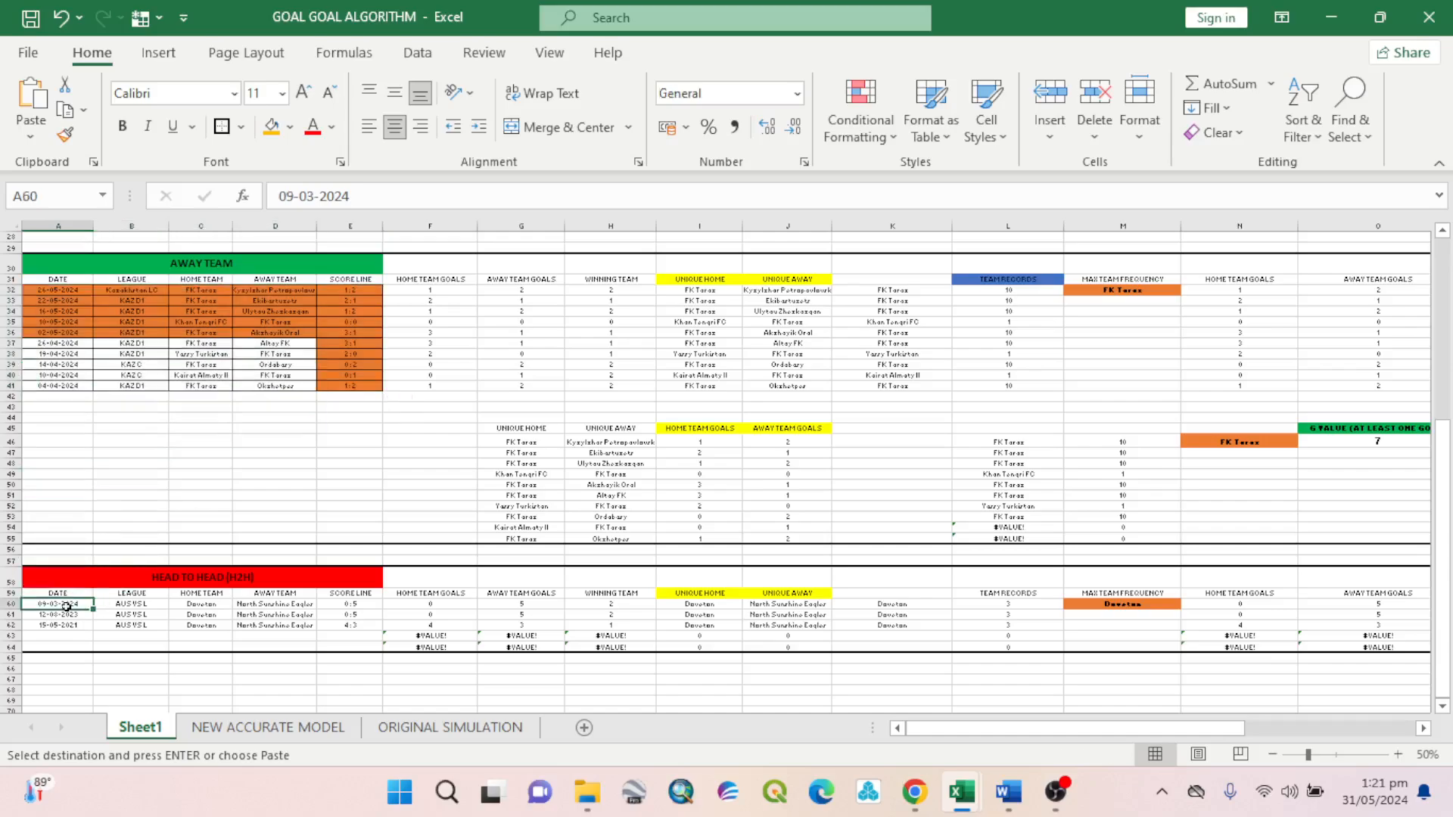
right_click(65, 604)
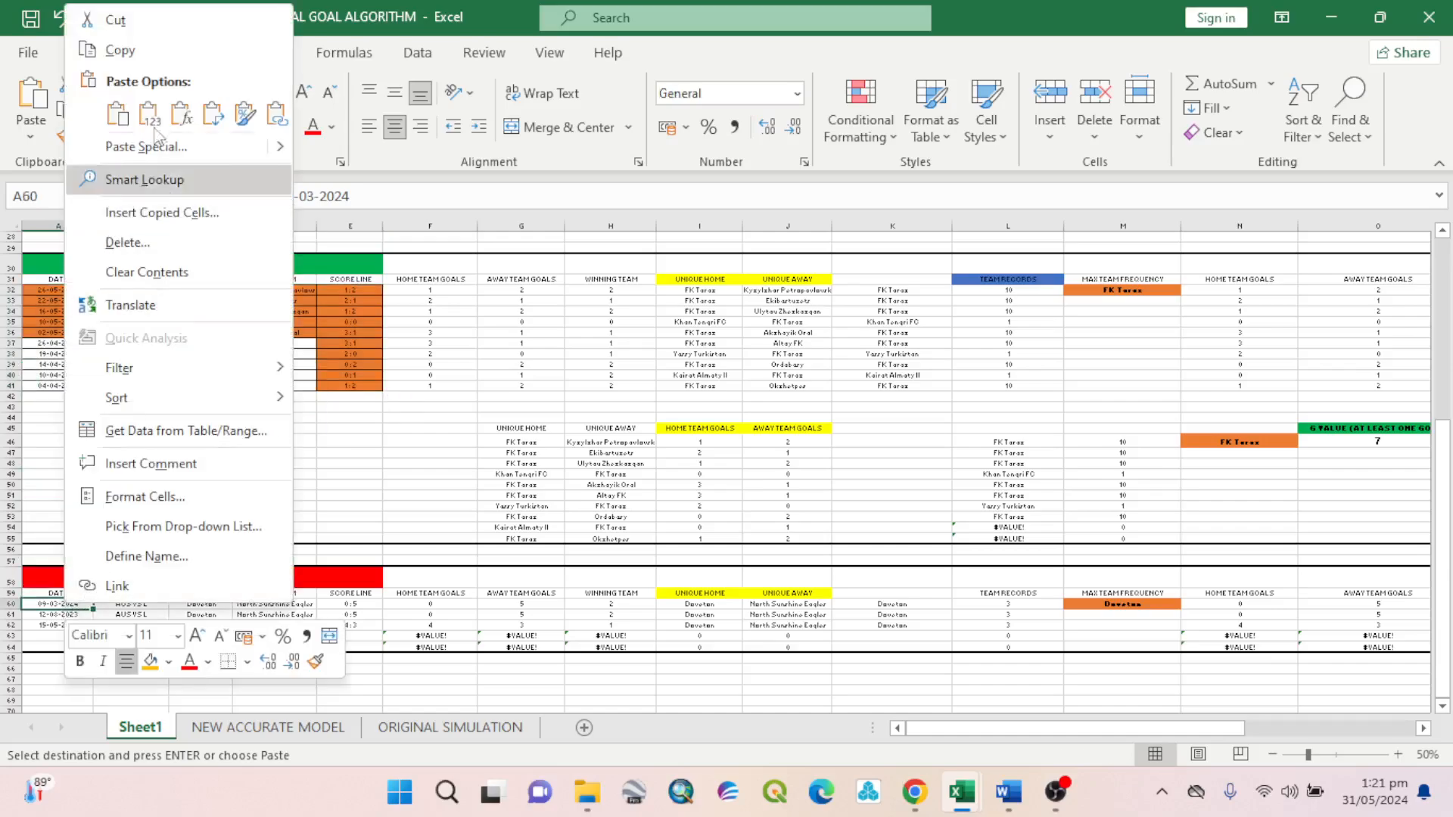
click(144, 106)
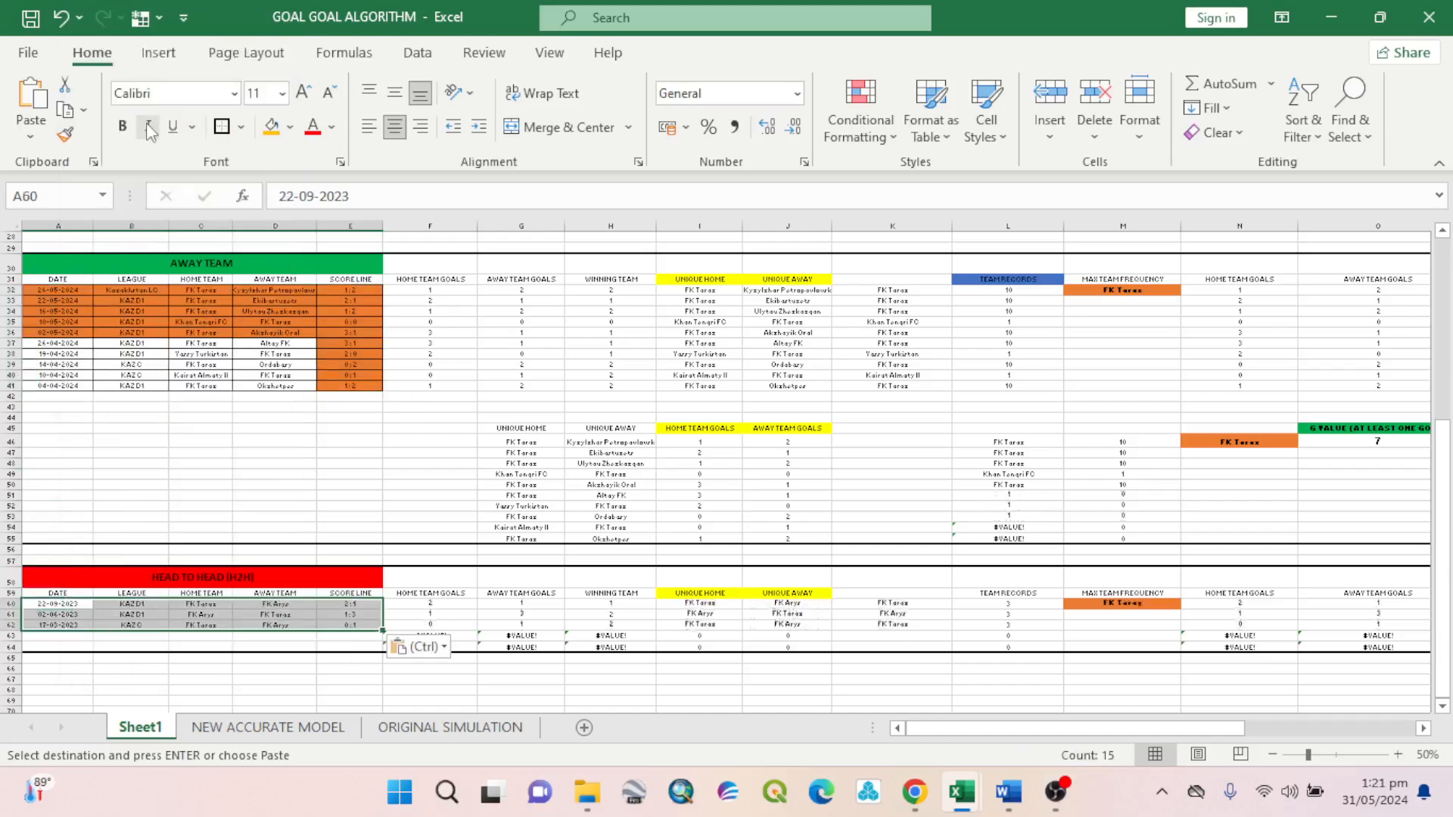
Read the prediction on the NEW ACCURATE MODEL sheet and look over the FK Arys vs FK Taraz page on NowGoal in Chrome.
click(266, 725)
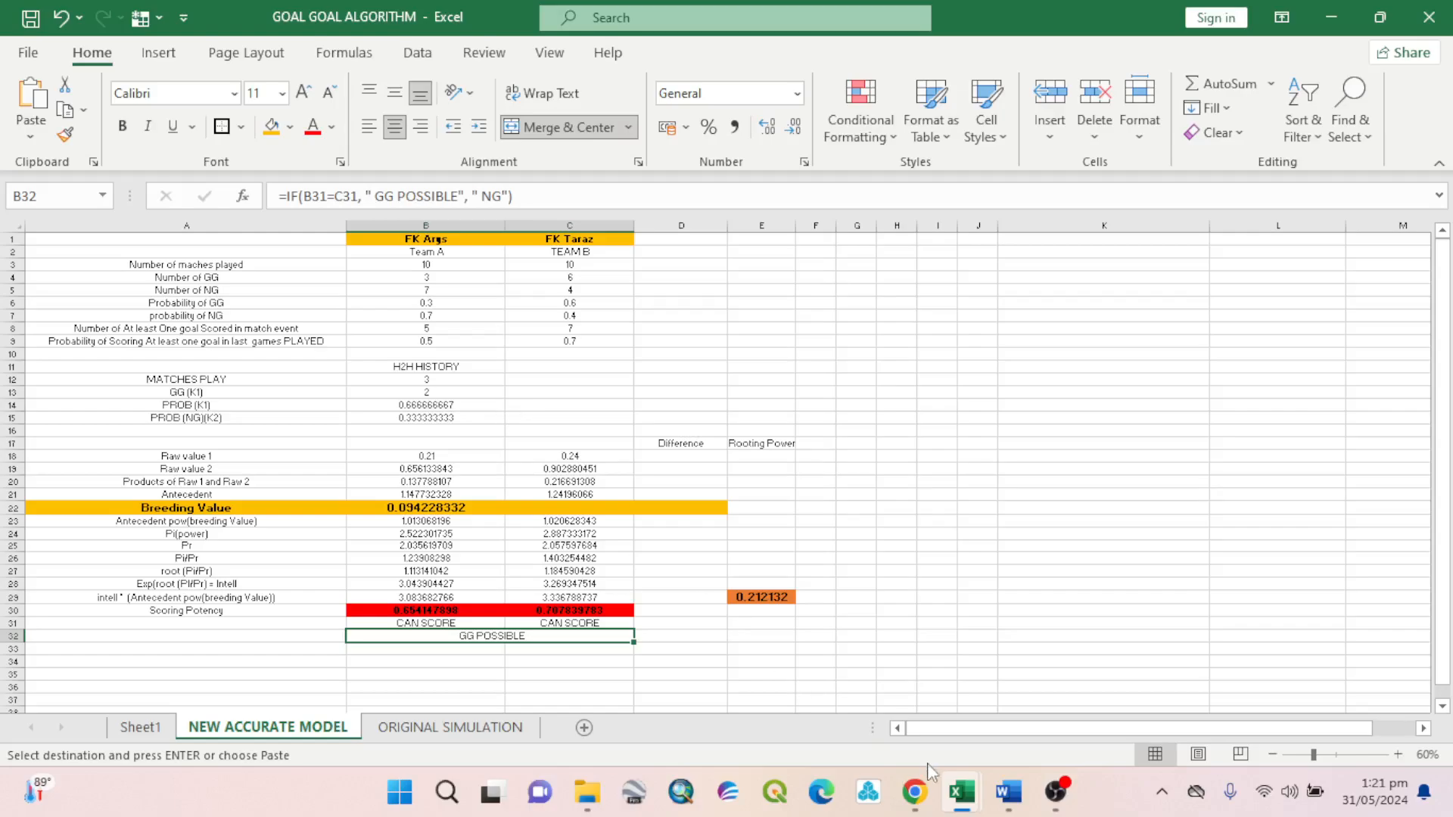
click(915, 793)
scroll(809, 424, up, 3)
scroll(809, 424, up, 15)
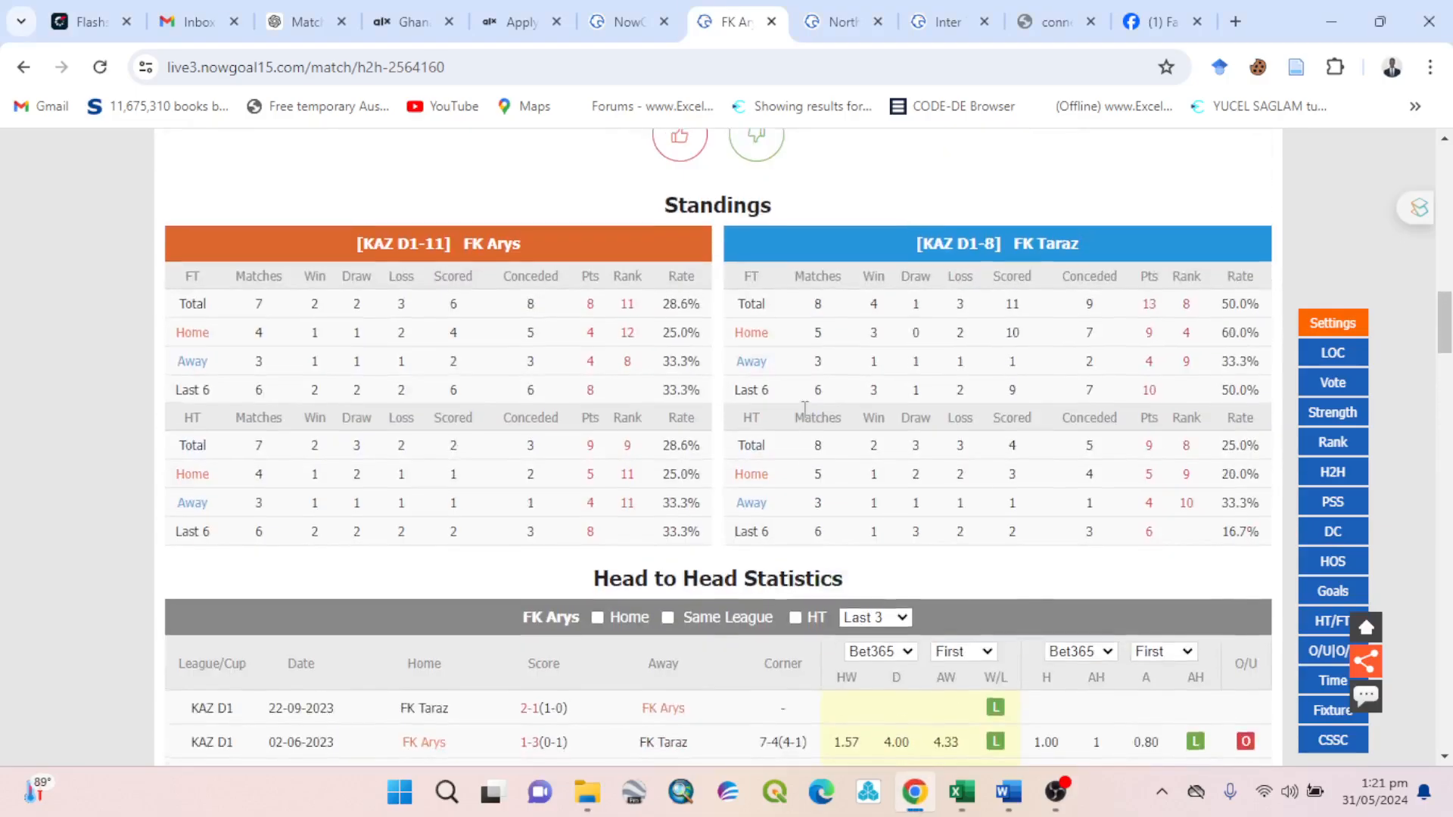
scroll(805, 425, down, 5)
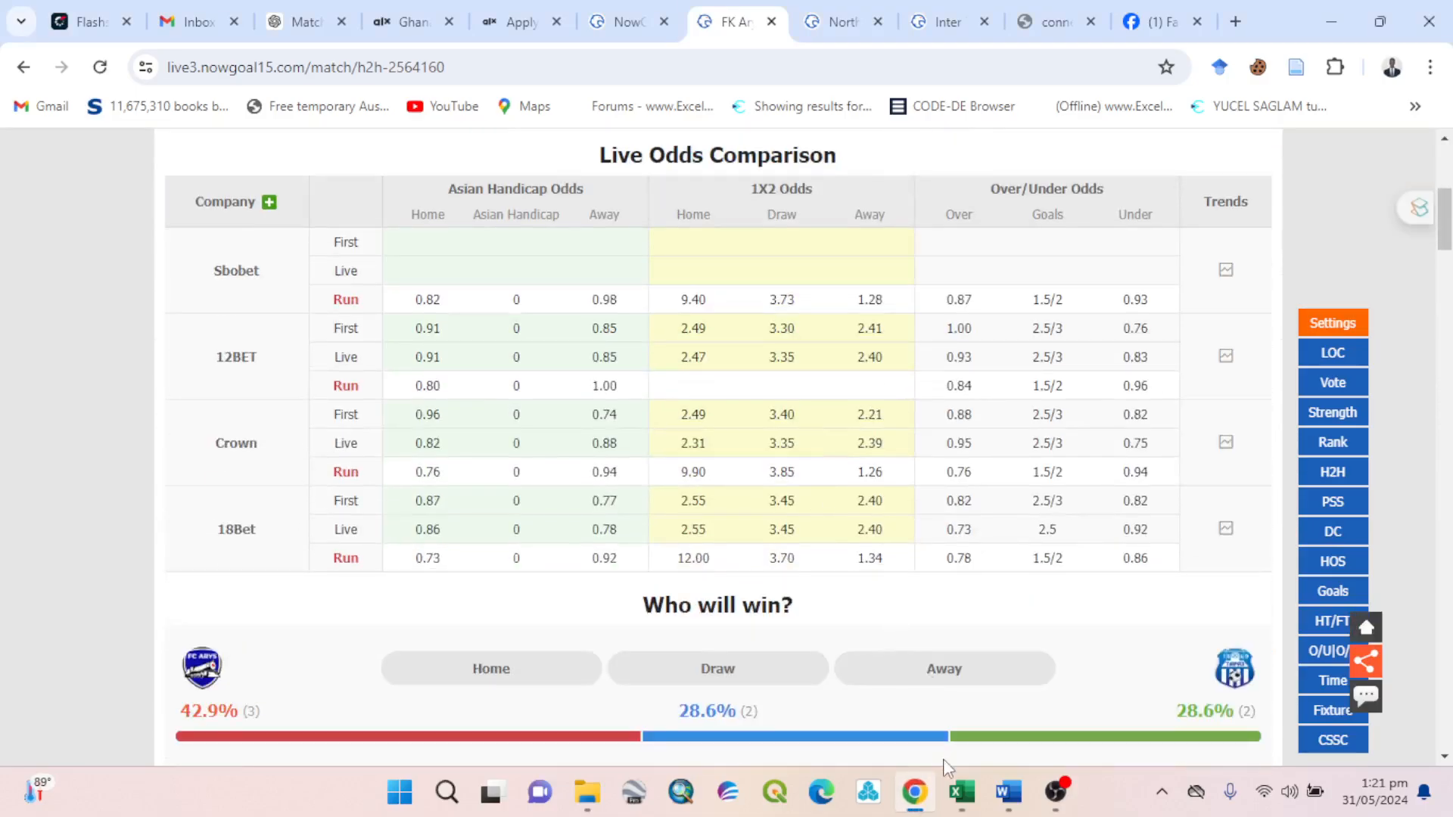
mouse_move(961, 793)
click(913, 709)
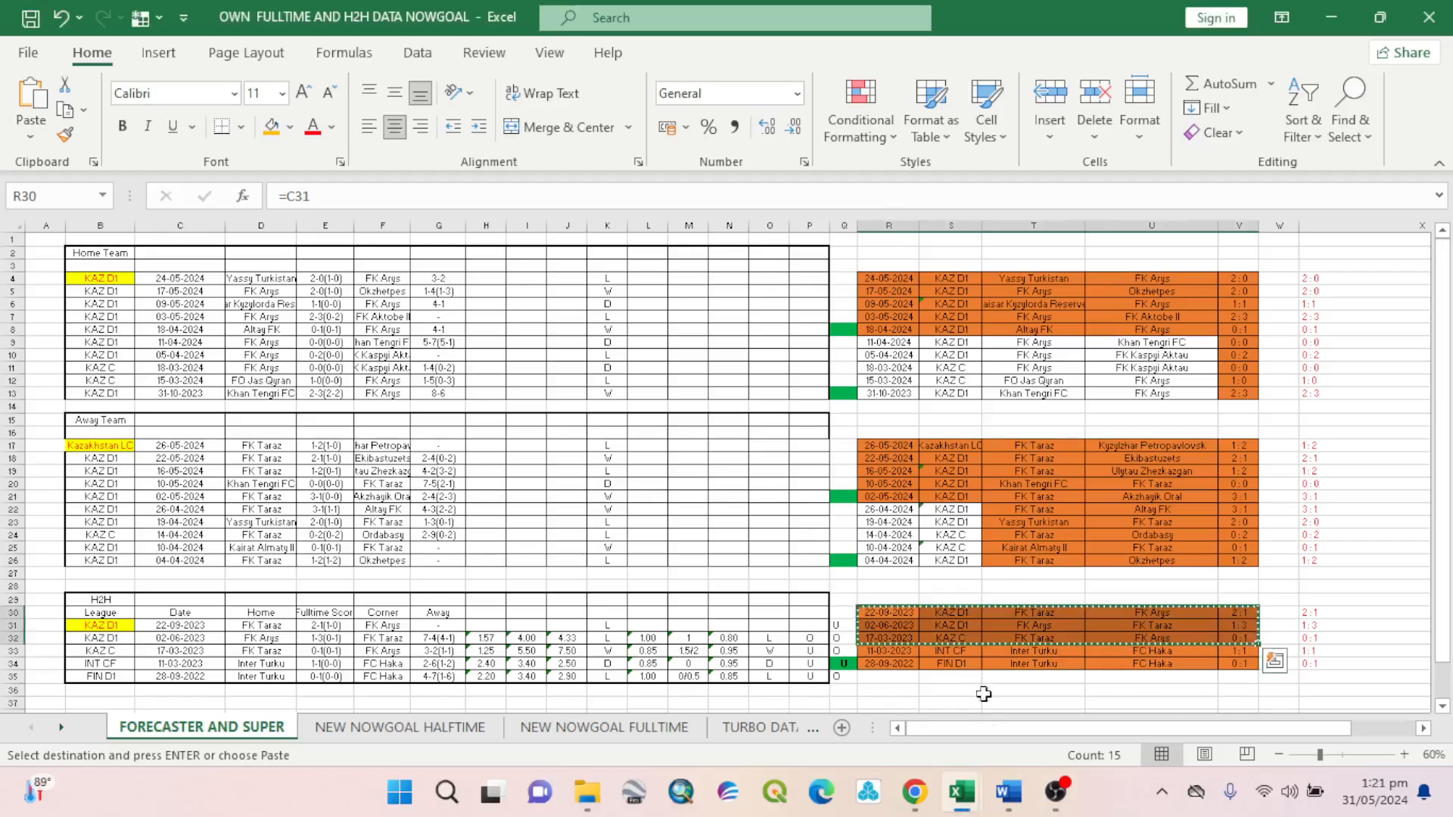
click(1090, 658)
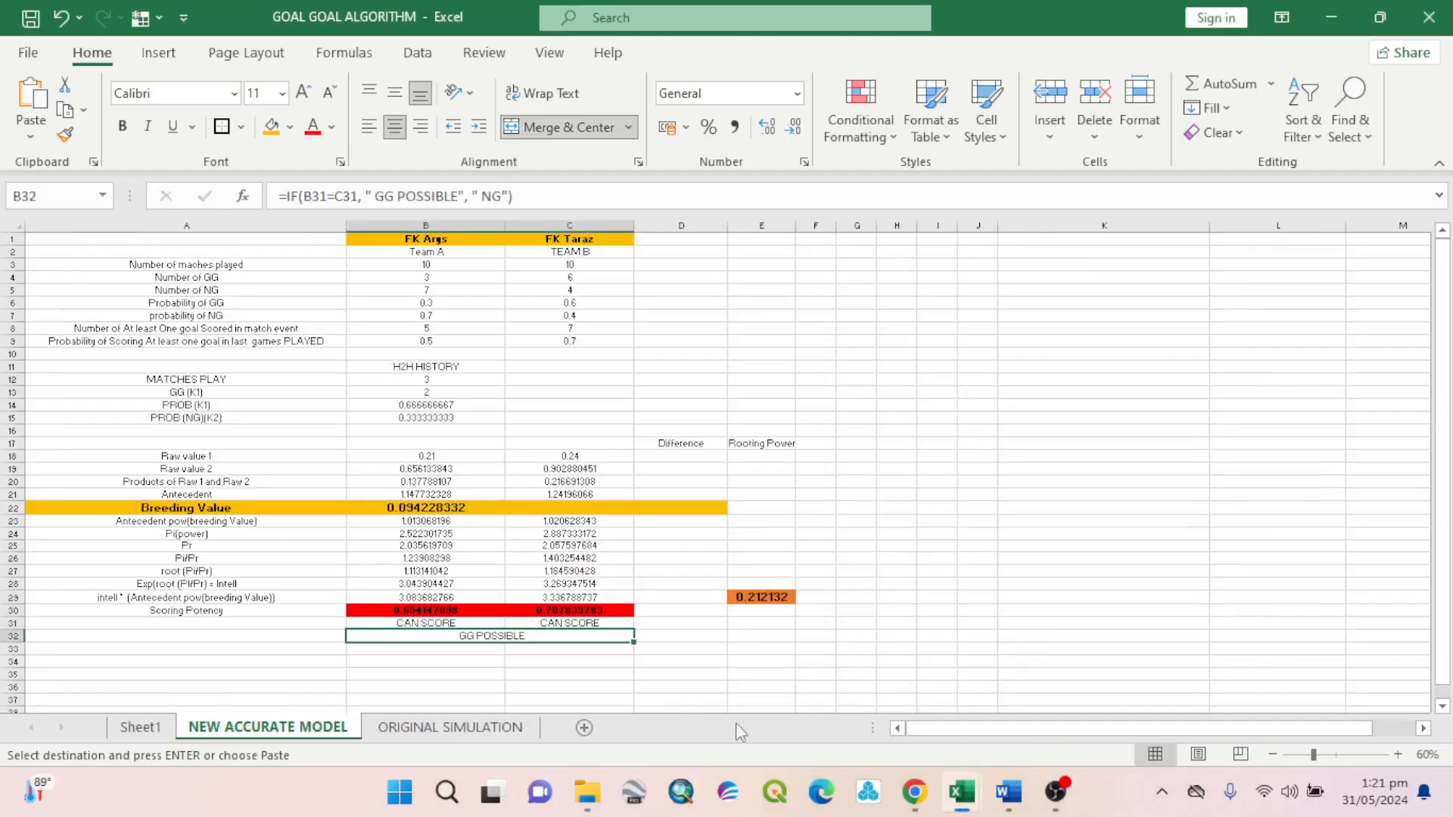
Examine the Scoring Potency cells of both teams in row 30 and check the match's live score on NowGoal.
click(587, 660)
click(568, 610)
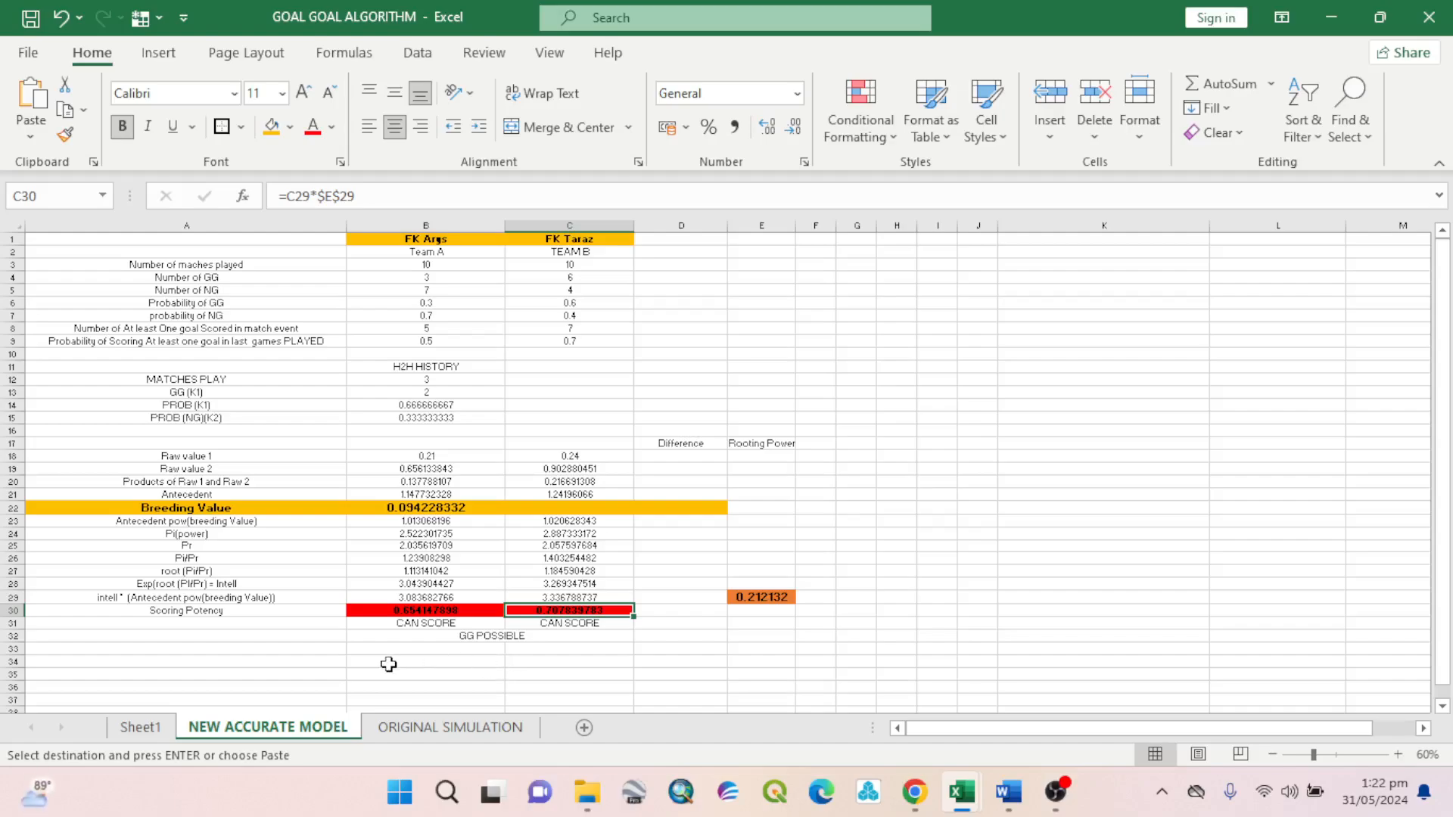
click(409, 599)
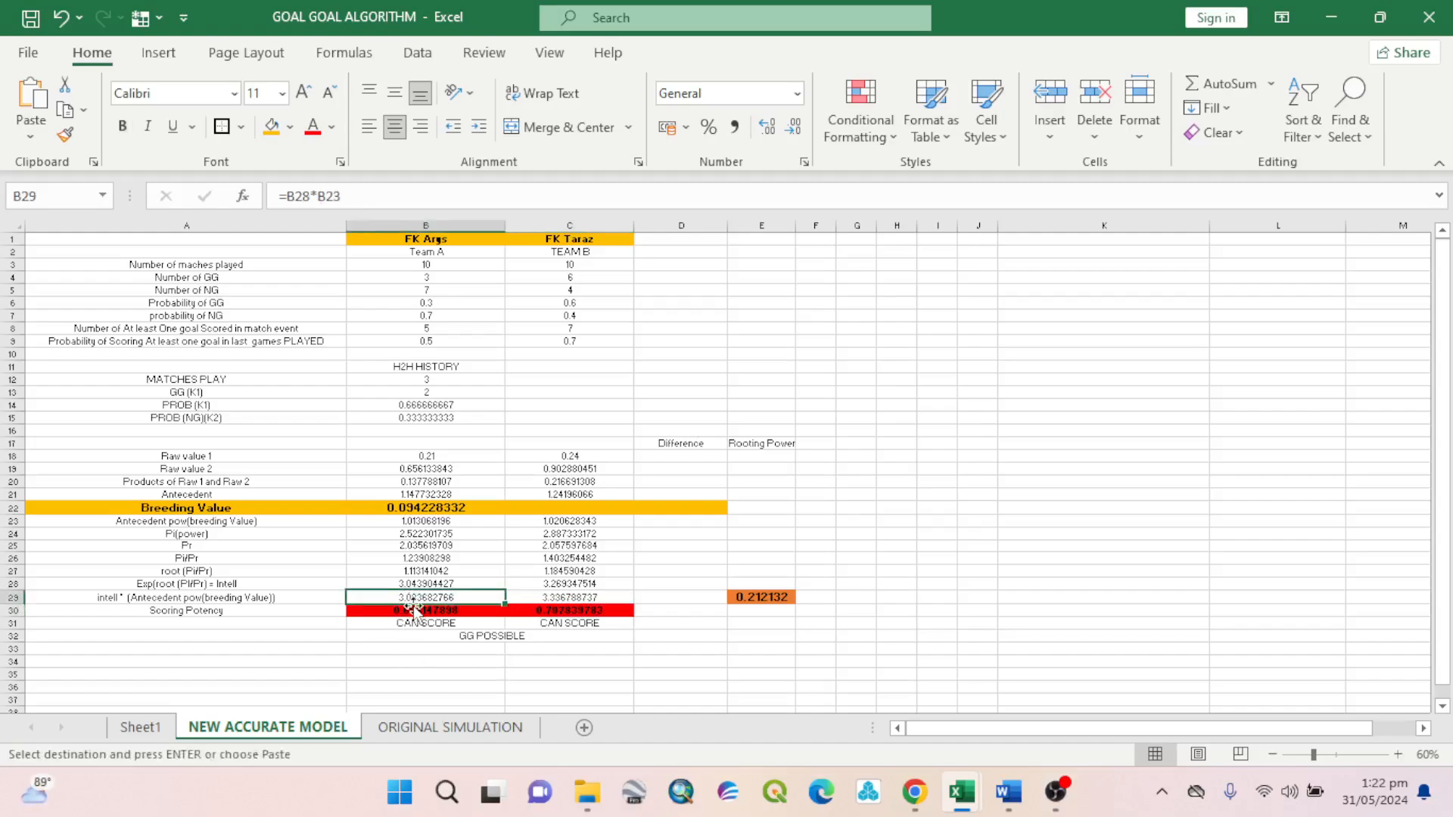
click(415, 610)
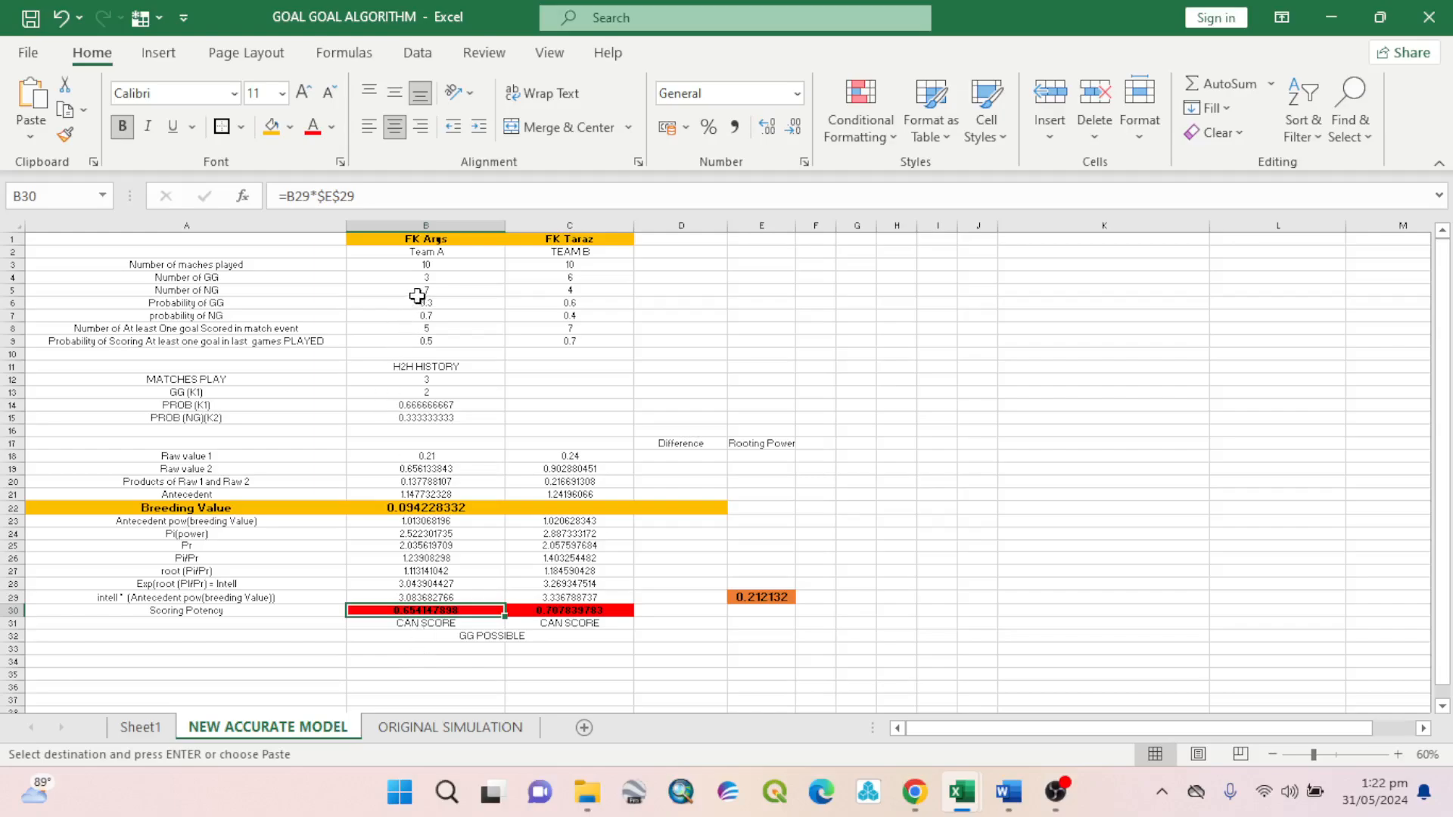
click(457, 689)
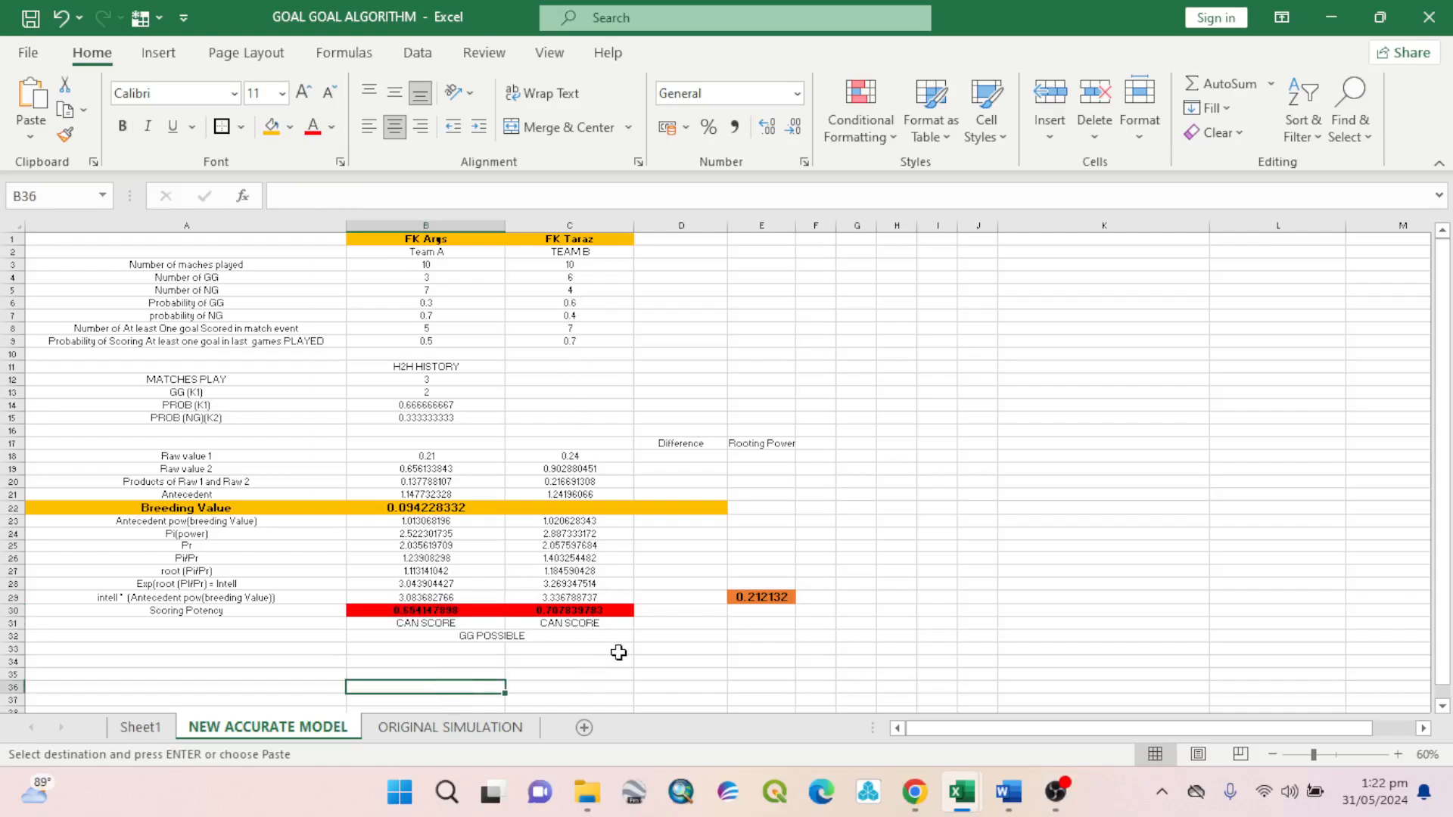
click(584, 610)
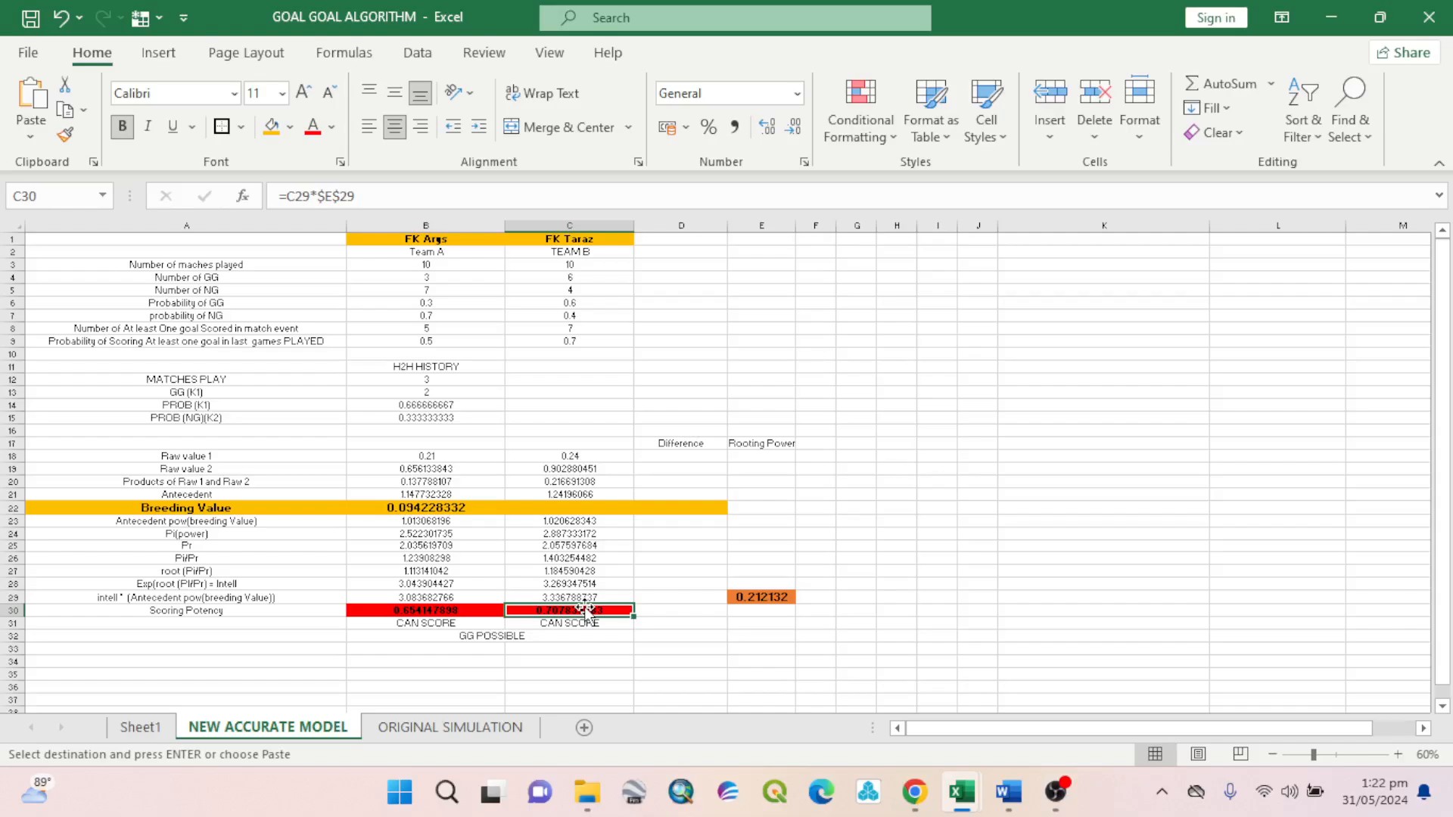
click(613, 645)
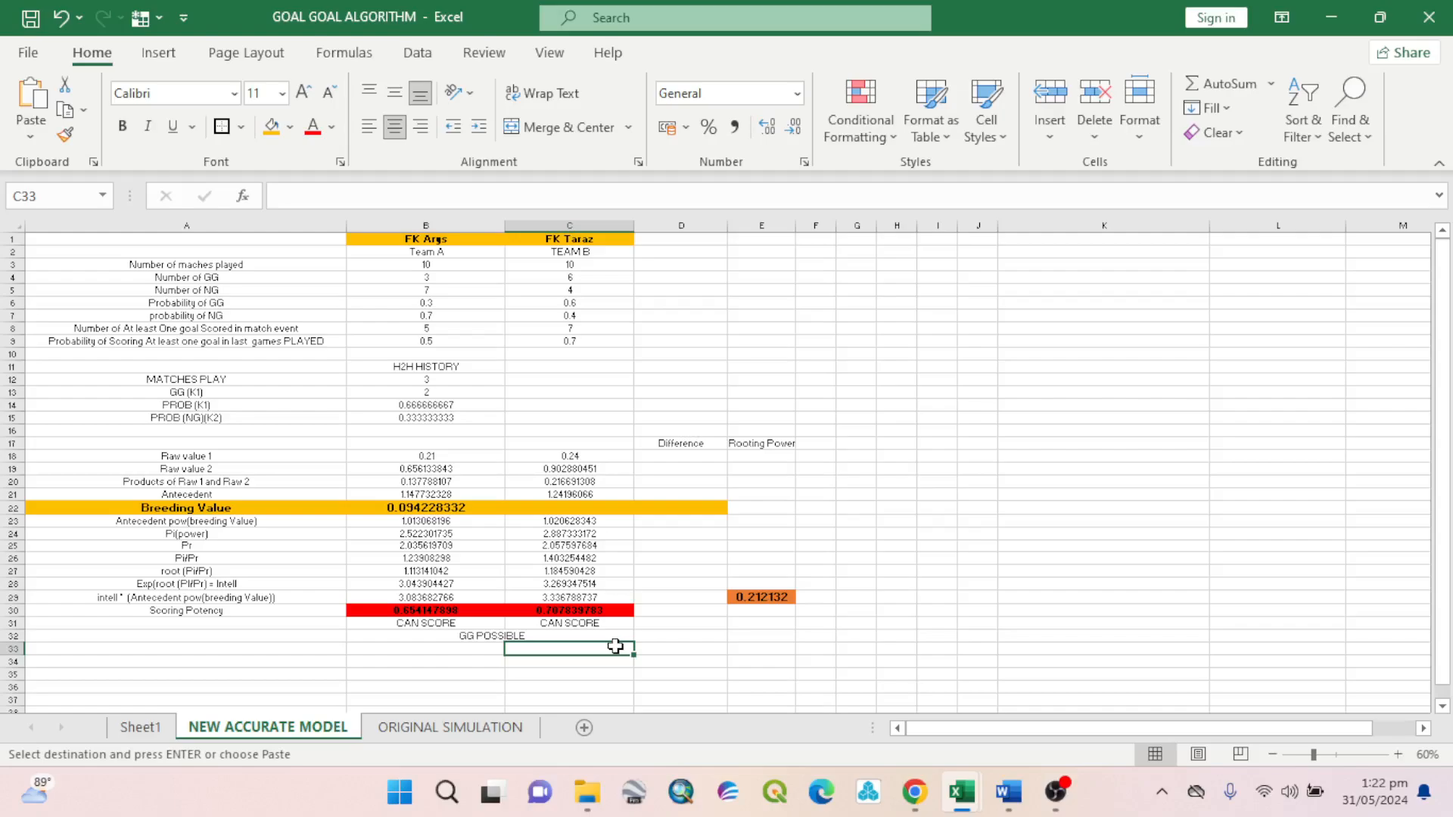
click(915, 791)
scroll(825, 420, up, 5)
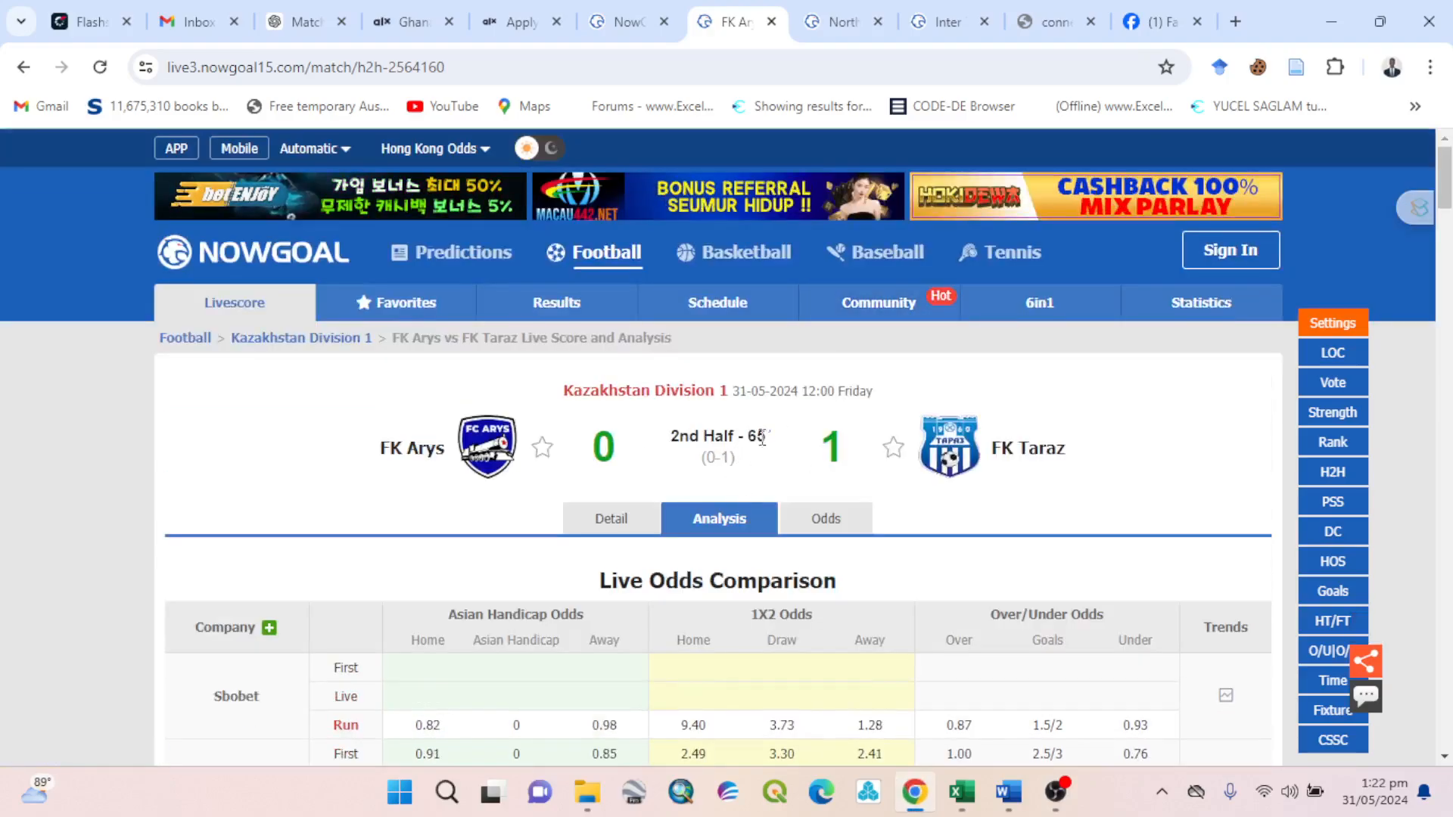
Open the Hanoi FC vs Khatoco Khanh Hoa match from the NowGoal live scores and show its Analysis page.
click(628, 22)
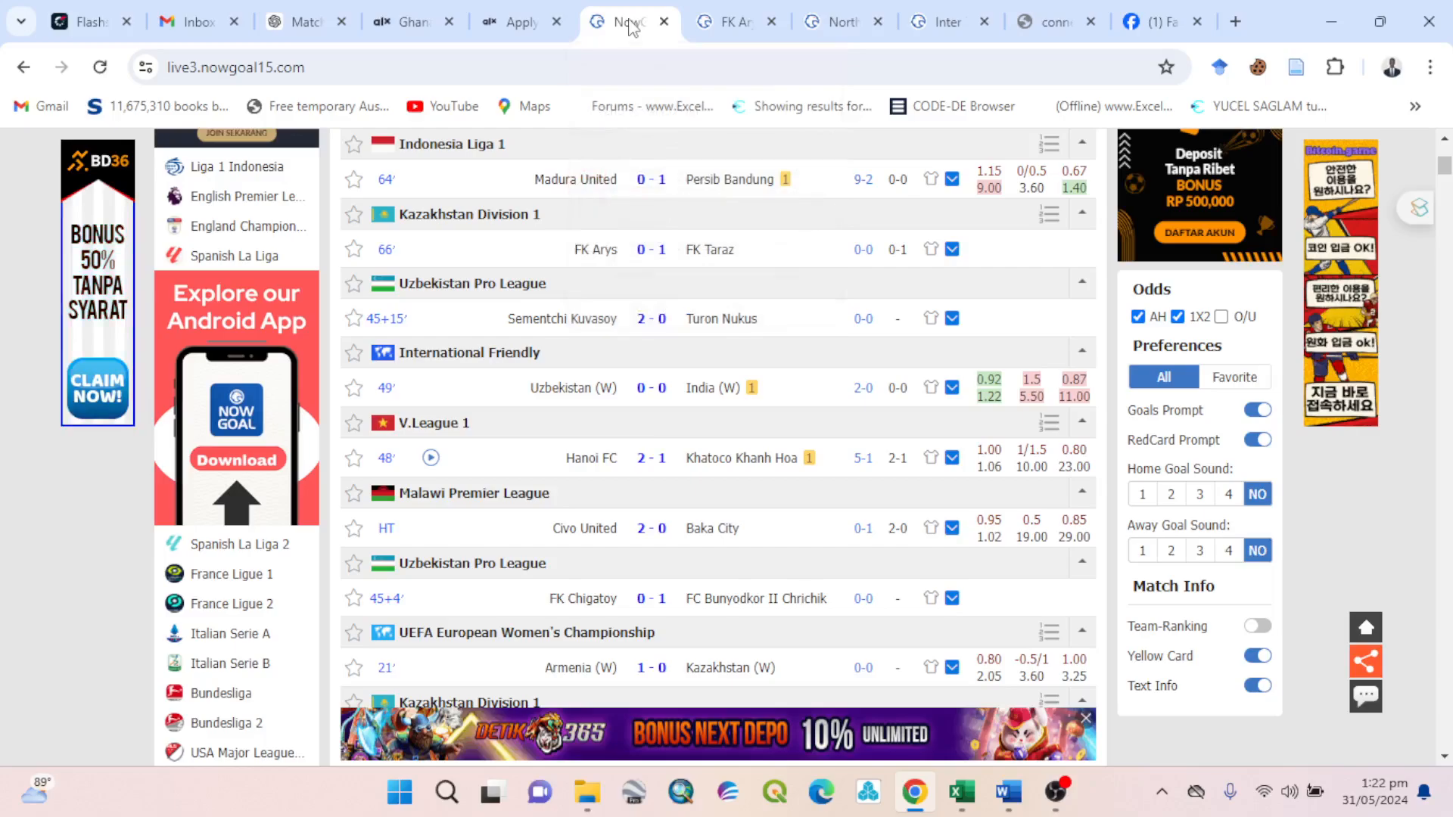
click(596, 461)
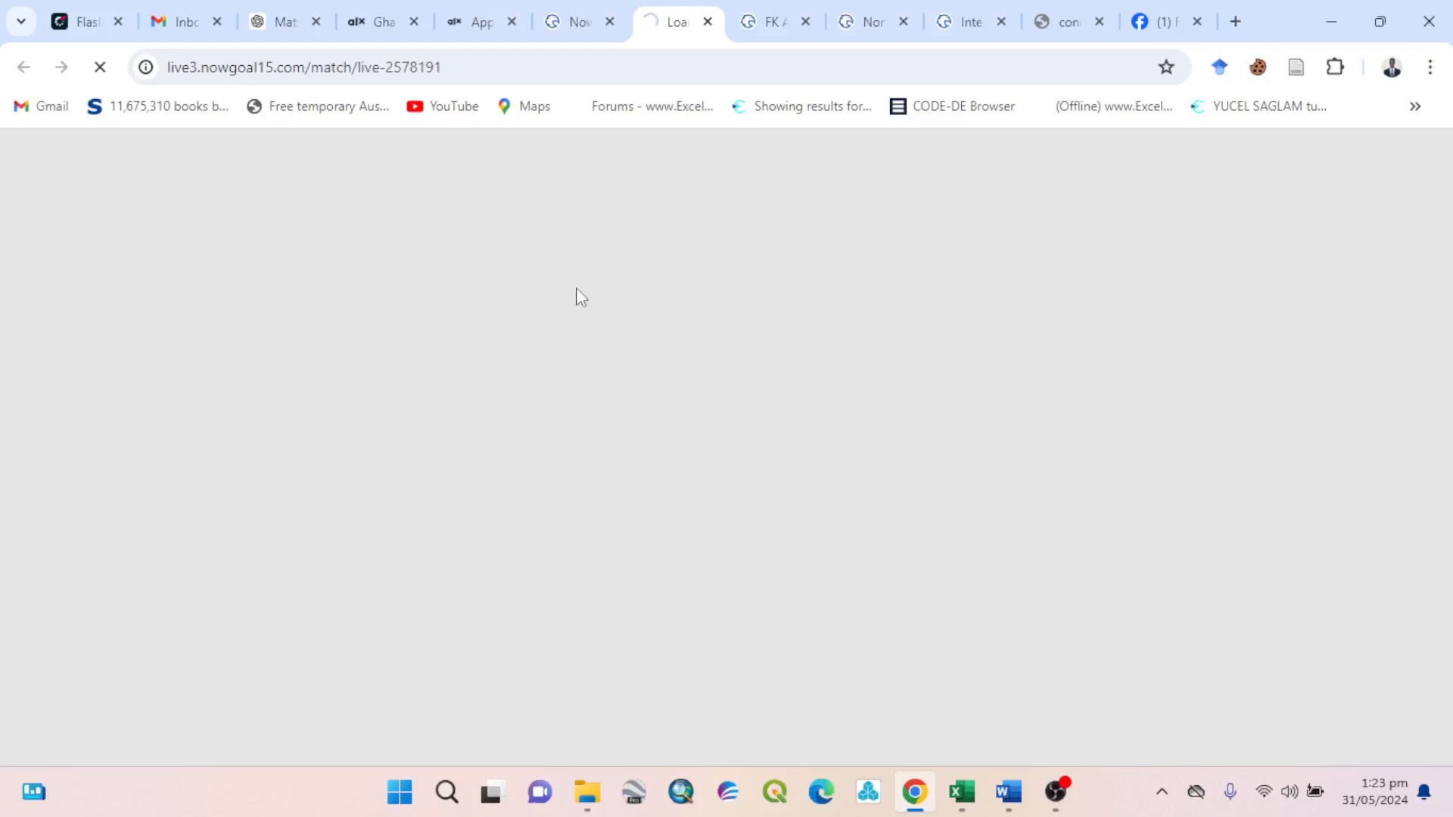
click(458, 72)
key(Return)
click(461, 72)
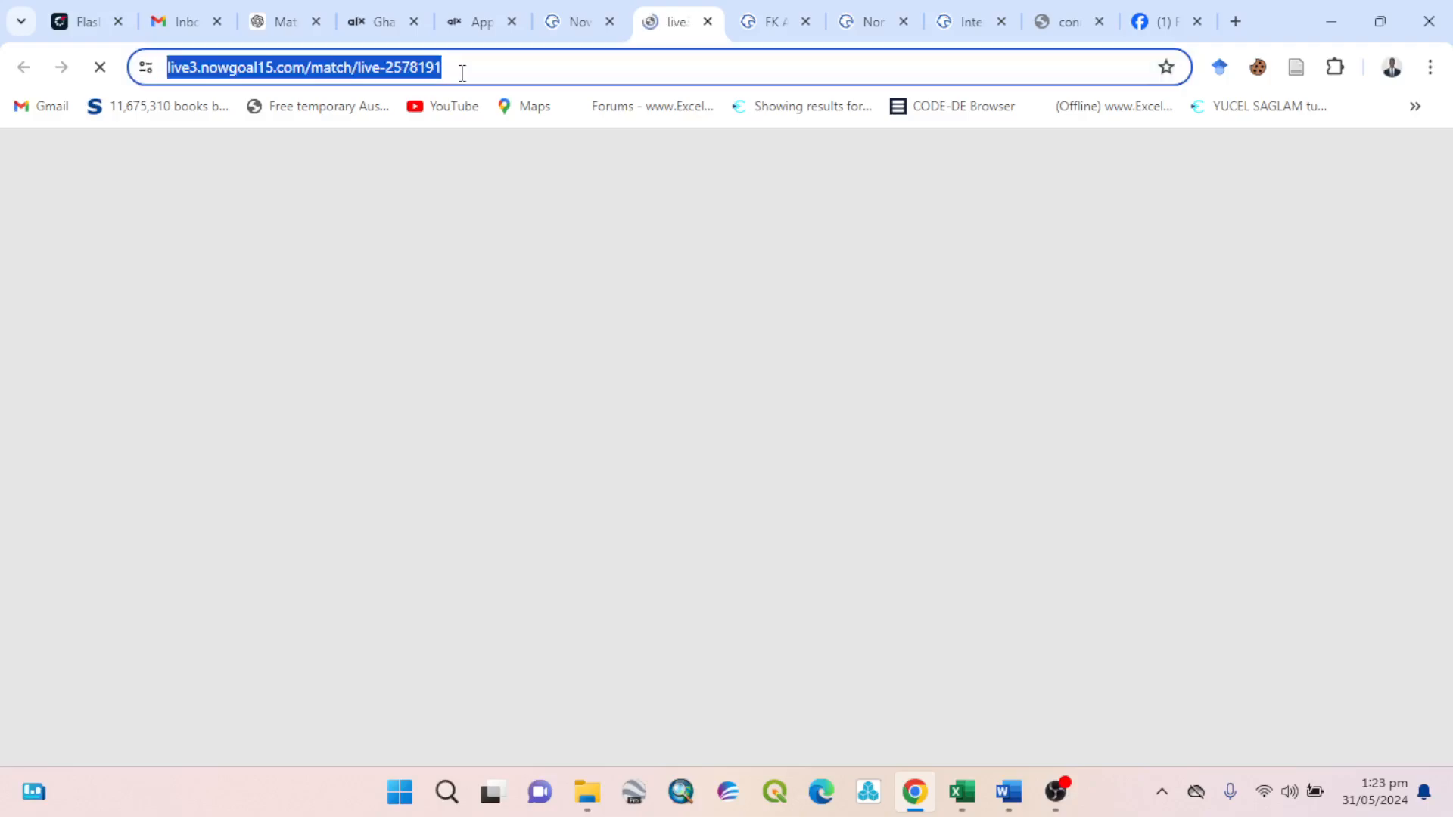
scroll(651, 318, down, 12)
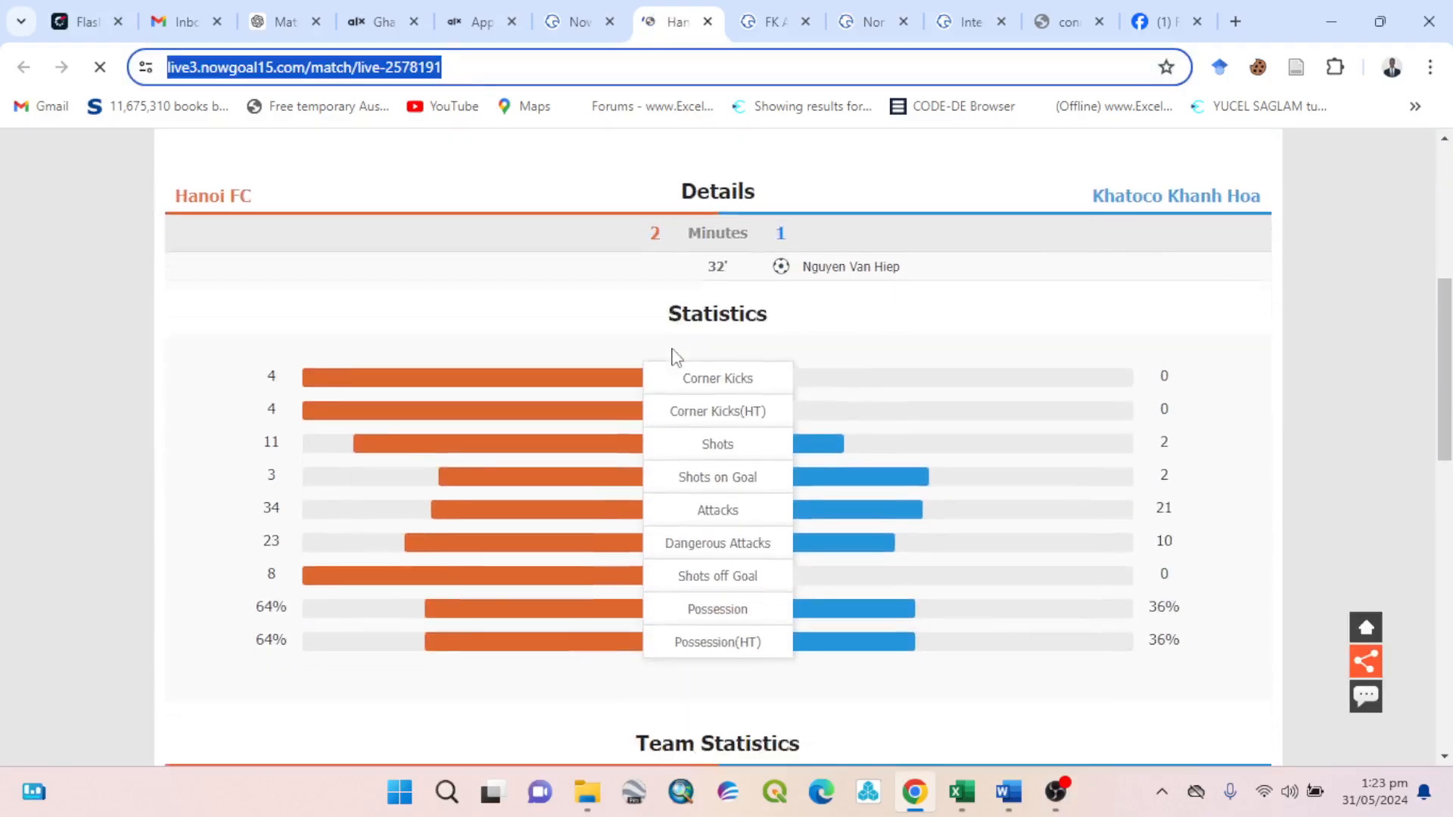
scroll(675, 359, up, 10)
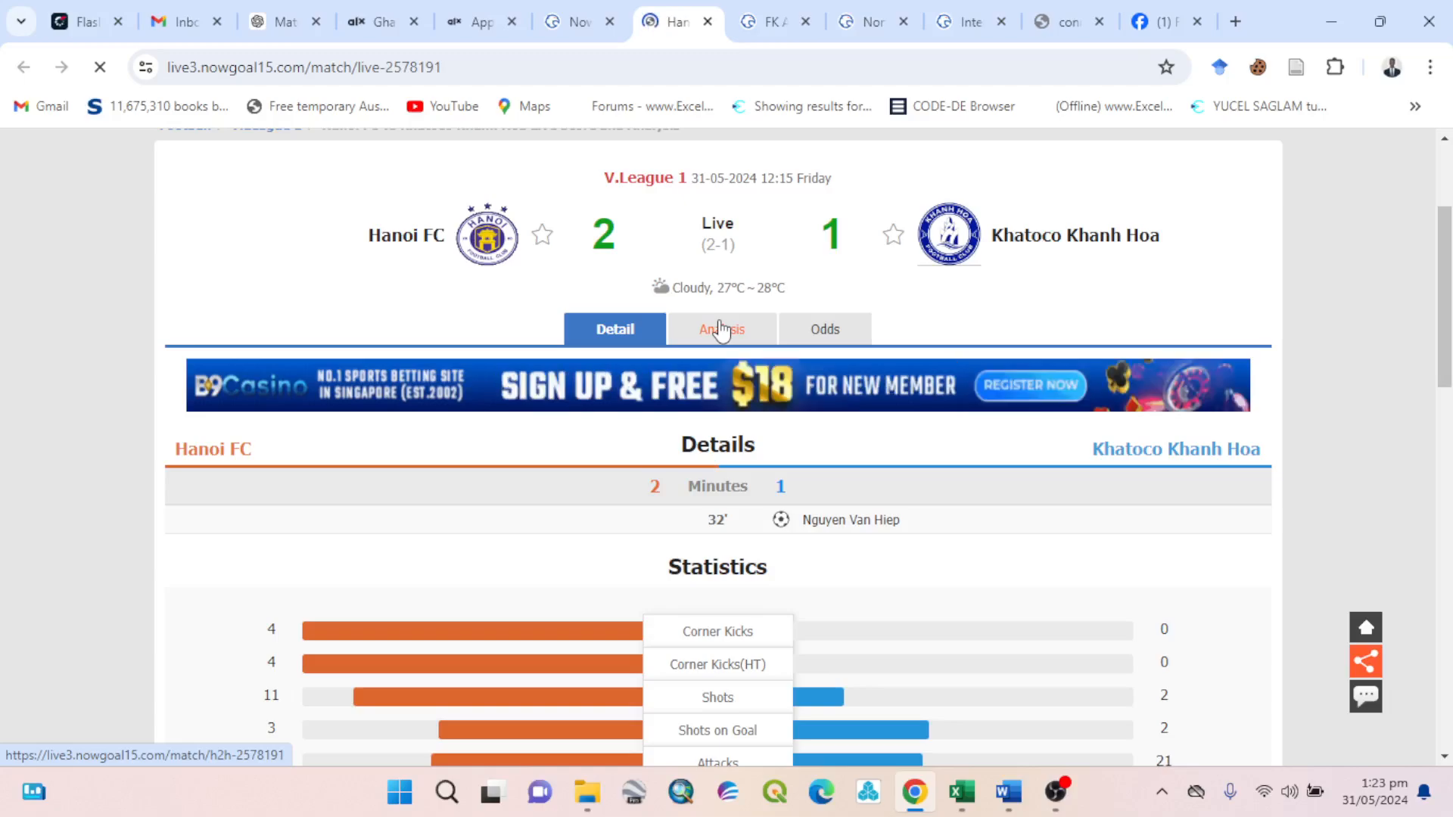
click(721, 330)
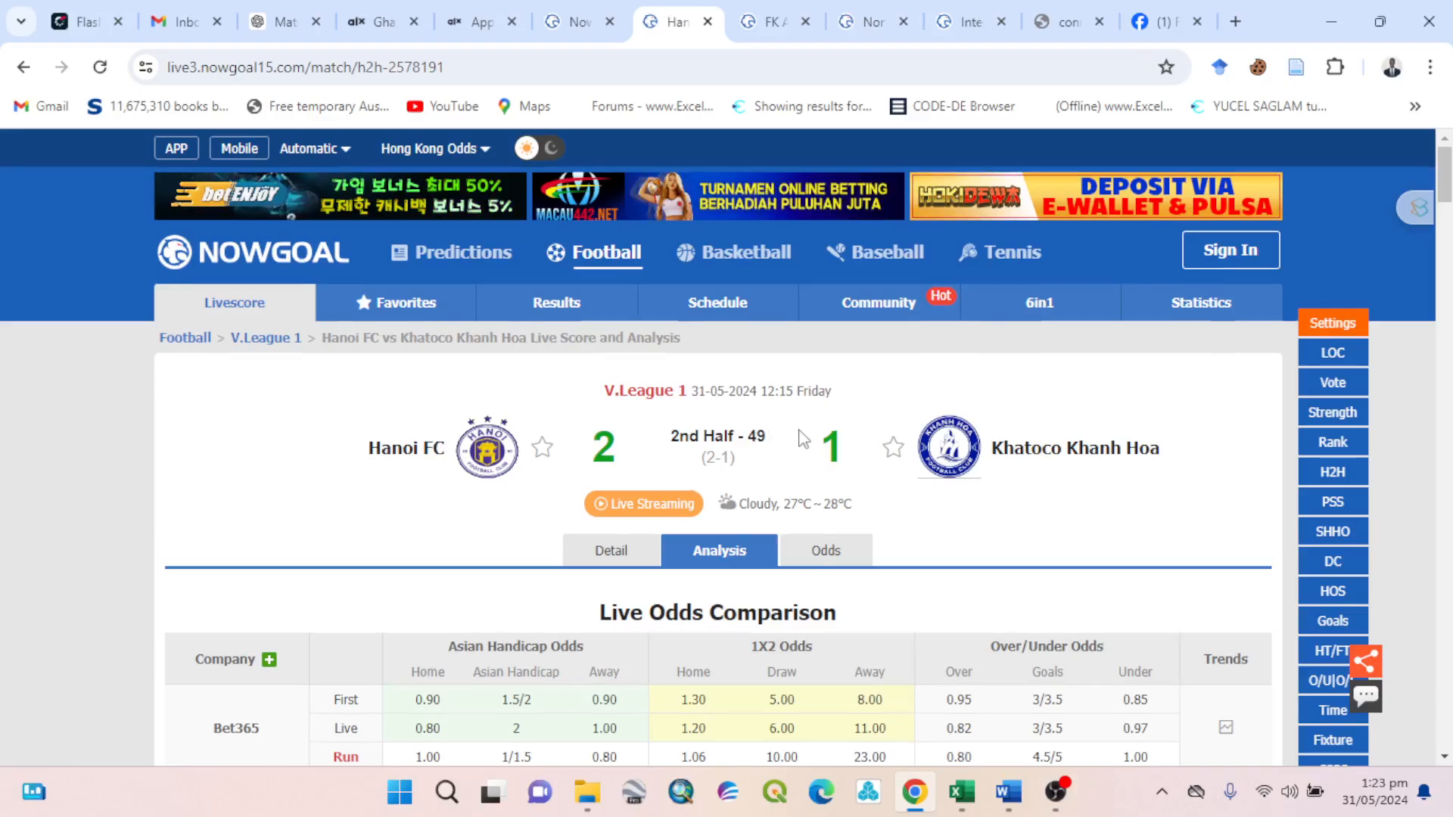
Limit the Hanoi FC Head to Head Statistics to Last 5 and copy the five match rows.
scroll(800, 429, down, 3)
scroll(801, 429, down, 20)
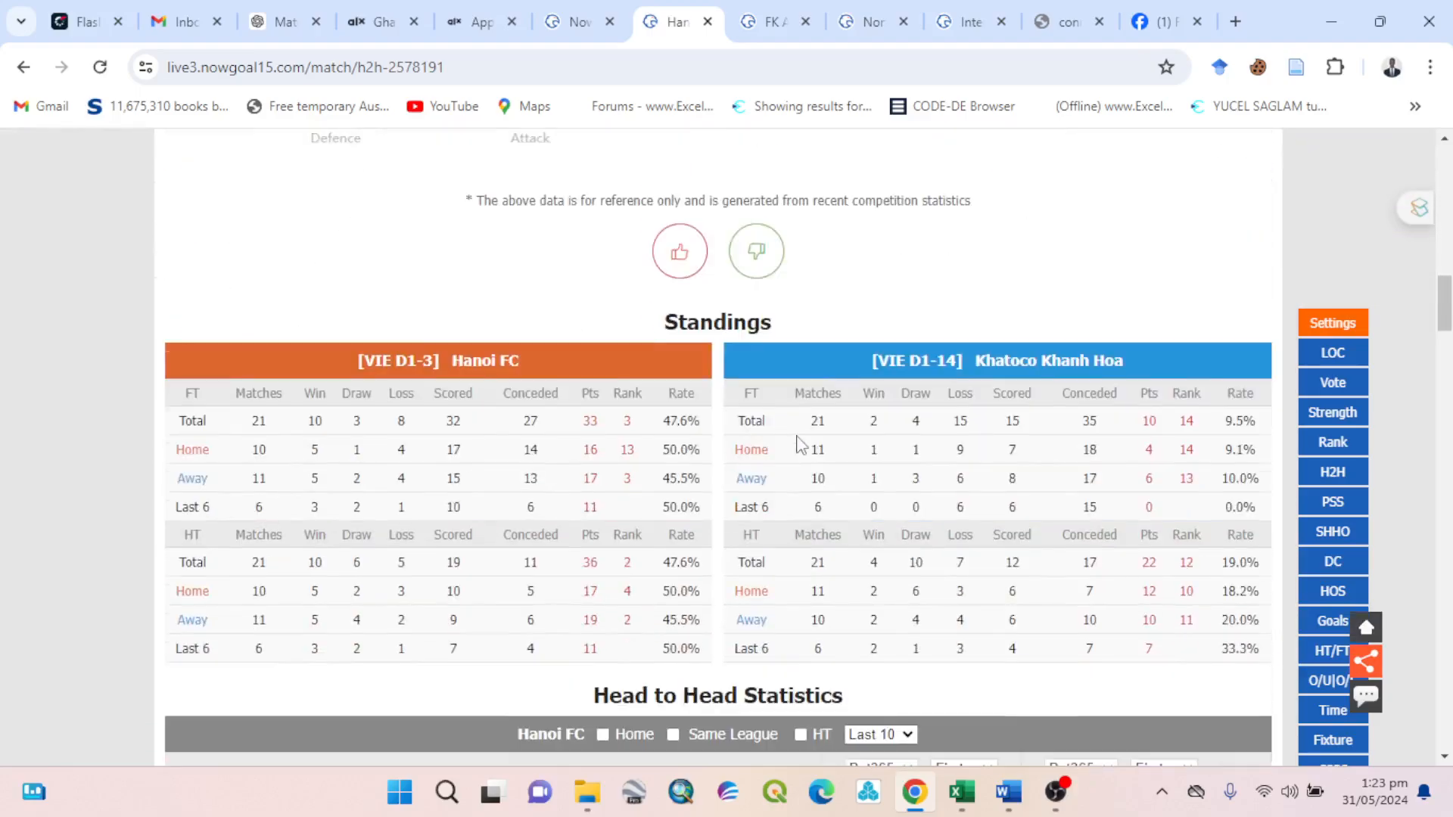
scroll(800, 442, down, 4)
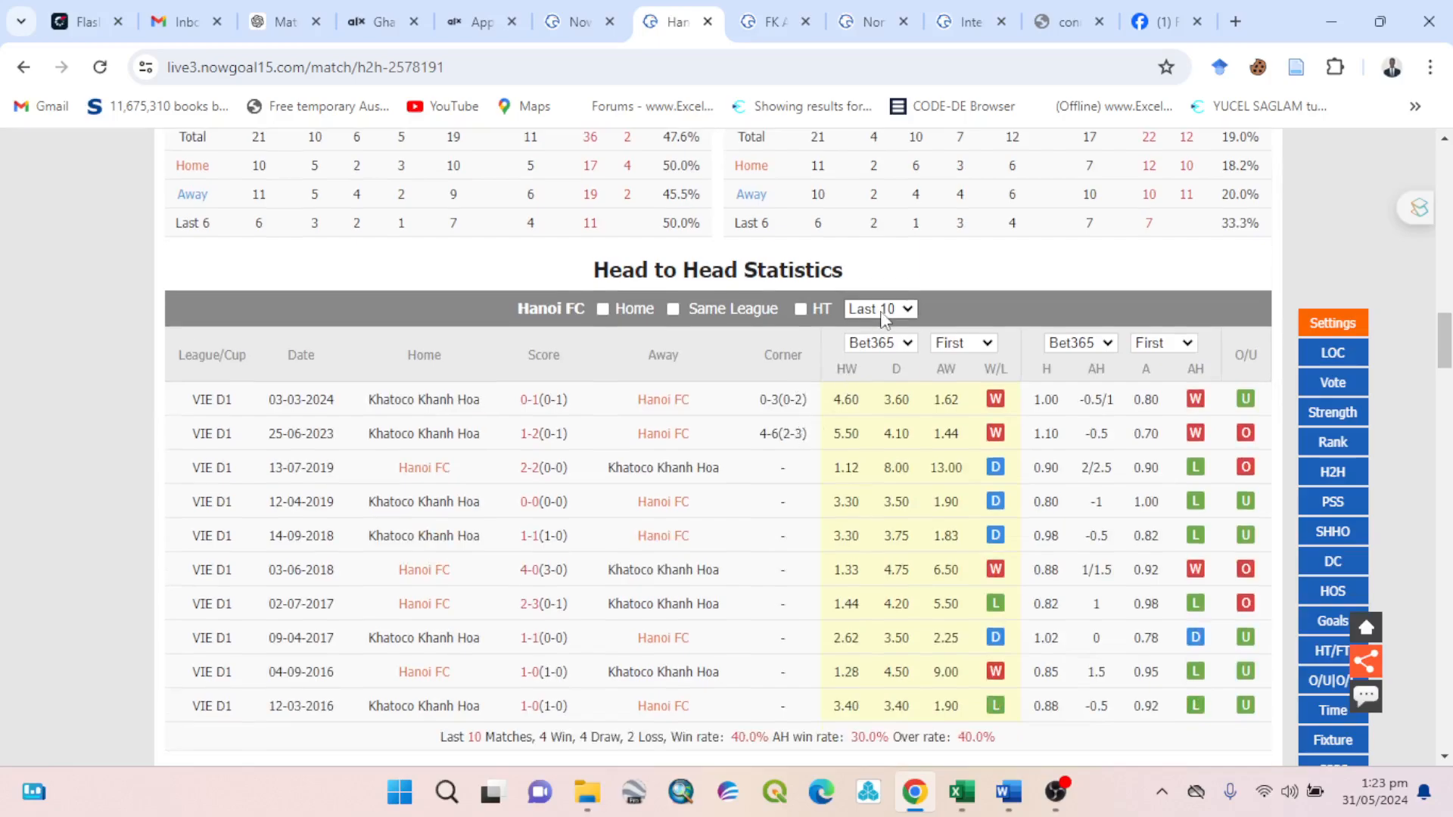
click(882, 312)
click(882, 399)
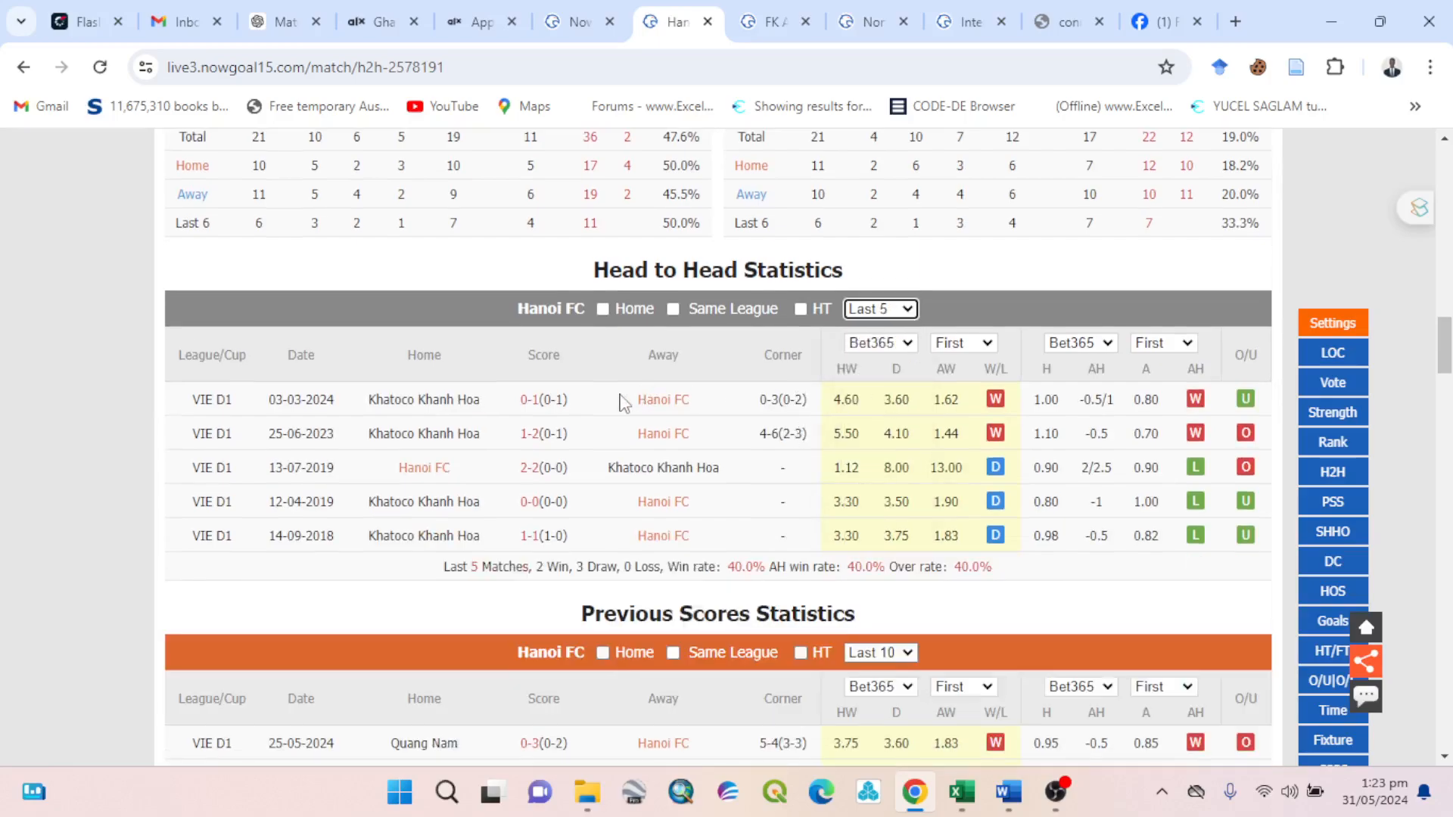
scroll(816, 299, down, 1)
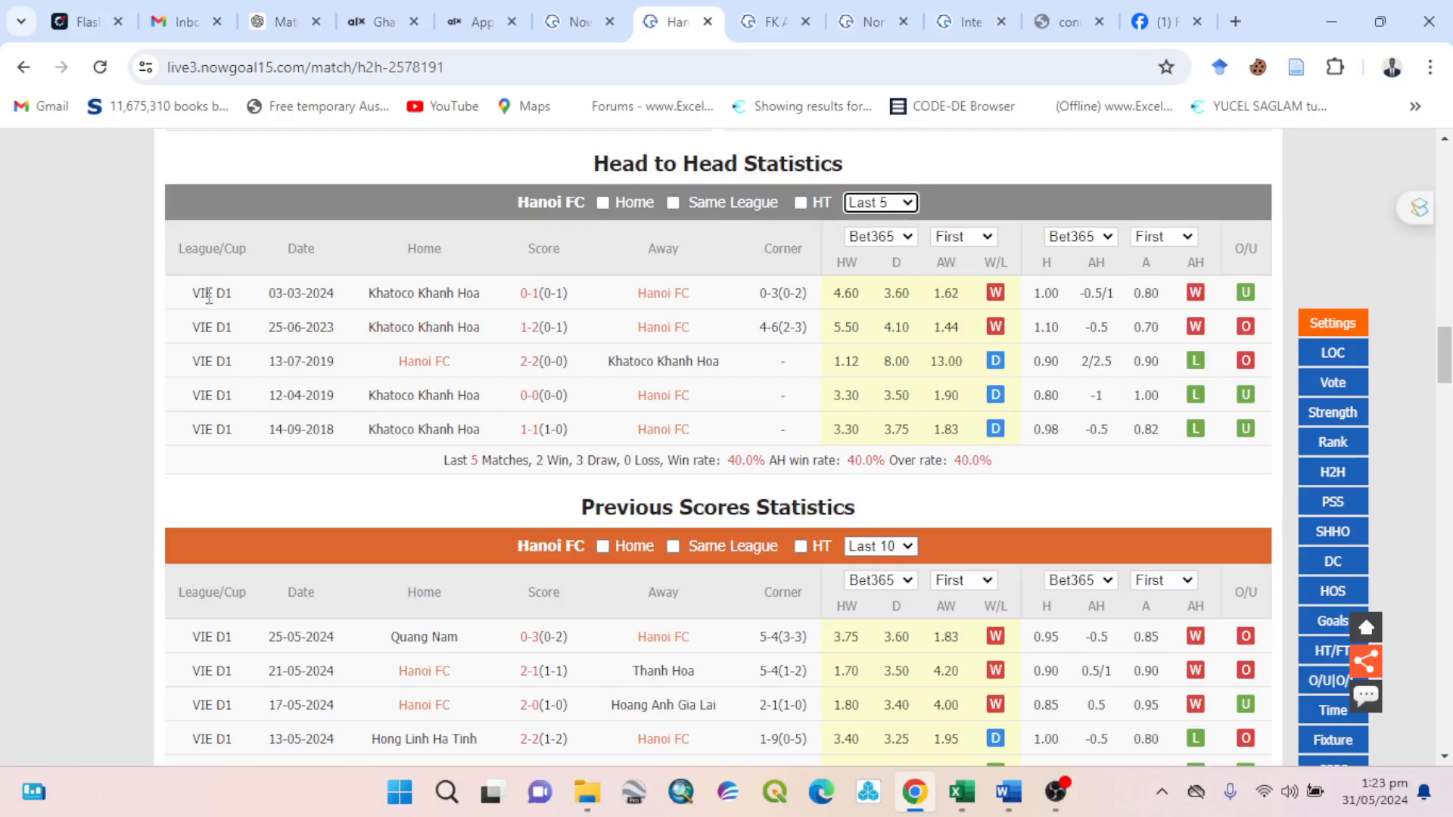
drag(189, 301, 1181, 420)
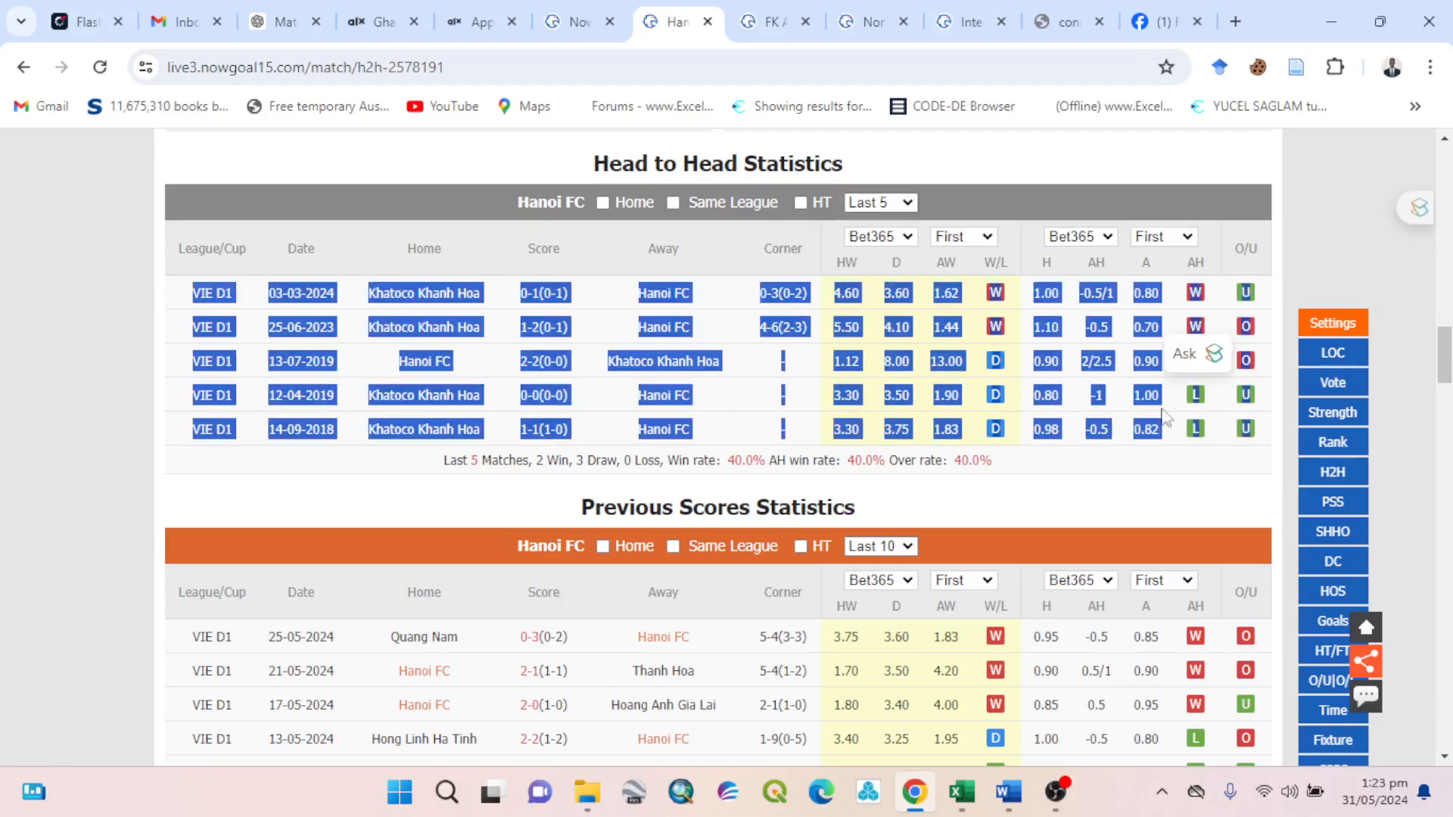
right_click(1052, 406)
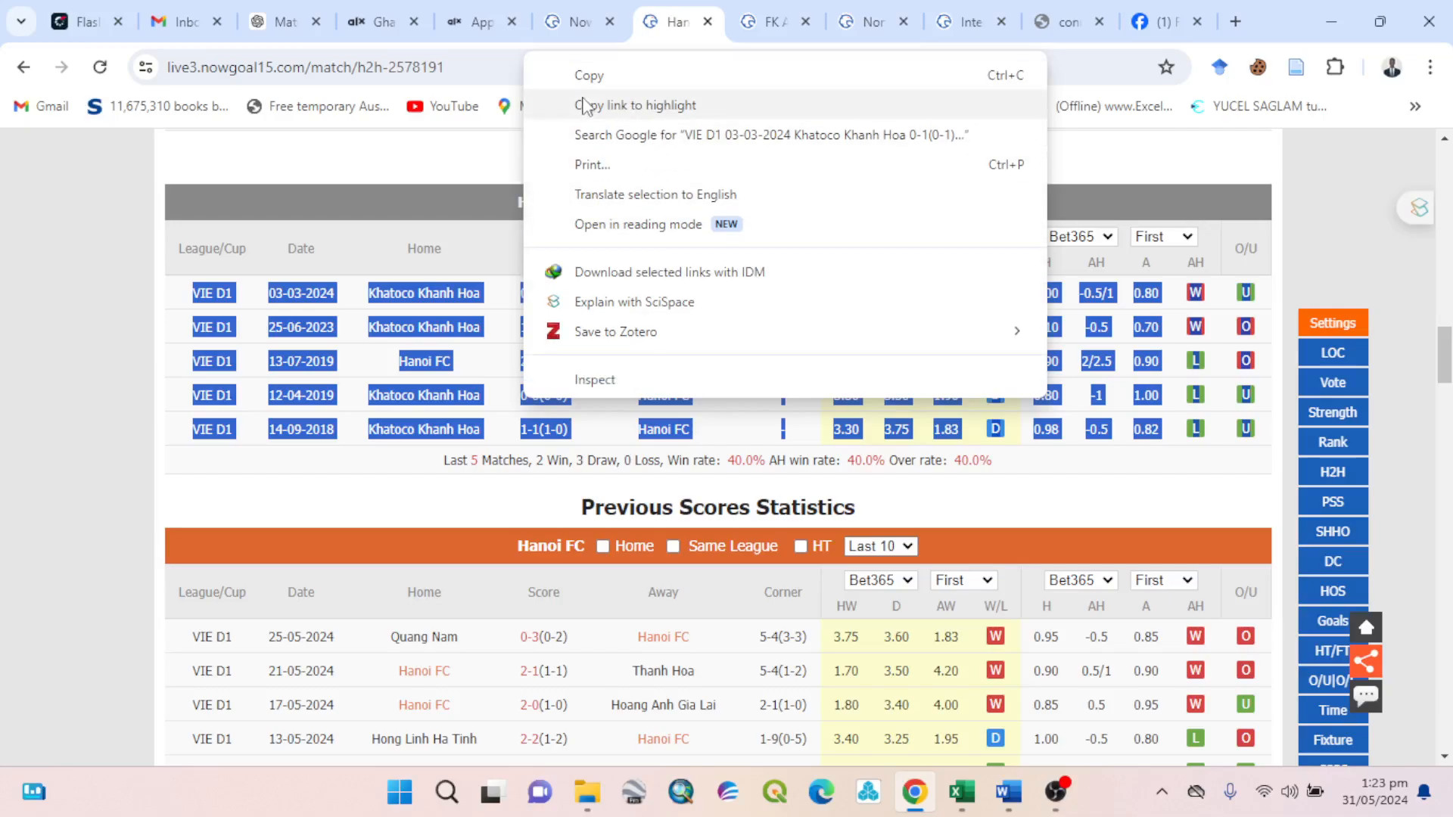
click(591, 78)
Switch to the OWN FULLTIME AND H2H DATA NOWGOAL workbook and select B31, the first data row of the H2H table.
click(963, 792)
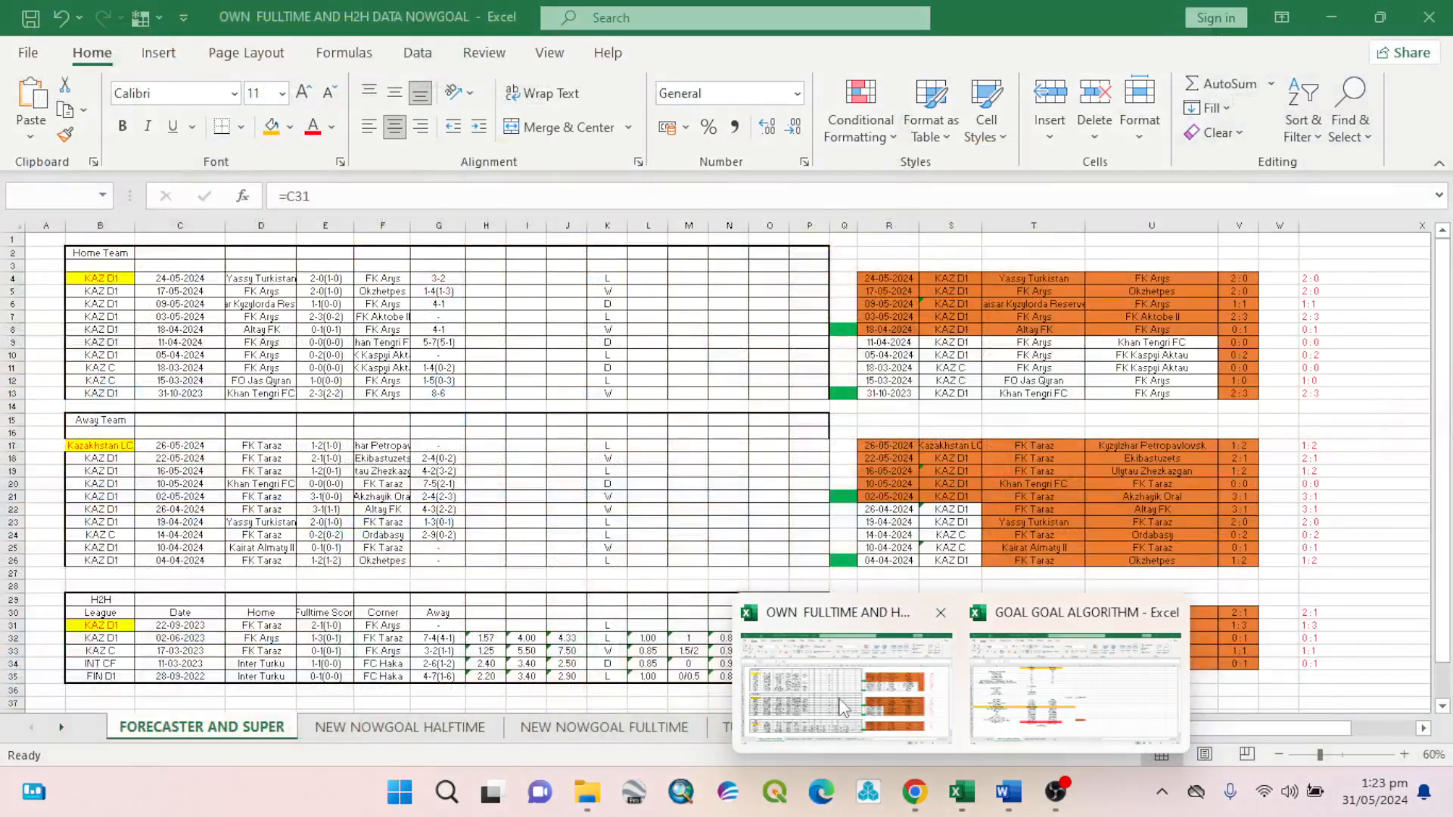
click(846, 685)
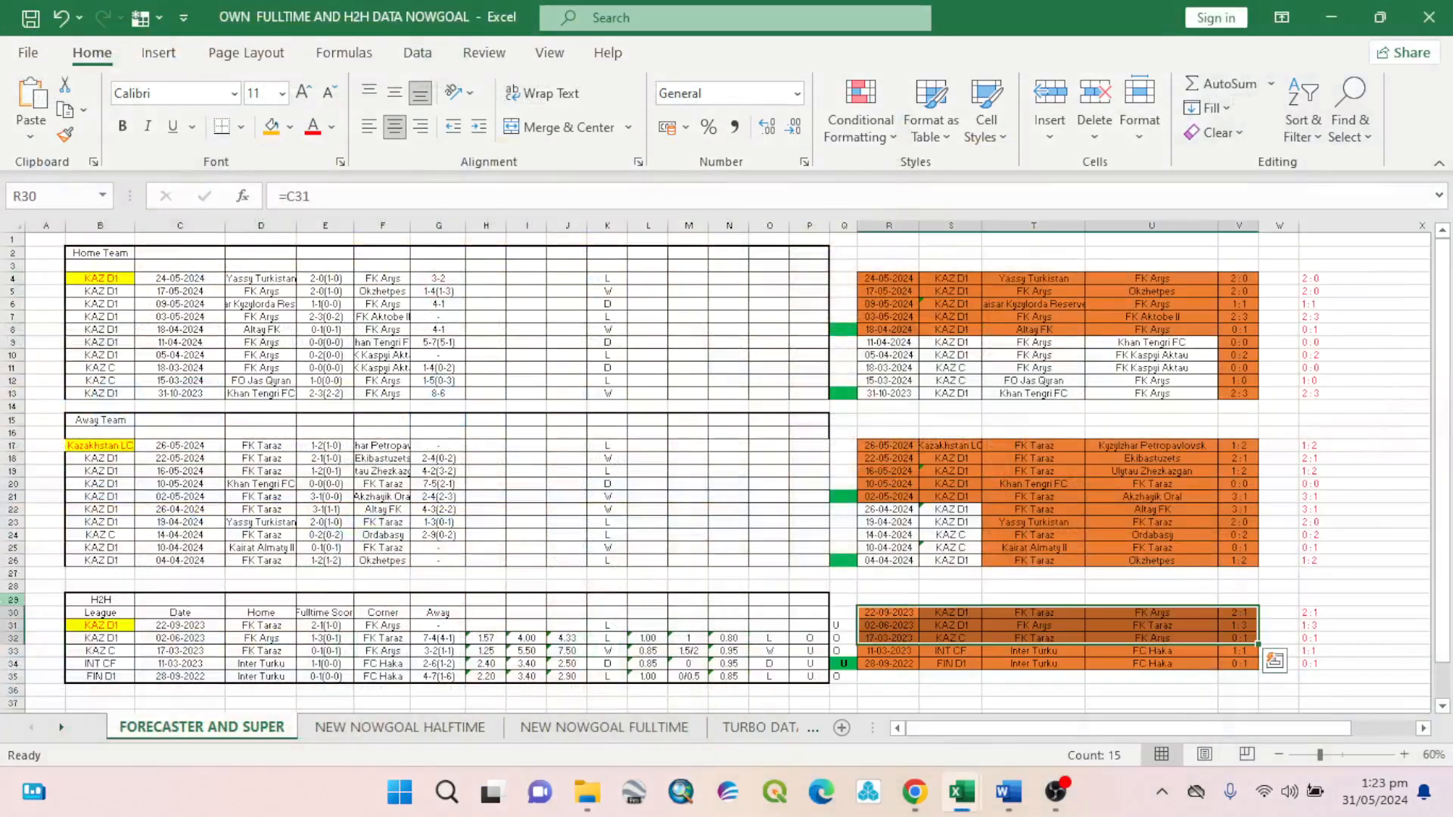
click(95, 626)
scroll(106, 617, down, 2)
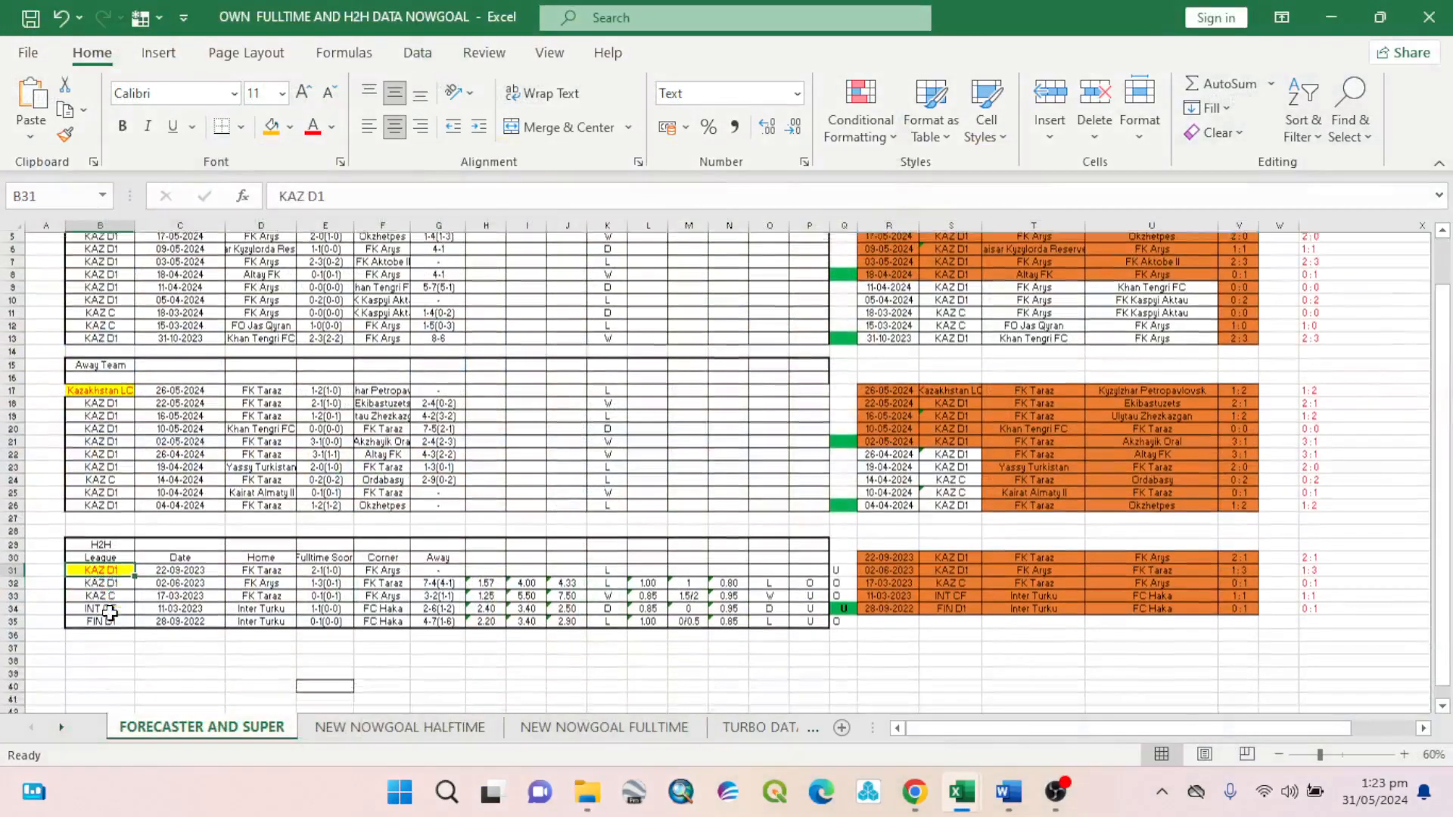
Paste the copied head-to-head matches into the H2H table from B31, matching the destination formatting.
right_click(114, 555)
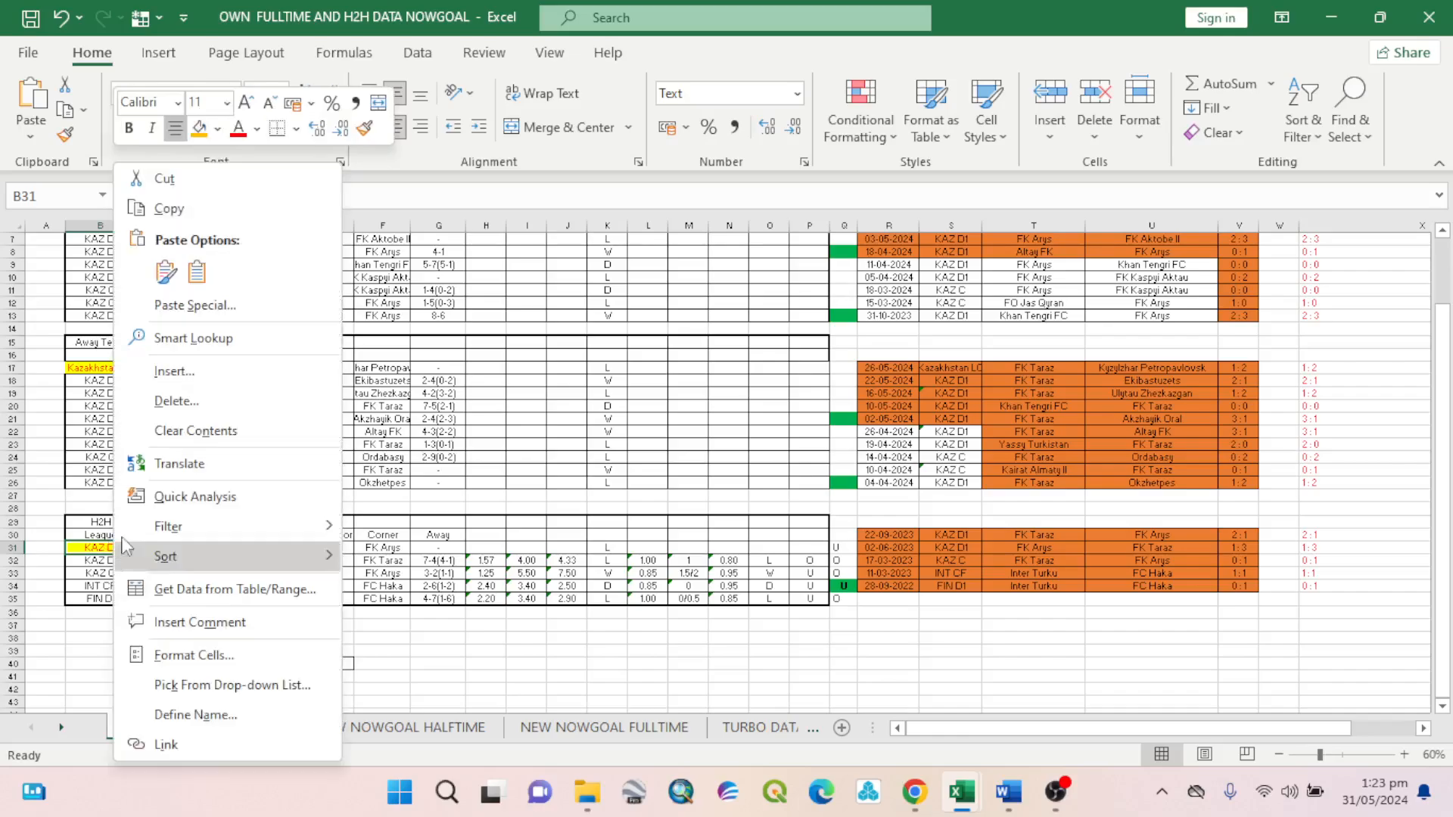
click(196, 274)
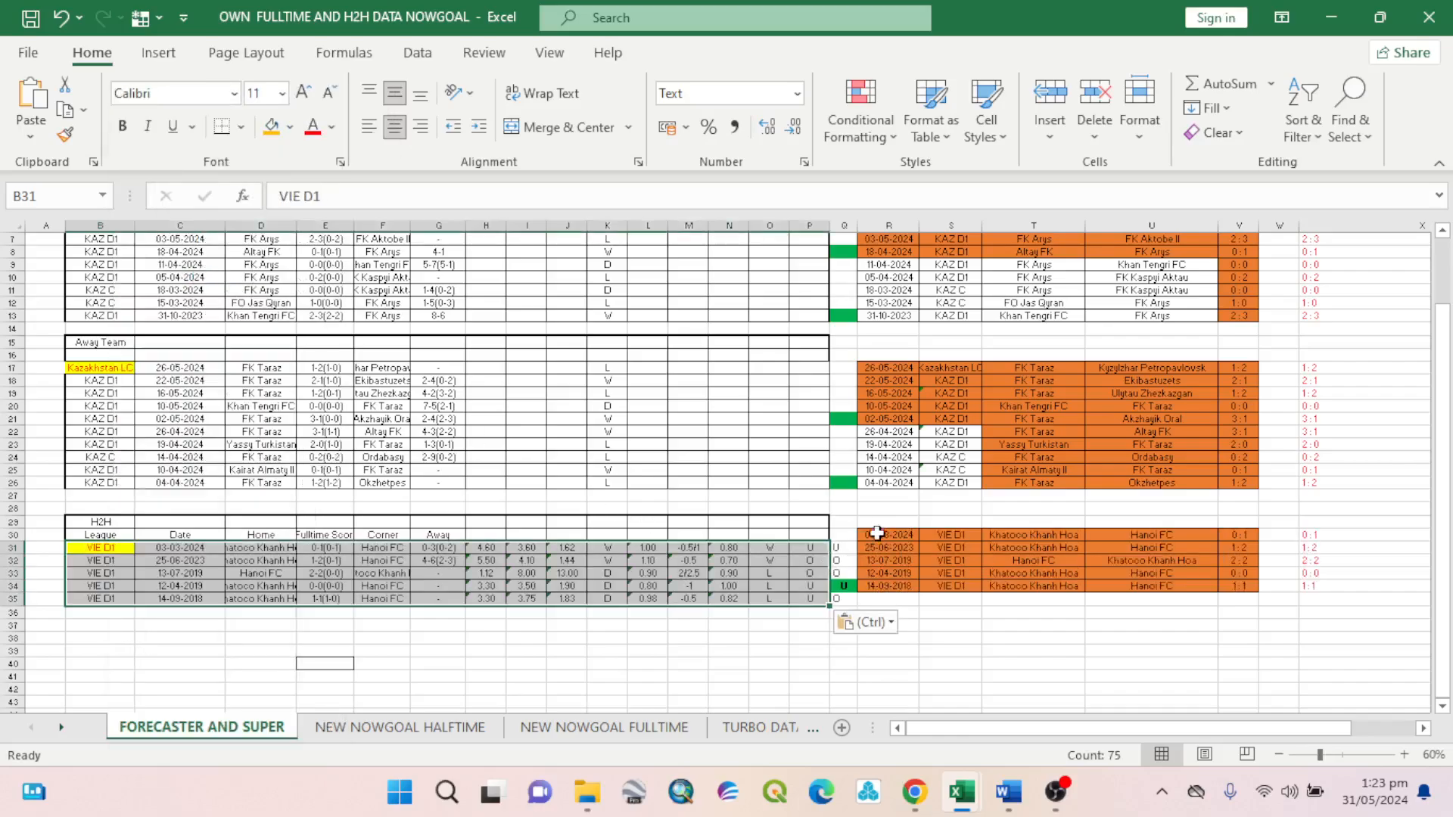
Switch to the Nowgoal match page in Chrome and copy Hanoi FC's last 10 match rows, from league through O/U.
click(914, 793)
scroll(781, 560, down, 5)
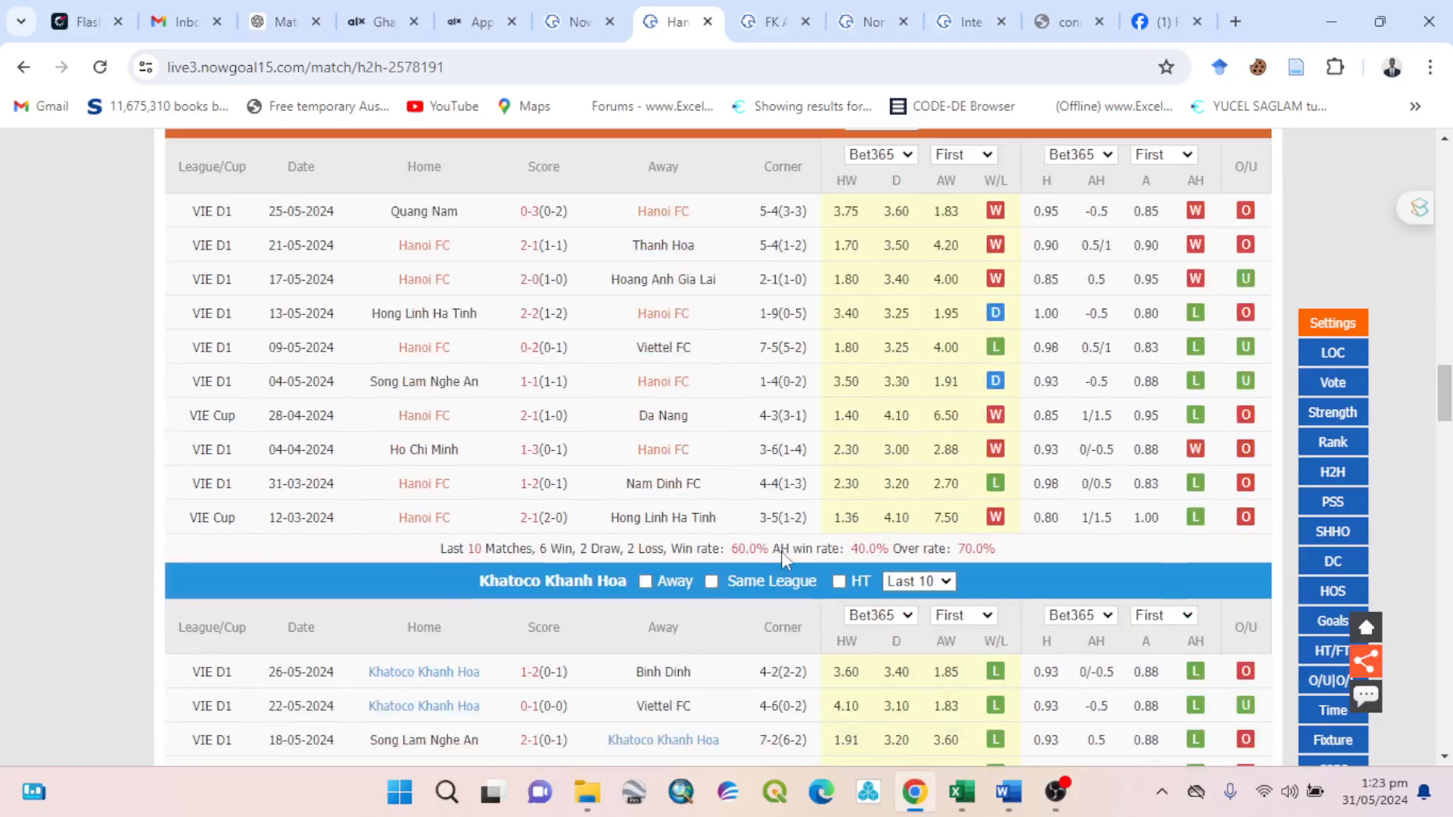
scroll(94, 477, up, 3)
scroll(123, 464, down, 3)
drag(195, 224, 1271, 522)
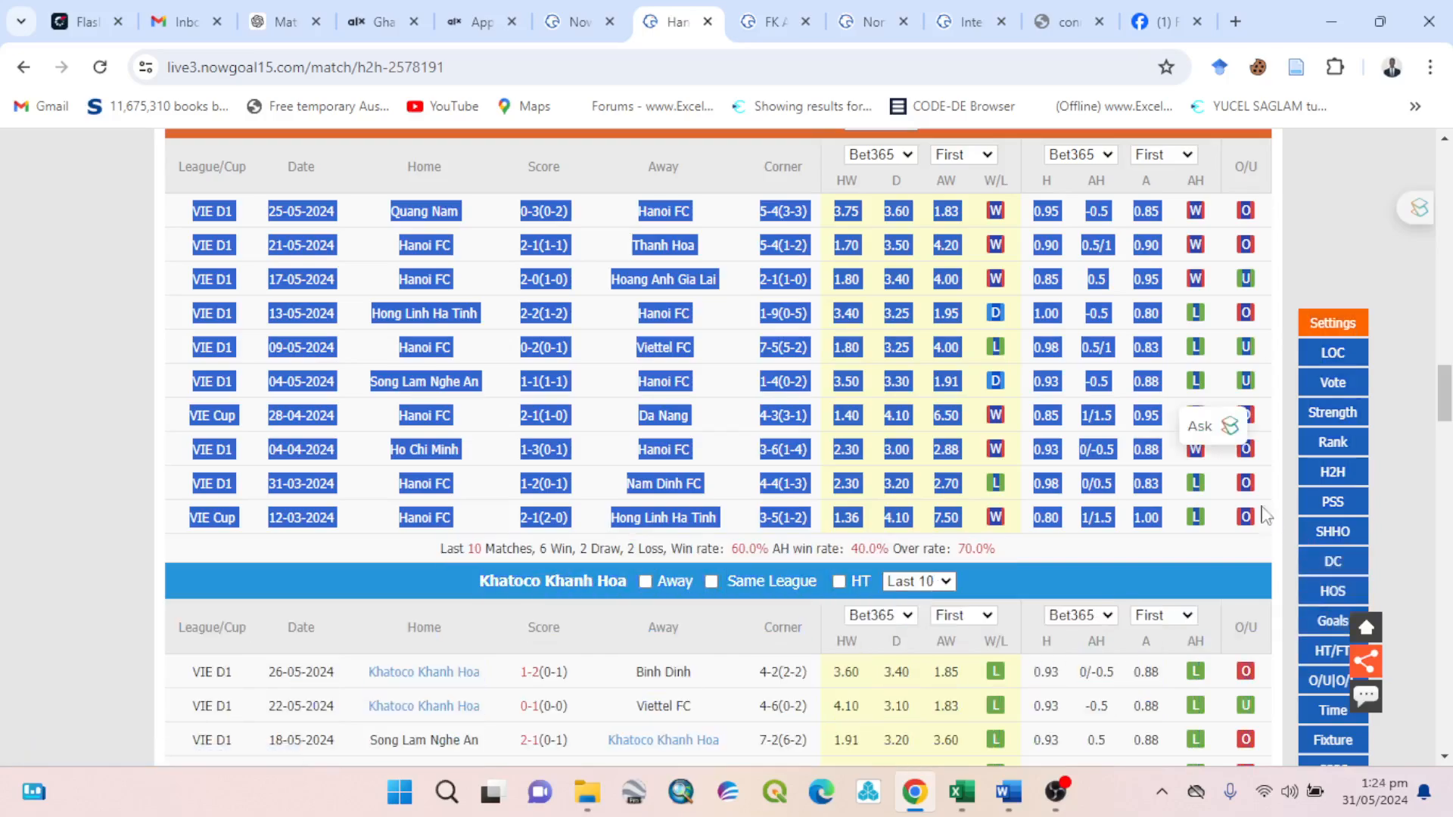
right_click(1038, 483)
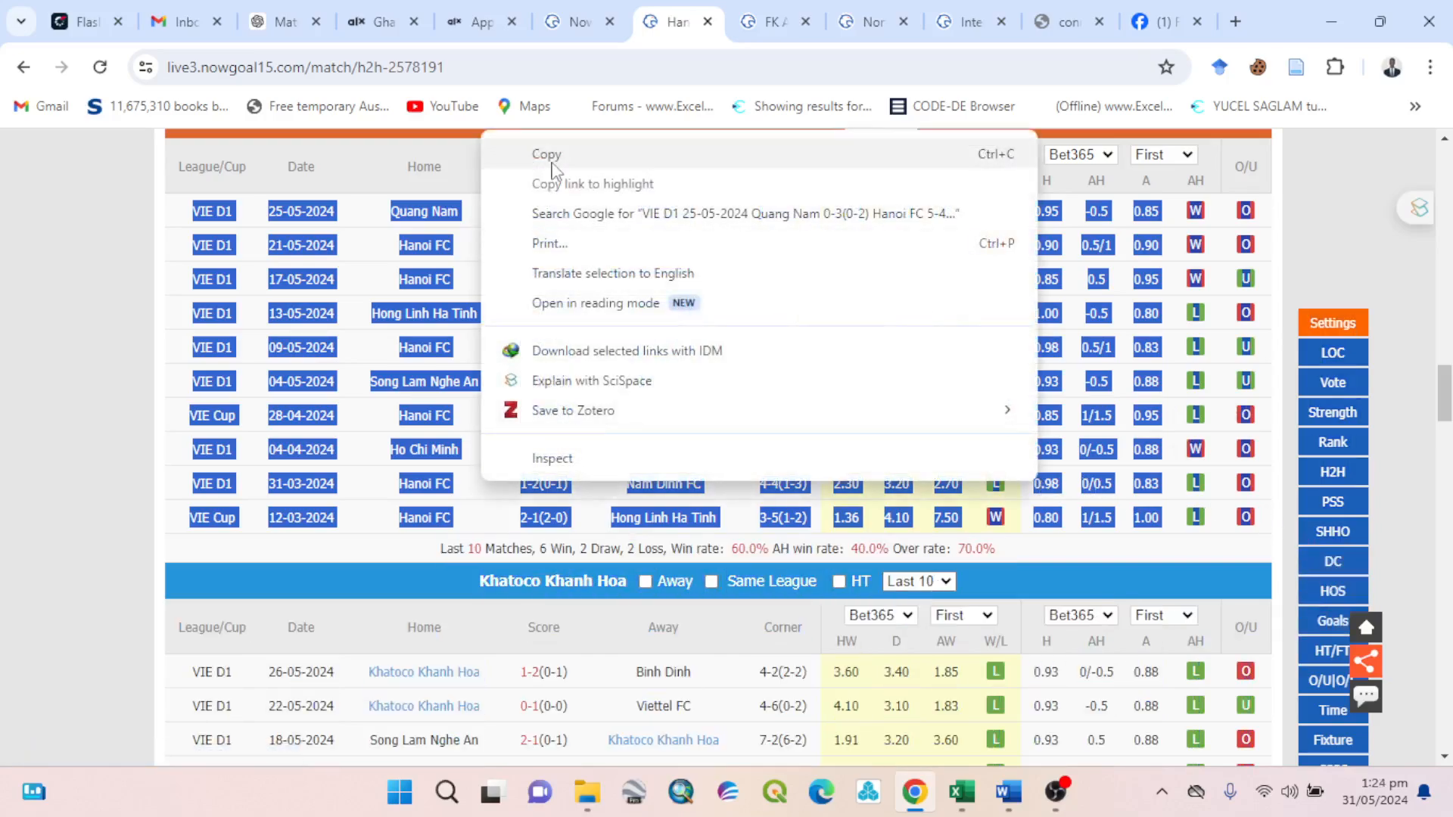
click(552, 154)
Paste the Hanoi FC rows into the Home Team table of OWN FULLTIME AND H2H DATA NOWGOAL from B4, matching the destination formatting.
mouse_move(961, 791)
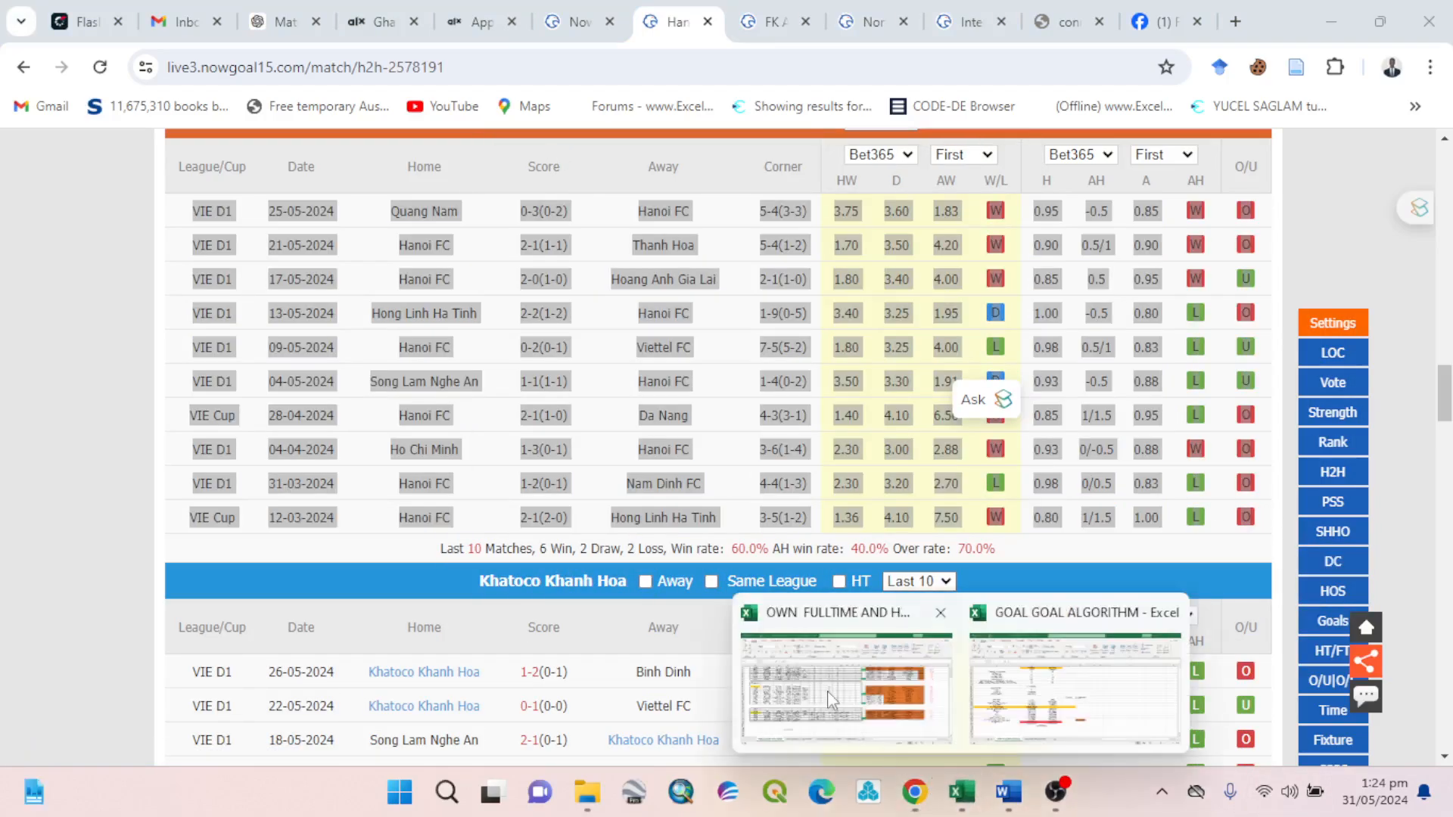
click(719, 645)
scroll(396, 479, up, 2)
click(92, 269)
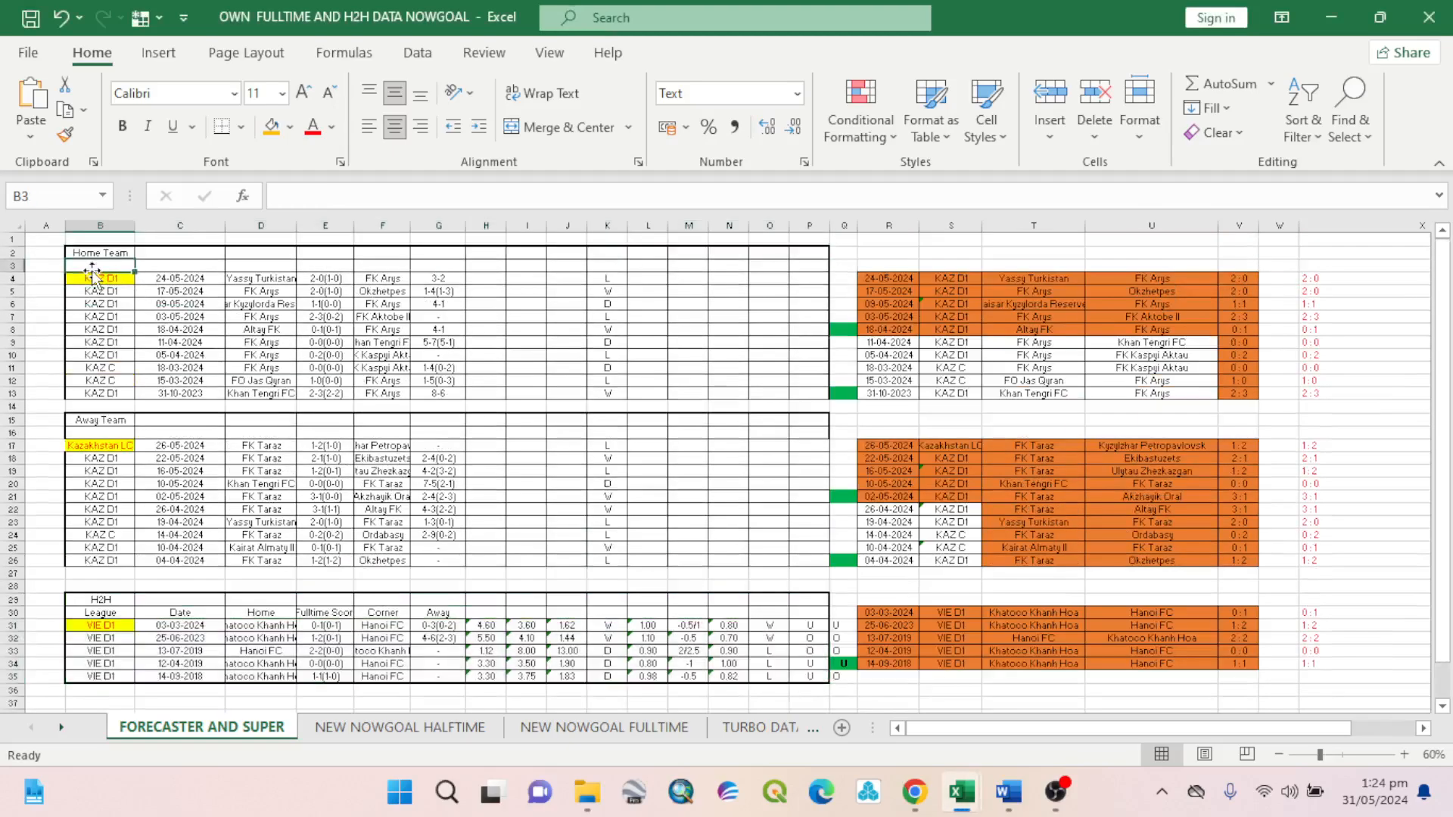
click(86, 278)
right_click(85, 278)
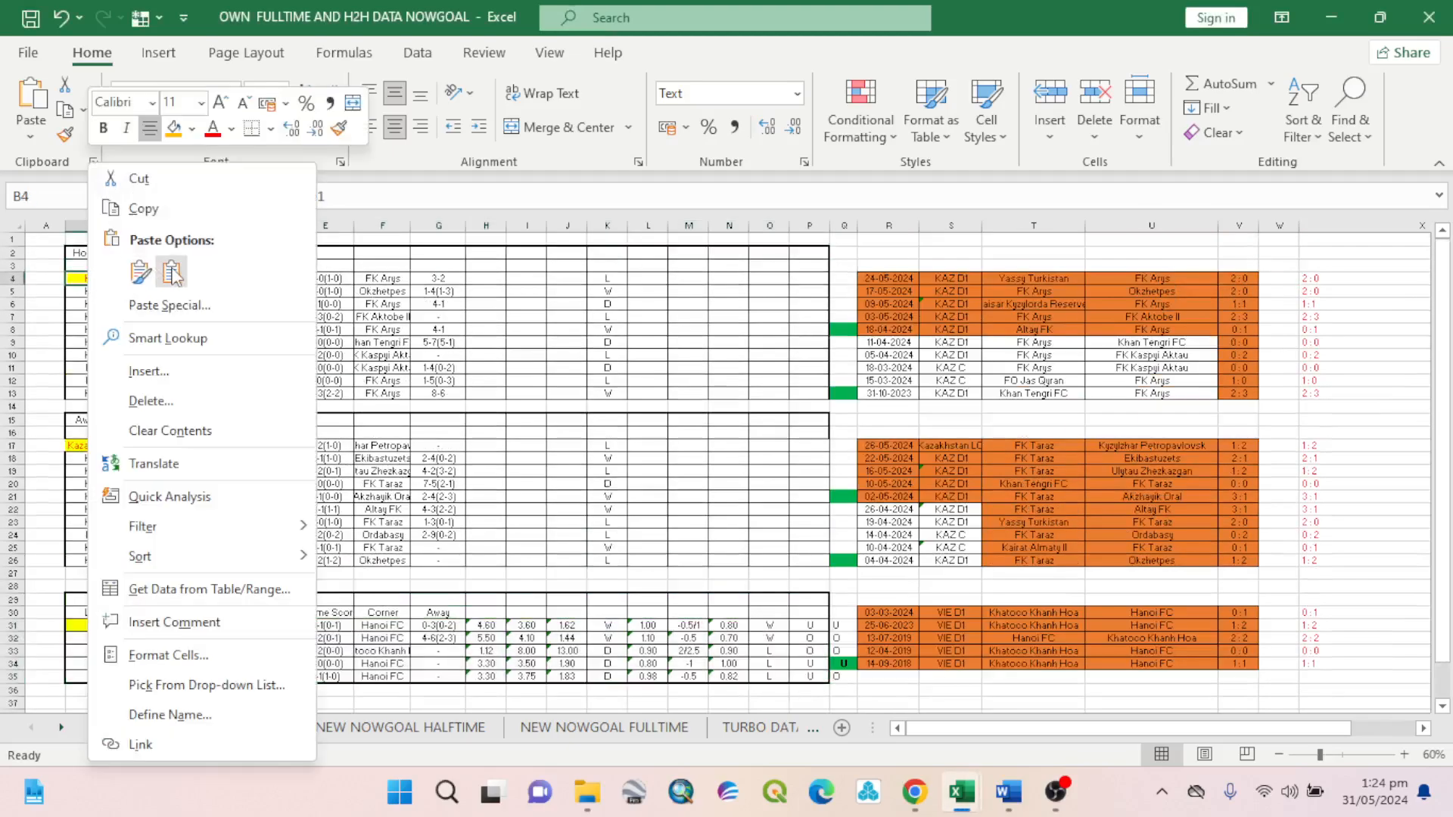
click(171, 273)
Return to the Nowgoal page in Chrome and copy Khatoco Khanh Hoa's last 10 match rows.
click(914, 792)
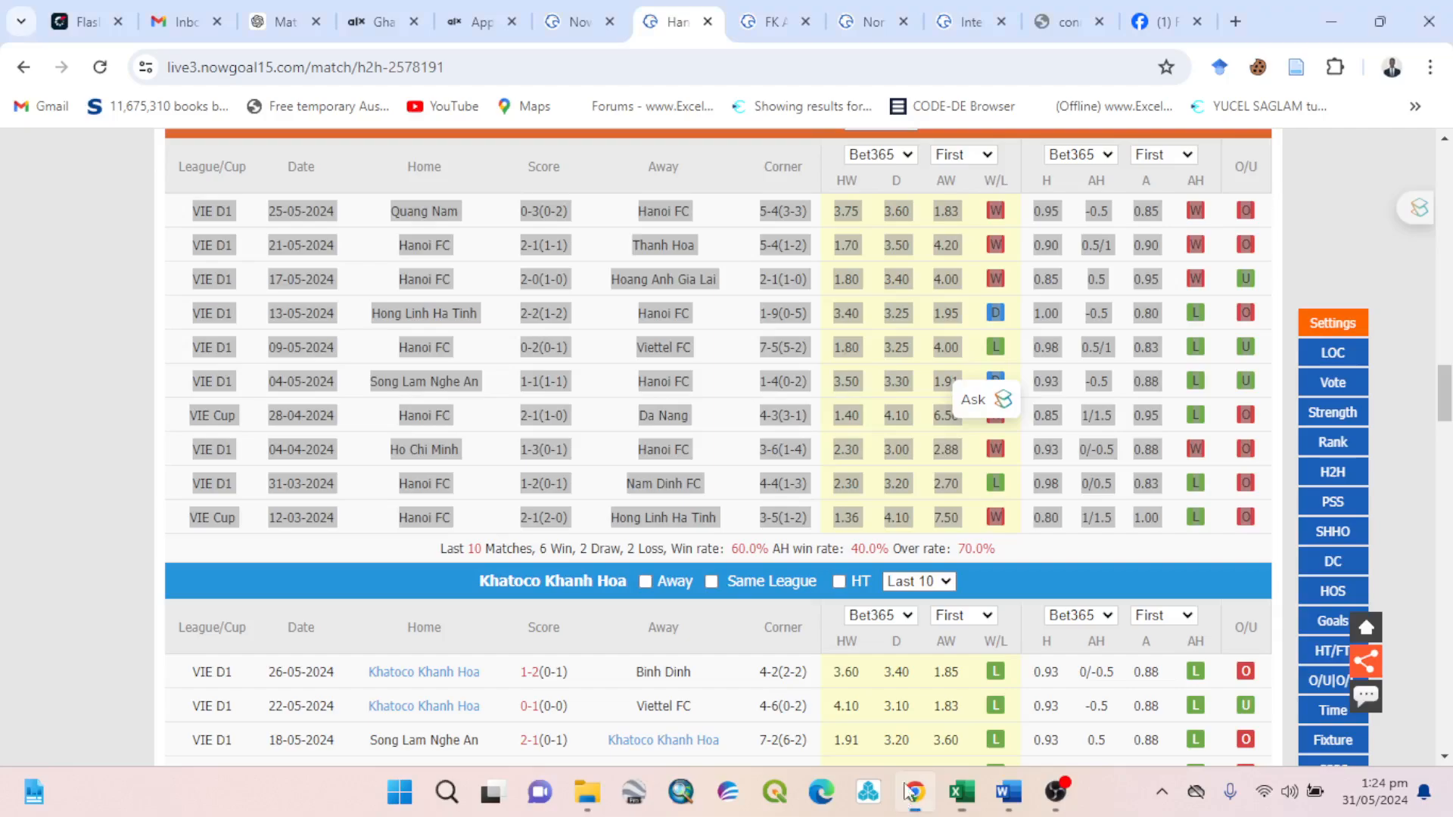
scroll(844, 640, down, 4)
drag(199, 346, 1262, 674)
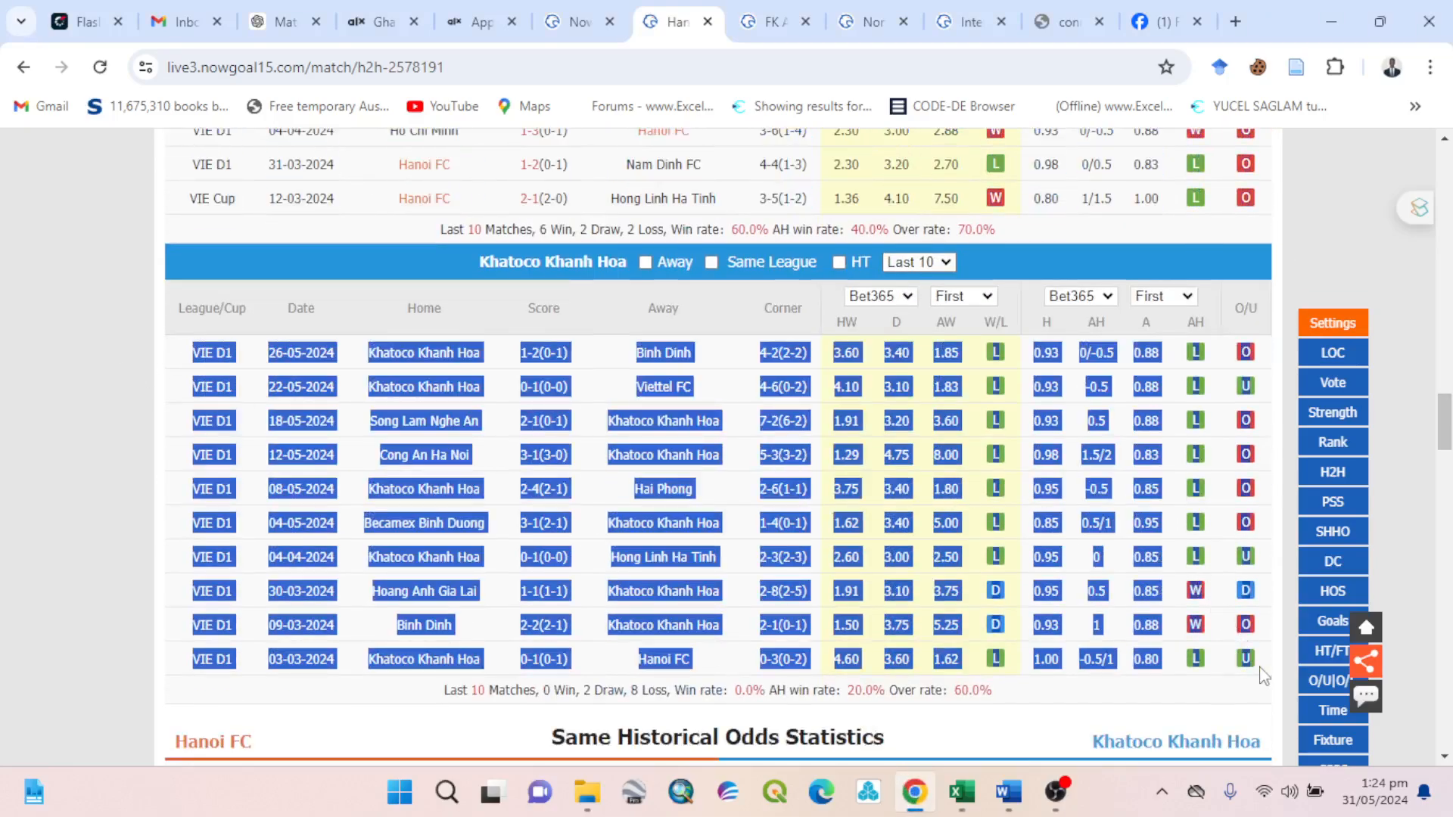
right_click(1043, 624)
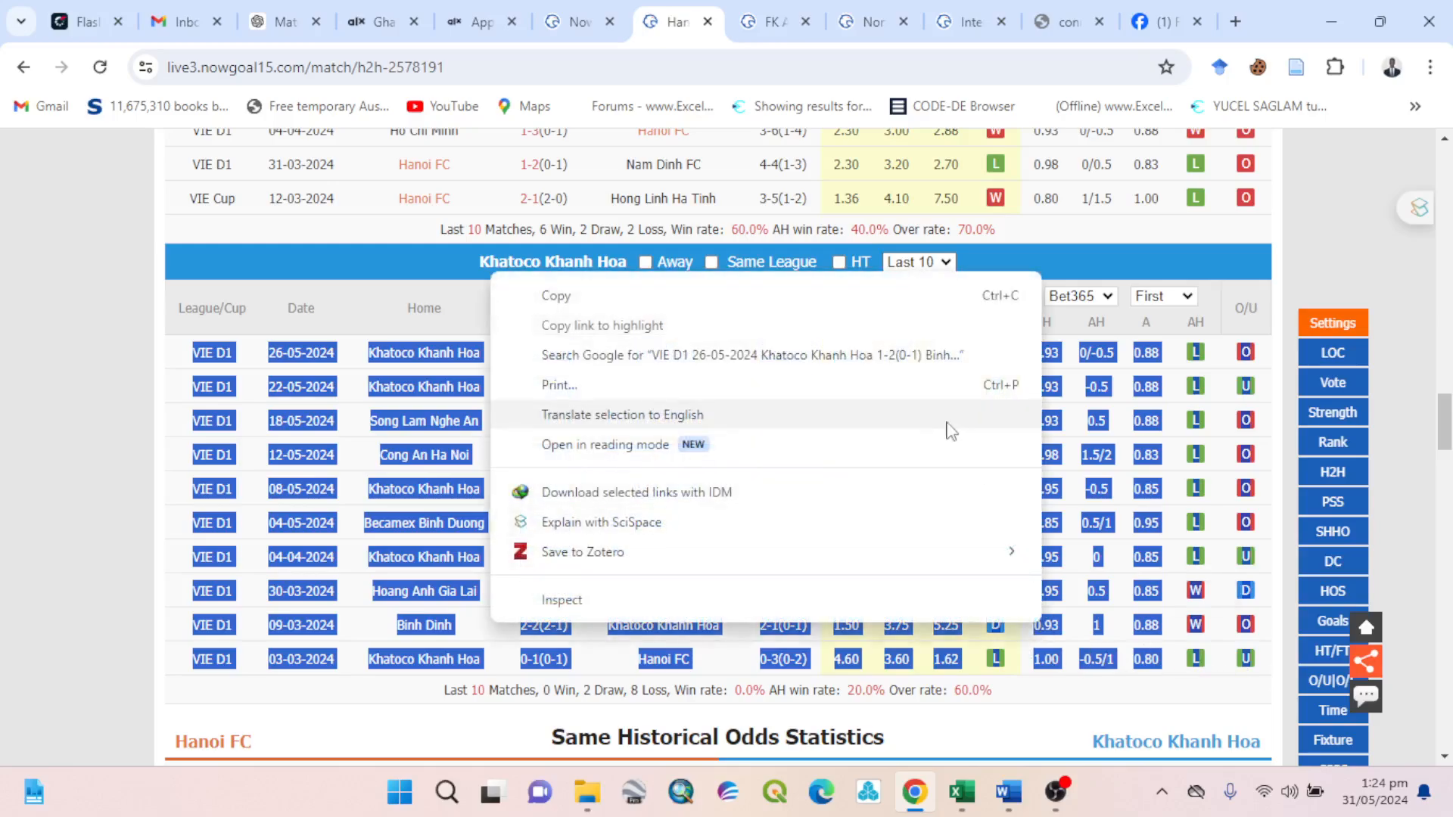
click(557, 298)
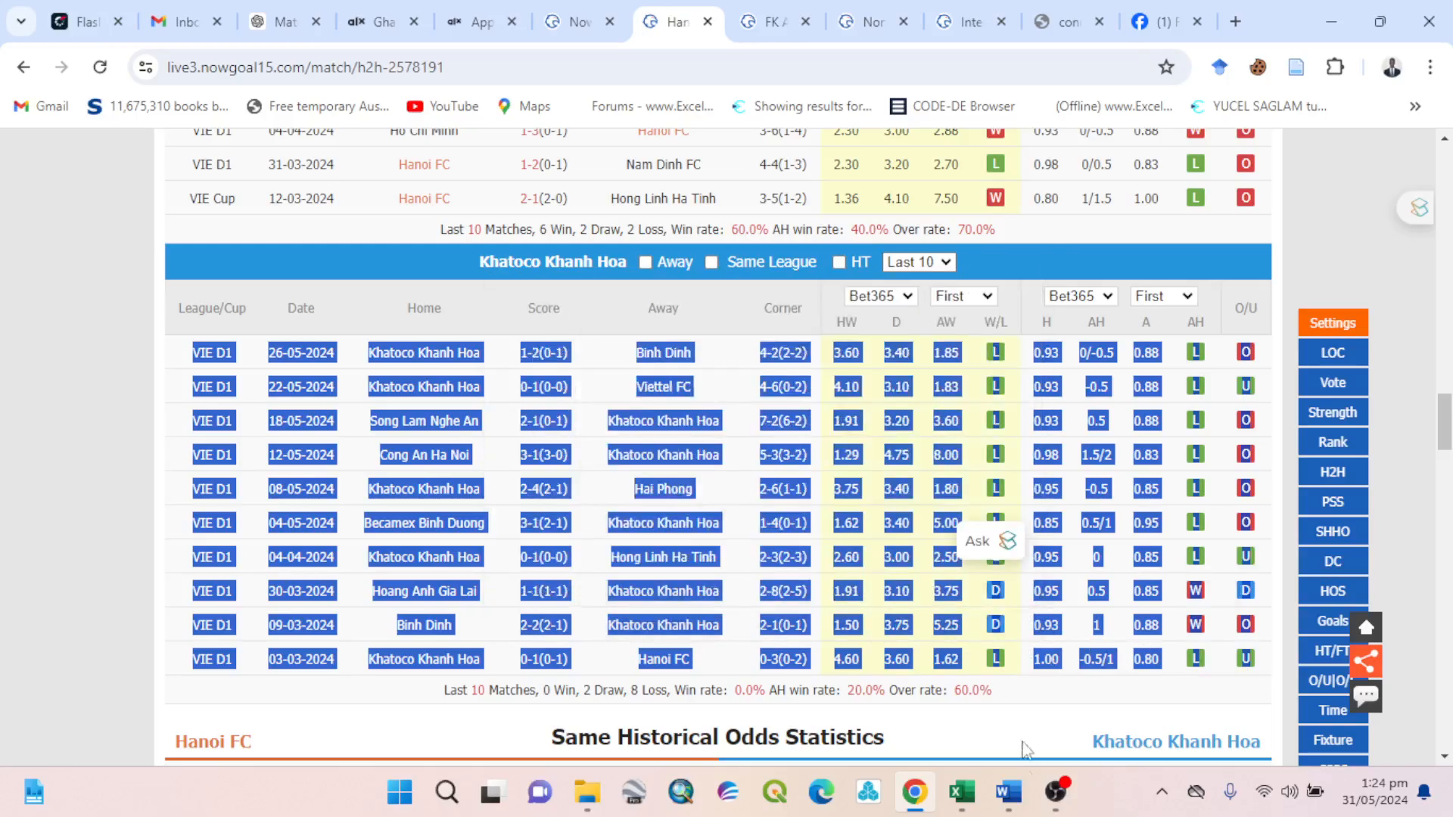
Paste the Khatoco Khanh Hoa rows into the Away Team table of OWN FULLTIME AND H2H DATA NOWGOAL from B17, matching the destination formatting.
click(966, 800)
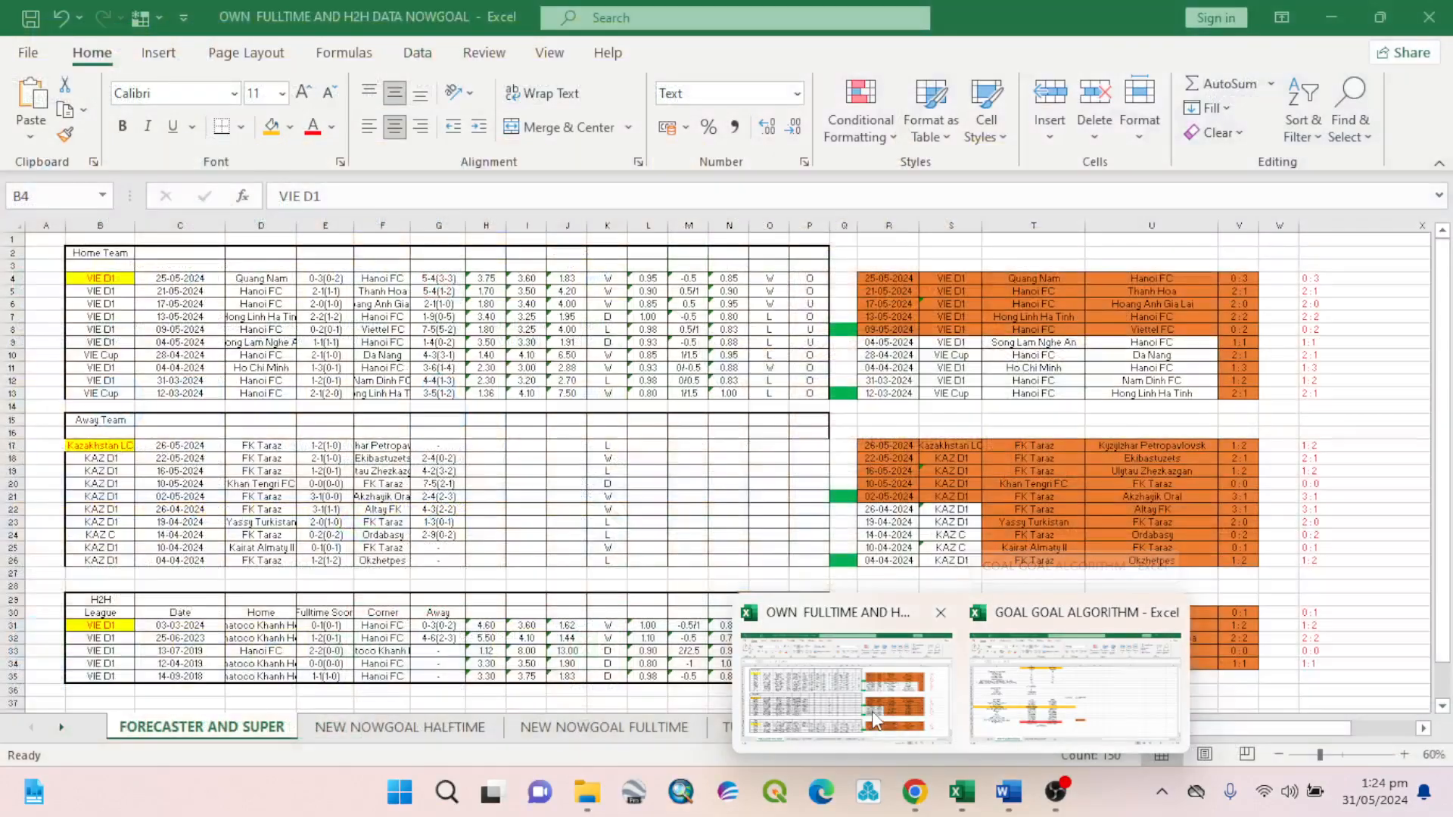
click(943, 726)
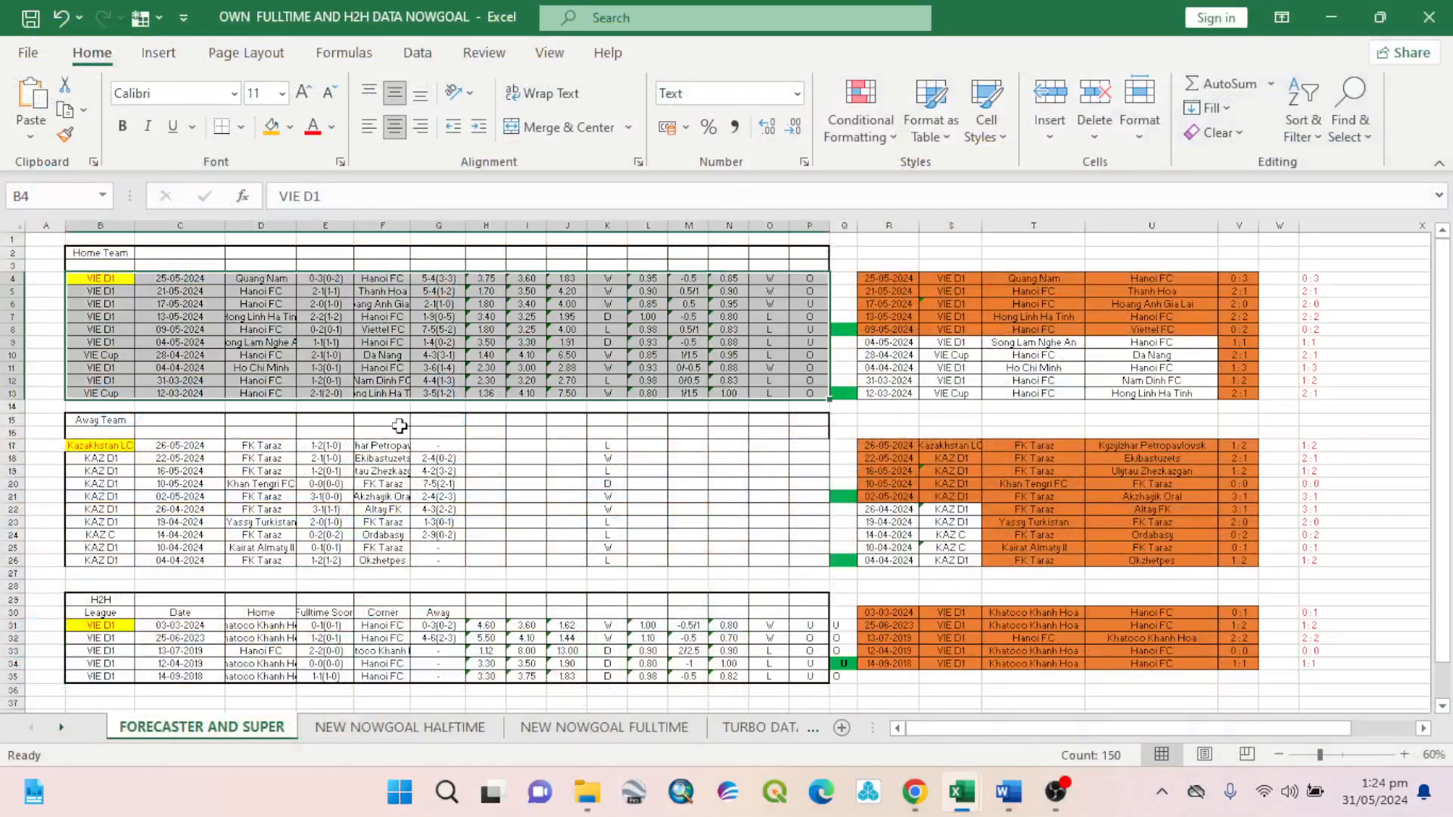
click(97, 447)
right_click(97, 446)
click(176, 277)
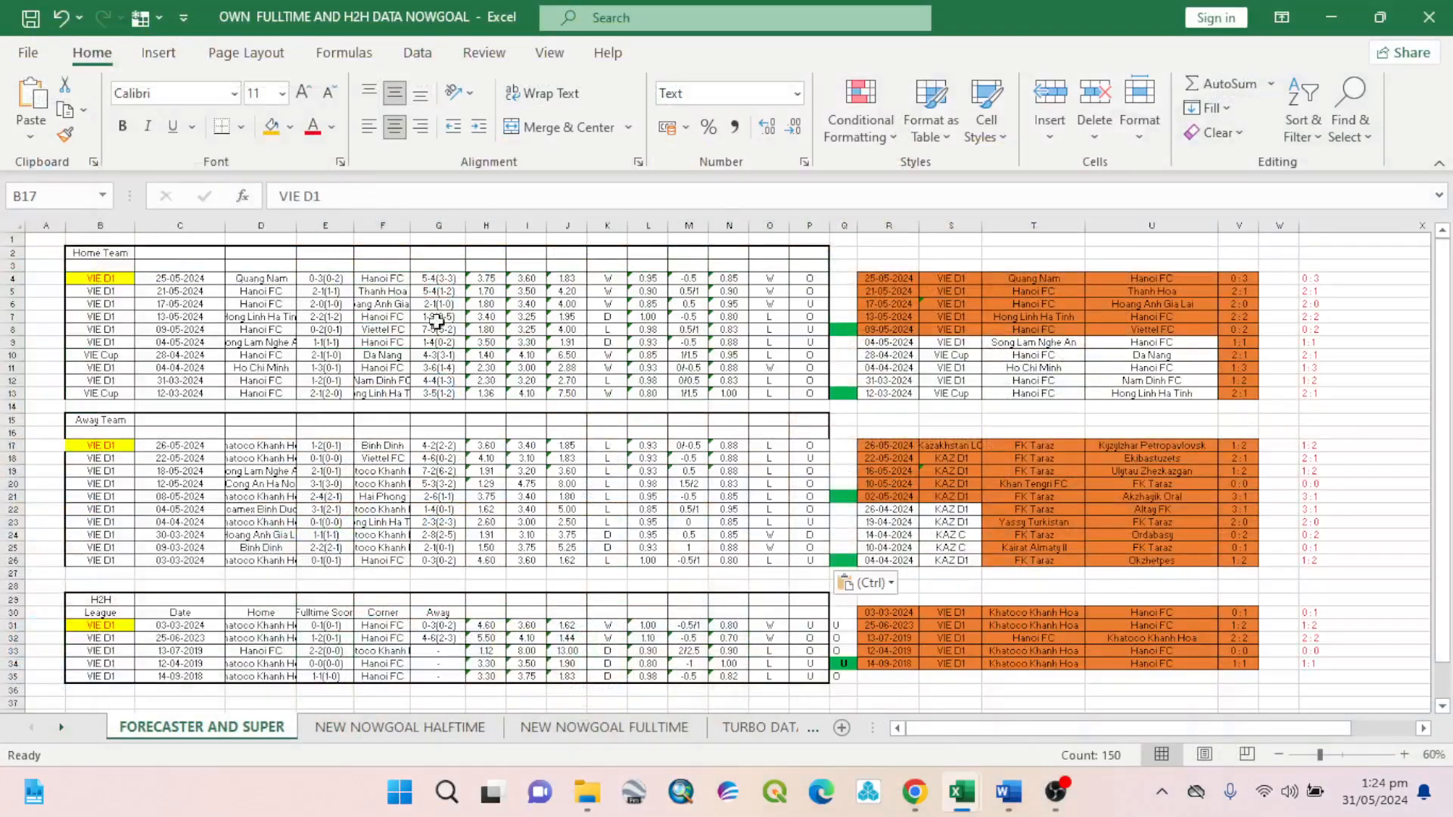
Copy the home team results in R4:V13 and paste them as values into Sheet1 of GOAL GOAL ALGORITHM from A32.
drag(893, 277, 1241, 396)
right_click(1202, 394)
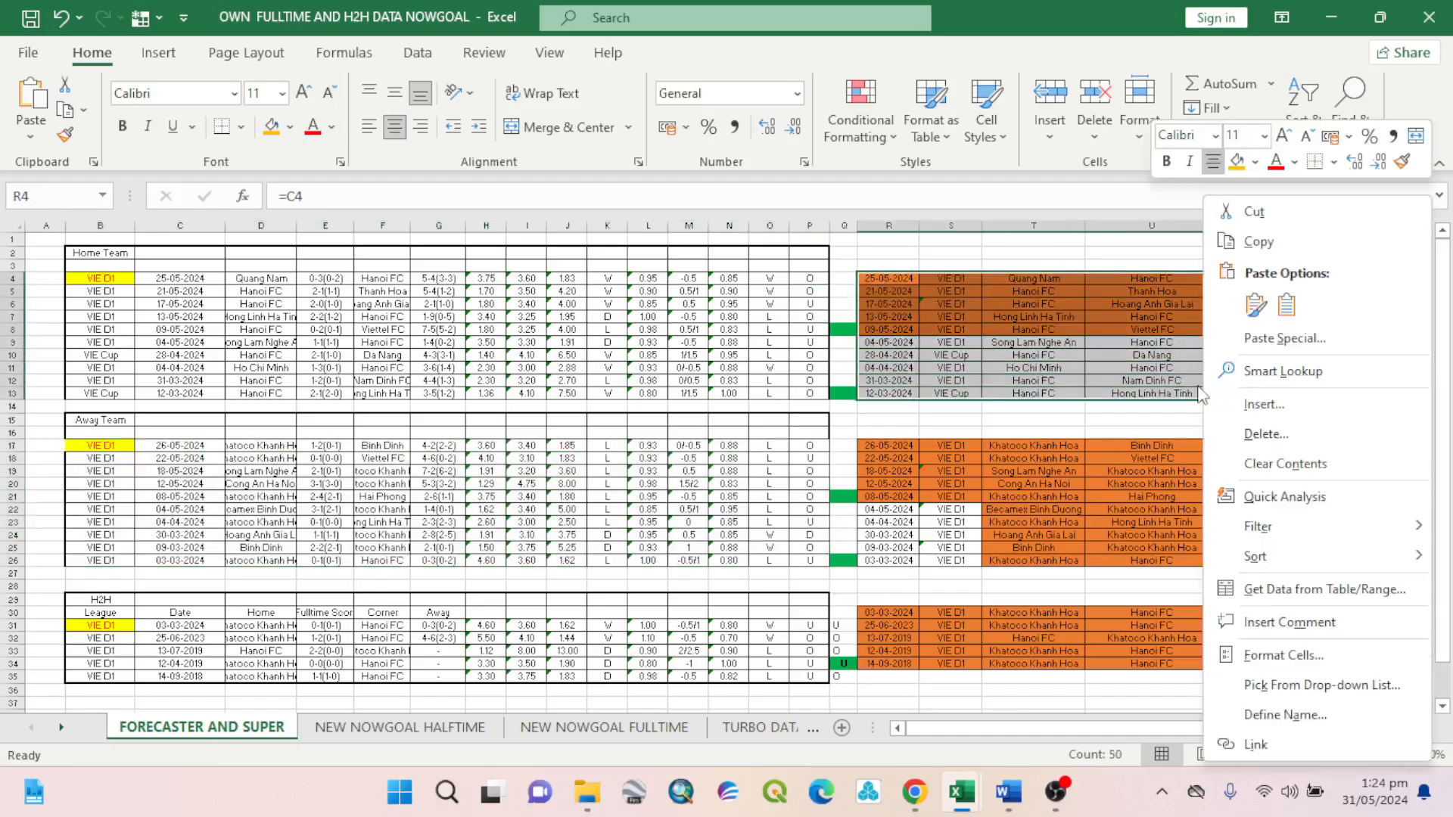
click(1259, 242)
mouse_move(962, 792)
click(1018, 704)
click(136, 728)
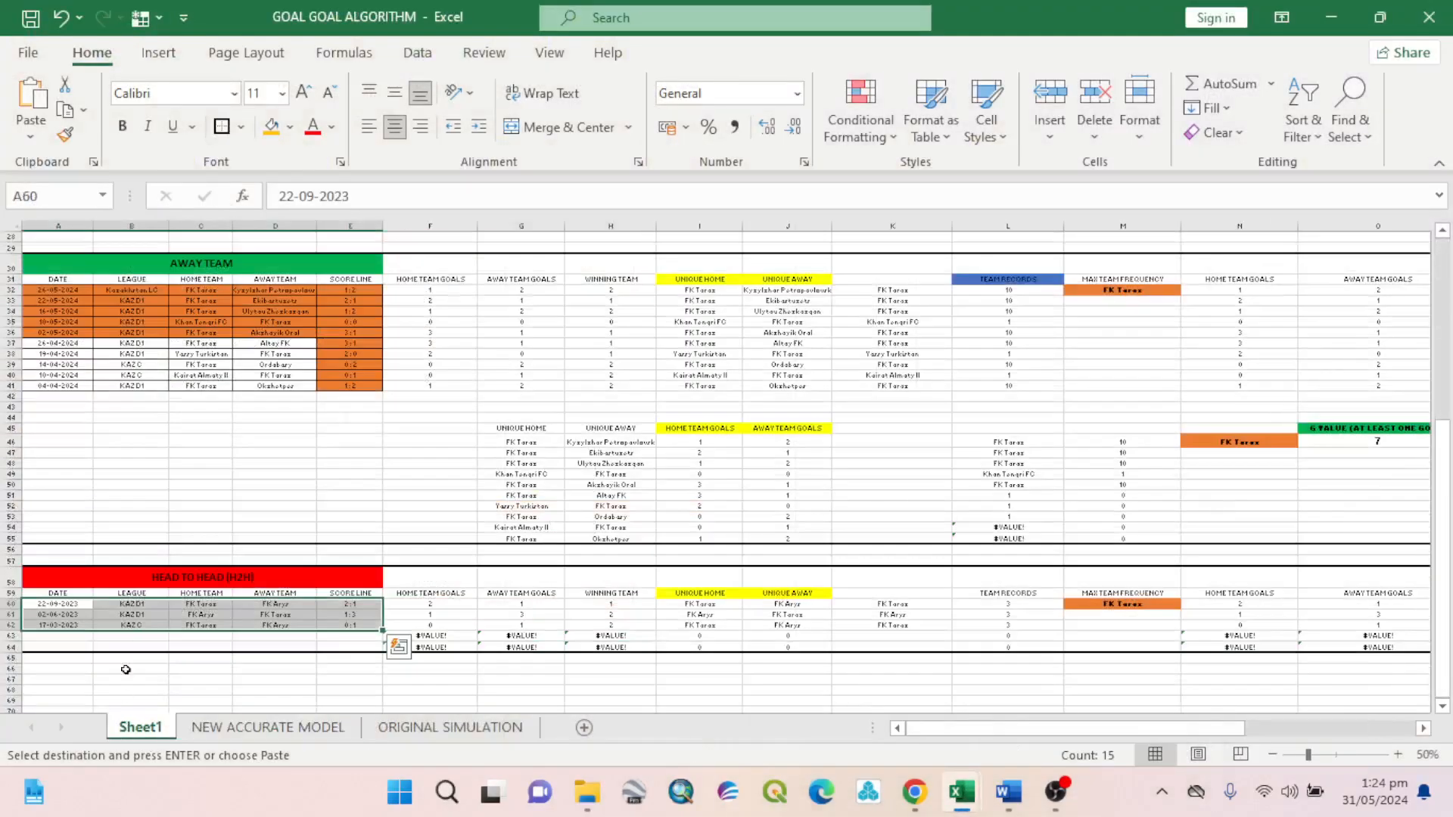
click(67, 291)
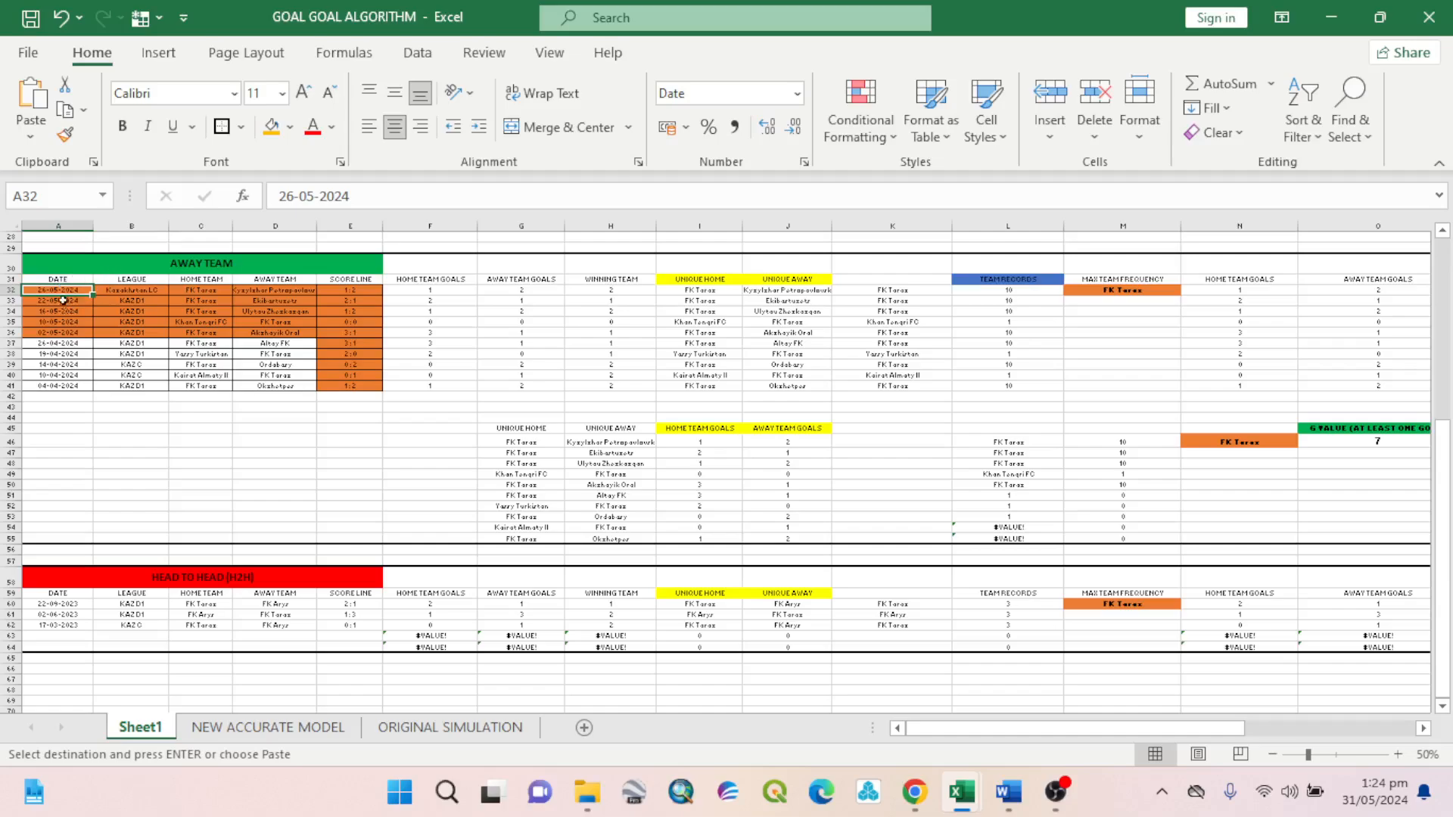
right_click(65, 291)
click(115, 272)
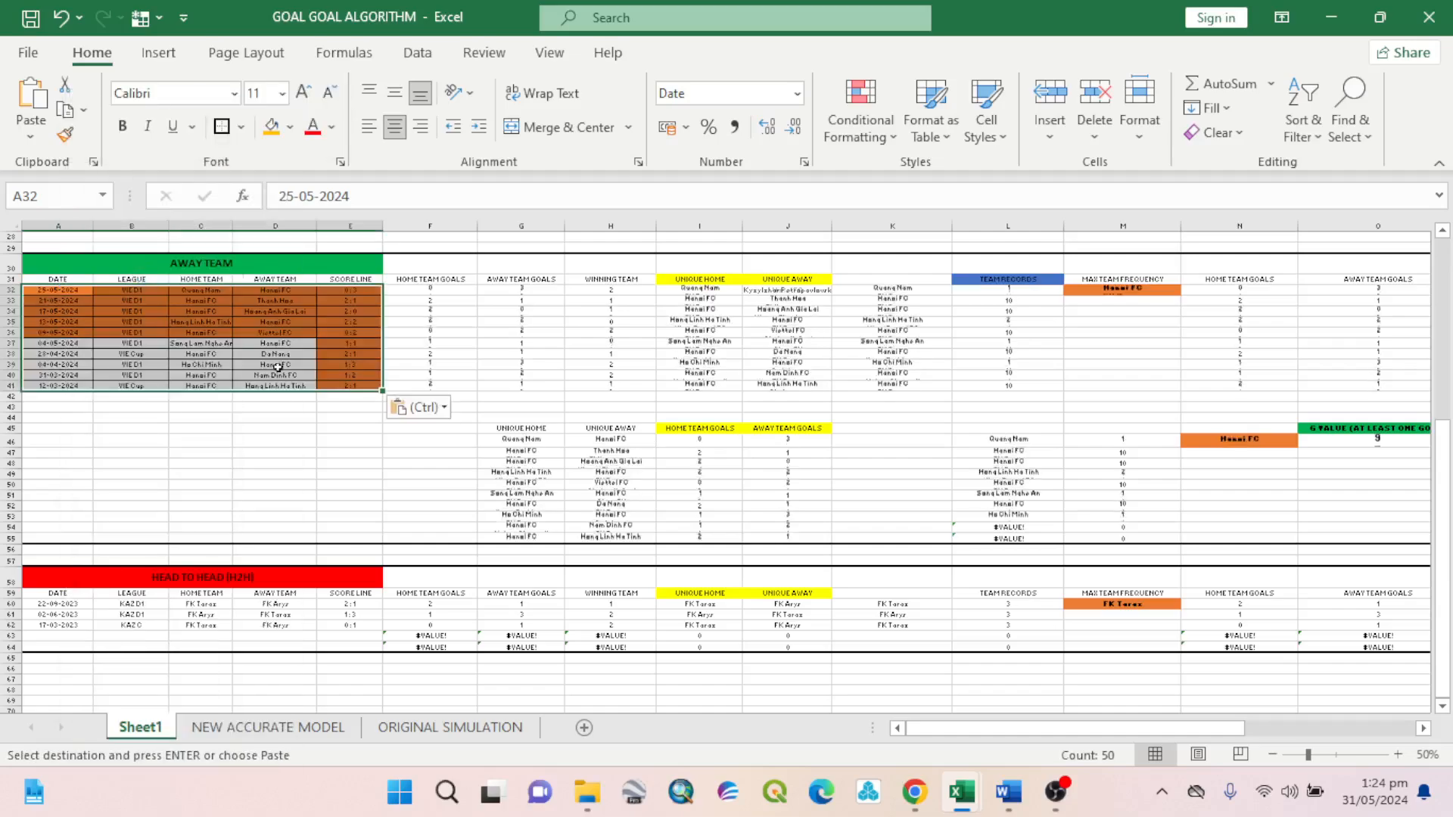
Switch to OWN FULLTIME AND H2H DATA NOWGOAL and copy the away team results in R17:V26.
mouse_move(963, 804)
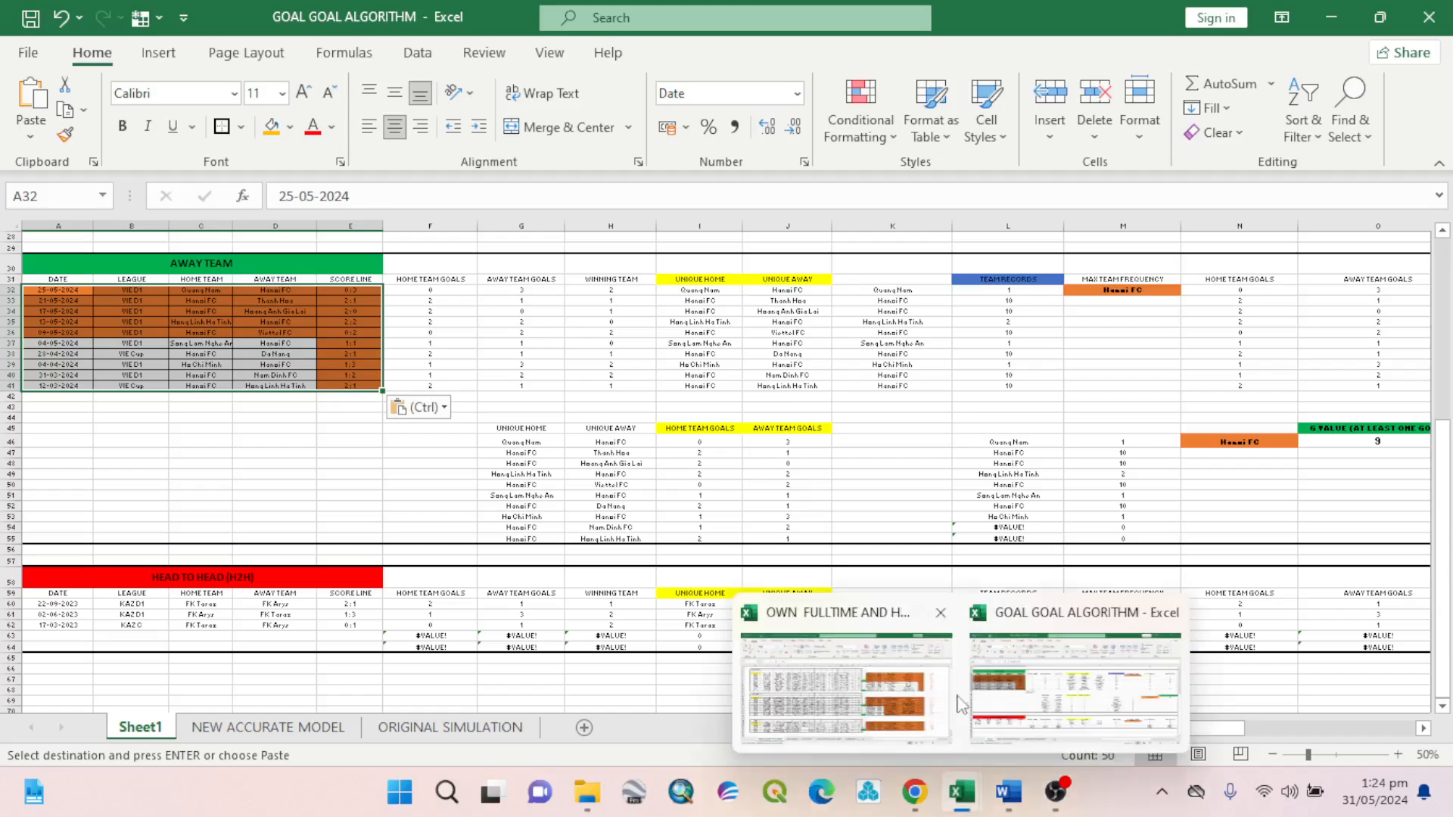
click(932, 708)
drag(894, 442, 1235, 560)
right_click(1235, 560)
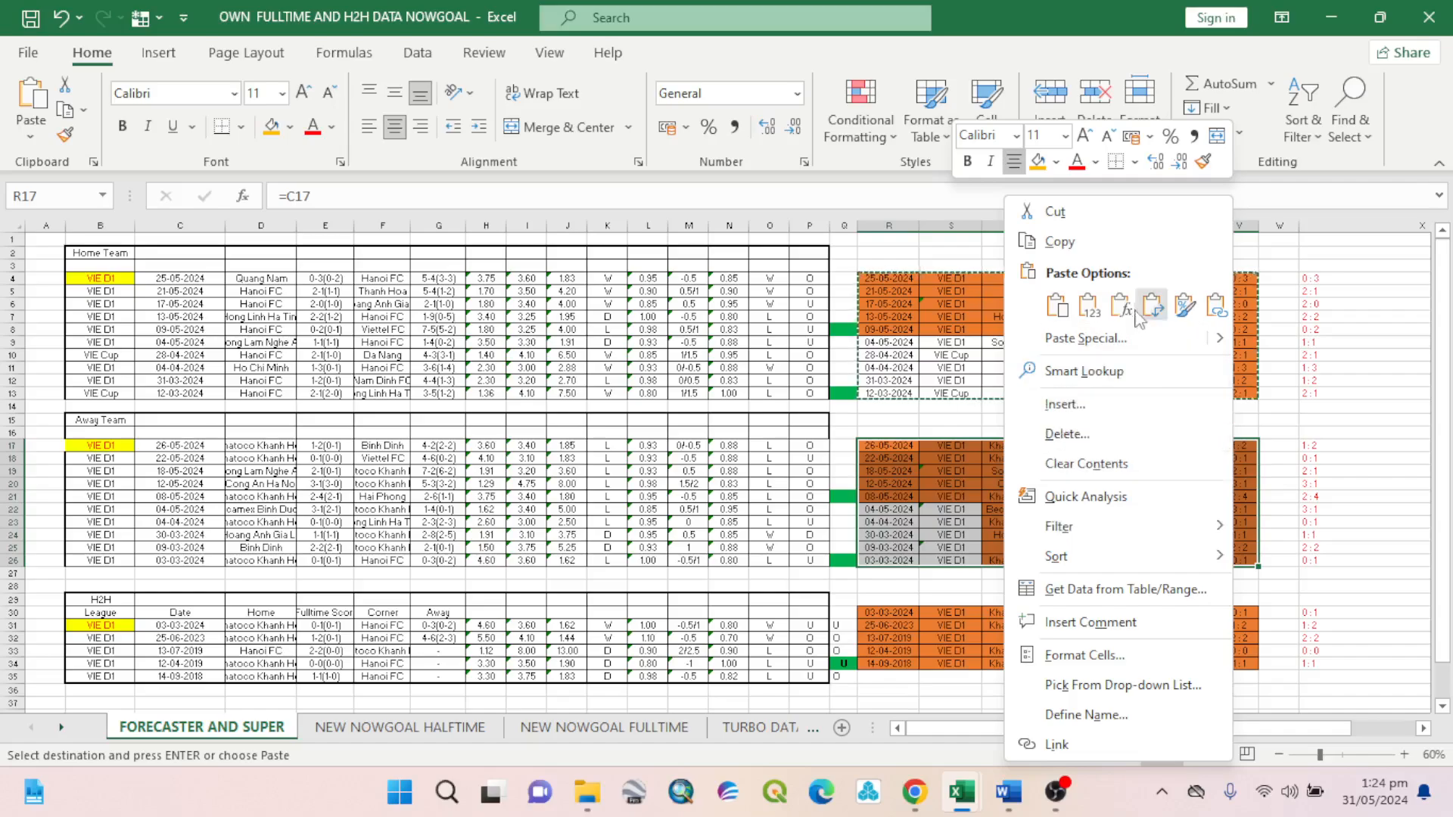
click(1102, 242)
Paste the copied Khatoco Khanh Hoa results as values into the Away Team table of GOAL GOAL ALGORITHM from A32.
mouse_move(955, 804)
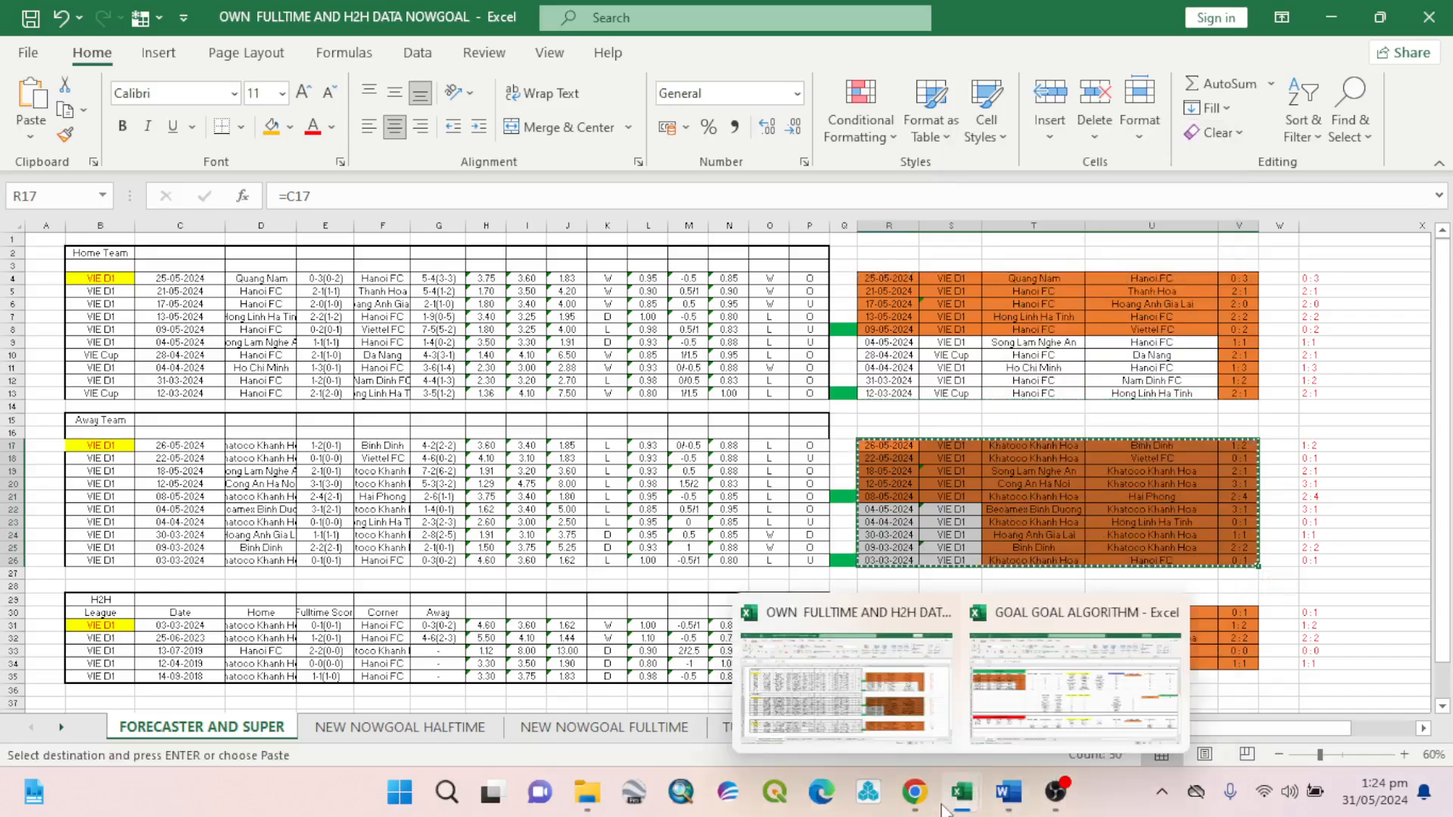
click(1074, 670)
scroll(566, 580, up, 11)
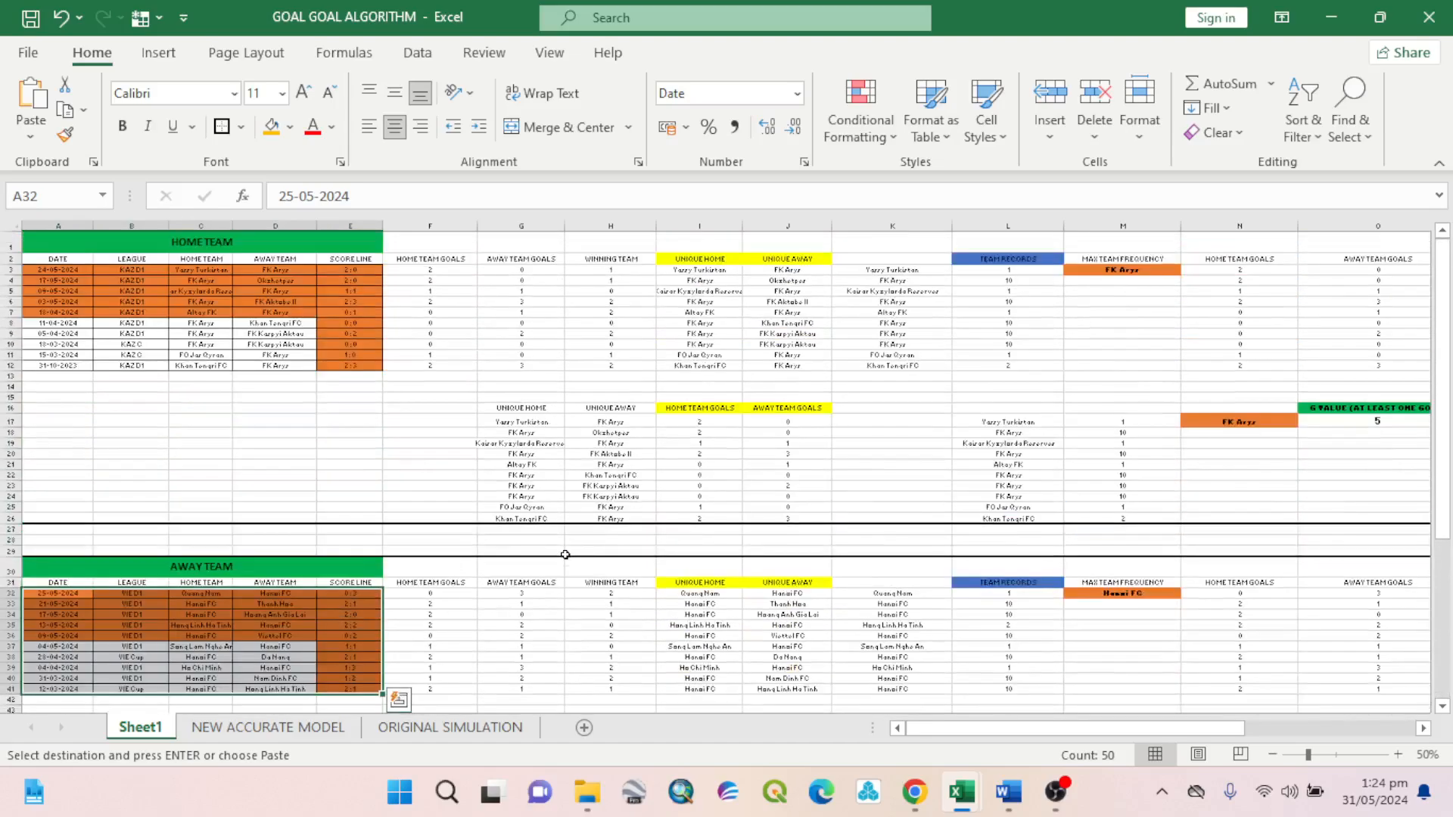
click(65, 592)
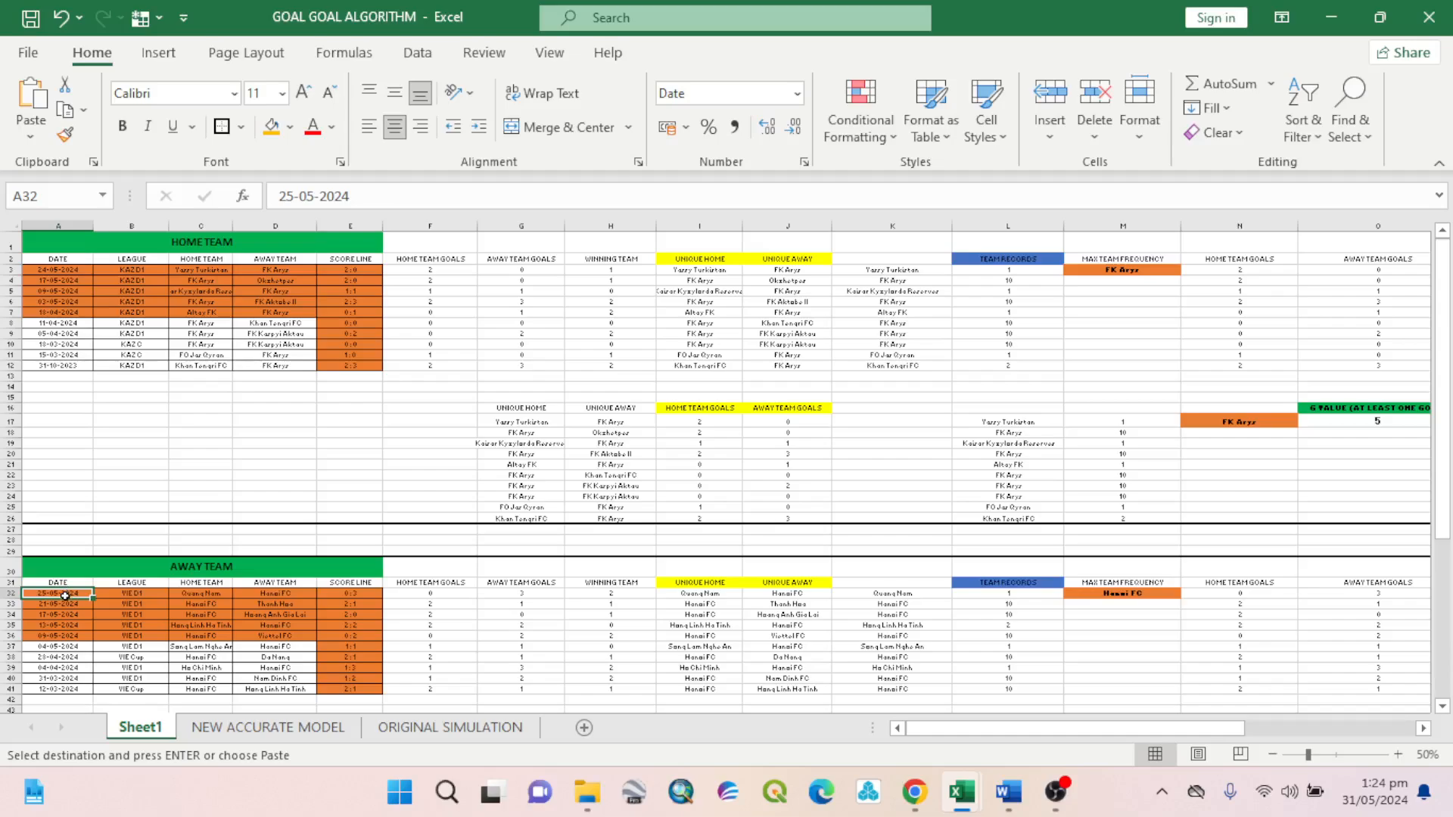
right_click(64, 592)
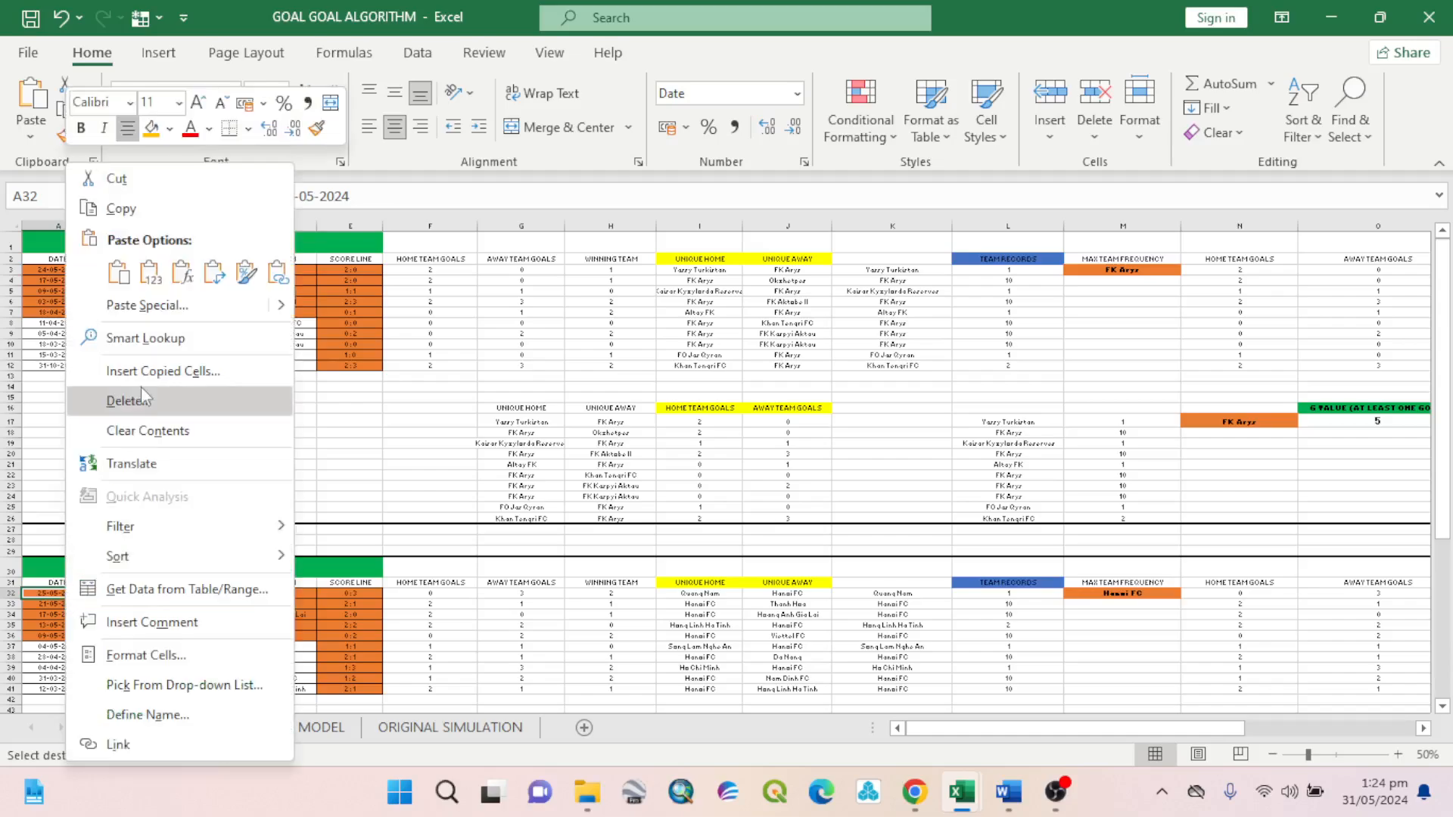
click(81, 303)
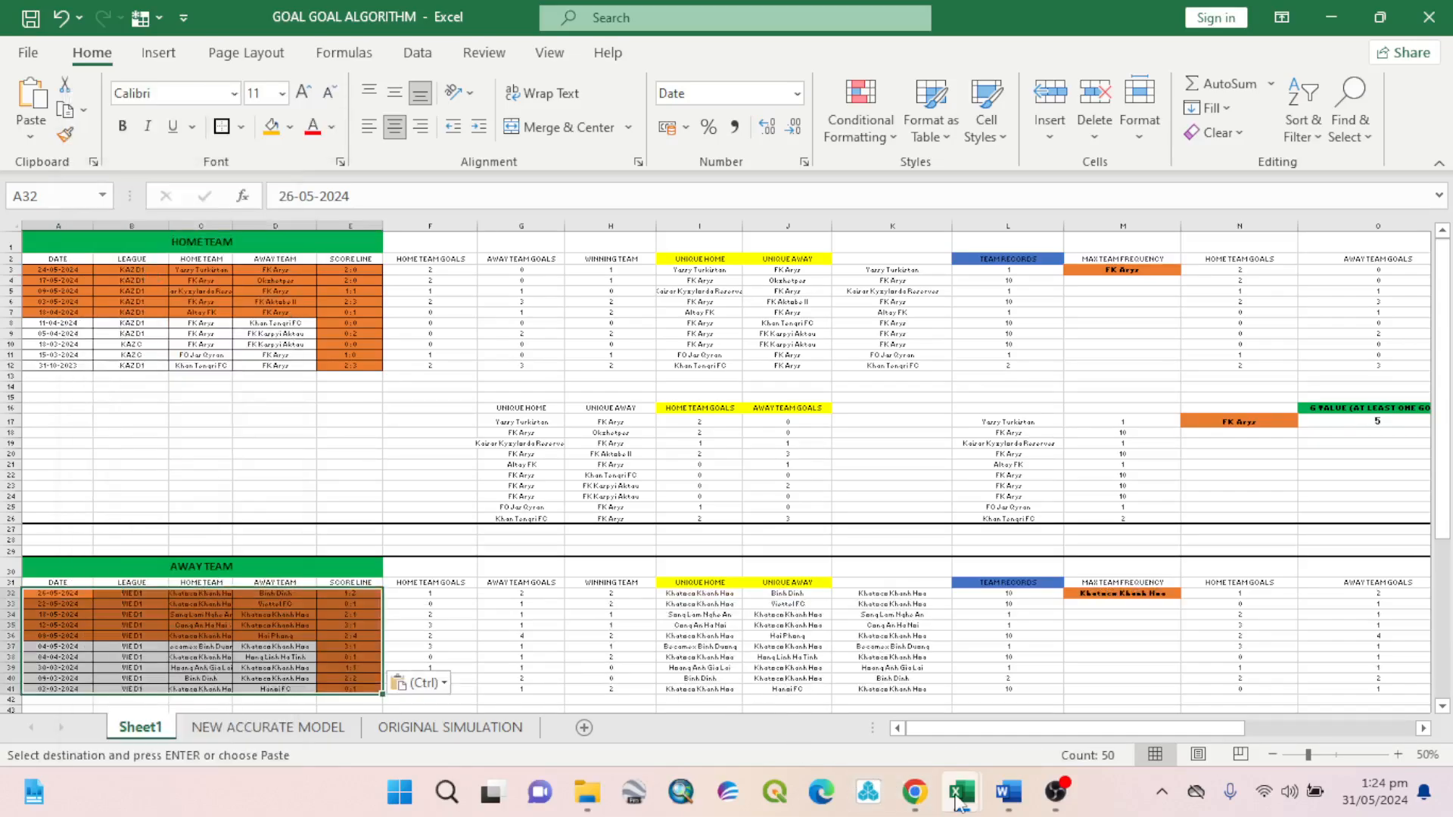
Return to OWN FULLTIME AND H2H DATA NOWGOAL and copy the home team results in R4:V13.
mouse_move(961, 793)
click(920, 711)
drag(901, 279, 1227, 388)
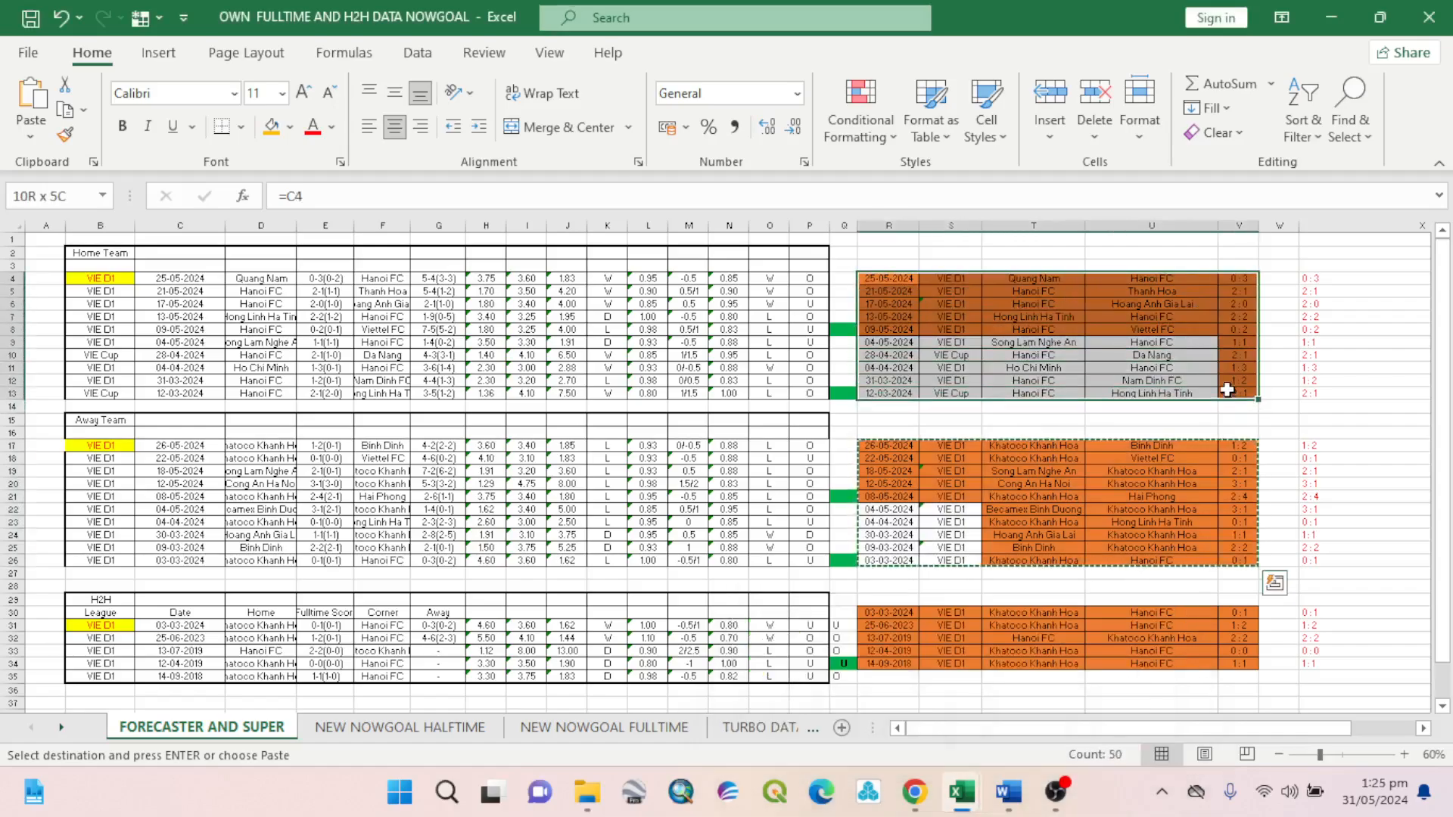
right_click(1215, 367)
click(1245, 234)
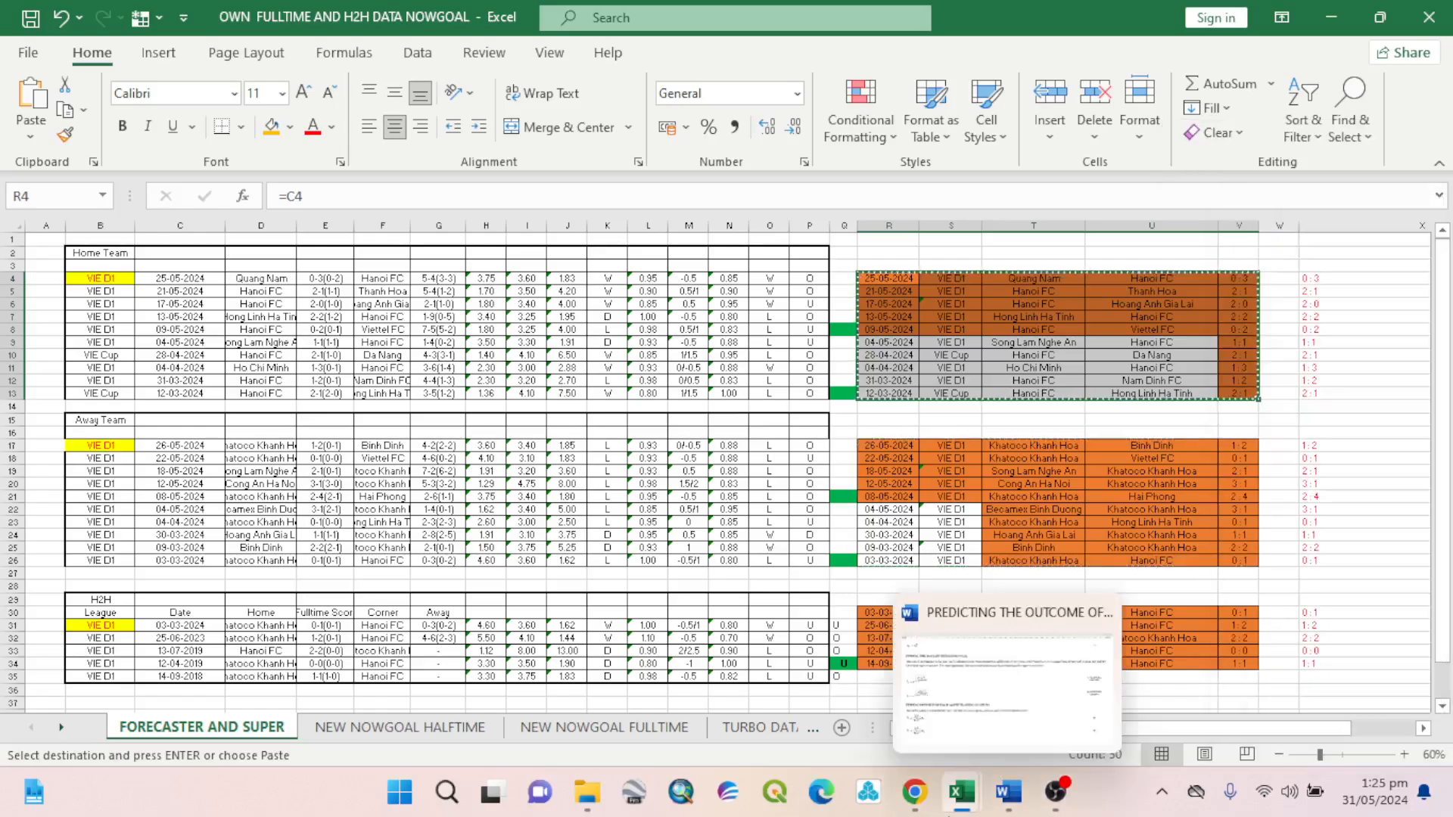
Paste the copied Hanoi FC results as values into the Home Team table of GOAL GOAL ALGORITHM from A3.
mouse_move(961, 792)
click(893, 712)
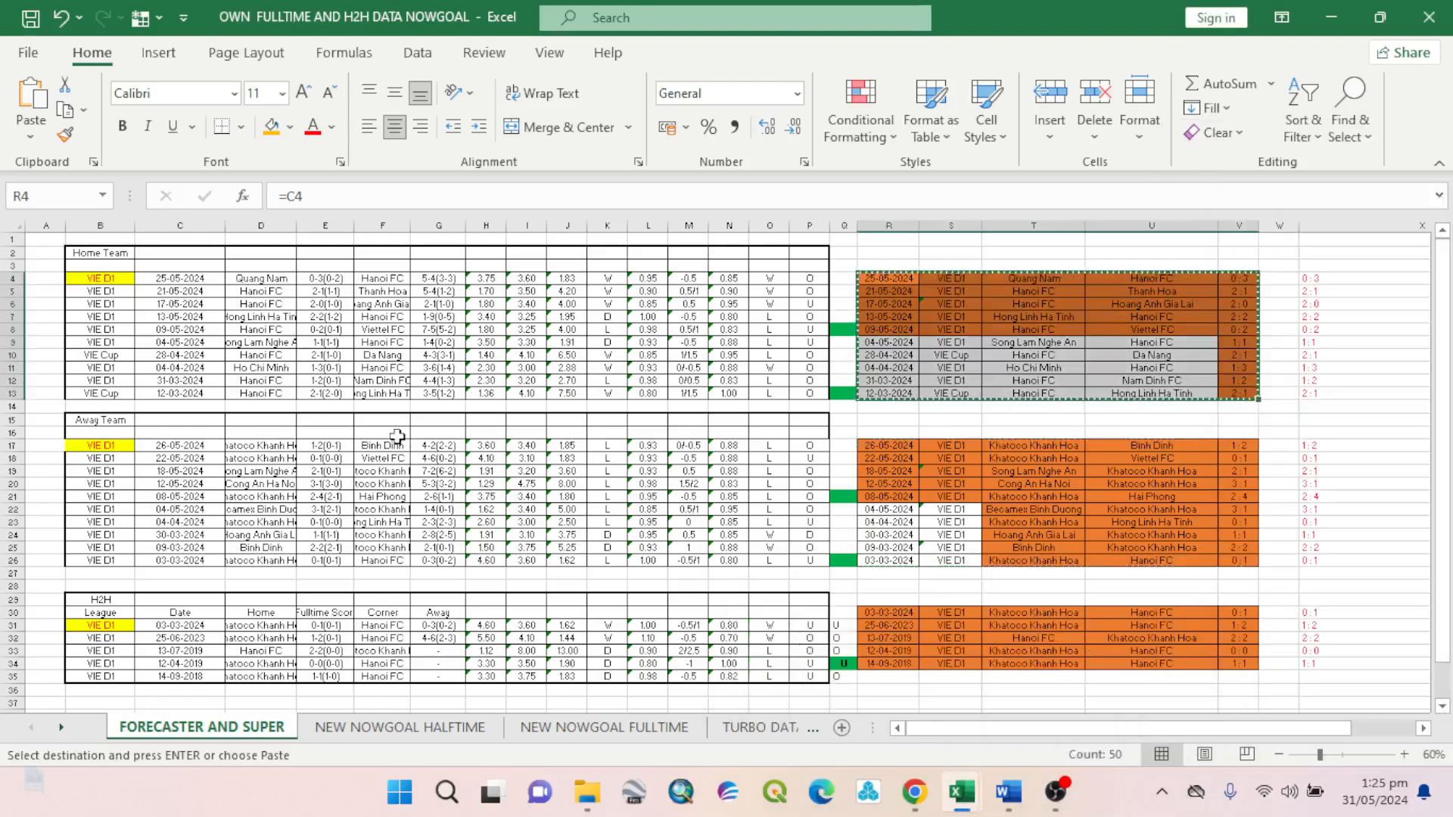
click(102, 278)
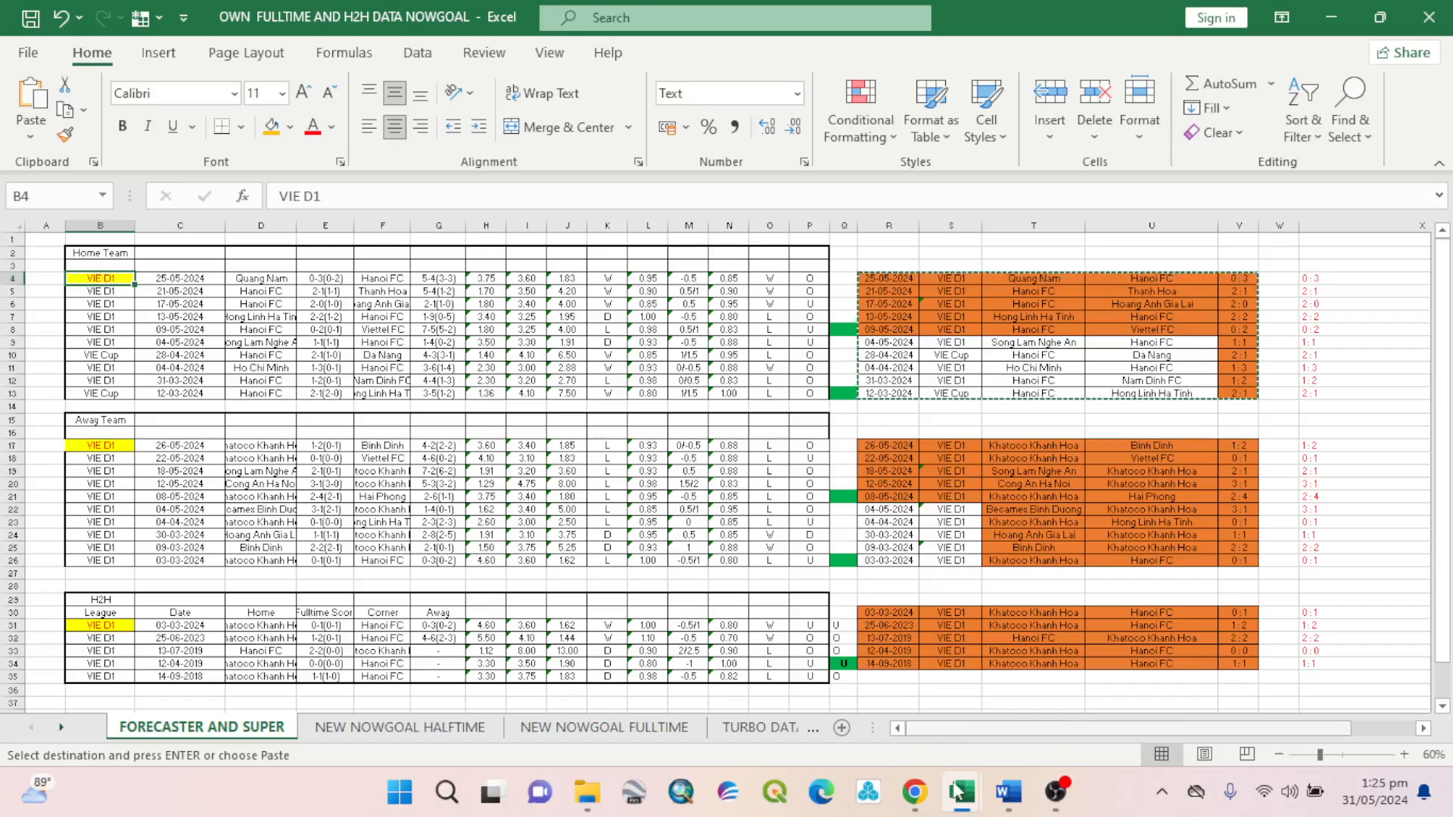
mouse_move(961, 792)
click(1003, 693)
key(ctrl+v)
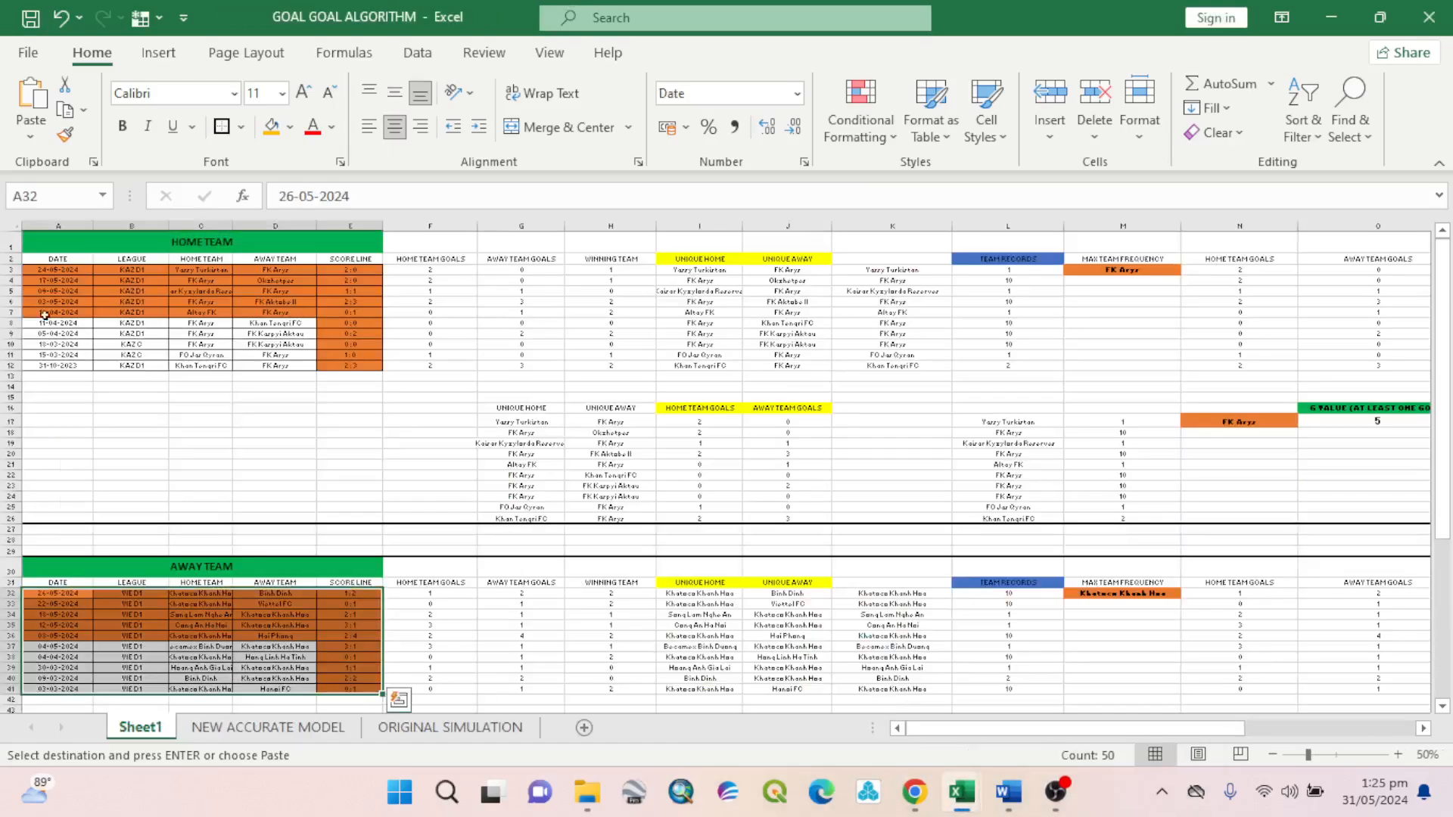
click(53, 274)
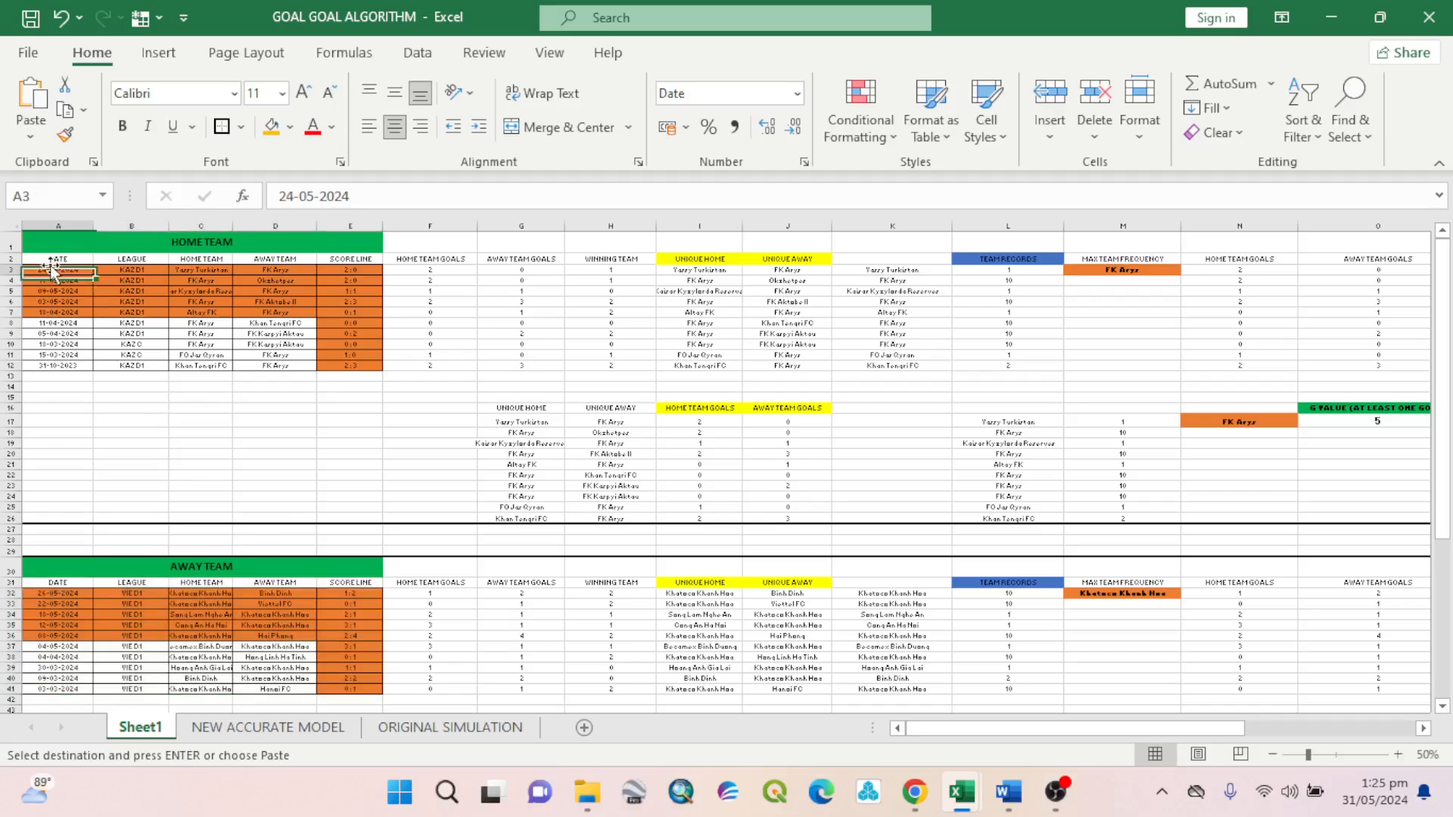
right_click(53, 274)
click(130, 282)
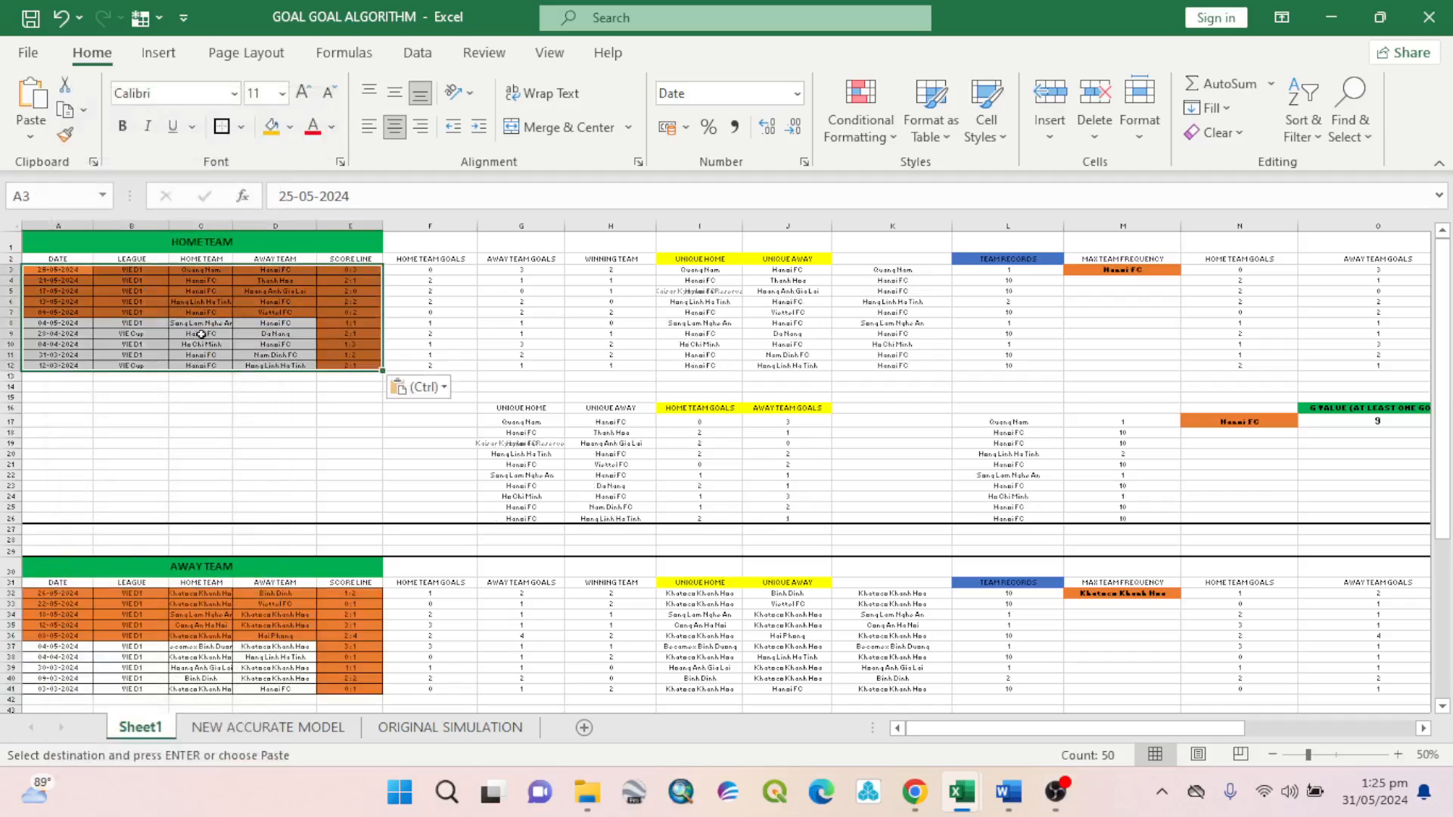
Switch to OWN FULLTIME AND H2H DATA NOWGOAL and copy the head-to-head results in R30:V34.
scroll(579, 669, down, 5)
scroll(579, 669, down, 3)
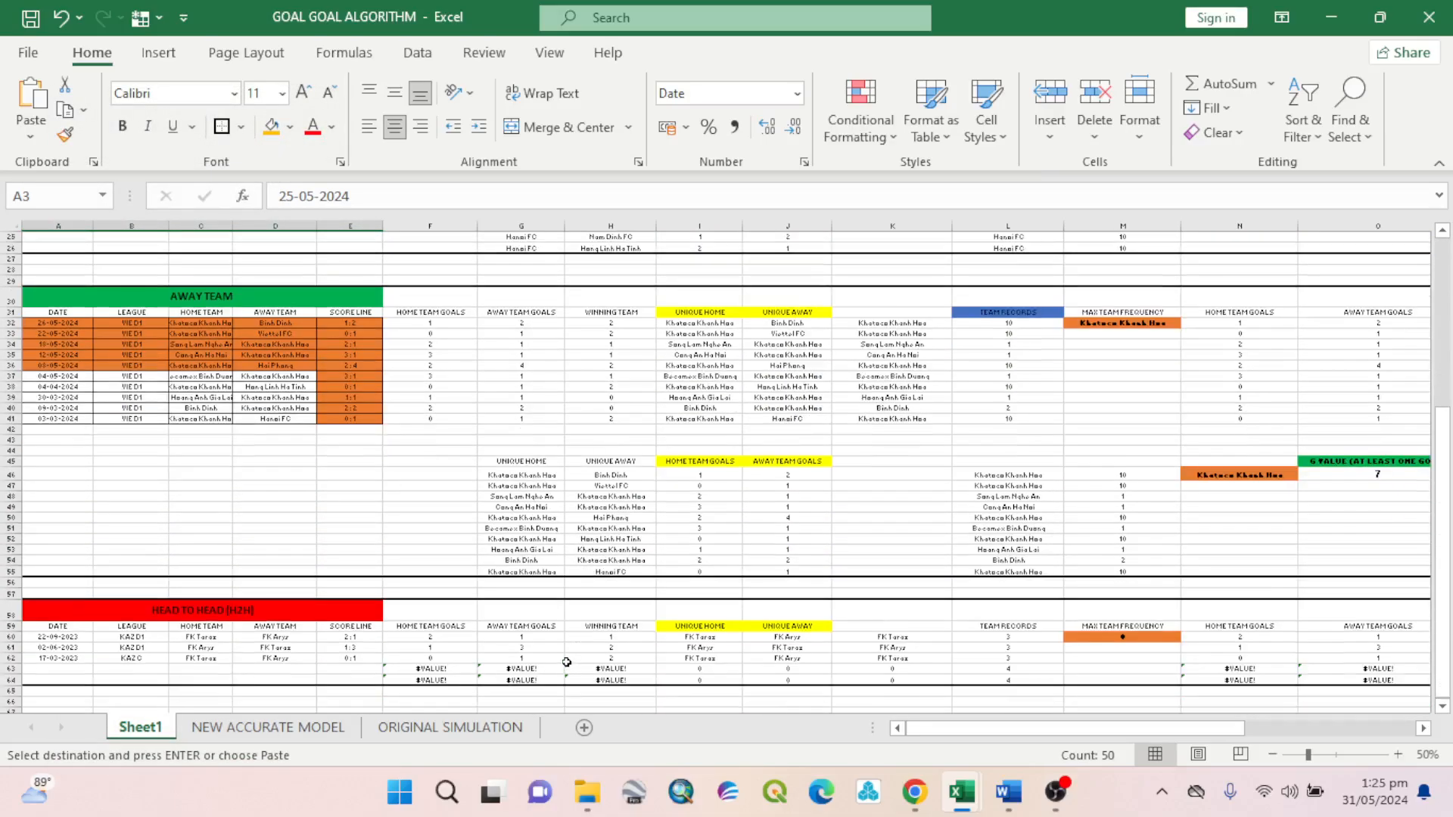
mouse_move(959, 773)
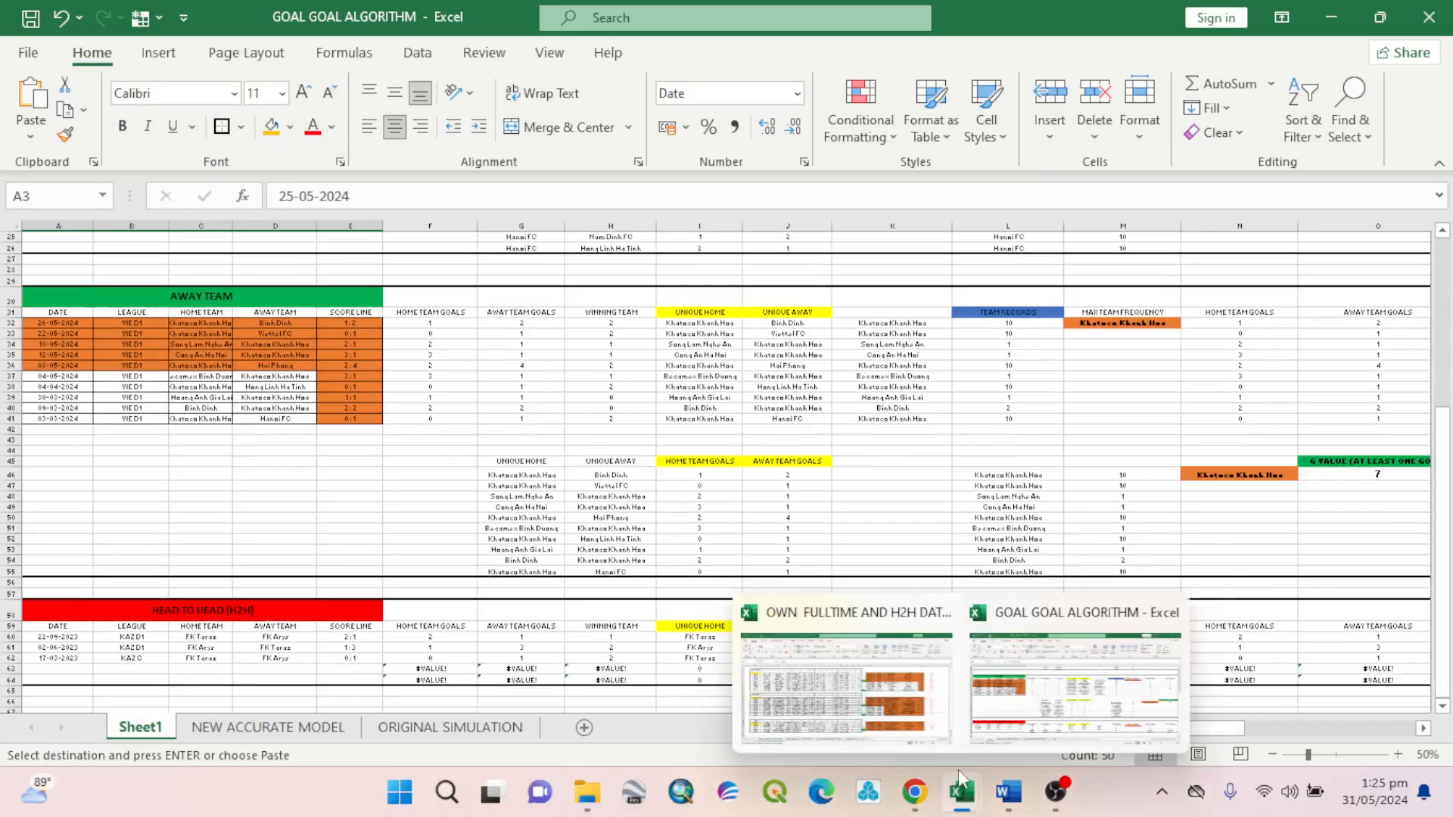
click(869, 726)
drag(893, 610, 1230, 663)
right_click(1230, 663)
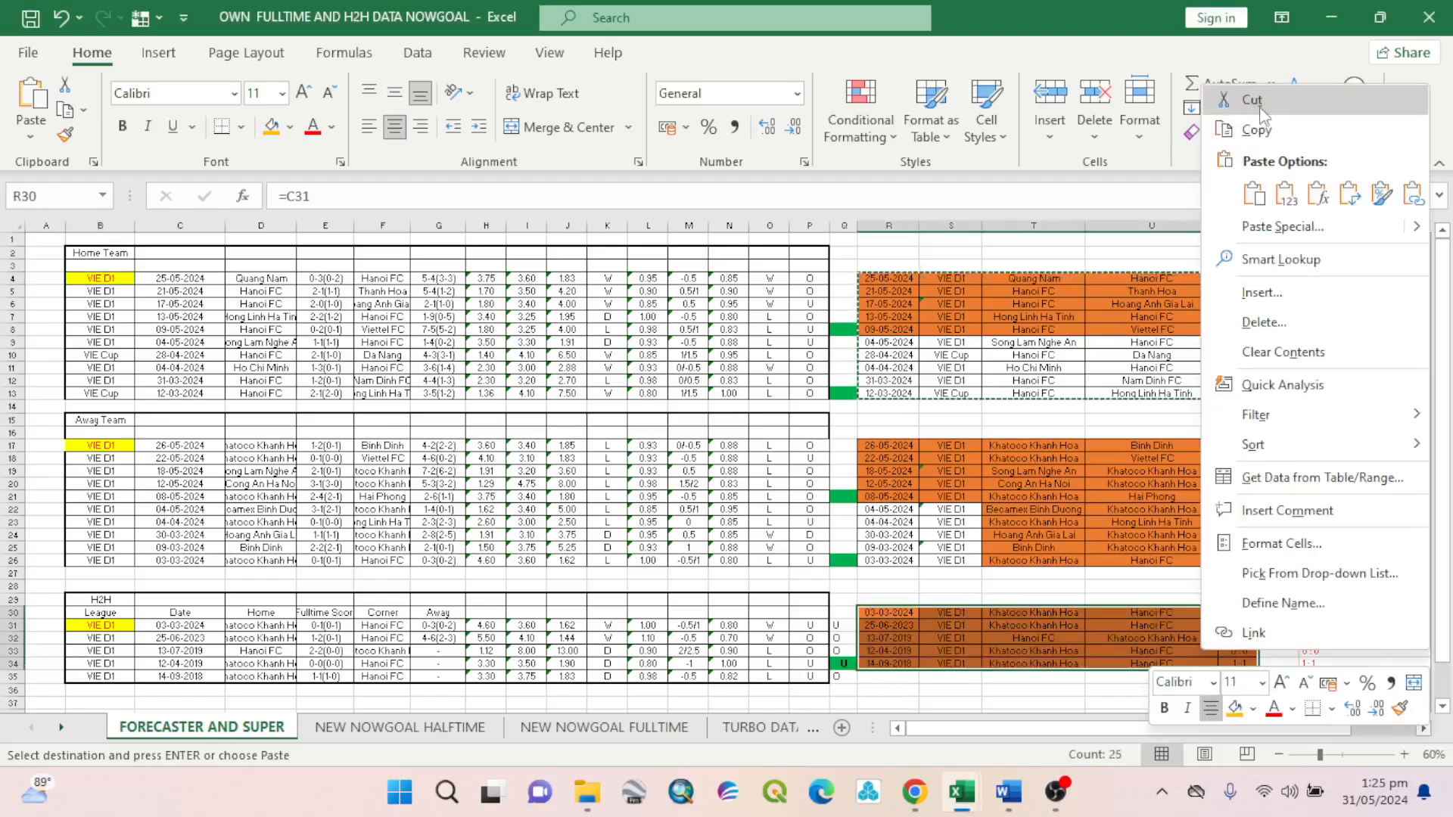
click(1253, 100)
Paste the copied head-to-head results as values into the HEAD TO HEAD (H2H) table of GOAL GOAL ALGORITHM from A60.
mouse_move(959, 774)
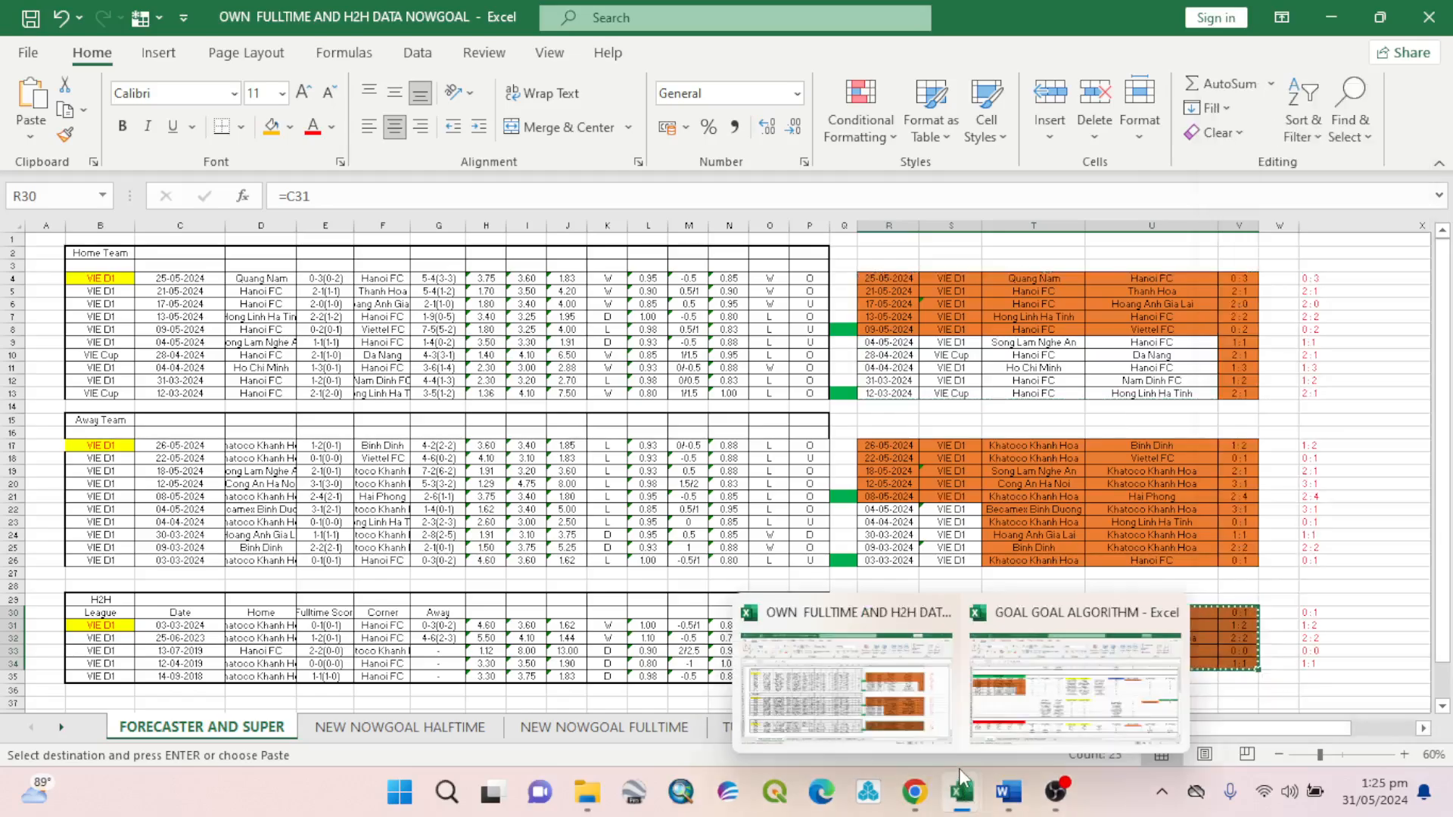
click(1075, 685)
scroll(146, 508, down, 3)
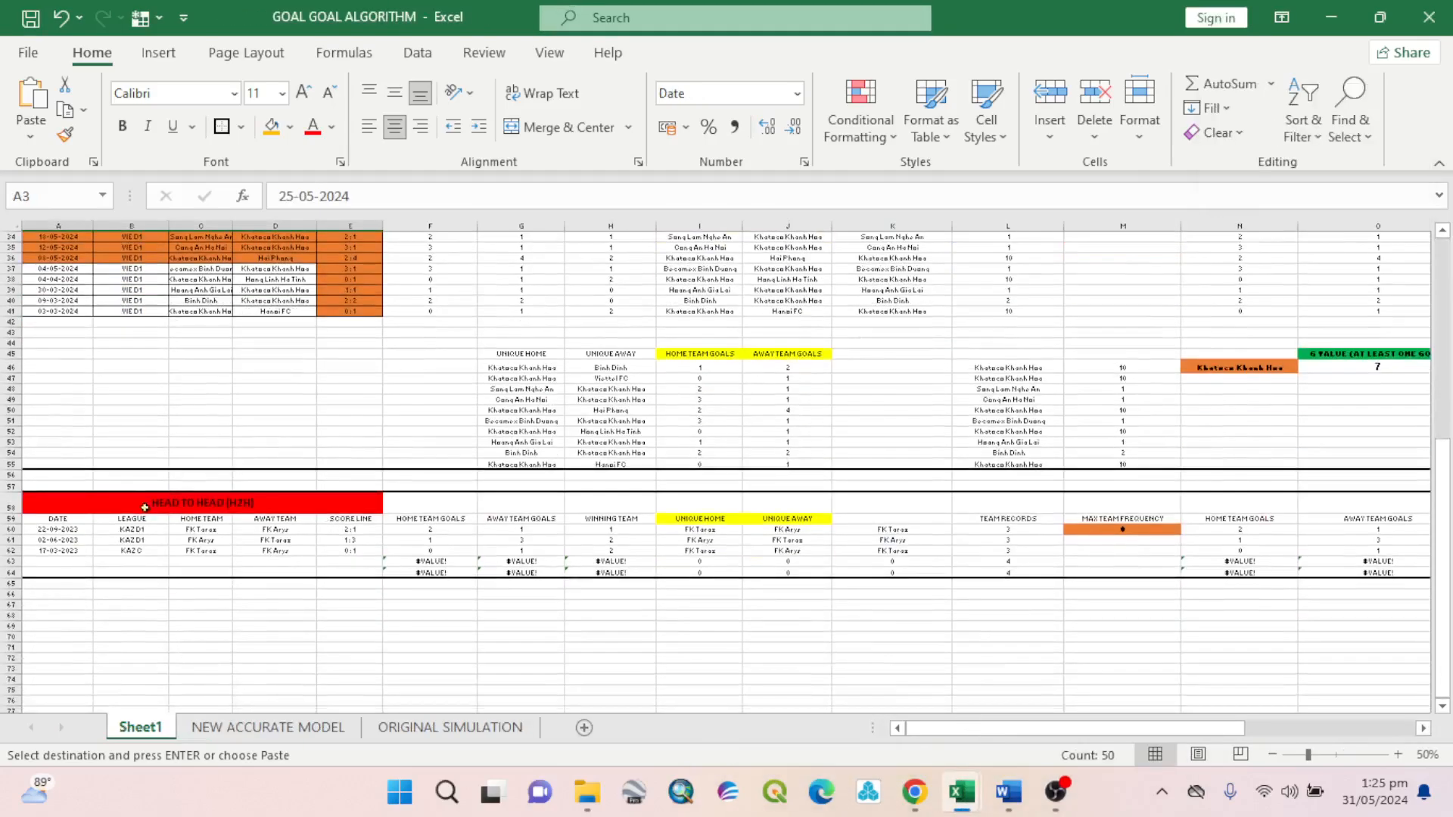
click(57, 531)
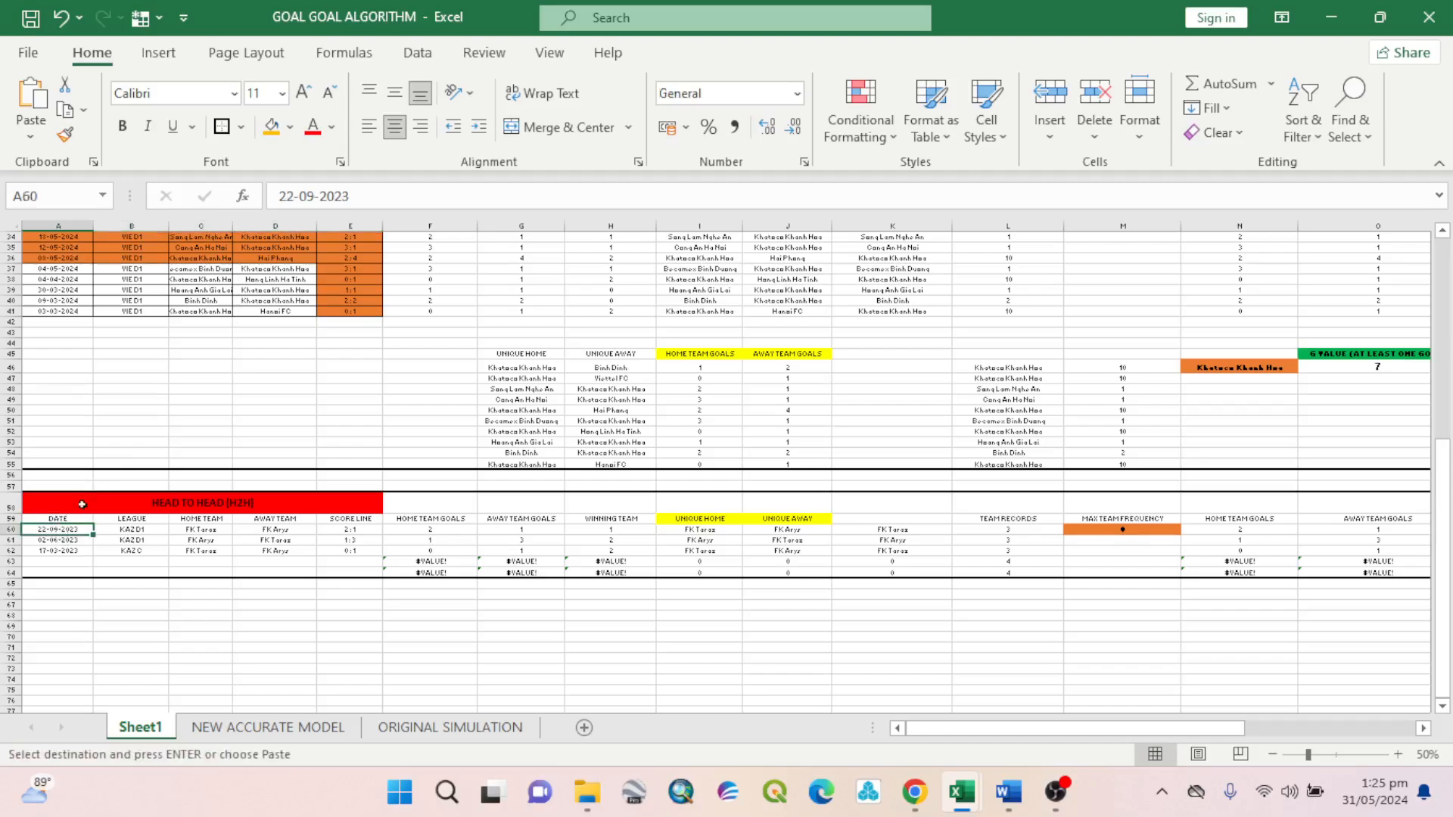
right_click(59, 530)
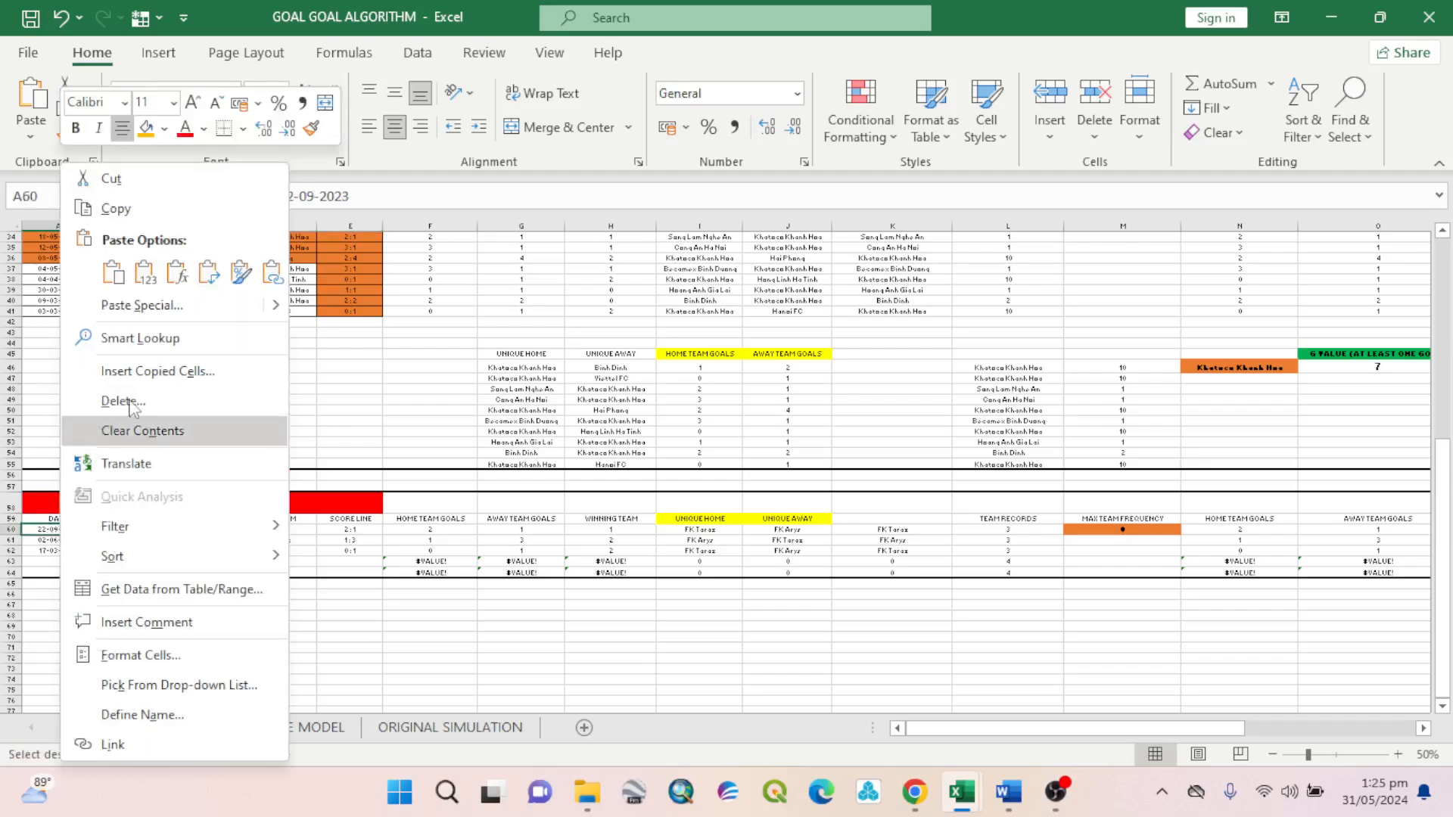
click(146, 274)
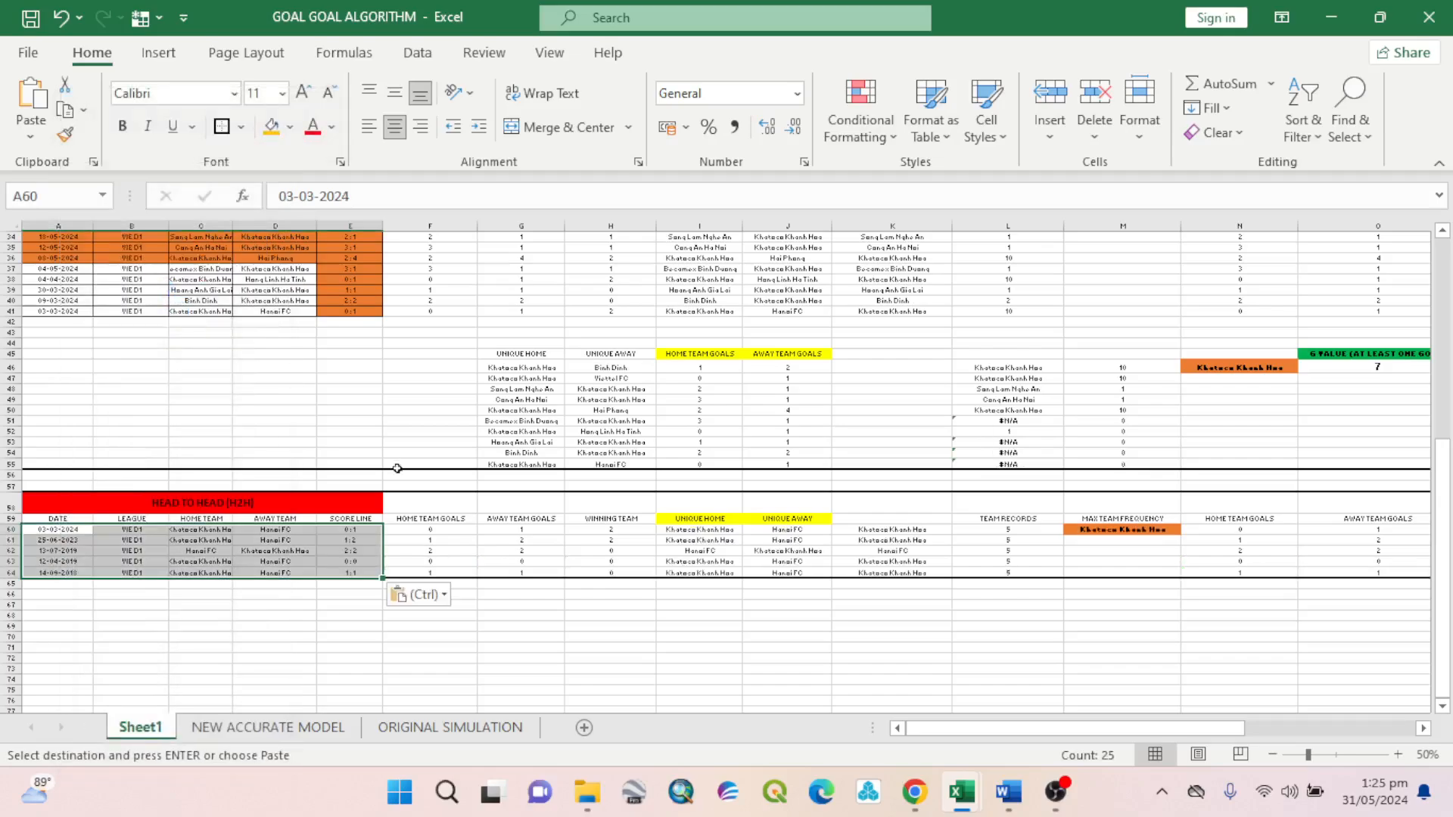
Review the prediction on the NEW ACCURATE MODEL sheet and check the Hanoi FC vs Khatoco Khanh Hoa live score on Nowgoal in Chrome.
mouse_move(962, 791)
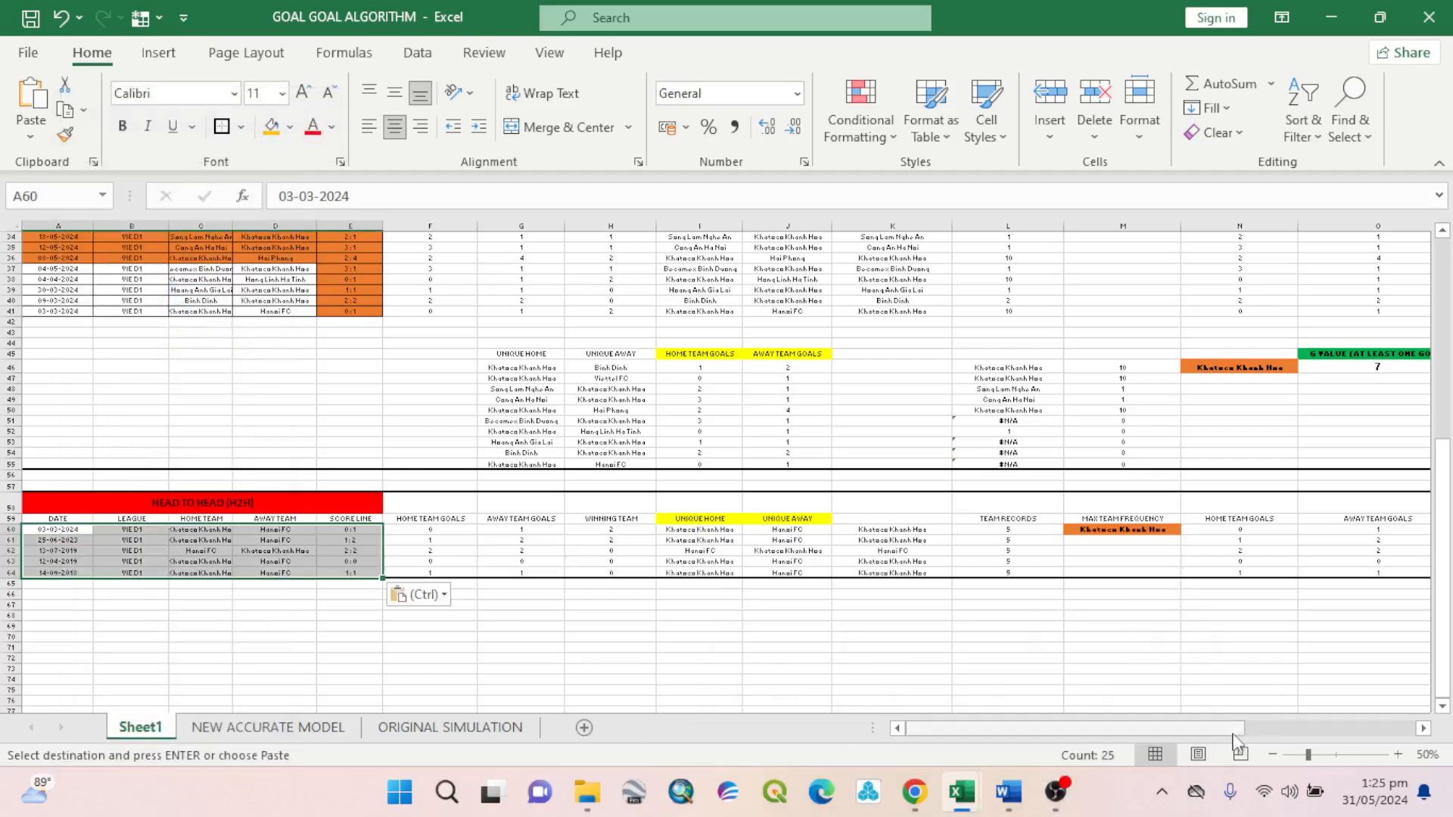
click(301, 729)
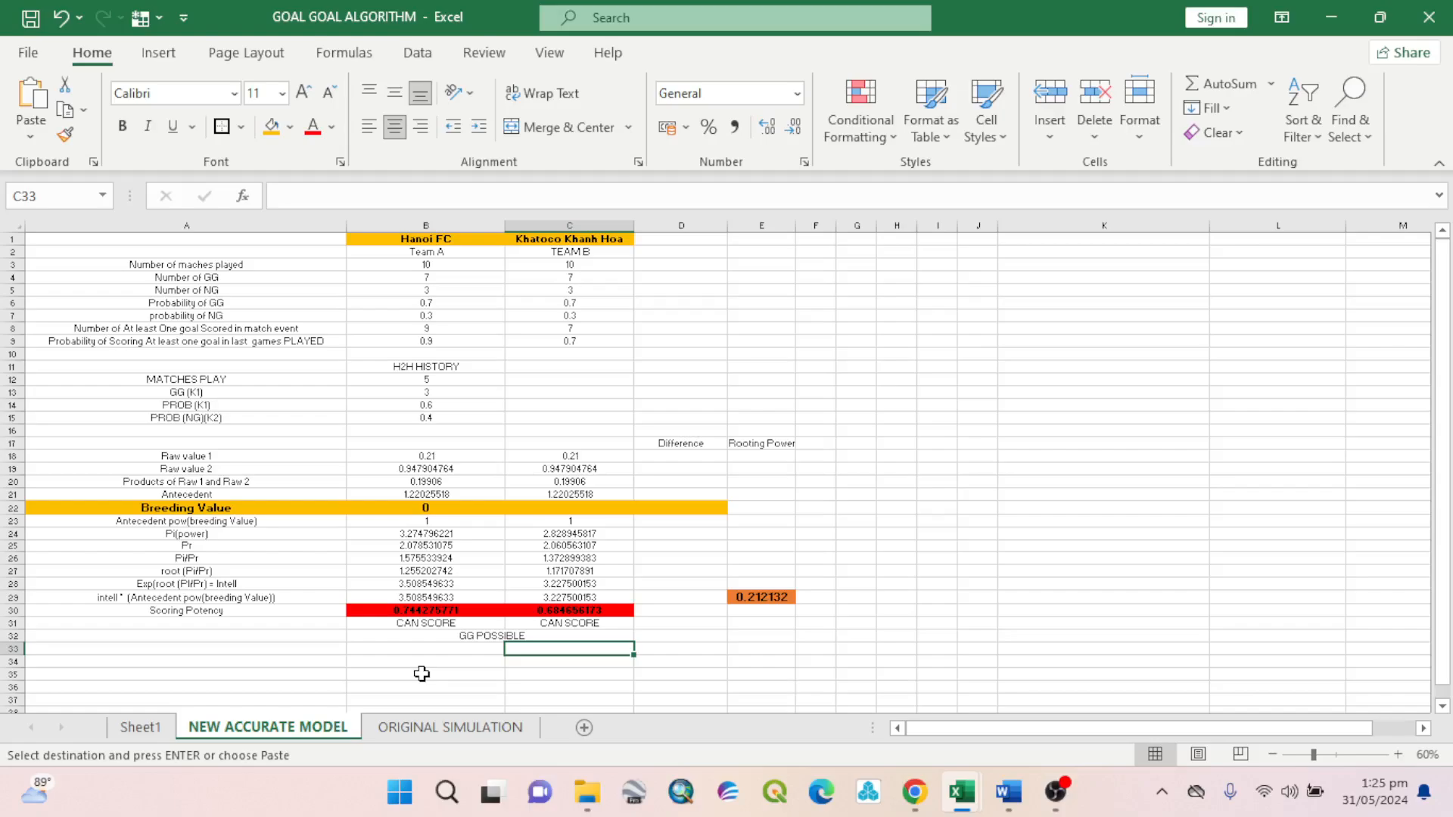
click(914, 792)
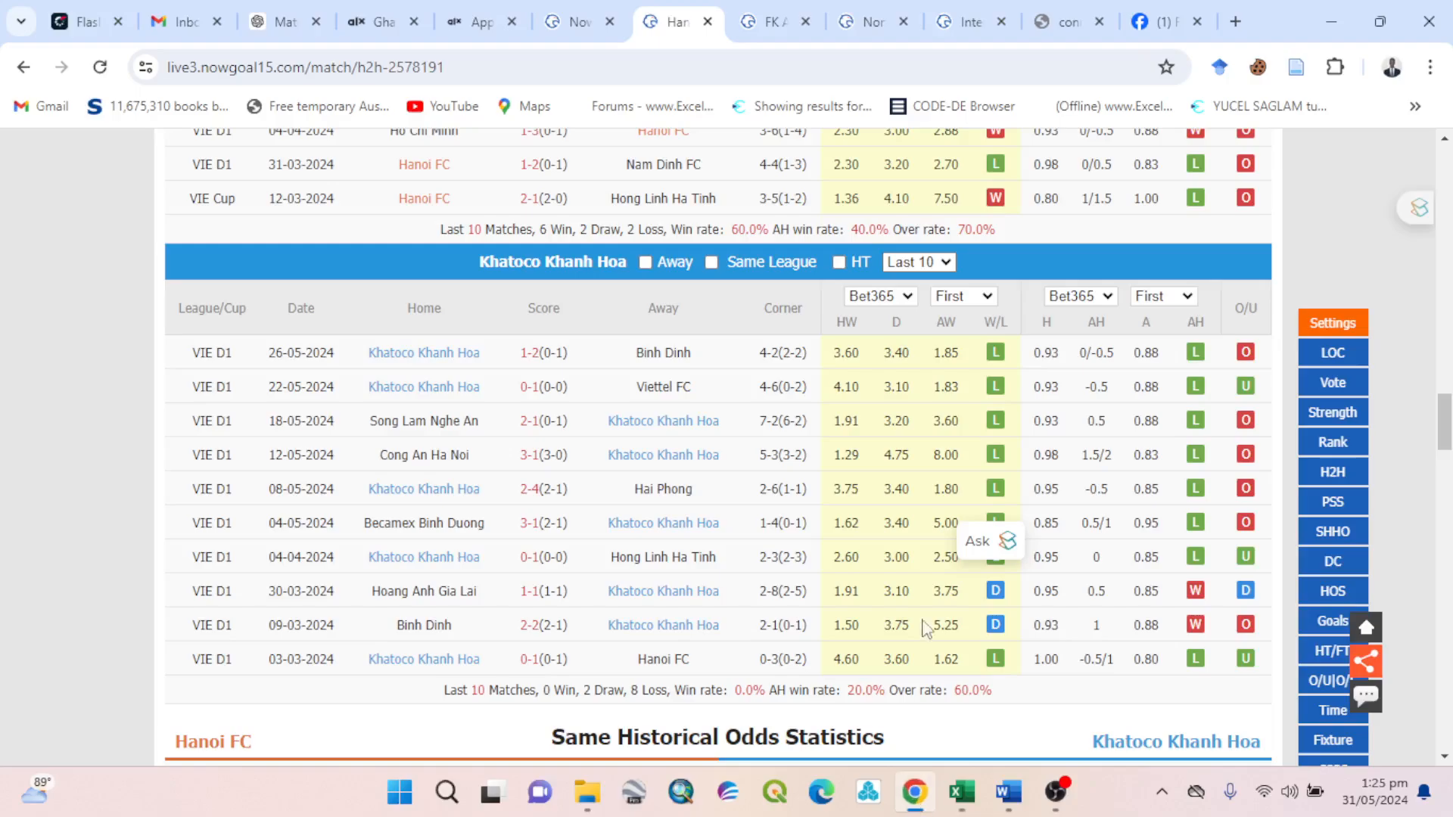
scroll(820, 212, up, 10)
scroll(821, 212, up, 15)
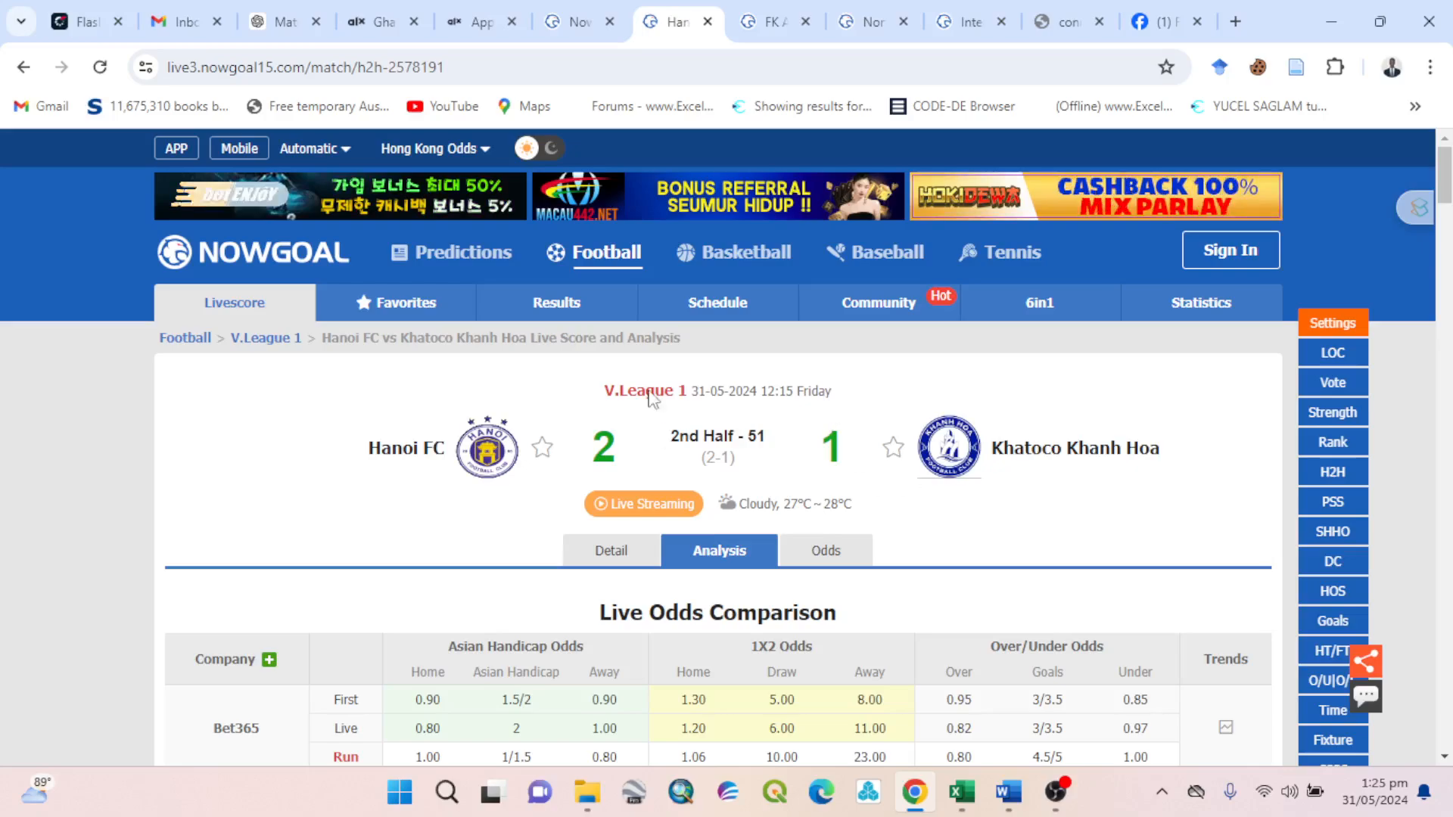
click(773, 24)
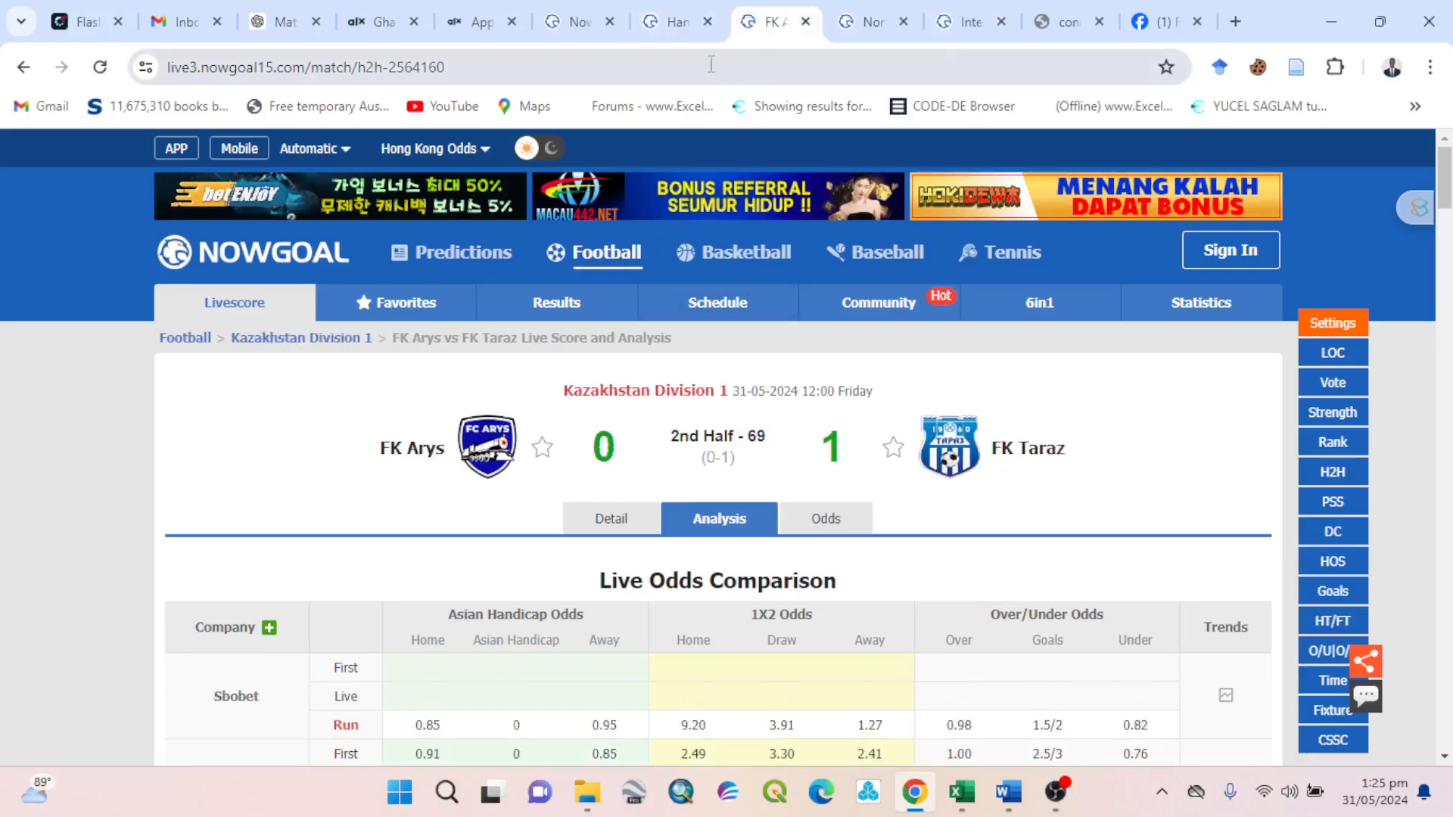
click(668, 24)
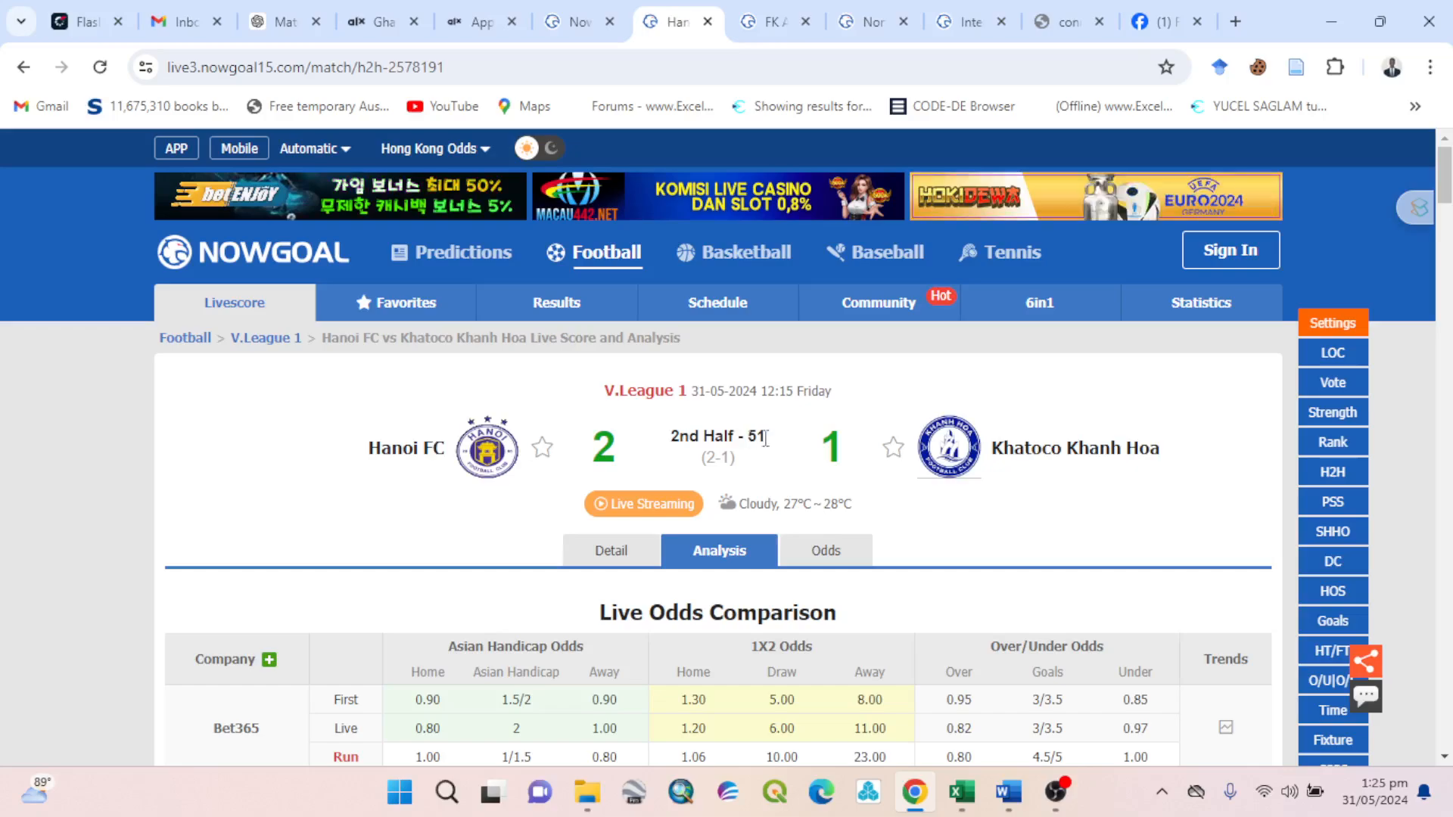
drag(591, 455, 625, 454)
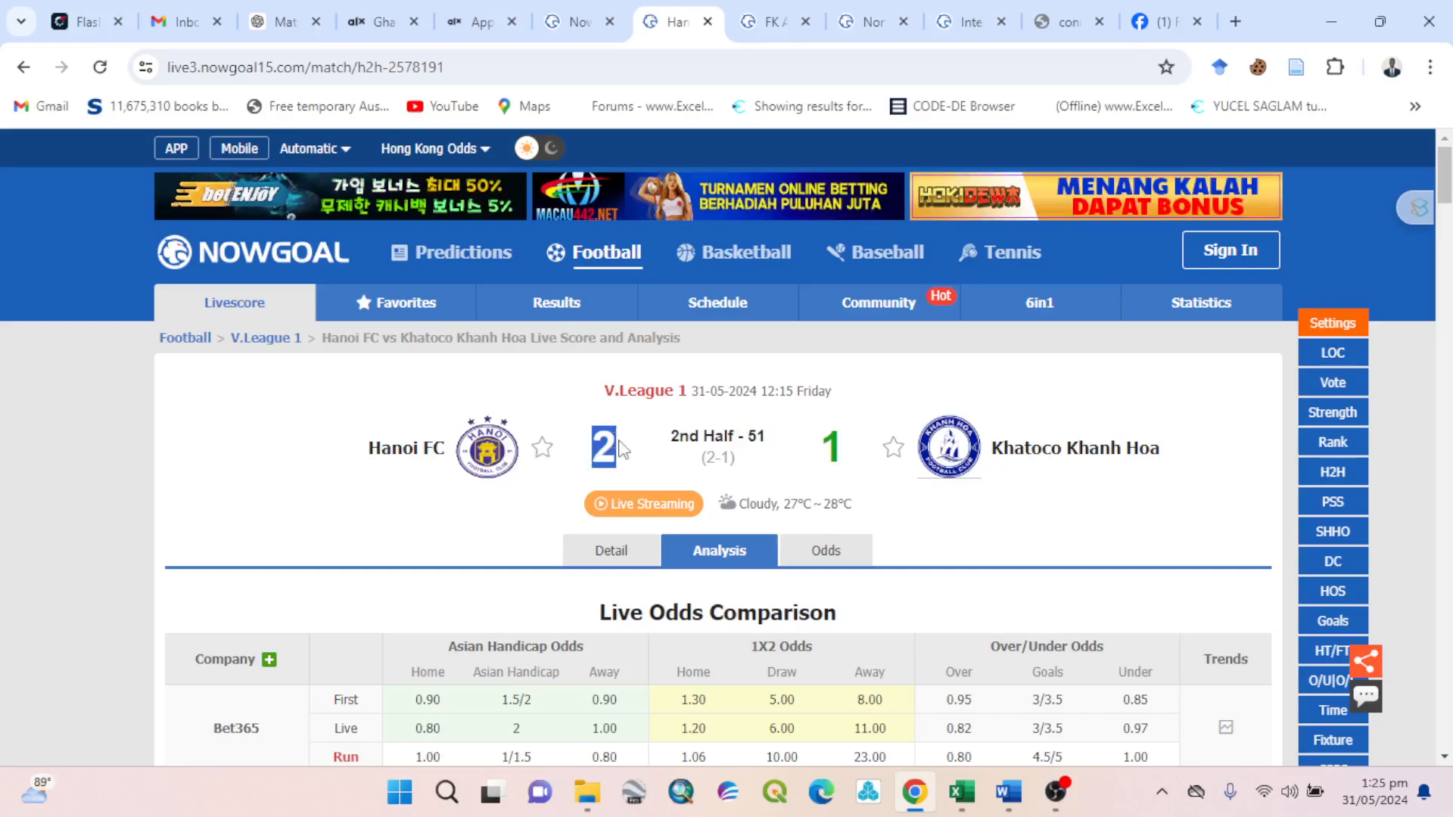
scroll(631, 454, down, 4)
scroll(630, 455, down, 2)
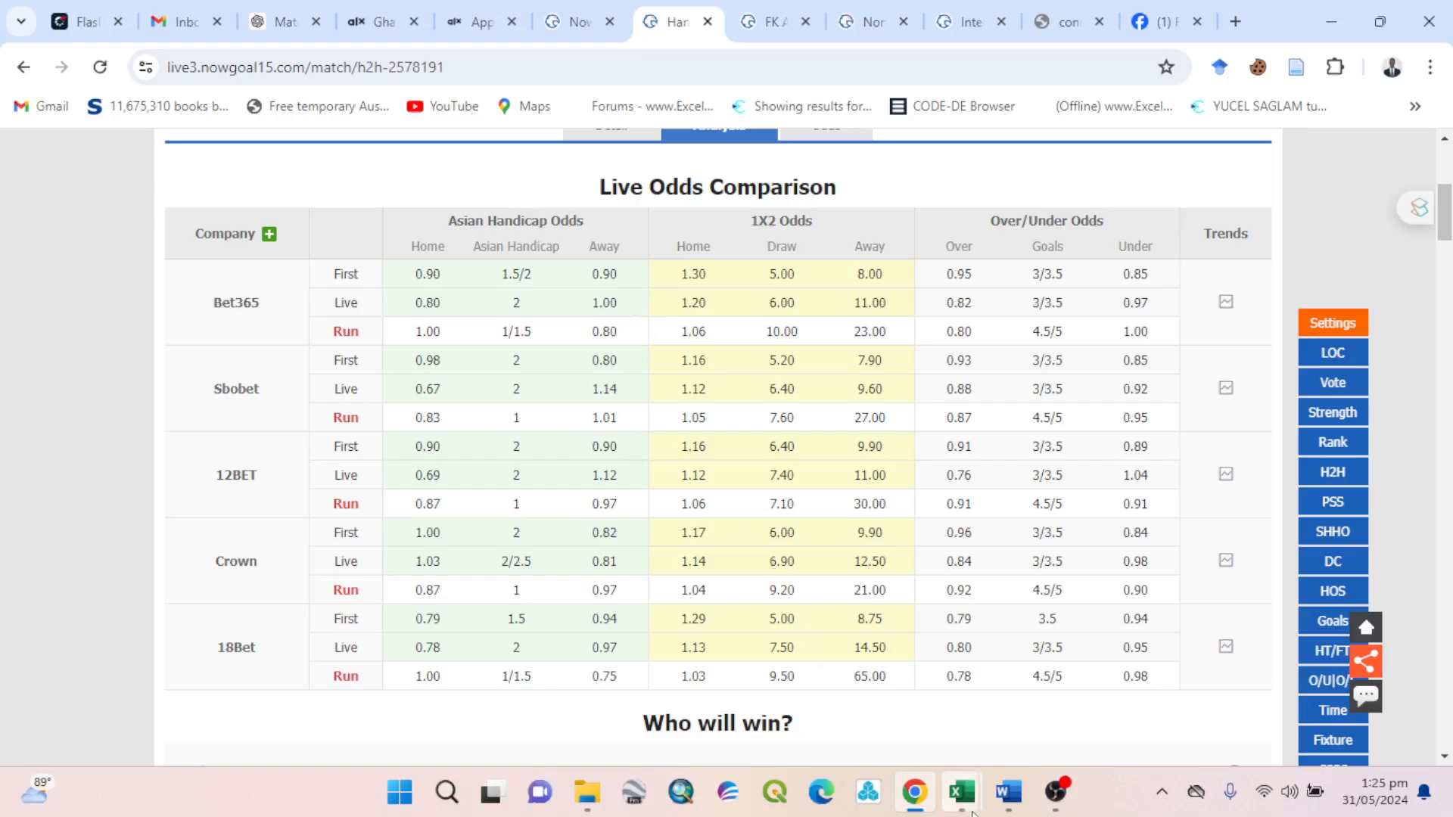
Return to GOAL GOAL ALGORITHM and inspect the combined GG verdict in B32 of the NEW ACCURATE MODEL sheet.
click(963, 795)
mouse_move(969, 801)
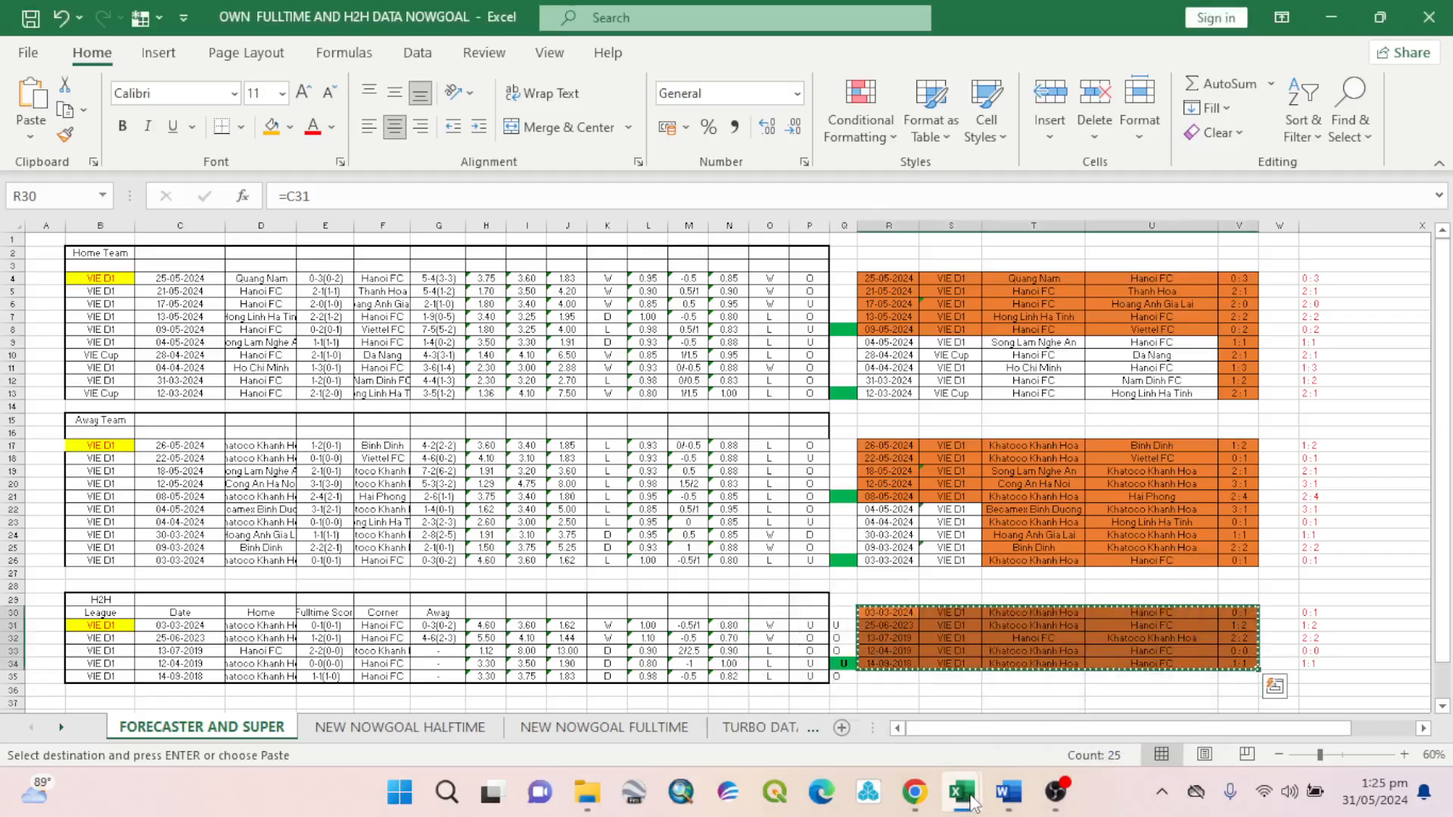
click(1075, 605)
click(455, 673)
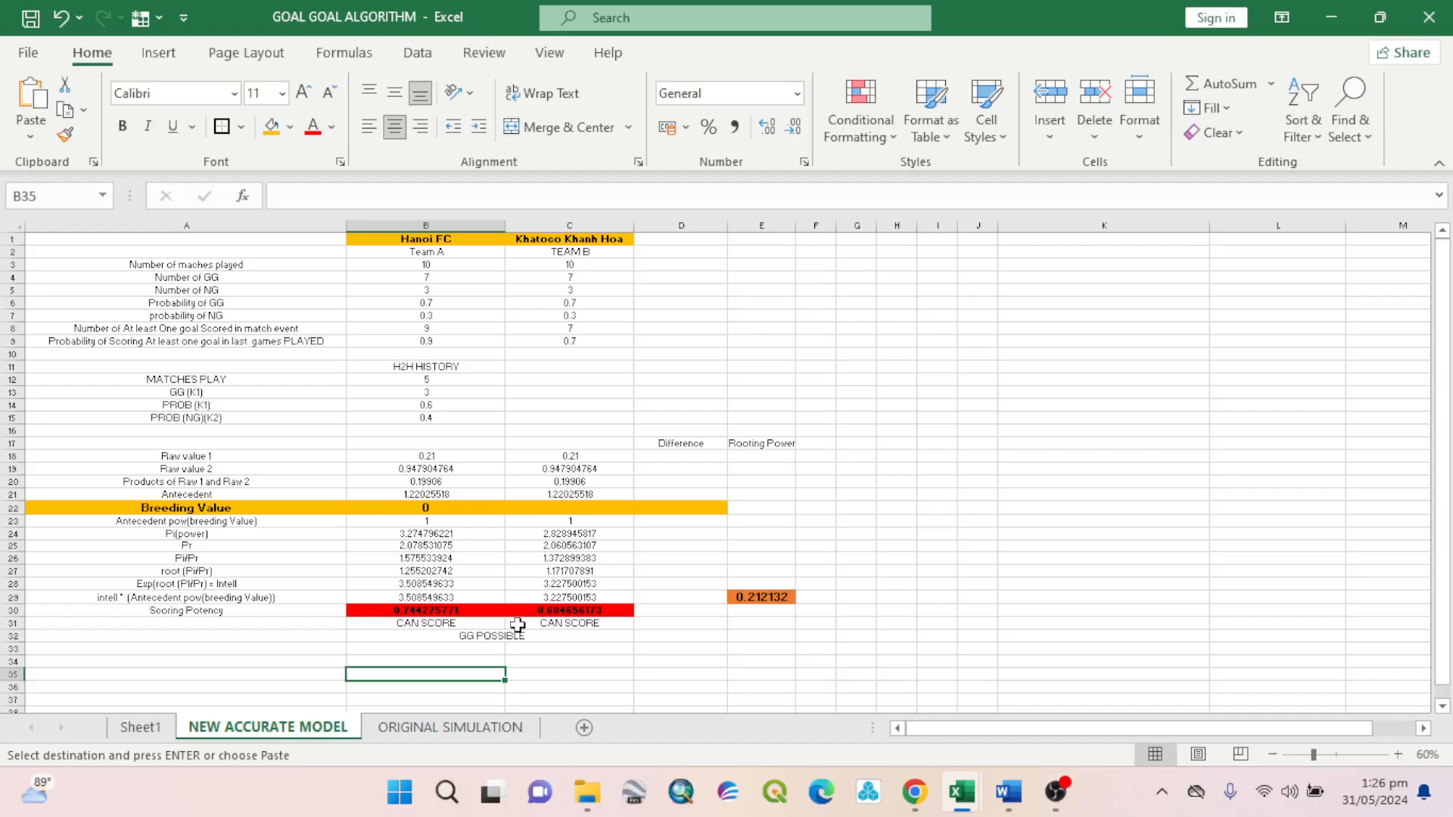
click(541, 636)
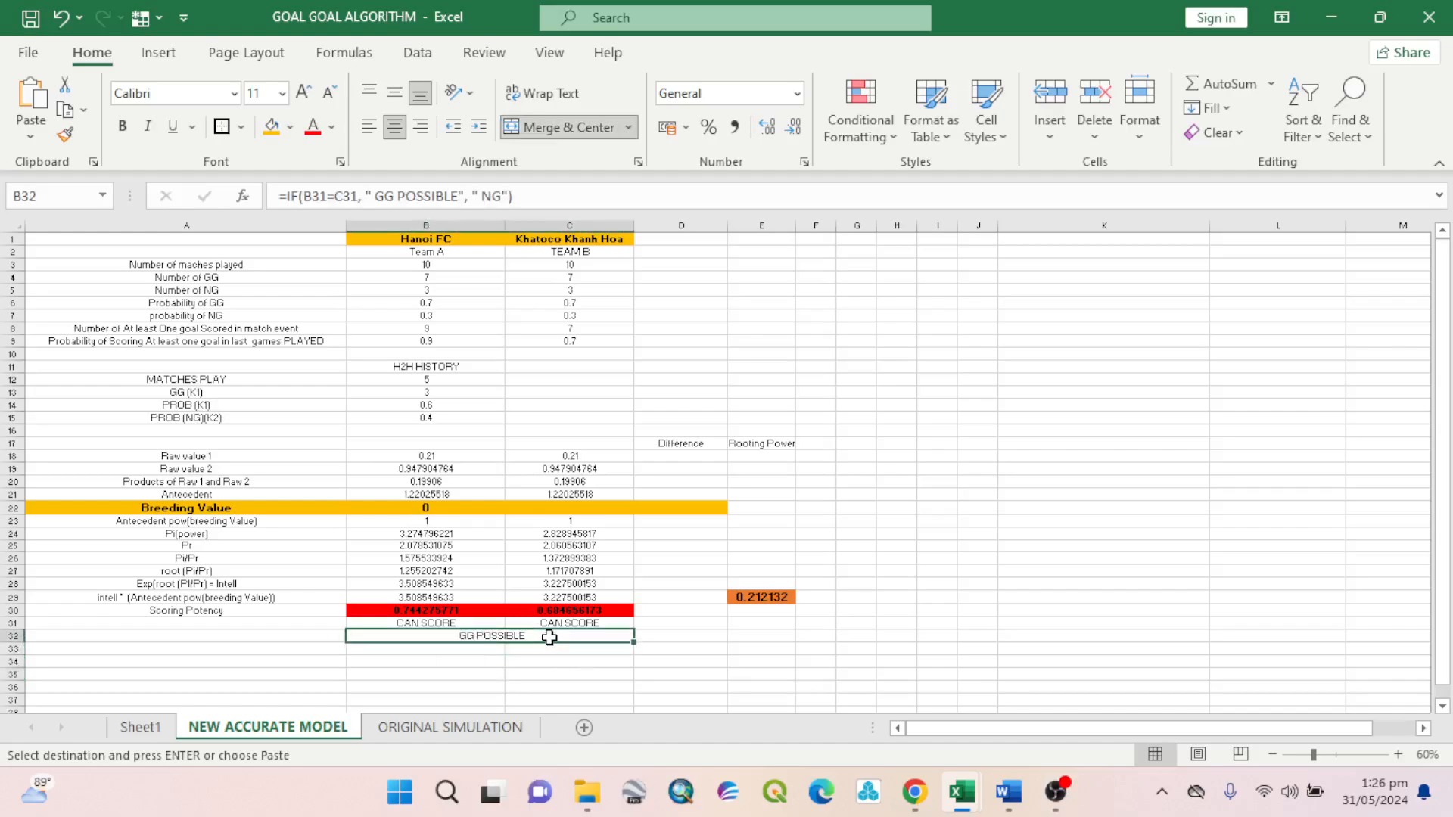
key(Escape)
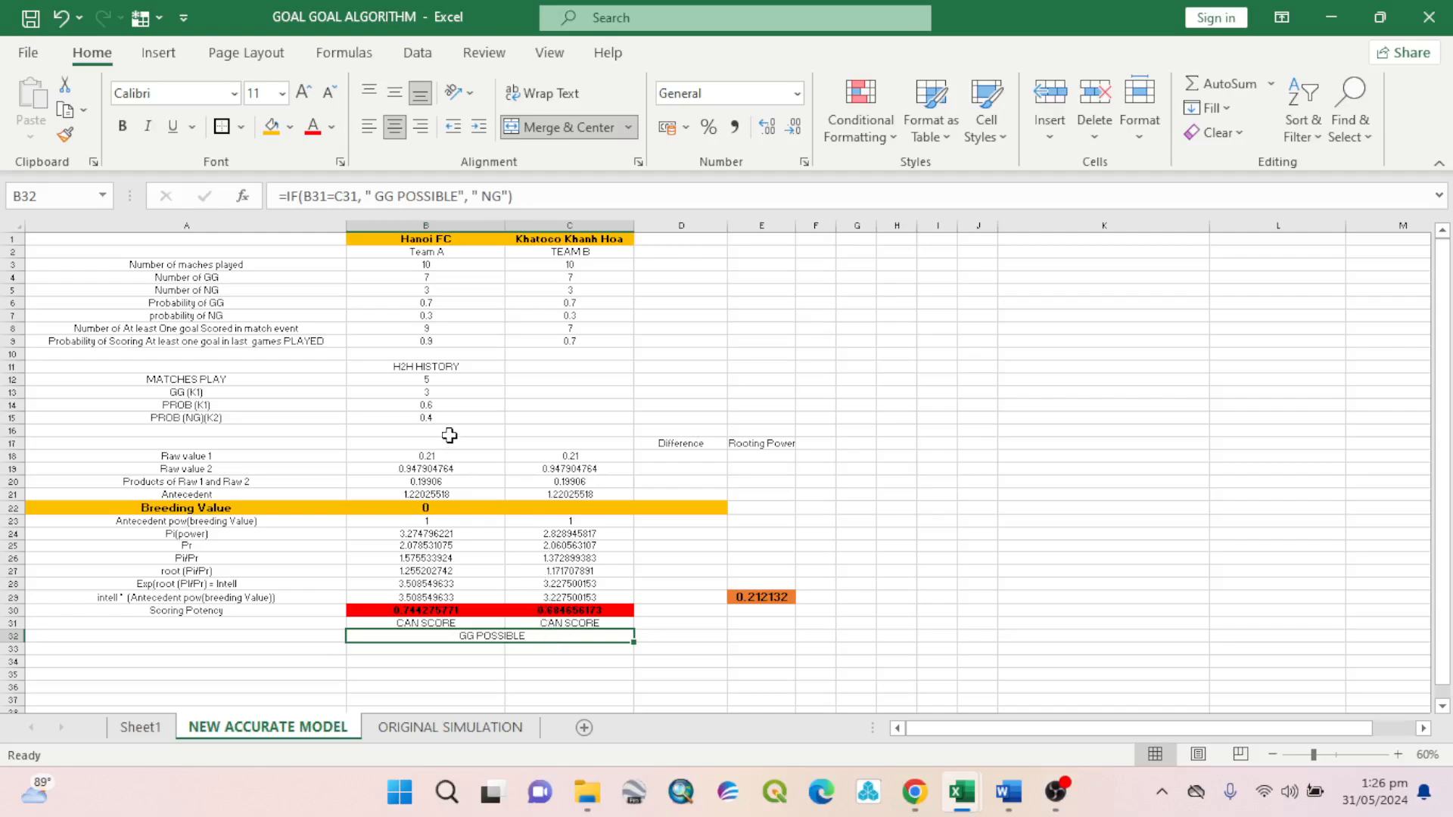
click(720, 625)
click(717, 668)
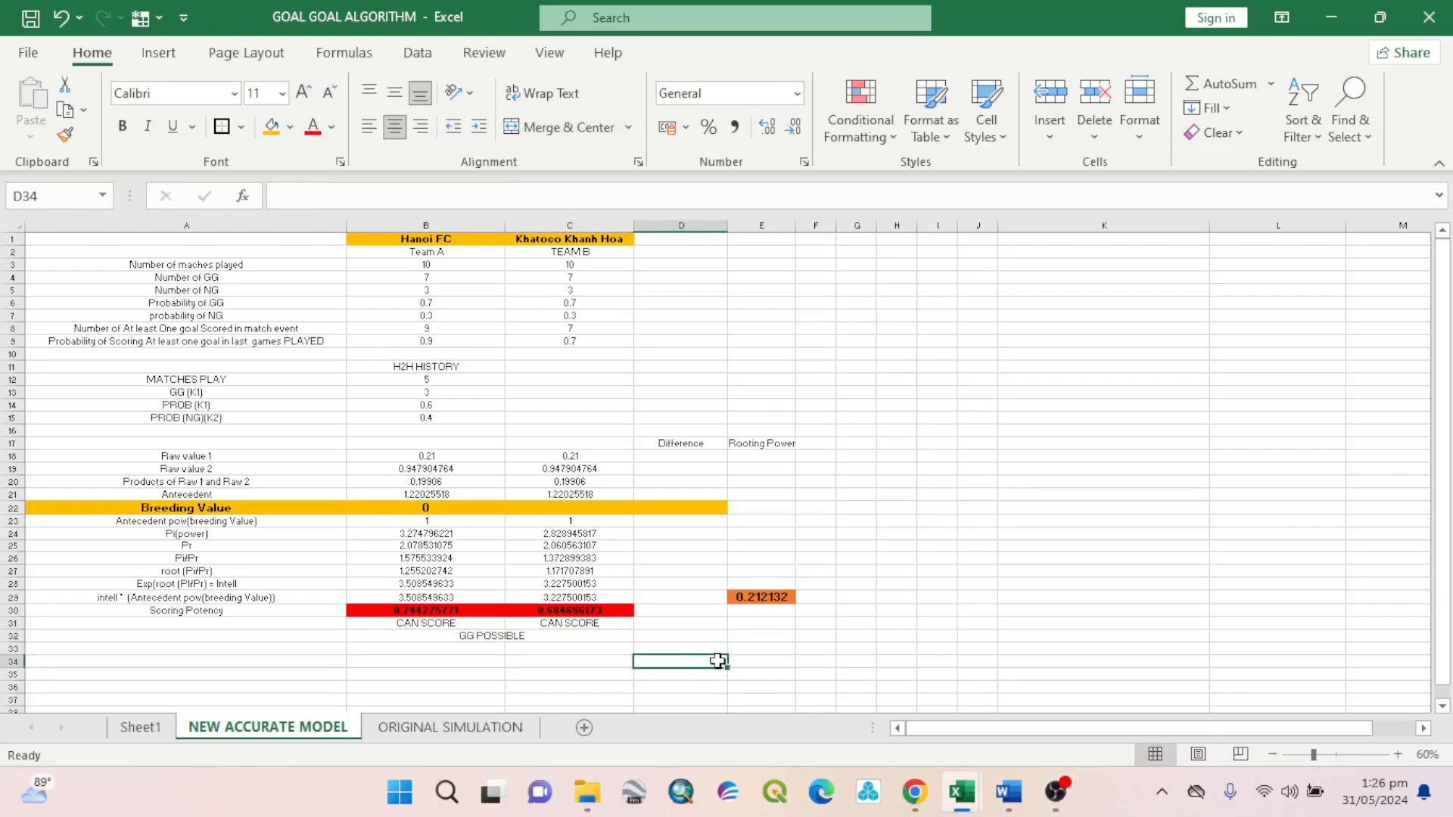
Switch to the Nowgoal live match list in Chrome and open the Analysis page of Uzbekistan (W) vs India (W).
click(903, 798)
click(570, 21)
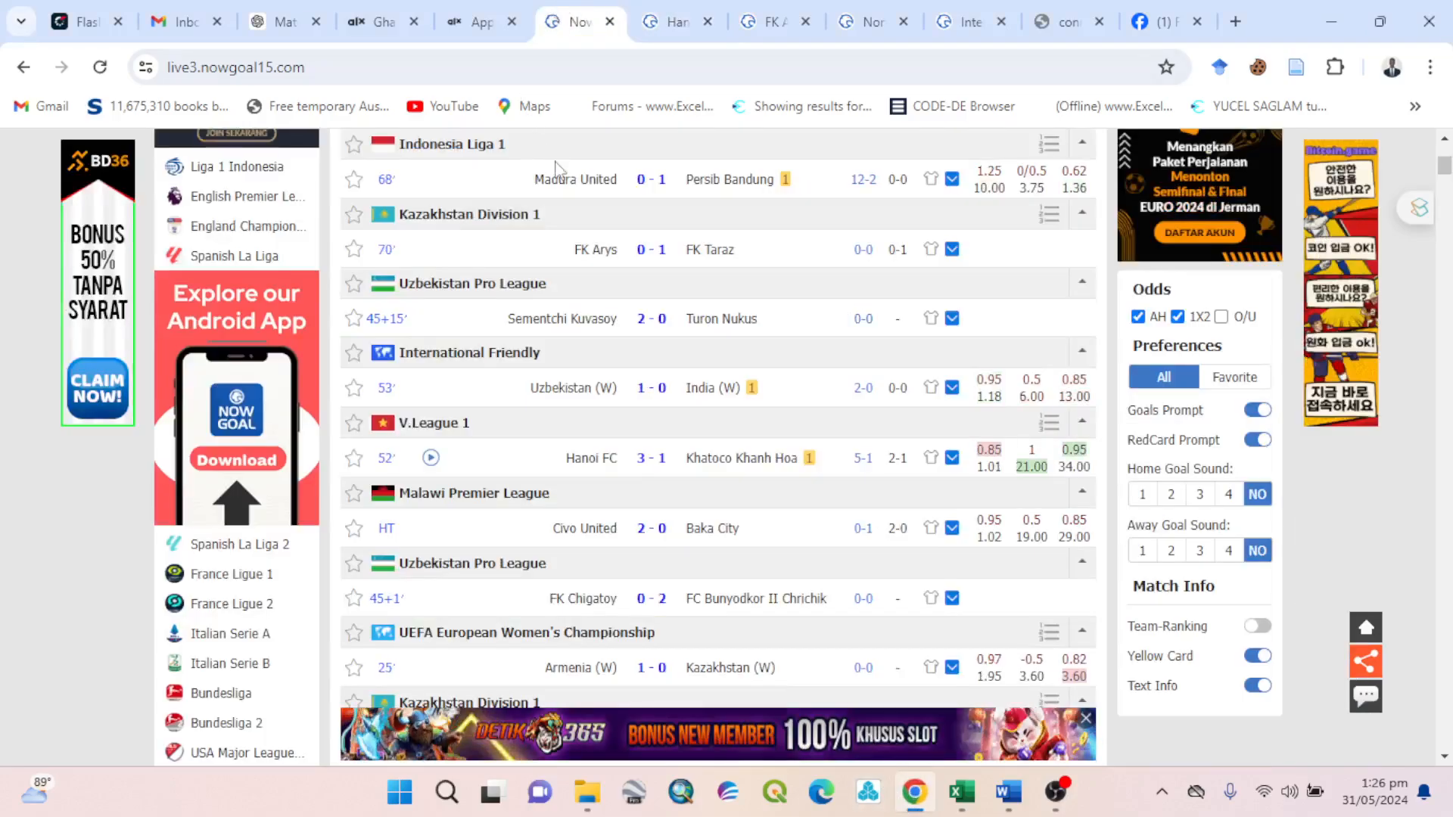
mouse_move(650, 319)
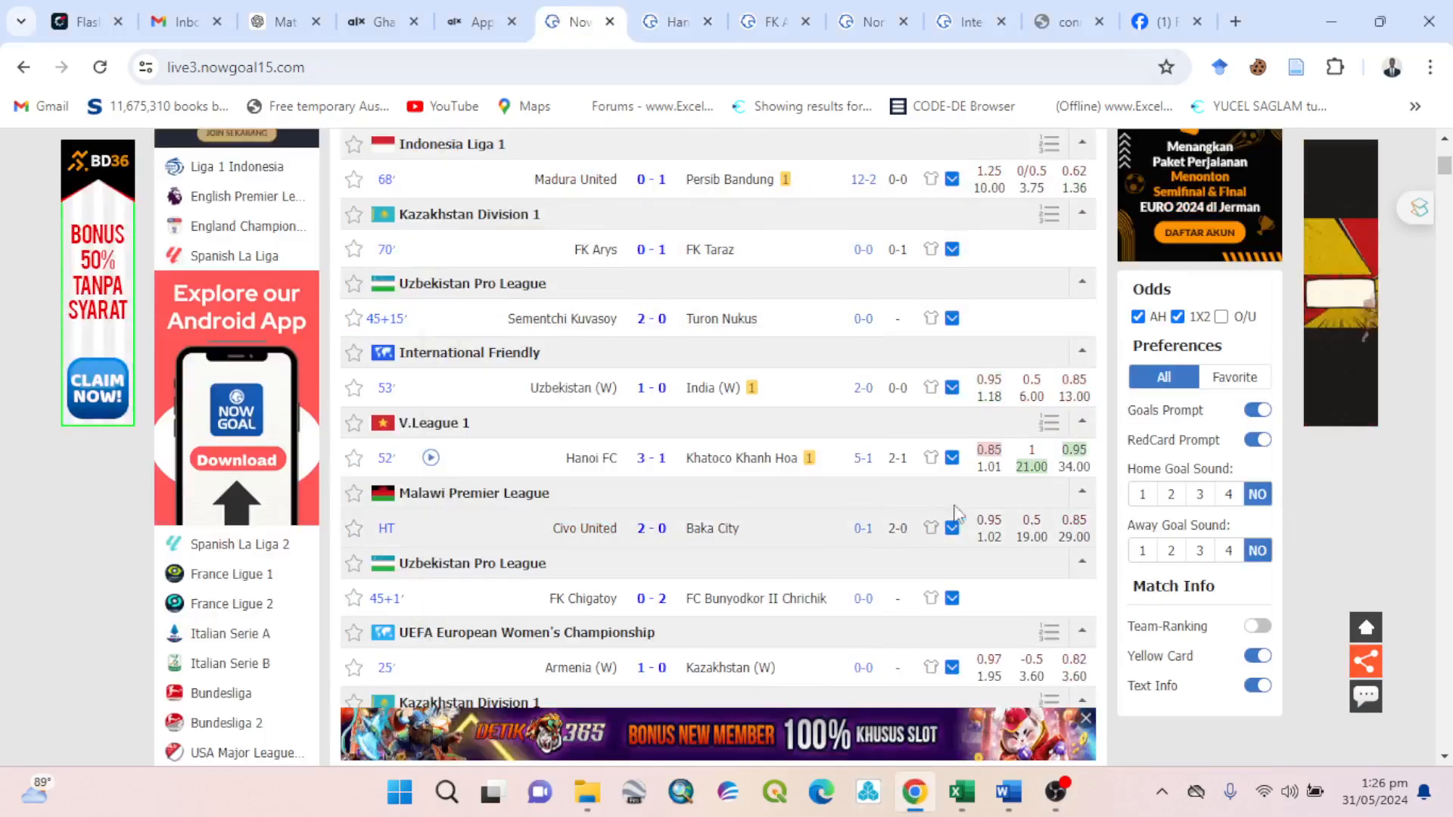
click(569, 389)
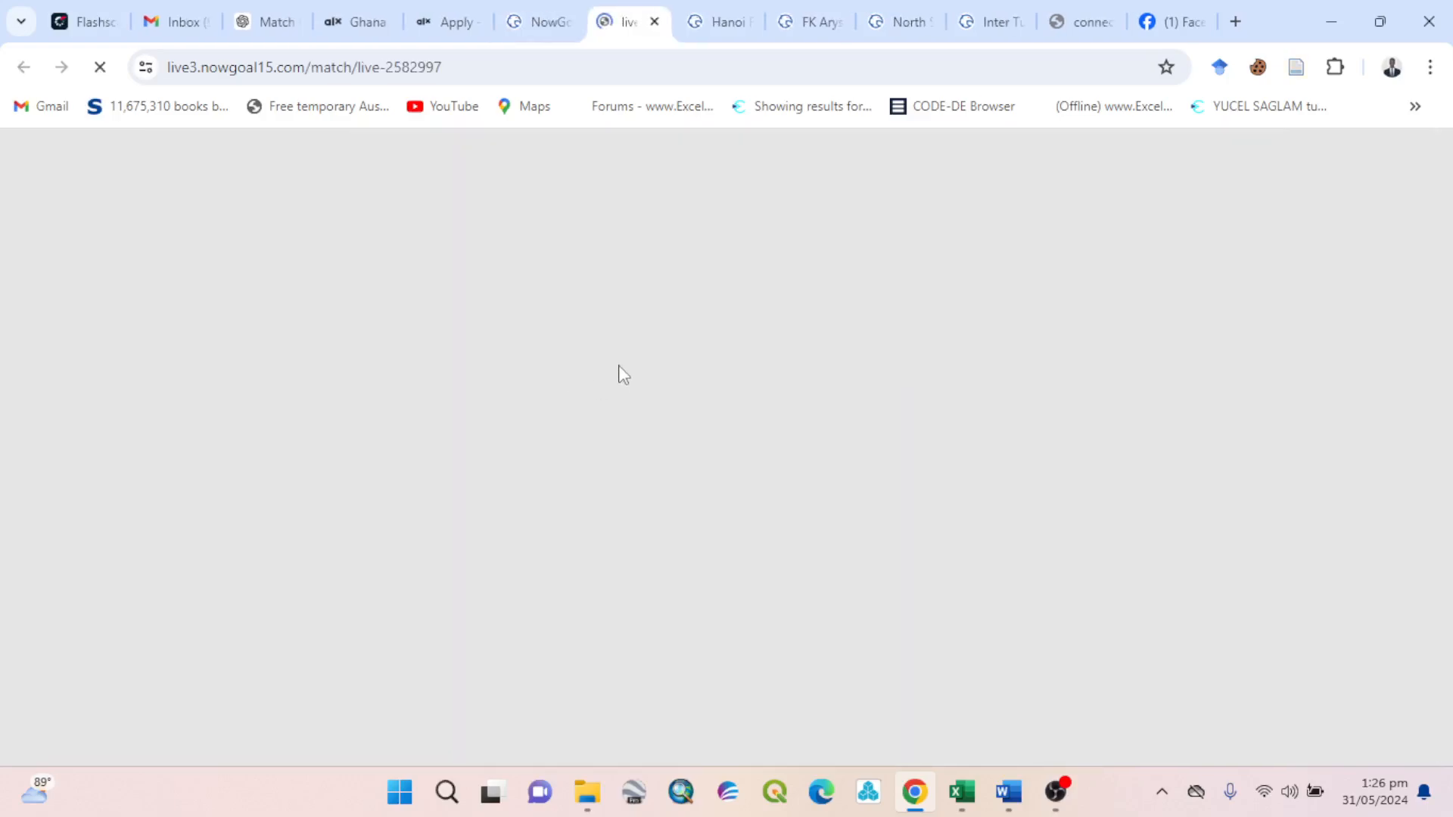
scroll(610, 360, down, 10)
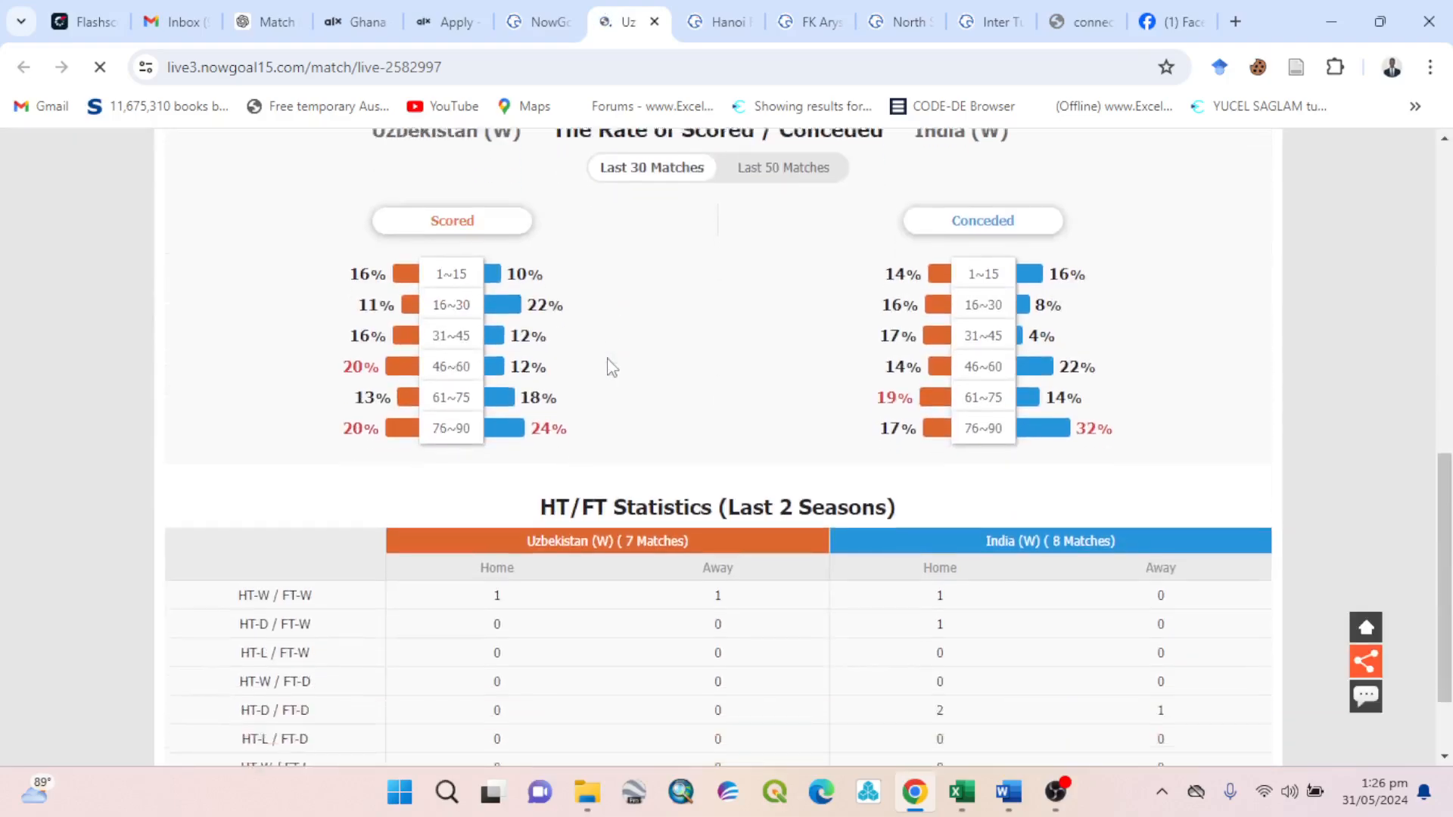
scroll(610, 360, up, 10)
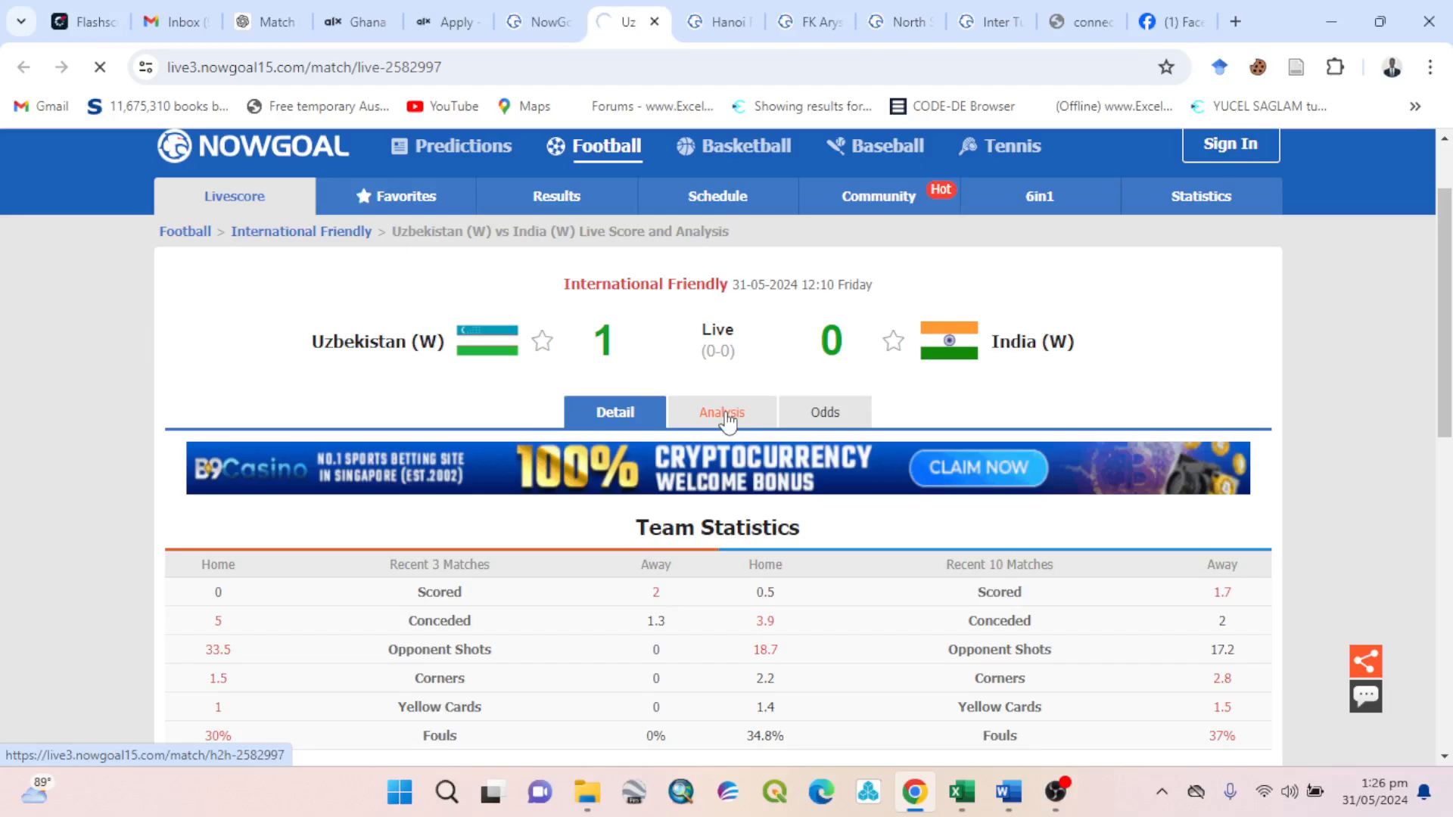
click(726, 421)
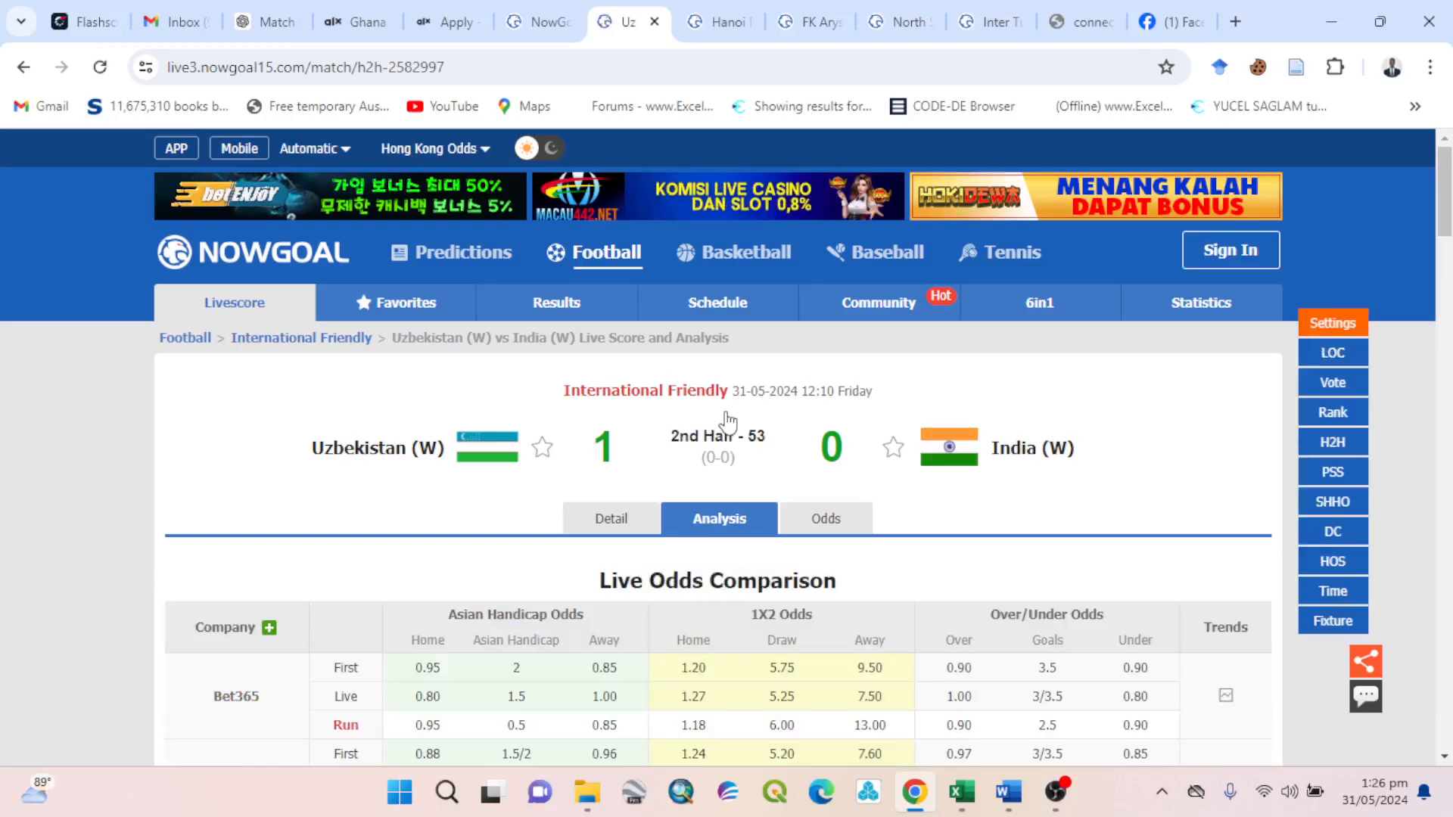
Limit the Head to Head Statistics of Uzbekistan (W) to Last 5 and copy the five match rows.
scroll(728, 421, down, 15)
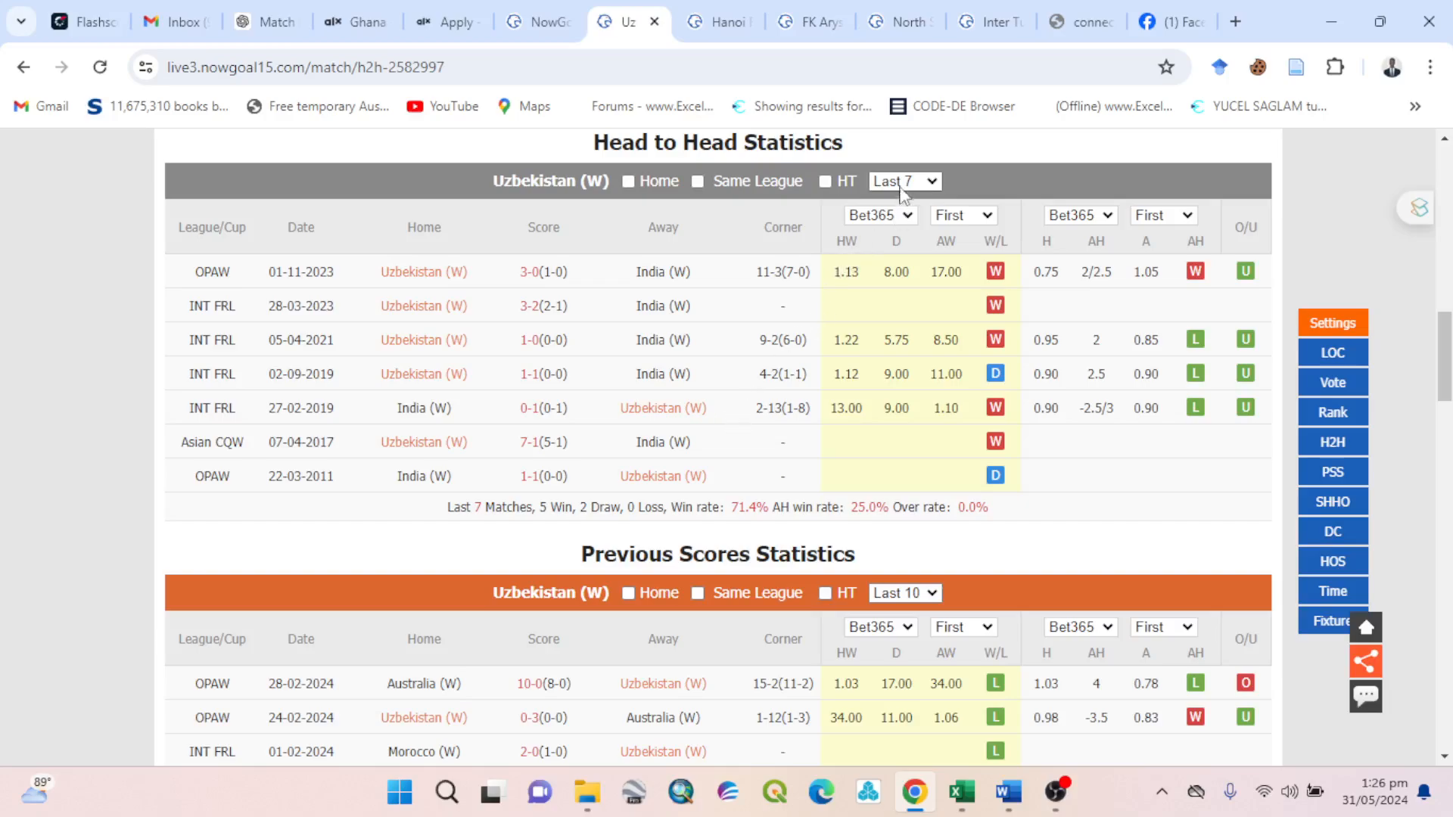
click(901, 185)
click(890, 252)
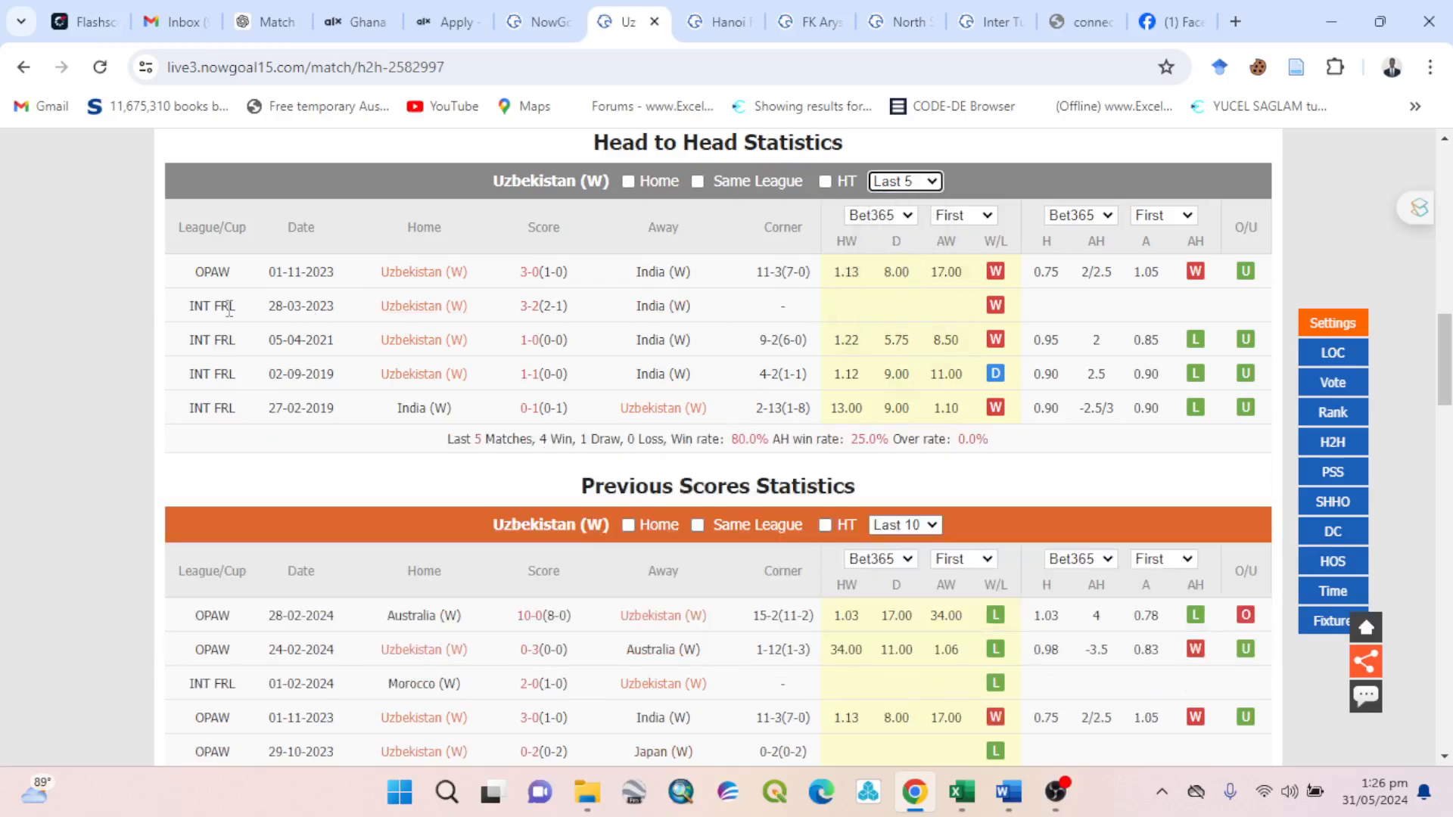
drag(190, 269, 1243, 410)
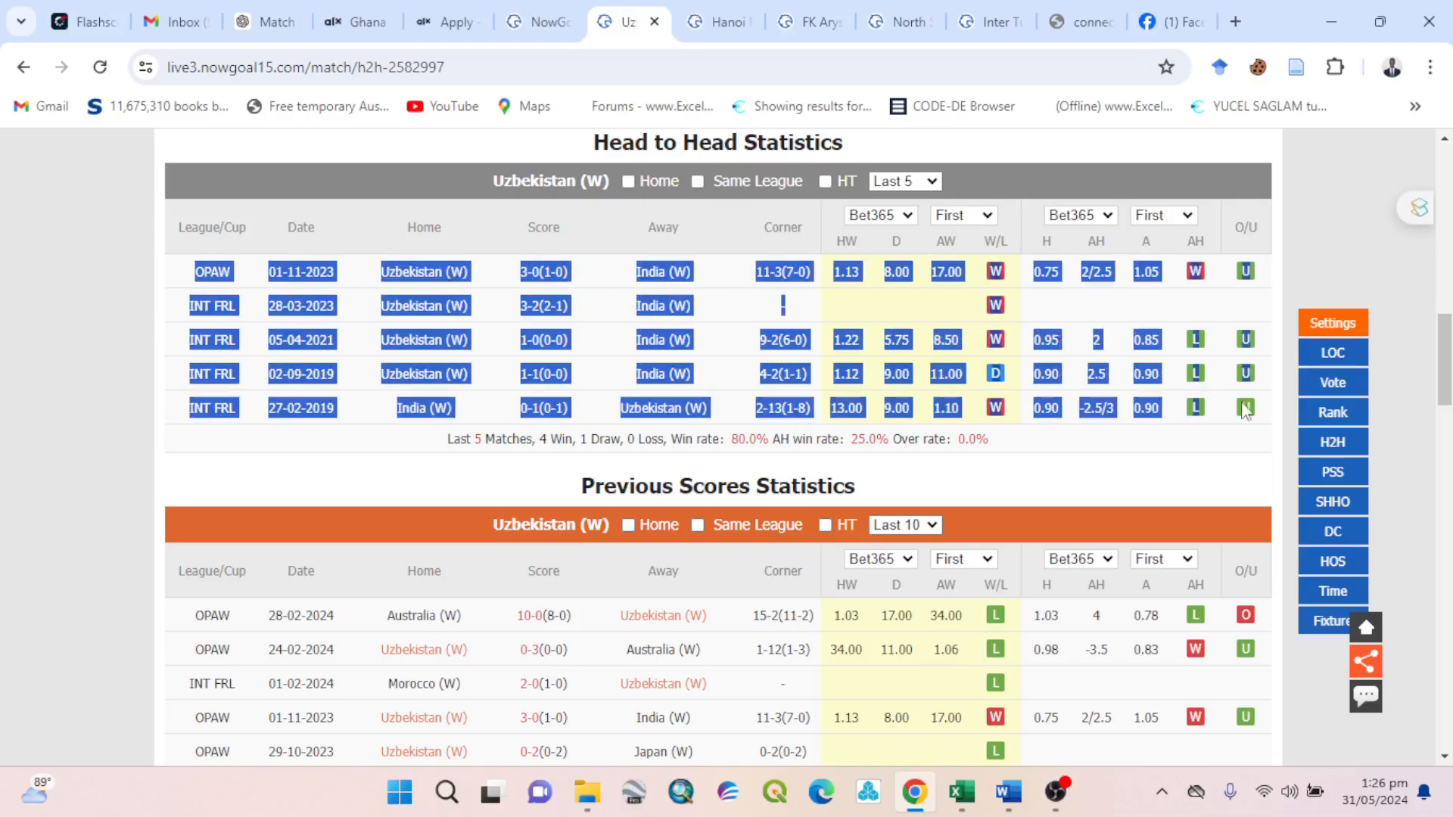
right_click(946, 338)
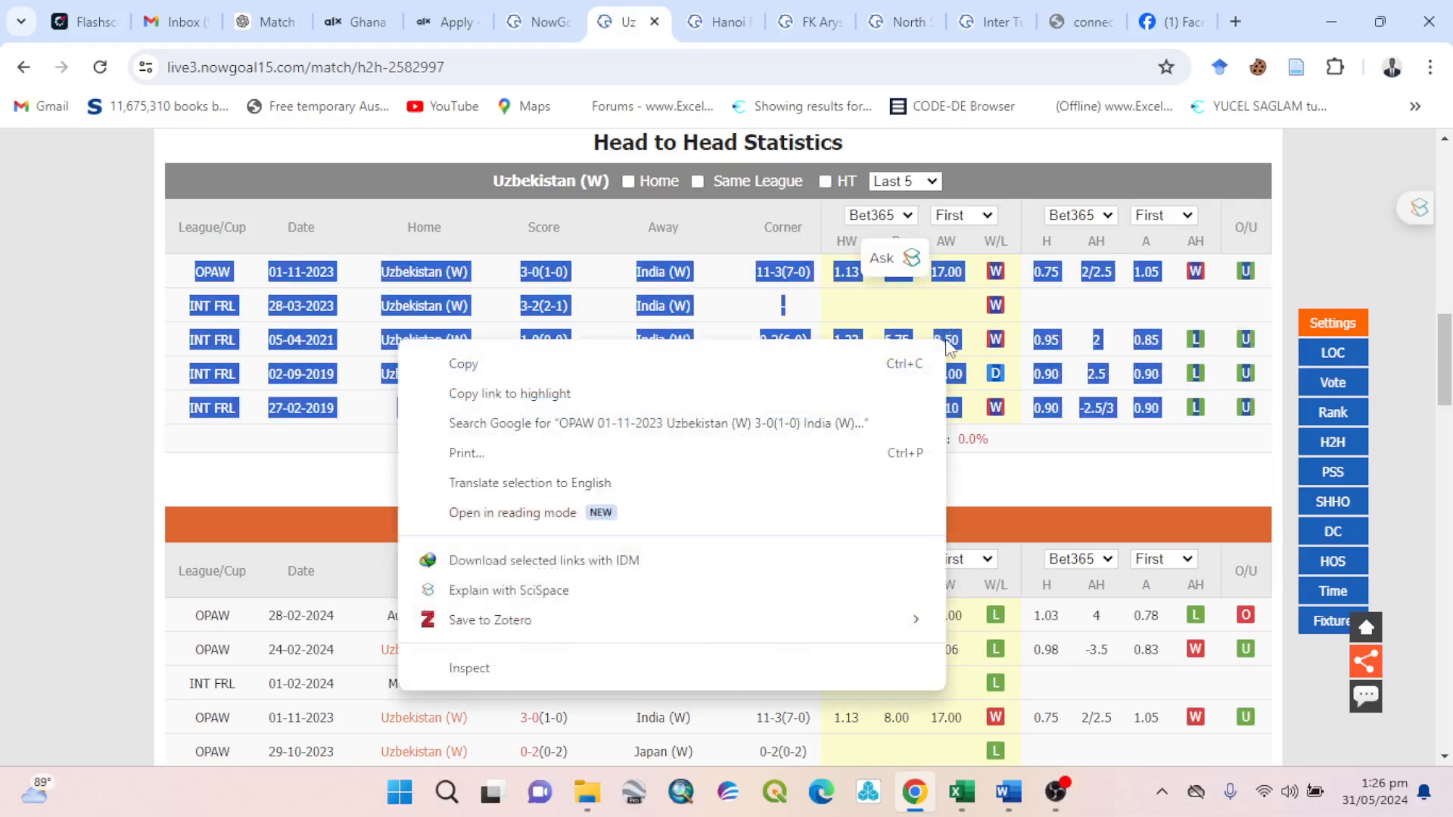
Paste the copied head-to-head rows with destination formatting into the H2H table of OWN FULLTIME AND H2H DATA NOWGOAL from B31.
click(960, 782)
click(897, 702)
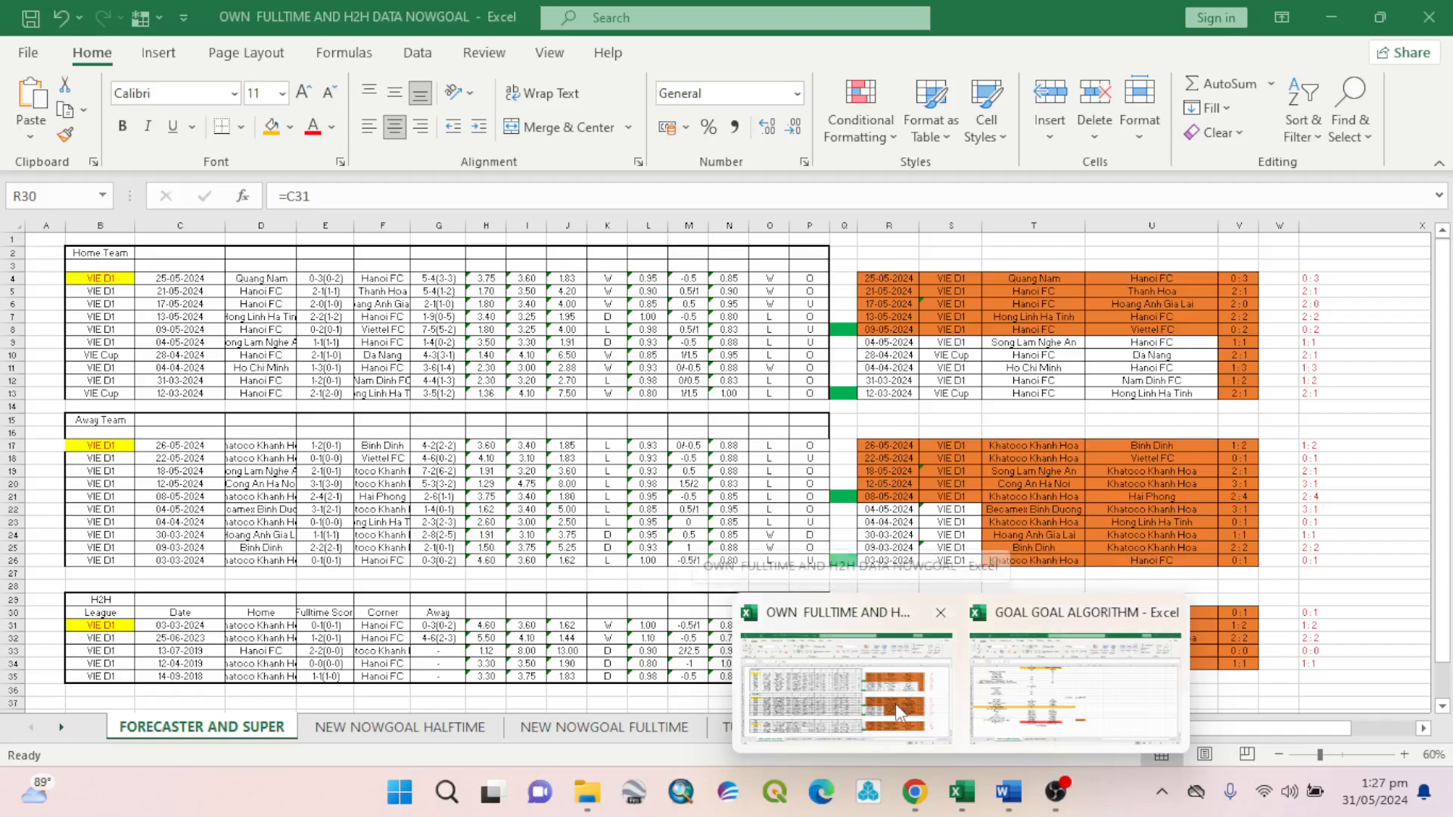
click(102, 628)
right_click(97, 624)
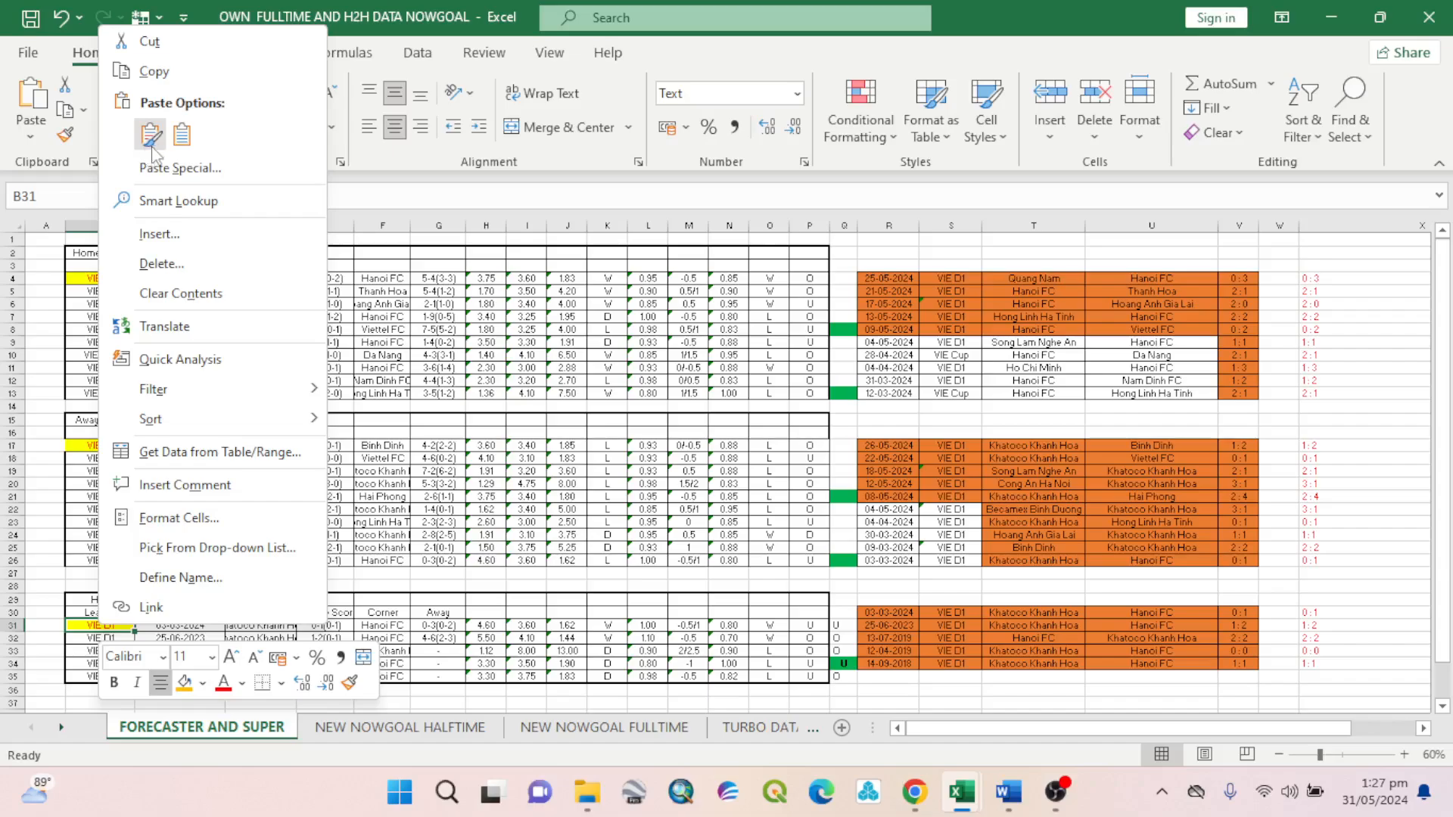
click(191, 144)
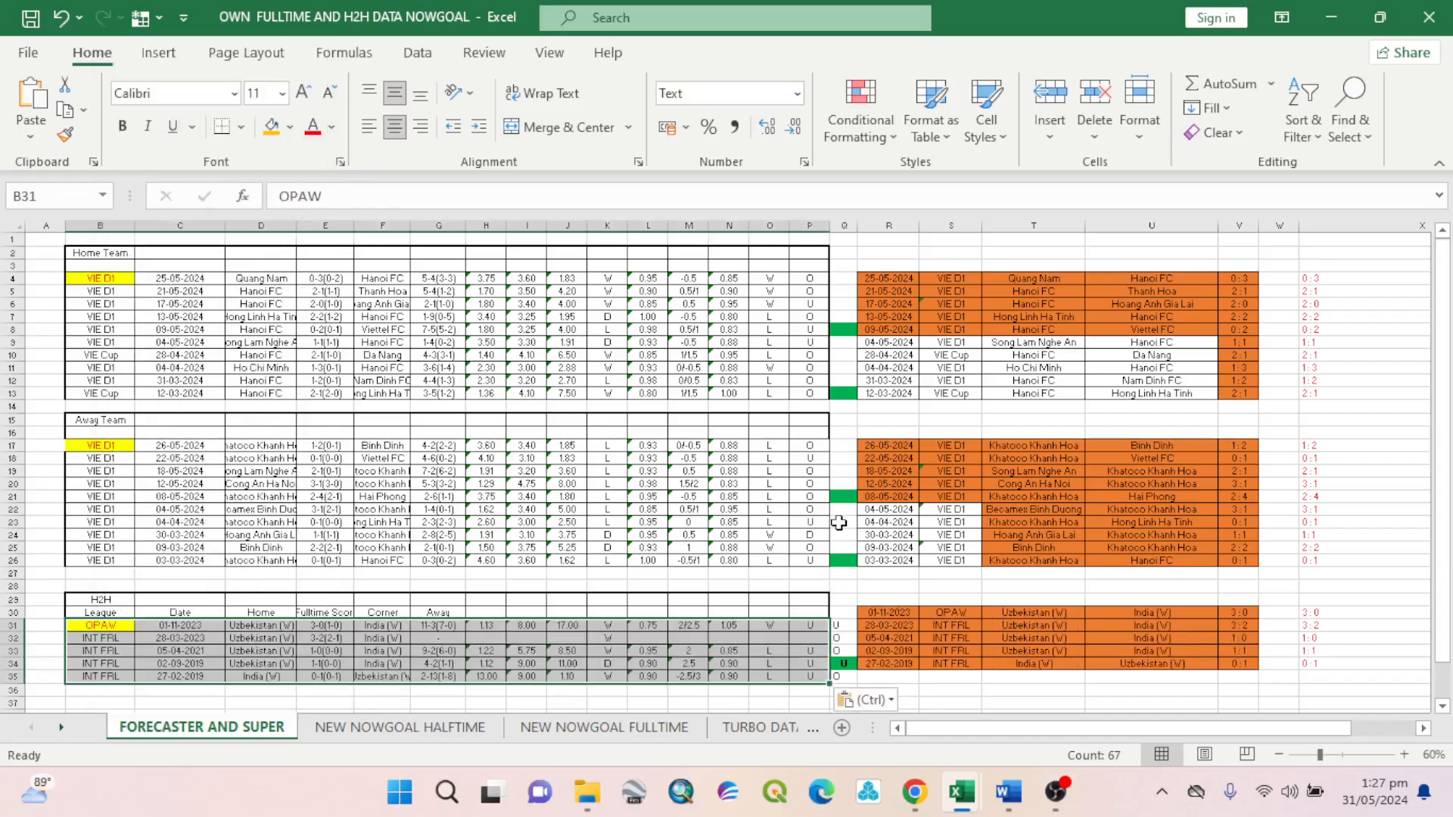
mouse_move(960, 791)
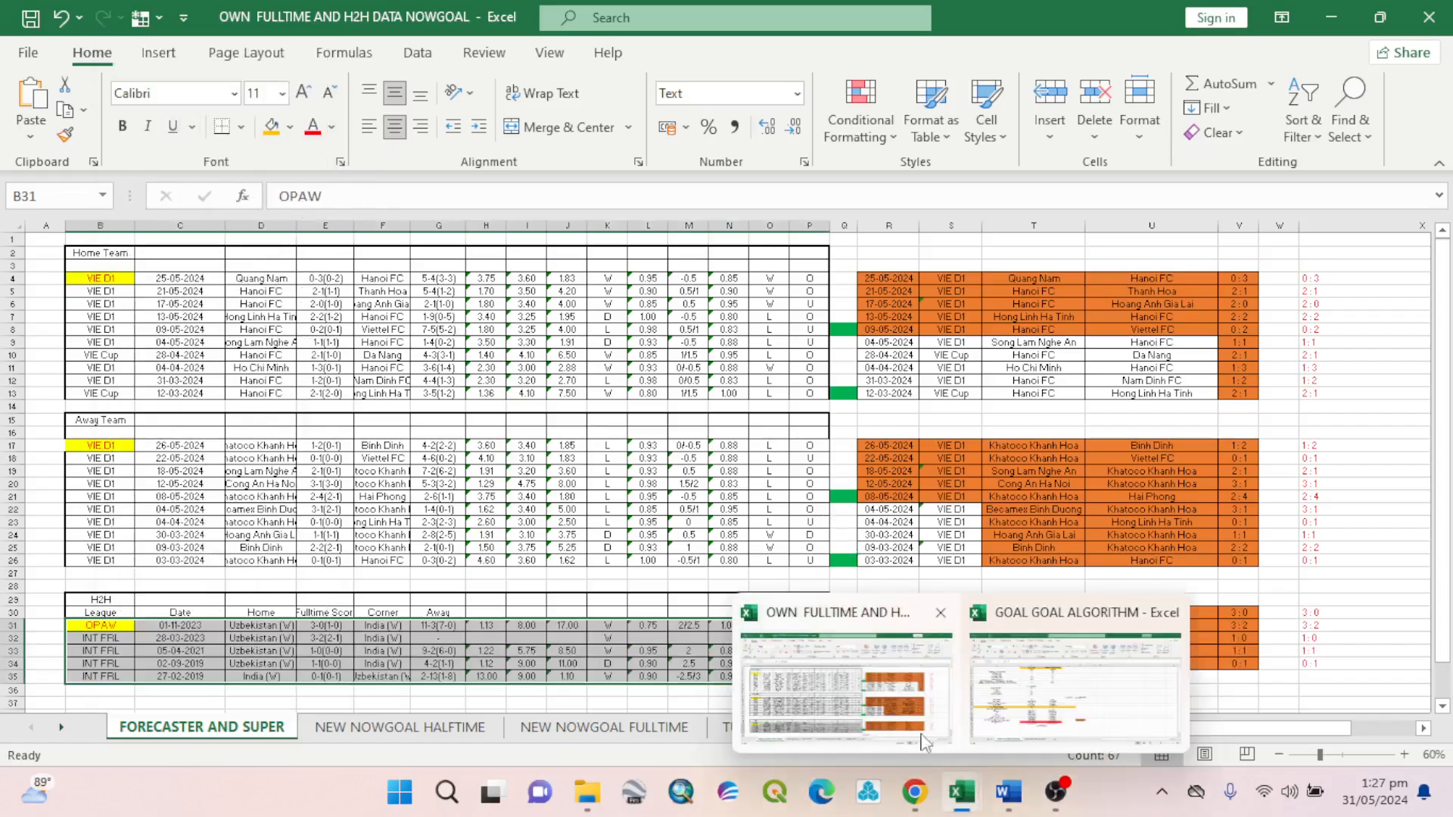
Switch to the Nowgoal page in Chrome and try to copy Uzbekistan (W)'s last ten previous-score rows, toggling Same League on and off.
click(914, 791)
scroll(749, 362, down, 4)
drag(189, 303, 1033, 596)
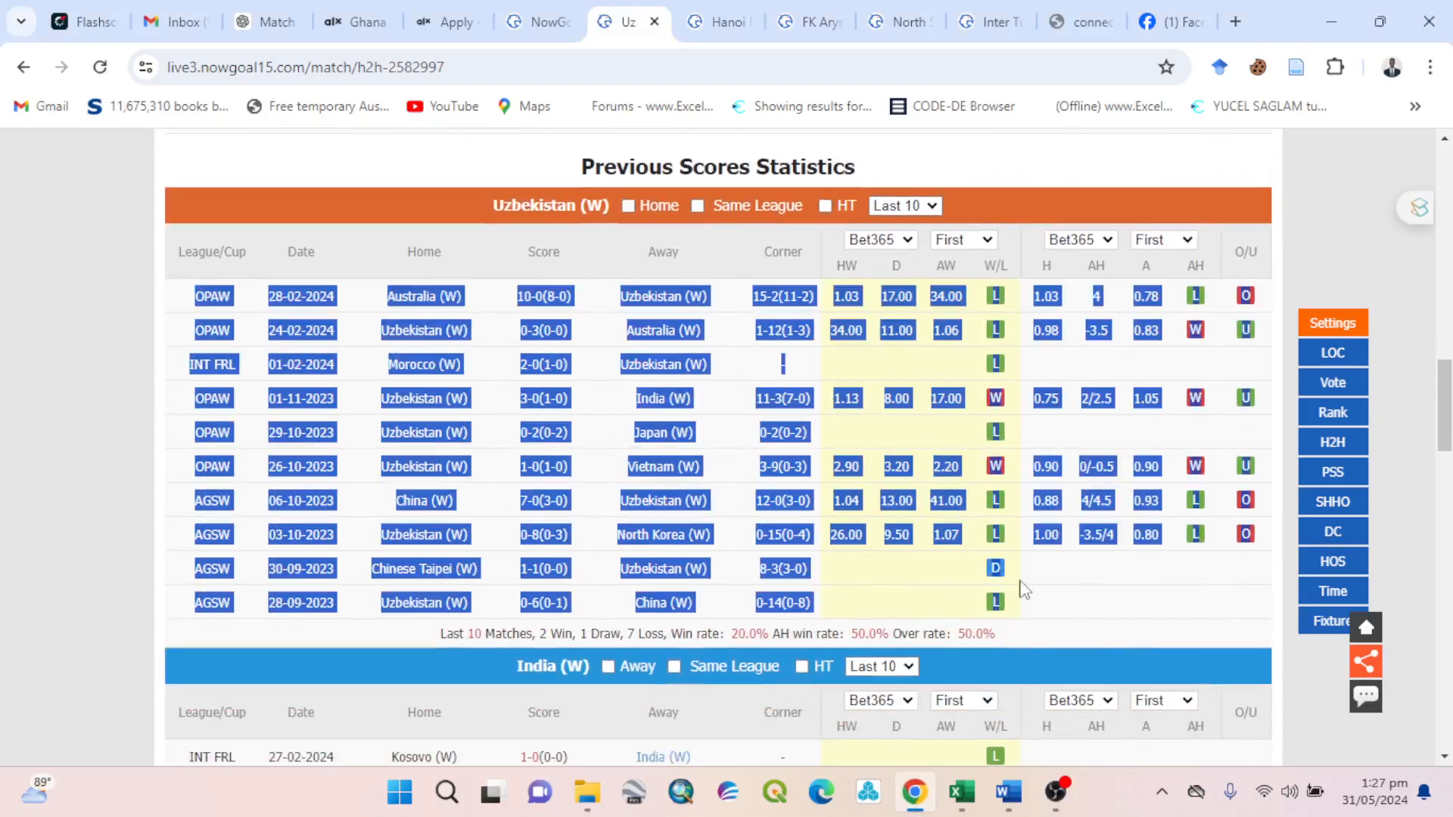
right_click(899, 526)
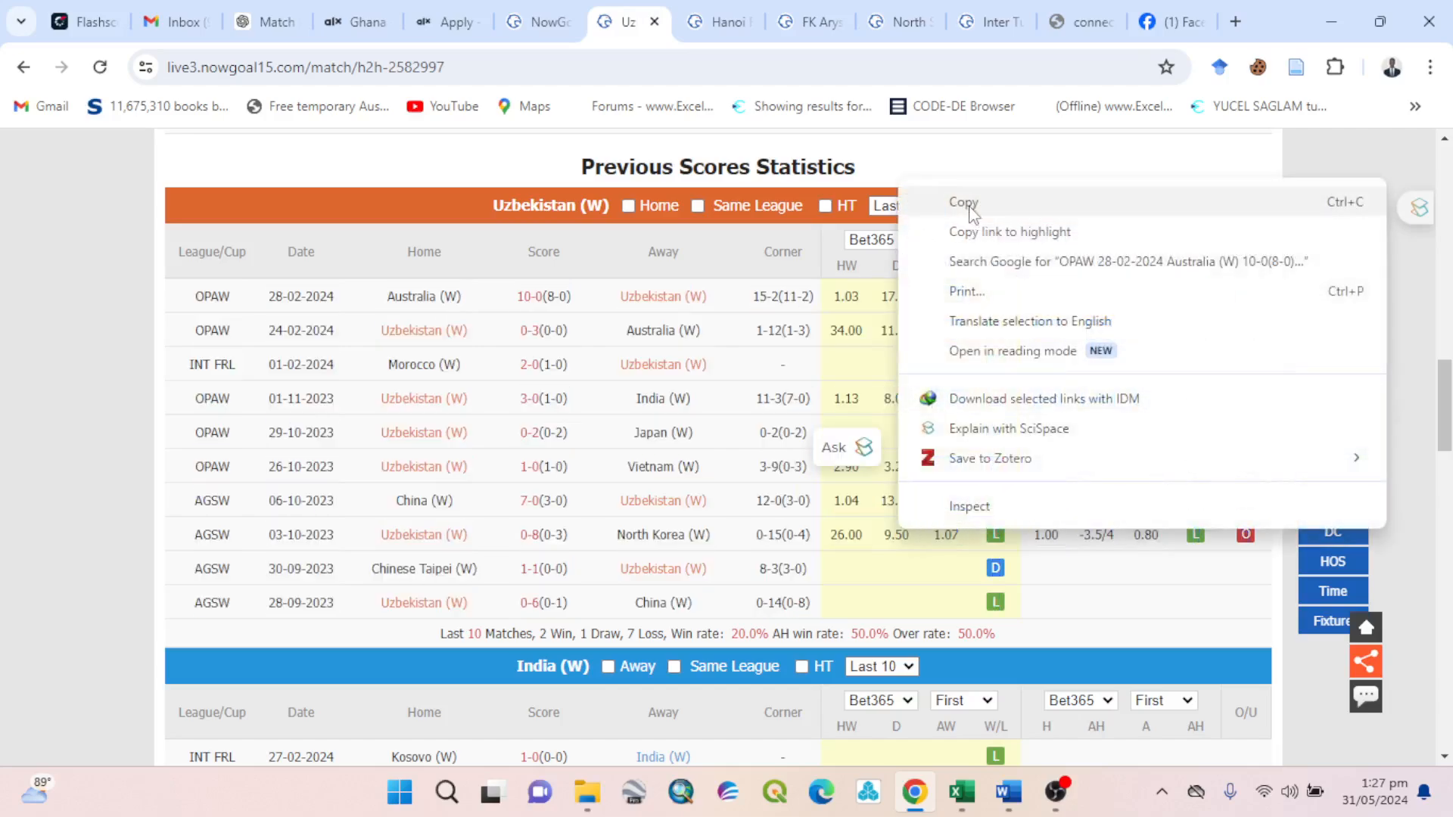
click(964, 203)
click(767, 213)
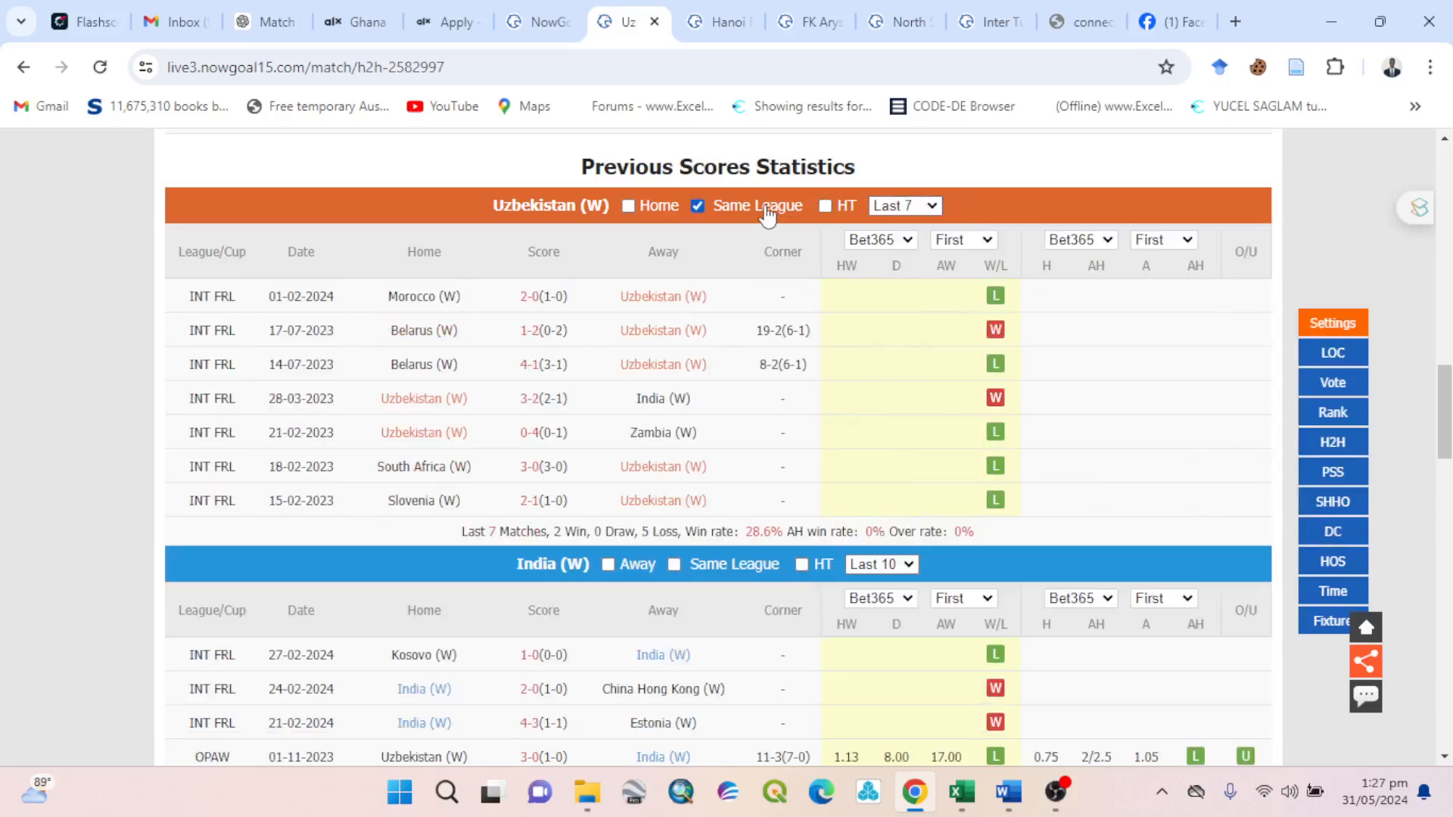
click(766, 214)
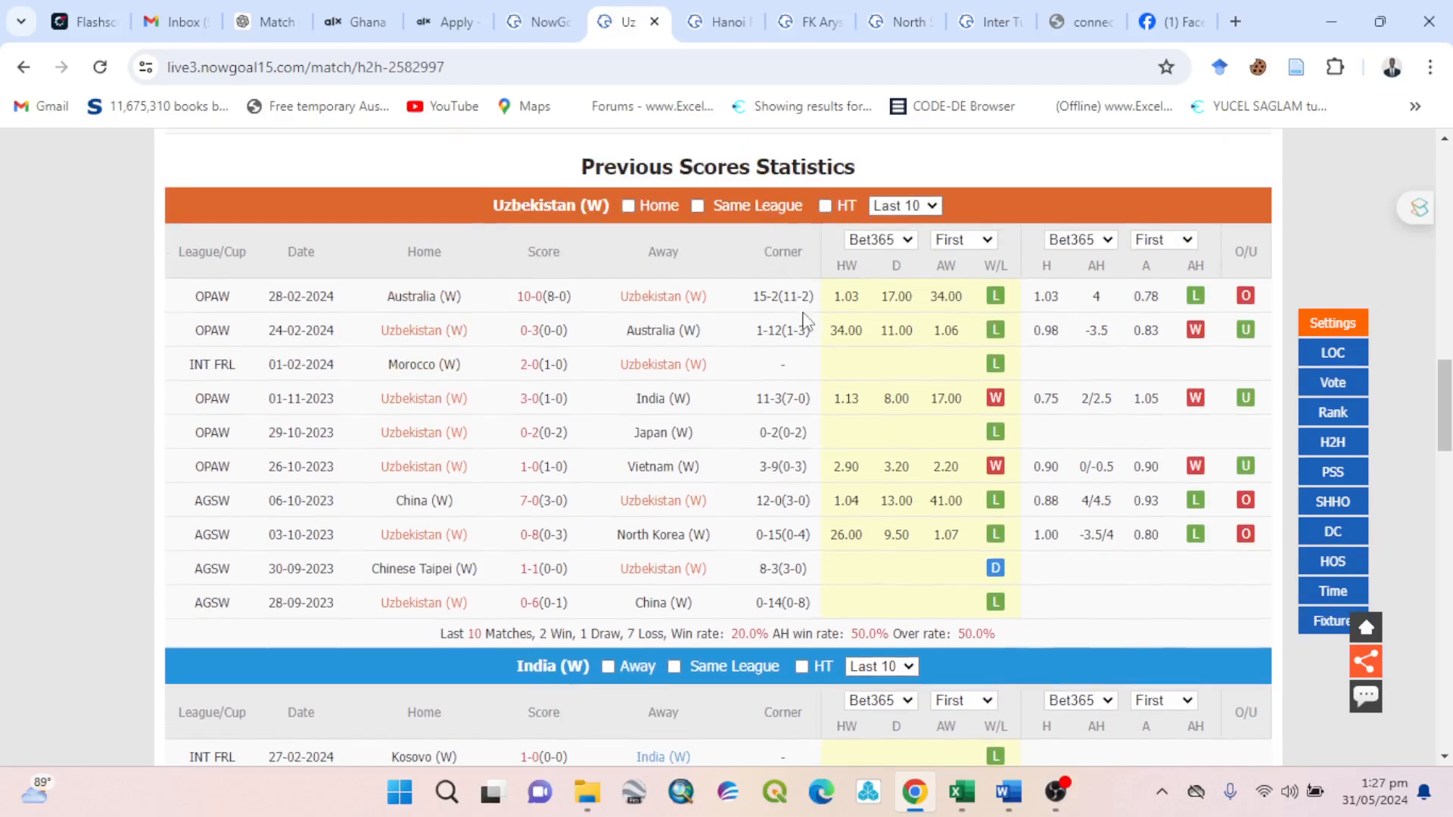
scroll(806, 321, down, 1)
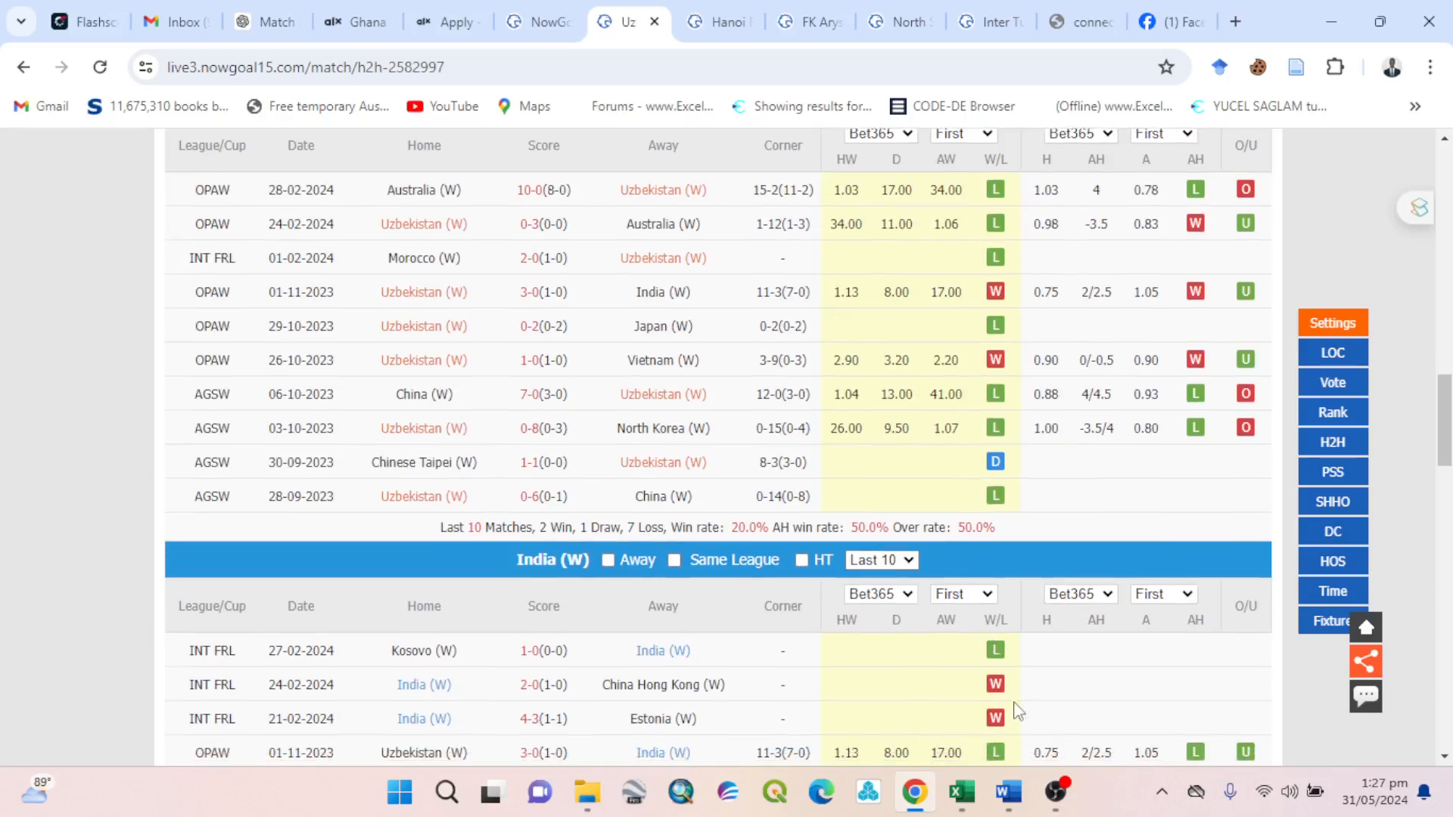
Try pasting the clipboard rows into the Home Team table of OWN FULLTIME AND H2H DATA NOWGOAL from B4, and undo the paste.
mouse_move(961, 792)
click(840, 681)
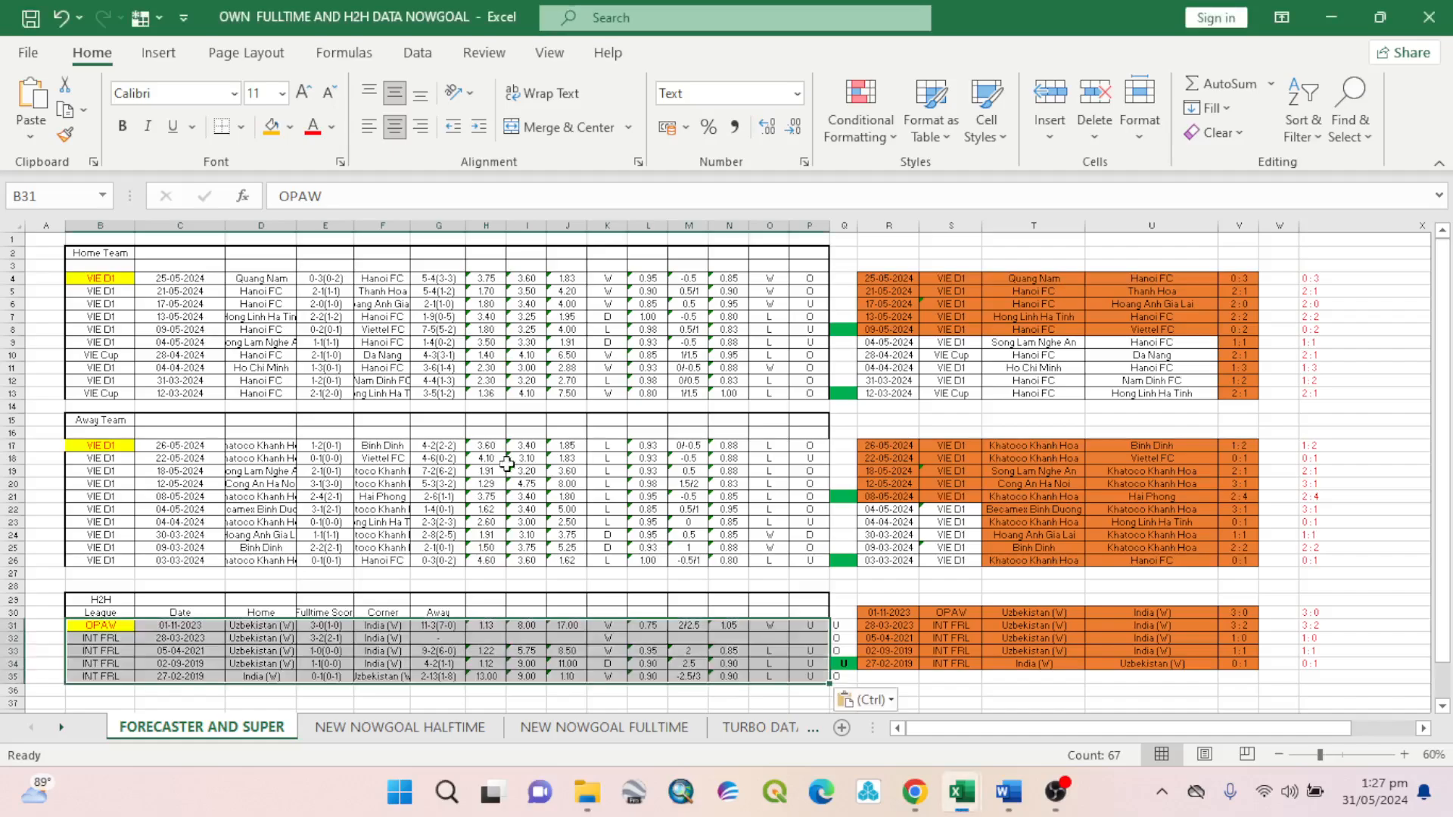
click(88, 277)
right_click(89, 278)
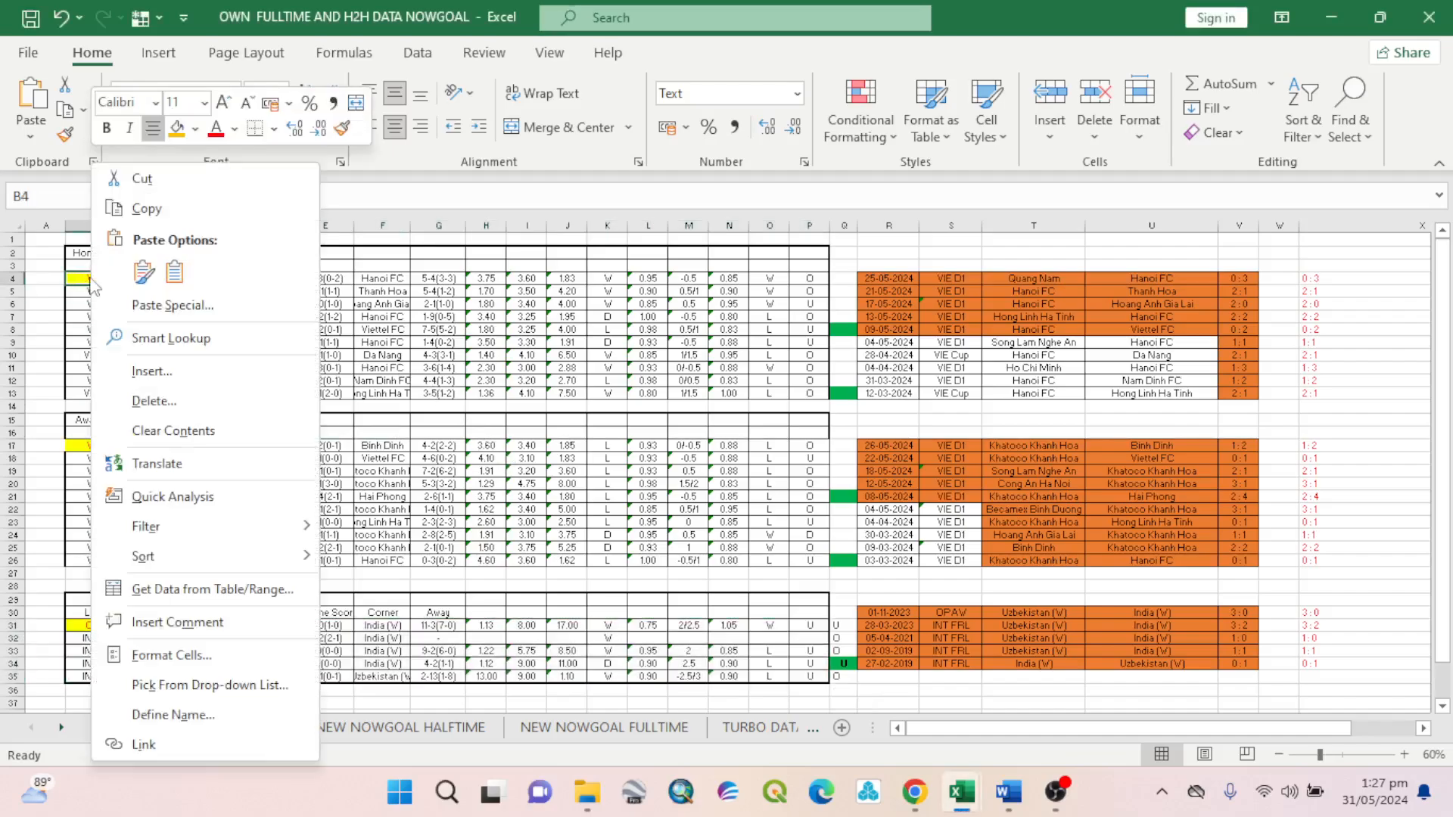
click(175, 265)
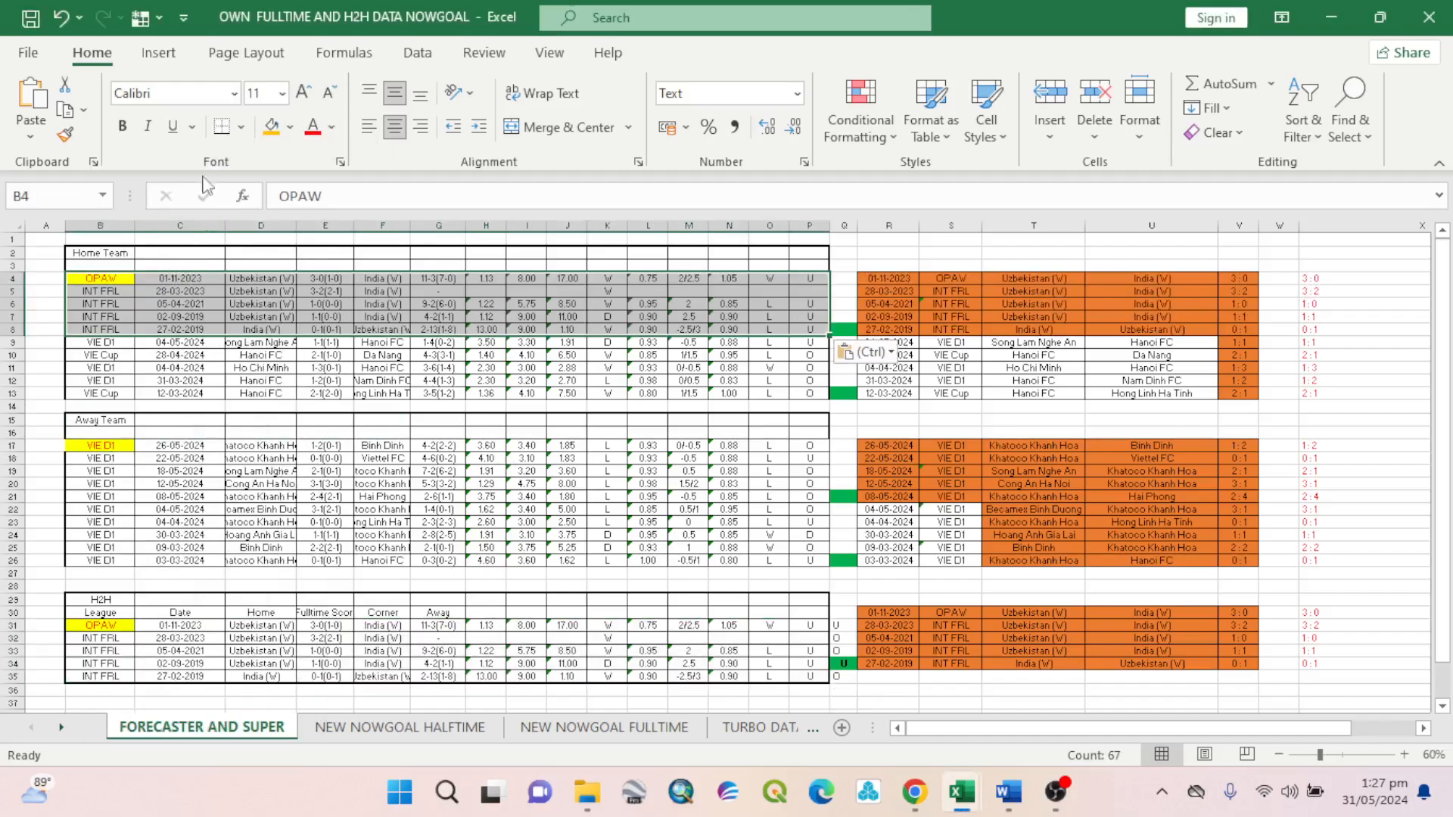
click(62, 18)
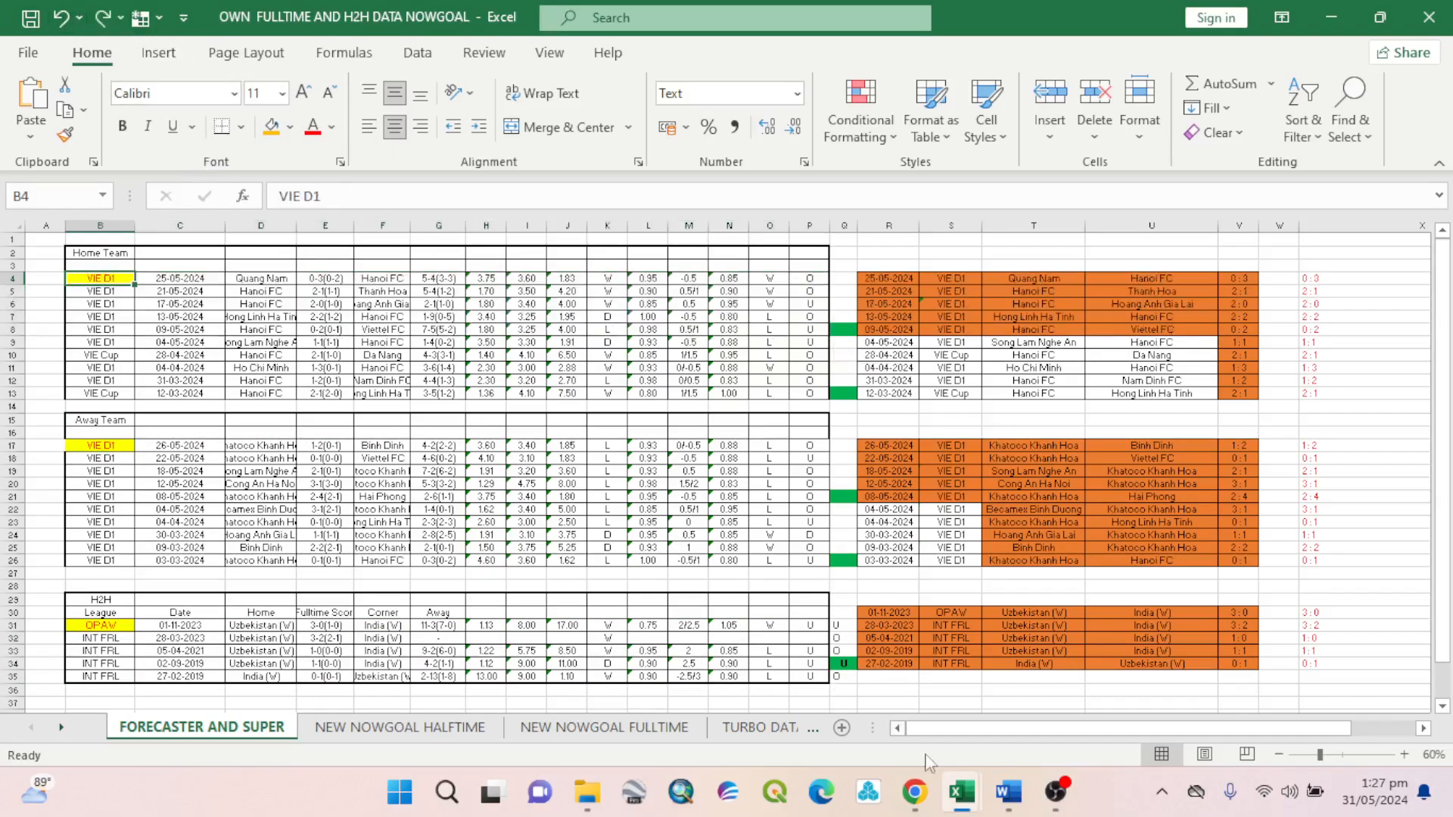
Return to the Nowgoal page in Chrome and copy the ten Uzbekistan (W) match rows under Previous Scores Statistics.
mouse_move(920, 795)
click(876, 649)
scroll(779, 479, up, 3)
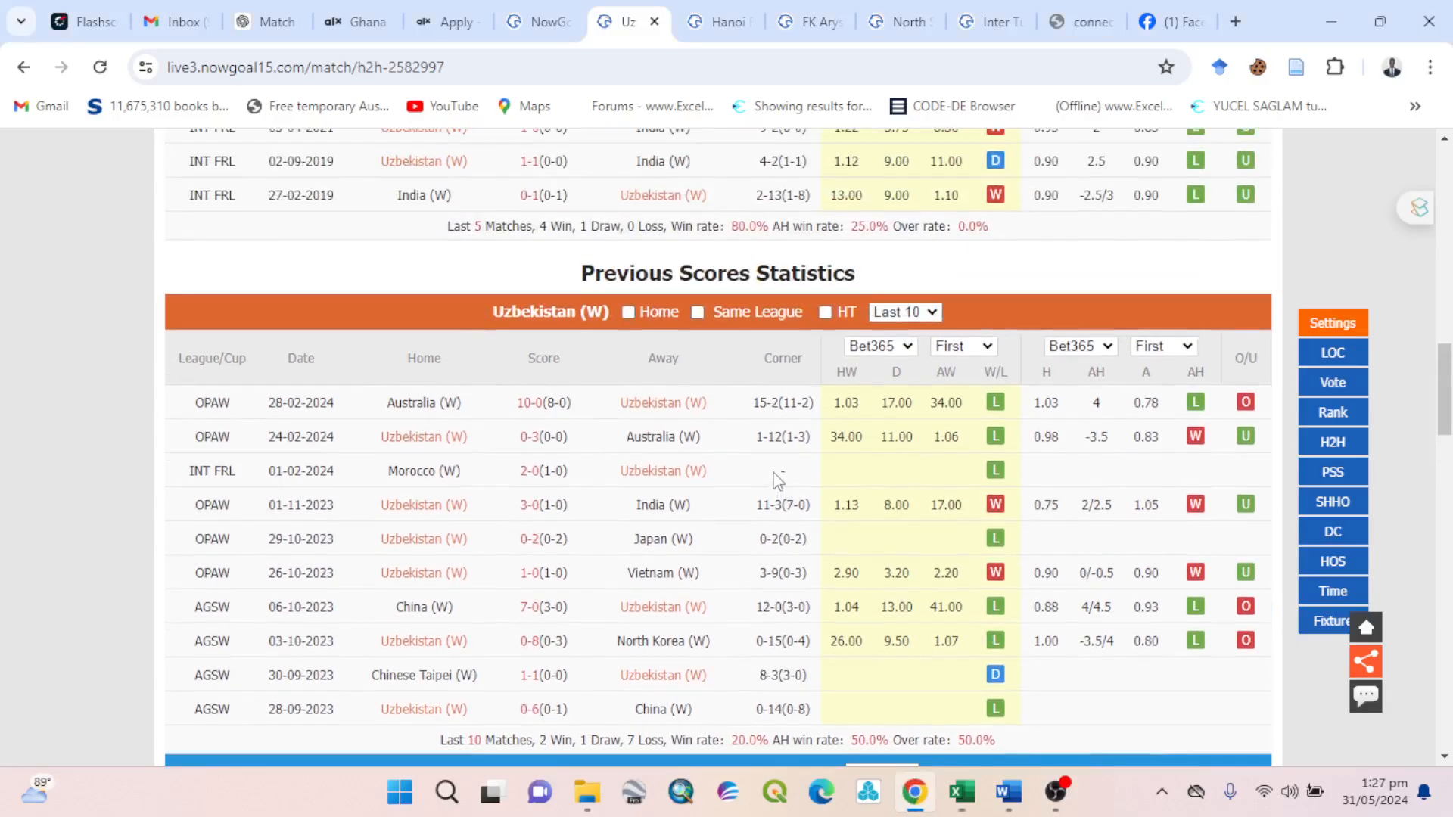
scroll(772, 471, up, 4)
scroll(772, 471, down, 5)
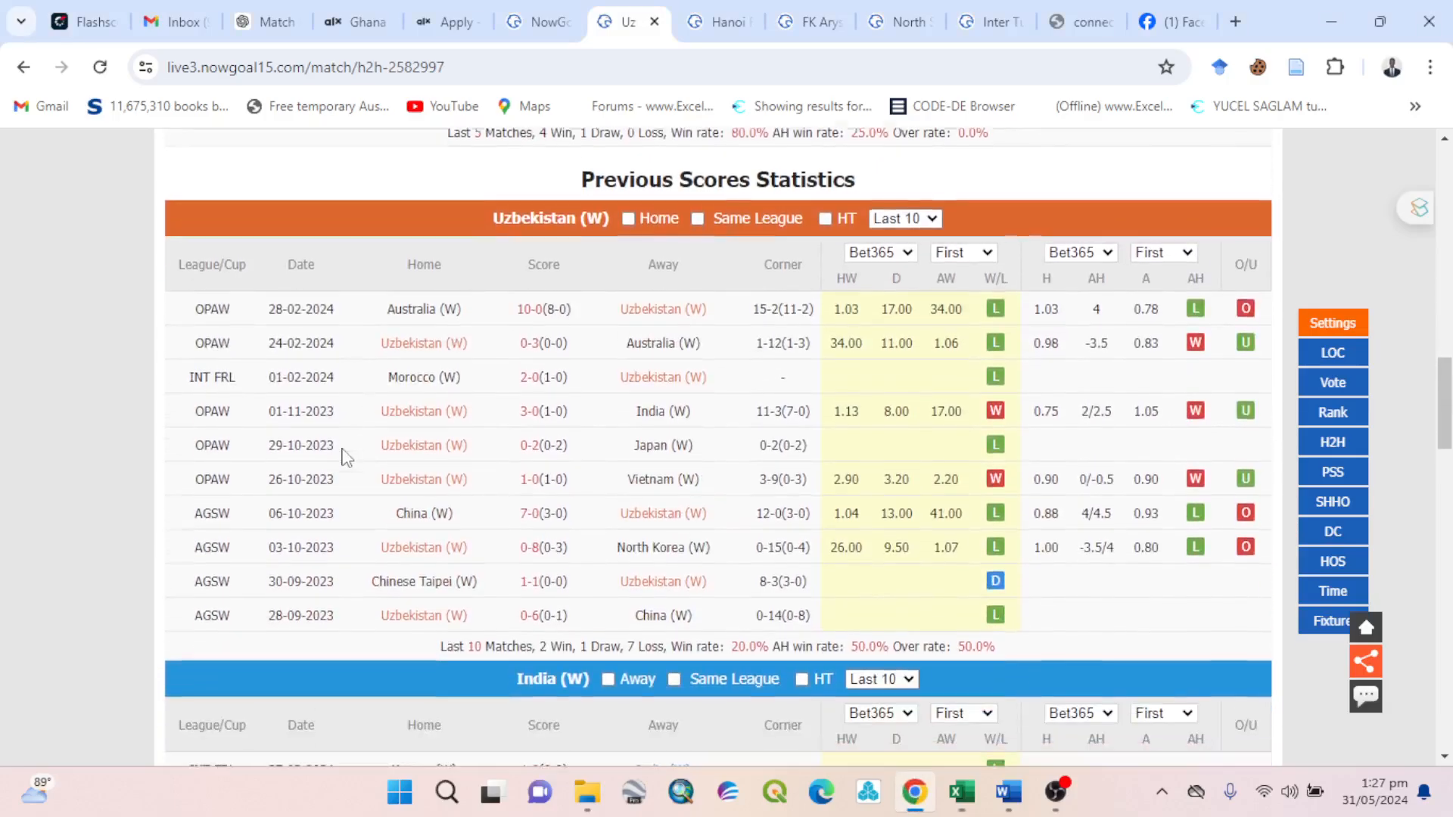
drag(180, 296, 1024, 613)
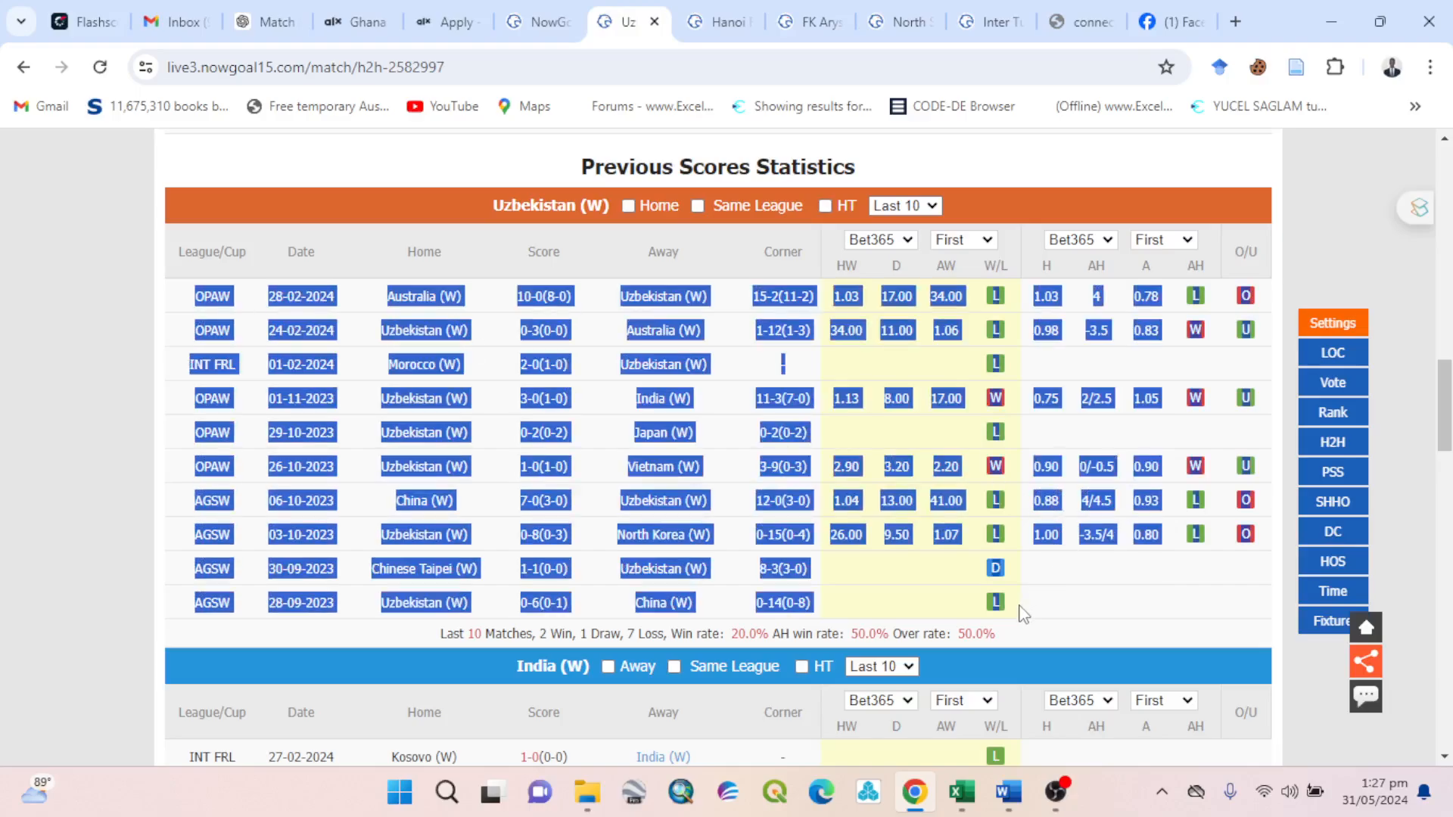
right_click(837, 530)
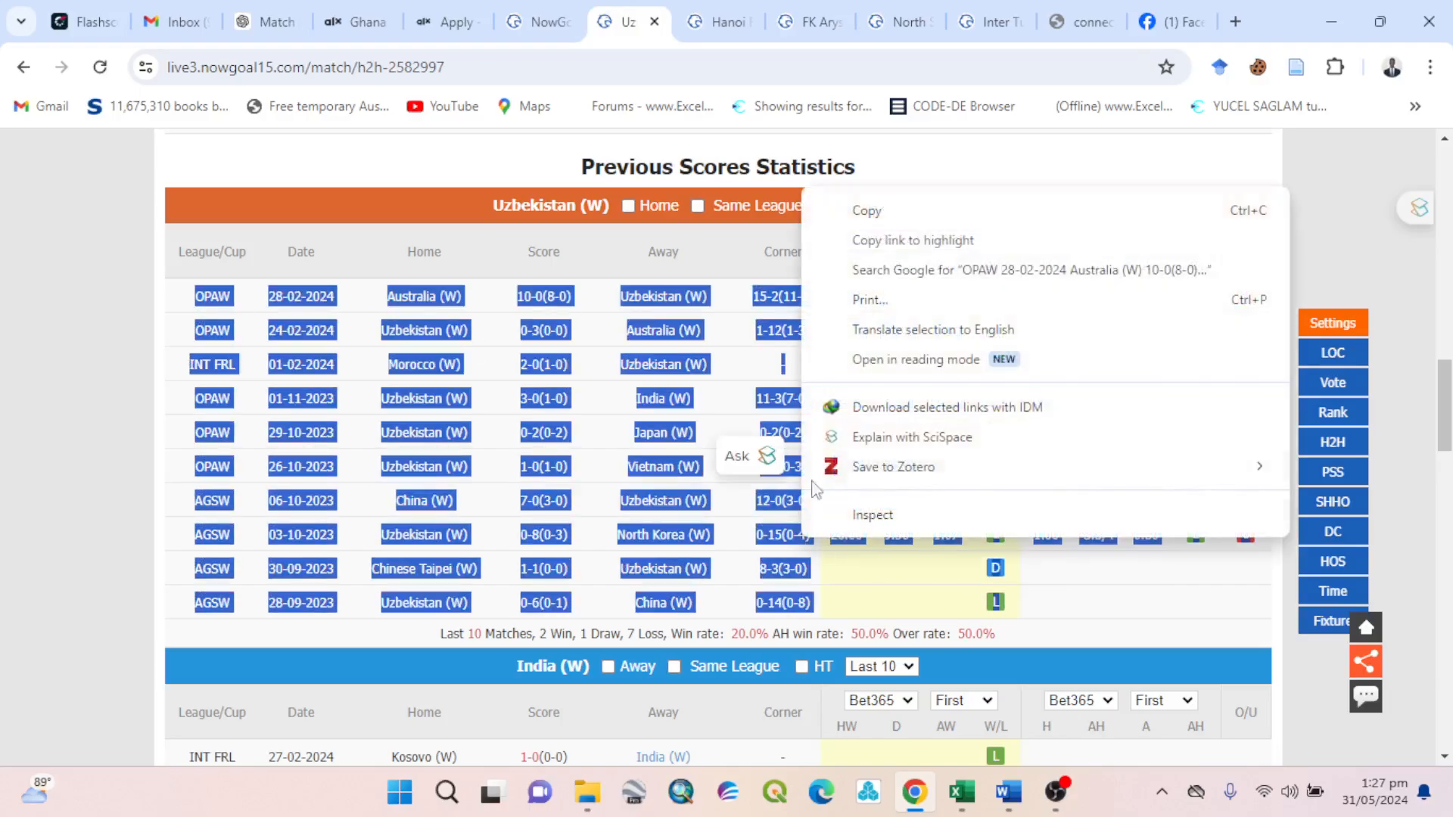
click(877, 214)
Paste the Uzbekistan (W) rows with destination formatting into the Home Team table of OWN FULLTIME AND H2H DATA NOWGOAL from B4.
click(977, 793)
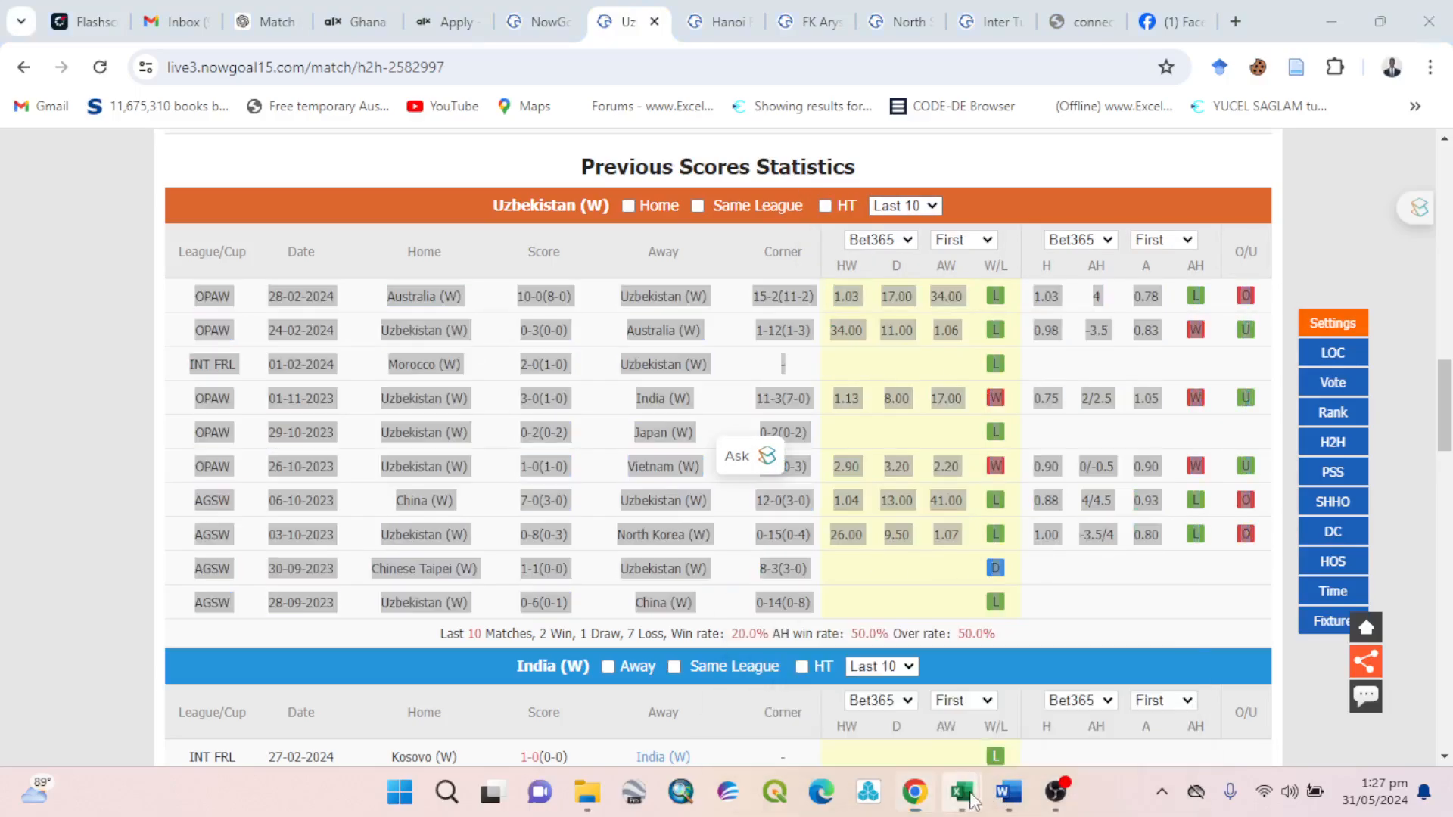
click(908, 685)
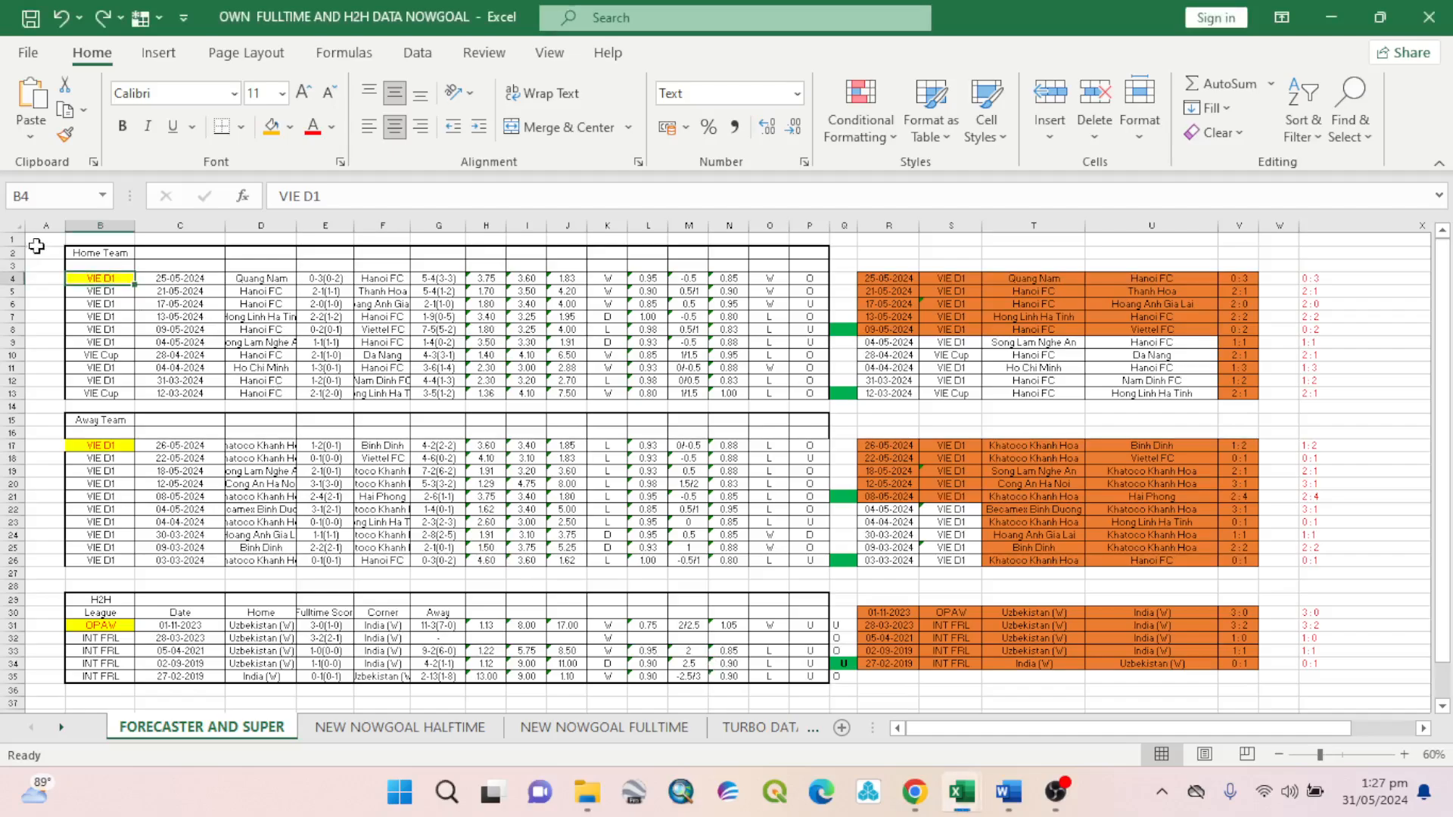
right_click(94, 280)
click(180, 271)
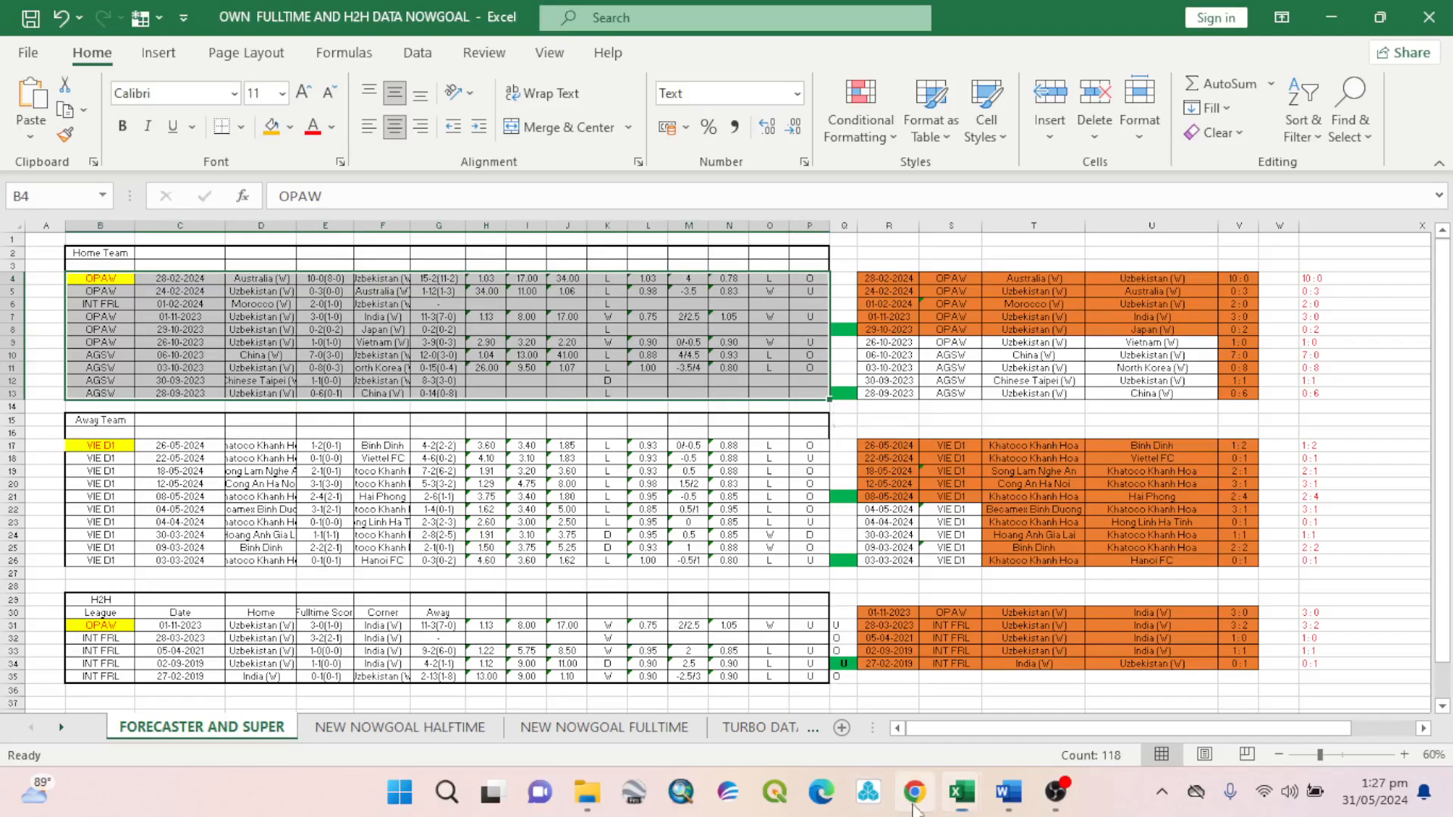
Copy the ten India (W) previous-score rows from the Nowgoal page in Chrome and return to OWN FULLTIME AND H2H DATA NOWGOAL.
click(915, 792)
scroll(869, 484, down, 7)
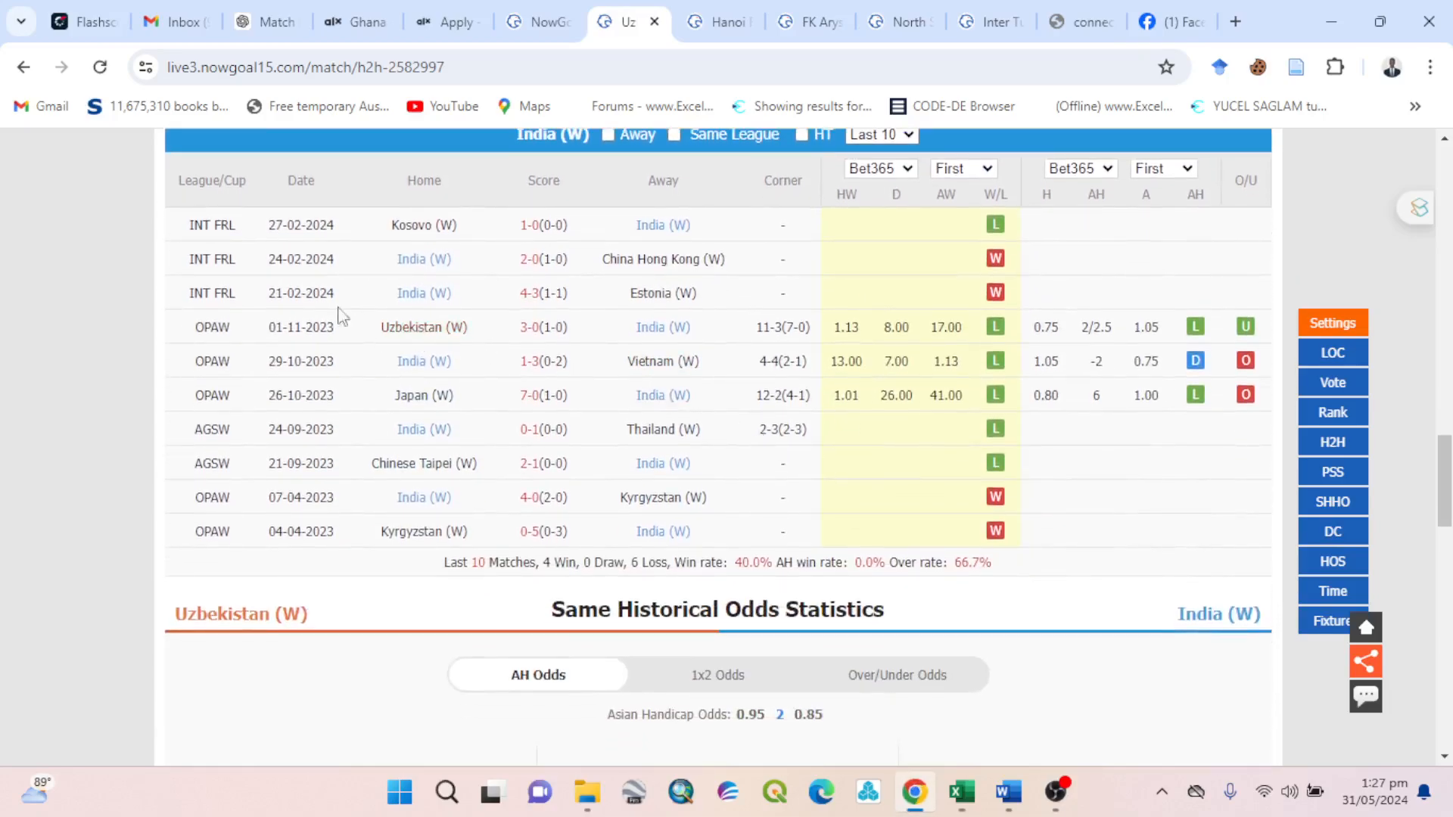
drag(193, 218, 1031, 529)
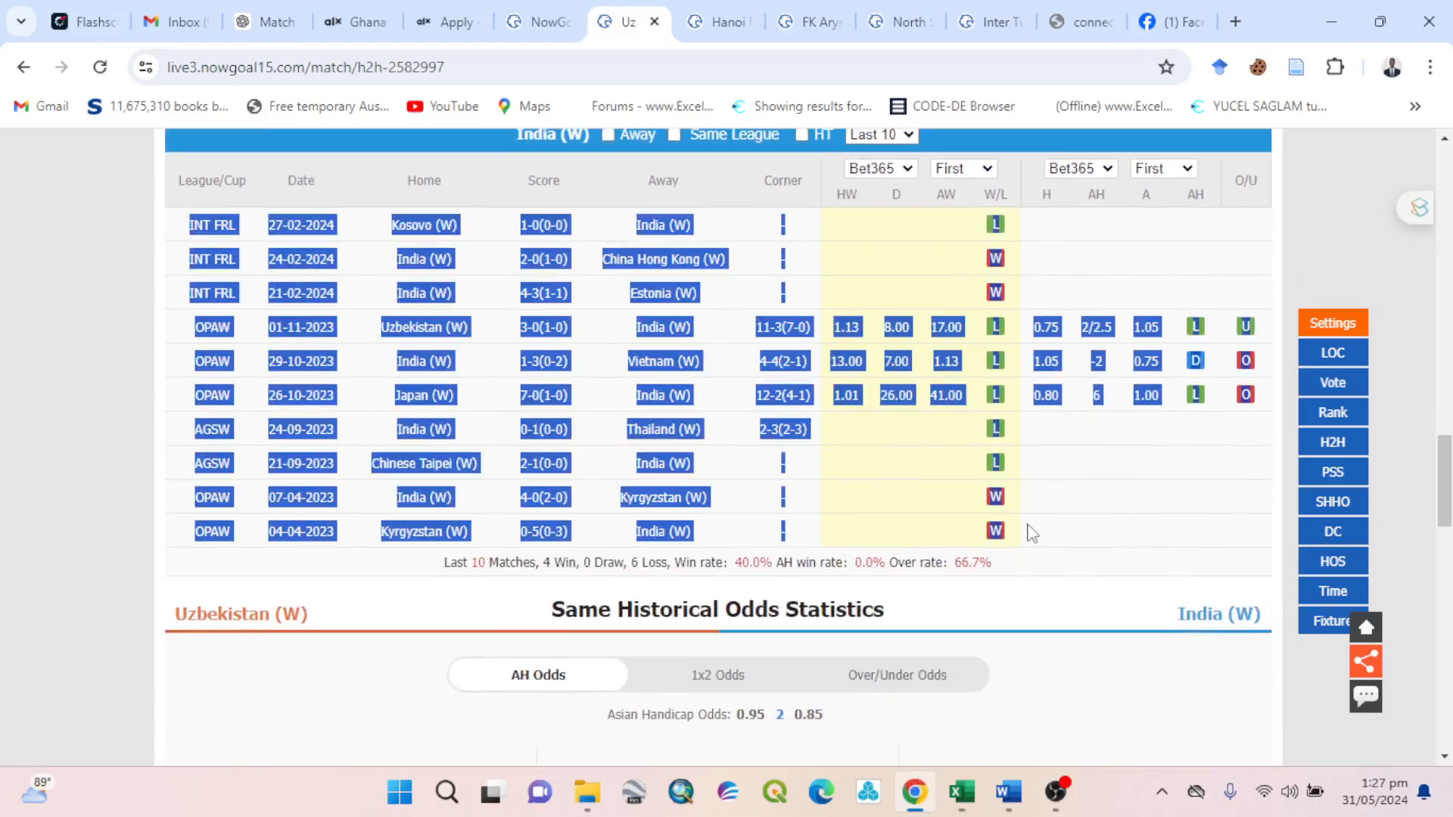
right_click(783, 428)
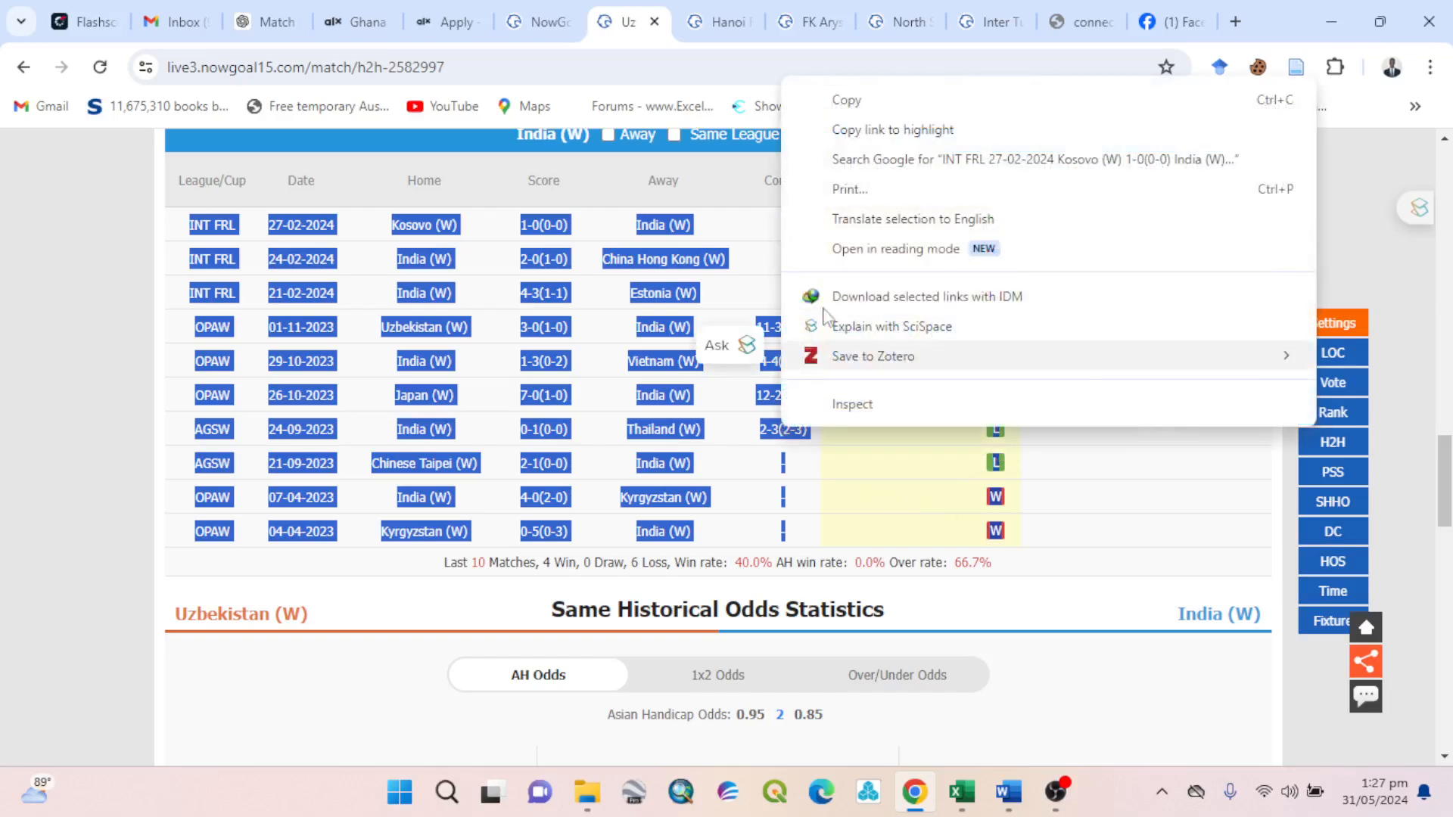
click(851, 106)
mouse_move(961, 779)
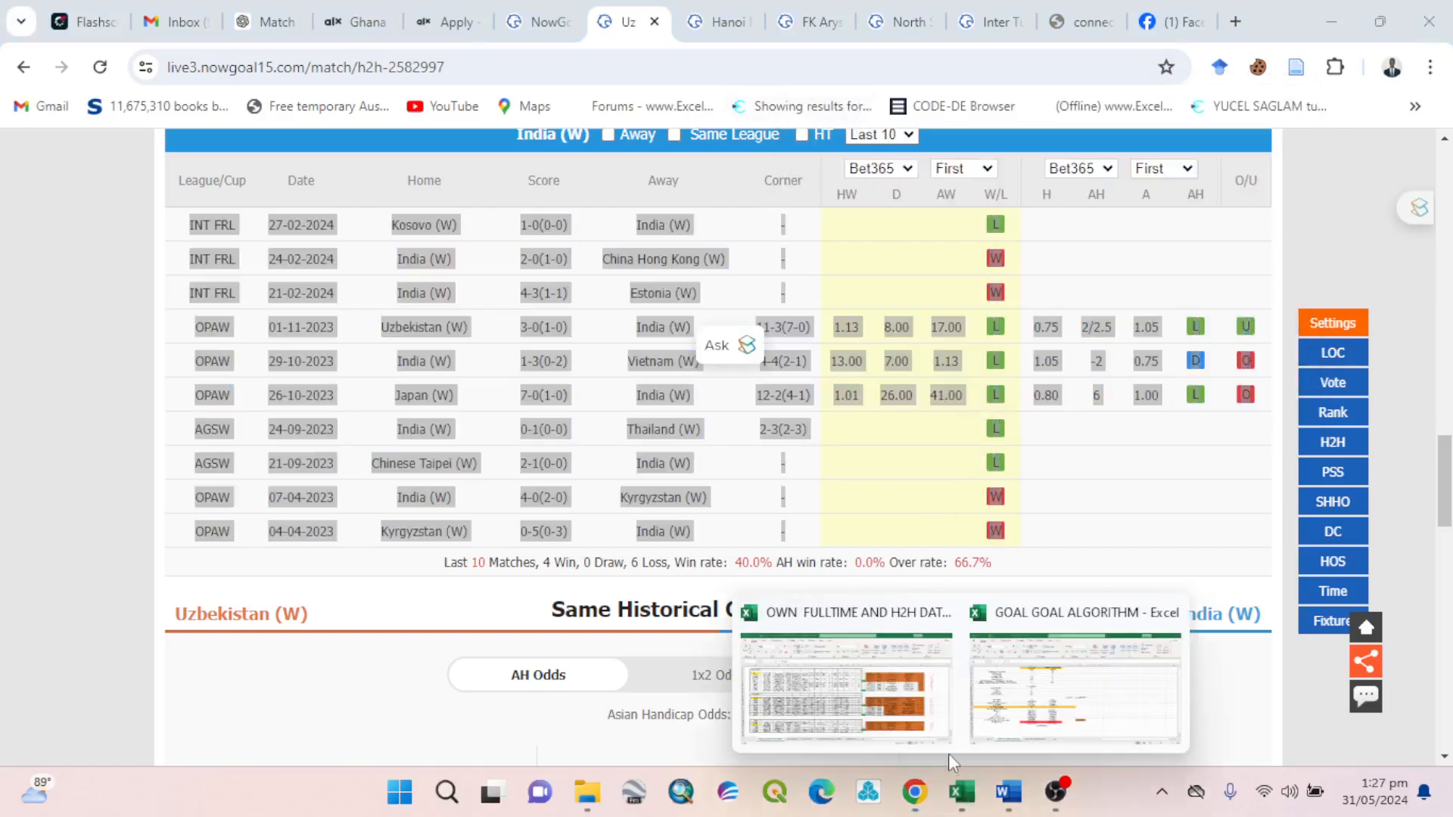
click(833, 681)
Try pasting the India (W) rows with destination formatting into the Away Team table from B17, and undo the paste.
click(94, 445)
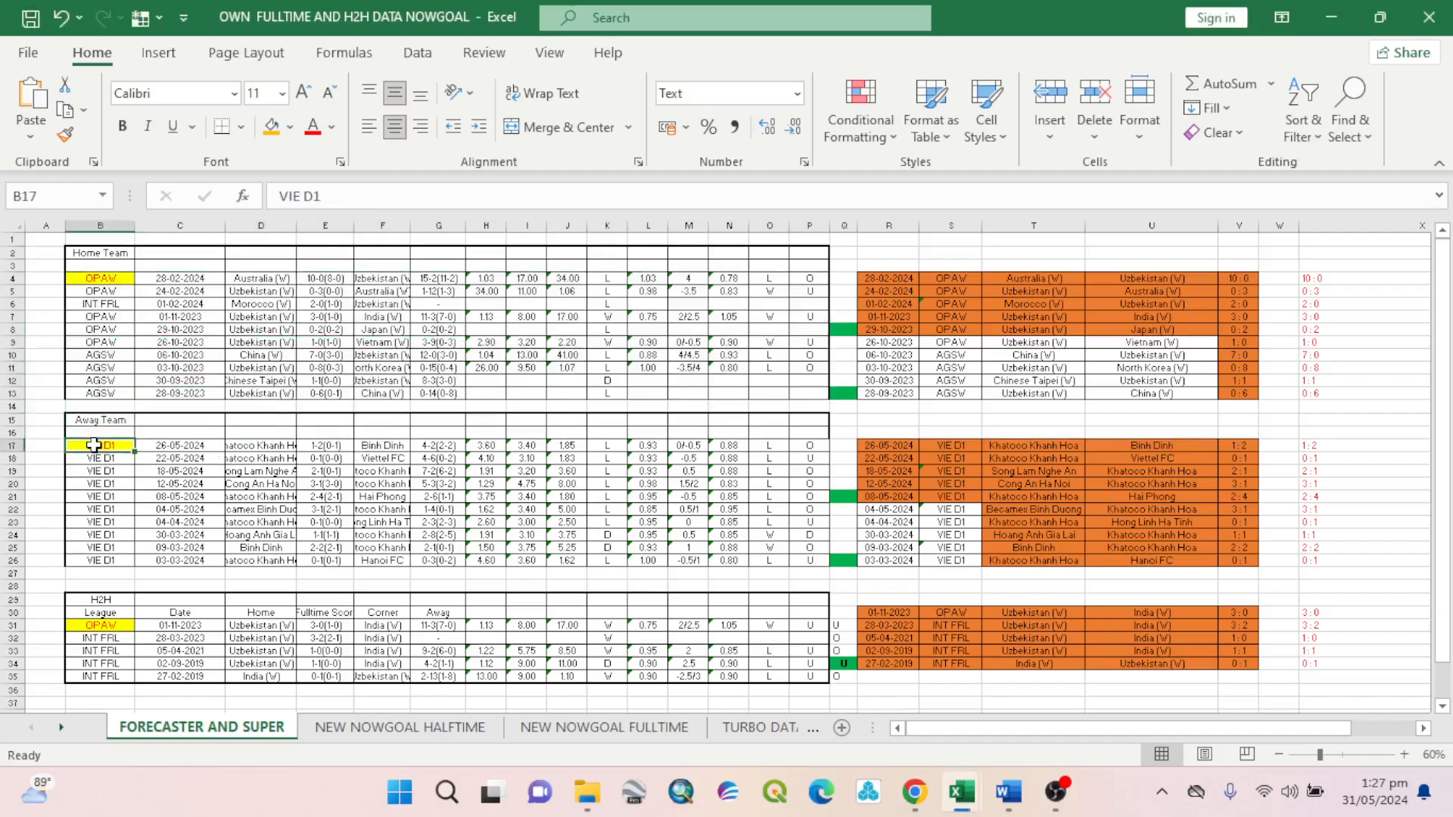
right_click(94, 445)
click(176, 271)
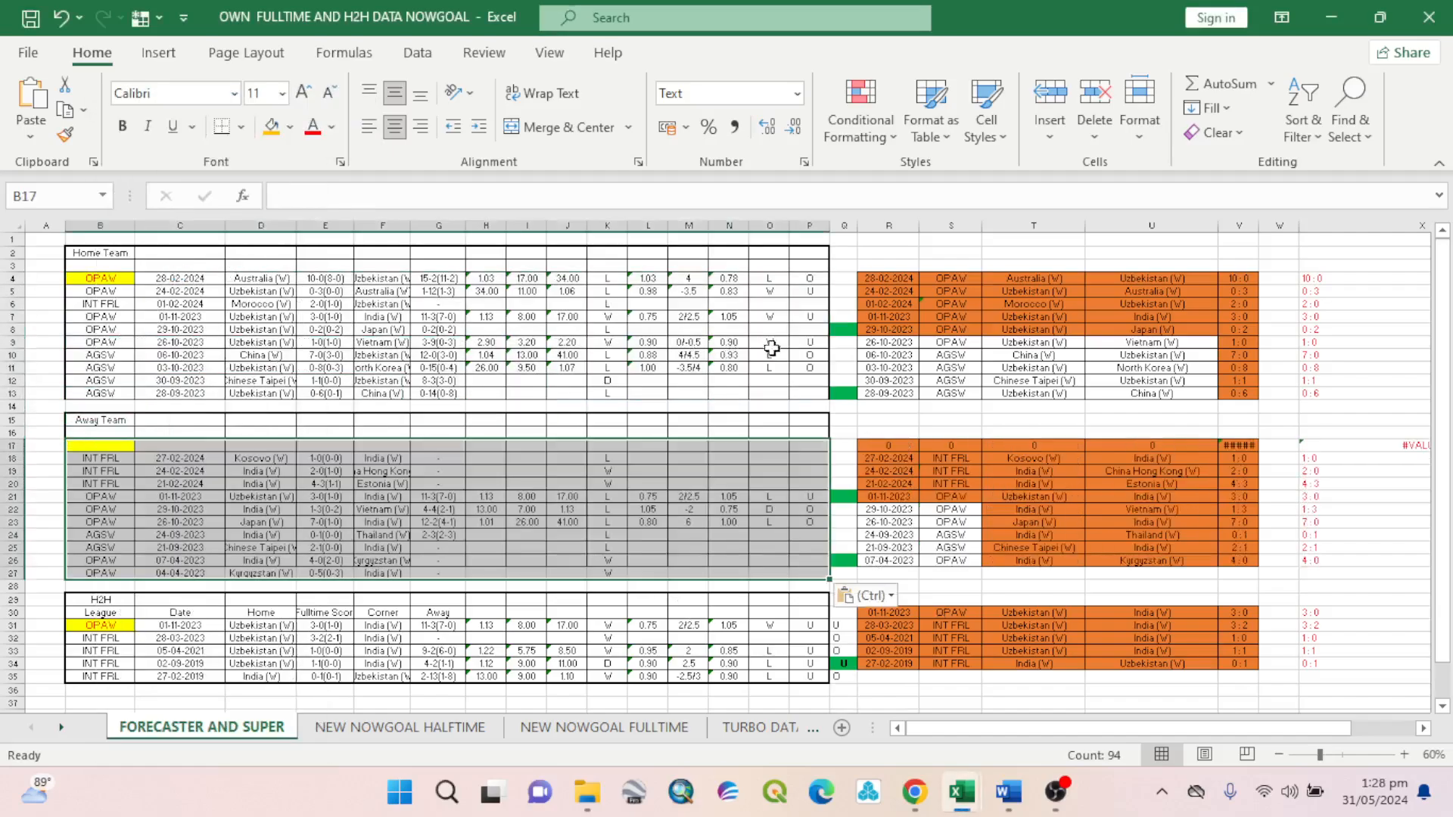
click(60, 16)
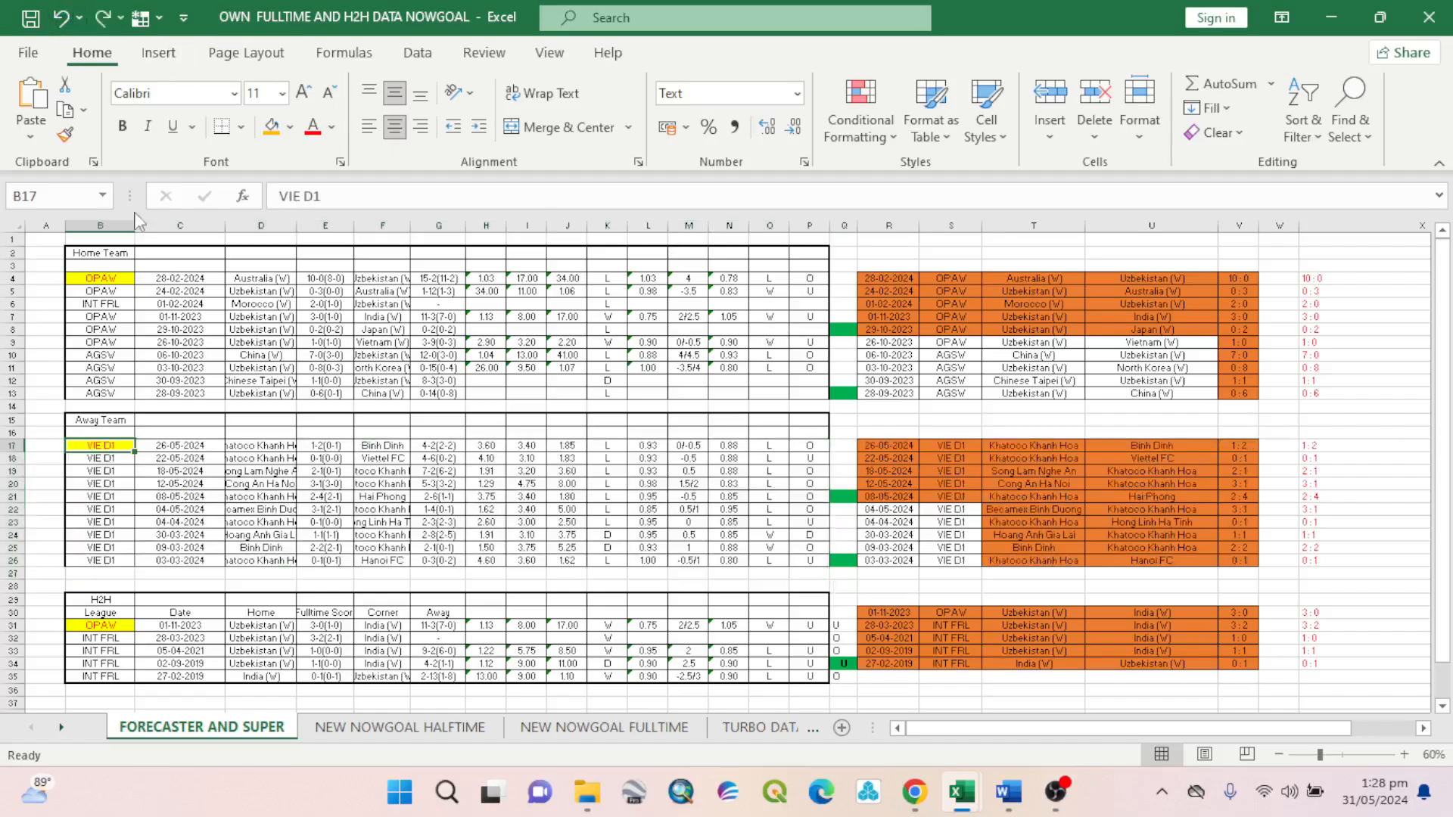
Paste the copied India (W) rows with destination formatting into the Away Team table starting from B16.
click(121, 433)
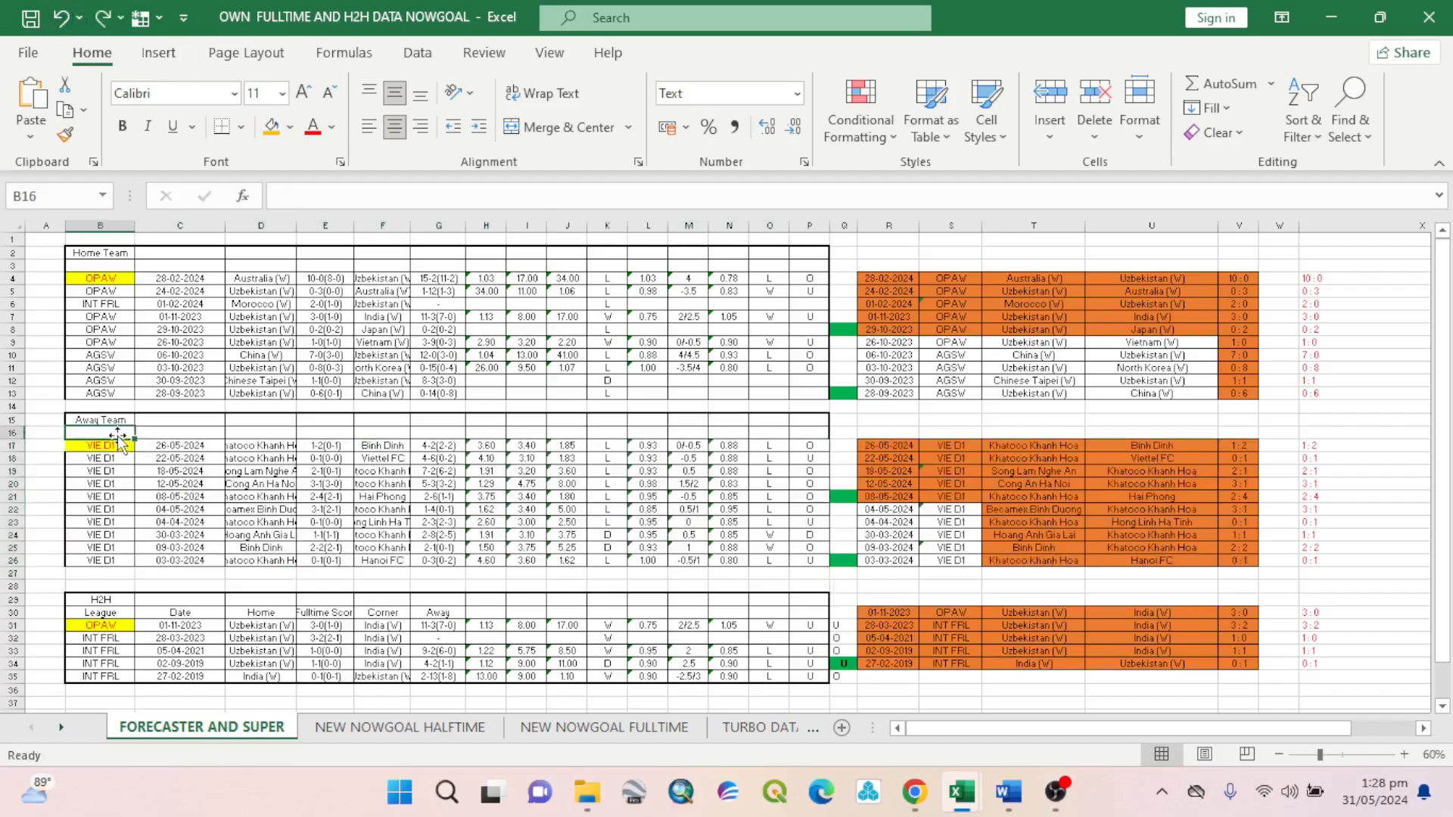
right_click(115, 431)
click(200, 304)
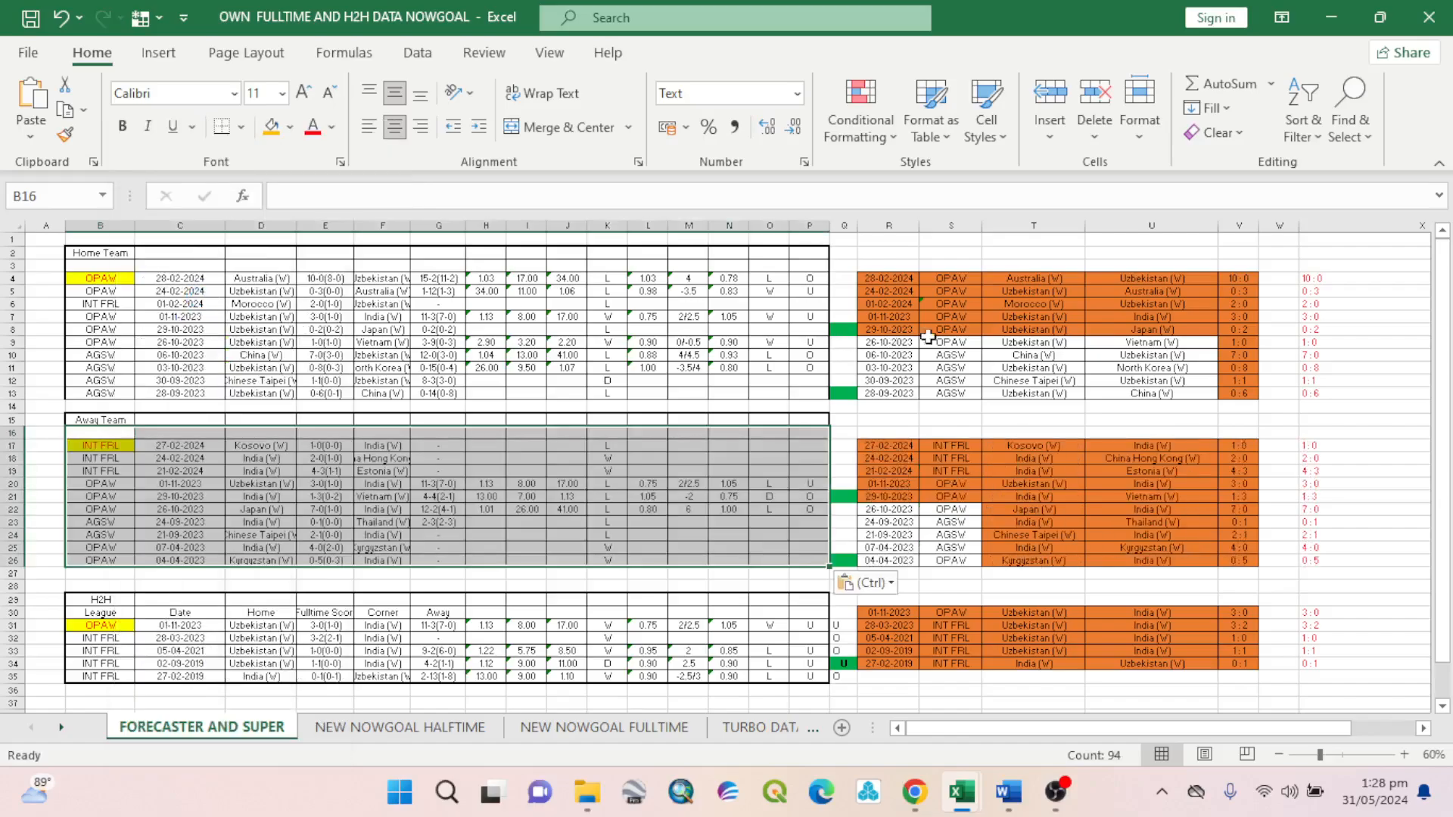
Copy the reformatted Uzbekistan (W) match rows in R4:V13 beside the Home Team table.
drag(909, 278, 1232, 390)
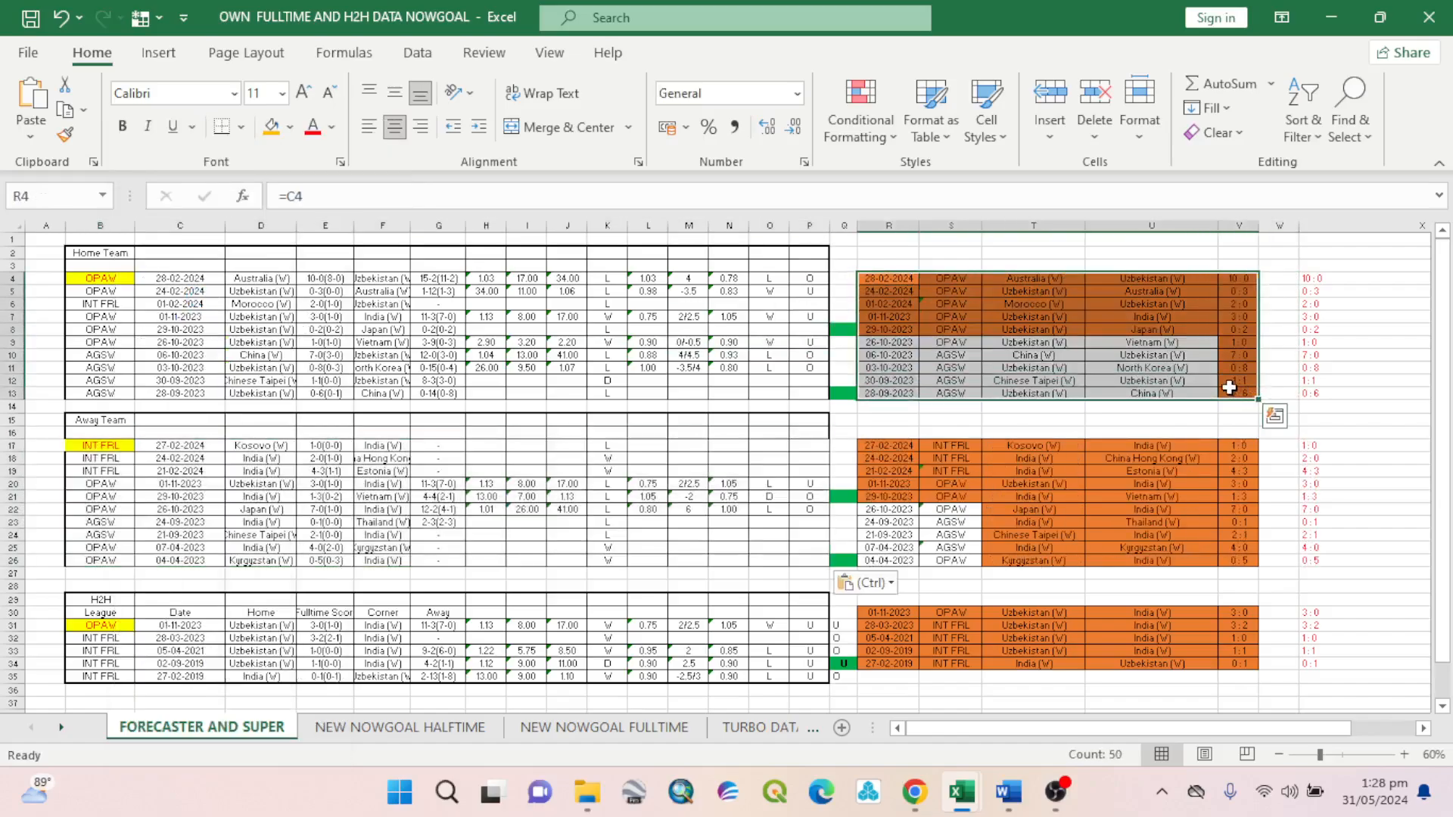
right_click(1232, 390)
click(1084, 244)
mouse_move(961, 792)
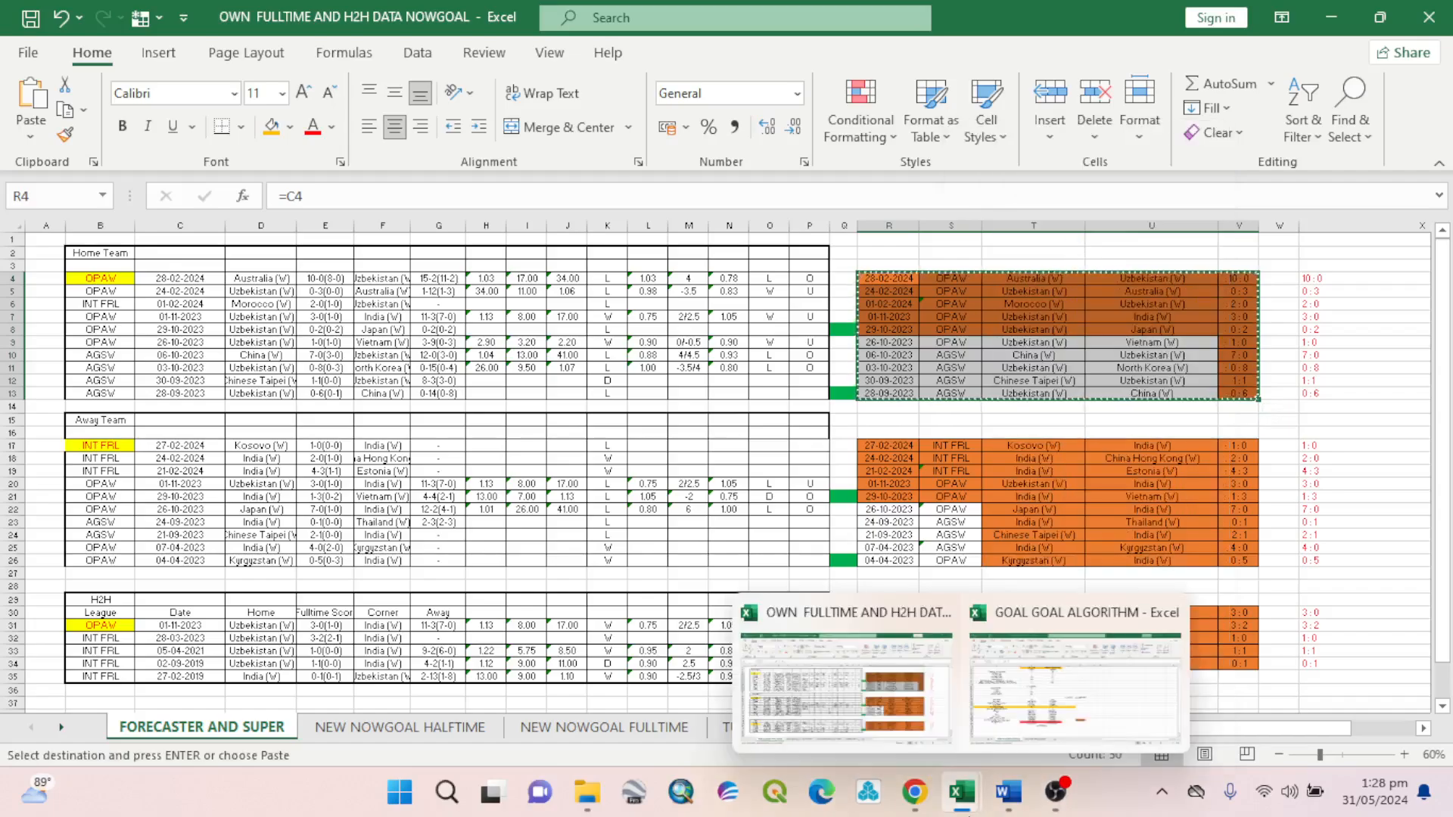
Switch to GOAL GOAL ALGORITHM and paste the copied Uzbekistan (W) rows as values into the HOME TEAM table of Sheet1 from A3.
click(981, 714)
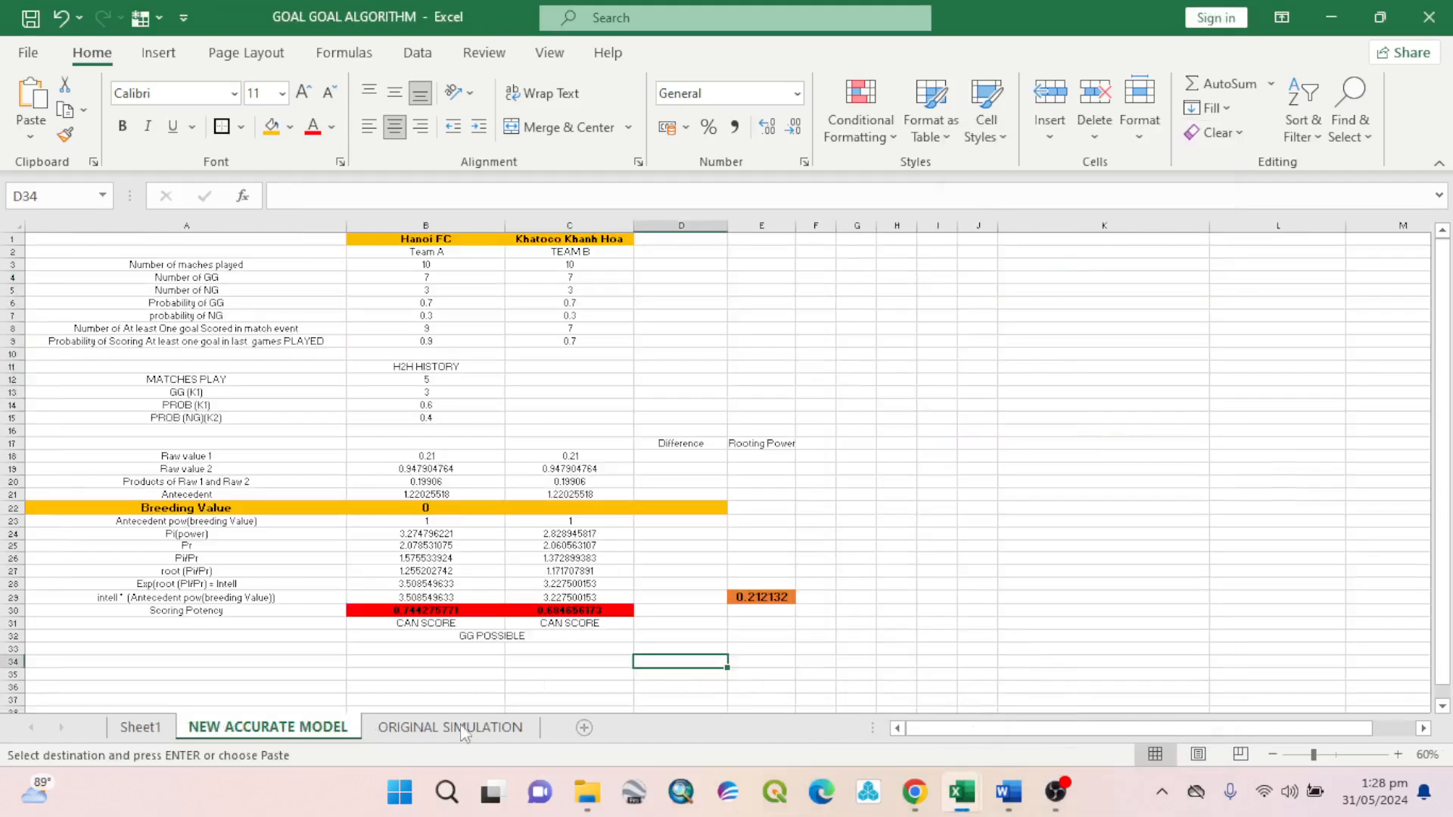
click(140, 726)
scroll(39, 307, up, 11)
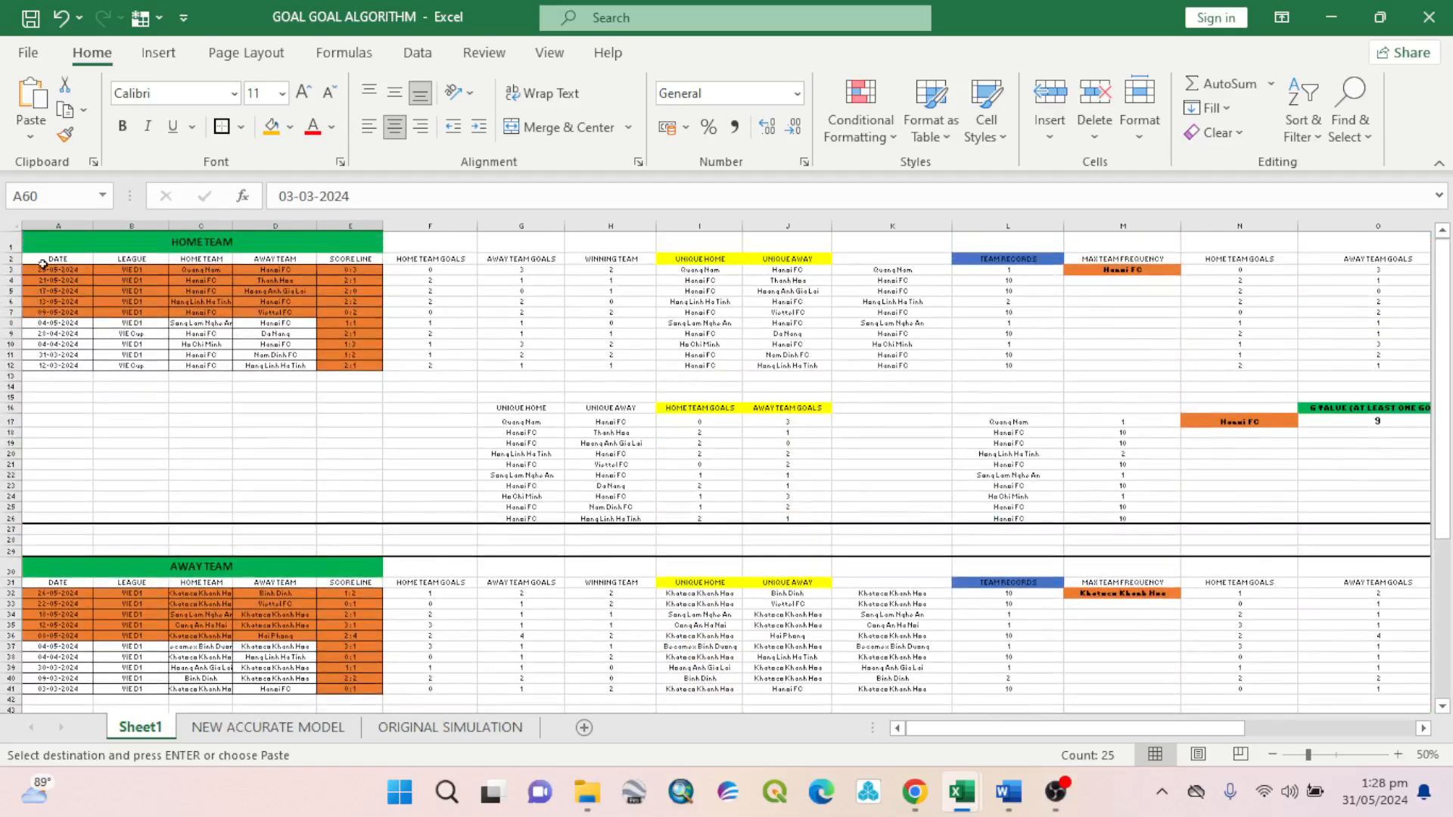
click(44, 269)
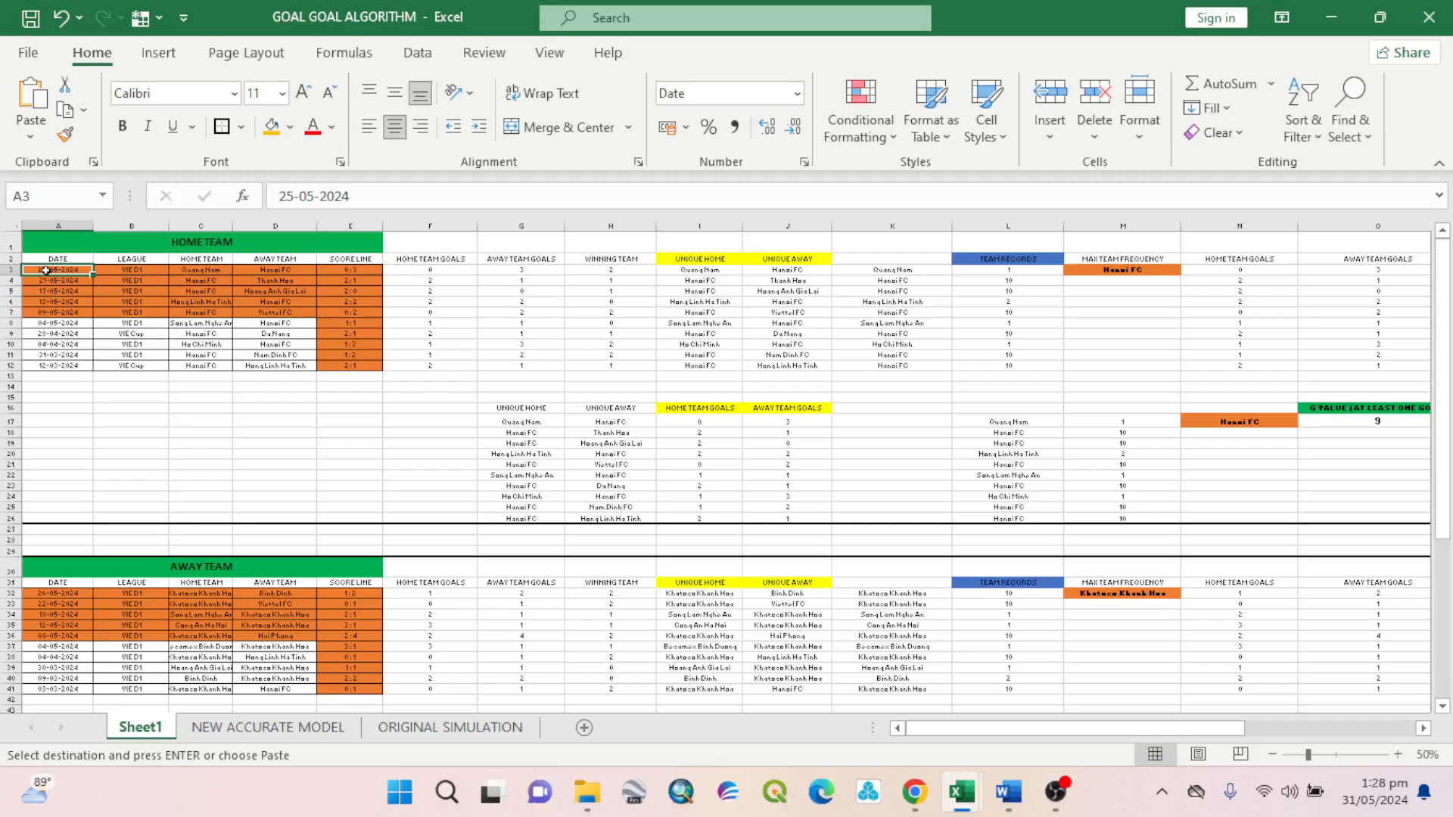
right_click(45, 269)
click(129, 274)
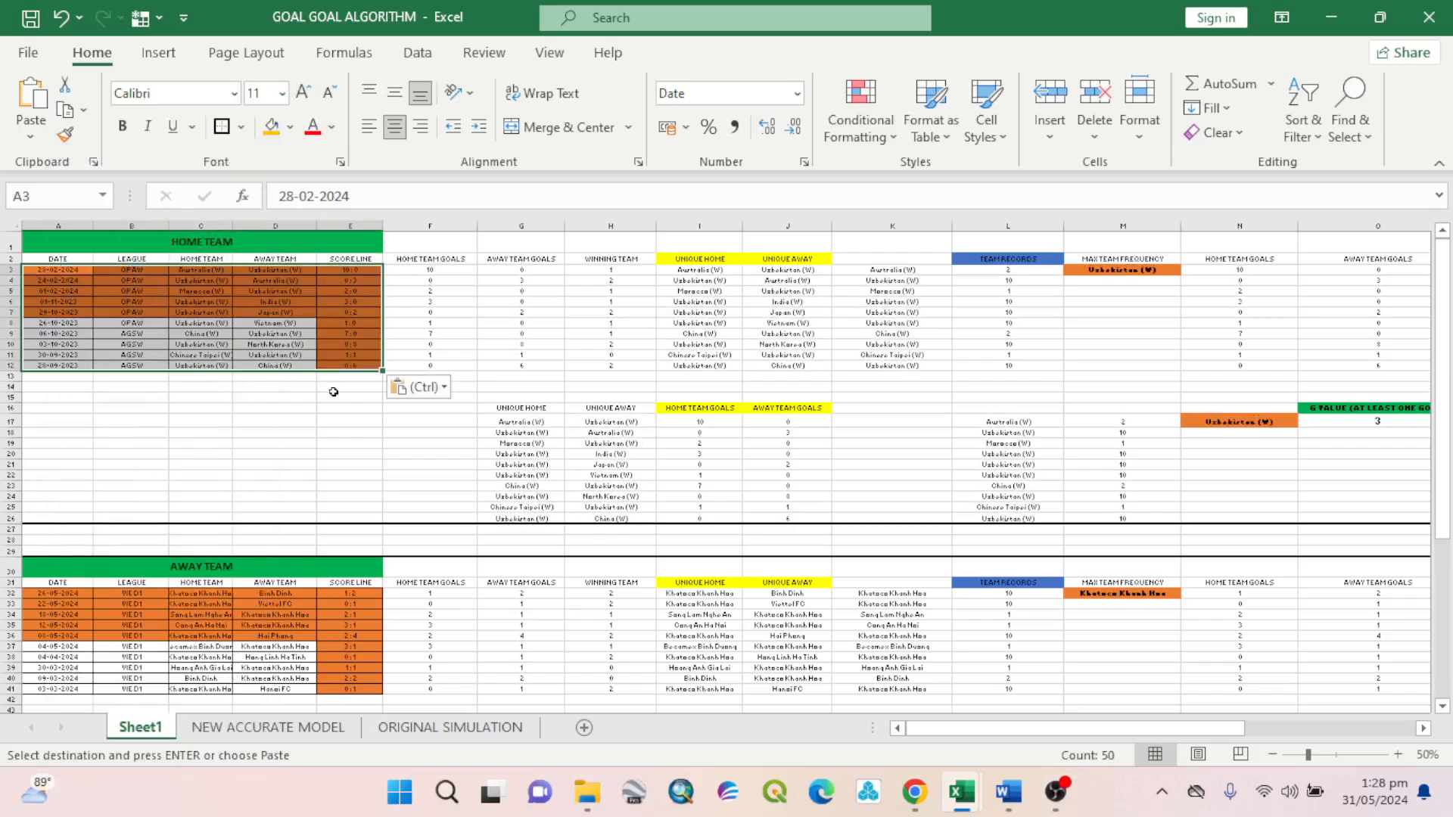
Switch to the OWN FULLTIME AND H2H DATA NOWGOAL workbook and copy the reformatted India (W) match rows in R17:V26.
mouse_move(928, 804)
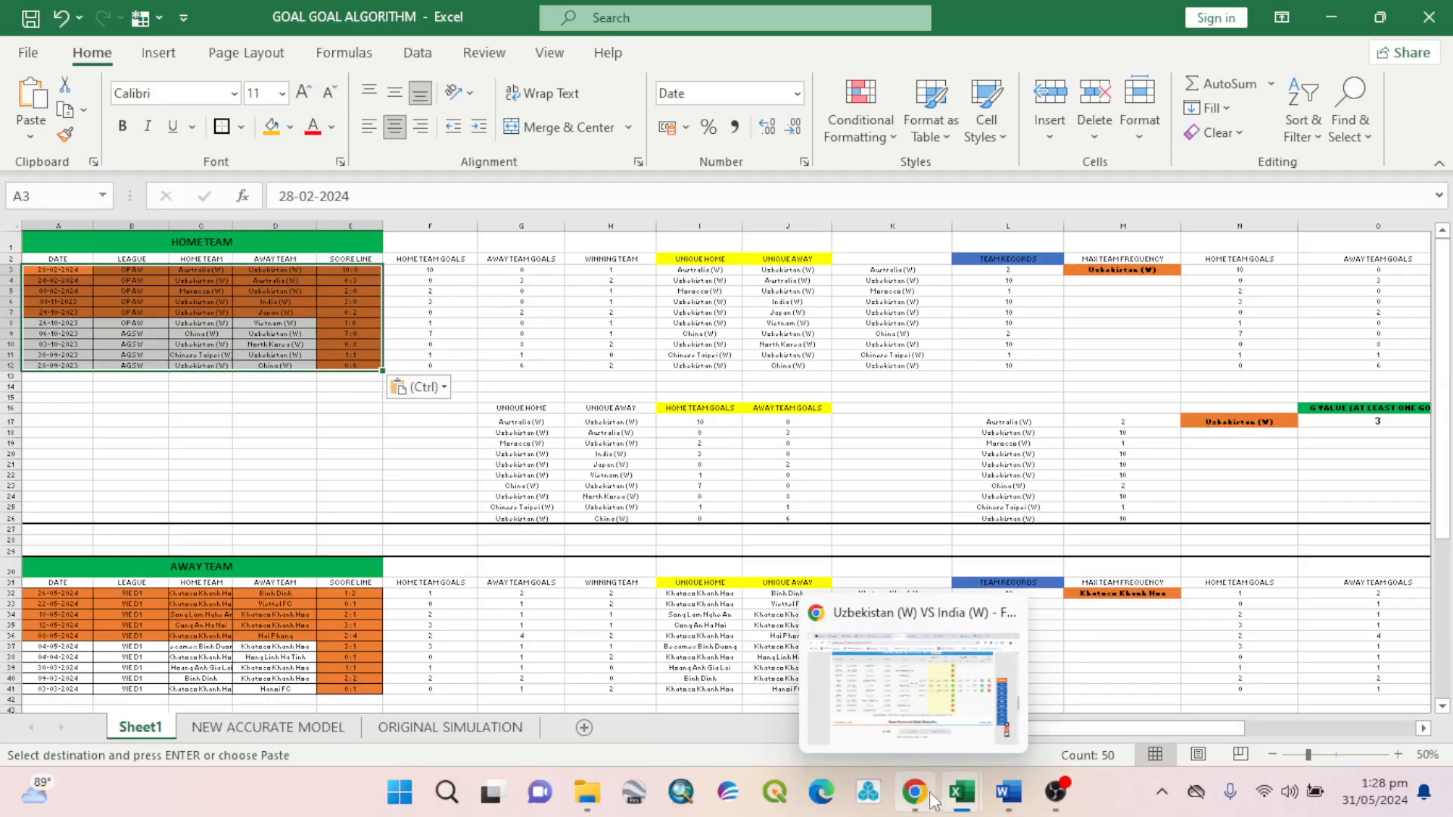
click(934, 800)
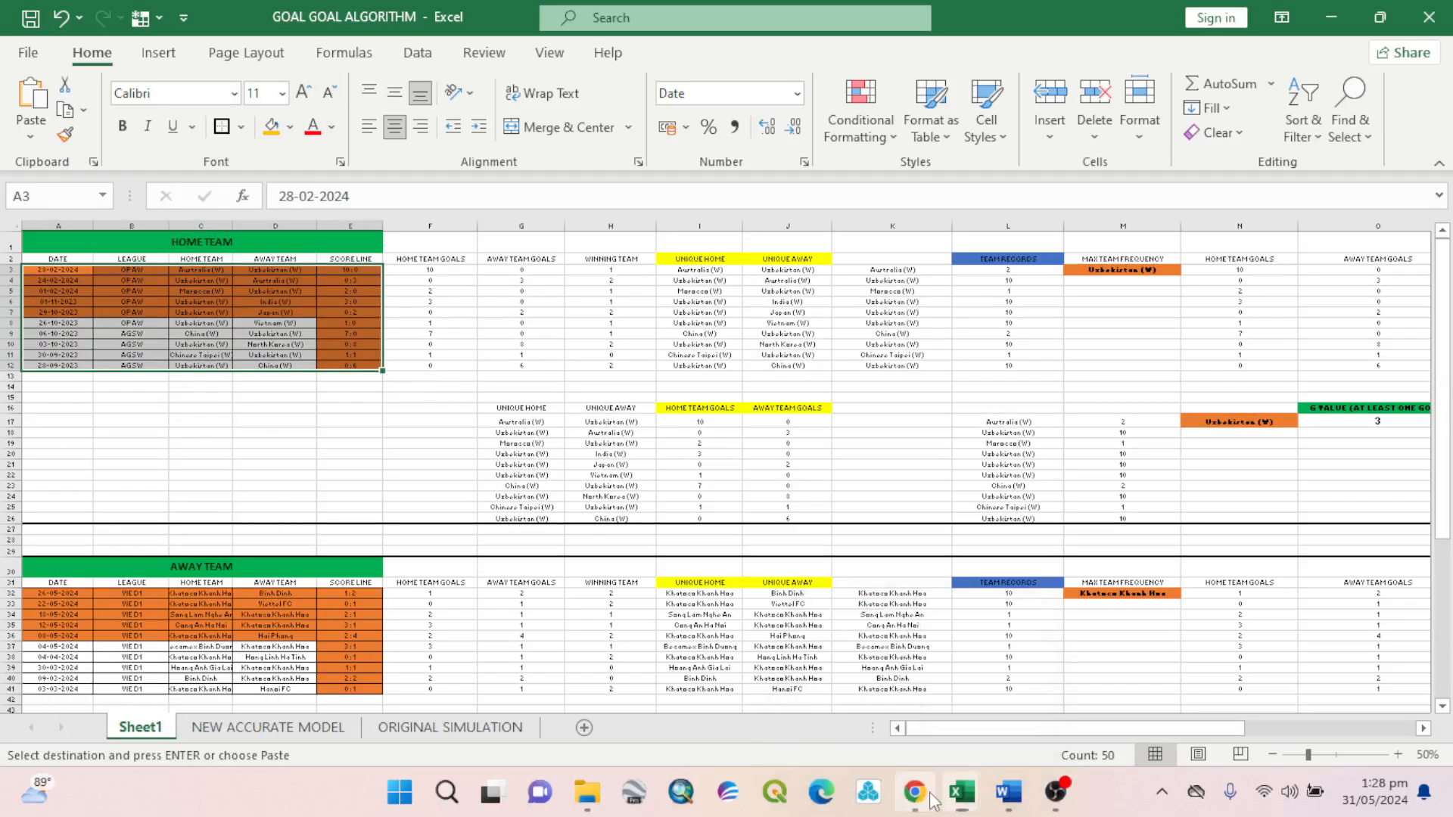
mouse_move(960, 788)
click(846, 689)
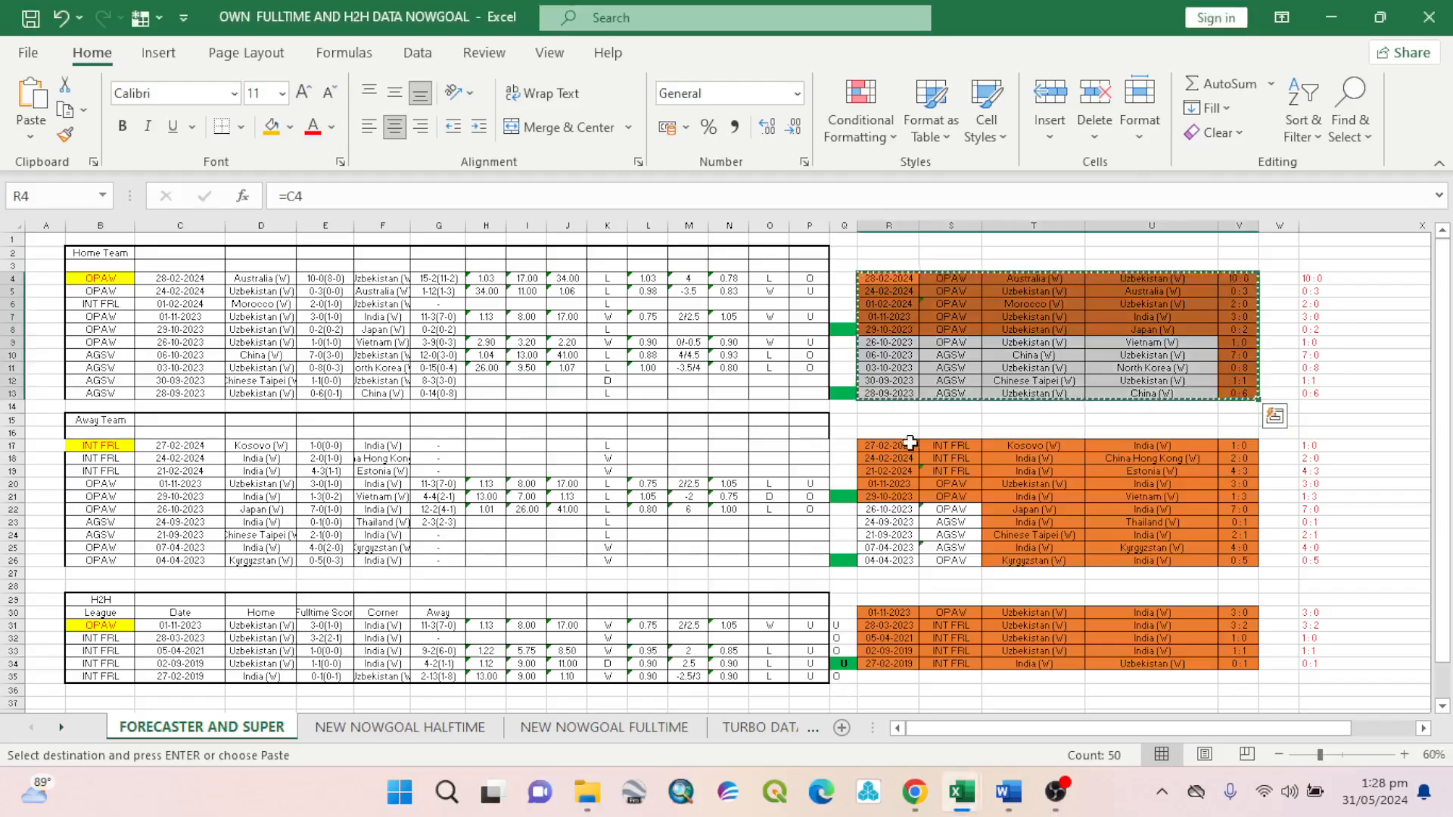
drag(905, 447, 1235, 561)
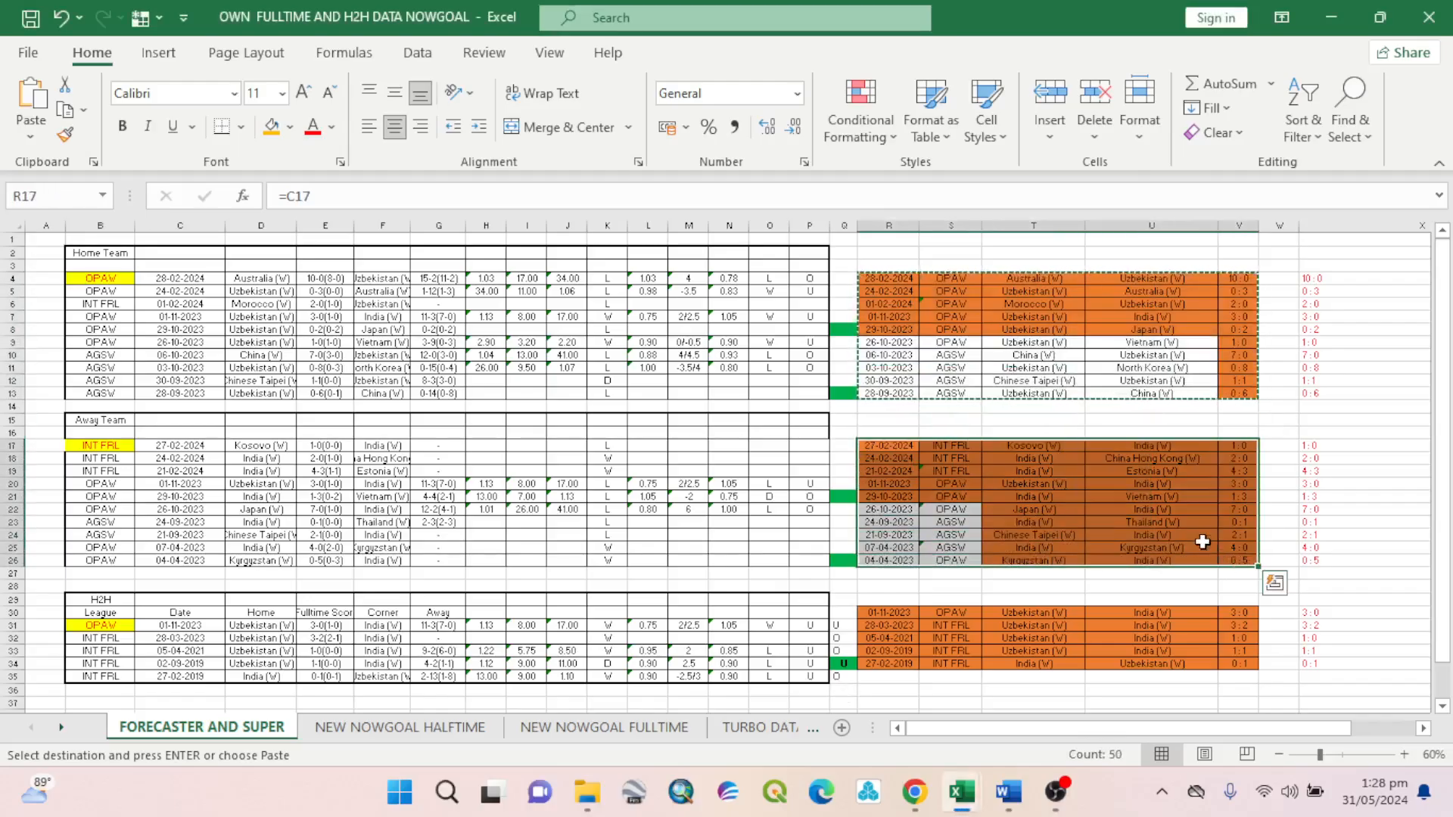
right_click(1200, 542)
click(1204, 239)
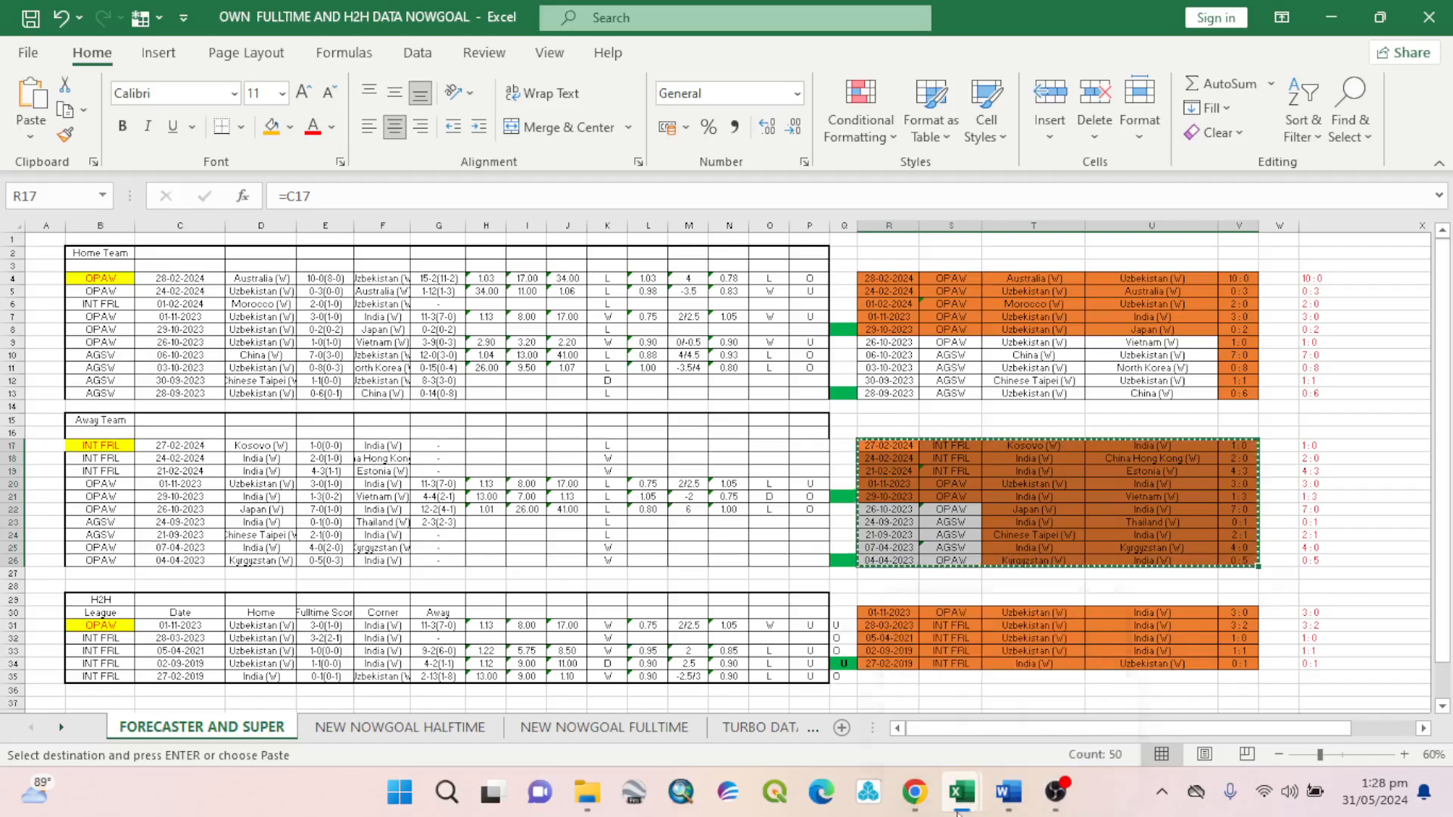
Switch to GOAL GOAL ALGORITHM and paste the copied India (W) rows as values into the AWAY TEAM table of Sheet1 from A32.
mouse_move(961, 791)
click(1014, 736)
scroll(28, 370, down, 1)
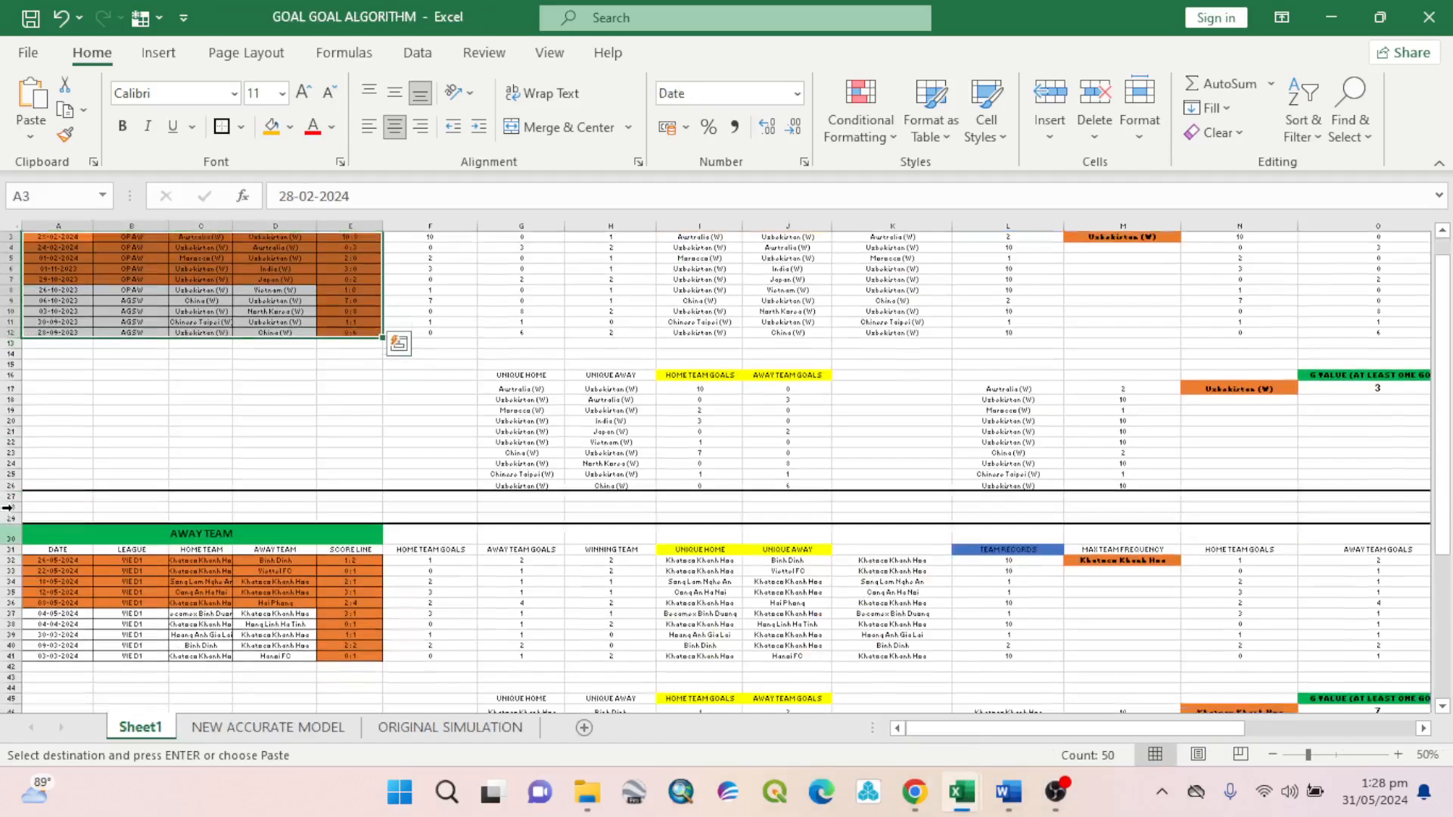
click(56, 550)
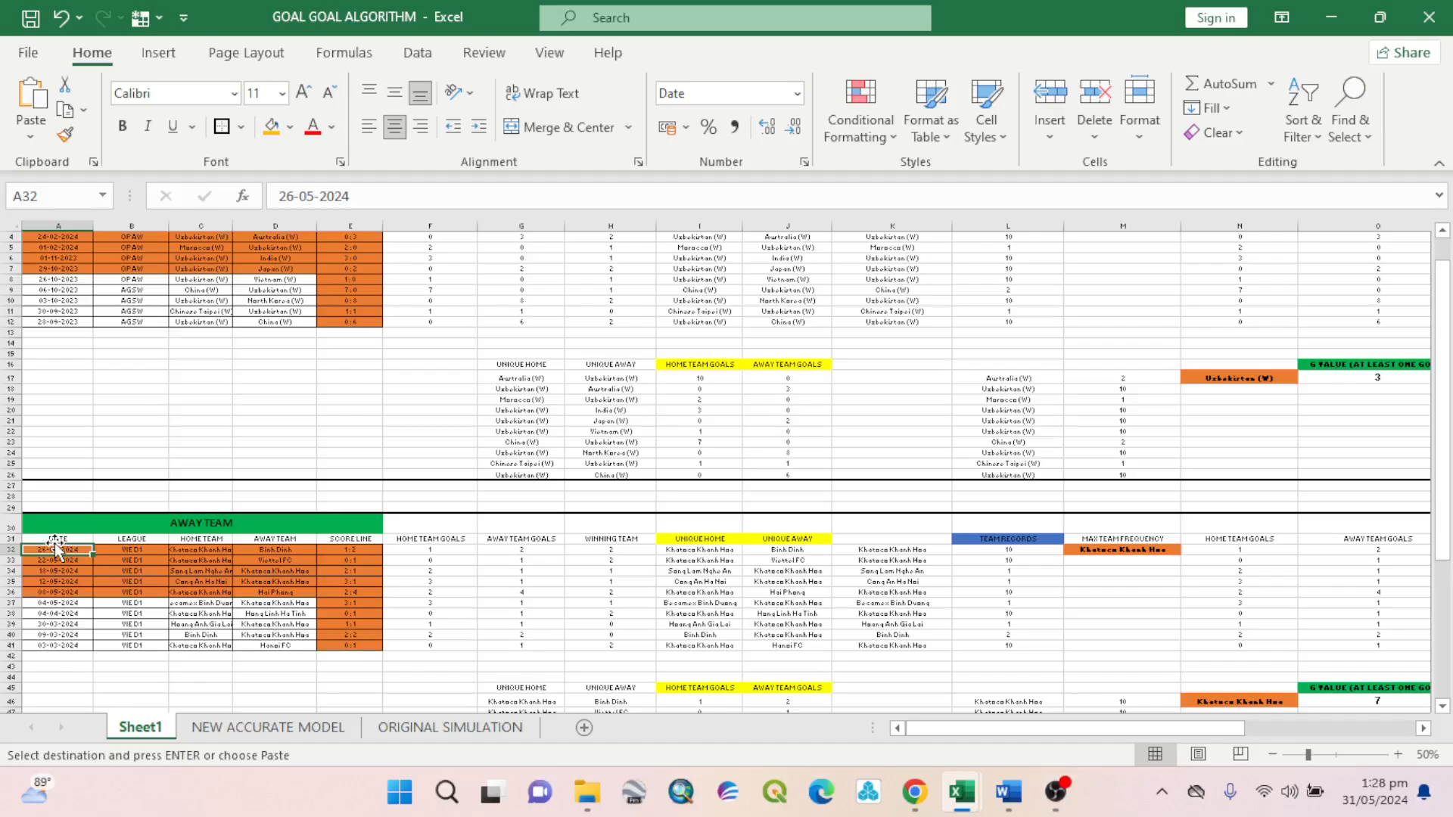
right_click(53, 550)
click(72, 250)
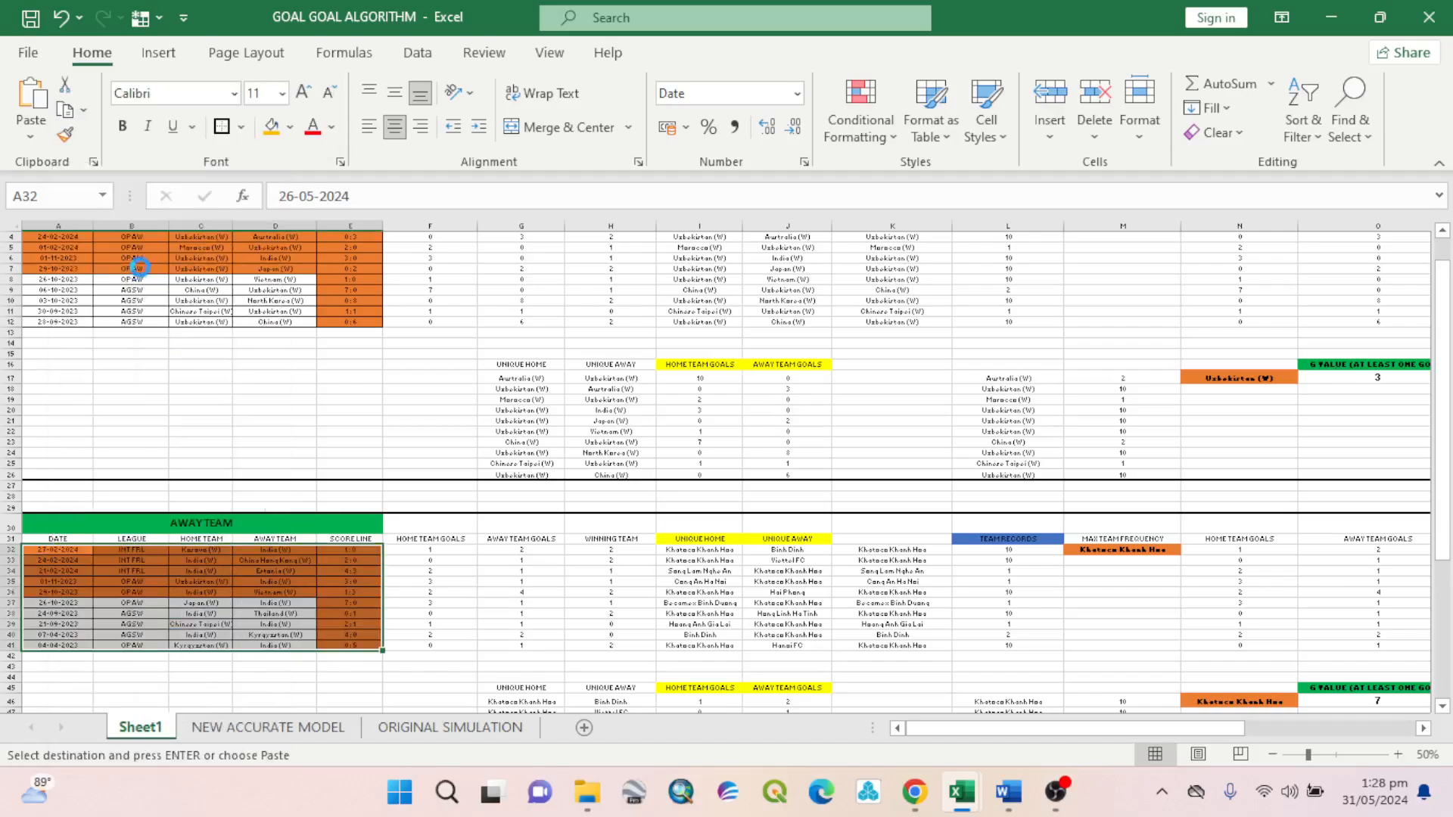
Switch back to the OWN FULLTIME AND H2H DATA NOWGOAL workbook and copy the reformatted head-to-head rows in R30:V34.
scroll(630, 451, down, 3)
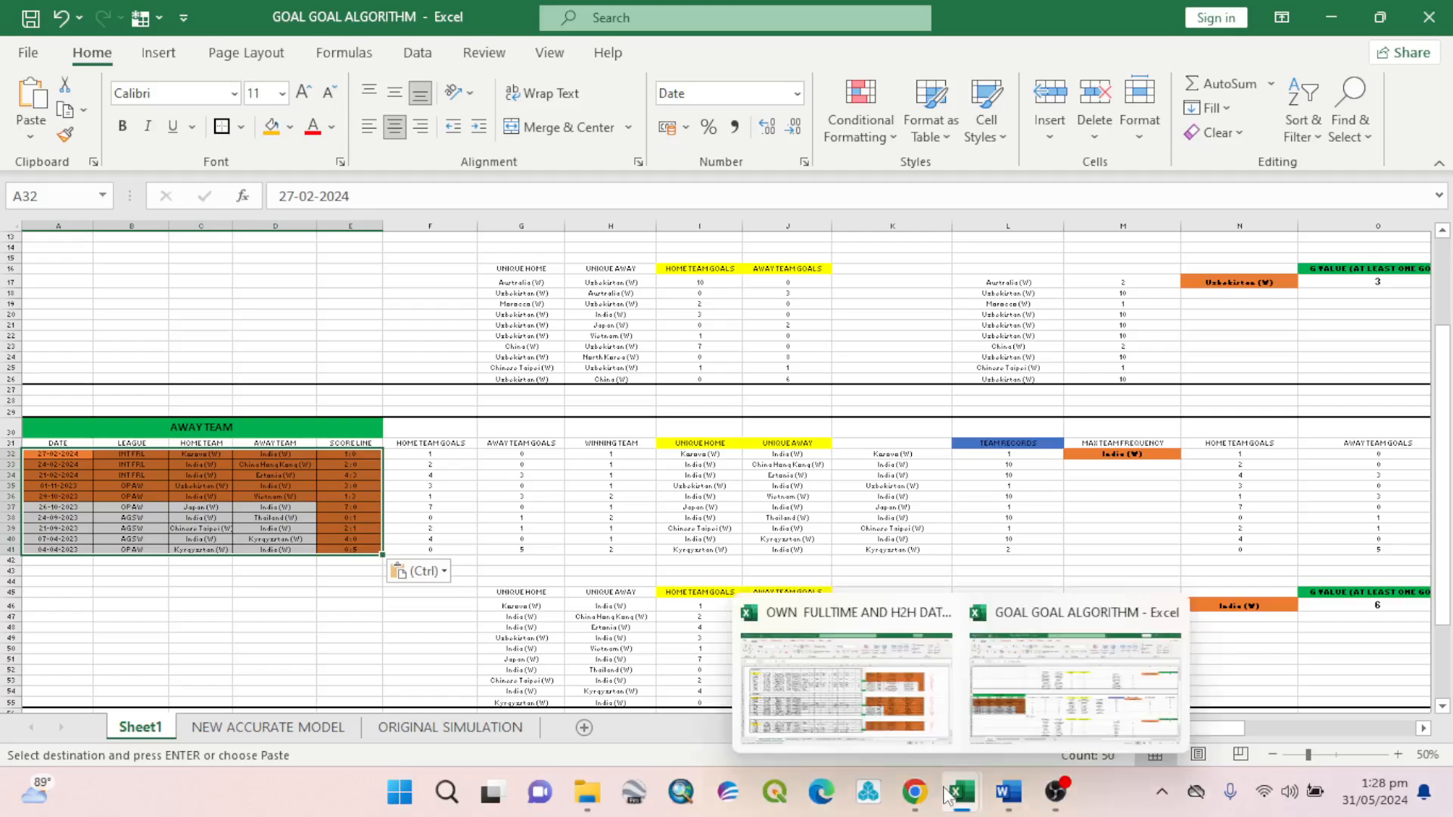
mouse_move(934, 801)
click(935, 613)
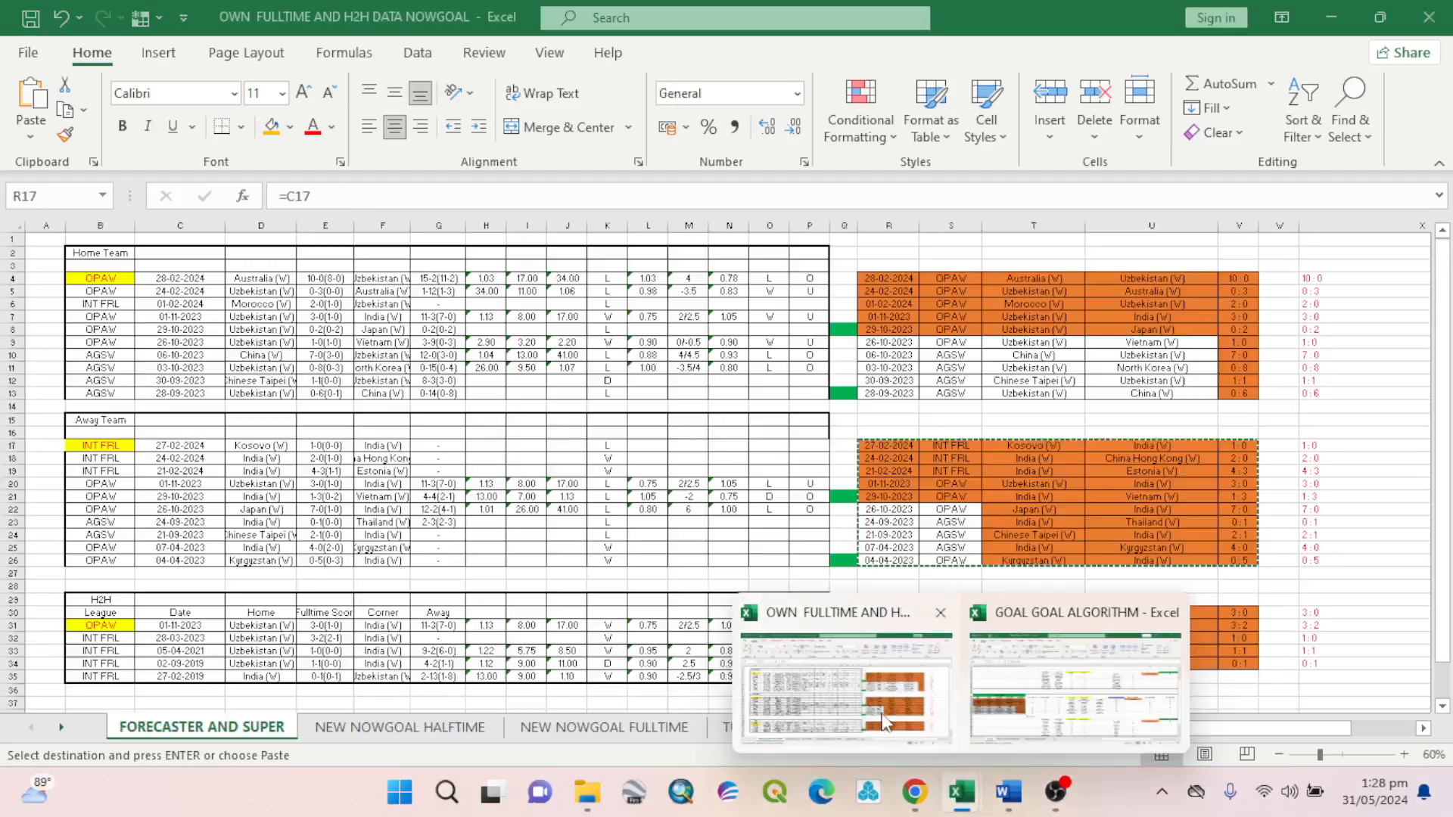
drag(888, 611, 1229, 648)
right_click(1229, 648)
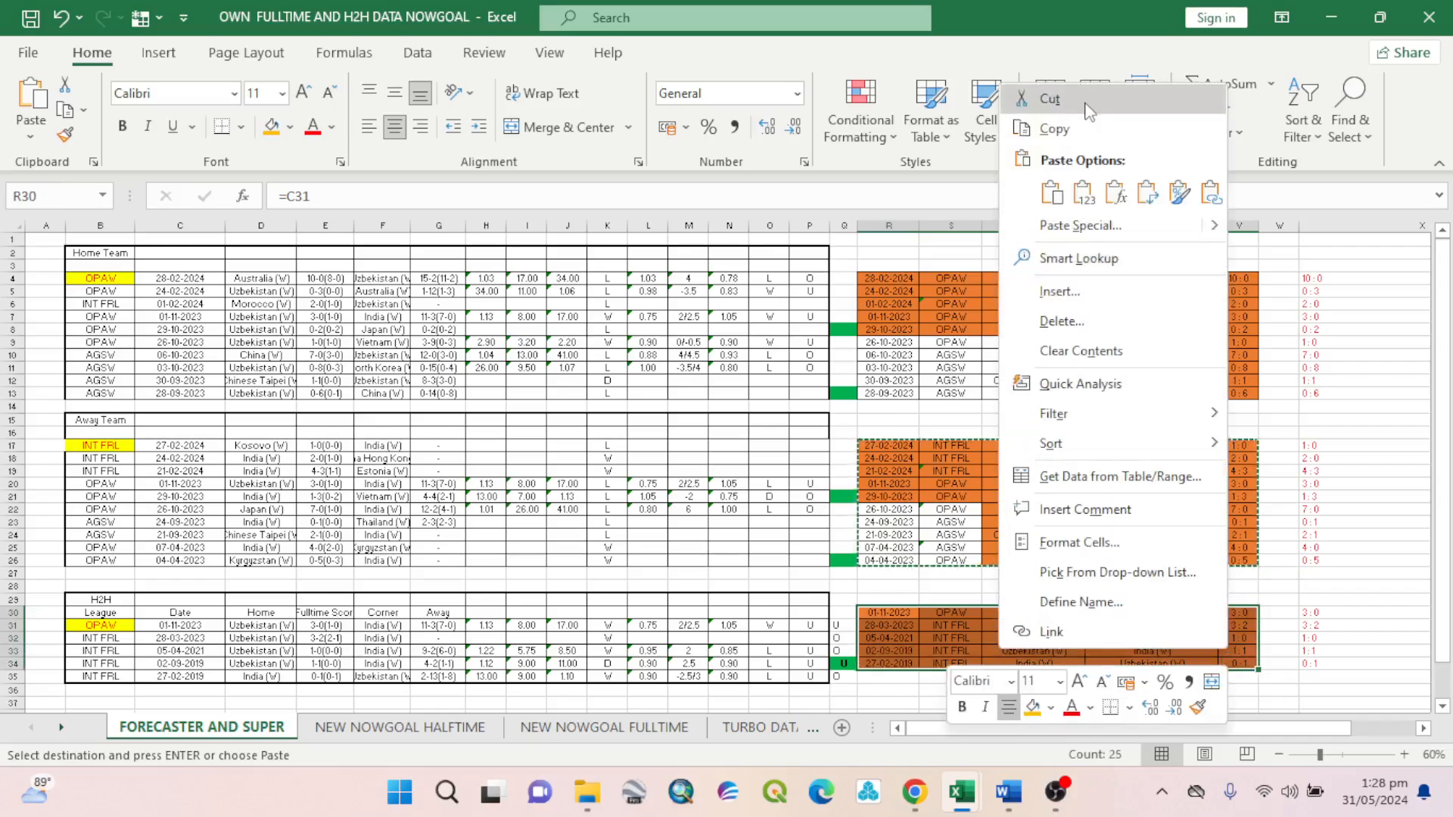
click(1033, 123)
Switch to GOAL GOAL ALGORITHM and paste the copied rows as values into the HEAD TO HEAD (H2H) table of Sheet1 from A60.
mouse_move(962, 793)
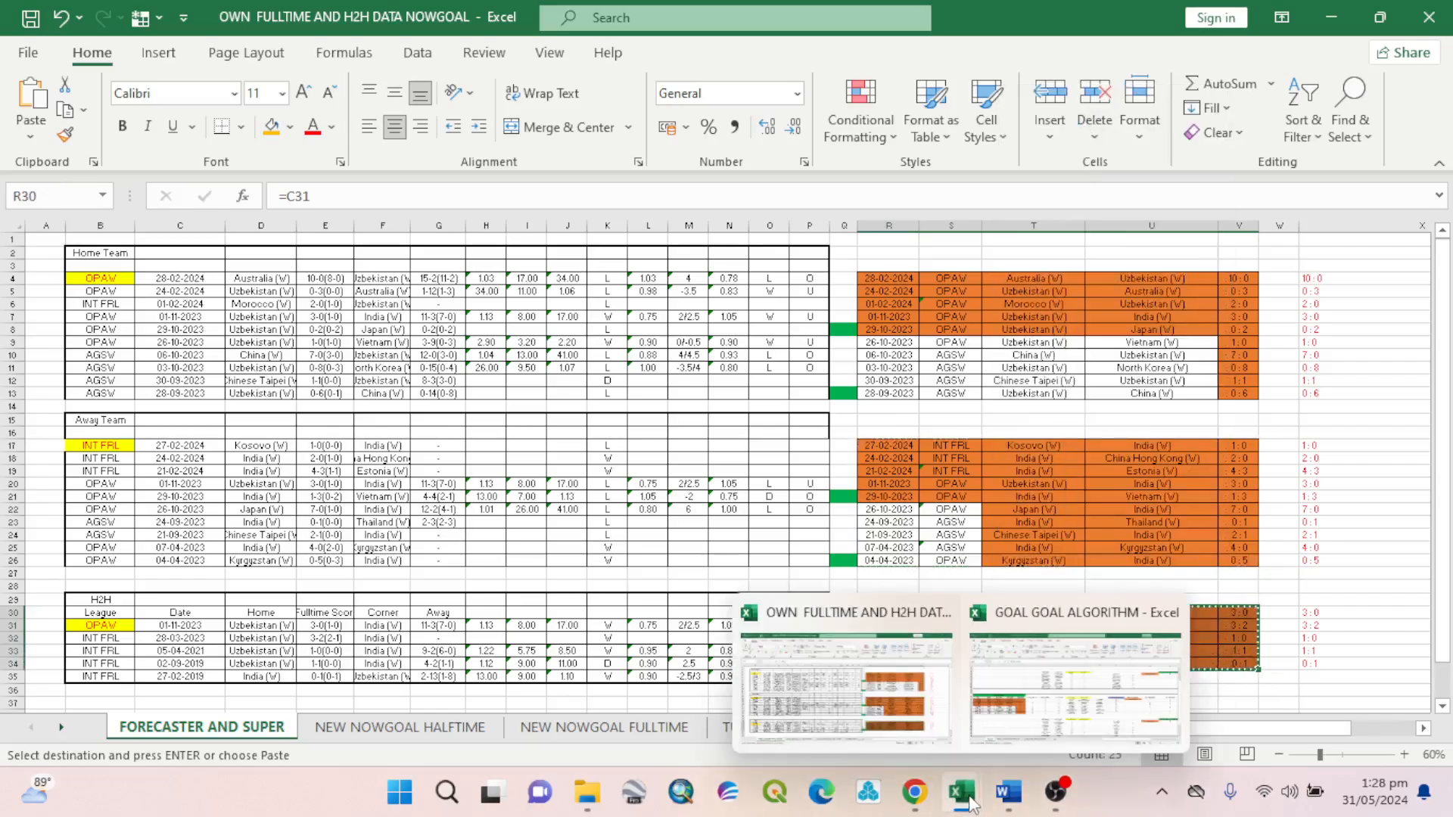
click(1075, 666)
scroll(633, 662, down, 5)
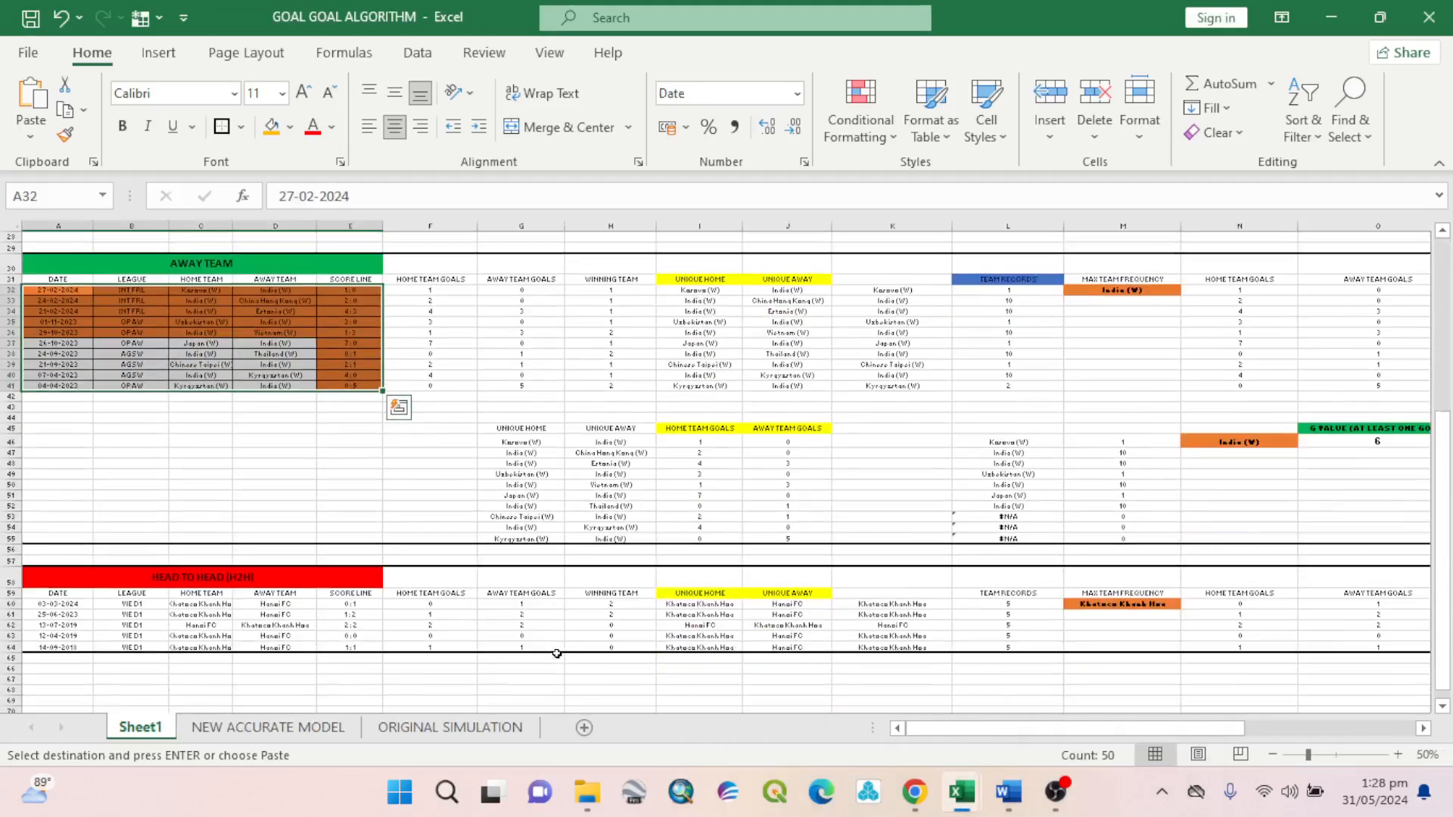
click(79, 604)
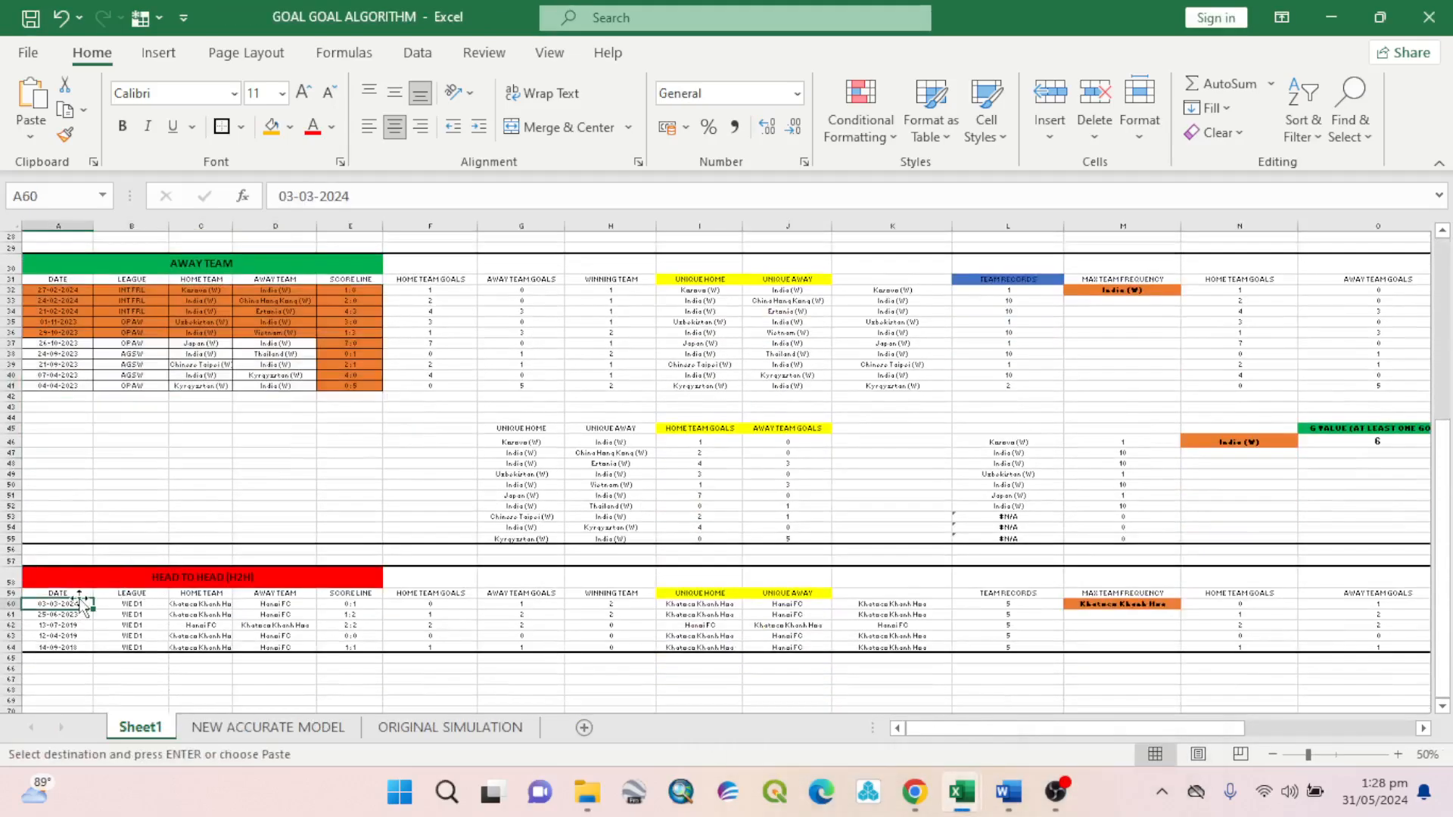
right_click(82, 603)
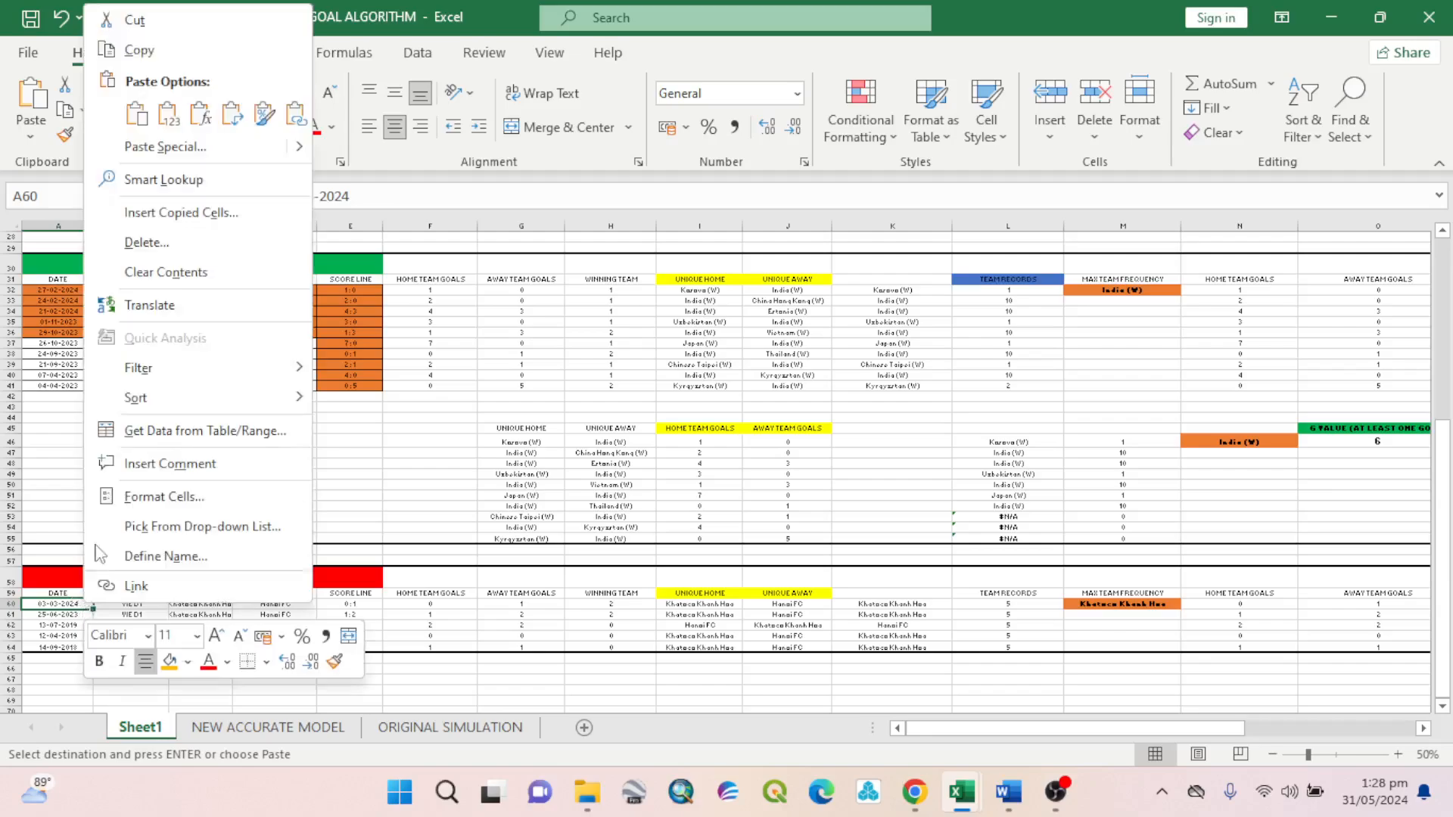
click(162, 110)
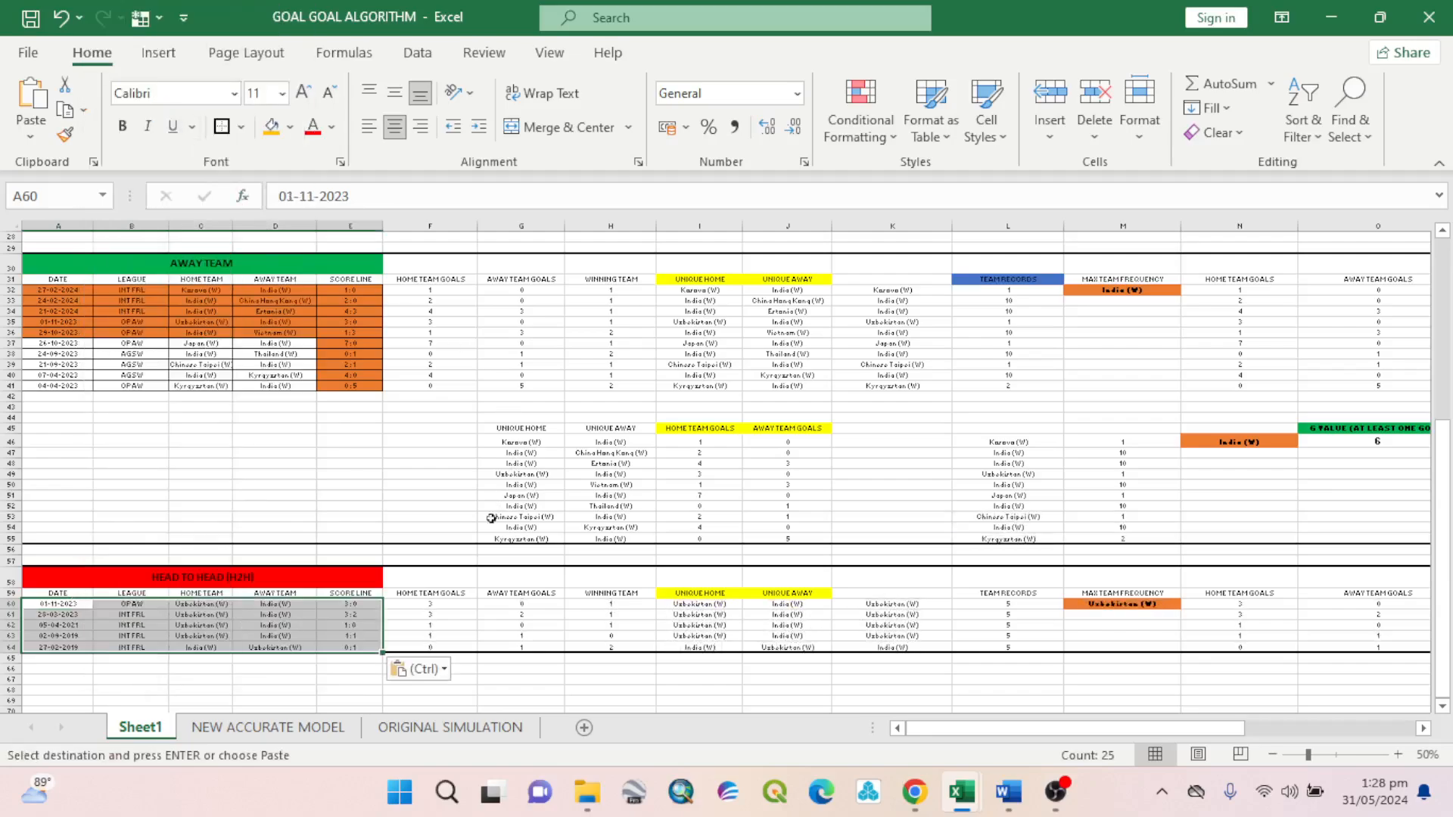
Check the prediction in B32 of the NEW ACCURATE MODEL sheet against the live score on the Nowgoal match page in Chrome.
click(284, 729)
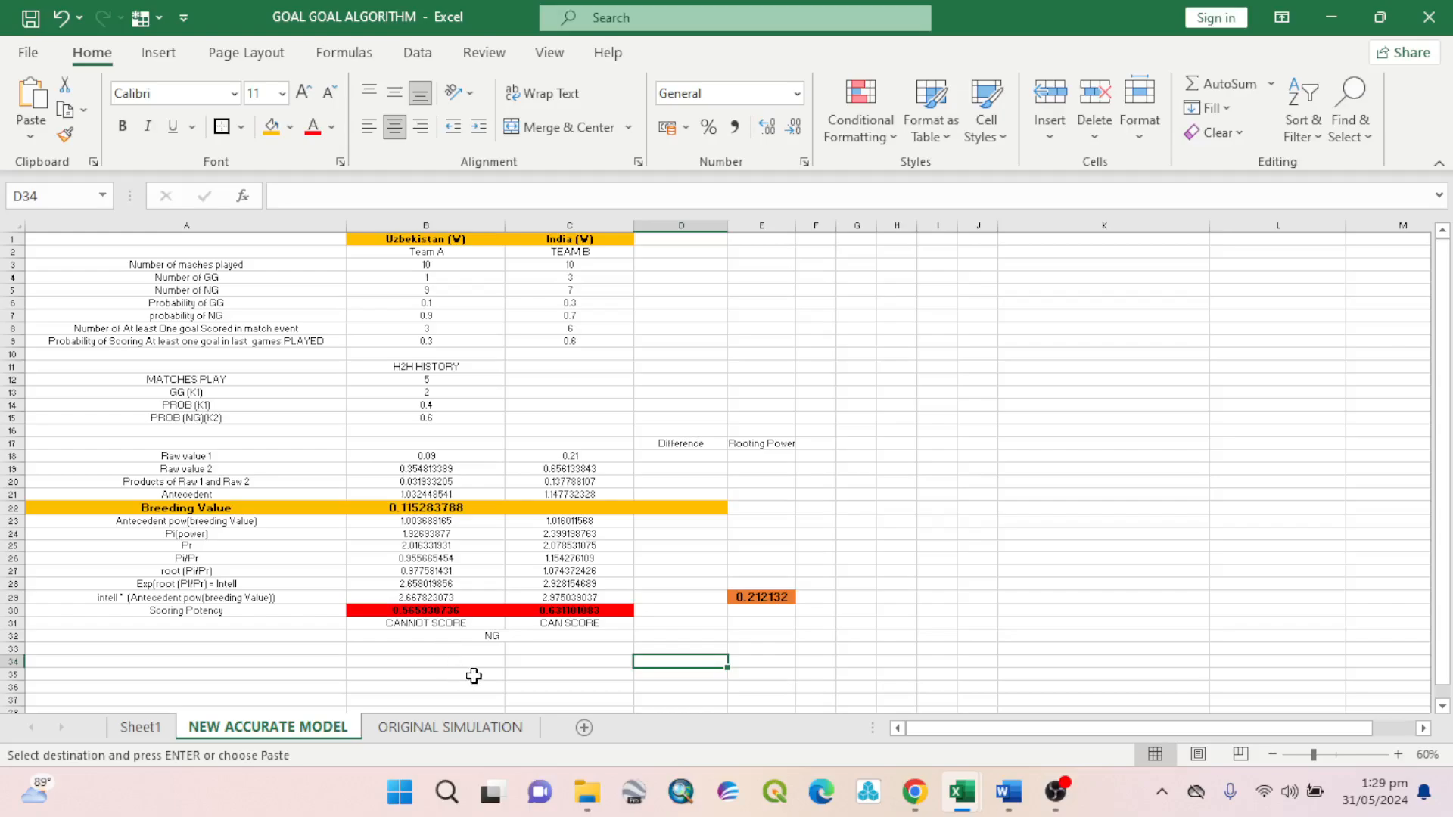
click(497, 636)
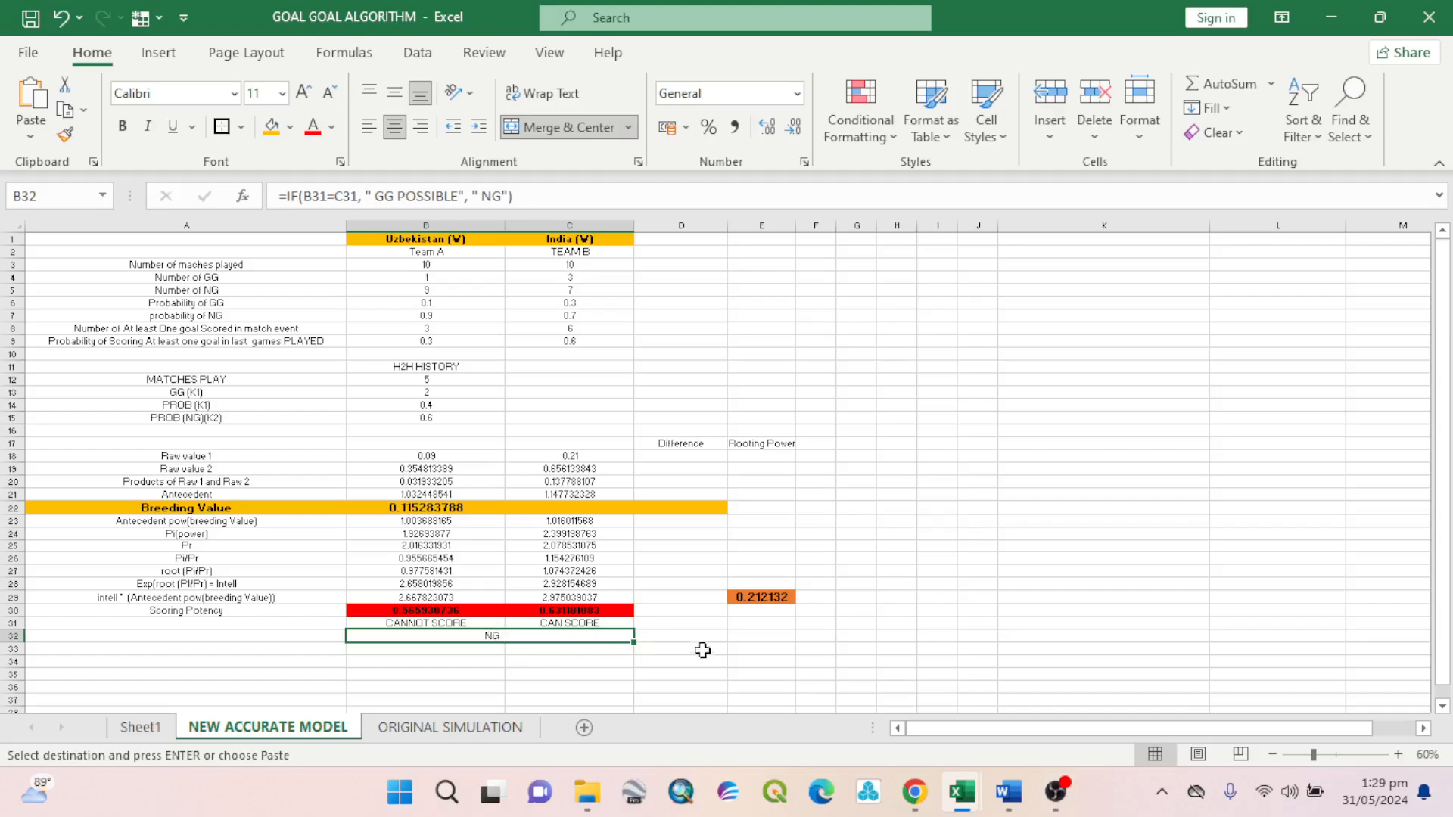
click(914, 793)
scroll(861, 568, up, 5)
scroll(855, 560, up, 15)
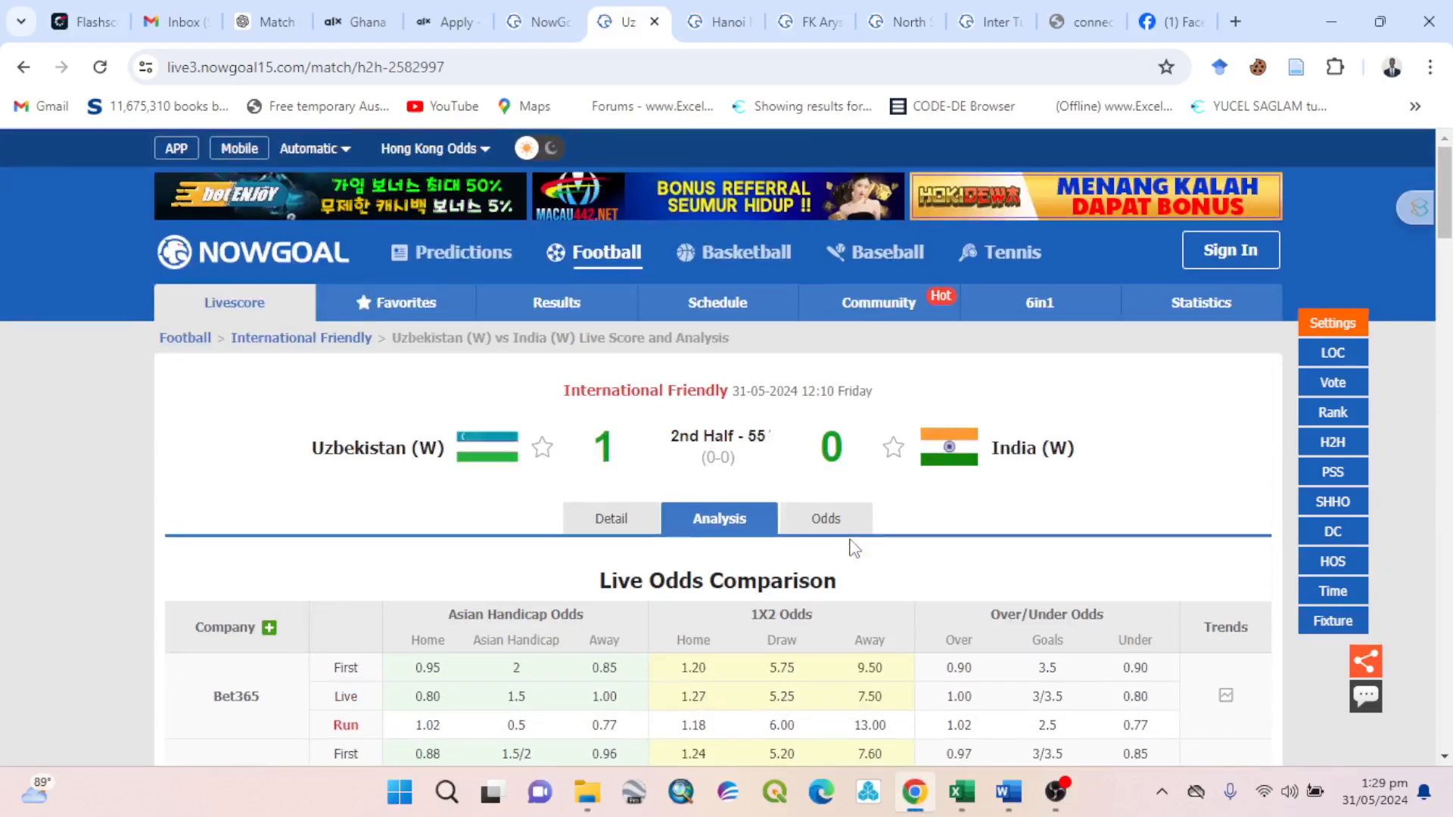
drag(588, 454, 849, 450)
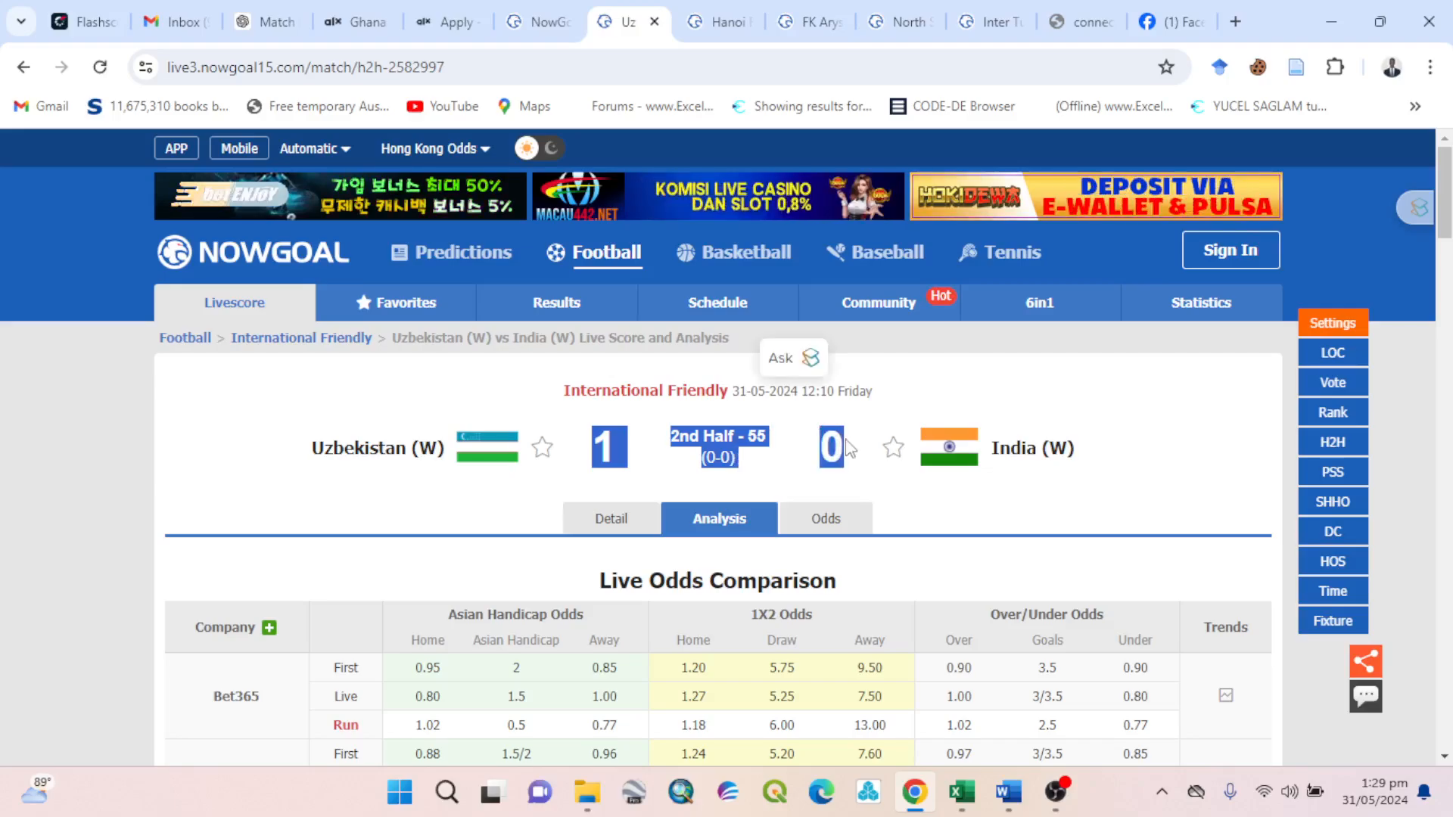
Review the head-to-head and previous scores statistics of Uzbekistan (W) and India (W) on the Nowgoal match page.
scroll(848, 451, down, 5)
scroll(845, 450, down, 12)
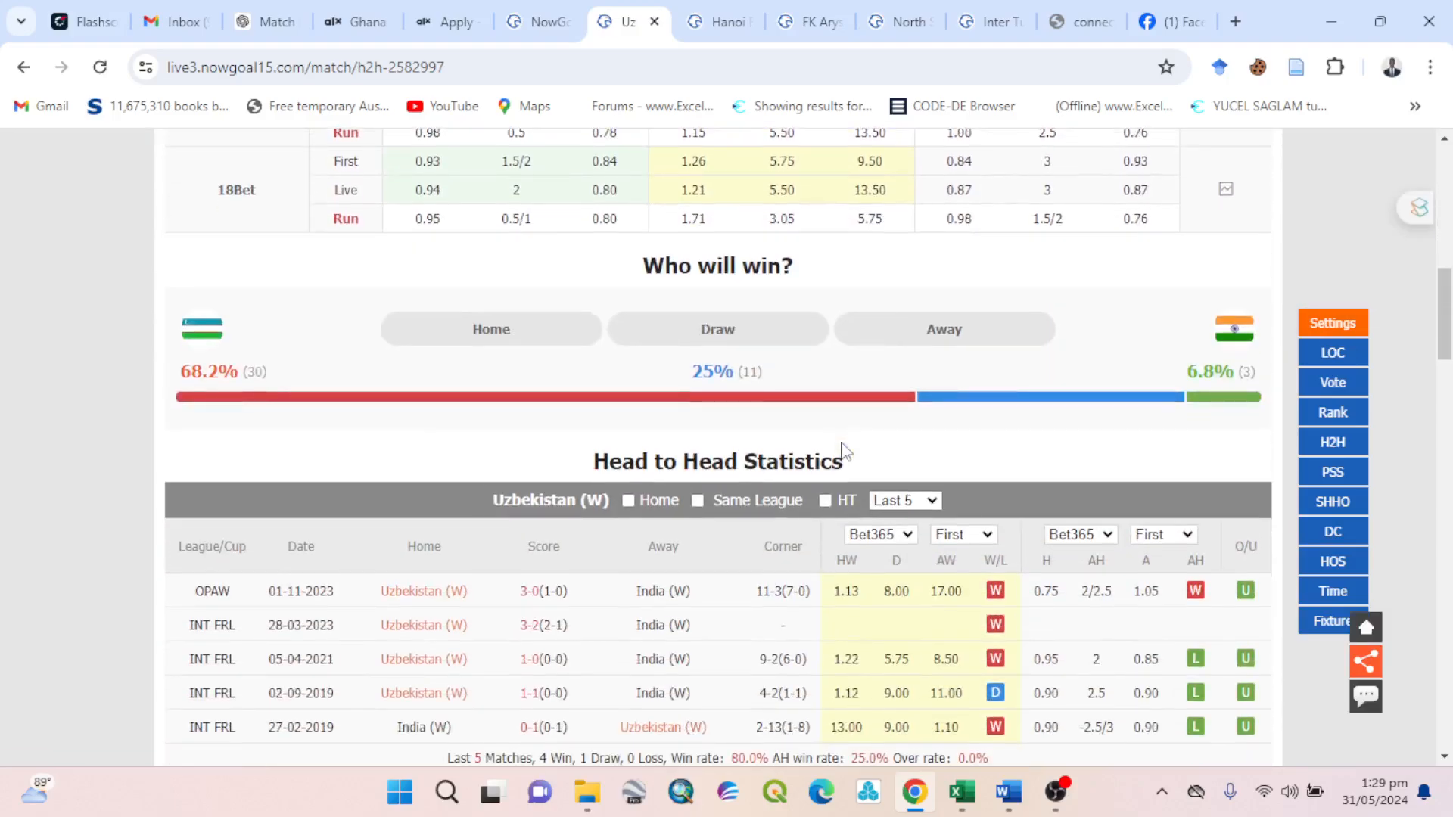
scroll(832, 436, up, 10)
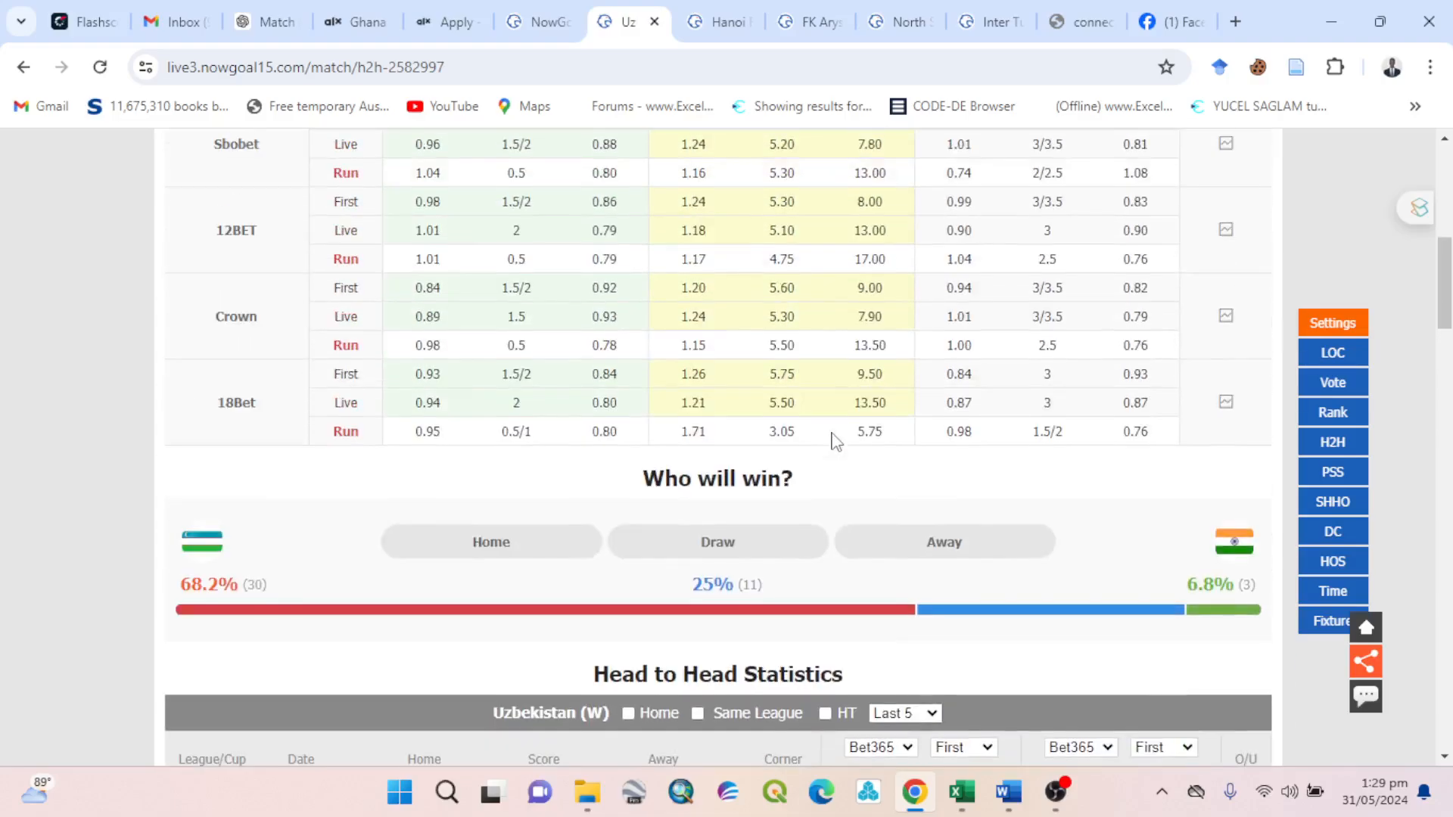
scroll(833, 436, down, 11)
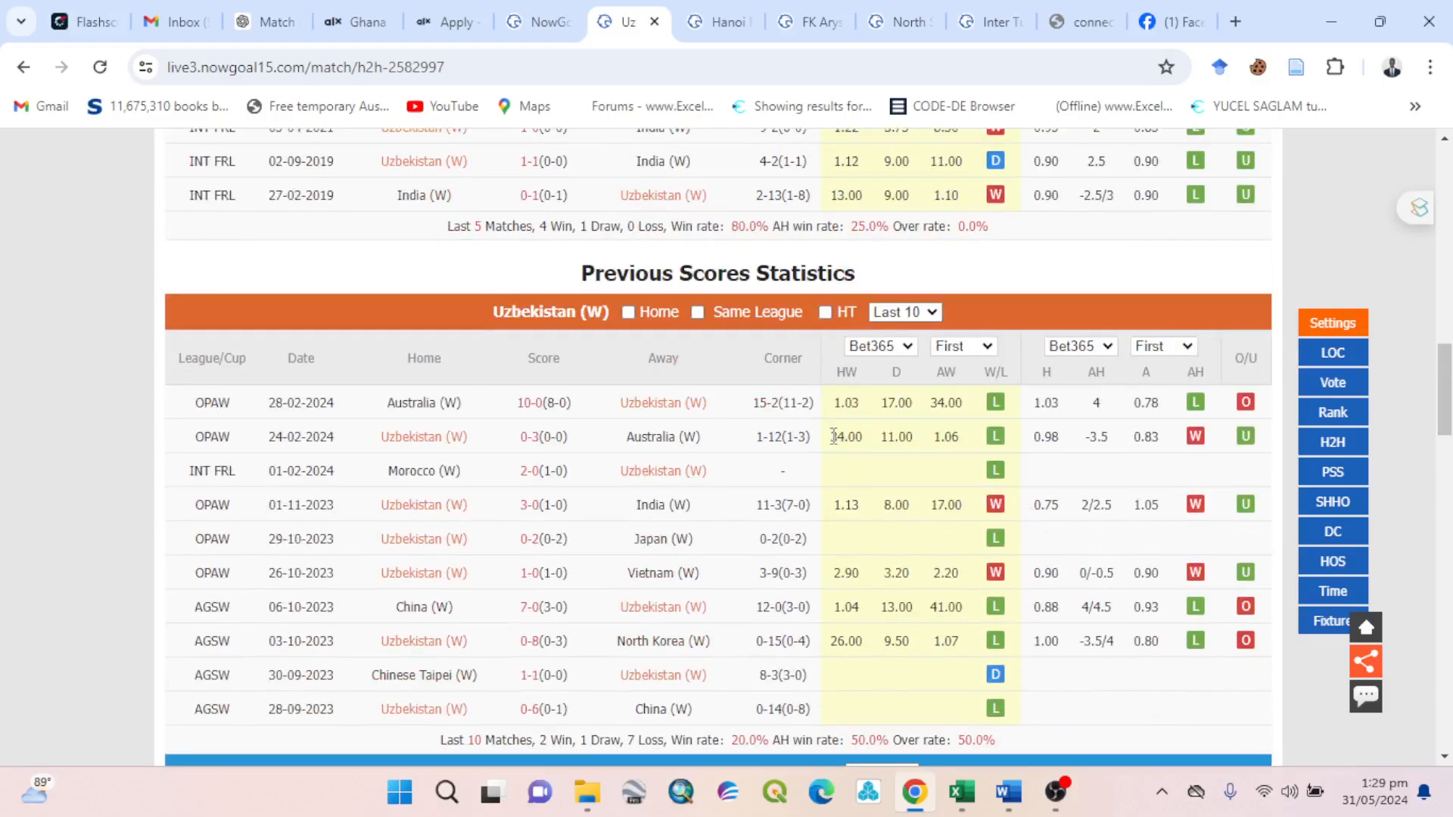
scroll(833, 437, down, 4)
Switch to GOAL GOAL ALGORITHM and format the merged prediction cell B32 with an orange fill, bold text and font size 36.
mouse_move(984, 769)
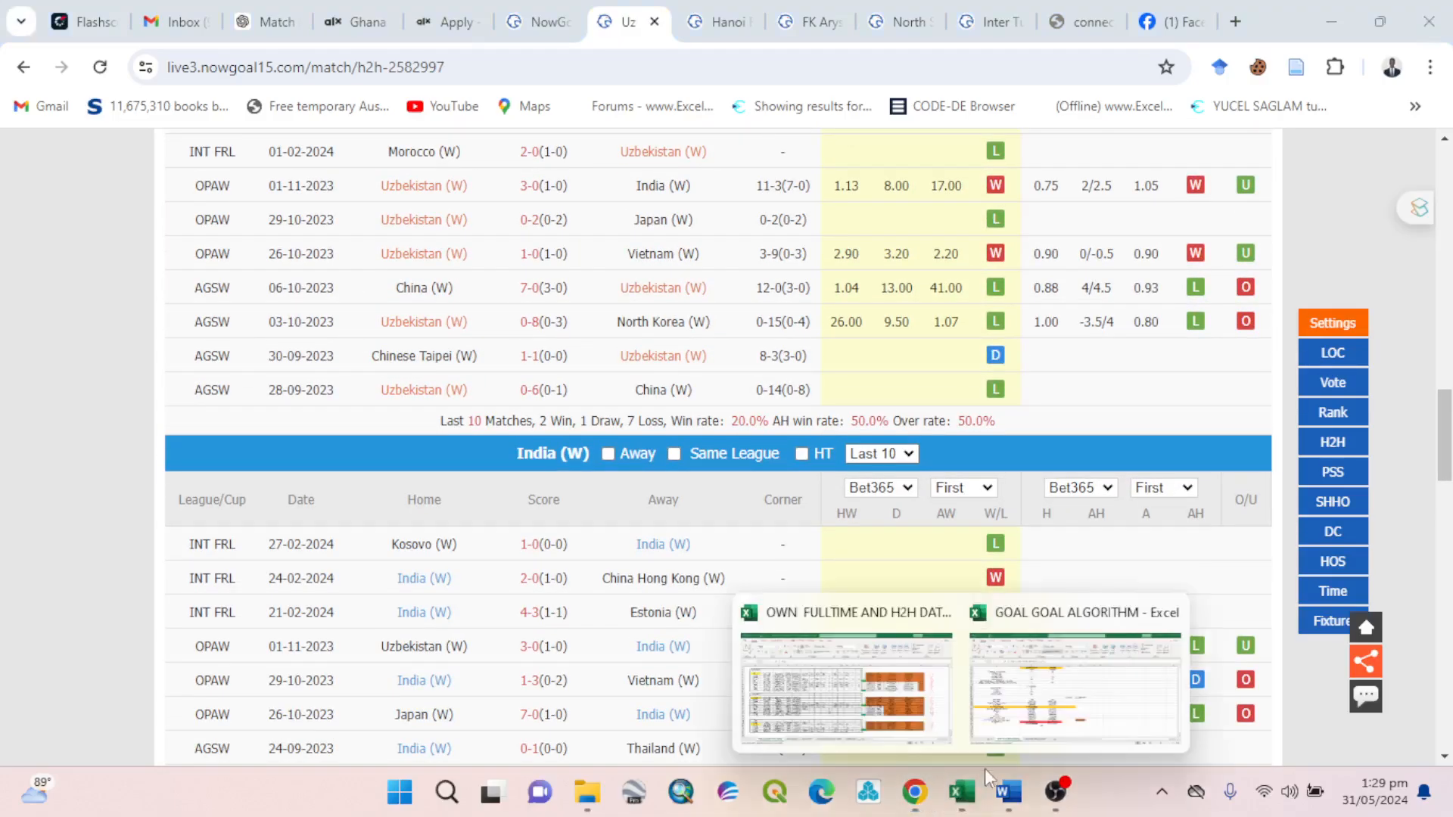
click(1022, 722)
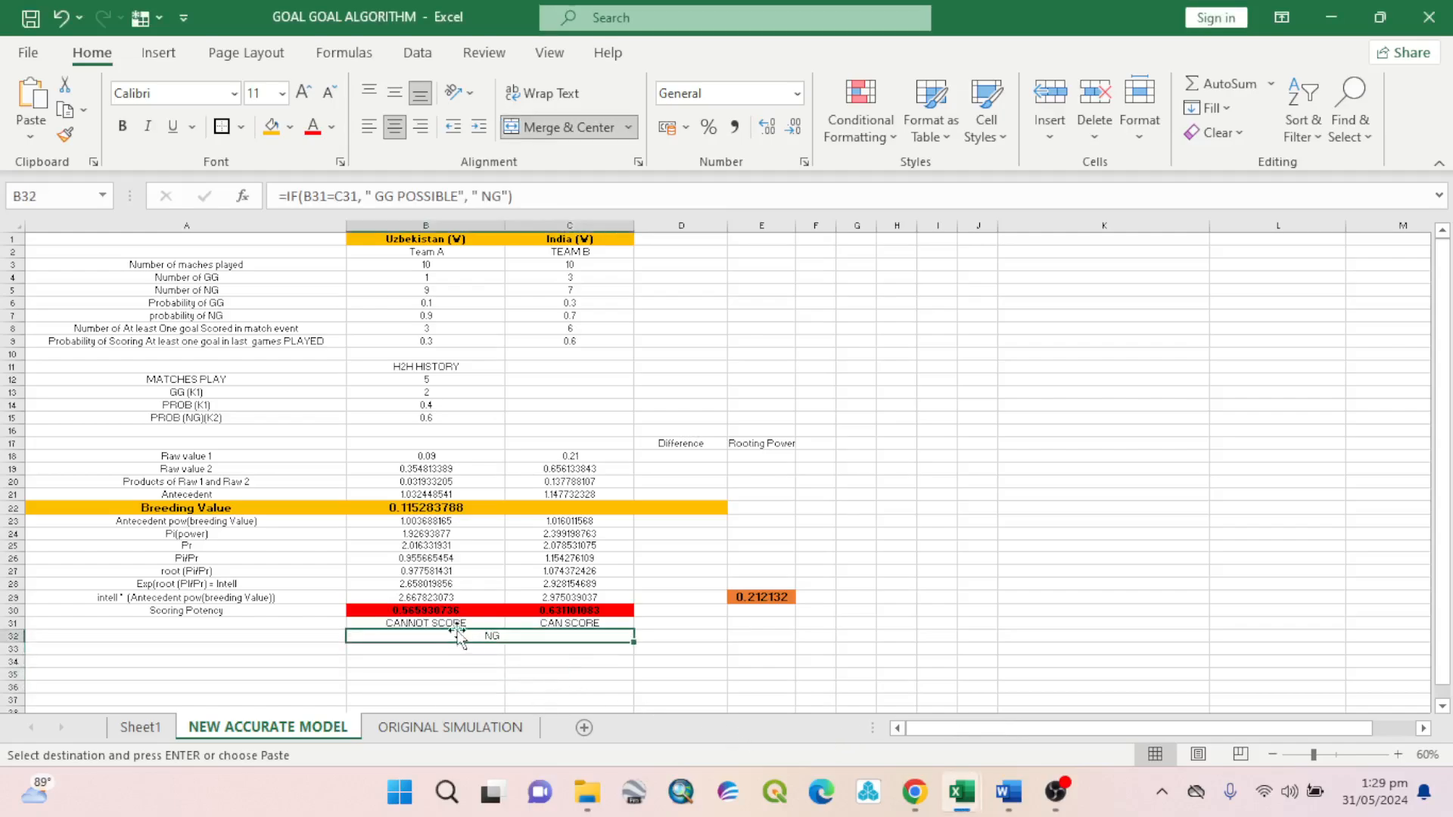
click(290, 127)
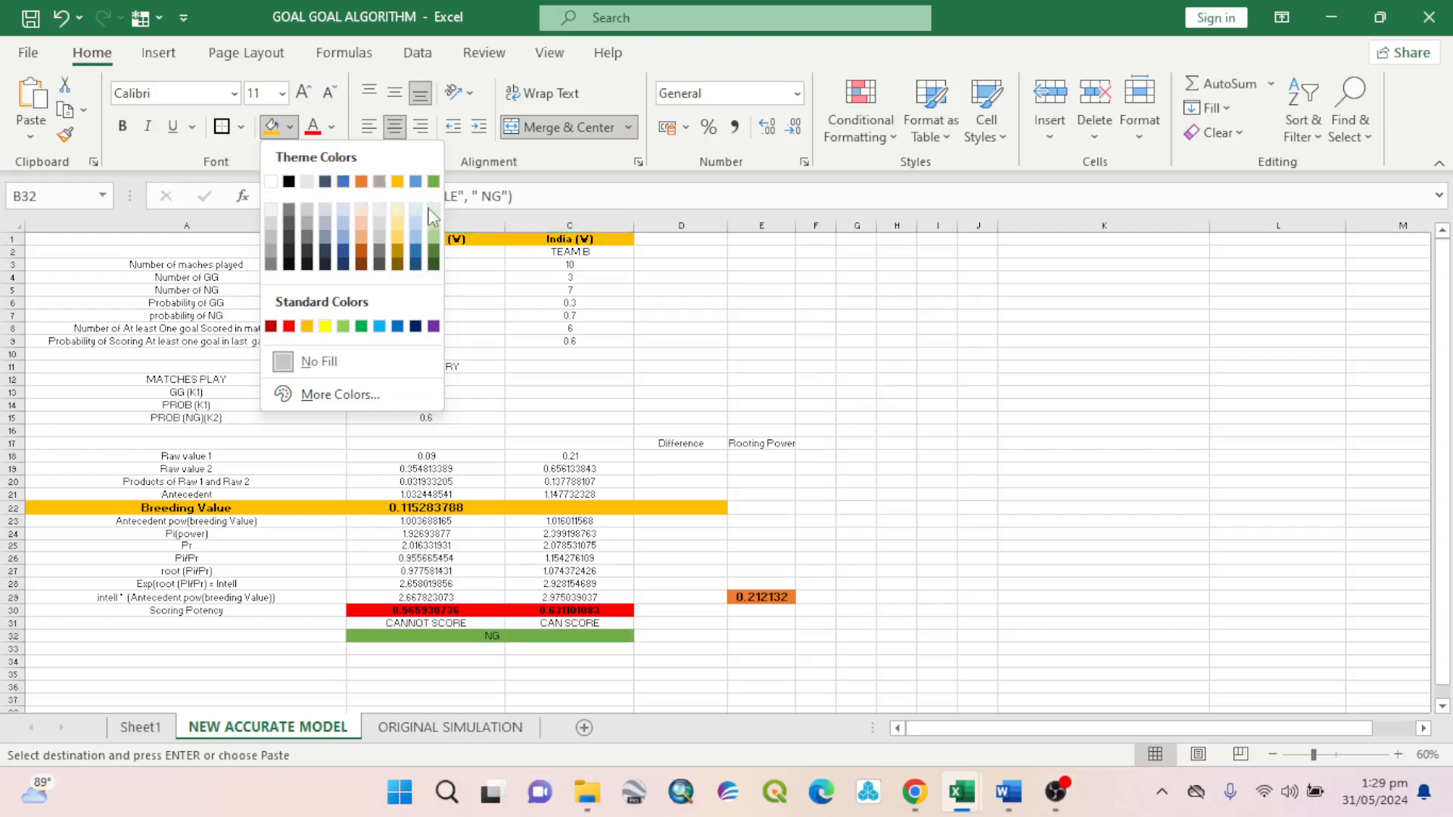
click(361, 183)
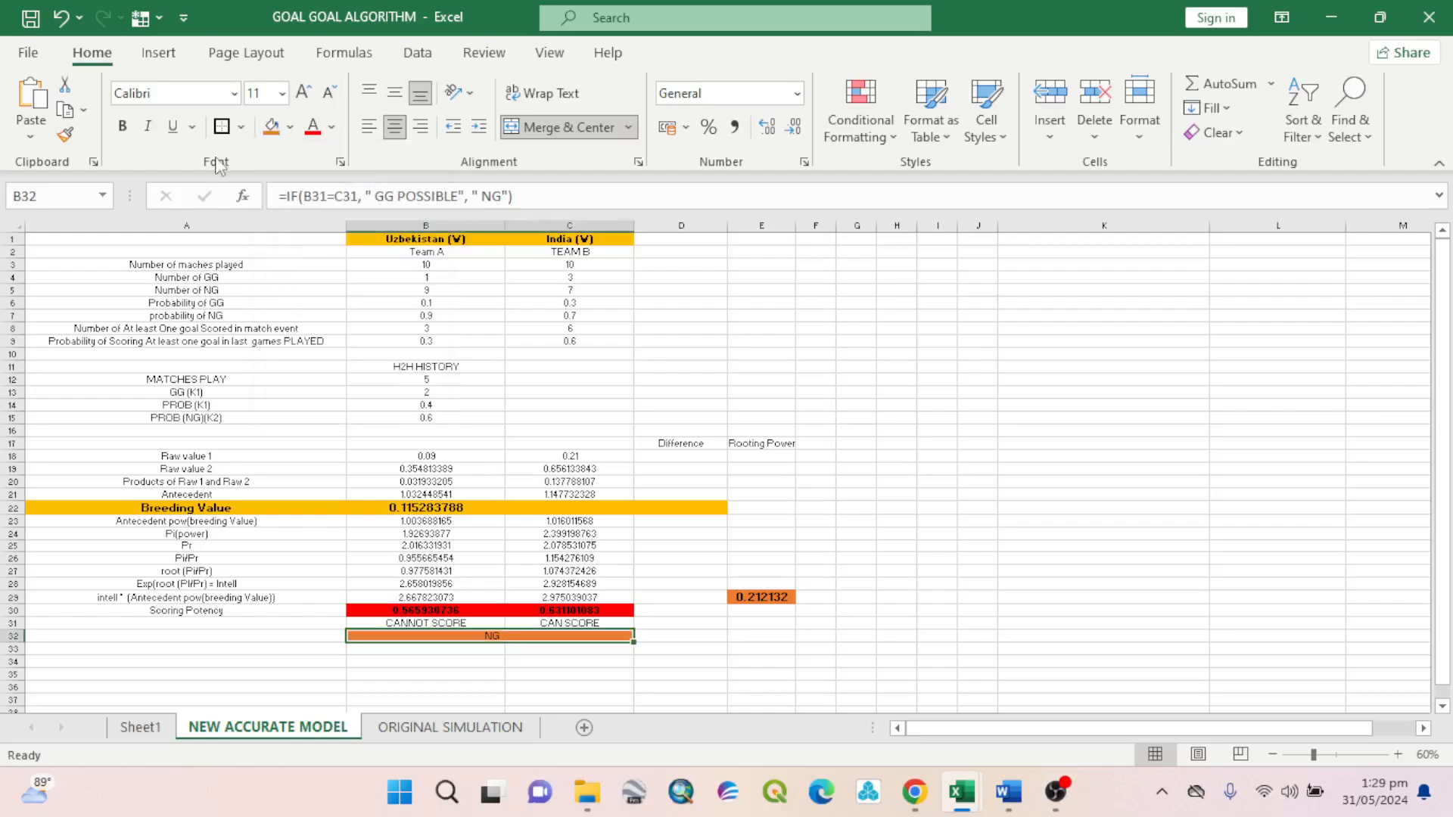
click(121, 126)
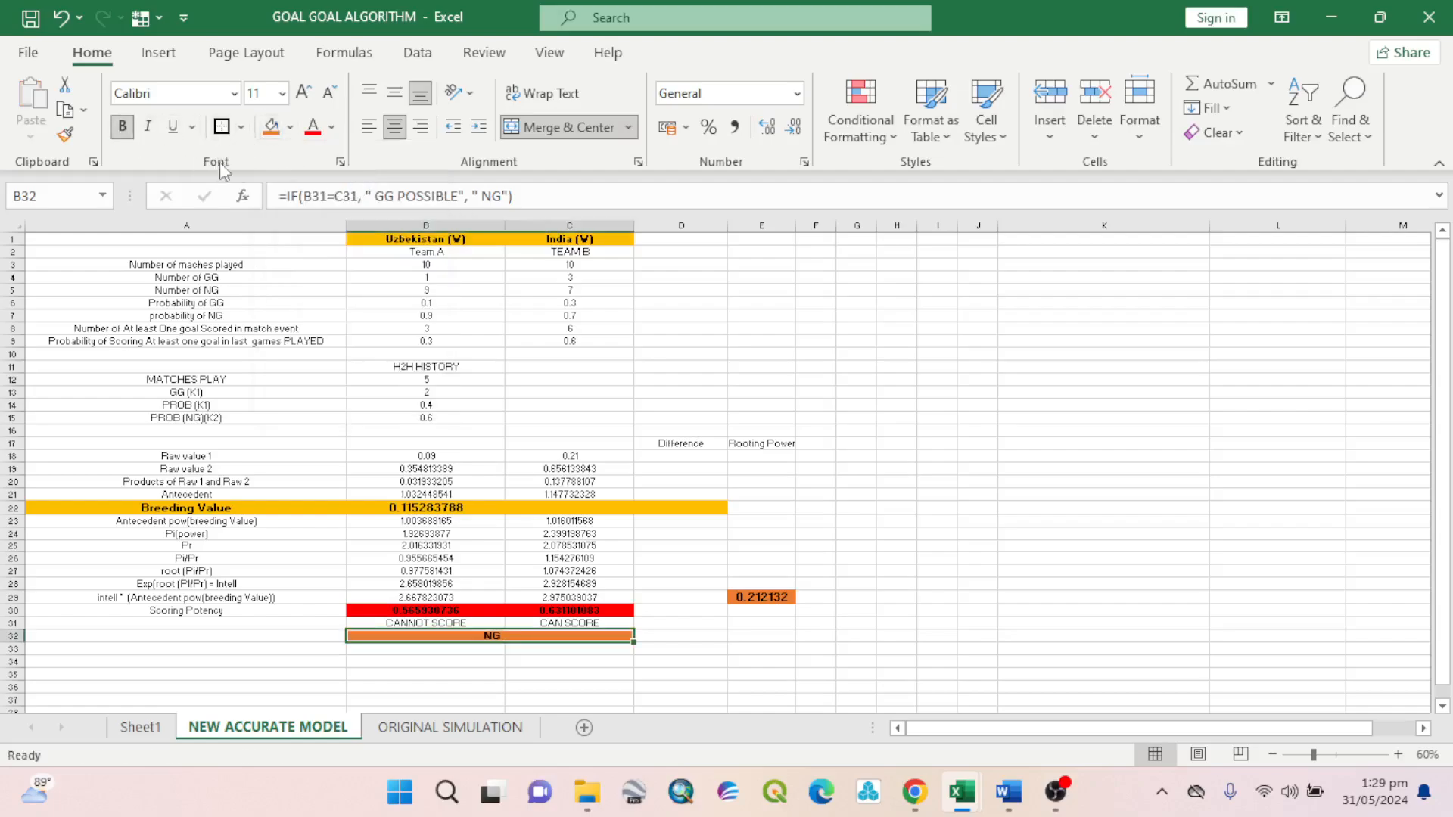
click(279, 93)
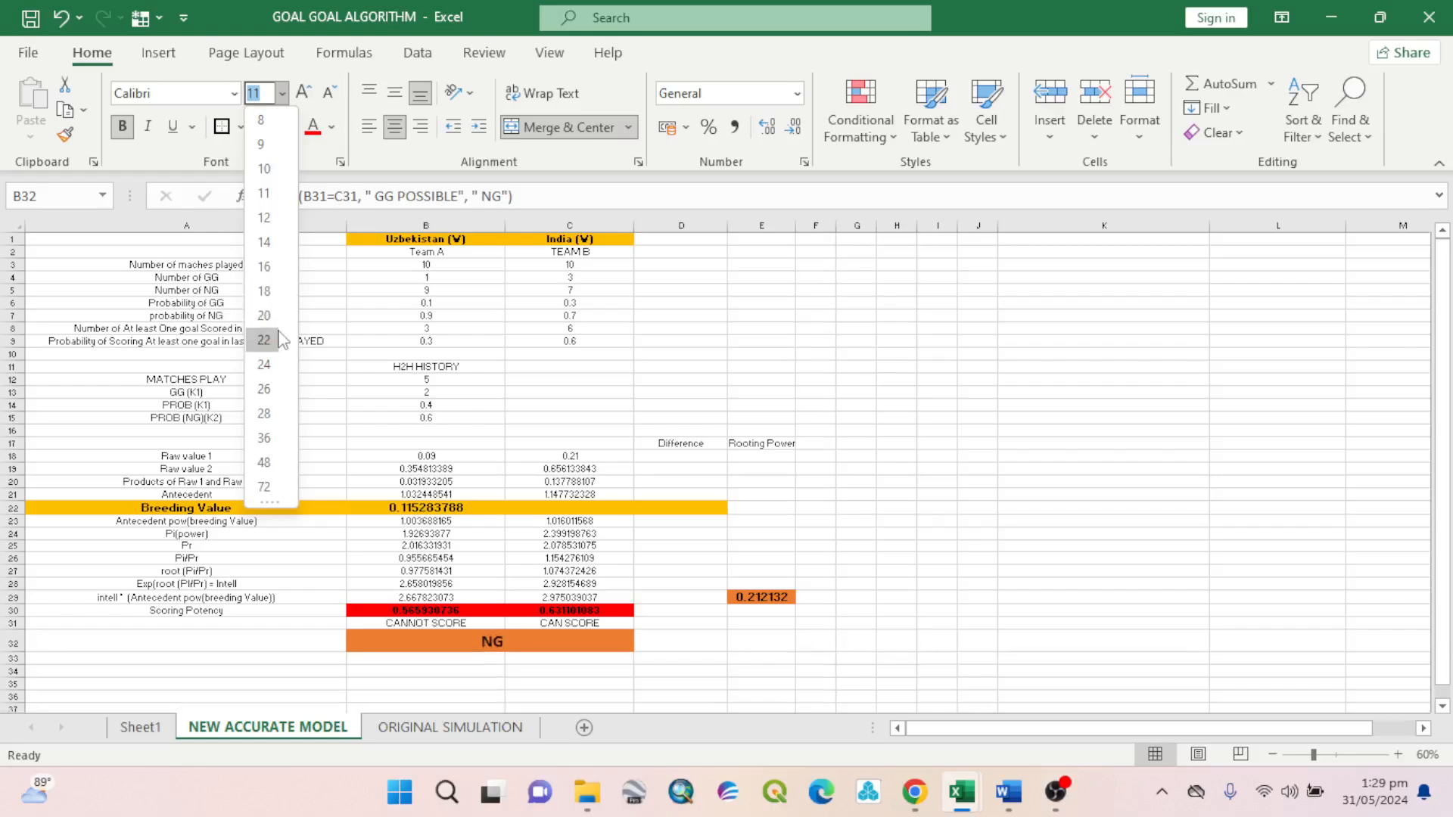
click(264, 438)
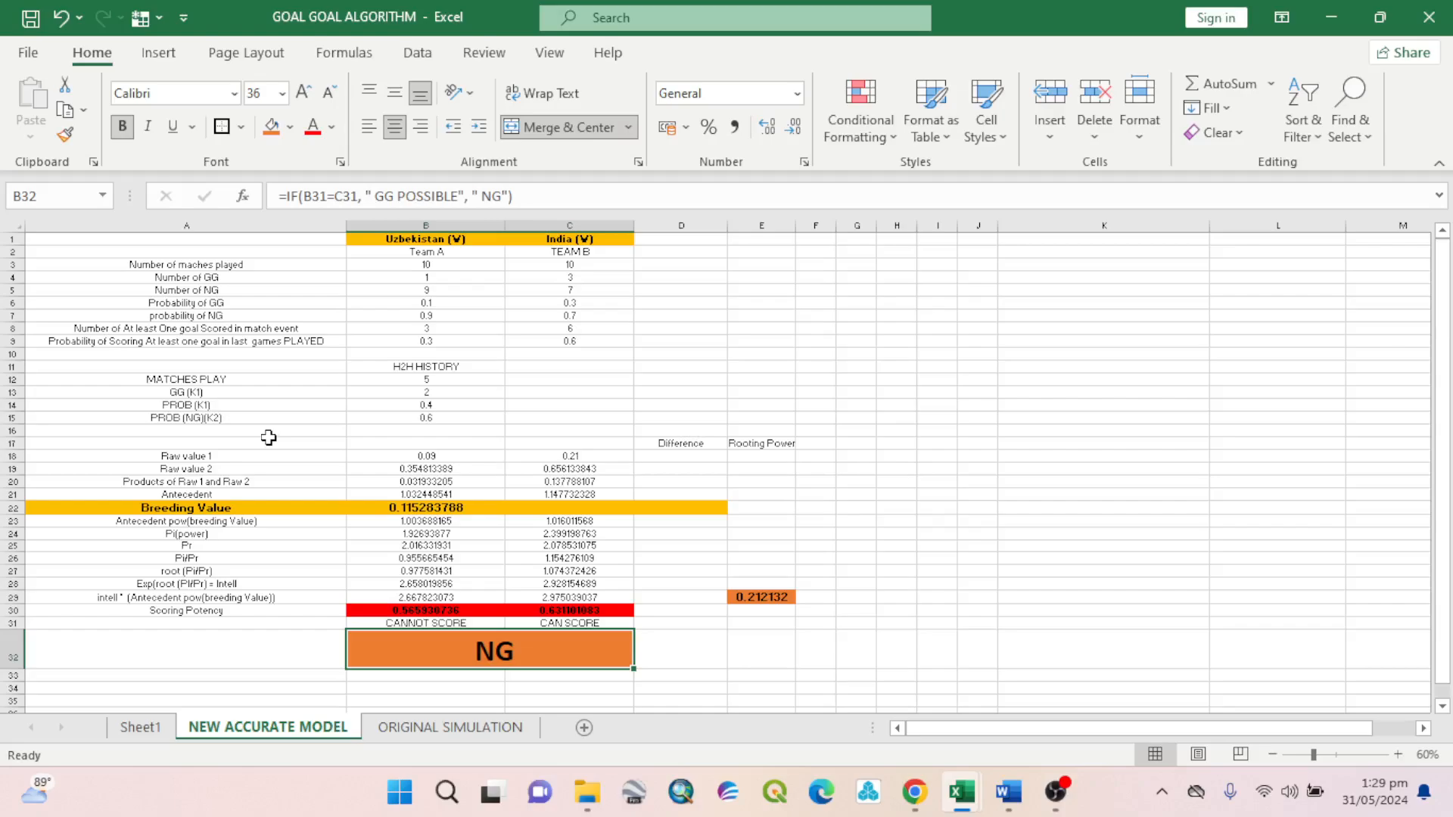
Change the false result of the IF formula in B32 to " NO GOAL".
double_click(532, 653)
click(636, 653)
key(BackSpace)
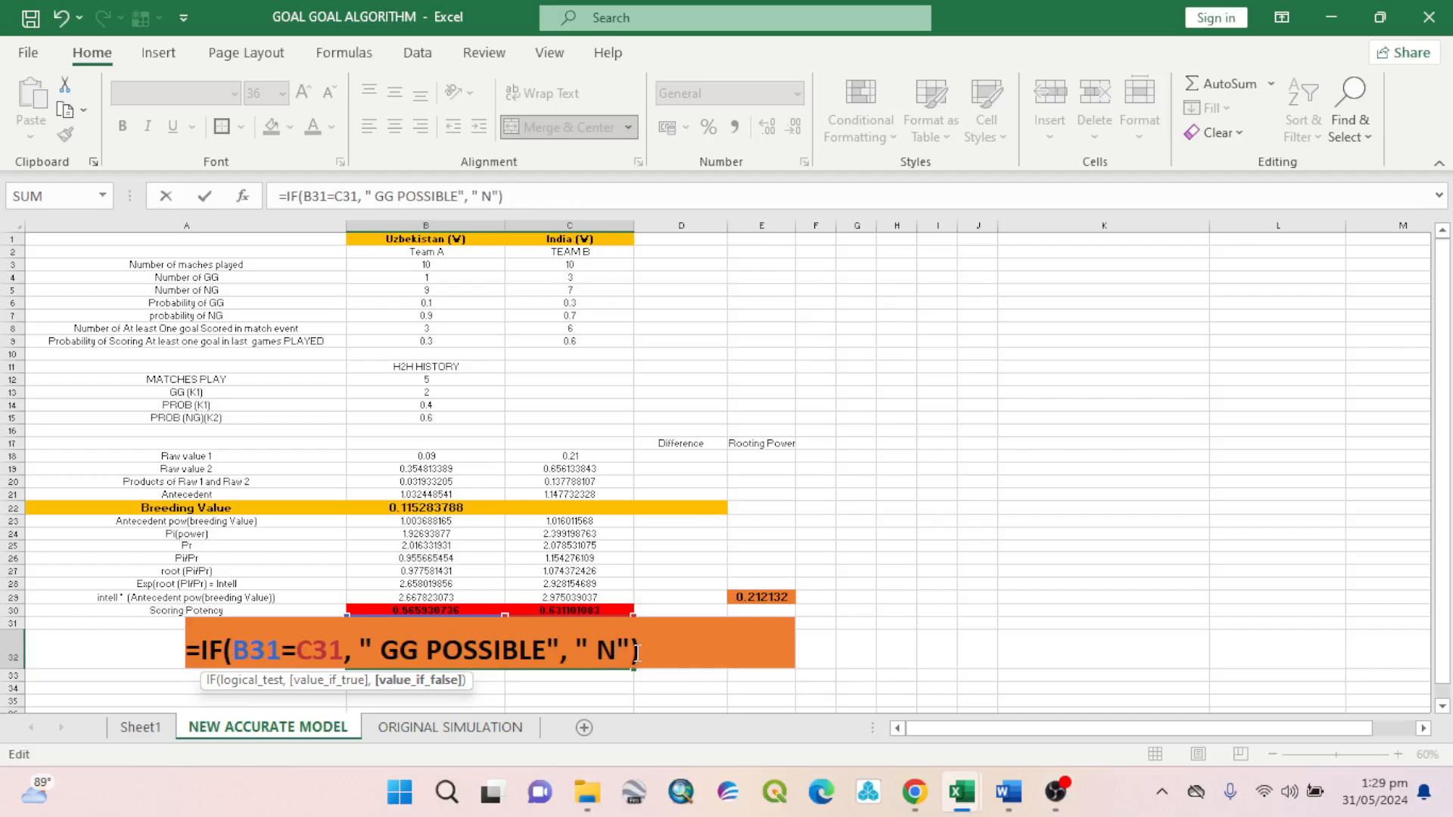
text(O GOAL)
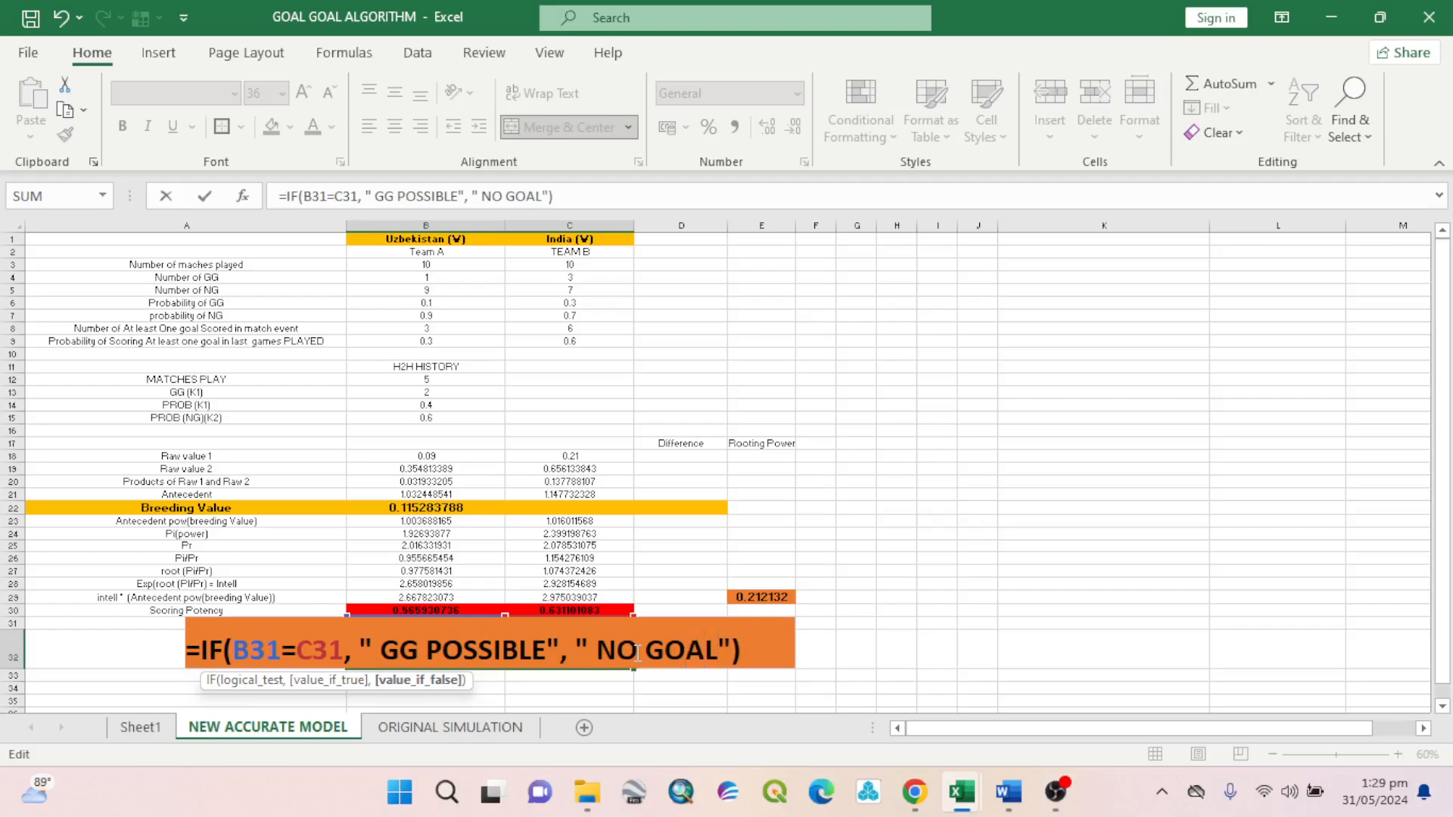
key(Return)
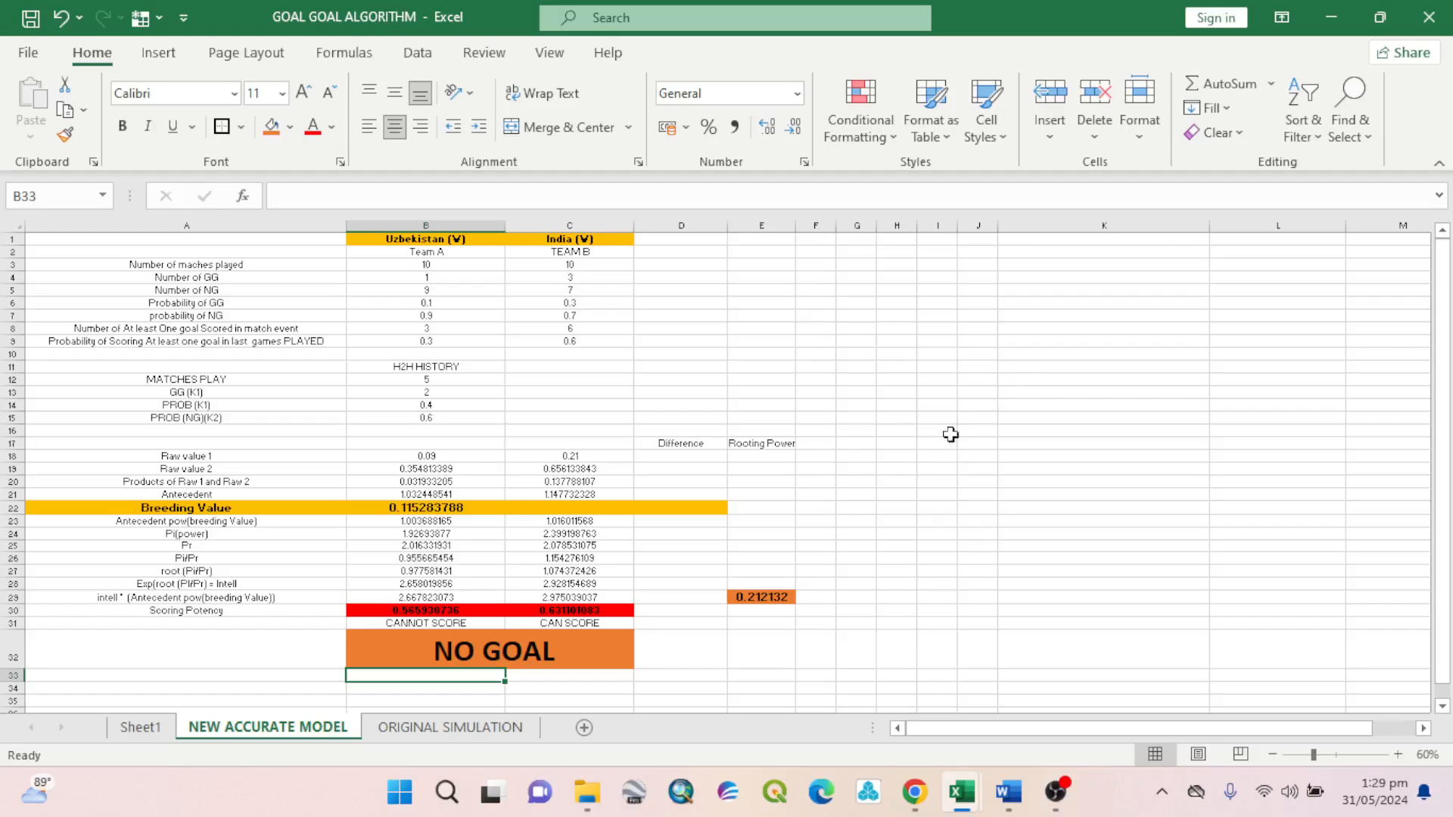
mouse_move(976, 772)
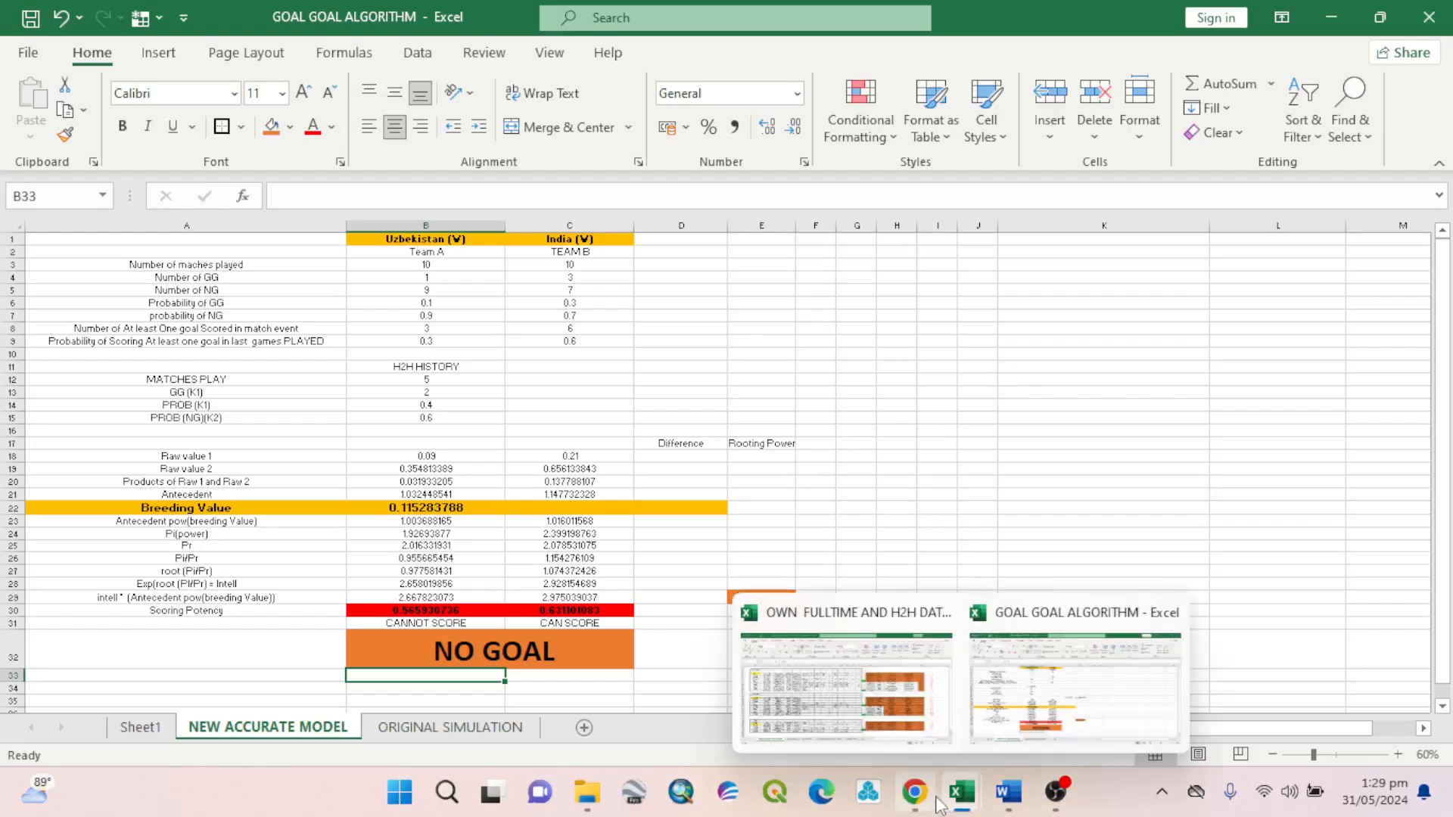
click(899, 380)
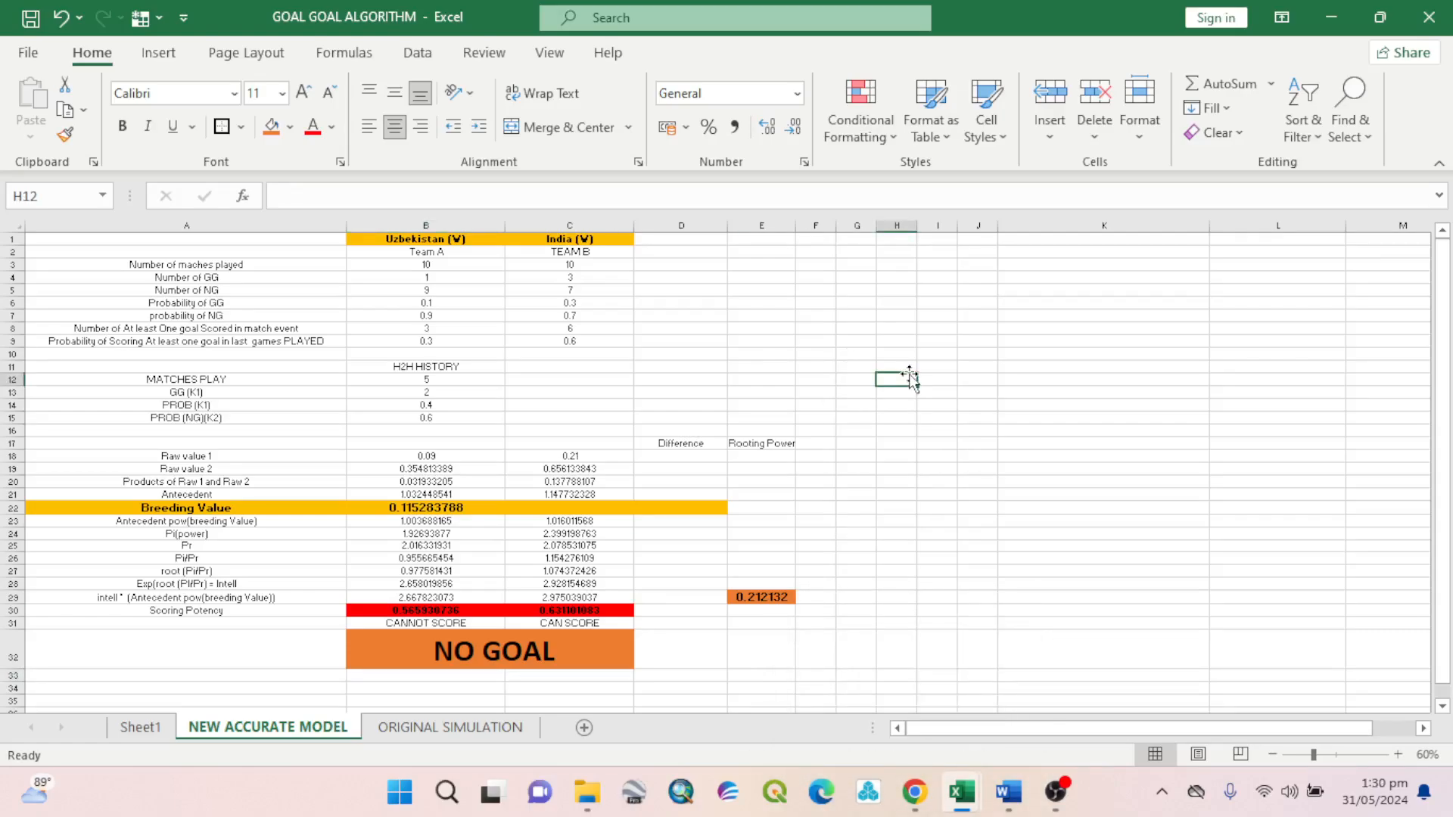
Switch to Chrome and check the FK Arys vs FK Taraz match page and the Nowgoal live match list for another fixture.
click(914, 791)
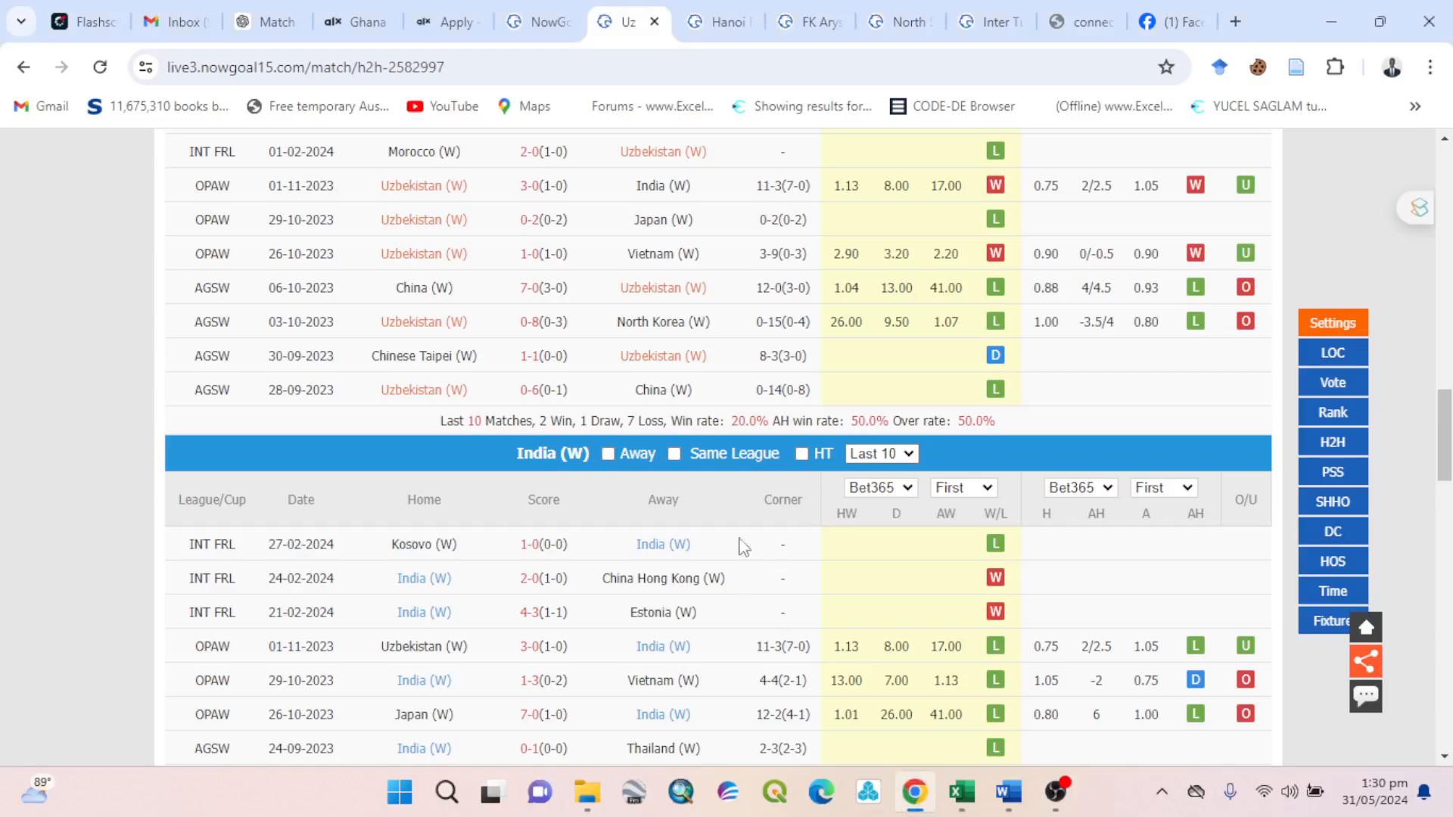
scroll(685, 371, up, 3)
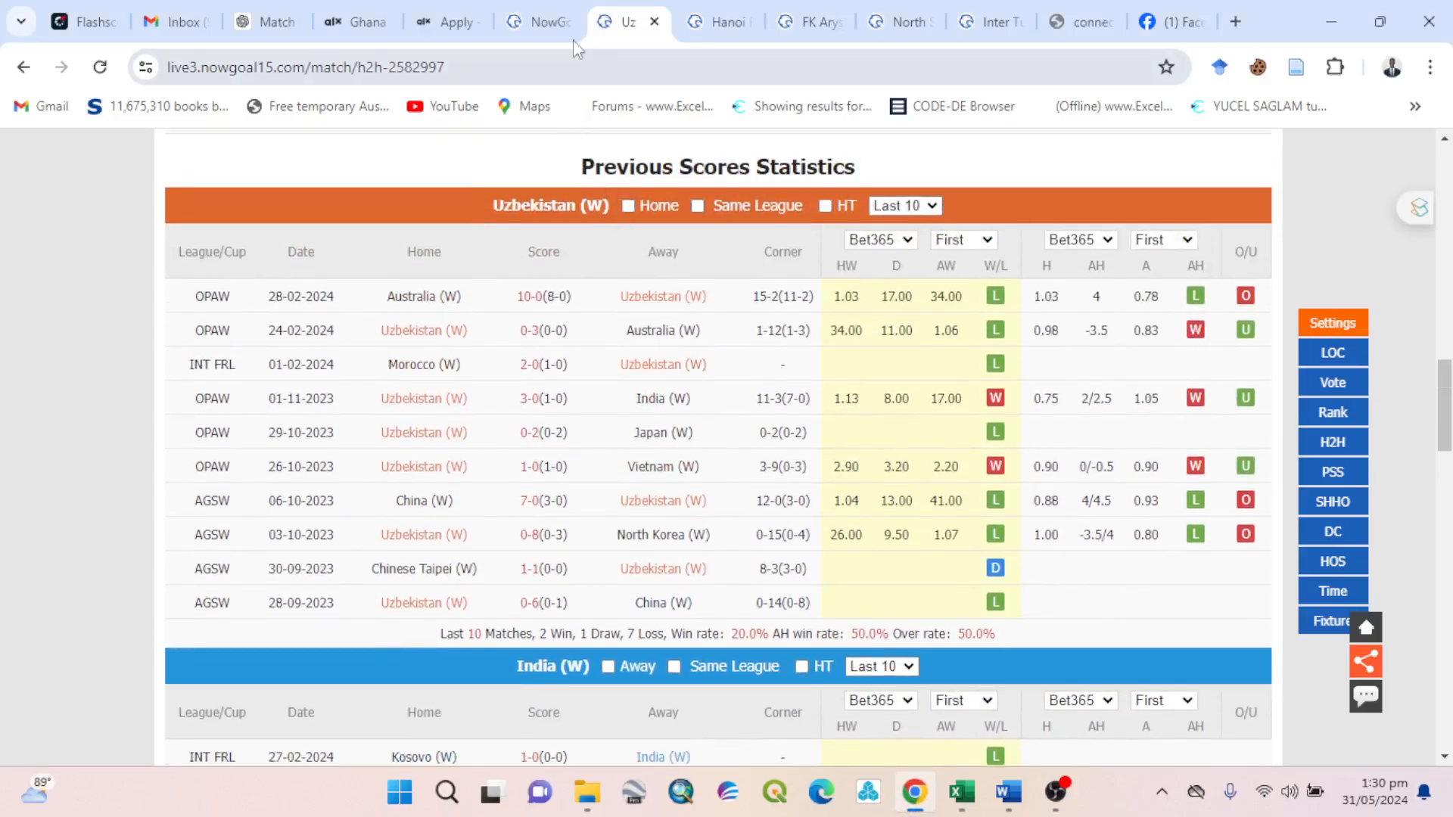
click(541, 22)
click(789, 17)
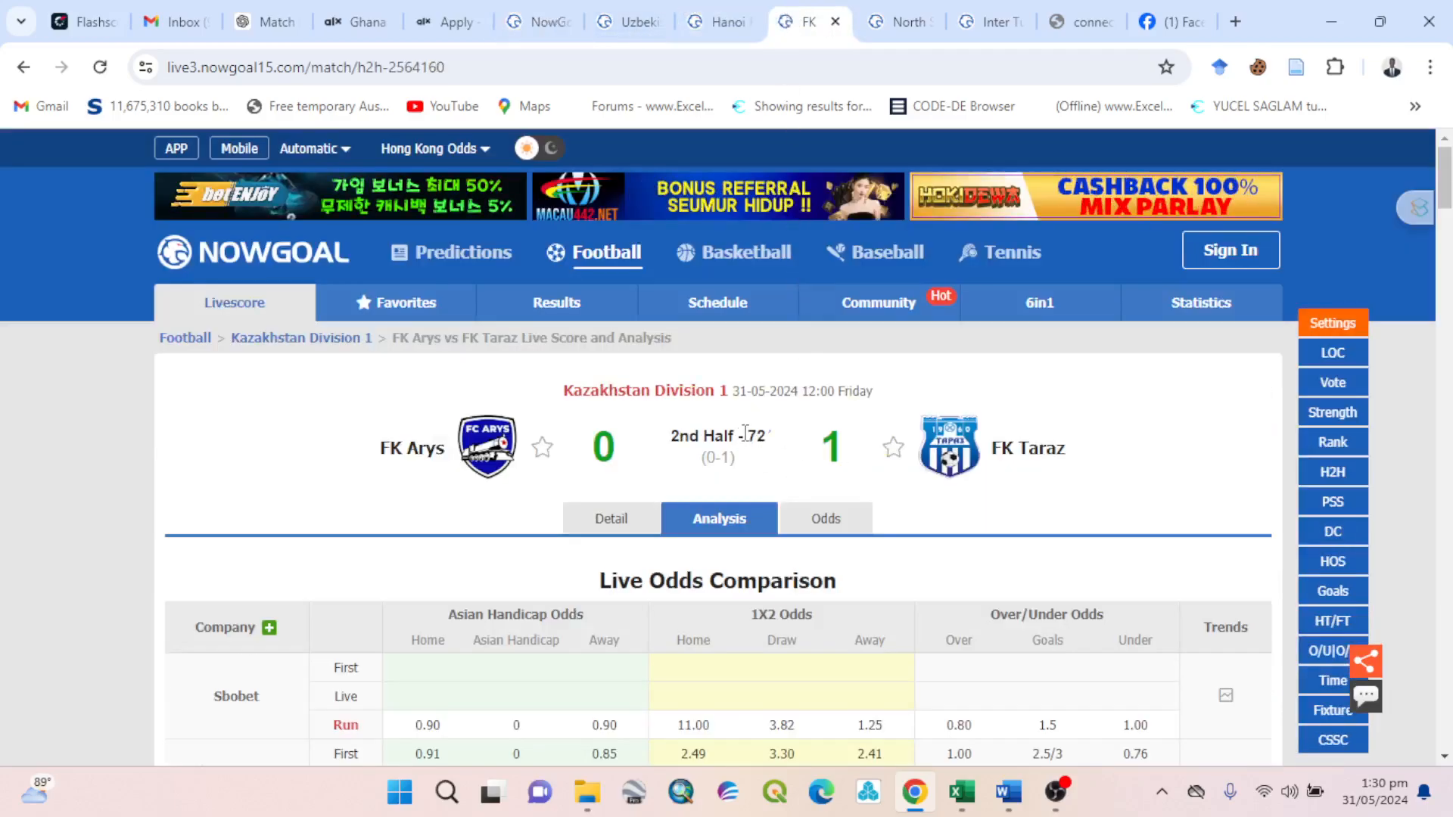
click(536, 19)
mouse_move(650, 379)
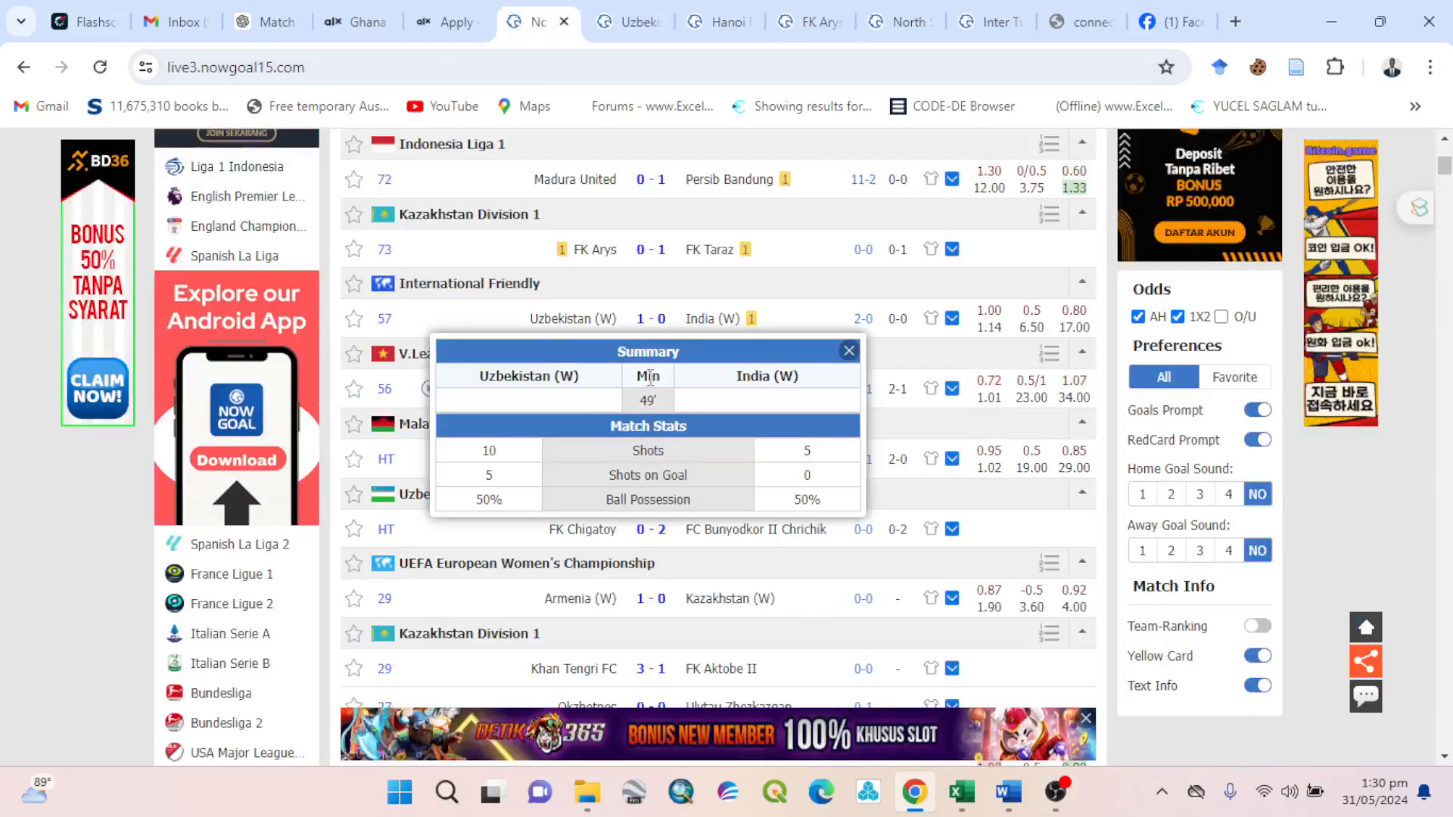
scroll(577, 509, down, 1)
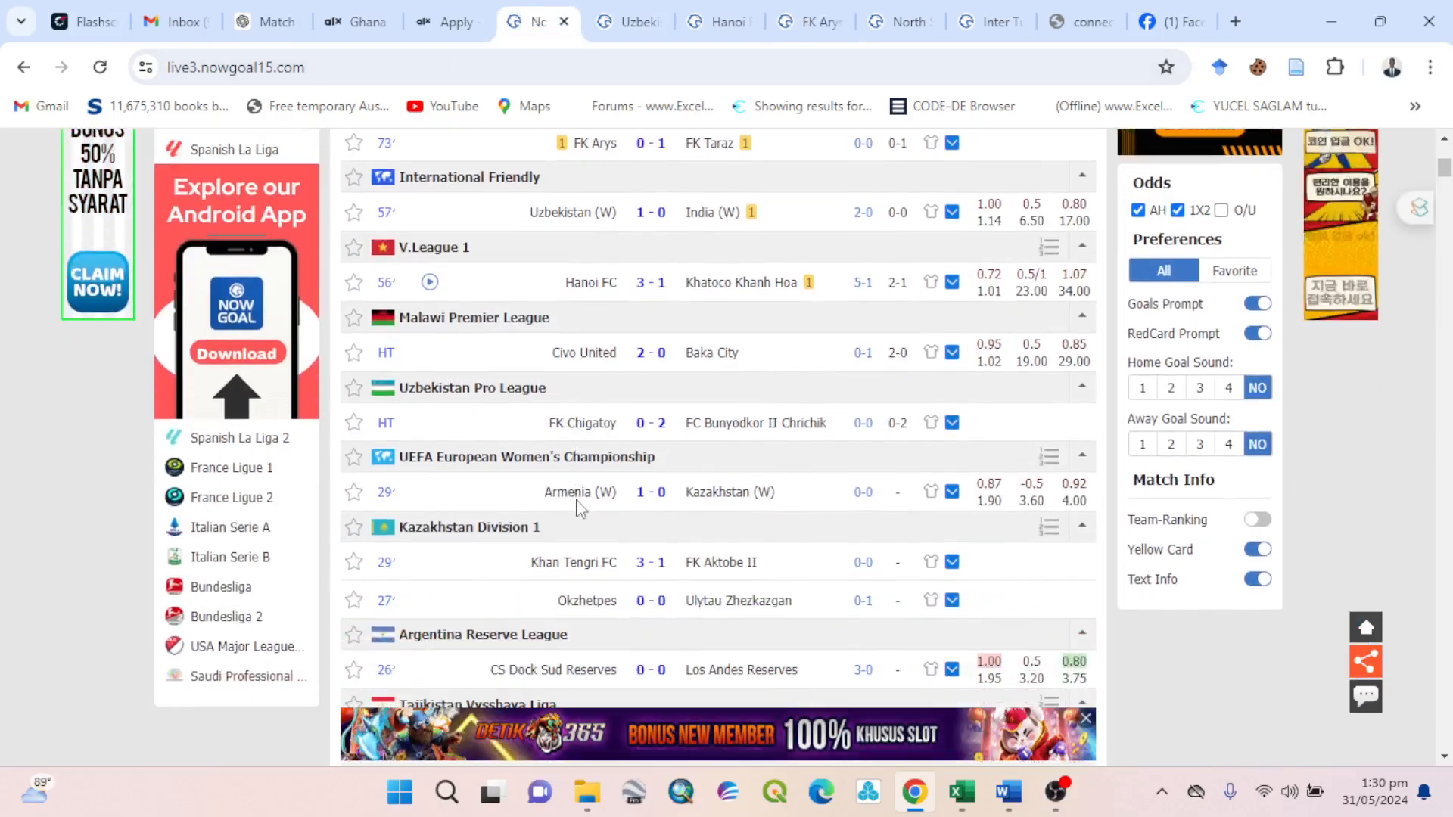
Open the Civo United vs Baka City match, check its head-to-head statistics in the analysis, and close the match page.
click(598, 353)
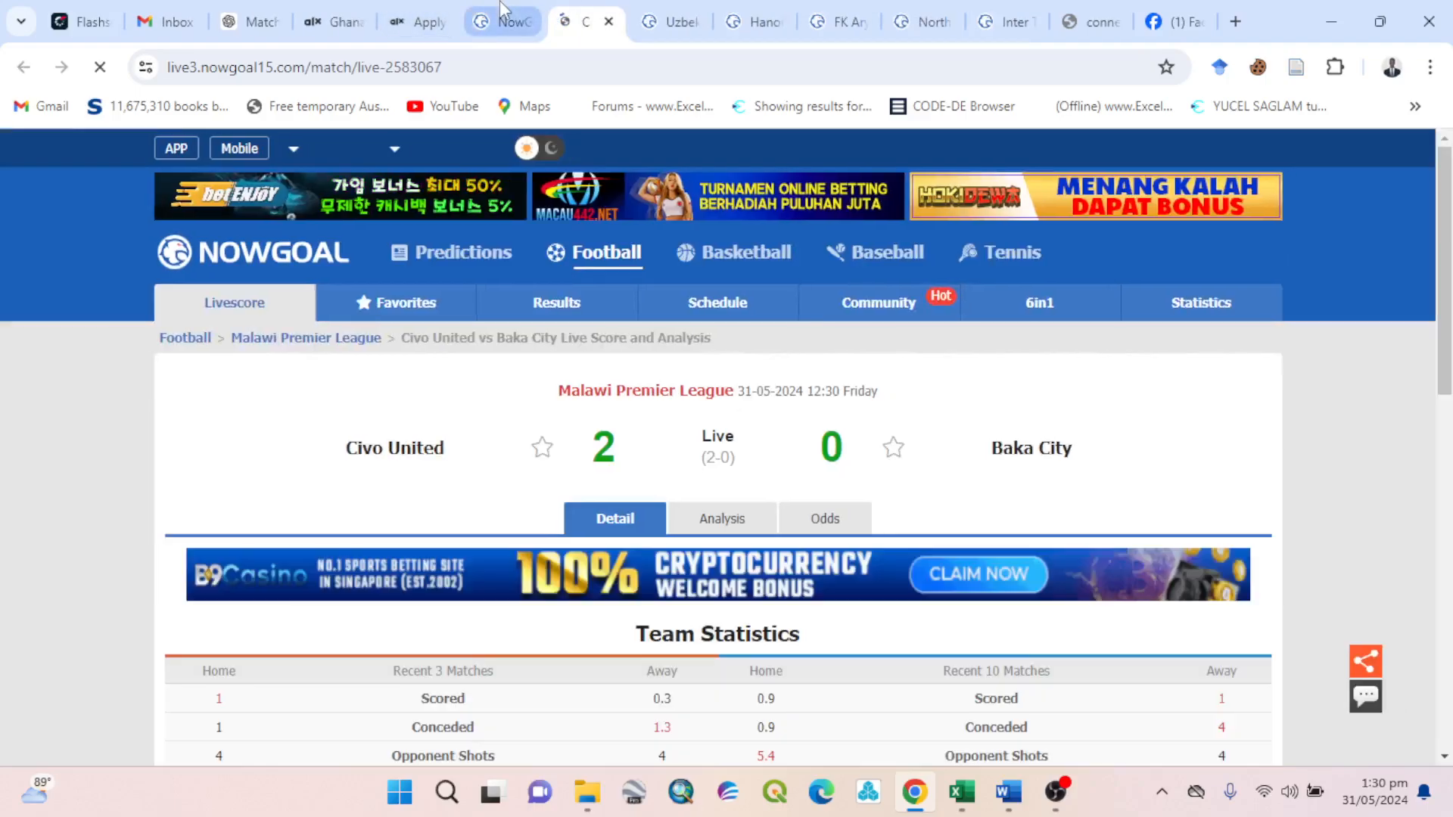
scroll(752, 411, down, 5)
scroll(750, 348, up, 2)
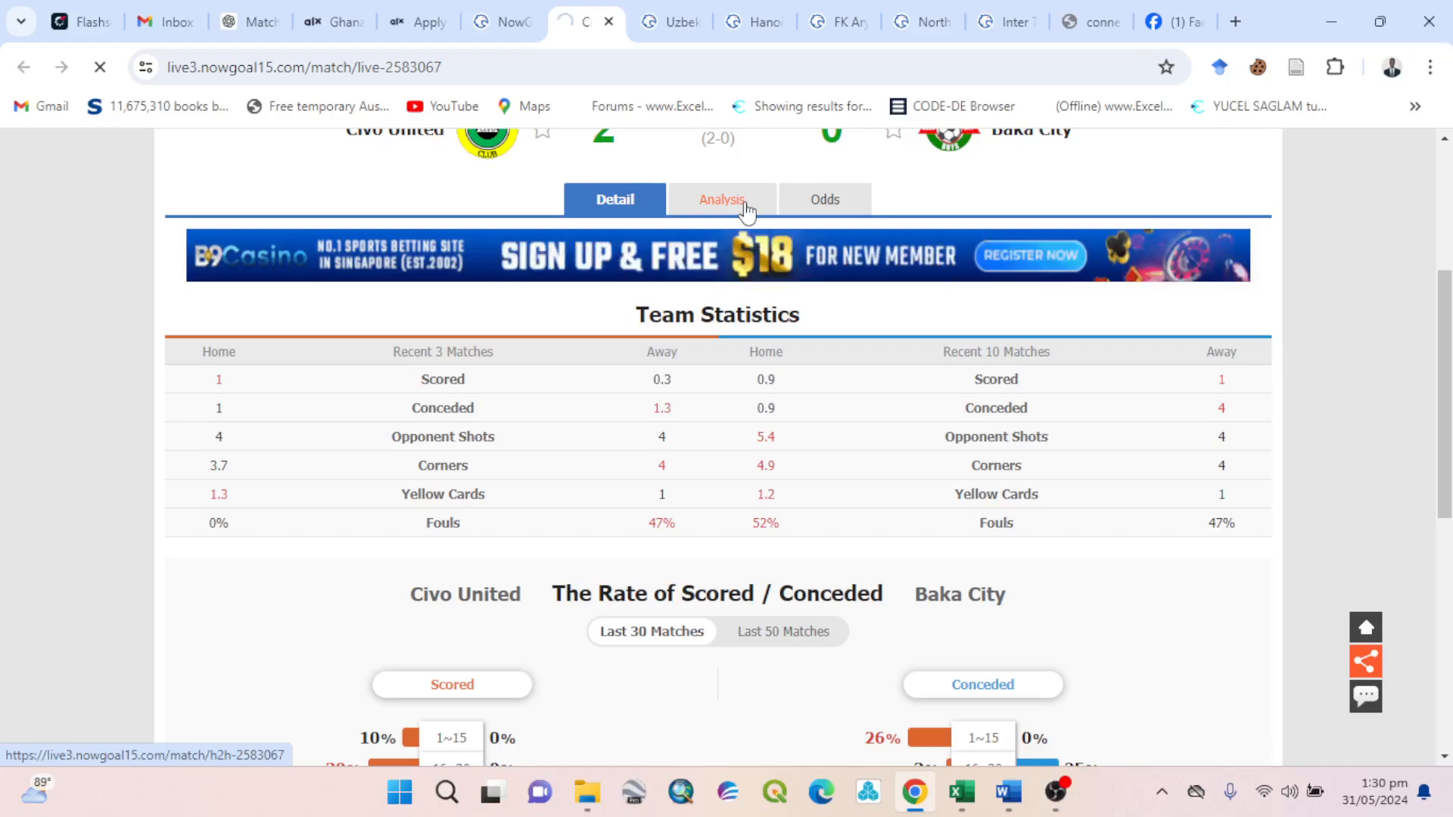
click(746, 204)
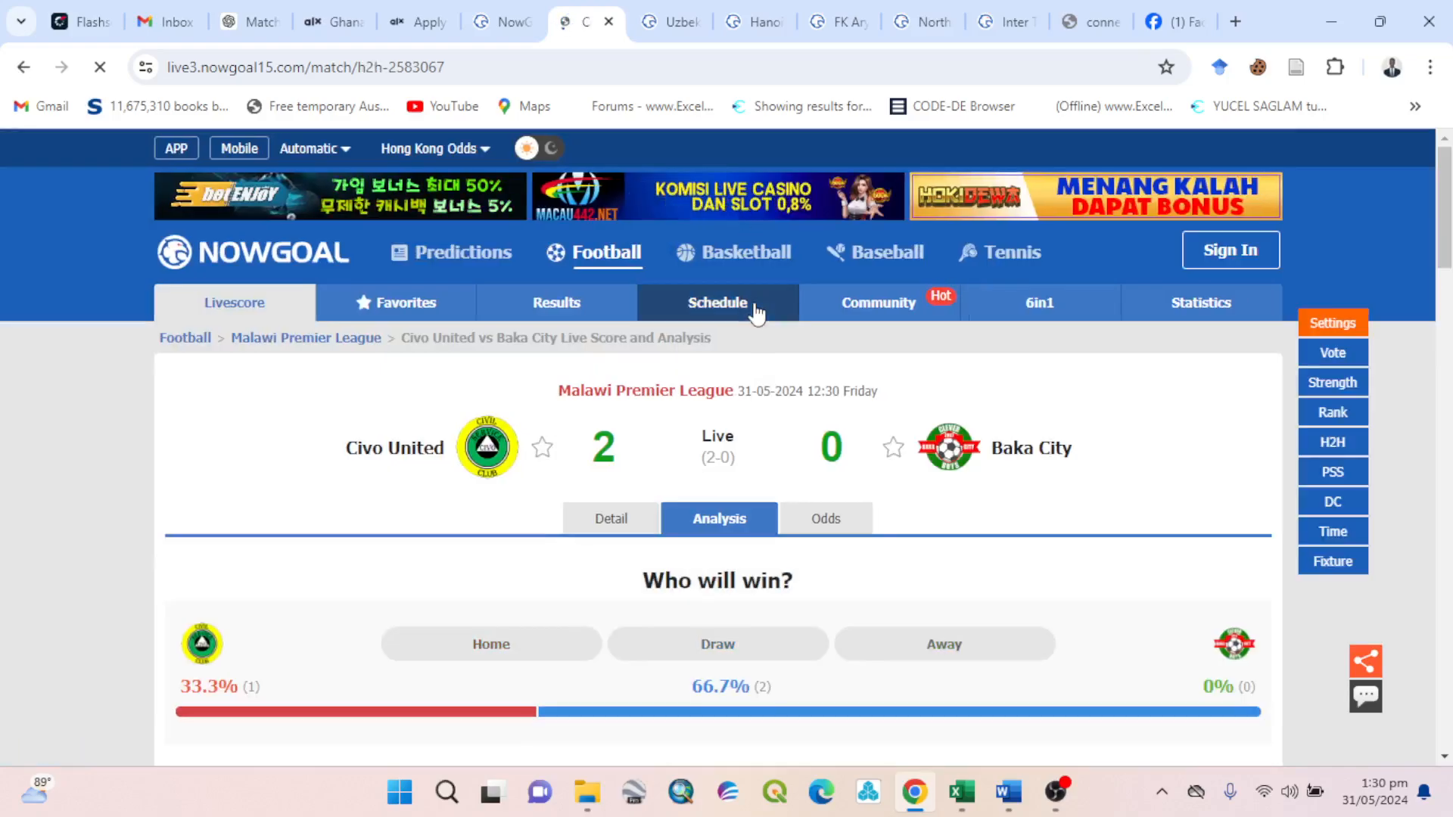
scroll(806, 482, down, 15)
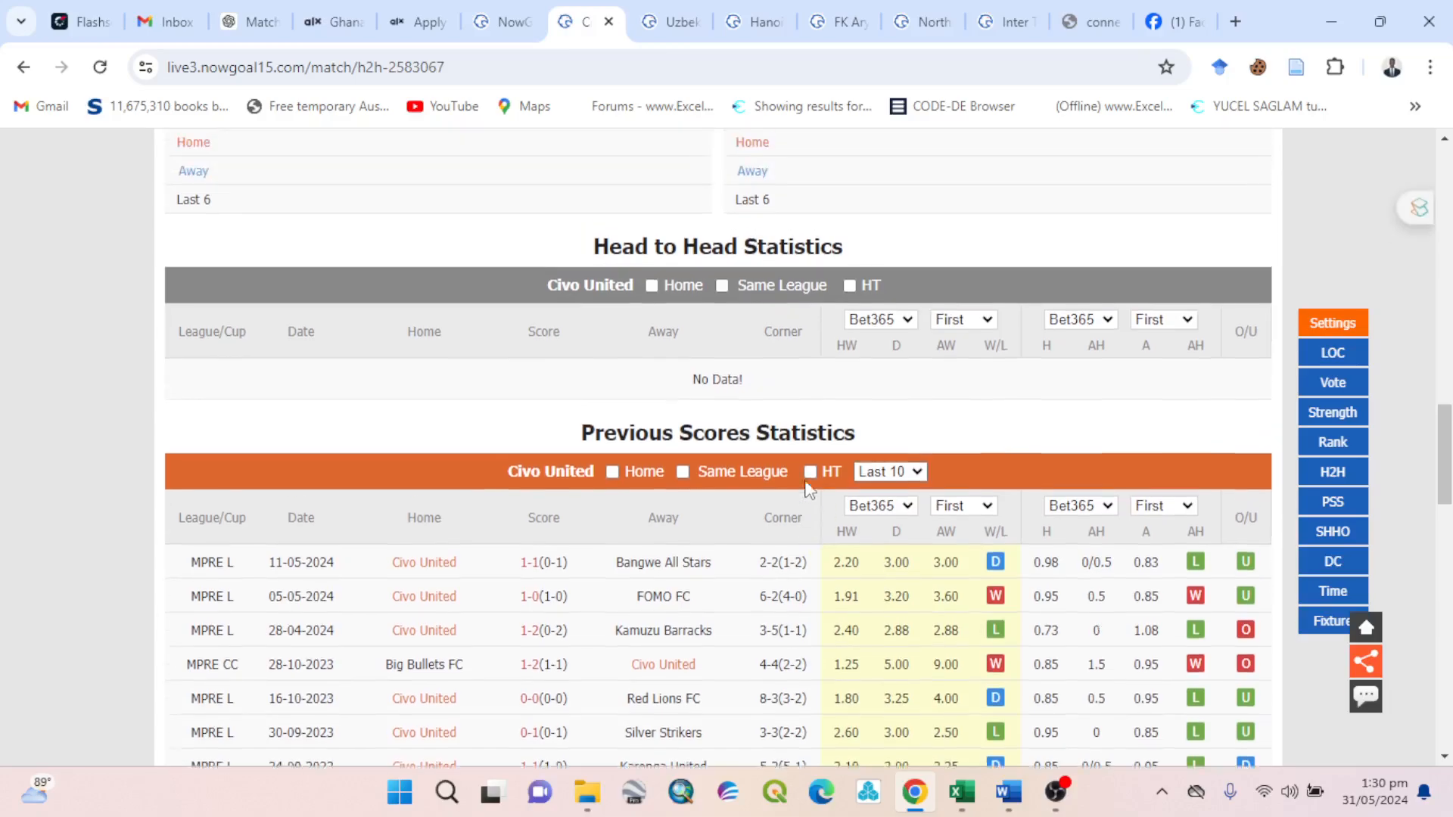
scroll(787, 469, up, 1)
drag(763, 443, 666, 447)
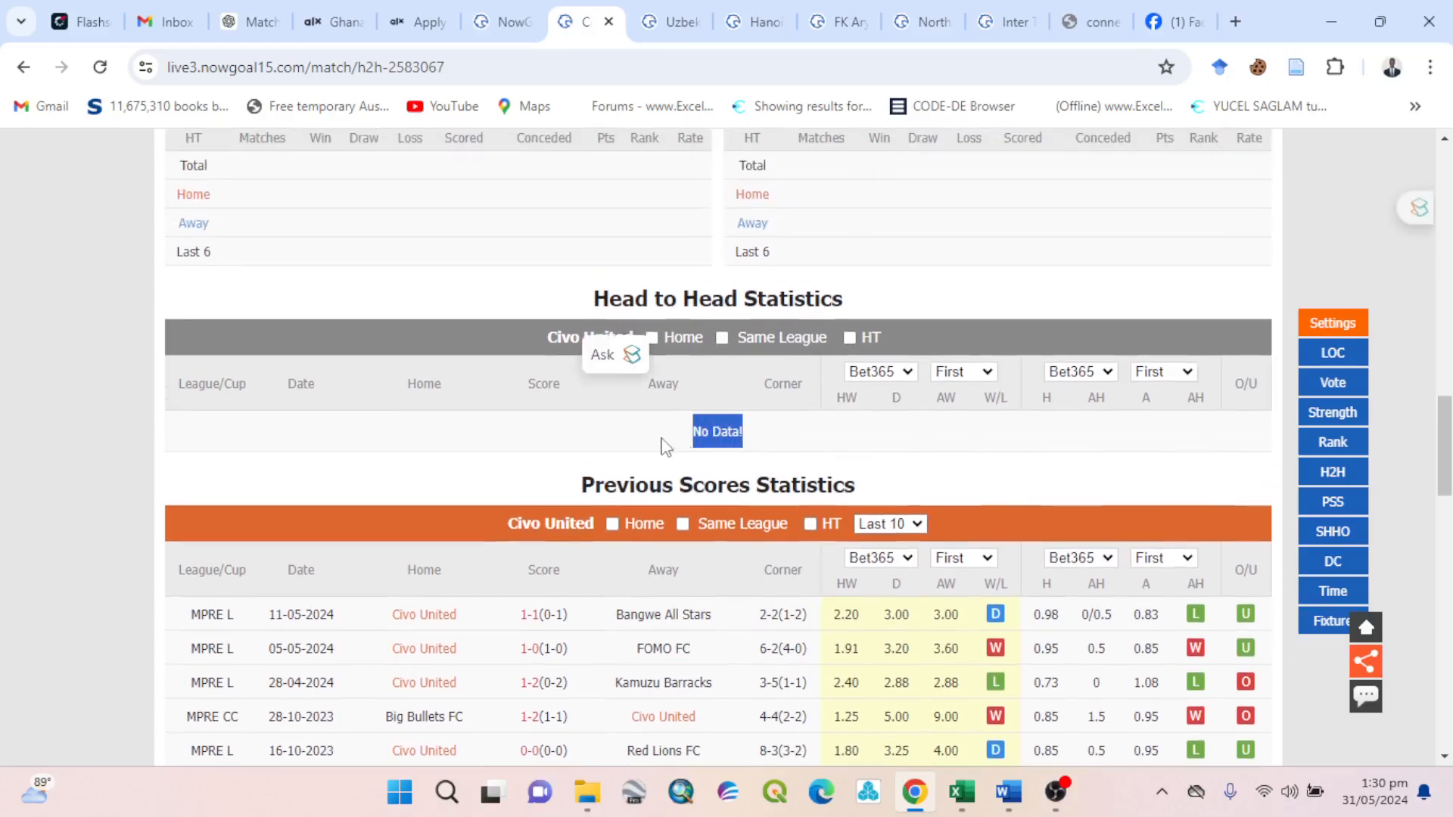
click(609, 21)
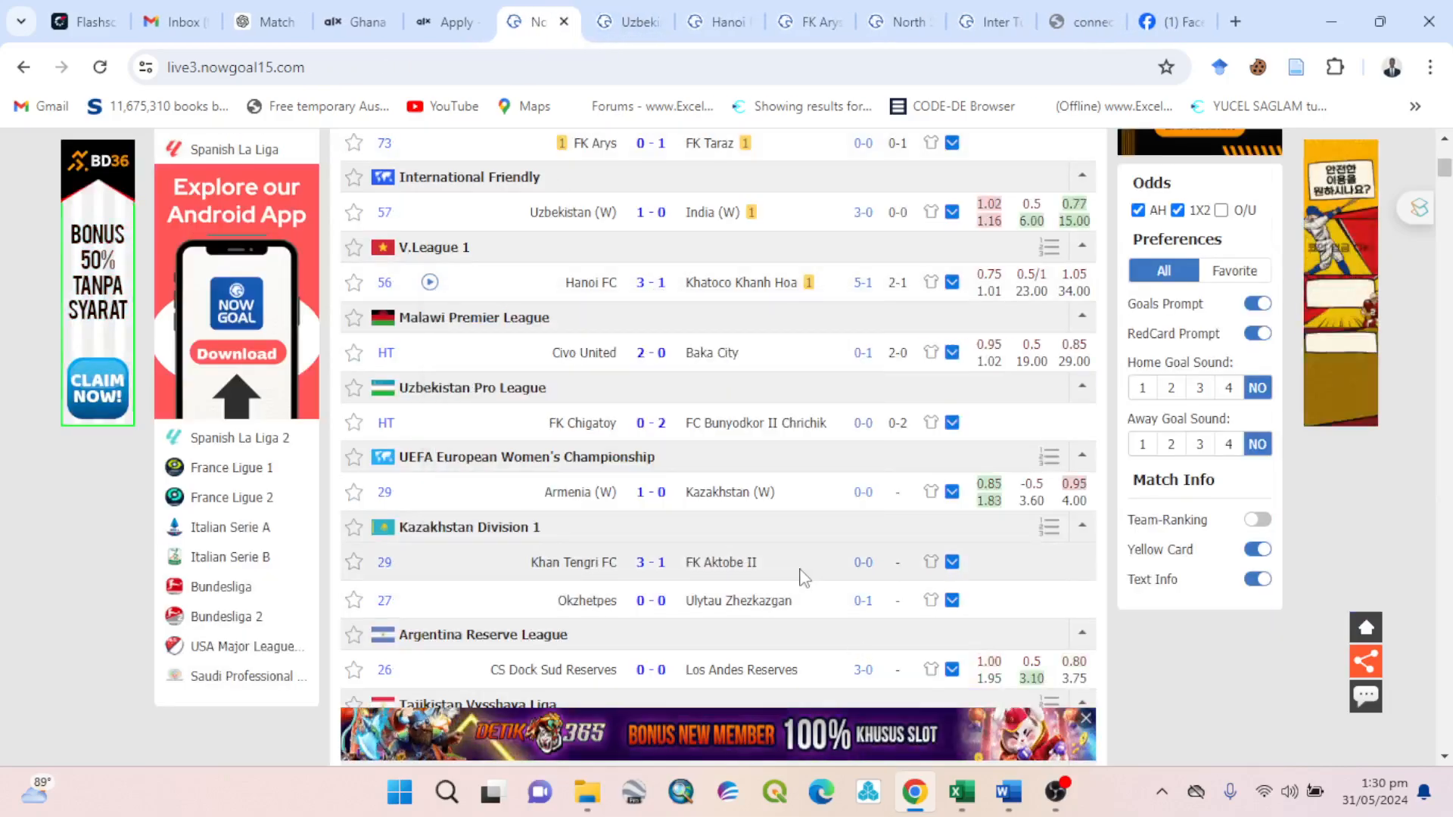
Open the Minas Boca/MG Youth vs AC Tres Coracoes U20 match from the live list and review its team statistics.
scroll(810, 492, down, 4)
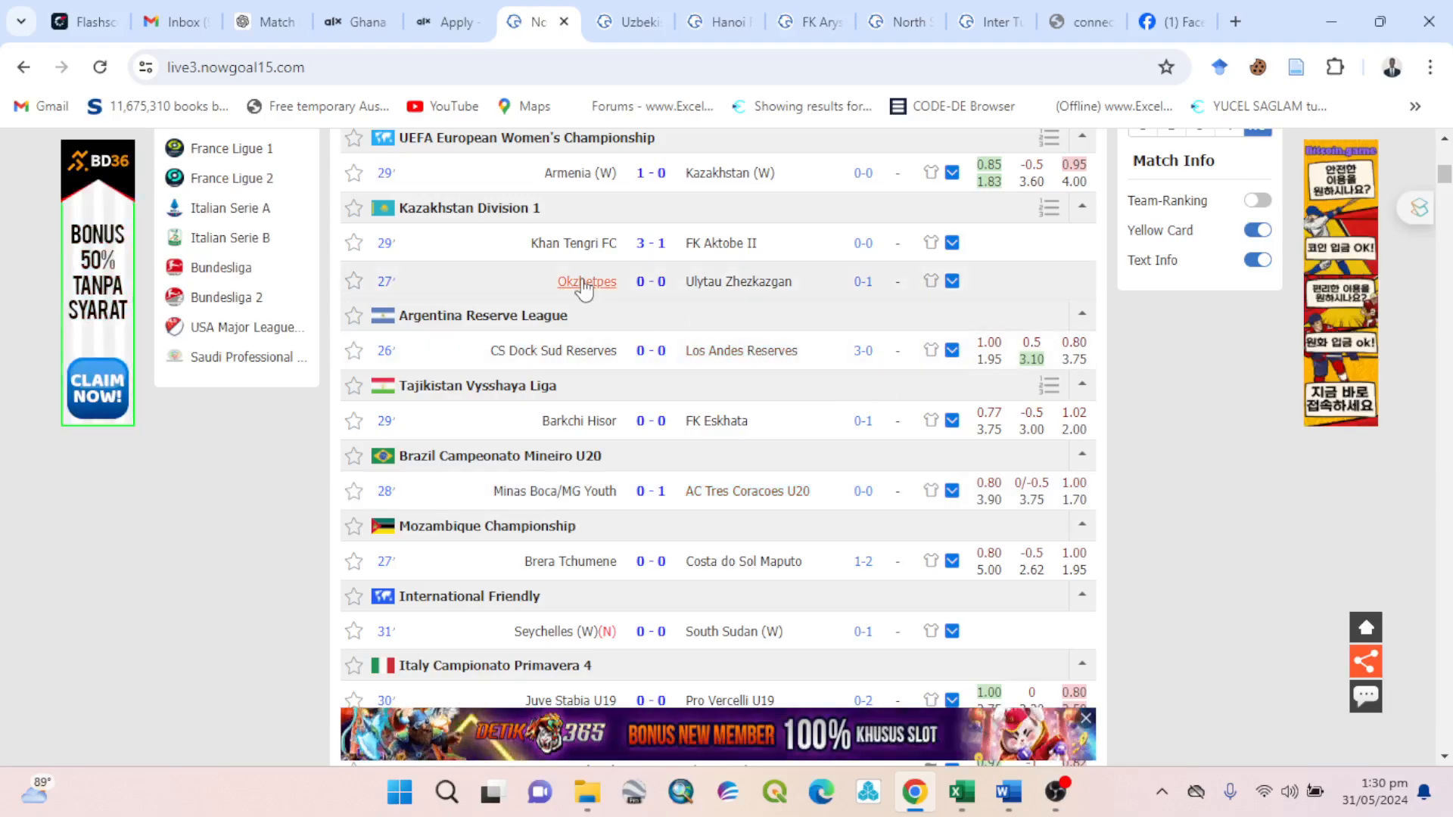
scroll(704, 412, down, 1)
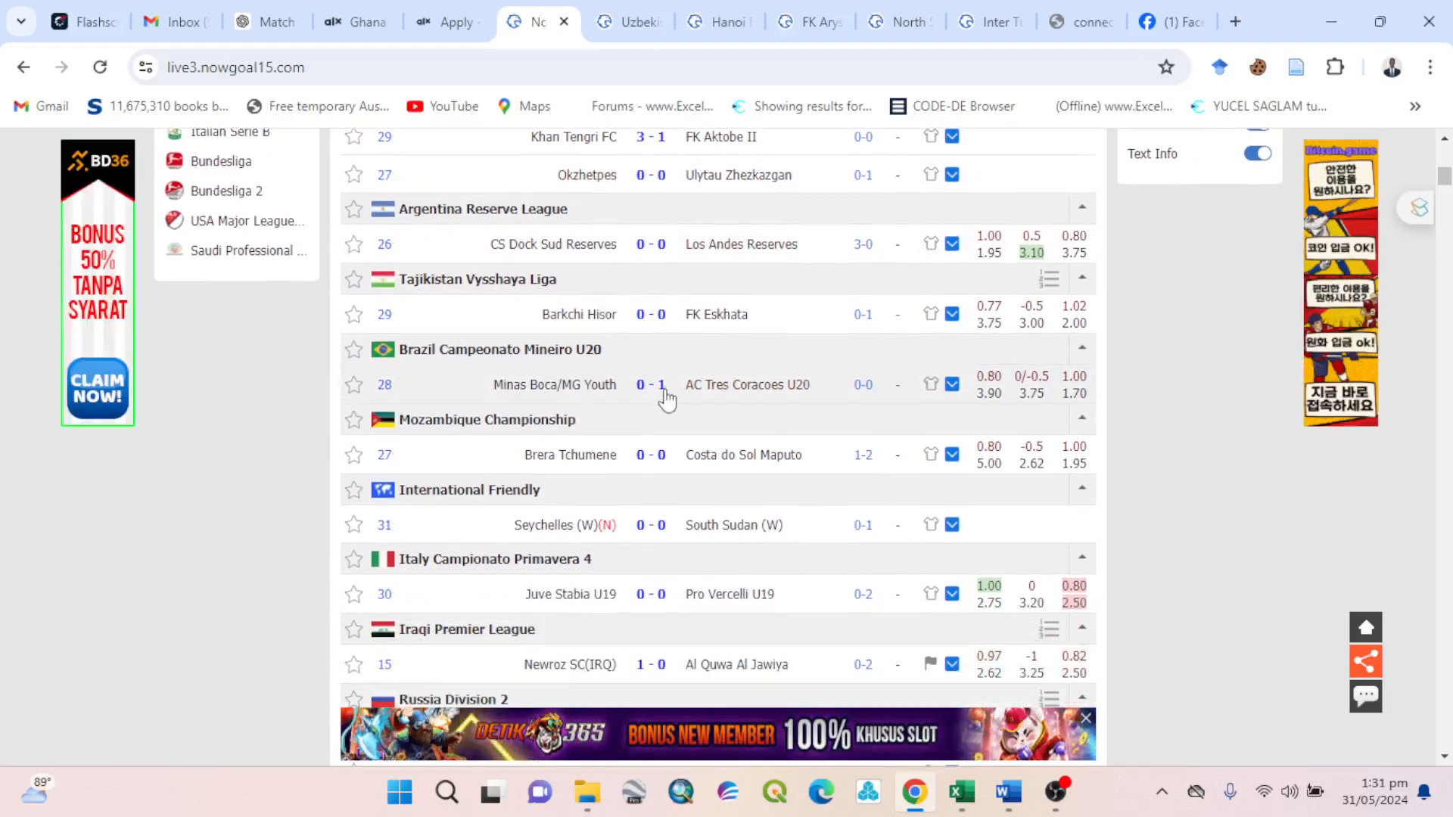
click(610, 386)
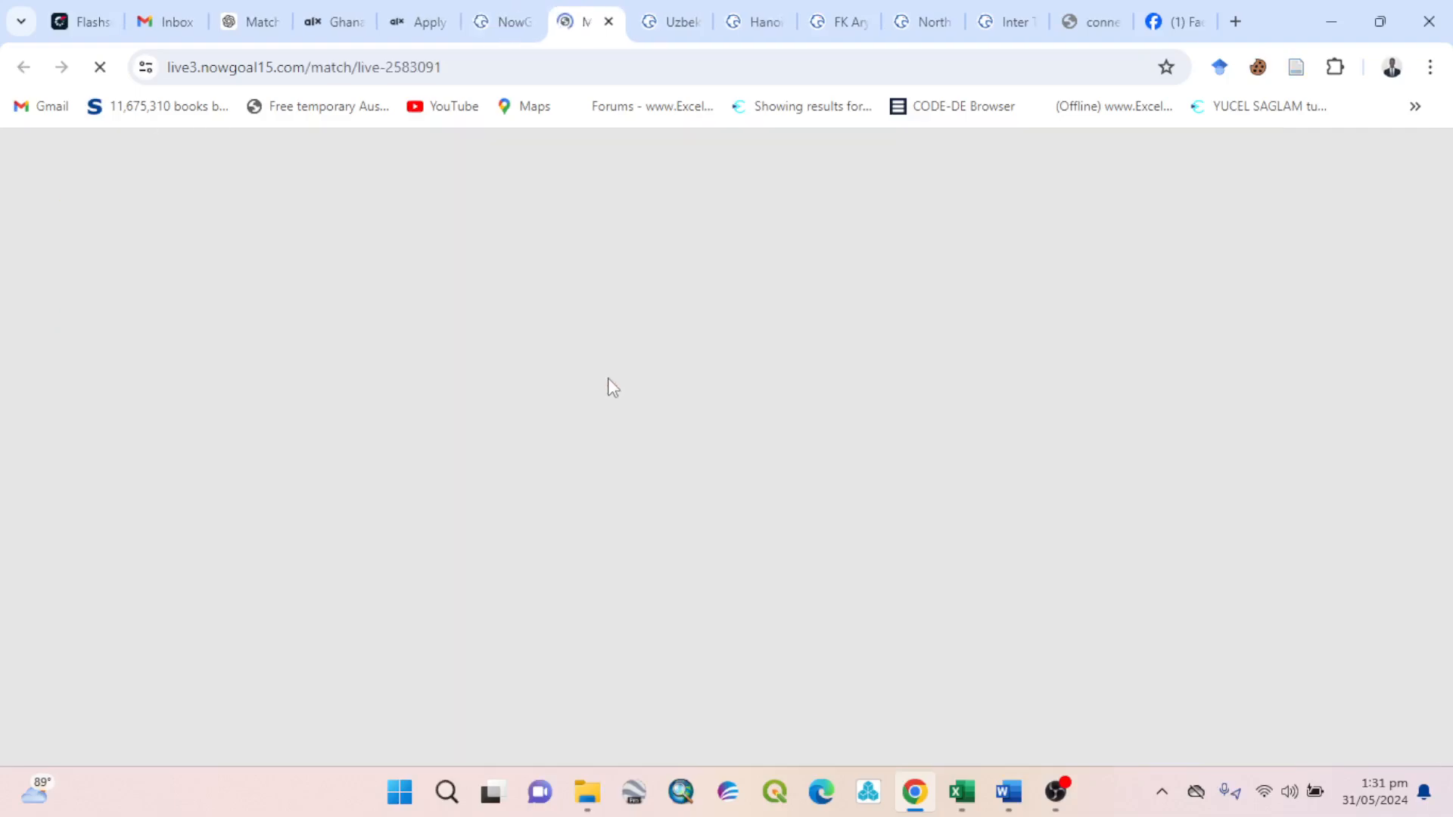
scroll(681, 446, down, 1)
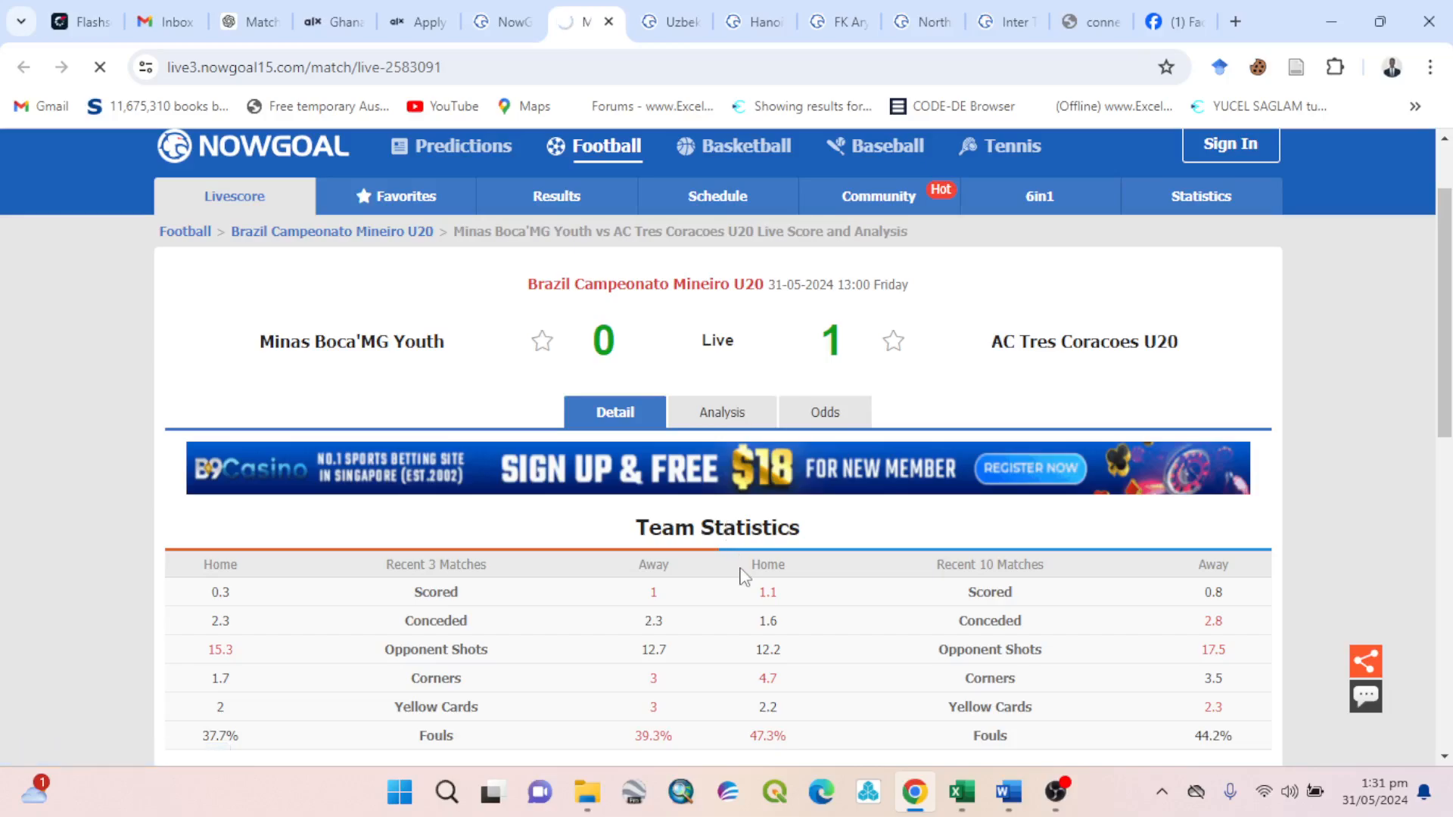
scroll(744, 575, down, 2)
scroll(745, 545, up, 2)
scroll(747, 546, up, 1)
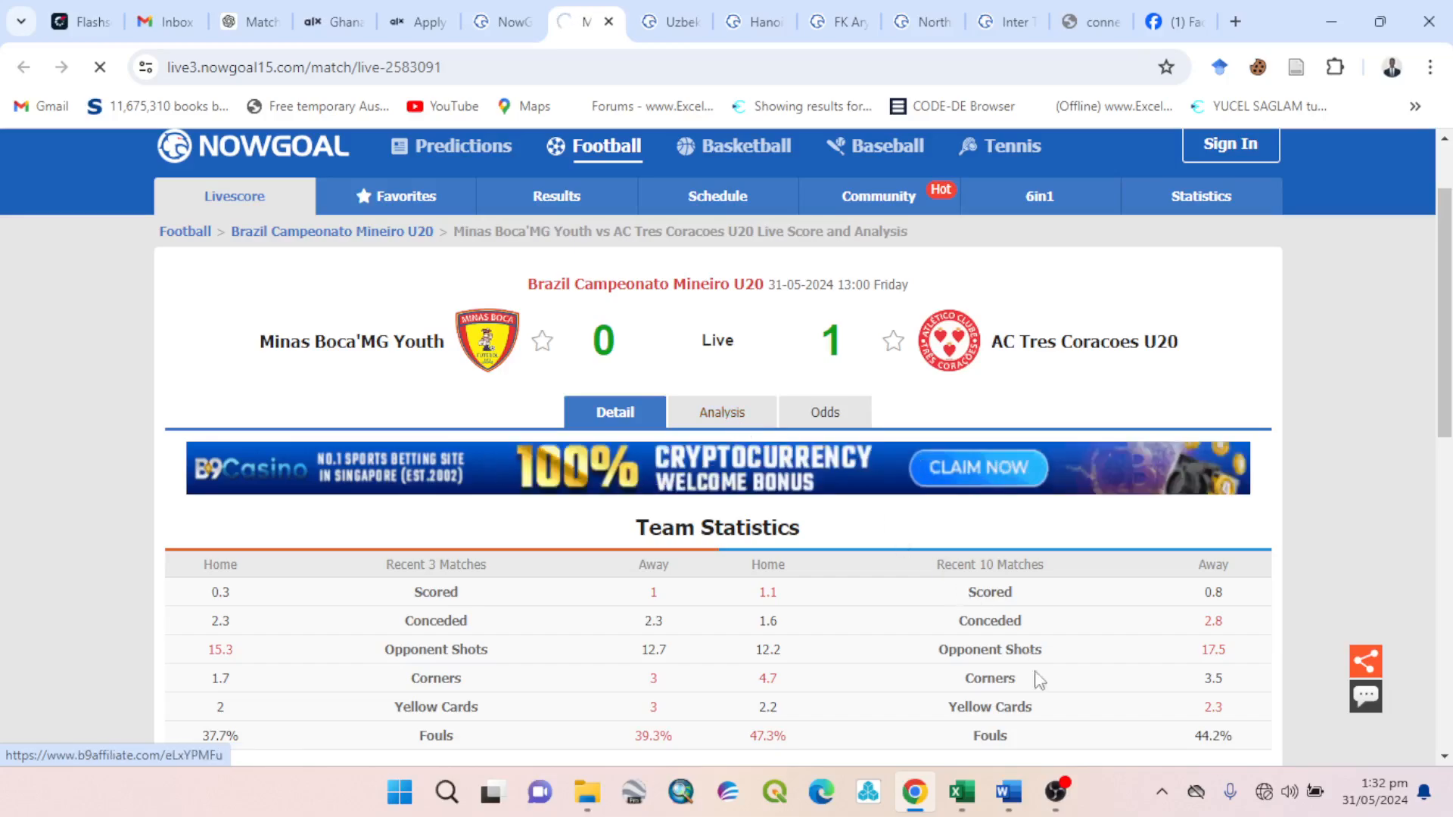
Switch to the Word document and review the breeding value and degree of latency formulas, equations (3) to (5).
click(1009, 792)
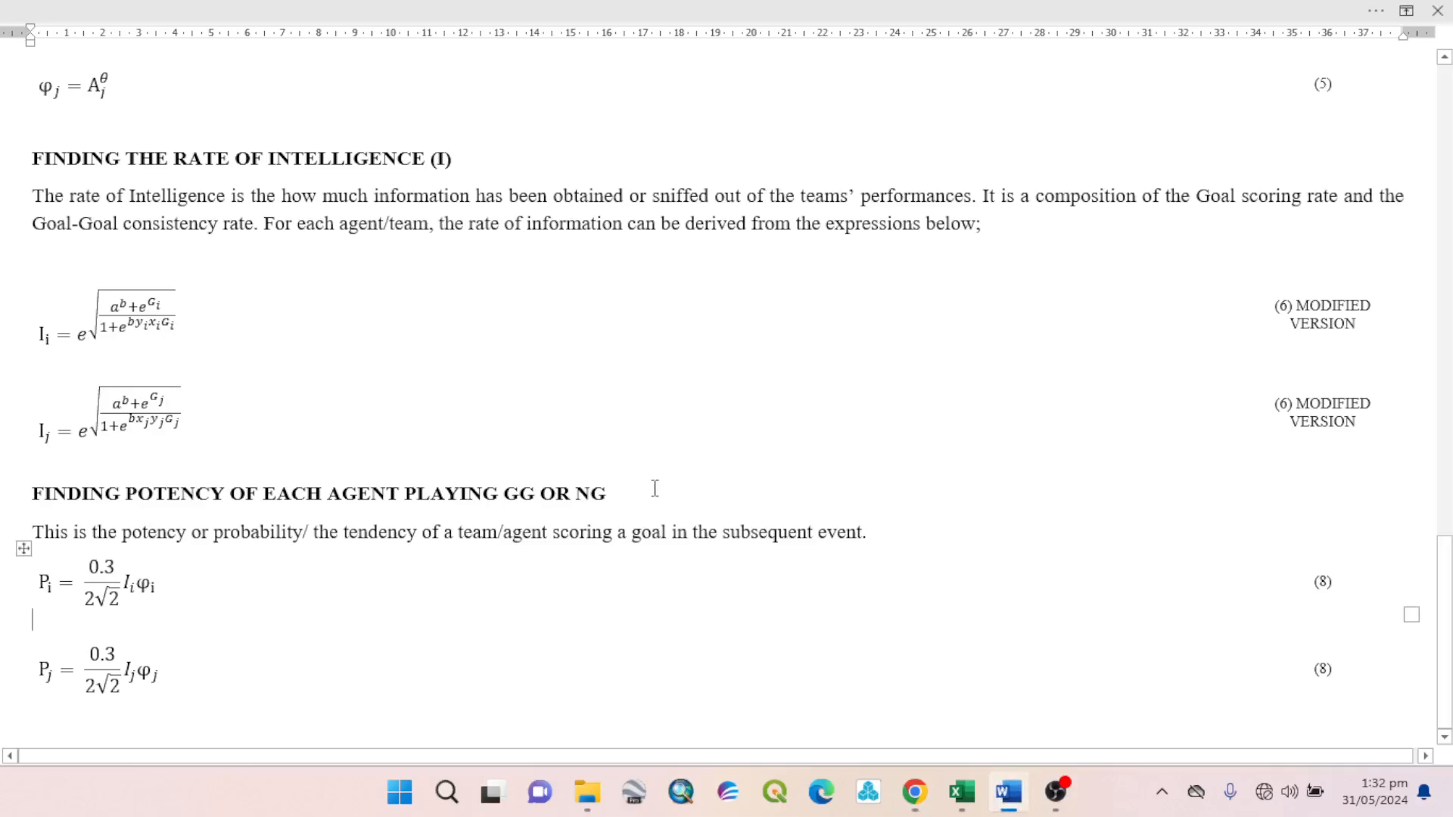
scroll(558, 487, up, 3)
scroll(552, 488, down, 3)
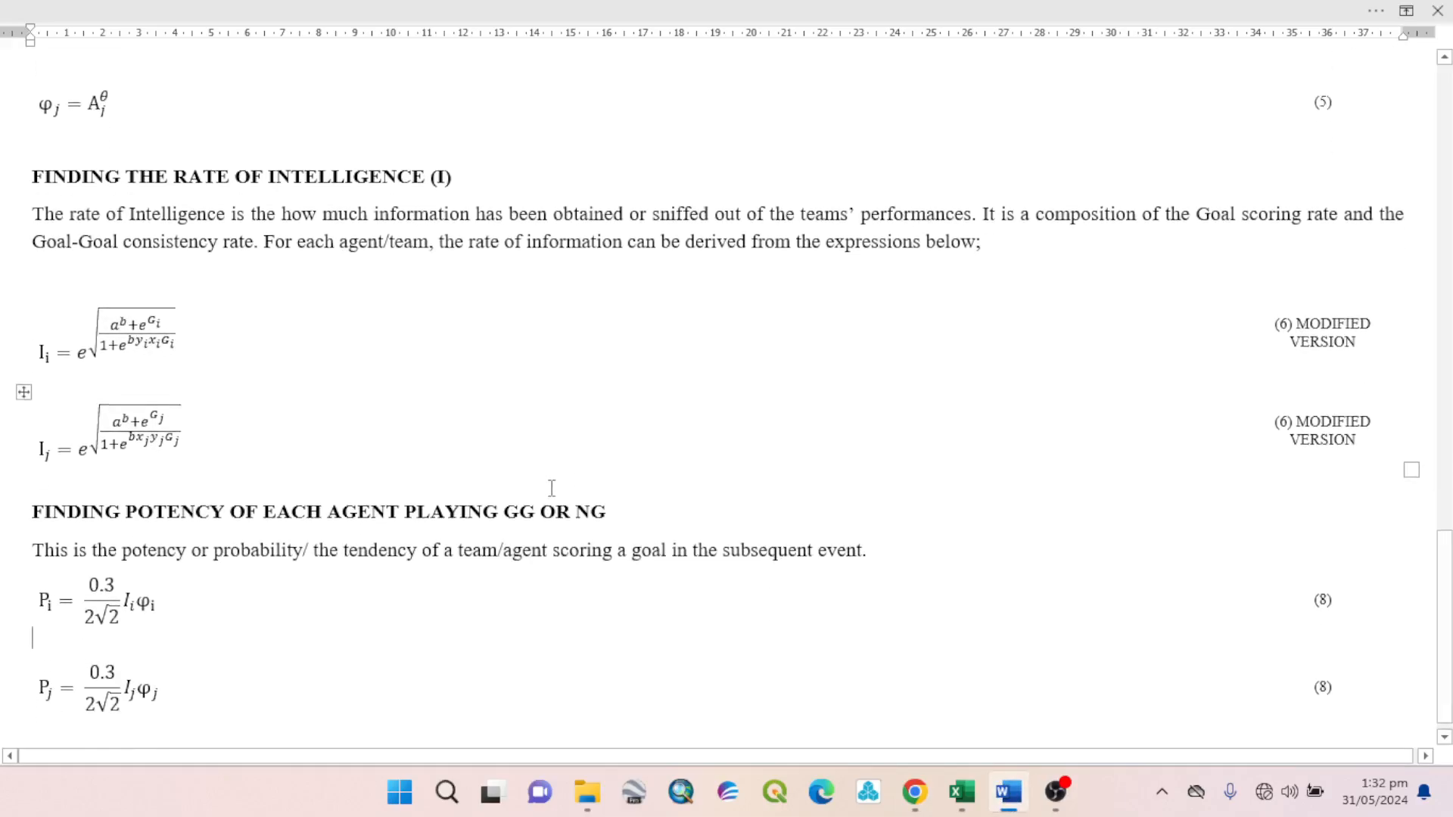
scroll(552, 488, up, 3)
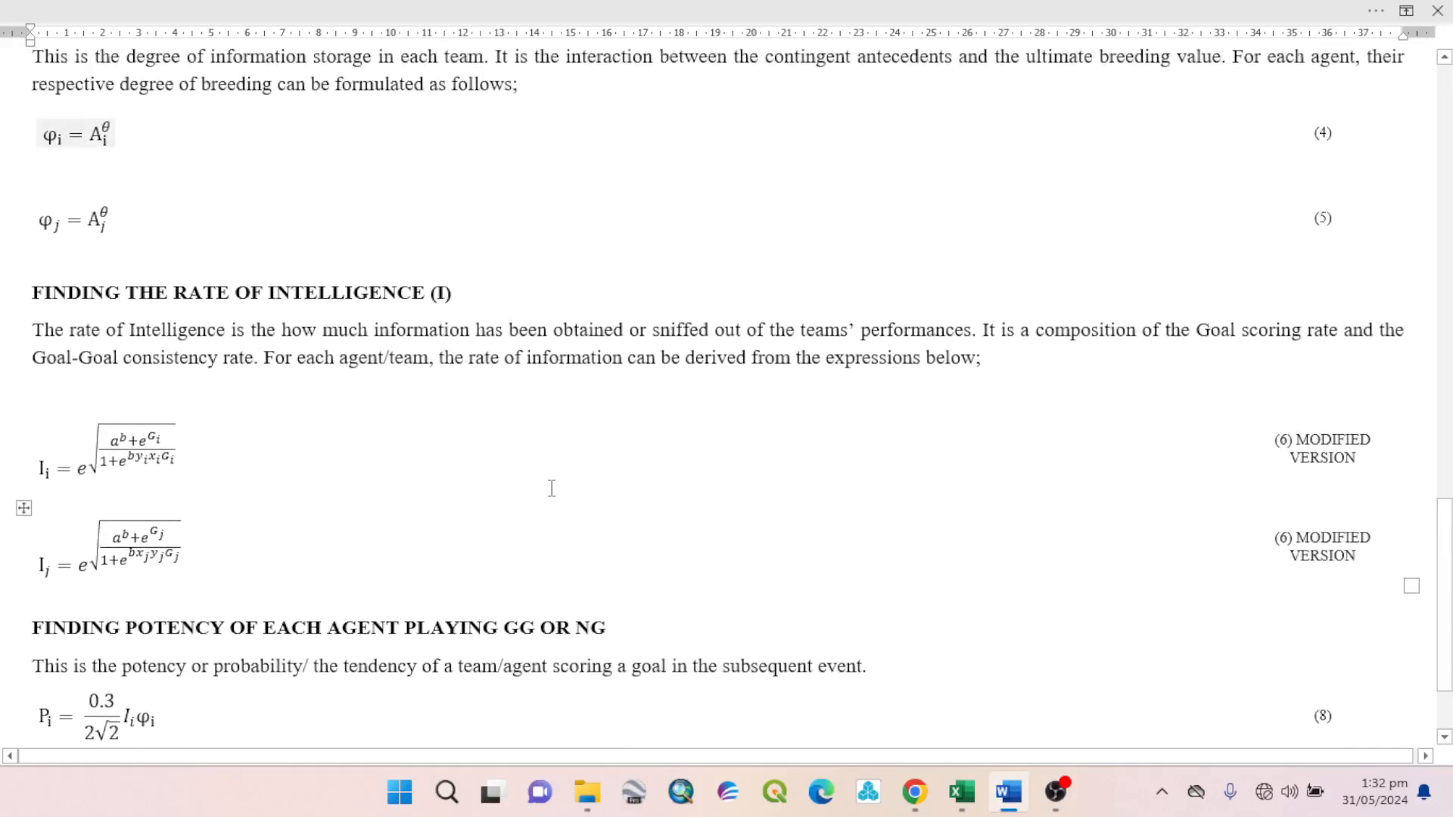
scroll(552, 488, up, 6)
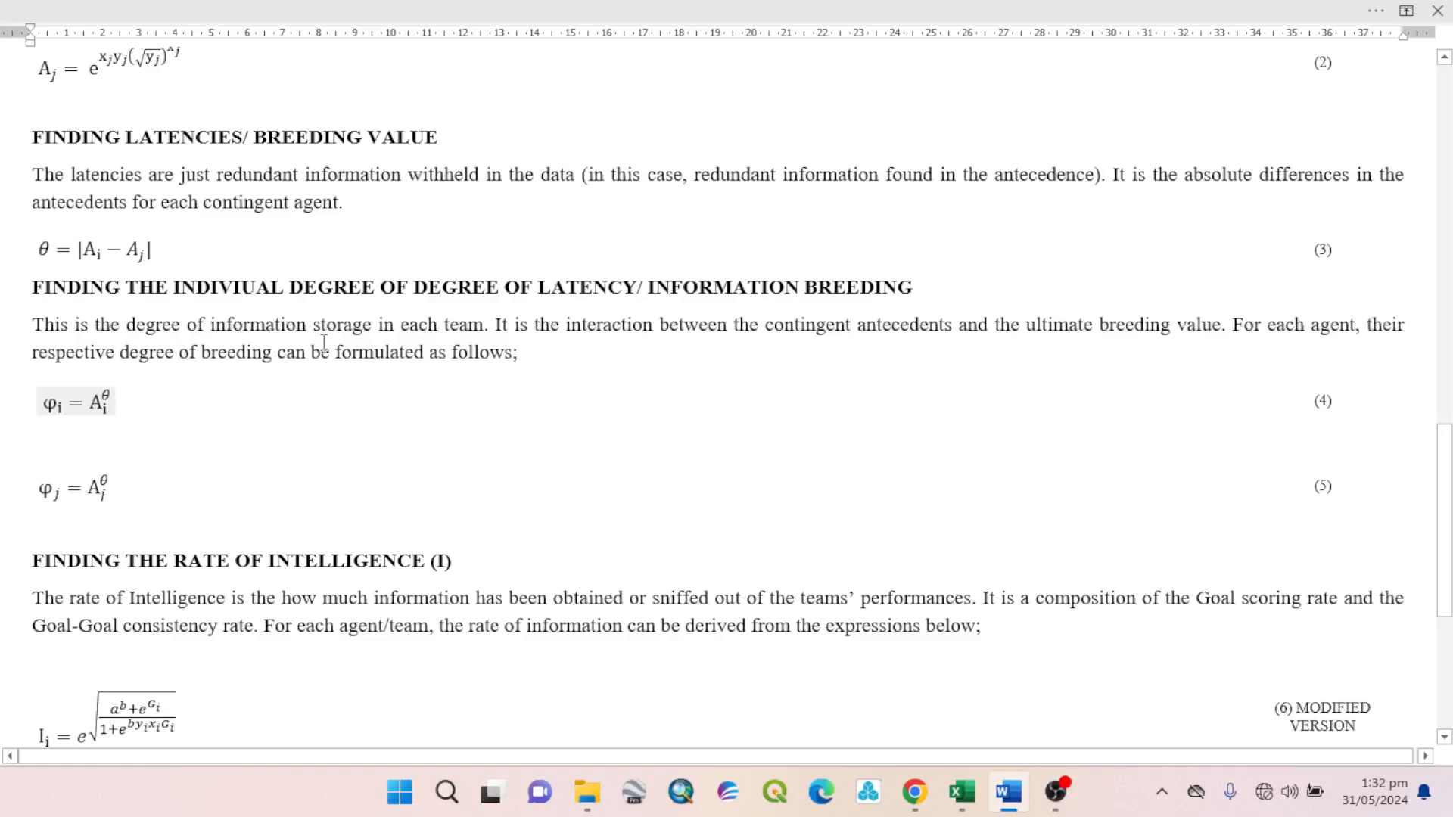
scroll(324, 343, down, 1)
double_click(94, 359)
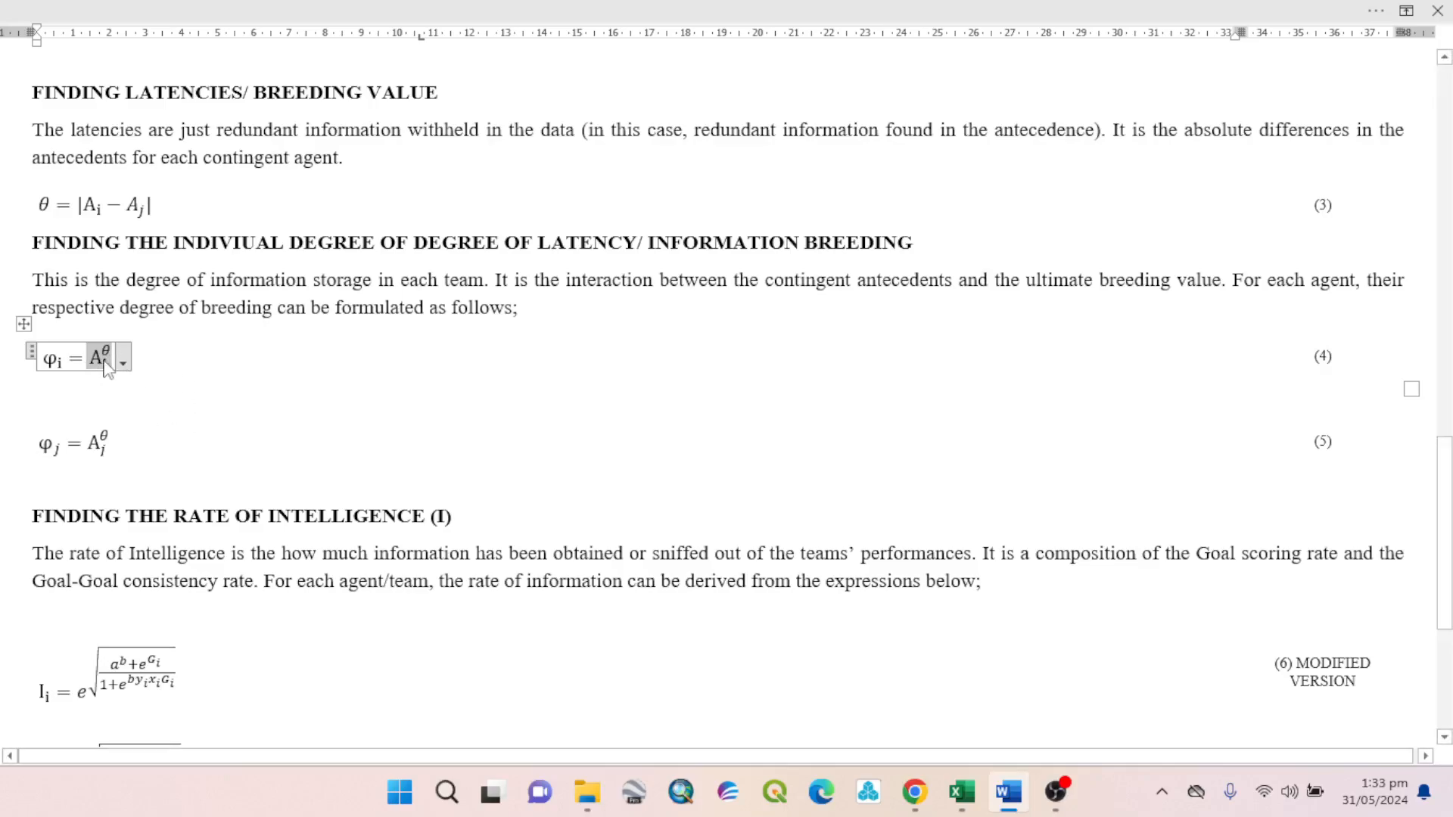
scroll(350, 622, down, 2)
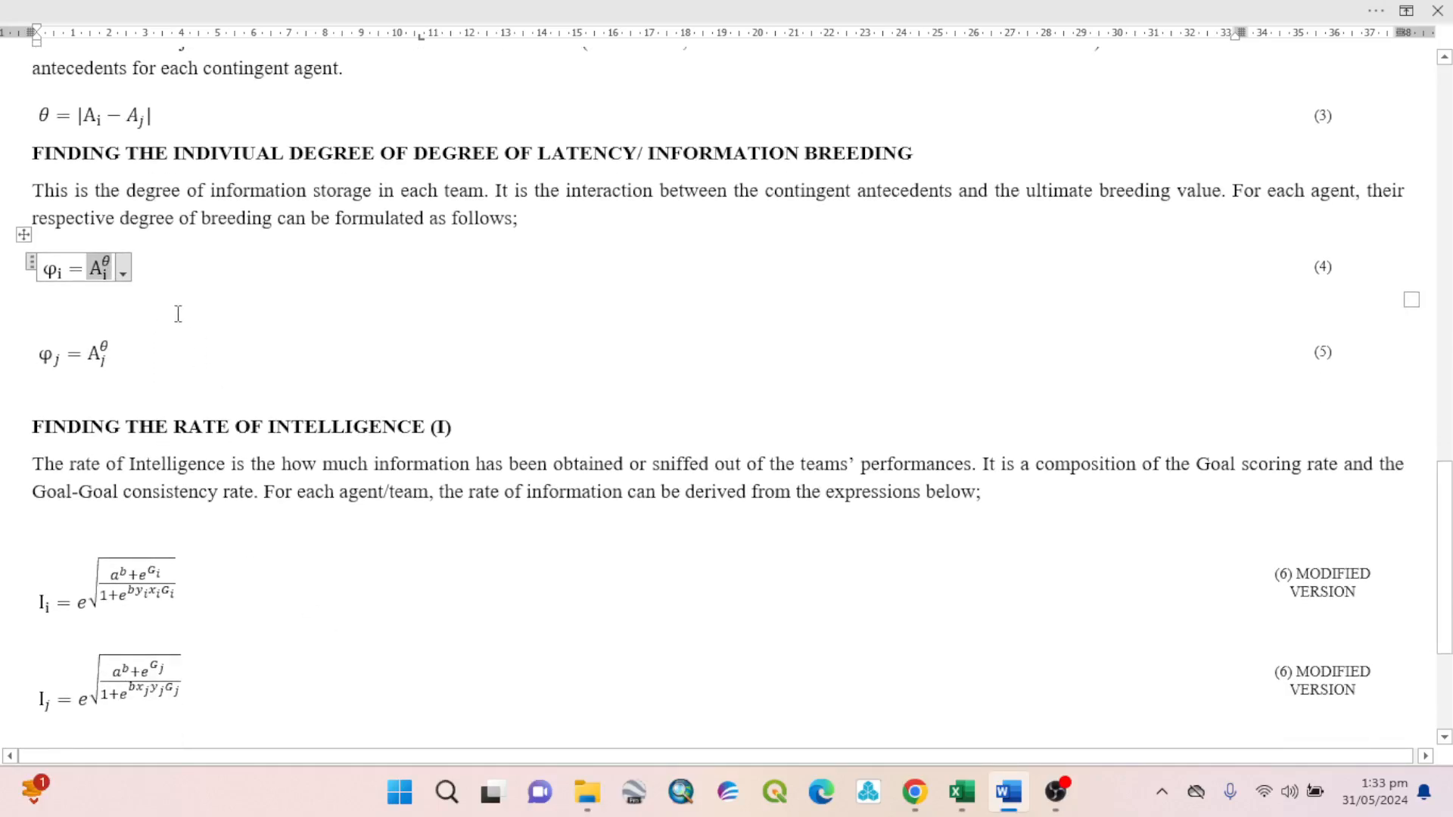
scroll(178, 313, down, 3)
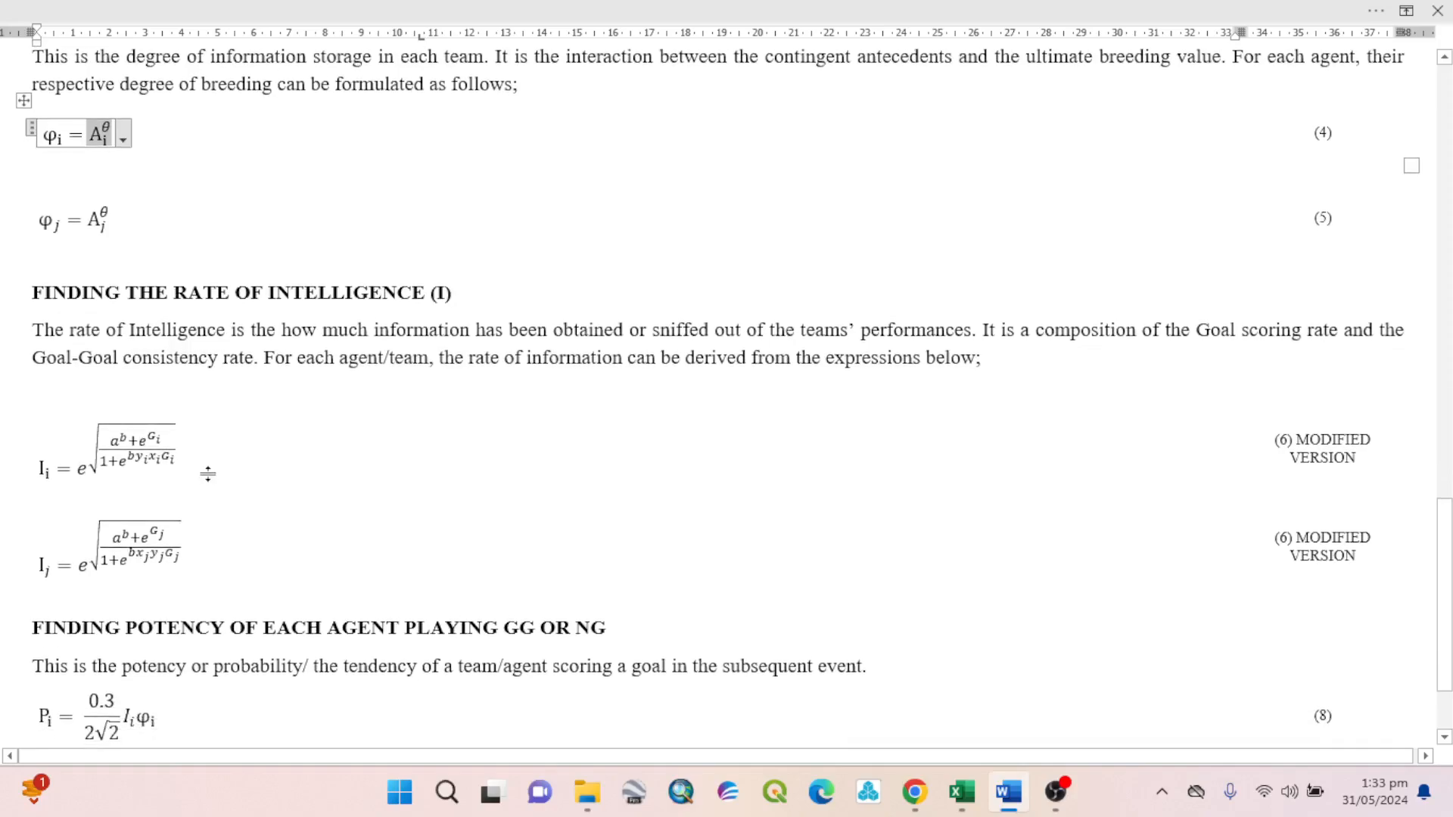
Review the rate of intelligence and potency formulas in the document, then go back up to the antecedence section.
click(197, 460)
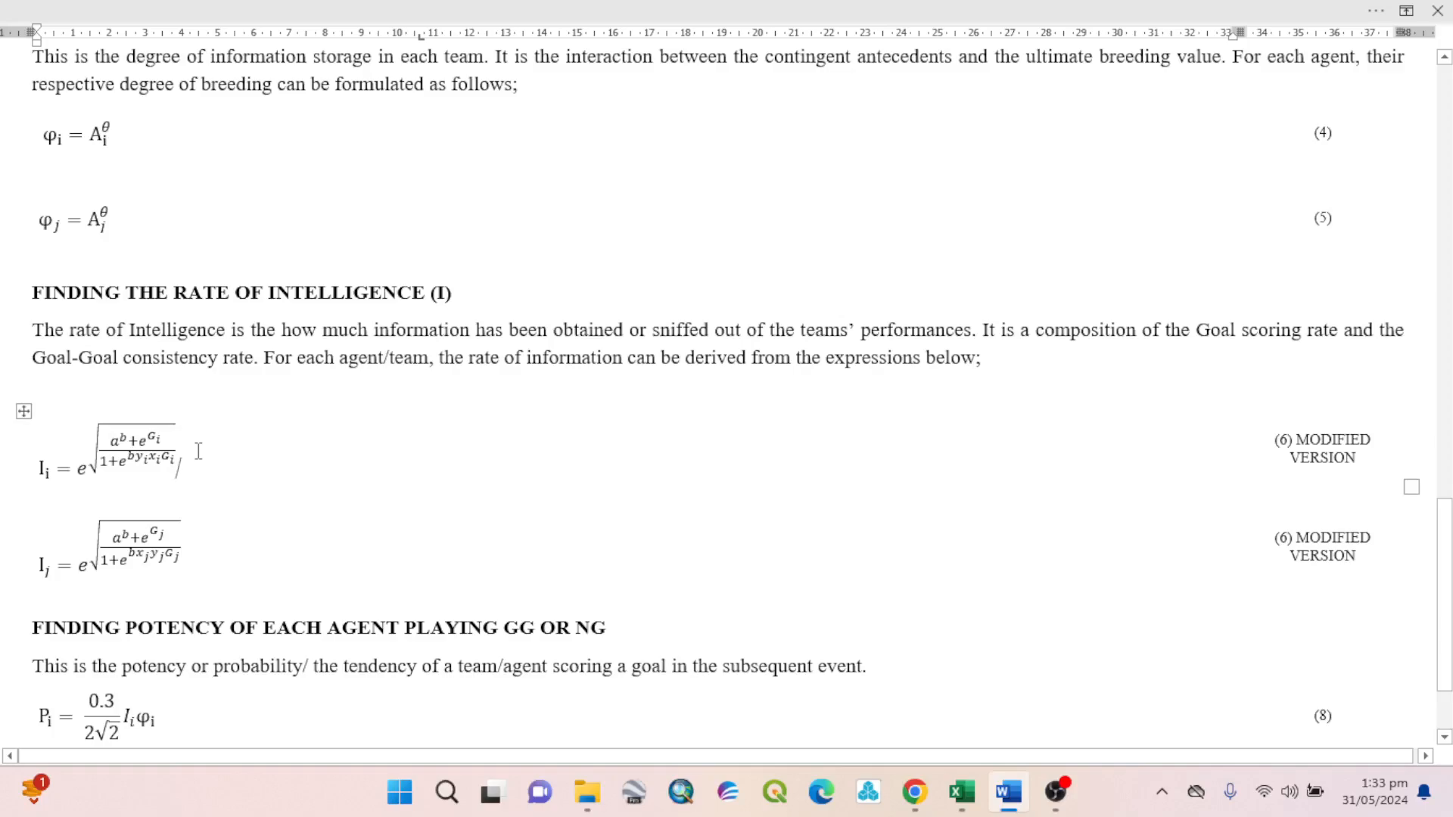
scroll(198, 451, down, 2)
click(53, 477)
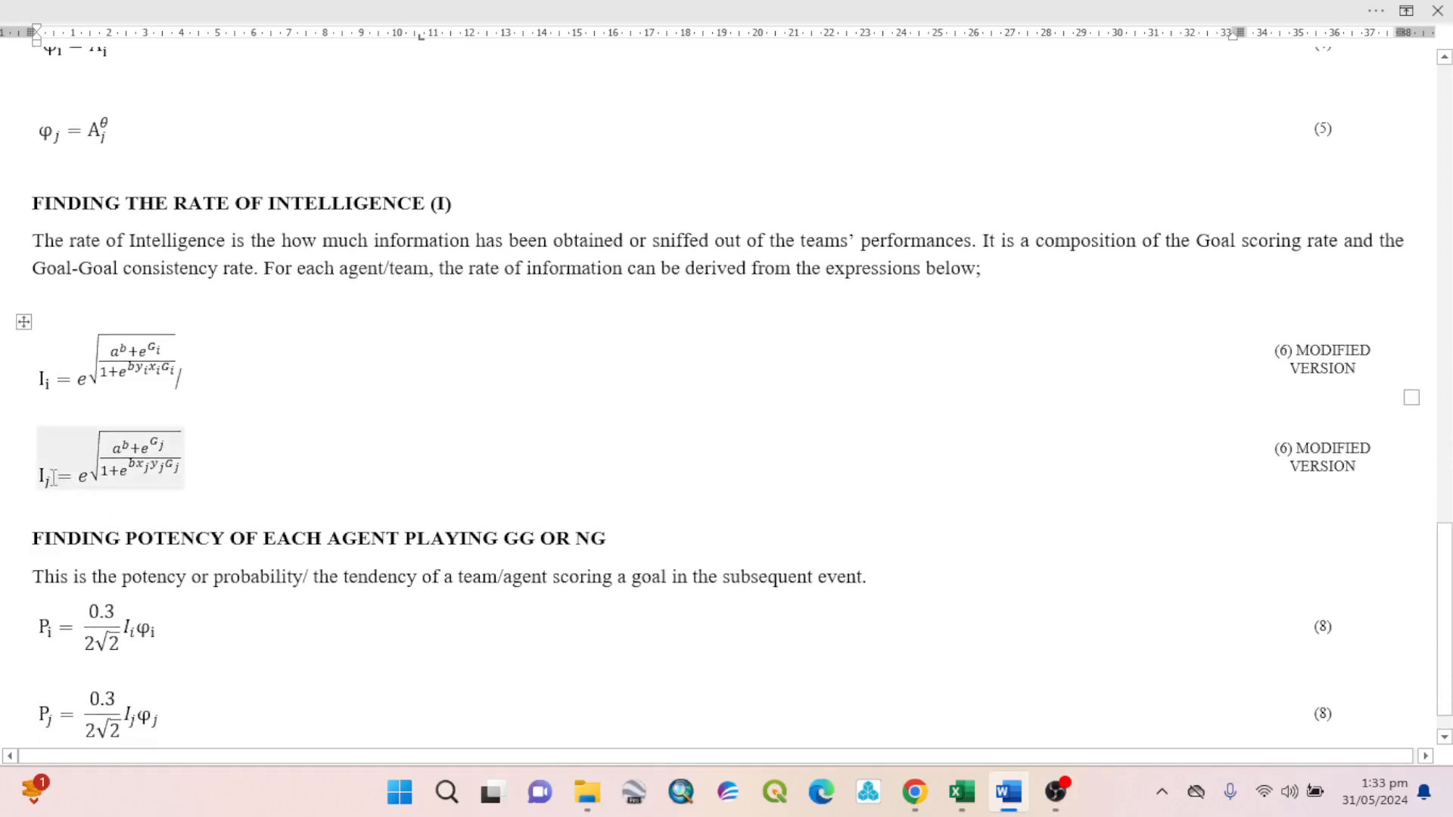
scroll(309, 564, down, 1)
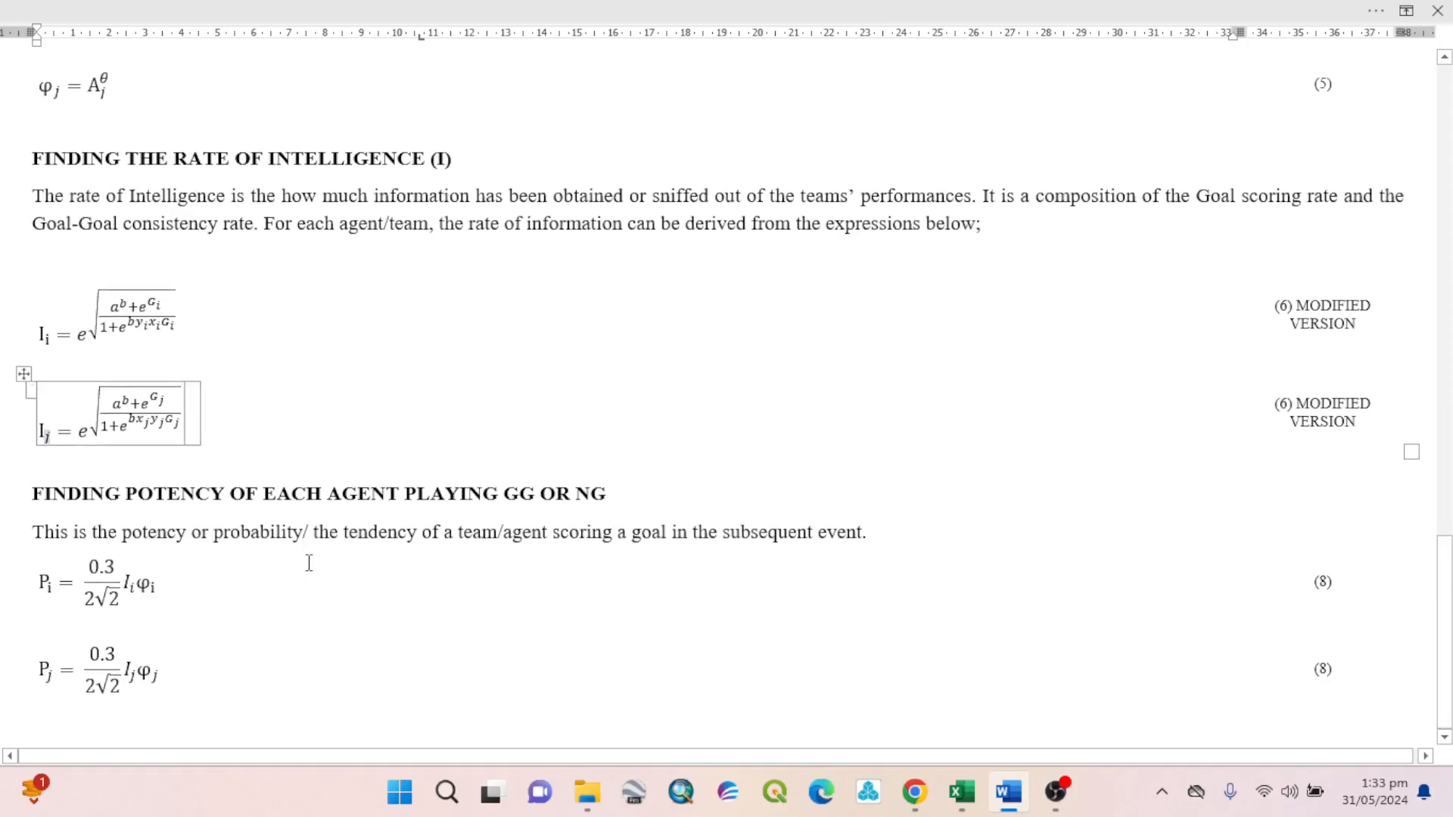
click(299, 534)
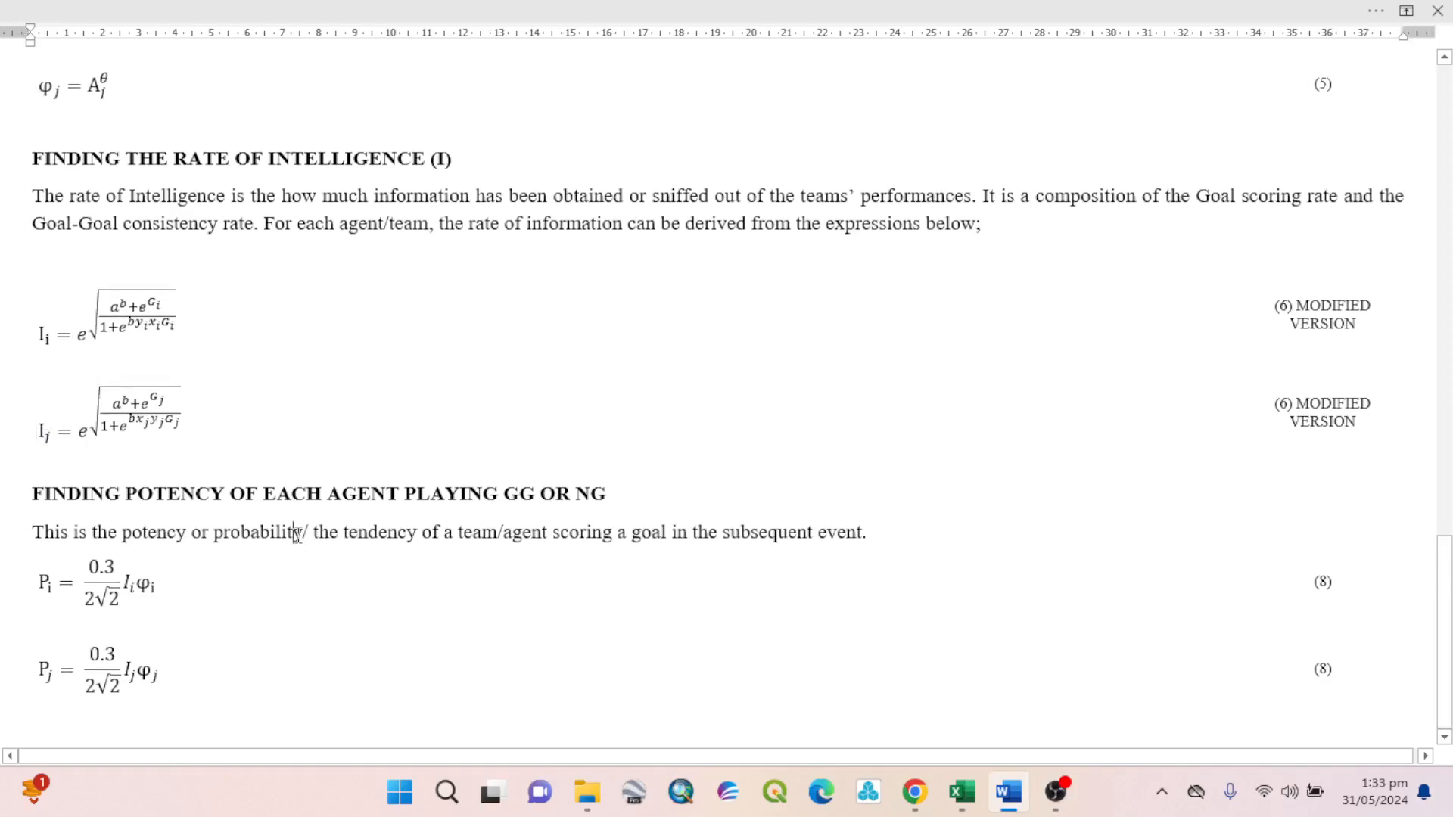
click(329, 532)
scroll(334, 649, up, 6)
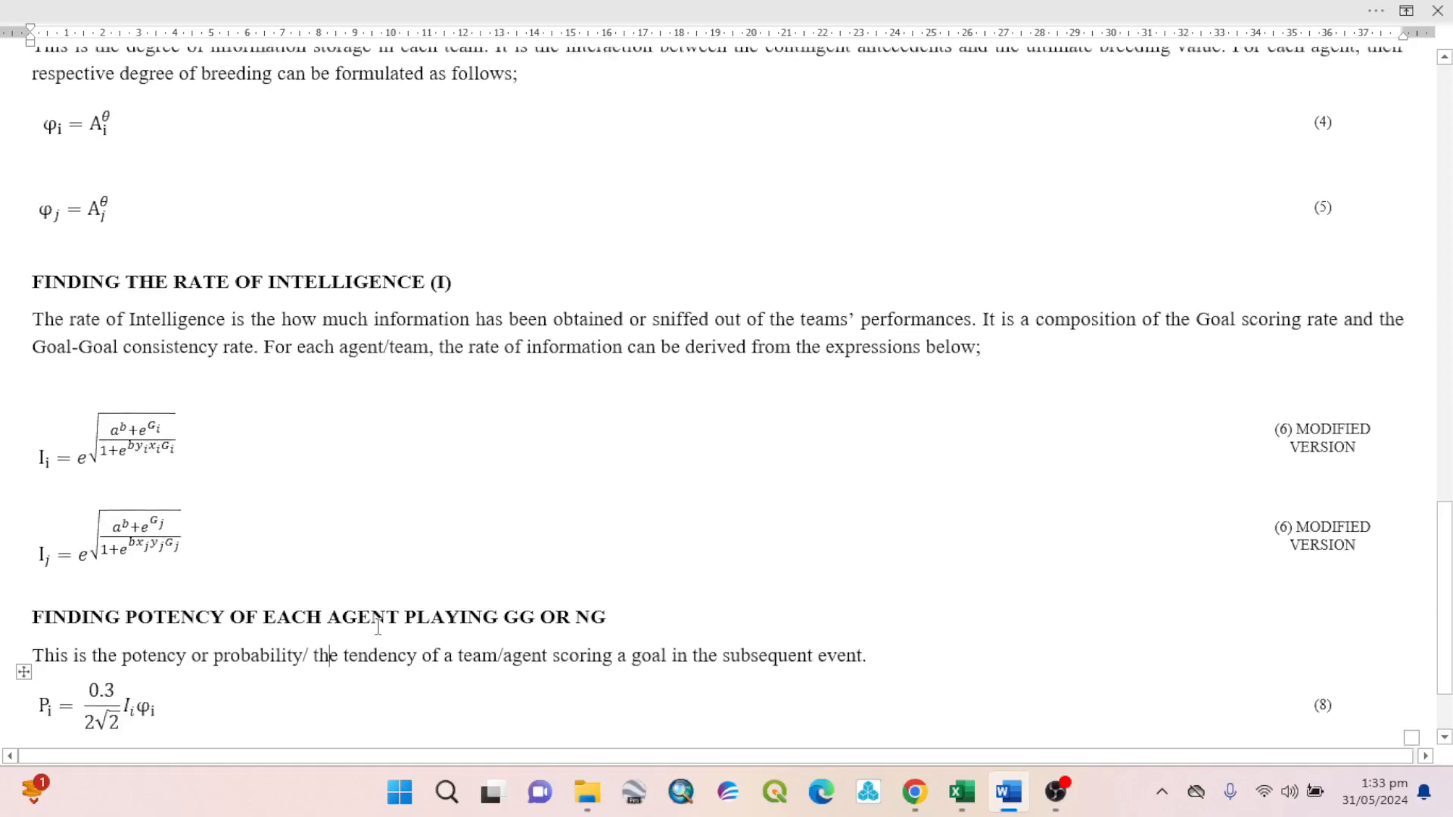
scroll(626, 560, up, 3)
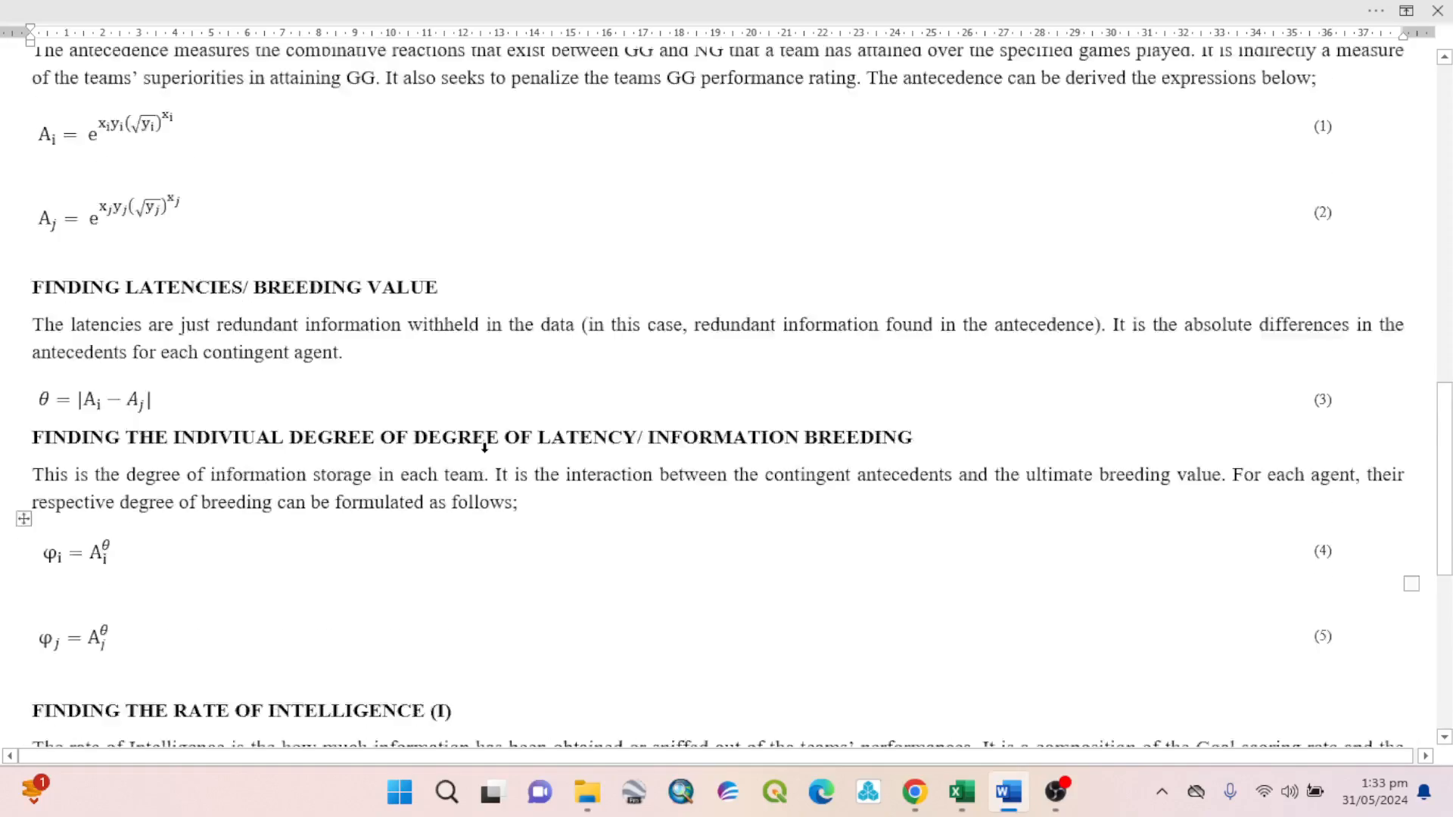
scroll(485, 450, up, 6)
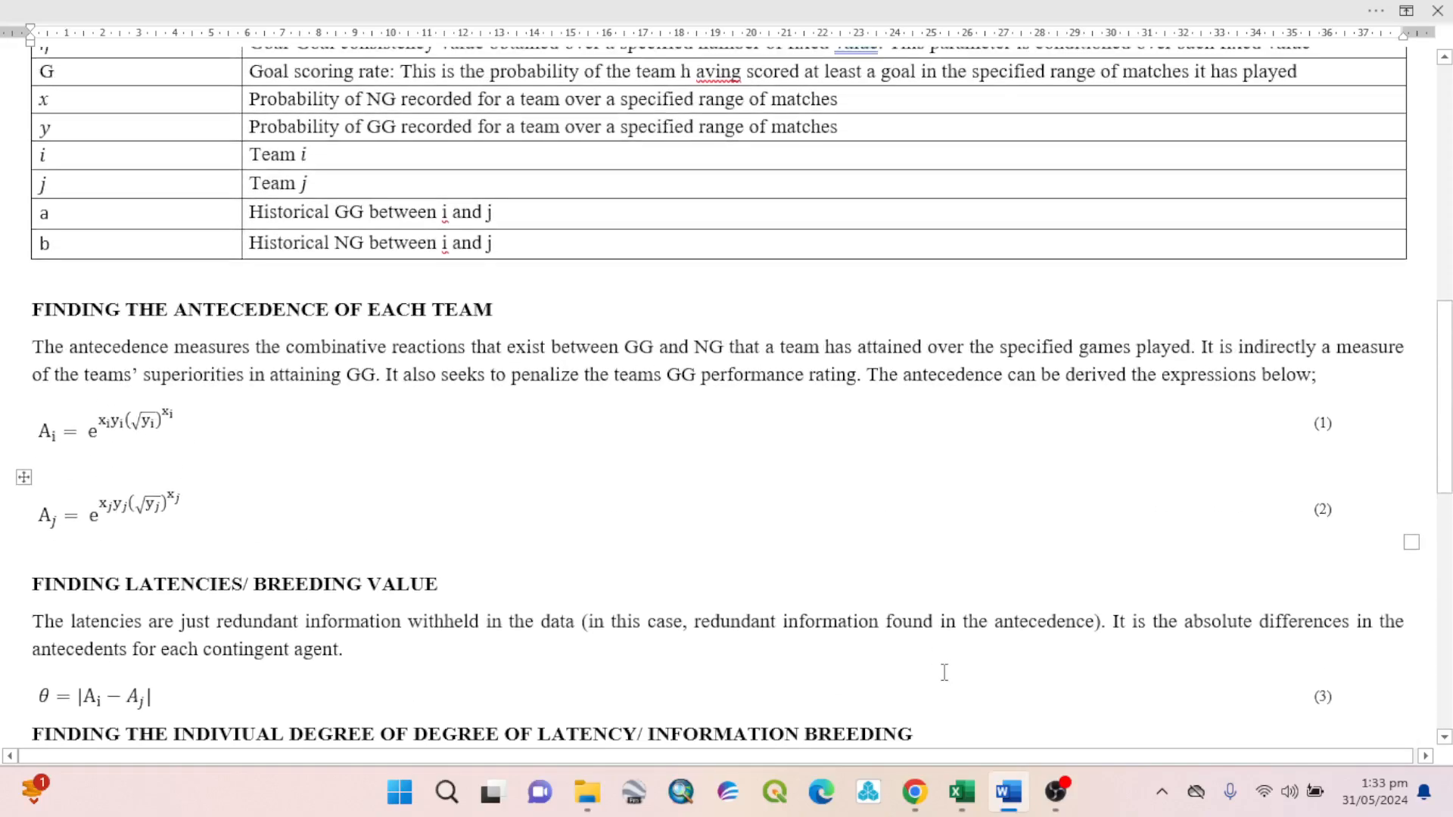
Switch to the GOAL GOAL ALGORITHM workbook and inspect the Scoring Potency formulas of both teams in B30 and C30.
click(915, 792)
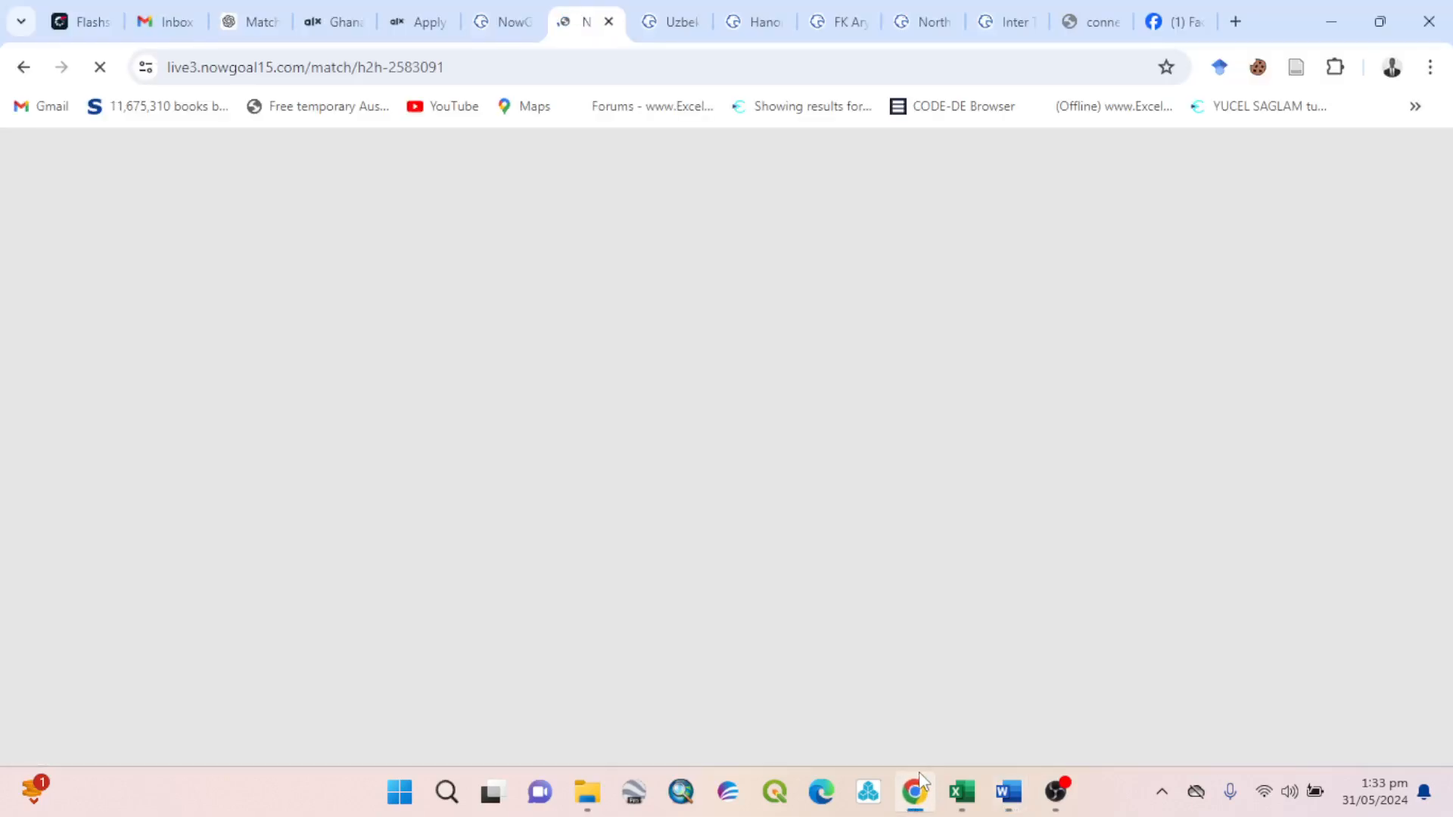
mouse_move(956, 792)
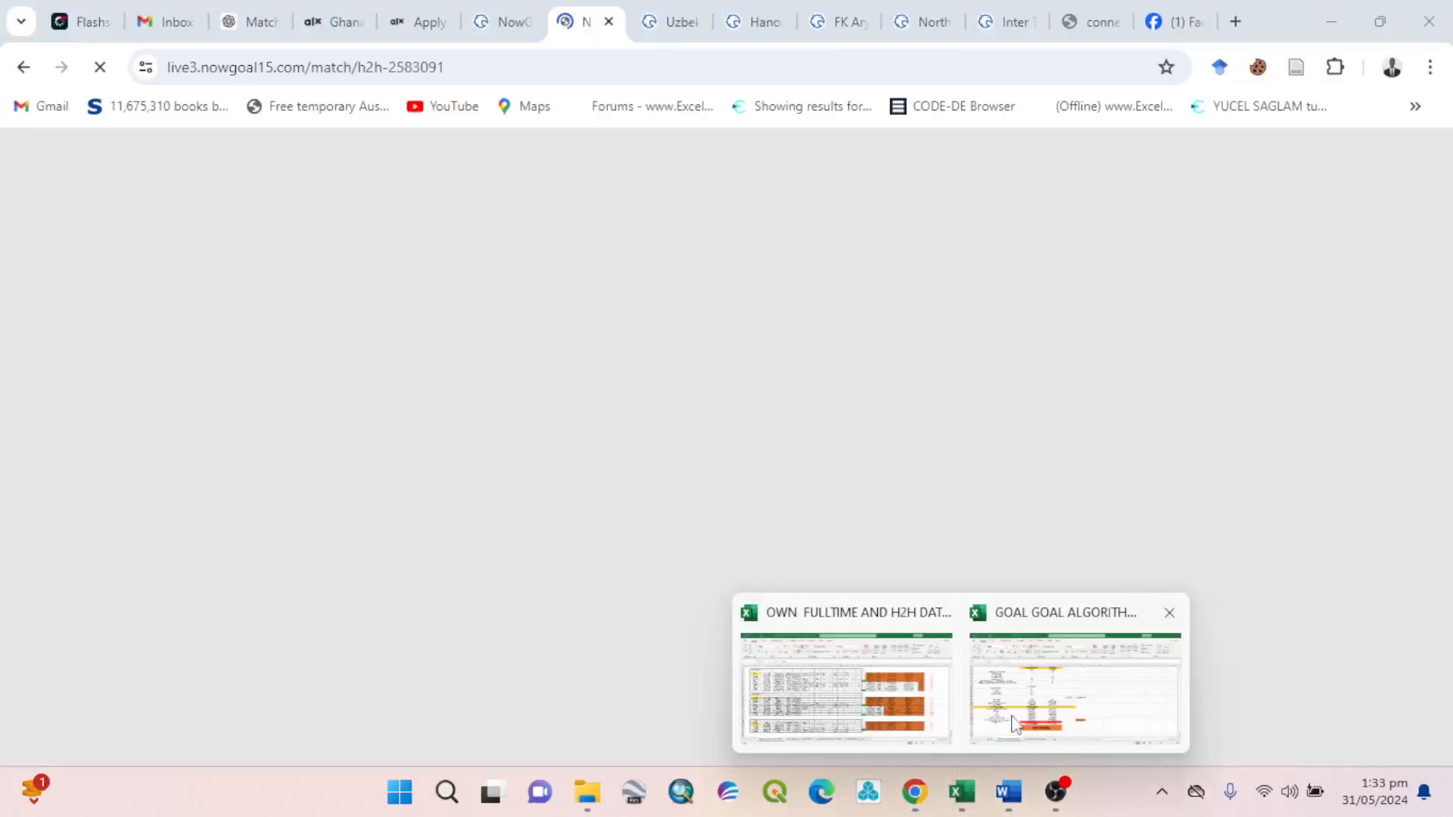
click(1073, 667)
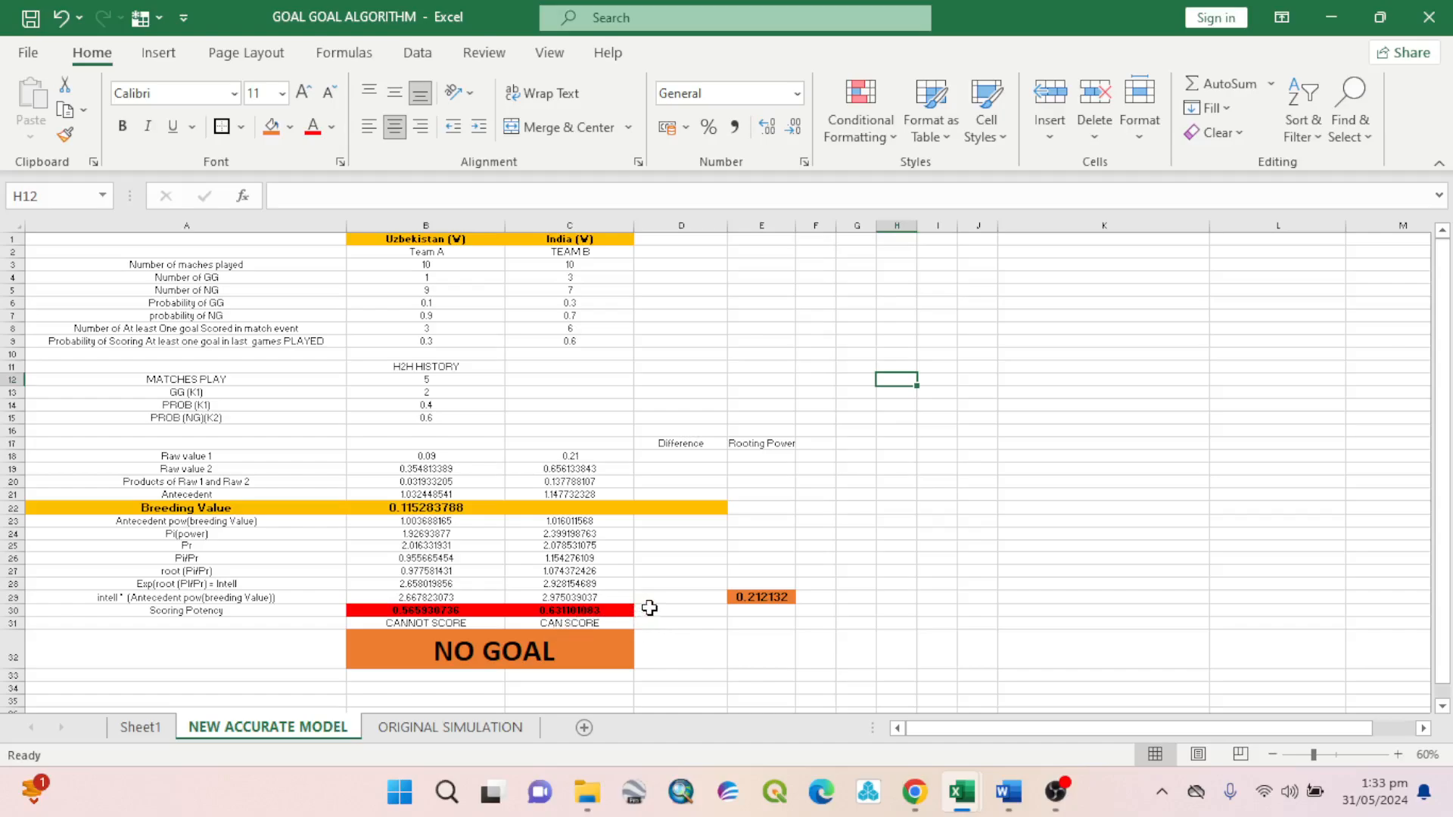
click(406, 607)
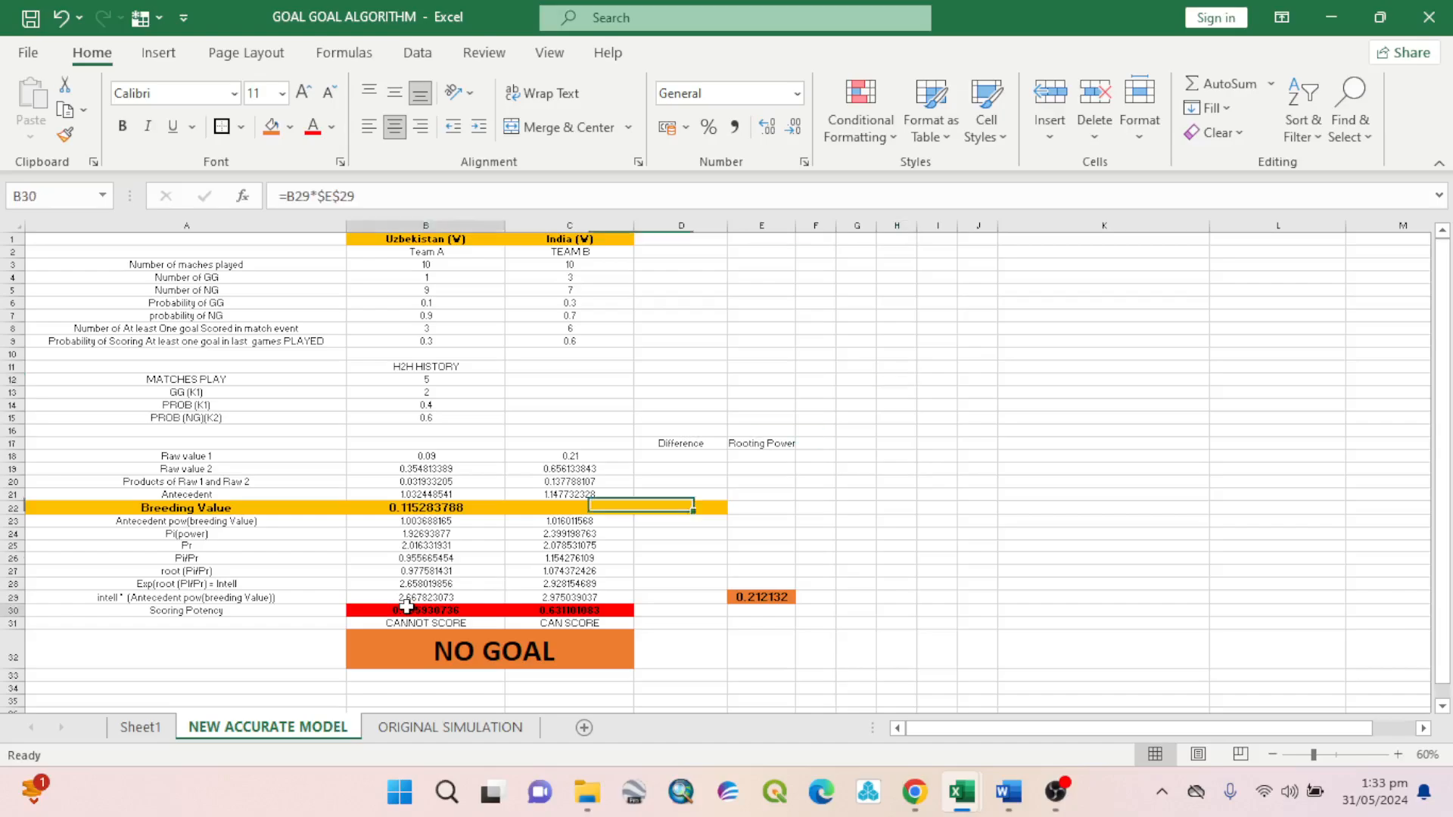
click(526, 609)
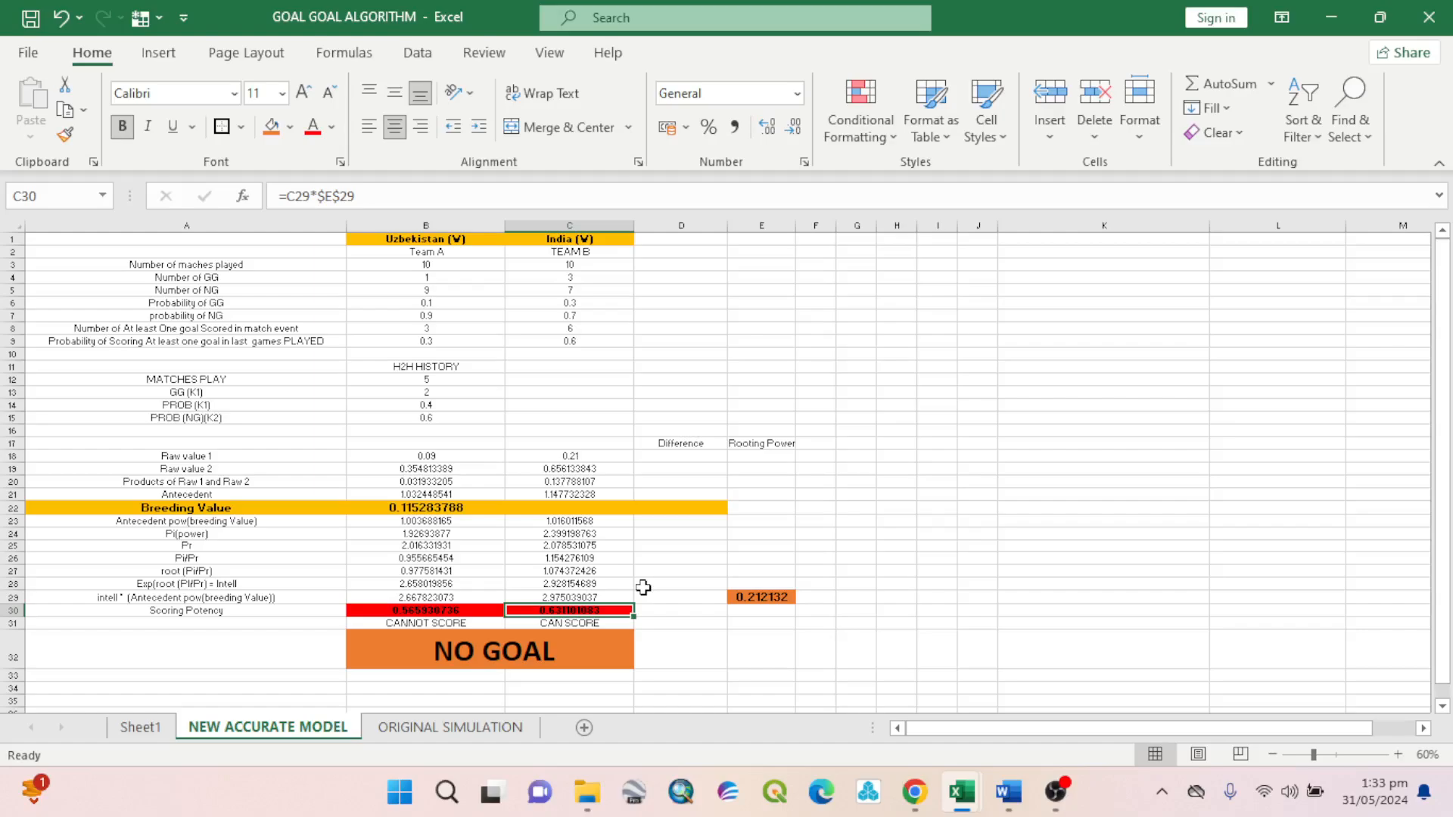
Switch to Chrome and check the live score of the Uzbekistan (W) vs India (W) match.
click(914, 792)
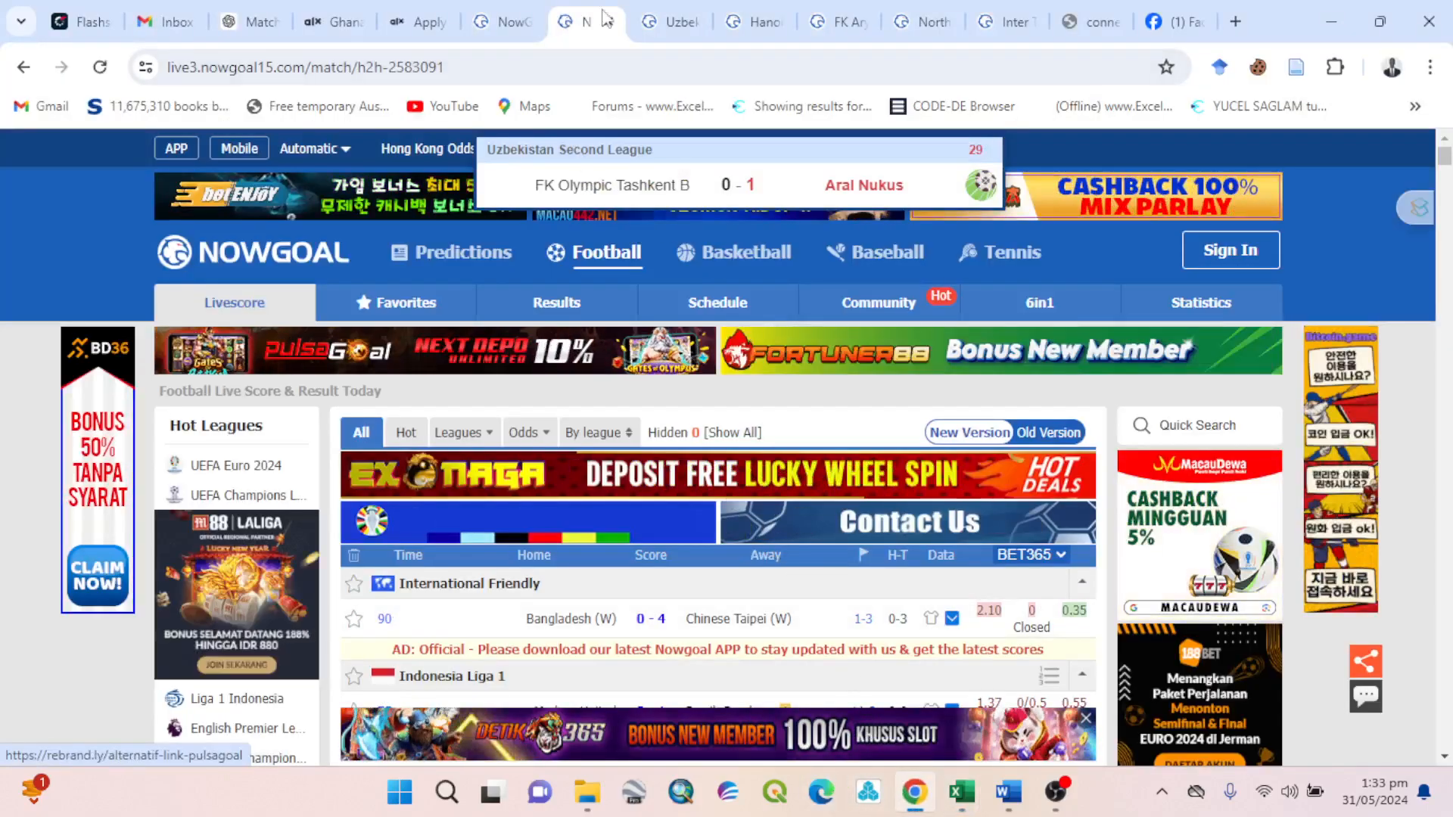
click(670, 22)
scroll(644, 286, up, 20)
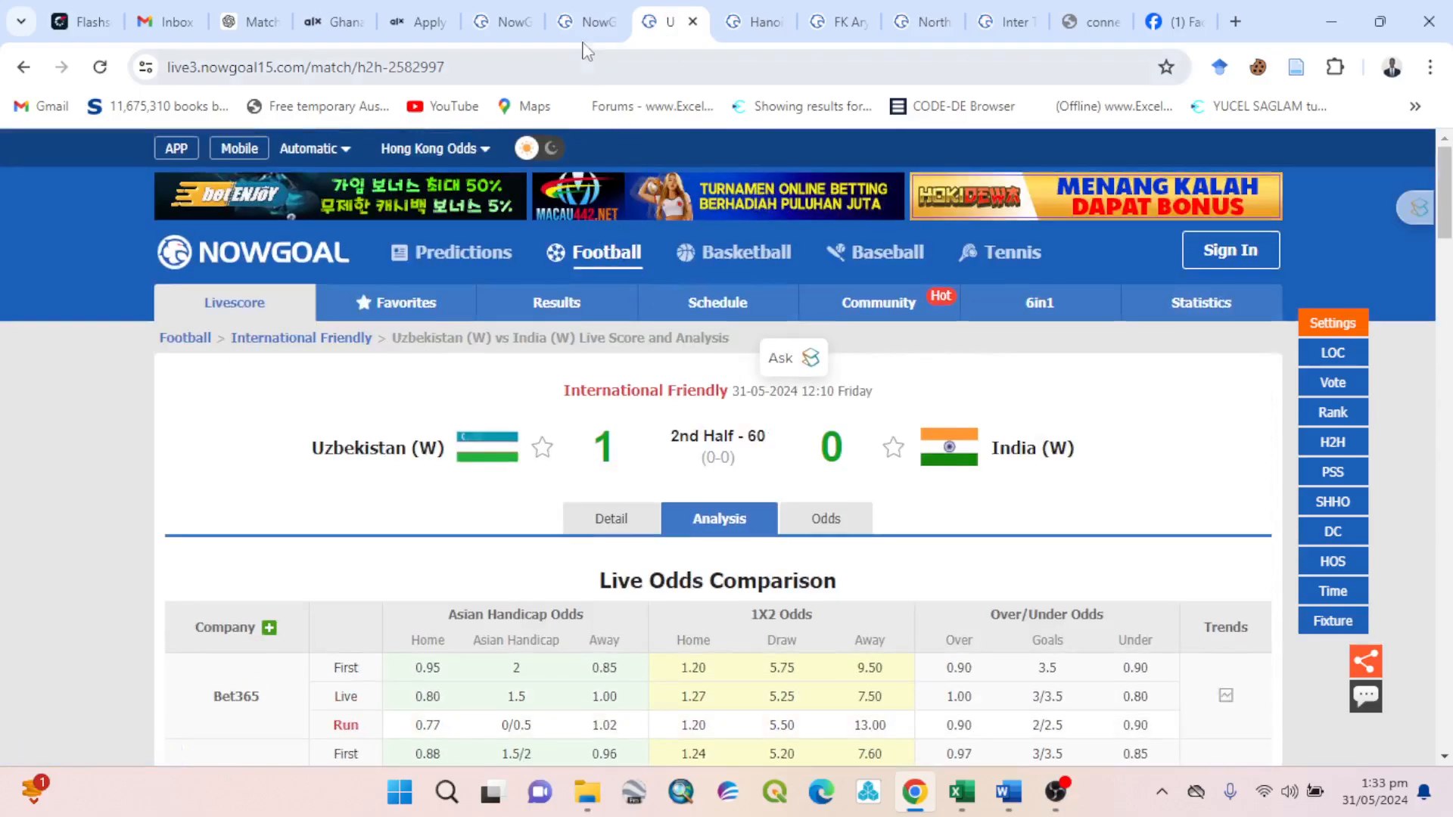
click(583, 21)
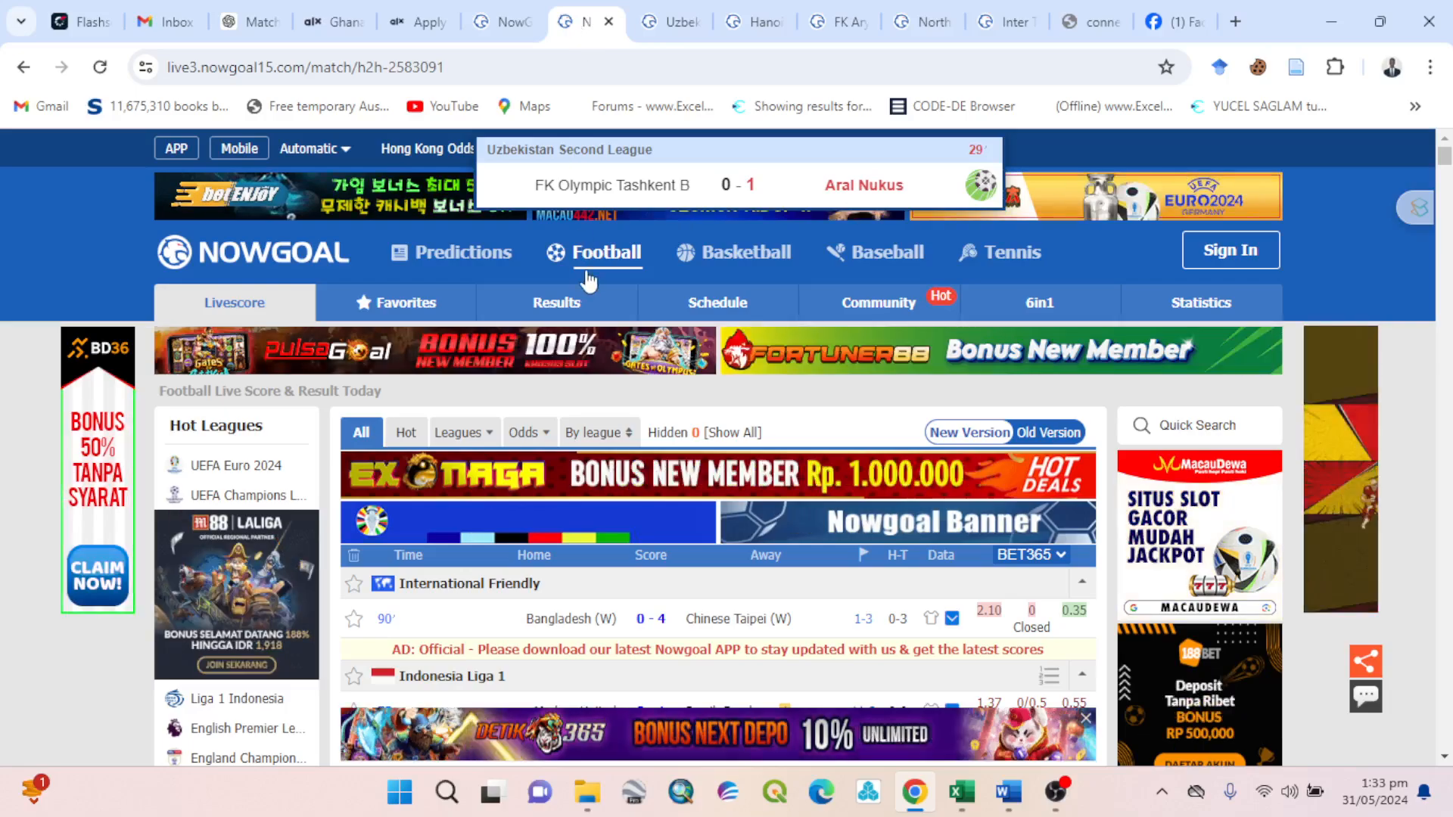
Open the Minas Boca/MG Youth vs AC Tres Coracoes U20 match from the live list and load its Analysis page.
click(503, 21)
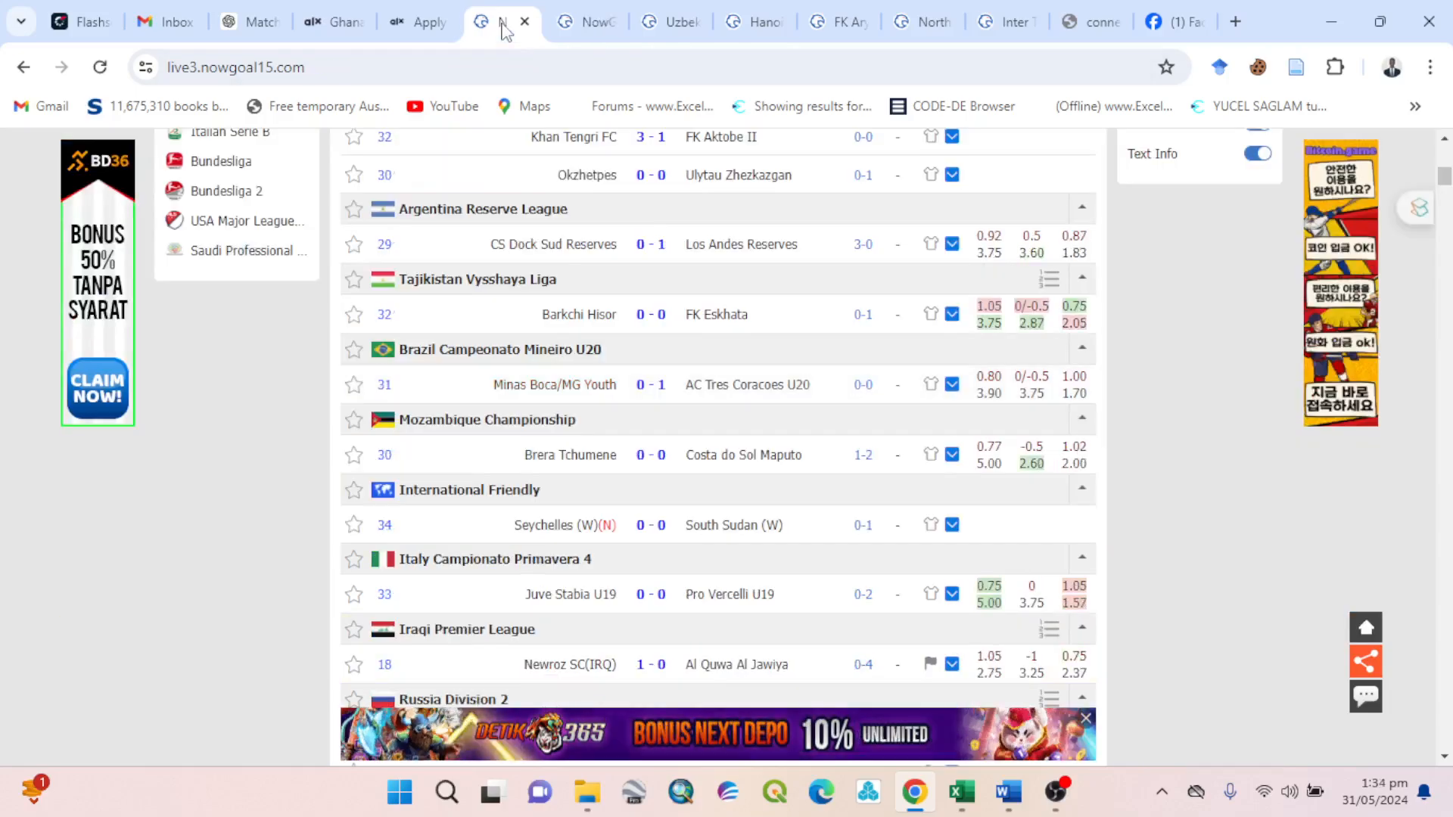
click(595, 388)
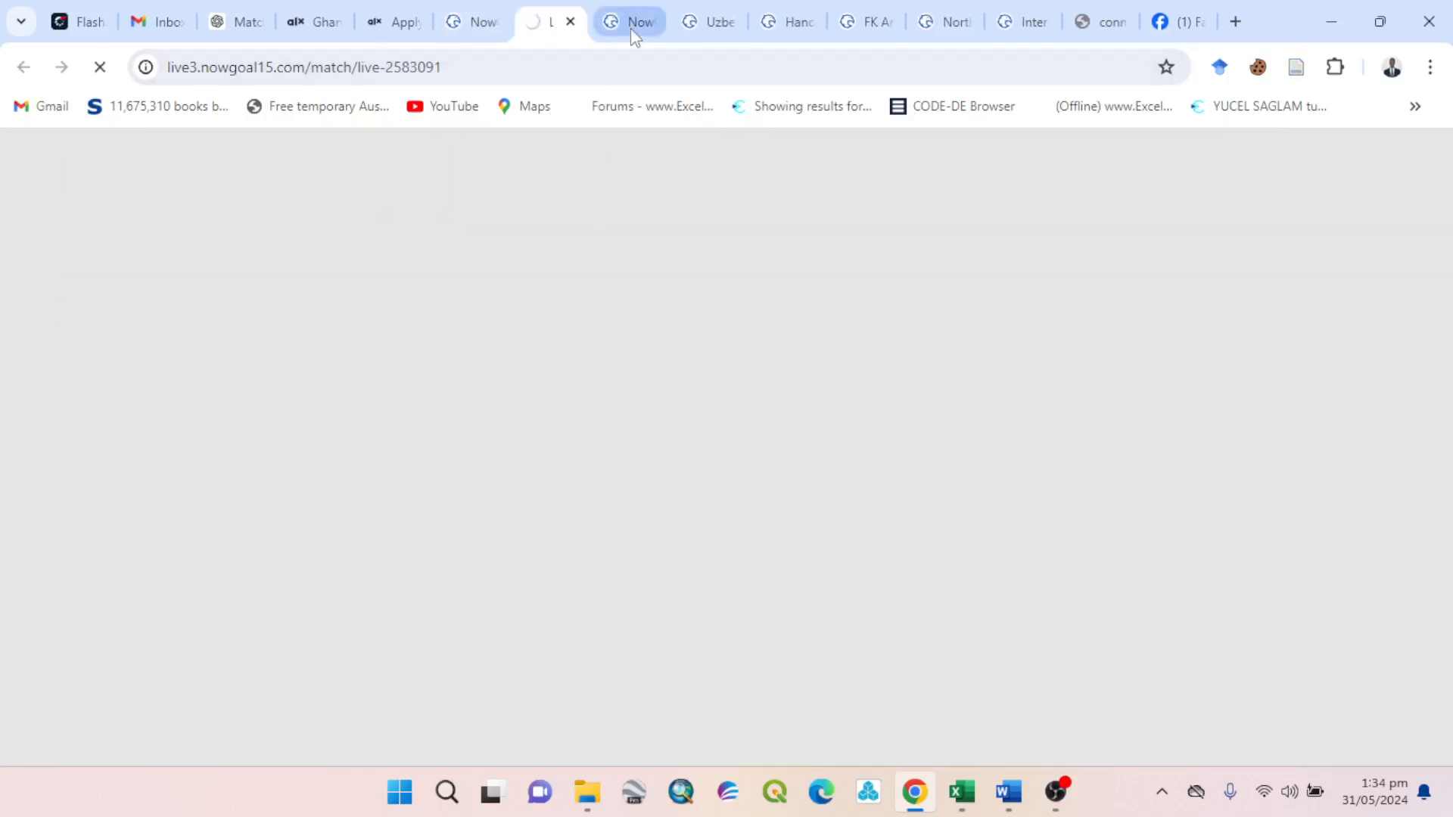
click(630, 23)
scroll(666, 350, down, 2)
scroll(666, 350, down, 8)
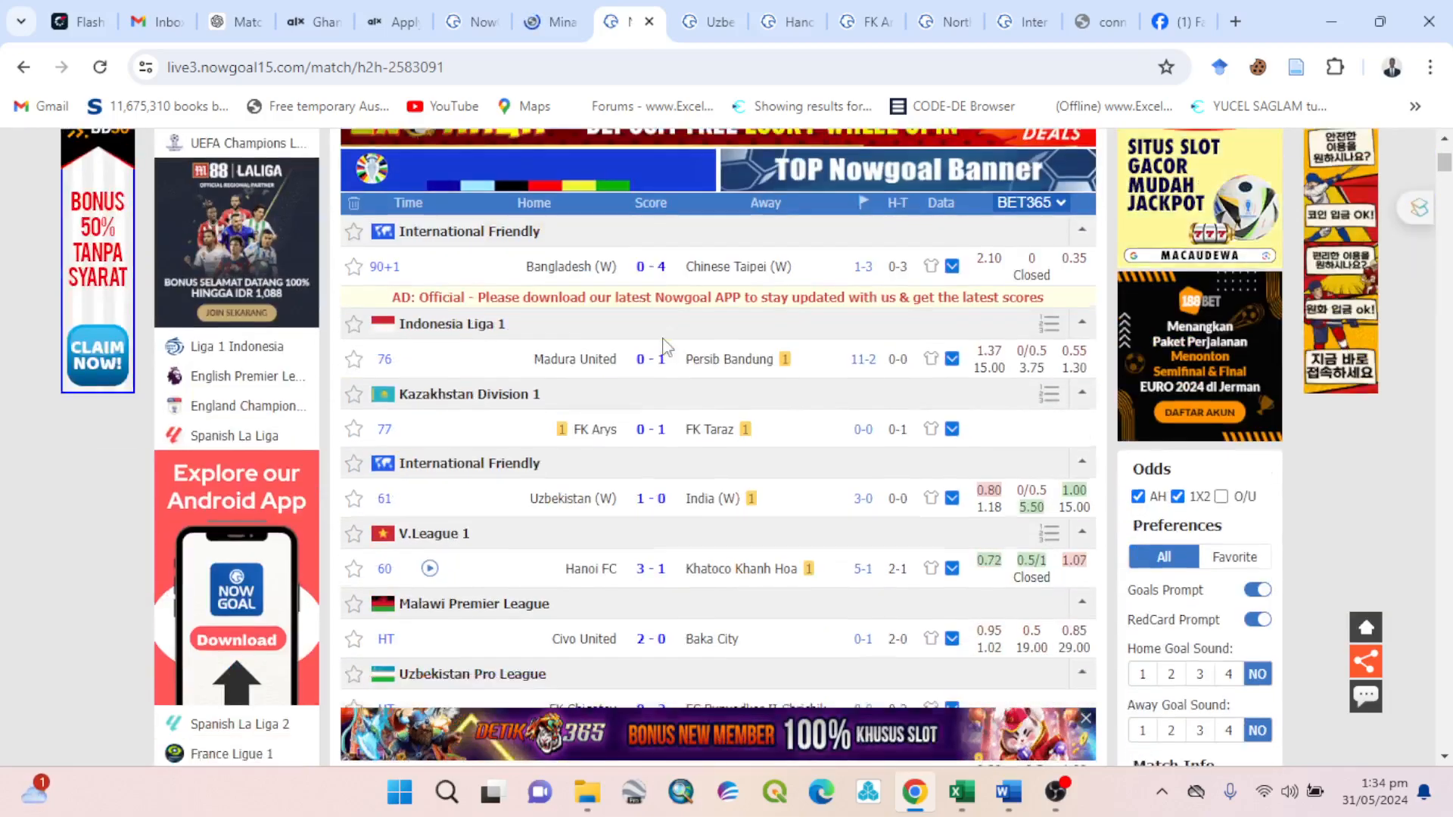
key(ctrl+shift+Tab)
scroll(646, 441, down, 2)
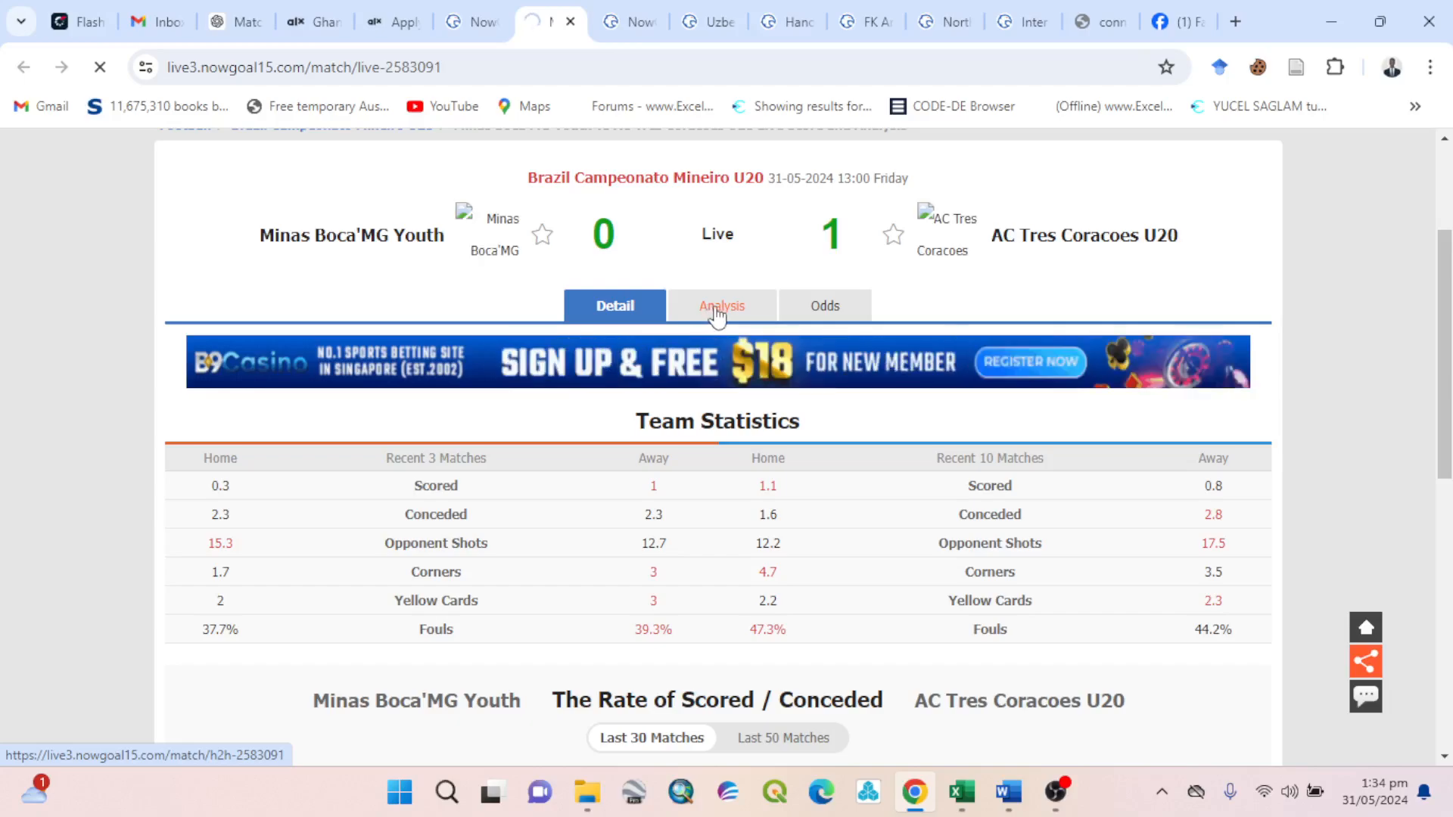
Check the FK Arys and North Sunshine Eagles matches, and review the standings and head-to-head statistics of Inter Turku vs FC Haka.
click(854, 23)
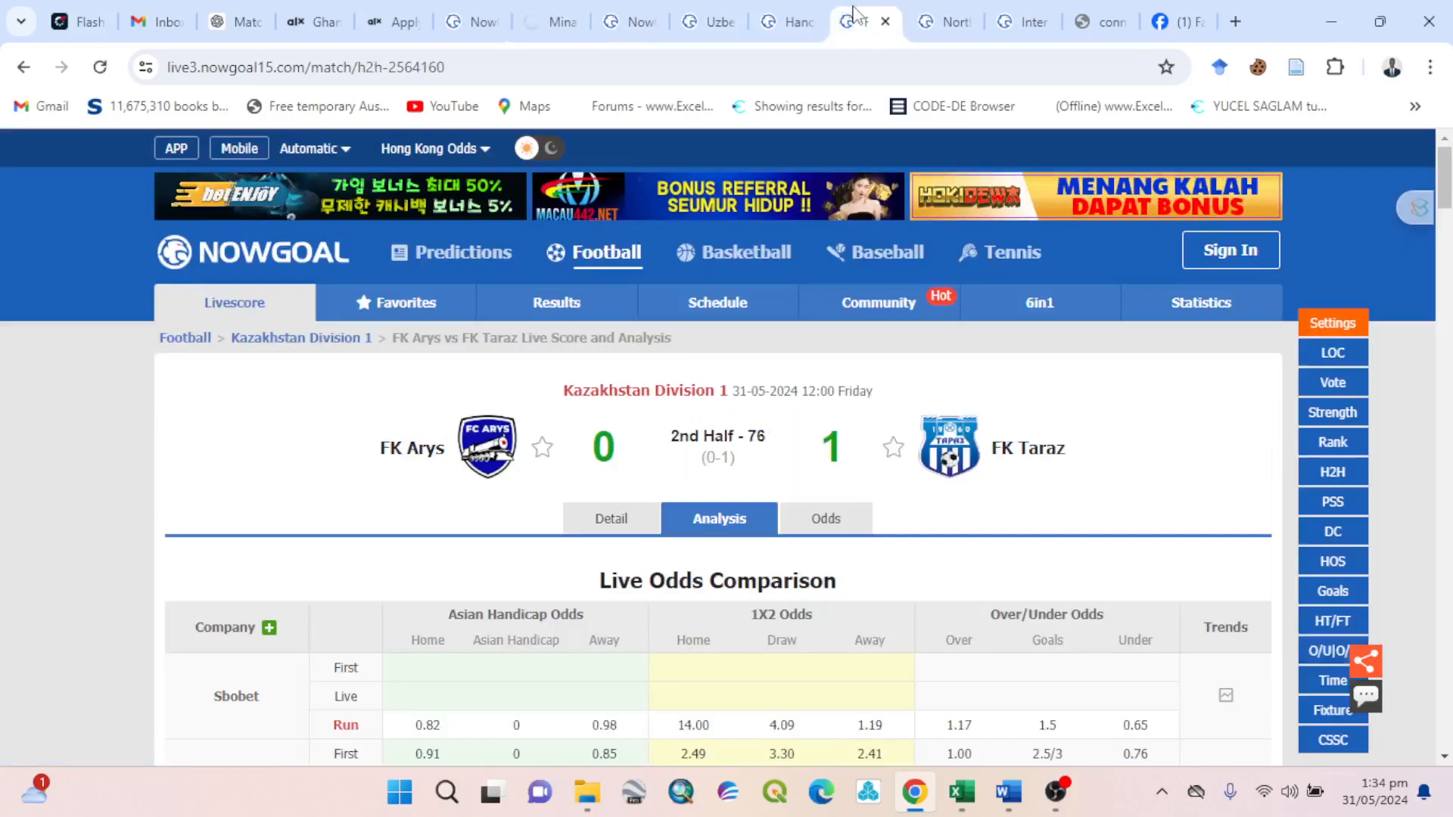
click(924, 18)
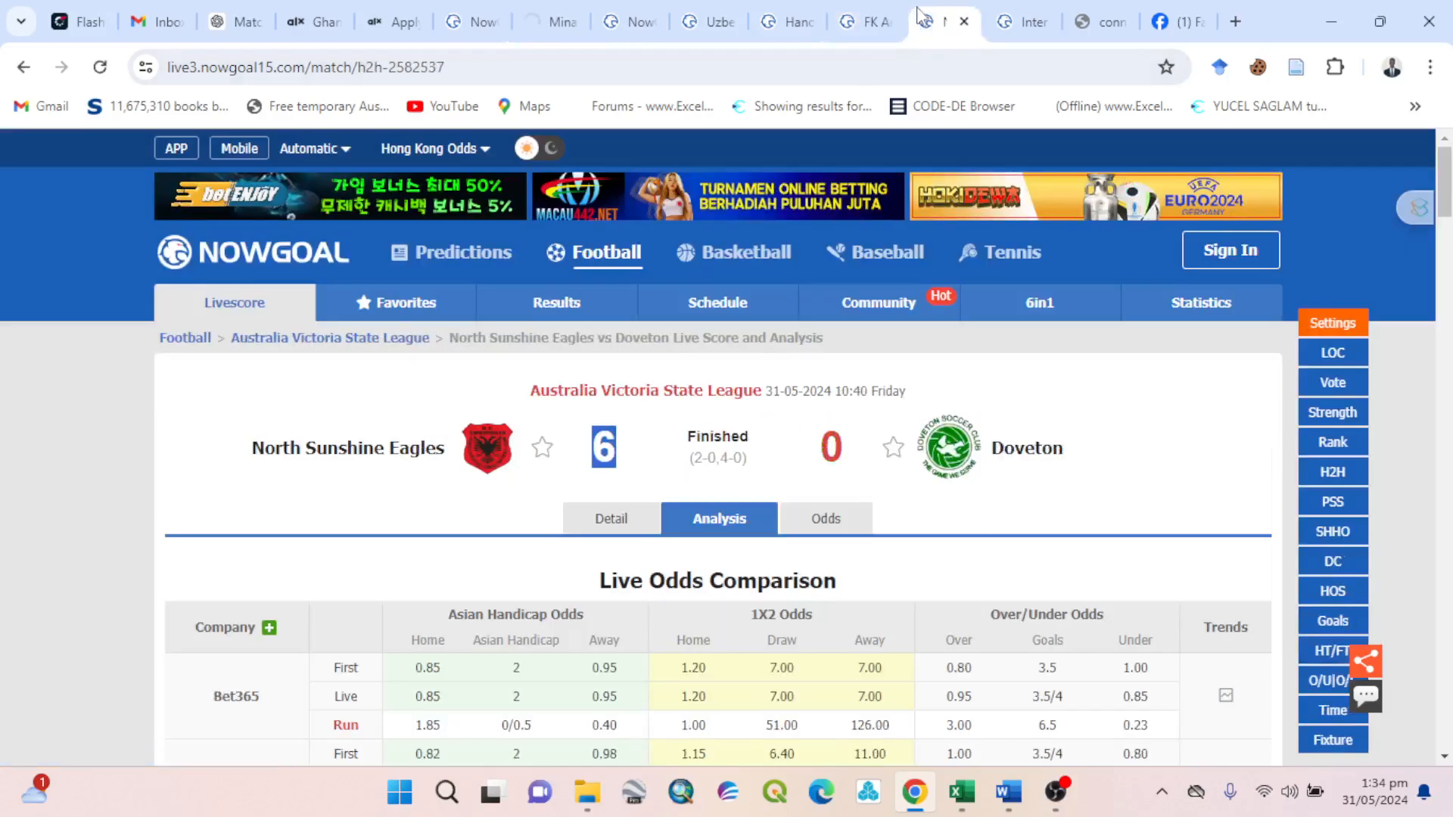
click(1011, 13)
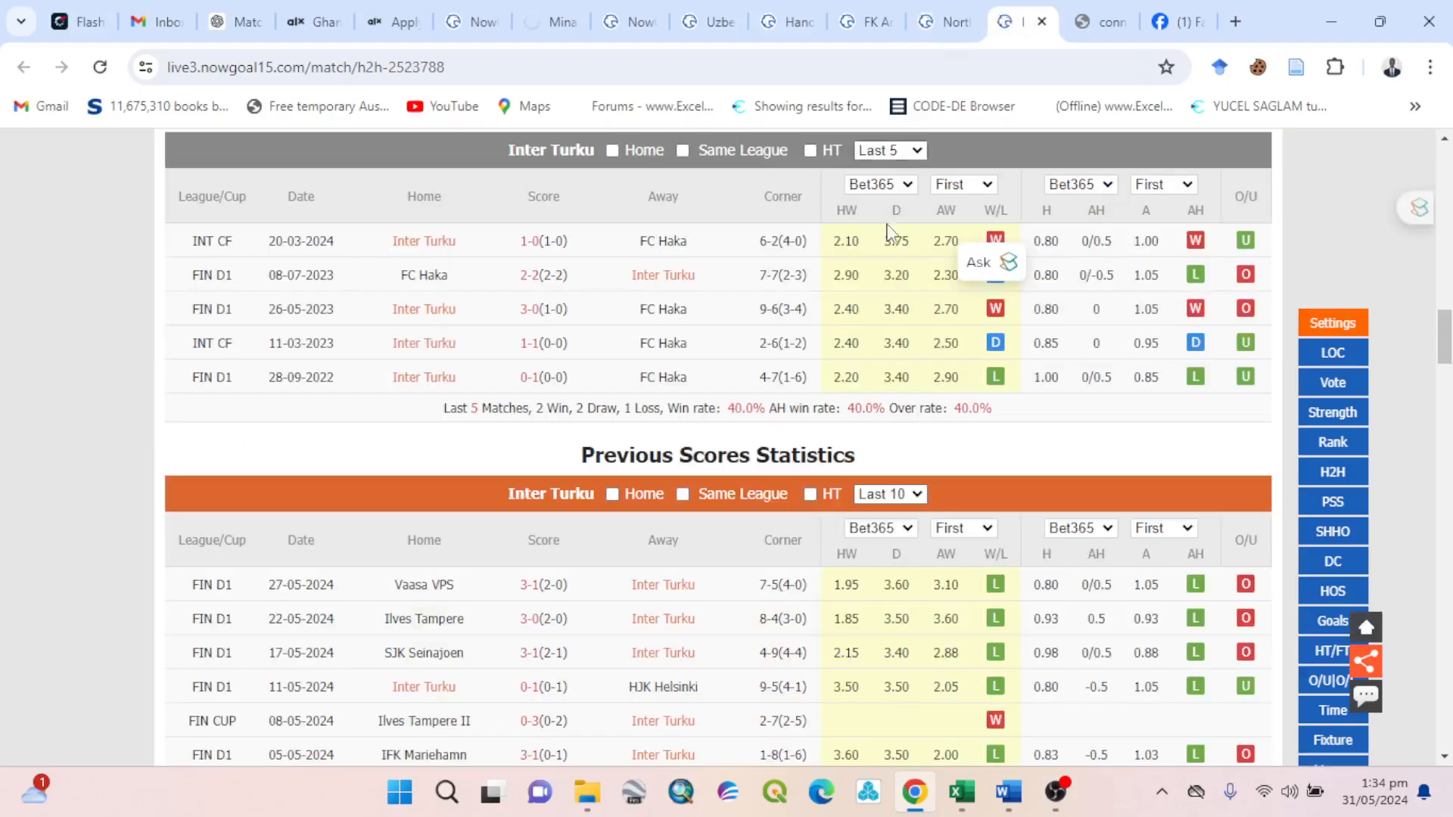
scroll(818, 408, up, 20)
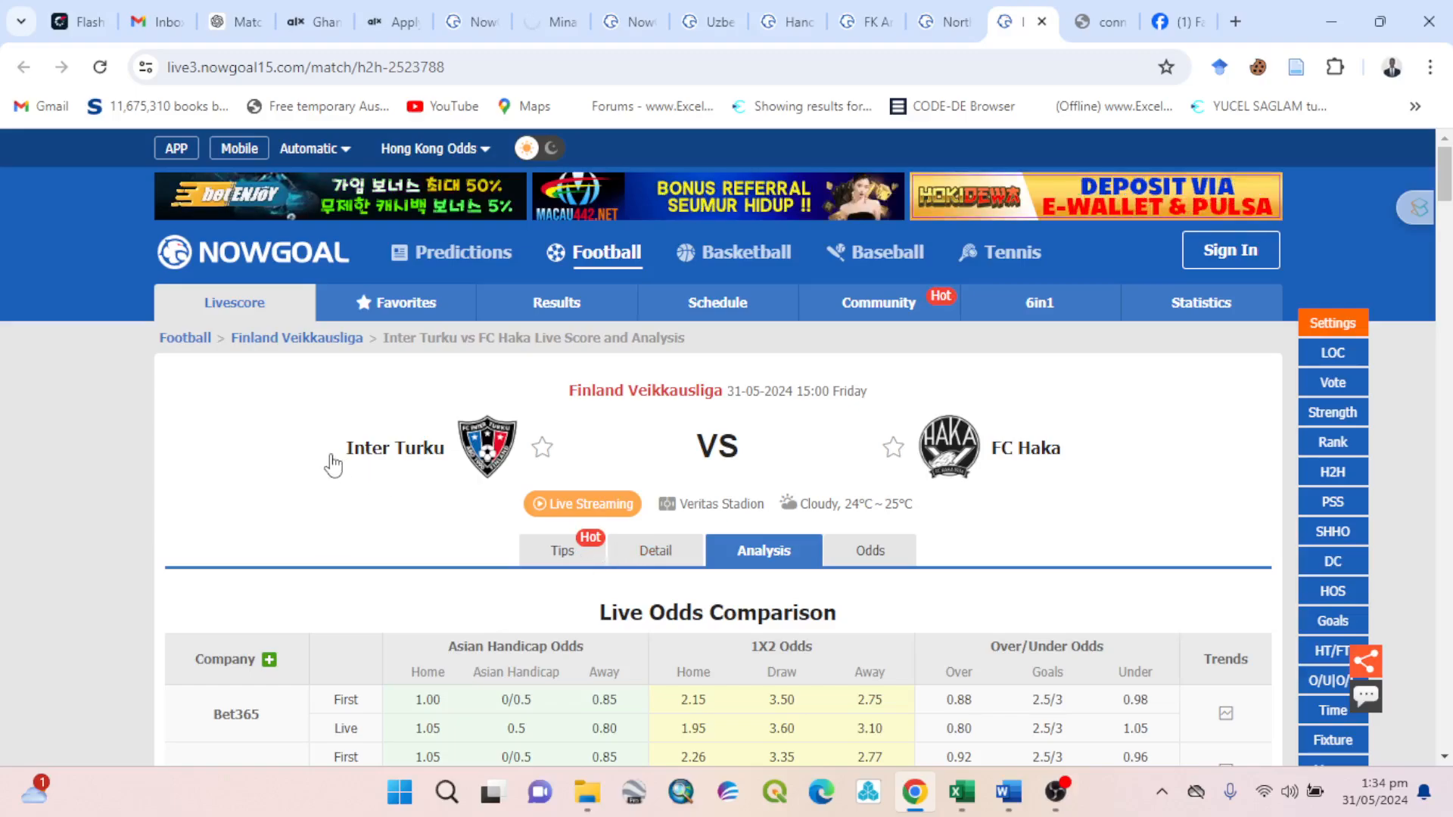
scroll(349, 452, down, 3)
scroll(356, 444, down, 20)
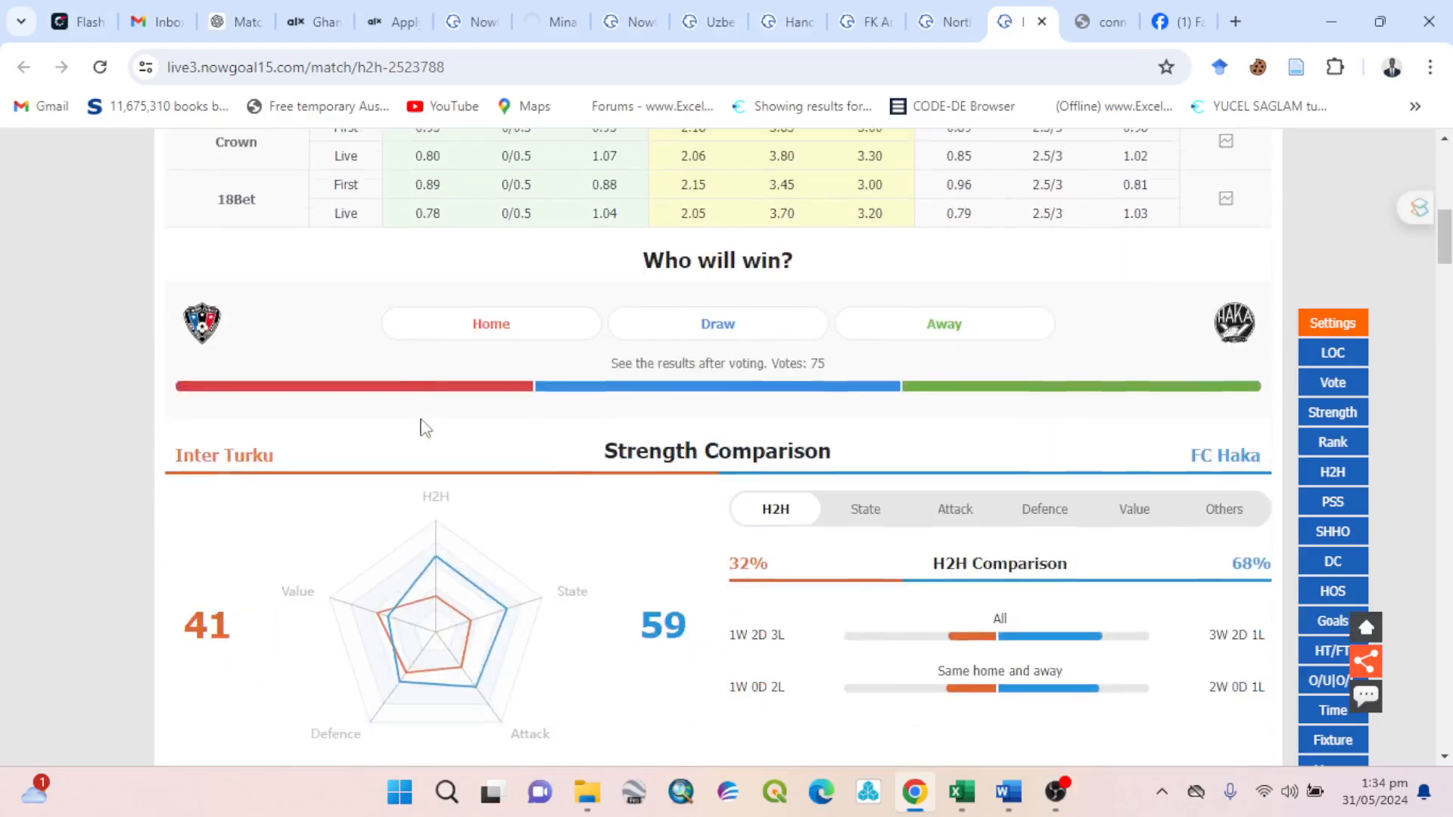
scroll(435, 426, down, 1)
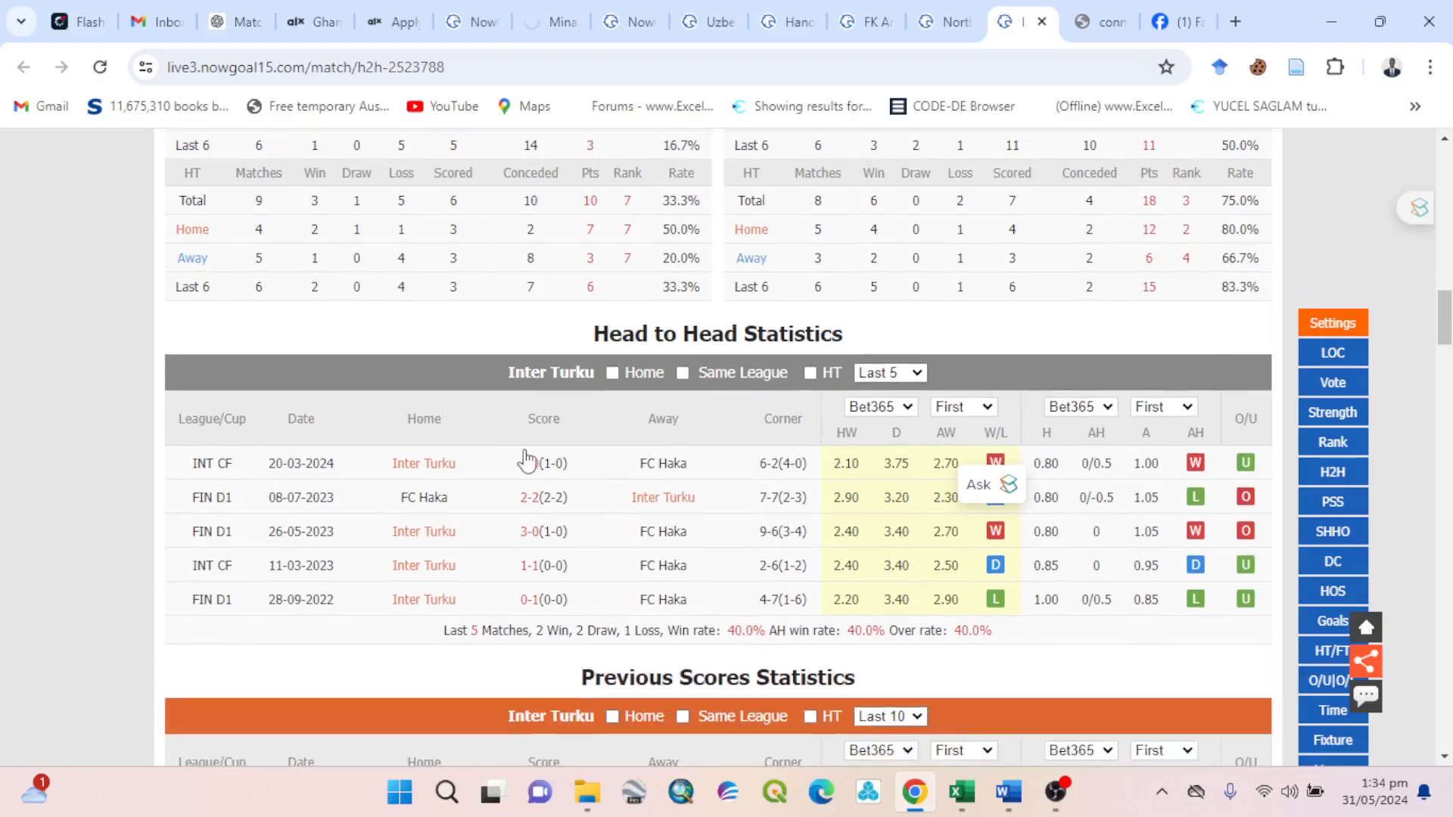
scroll(526, 459, up, 20)
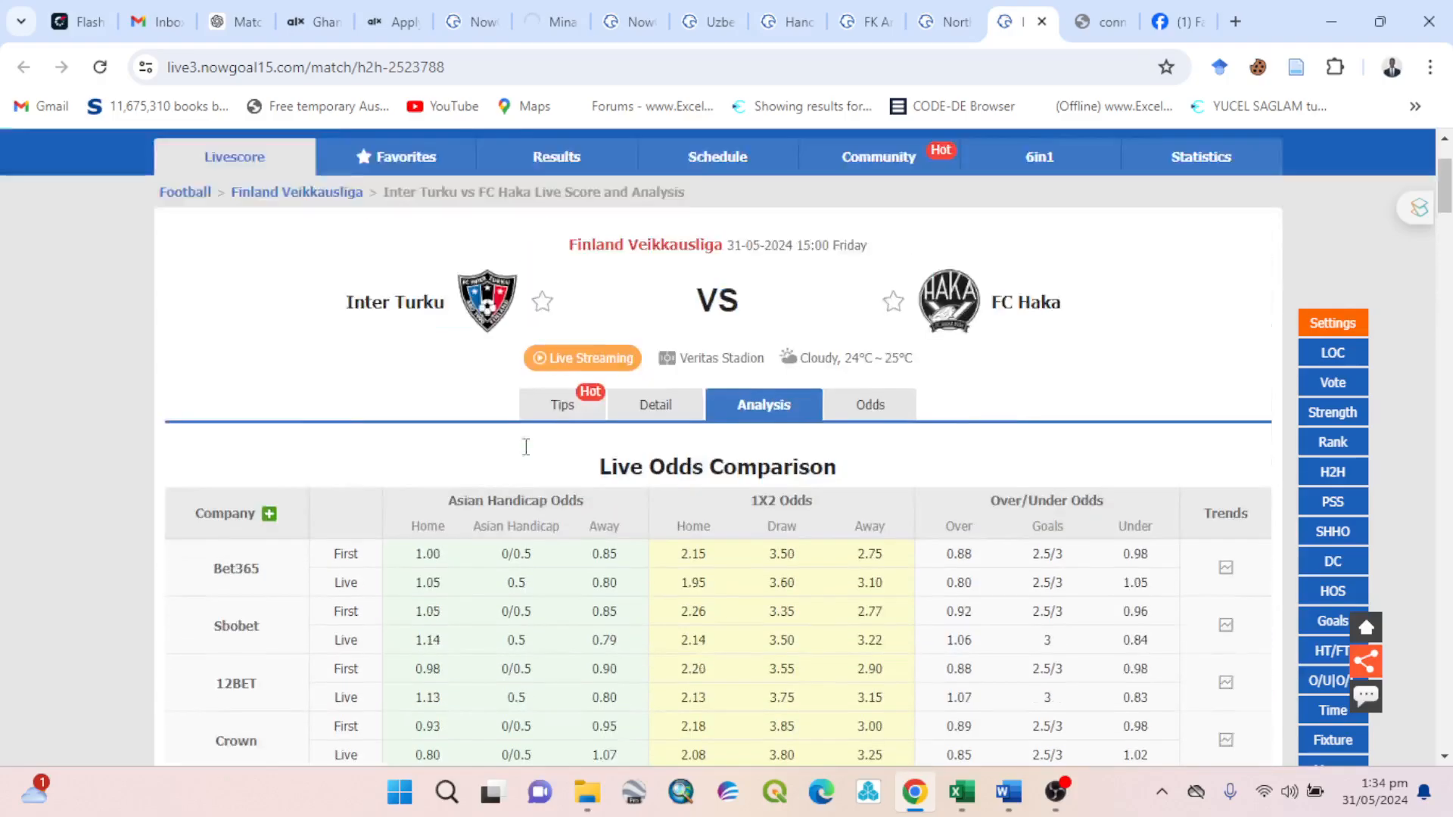
scroll(526, 447, up, 2)
scroll(527, 454, down, 15)
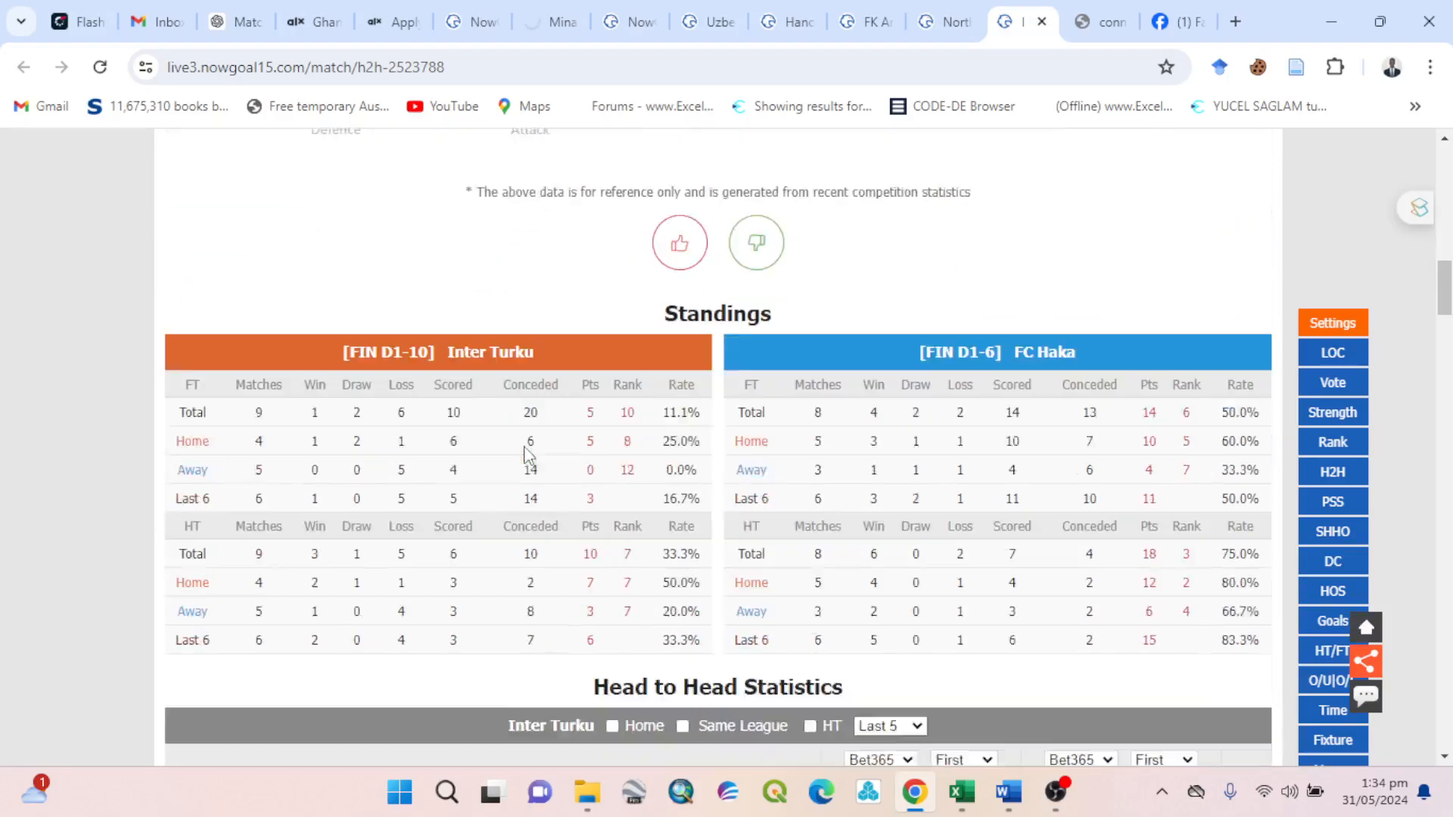
scroll(528, 454, down, 5)
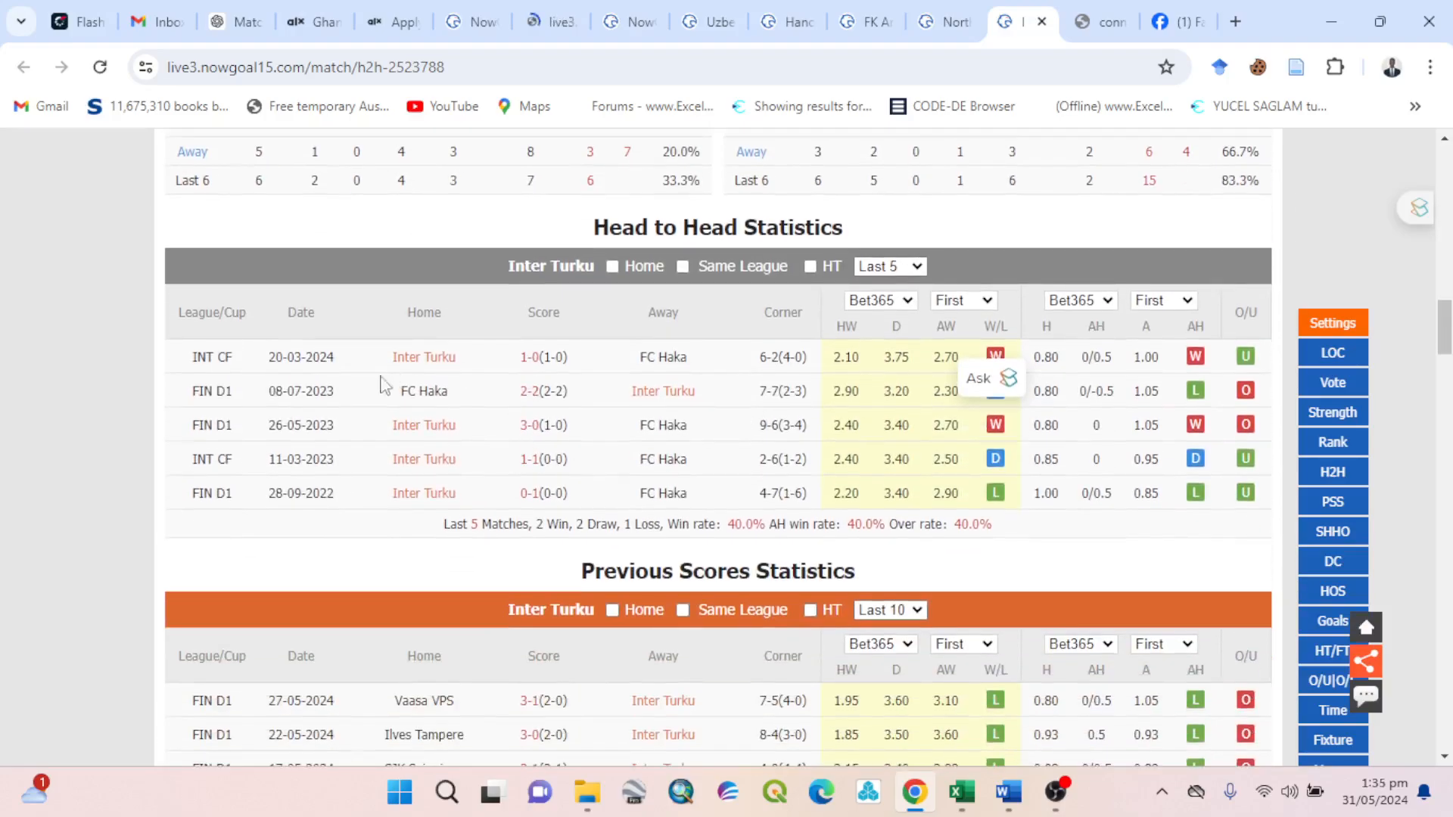
Copy the five head-to-head rows of Inter Turku vs FC Haka.
drag(192, 356, 1185, 469)
right_click(790, 426)
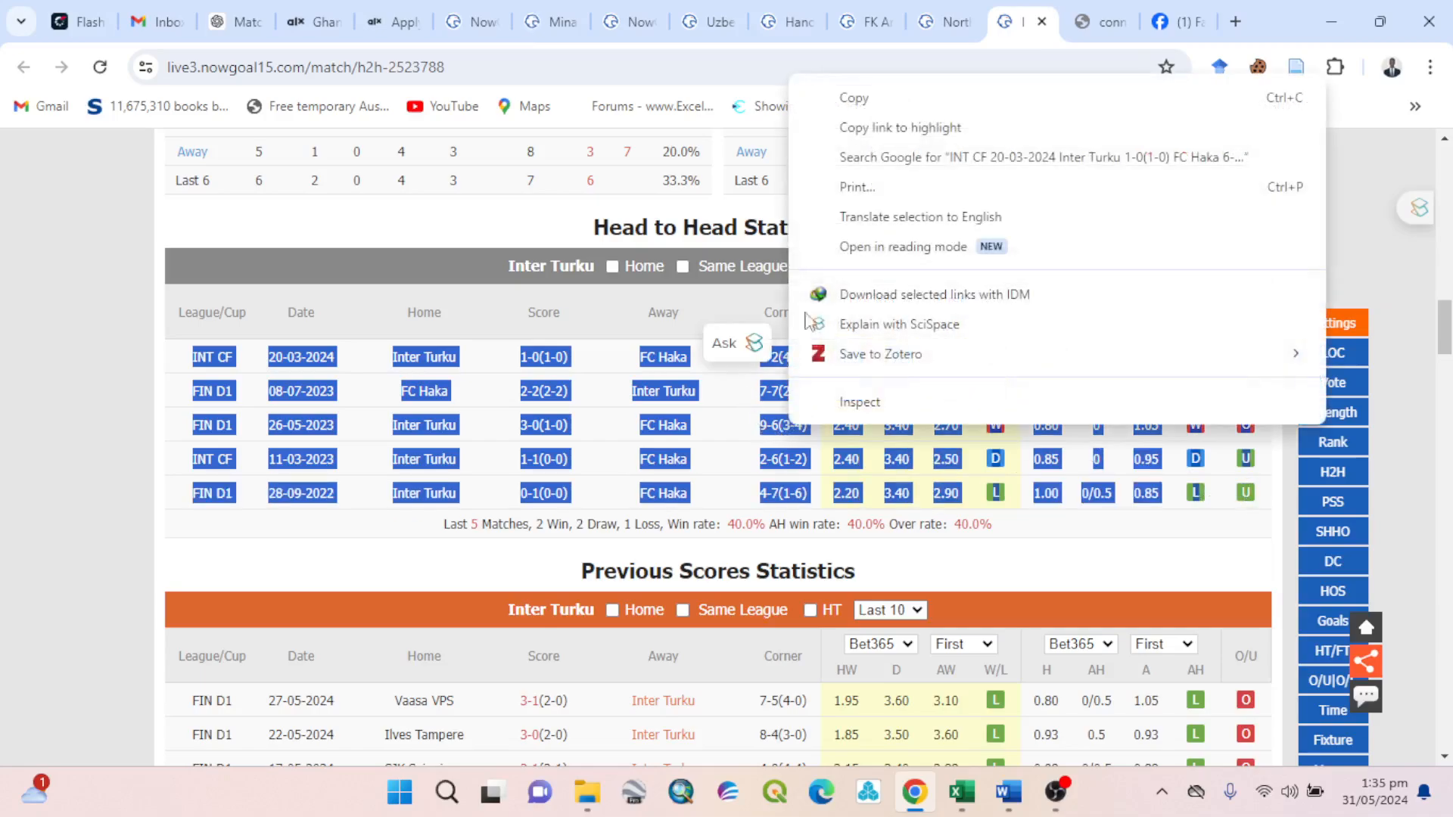
click(898, 101)
Copy both head-to-head rows of Minas Boca/MG Youth vs AC Tres Coracoes U20 from the match's Analysis page.
click(542, 17)
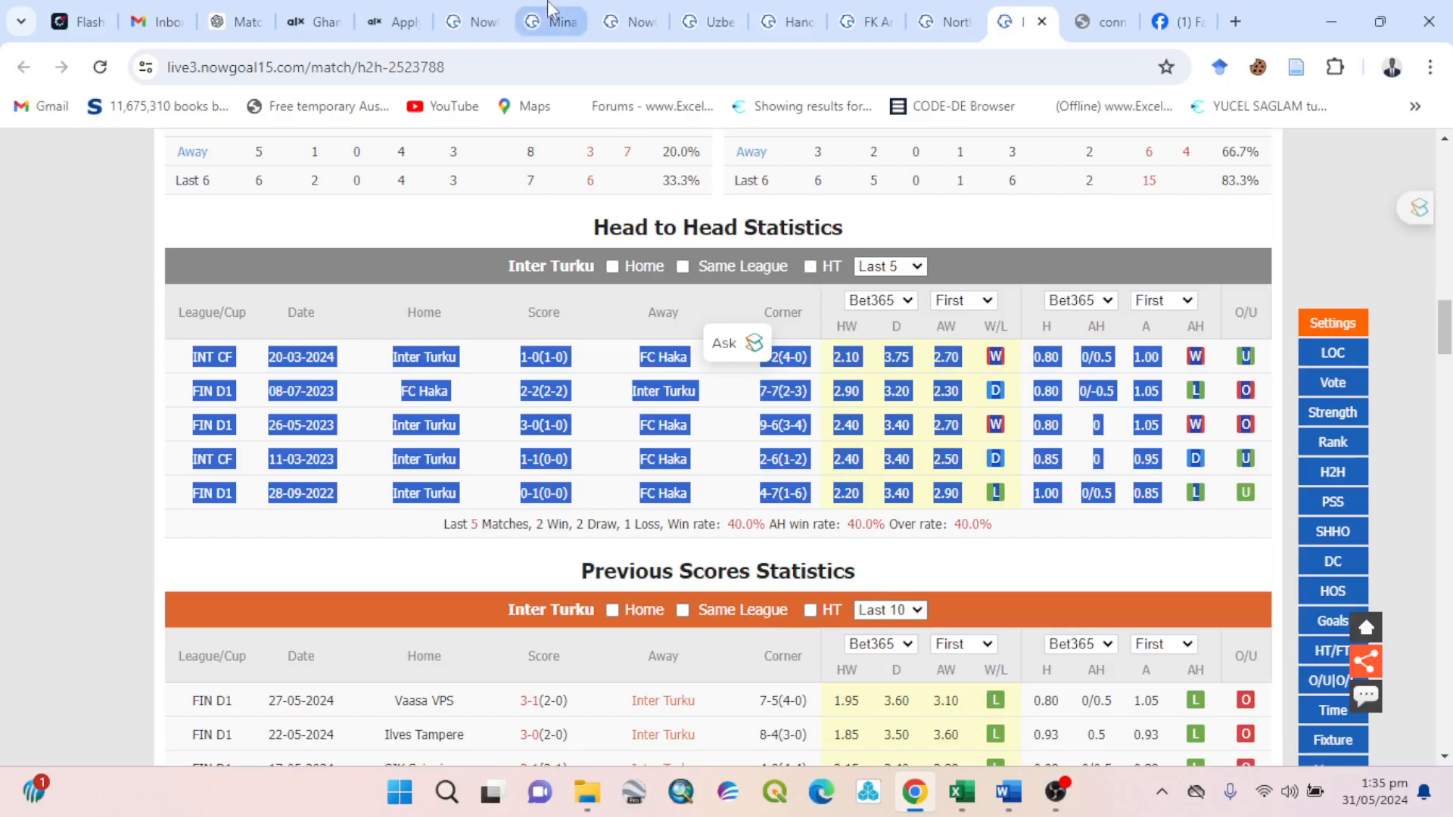
scroll(604, 454, down, 10)
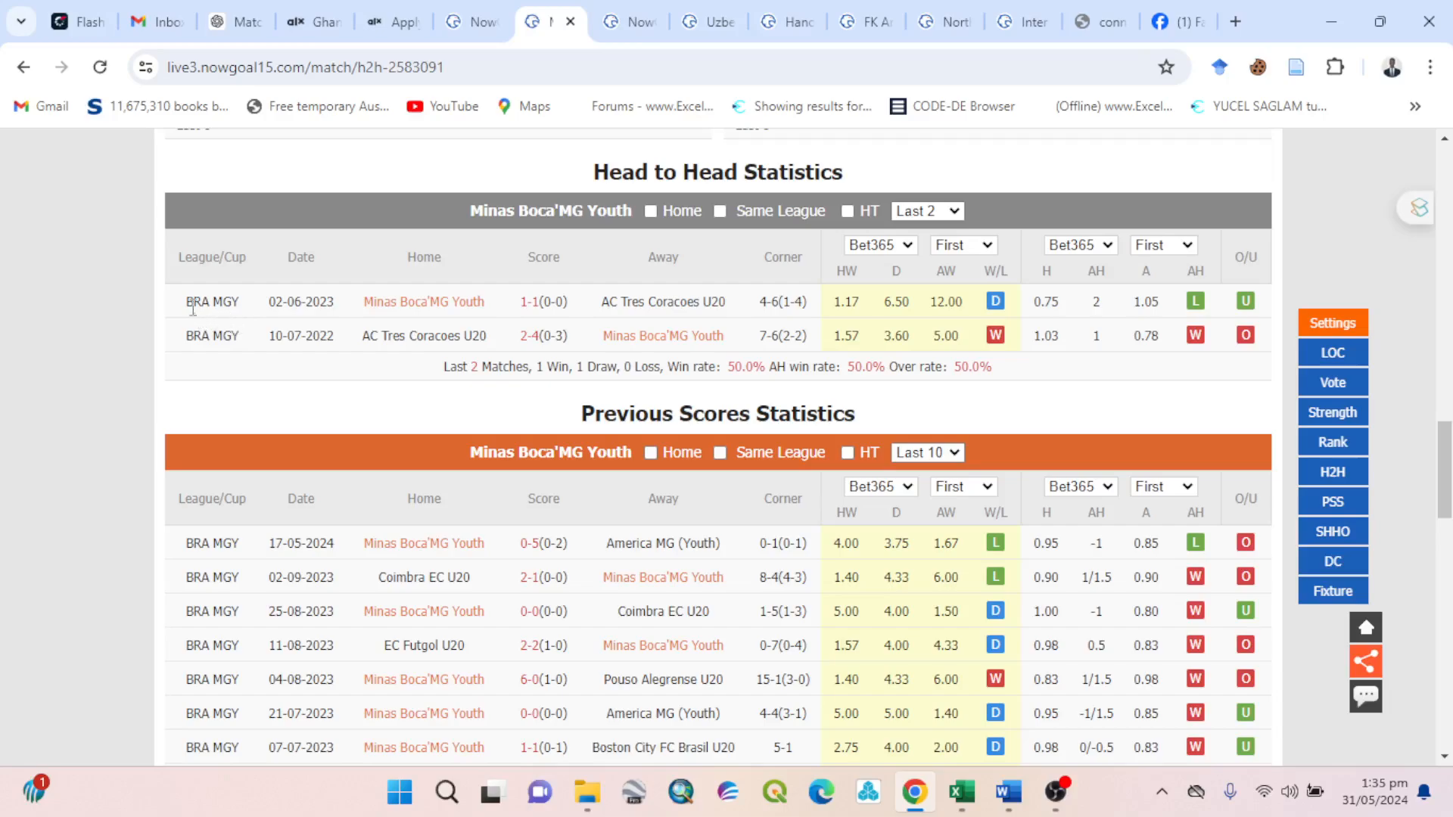
drag(184, 312, 1139, 345)
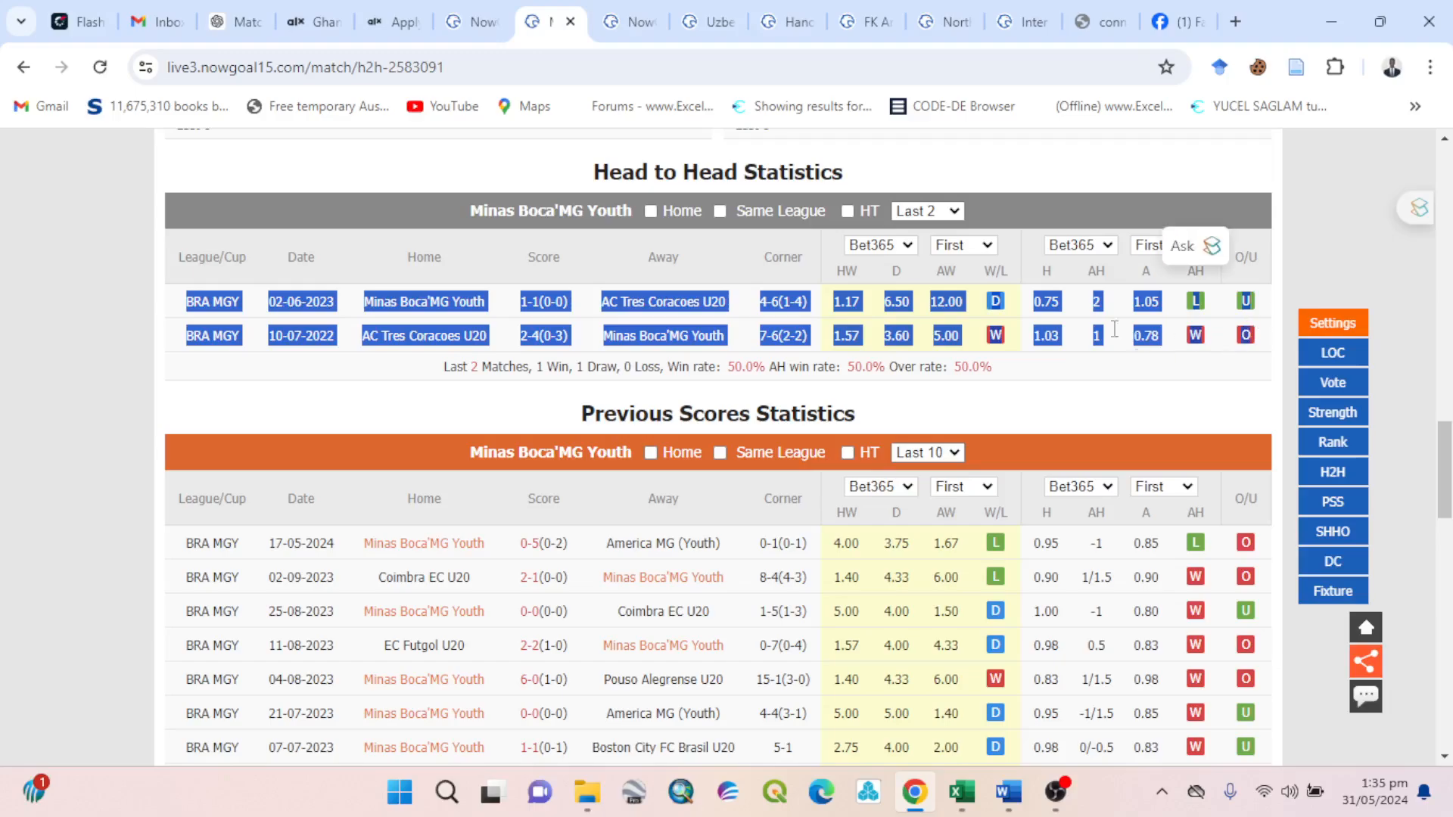
right_click(941, 303)
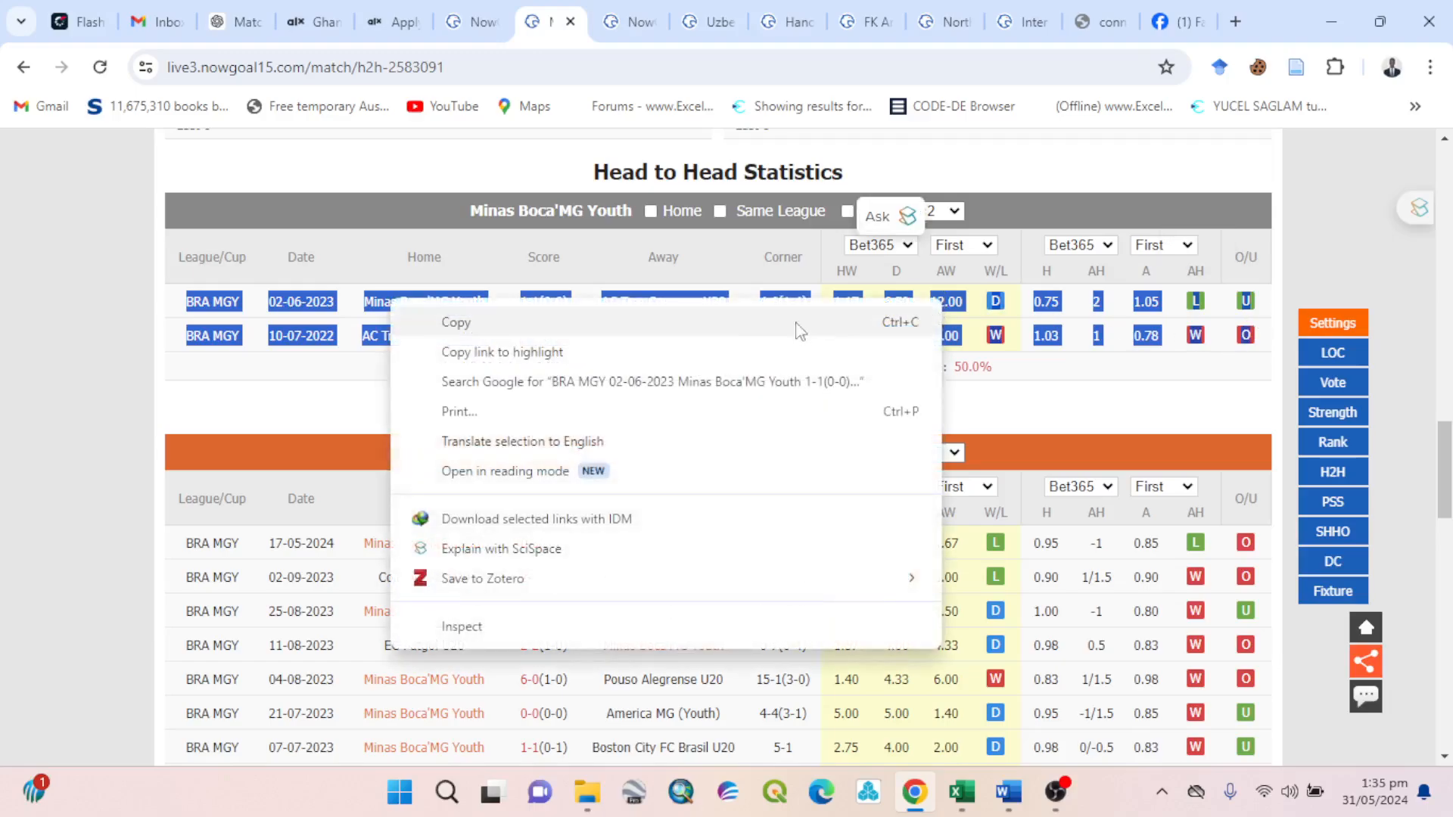
click(558, 331)
Paste the copied rows into the H2H table from B31 of the OWN FULLTIME AND H2H DATA NOWGOAL workbook, matching destination formatting.
mouse_move(975, 799)
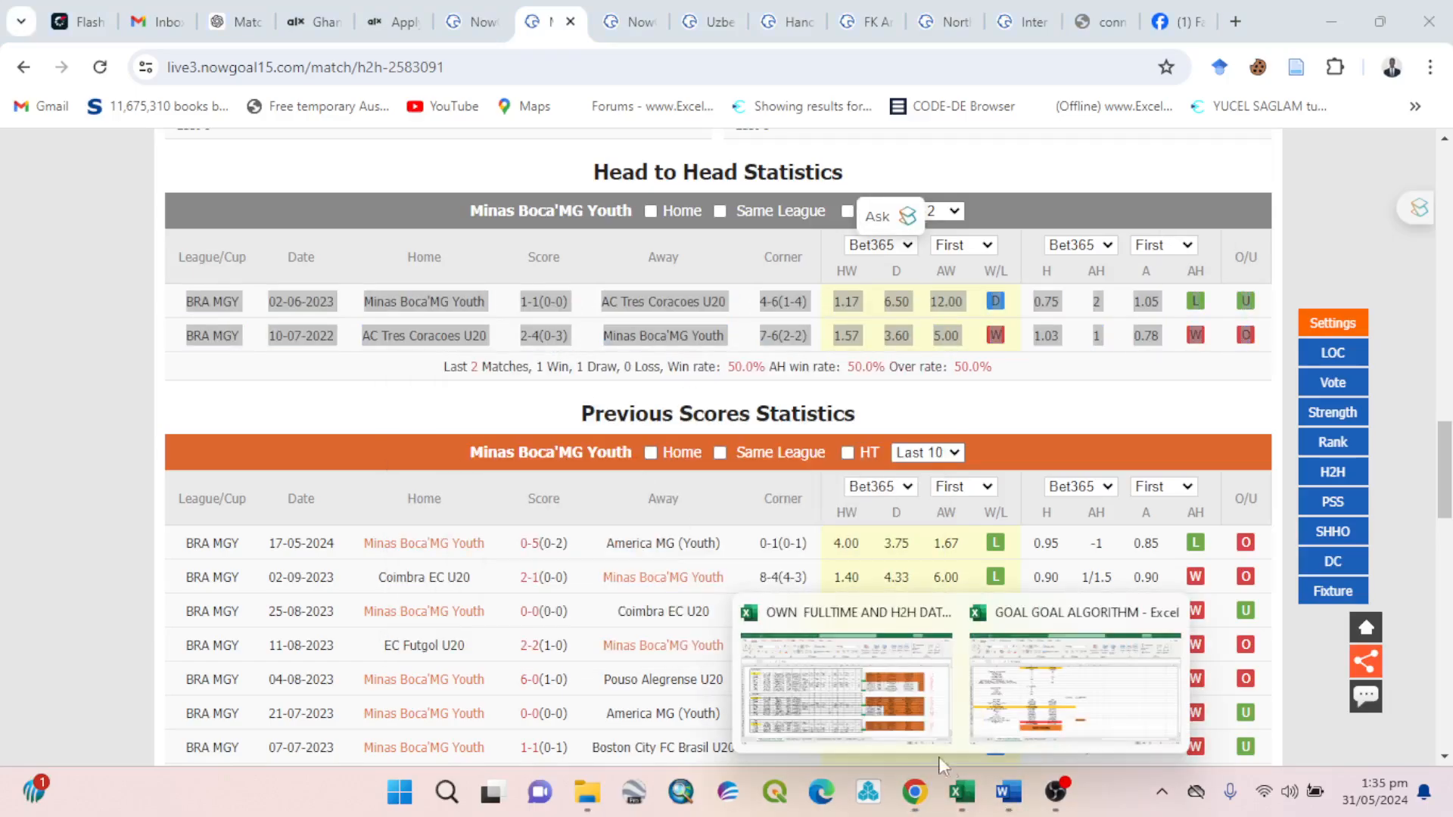
click(906, 707)
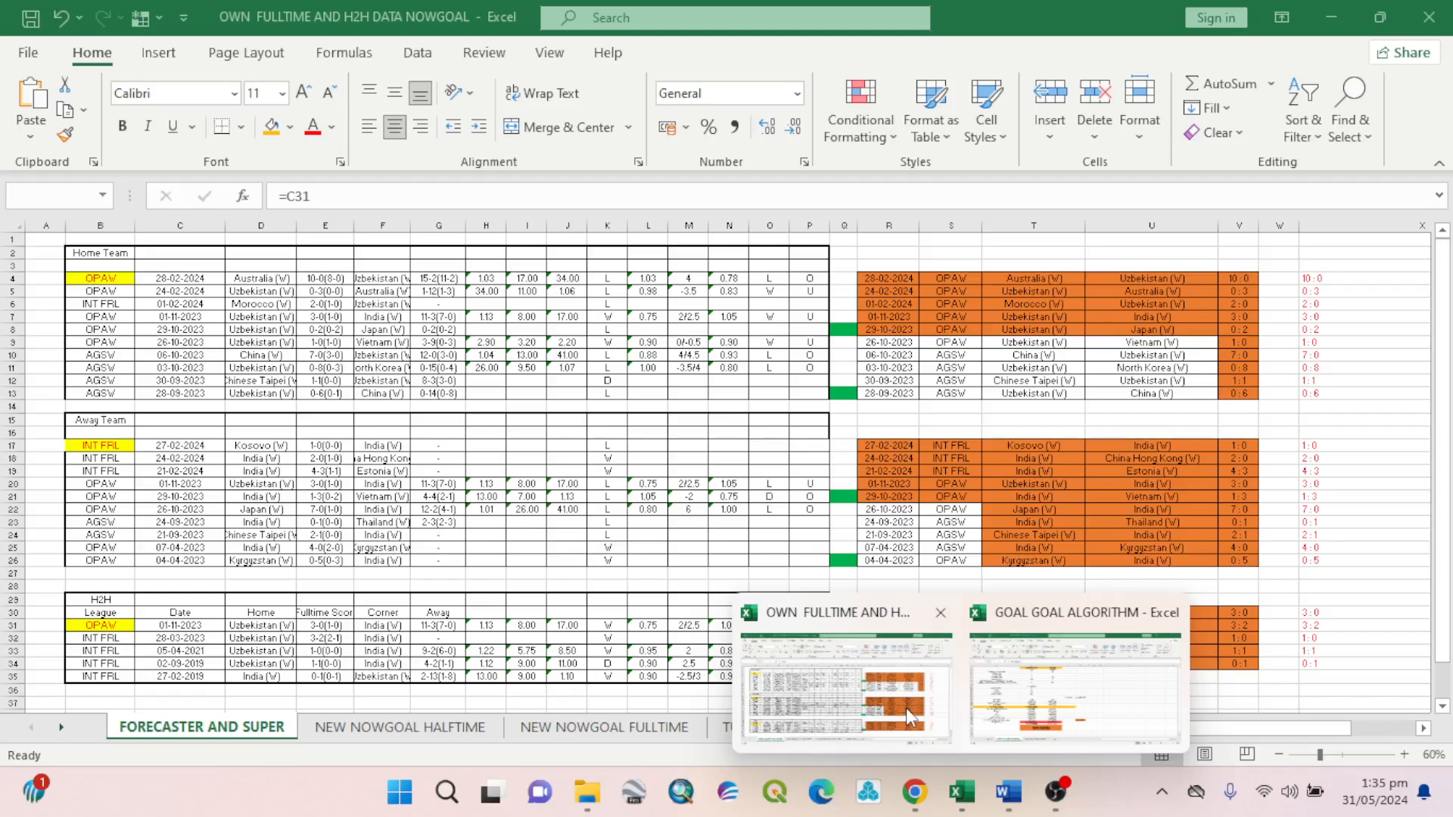
click(109, 628)
right_click(106, 630)
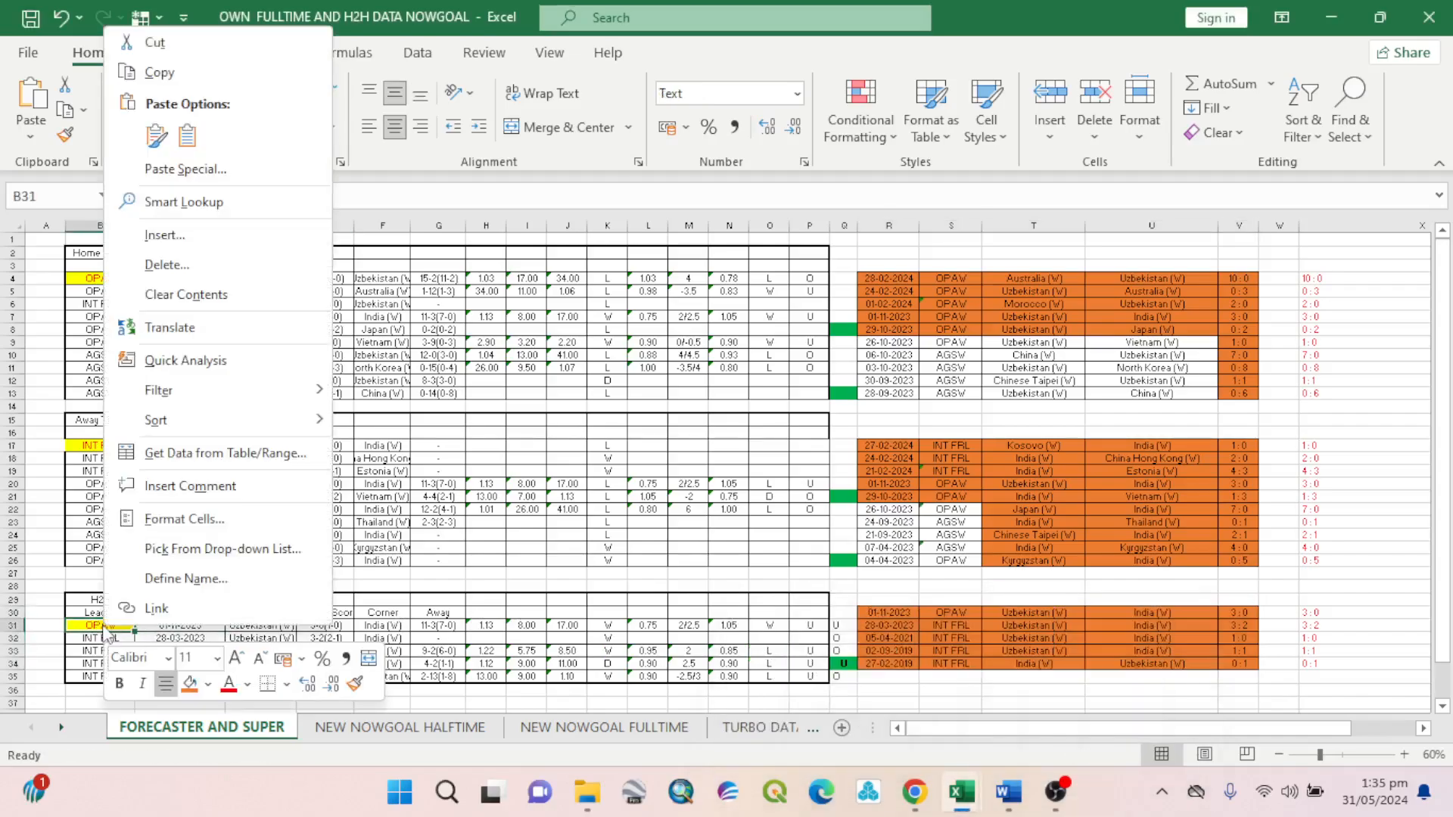
click(187, 135)
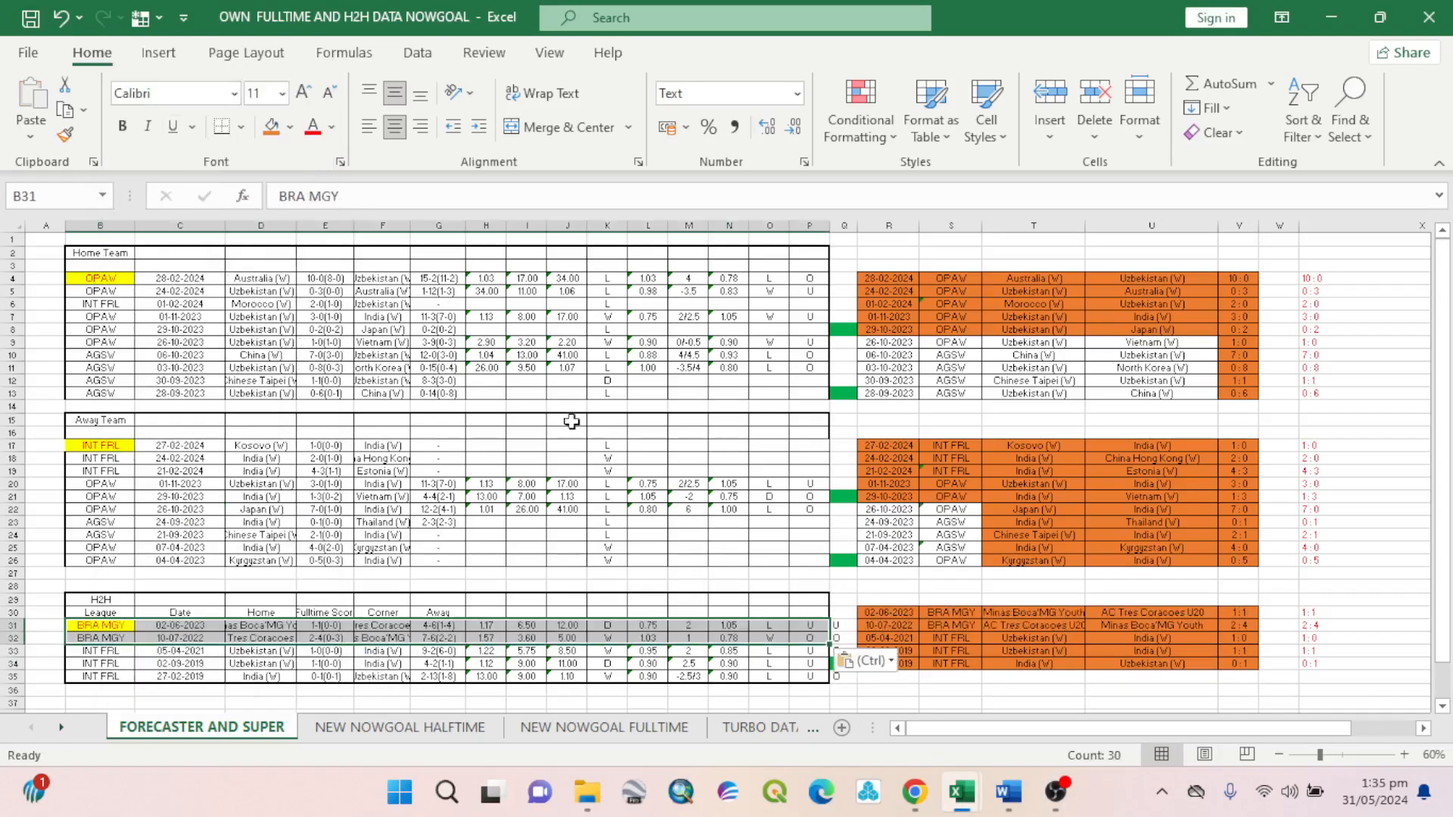
Return to Chrome and copy all ten rows of Minas Boca/MG Youth's Previous Scores Statistics.
click(915, 793)
scroll(522, 503, down, 5)
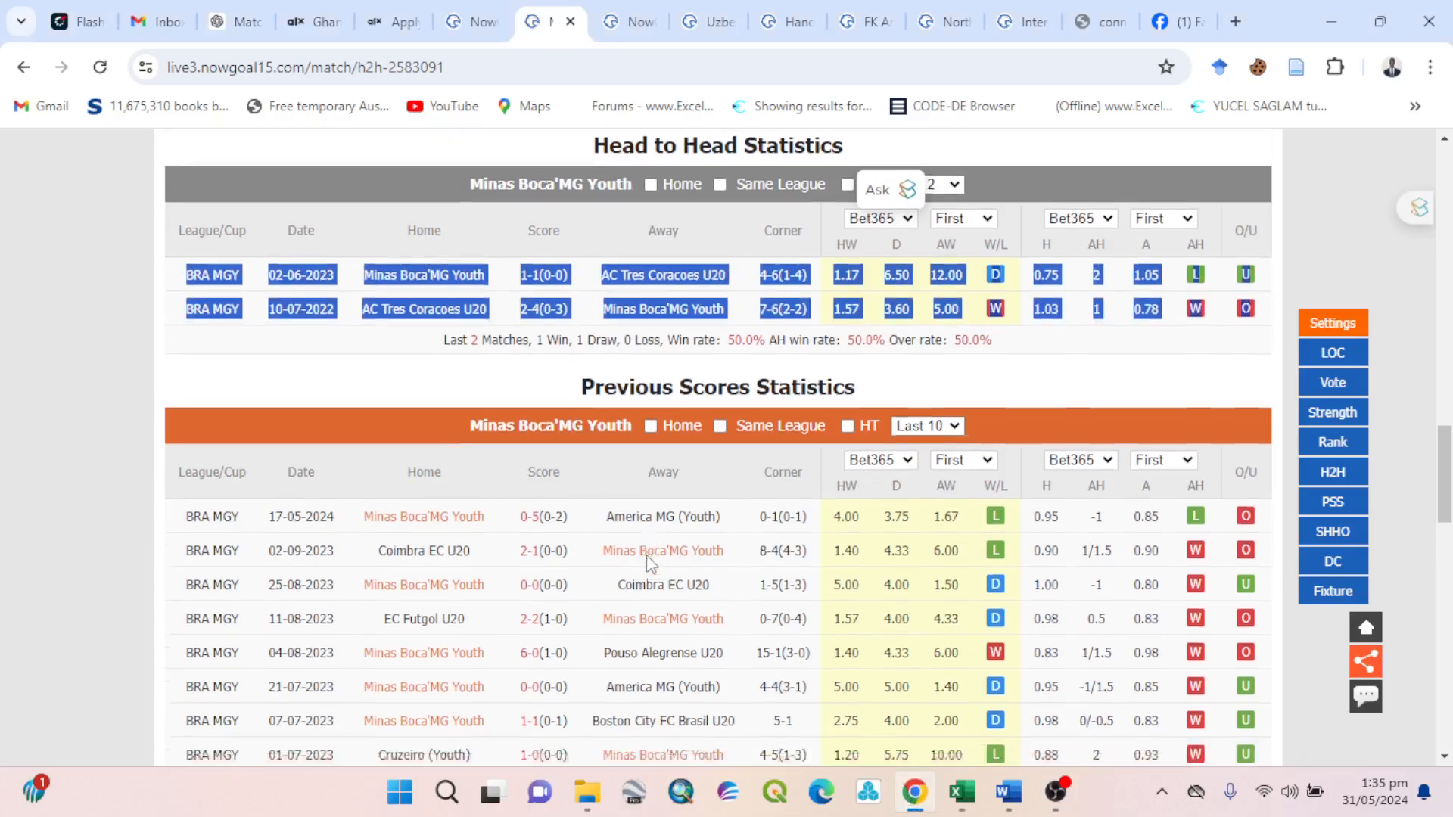
scroll(523, 504, up, 3)
drag(193, 324, 1234, 649)
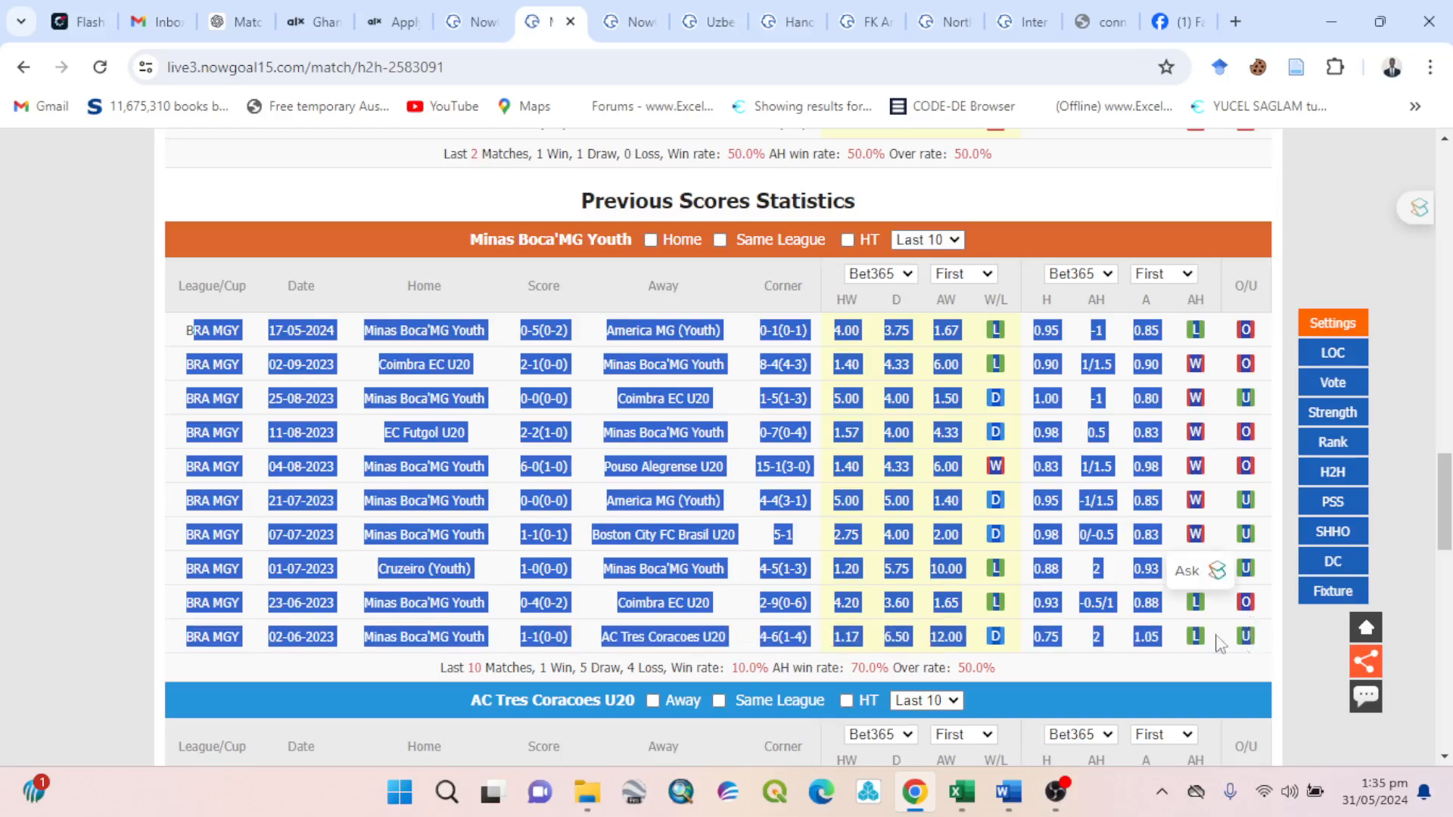
click(300, 367)
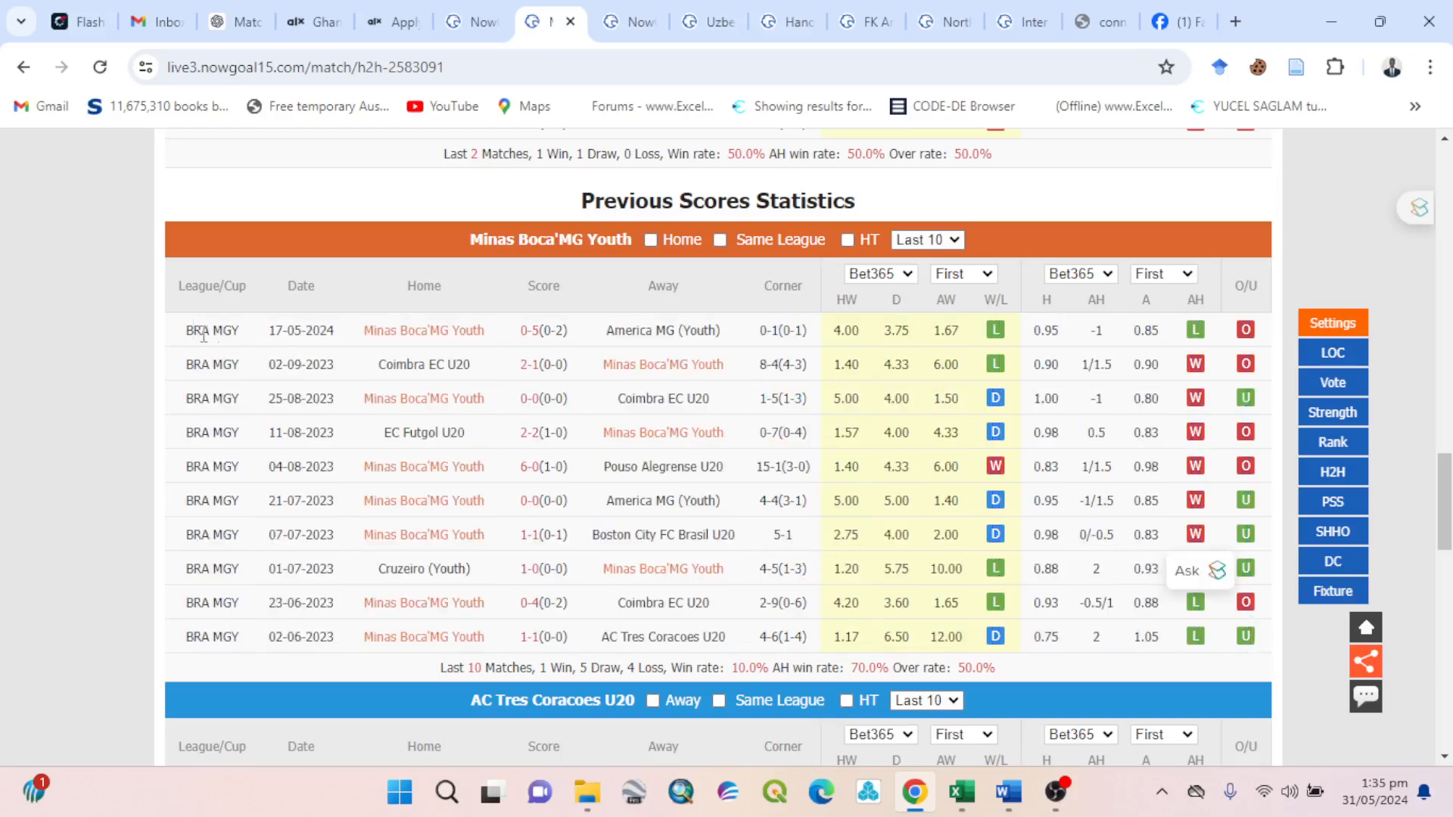
drag(194, 325, 1260, 645)
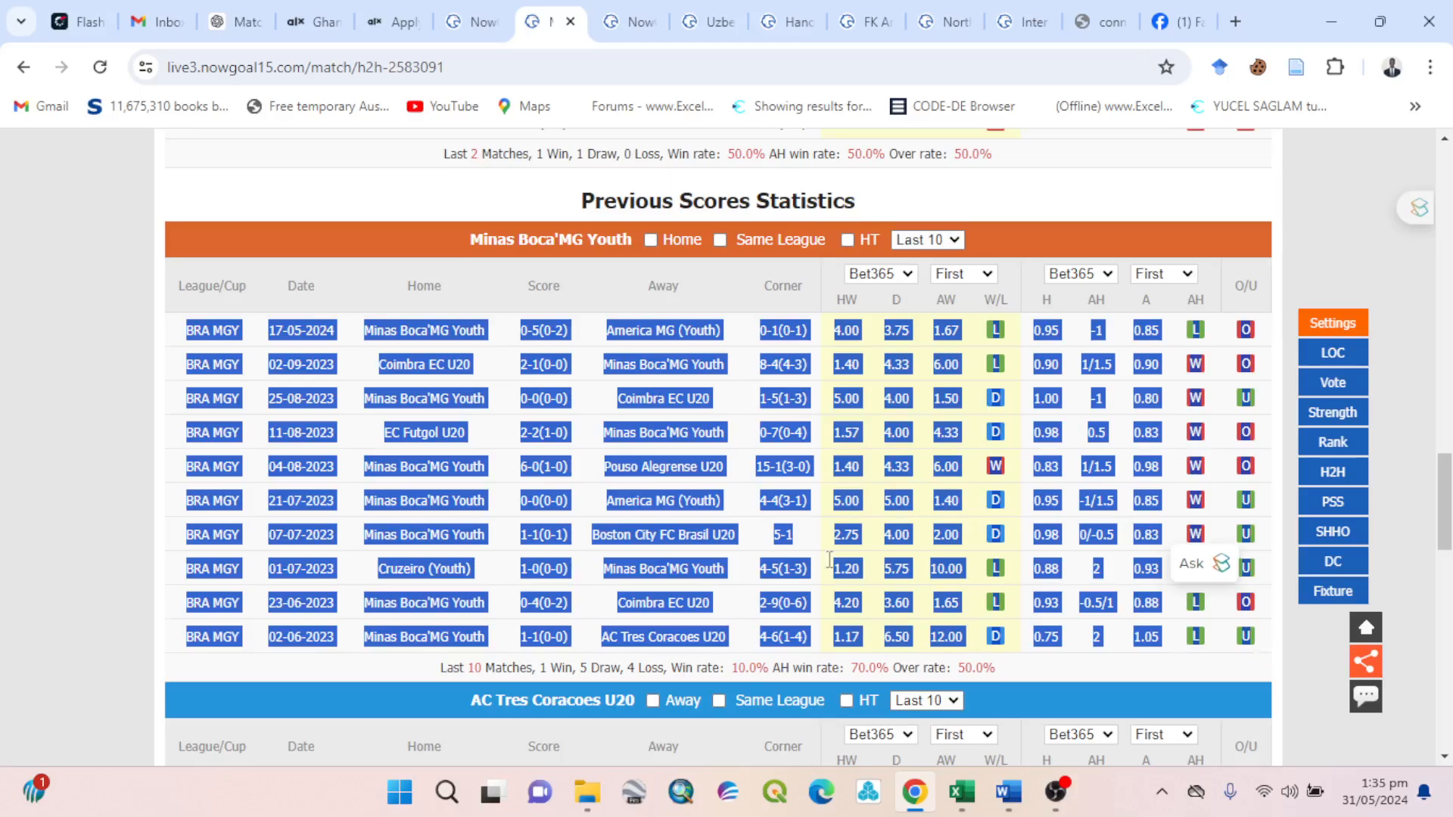
right_click(776, 530)
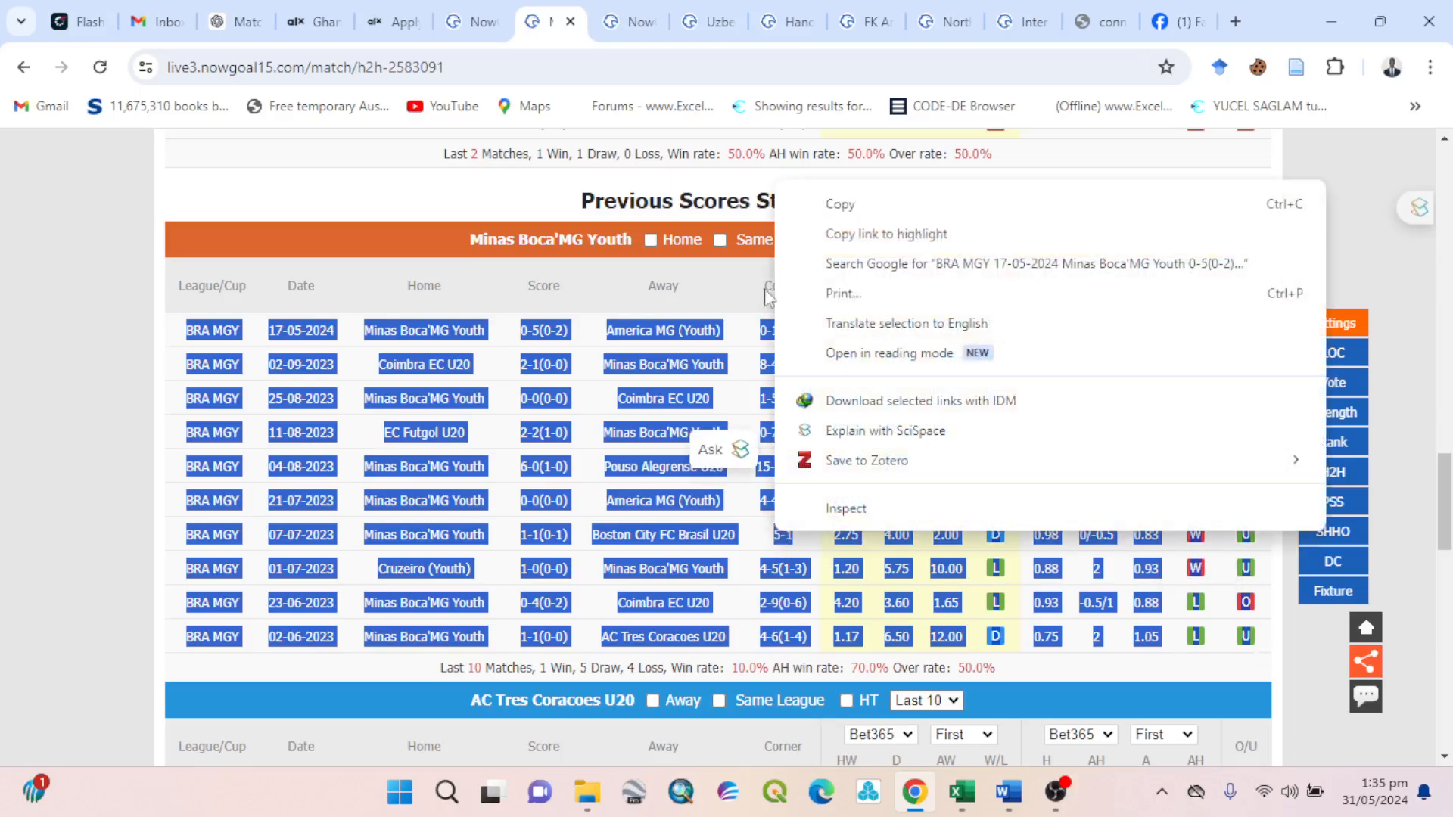
click(825, 201)
Paste the ten match rows into the Home Team table from B4 of the OWN FULLTIME AND H2H DATA NOWGOAL workbook.
click(959, 807)
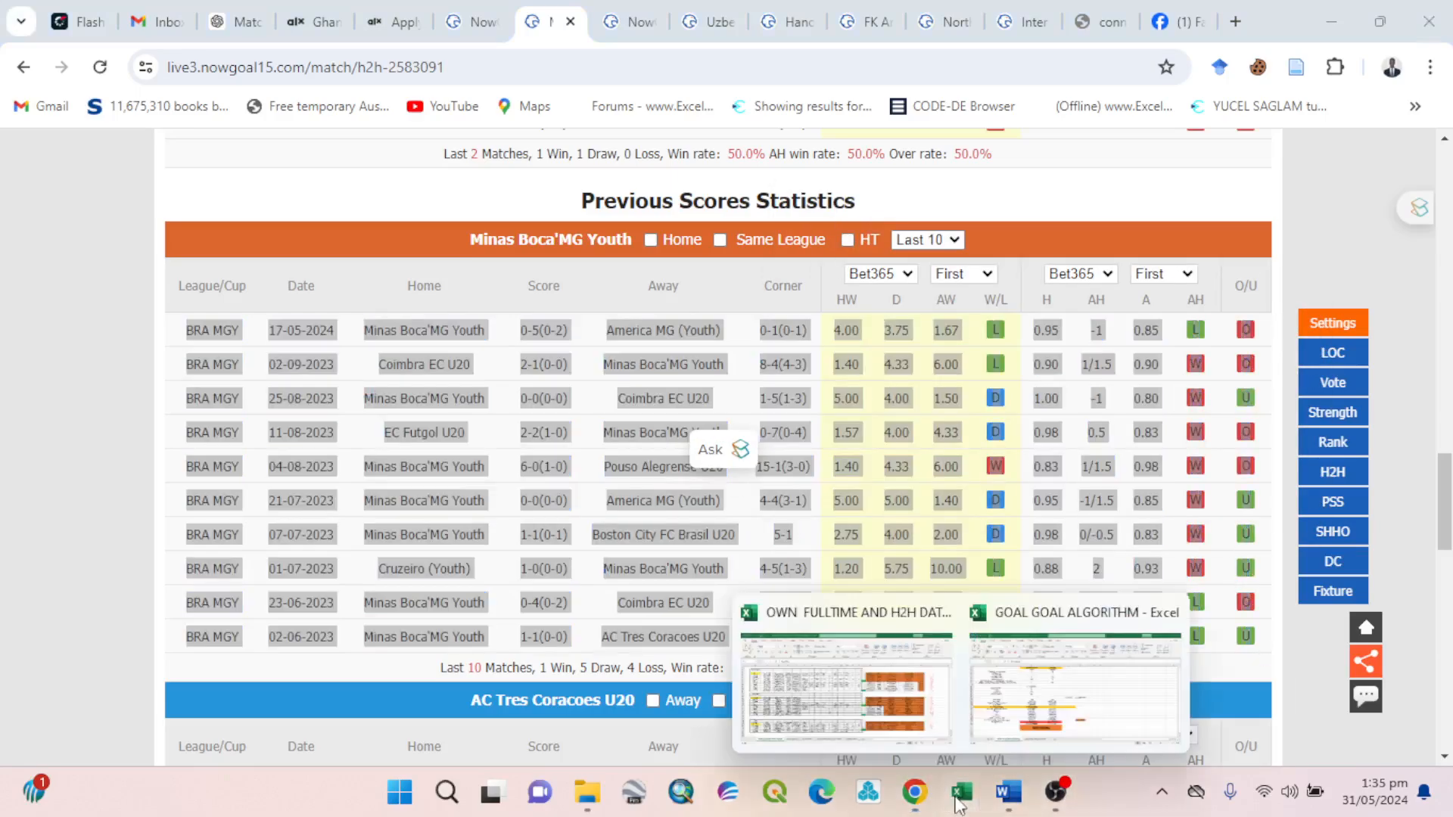
click(861, 723)
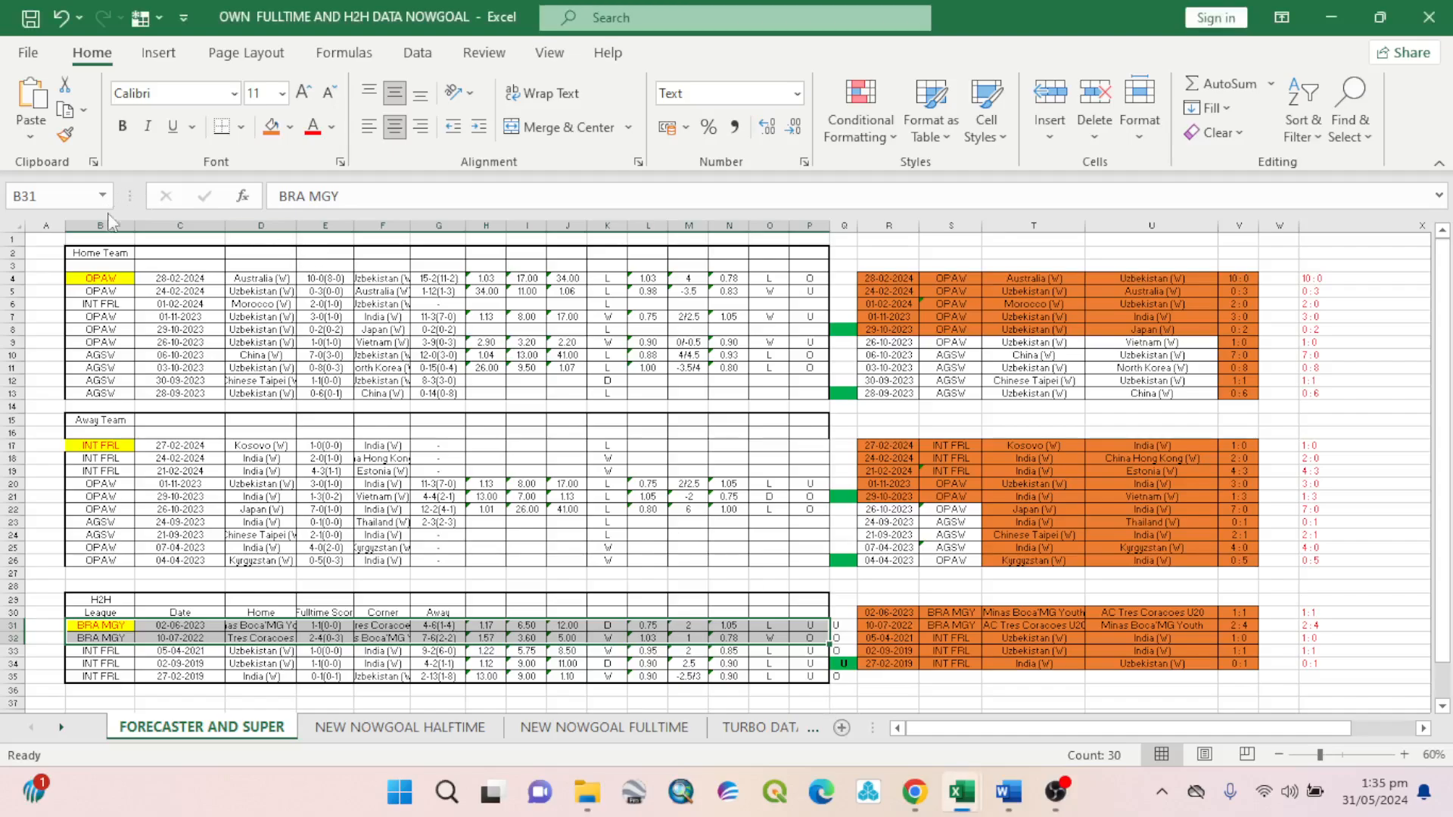
click(93, 276)
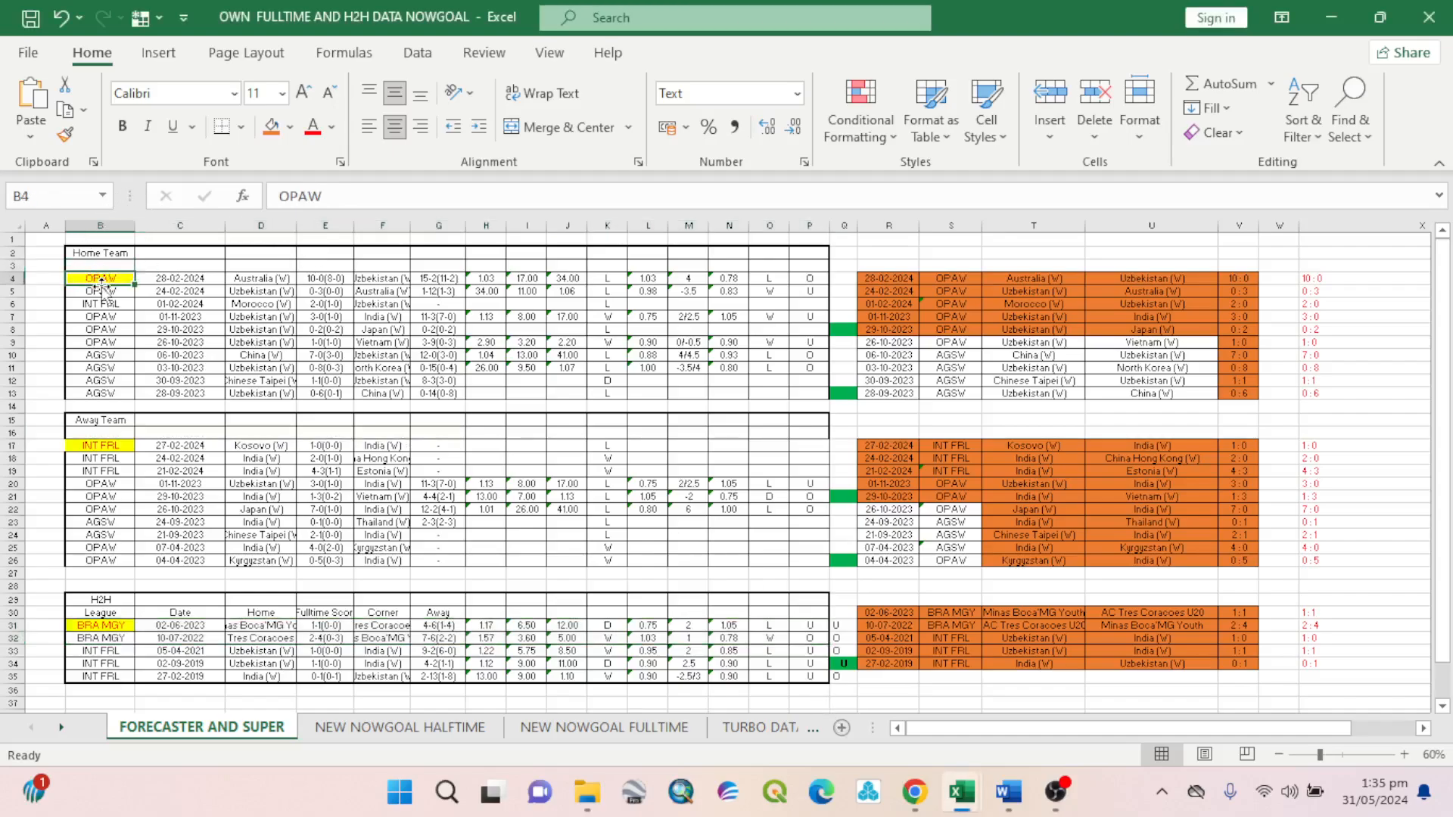
right_click(100, 280)
click(133, 188)
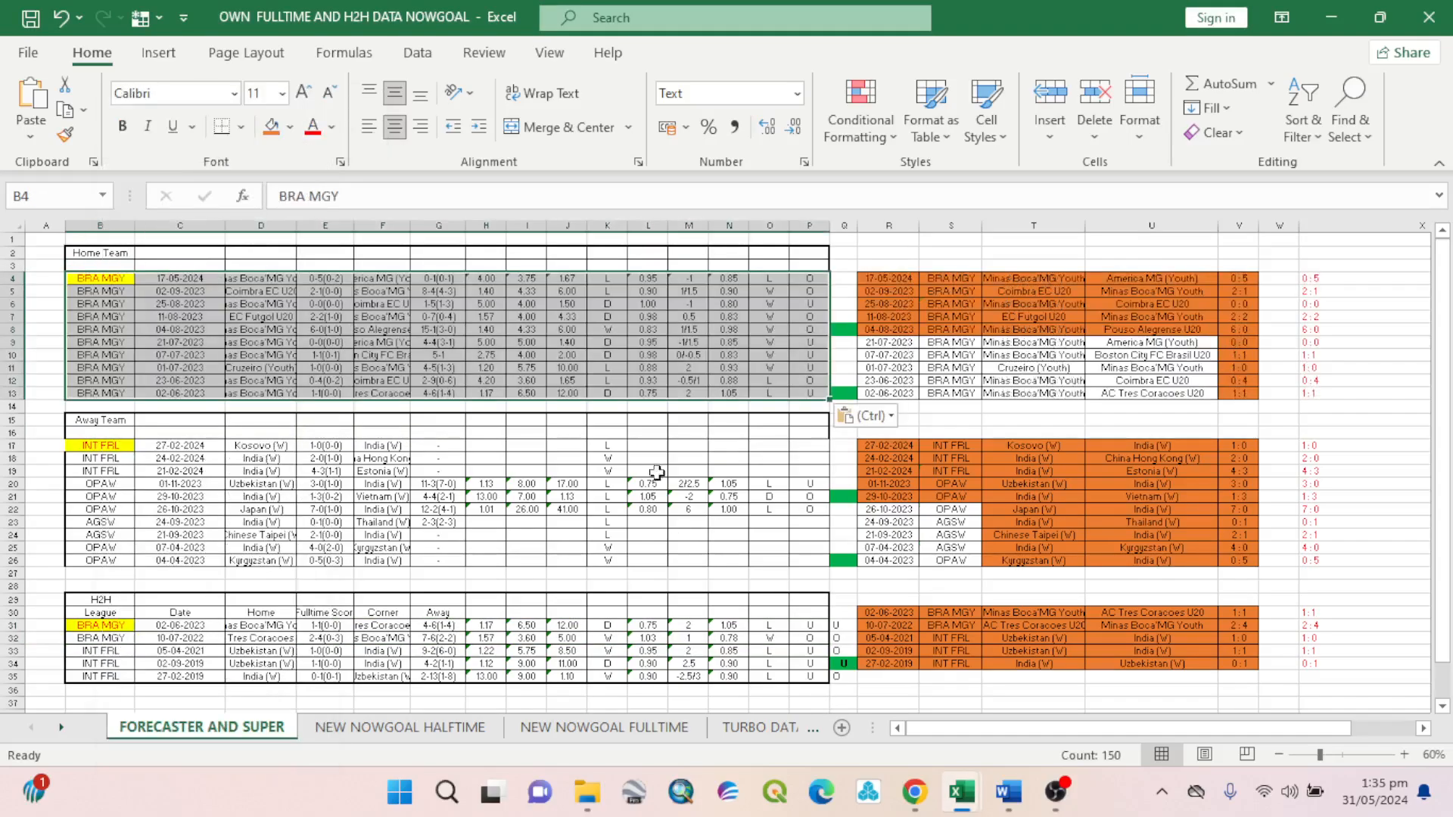
Switch to Chrome and copy all ten rows of AC Tres Coracoes U20's previous match statistics.
click(914, 792)
scroll(749, 530, down, 6)
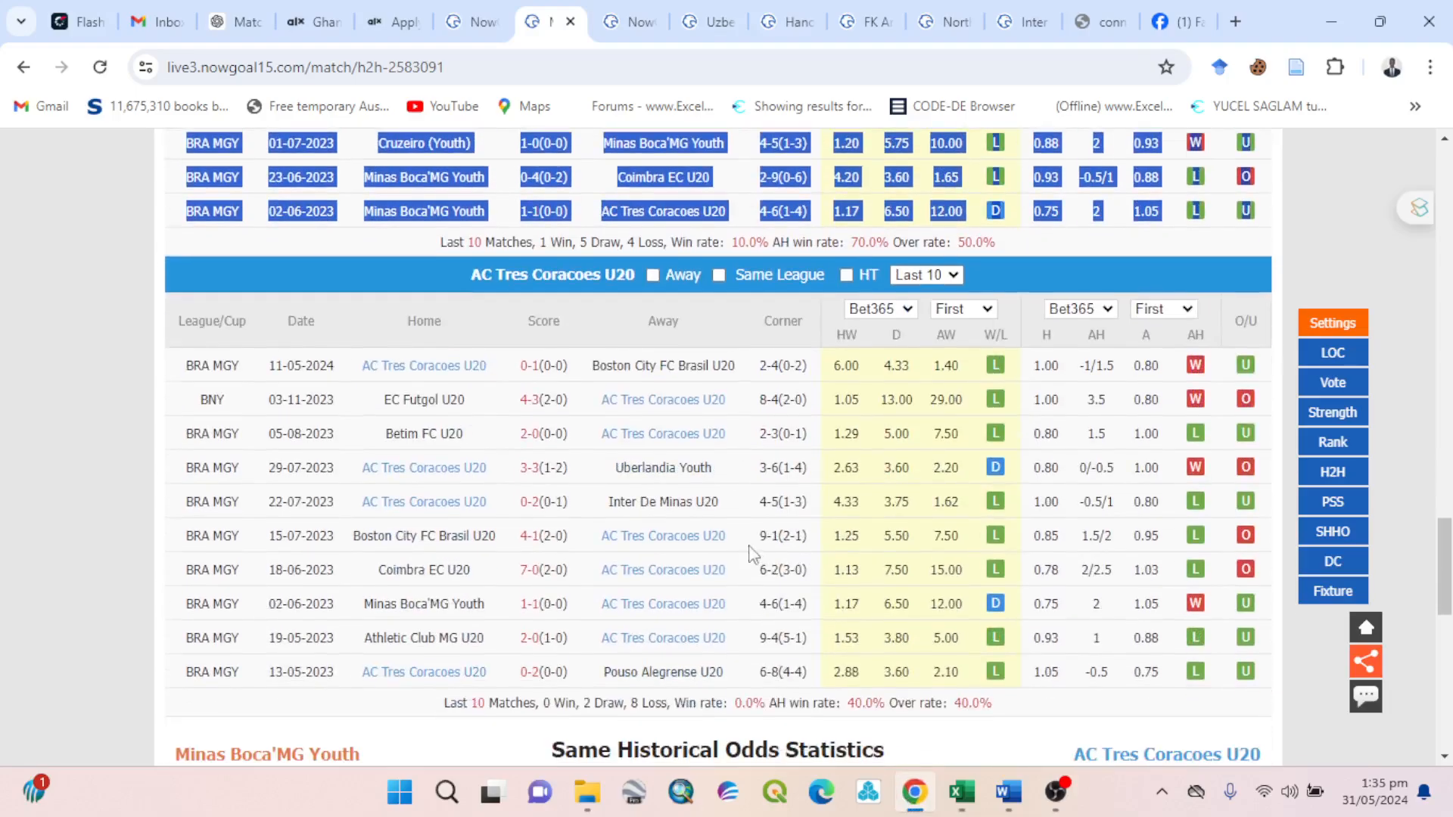
scroll(204, 341, down, 1)
drag(180, 261, 1228, 564)
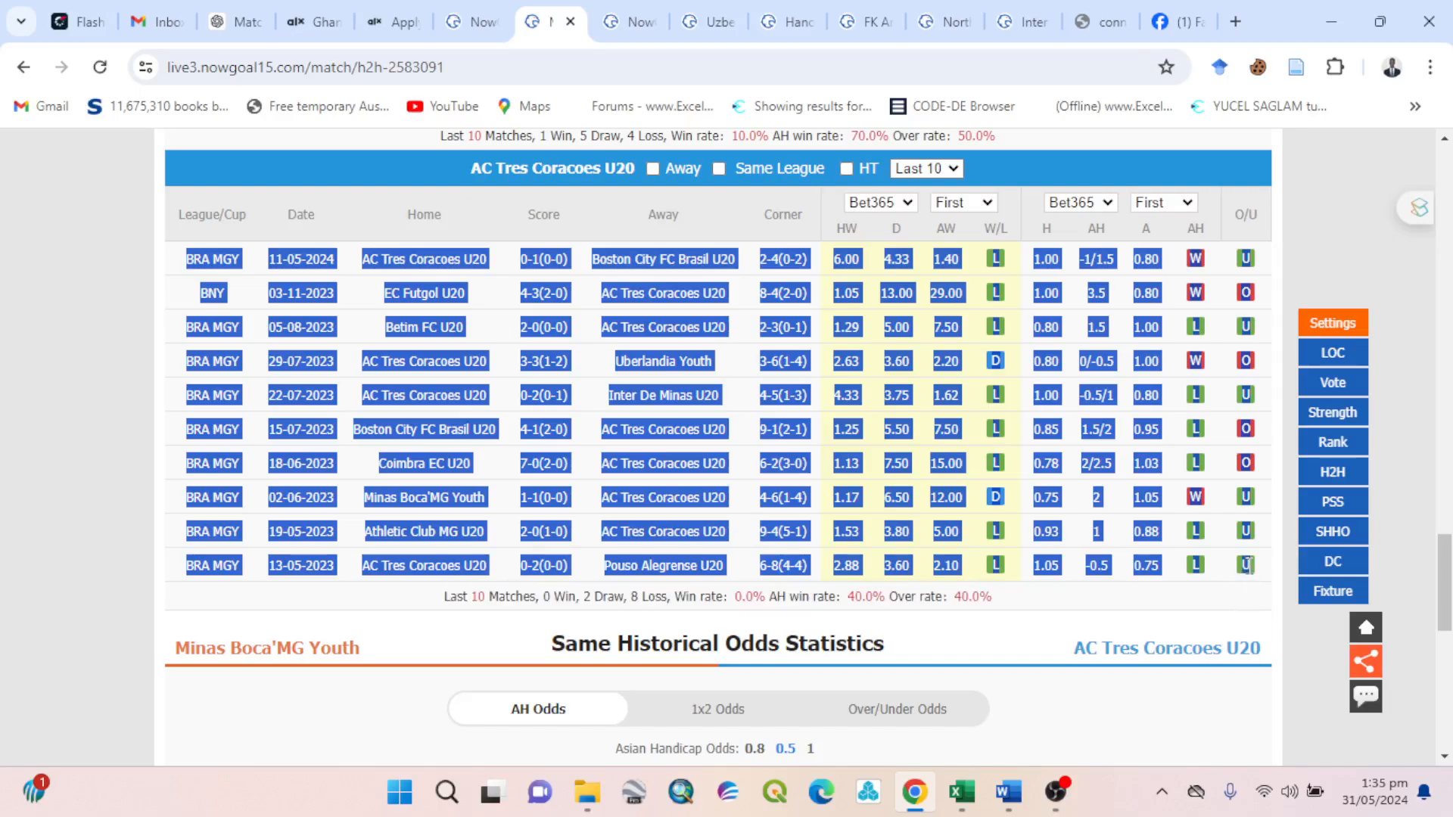
right_click(772, 327)
click(827, 350)
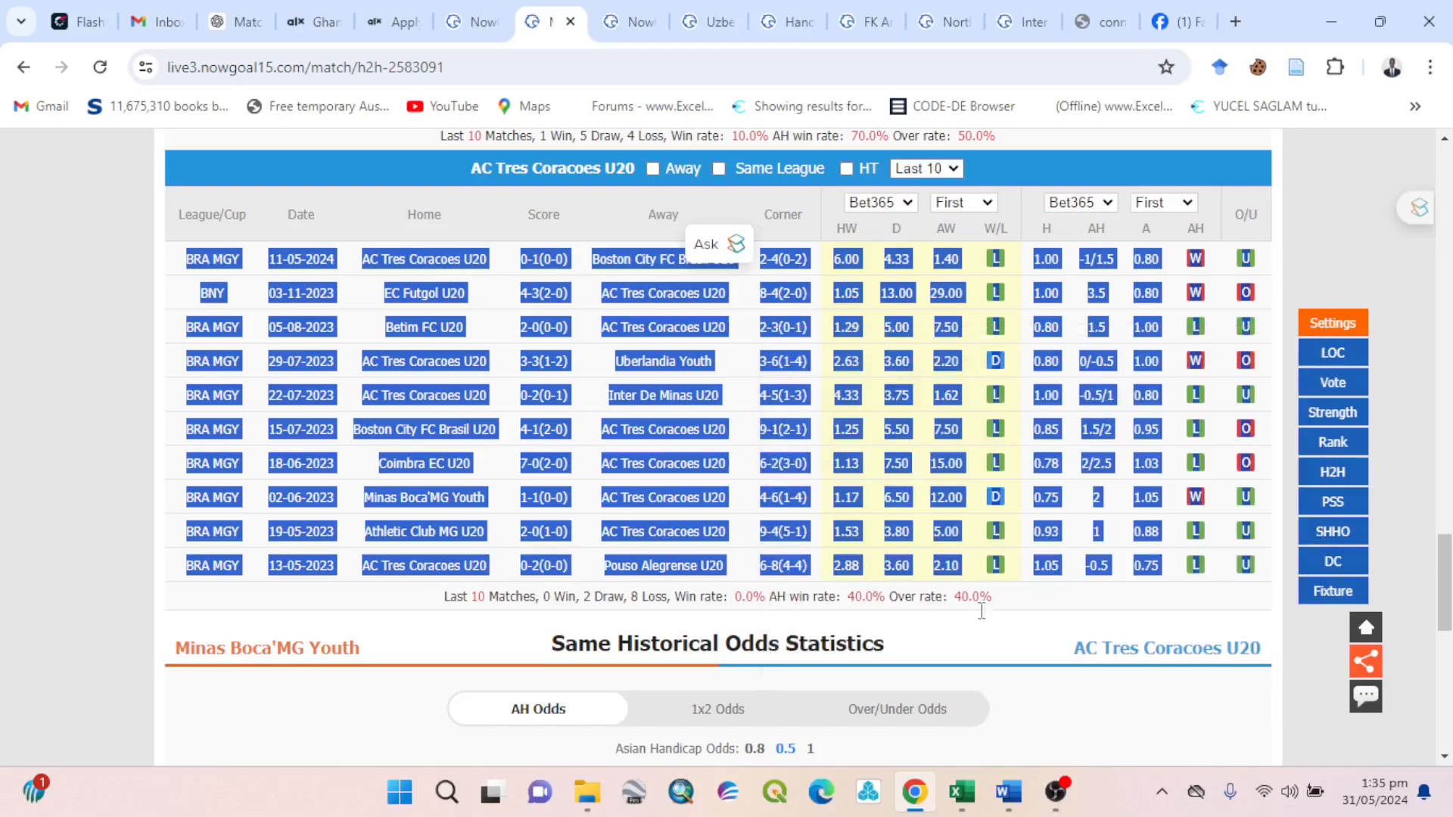
Paste the ten match rows into the Away Team table from B17 of the OWN FULLTIME AND H2H DATA NOWGOAL workbook, matching destination formatting.
mouse_move(975, 796)
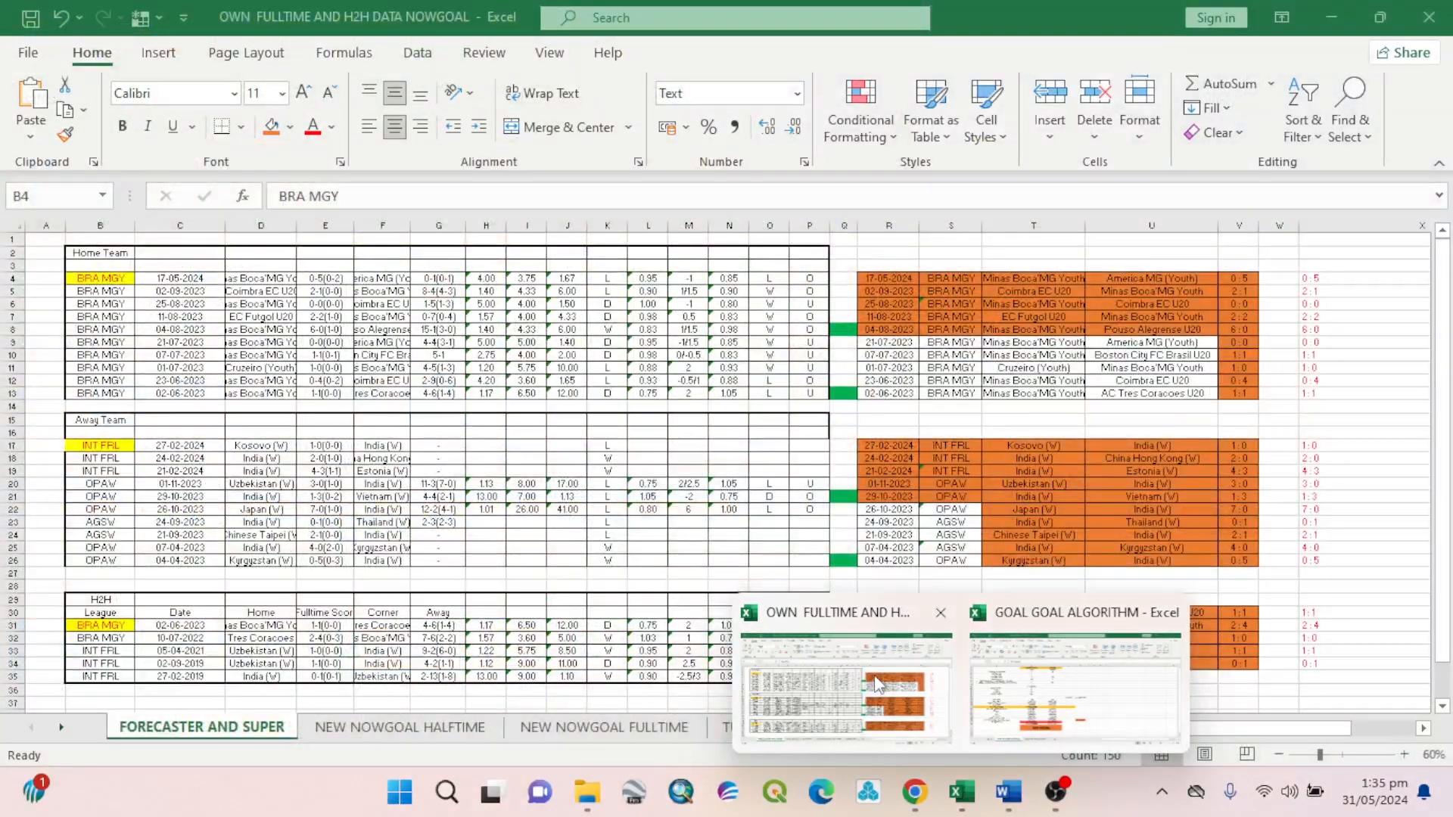
click(846, 685)
click(102, 447)
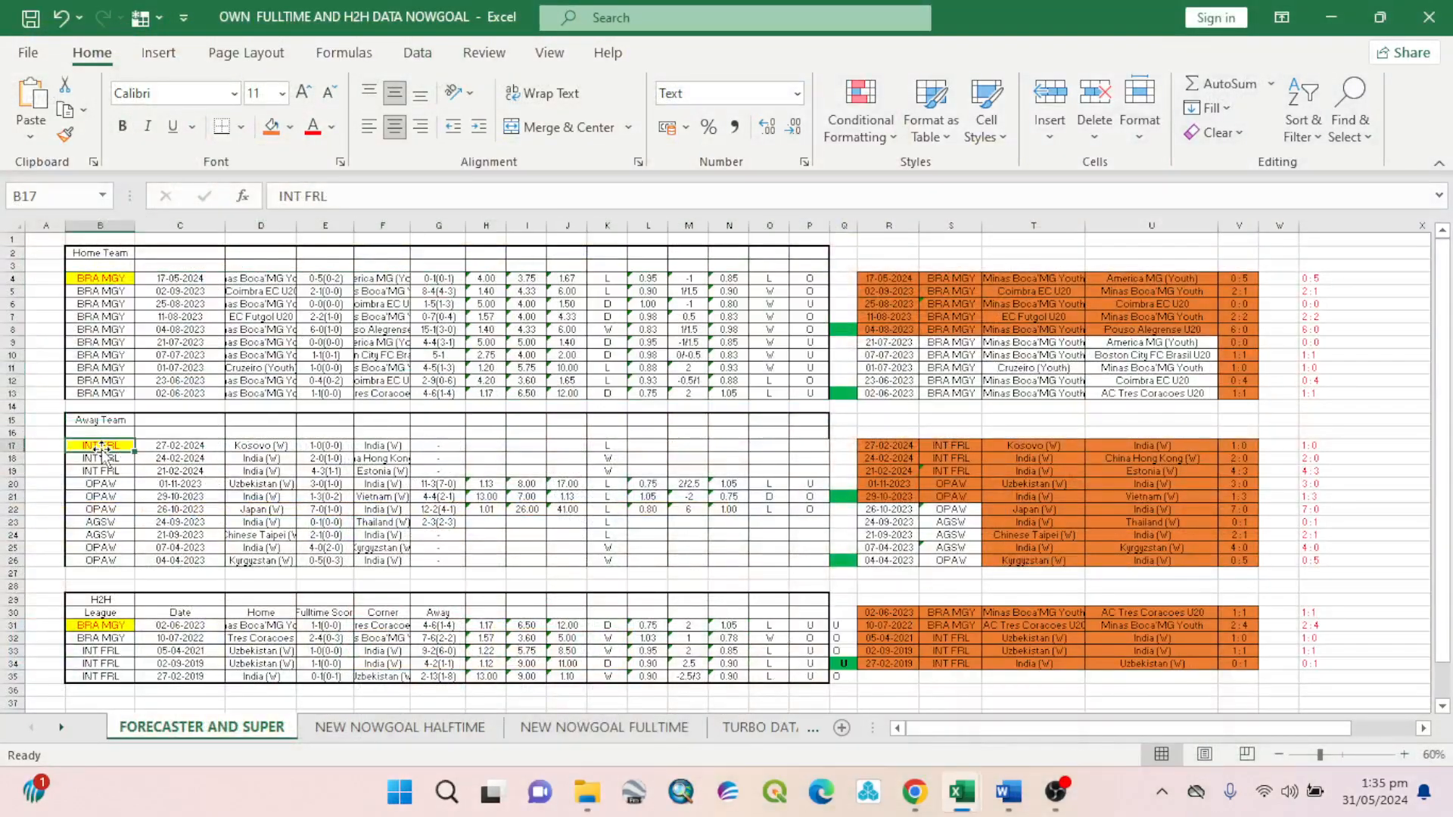
right_click(102, 445)
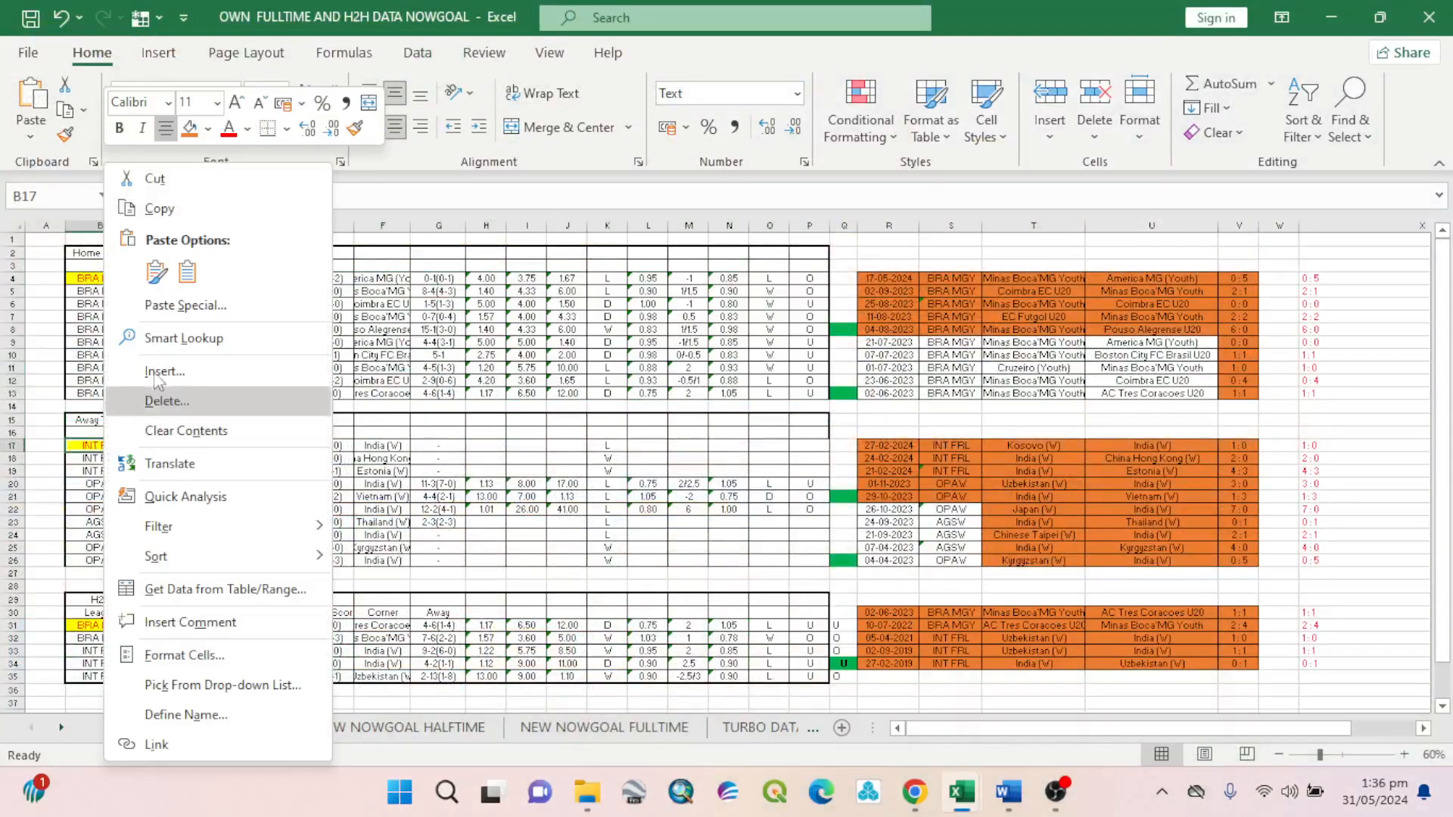
click(187, 271)
Copy the ten reformatted Minas Boca/MG Youth match rows in R4:V13.
drag(906, 278, 1225, 380)
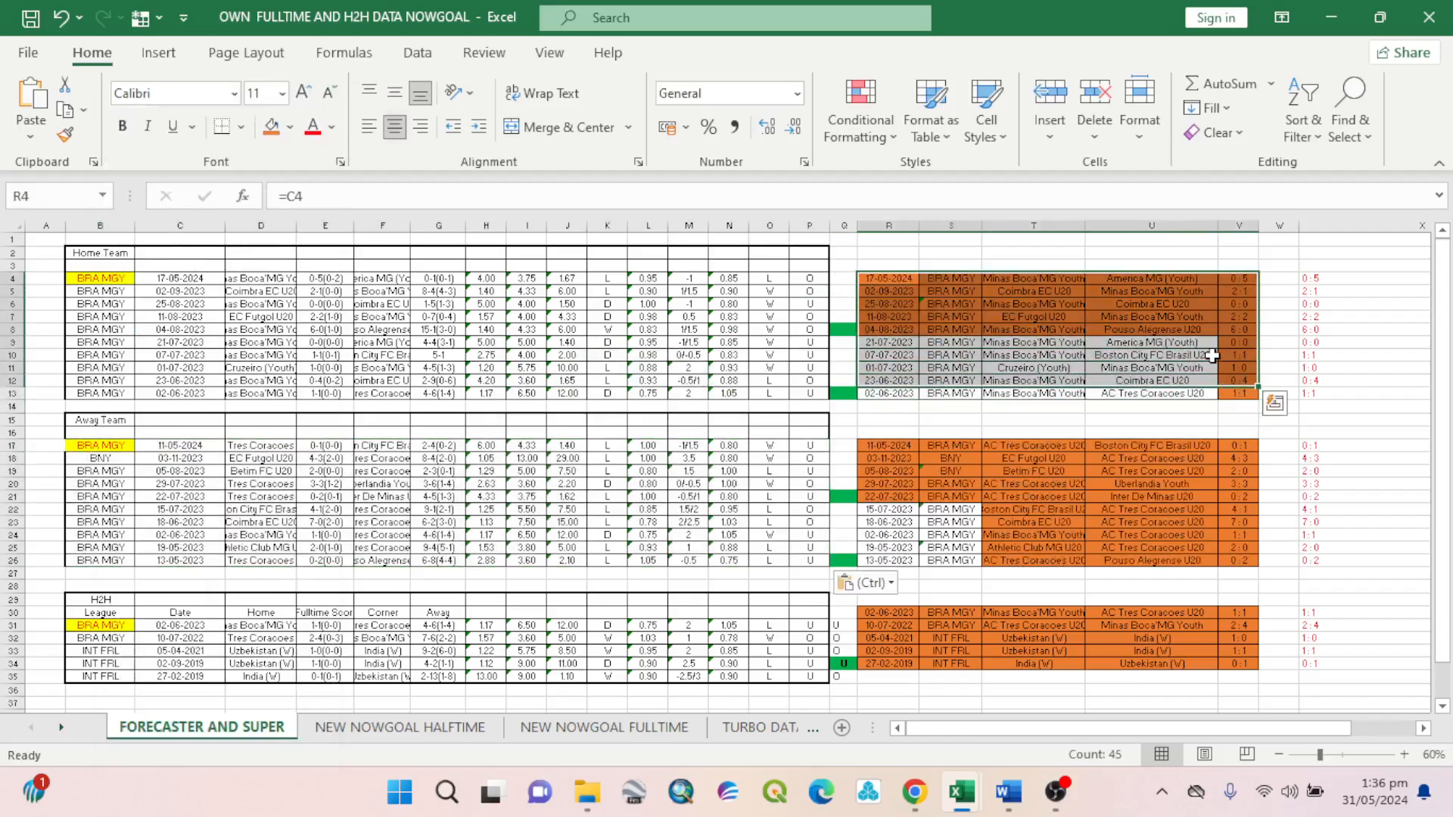
click(1170, 412)
drag(901, 277, 1233, 389)
right_click(1234, 389)
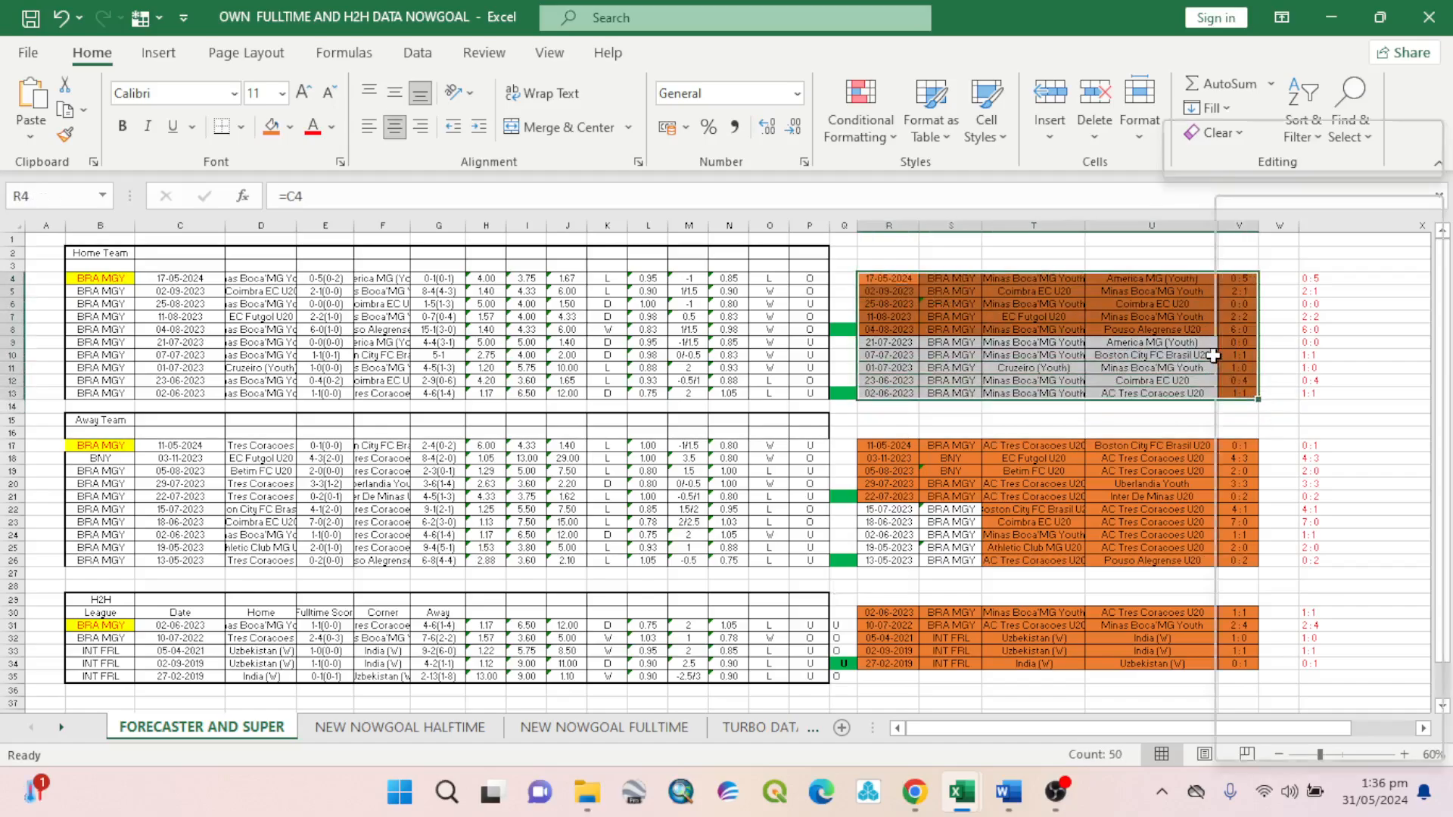
click(1289, 252)
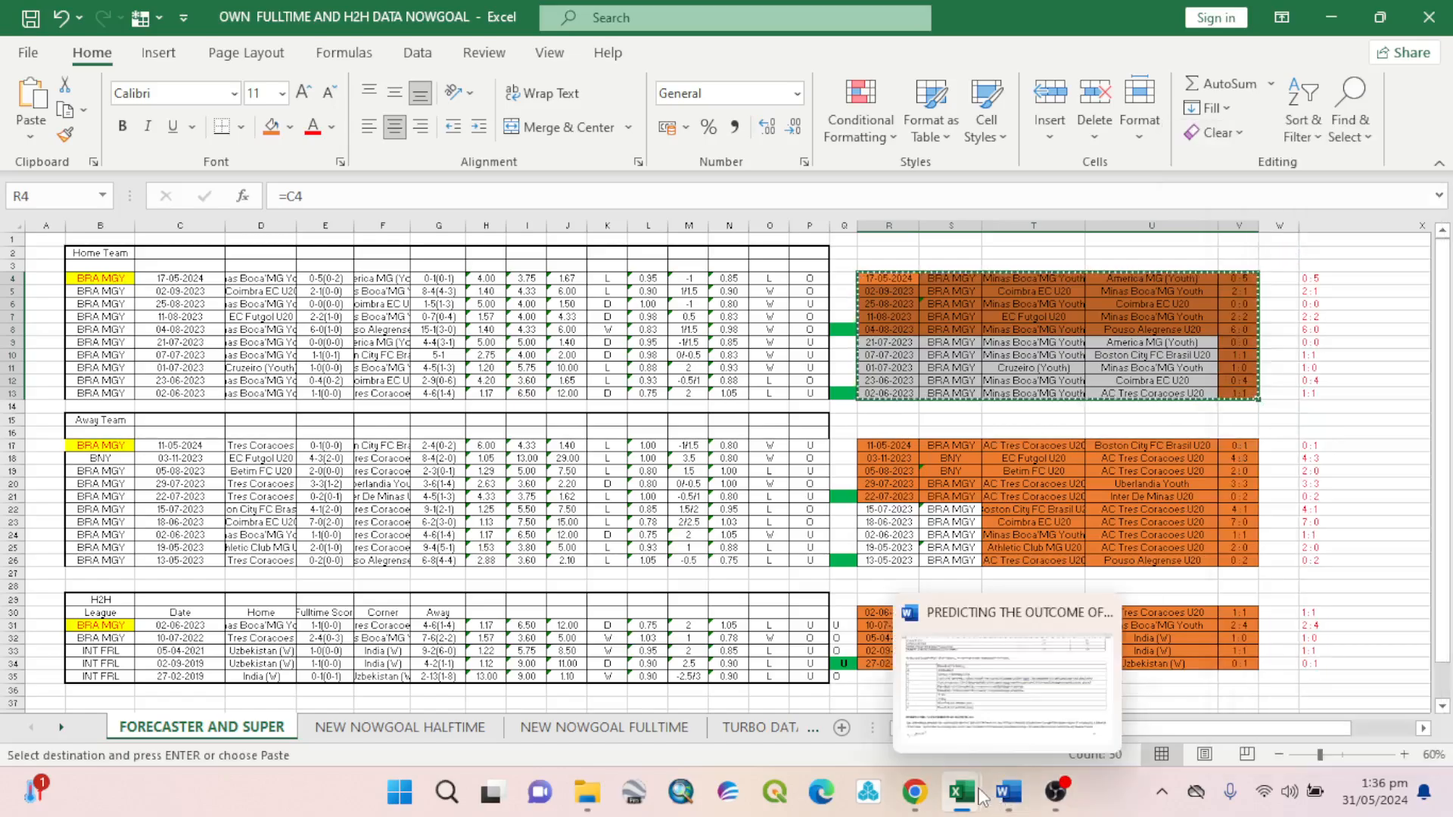
Paste the copied rows as values into the HOME TEAM table from A3 on Sheet1 of the GOAL GOAL ALGORITHM workbook.
mouse_move(961, 793)
click(1012, 732)
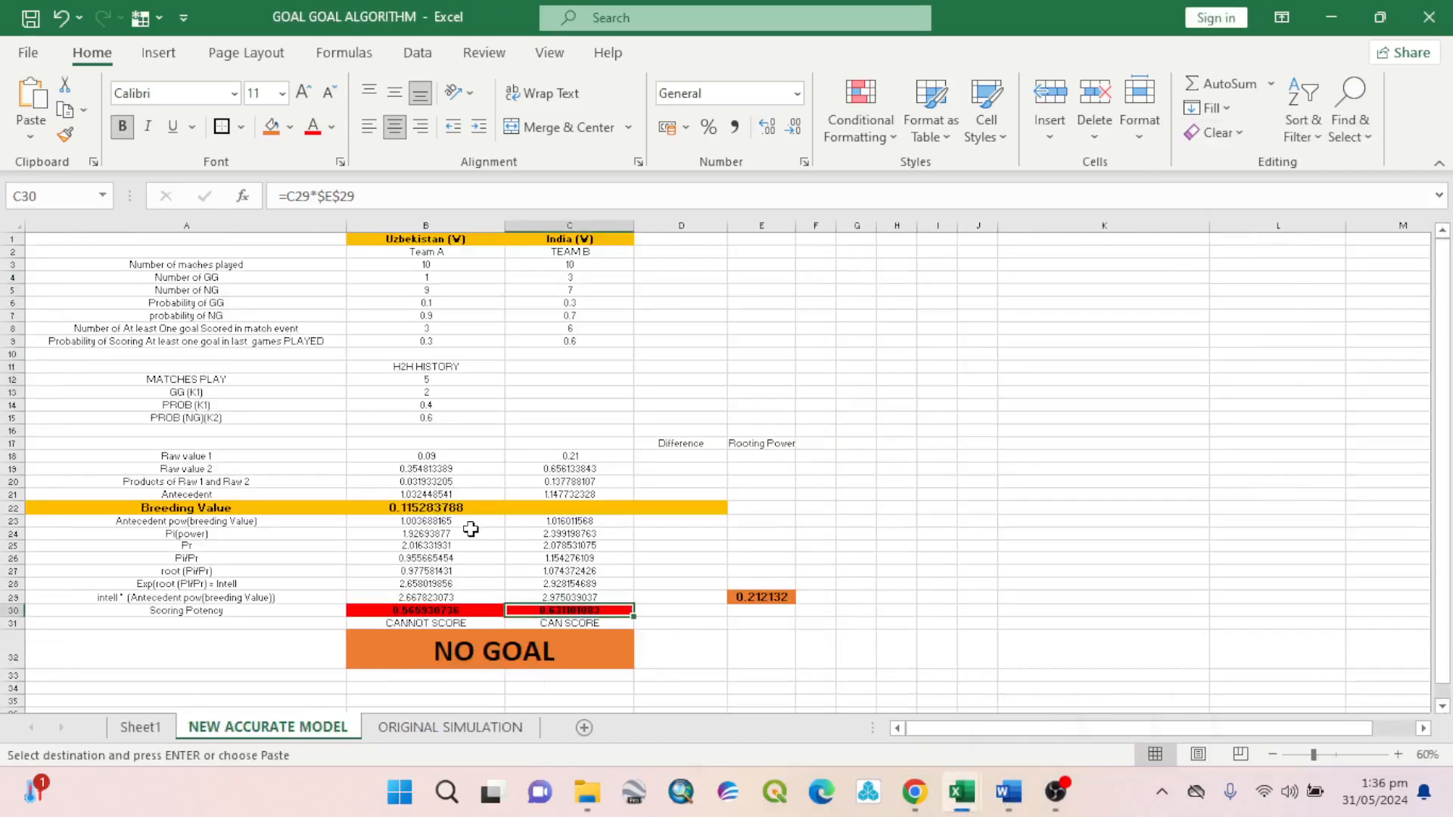
click(141, 727)
scroll(108, 387, up, 10)
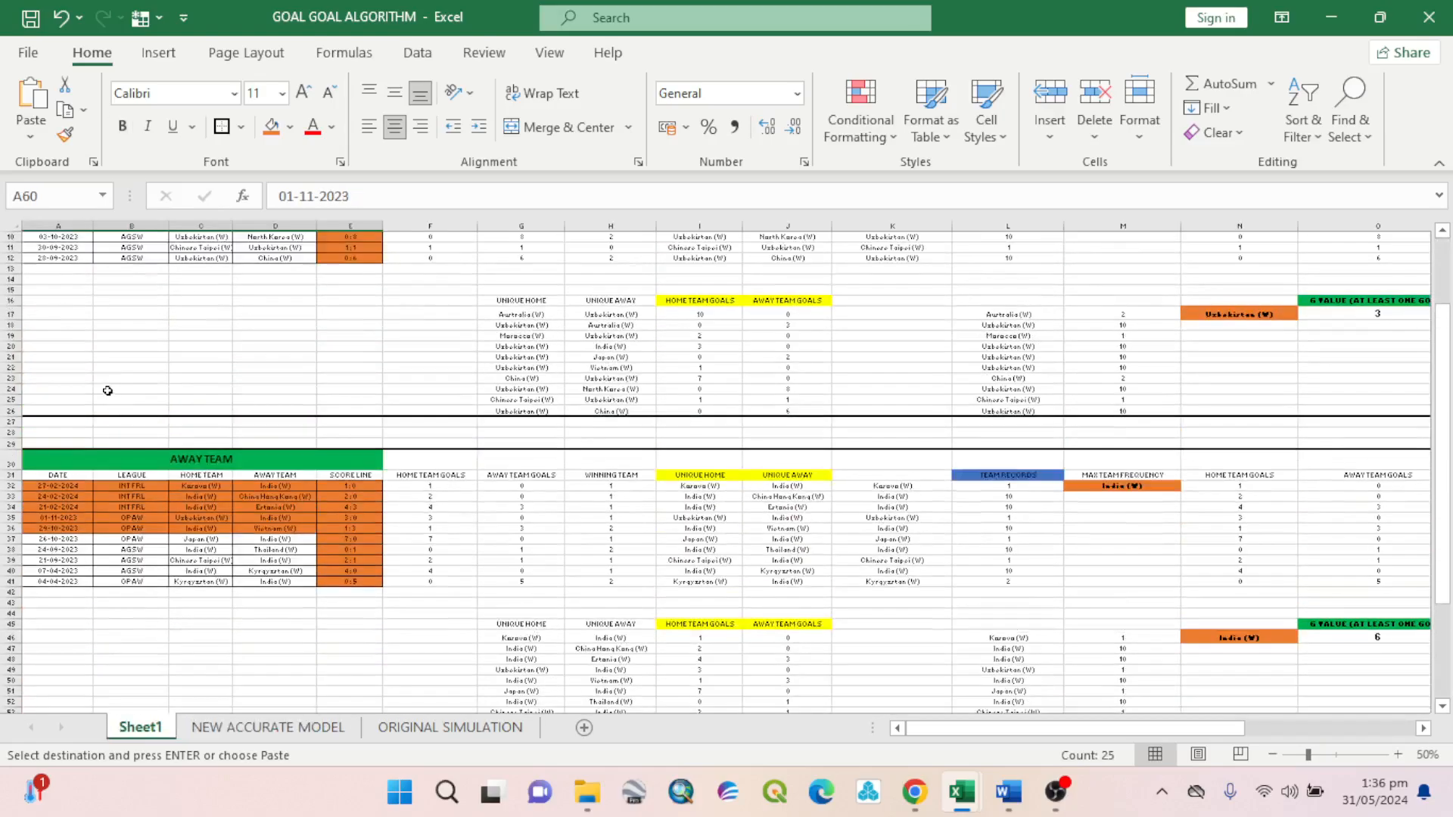
click(60, 271)
right_click(61, 271)
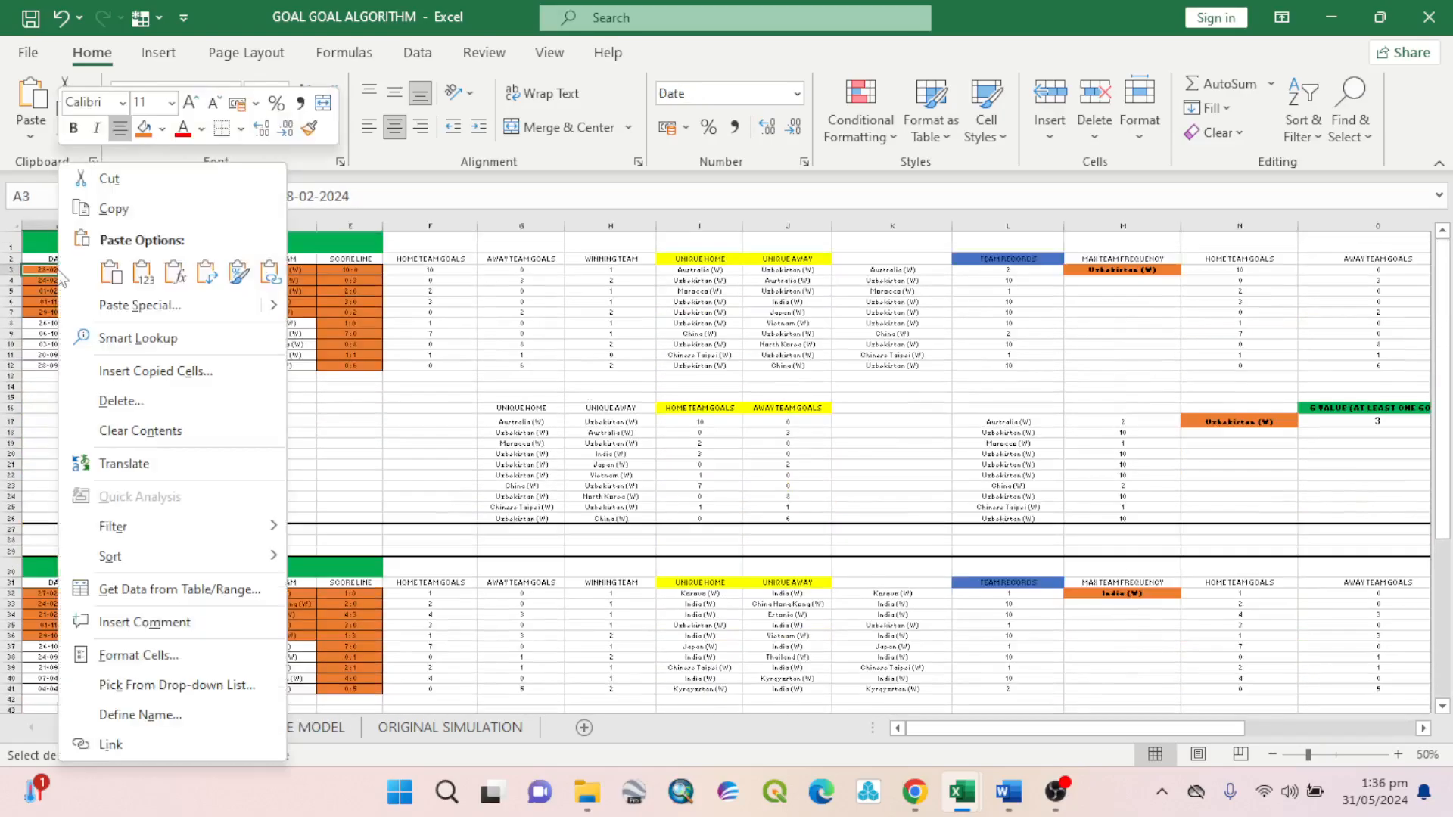
click(137, 280)
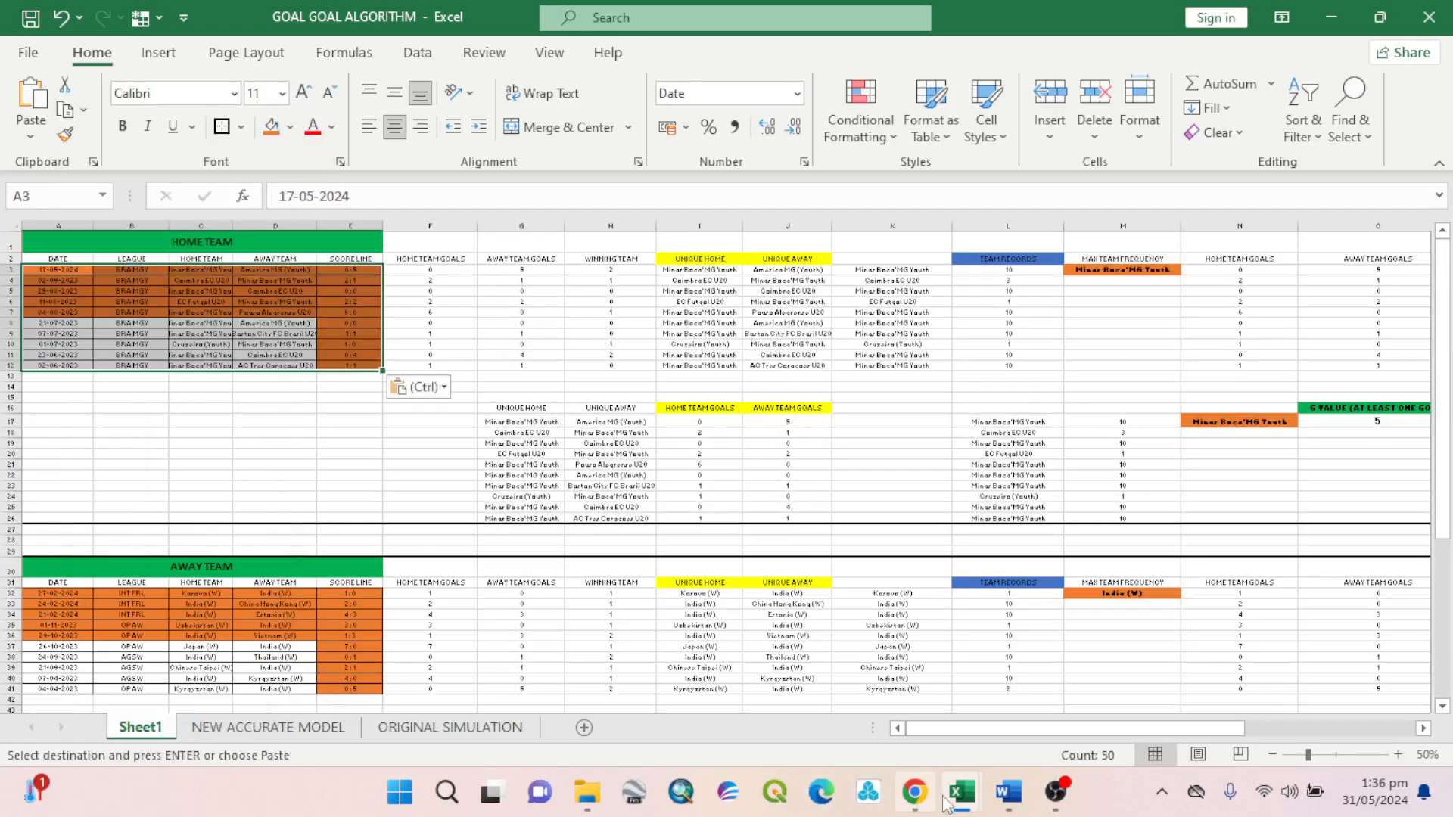
Return to the OWN FULLTIME AND H2H DATA NOWGOAL workbook and copy the ten AC Tres Coracoes U20 rows in R17:V26.
mouse_move(960, 796)
click(874, 693)
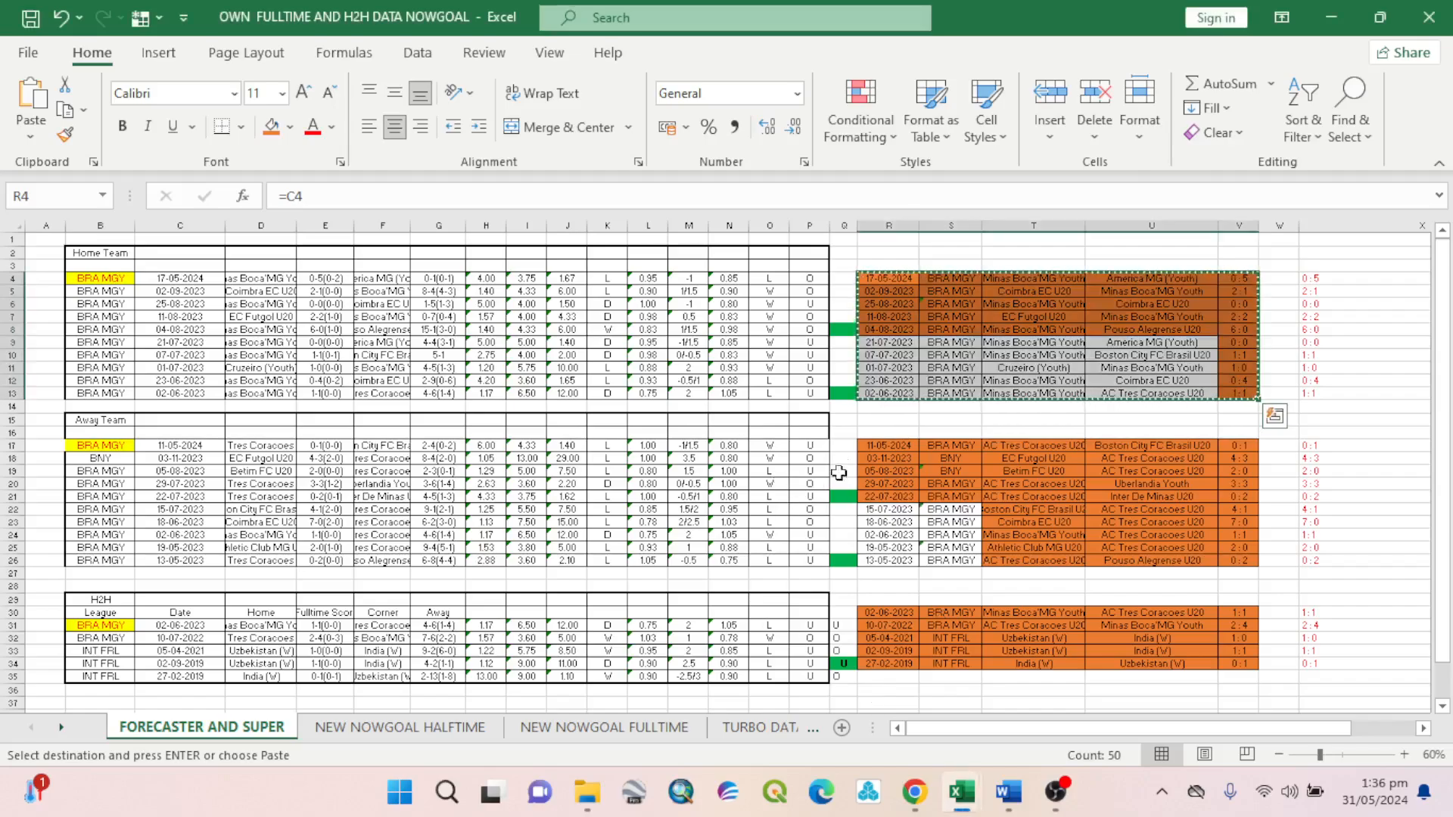
drag(870, 447, 1239, 560)
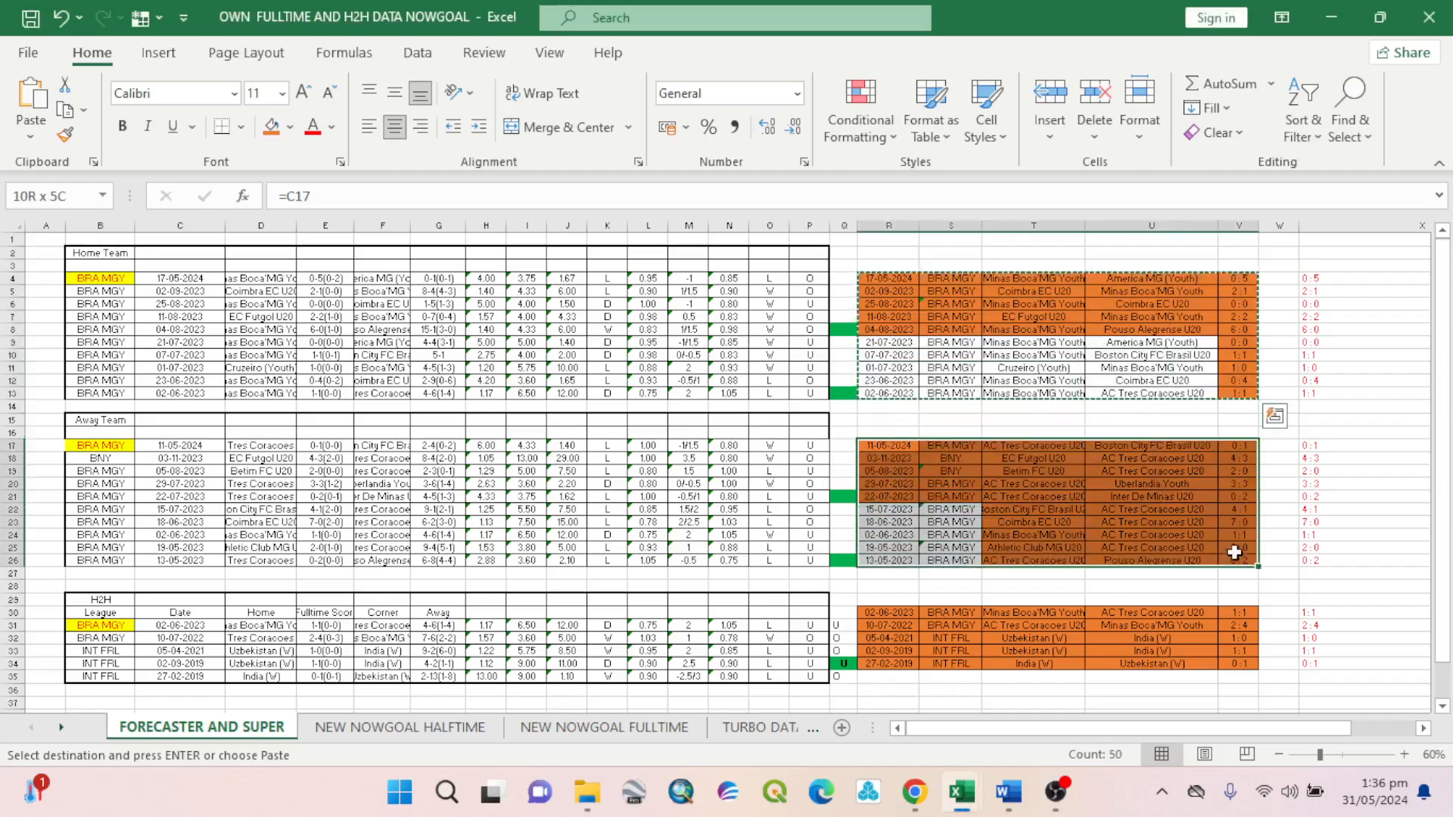
right_click(1239, 560)
click(1122, 240)
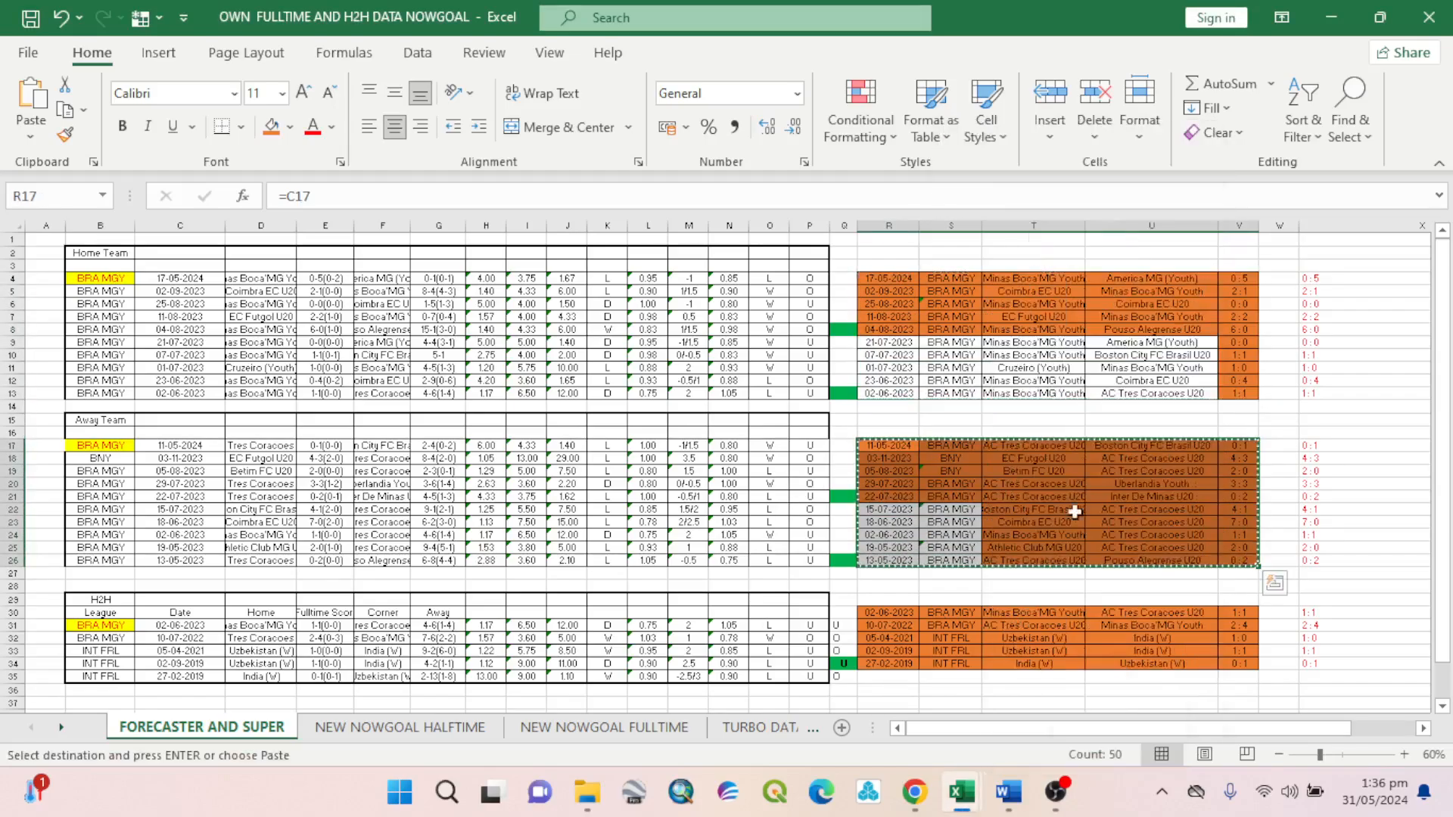
Paste the copied rows as values into the AWAY TEAM table from A32 on Sheet1 of the GOAL GOAL ALGORITHM workbook.
click(1044, 793)
click(1009, 793)
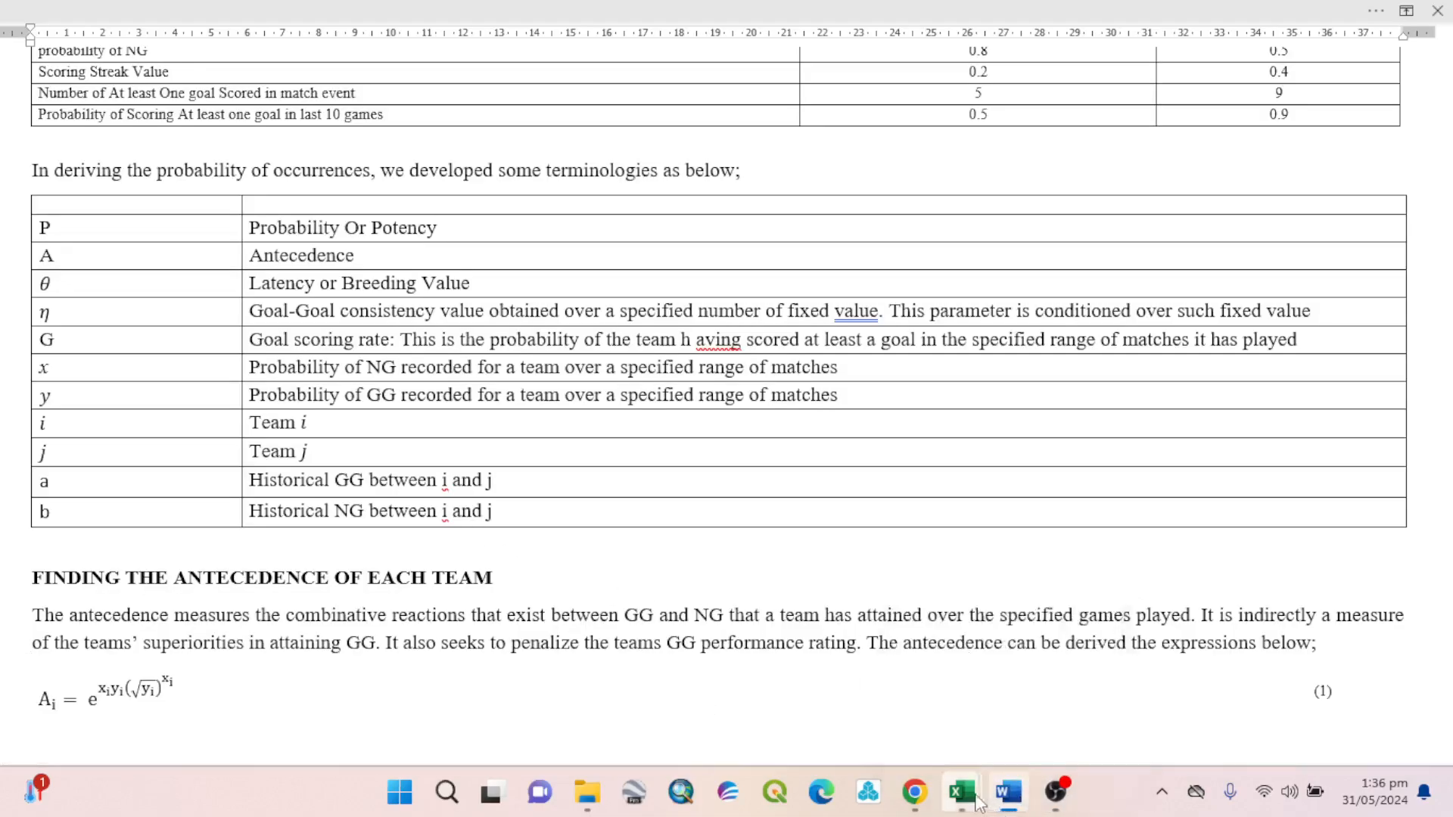
mouse_move(961, 793)
click(1034, 740)
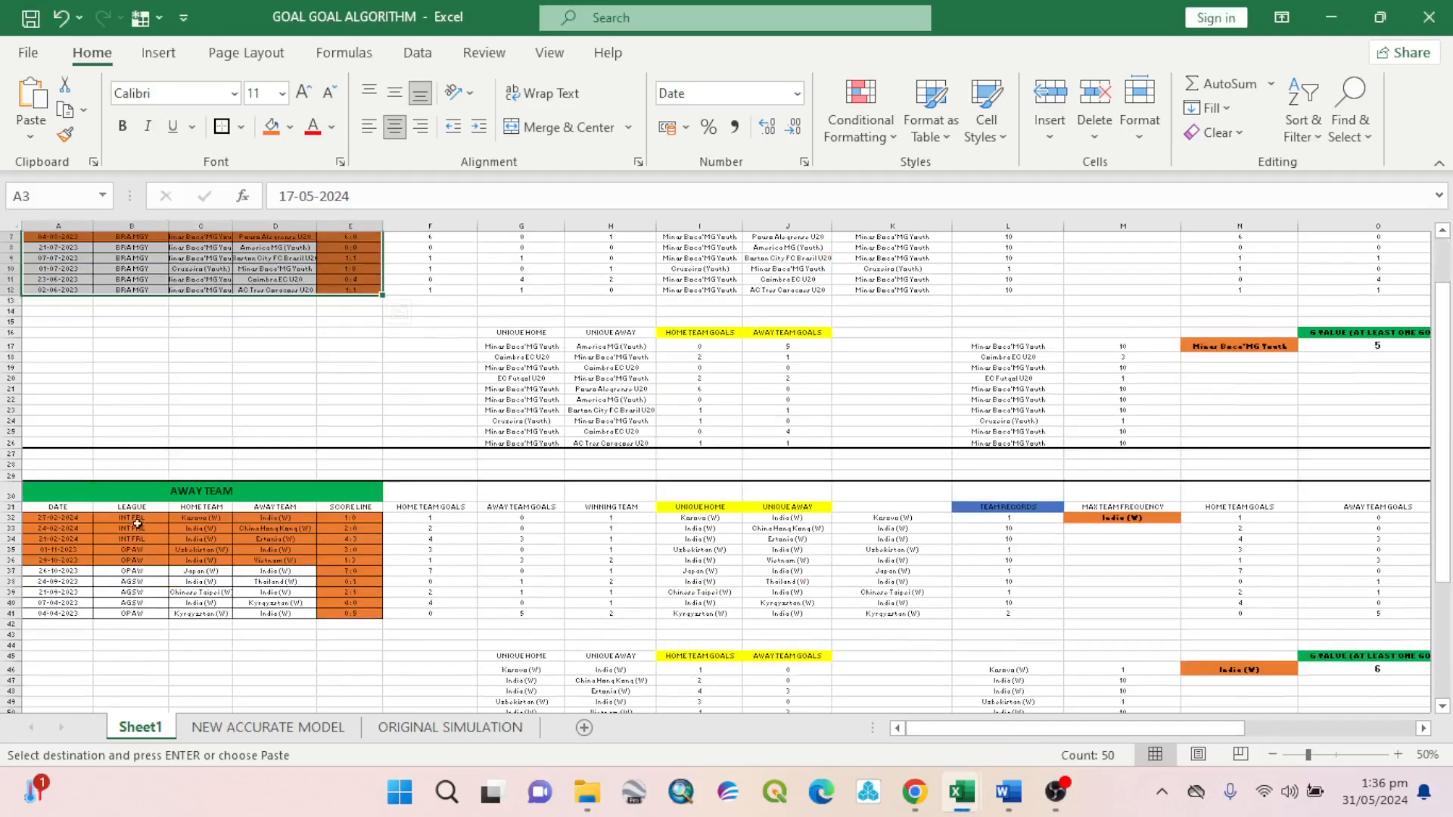
click(33, 518)
right_click(33, 518)
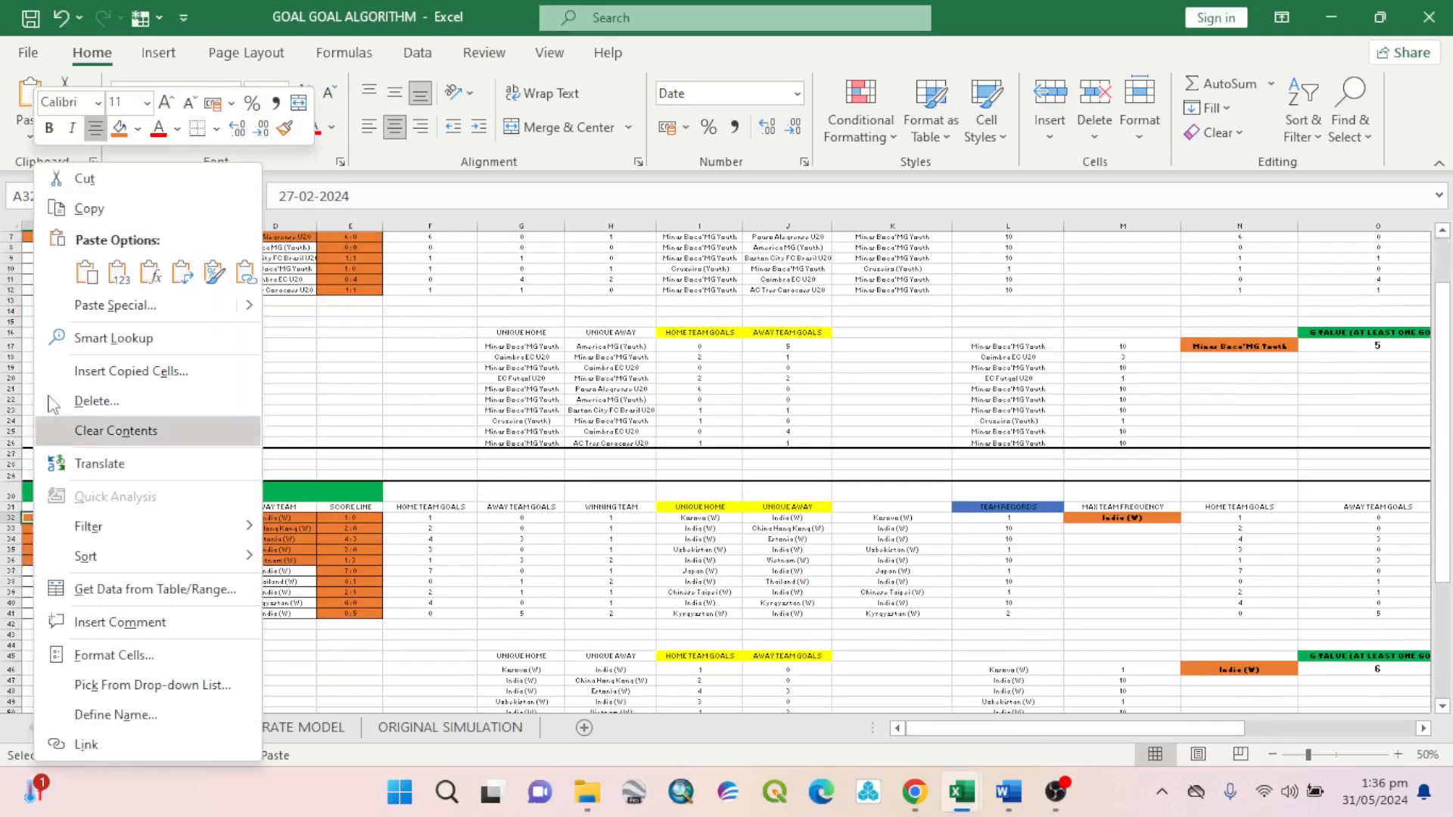
click(121, 268)
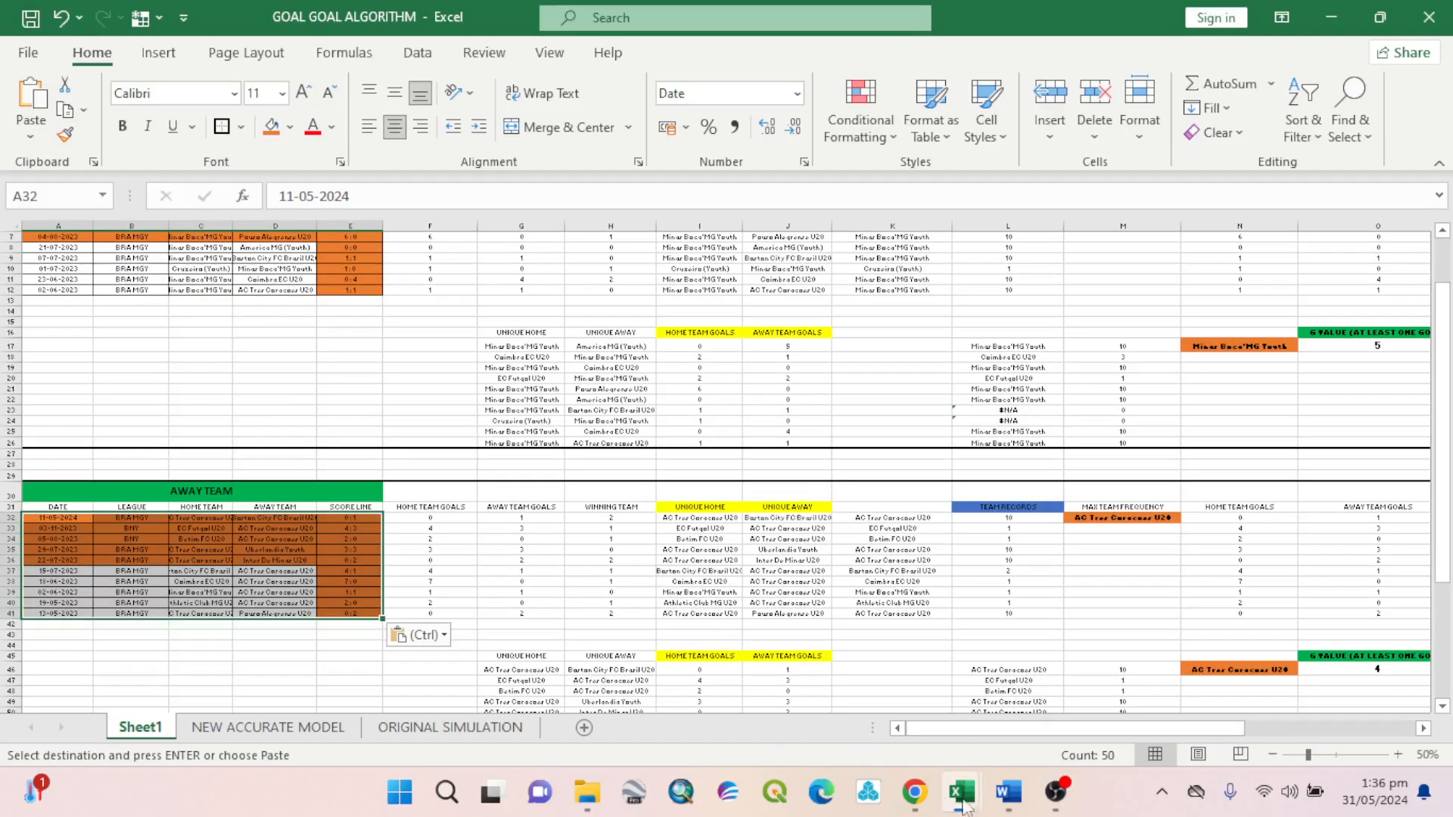
Go back to the OWN FULLTIME AND H2H DATA NOWGOAL workbook and copy the two head-to-head rows in R30:V31.
mouse_move(961, 793)
click(878, 706)
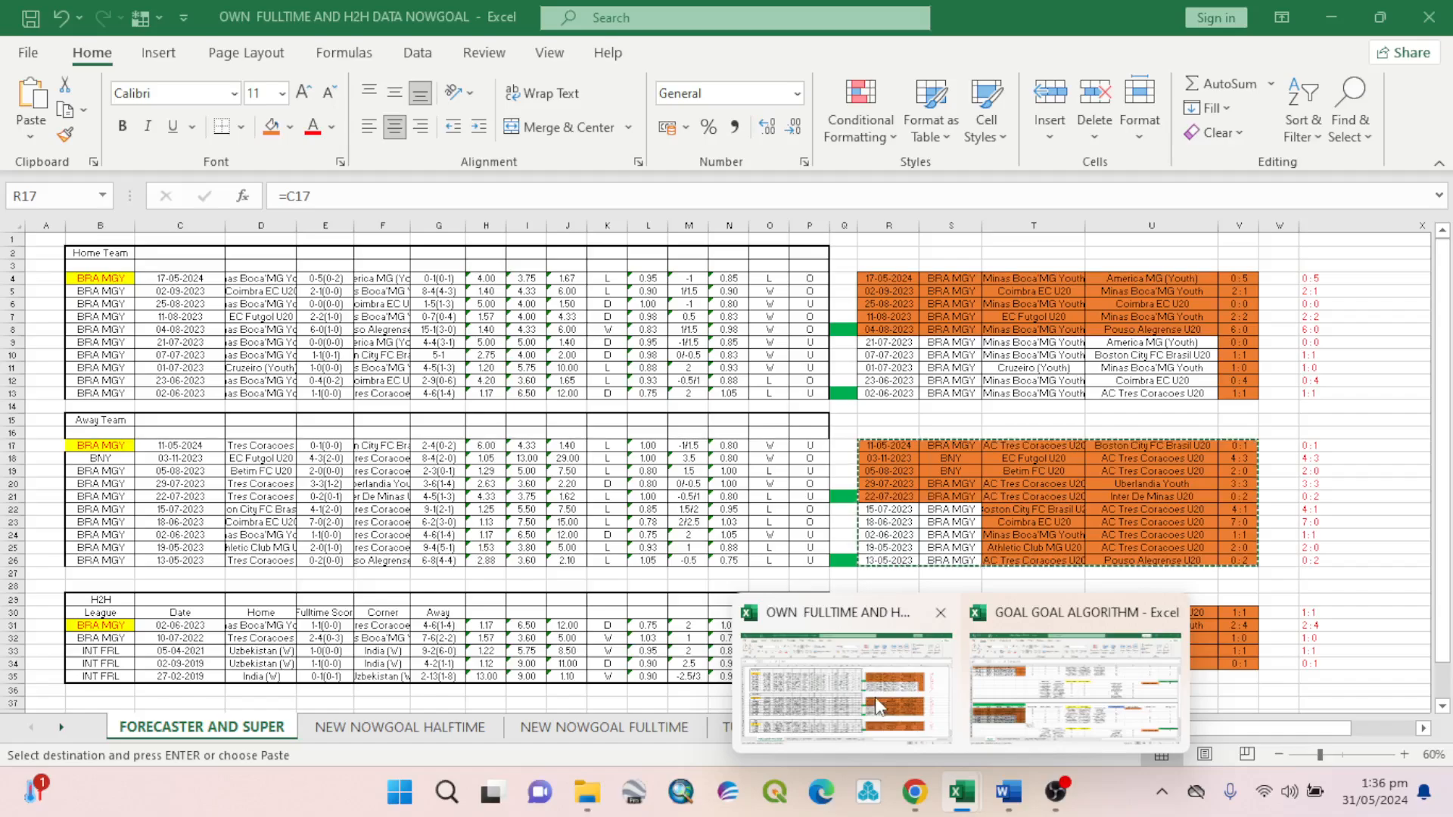
scroll(788, 590, down, 2)
drag(899, 535, 1234, 541)
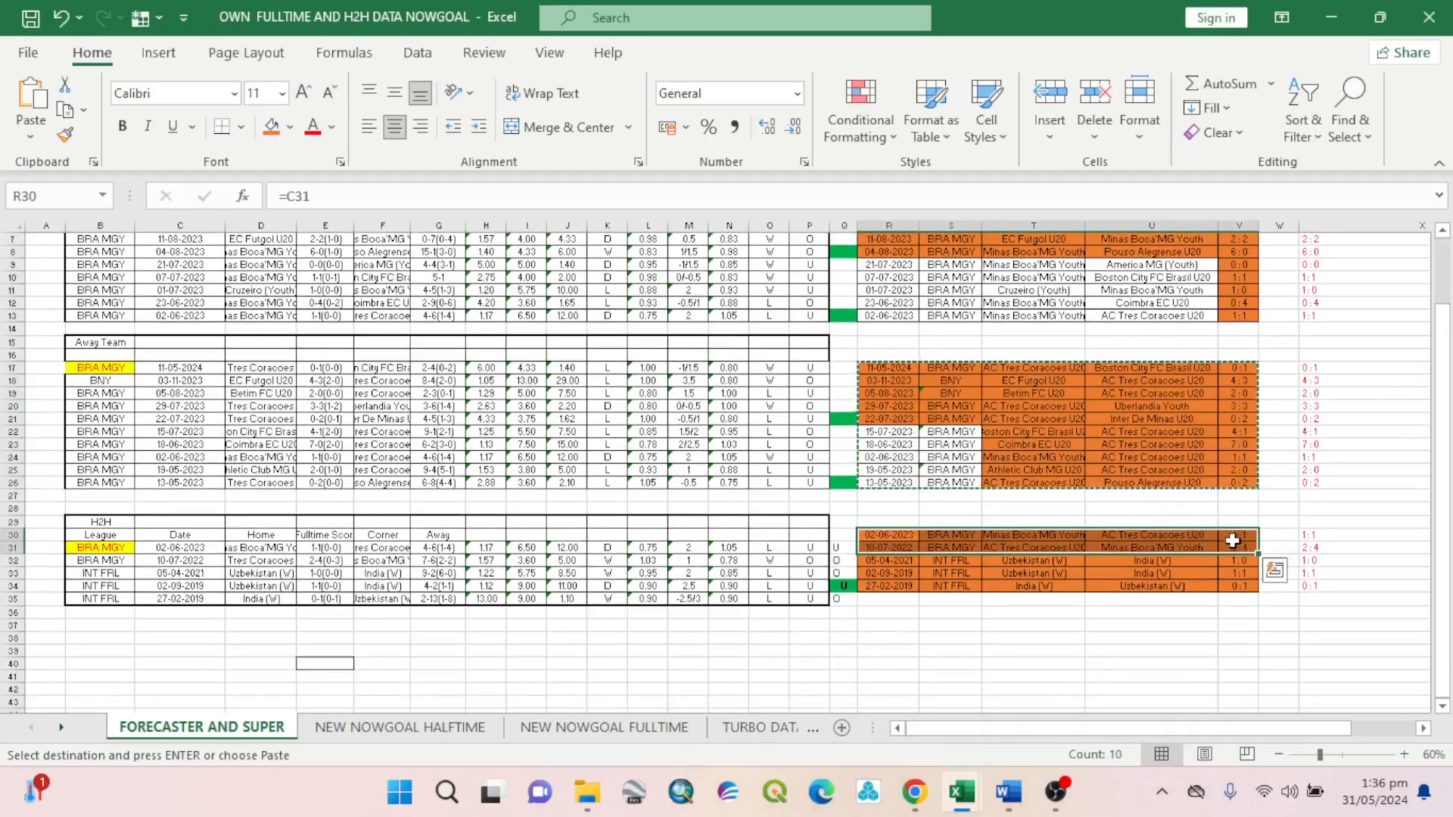
right_click(1233, 541)
click(1056, 237)
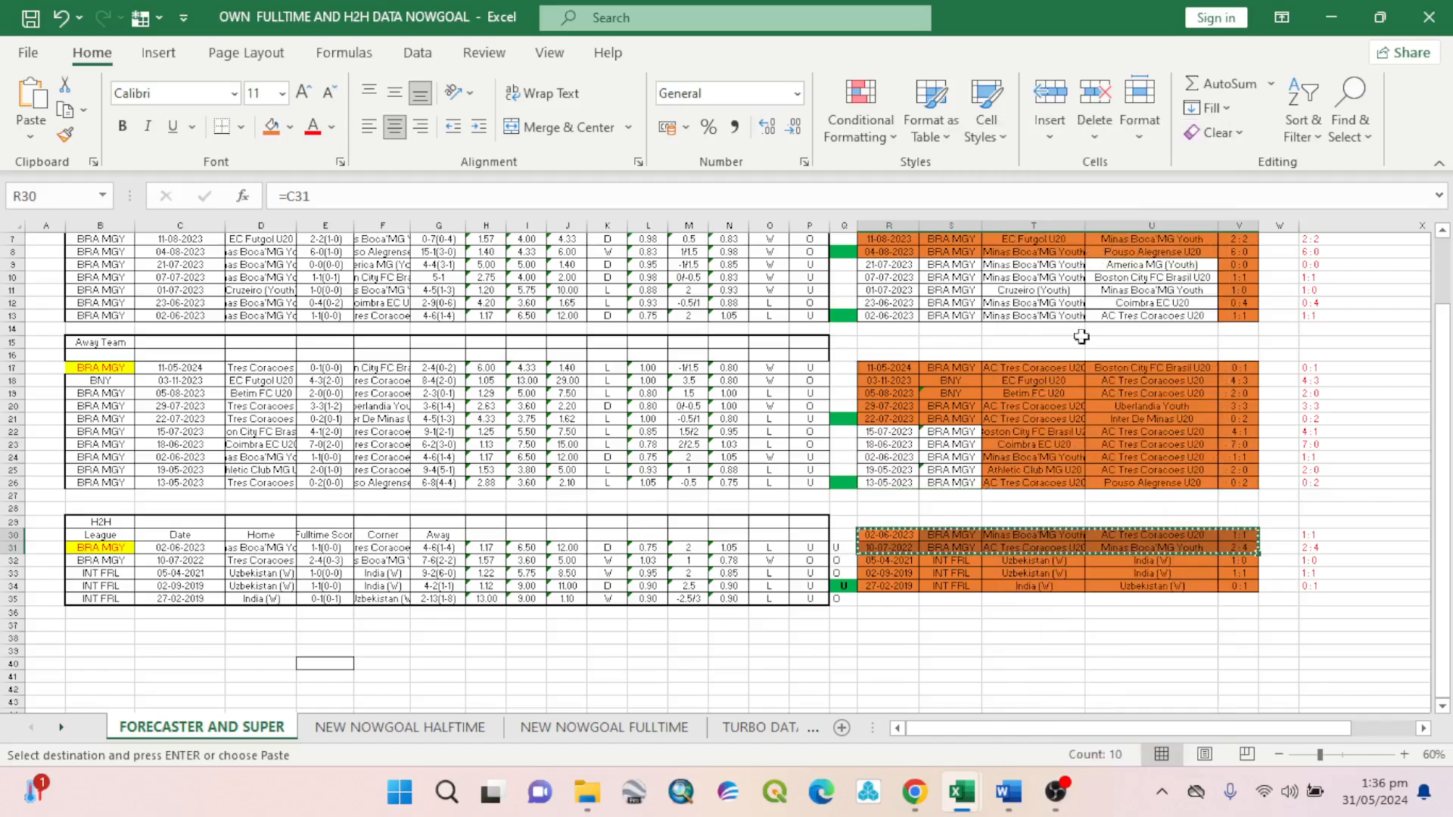
Paste the two rows as values into the HEAD TO HEAD table from A60 on Sheet1 of the GOAL GOAL ALGORITHM workbook.
mouse_move(962, 792)
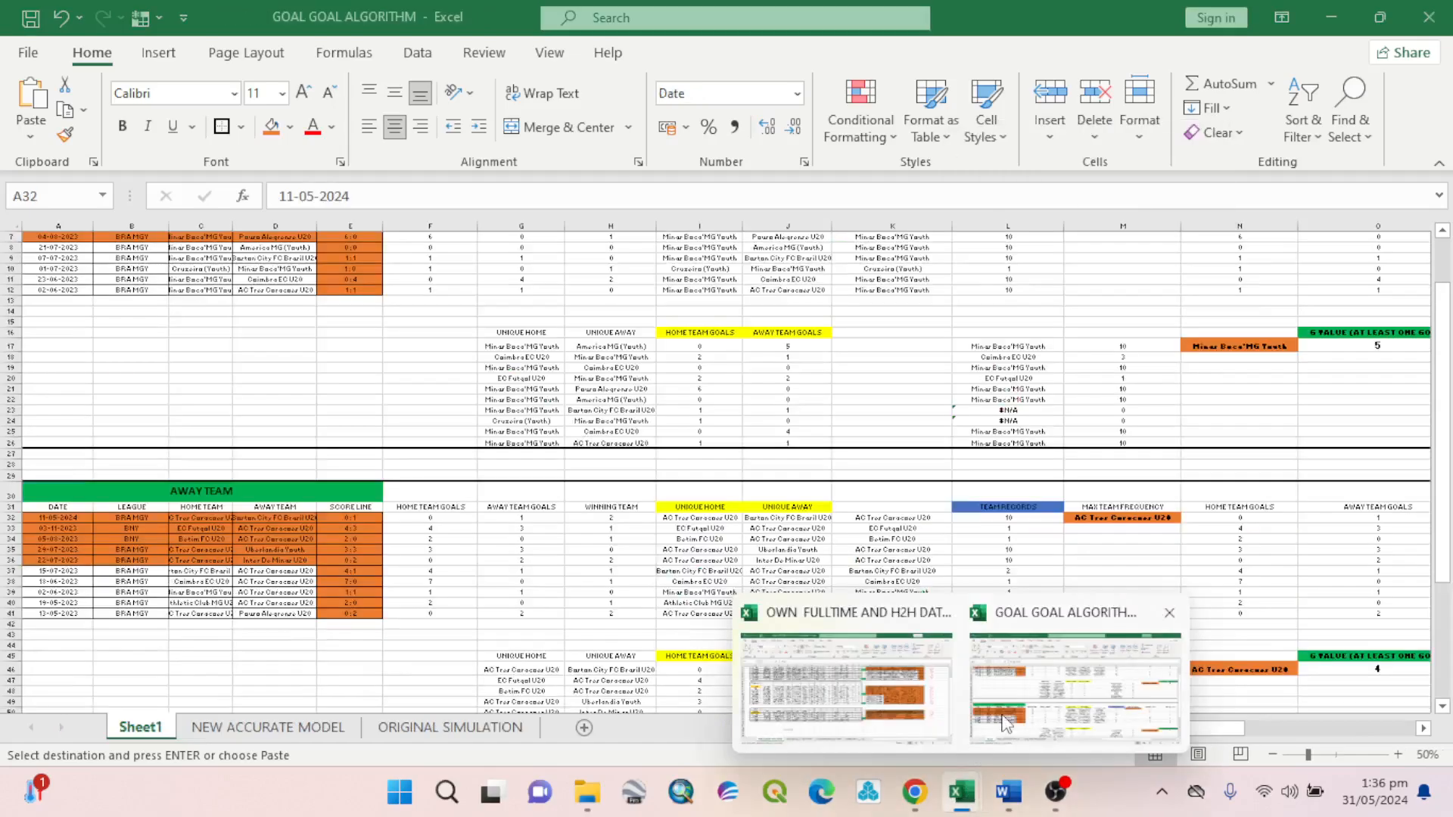
click(1005, 723)
scroll(235, 647, down, 7)
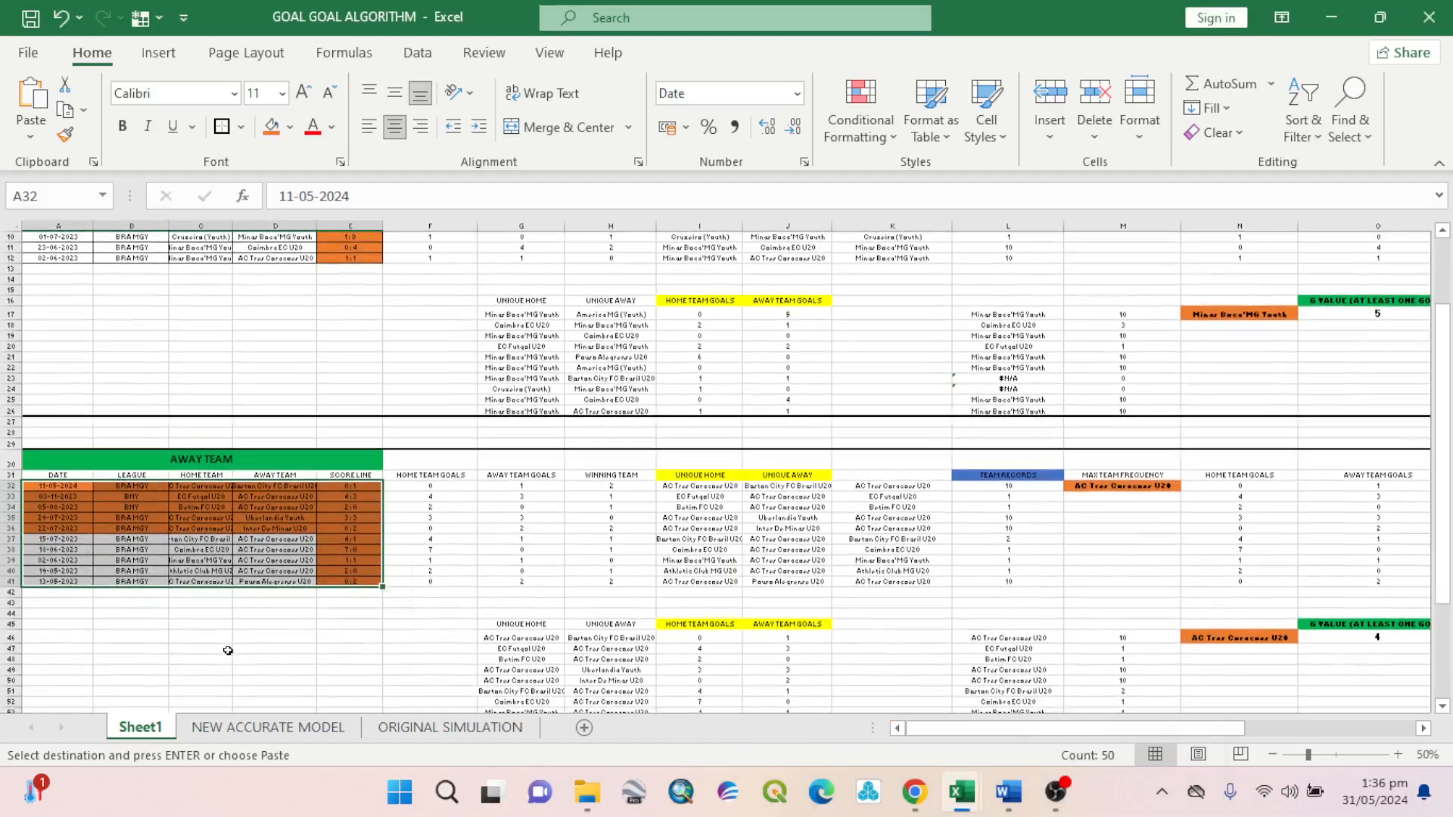
click(52, 605)
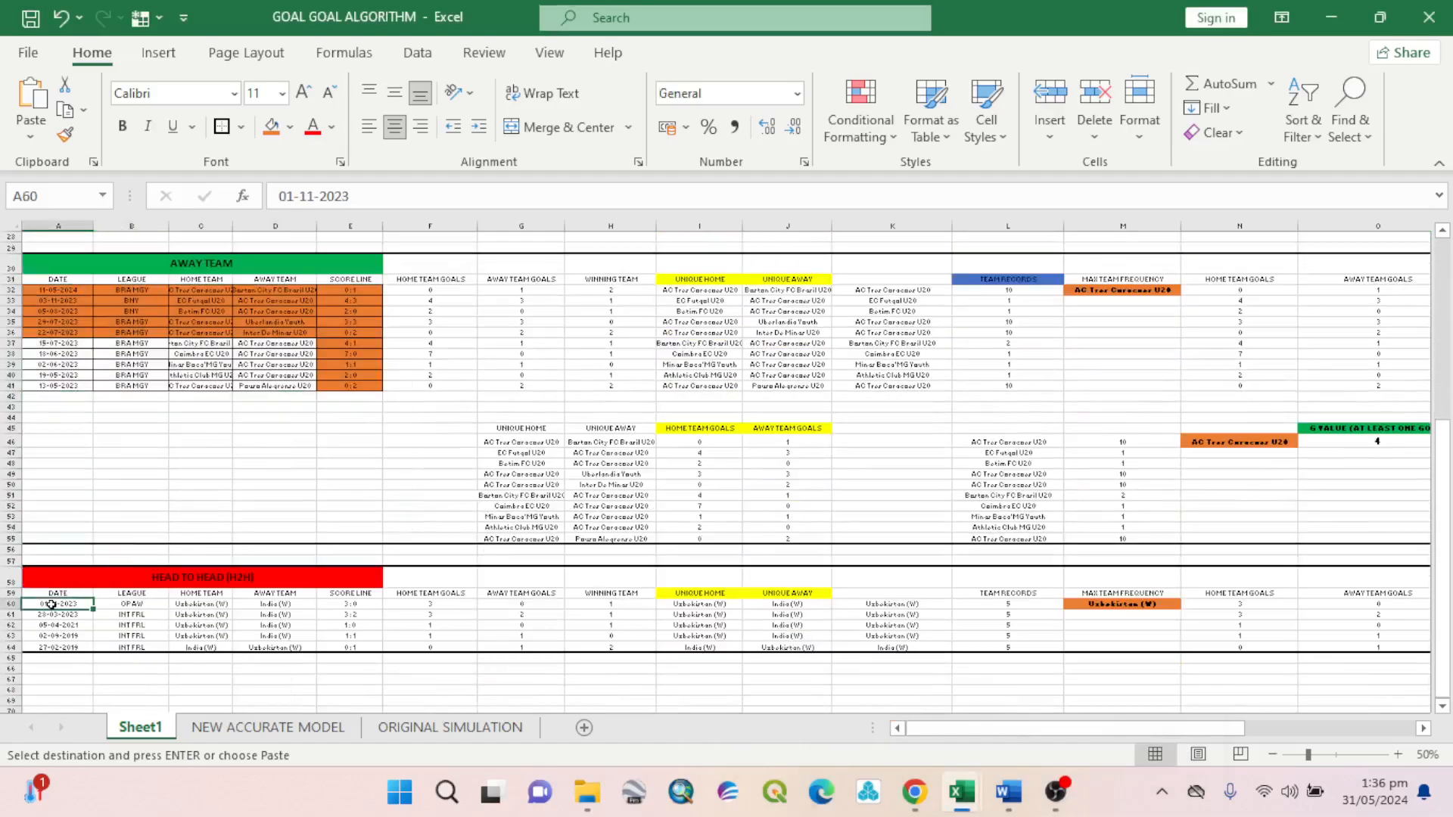
right_click(51, 606)
click(136, 115)
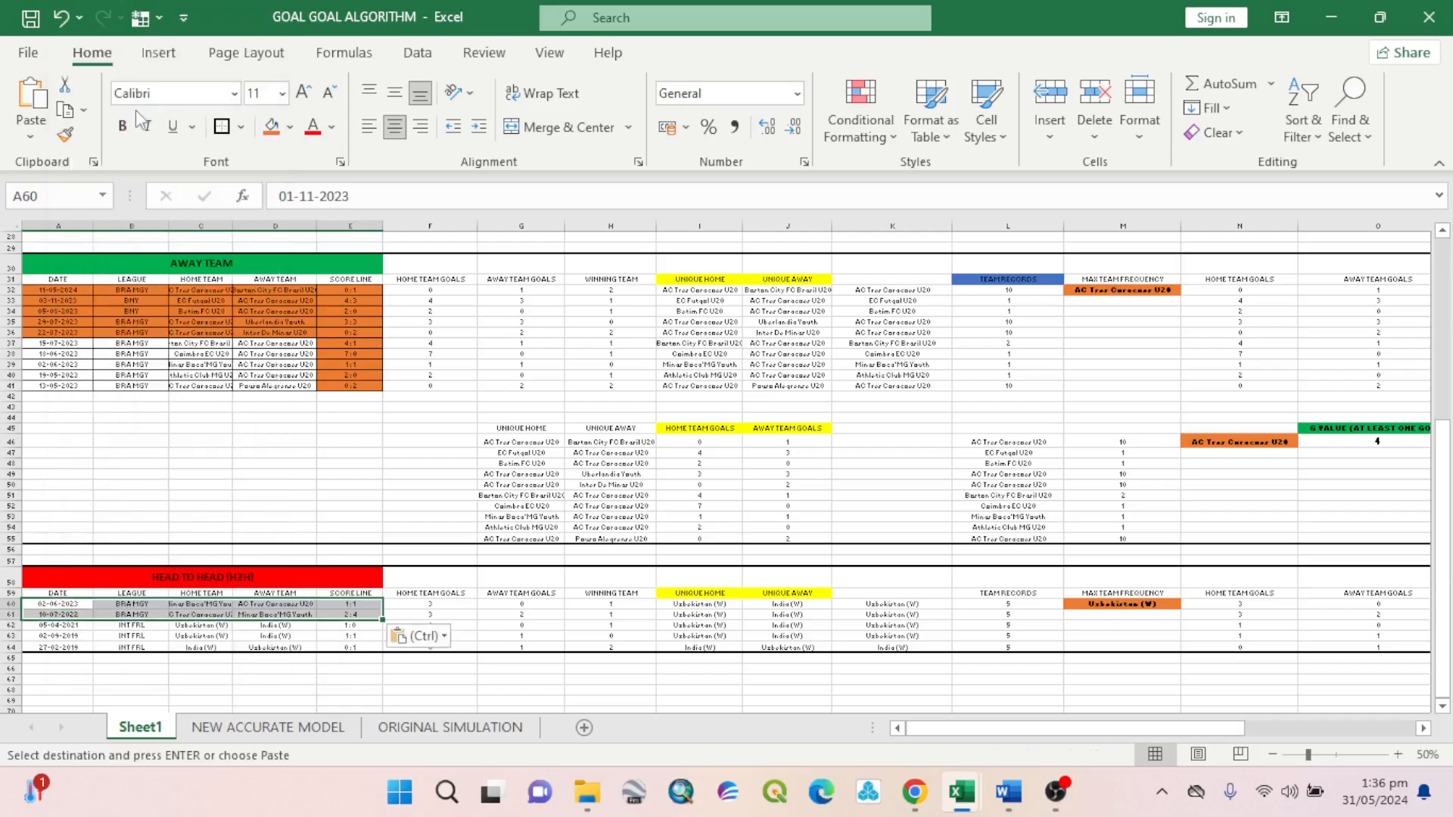
Examine the COUNTIF formulas behind the head-to-head NG NO and GG YES counts in R60 and Q60.
drag(1144, 728, 1296, 729)
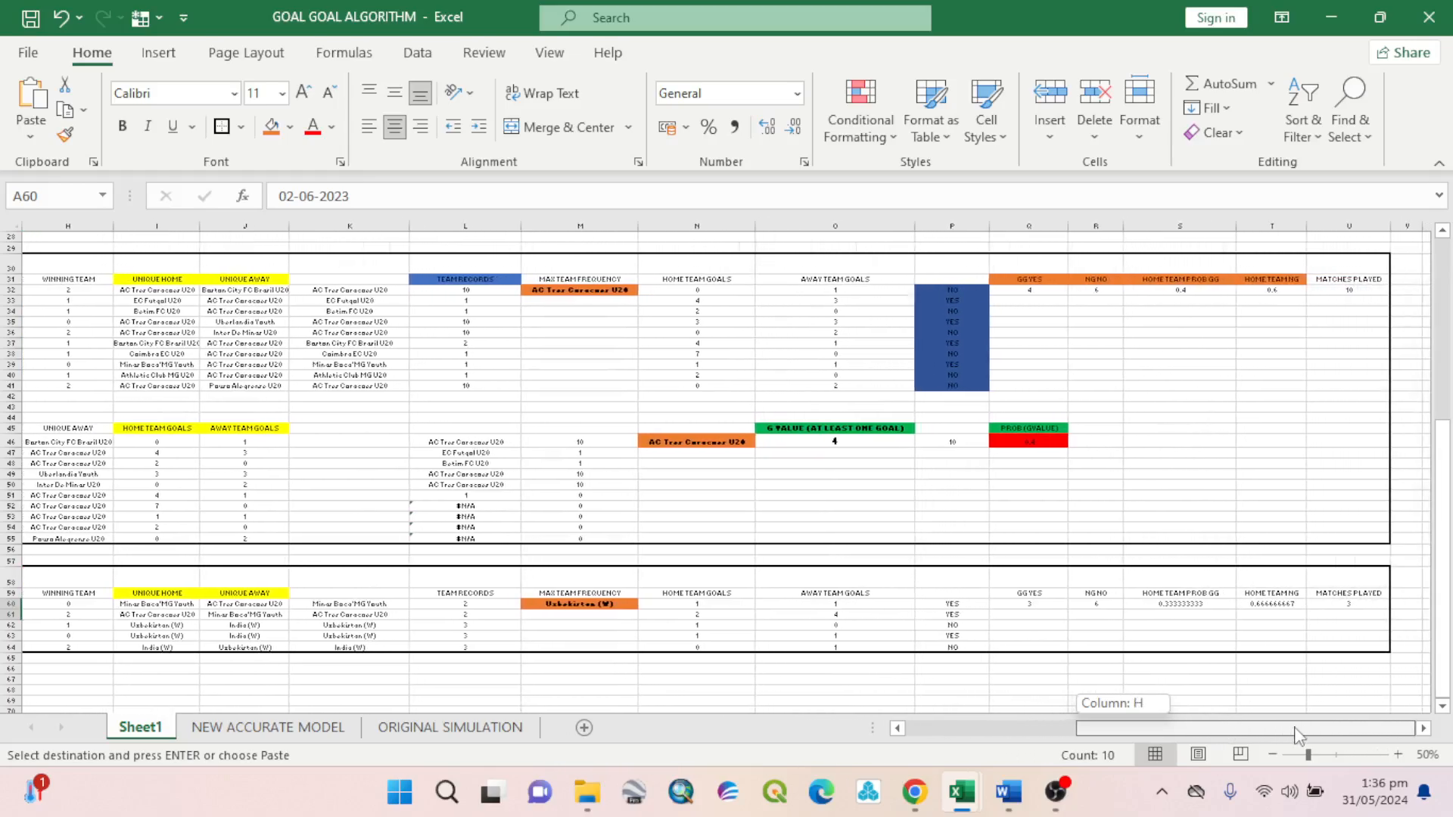
drag(1296, 734, 1294, 733)
double_click(1103, 604)
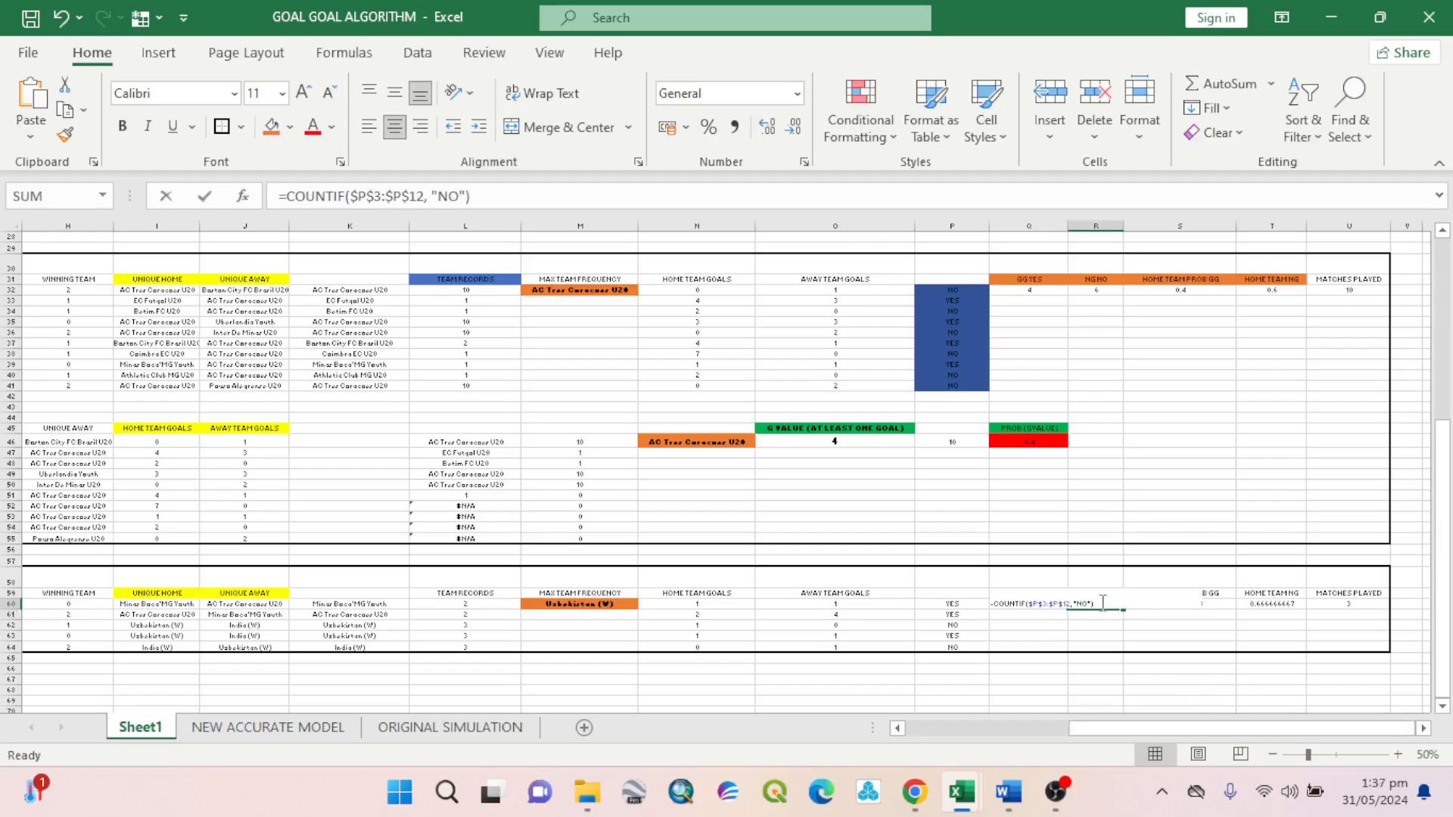
key(Return)
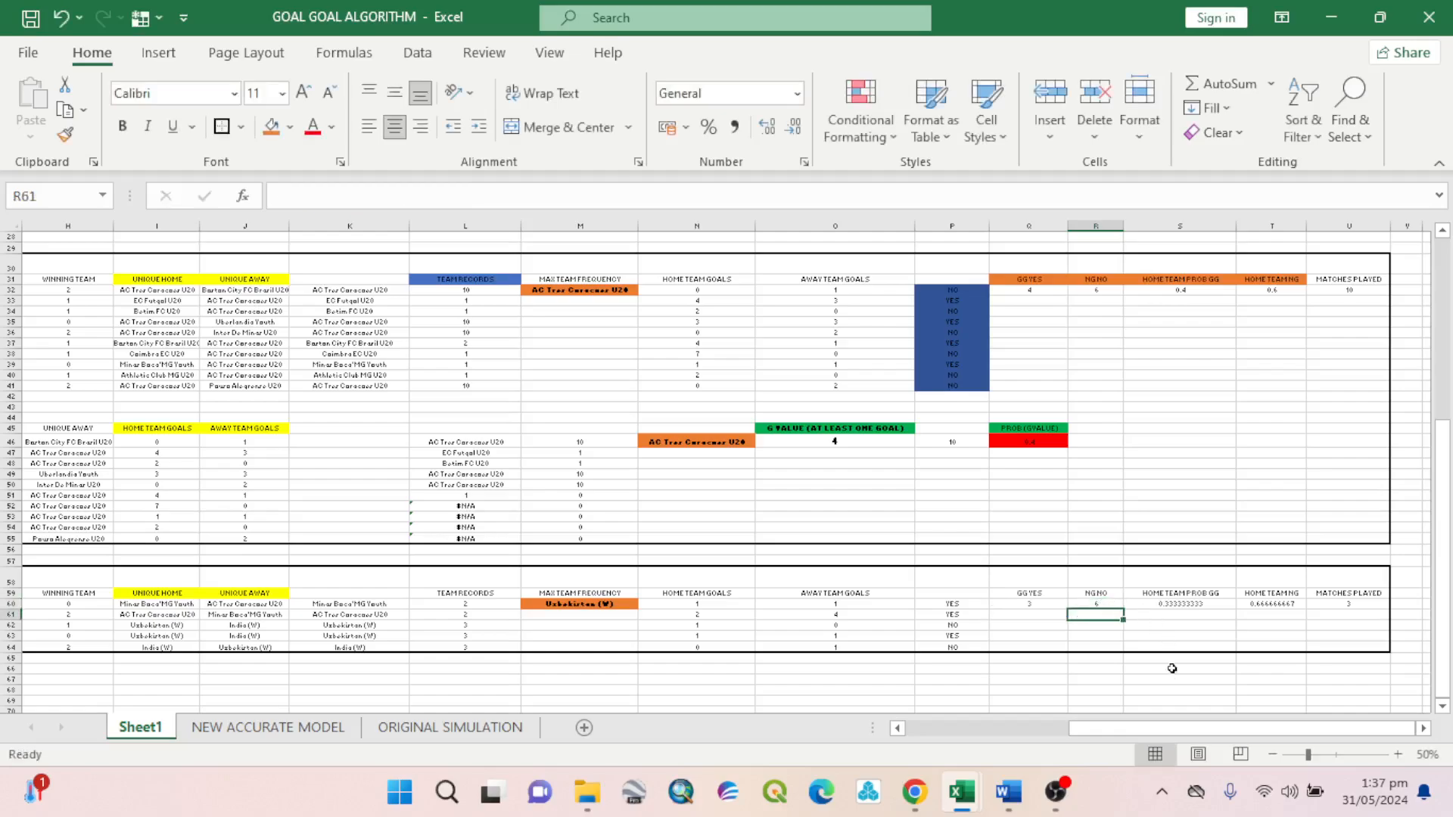
drag(1184, 728, 994, 692)
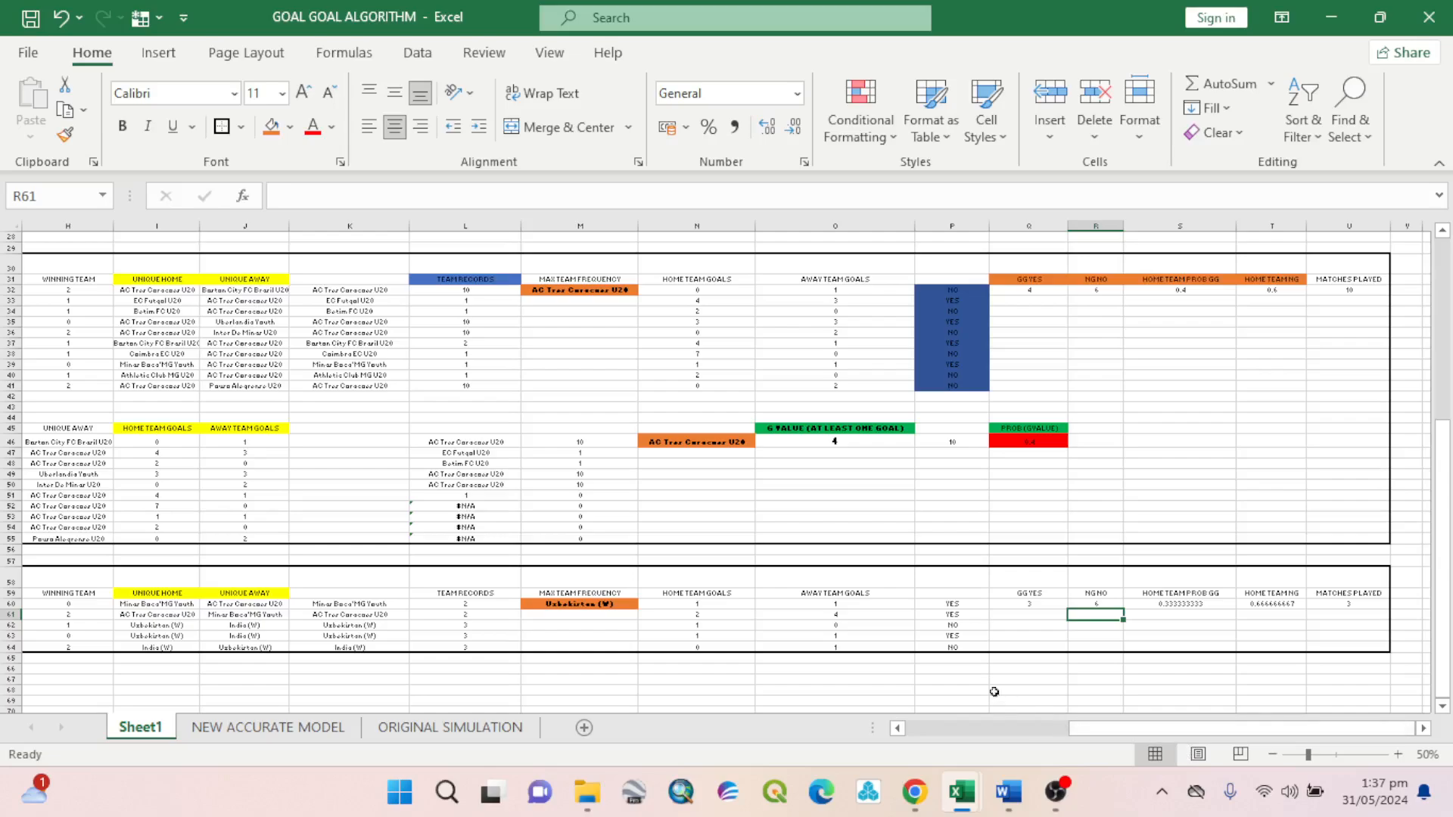
click(1043, 607)
double_click(1043, 606)
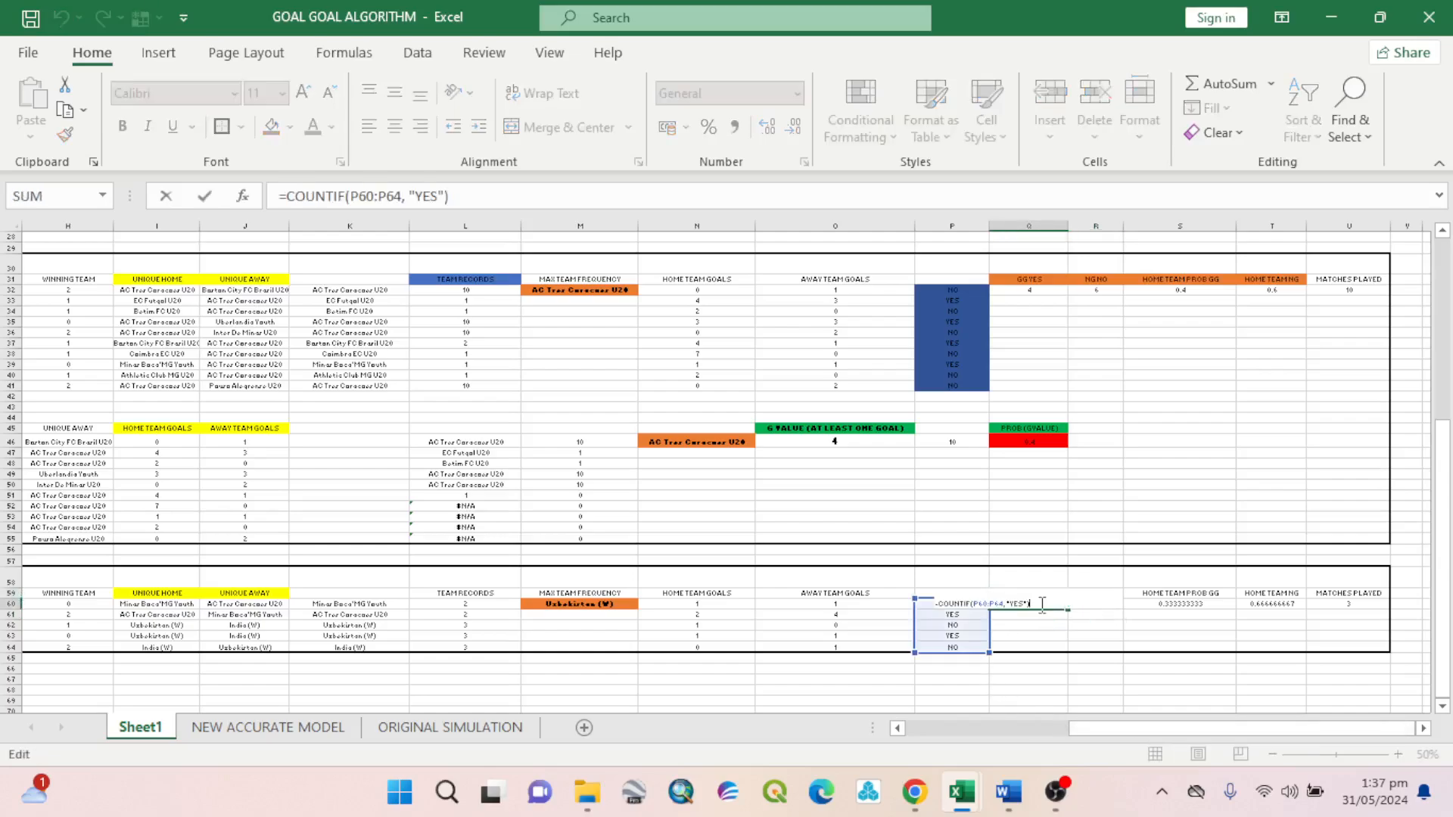
key(Return)
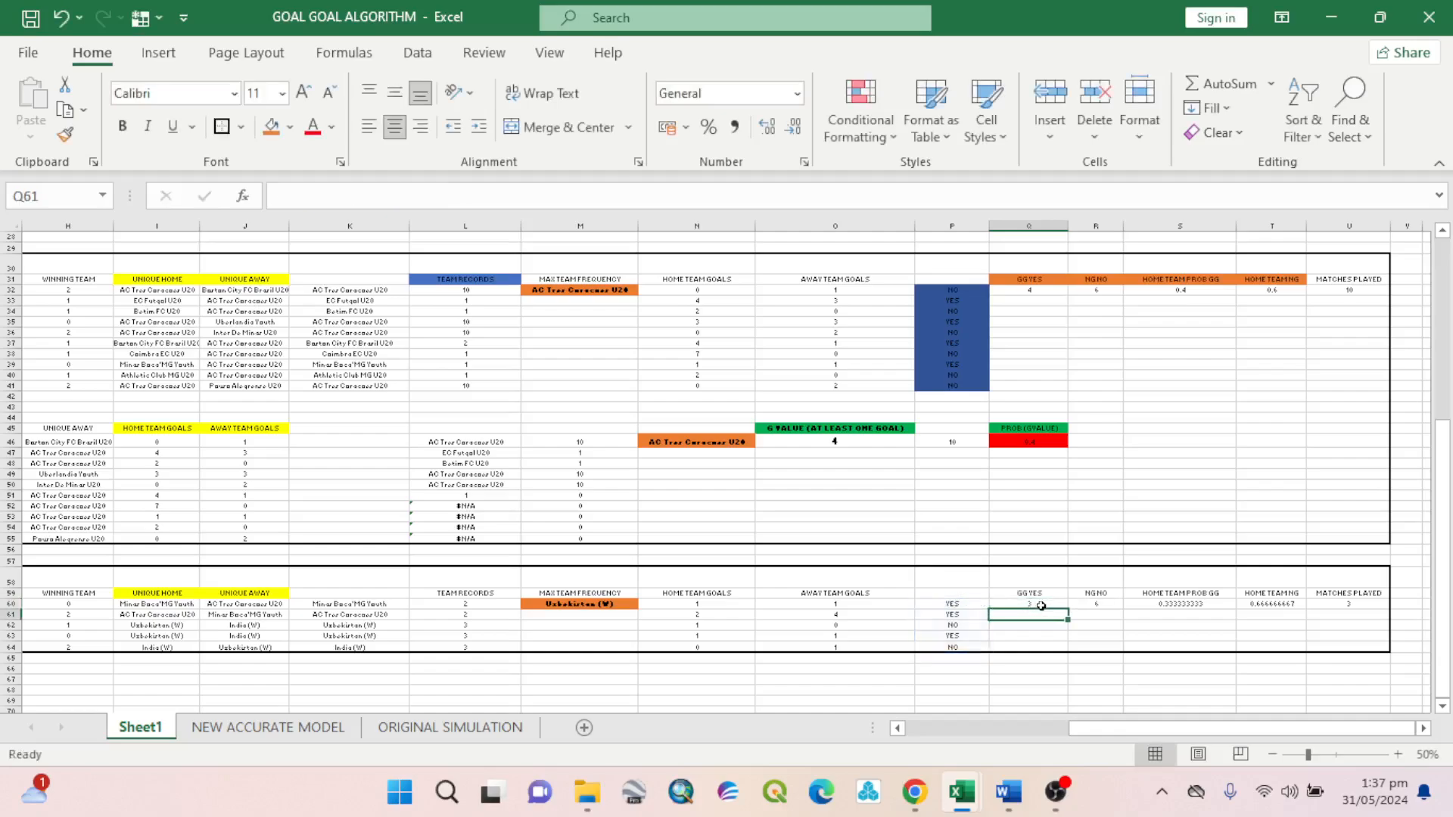
Replace the starting reference of the COUNTIF range in the head-to-head NG NO cell R60 with P60:P64.
double_click(1108, 602)
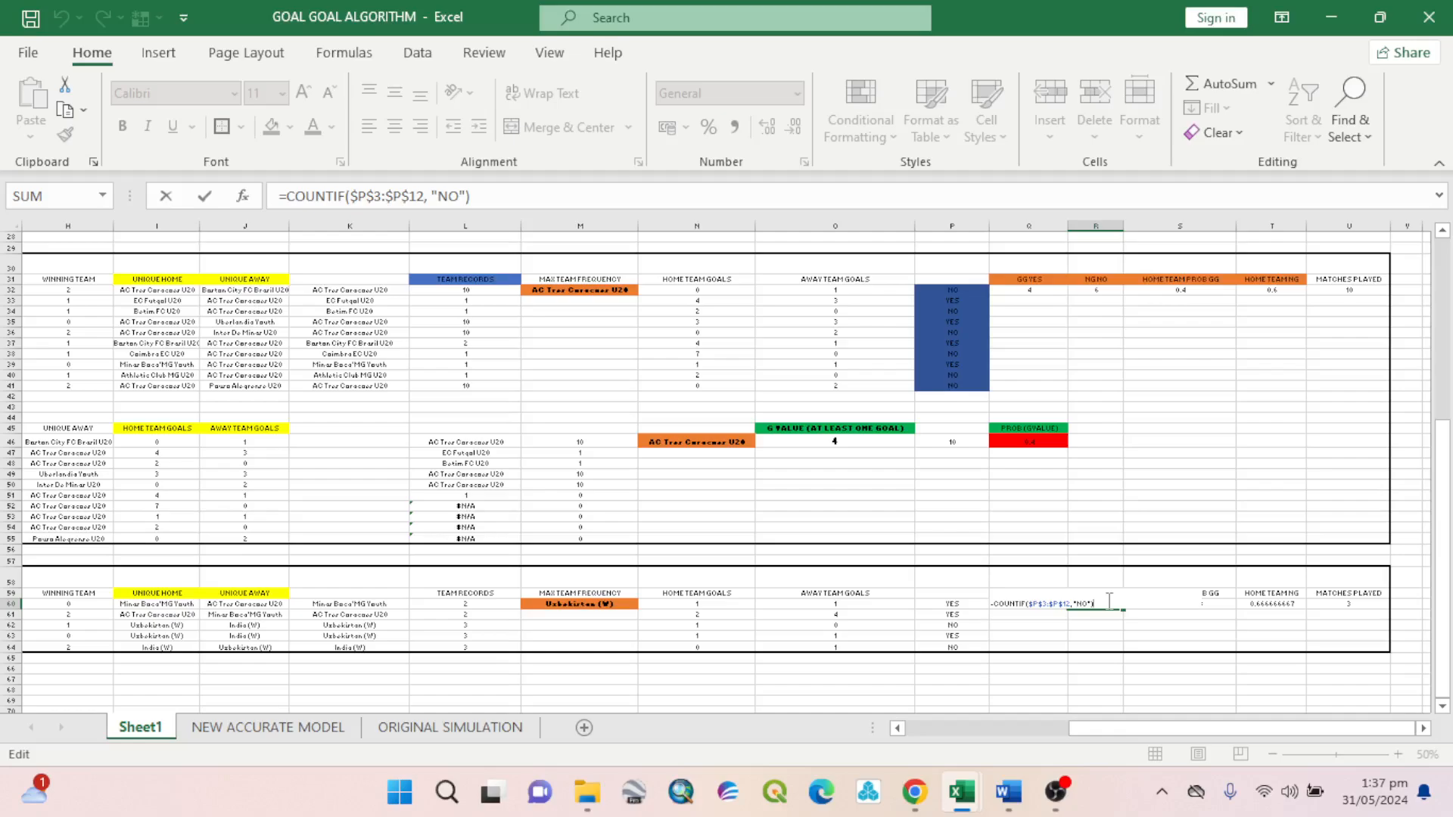
click(1048, 603)
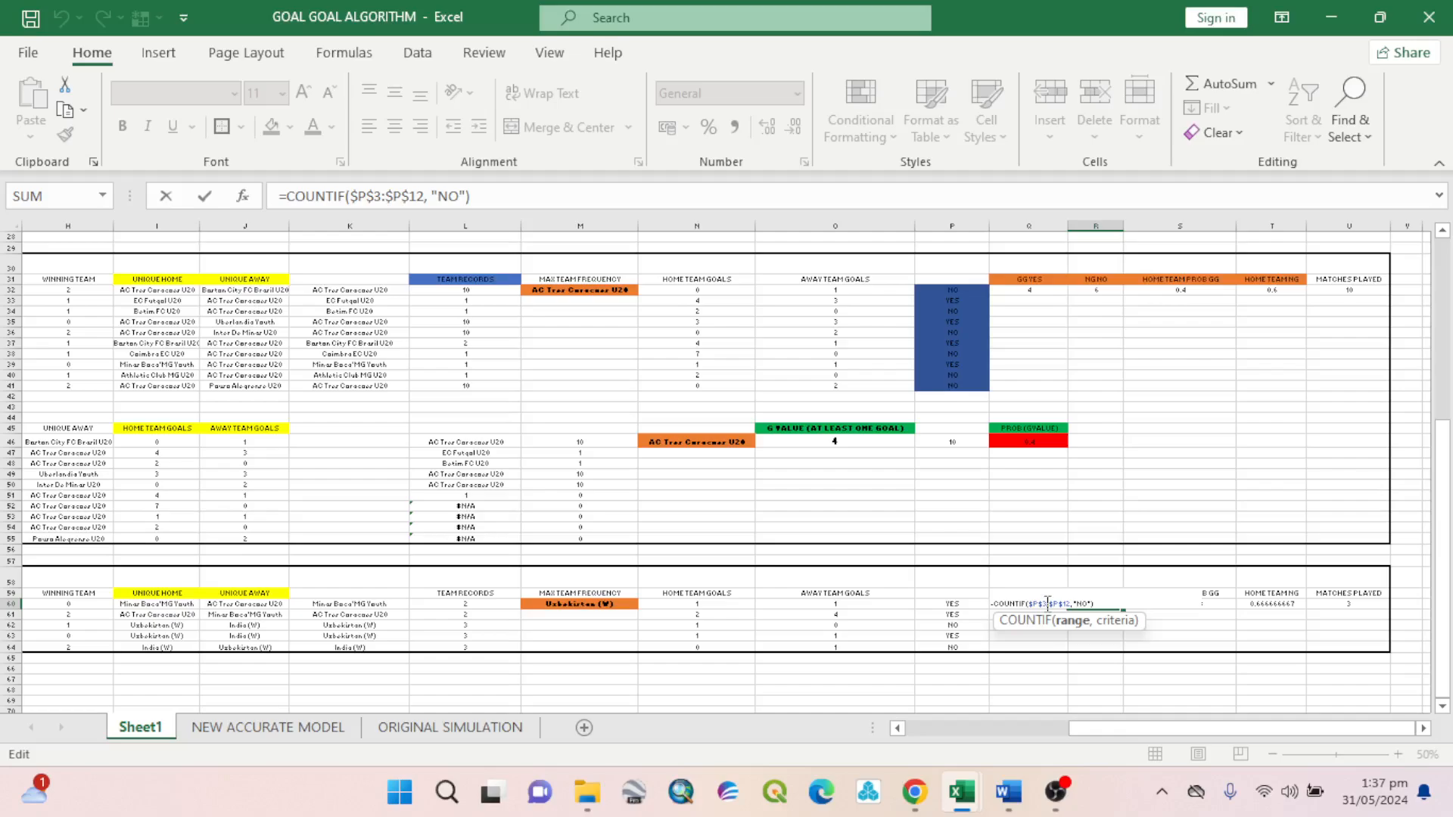
key(BackSpace)
key(BackSpace)
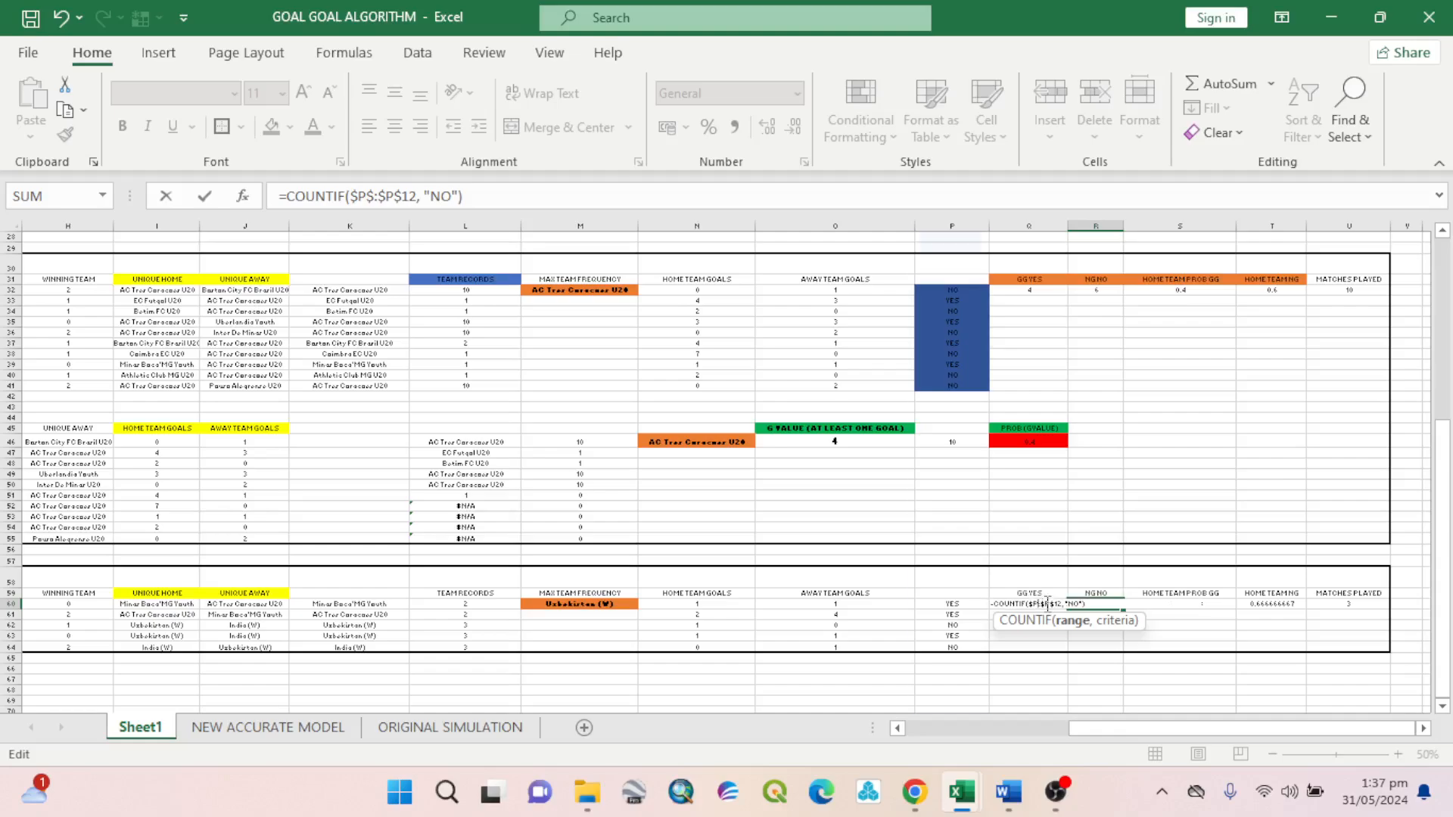
key(BackSpace)
key(BackSpace)
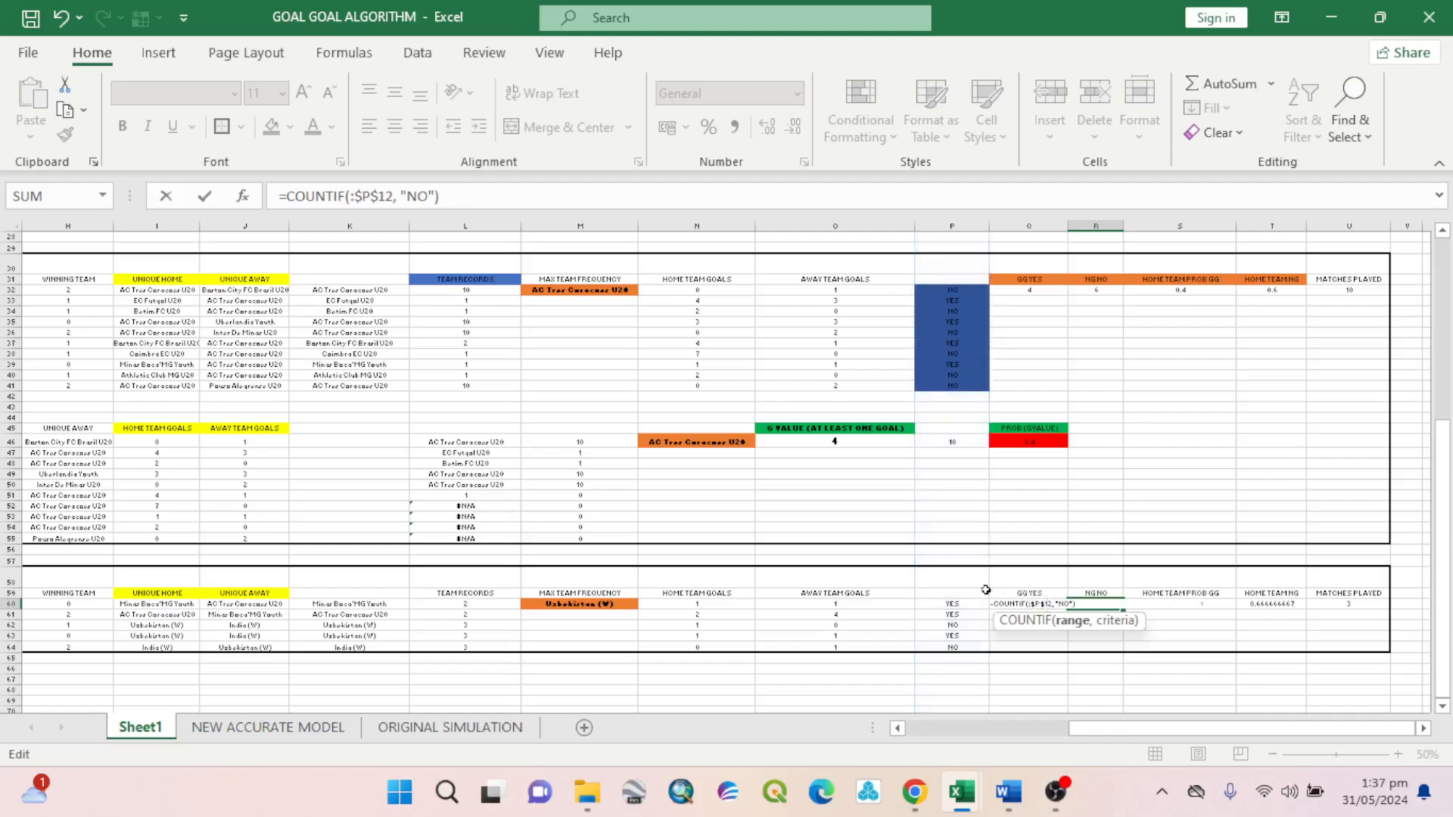
drag(937, 604, 941, 643)
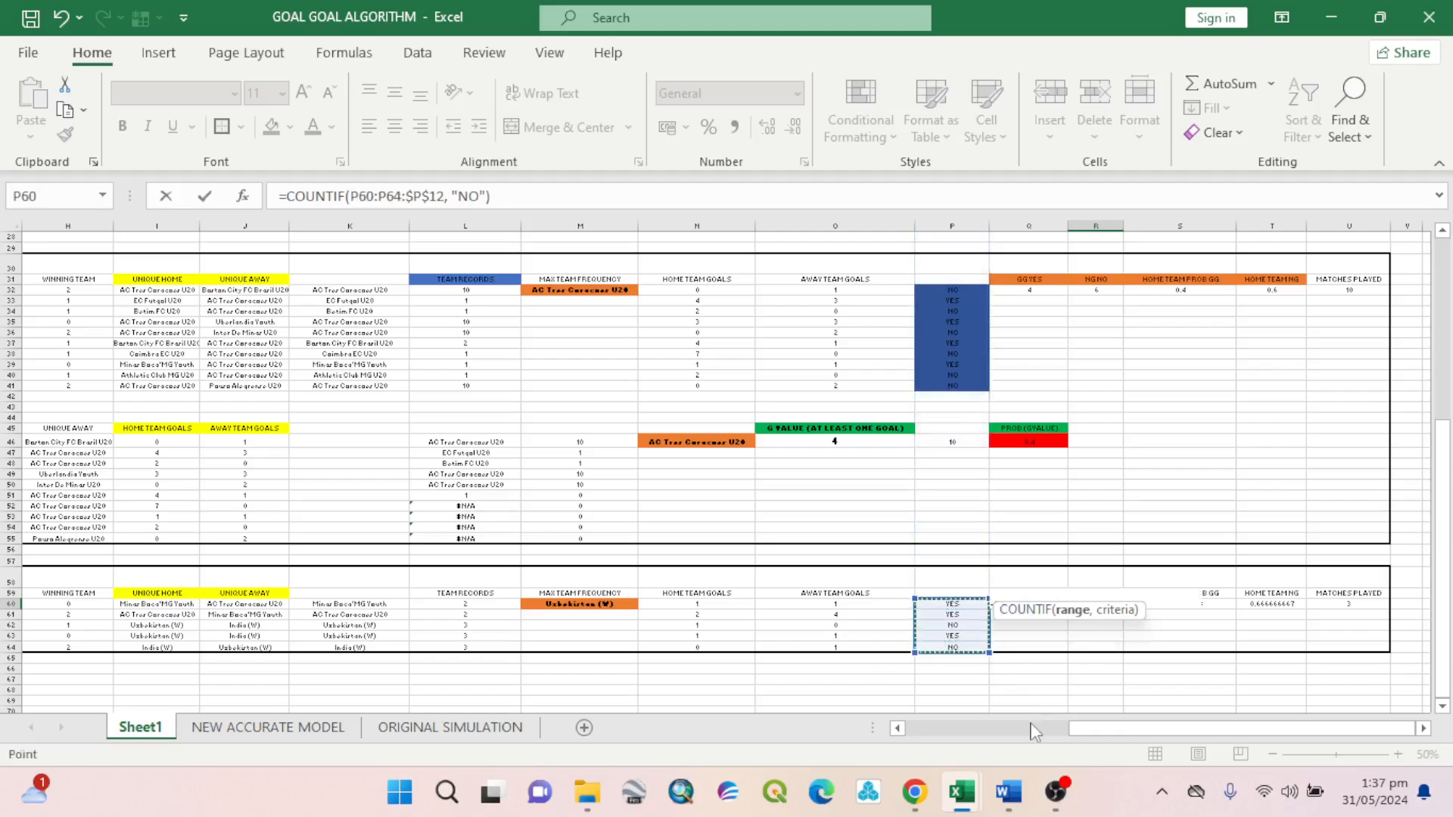
key(Return)
click(1106, 597)
click(1108, 606)
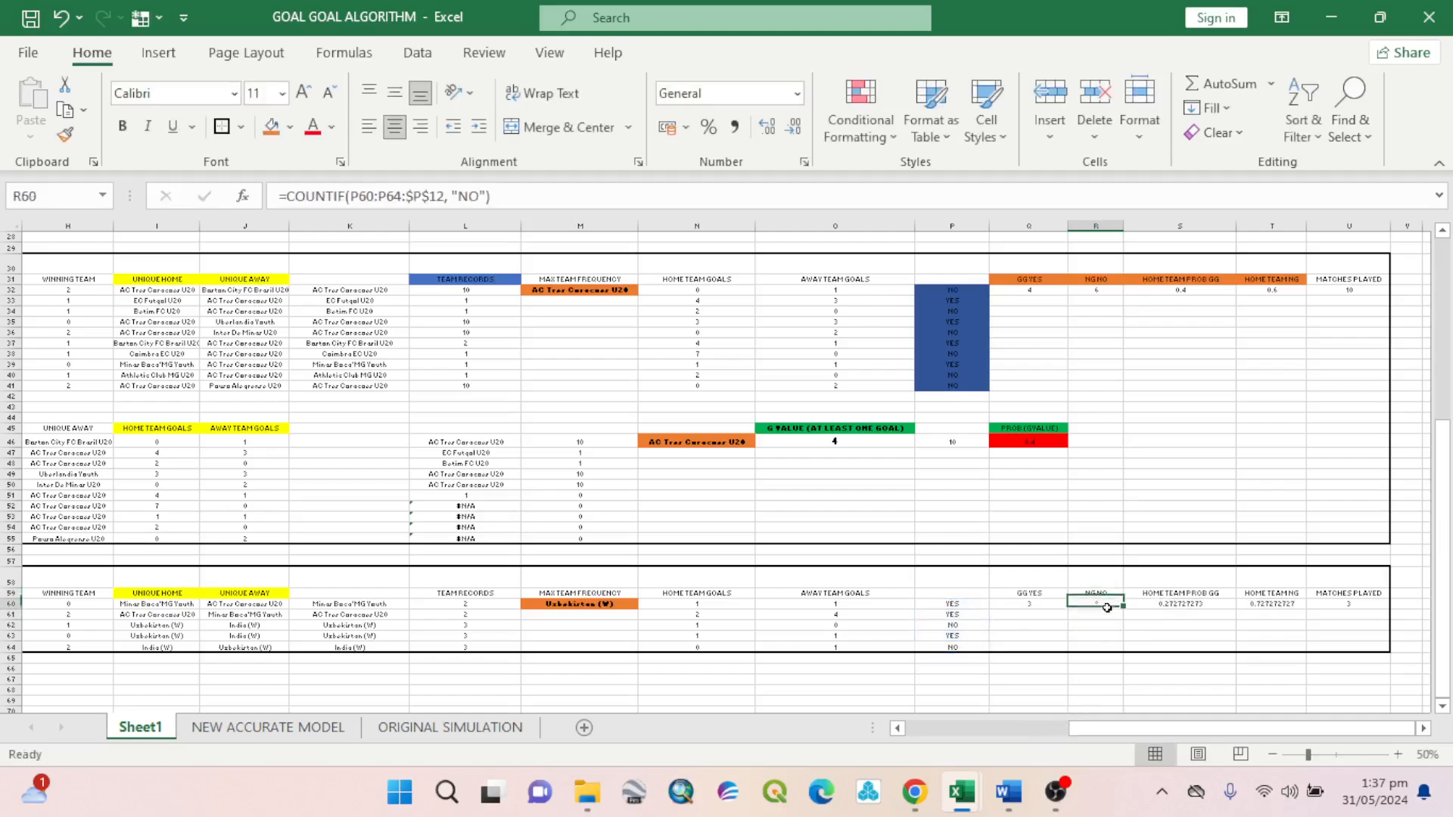
Remove the leftover $P$12 reference from R60 to make it =COUNTIF(P60:P64, "NO"), and check it against the GG YES formula in Q60.
double_click(1107, 605)
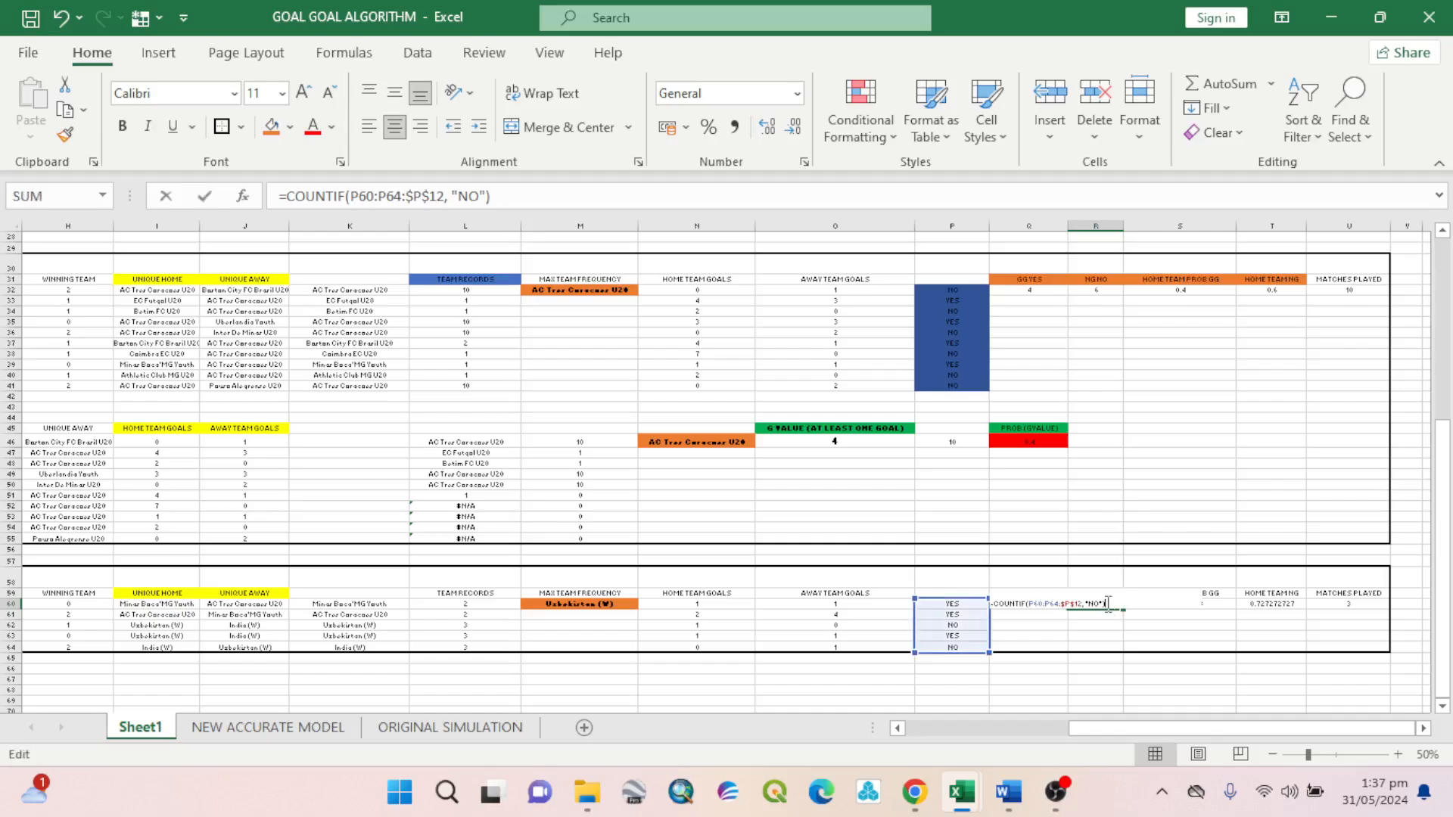
click(1084, 605)
key(BackSpace)
key(BackSpace)
key(BackSpace)
key(BackSpace)
key(BackSpace)
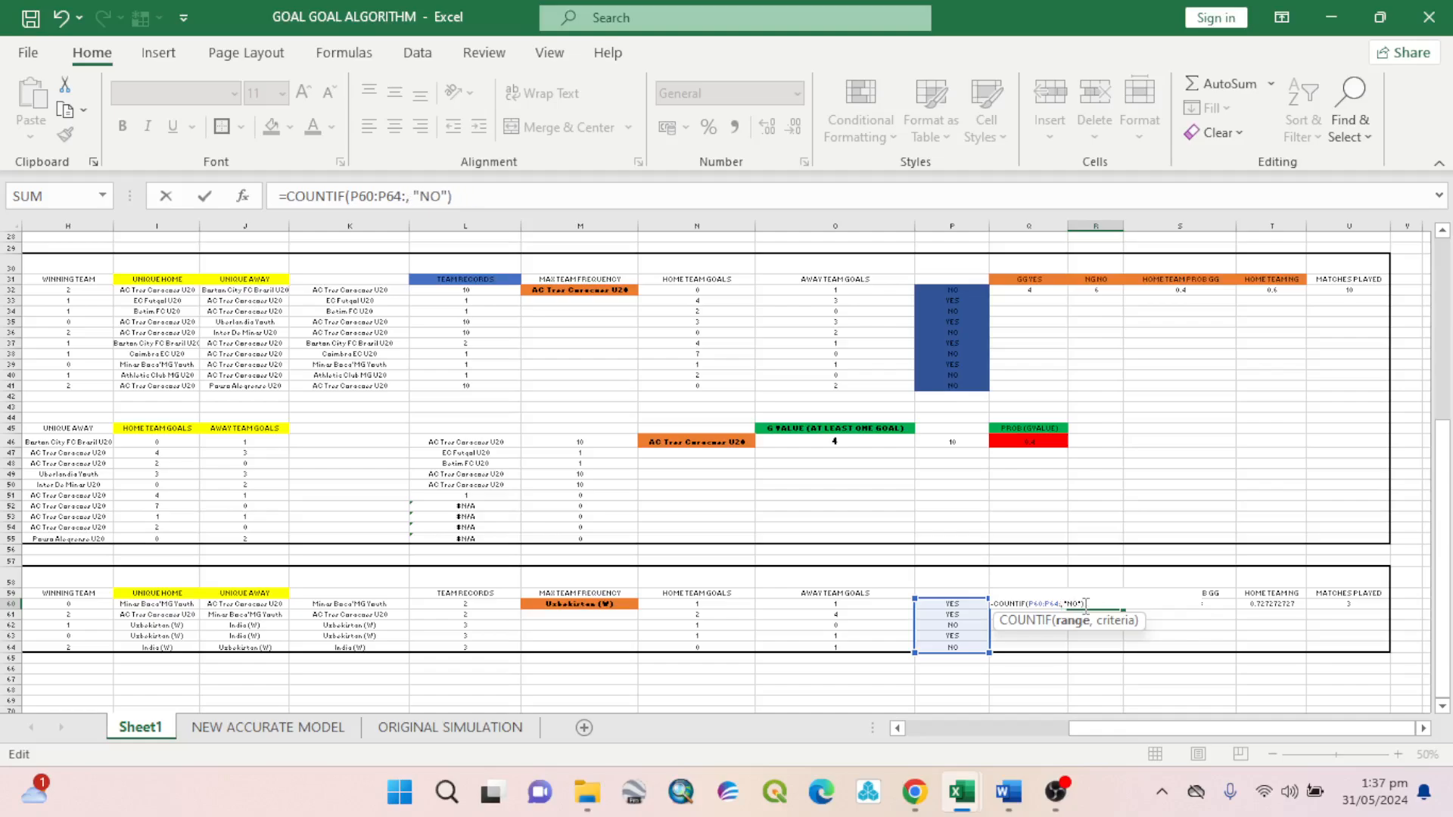
key(BackSpace)
key(Return)
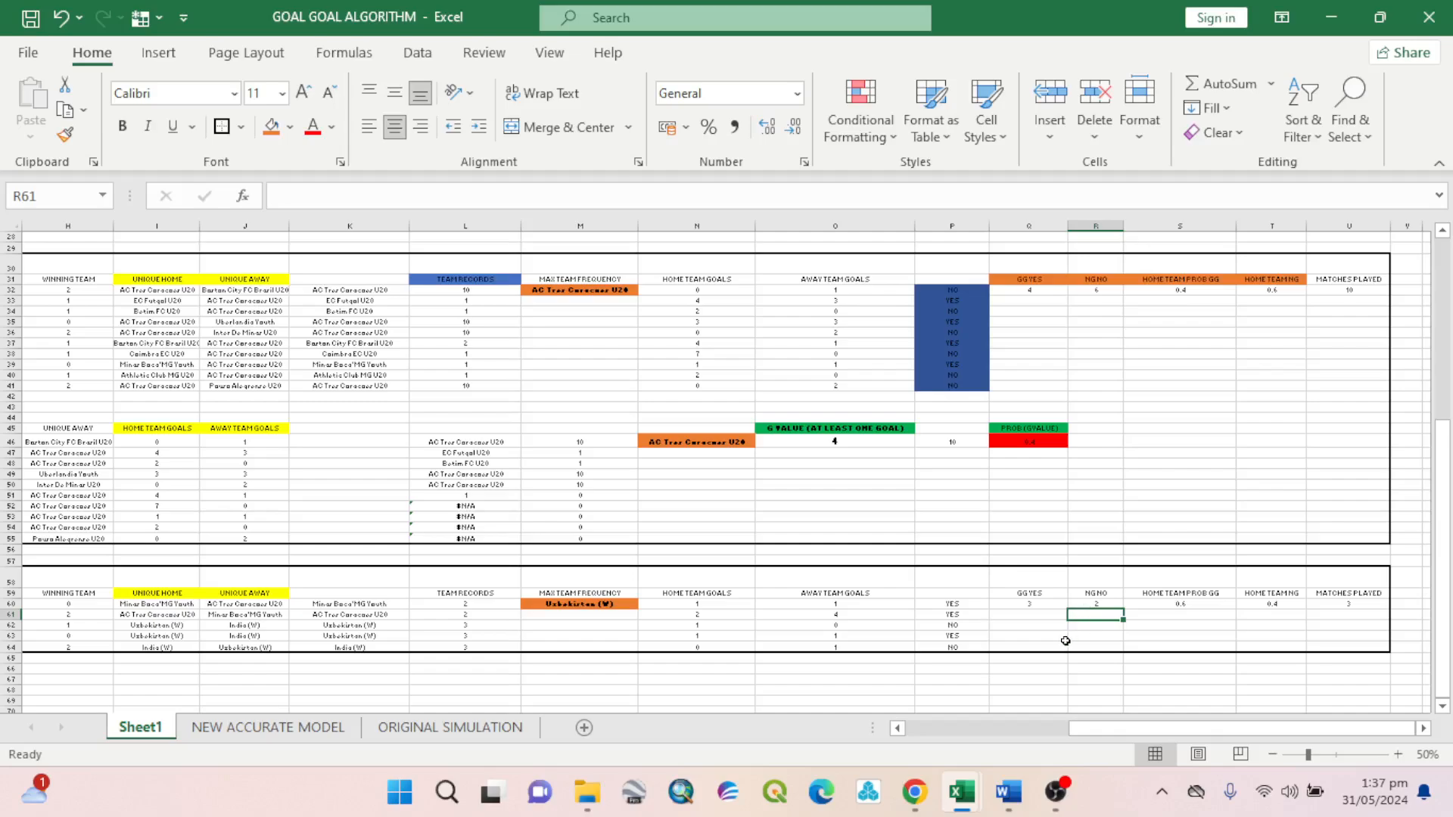
double_click(1106, 604)
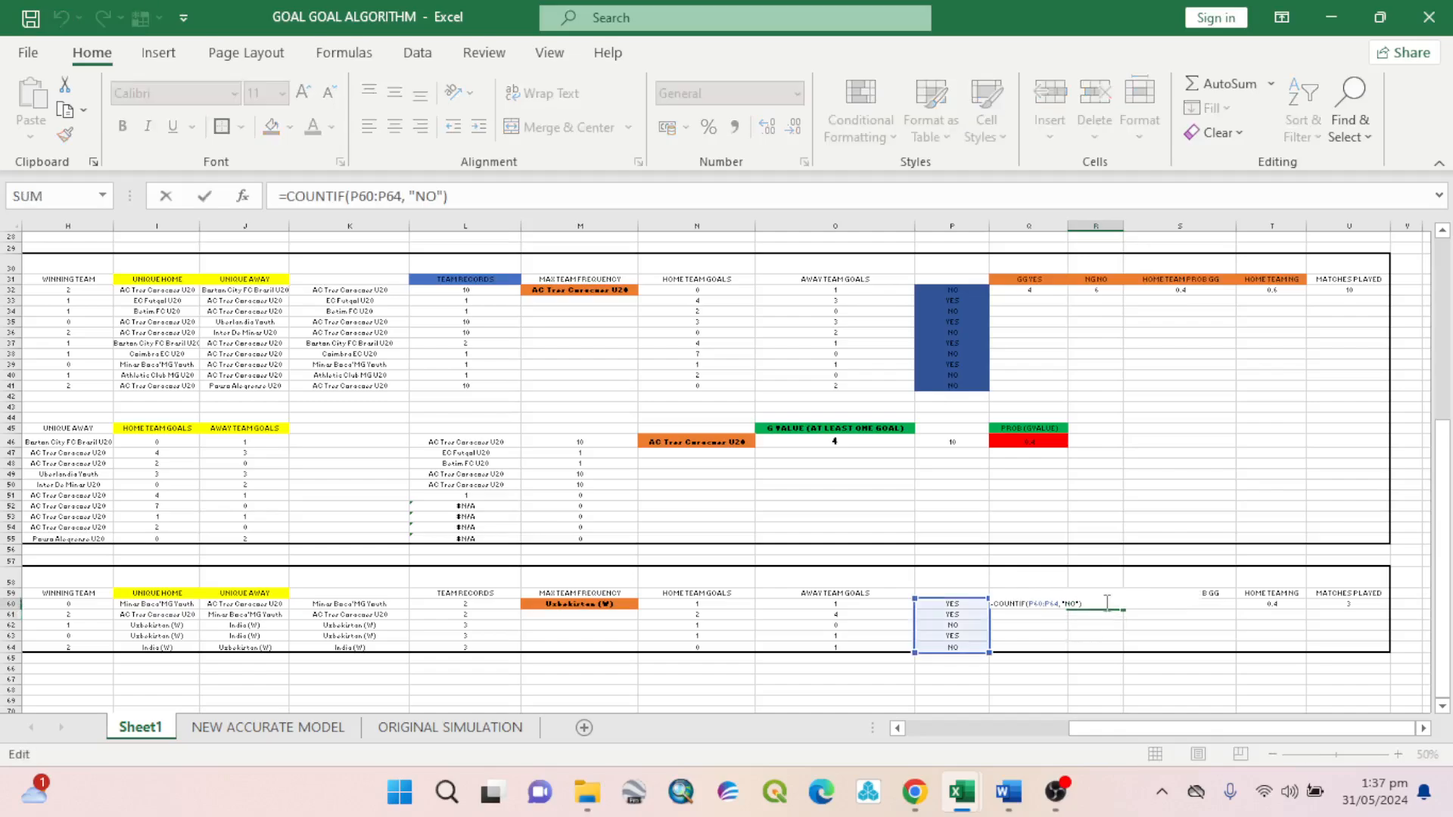
click(1098, 634)
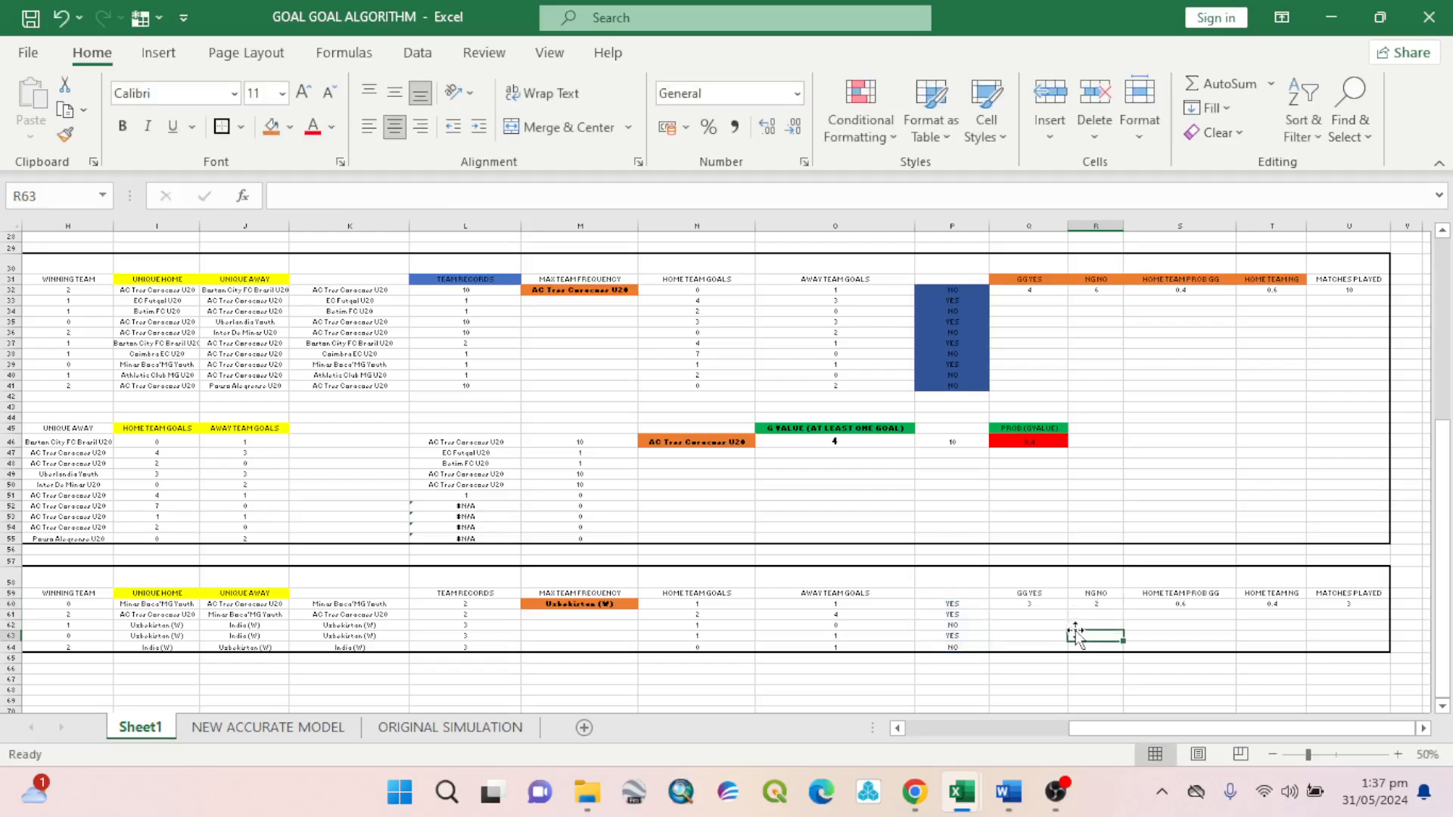
click(1031, 606)
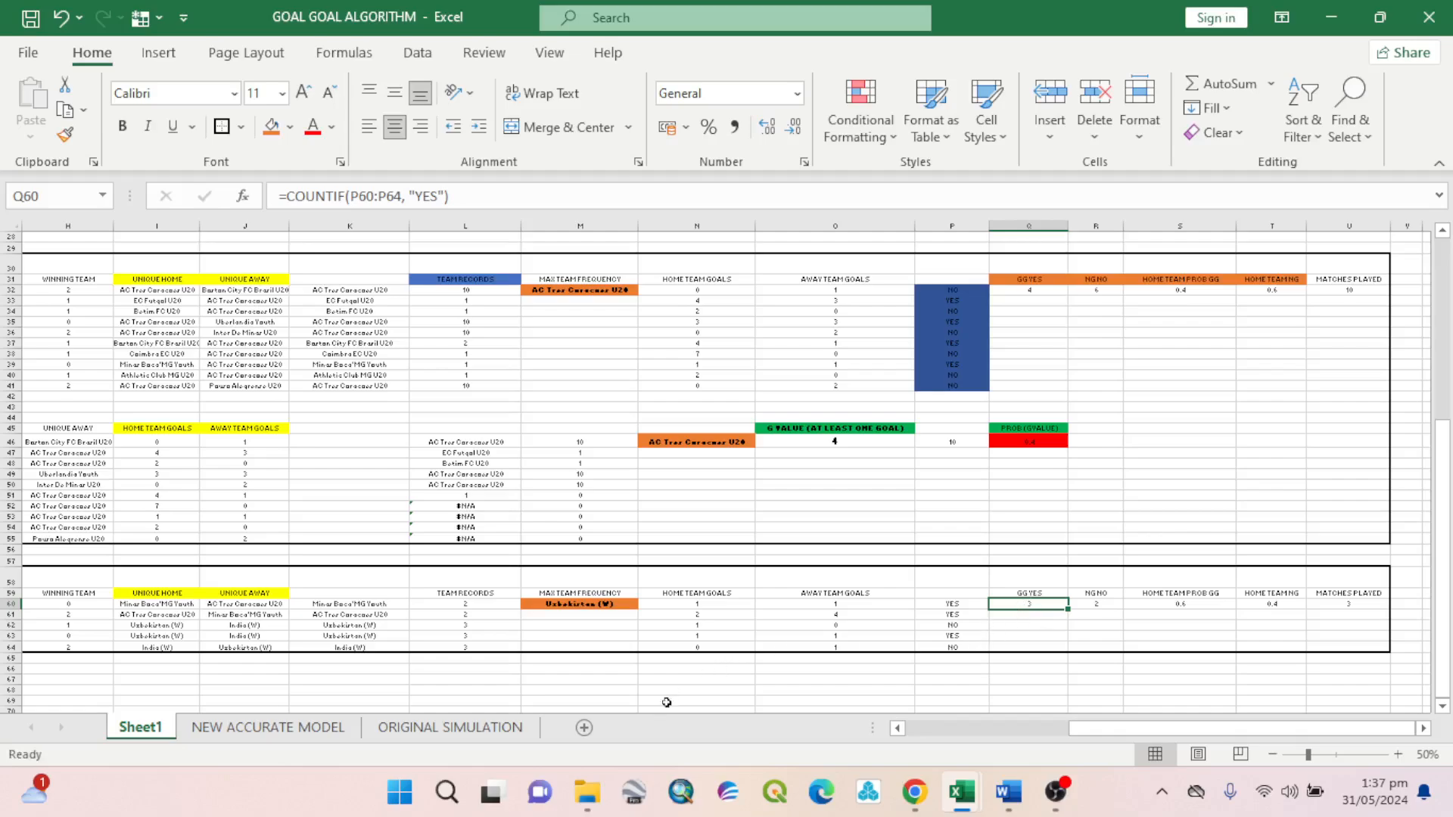
Clear the old Uzbekistan and India match rows in A62:H64 of the HEAD TO HEAD table and recheck the NG NO formula in R60.
drag(1097, 728, 934, 728)
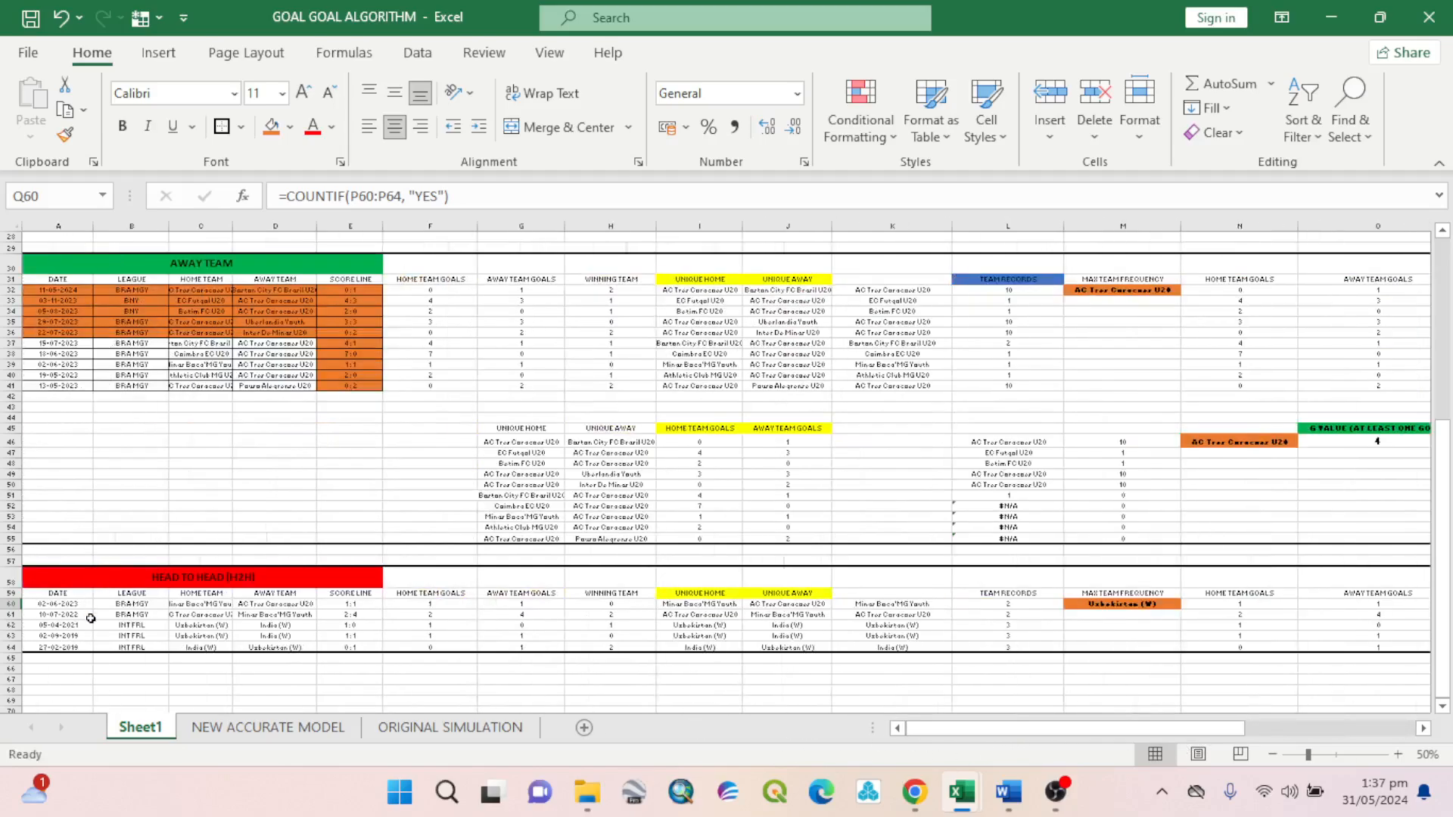
drag(63, 628, 612, 647)
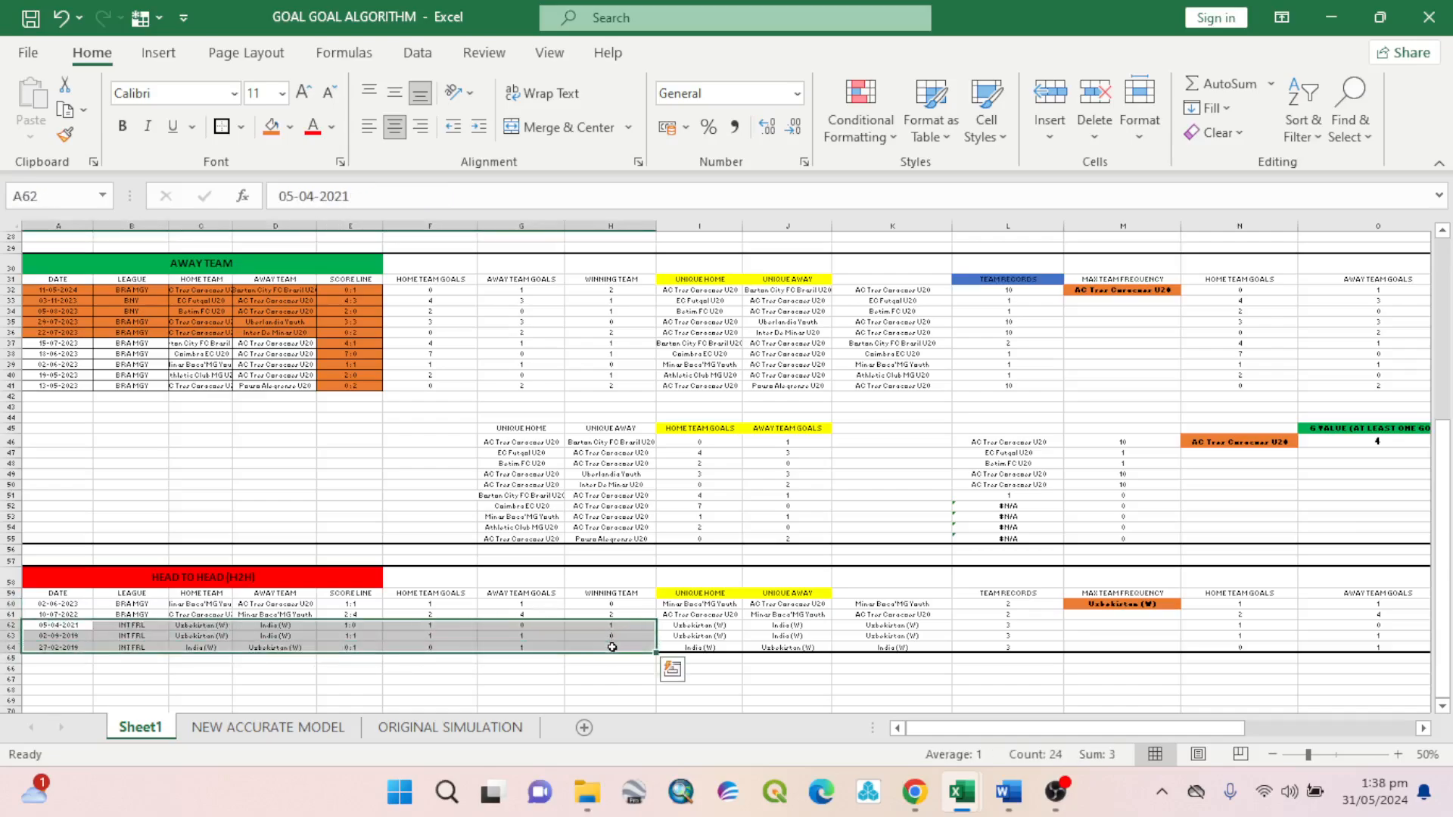
key(Delete)
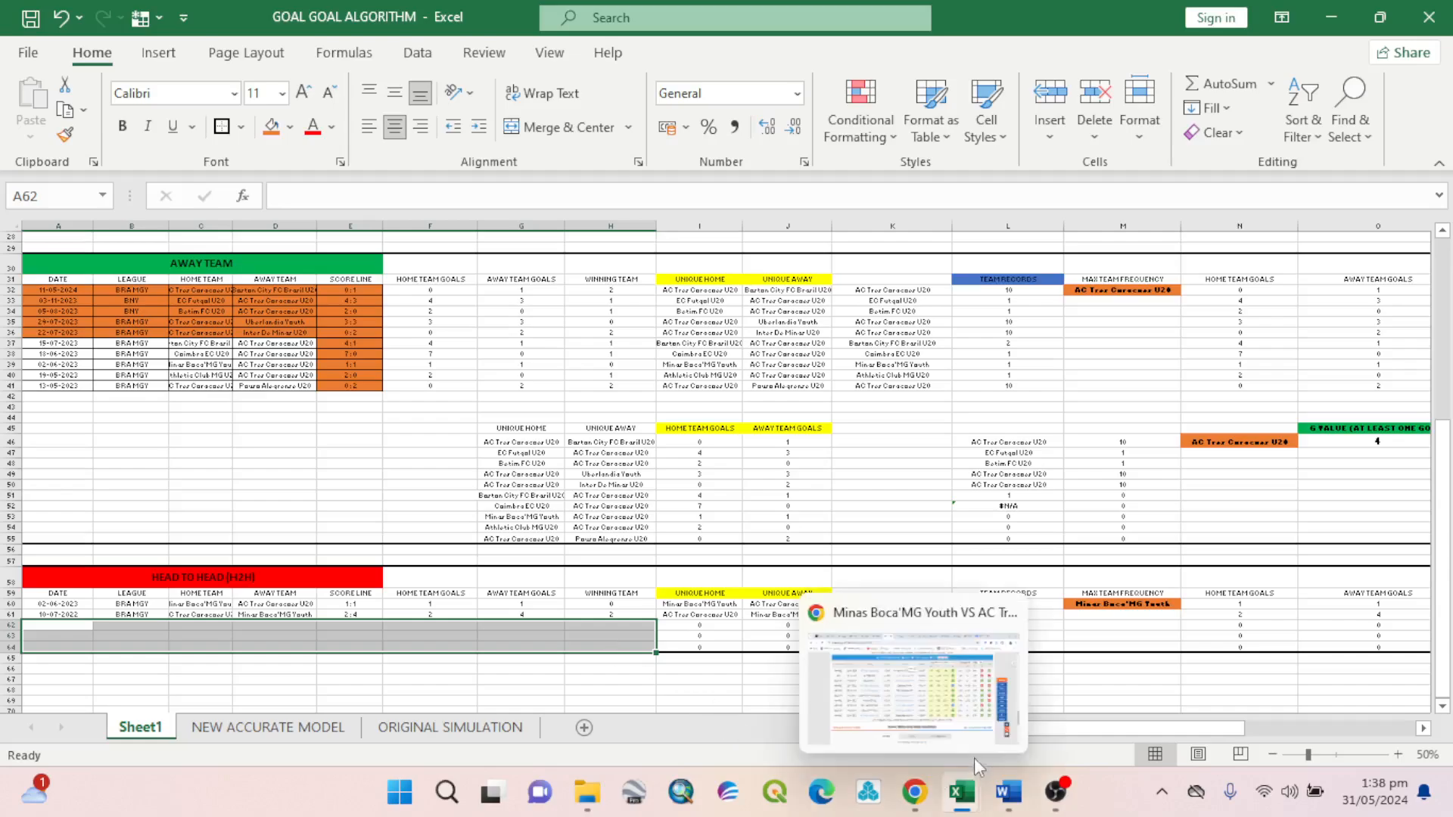
drag(1087, 729, 1296, 751)
double_click(1100, 604)
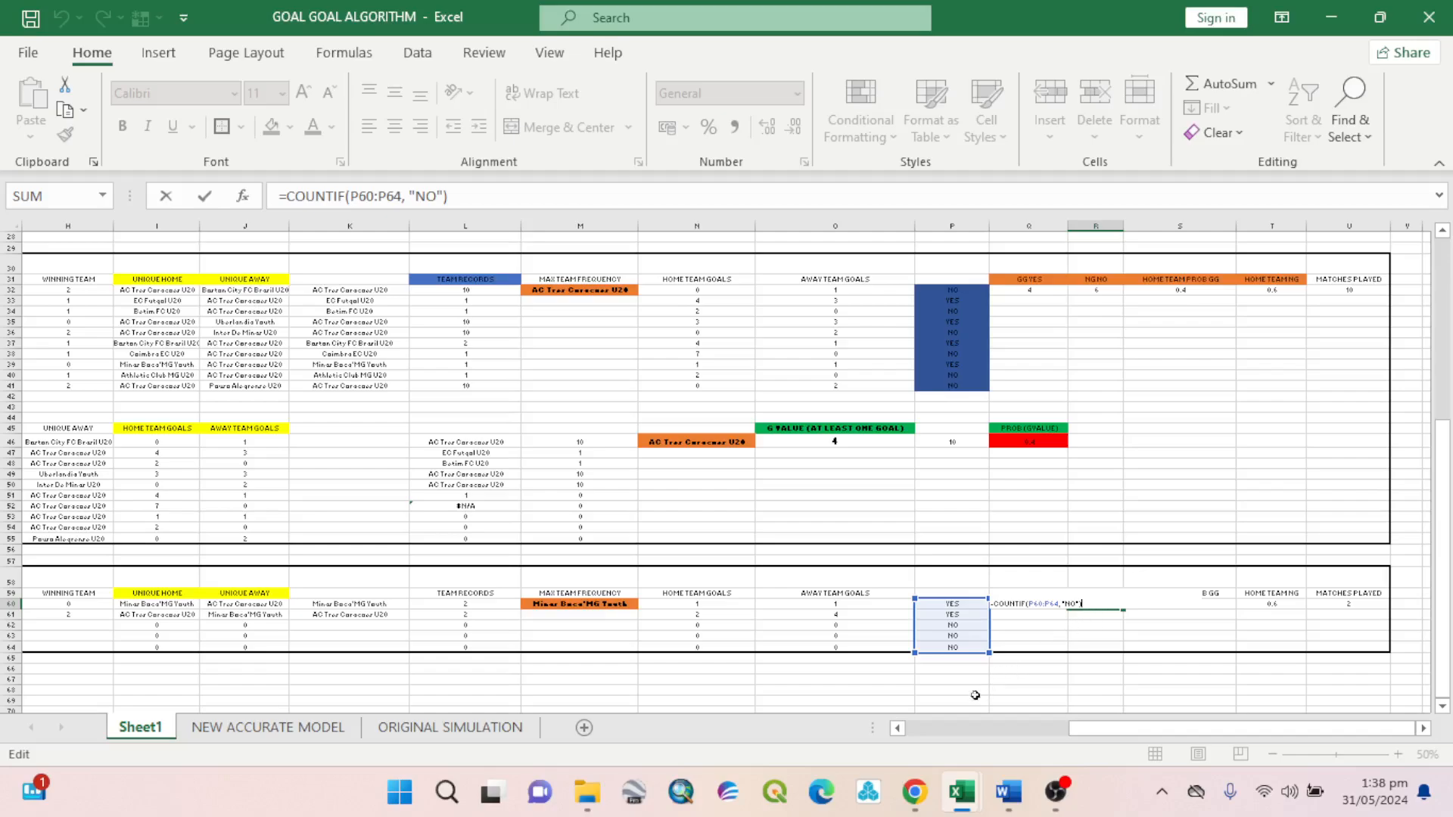
click(941, 711)
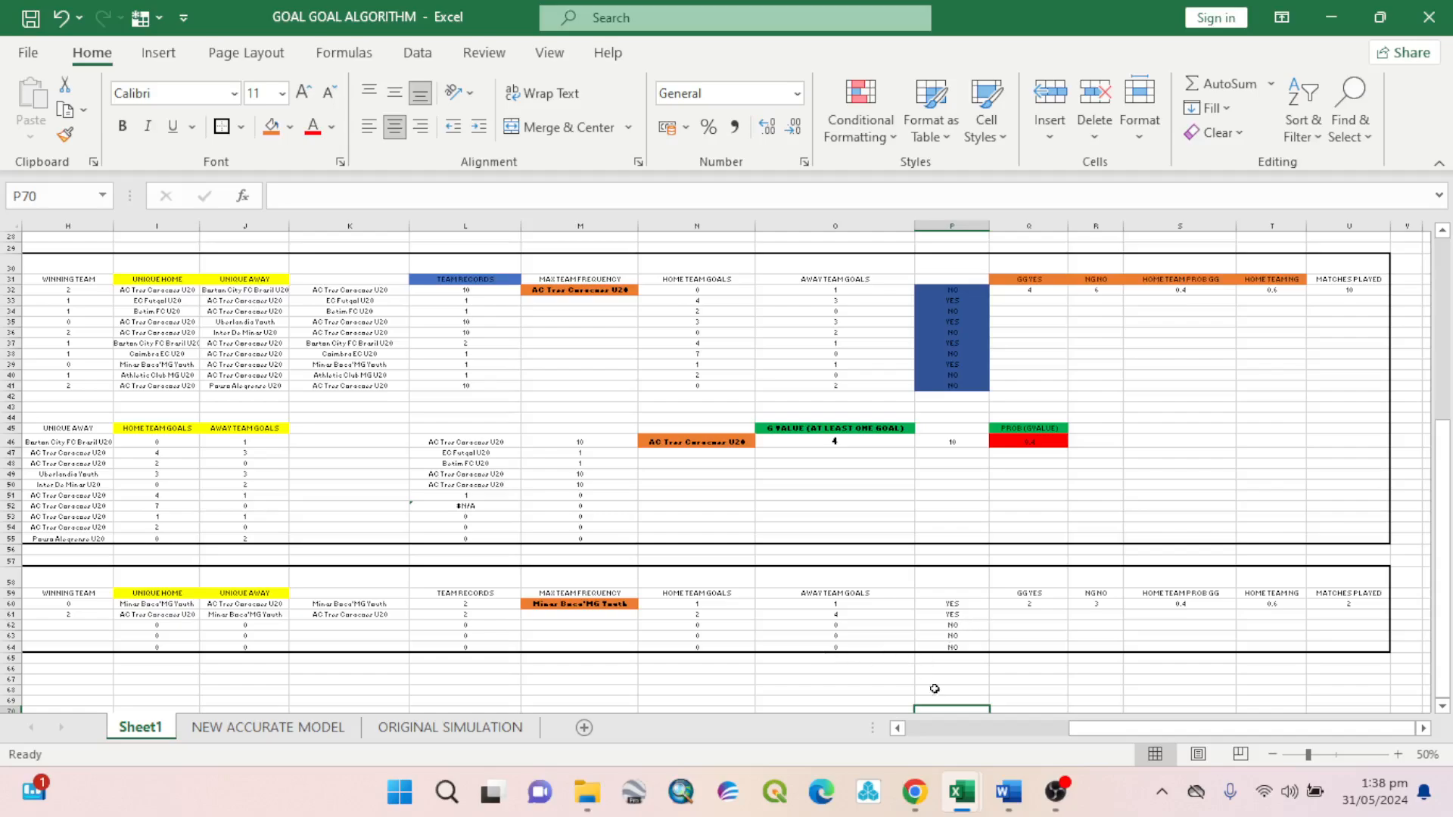
Clear the UNIQUE HOME and UNIQUE AWAY formulas in I62:J64 of the head-to-head section.
click(140, 627)
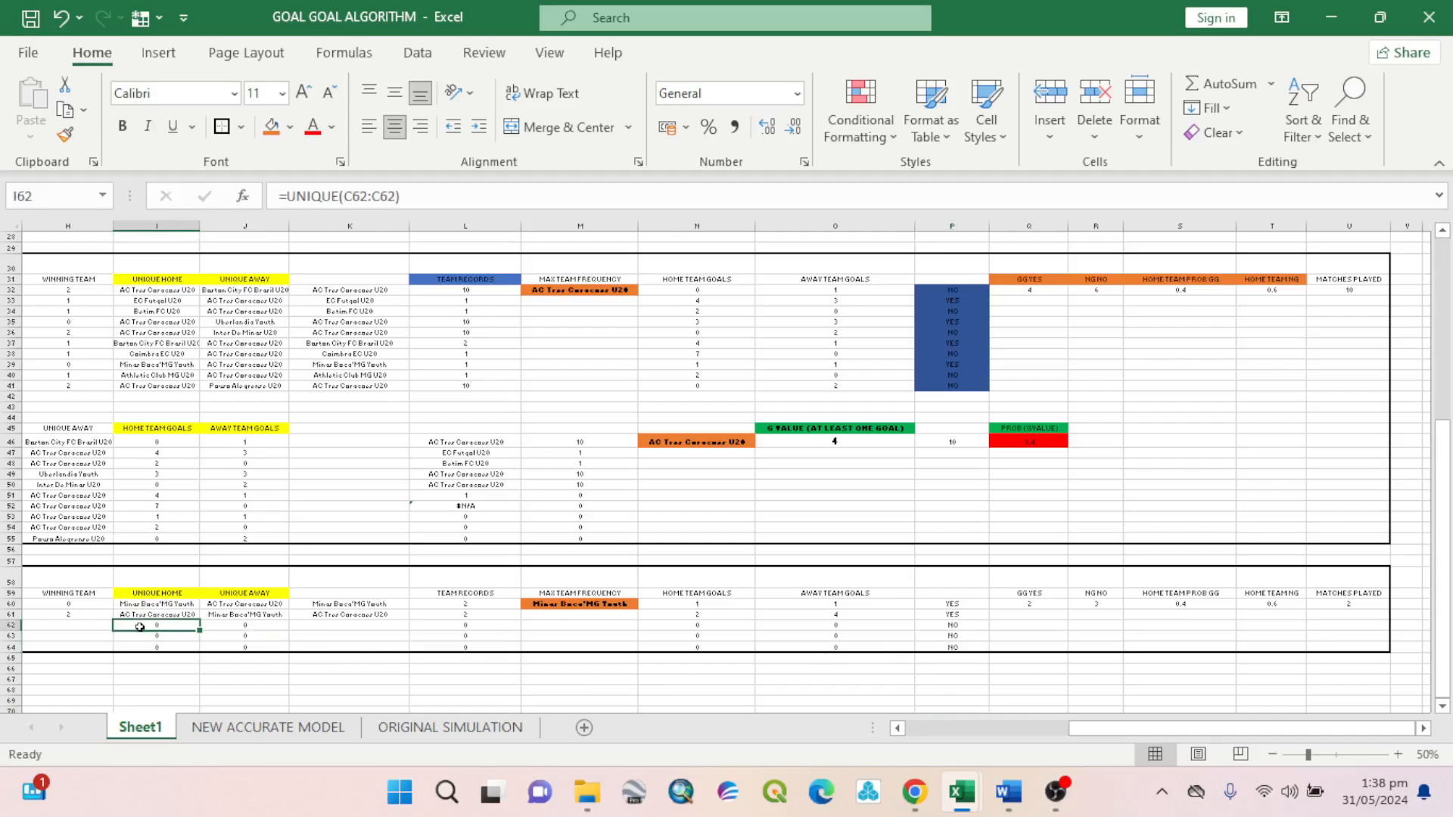
drag(154, 629, 225, 644)
key(Delete)
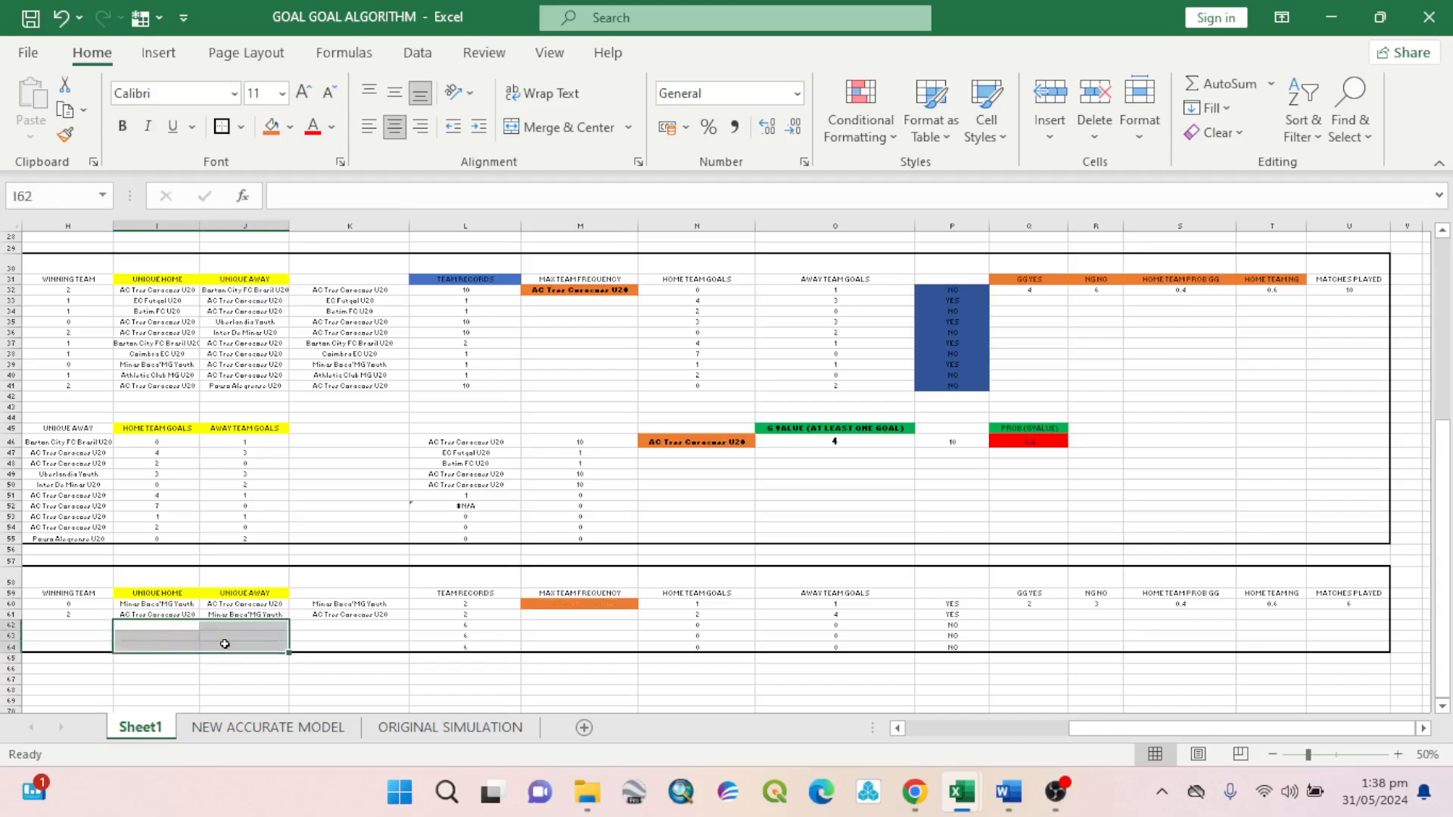
Try to delete the head-to-head TEAM RECORDS values in L62:L64.
drag(1067, 730, 893, 750)
click(737, 702)
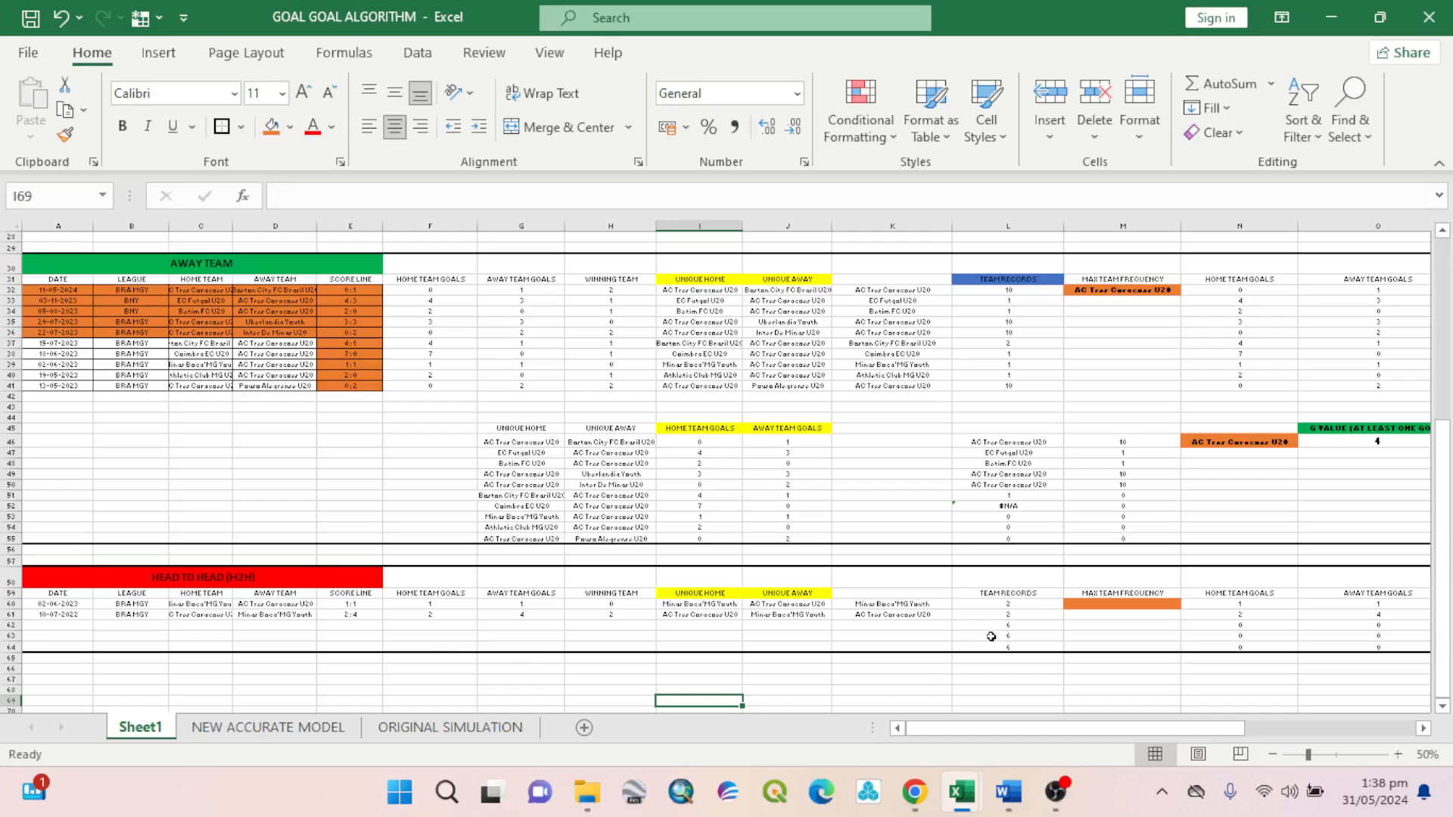
drag(999, 620, 969, 651)
key(Delete)
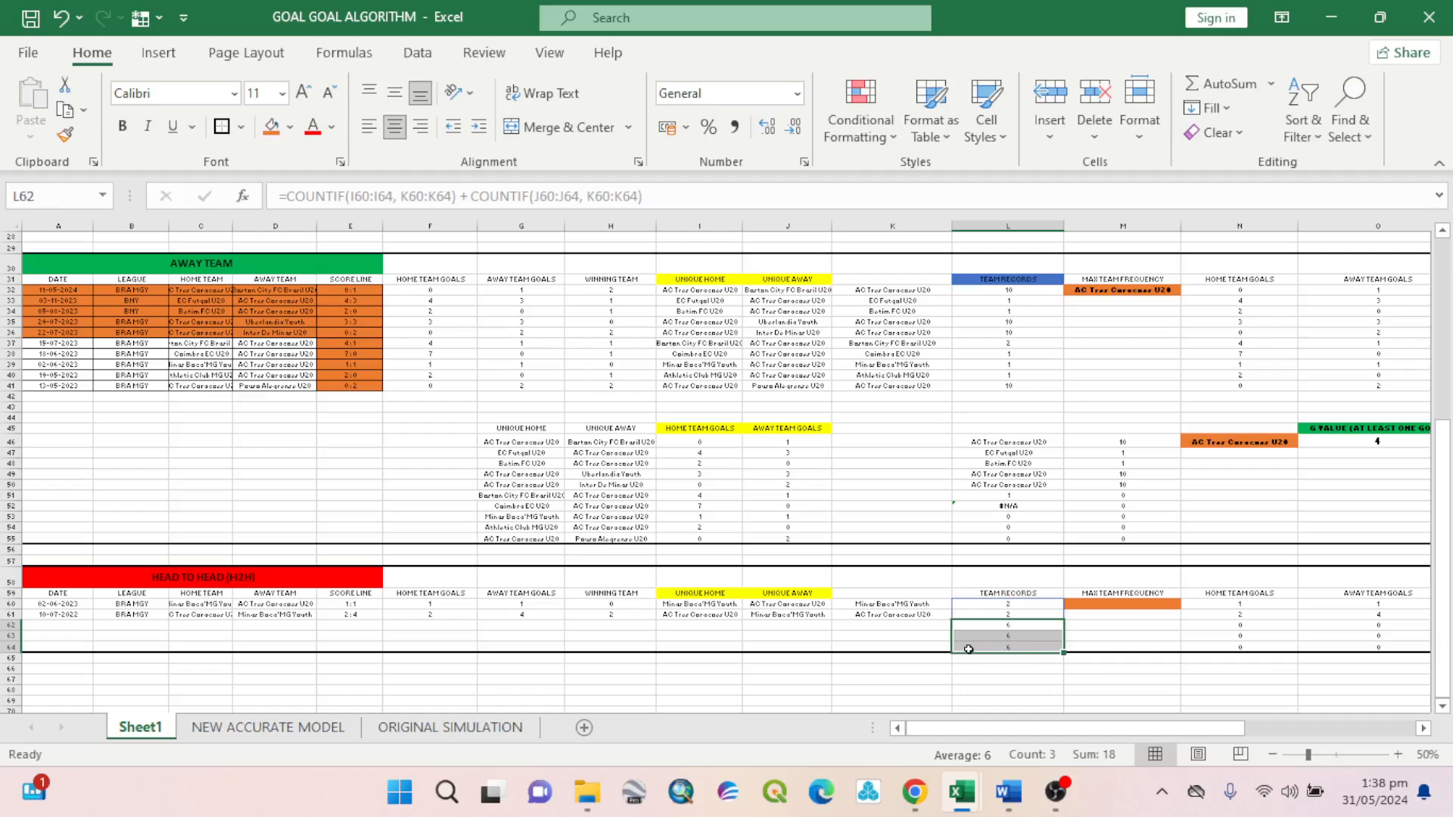
Examine the array formula behind the head-to-head TEAM RECORDS in L60:L64 and the team name formula in K62.
click(1009, 647)
click(1015, 669)
click(1017, 617)
click(1027, 636)
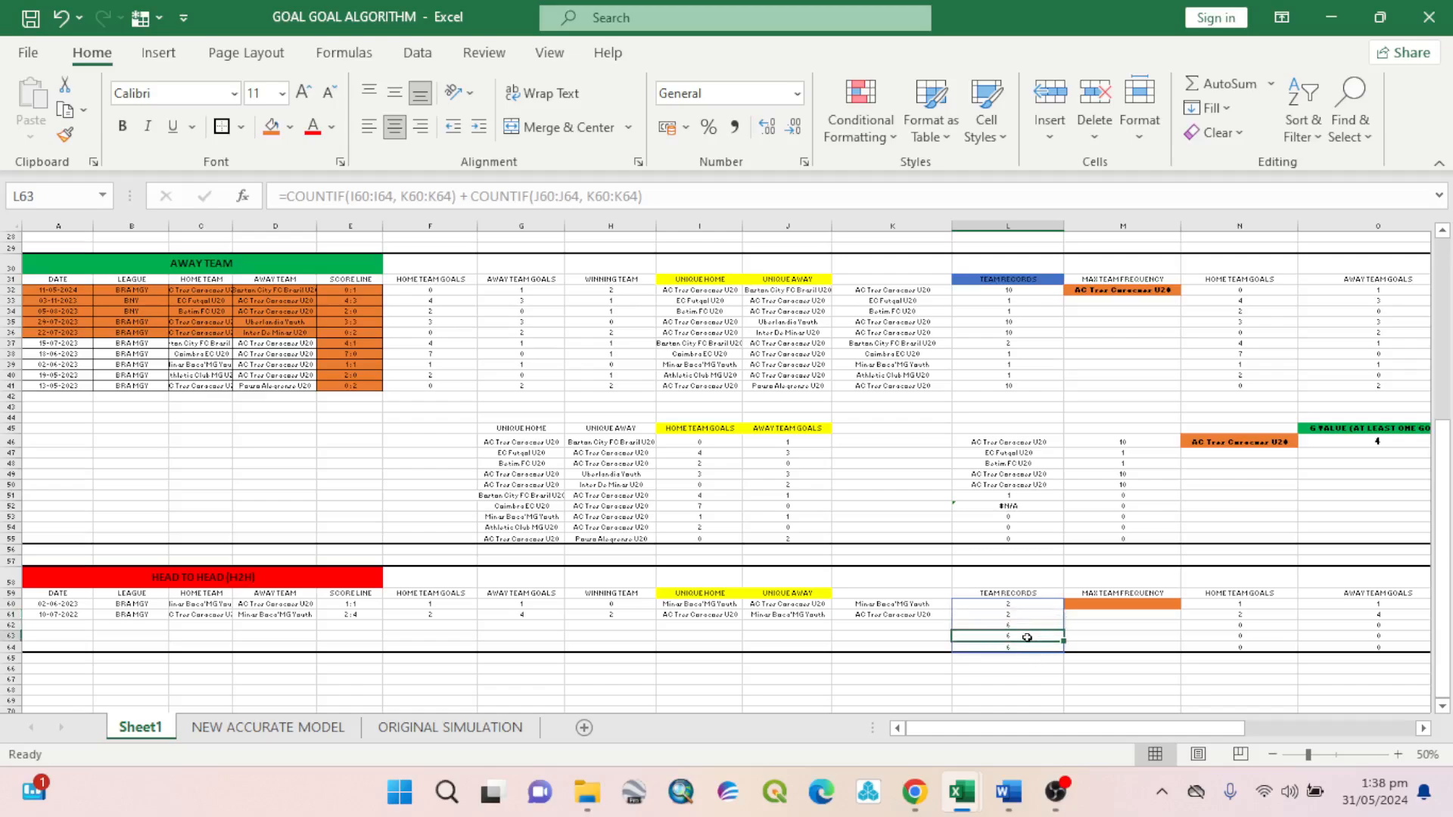
click(1027, 626)
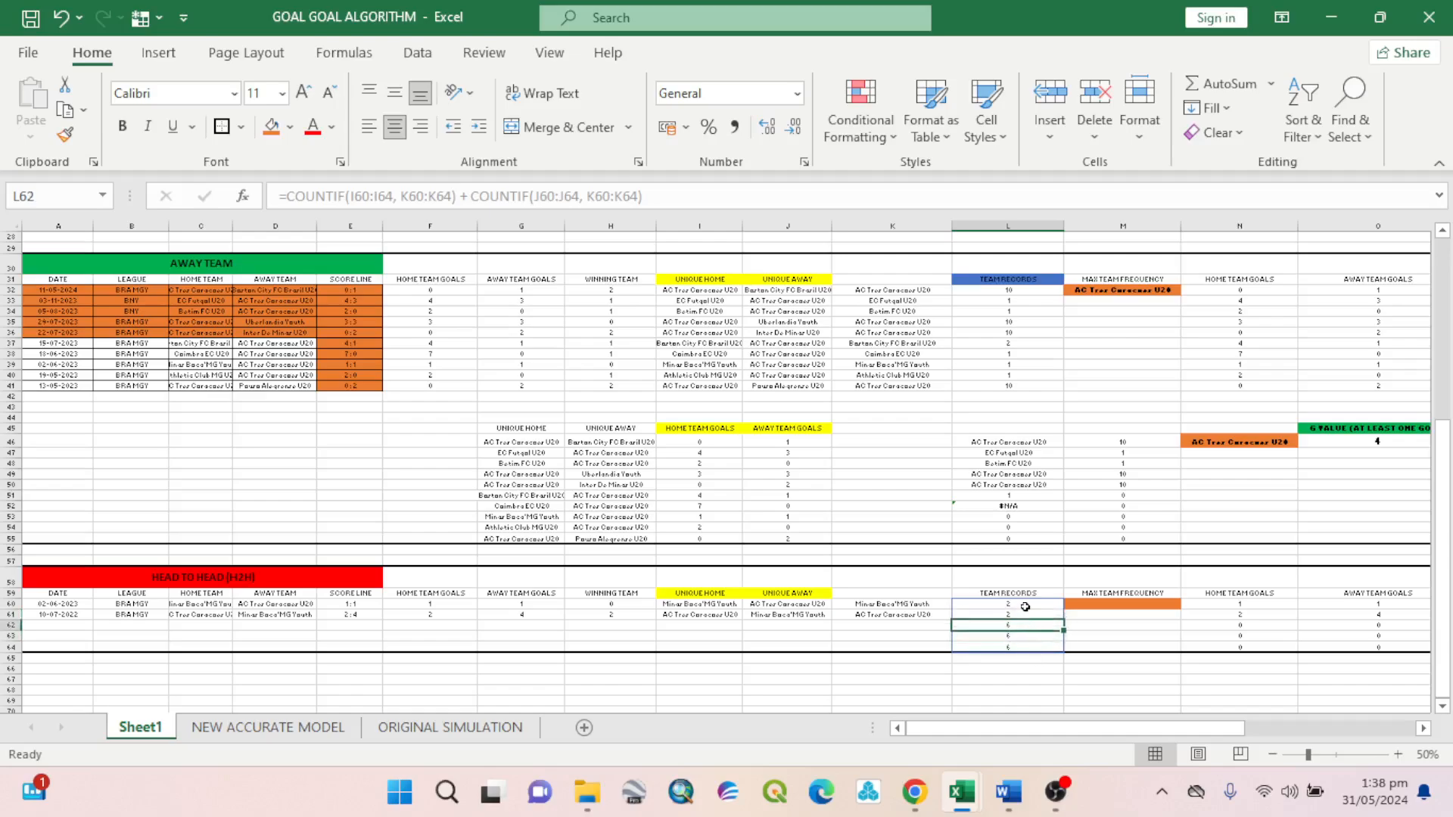
click(1024, 597)
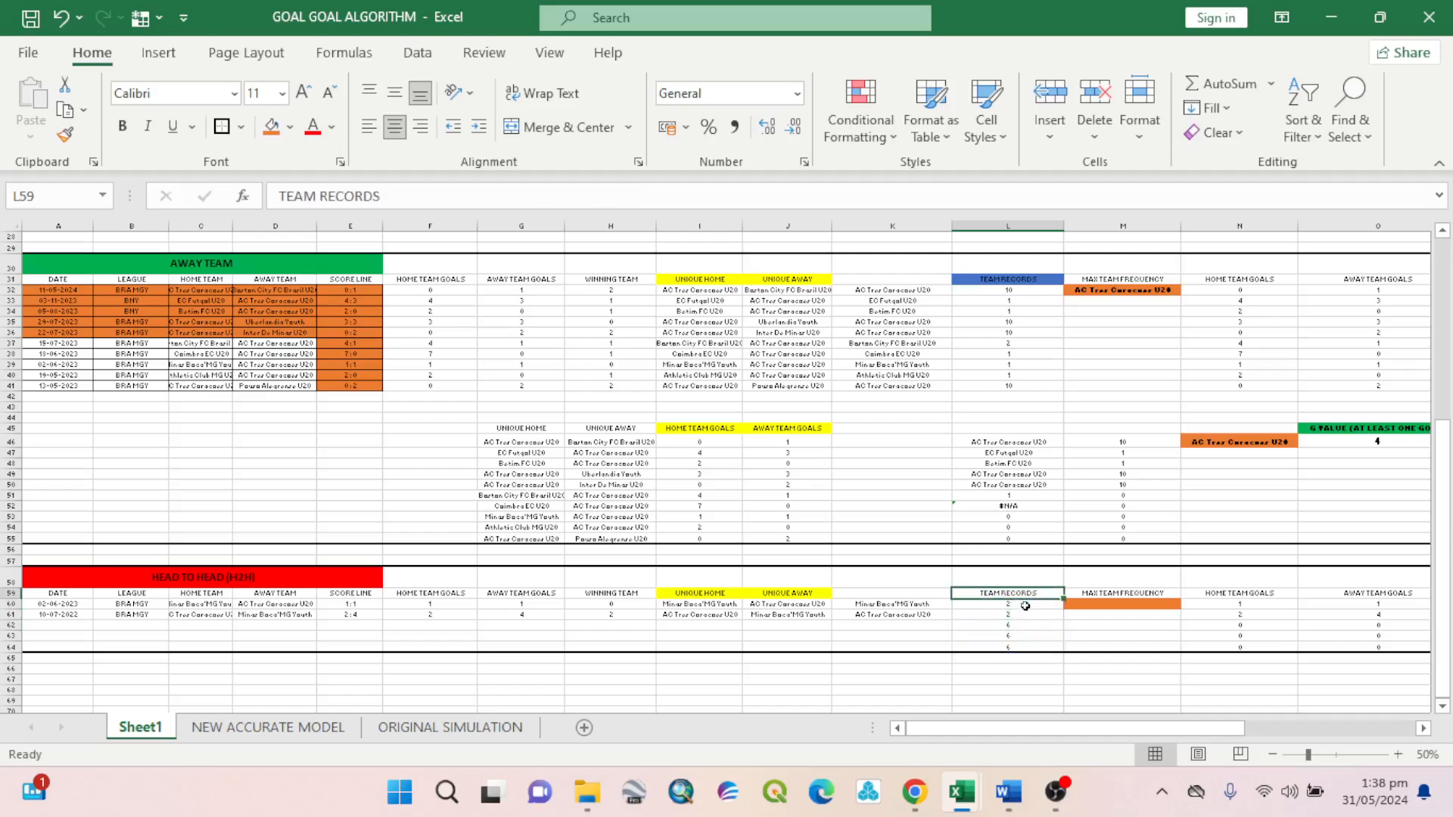
click(1031, 615)
click(1031, 596)
click(1031, 615)
click(1030, 595)
double_click(1028, 607)
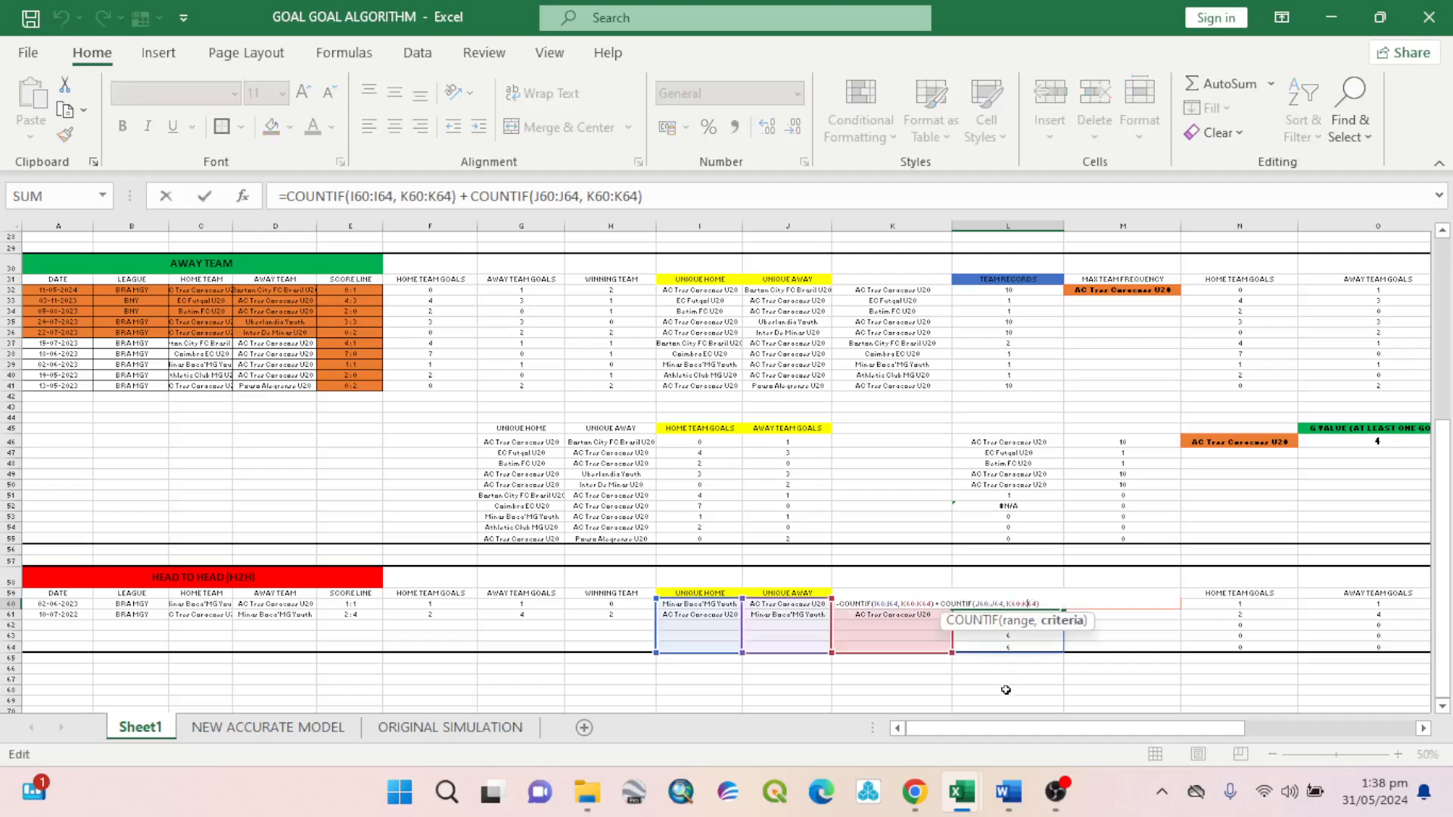
click(981, 690)
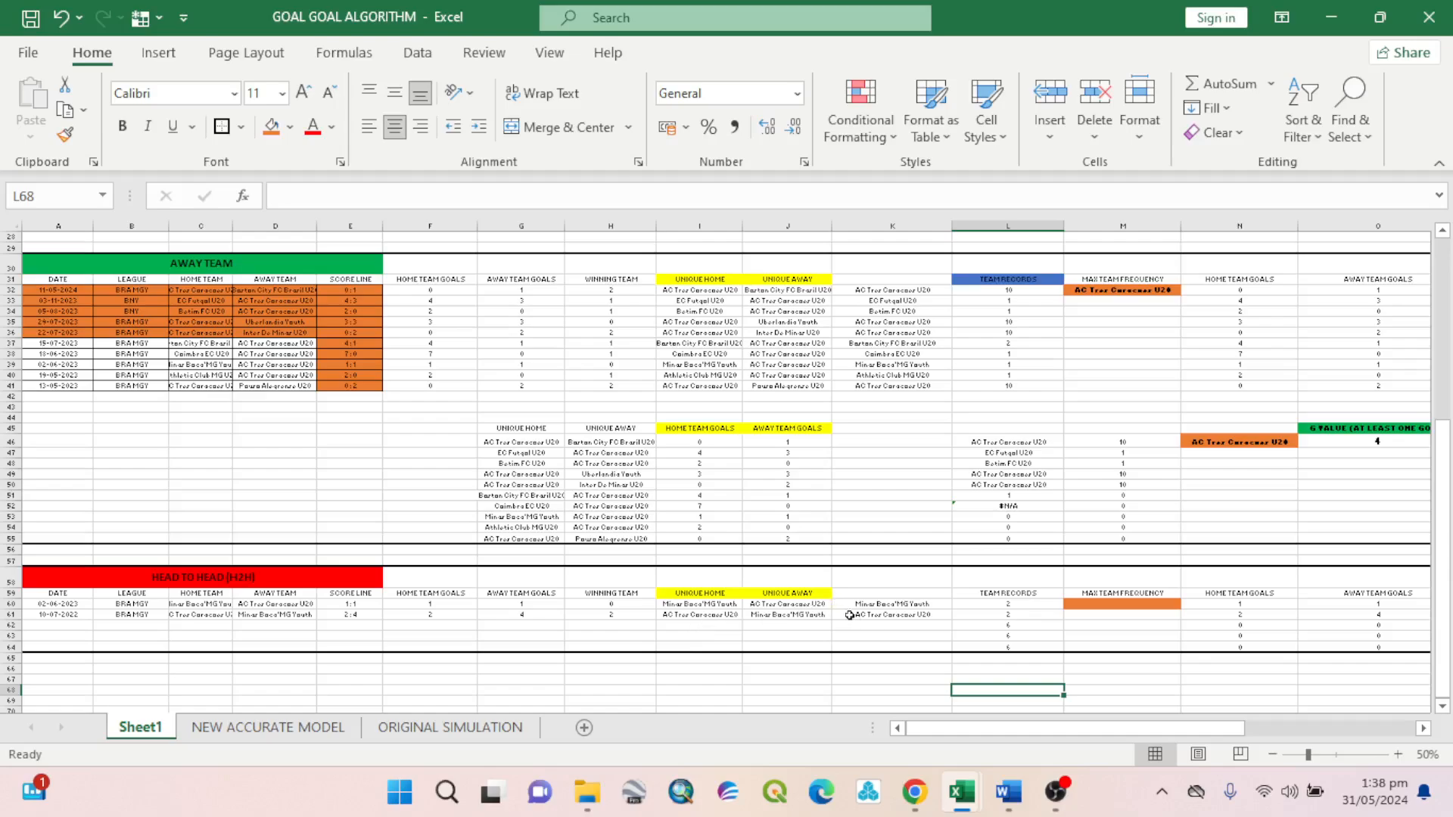
click(889, 619)
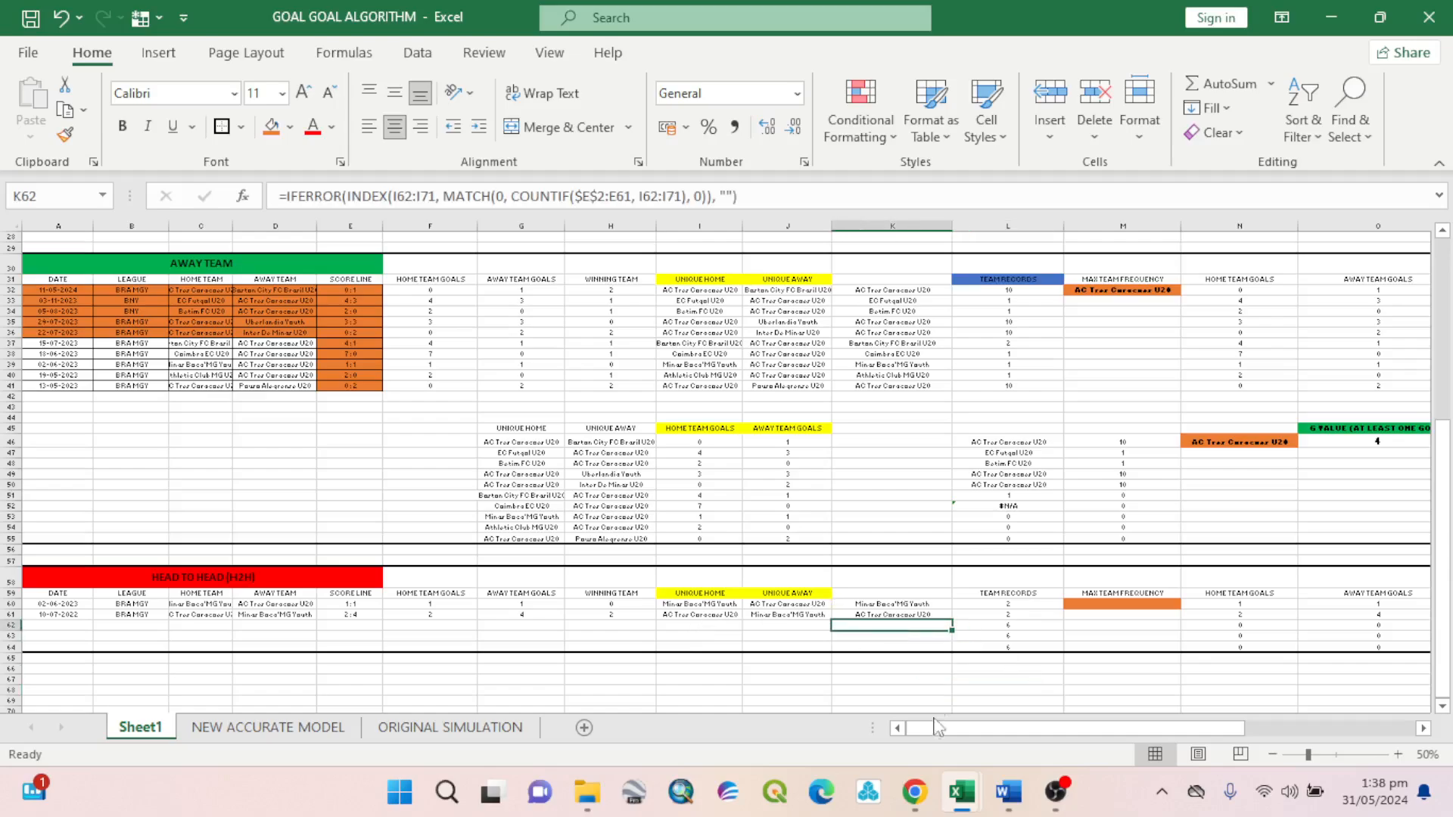
Open the NEW ACCURATE MODEL sheet and examine the IF formula behind the merged verdict cell in row 32.
click(274, 736)
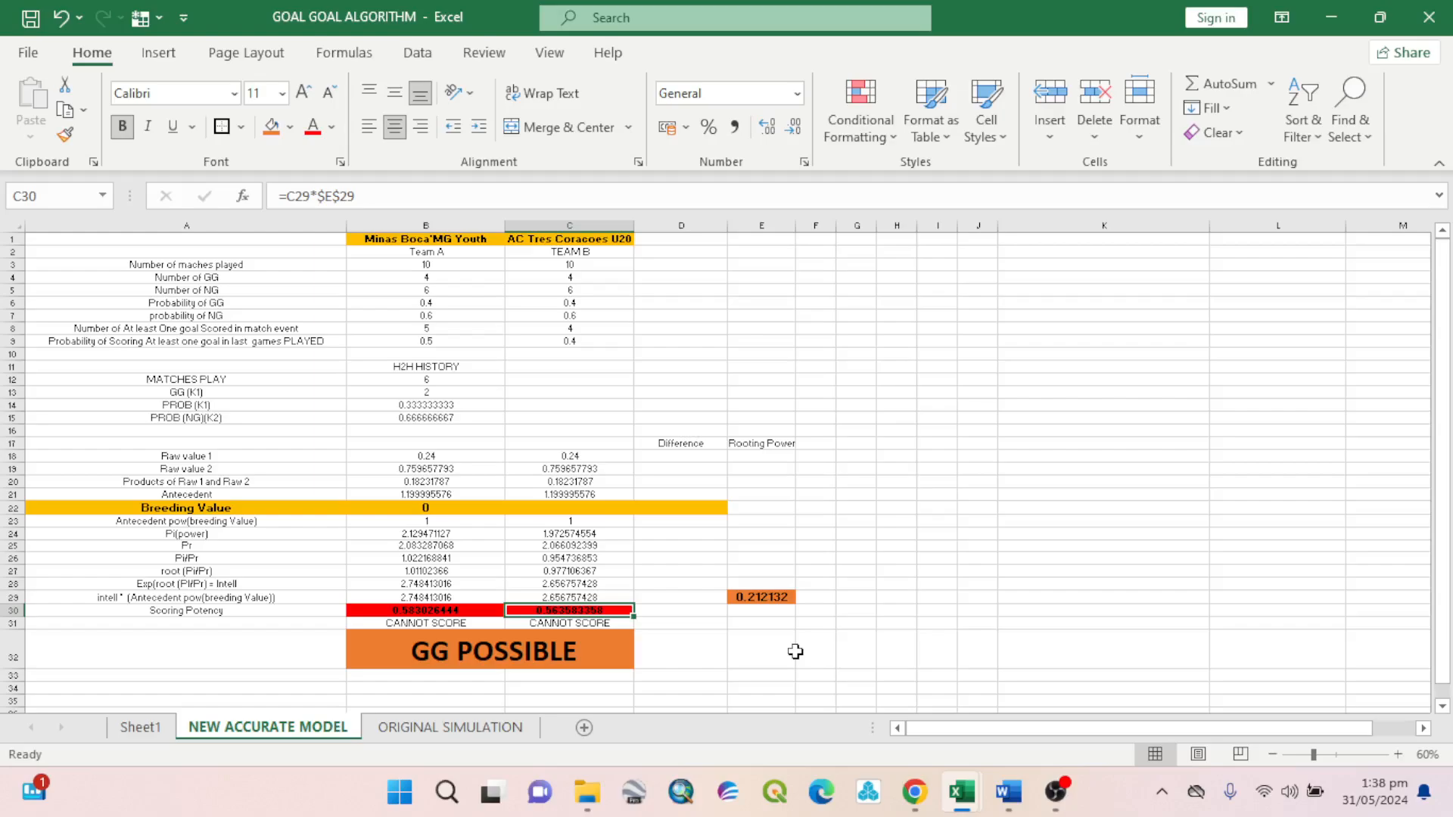
double_click(556, 652)
click(611, 649)
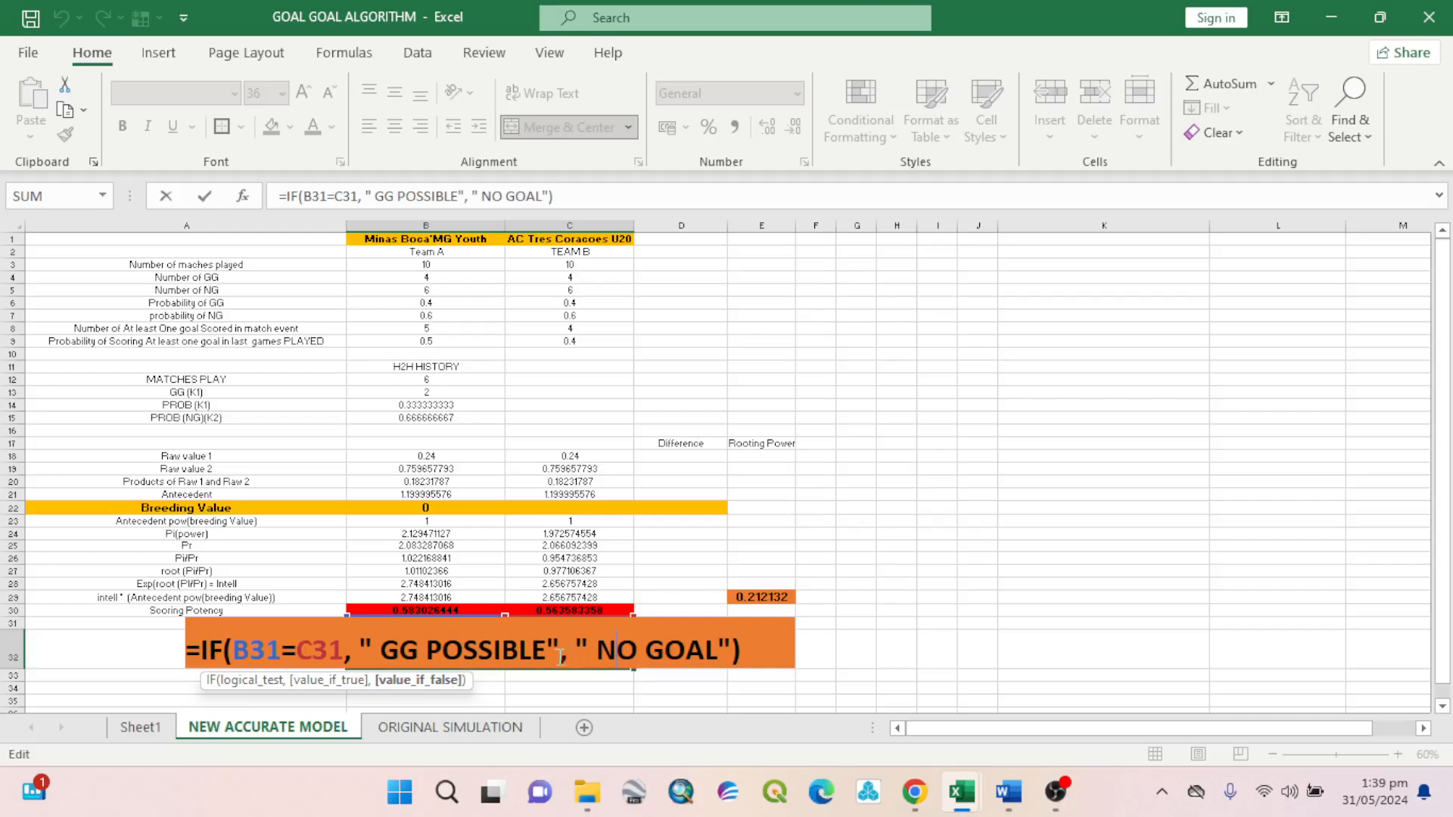
key(Return)
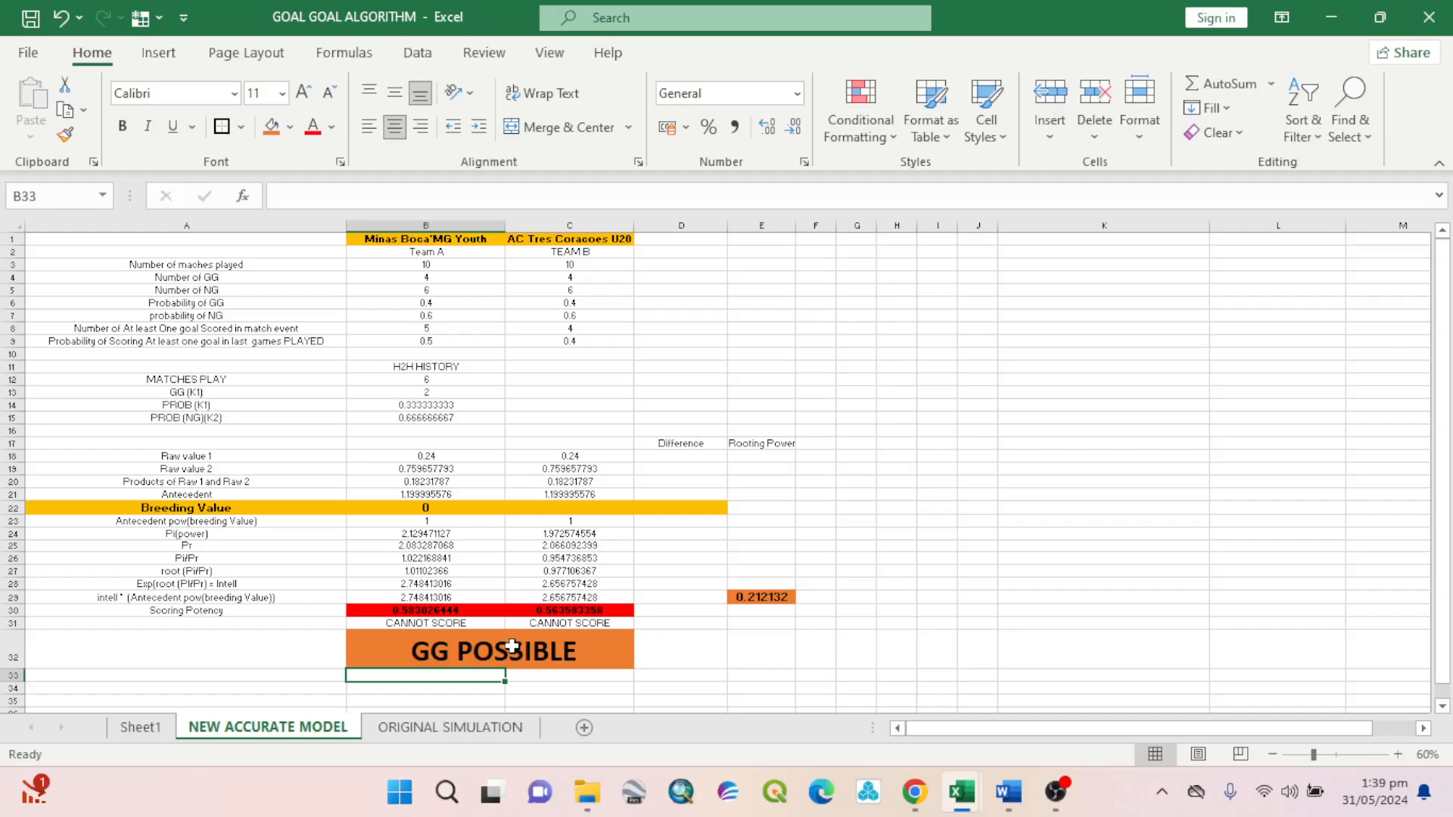
double_click(512, 647)
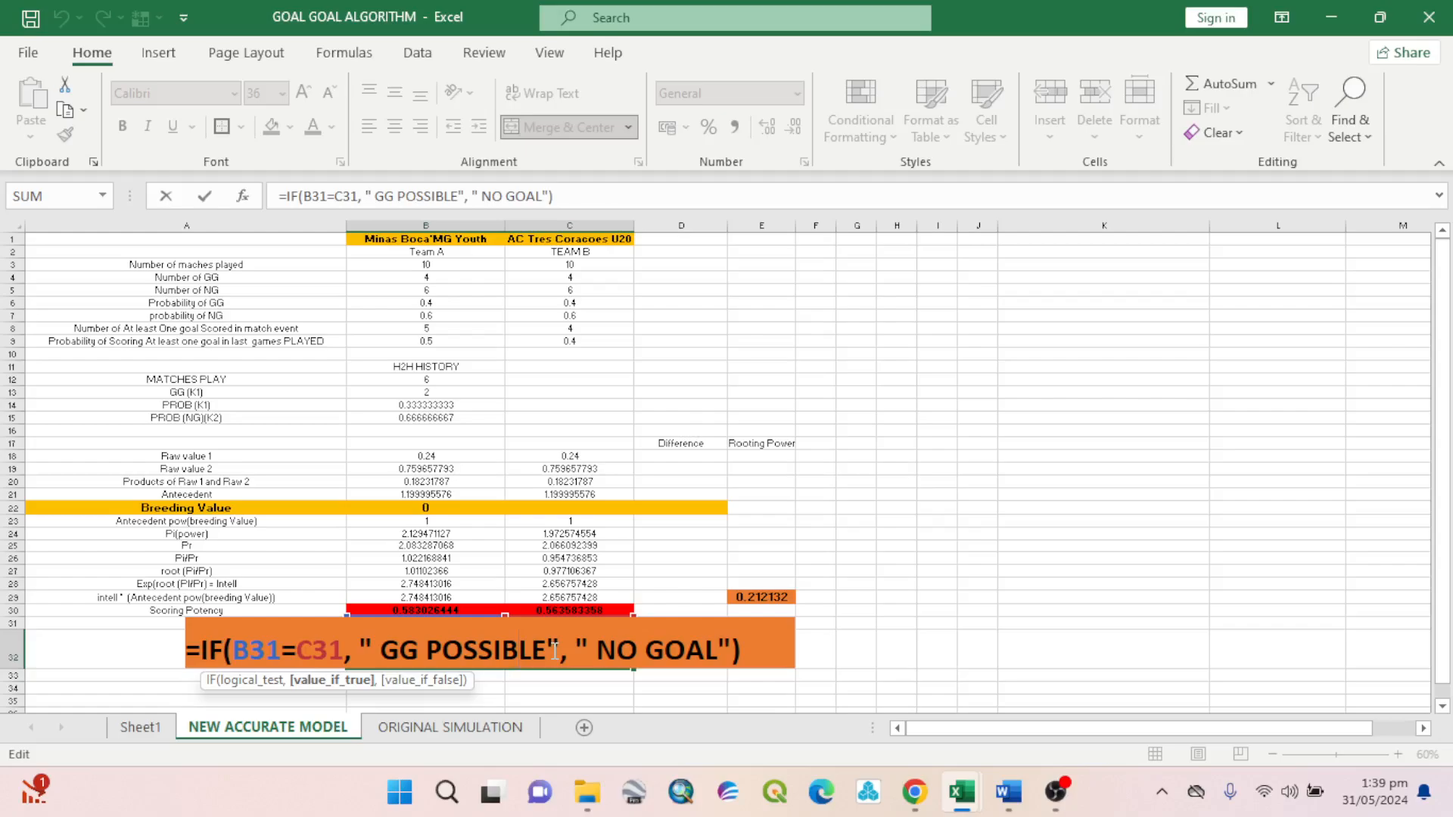
key(Return)
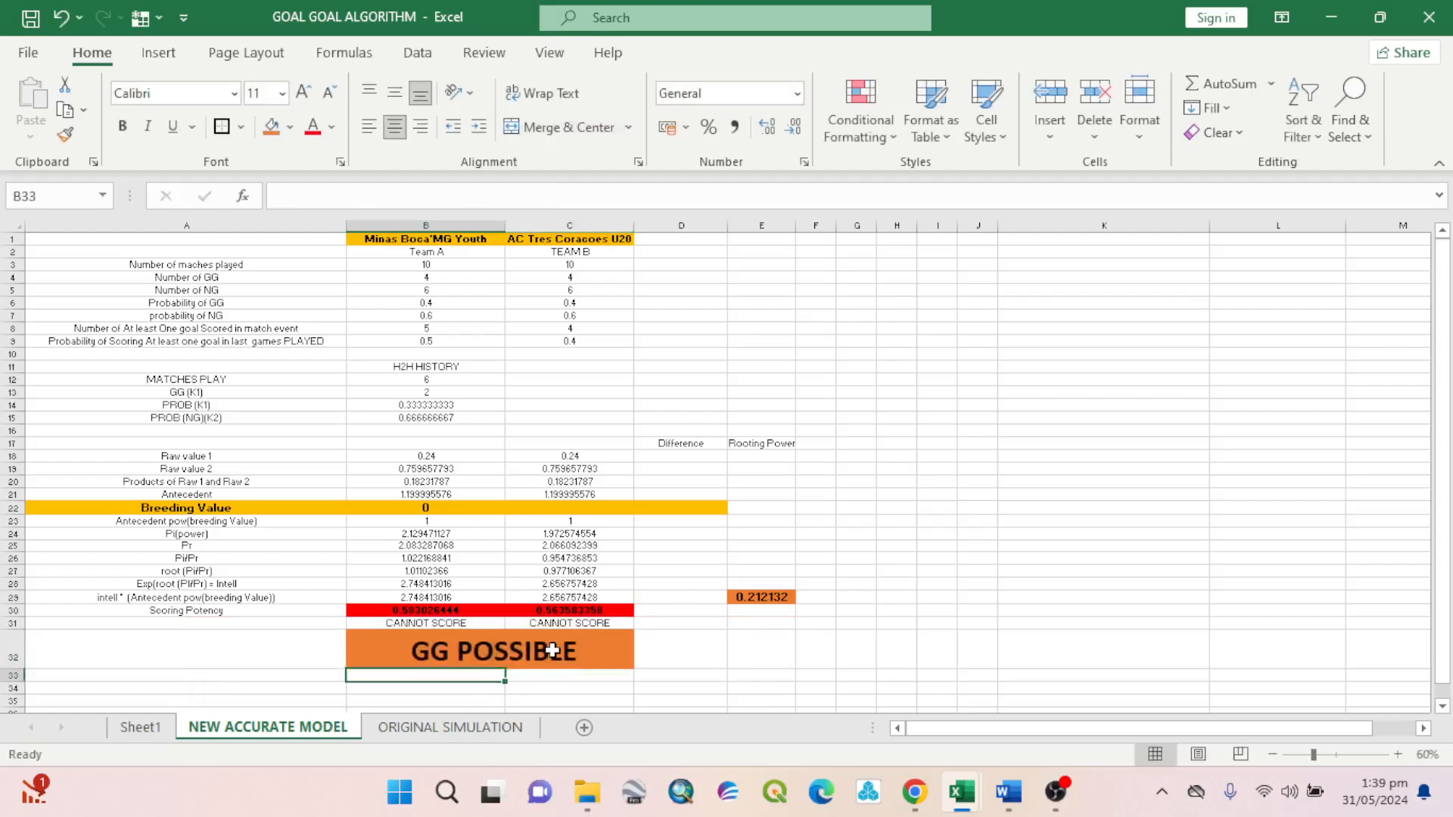
double_click(555, 649)
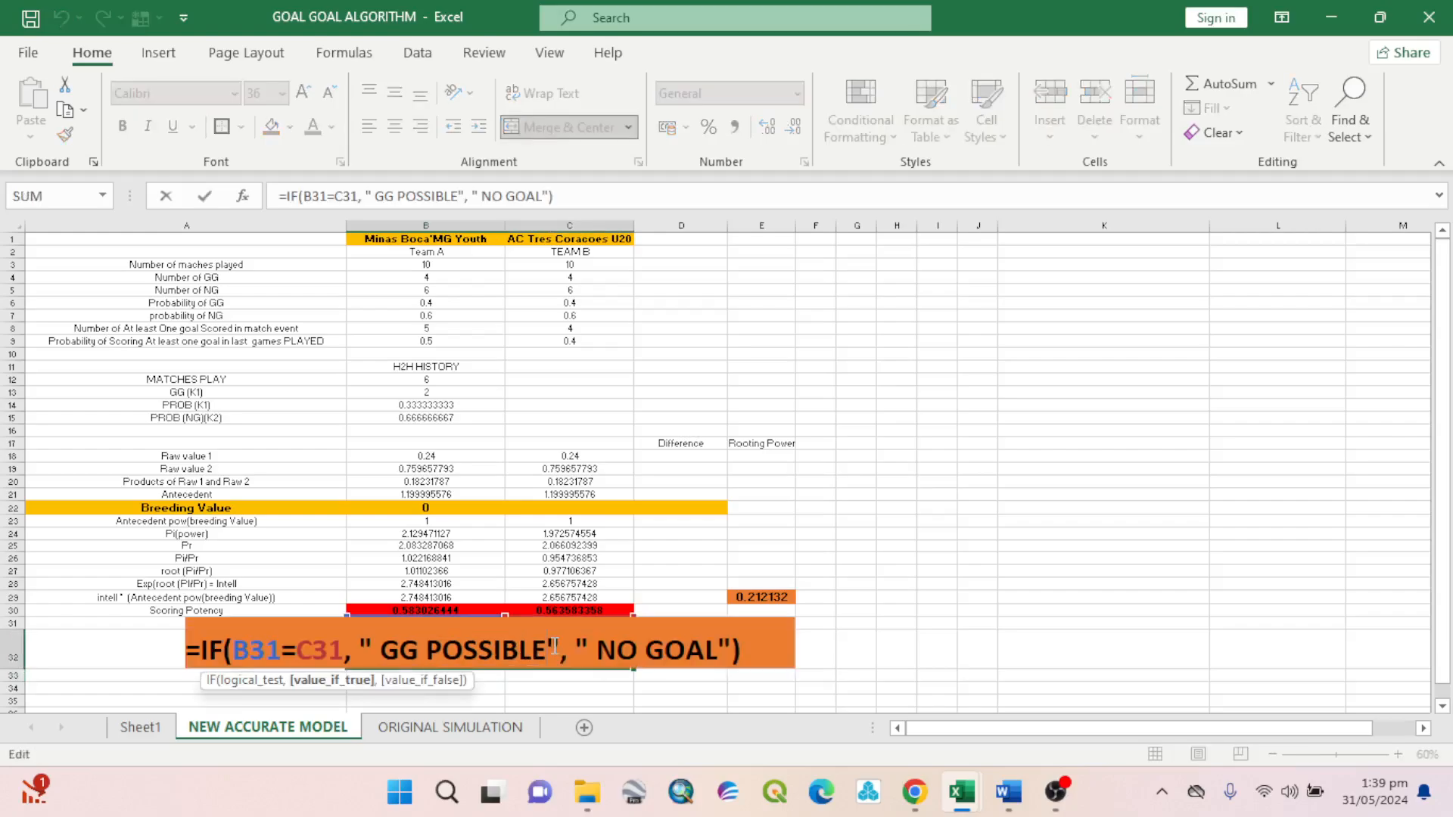
Commit the formula =IF(B31=C31, " GG POSSIBLE", " NO GOAL") in cell B32 and select Team A's scoring potency cell B30.
key(Return)
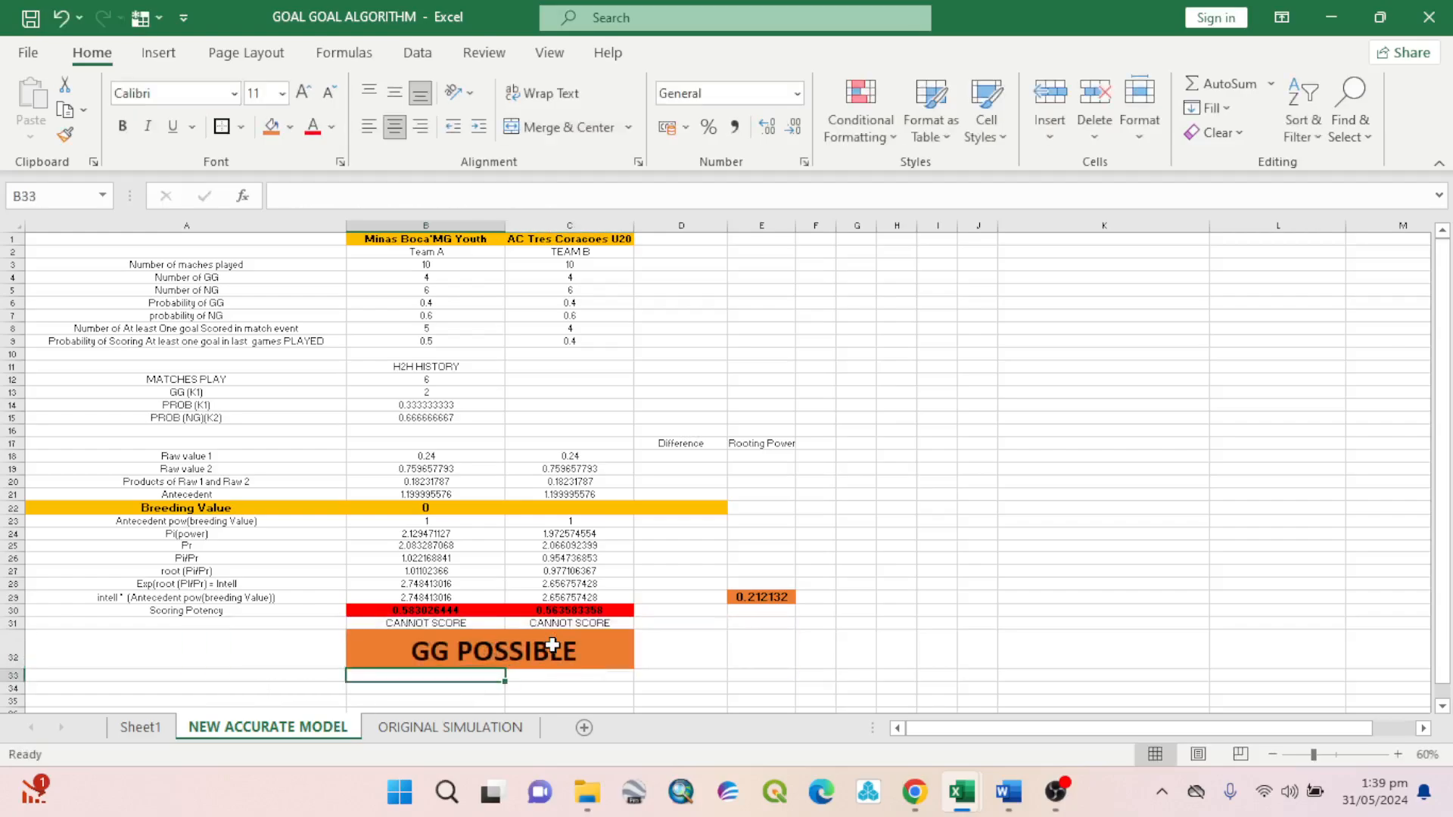
click(747, 660)
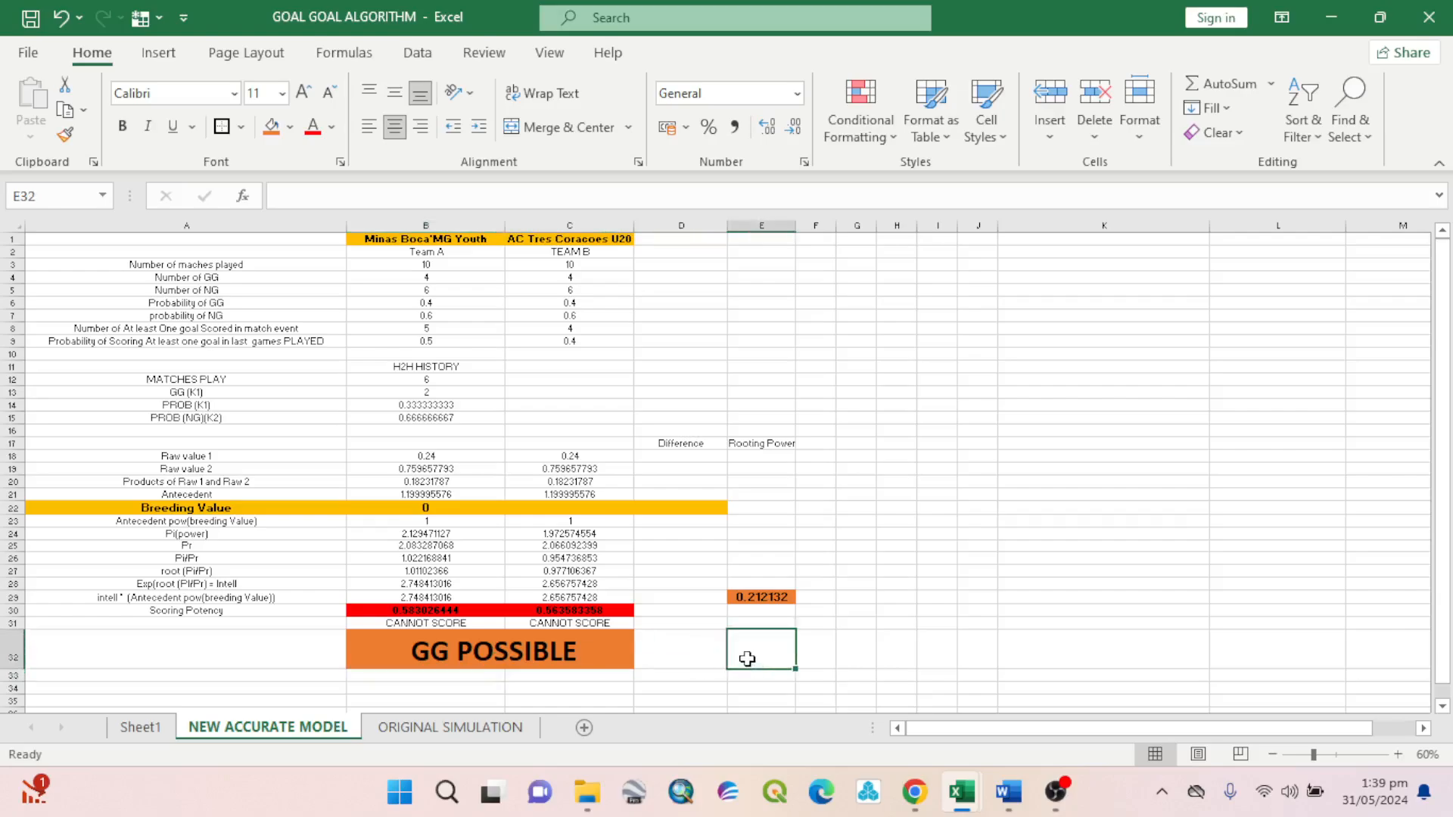
click(450, 610)
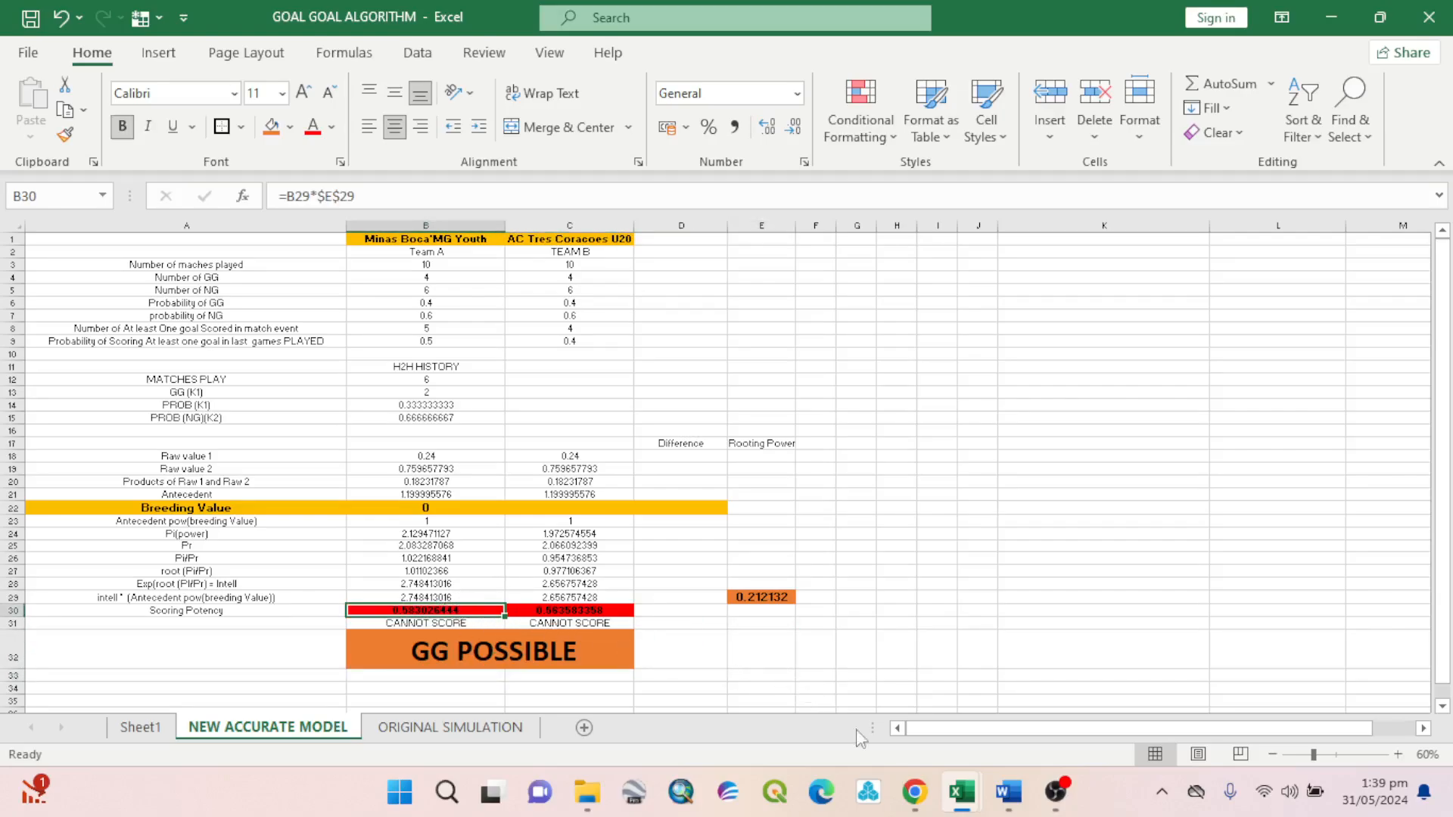
Switch to Chrome and check the live score of the Minas Boca'MG Youth vs AC Tres Coracoes U20 match.
click(915, 792)
scroll(696, 378, up, 15)
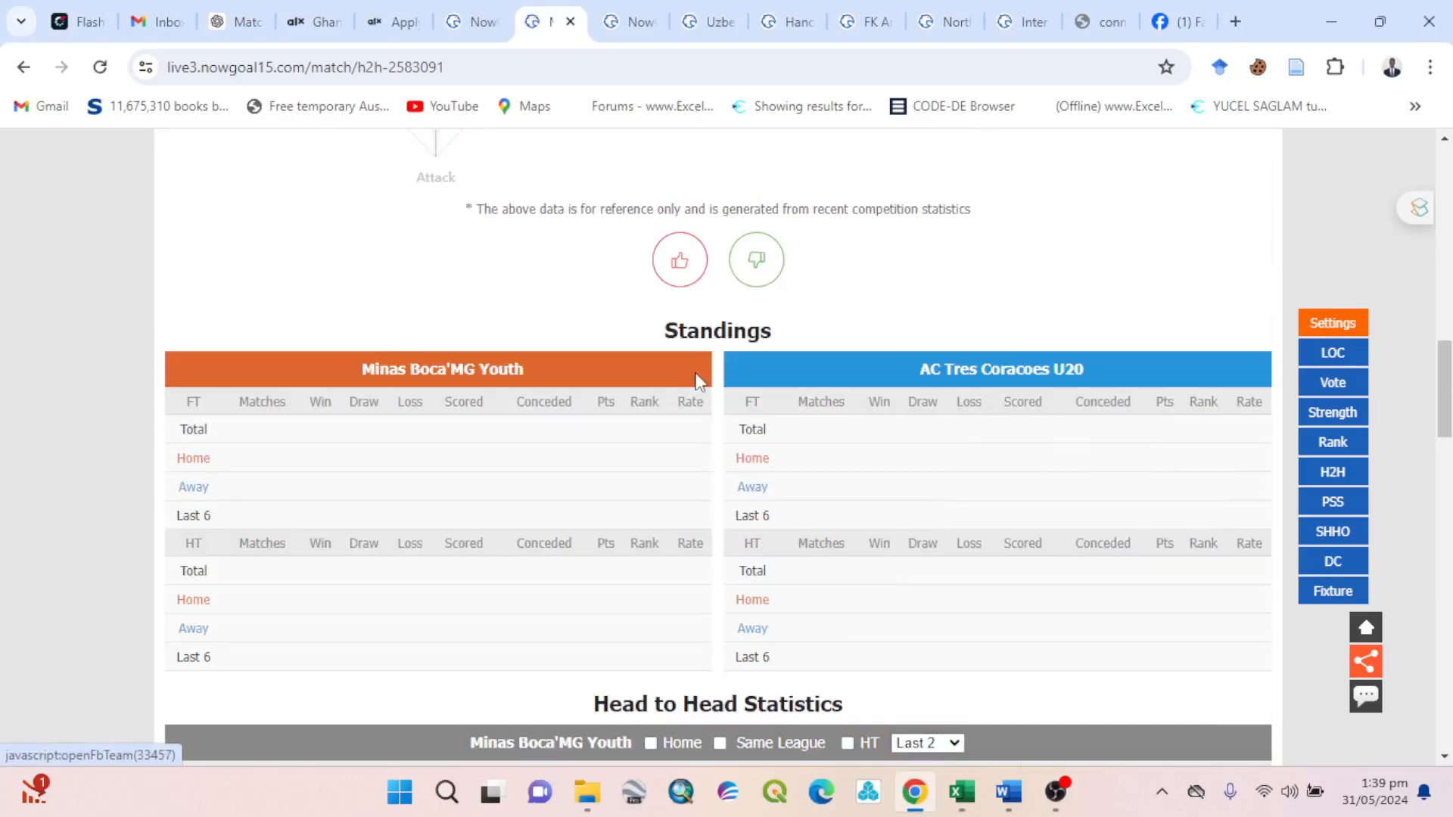
scroll(696, 379, up, 10)
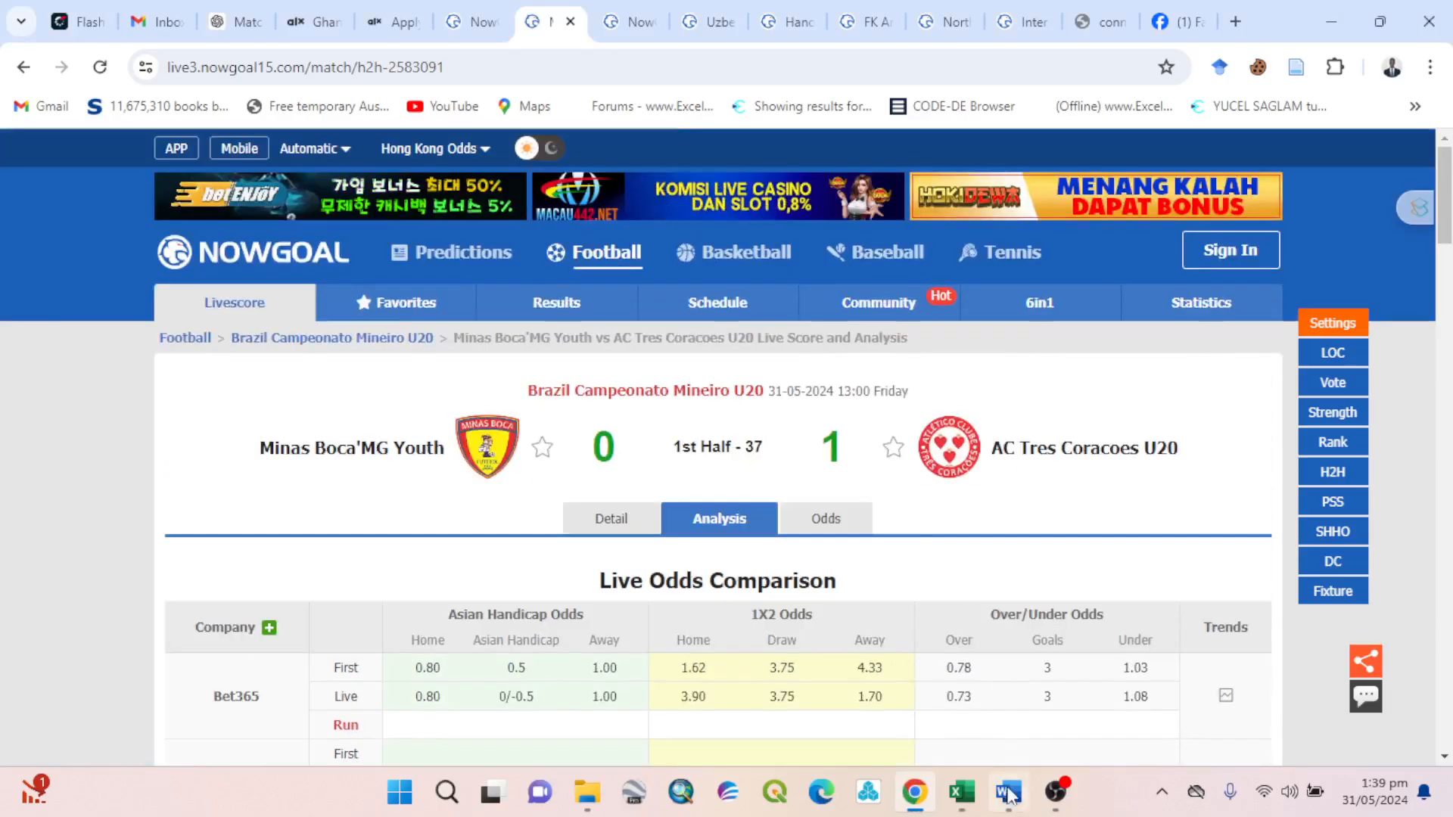
Return to the GOAL GOAL ALGORITHM workbook and examine both teams' scoring potency in row 30 and the verdict in B32.
mouse_move(962, 792)
click(1003, 727)
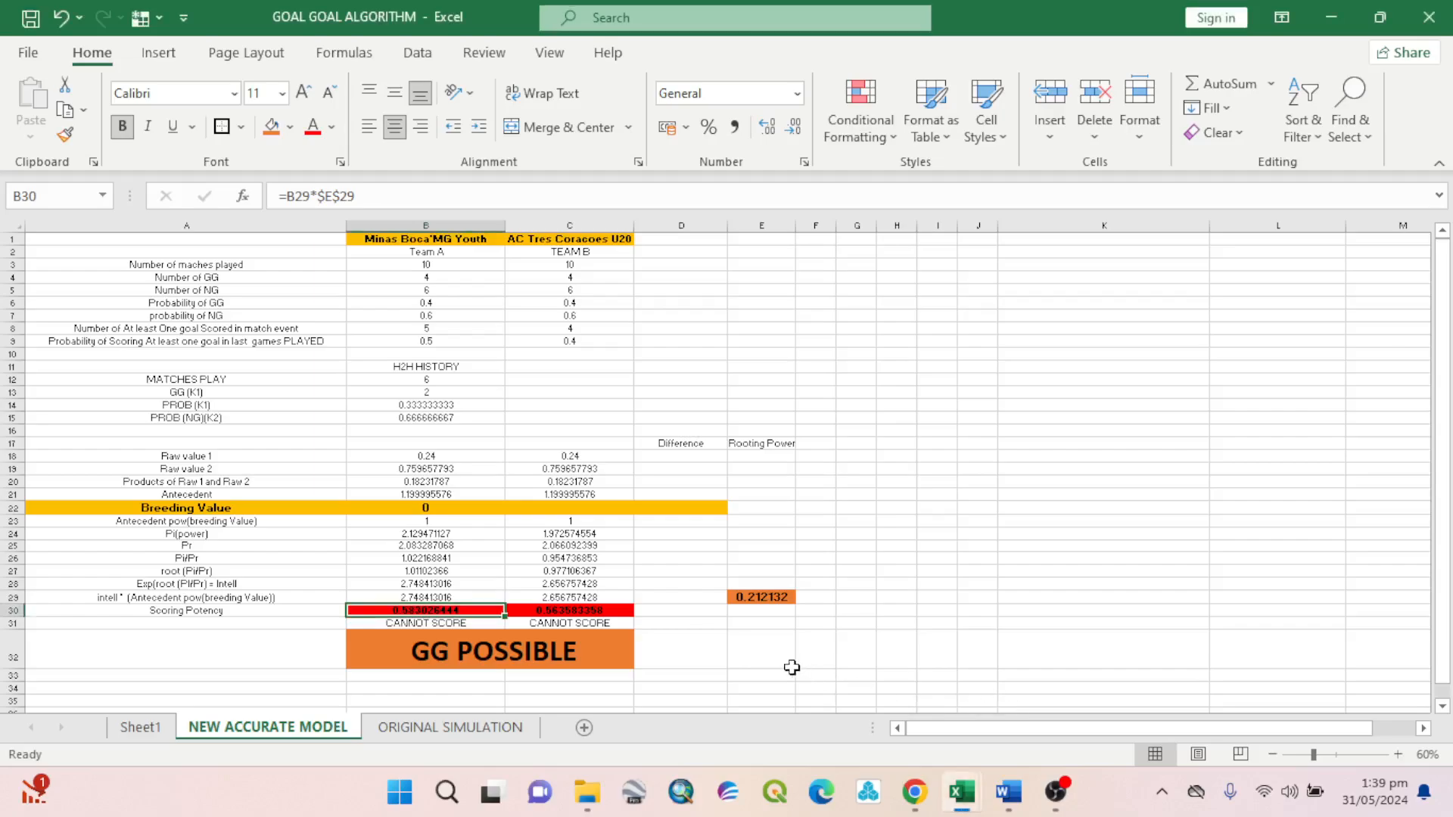
click(741, 659)
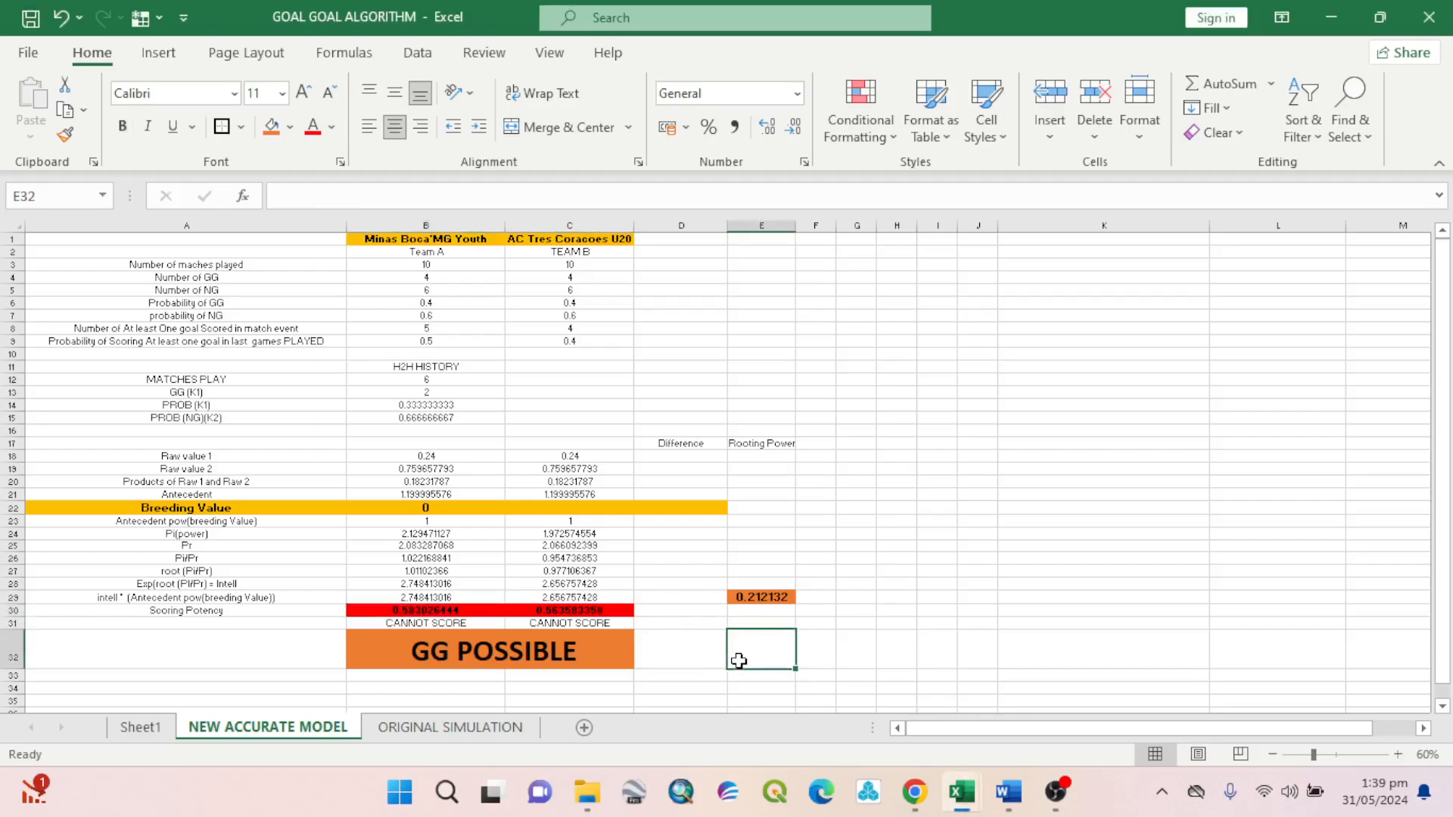
click(629, 610)
click(453, 609)
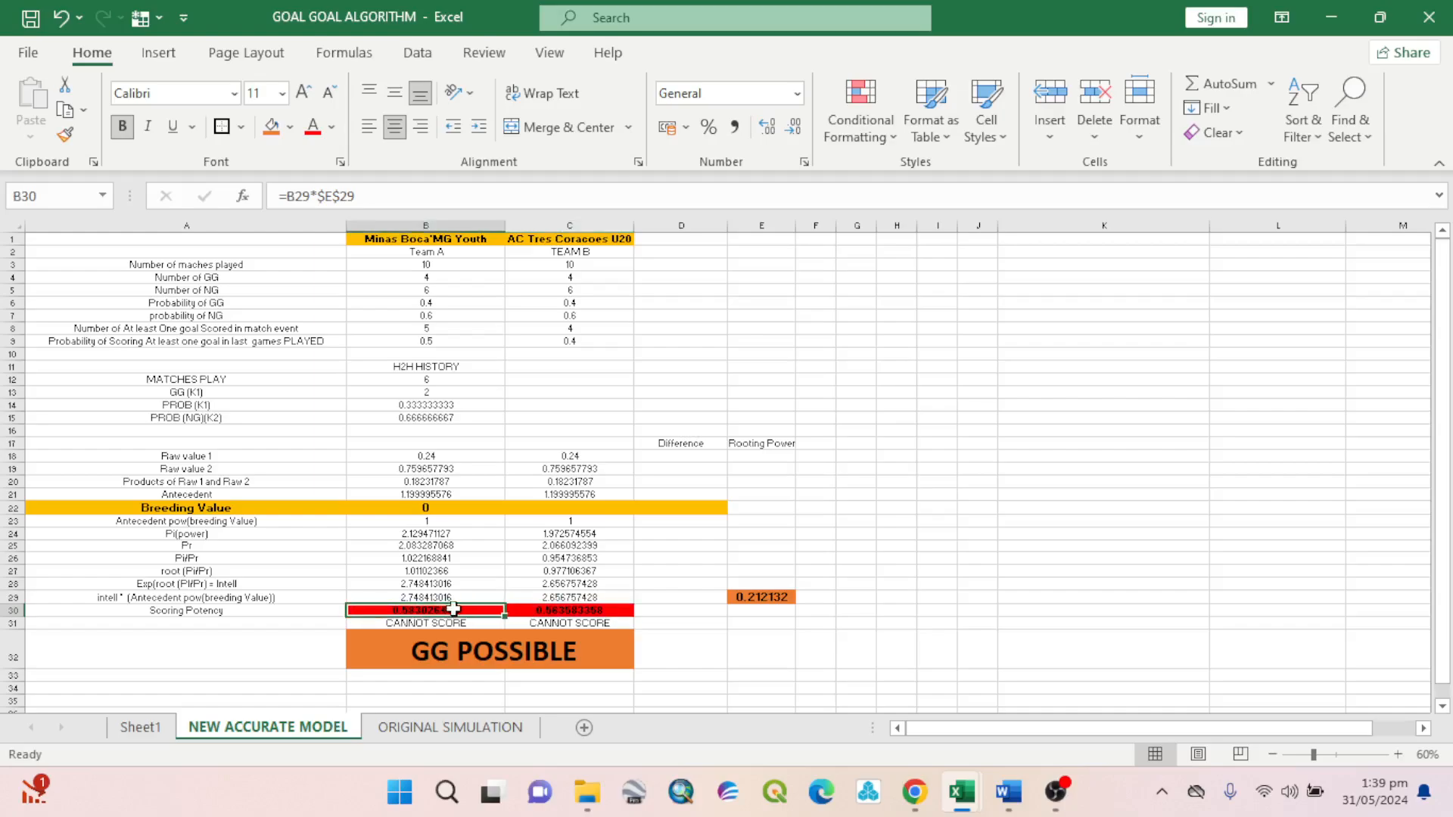
drag(453, 610, 538, 610)
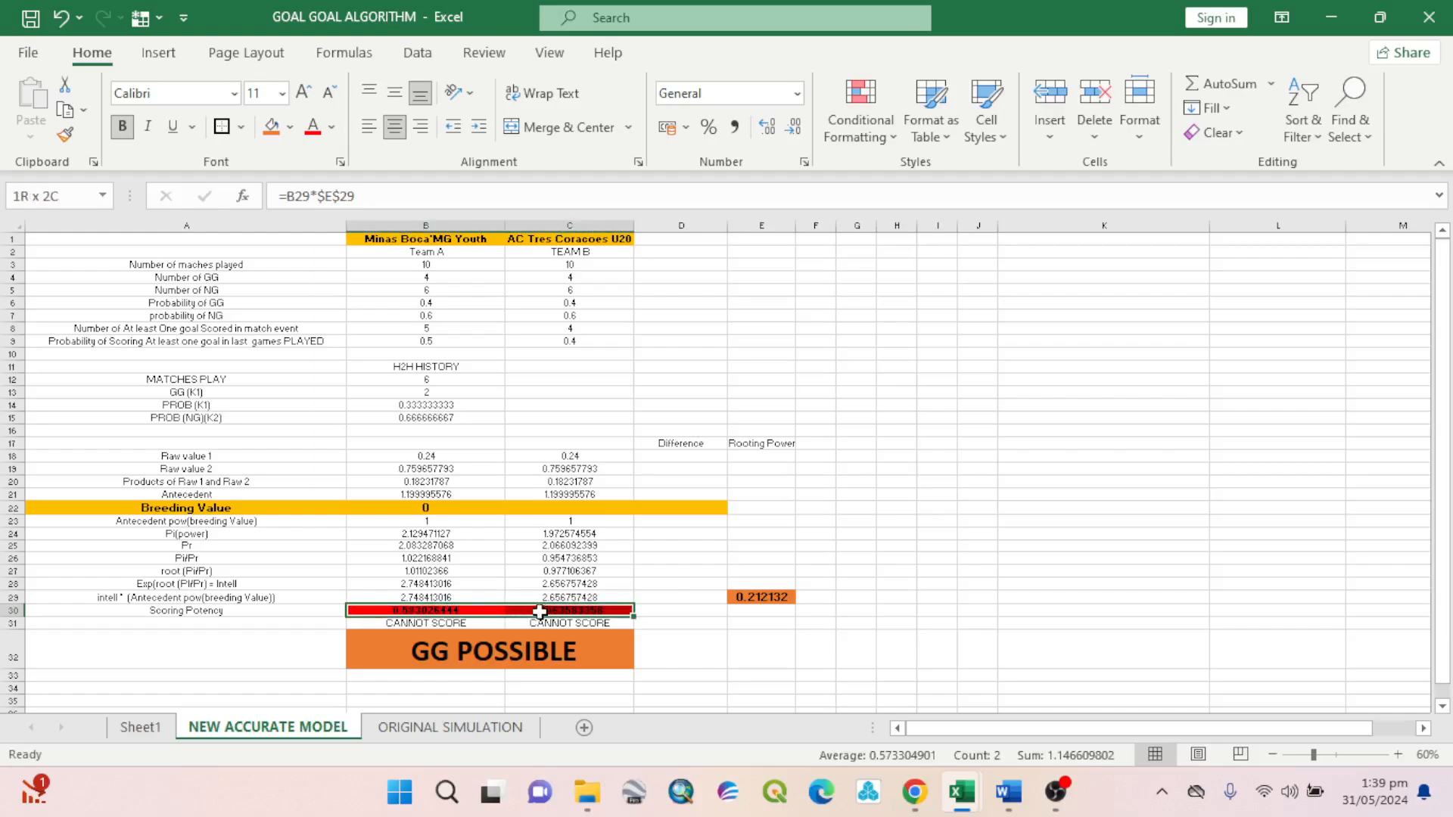
click(702, 638)
click(555, 652)
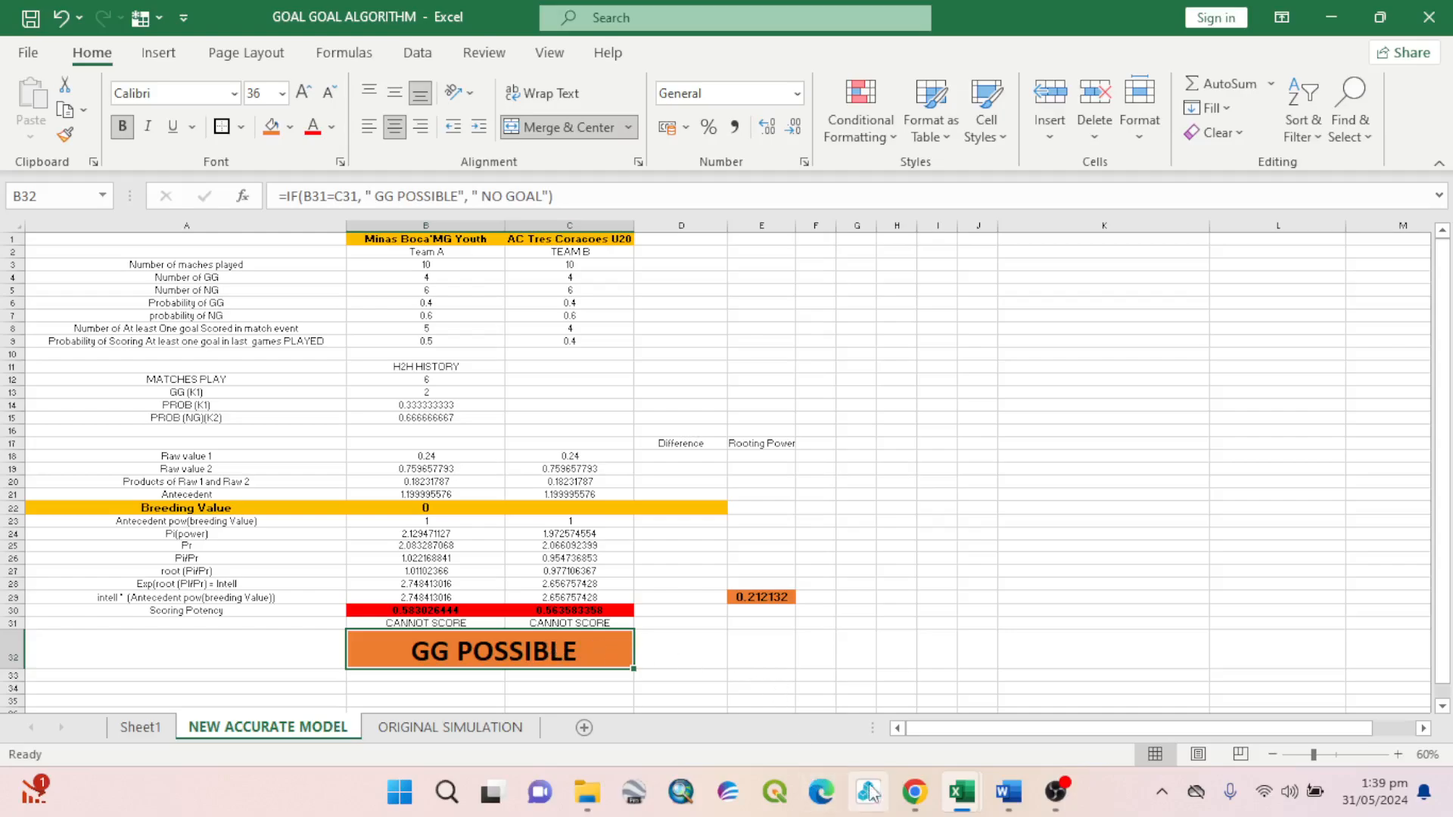
Switch to Chrome and open the analysis page of the Khan Tengri FC vs FK Aktobe II match from the Nowgoal live list.
click(915, 792)
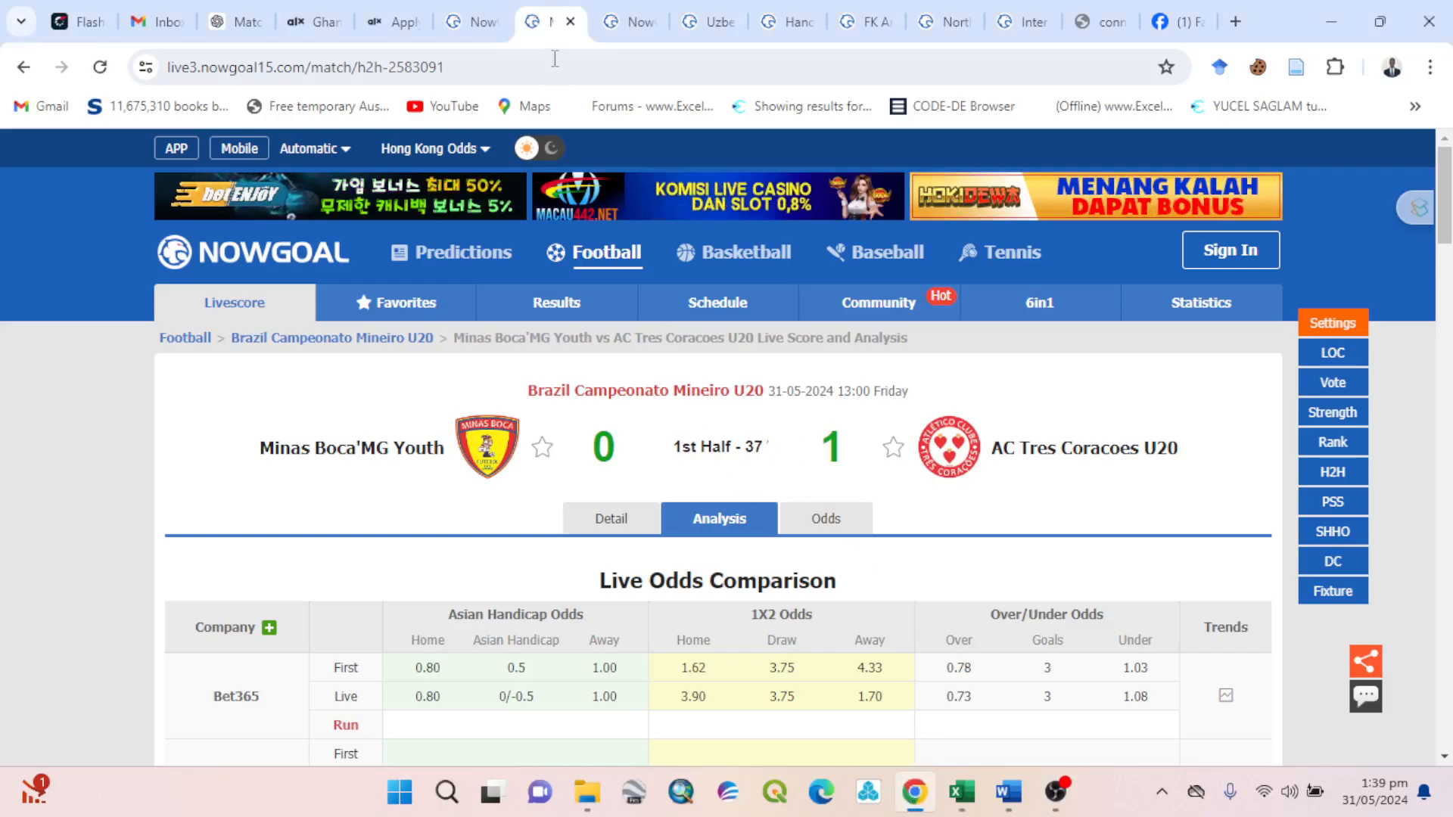
click(467, 17)
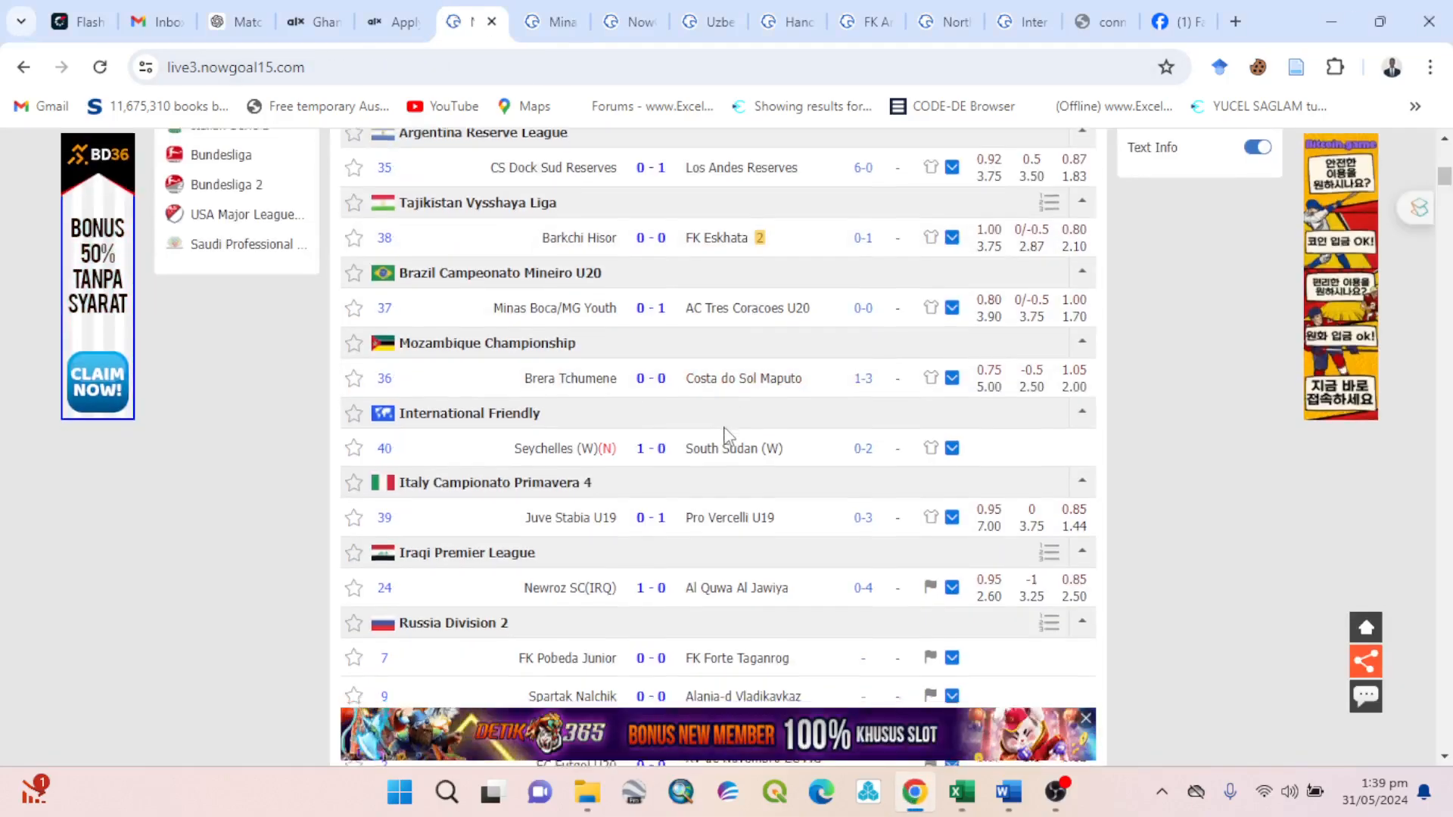
scroll(725, 436, down, 3)
scroll(725, 433, down, 8)
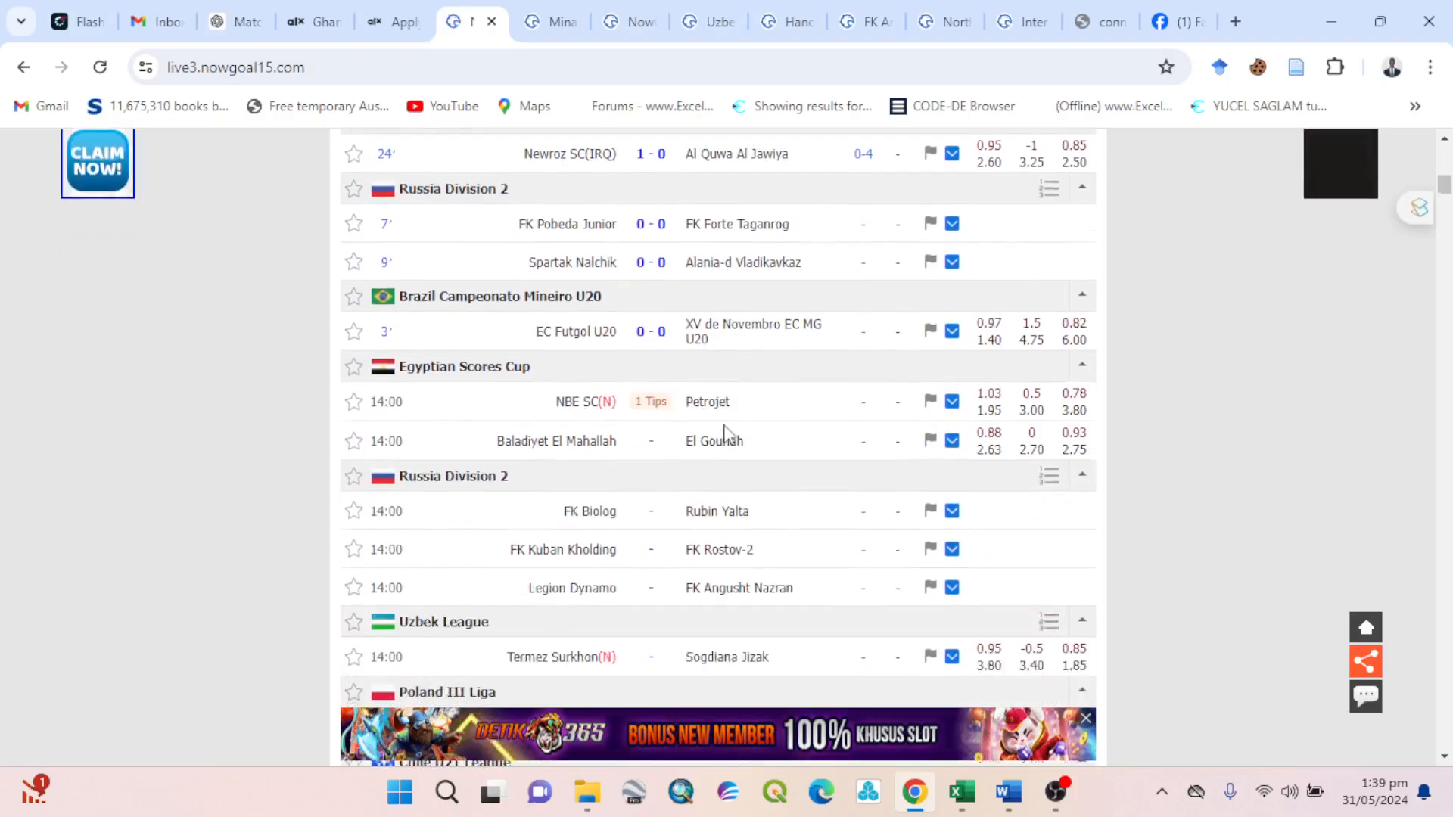
scroll(720, 428, up, 7)
scroll(721, 428, up, 8)
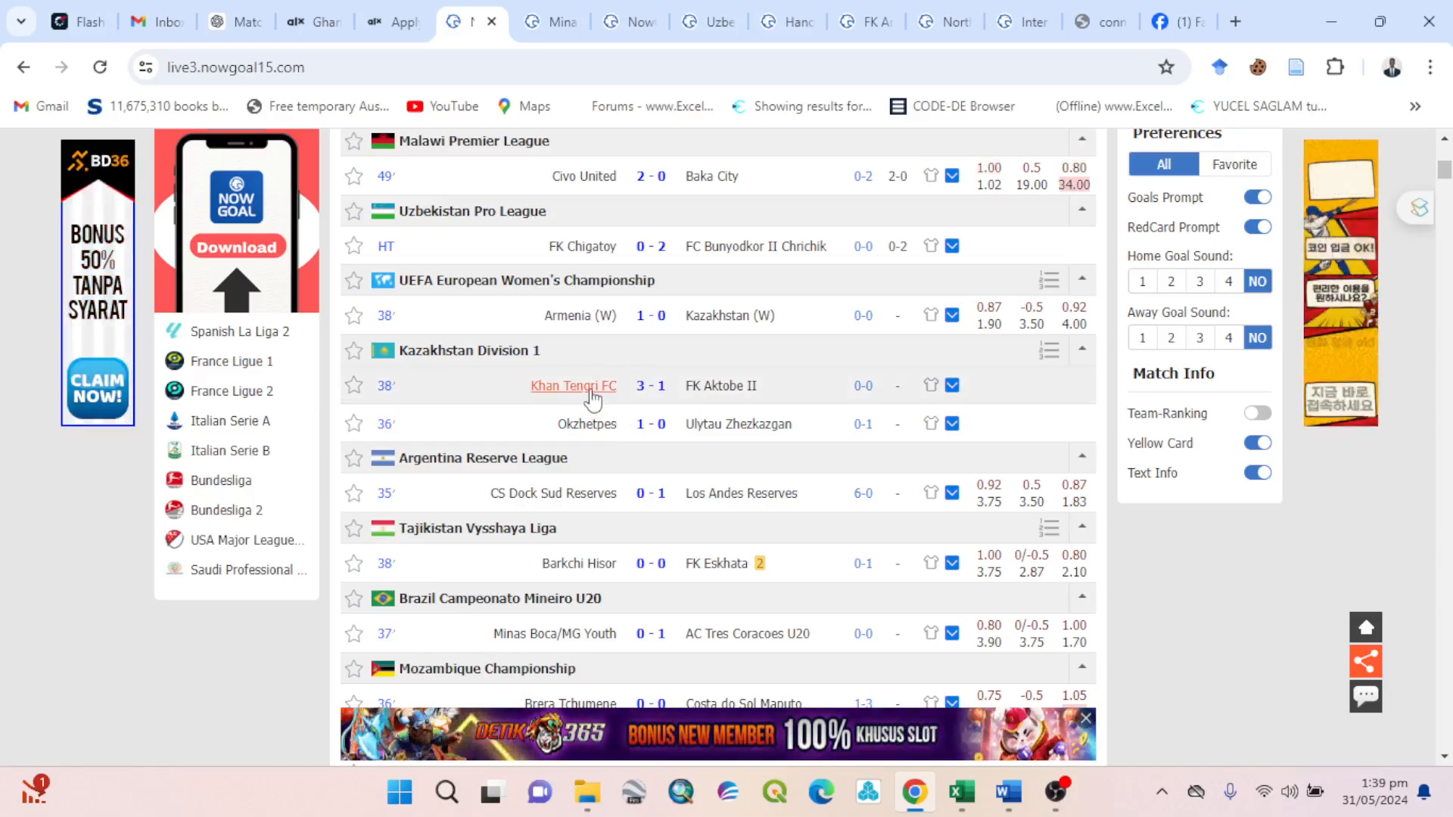
click(595, 399)
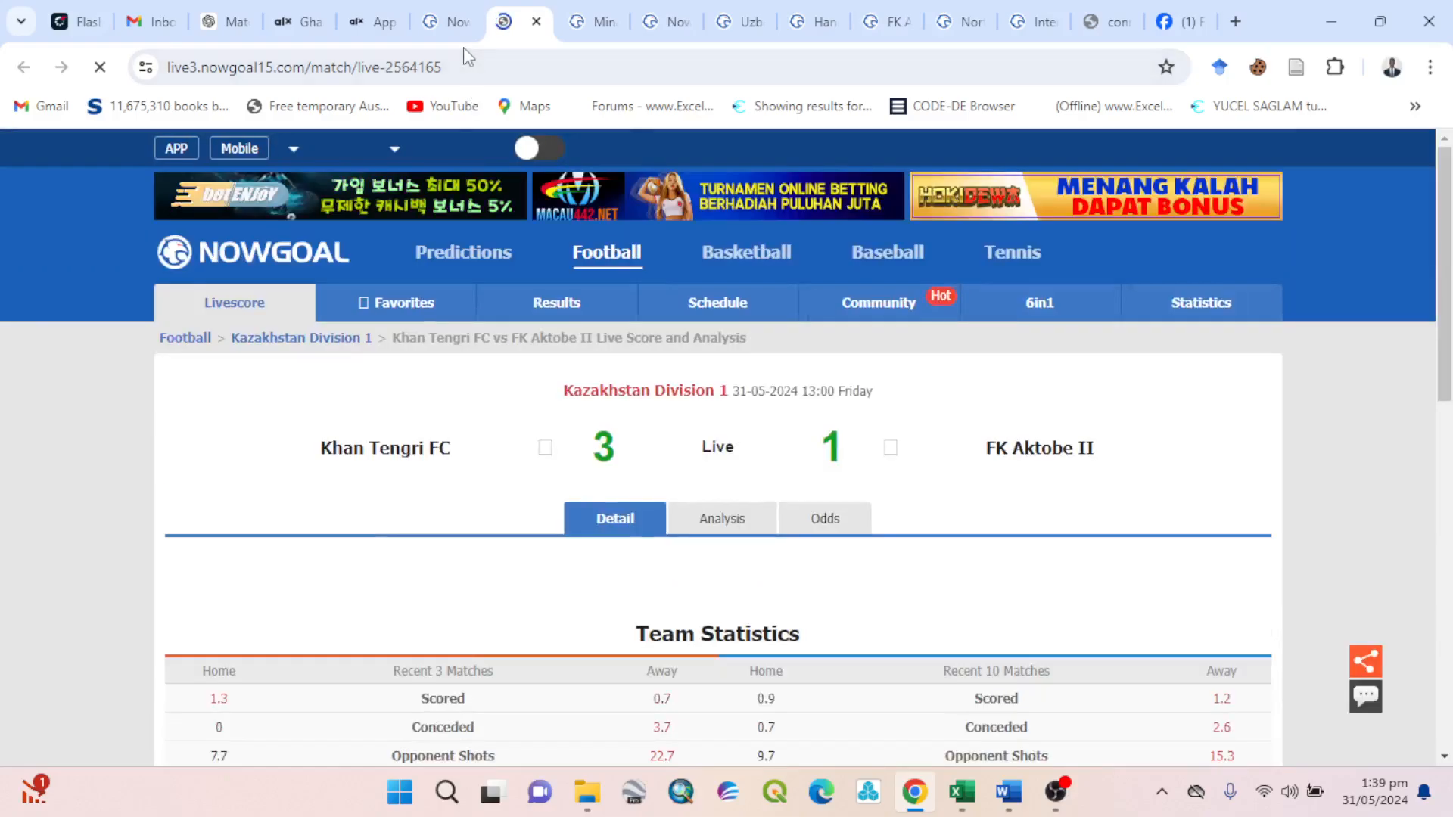
scroll(705, 426, down, 1)
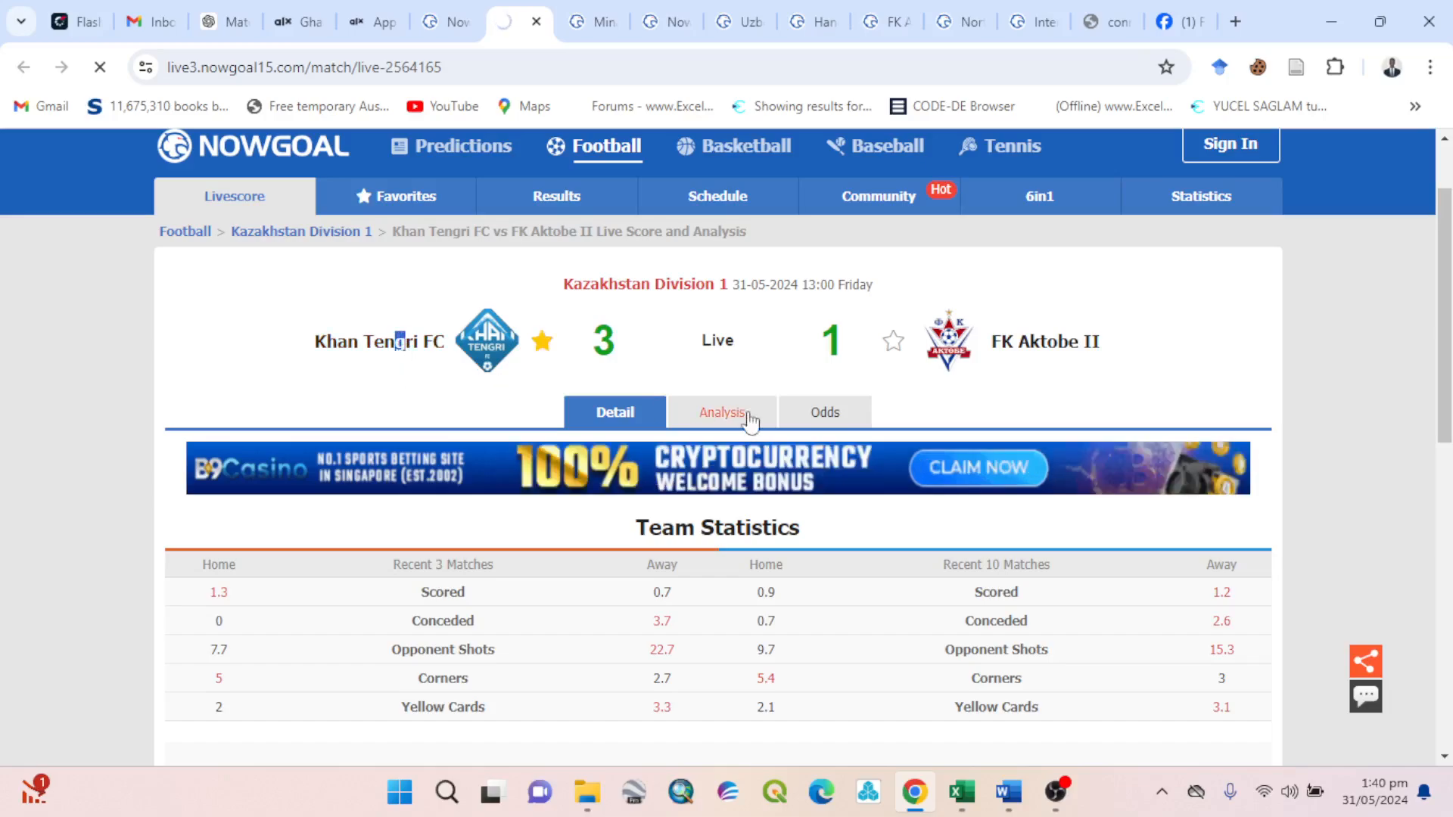
click(697, 424)
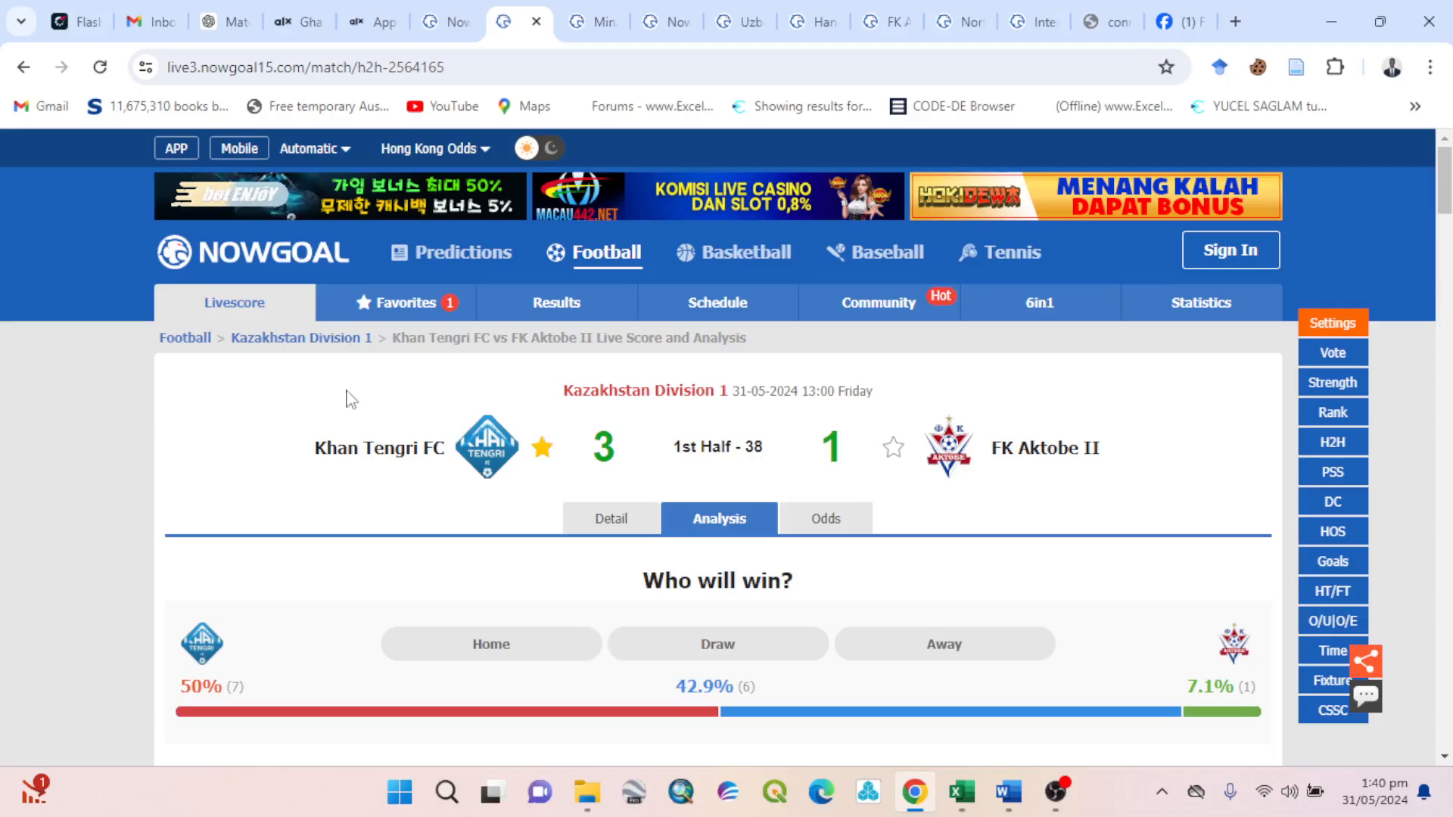
Copy the two Head to Head Statistics rows between Khan Tengri FC and FK Aktobe II.
scroll(519, 470, down, 12)
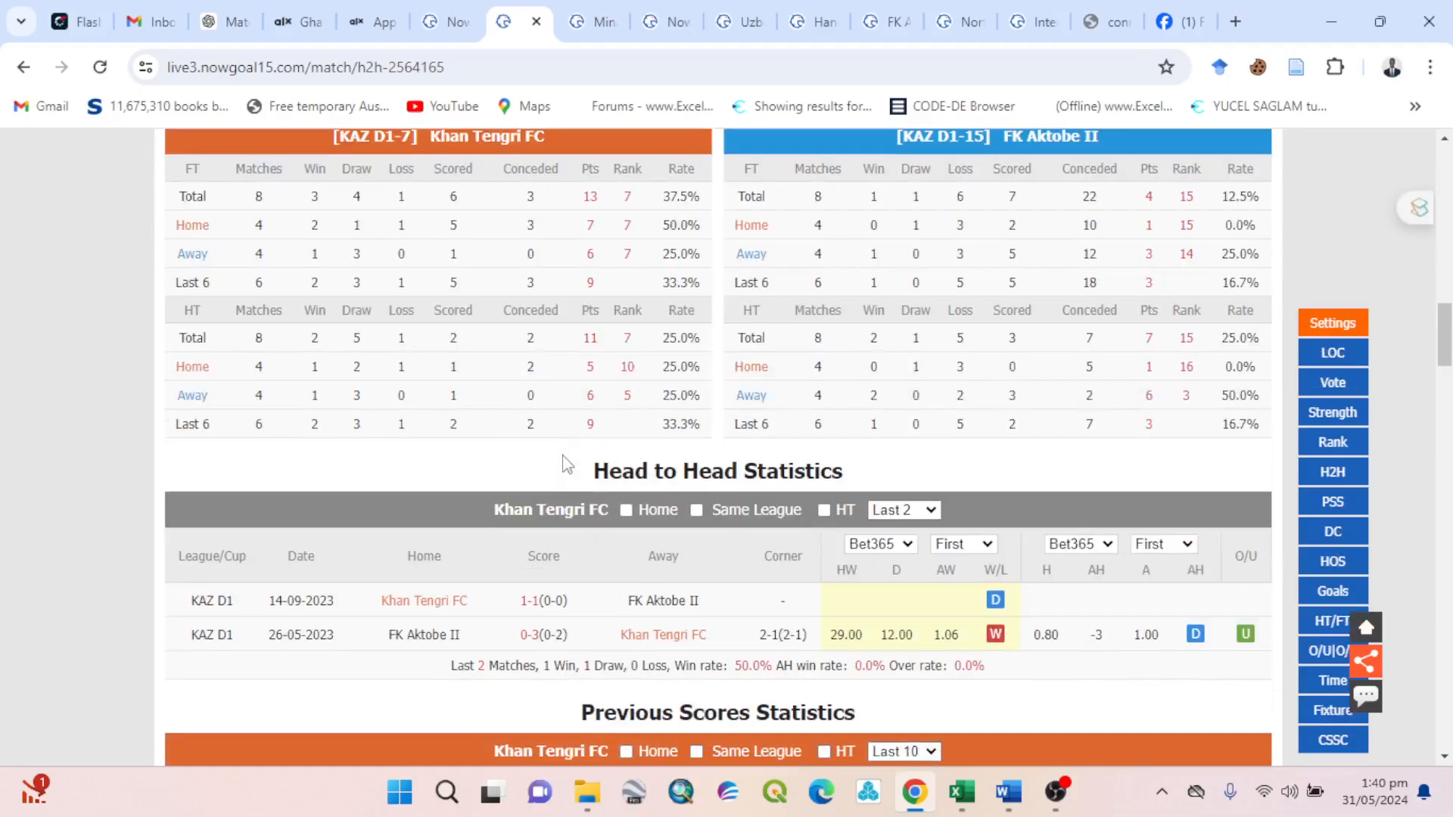
scroll(567, 463, down, 3)
drag(191, 387, 1108, 405)
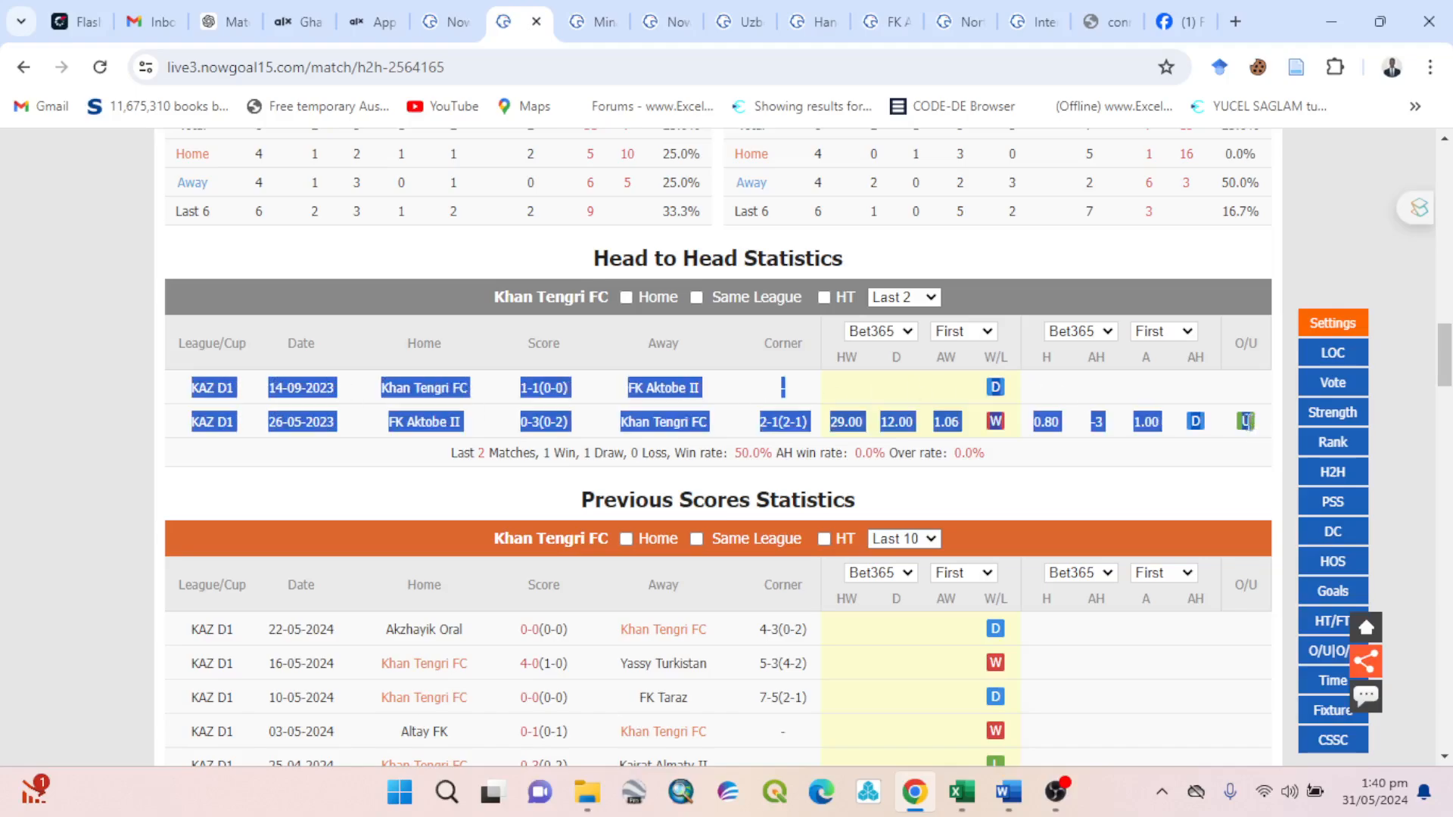
scroll(1046, 414, down, 3)
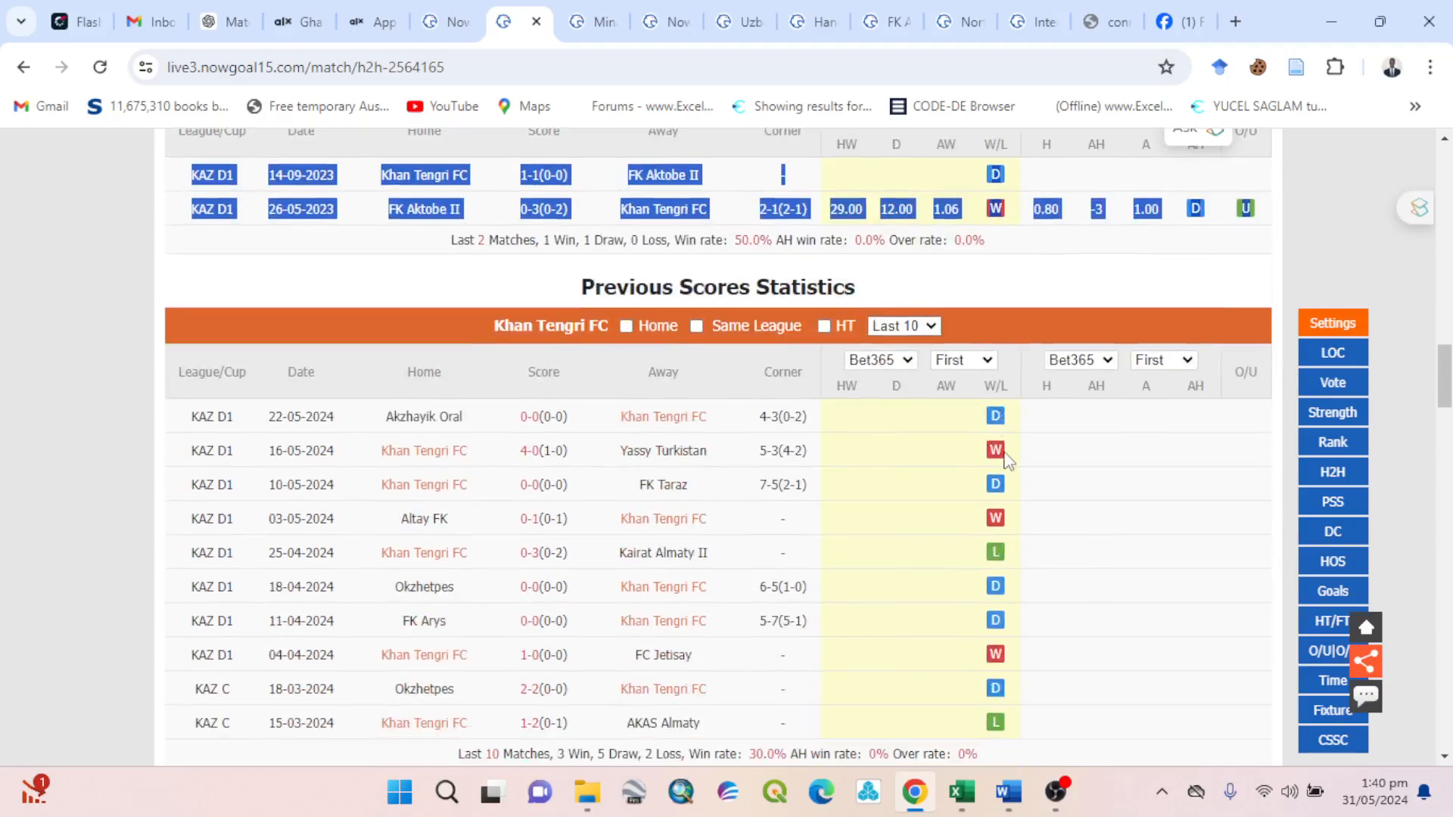
right_click(952, 202)
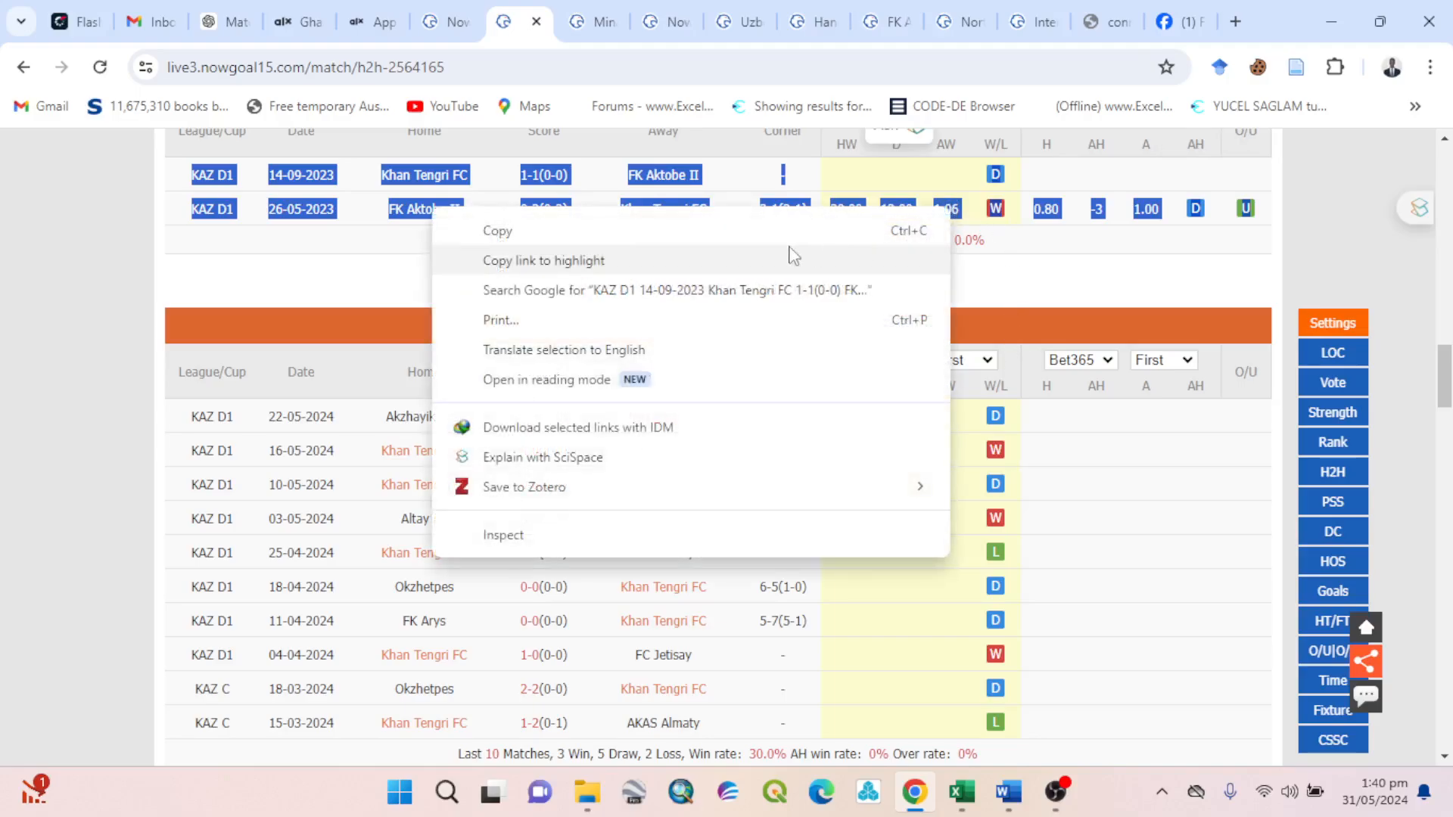
click(778, 243)
scroll(785, 263, up, 20)
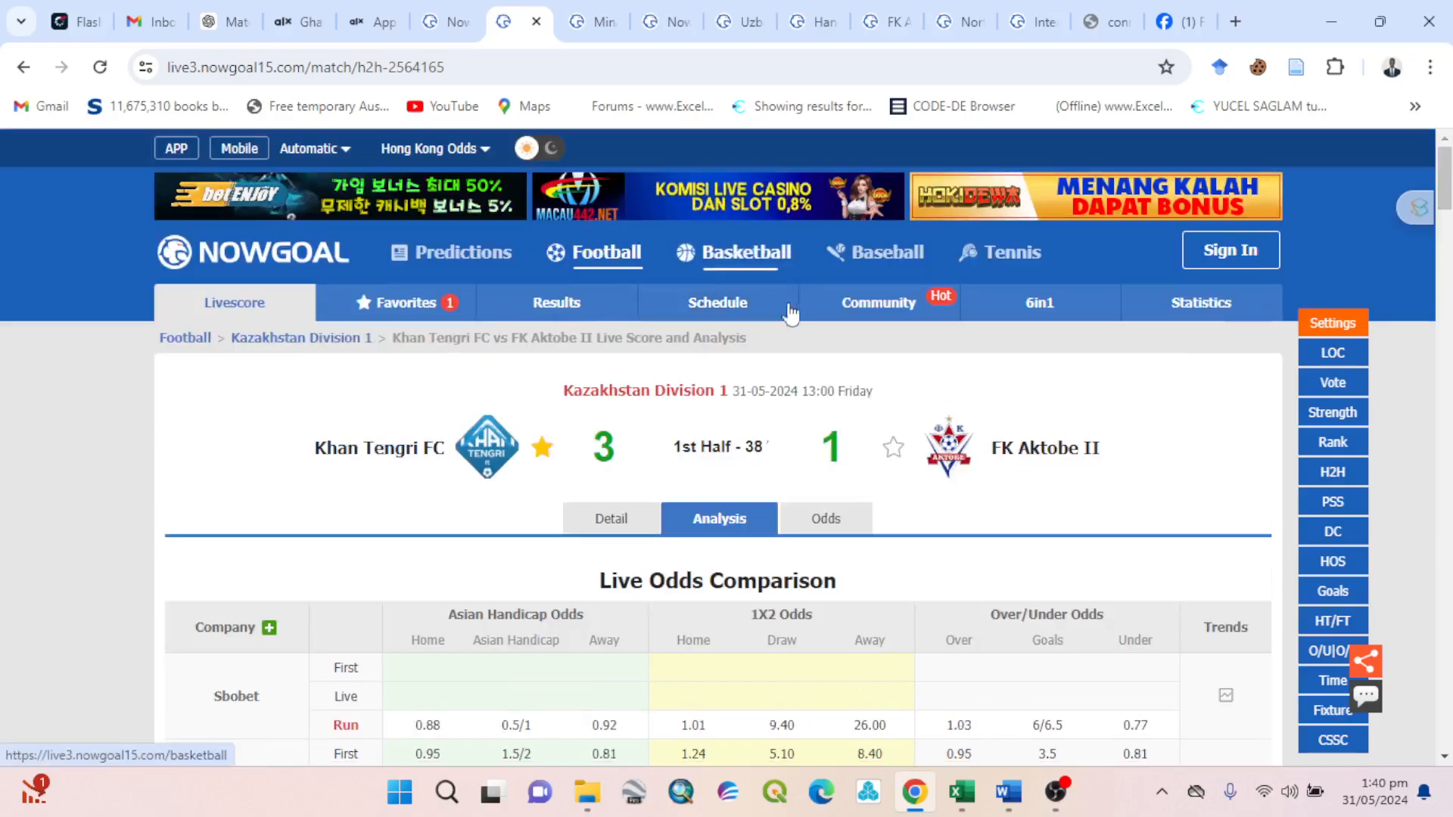
scroll(787, 288, down, 12)
Switch to the OWN FULLTIME AND H2H DATA NOWGOAL workbook and paste the copied rows into the H2H table at B31, matching destination formatting.
mouse_move(982, 795)
click(870, 666)
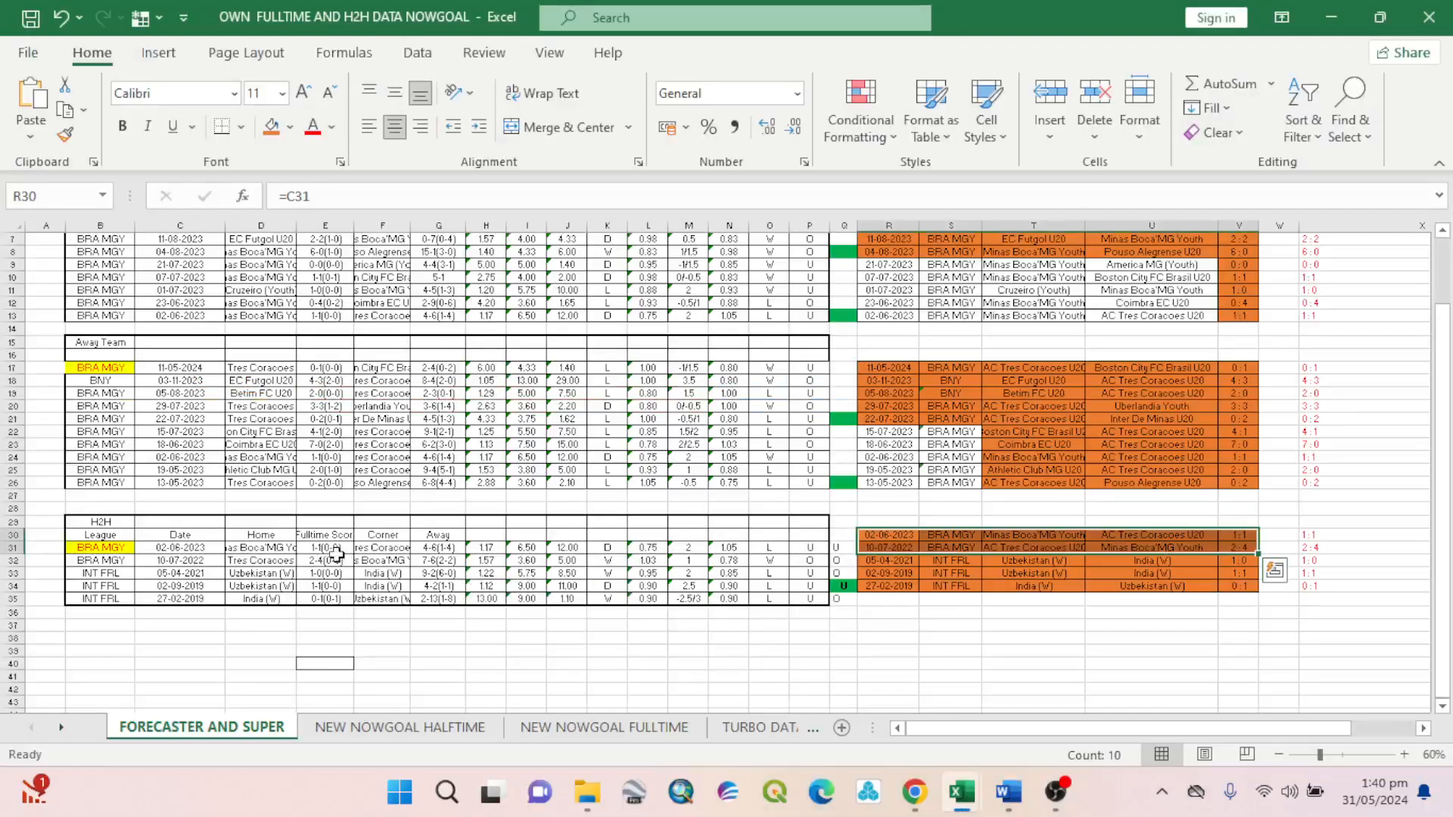
click(126, 548)
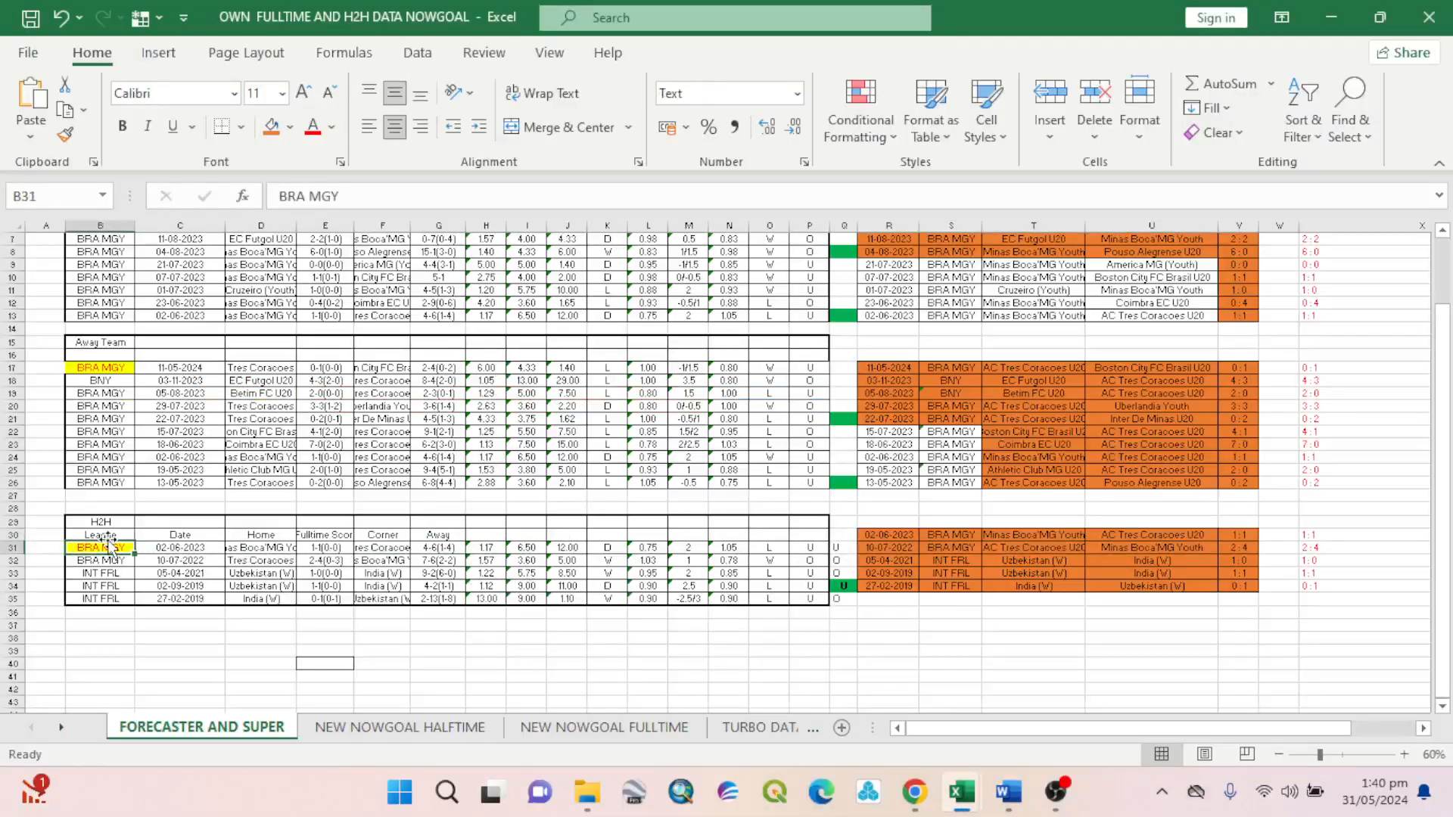
right_click(100, 548)
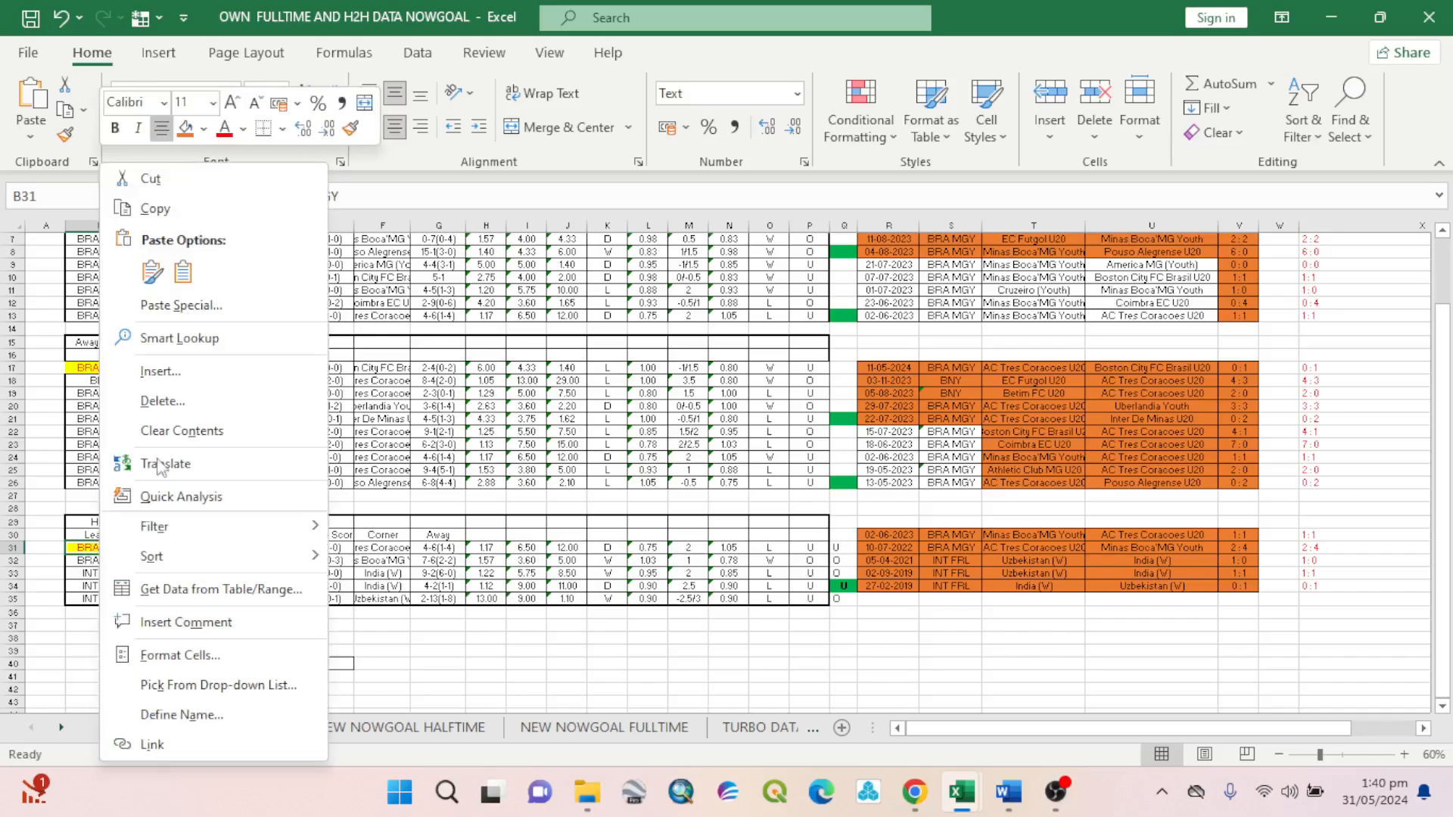
click(185, 270)
Return to Chrome and copy Khan Tengri FC's last 10 match rows from the Previous Scores Statistics.
mouse_move(1006, 791)
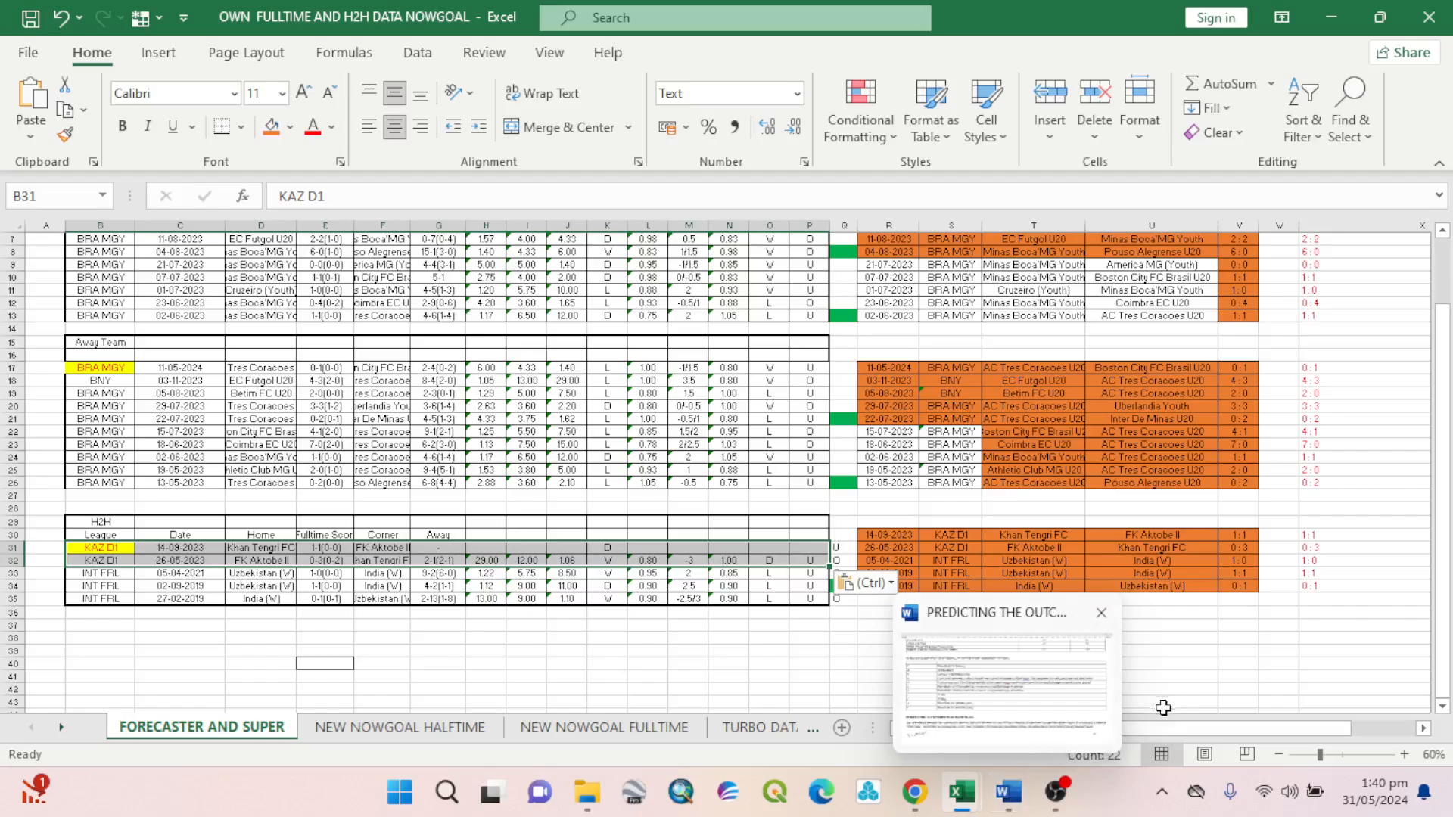
click(914, 792)
scroll(742, 450, down, 4)
scroll(742, 449, up, 1)
scroll(743, 450, down, 1)
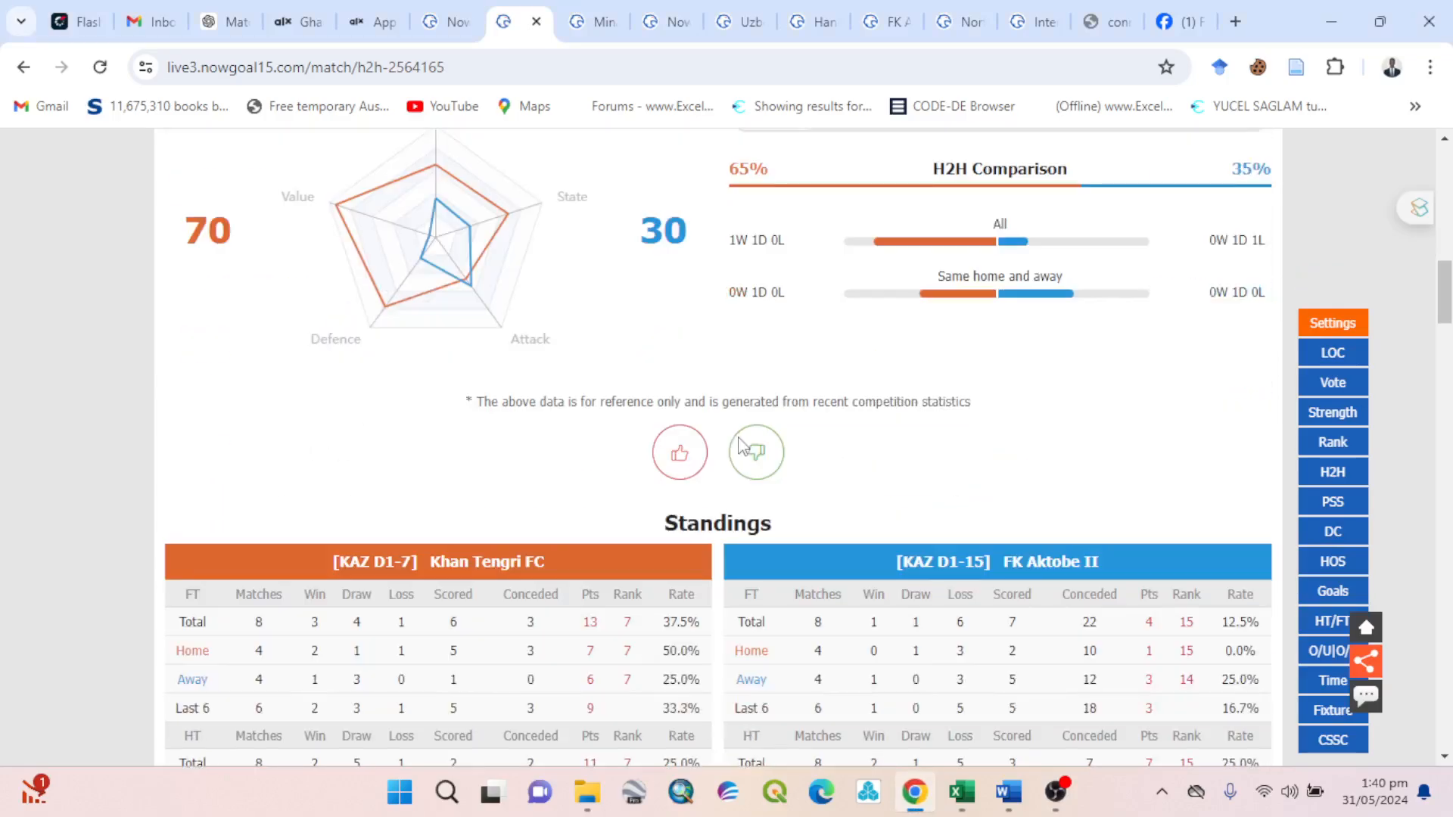
scroll(742, 450, up, 11)
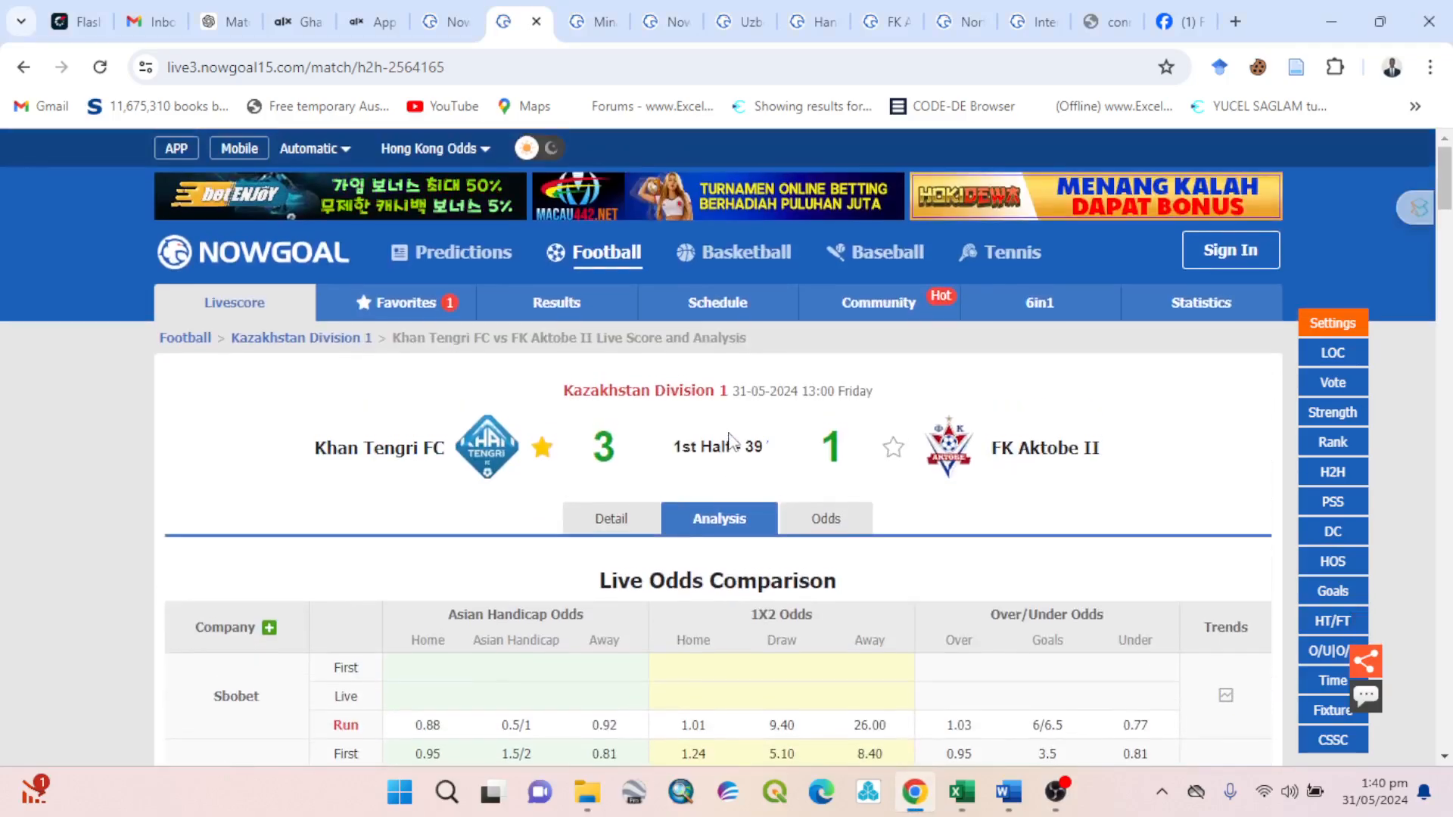
scroll(732, 441, down, 7)
scroll(732, 441, down, 15)
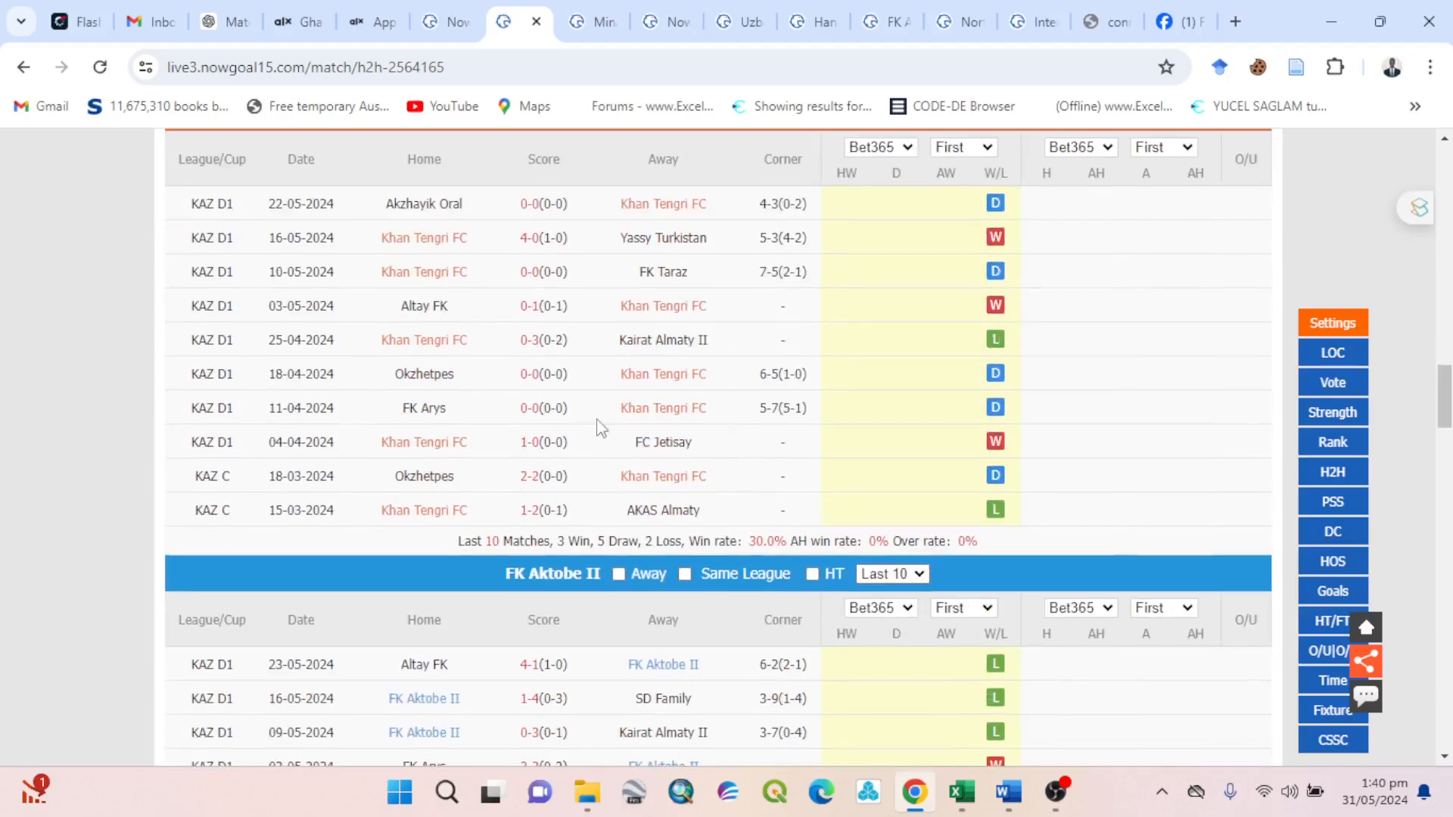
drag(180, 210, 1015, 515)
right_click(769, 371)
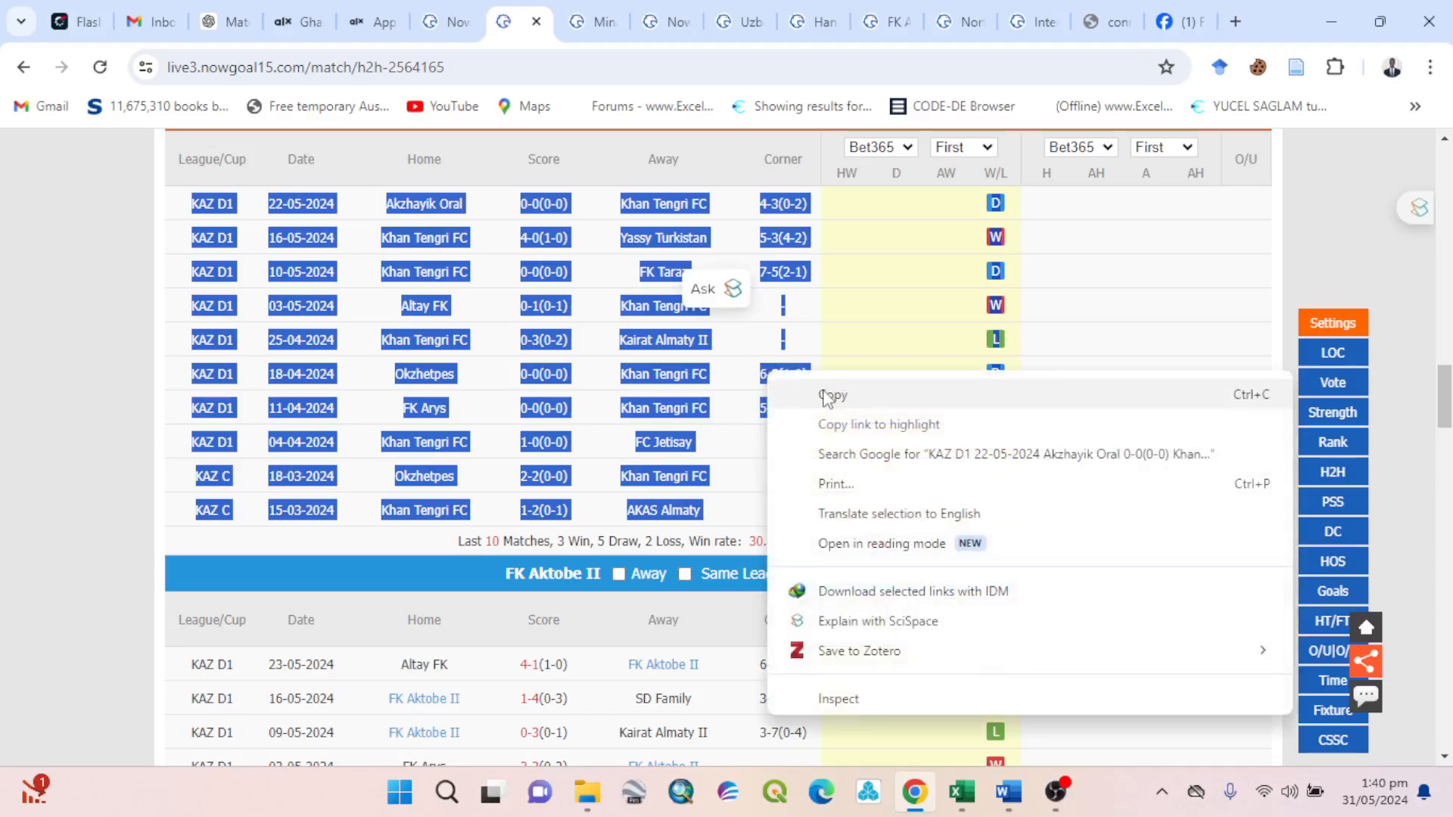
click(787, 392)
Switch to the OWN FULLTIME AND H2H DATA NOWGOAL workbook at the Home Team table.
click(972, 796)
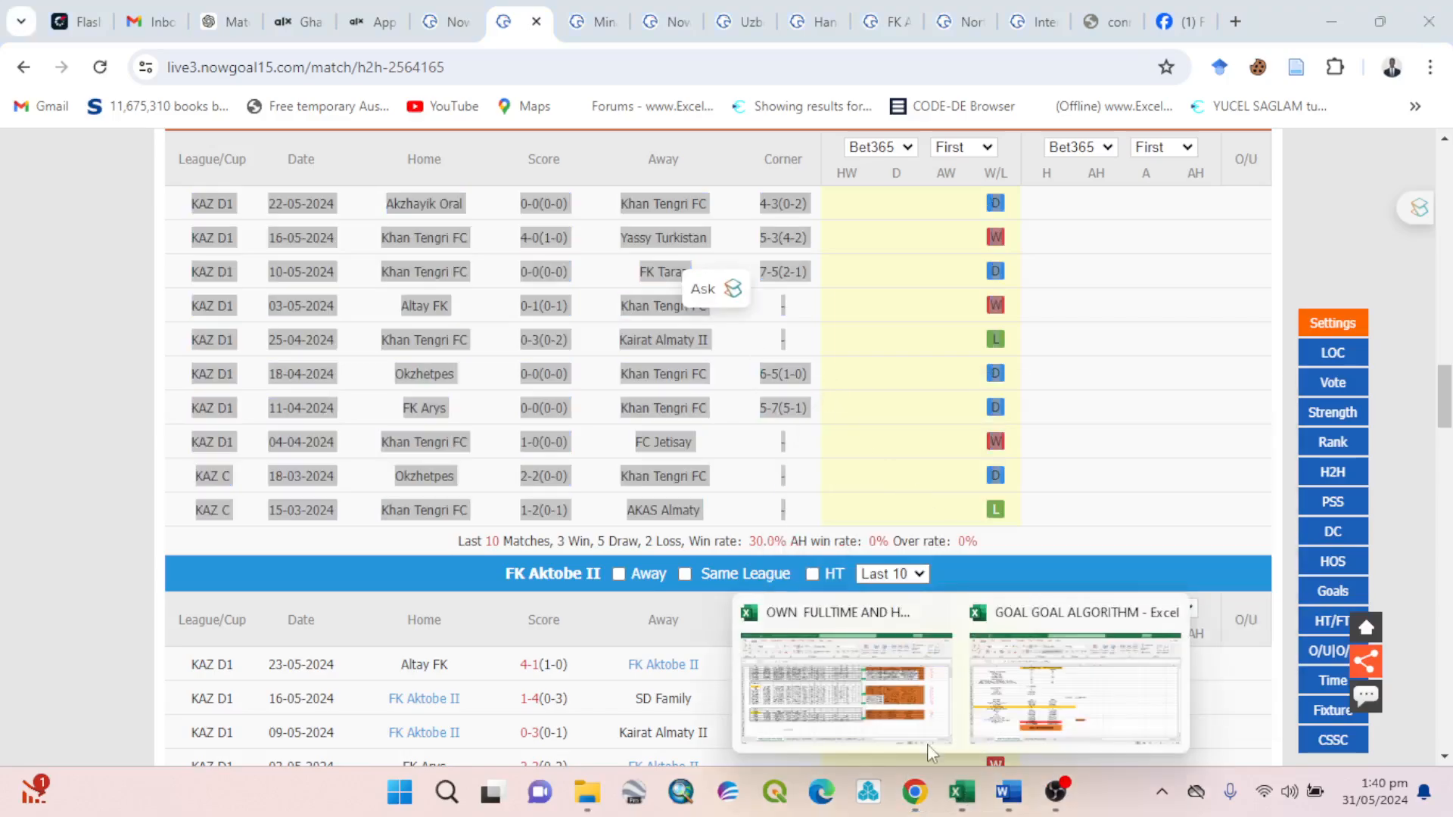
click(815, 700)
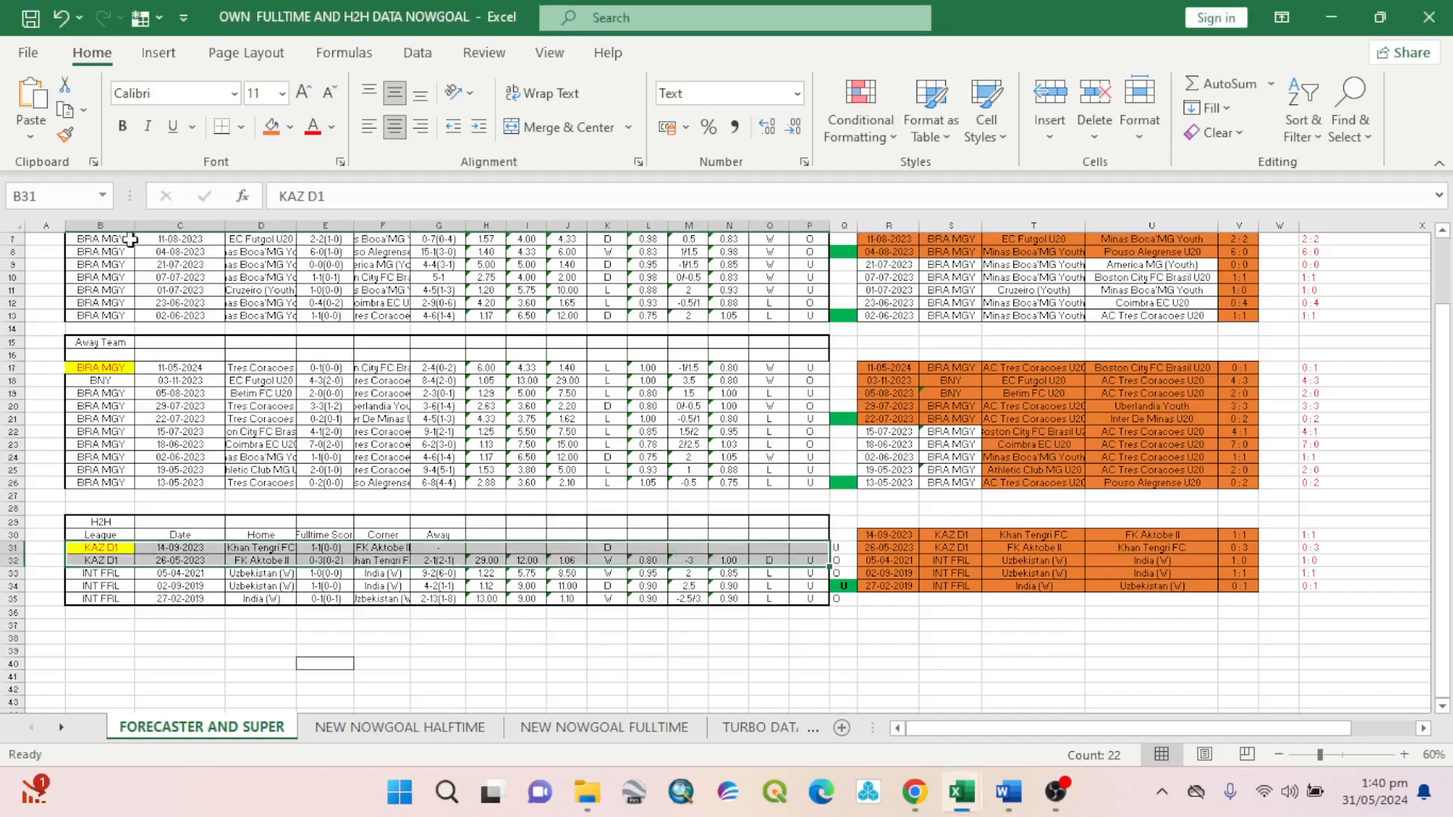
scroll(111, 238, up, 2)
Try to paste the copied Khan Tengri FC matches into the Home Team table at B4, and undo the paste.
click(102, 278)
right_click(103, 278)
click(179, 266)
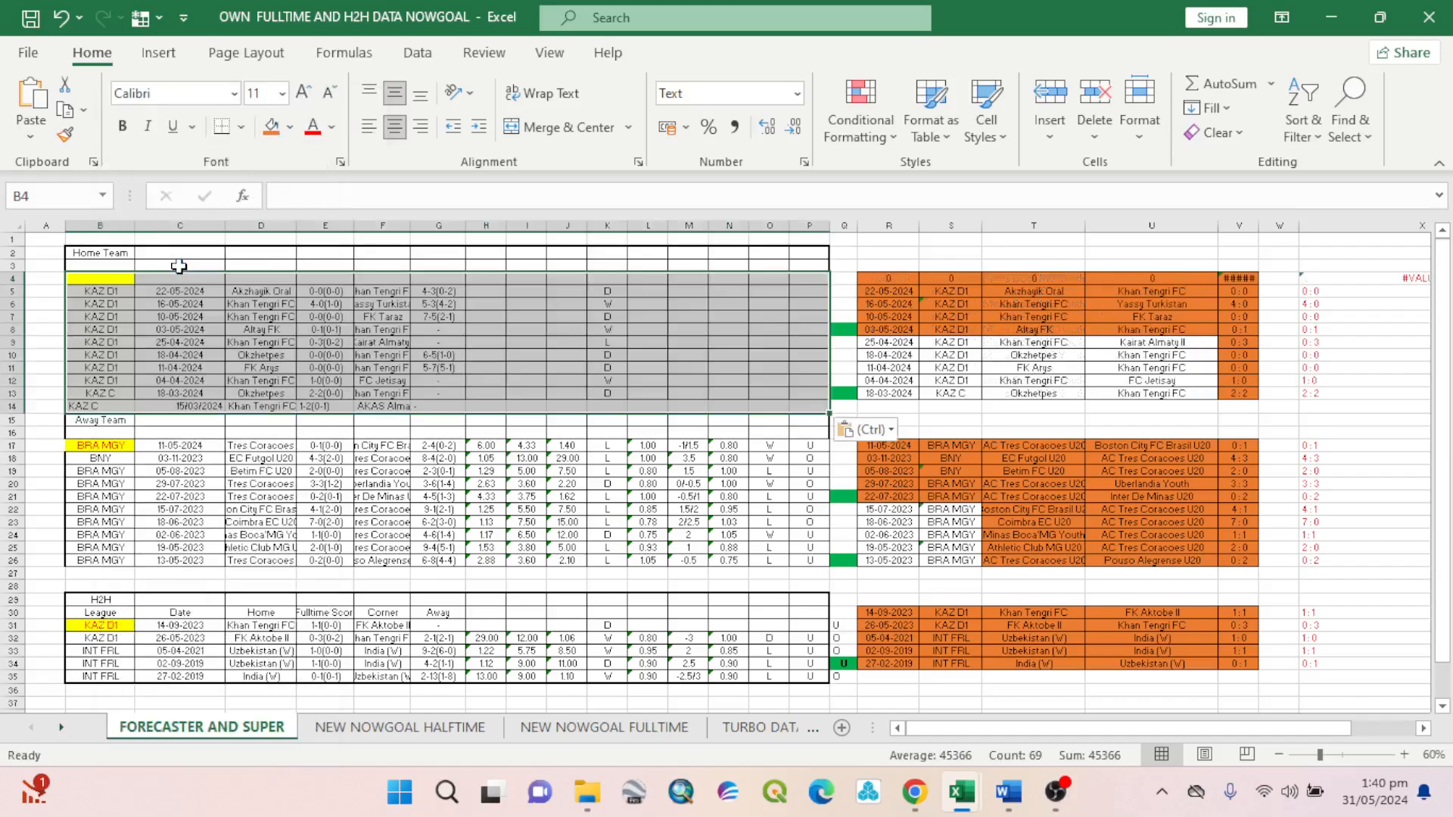
click(59, 16)
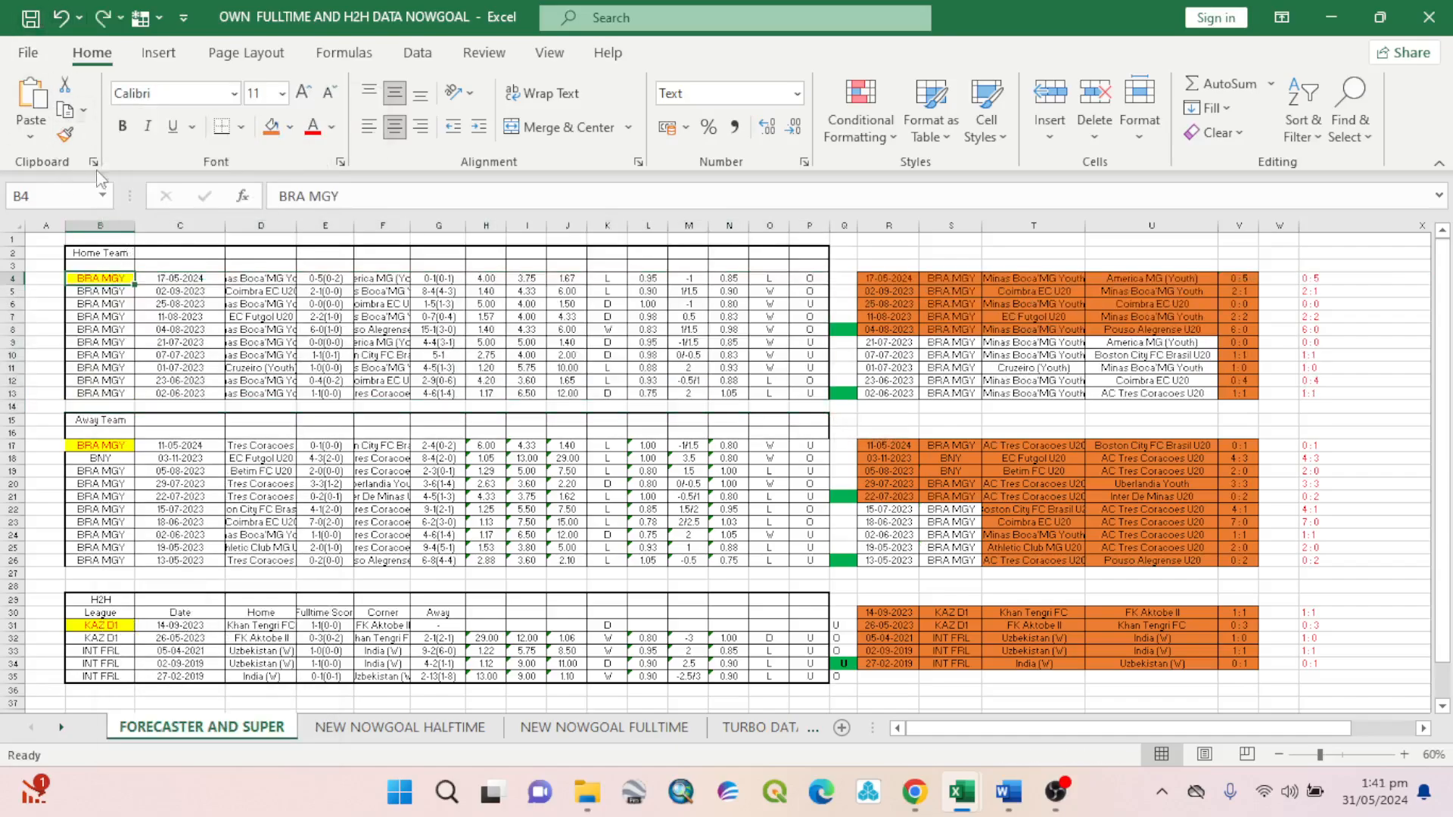
Paste the copied Khan Tengri FC matches into the Home Team table at B3, matching destination formatting.
click(106, 266)
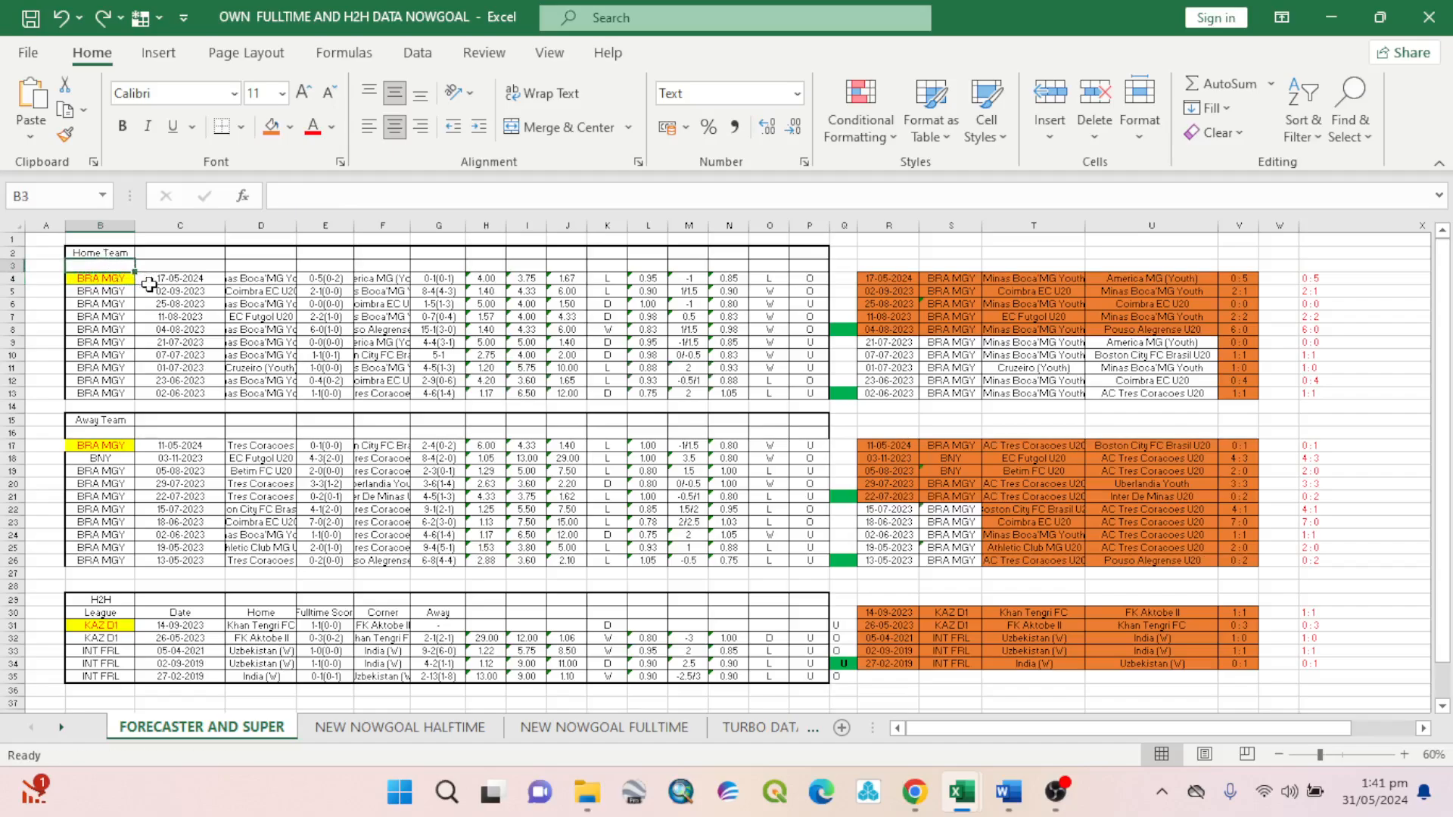
right_click(119, 266)
click(203, 304)
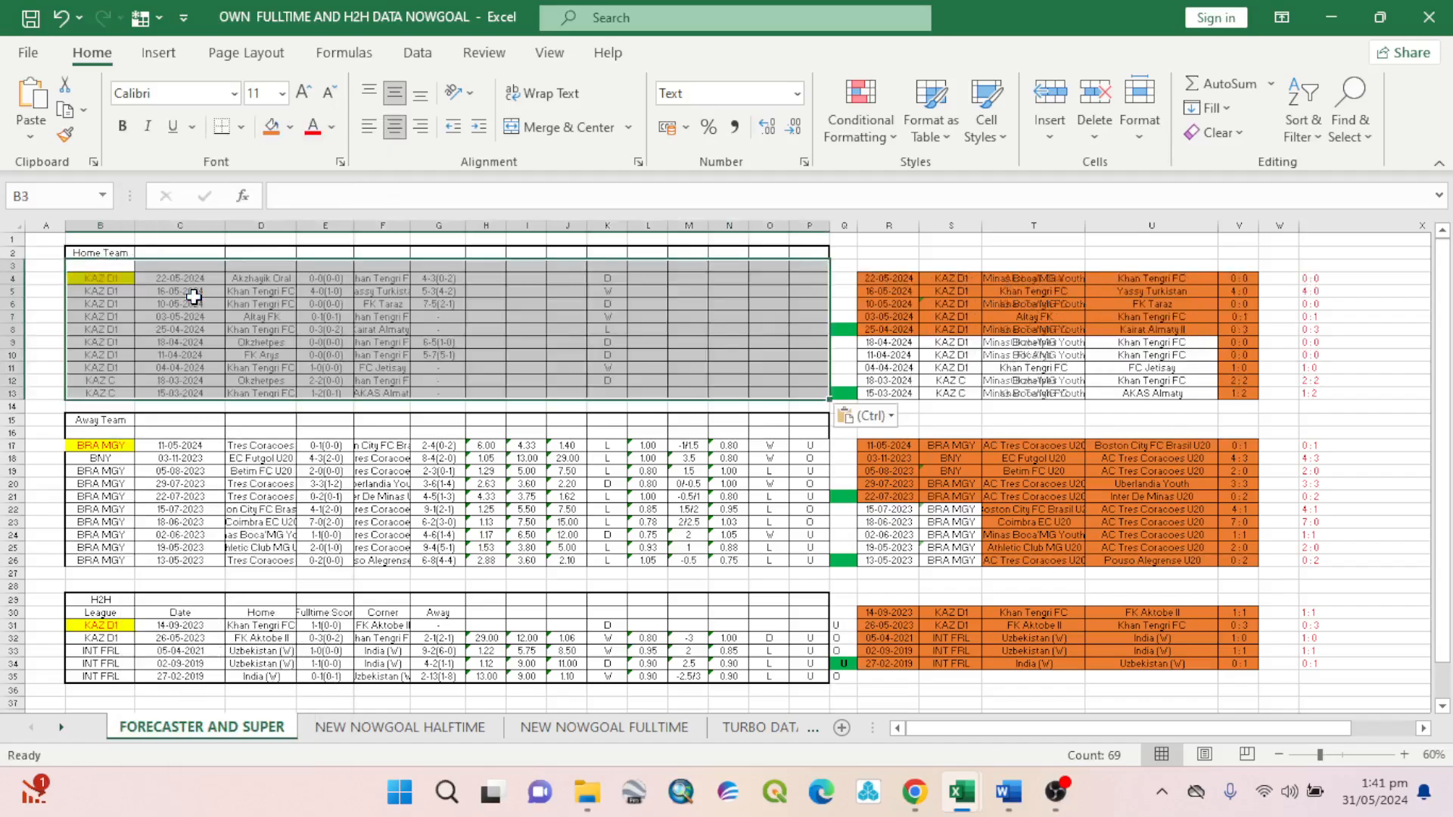
Return to Chrome and copy FK Aktobe II's last 10 match rows from the Previous Scores Statistics.
click(935, 790)
scroll(844, 484, down, 4)
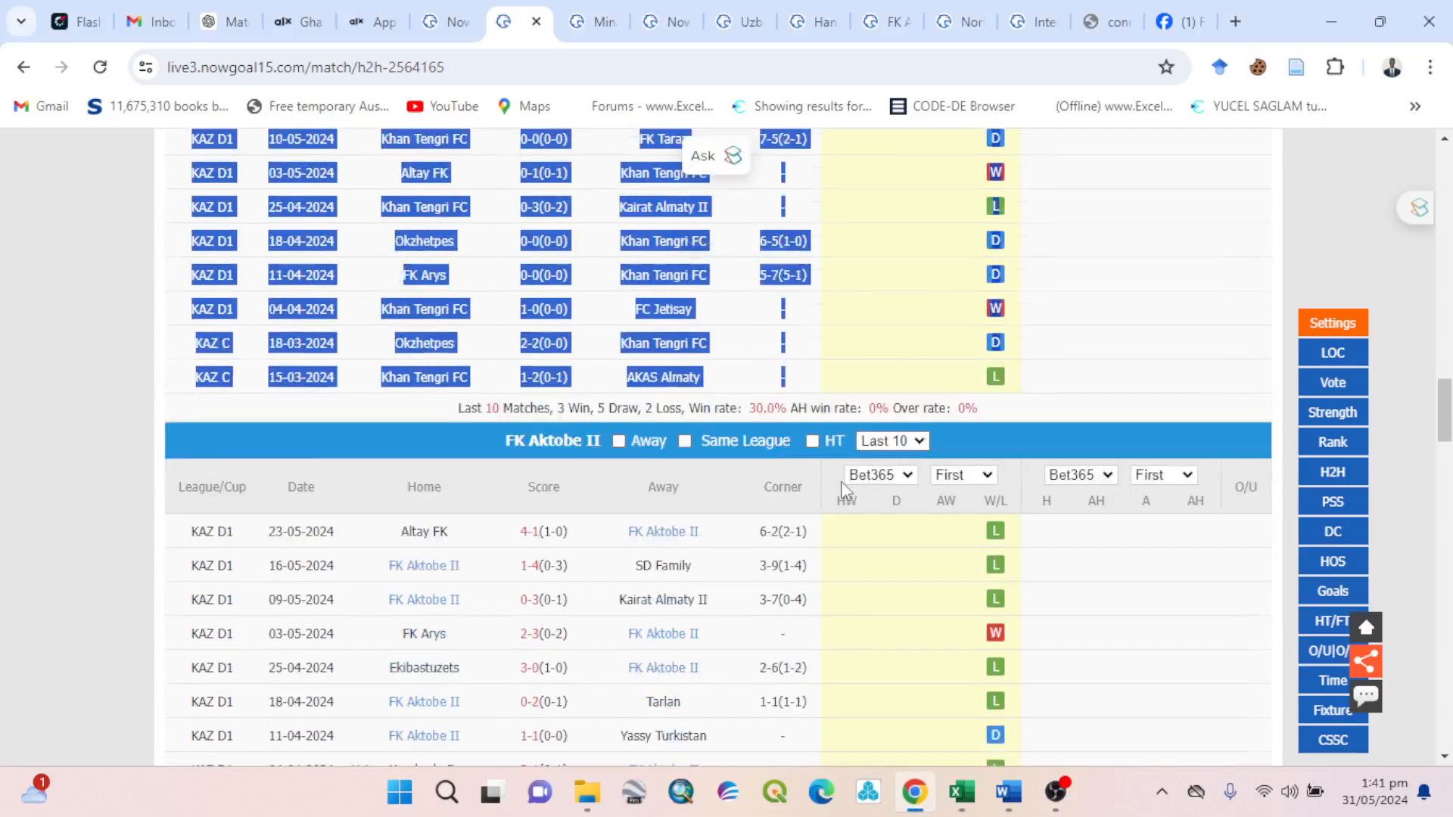
drag(203, 345, 1010, 658)
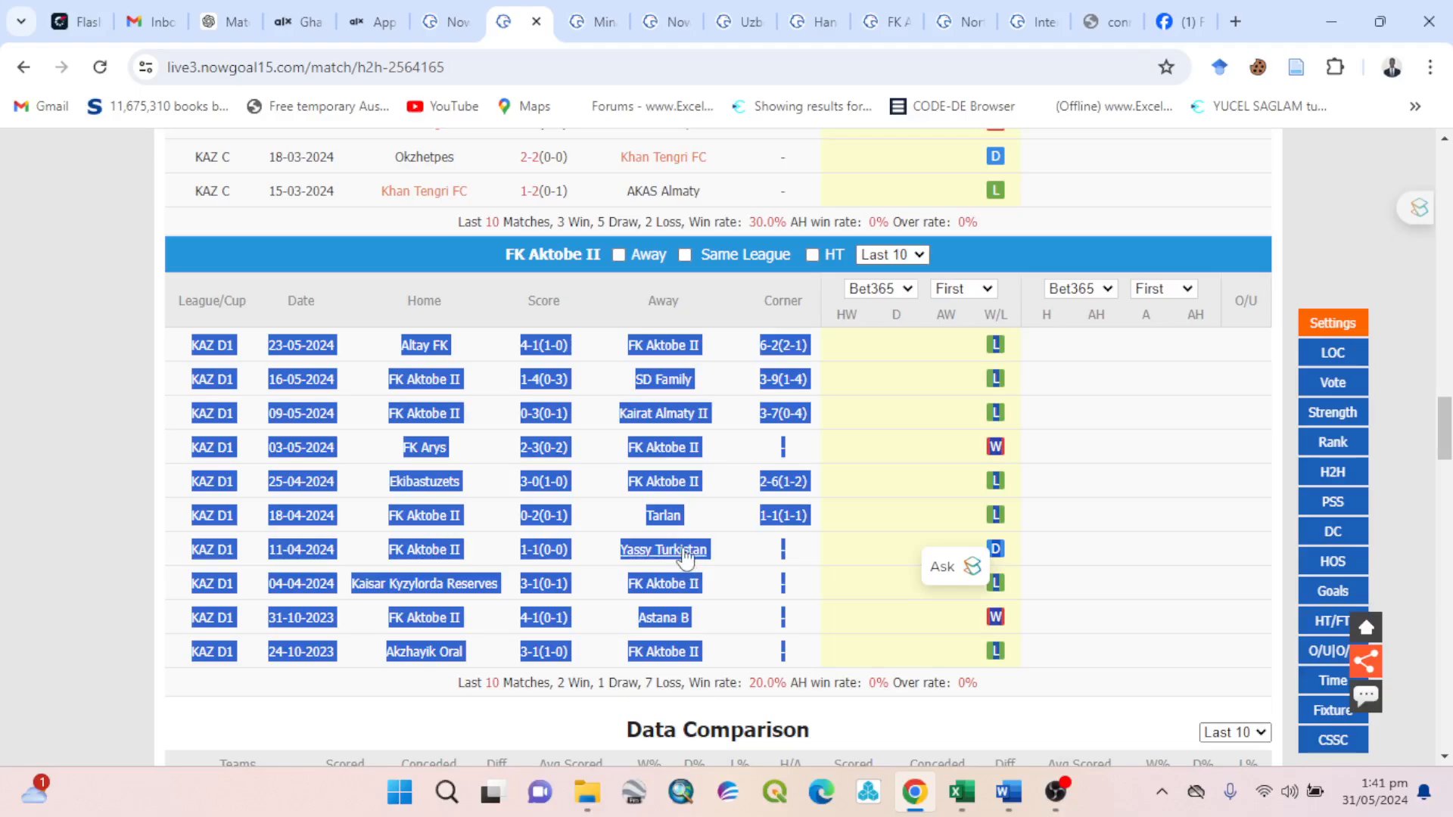
right_click(685, 558)
click(795, 286)
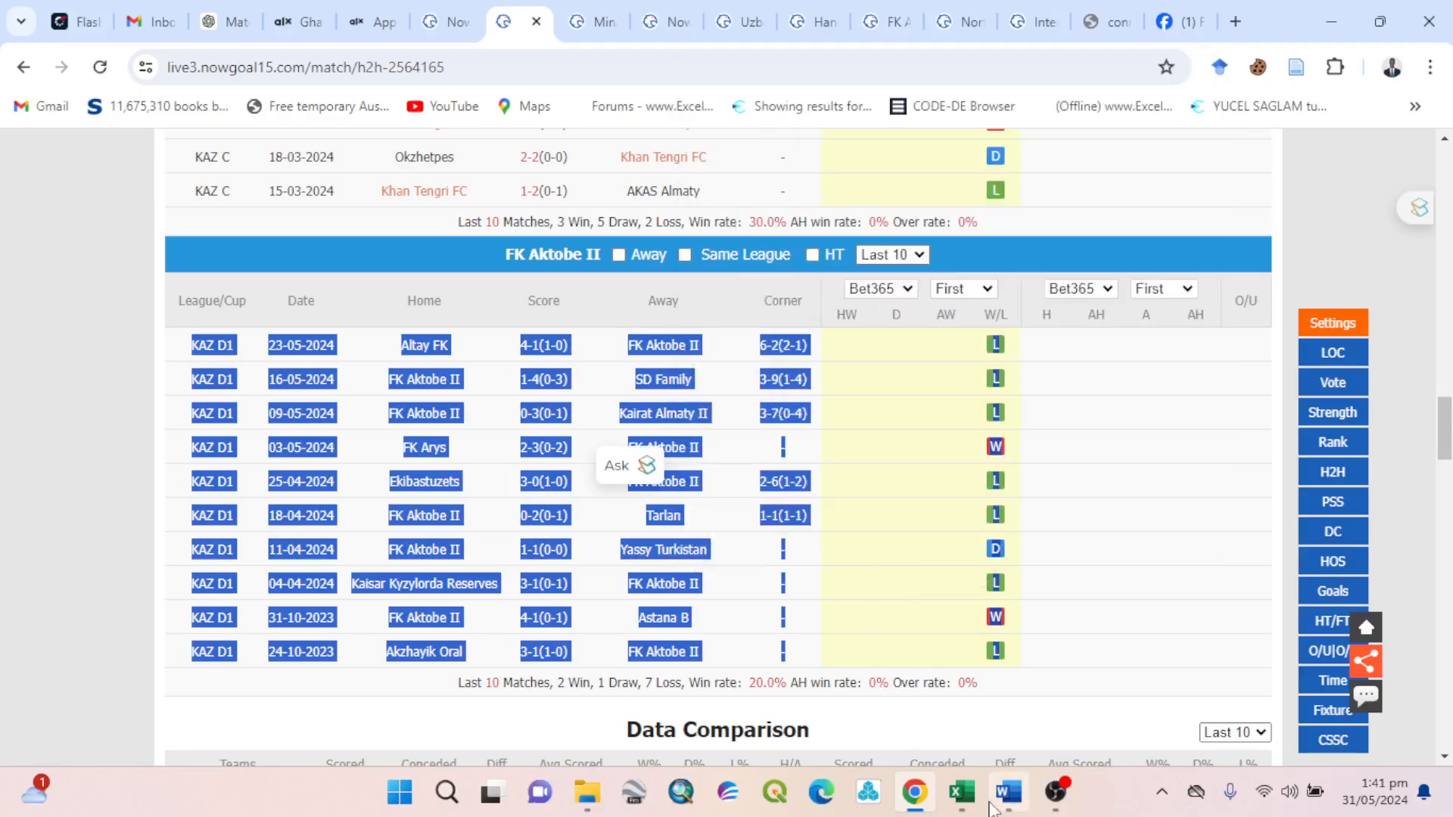
Switch to the OWN FULLTIME AND H2H DATA NOWGOAL workbook and paste the copied matches into the Away Team table at B17, matching destination formatting.
mouse_move(961, 792)
click(863, 716)
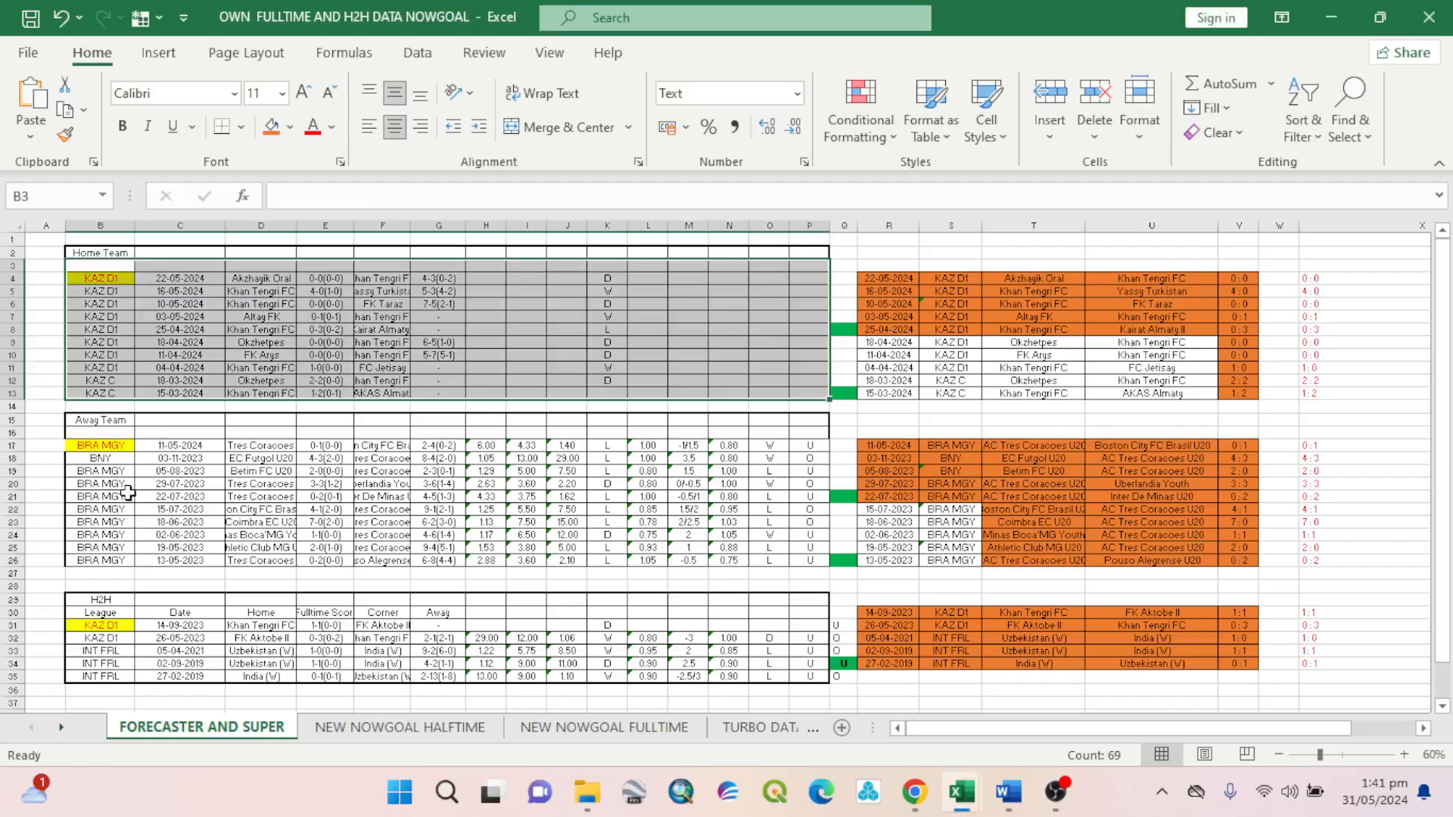
click(108, 447)
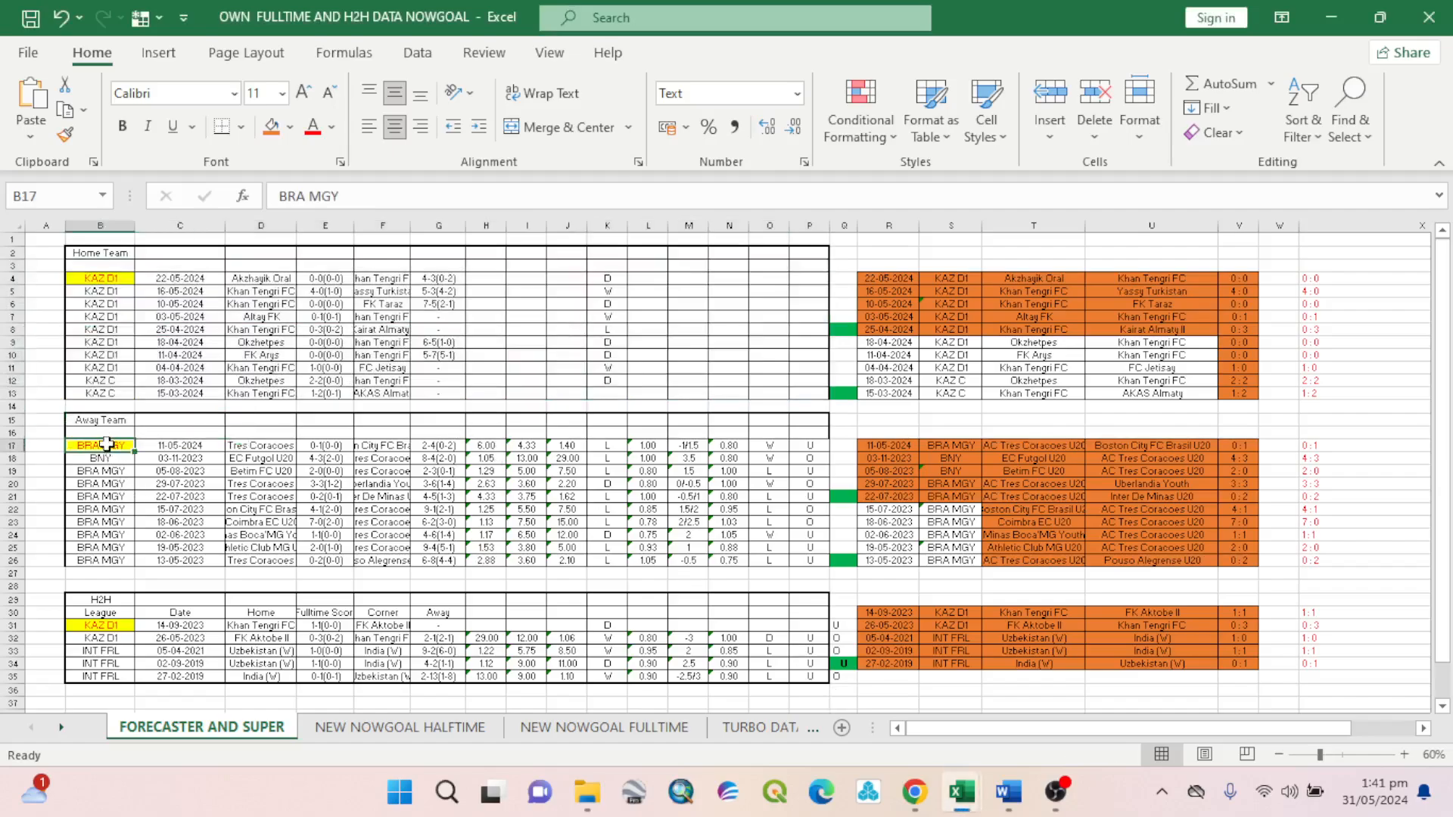
right_click(107, 445)
click(187, 271)
Copy the home team's reformatted match rows in R4:V13.
drag(857, 283, 1229, 392)
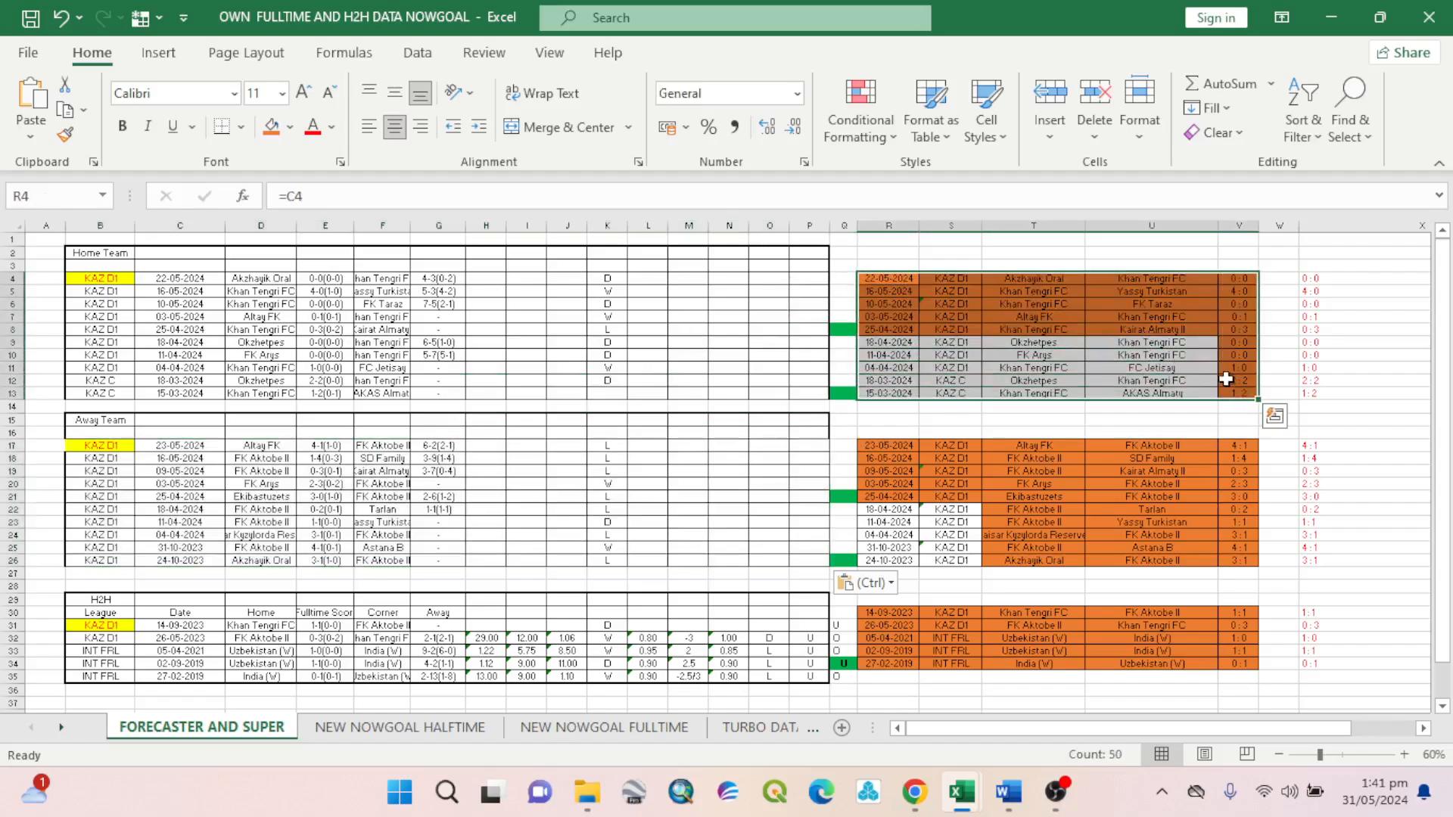
right_click(1216, 366)
click(1270, 242)
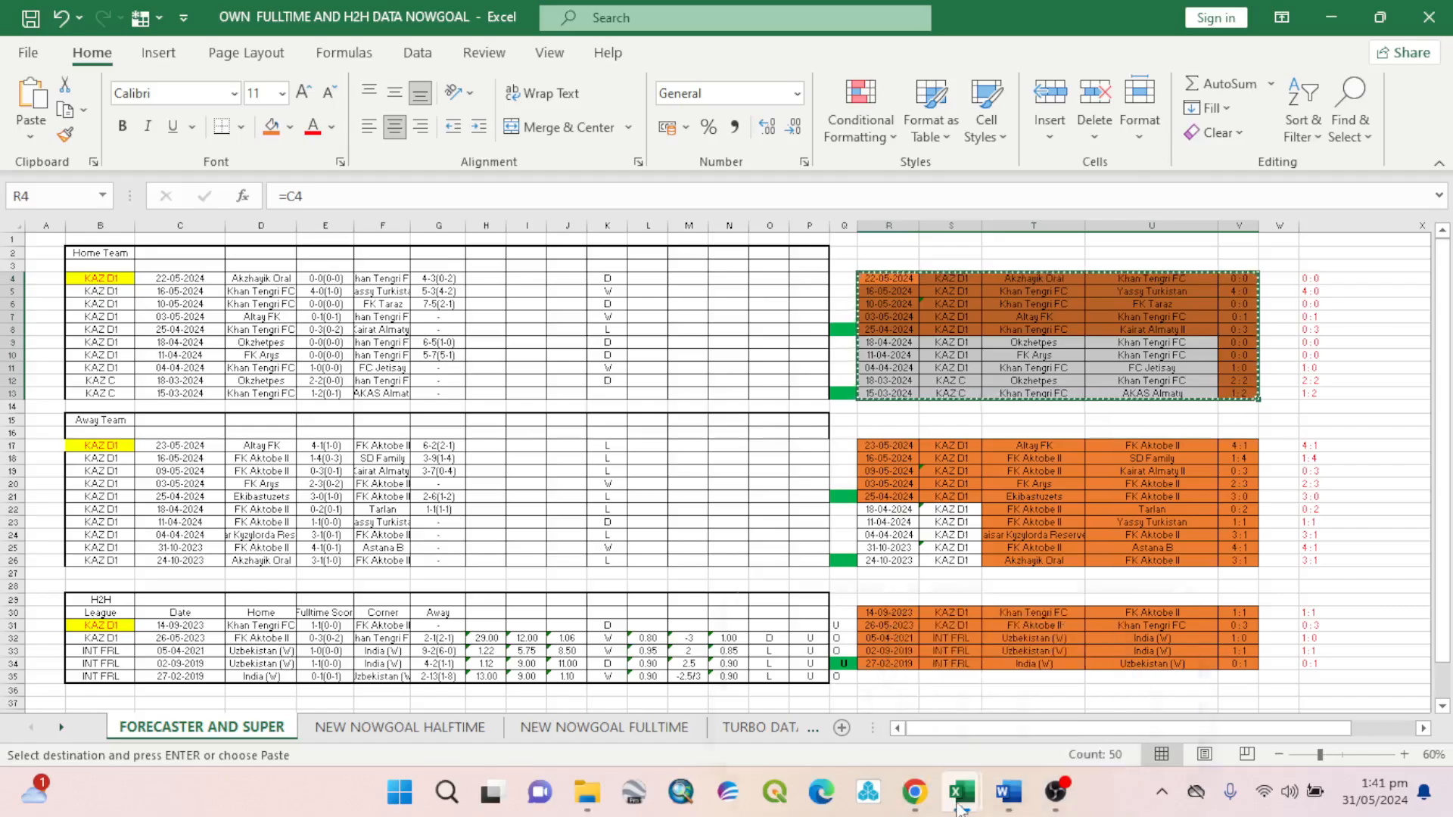
Switch to the GOAL GOAL ALGORITHM workbook and paste the copied rows as values into Sheet1's HOME TEAM table at A3.
mouse_move(961, 791)
click(1075, 681)
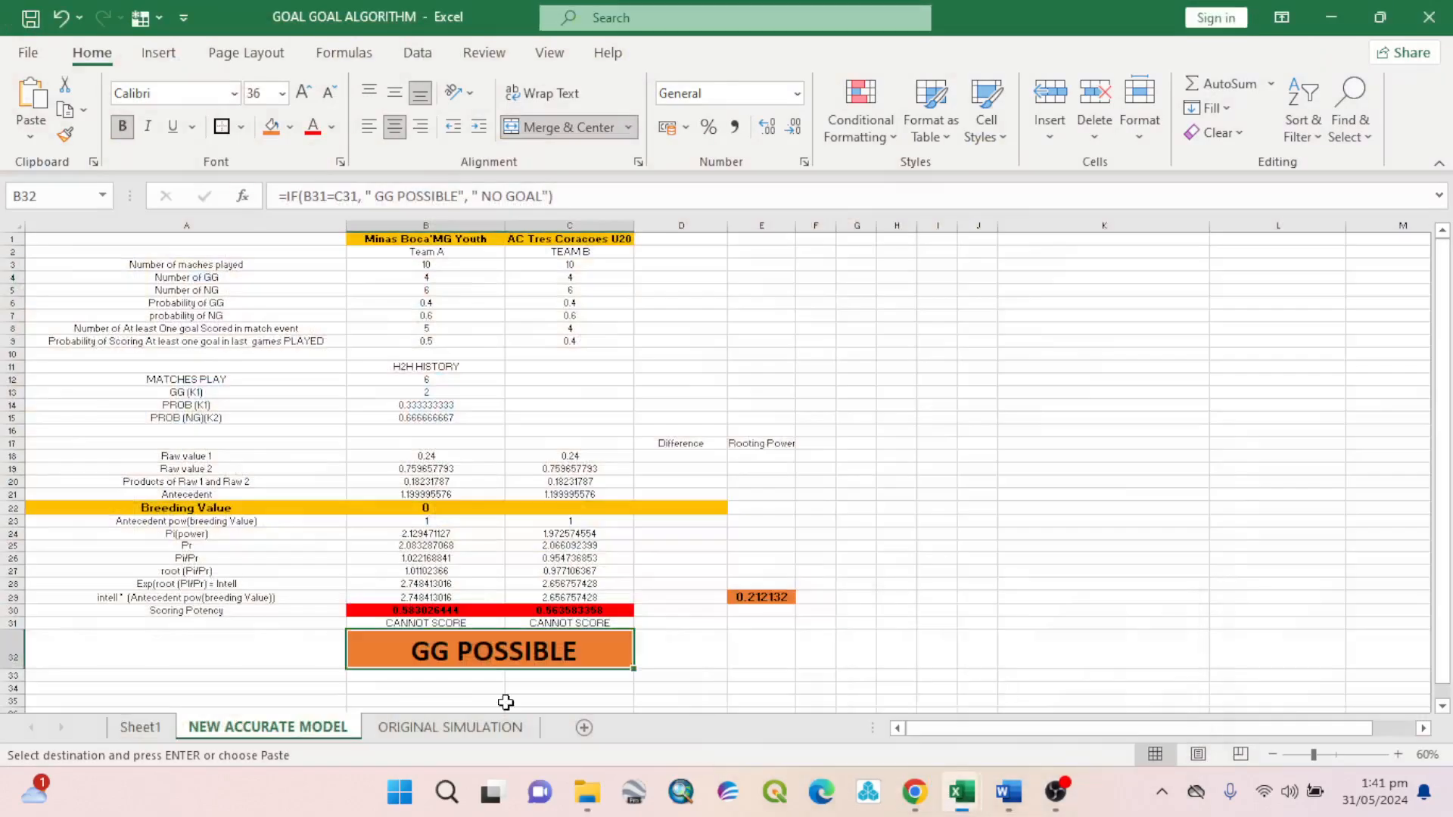
click(168, 732)
scroll(52, 386, up, 9)
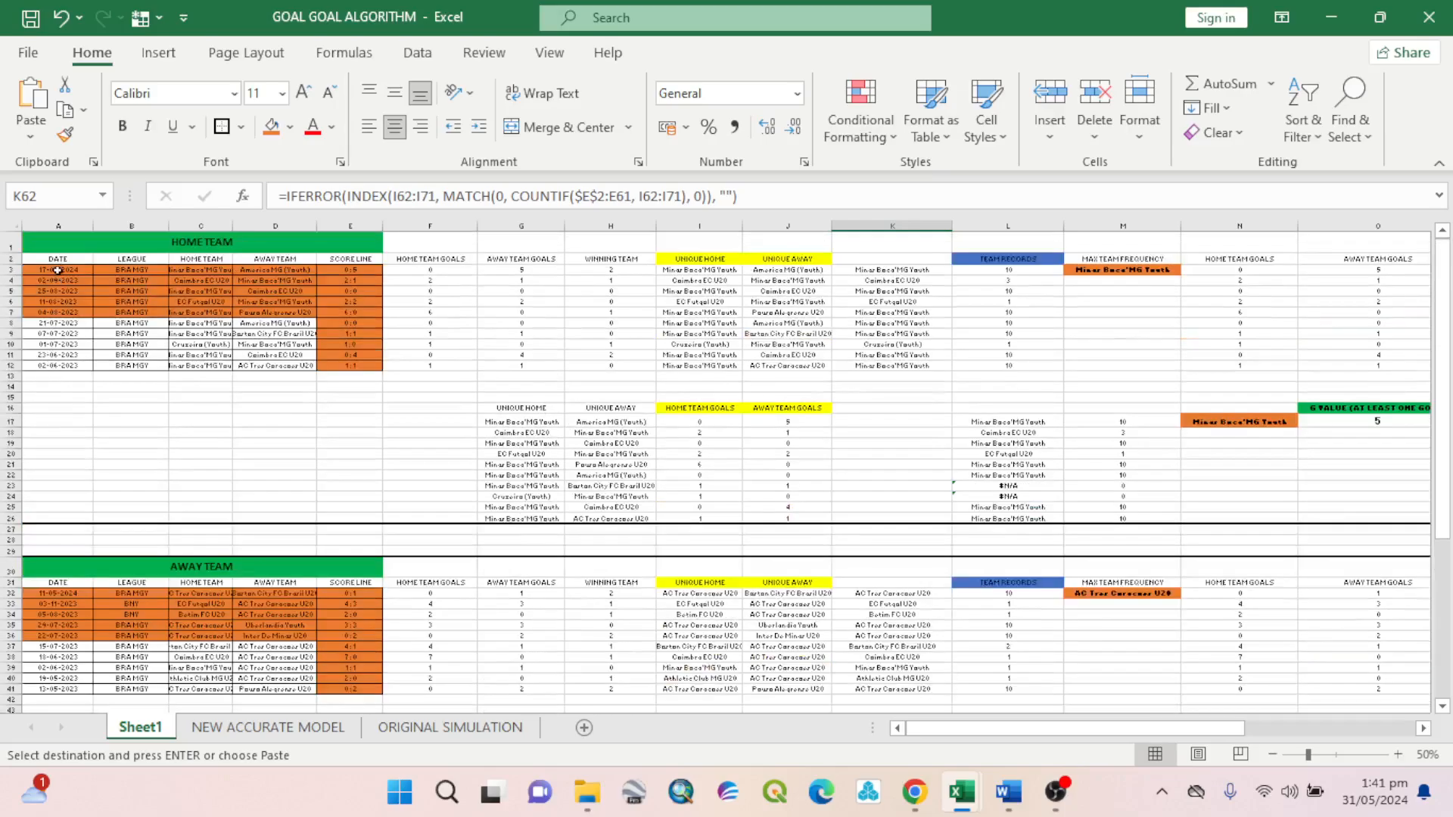
click(56, 271)
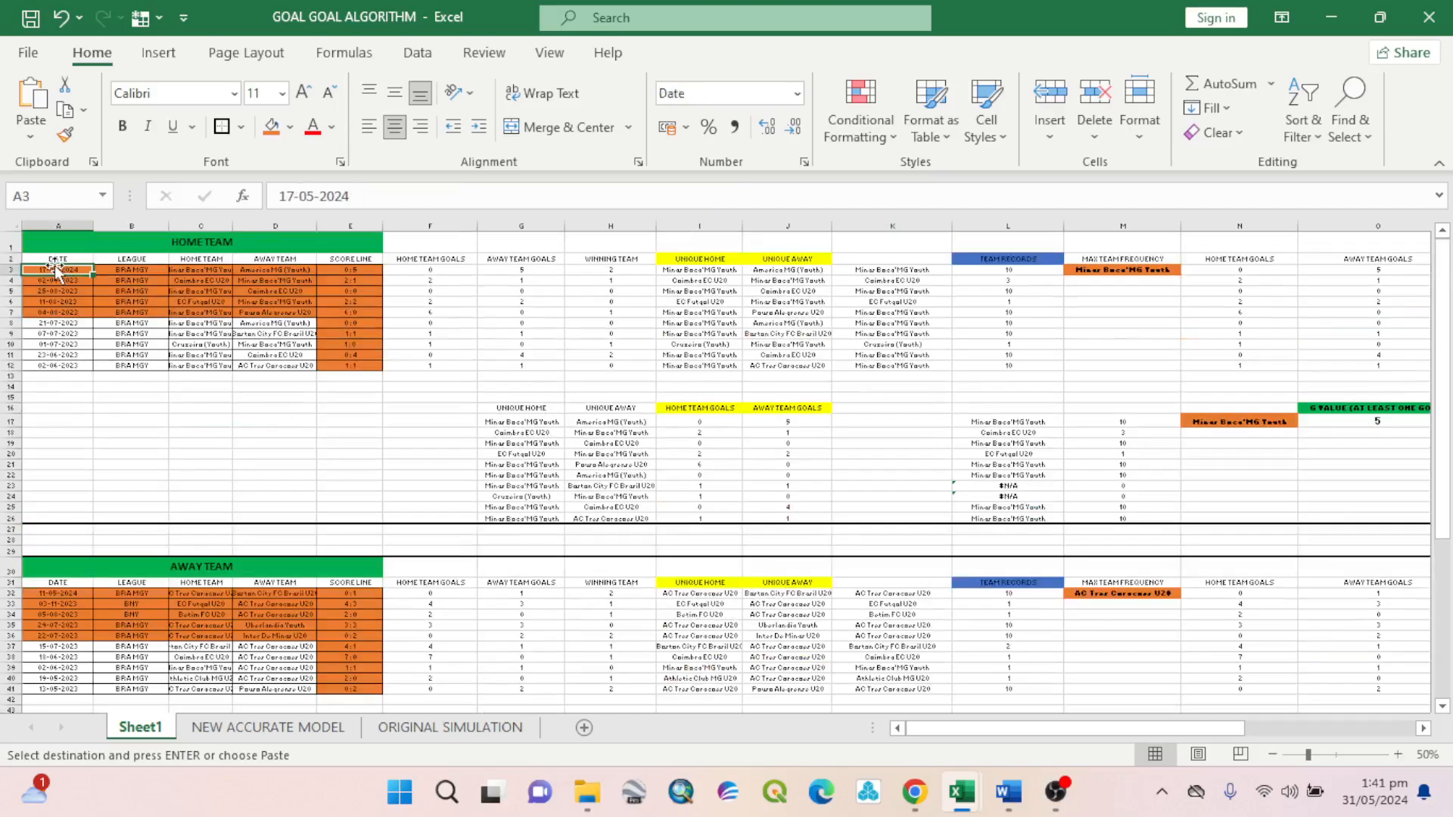
right_click(56, 276)
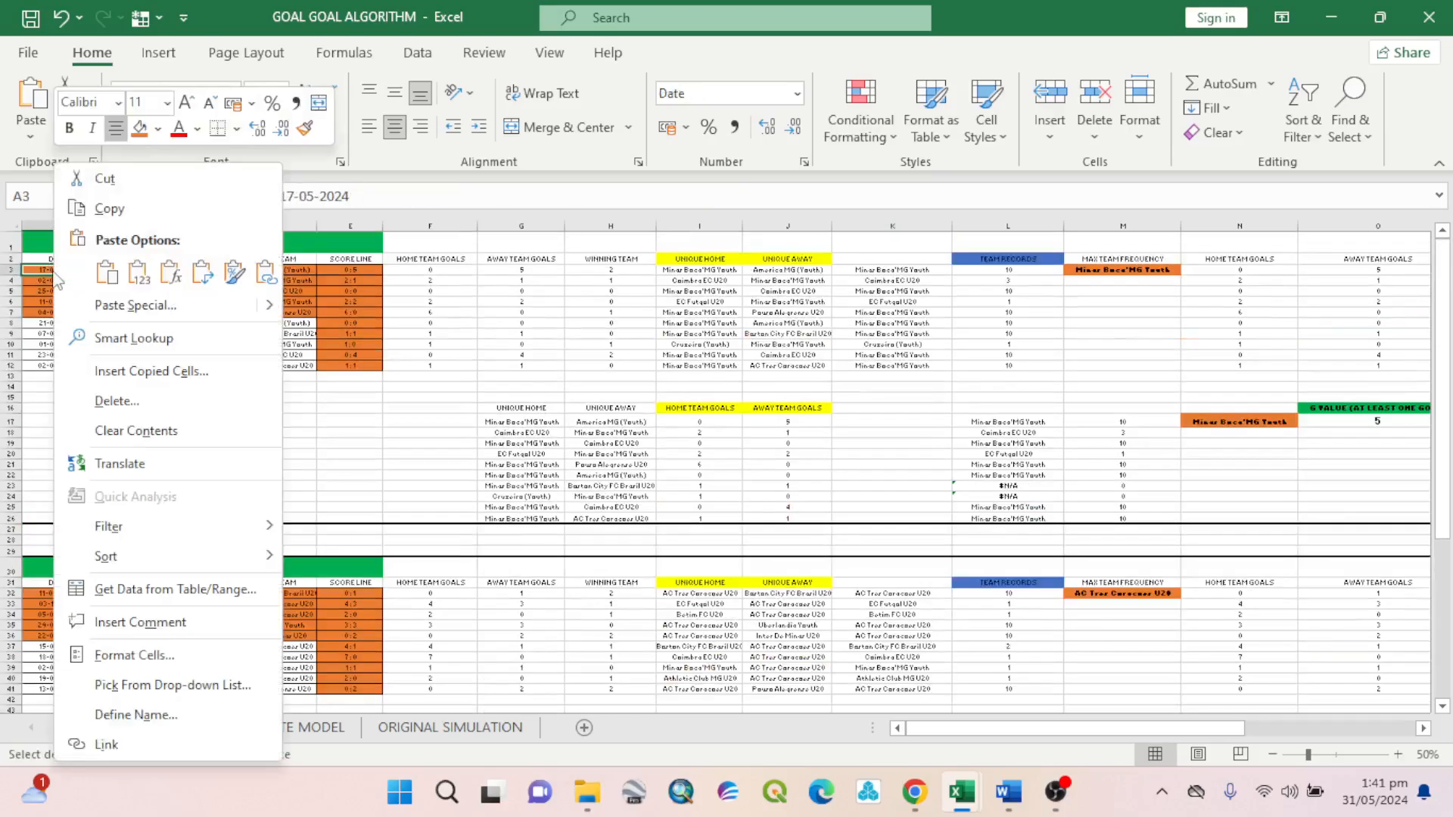
click(138, 273)
Return to the OWN FULLTIME AND H2H DATA NOWGOAL workbook and copy the away team's reformatted match rows in R17:V26.
mouse_move(936, 808)
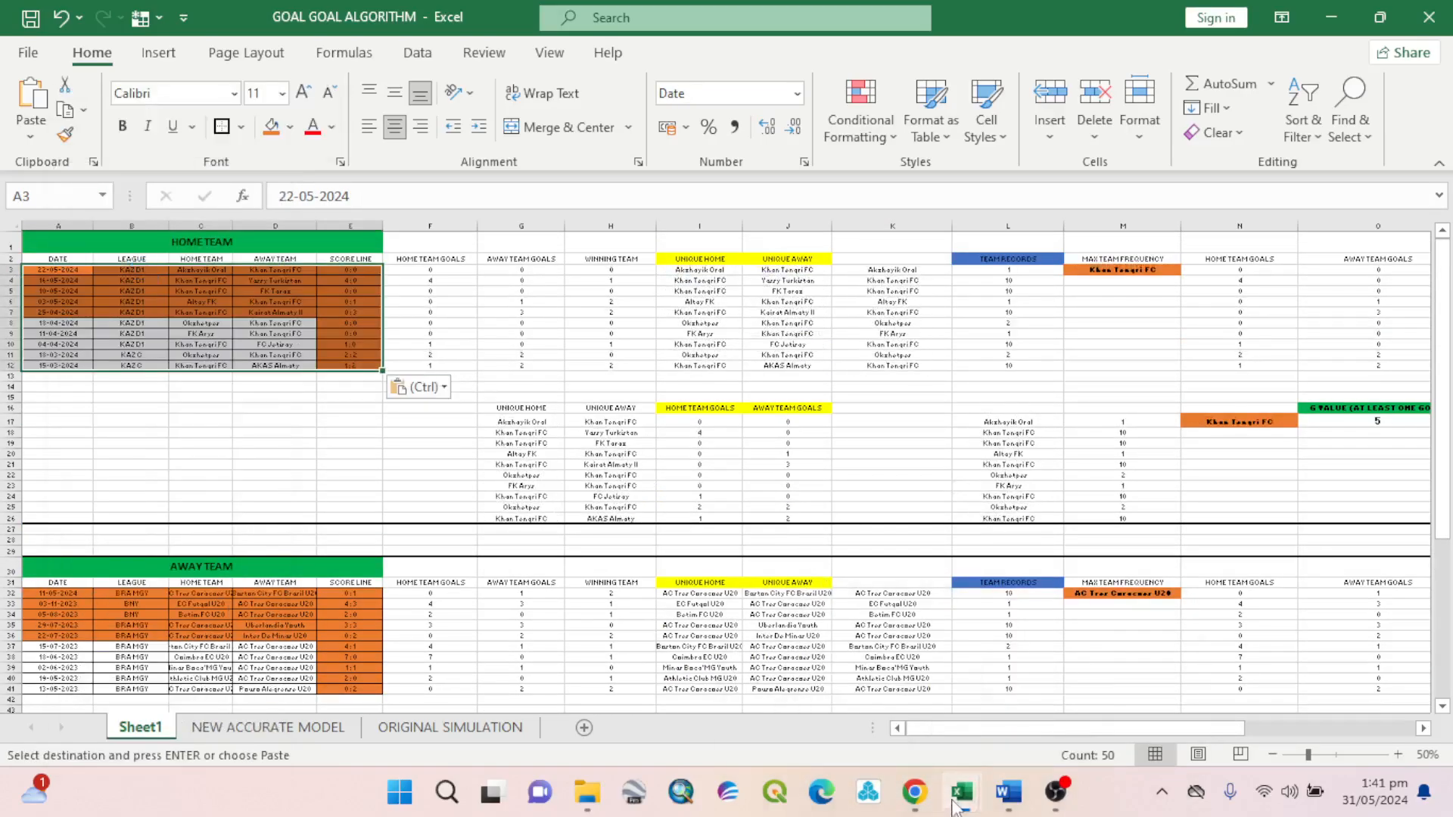
click(853, 666)
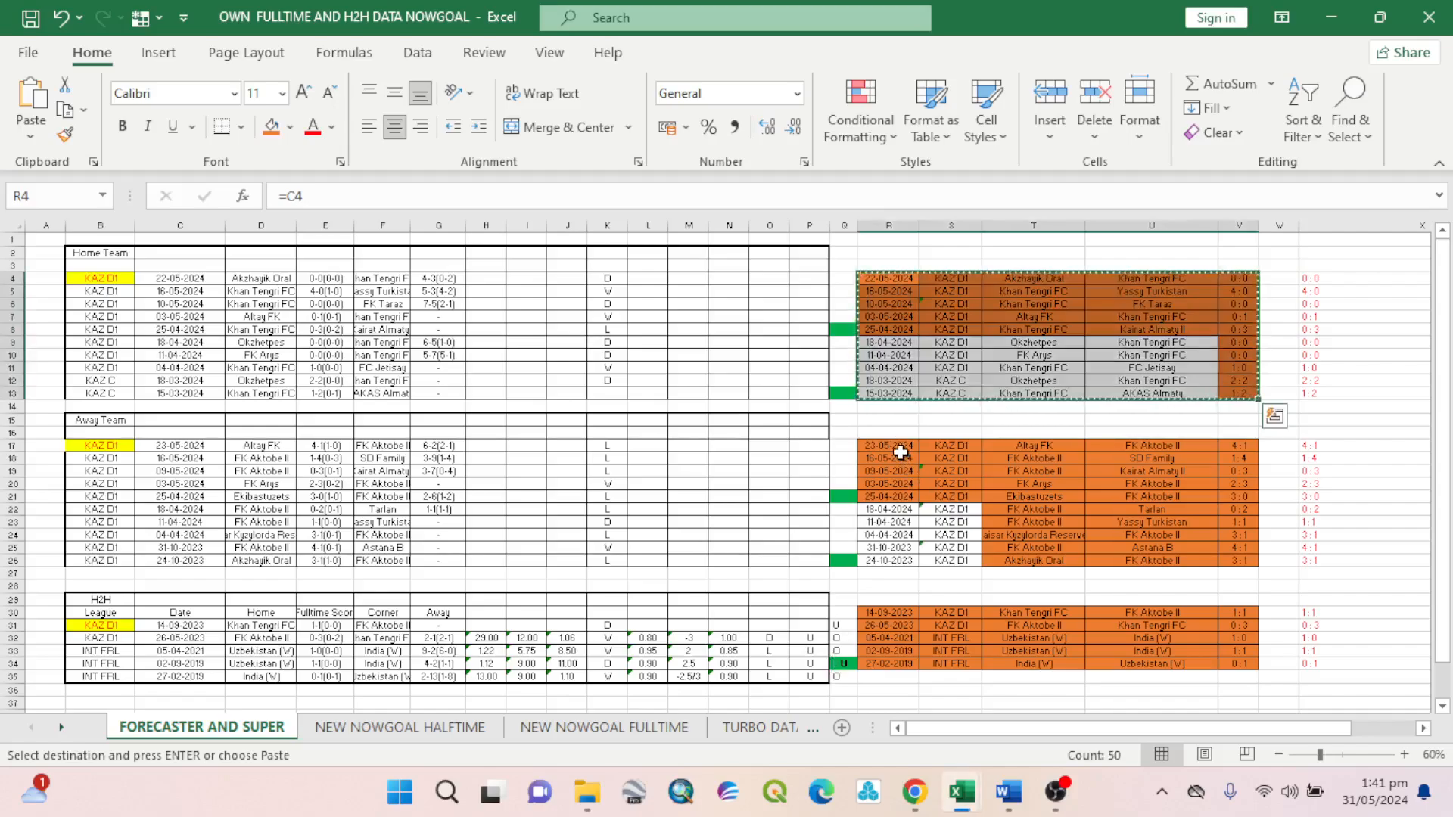
drag(898, 445, 1249, 564)
right_click(1128, 415)
key(Escape)
drag(911, 450, 1242, 552)
right_click(1228, 550)
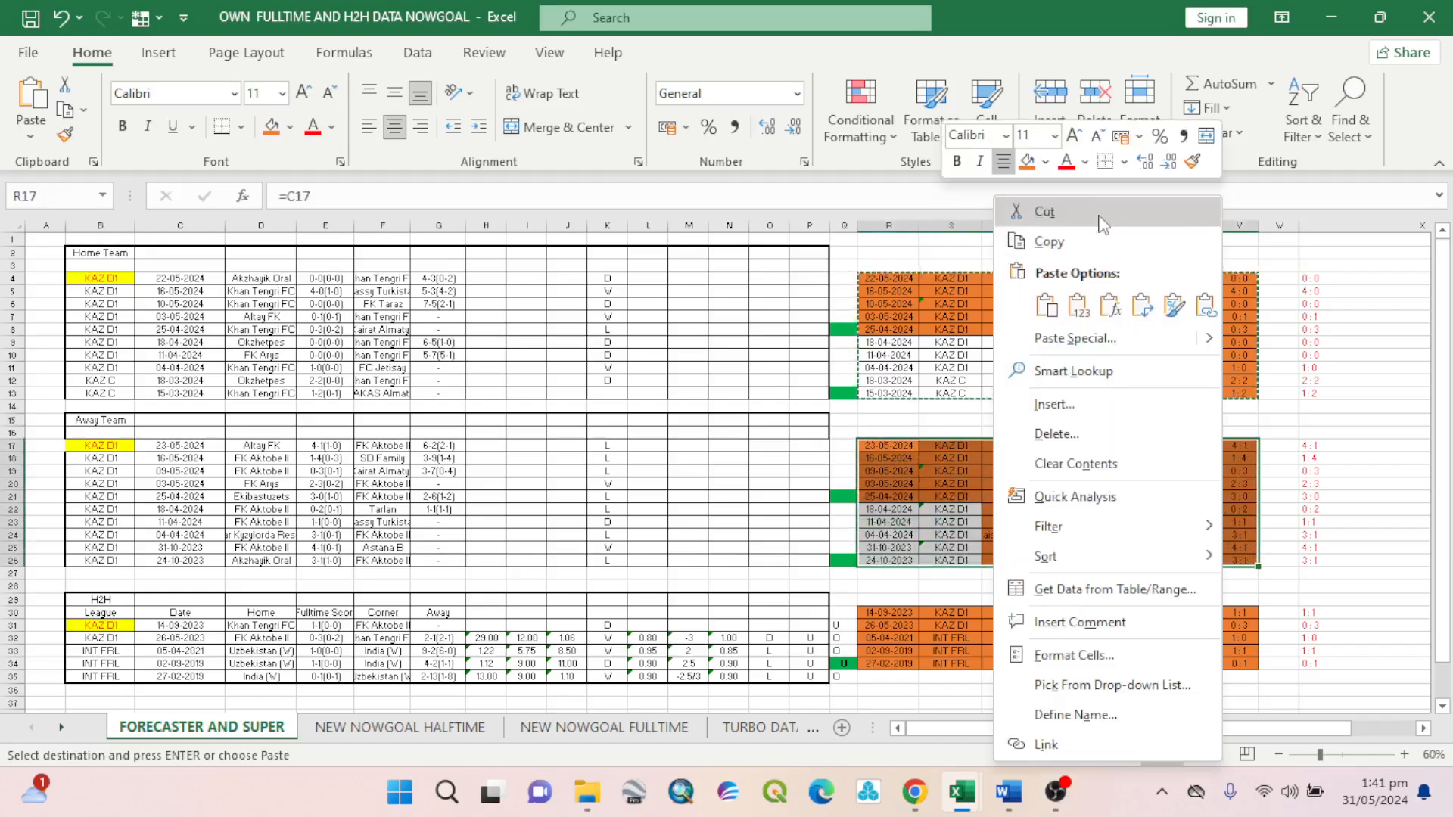
click(1049, 240)
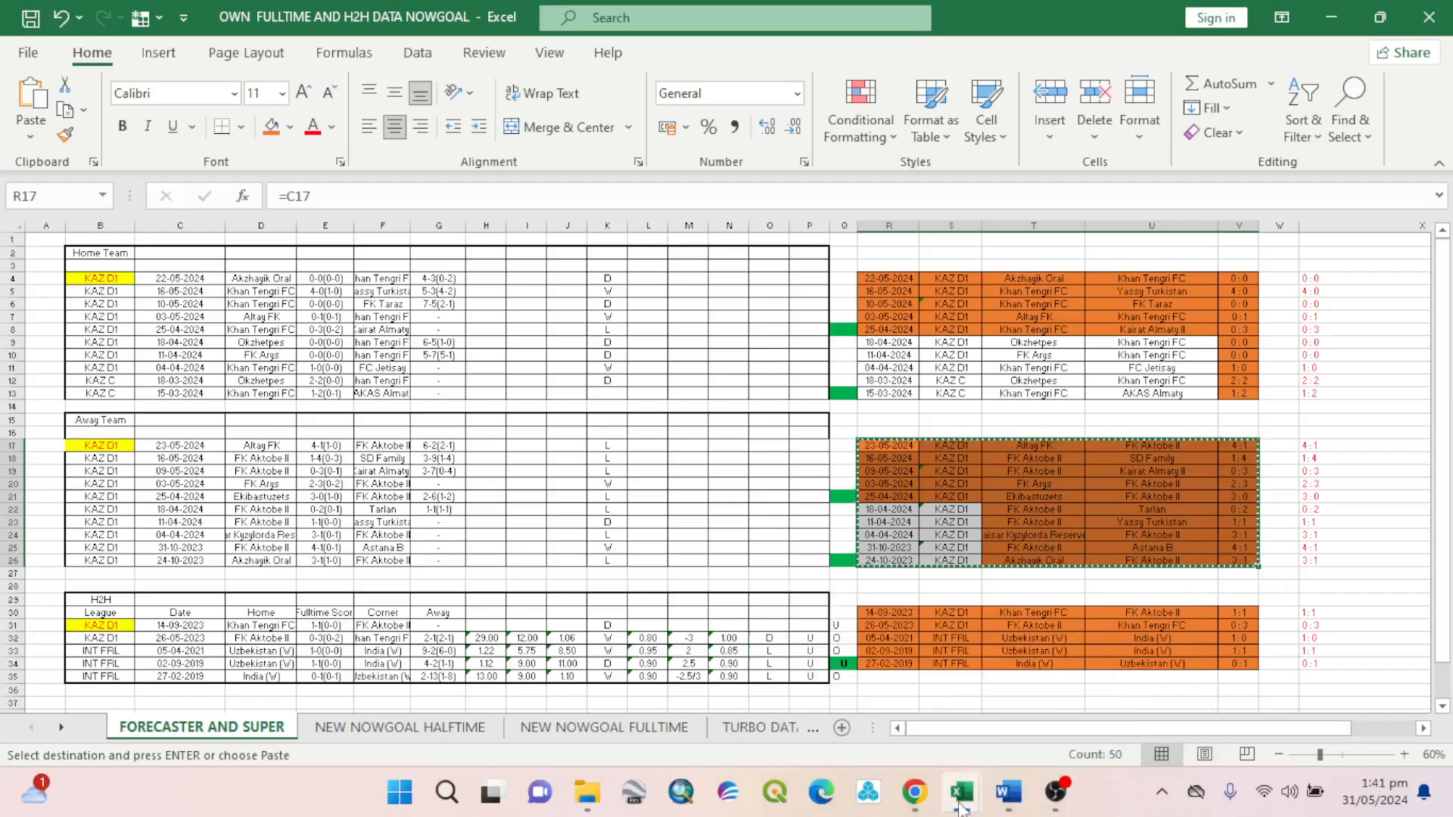
Switch to the GOAL GOAL ALGORITHM workbook and paste the copied rows as values into the AWAY TEAM table at A32.
click(828, 707)
mouse_move(961, 792)
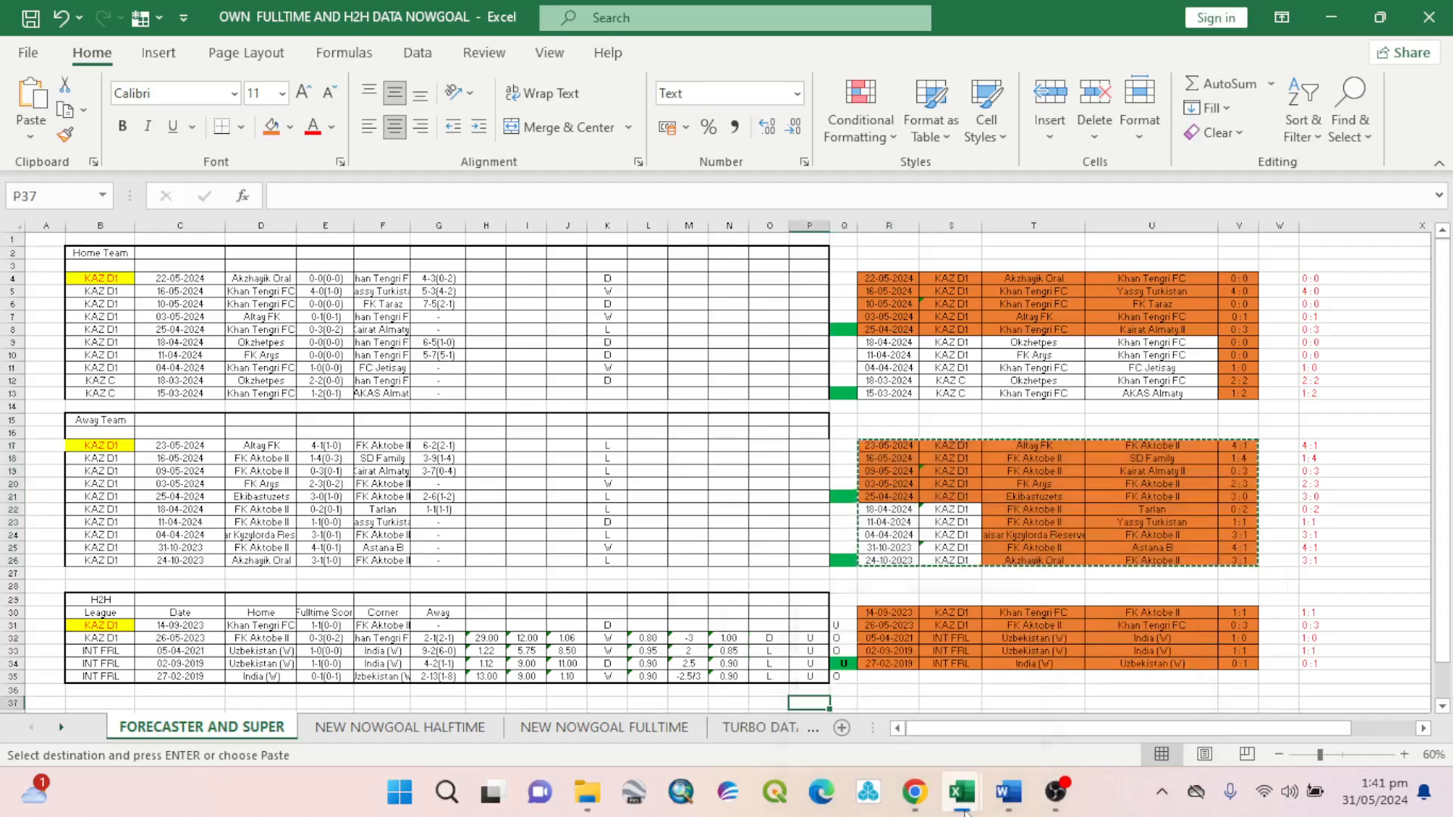
click(1070, 665)
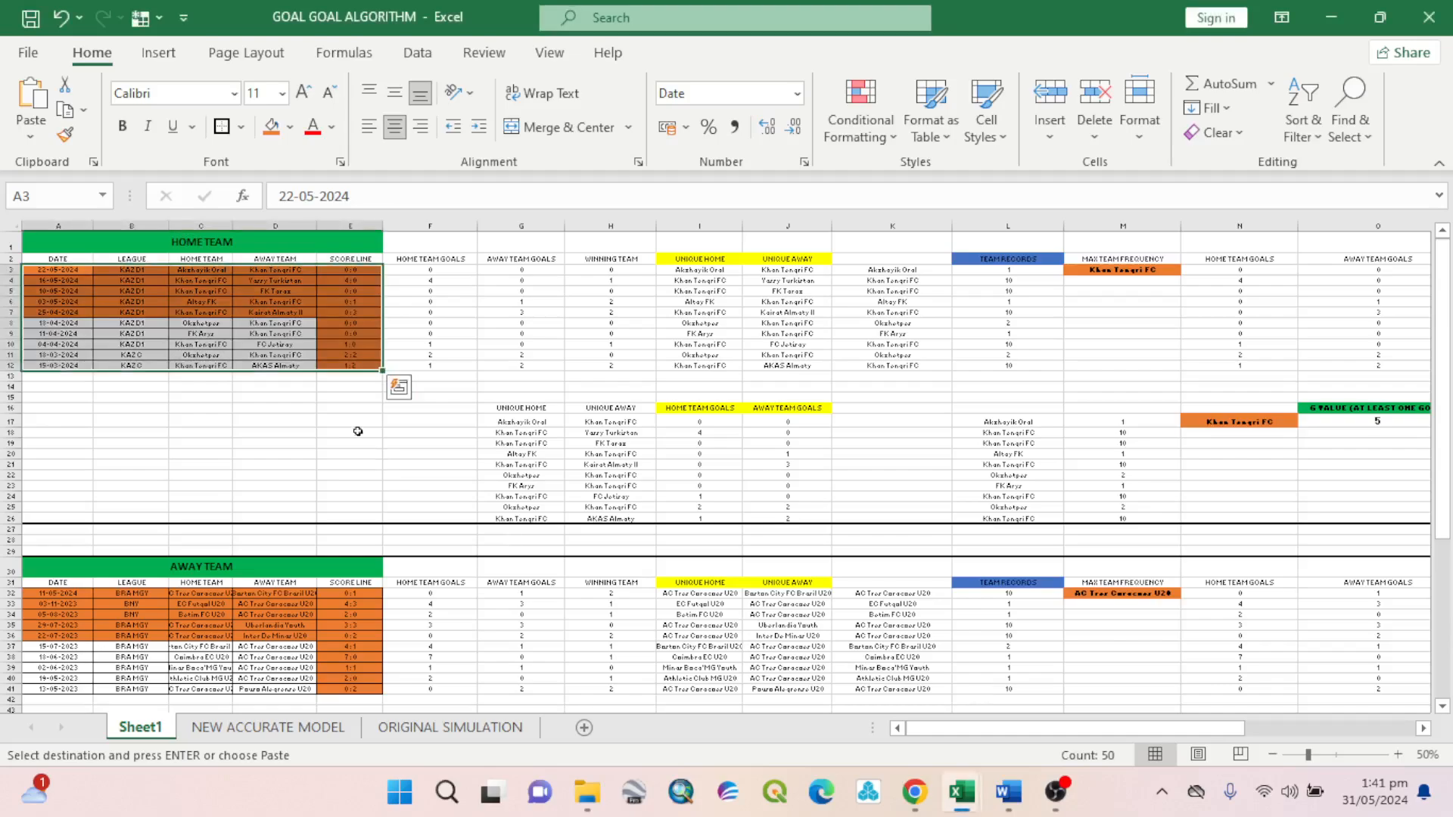
click(44, 594)
right_click(41, 595)
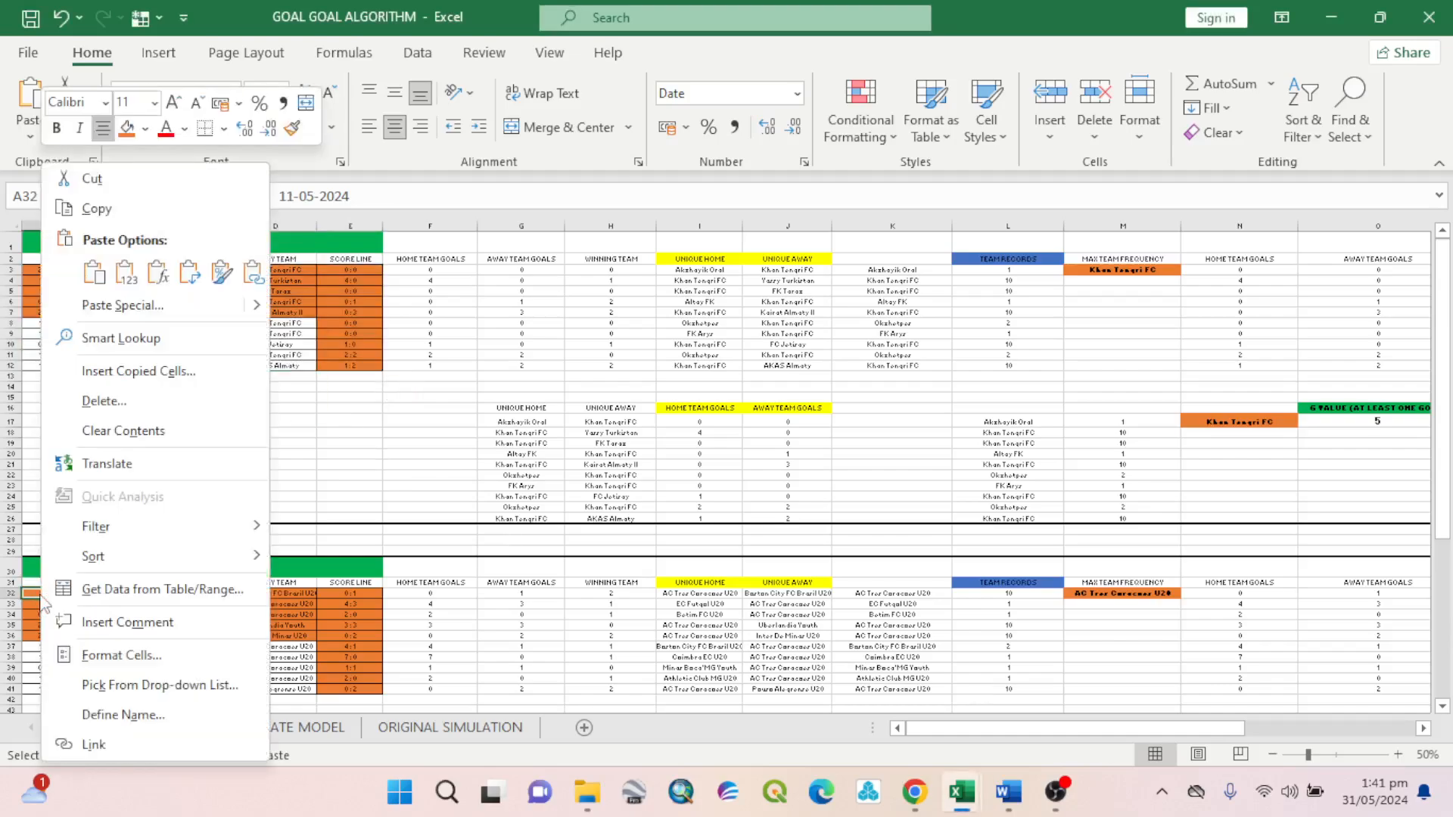
click(125, 265)
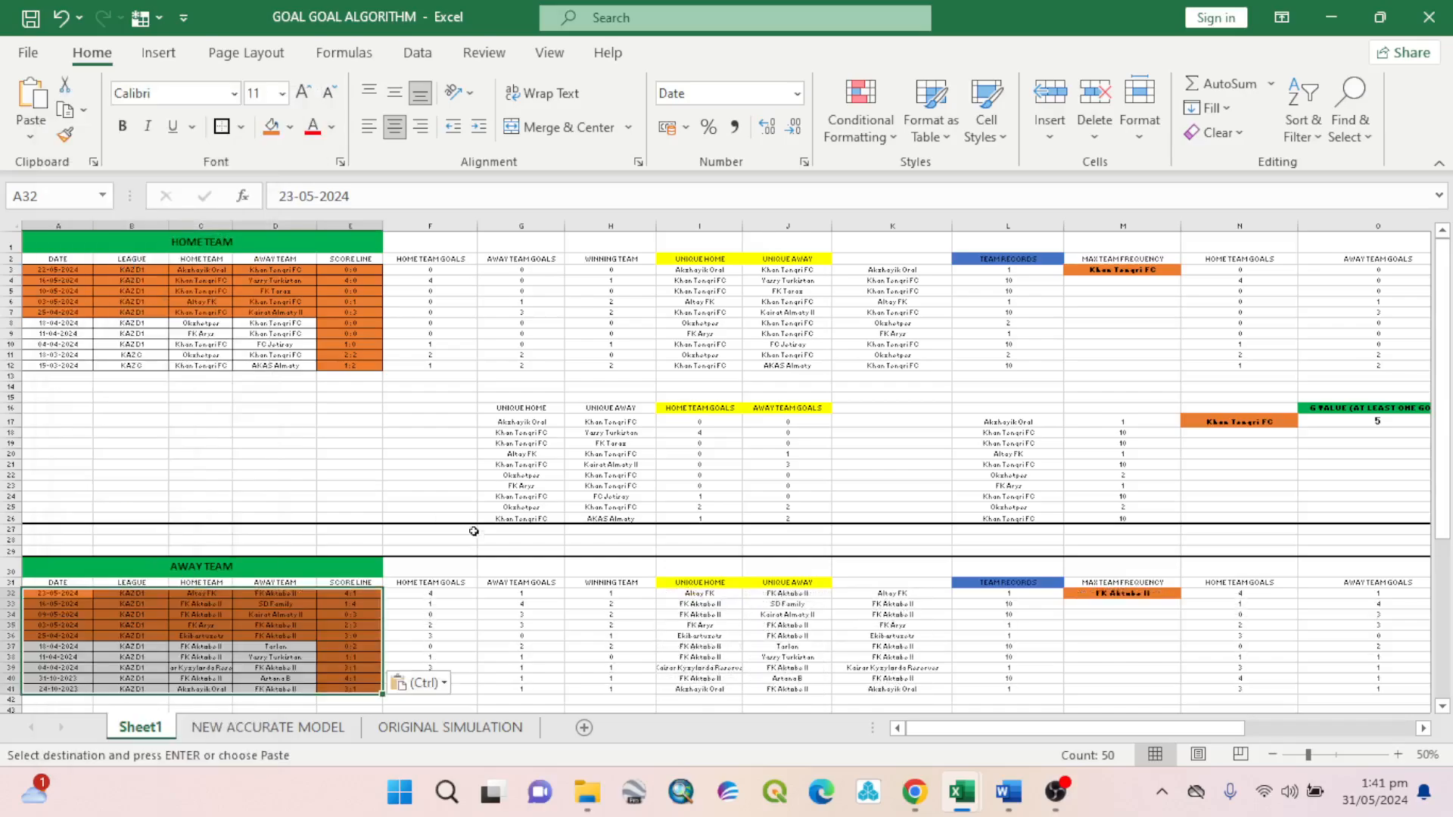
Return to the OWN FULLTIME AND H2H DATA NOWGOAL workbook and copy the two Khan Tengri FC vs FK Aktobe II head-to-head rows in R30:V31.
scroll(477, 530, down, 6)
scroll(481, 544, down, 3)
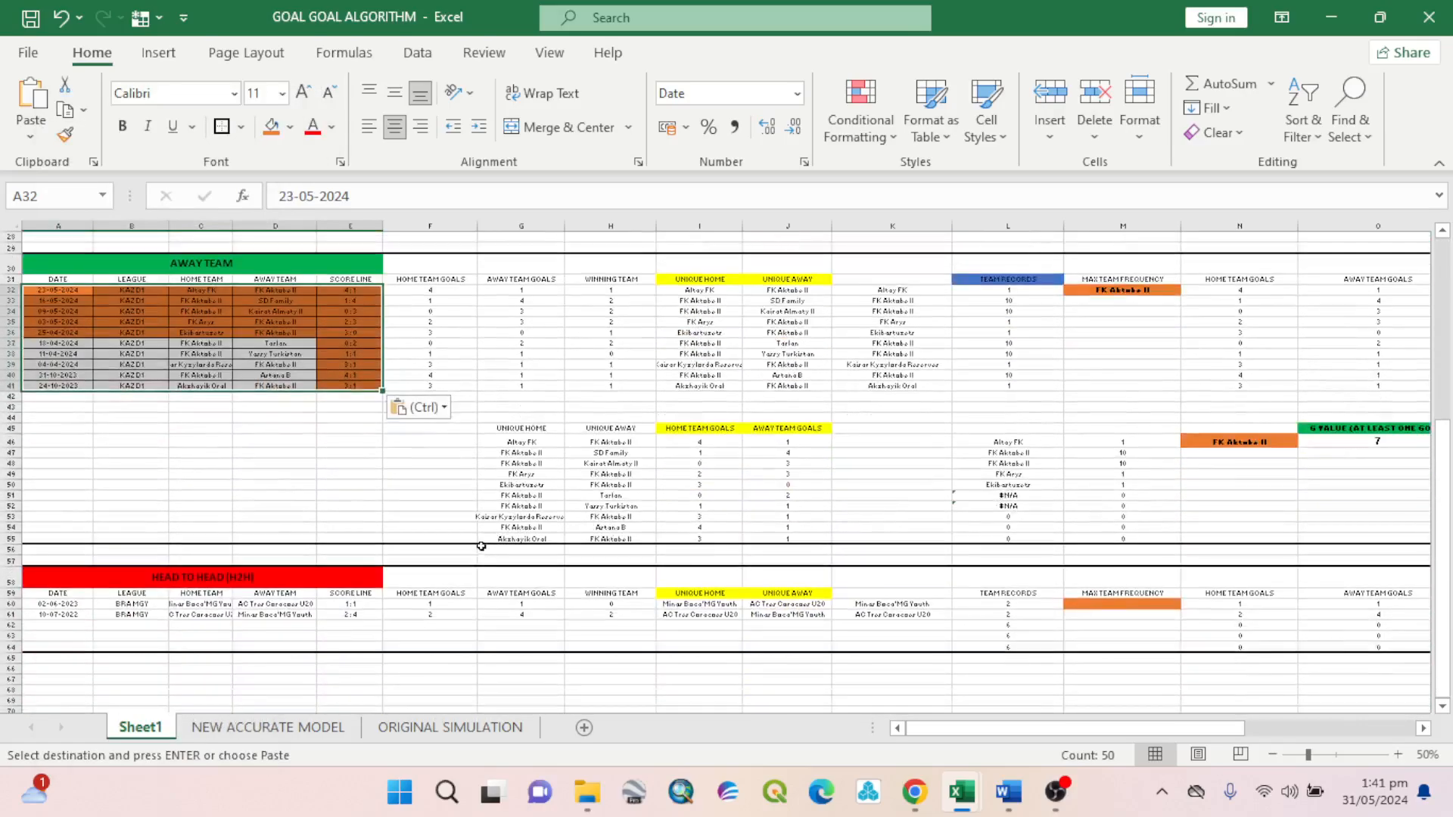
mouse_move(920, 808)
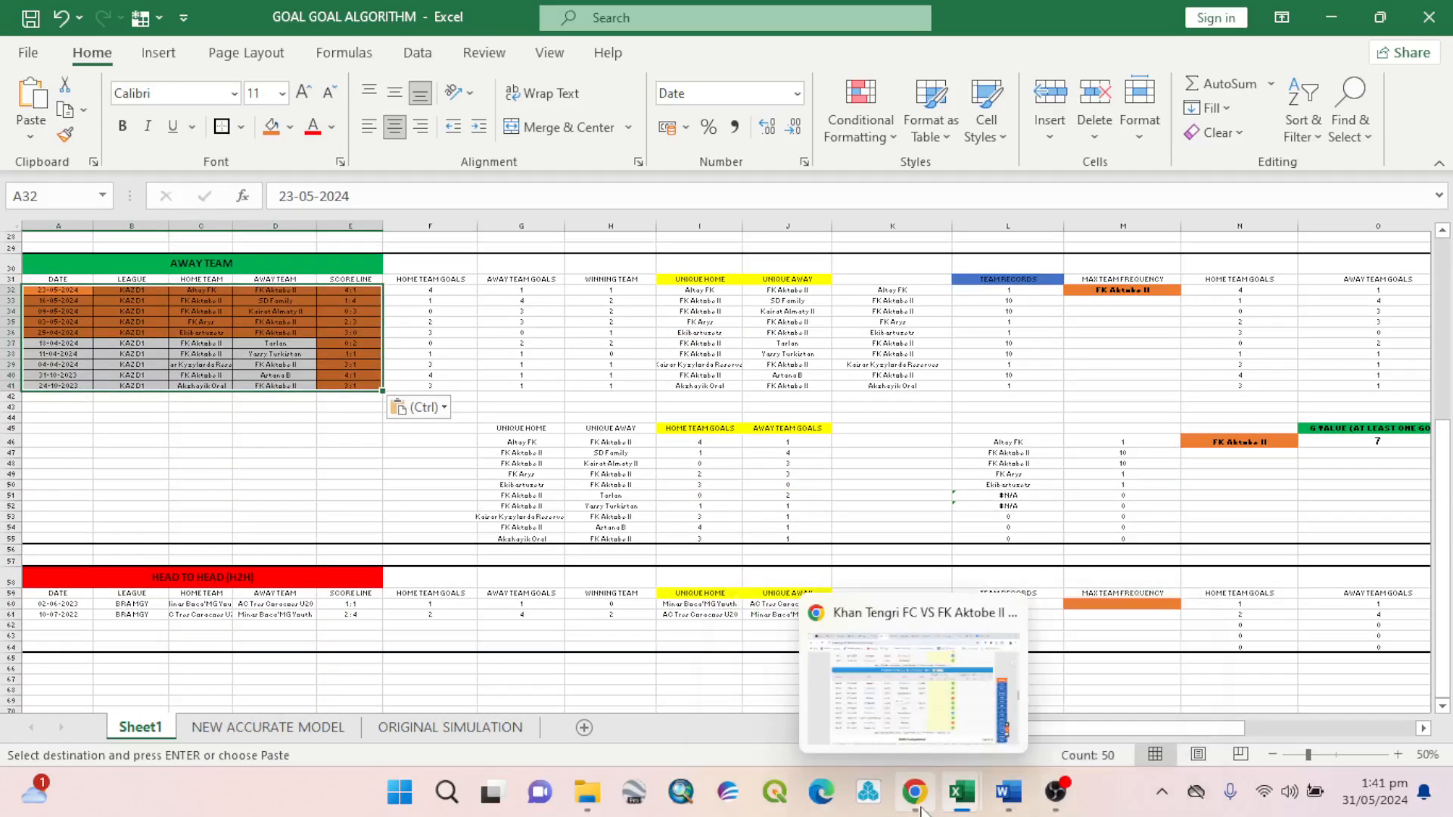
mouse_move(961, 793)
click(901, 670)
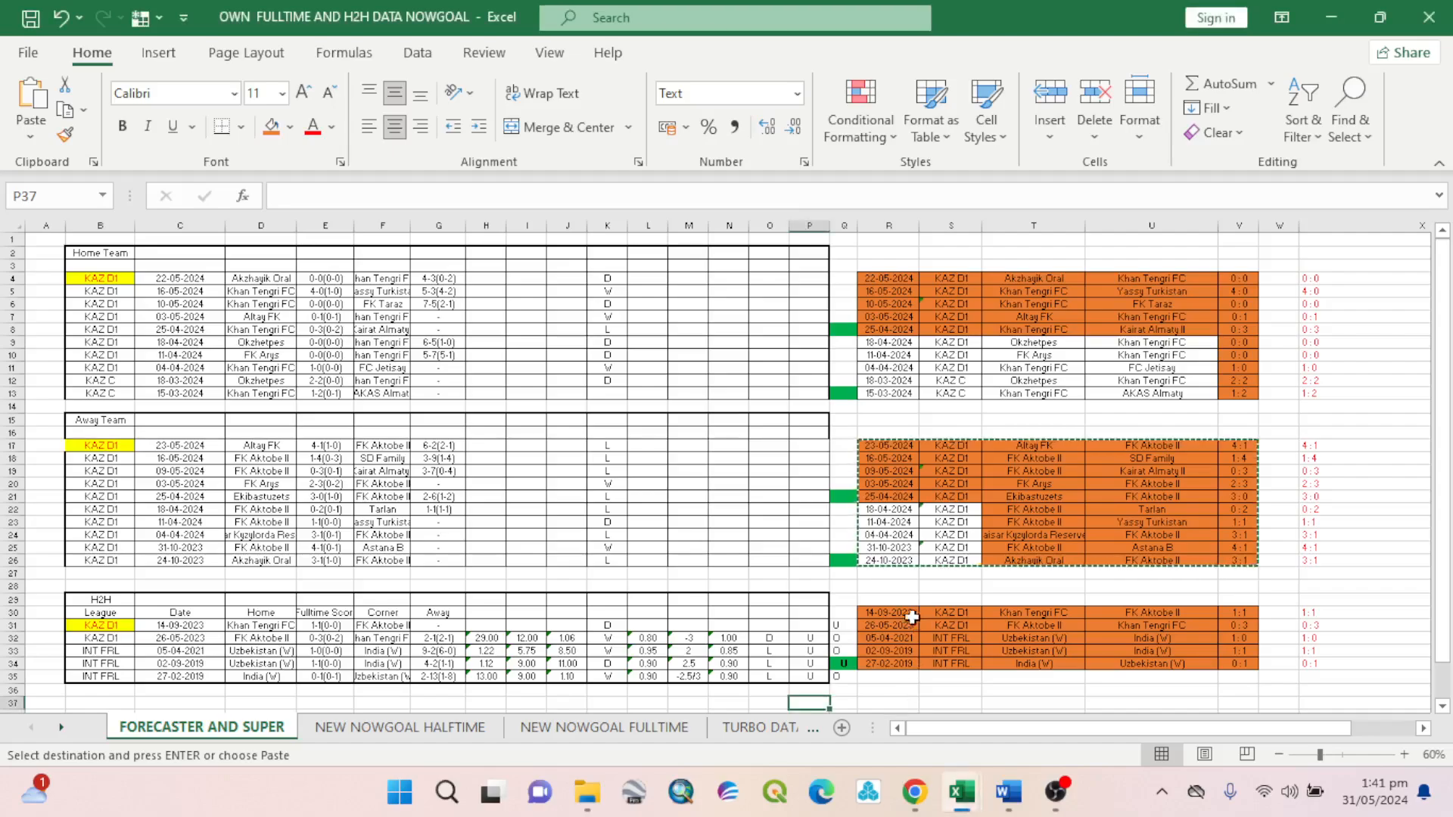
drag(912, 614, 1226, 622)
right_click(1226, 623)
click(1093, 117)
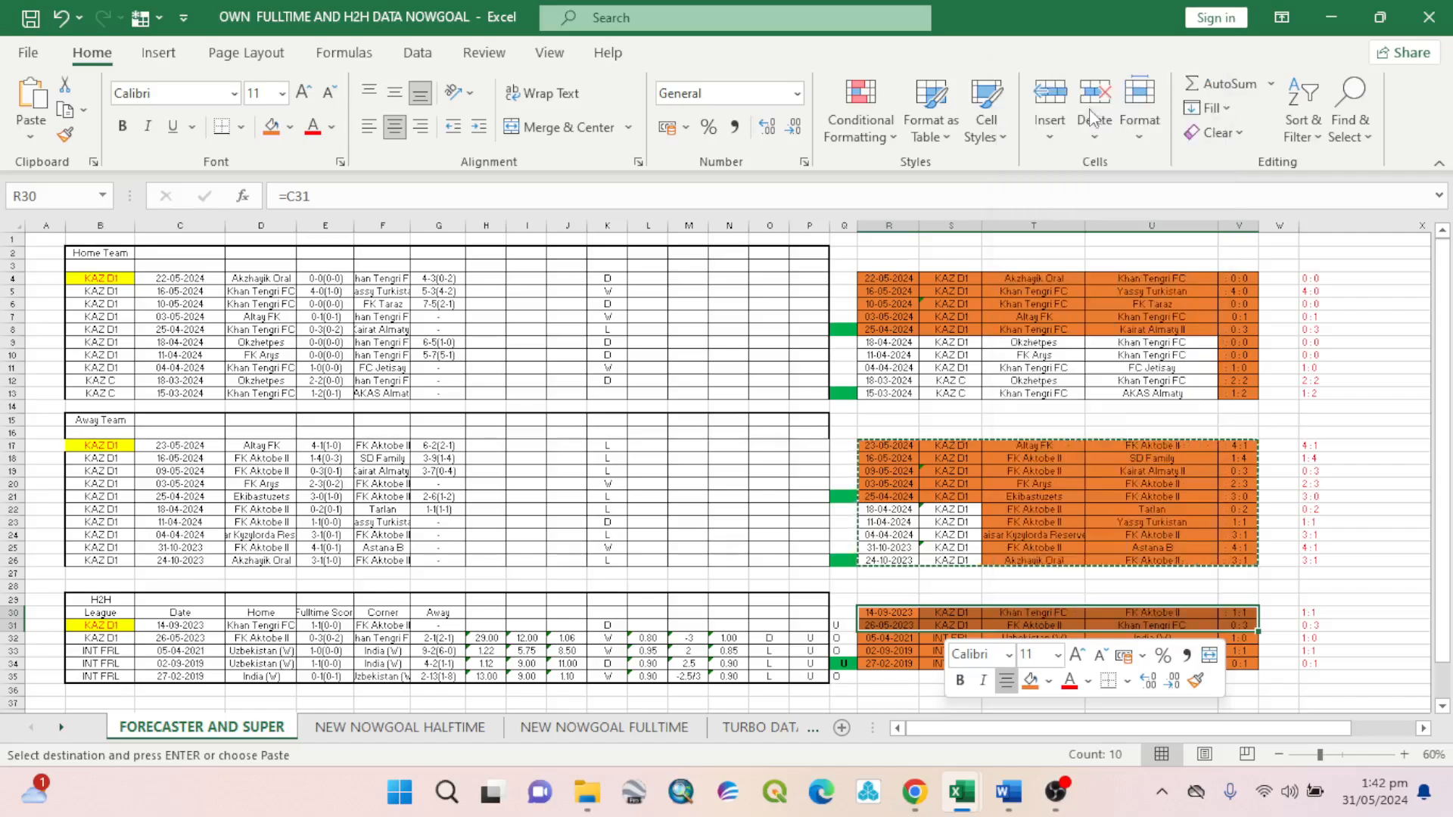
Paste the head-to-head rows as values at A60 on Sheet1 of GOAL GOAL ALGORITHM, and open the NEW ACCURATE MODEL sheet for the prediction.
mouse_move(962, 791)
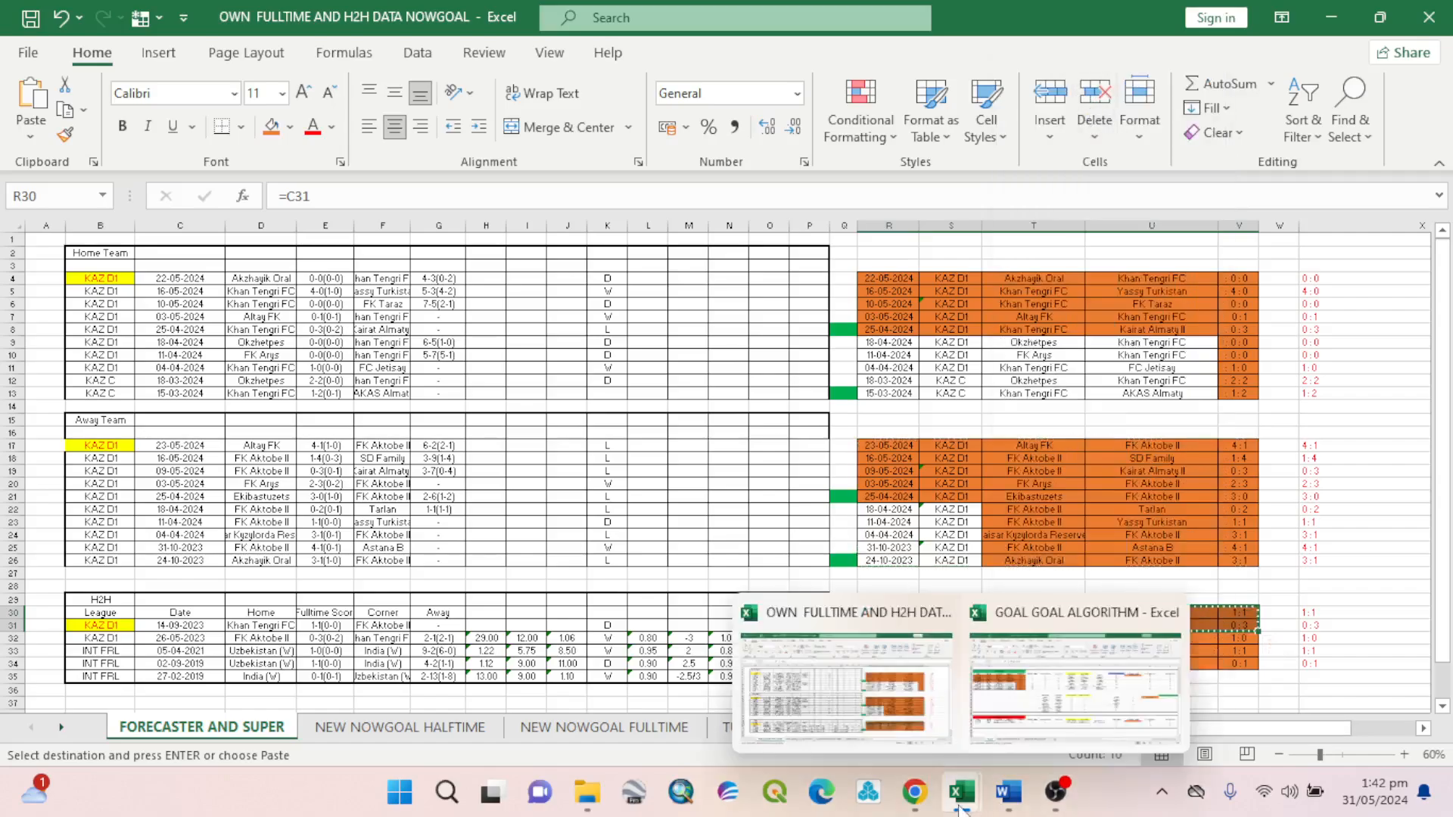
click(1024, 723)
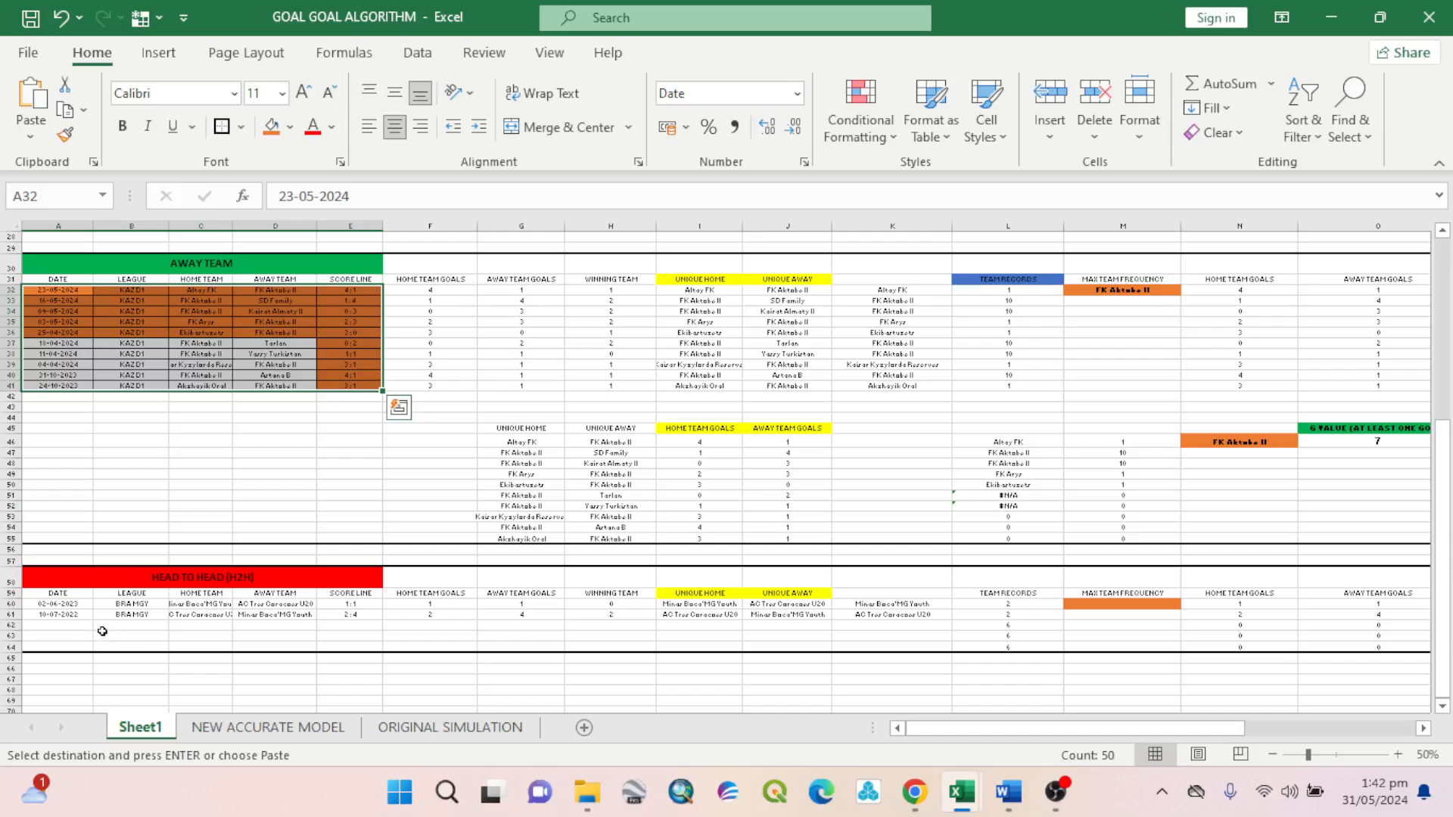
click(76, 608)
right_click(76, 608)
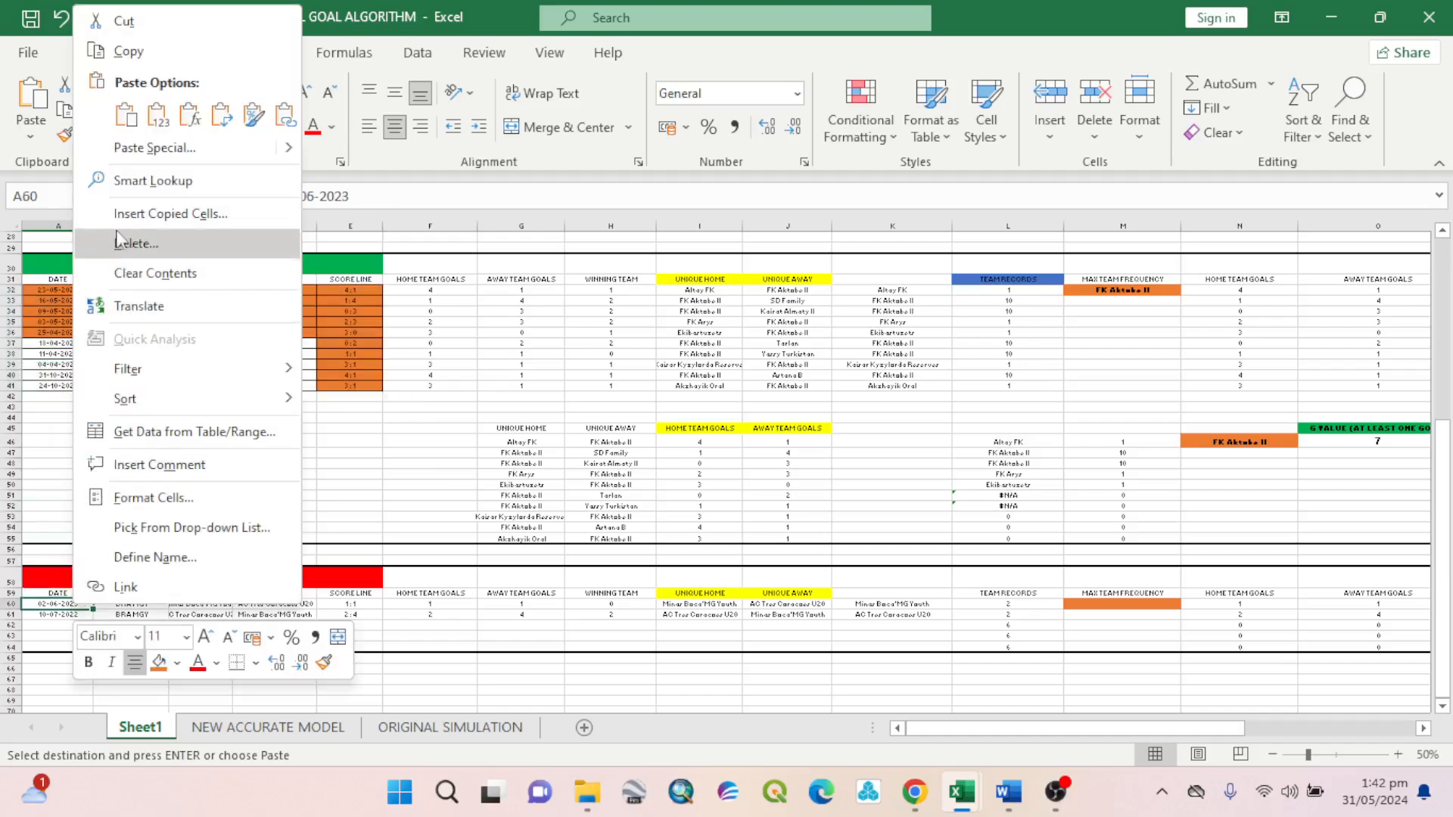
click(156, 118)
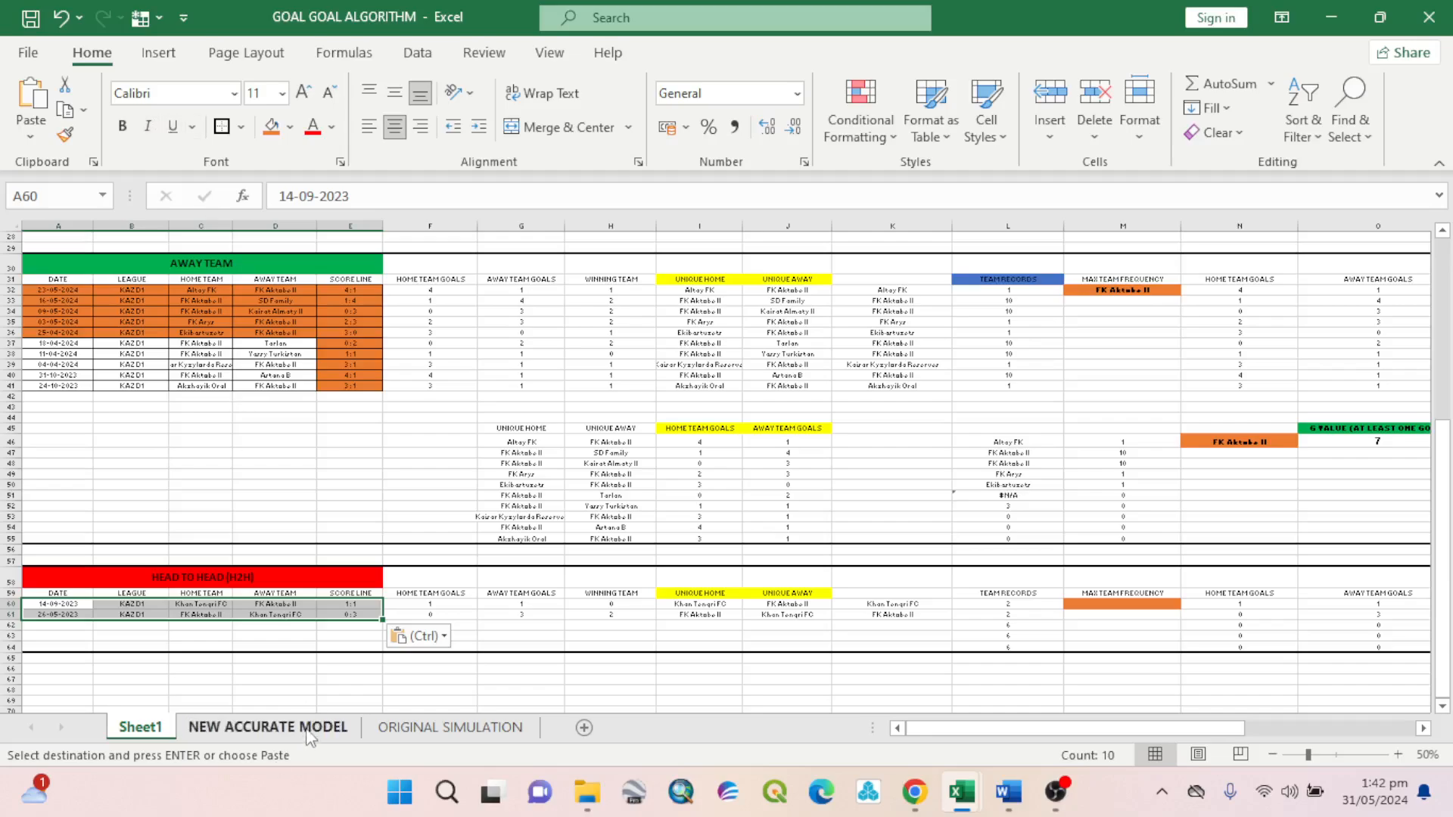
click(268, 728)
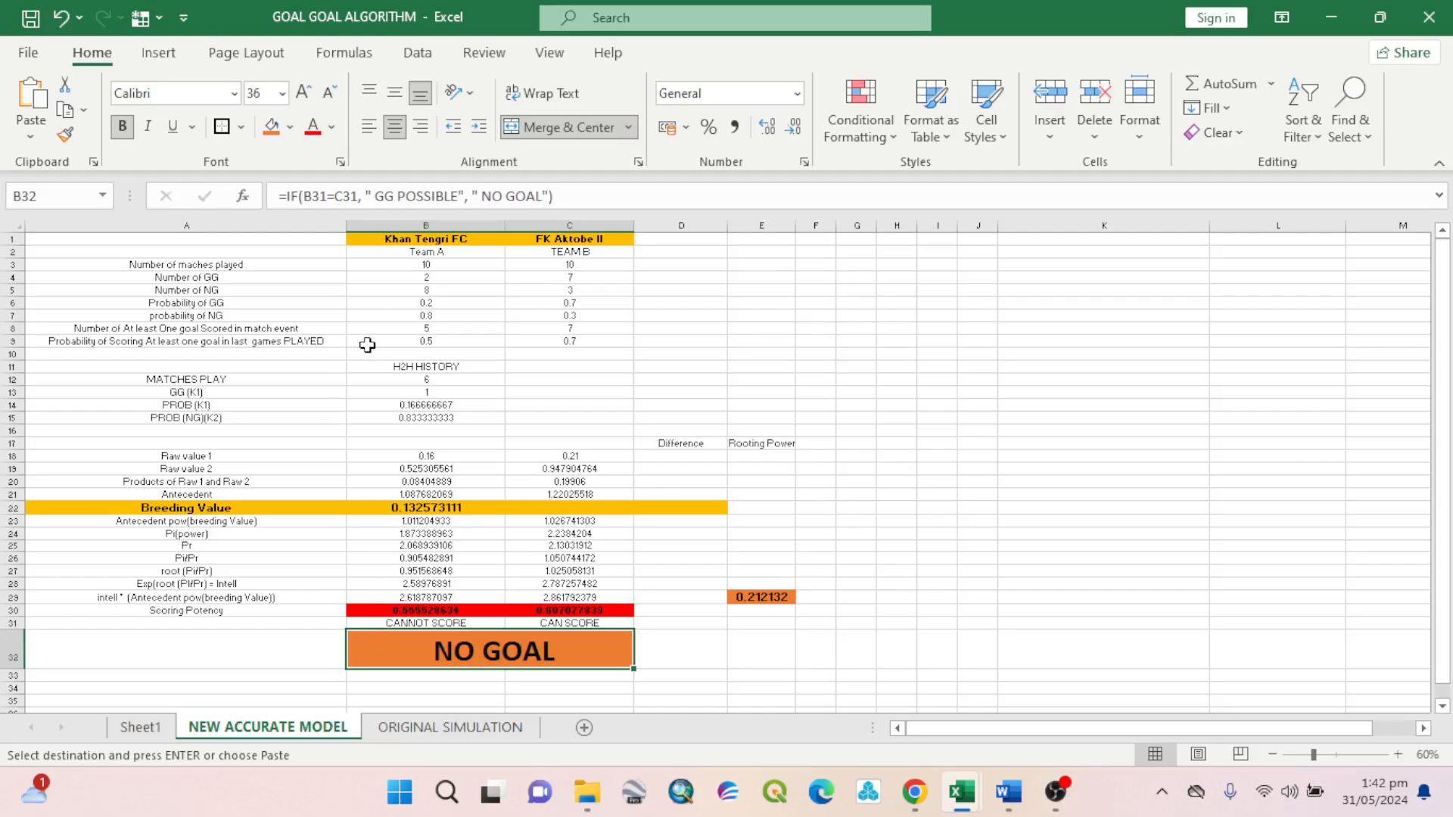
Return to Sheet1 and inspect the TEAM RECORDS formula in L62 of the HEAD TO HEAD table.
click(153, 727)
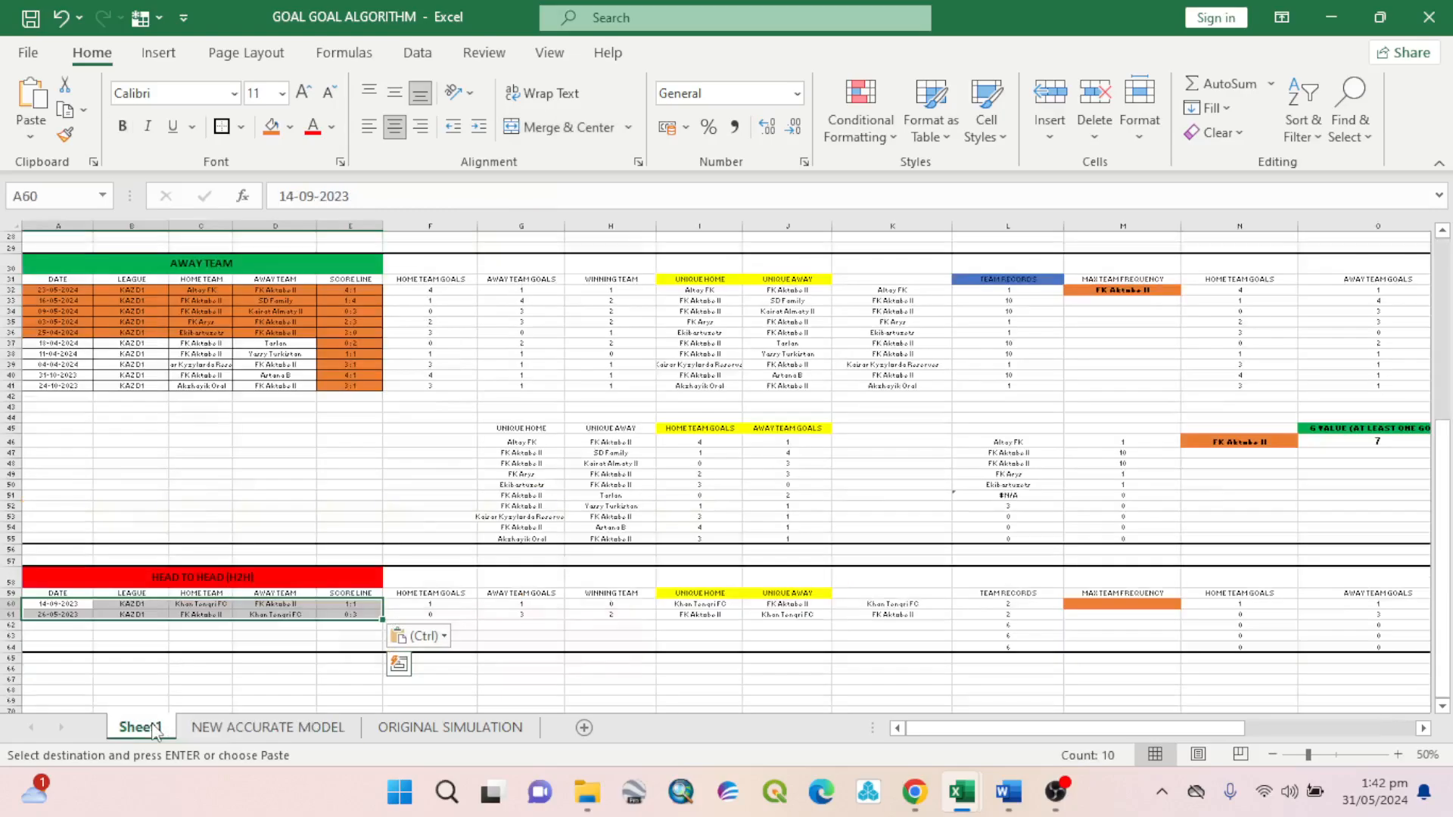
drag(984, 728, 1038, 724)
click(874, 625)
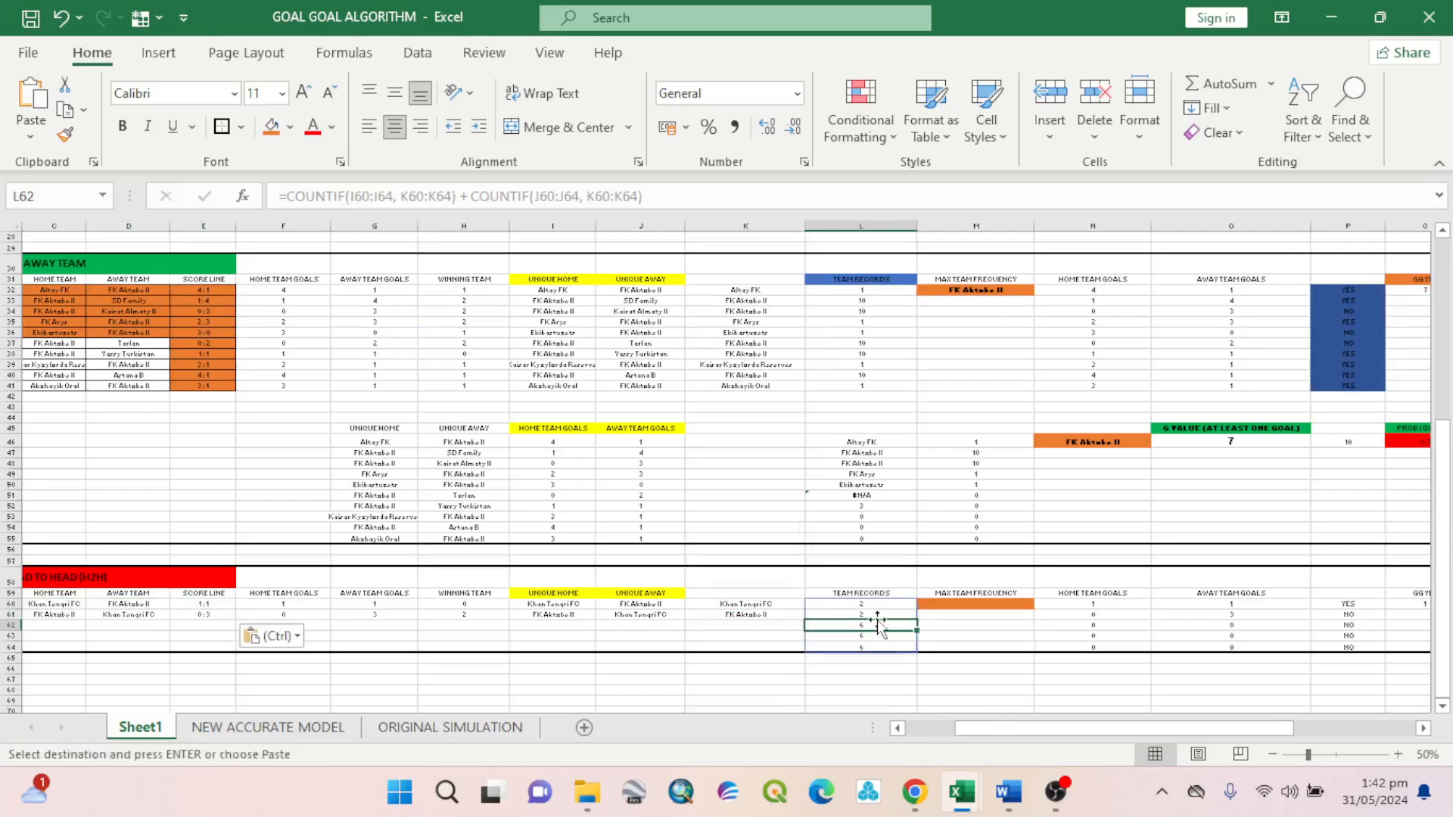
key(Return)
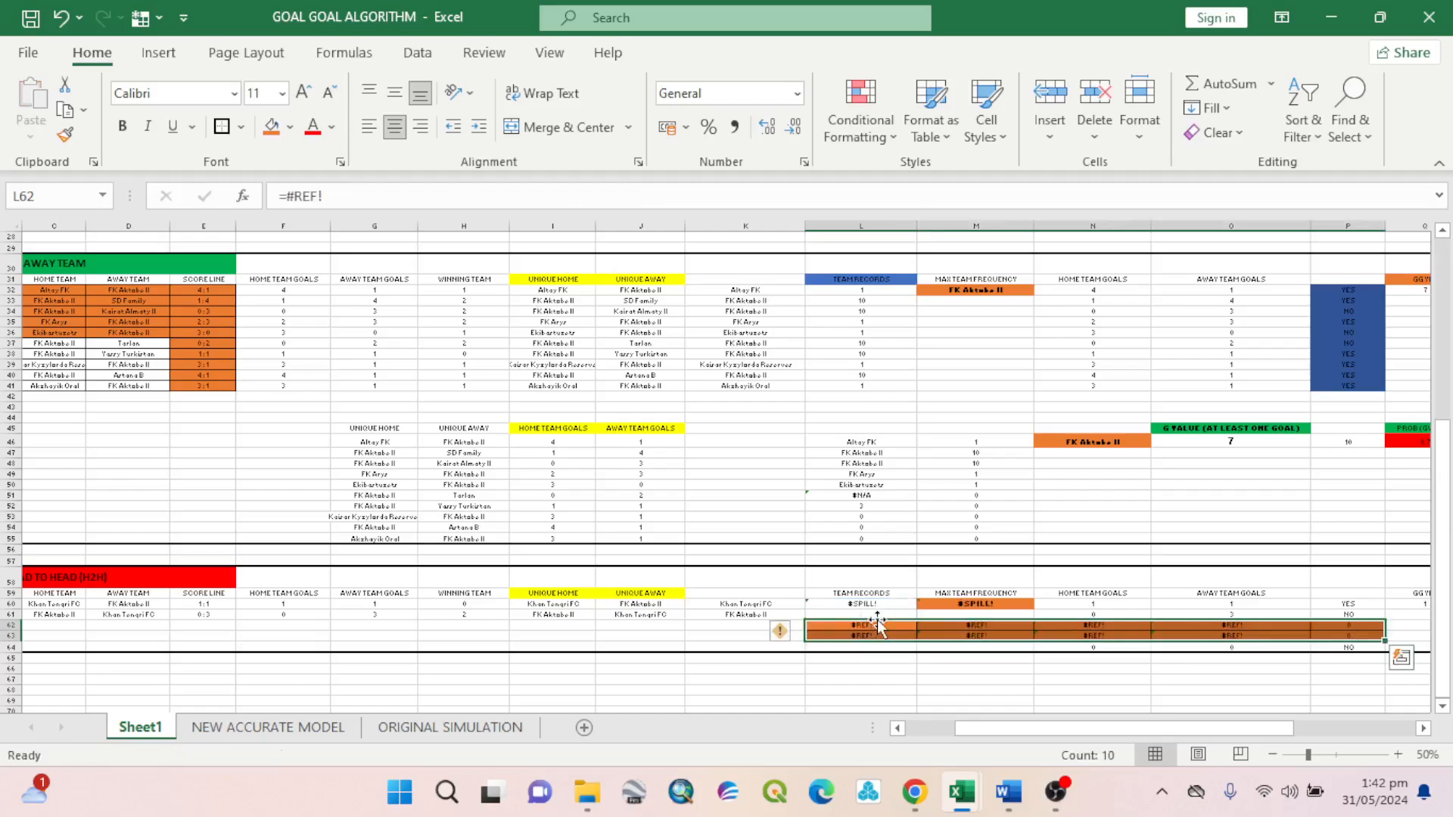
click(58, 23)
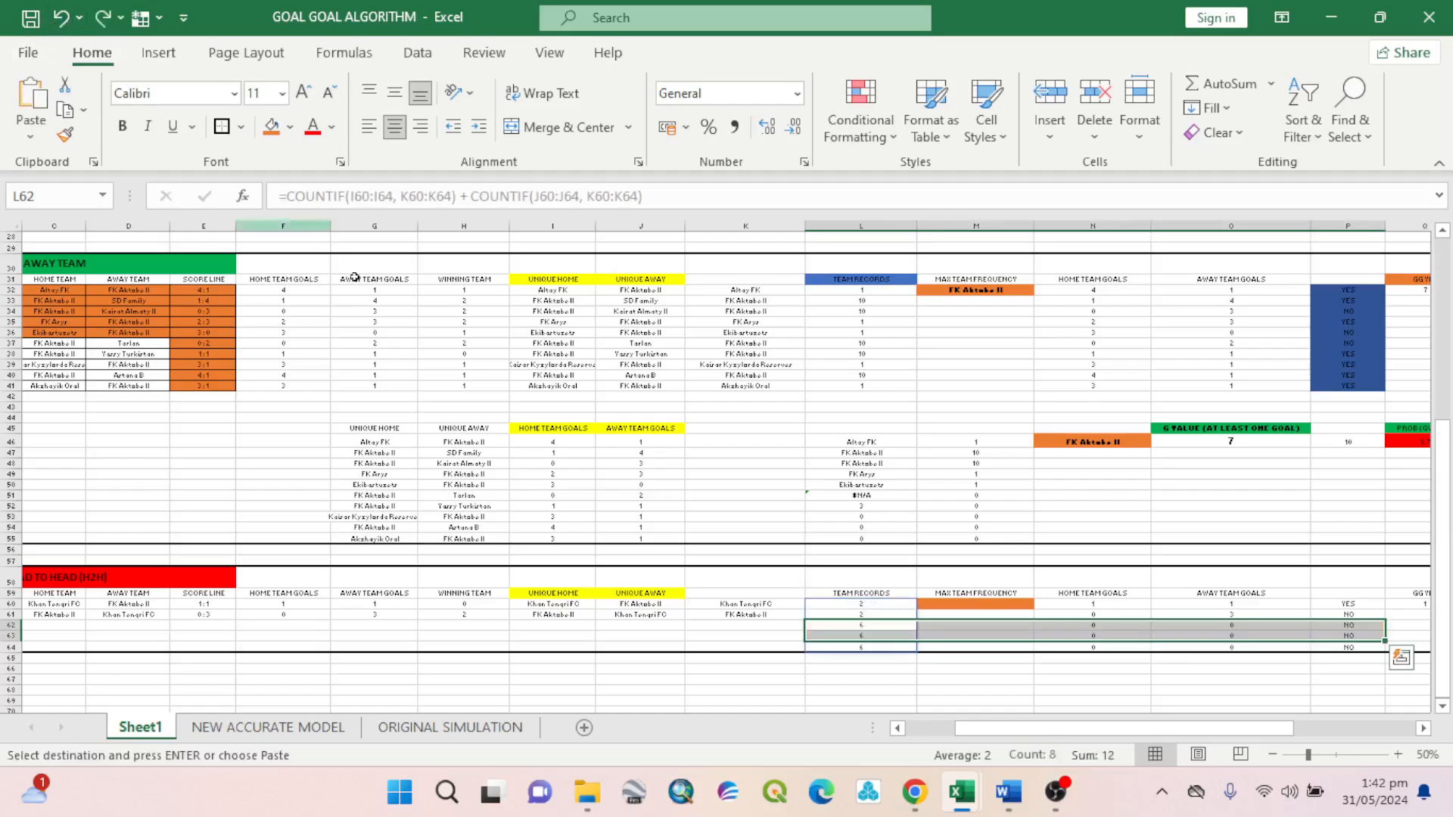
click(657, 700)
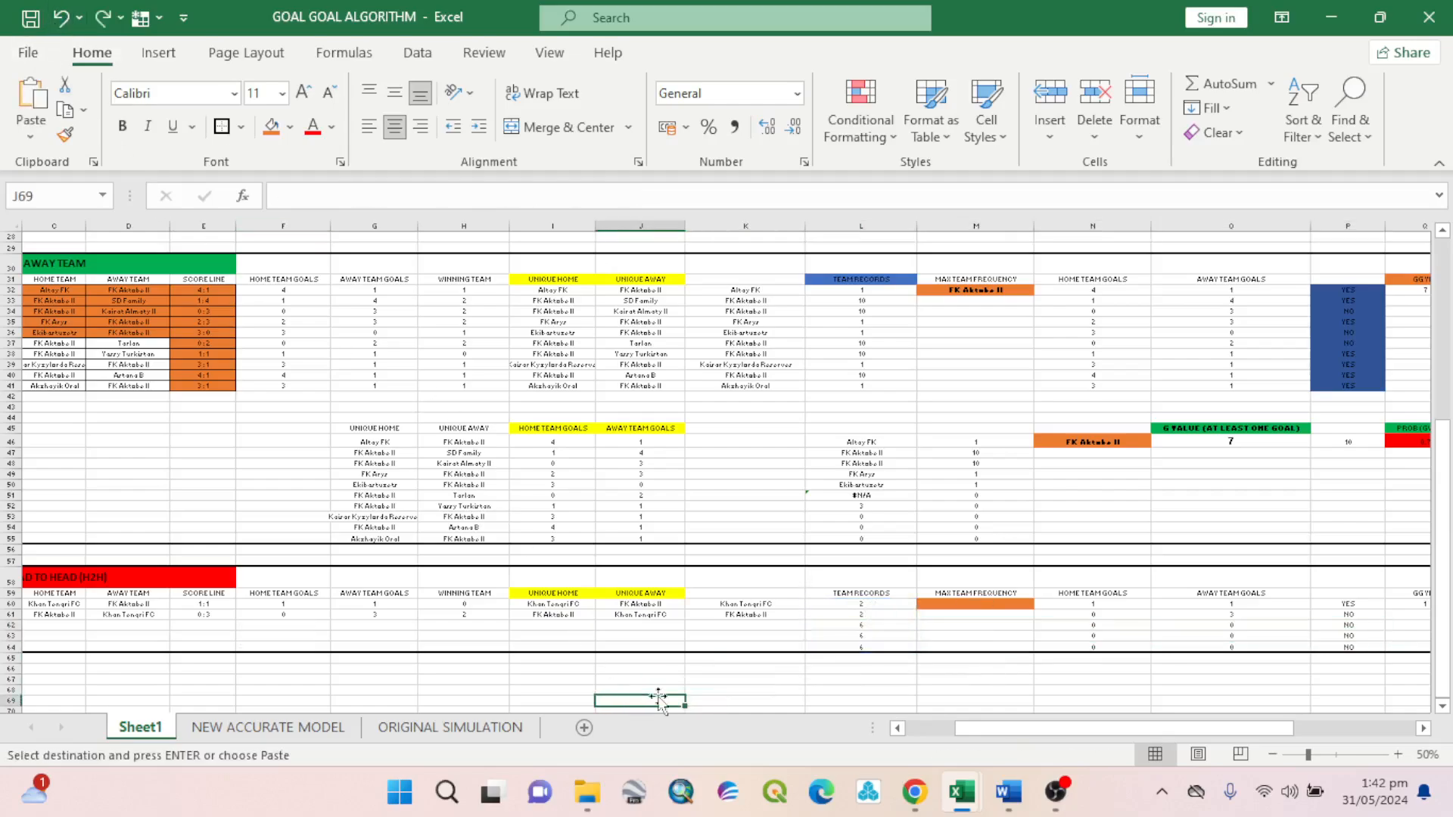
Inspect the TEAM RECORDS formula in L60 of the HEAD TO HEAD table.
click(867, 595)
click(873, 607)
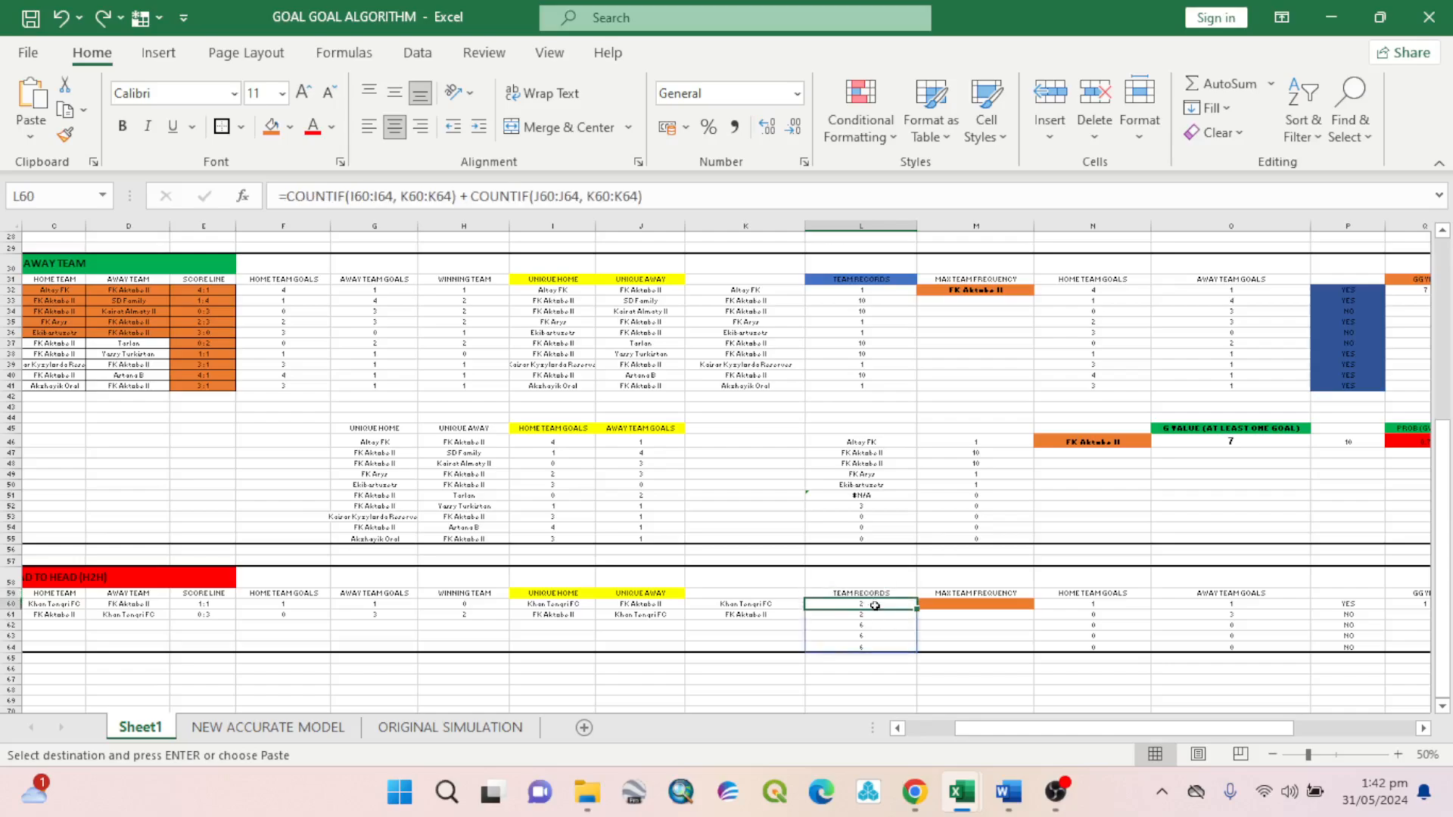
double_click(876, 601)
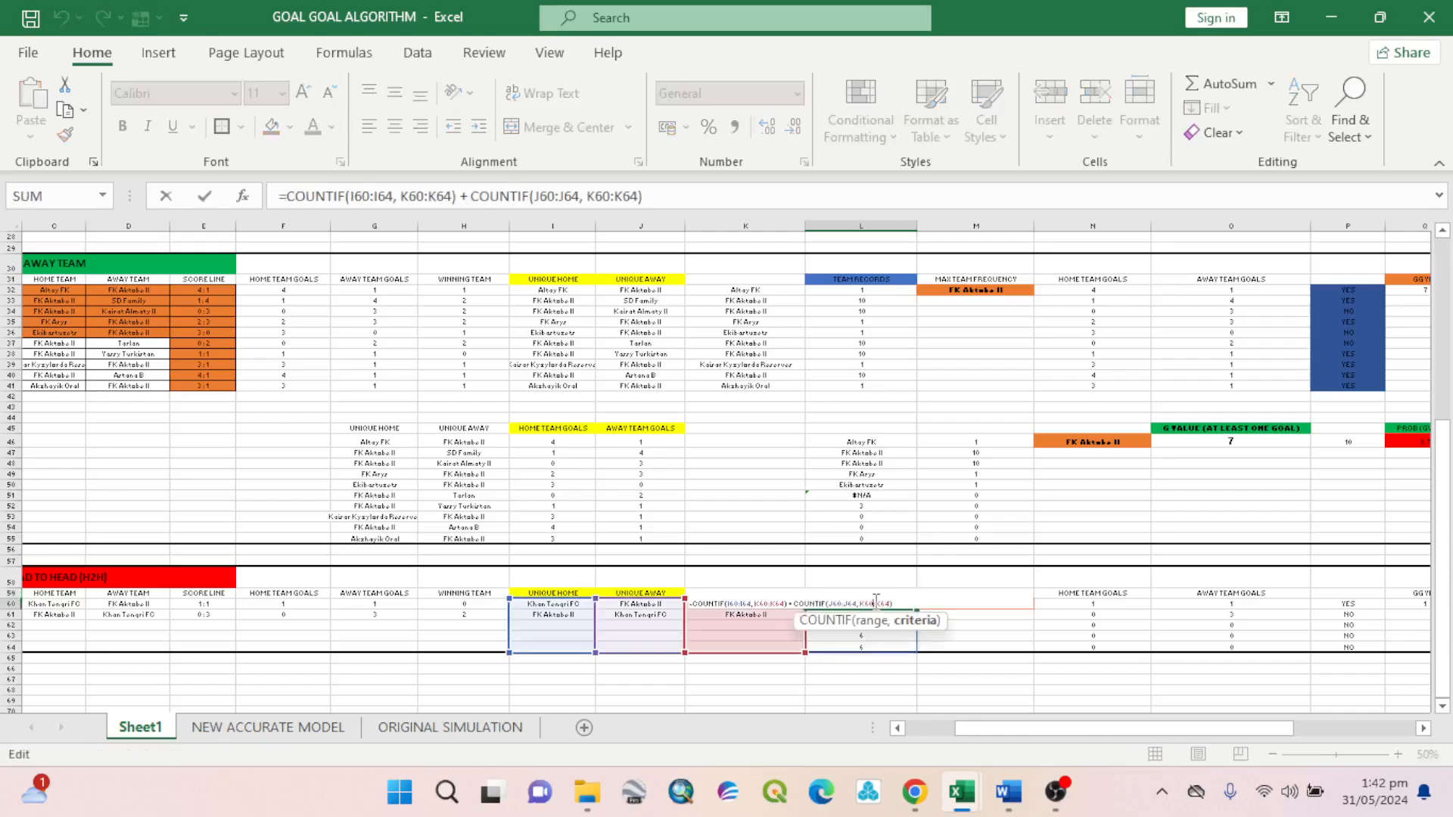
key(Return)
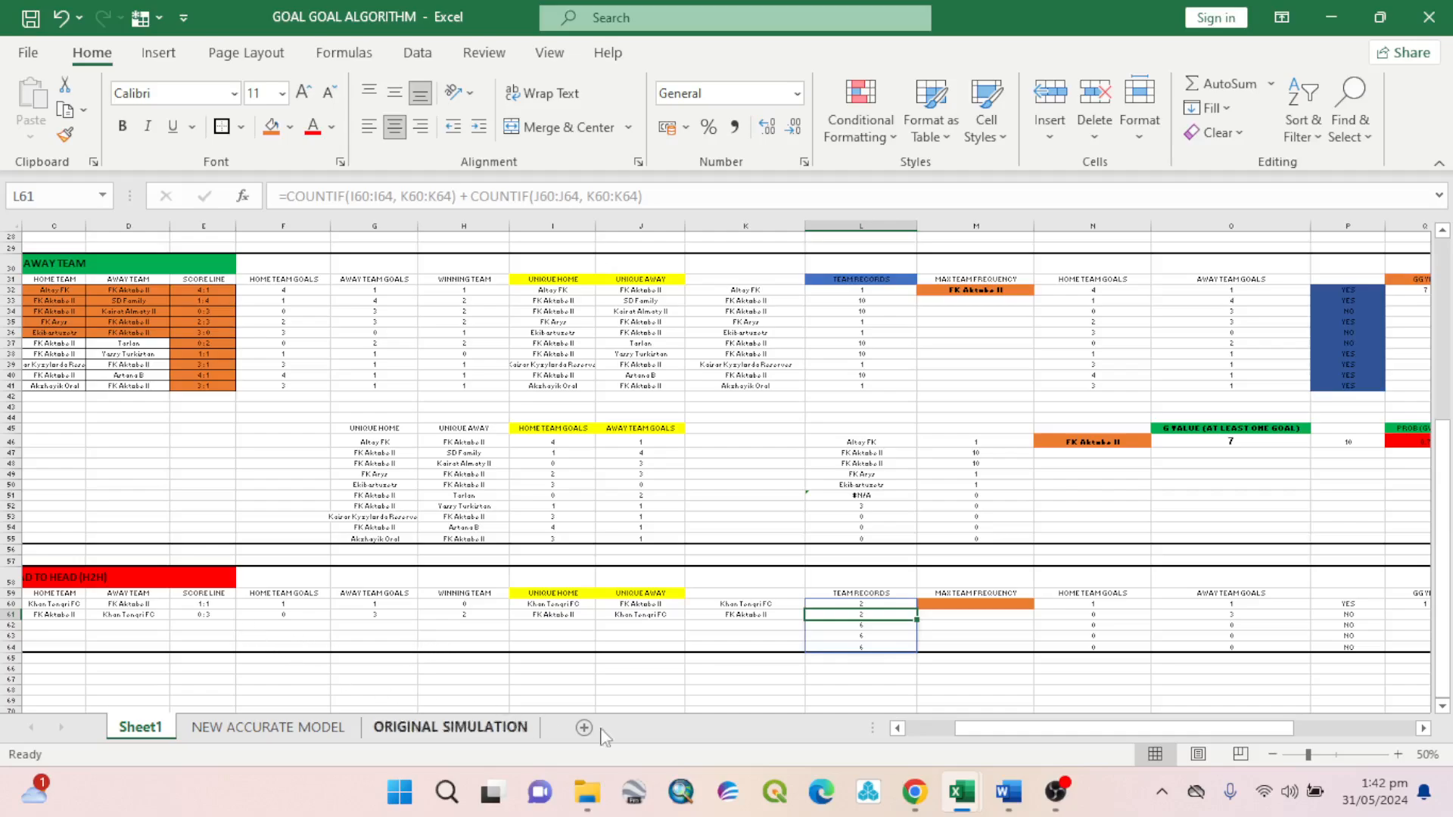
Switch to Nowgoal in Chrome and look through the live match list for another fixture to predict.
click(912, 791)
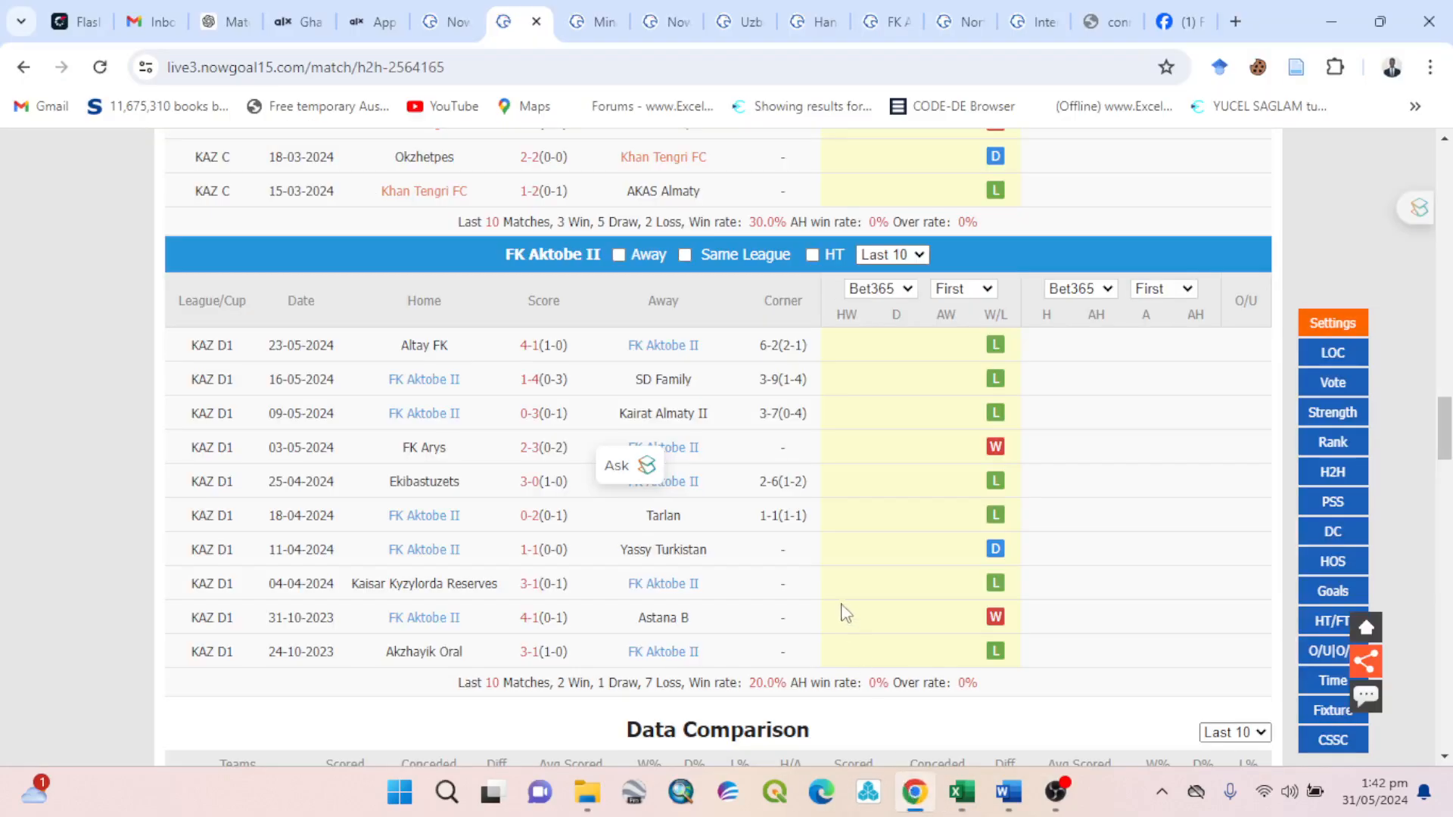
scroll(845, 613, up, 8)
click(434, 11)
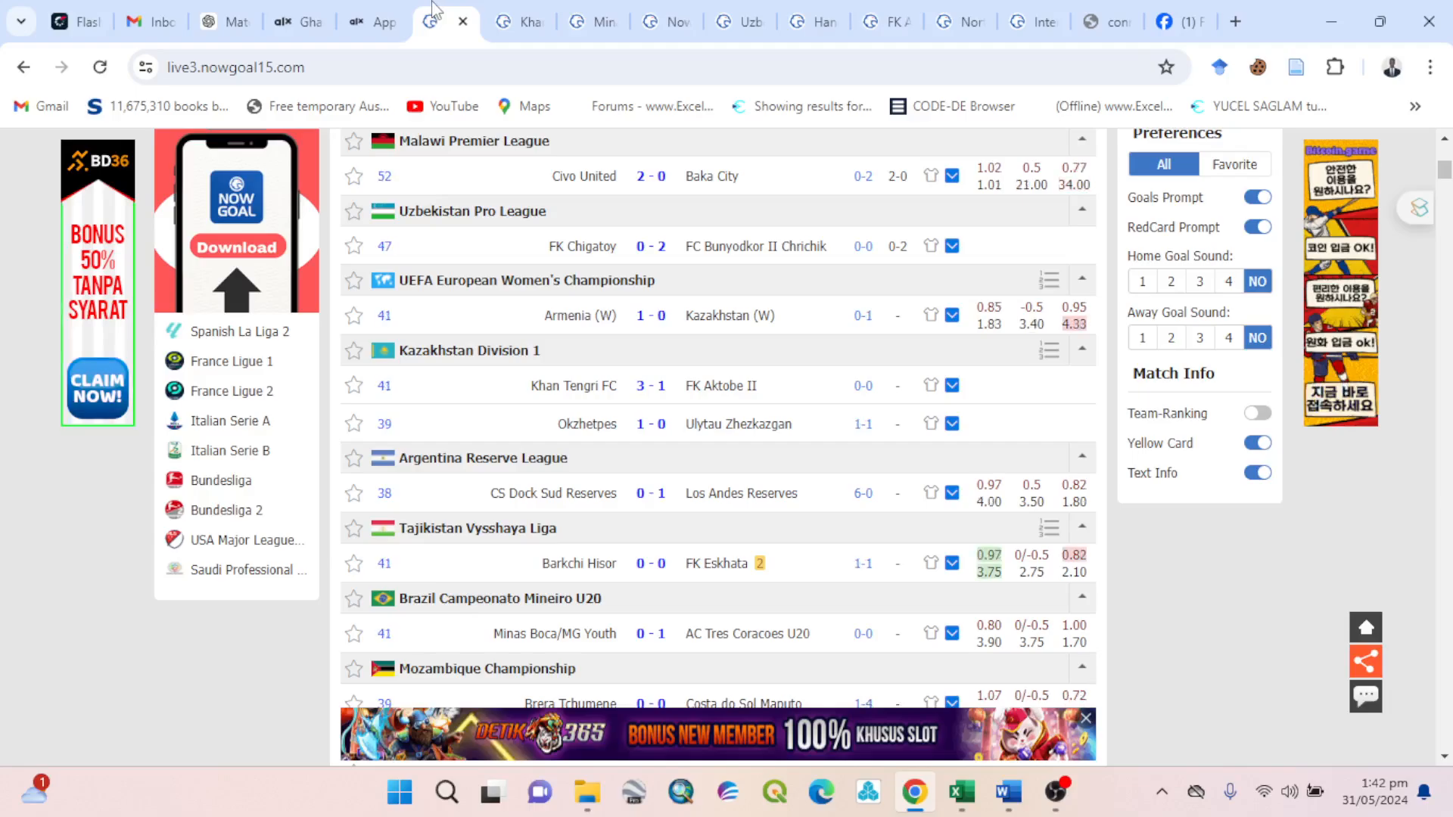
scroll(696, 504, down, 3)
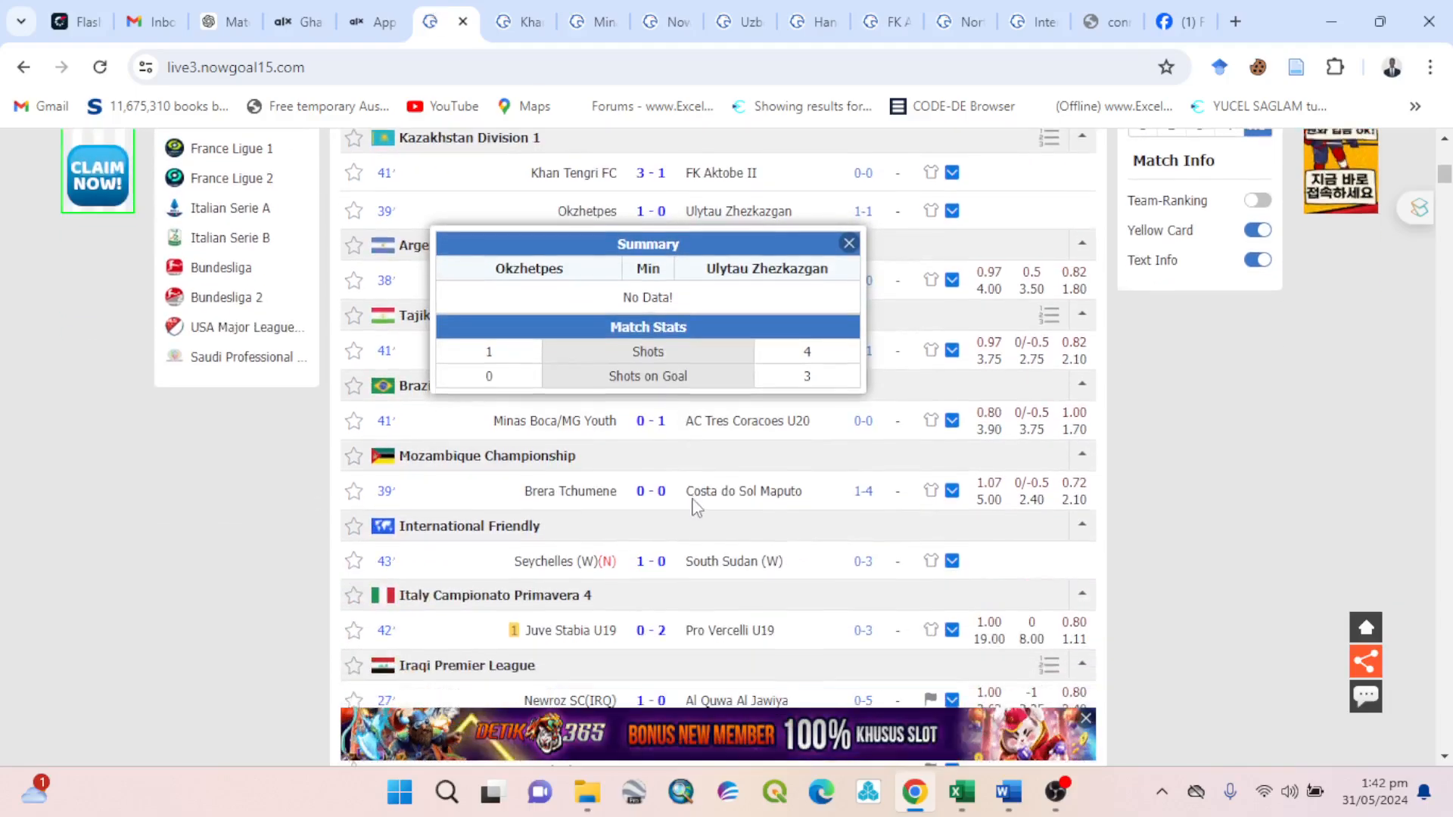
scroll(695, 509, down, 2)
scroll(634, 568, down, 2)
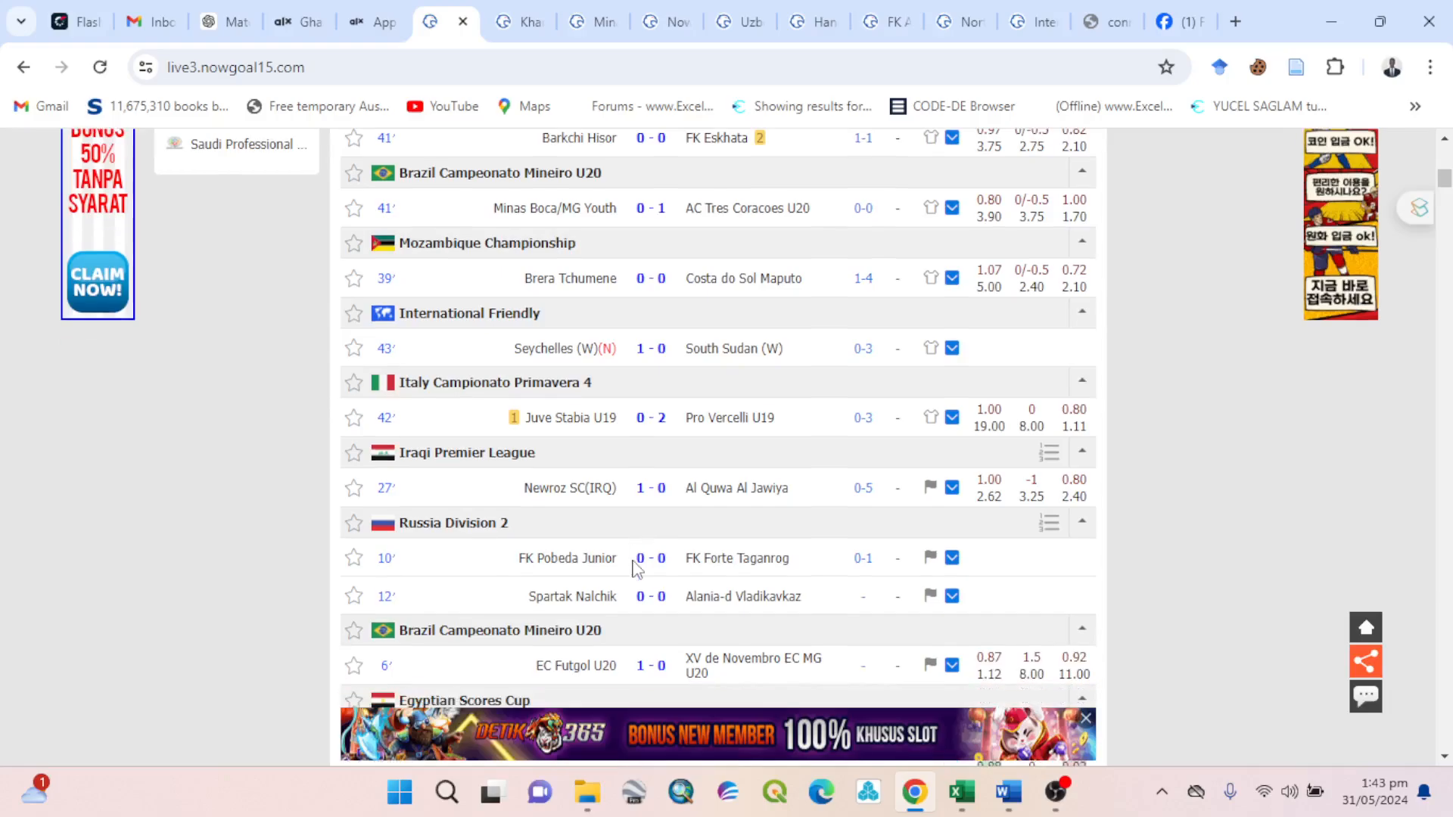
scroll(635, 567, down, 1)
scroll(651, 553, down, 3)
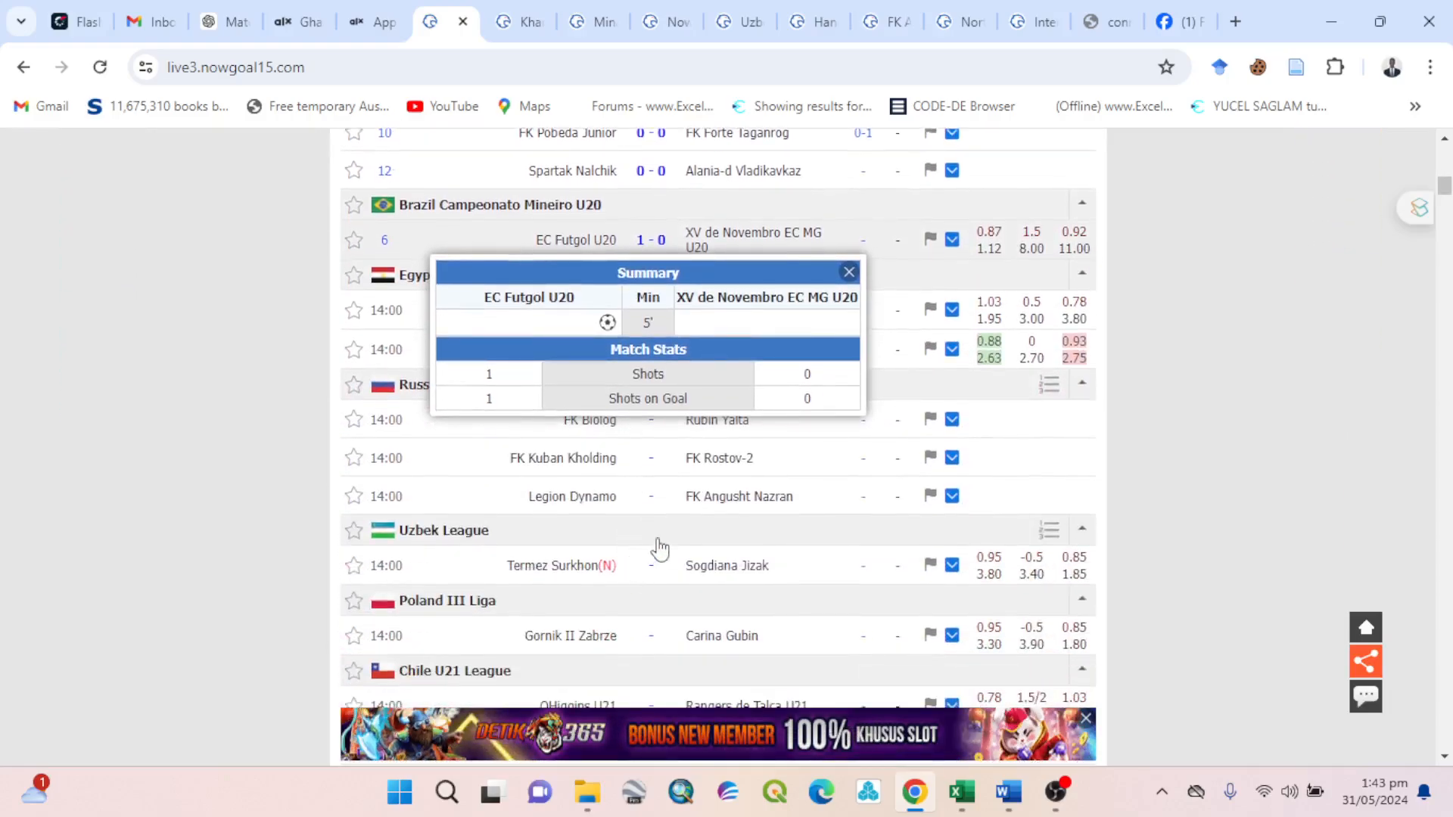
scroll(660, 547, up, 15)
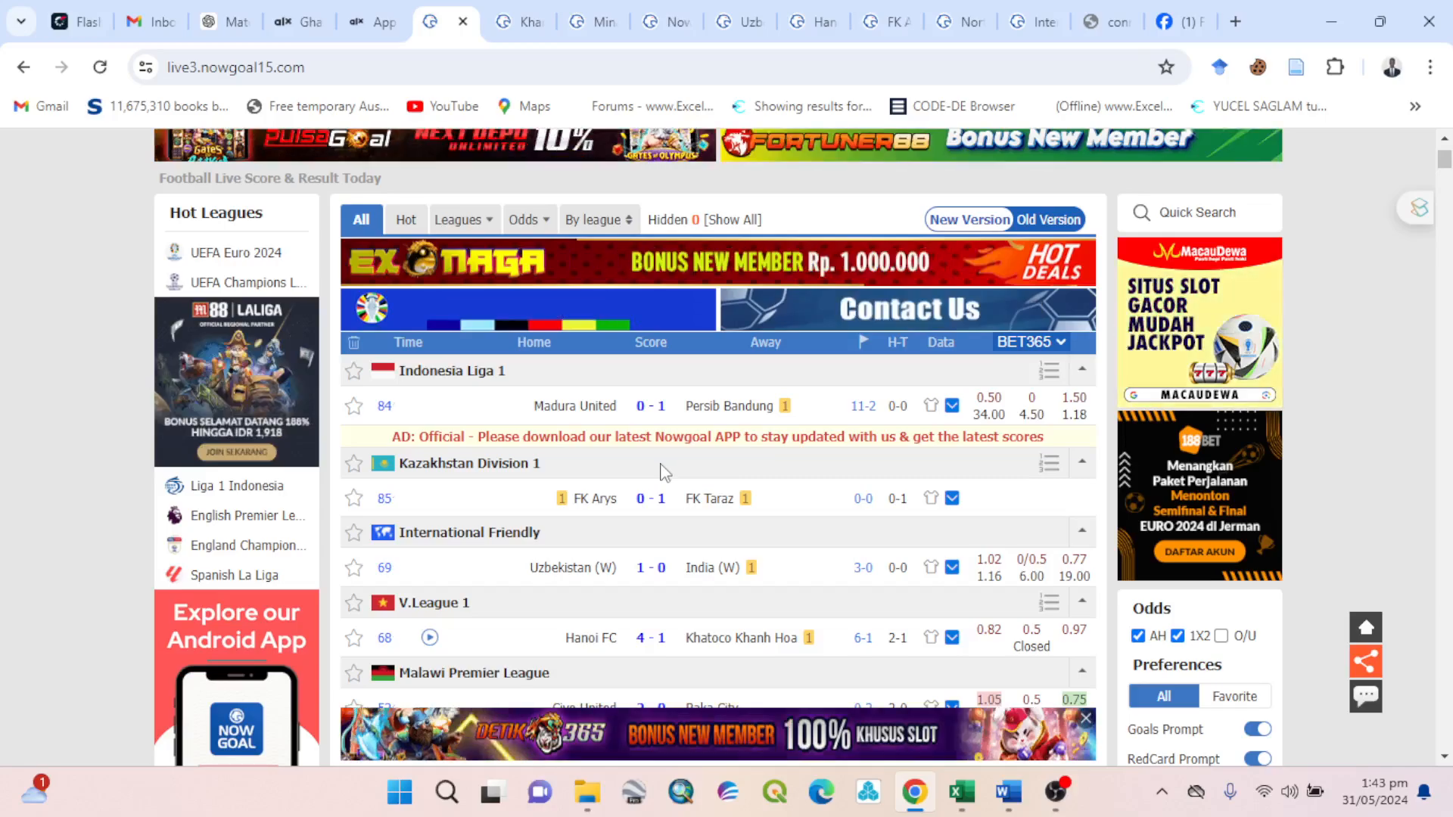
scroll(626, 492, down, 3)
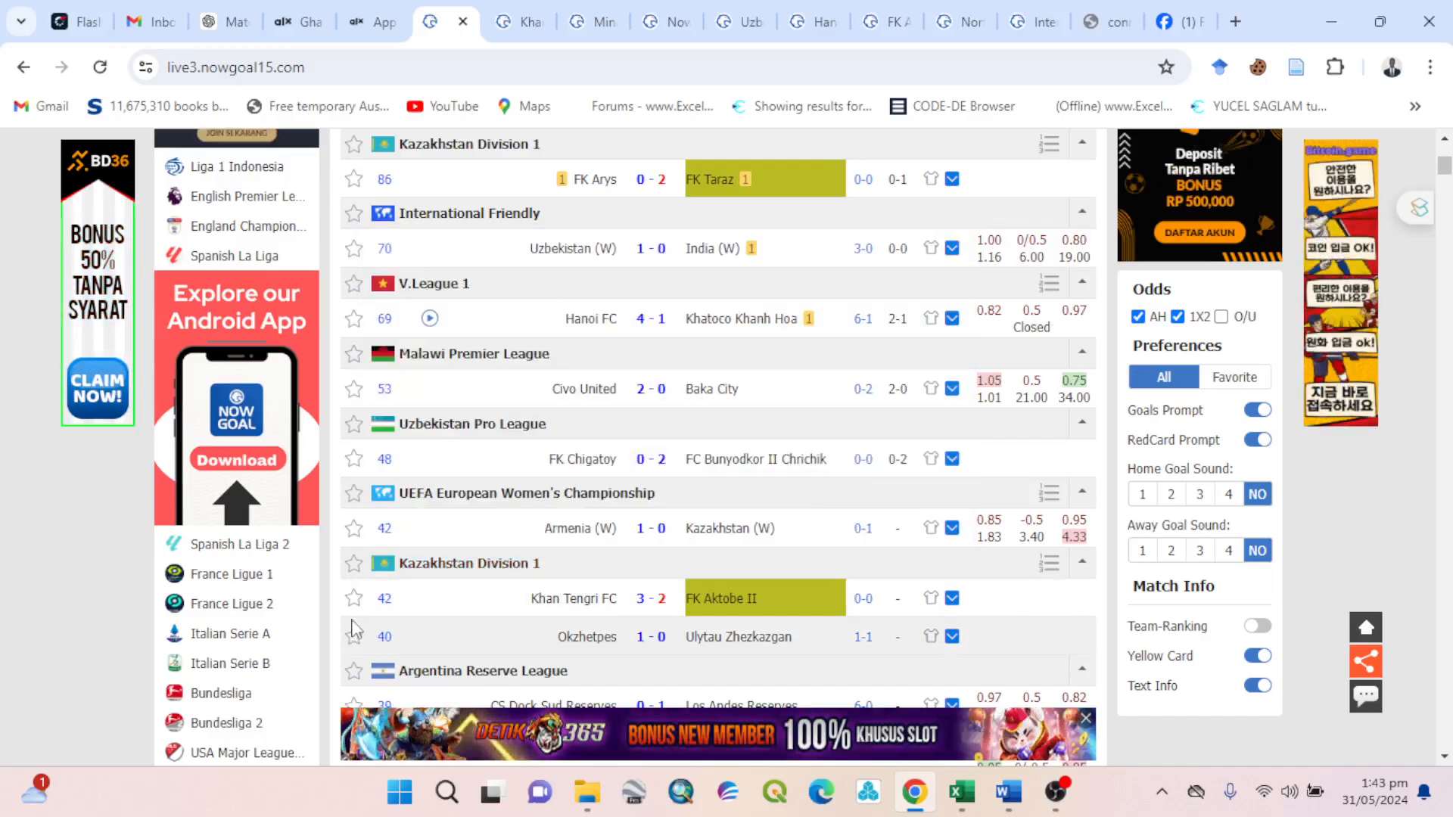
Open the analysis of FK Chigatoy vs FC Bunyodkor II Chrichik and limit the Head to Head Statistics to Last 5.
click(596, 463)
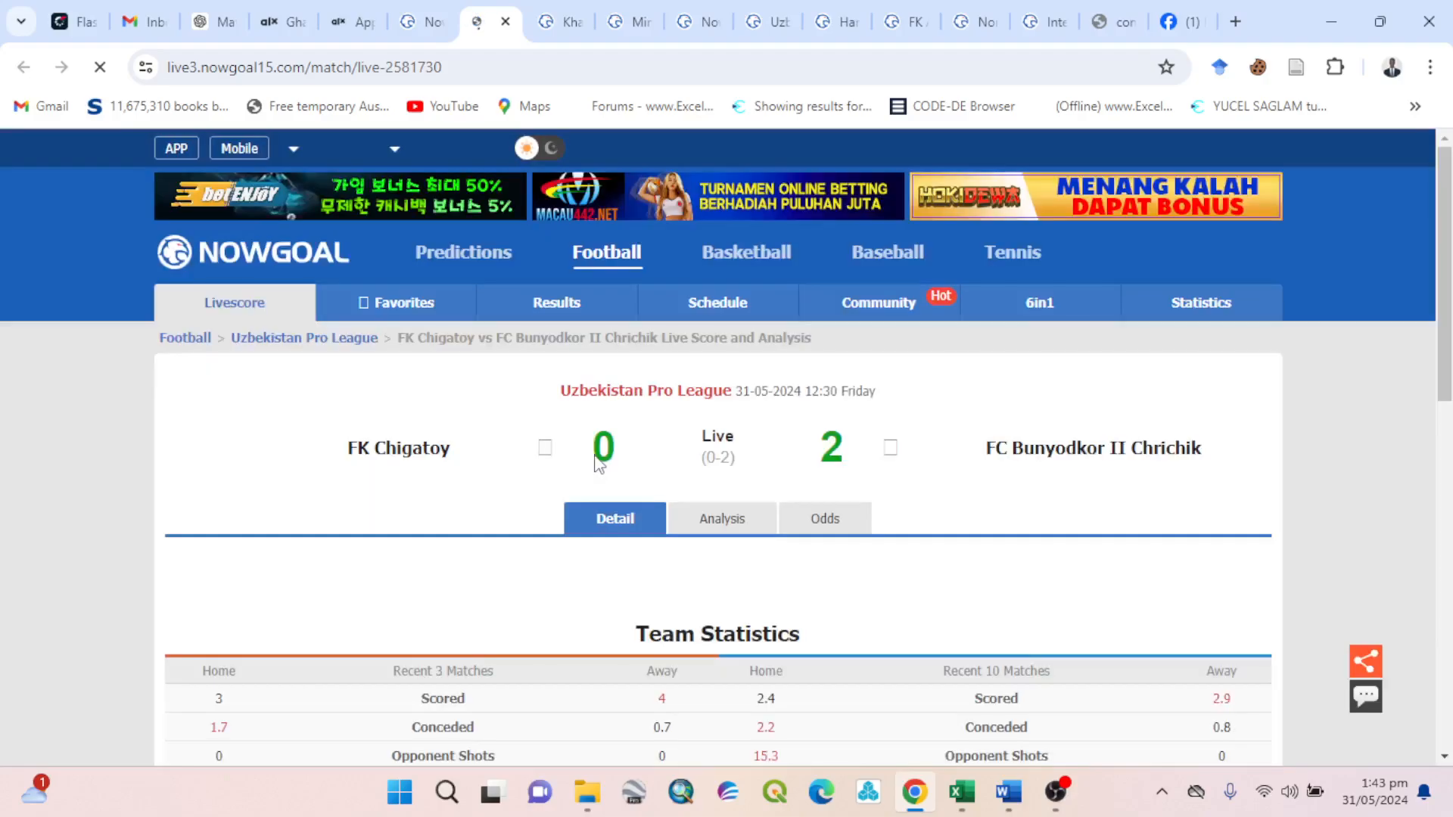
scroll(754, 322, down, 4)
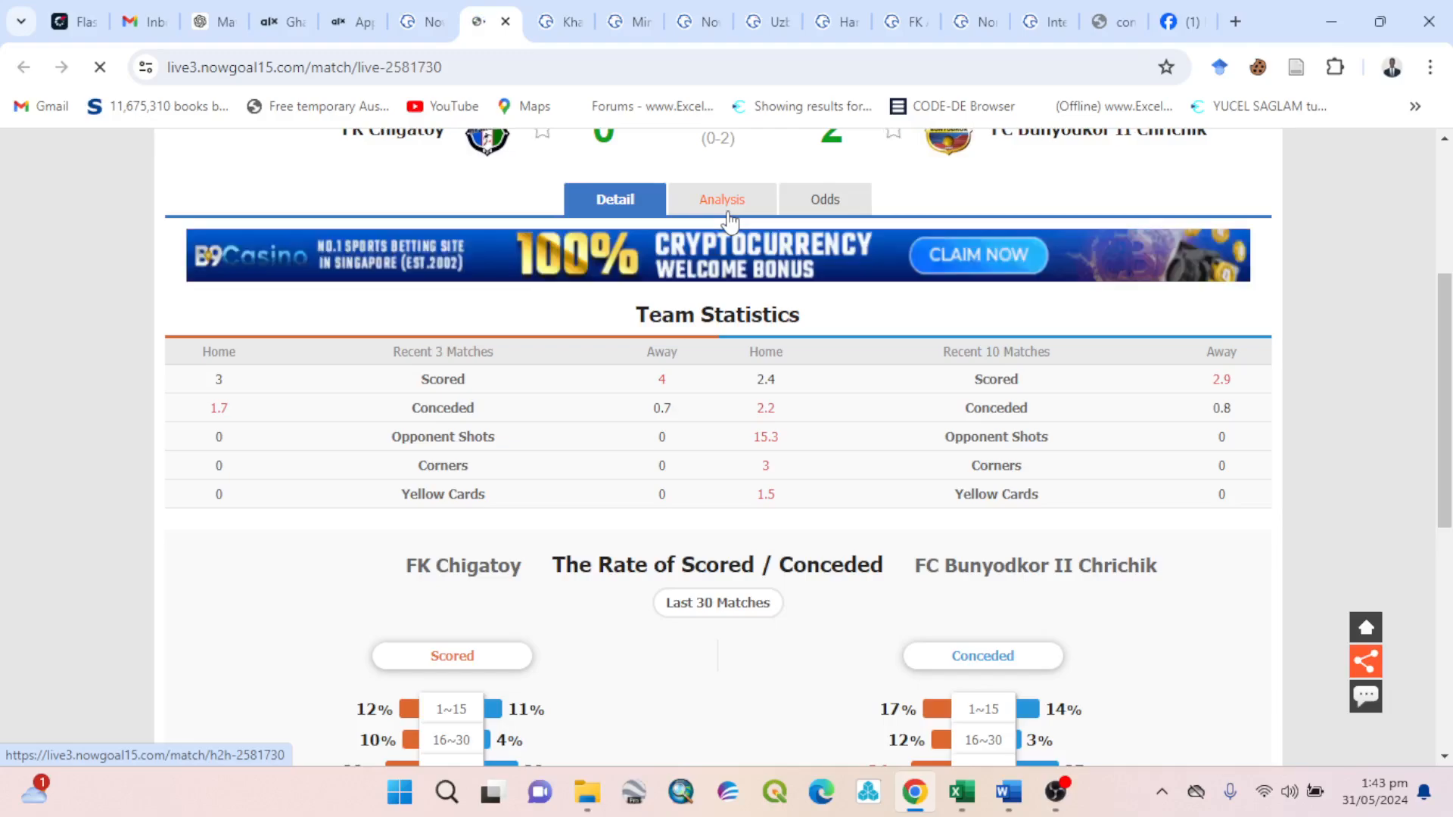
scroll(725, 295, down, 10)
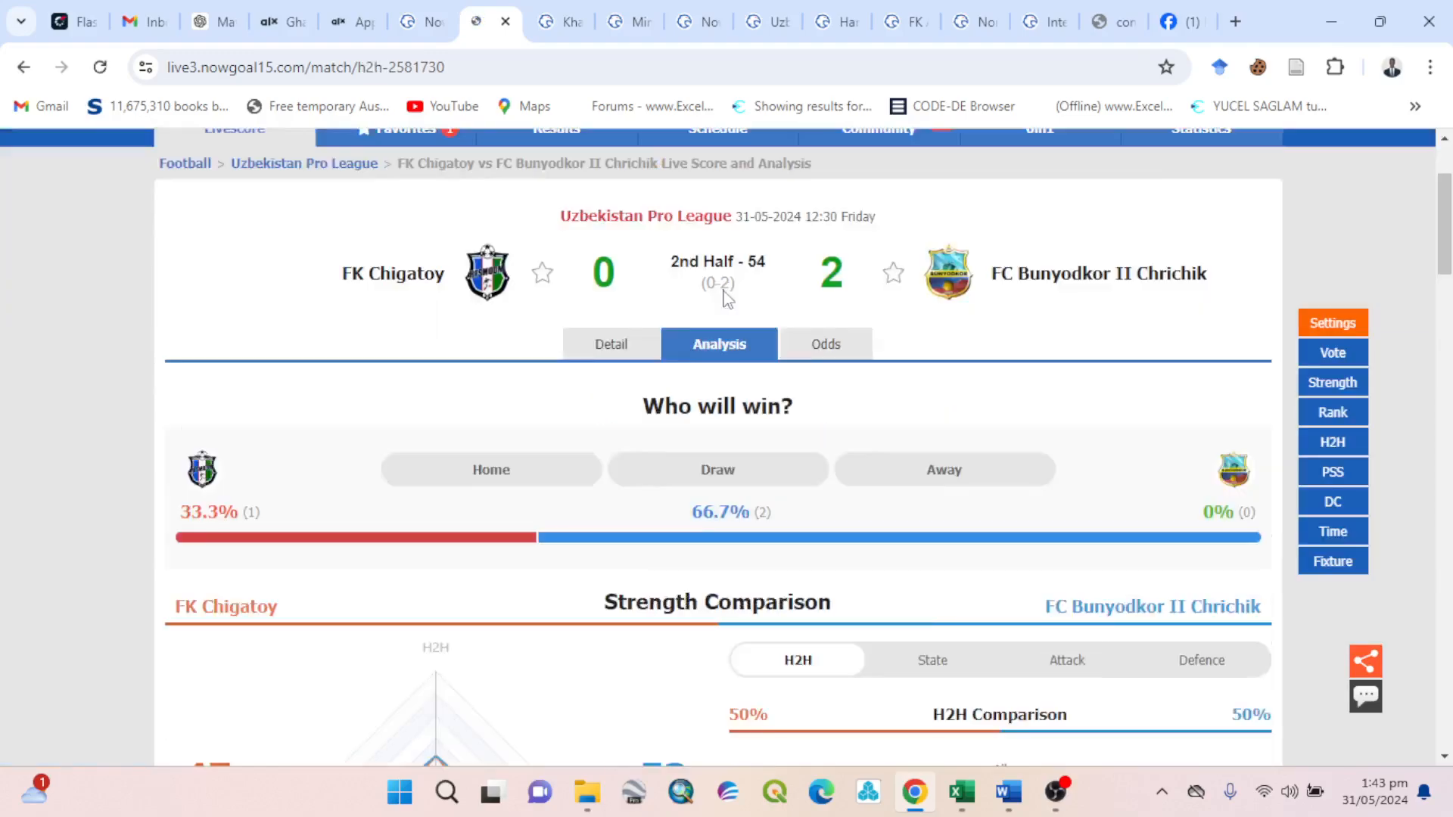
scroll(725, 299, down, 6)
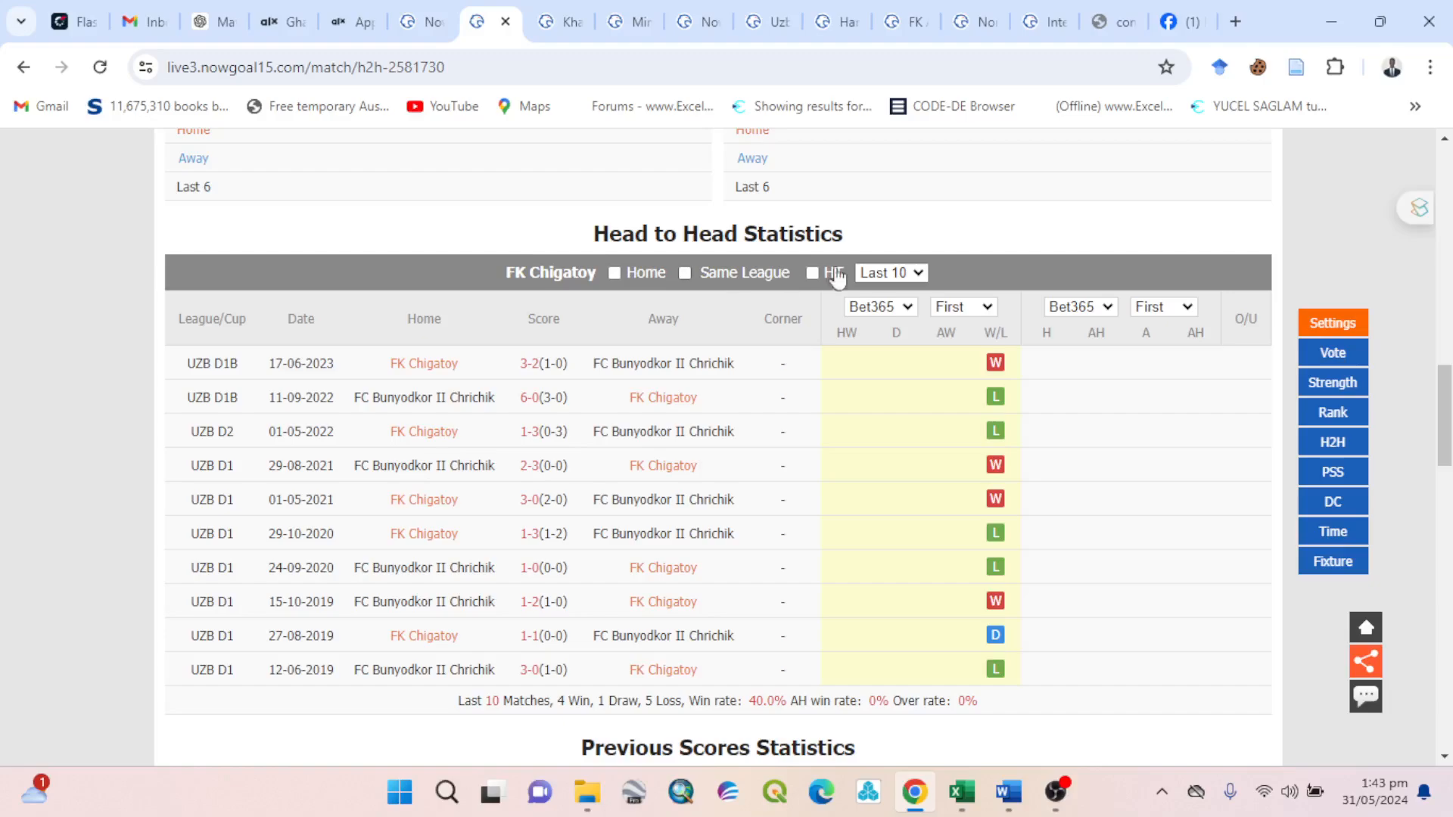
click(892, 274)
click(879, 356)
scroll(793, 386, up, 15)
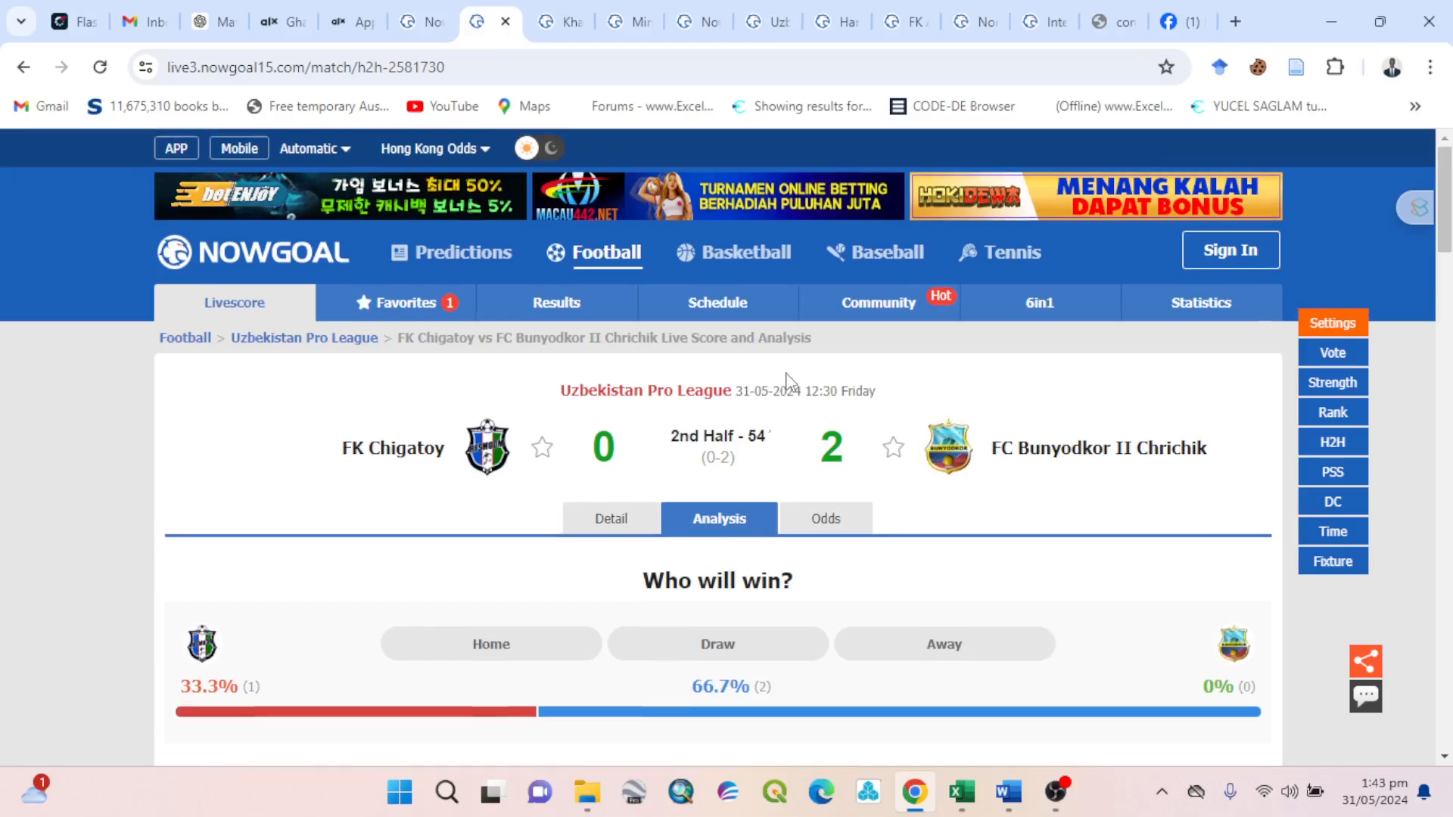
scroll(788, 378, down, 15)
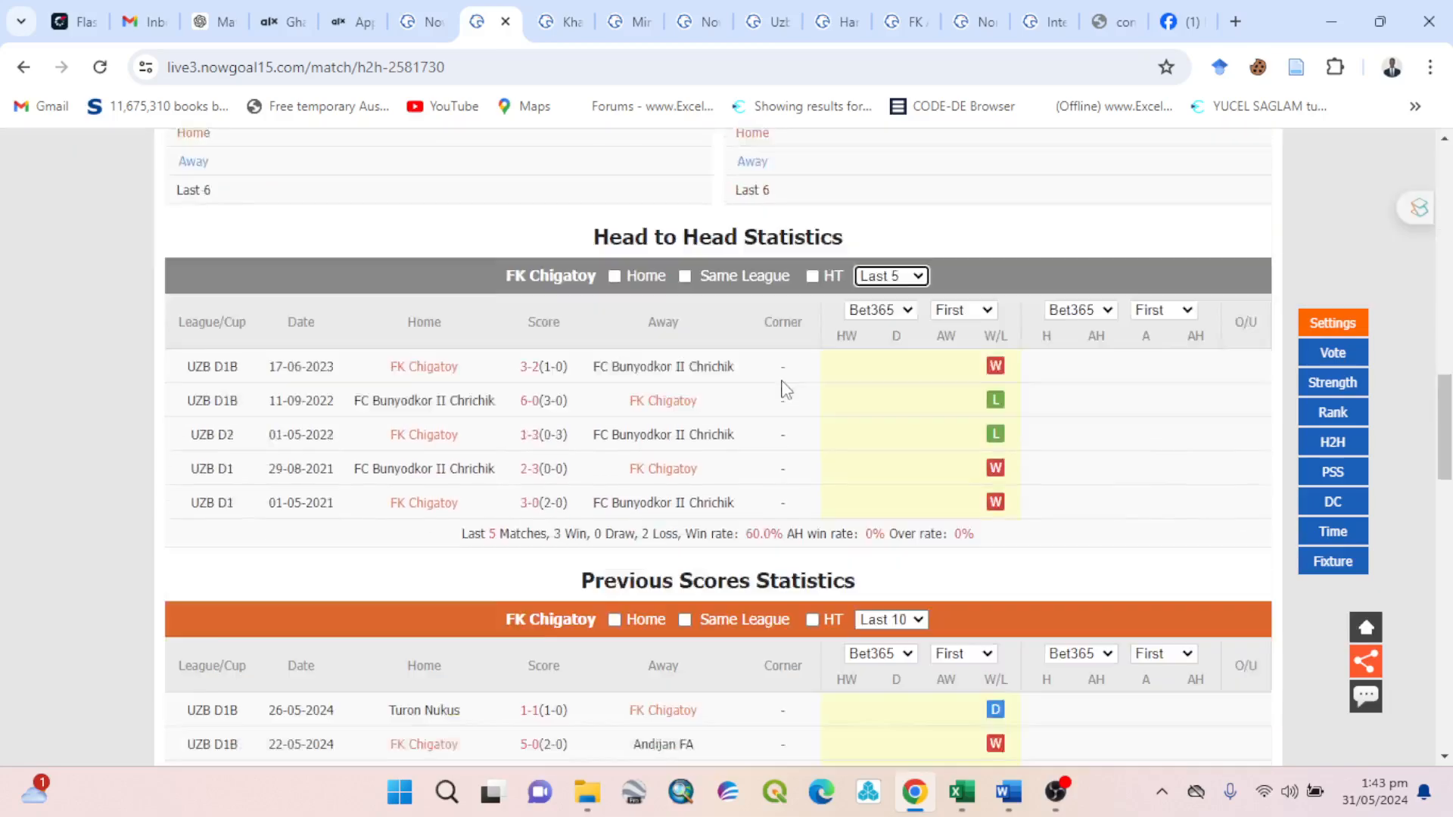
scroll(780, 382, up, 1)
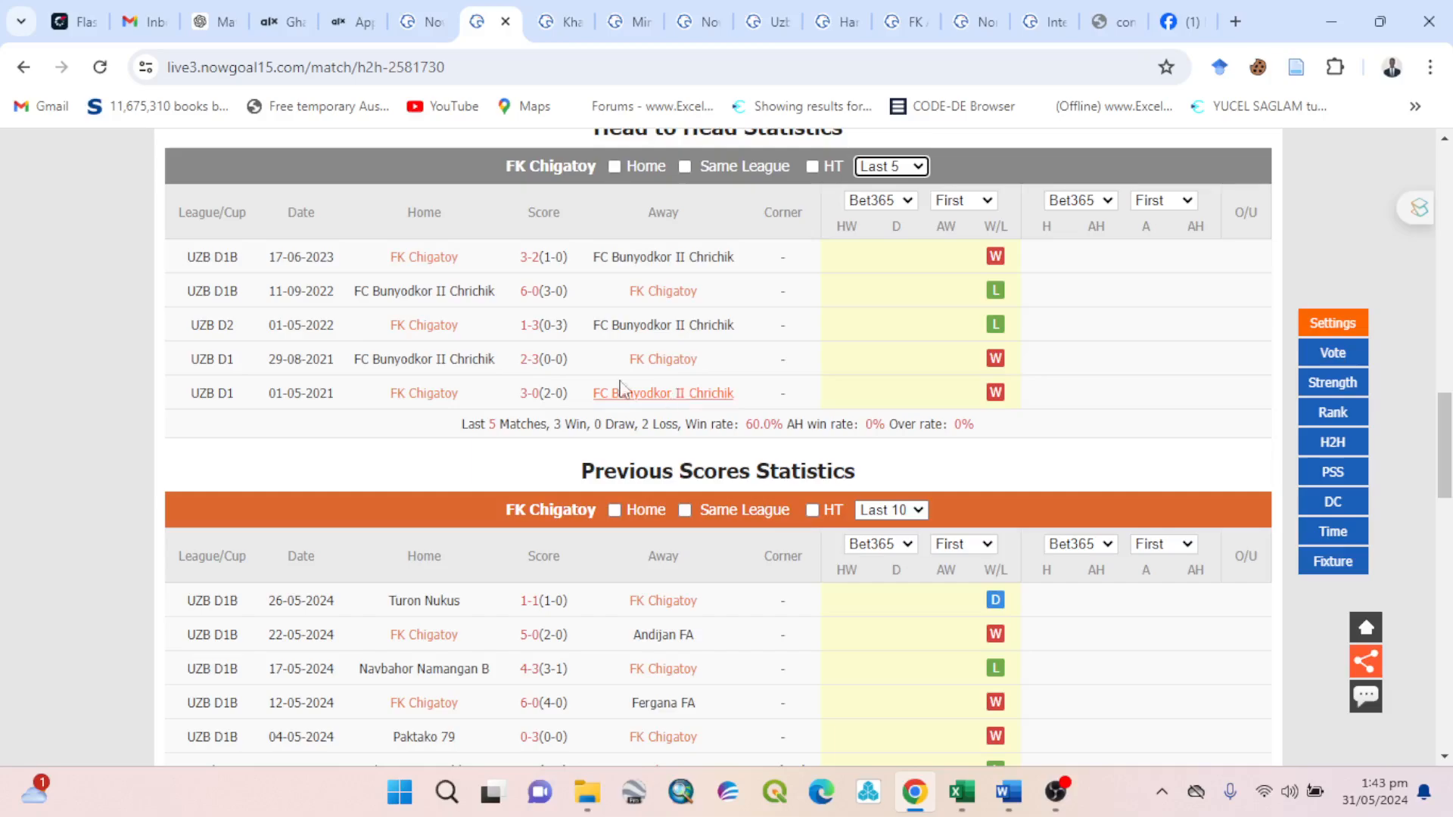
Copy the five head-to-head rows into the H2H table at B31 of the OWN FULLTIME AND H2H DATA NOWGOAL workbook.
drag(195, 259, 1018, 406)
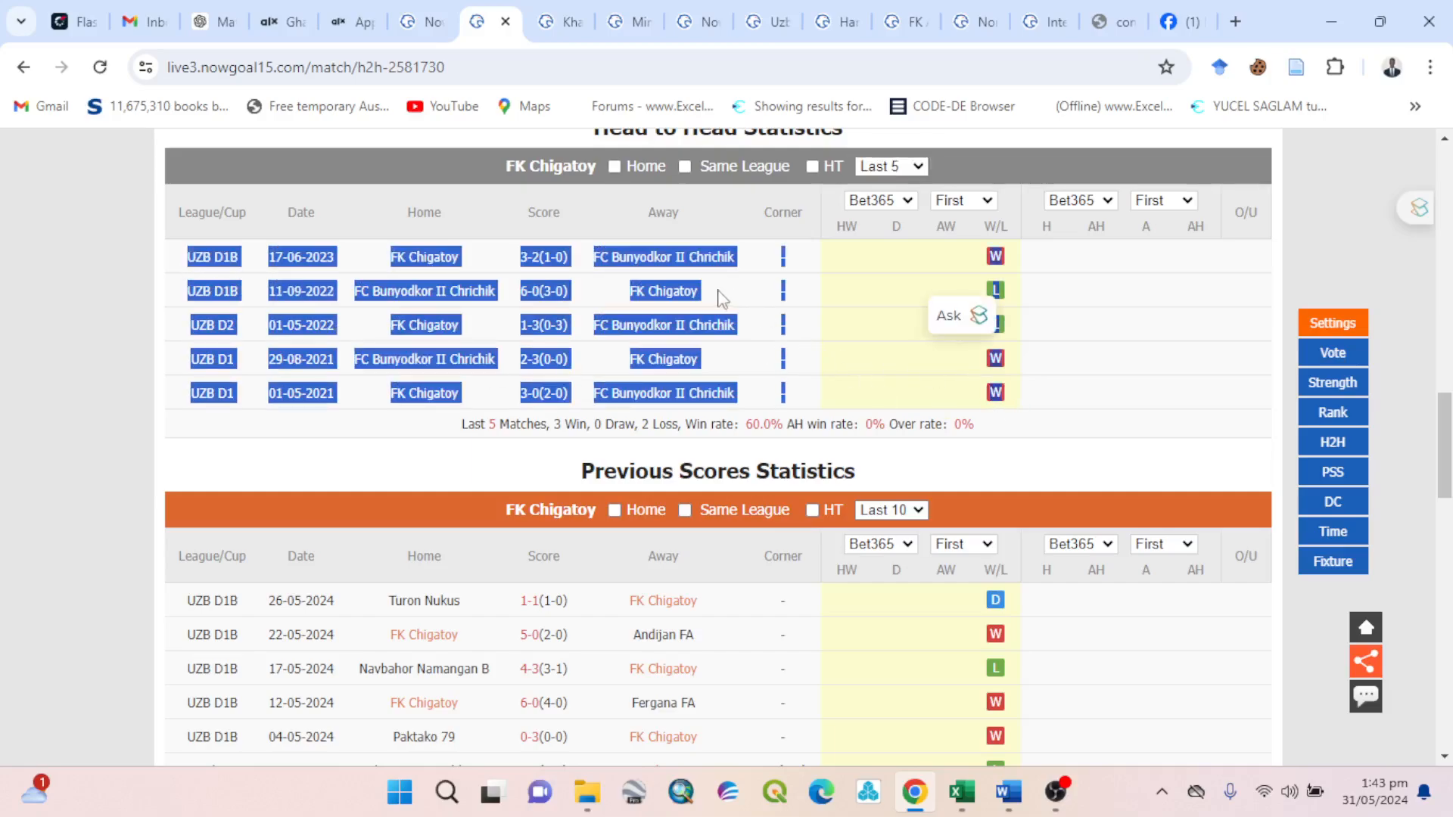
right_click(697, 327)
click(787, 533)
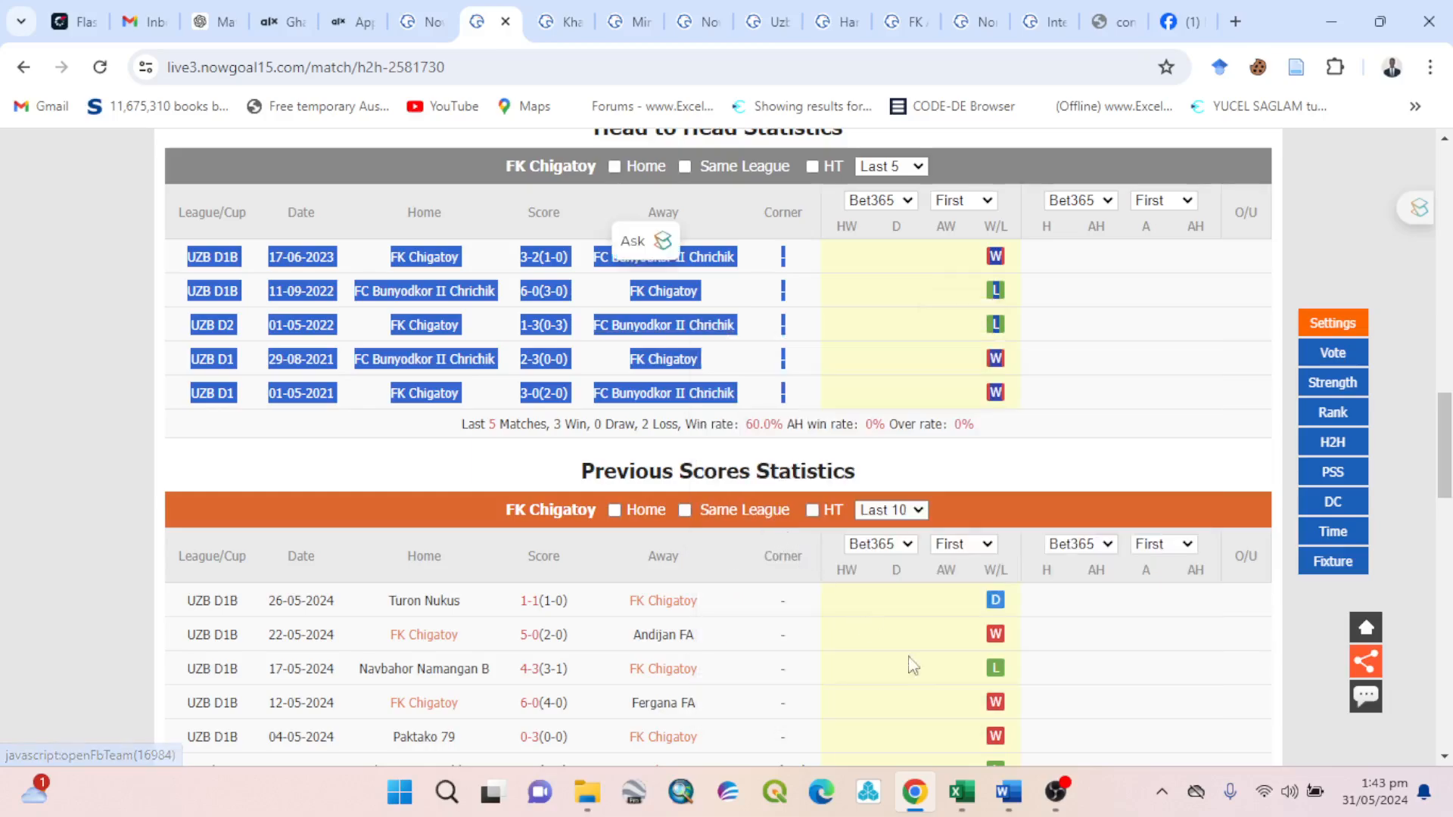
click(956, 793)
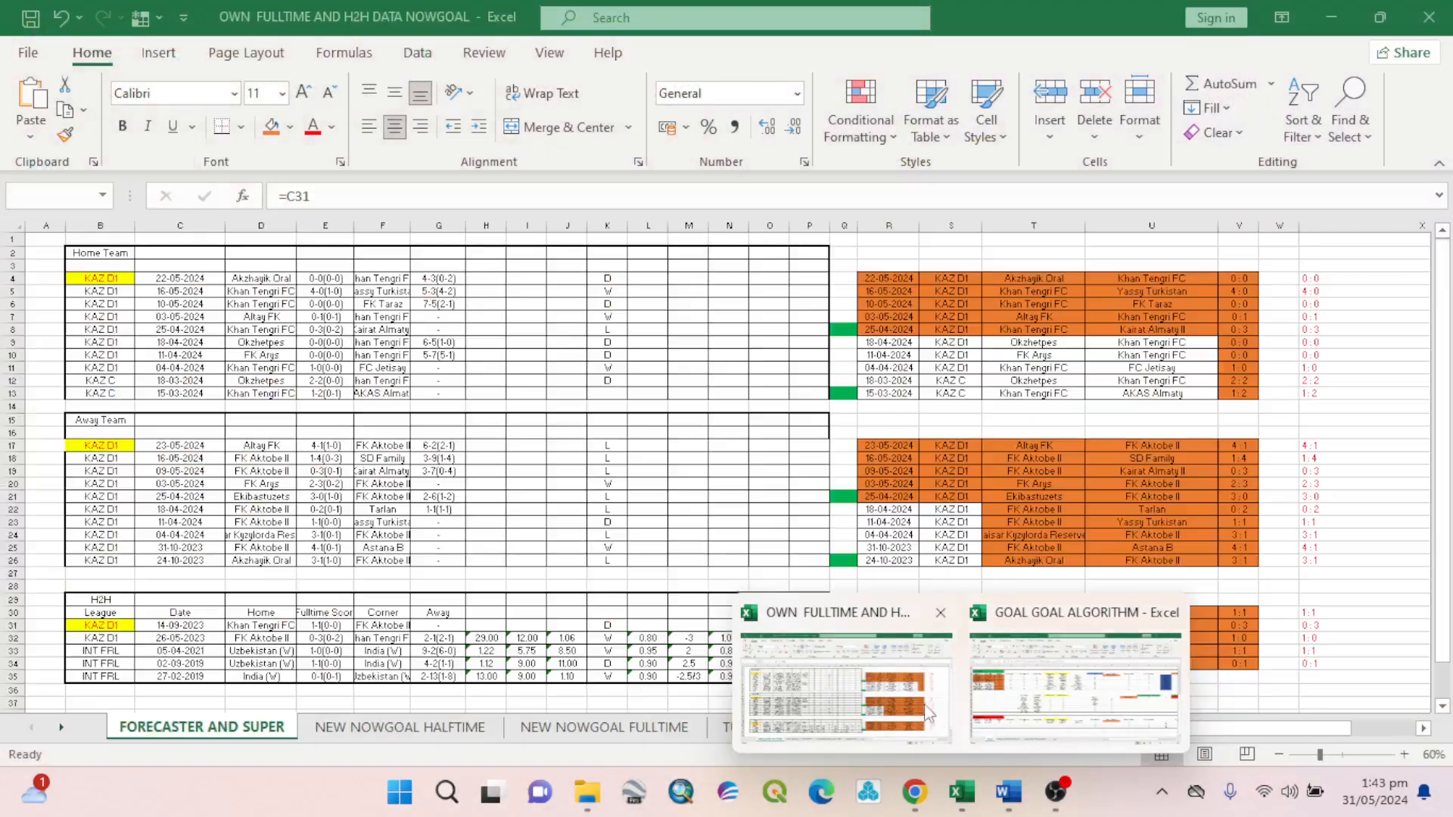
click(846, 674)
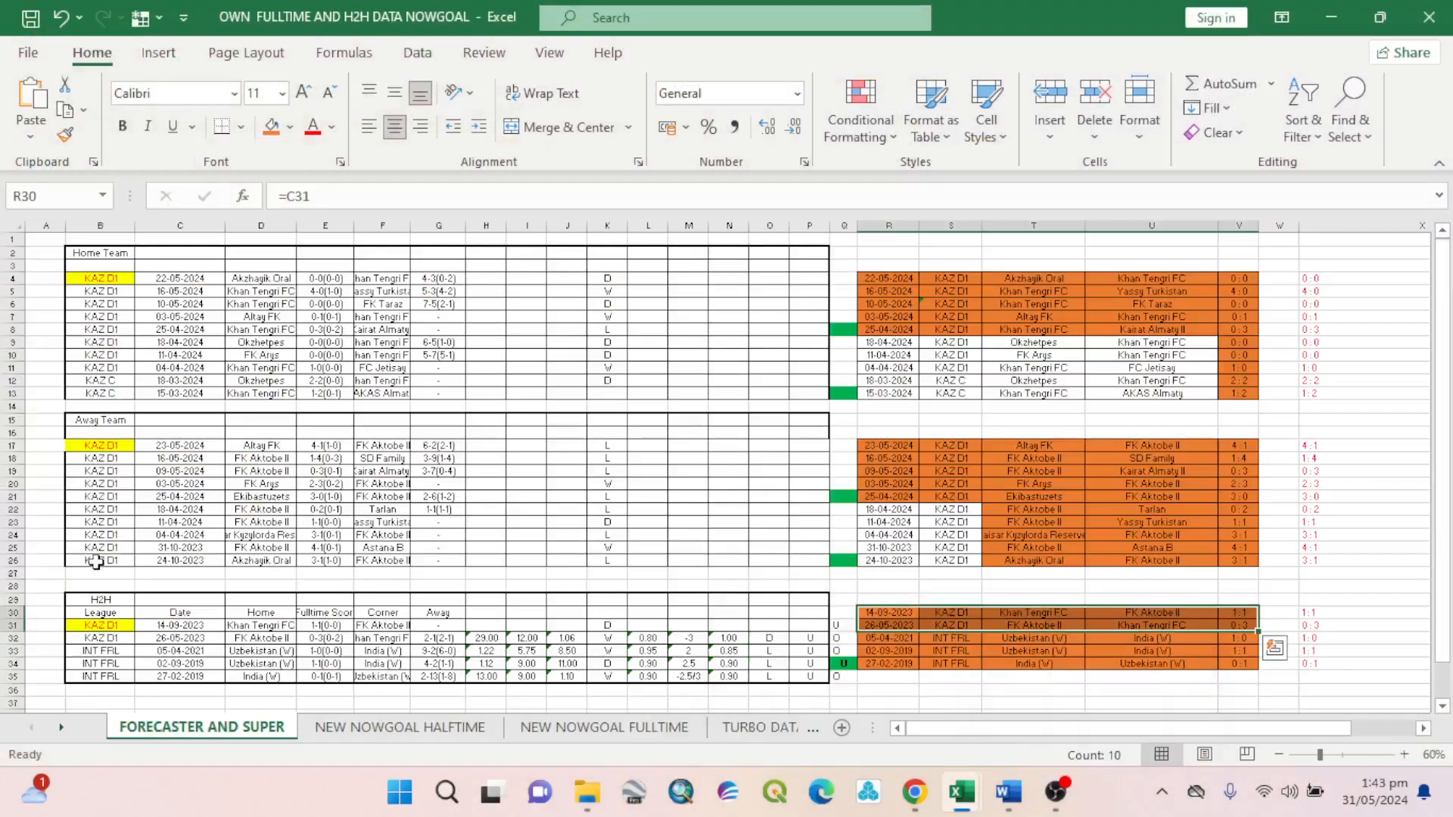
click(93, 627)
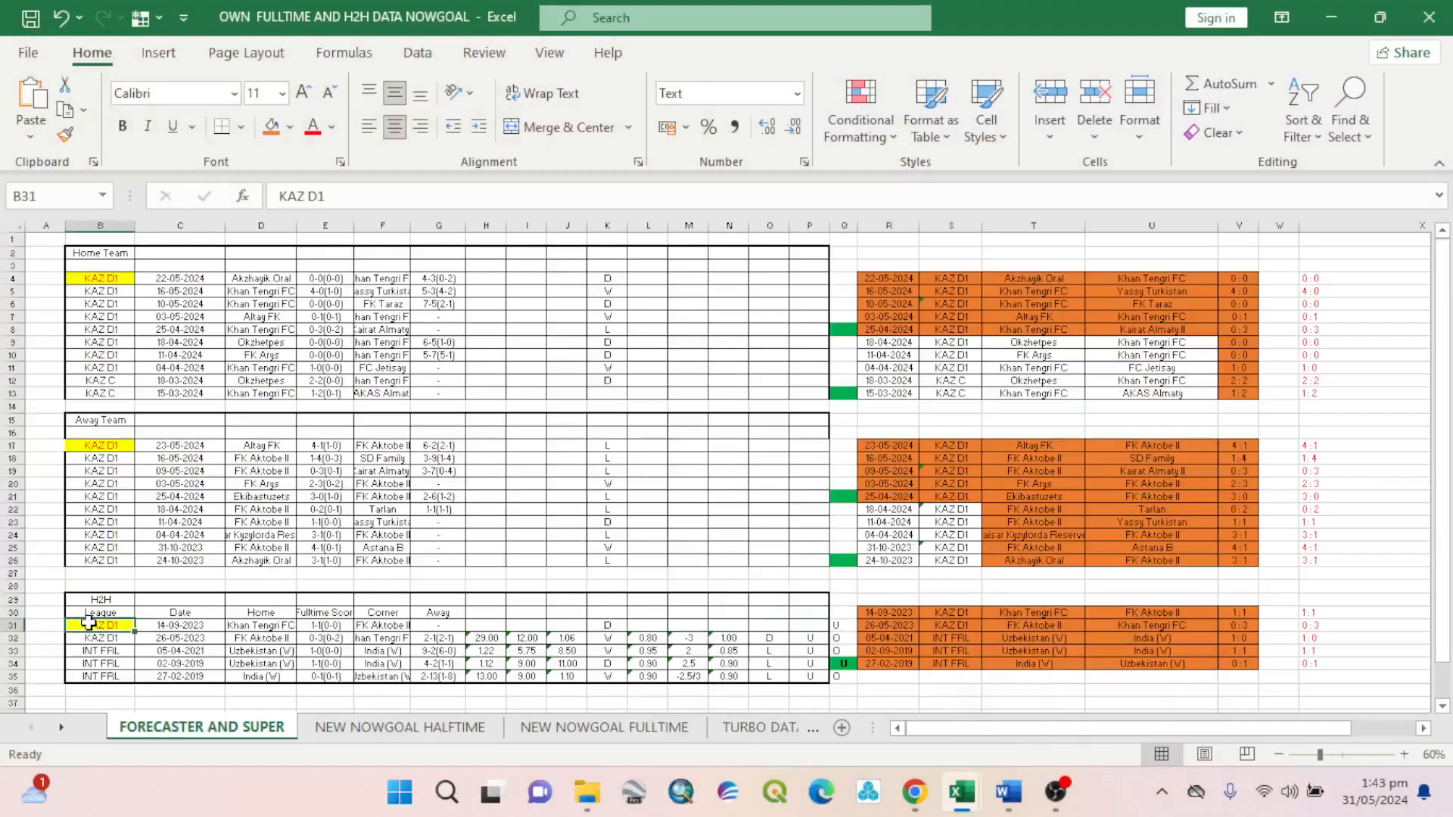
right_click(88, 625)
click(177, 135)
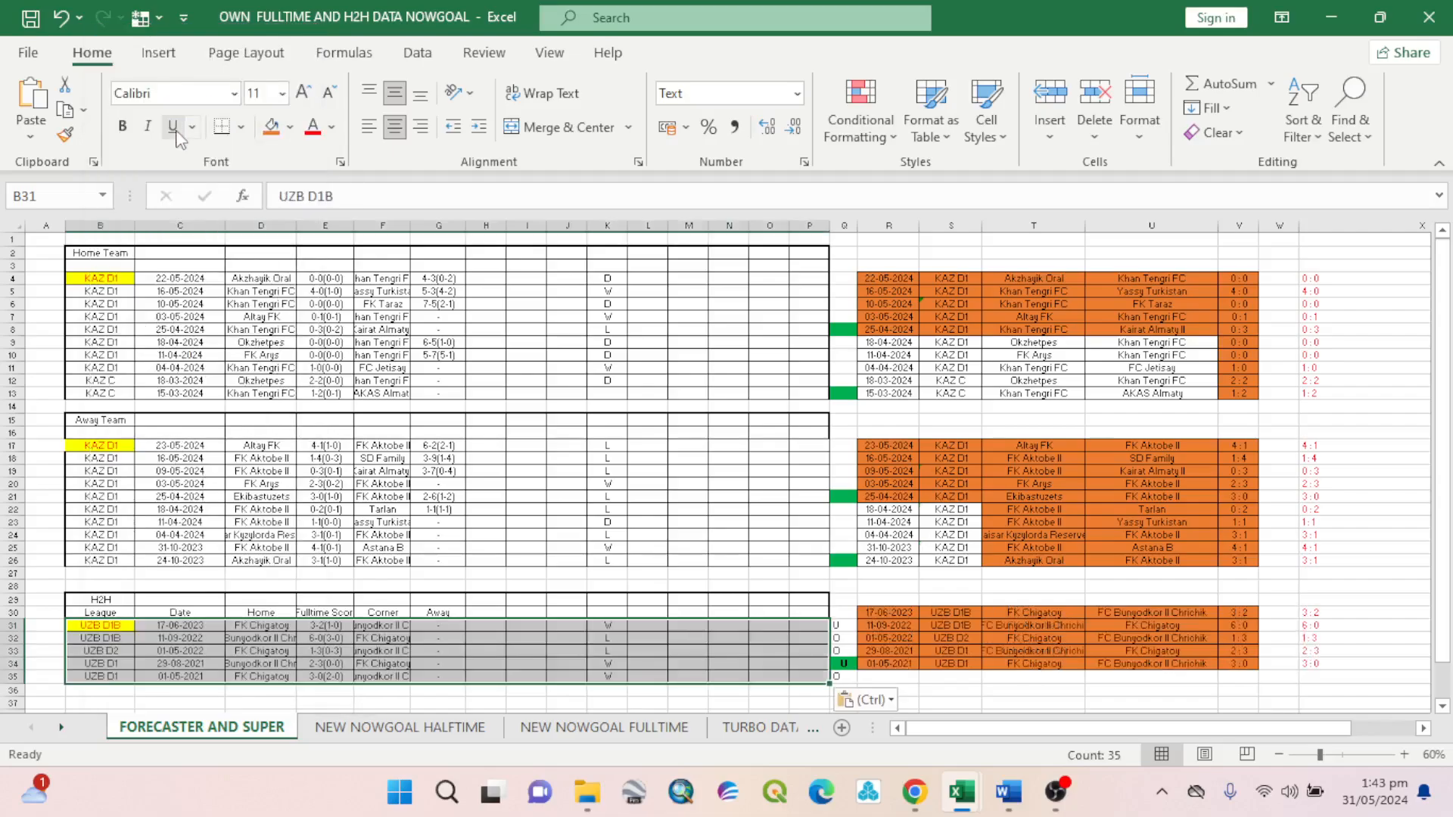
Copy FK Chigatoy's last 10 previous scores from Nowgoal in Chrome and return to the OWN FULLTIME AND H2H DATA NOWGOAL workbook.
mouse_move(966, 808)
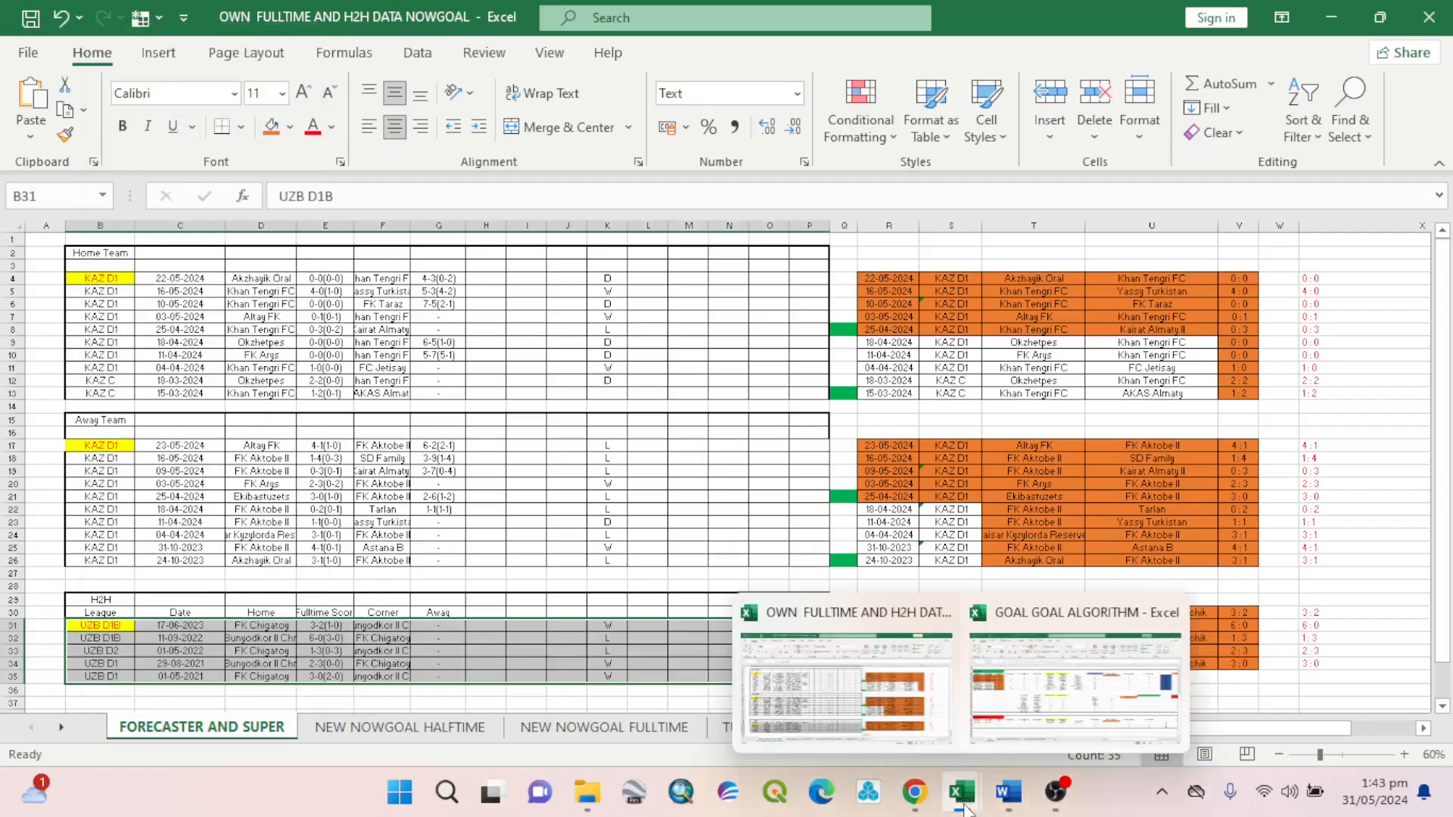
click(914, 792)
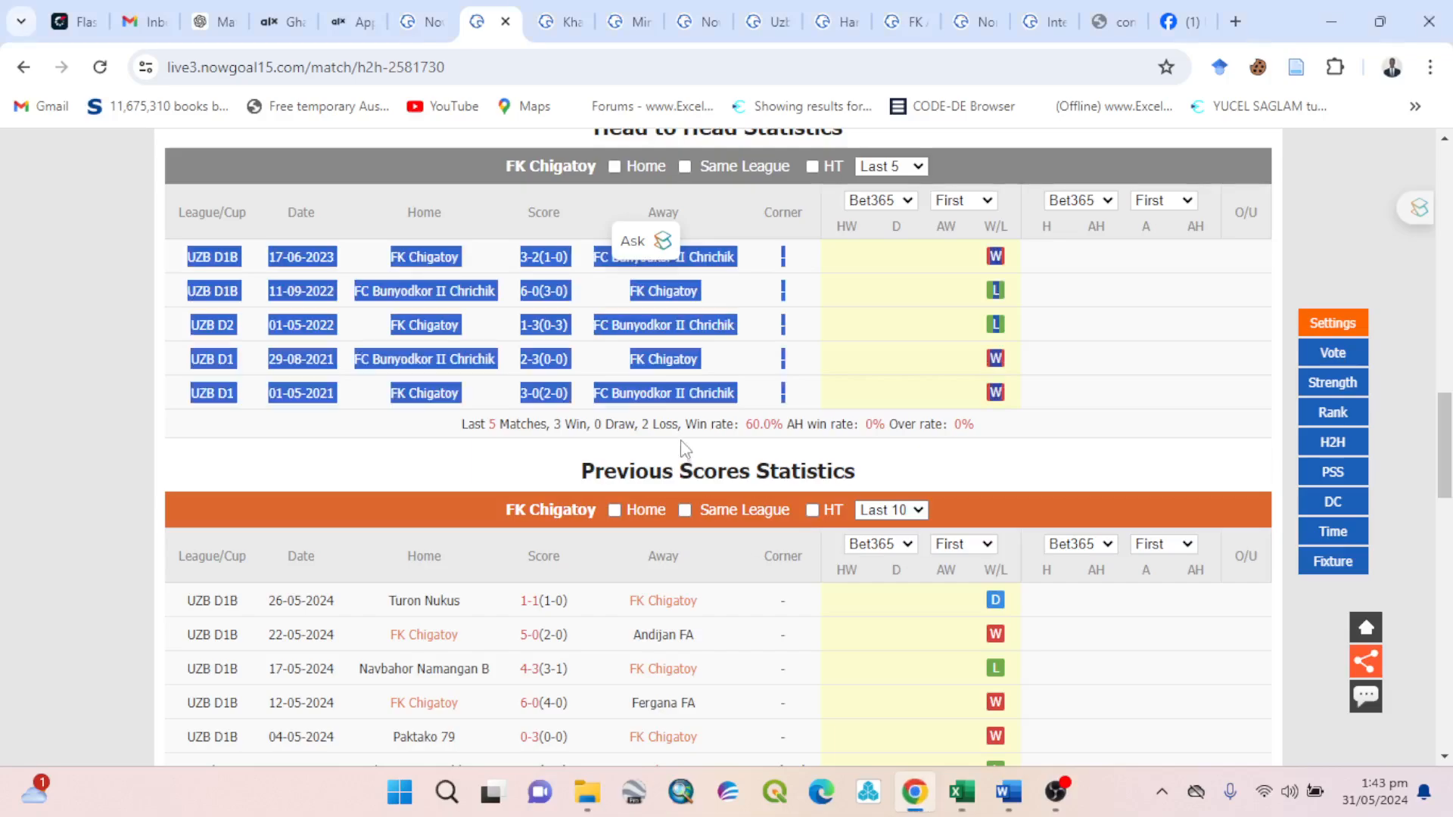
scroll(651, 416, down, 5)
drag(179, 292, 1022, 588)
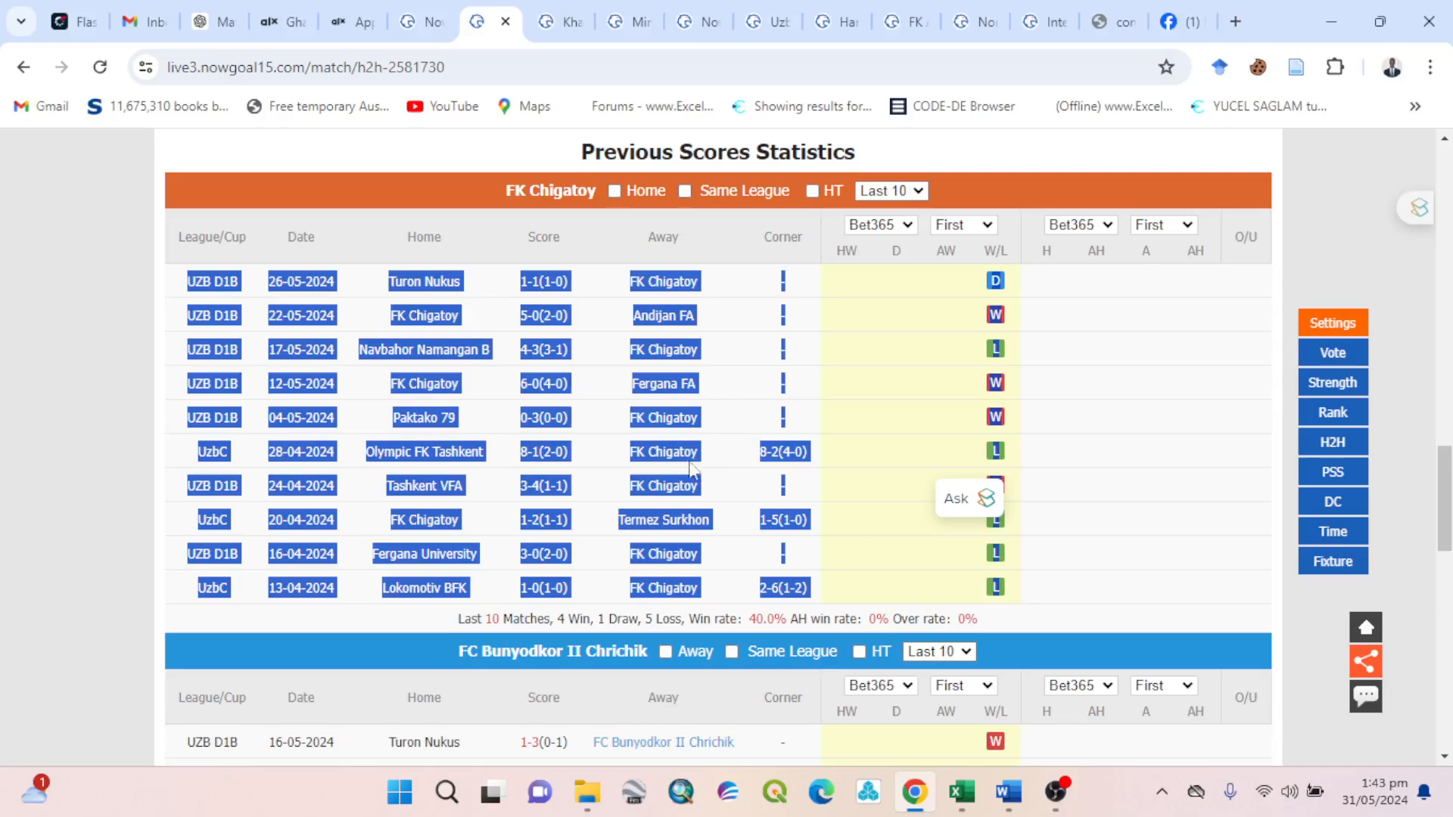
right_click(662, 486)
click(724, 266)
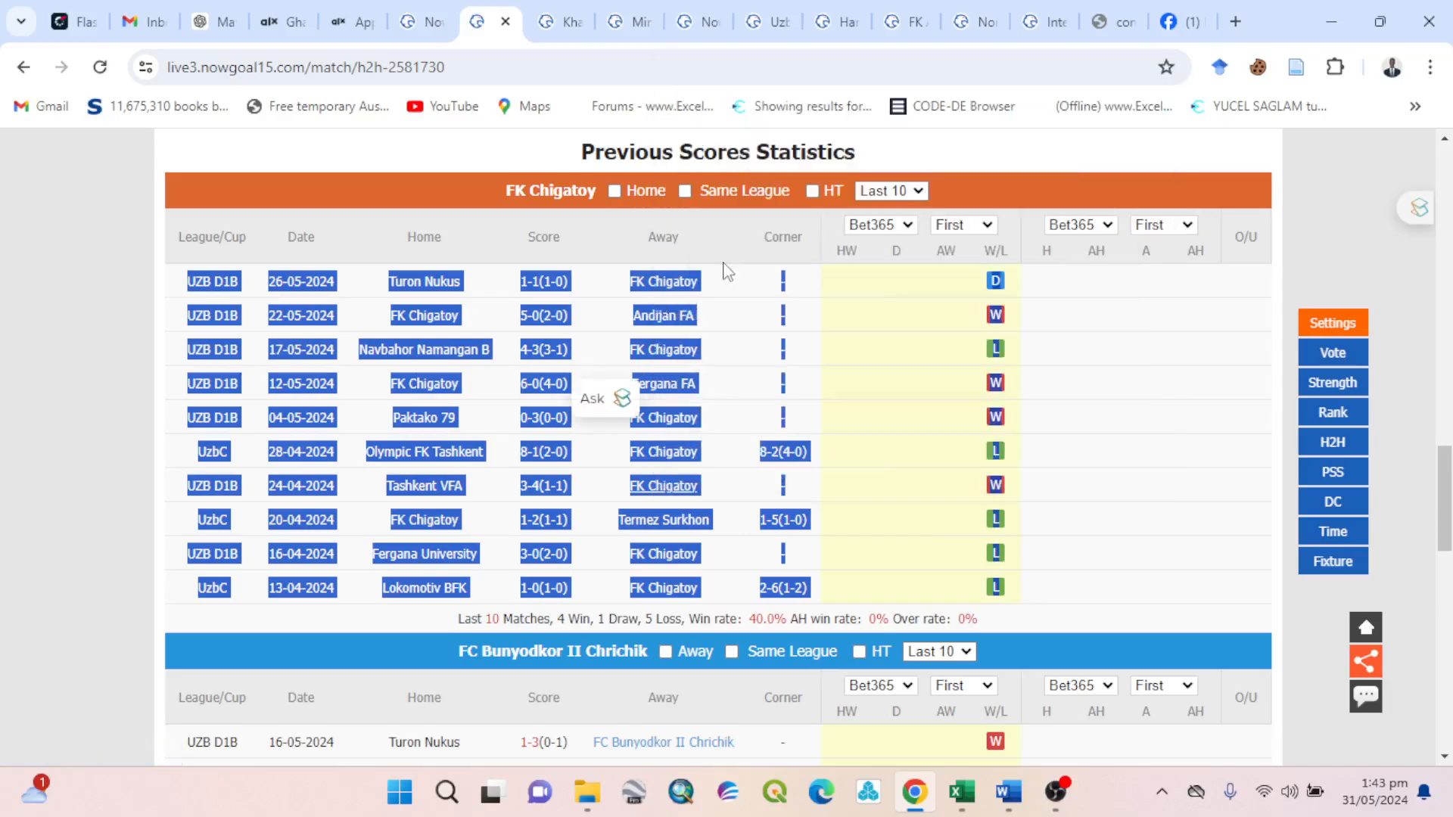
click(962, 792)
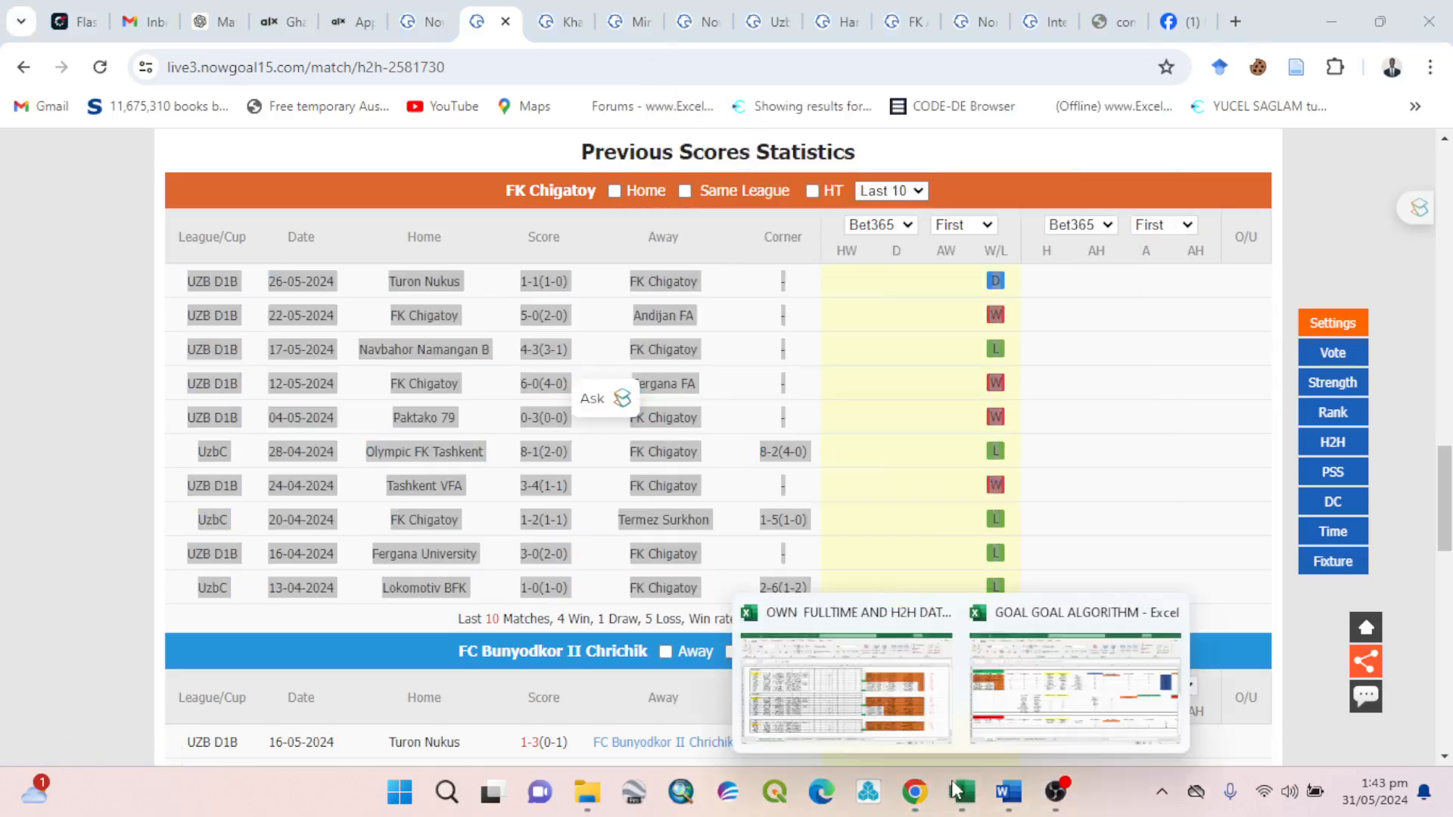
click(855, 692)
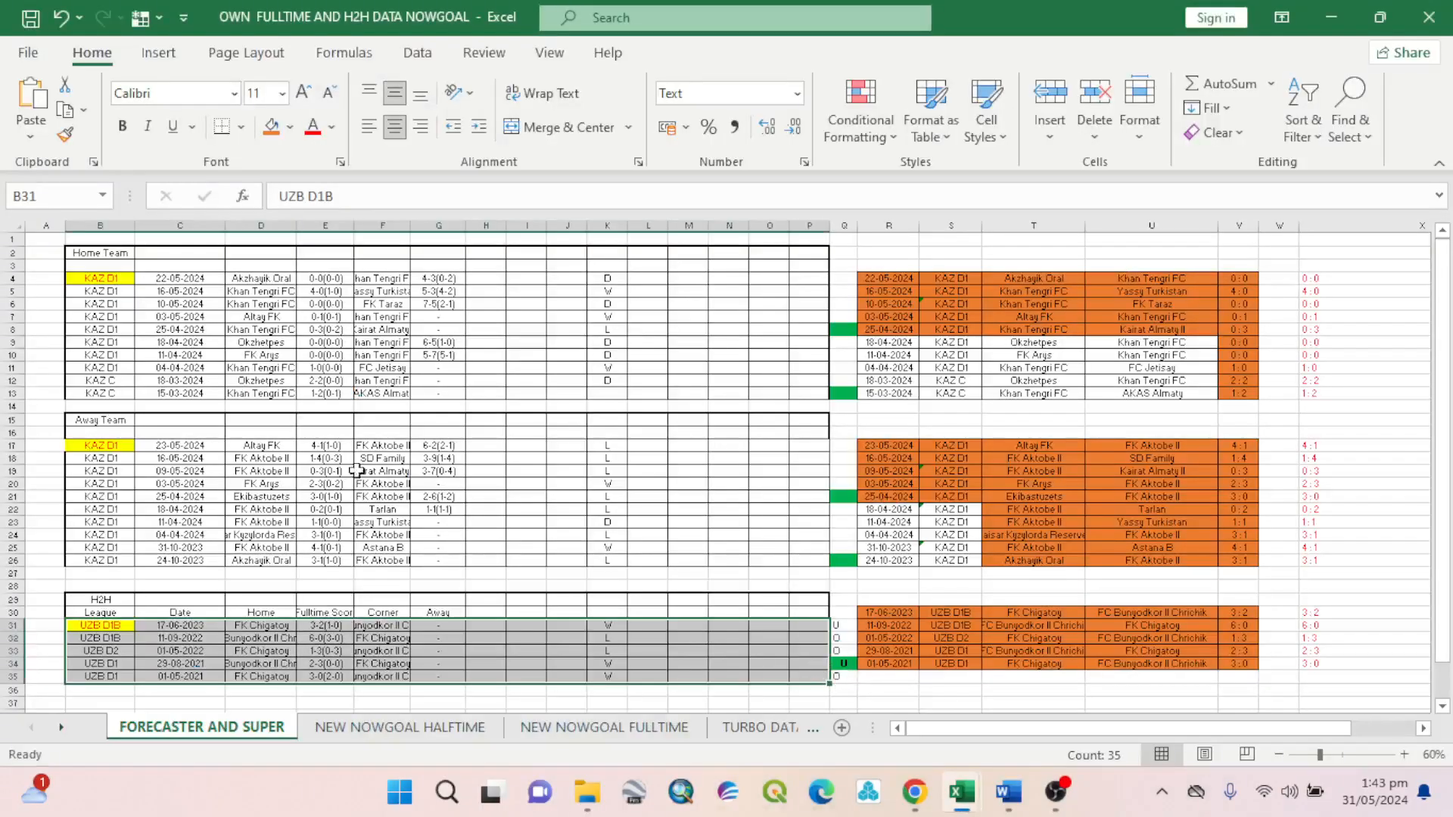
click(91, 277)
right_click(101, 275)
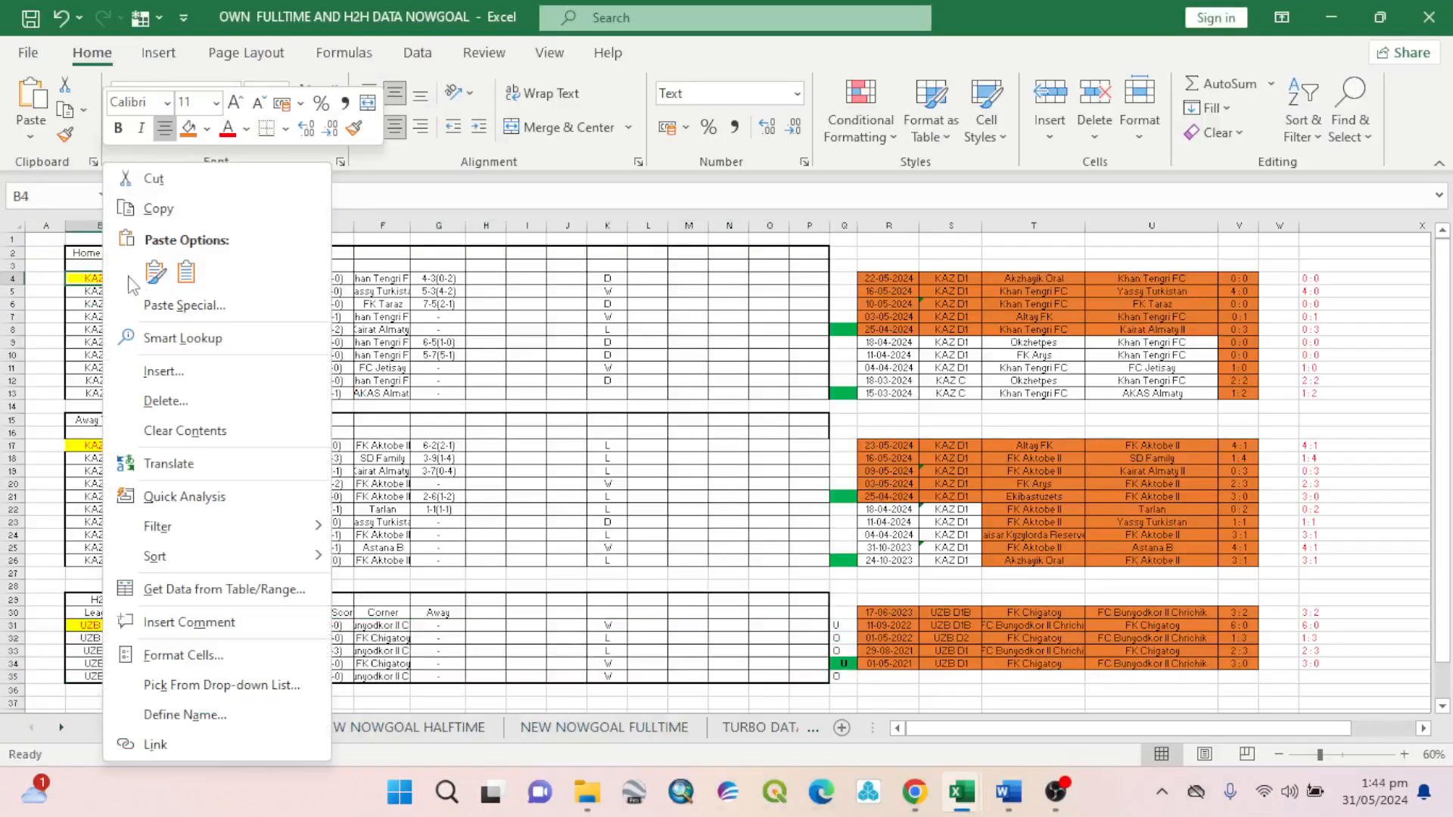
click(186, 267)
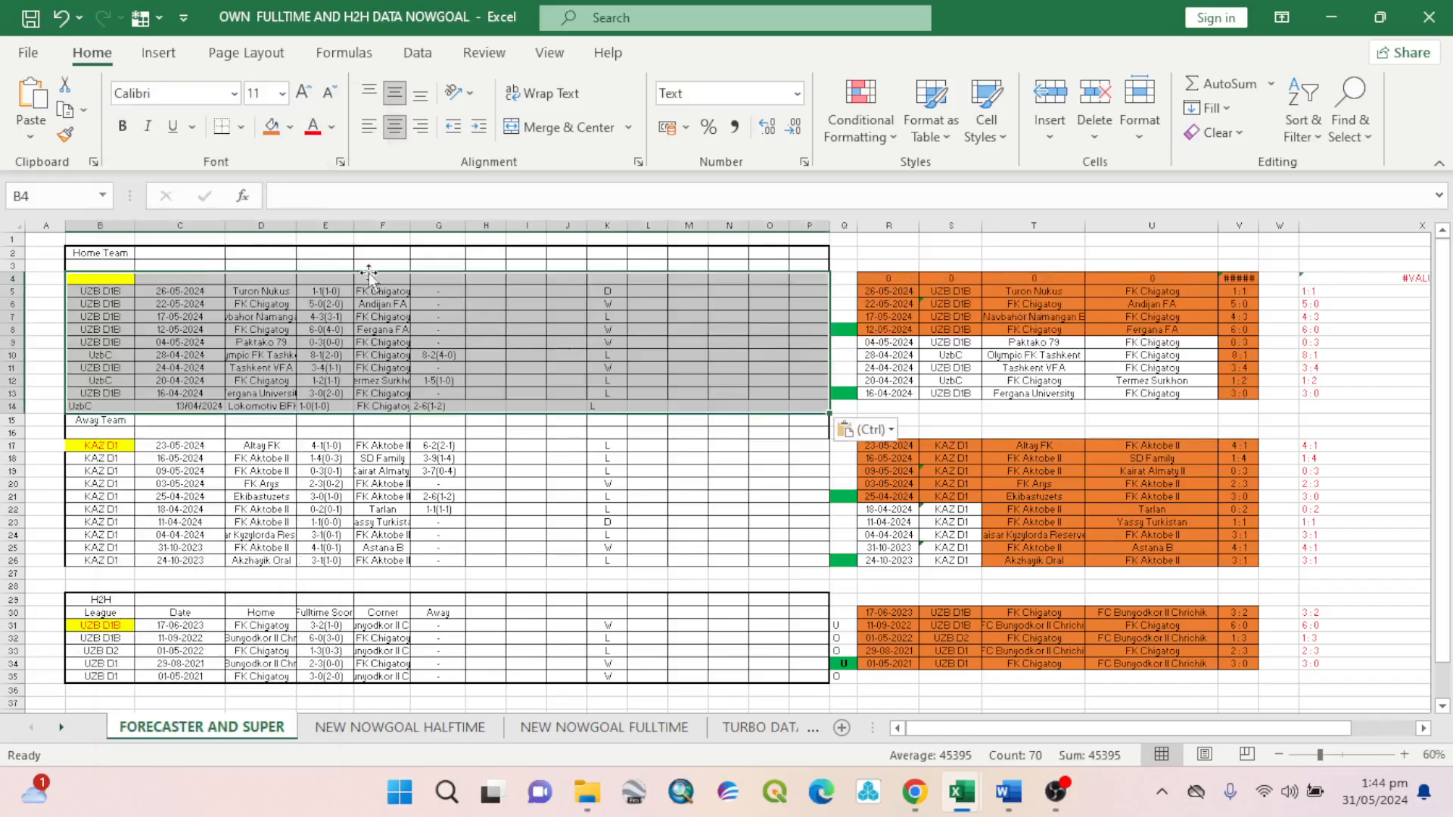
click(61, 16)
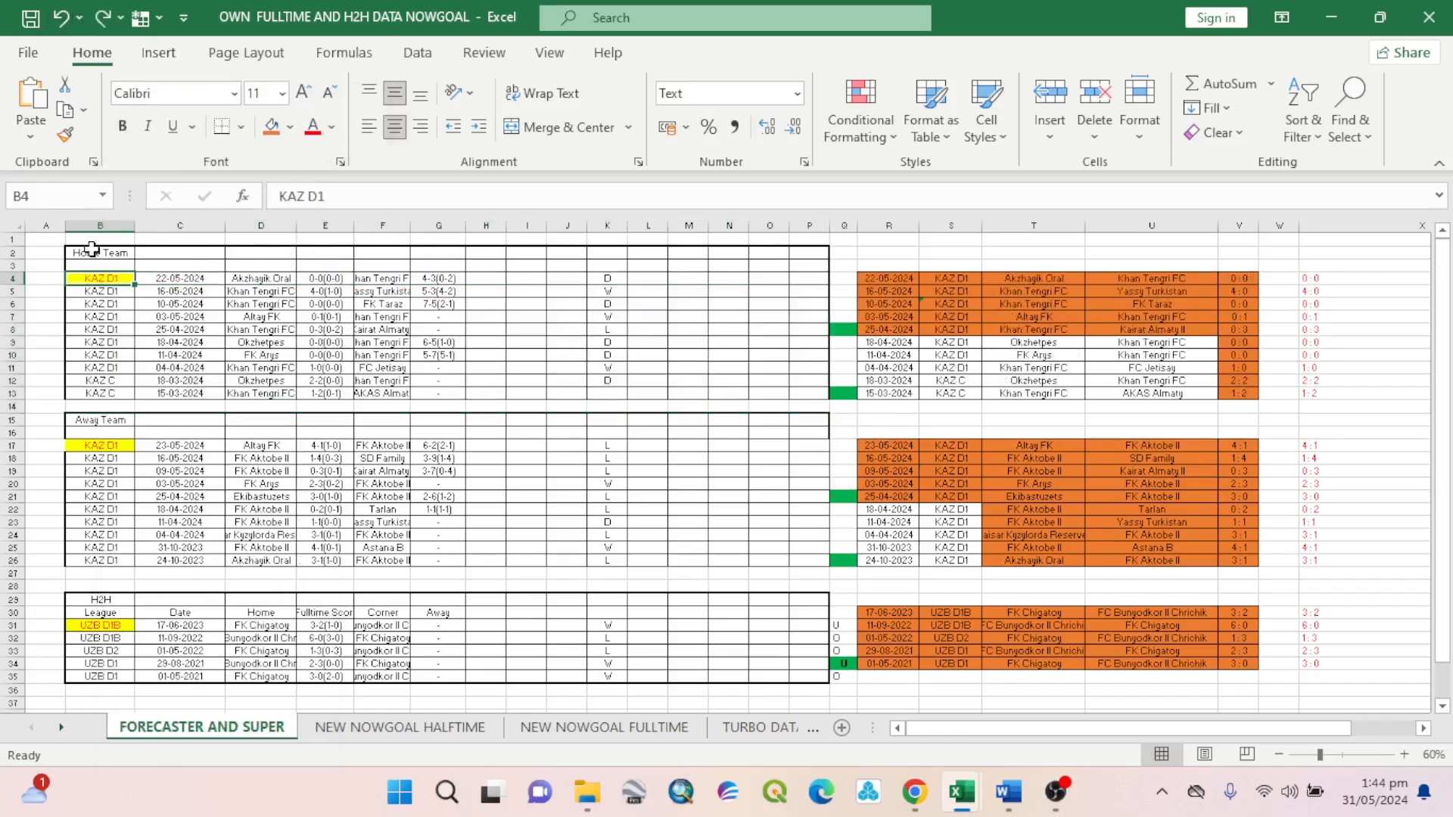
Paste the copied FK Chigatoy matches into the Home Team table starting at B3, and switch back to Nowgoal in Chrome.
click(99, 265)
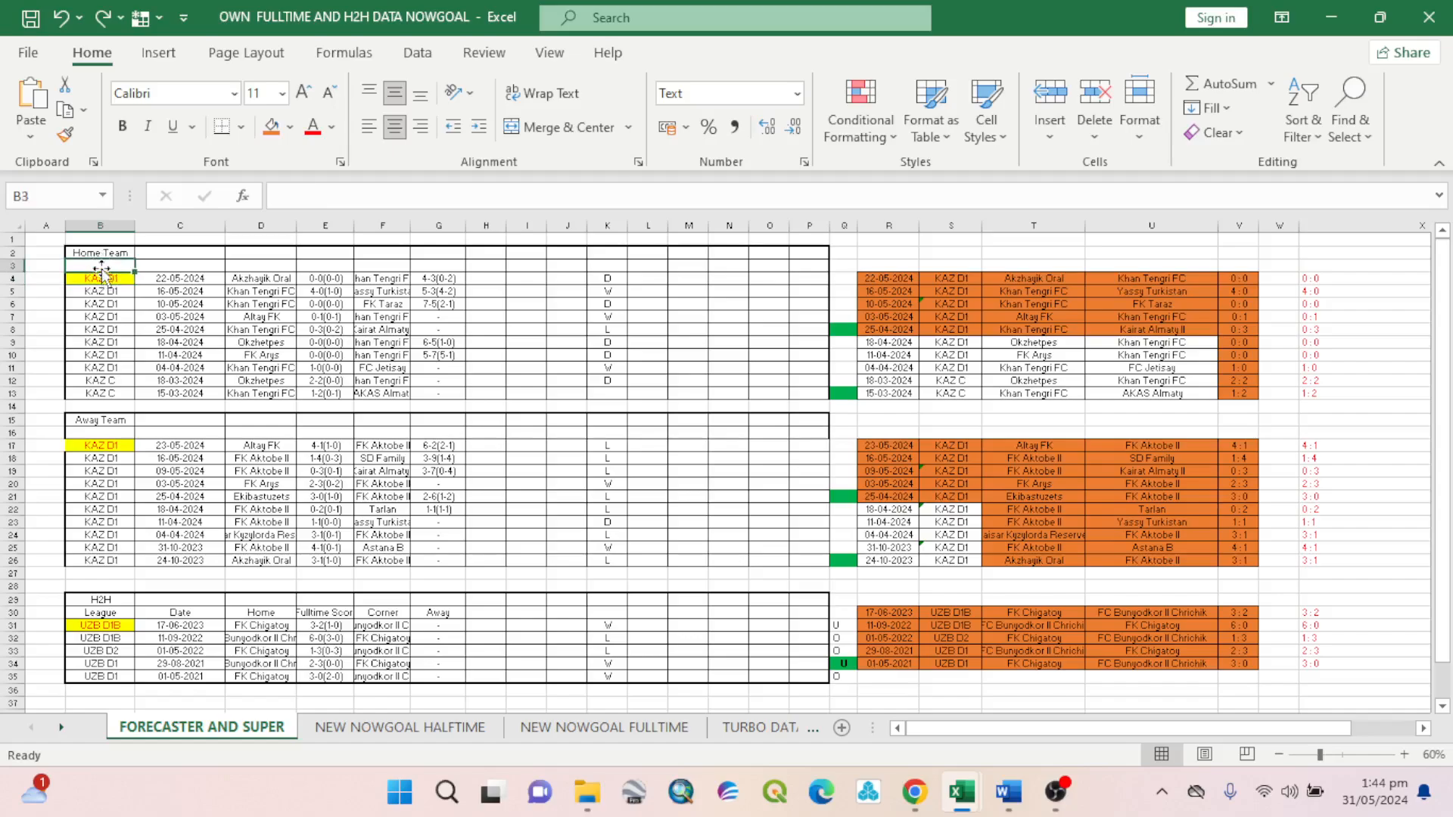
right_click(102, 270)
click(185, 302)
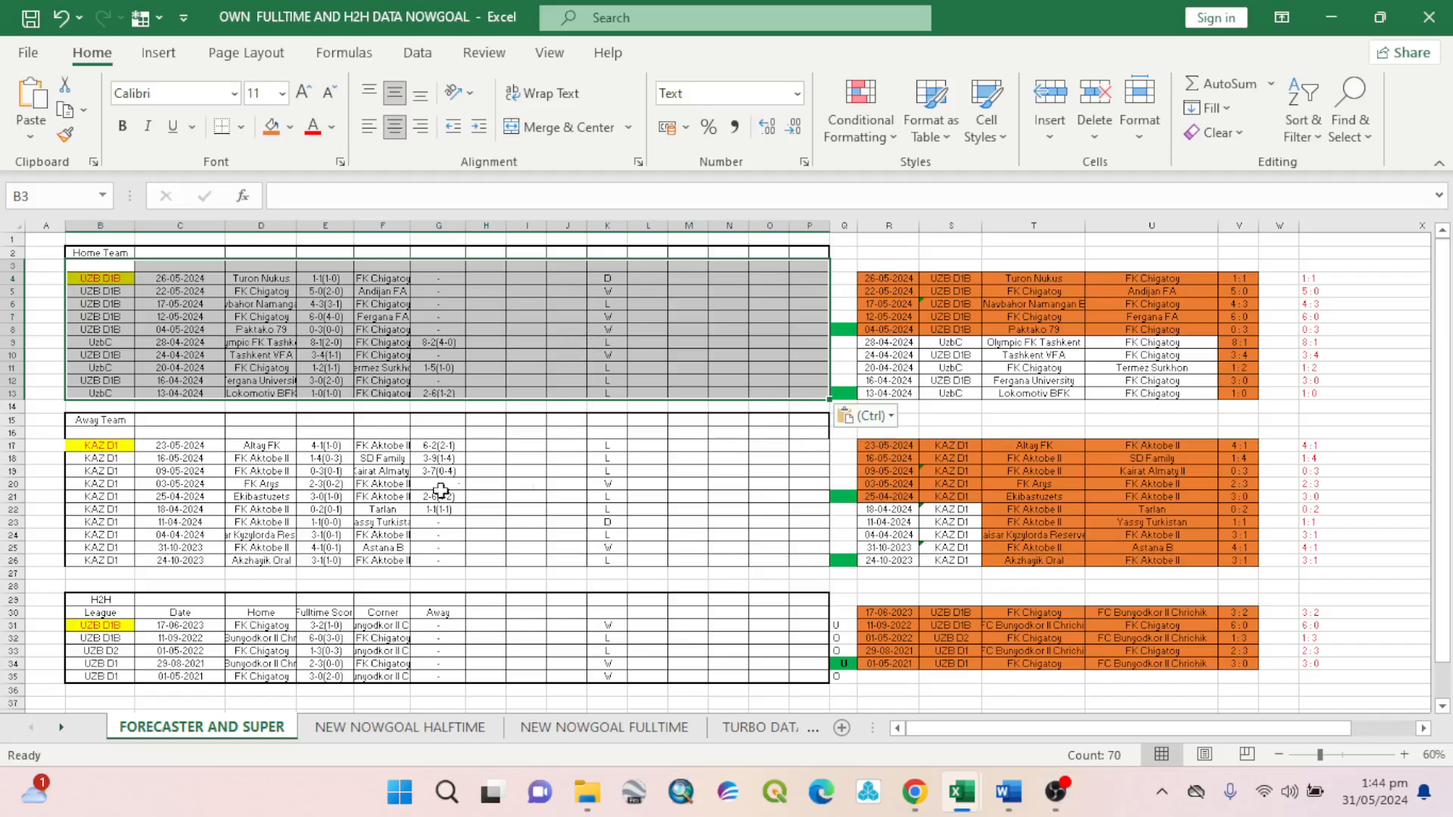
click(915, 792)
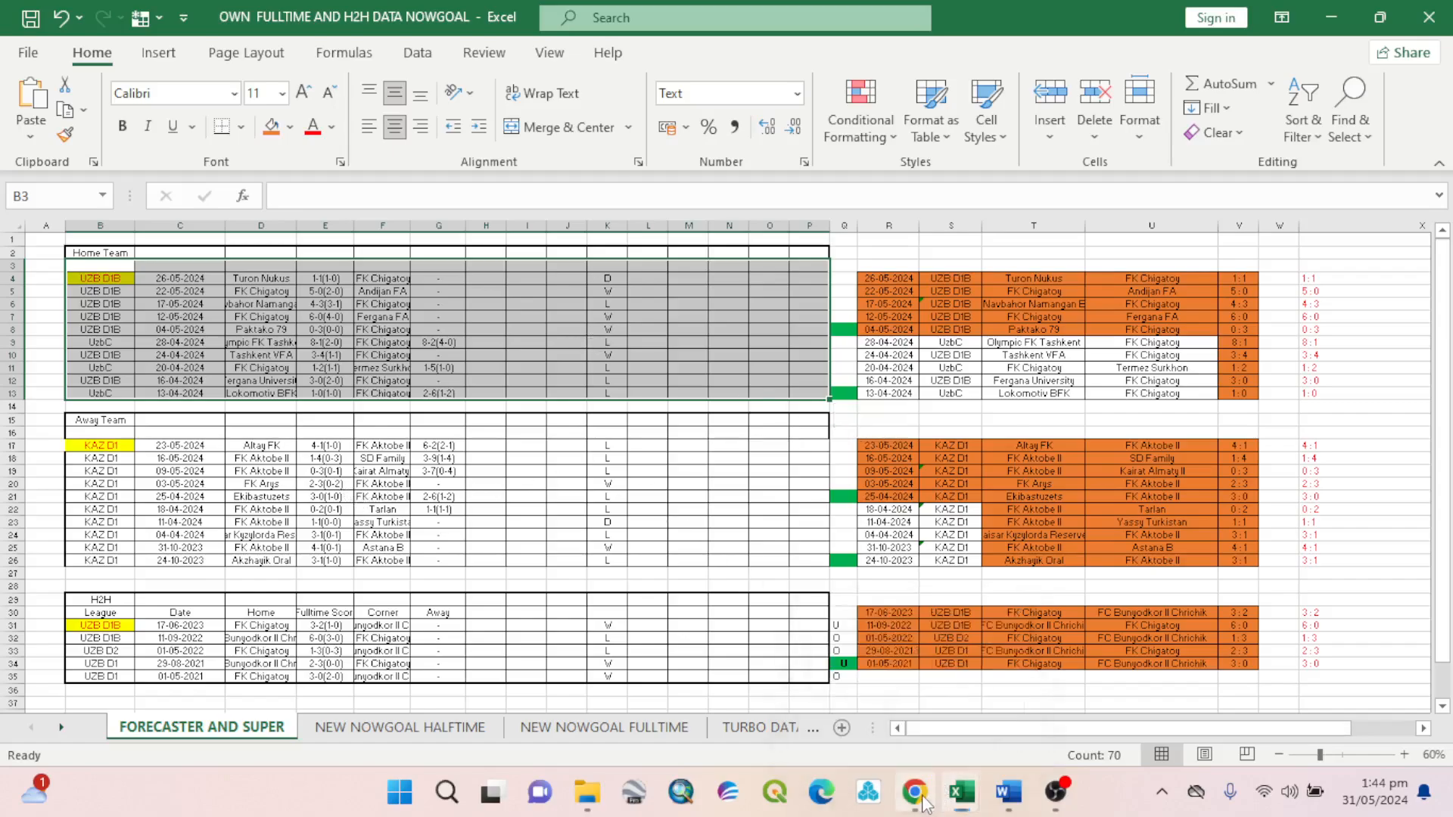
Copy FC Bunyodkor II Chrichik's last 10 previous scores from the Nowgoal match page.
scroll(788, 462, down, 5)
scroll(787, 458, down, 1)
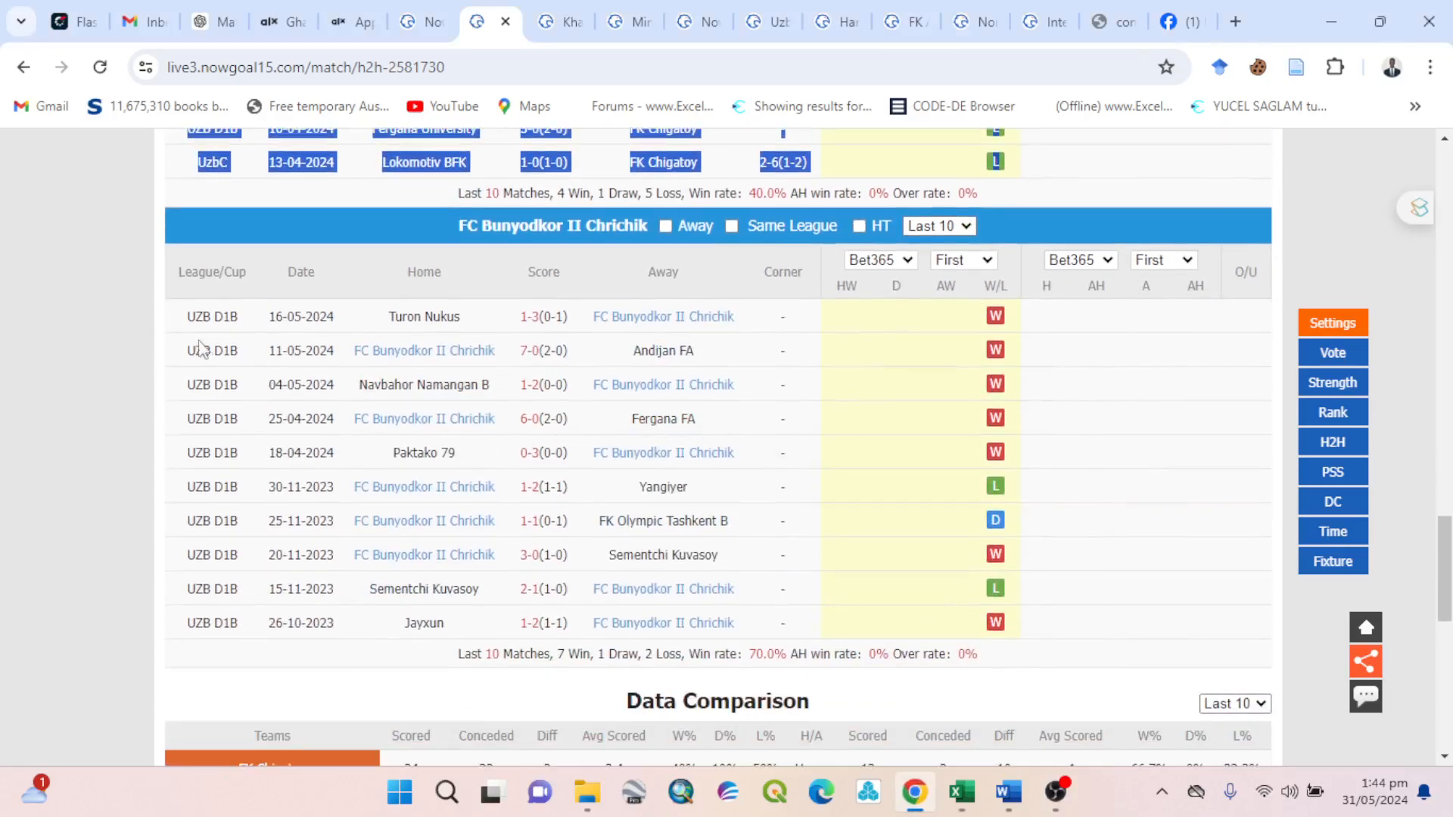
drag(175, 317, 1009, 632)
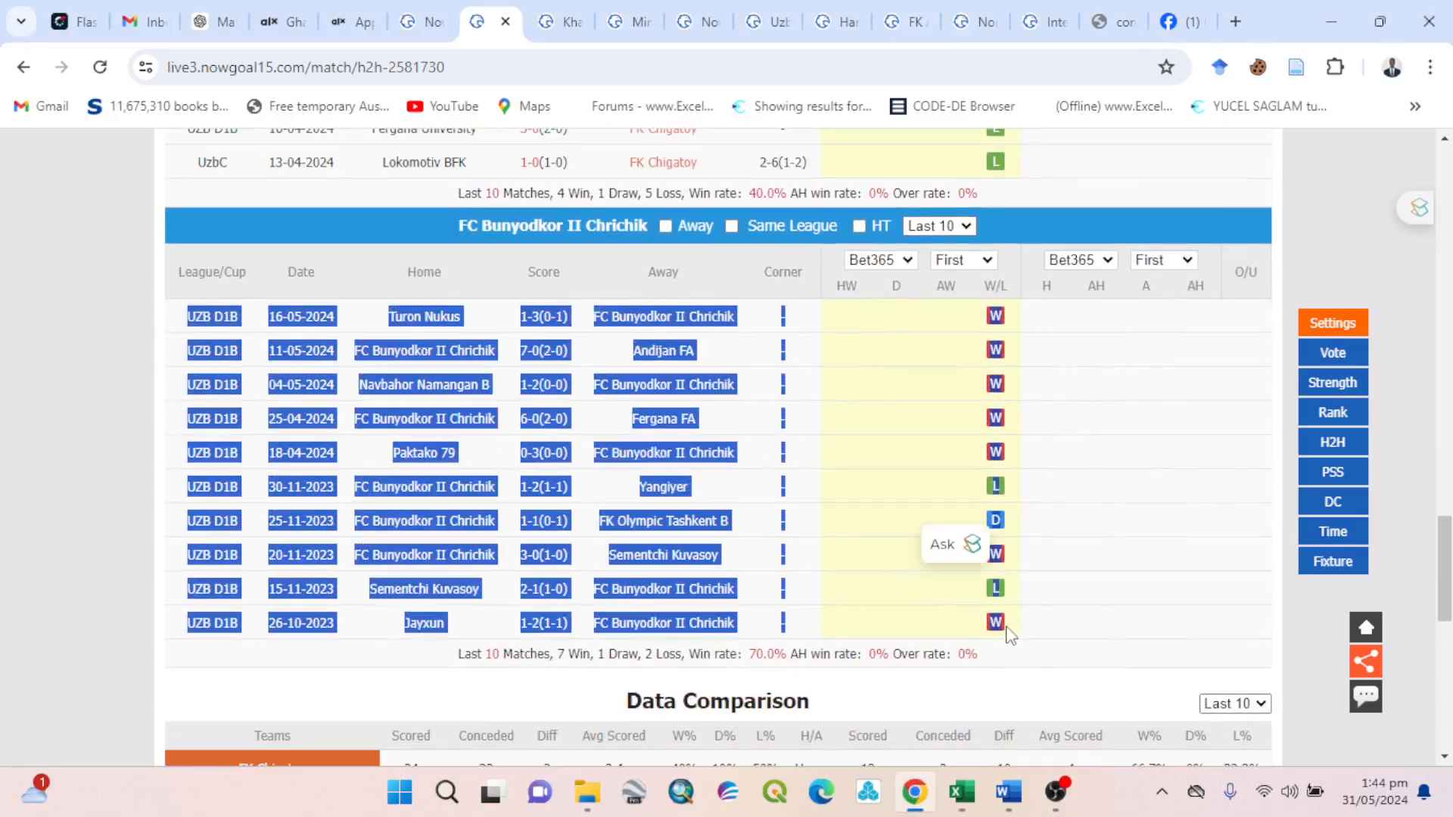
right_click(713, 532)
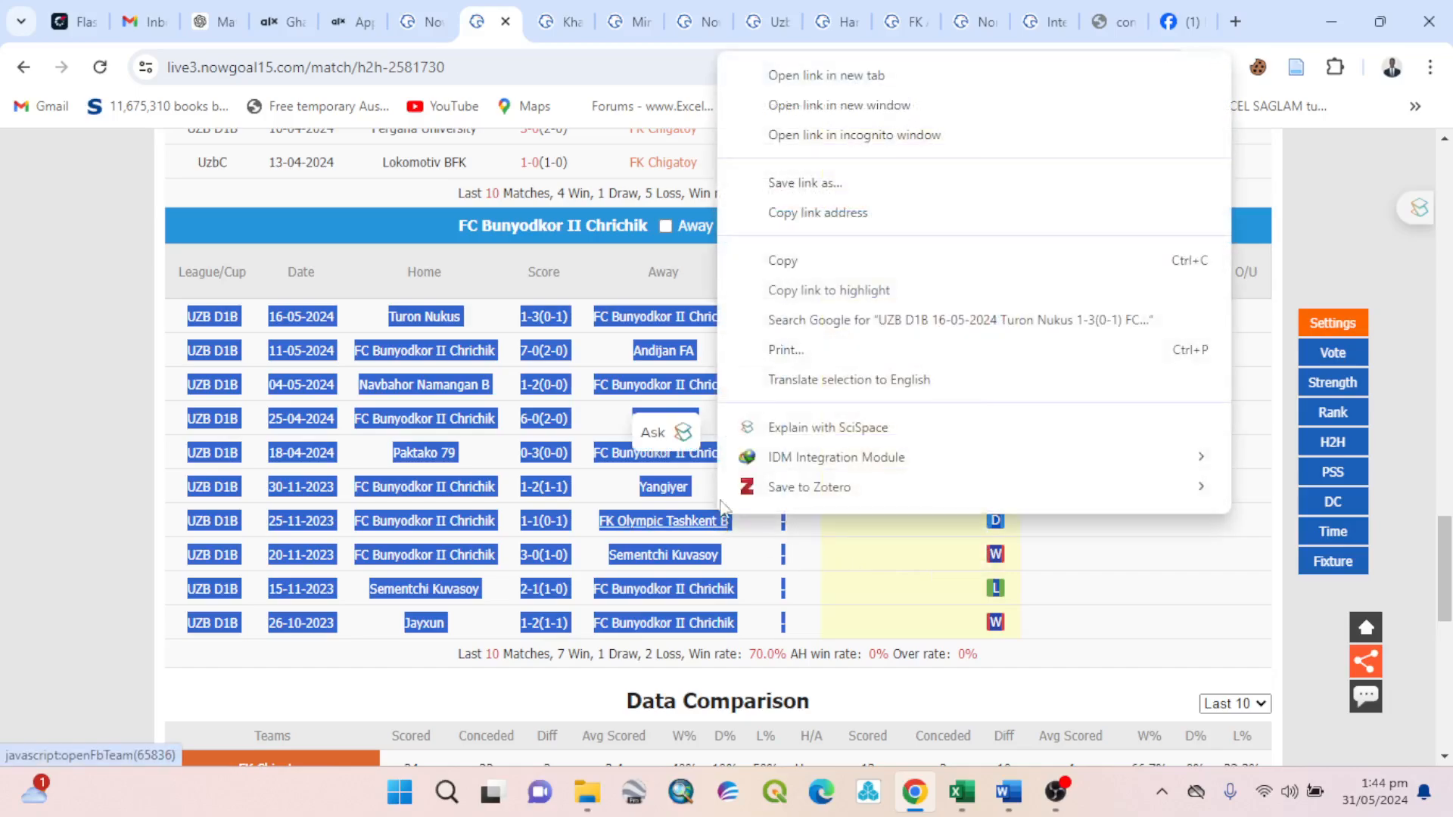
click(802, 263)
Switch to the OWN FULLTIME AND H2H DATA NOWGOAL workbook and paste the matches into the Away Team table at B17, matching destination formatting.
click(965, 800)
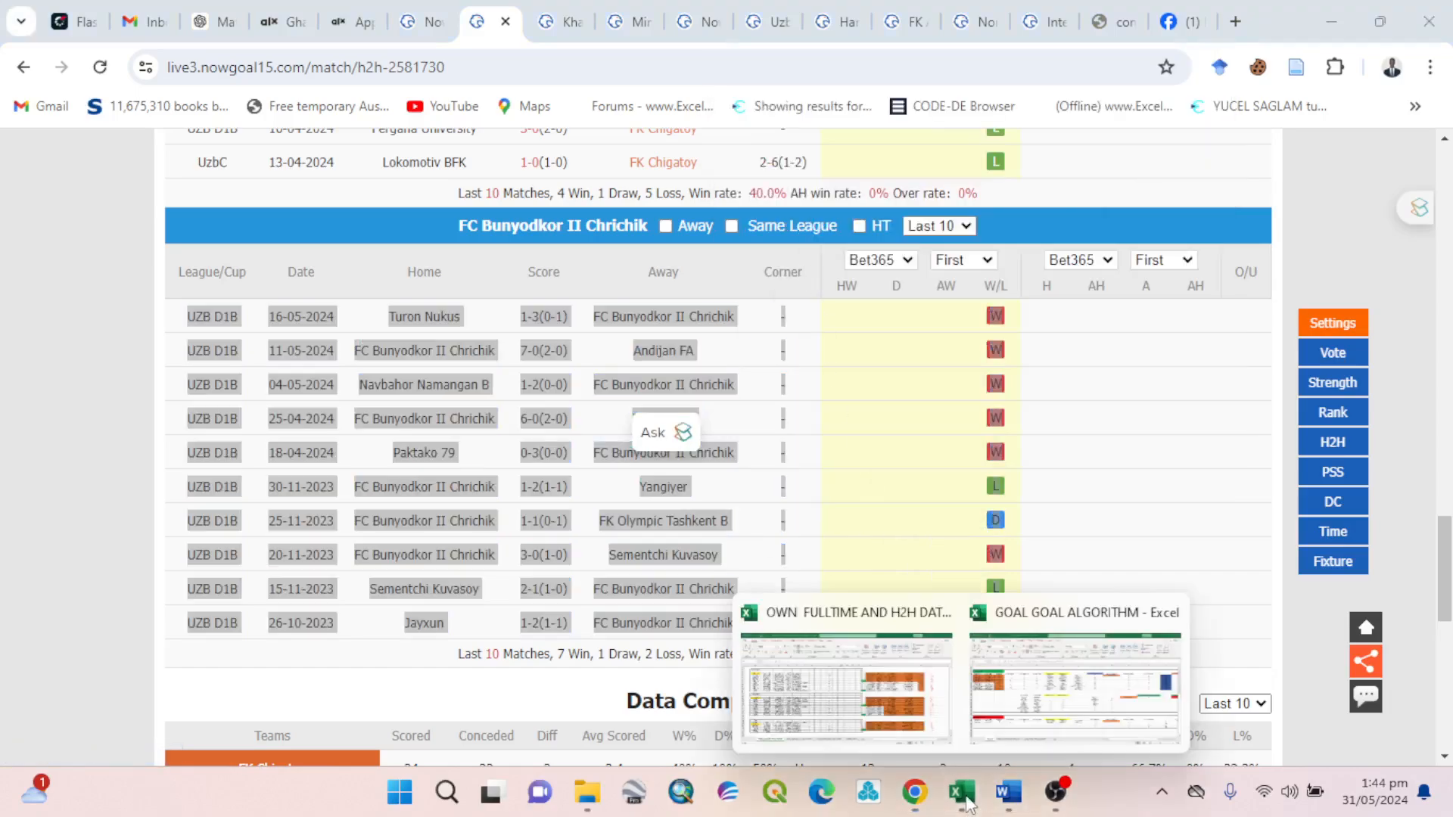
mouse_move(1010, 713)
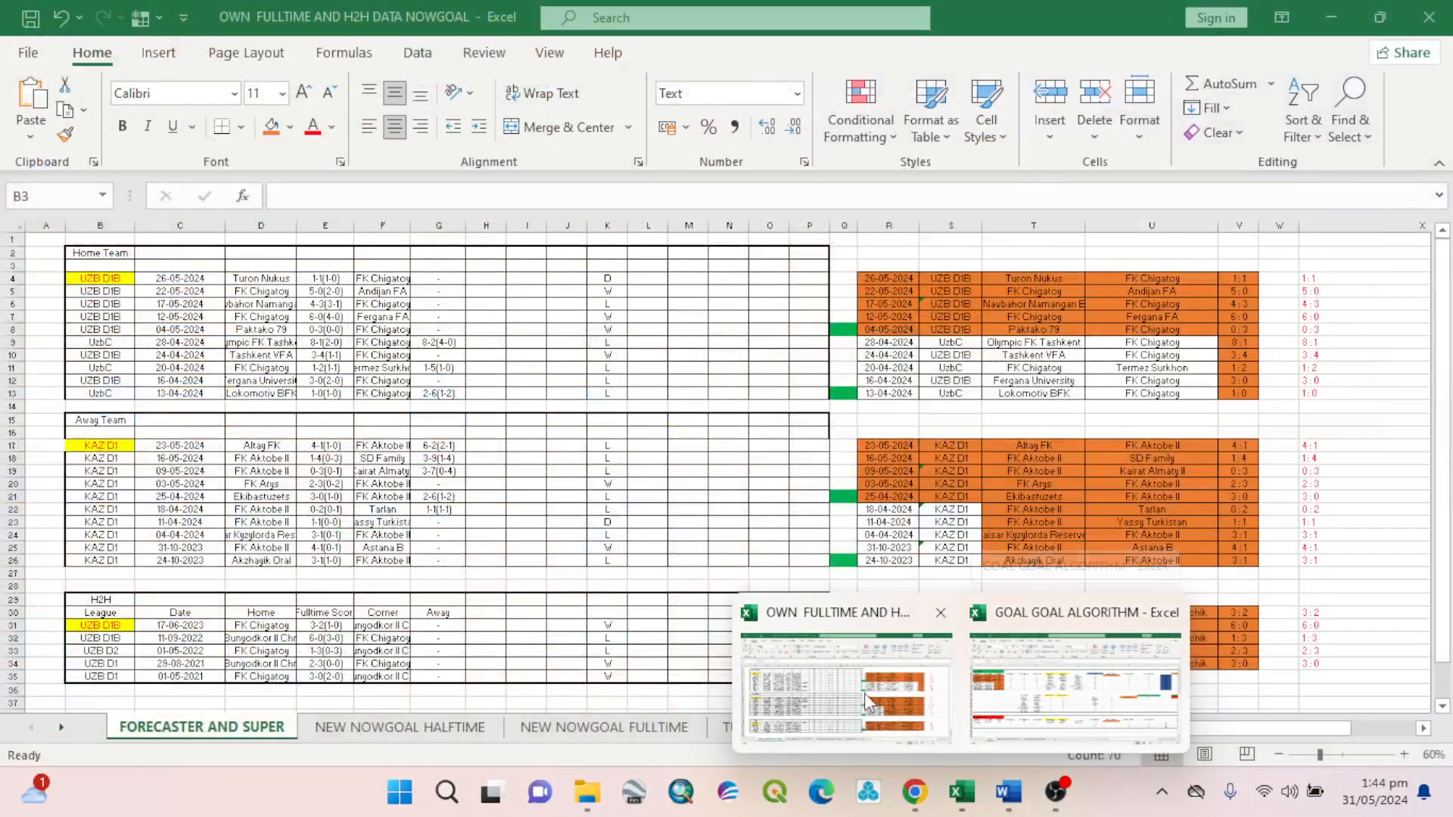
click(909, 694)
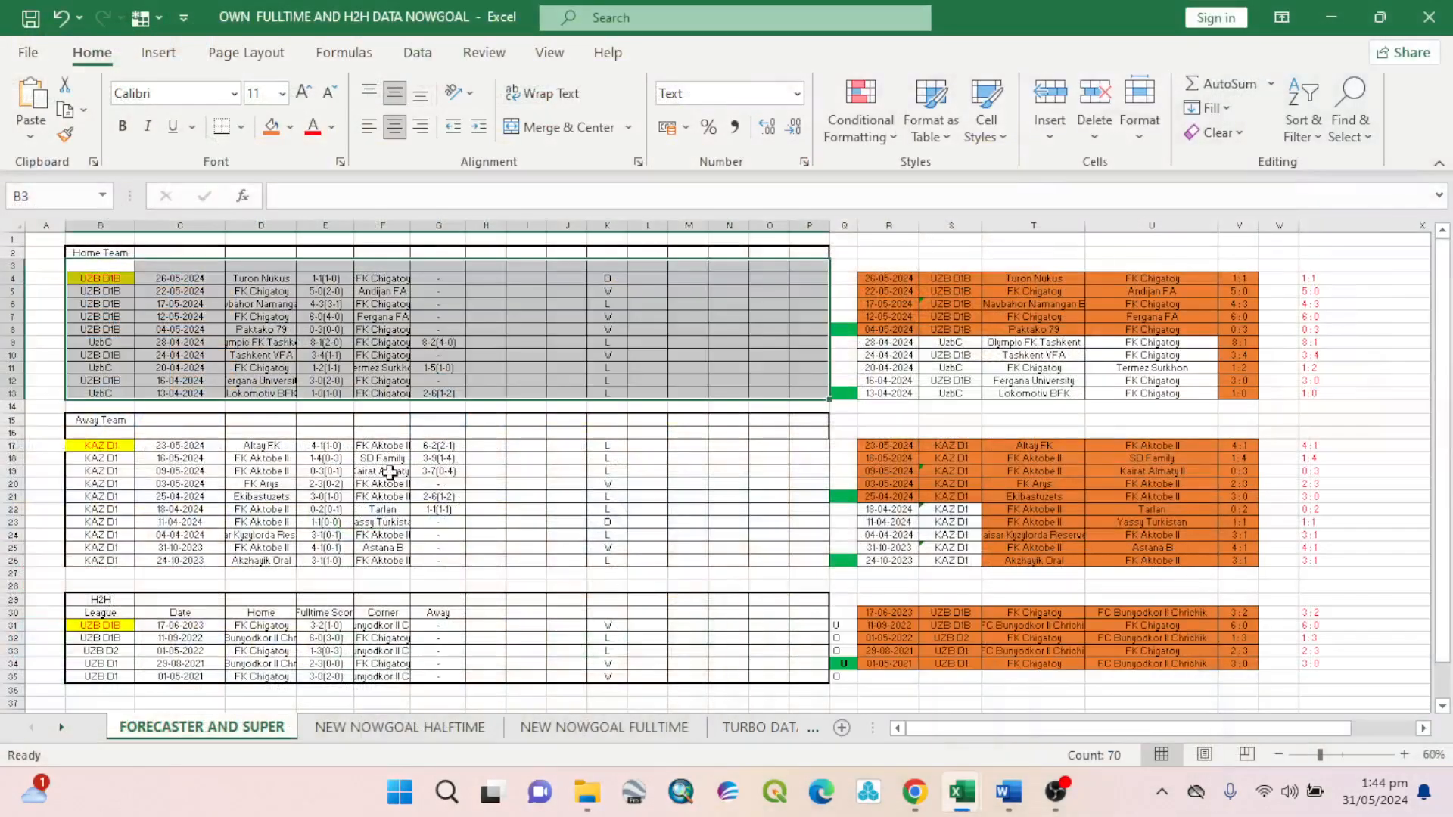
click(83, 445)
right_click(83, 445)
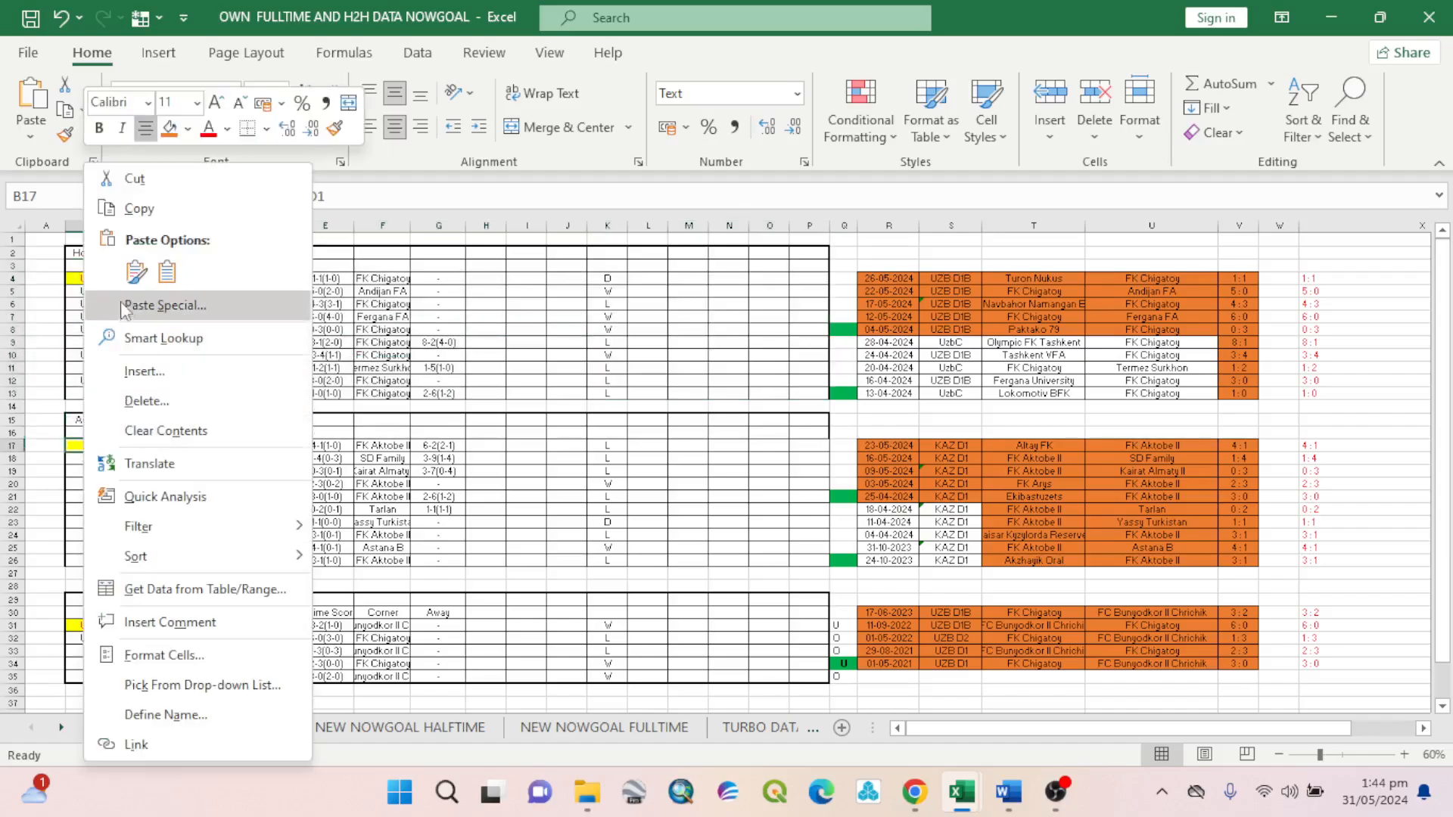
click(167, 272)
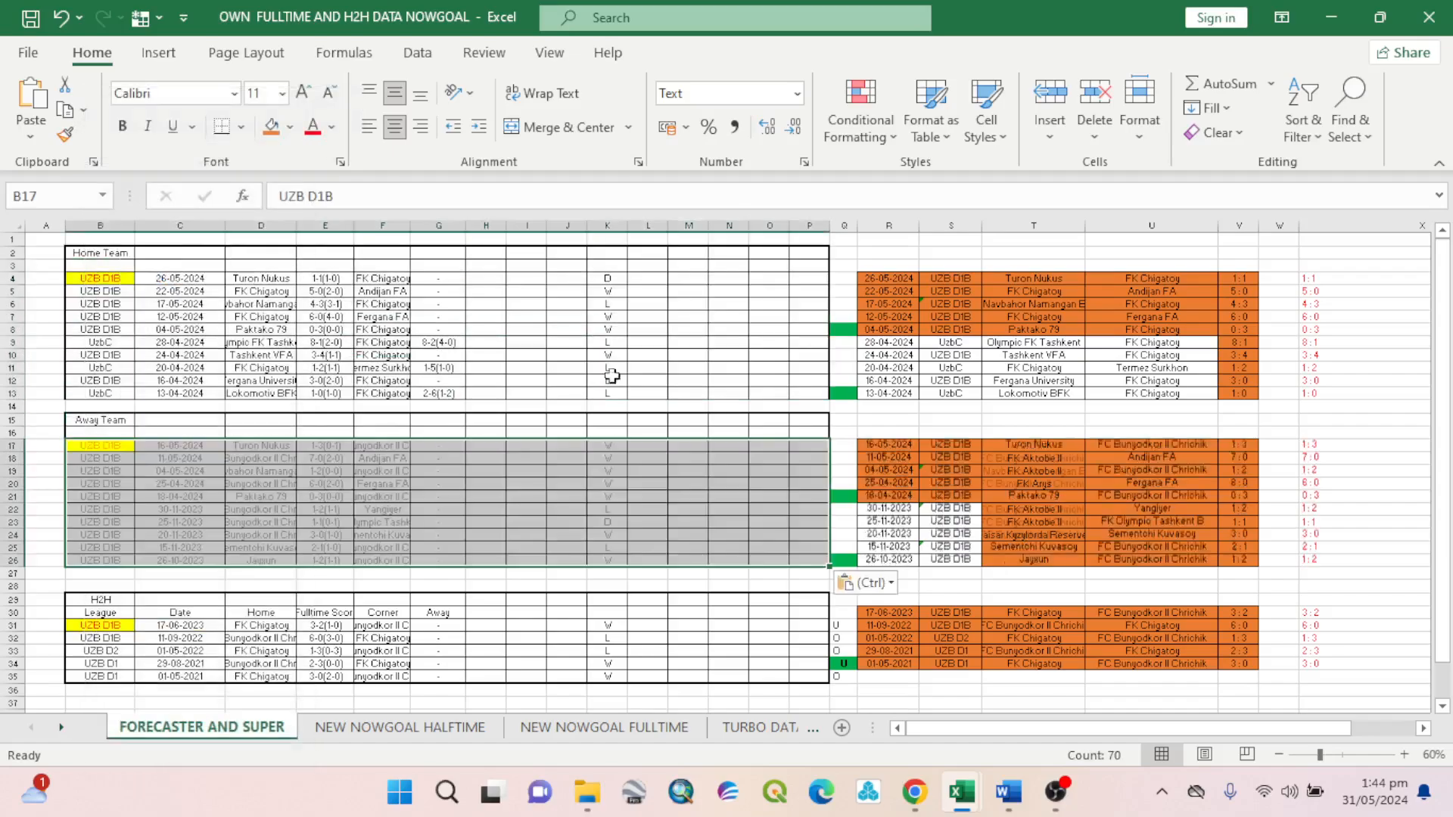
Copy the processed Home Team results in R4:V13.
drag(898, 281, 1216, 385)
right_click(1217, 385)
click(1269, 241)
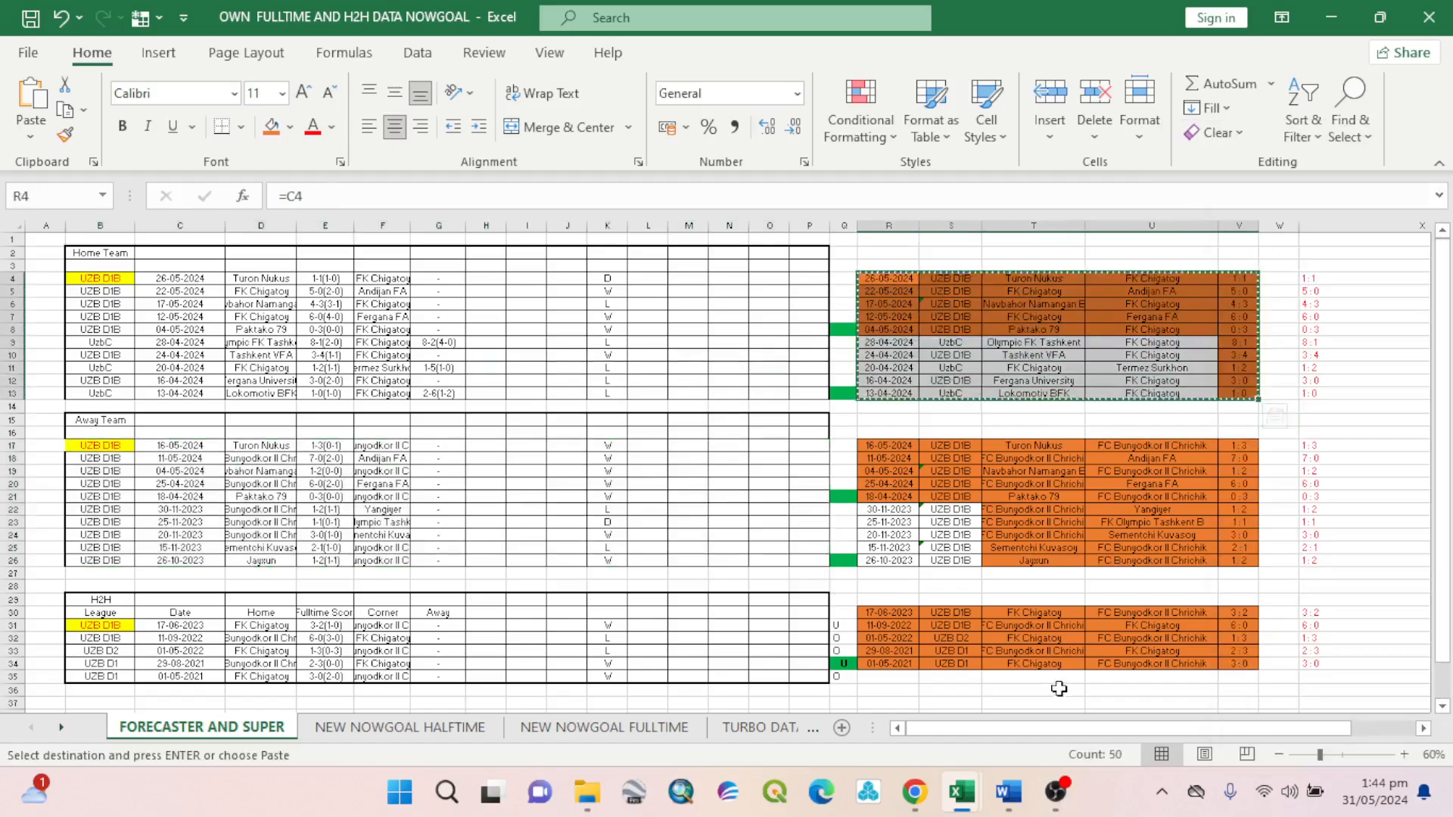
Switch to the GOAL GOAL ALGORITHM workbook and paste the results as values into the HOME TEAM table of Sheet1 at A3.
mouse_move(962, 792)
click(1002, 700)
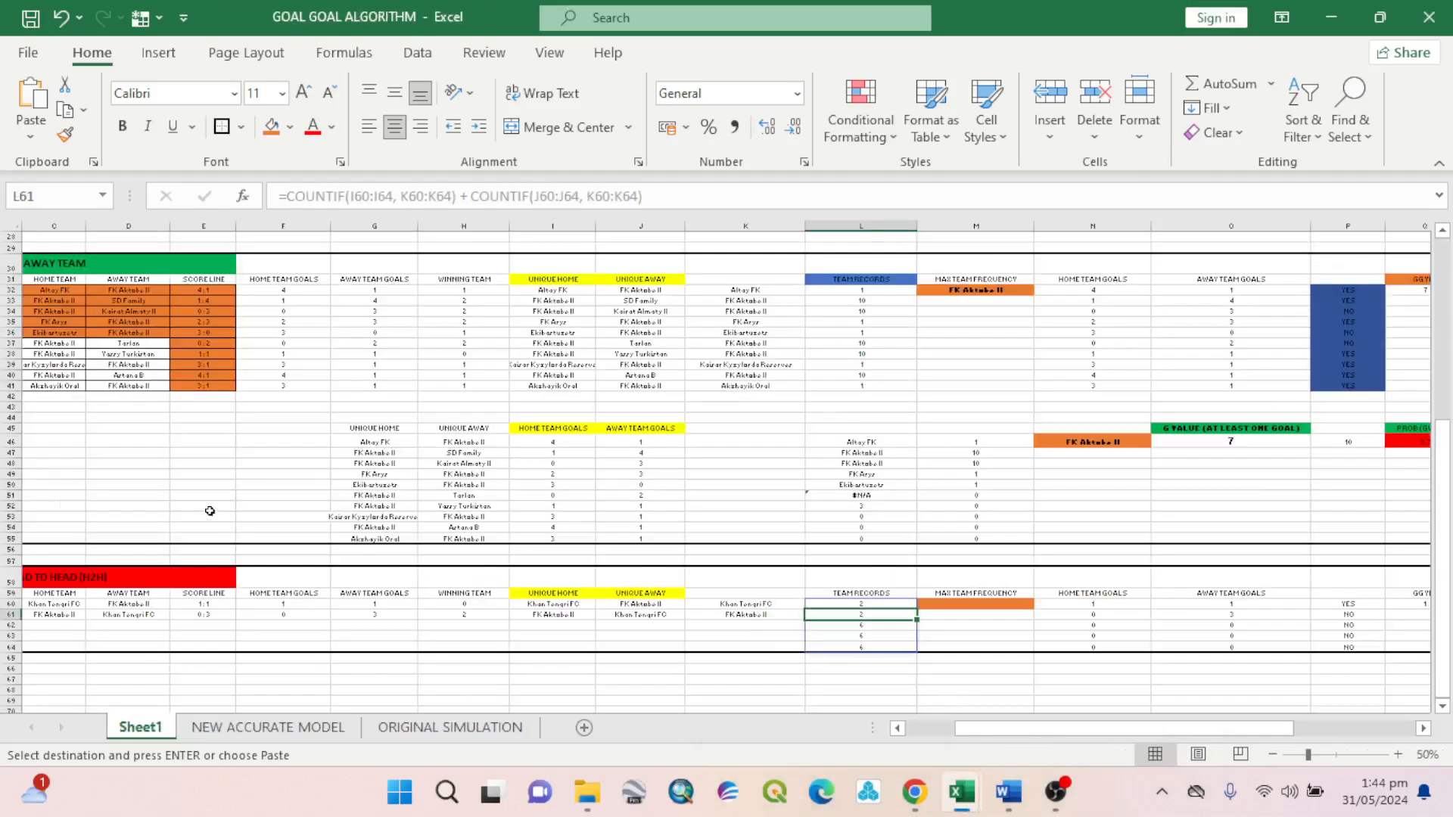
scroll(208, 506, up, 7)
drag(1087, 728, 1040, 727)
scroll(64, 351, up, 2)
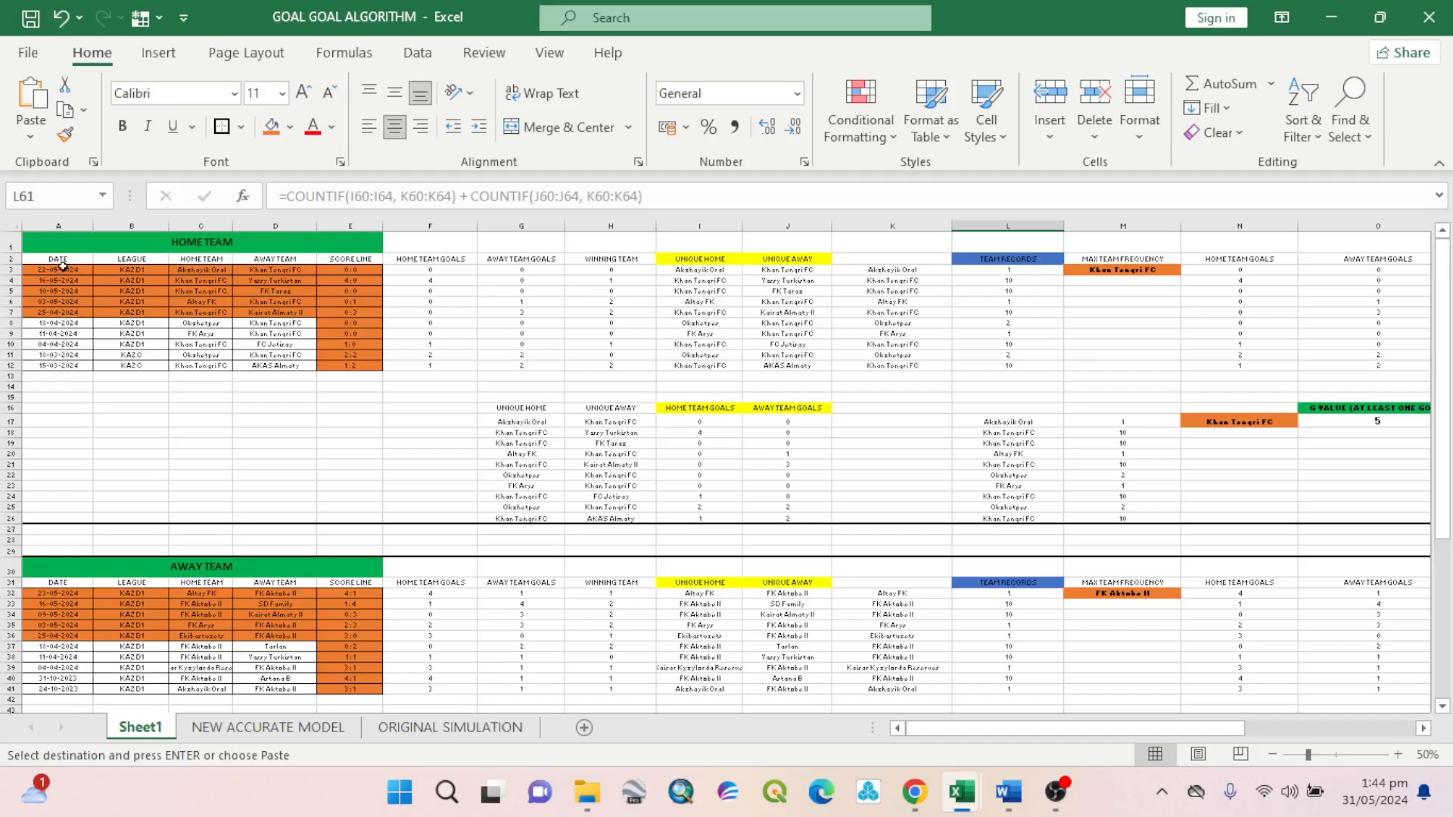
click(64, 269)
right_click(64, 270)
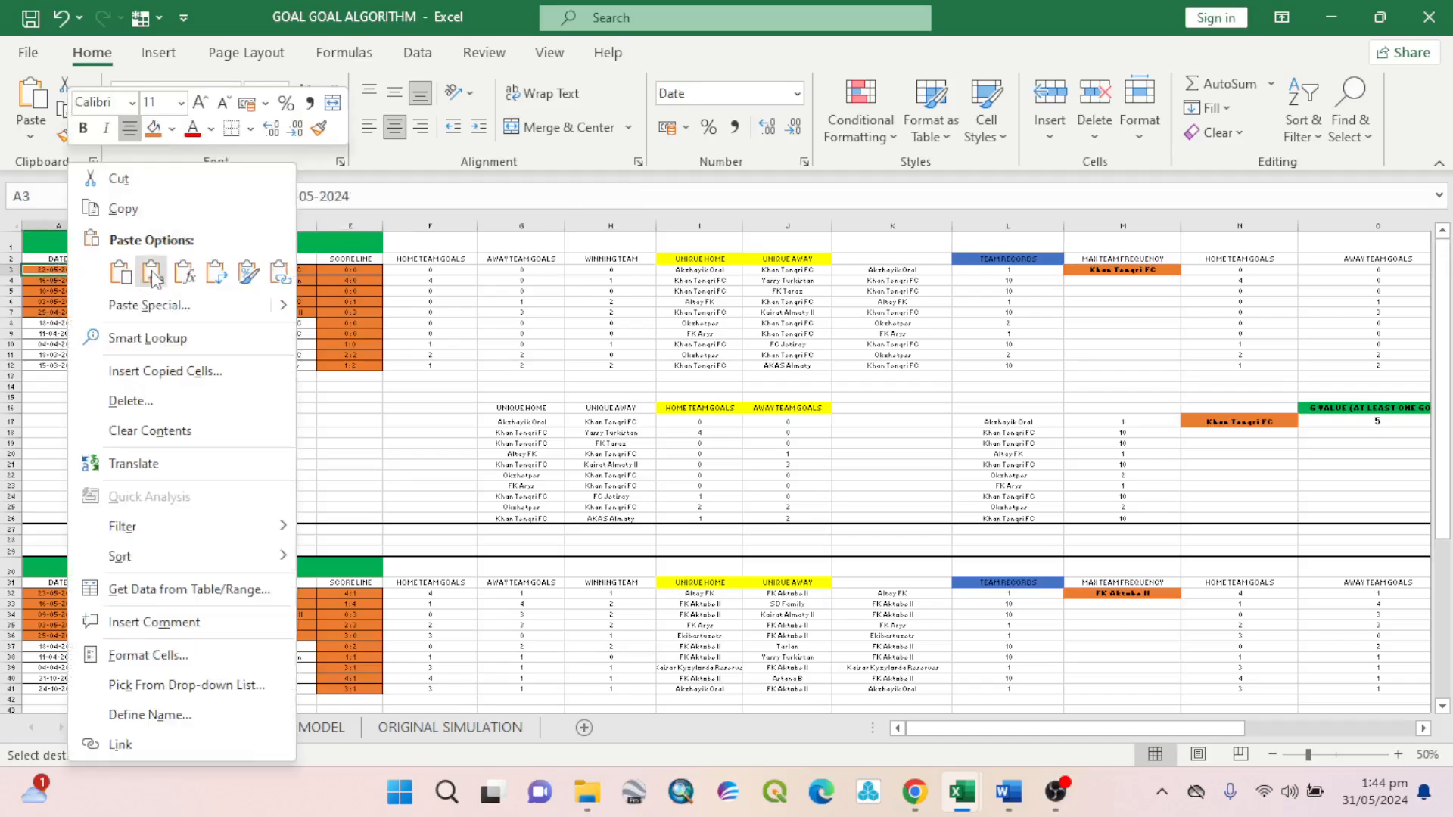
click(113, 277)
Return to the OWN FULLTIME AND H2H DATA NOWGOAL workbook and copy the processed Away Team results in R17:V26.
mouse_move(961, 793)
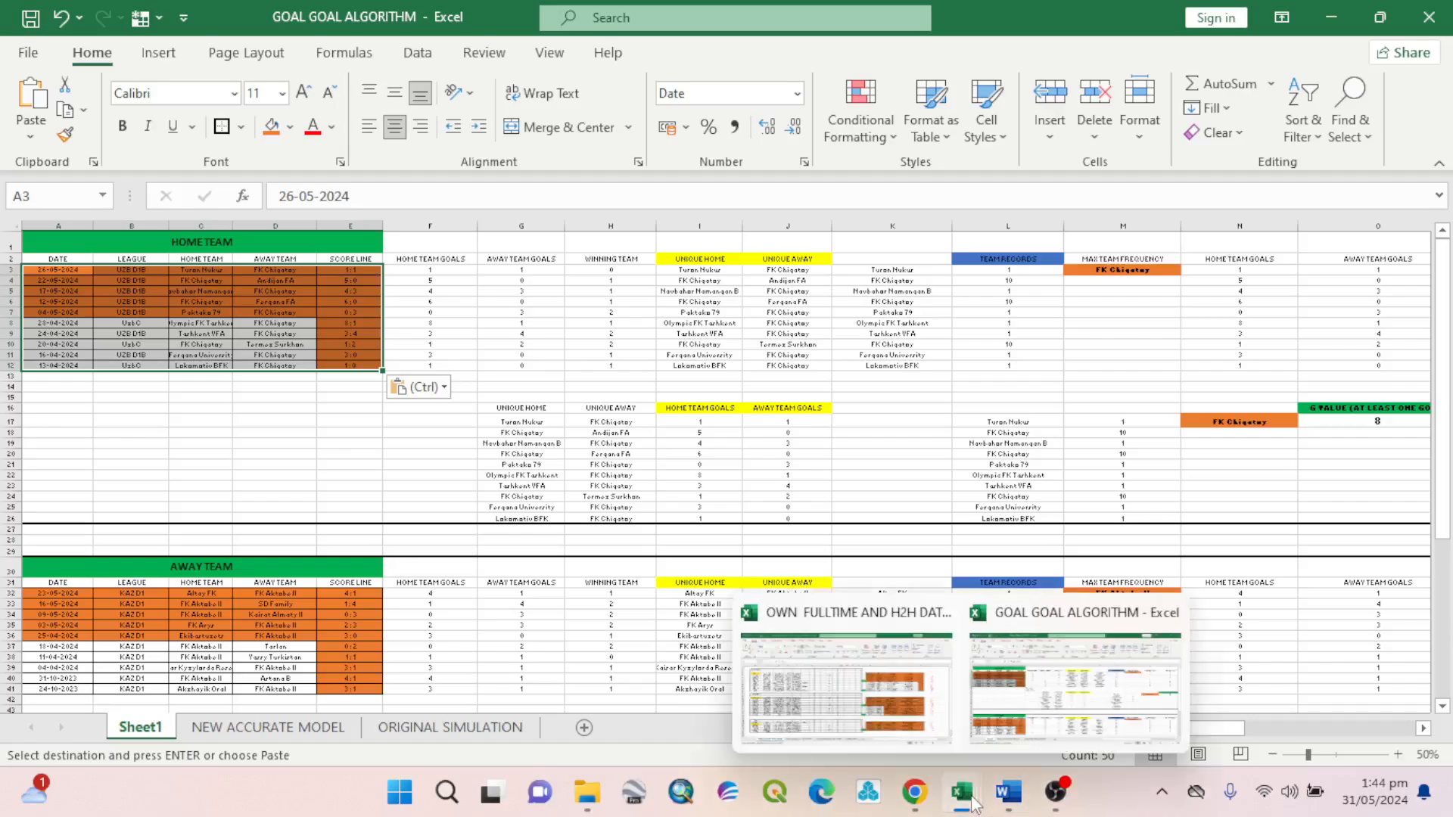
click(890, 733)
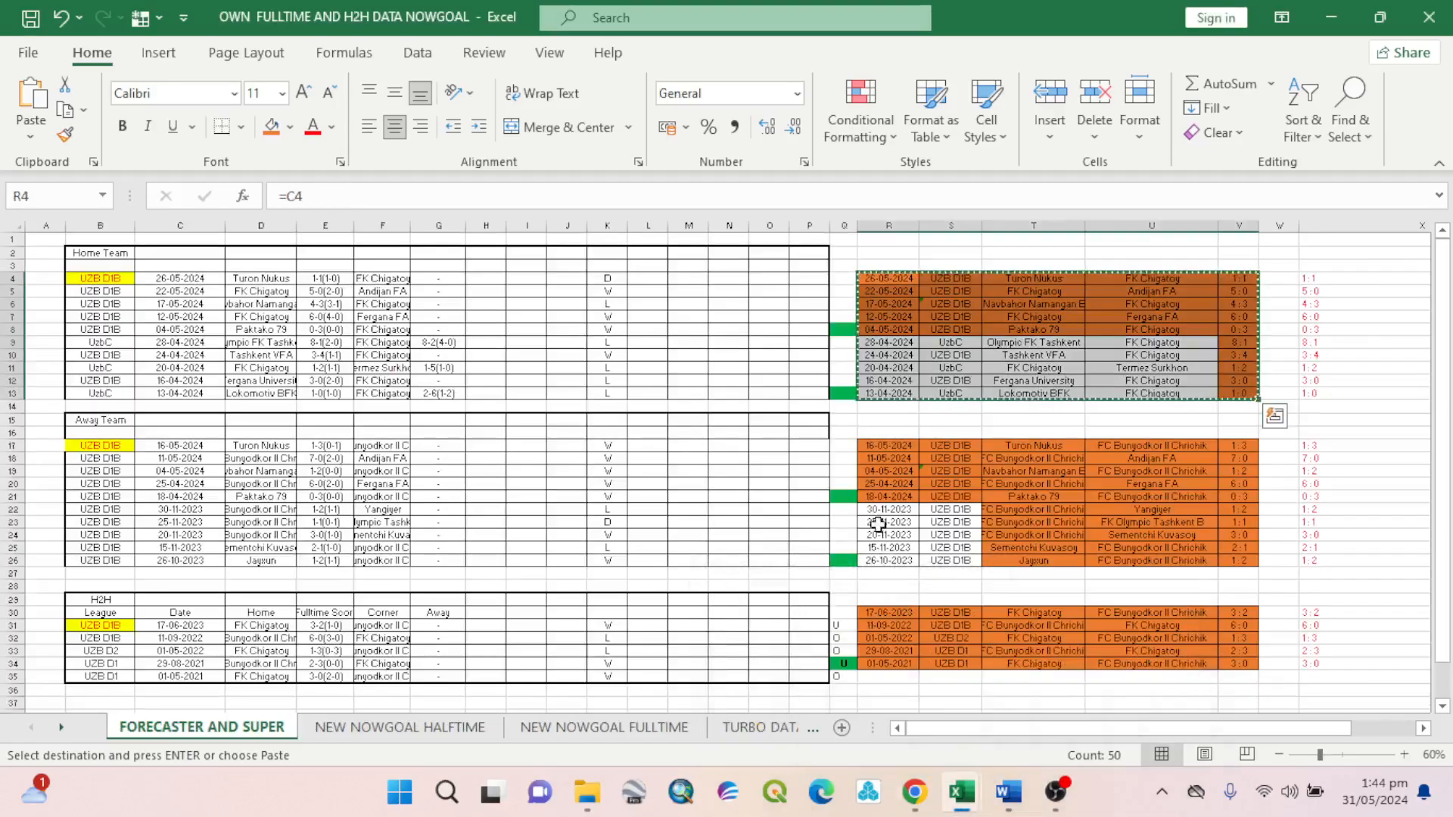
drag(876, 447, 1234, 562)
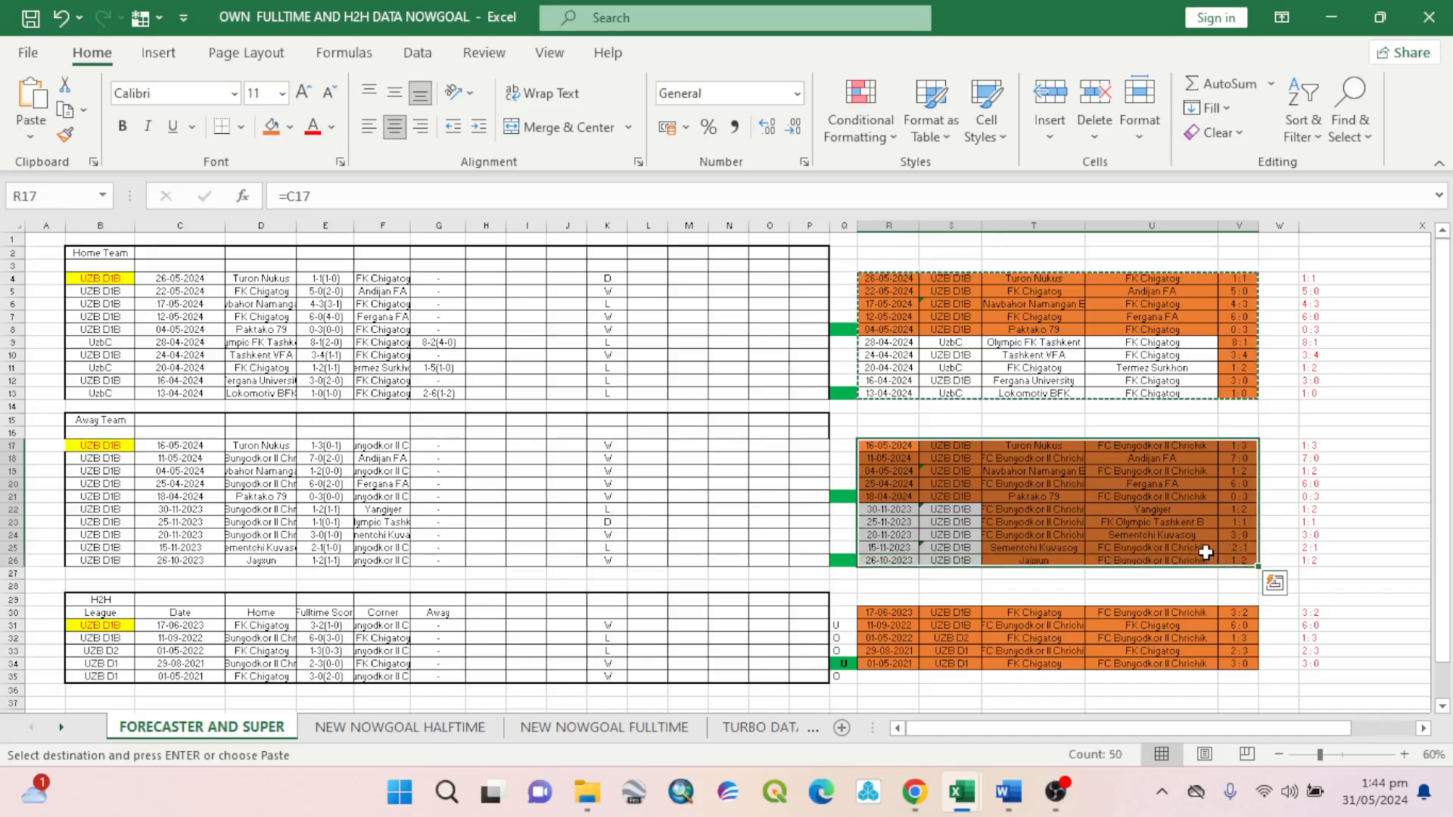
right_click(1189, 433)
click(1257, 241)
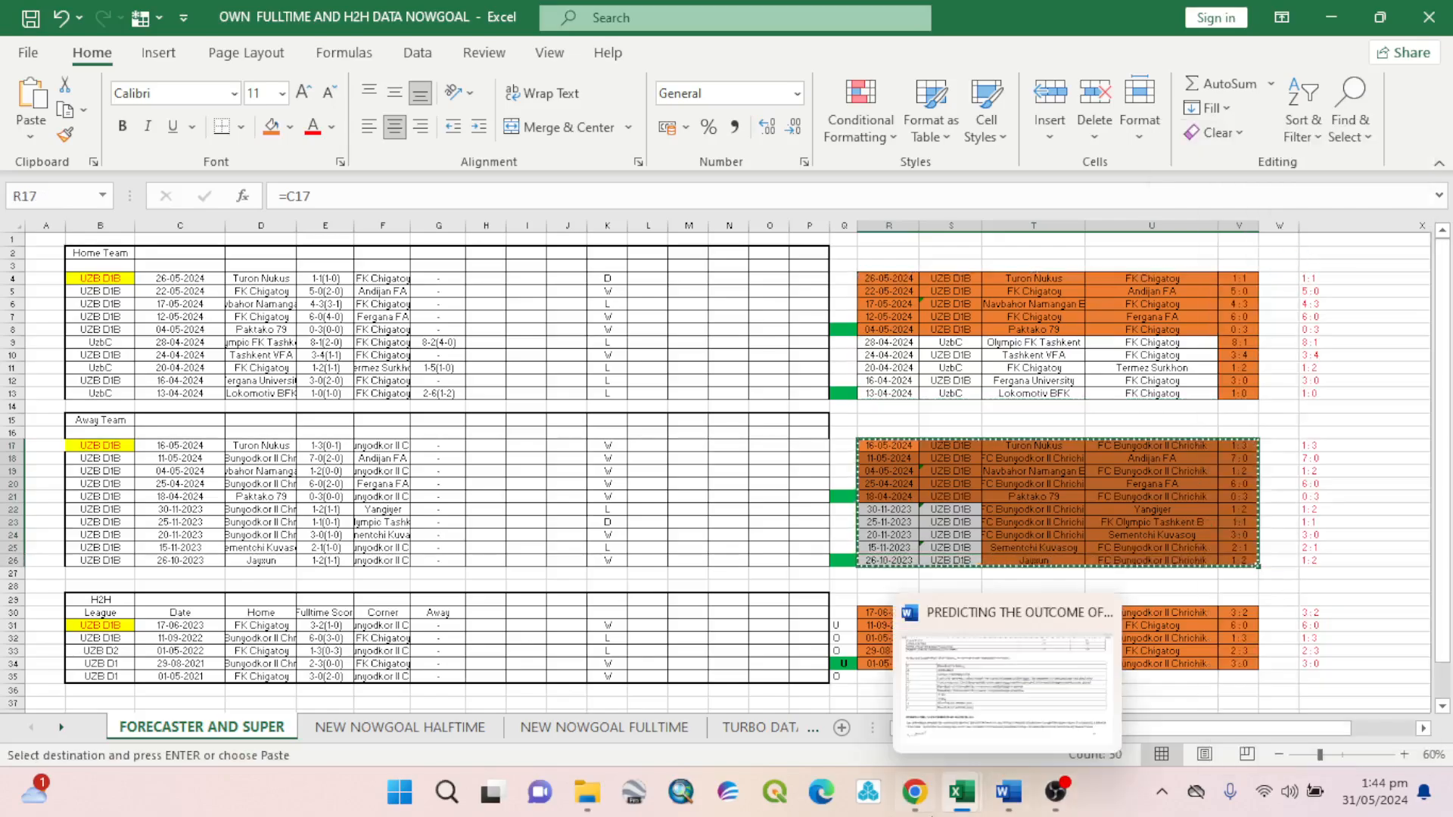
Switch to the GOAL GOAL ALGORITHM workbook and paste the results as values into the AWAY TEAM table at A32.
mouse_move(961, 806)
click(1070, 659)
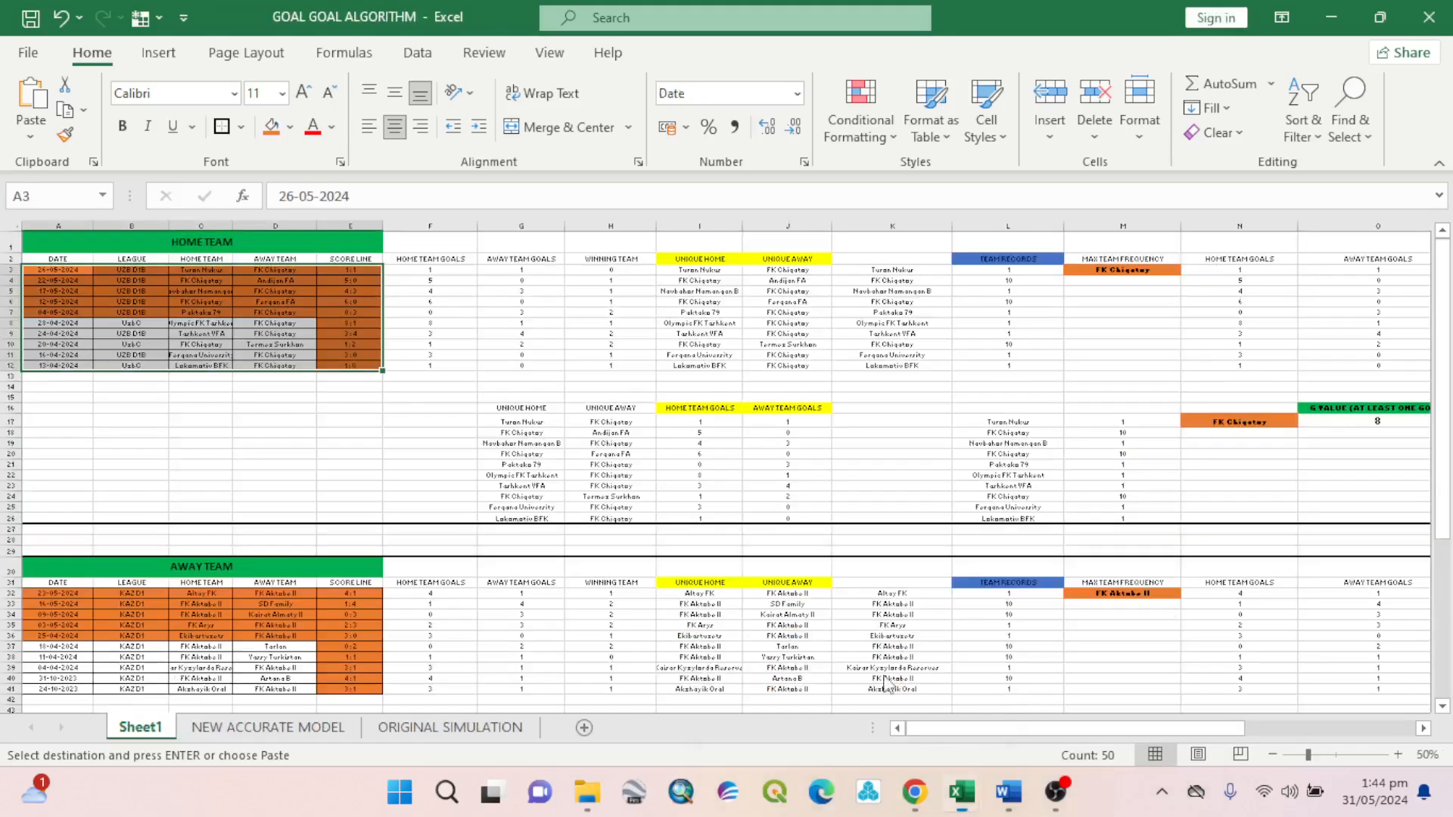
scroll(196, 532, down, 3)
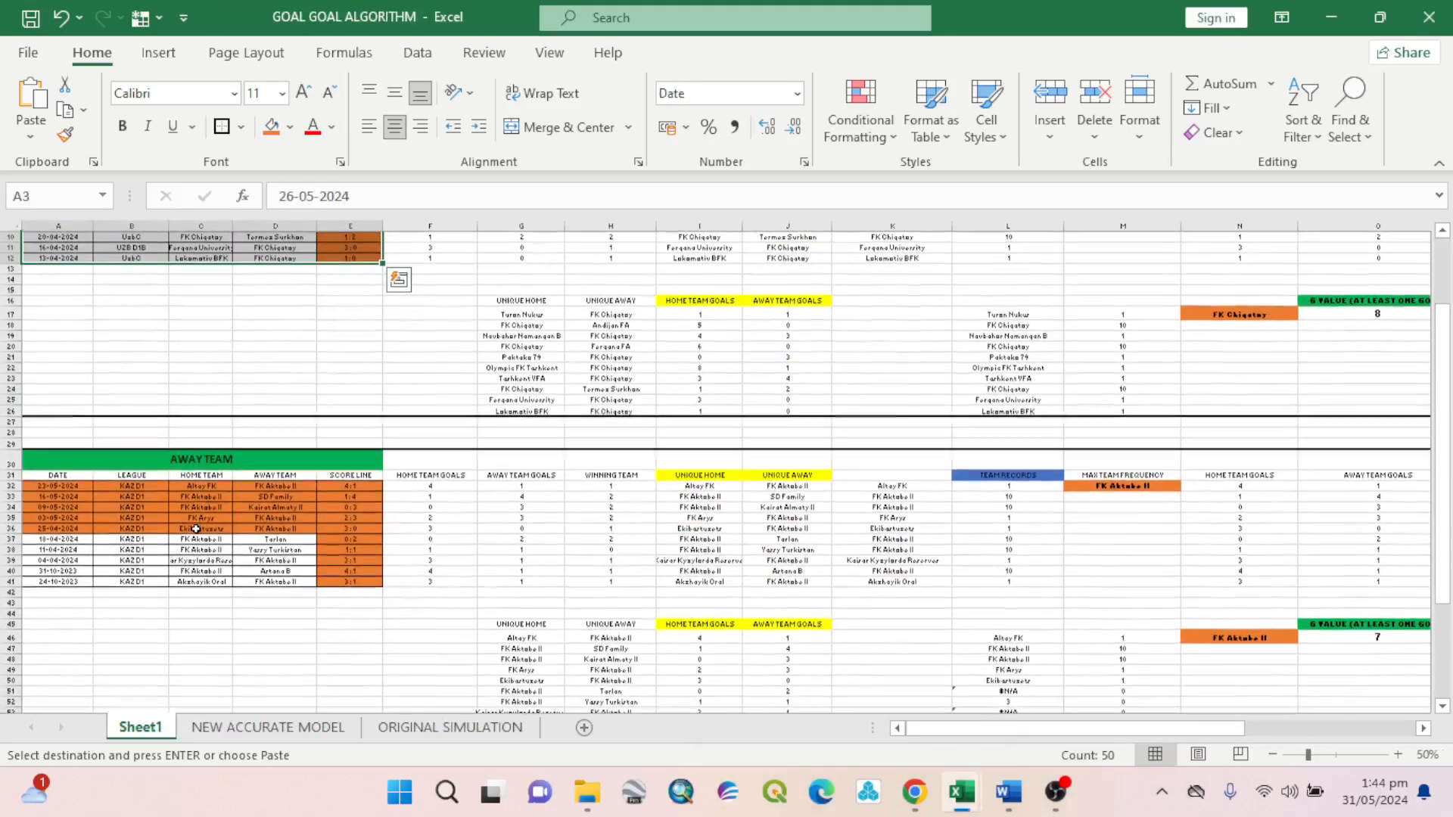
click(35, 487)
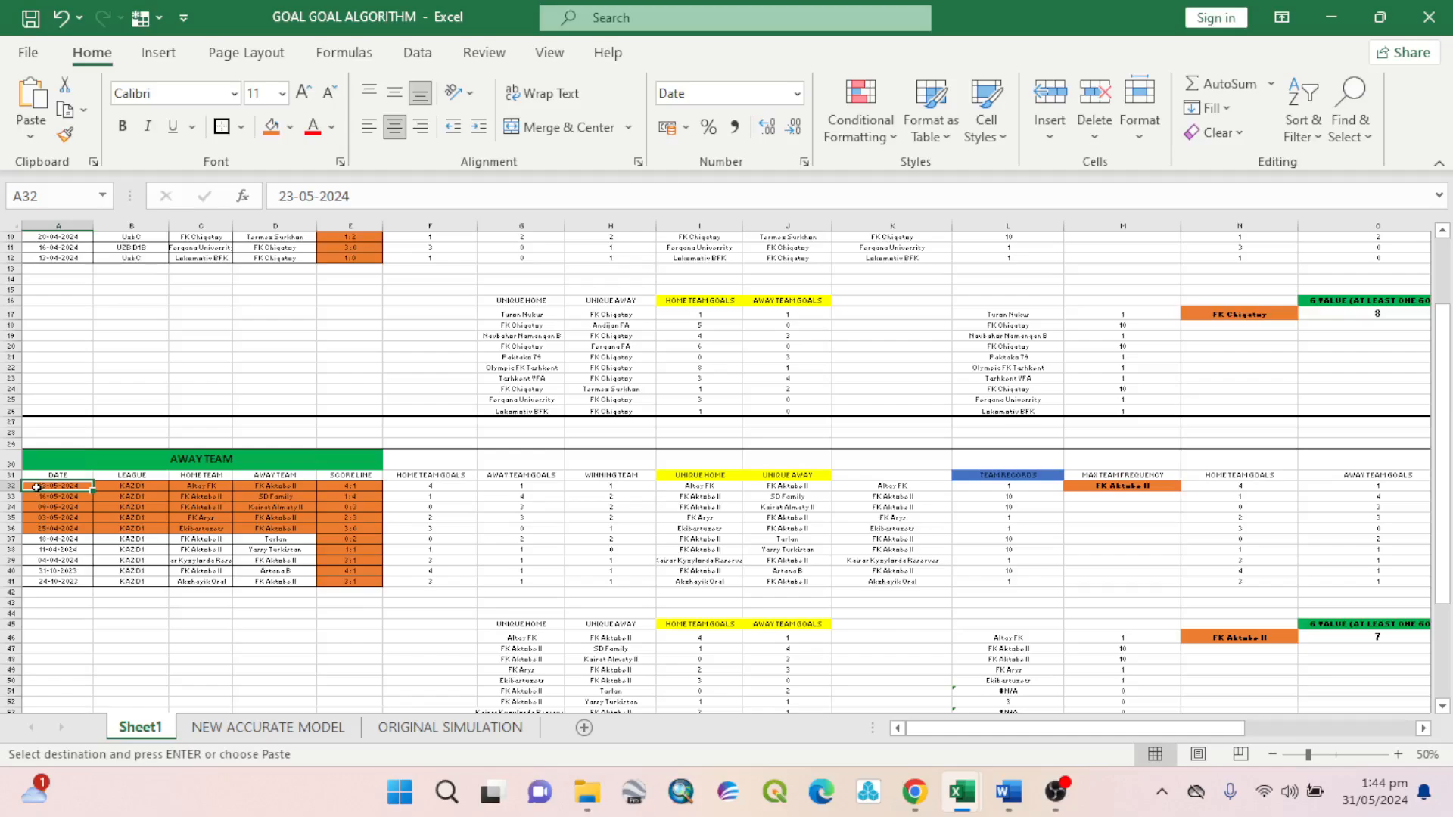
right_click(34, 486)
click(71, 280)
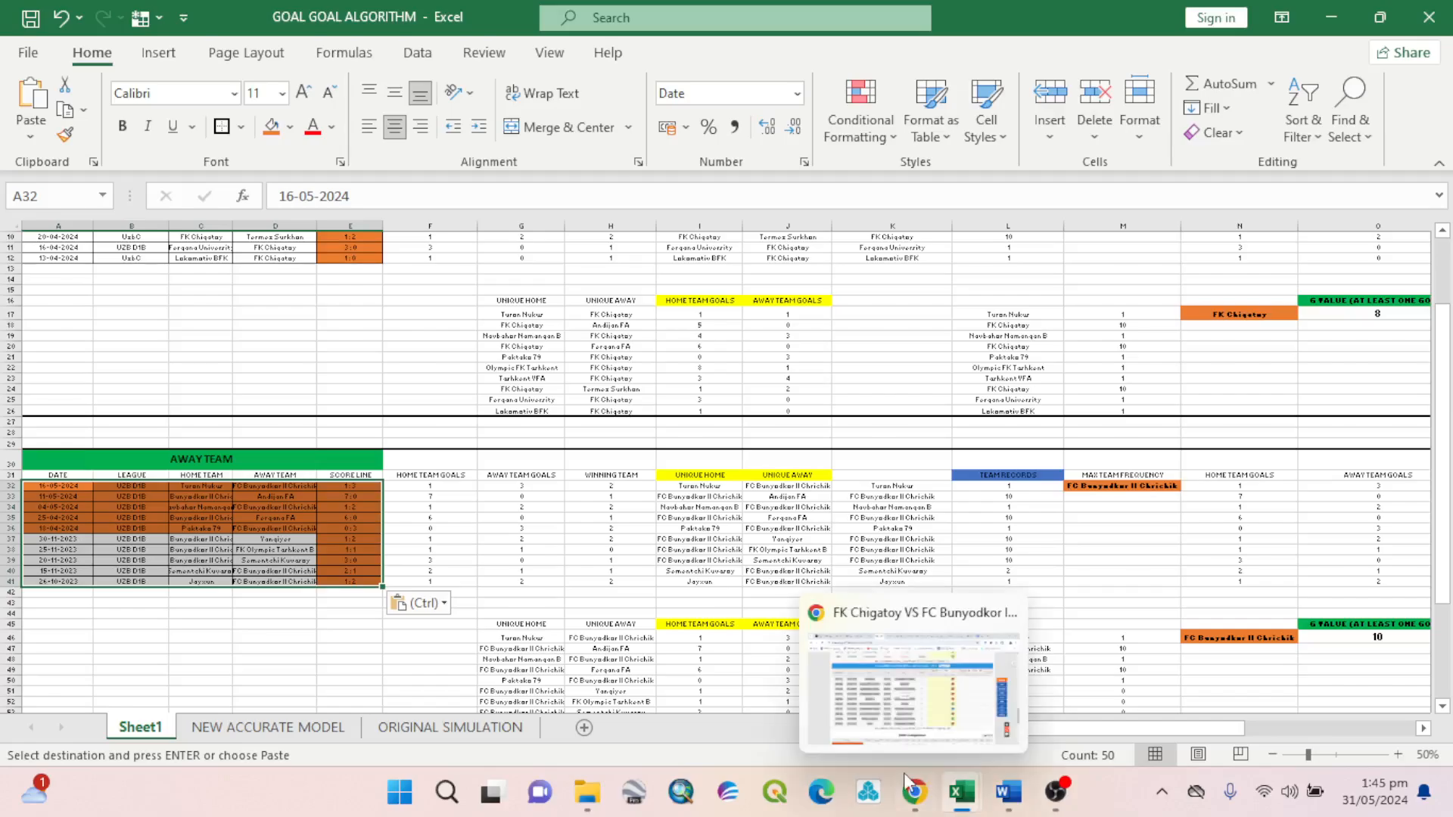
Go back to the OWN FULLTIME AND H2H DATA NOWGOAL workbook and copy the processed H2H results in R30:V34.
scroll(308, 589, down, 5)
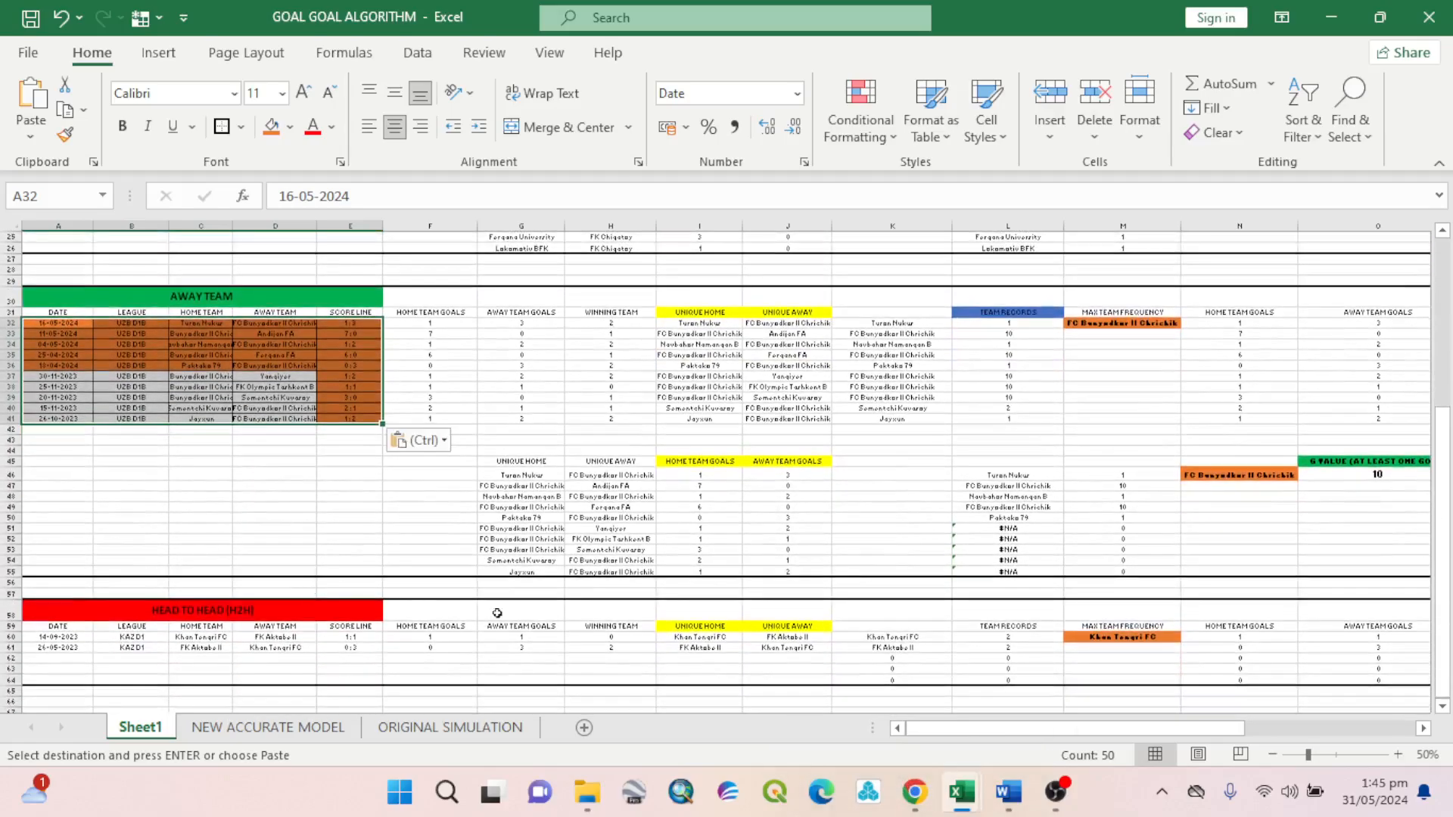
mouse_move(962, 808)
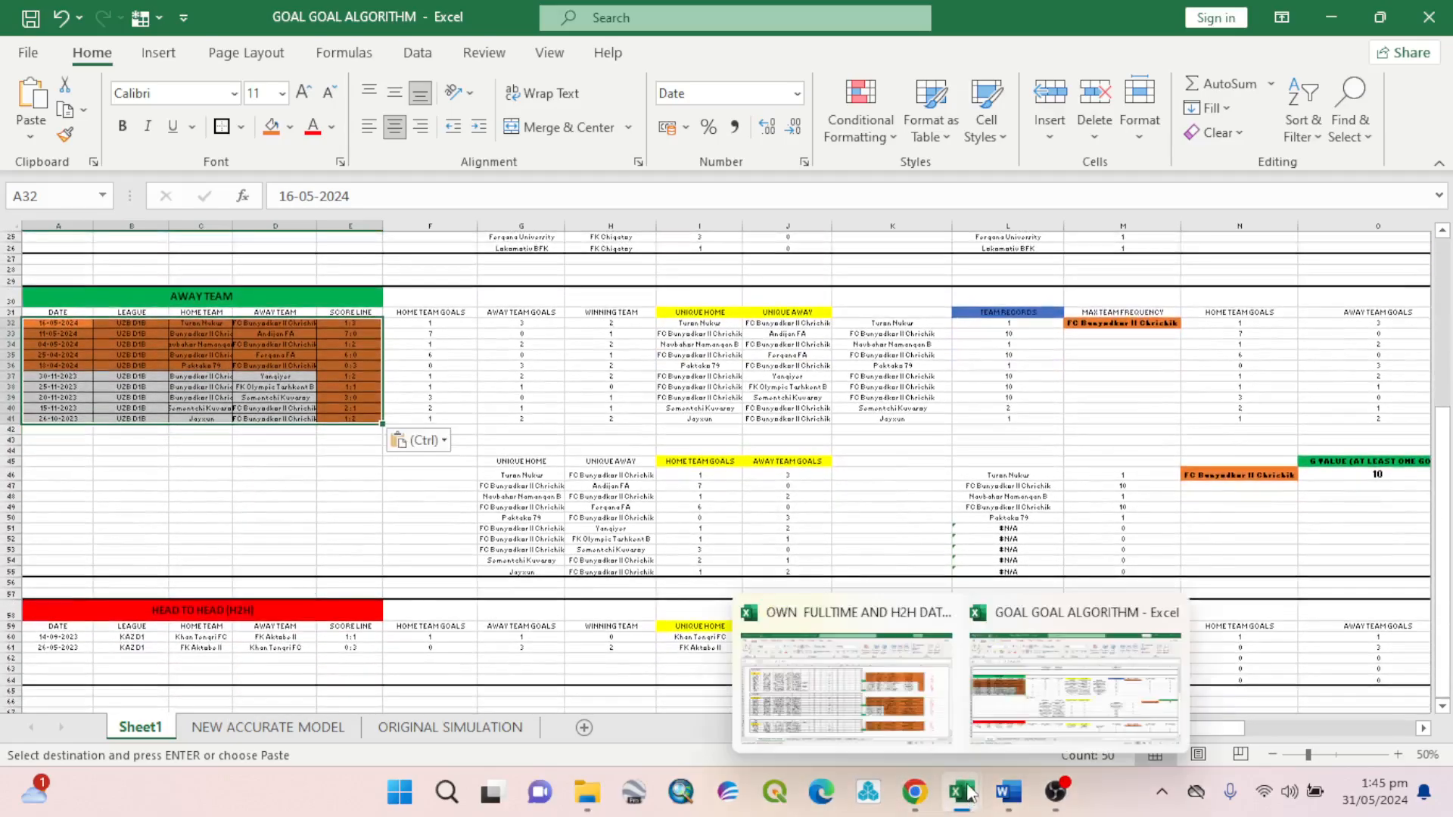
click(922, 719)
click(907, 613)
drag(907, 613, 1219, 652)
right_click(1228, 654)
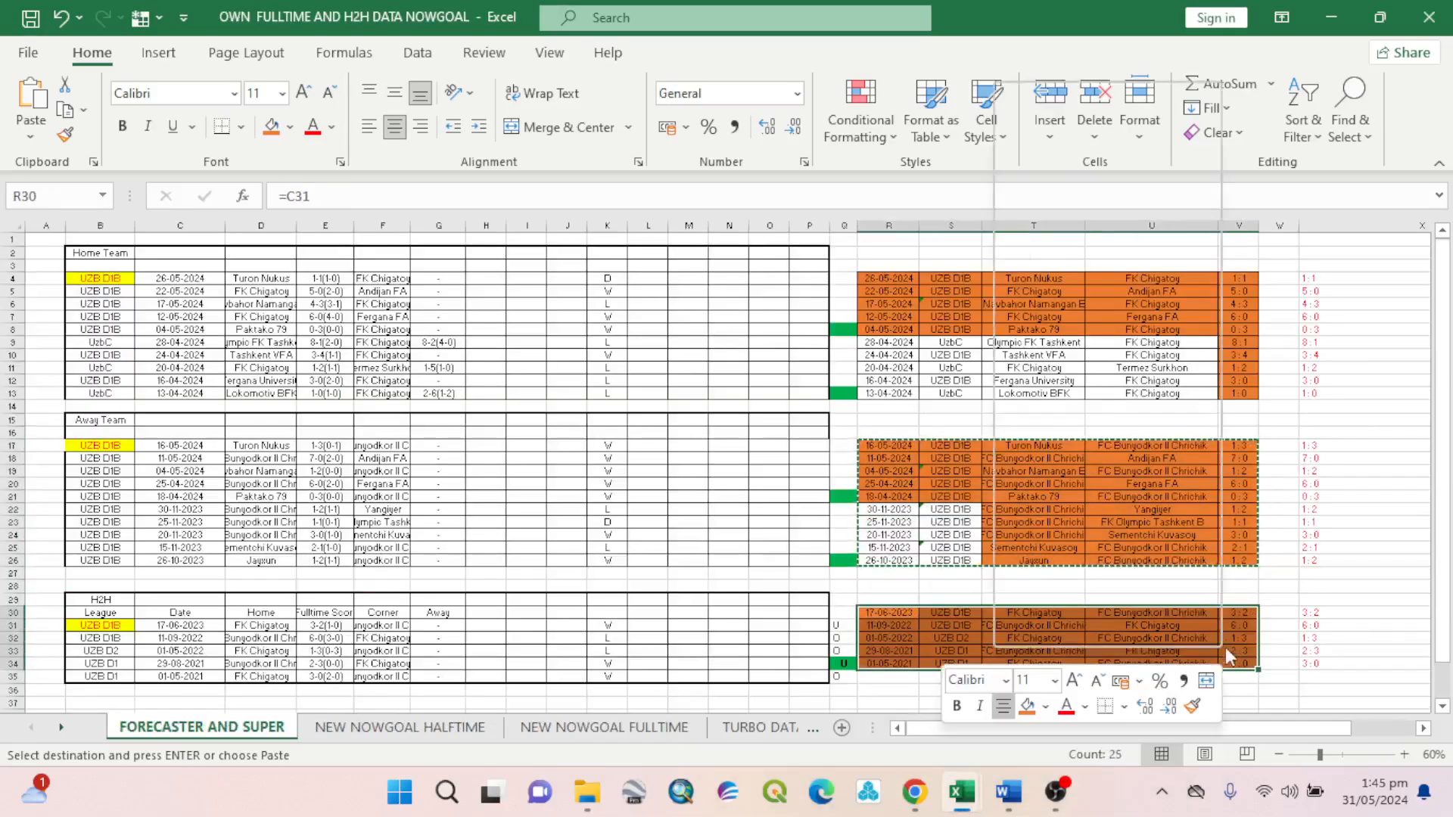
click(1188, 128)
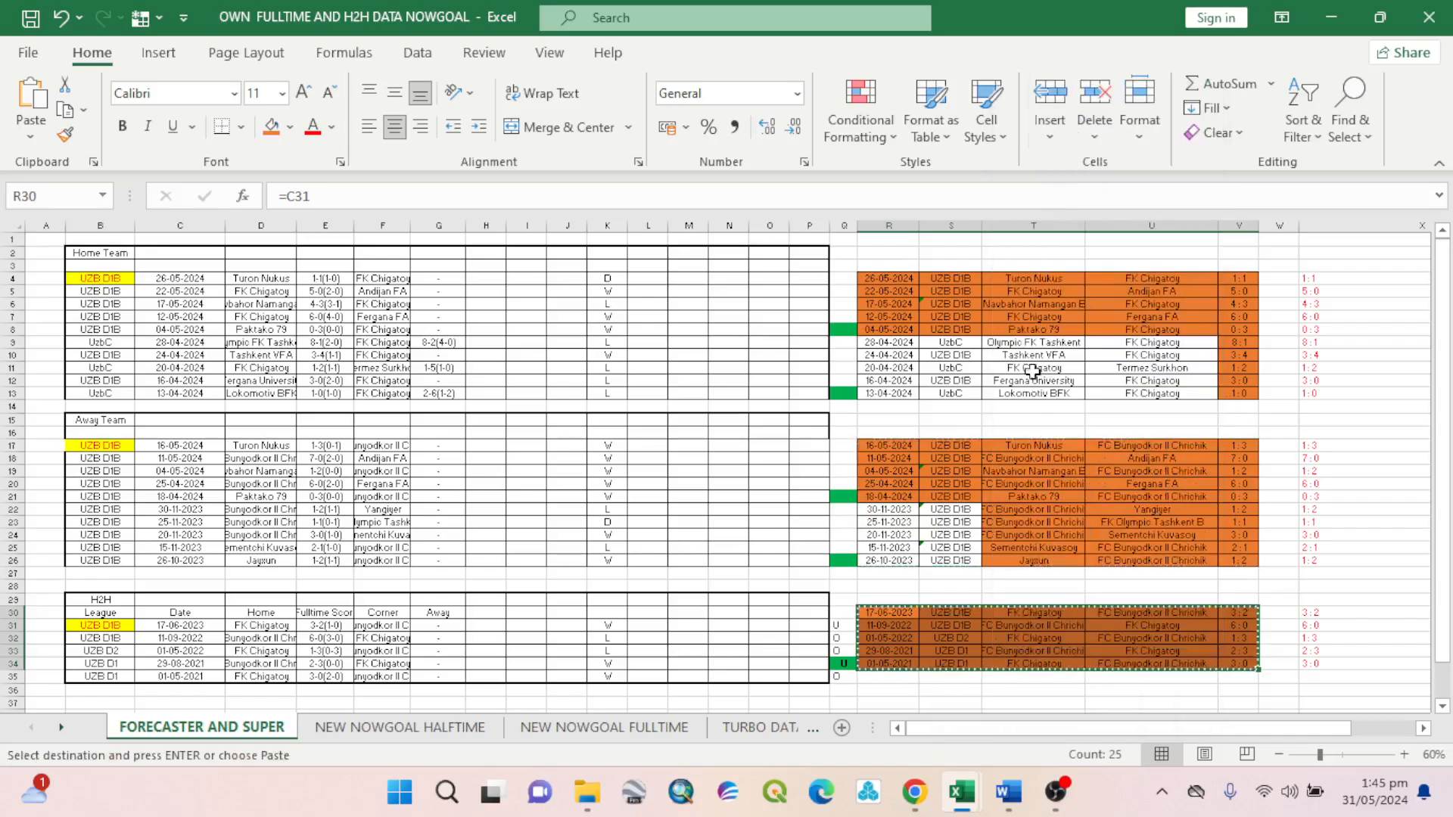
Switch to the GOAL GOAL ALGORITHM workbook and paste the results as values into the HEAD TO HEAD (H2H) table at A60.
mouse_move(961, 793)
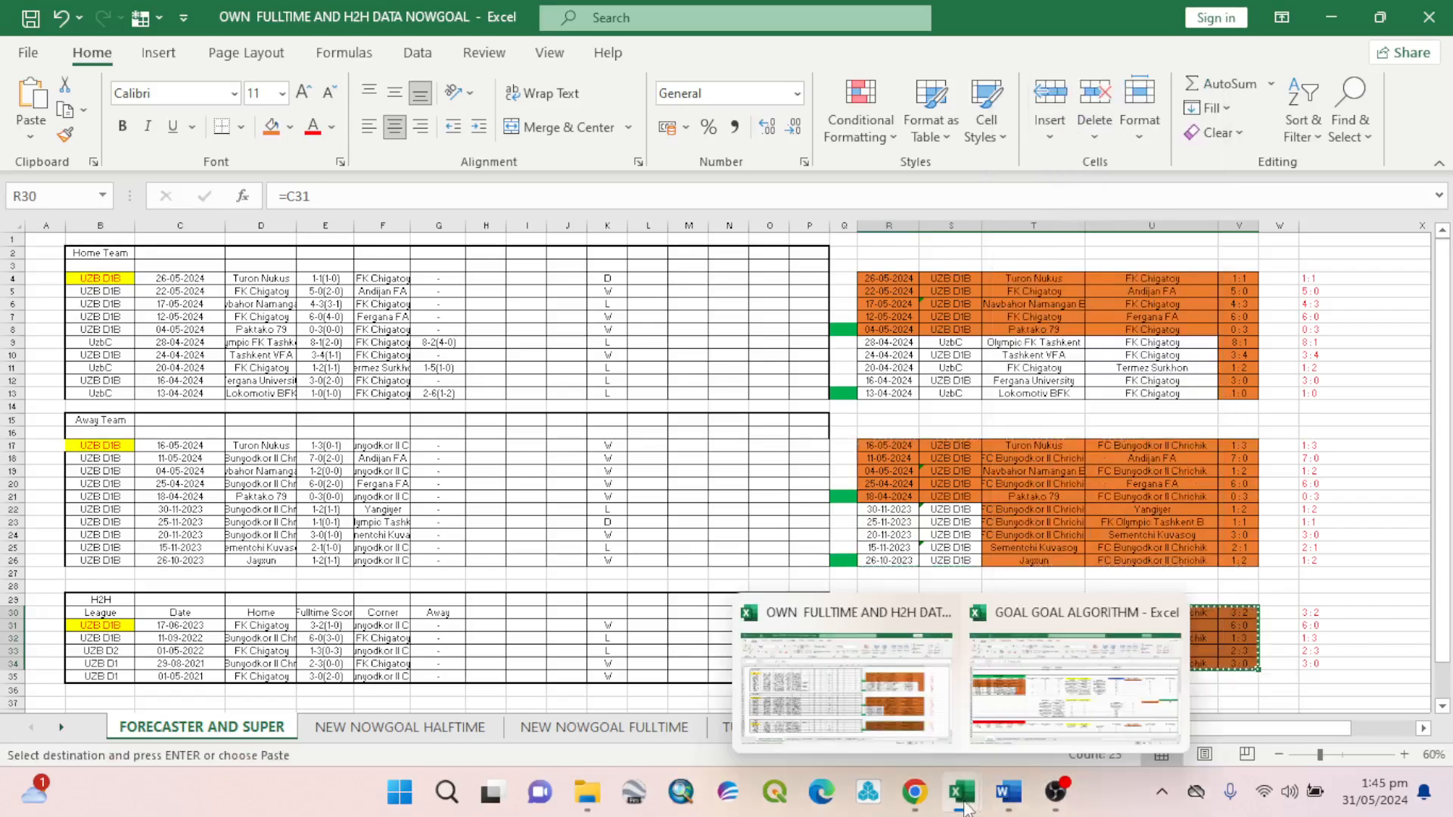
click(1018, 736)
click(87, 638)
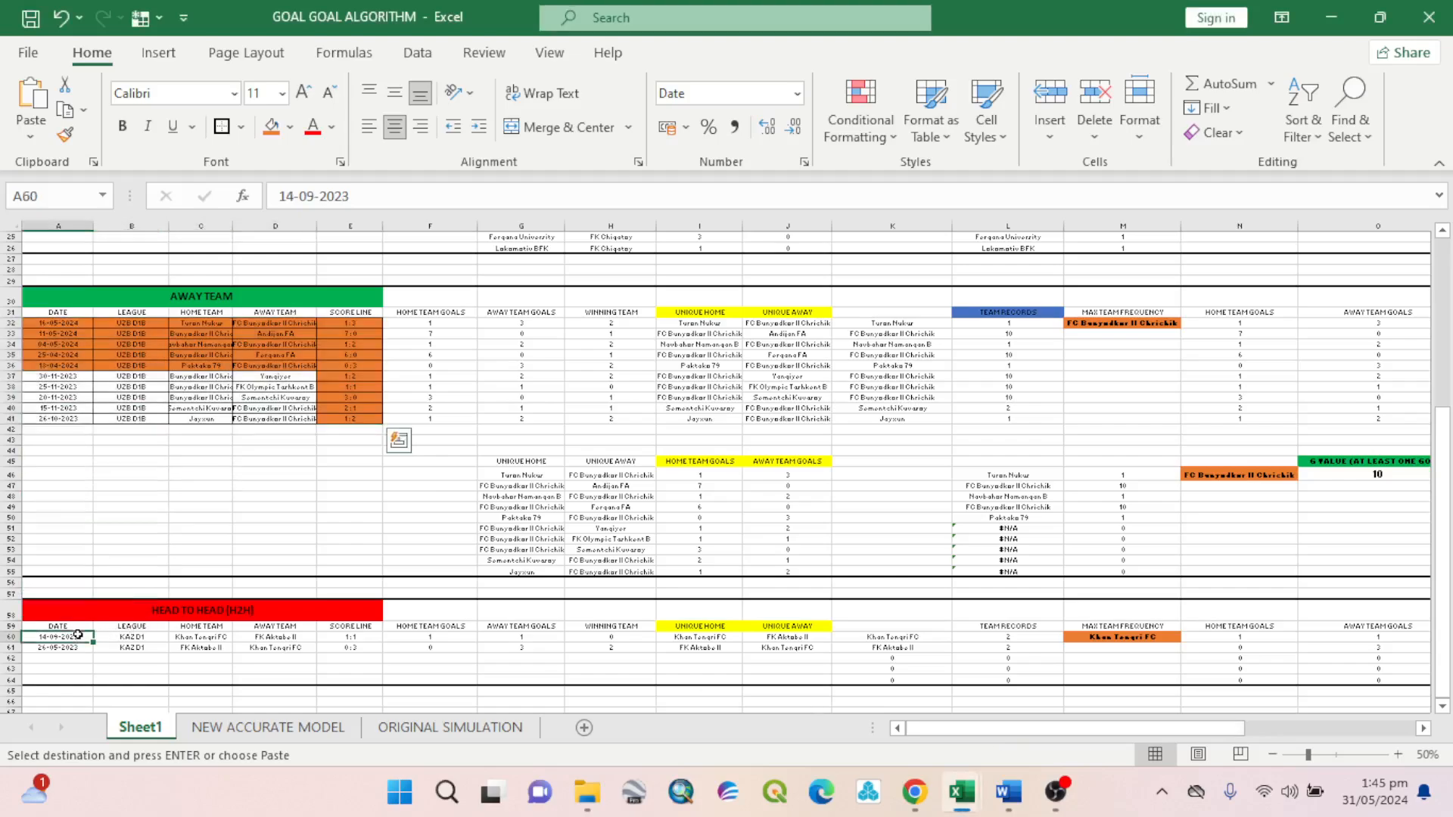
right_click(78, 638)
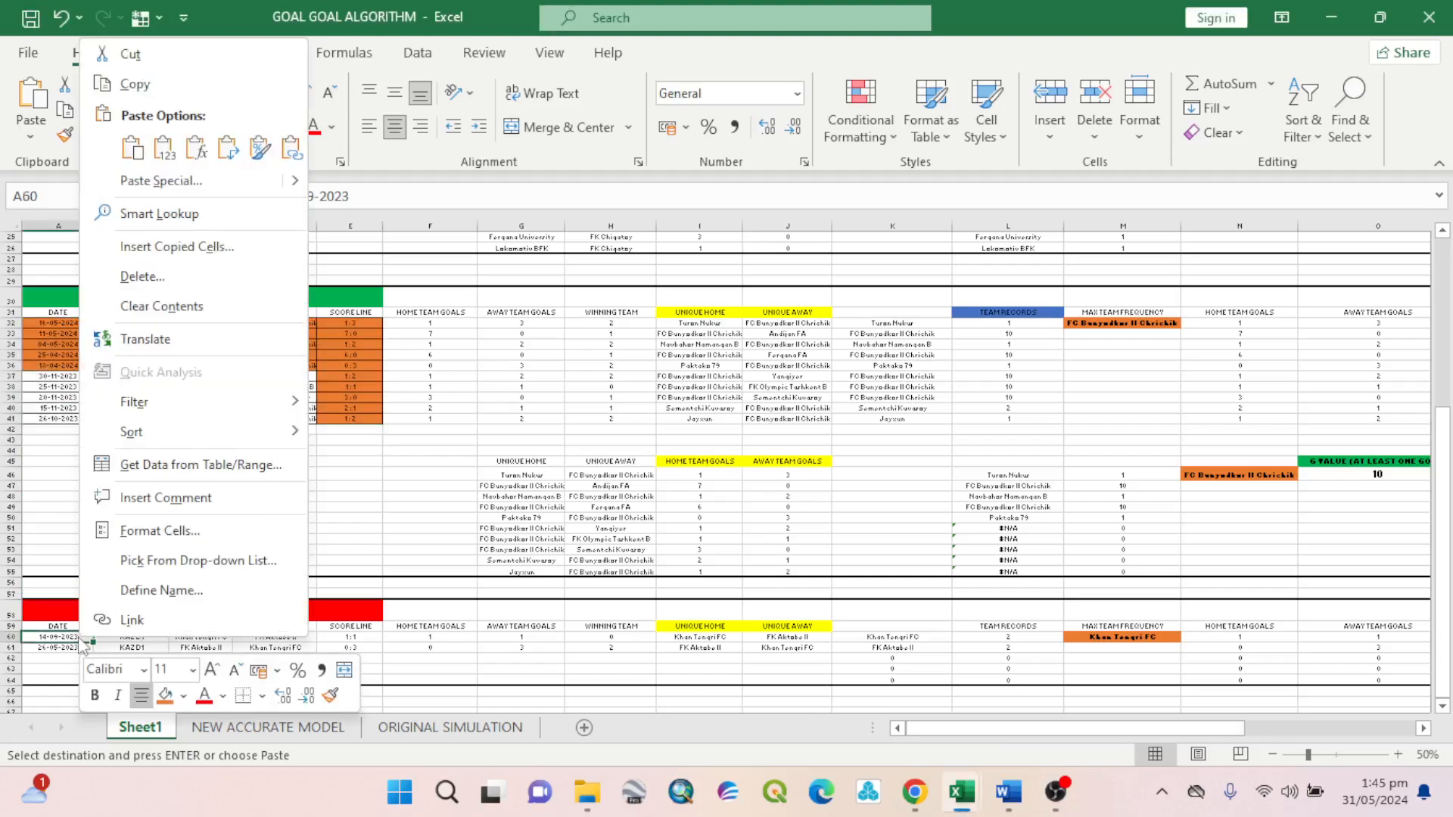
click(165, 150)
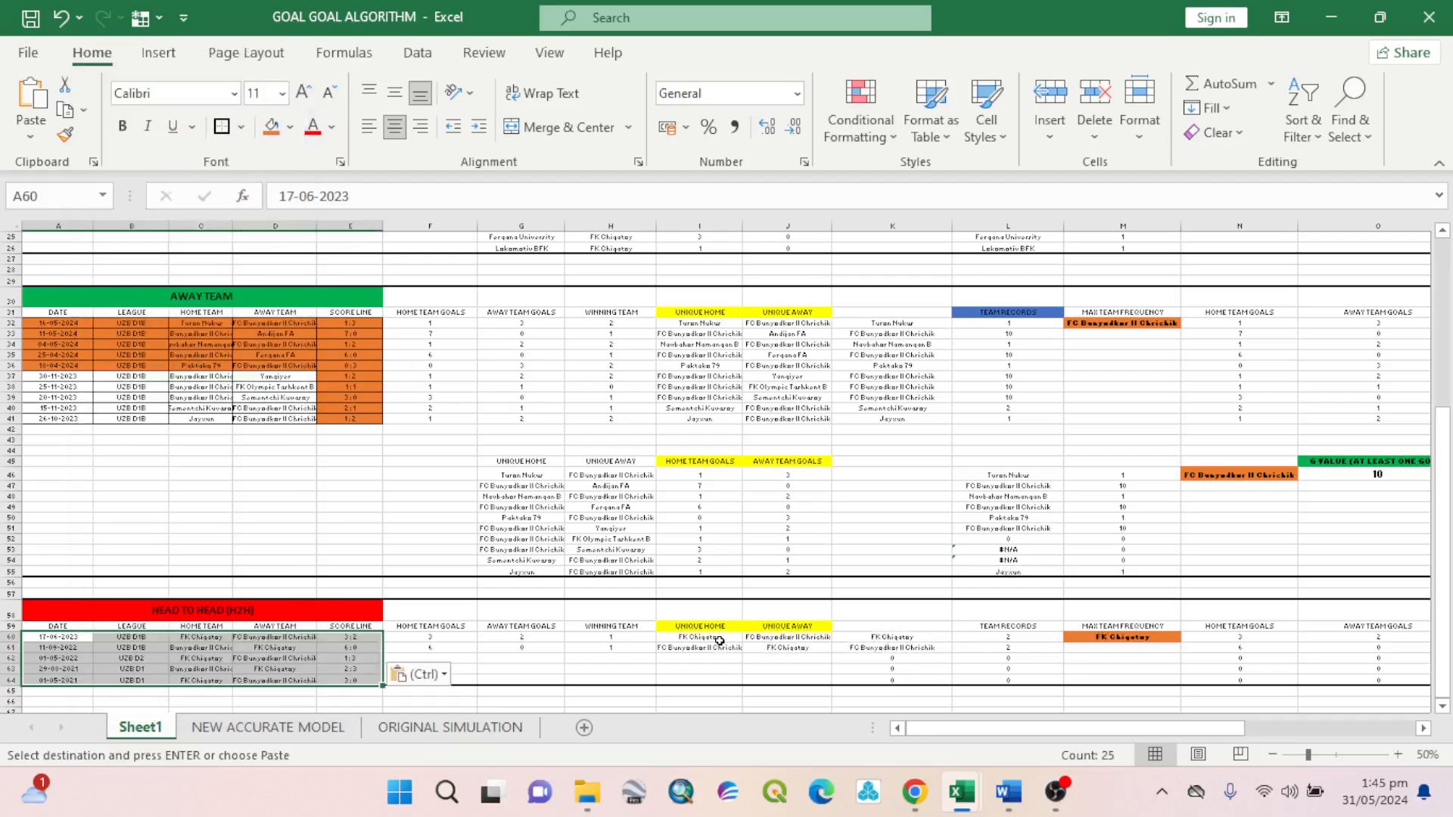
Fill the head-to-head UNIQUE HOME and UNIQUE AWAY formulas from I60 and J60 down to row 64.
click(721, 638)
double_click(721, 638)
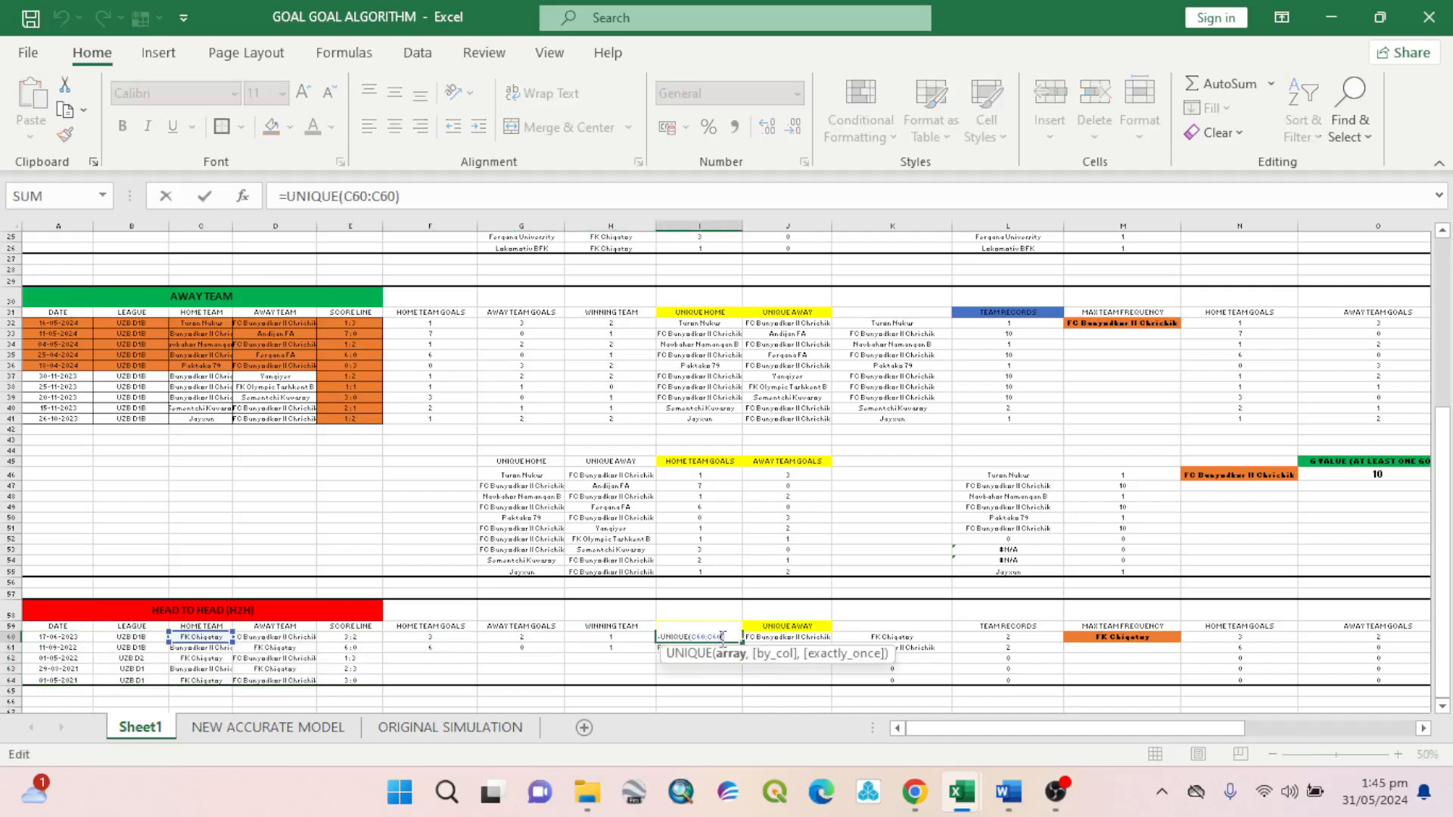
key(Return)
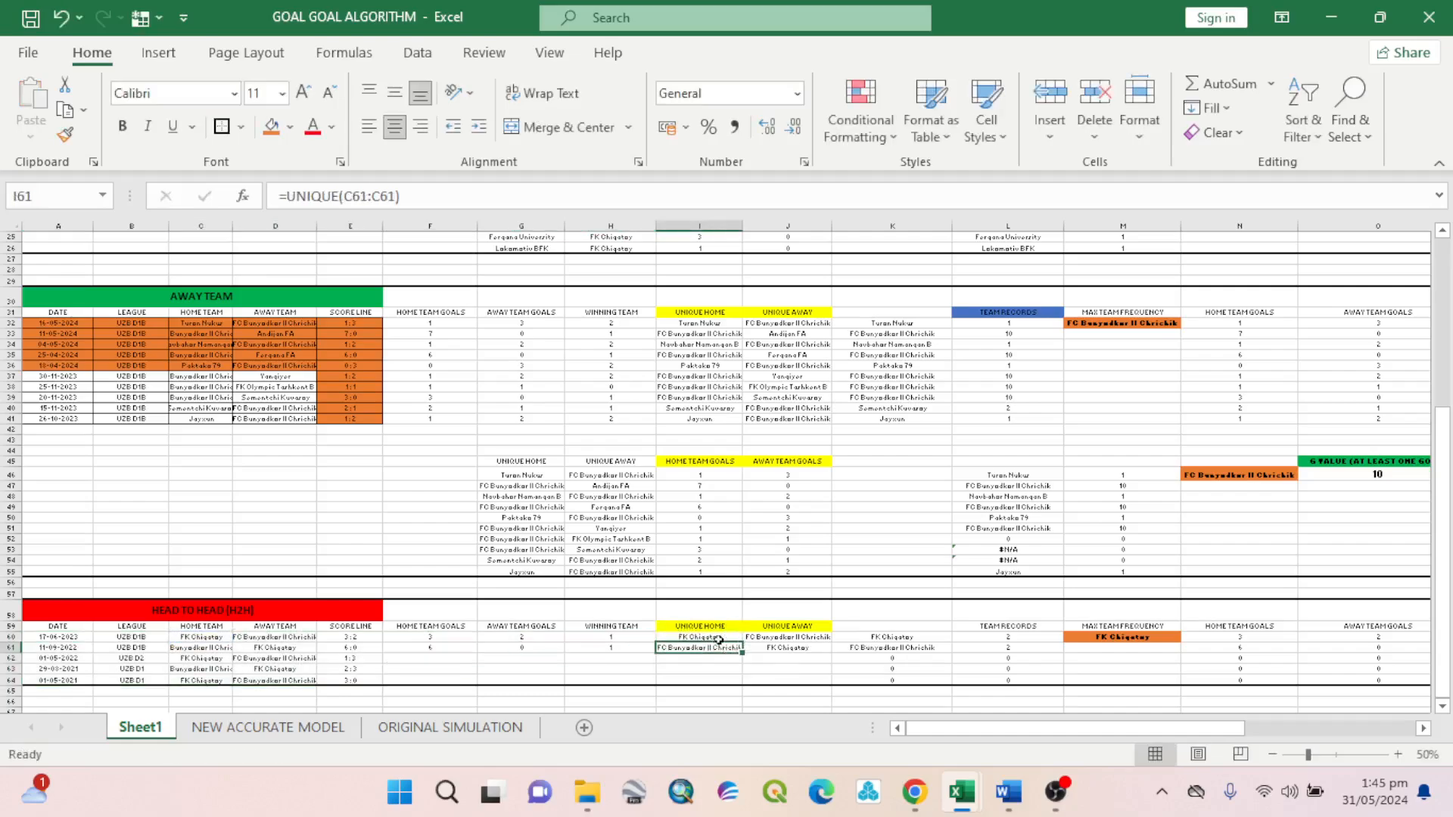
click(716, 638)
drag(742, 644, 744, 685)
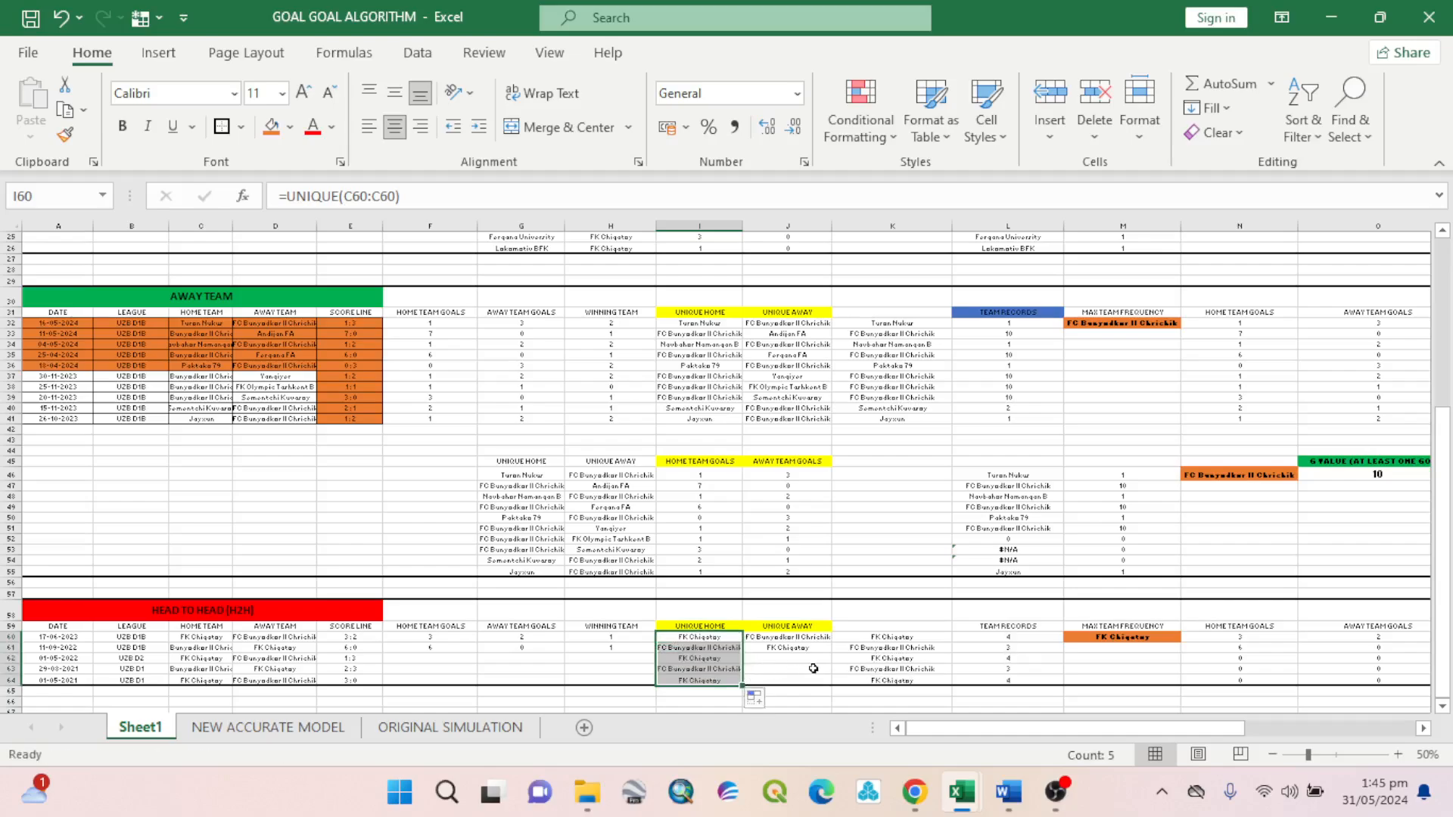
click(800, 640)
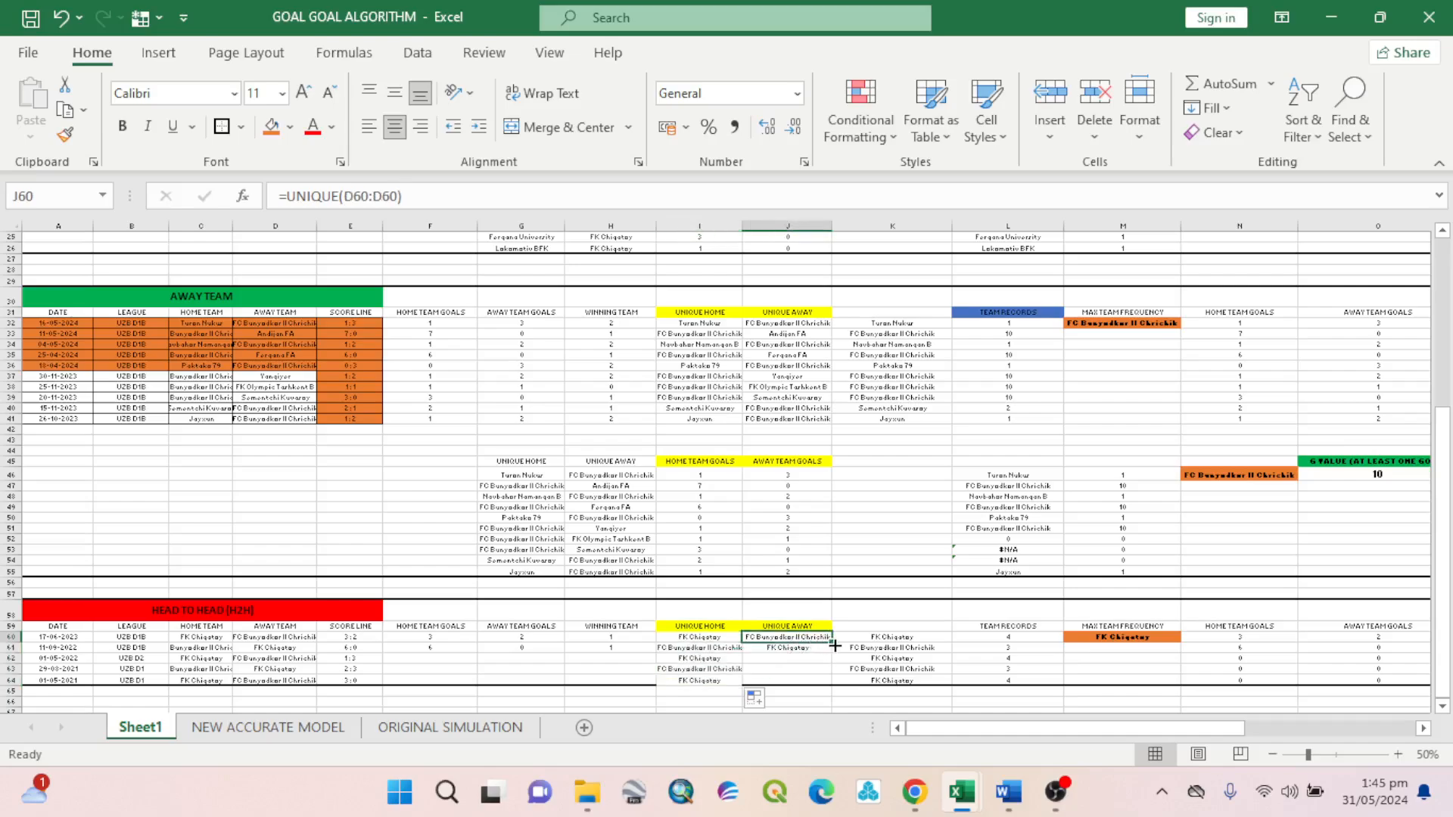
drag(830, 643, 830, 685)
Examine the head-to-head GG YES, NG NO and probability columns against the pasted matches.
drag(924, 730, 1164, 737)
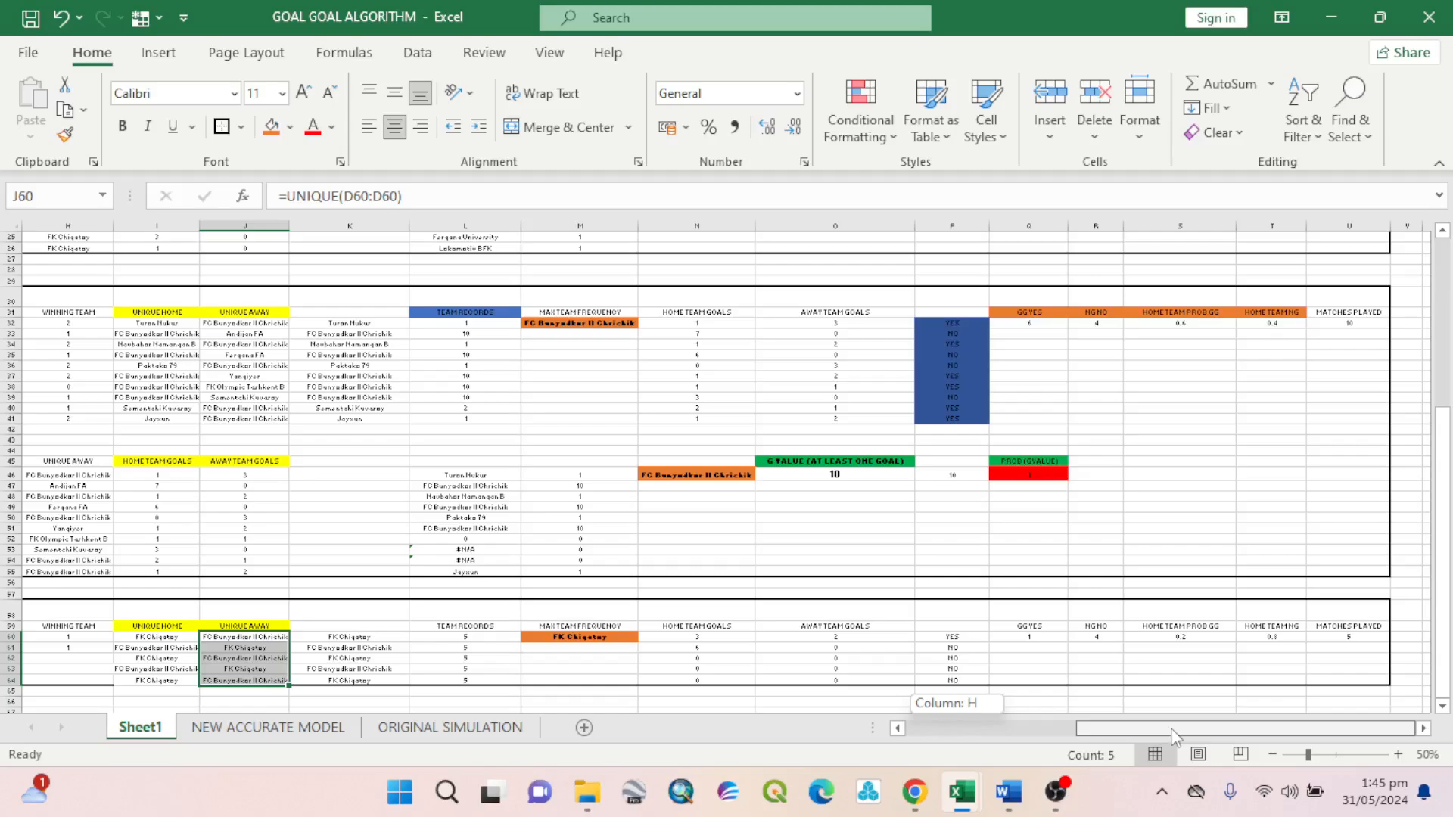
drag(1170, 728, 989, 749)
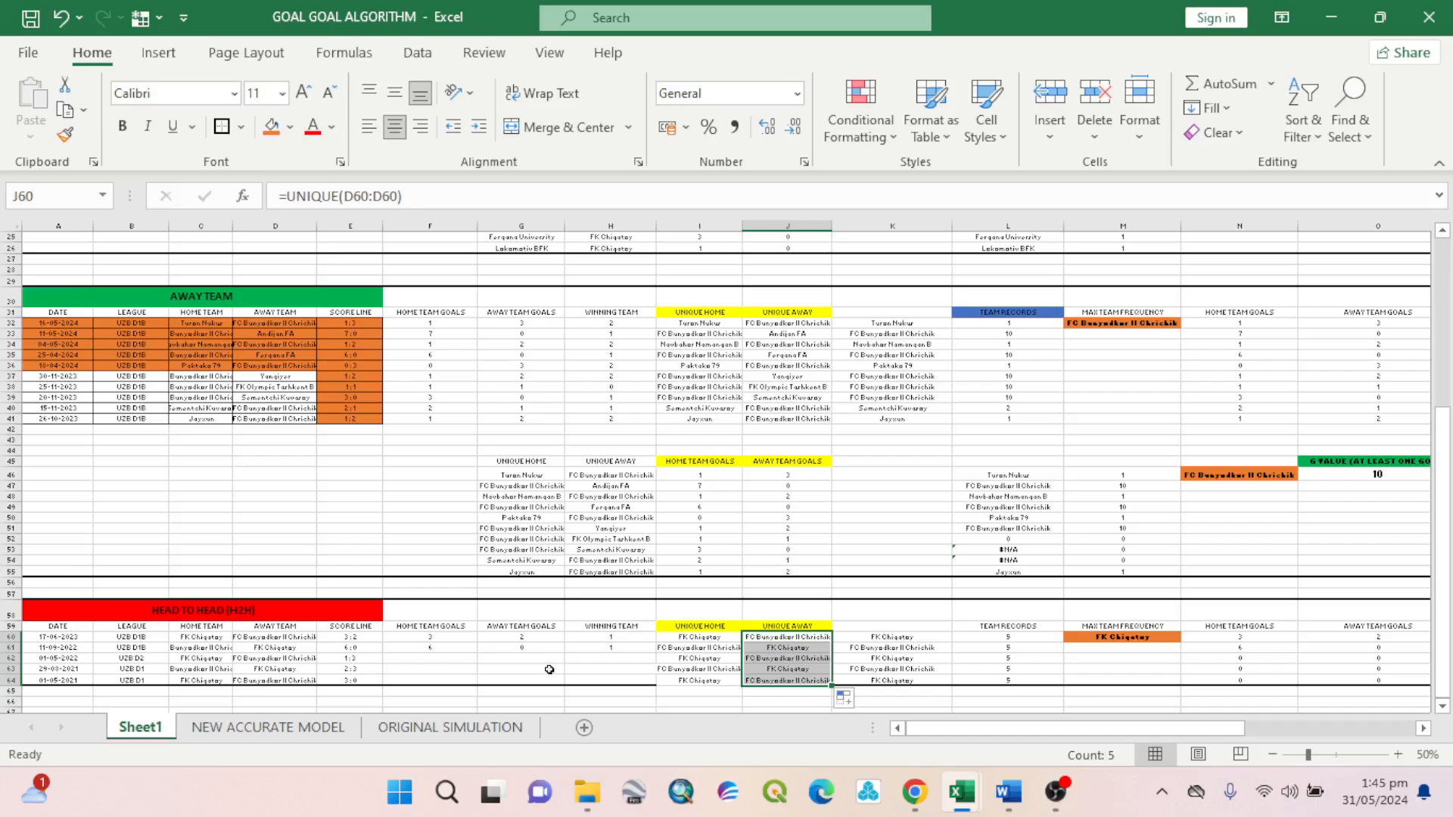
click(725, 709)
drag(1003, 742, 1243, 737)
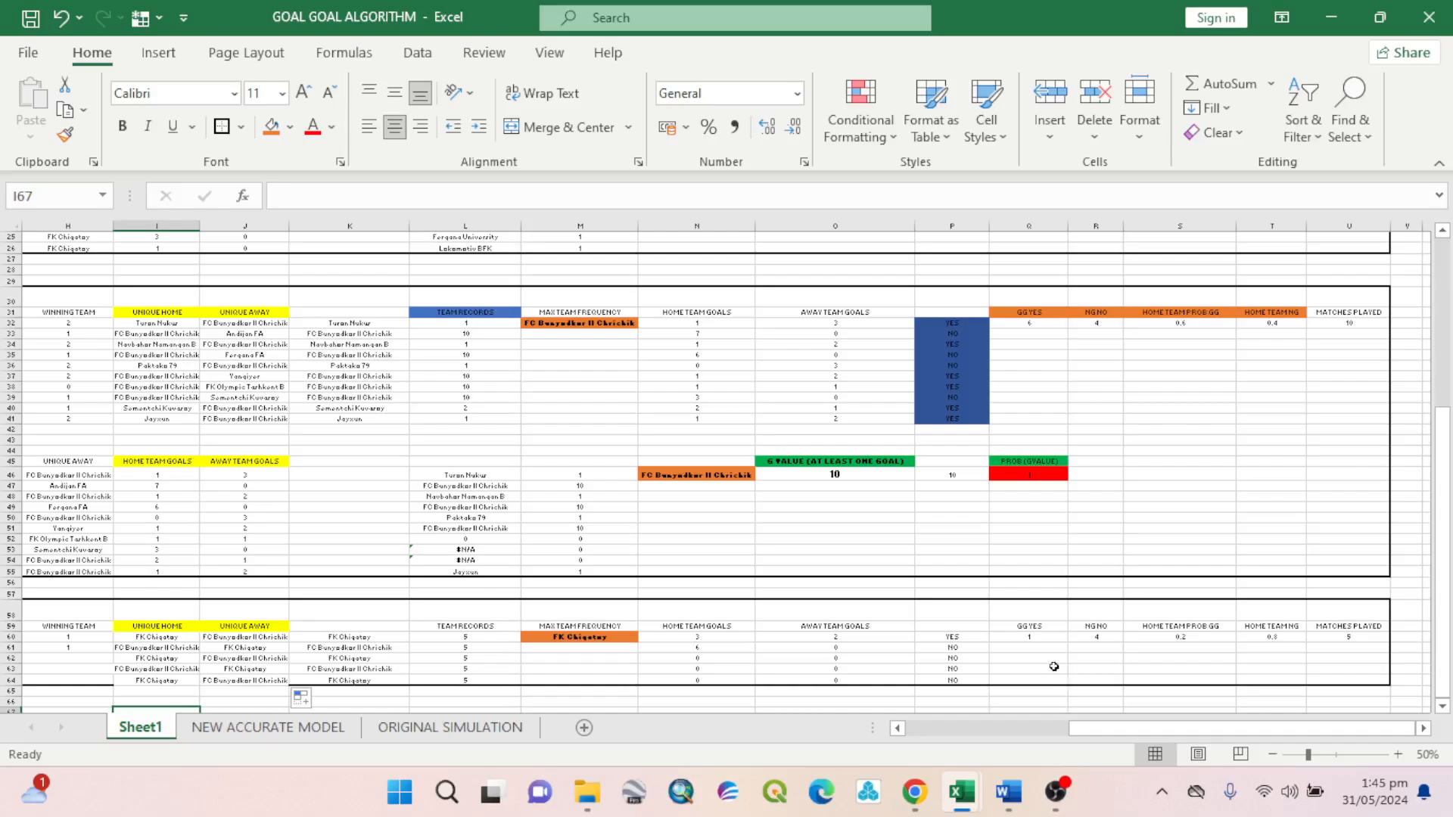
Inspect the both-teams-score YES/NO formula in P60 of the head-to-head table, leaving it as it is.
click(952, 640)
double_click(952, 637)
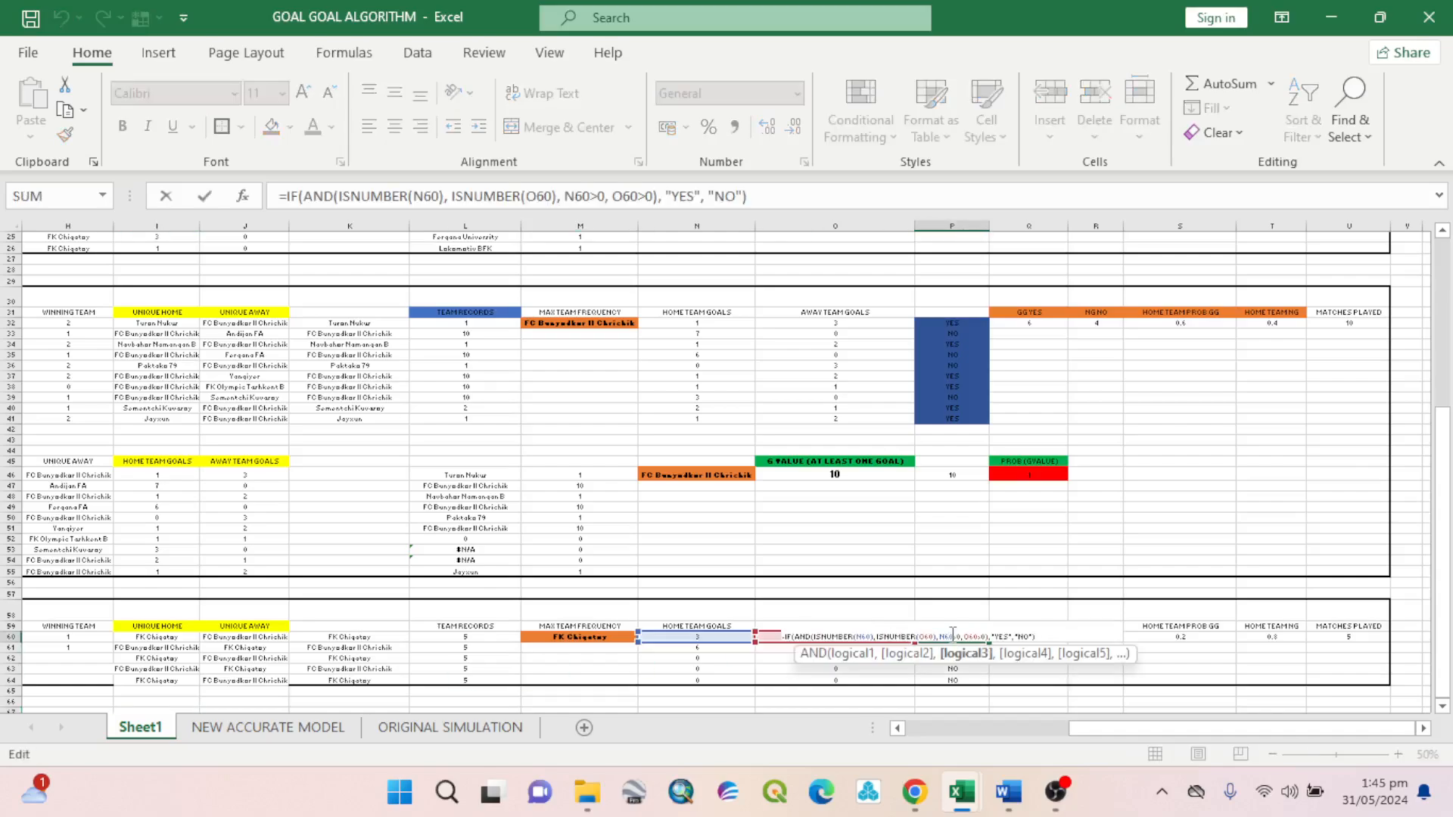
key(Return)
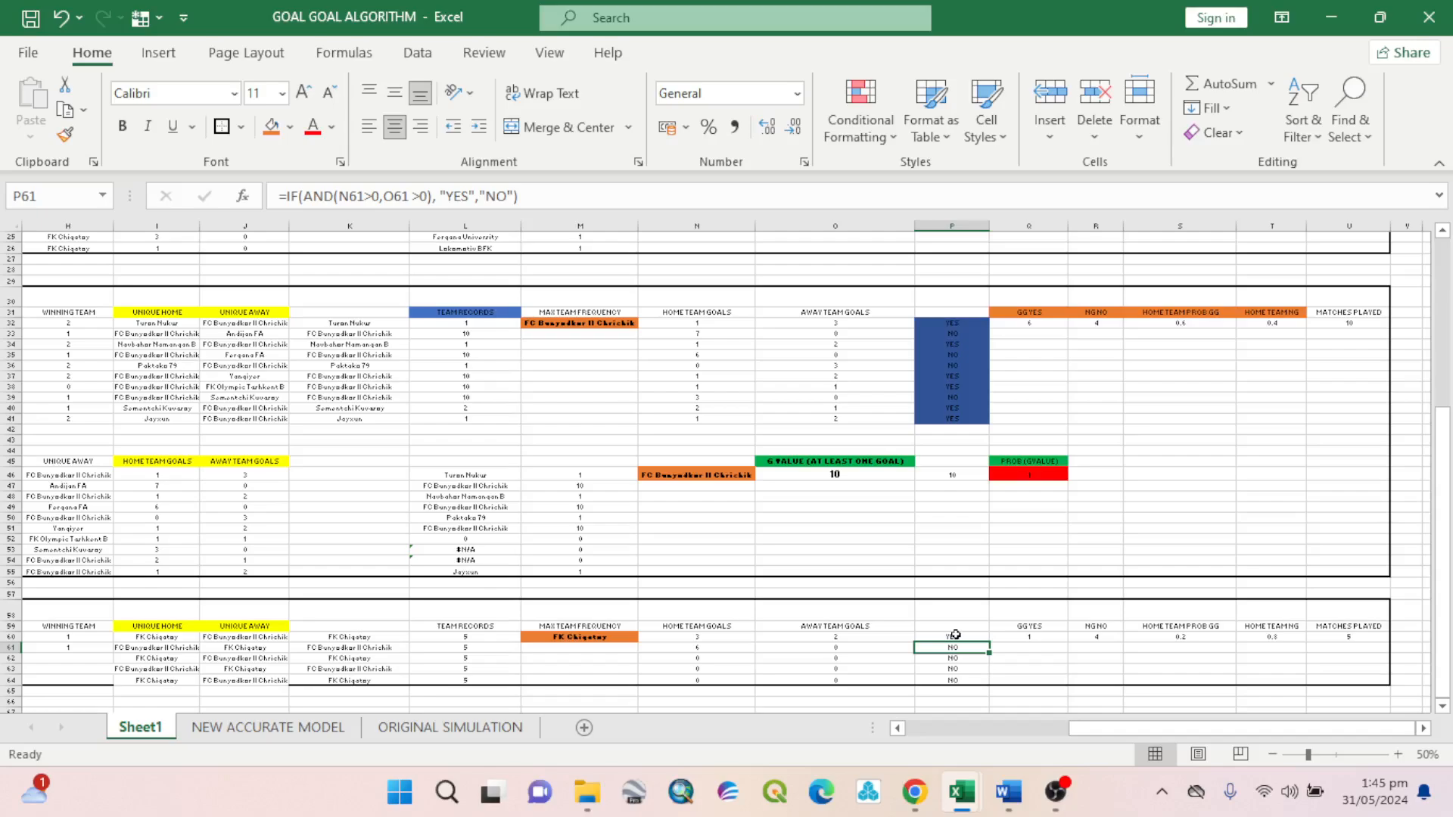
Fill the head-to-head HOME TEAM GOALS and AWAY TEAM GOALS VALUE formulas from N60:O60 down to row 64 and inspect the formula in O61.
drag(1124, 730, 1067, 738)
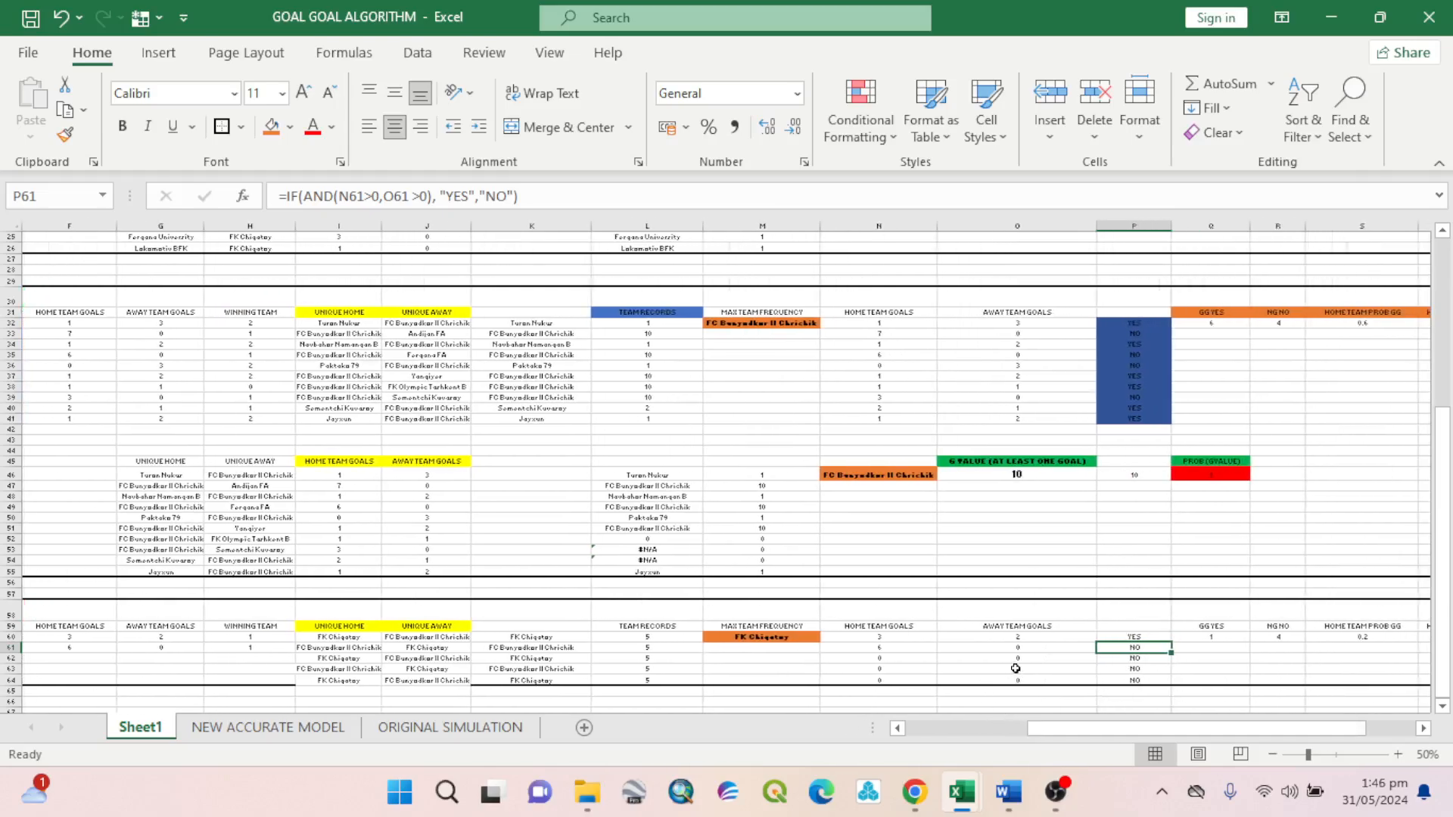
drag(906, 639, 1101, 683)
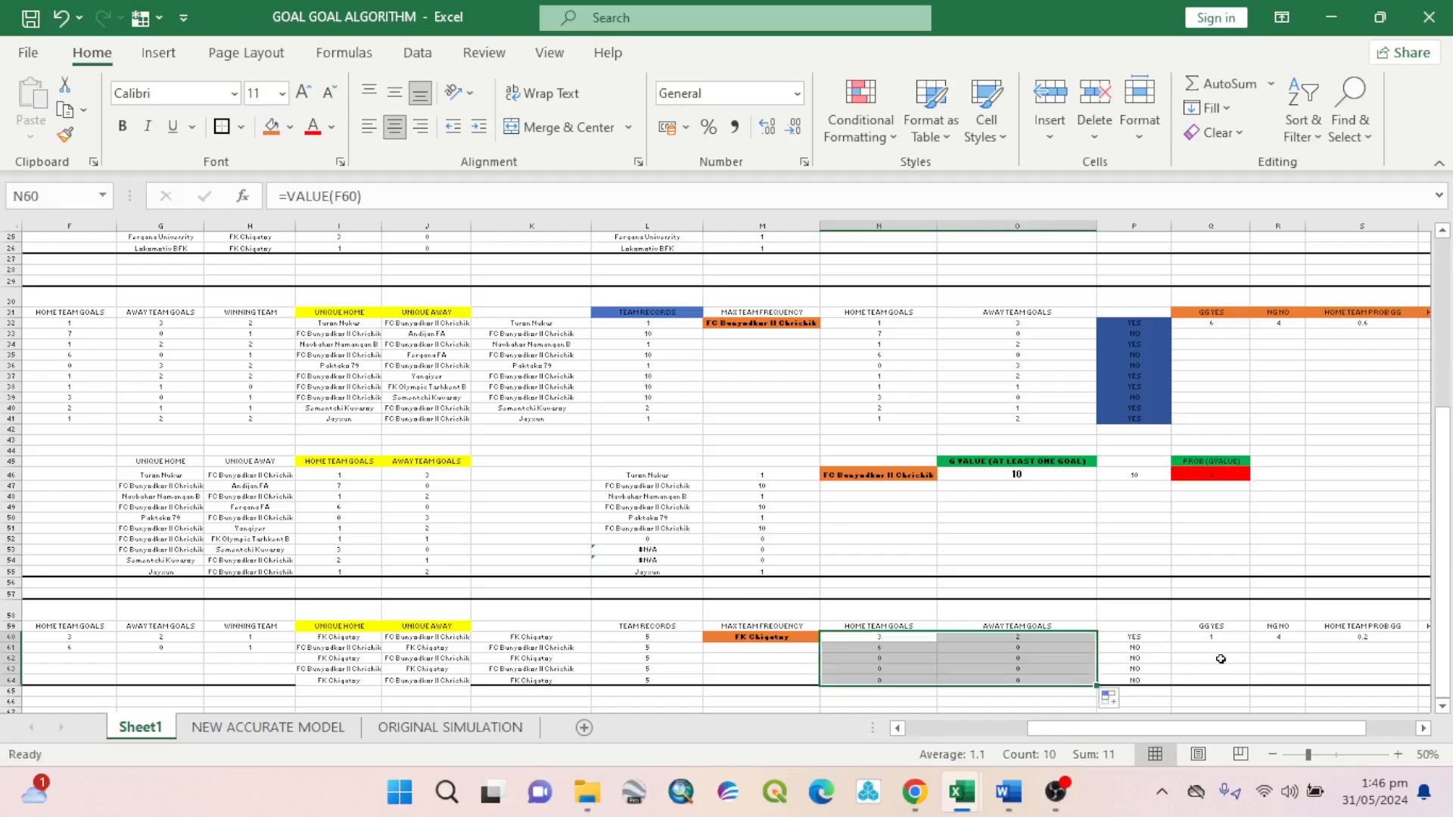
click(1017, 648)
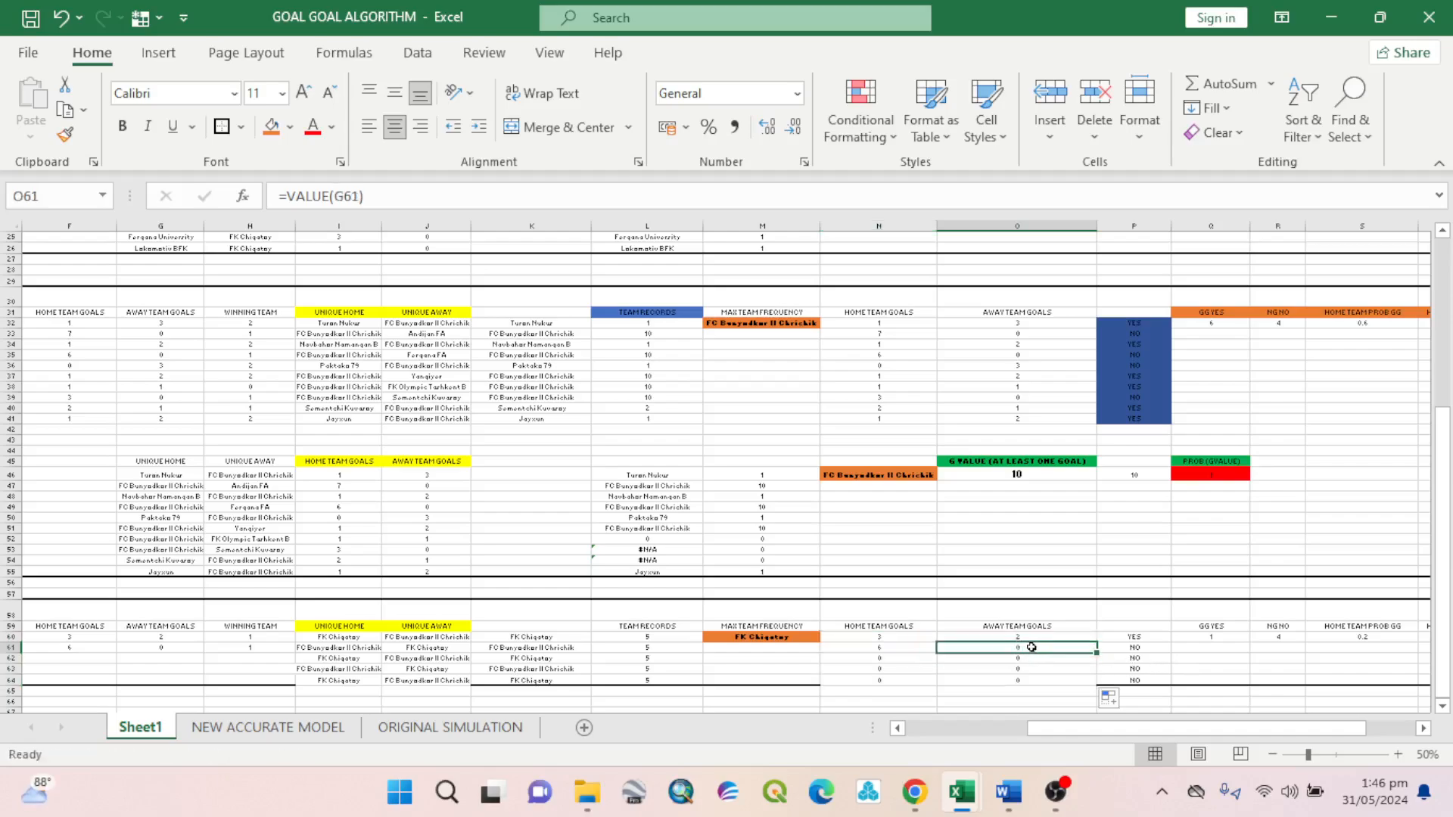
double_click(1032, 648)
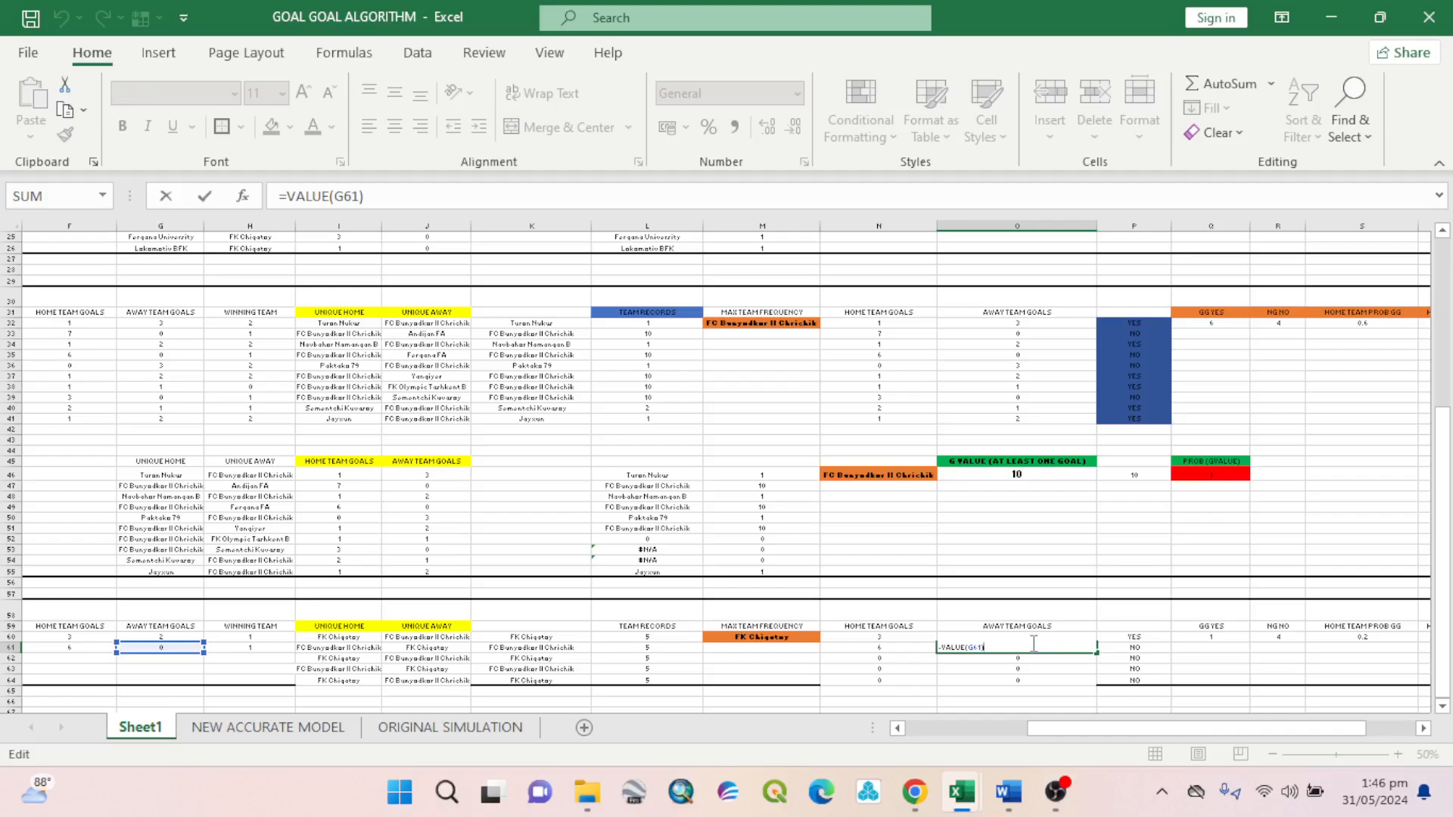
key(Return)
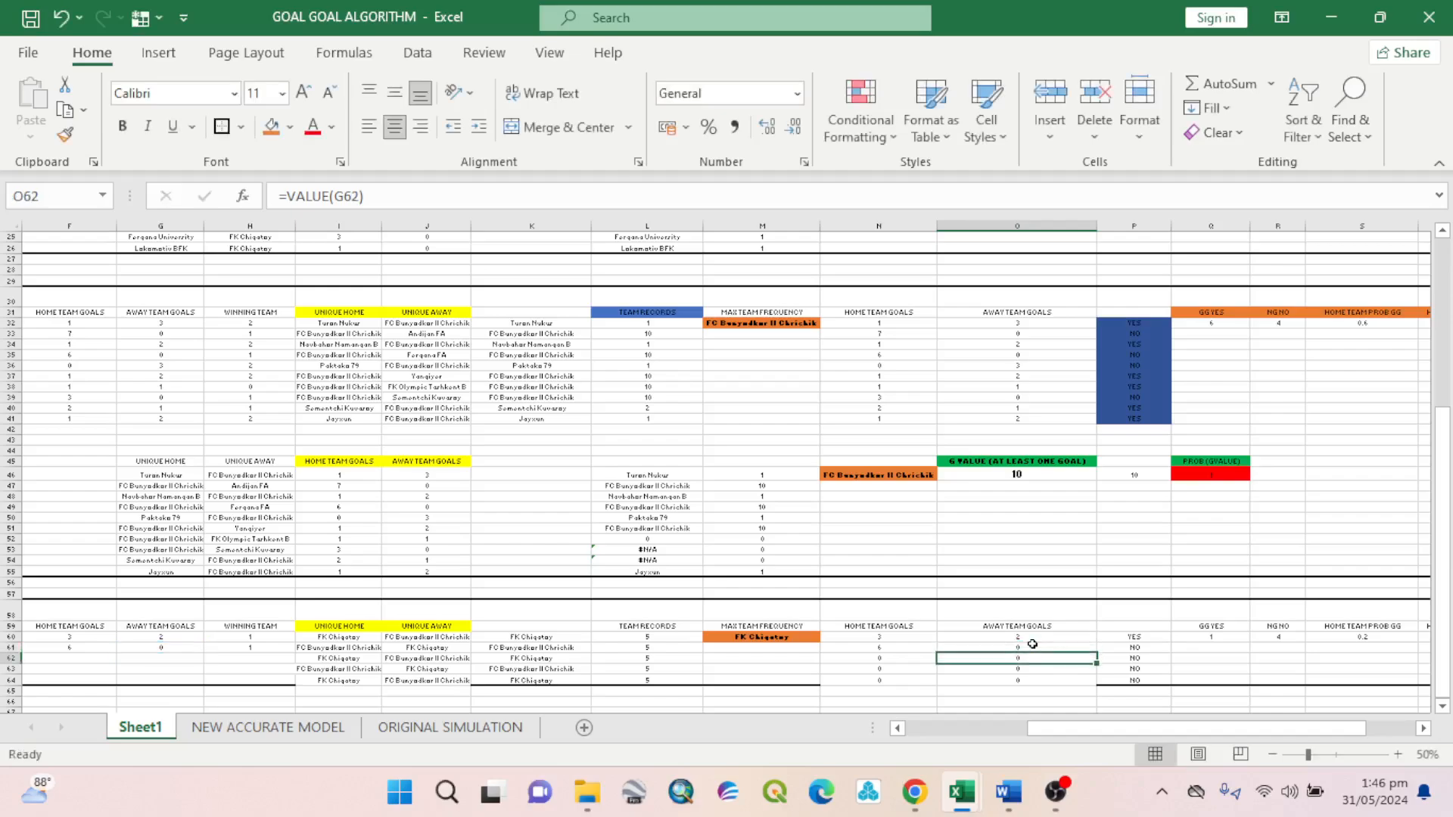
Fill the head-to-head score-splitting formulas from F60:G60 down to row 64 and check the GG and NG figures against the score lines.
drag(81, 638, 204, 685)
drag(1211, 728, 1254, 729)
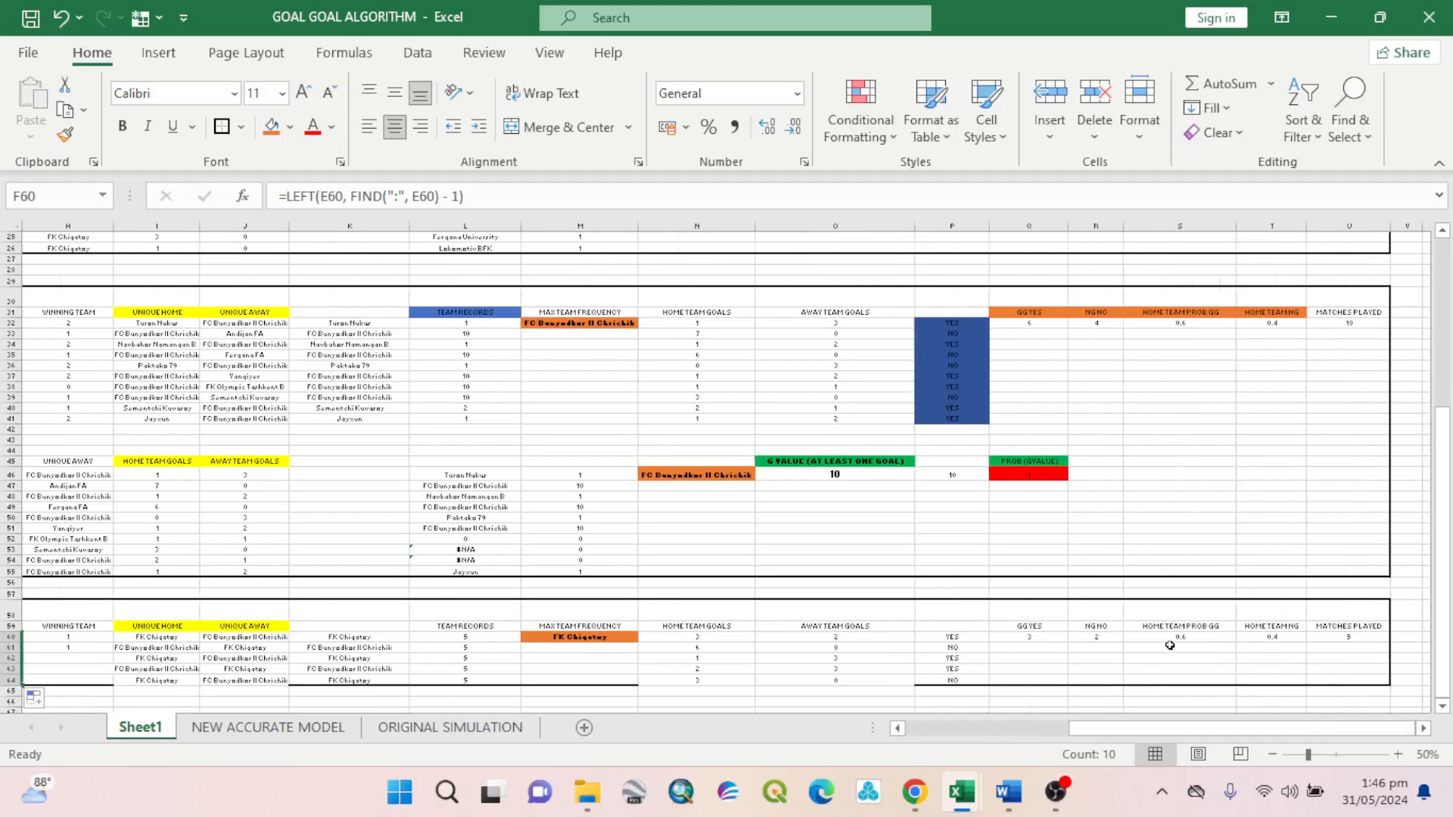
drag(1222, 729, 1059, 728)
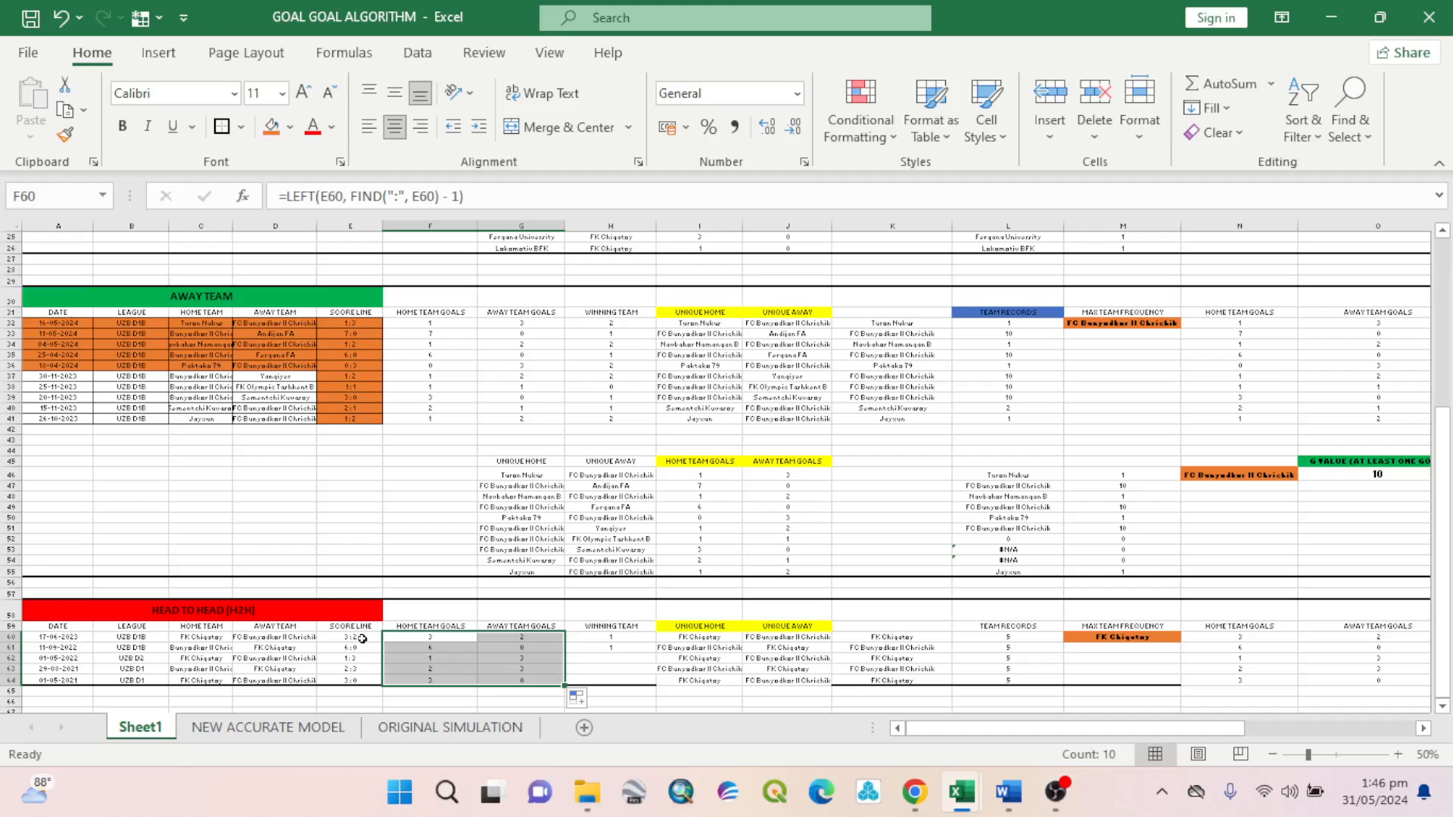
View the prediction on the NEW ACCURATE MODEL sheet and compare it with the match's live score and head-to-head results on Nowgoal in Chrome.
click(302, 729)
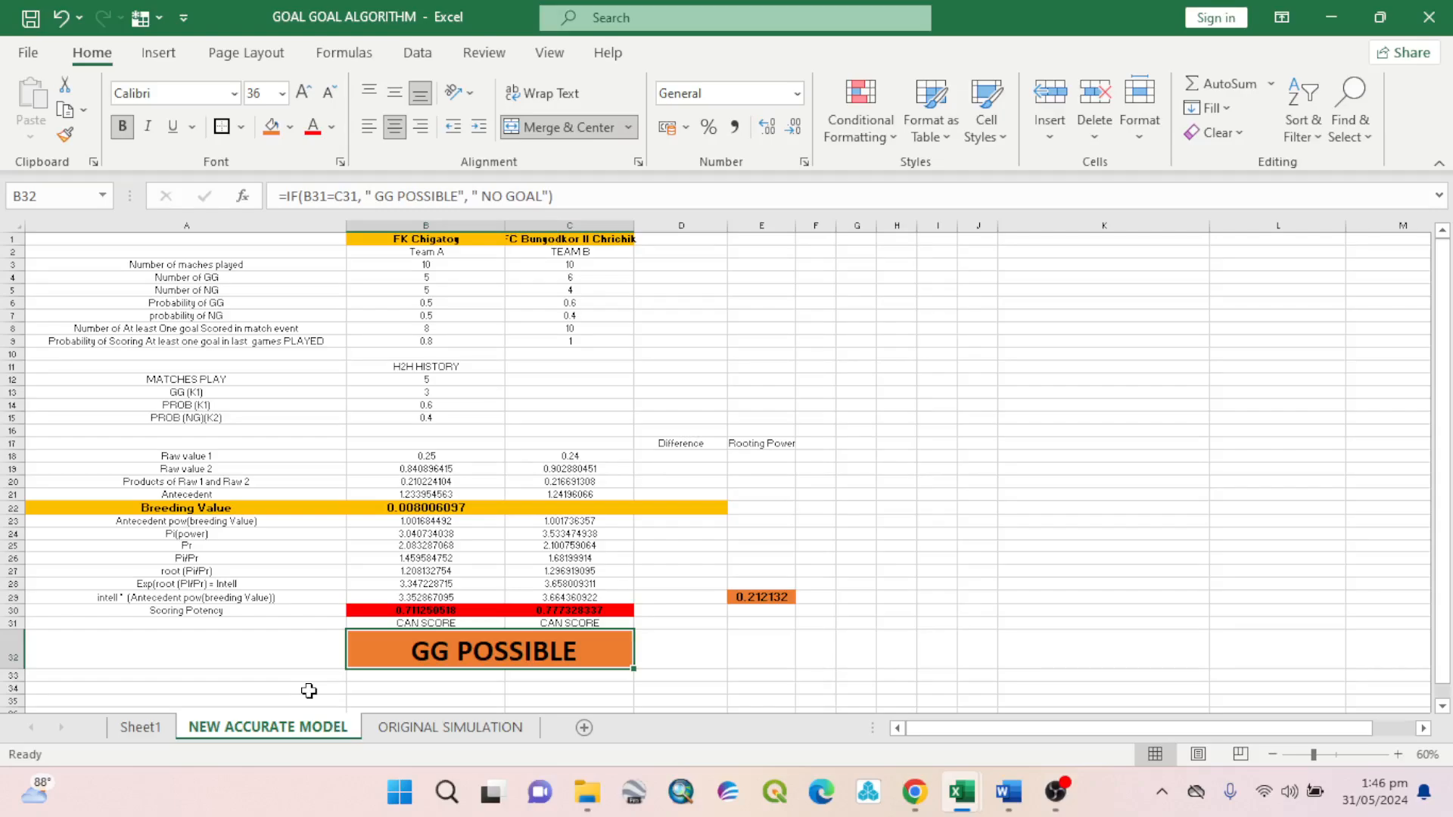
click(915, 792)
scroll(681, 431, up, 15)
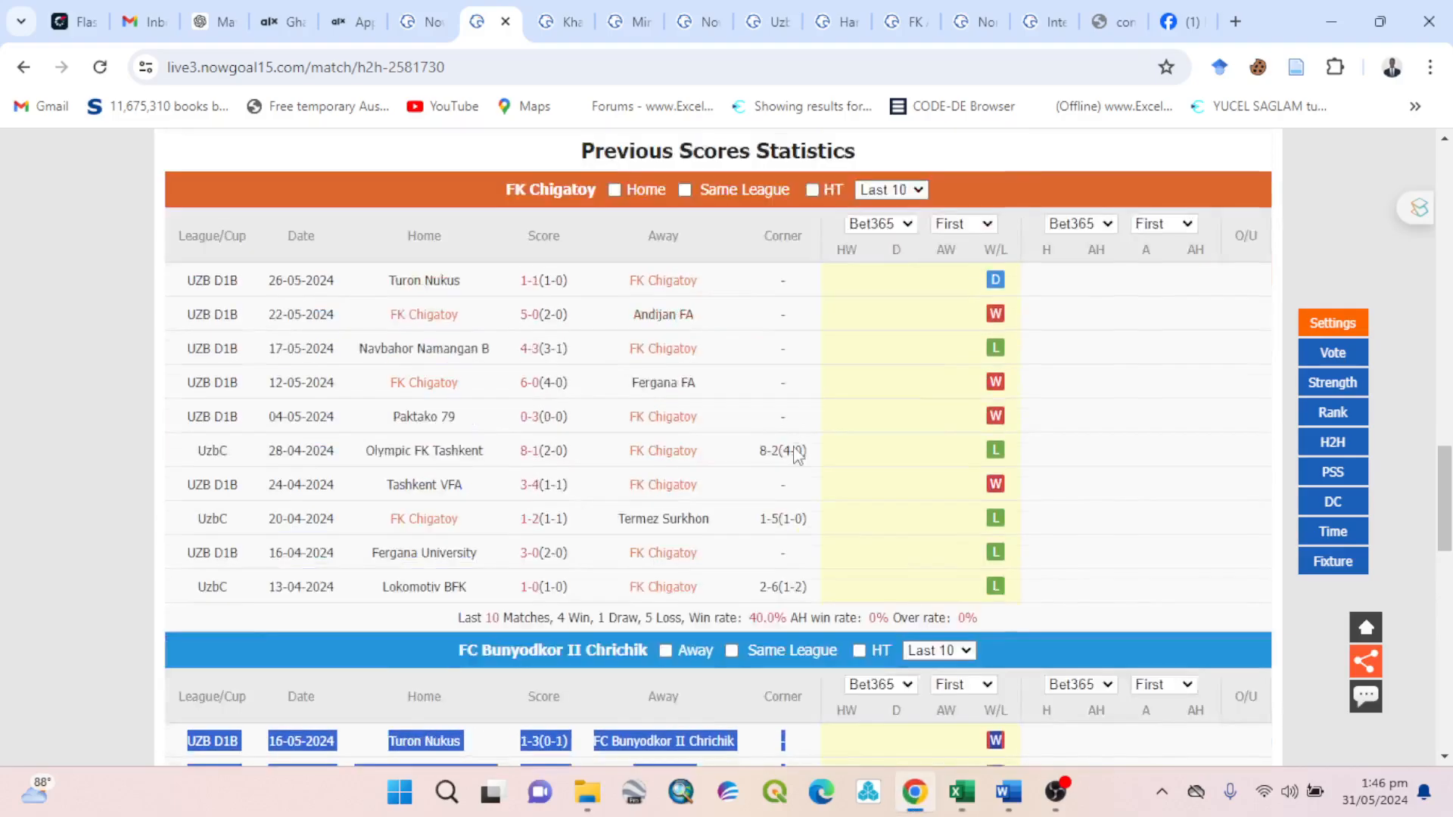
scroll(792, 447, up, 15)
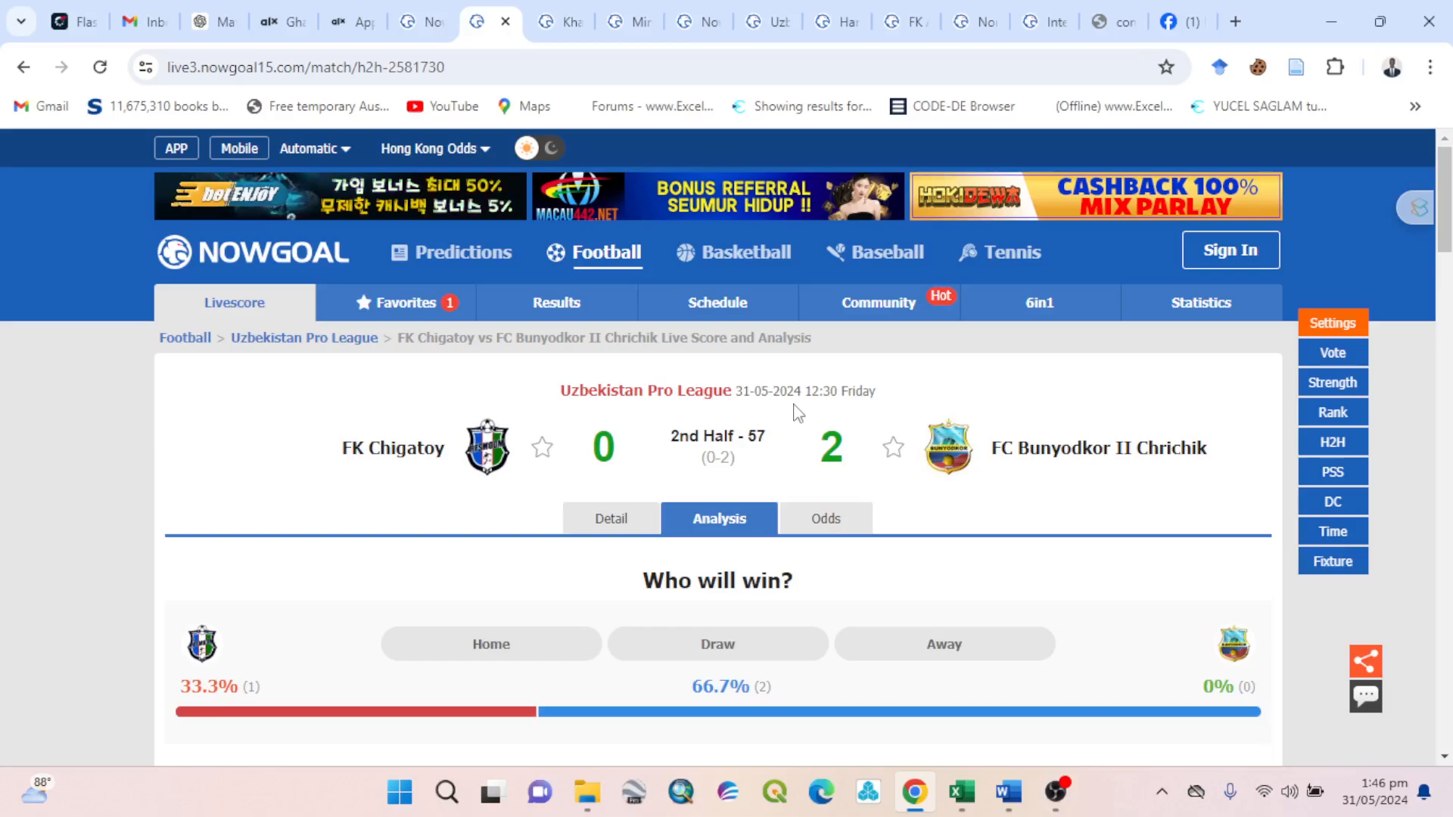
scroll(794, 409, down, 5)
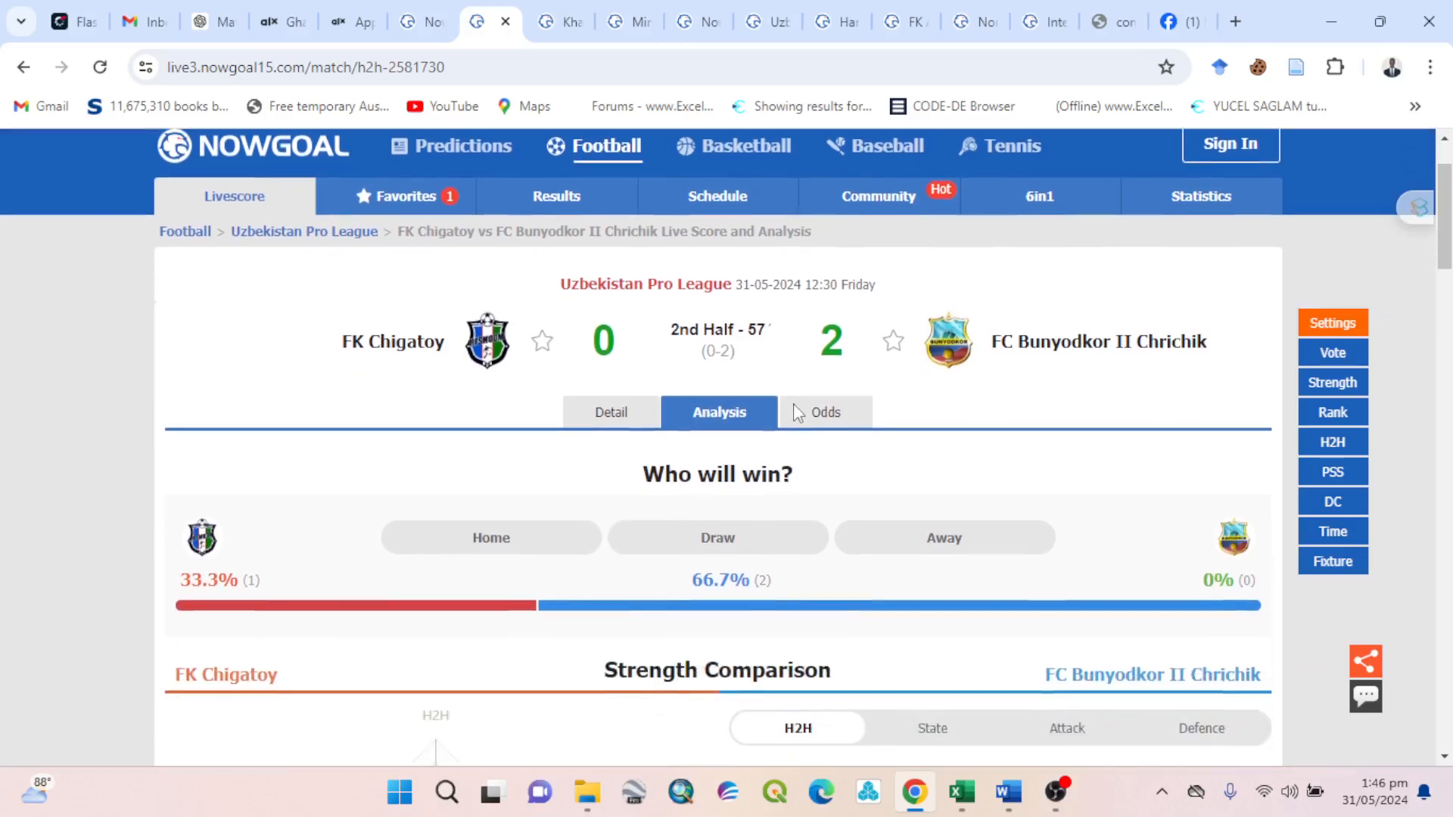
scroll(802, 421, down, 10)
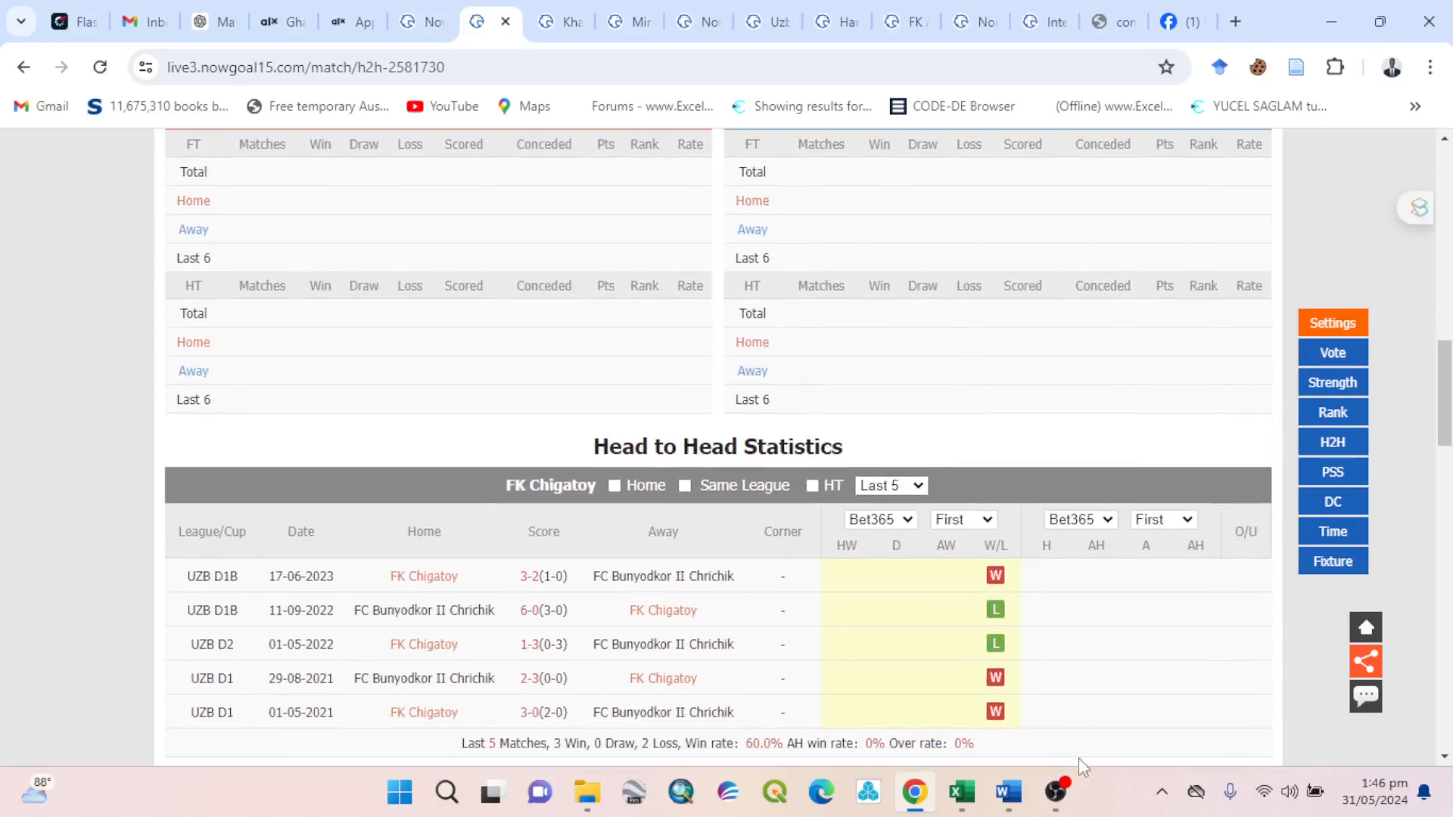
mouse_move(987, 796)
click(1075, 681)
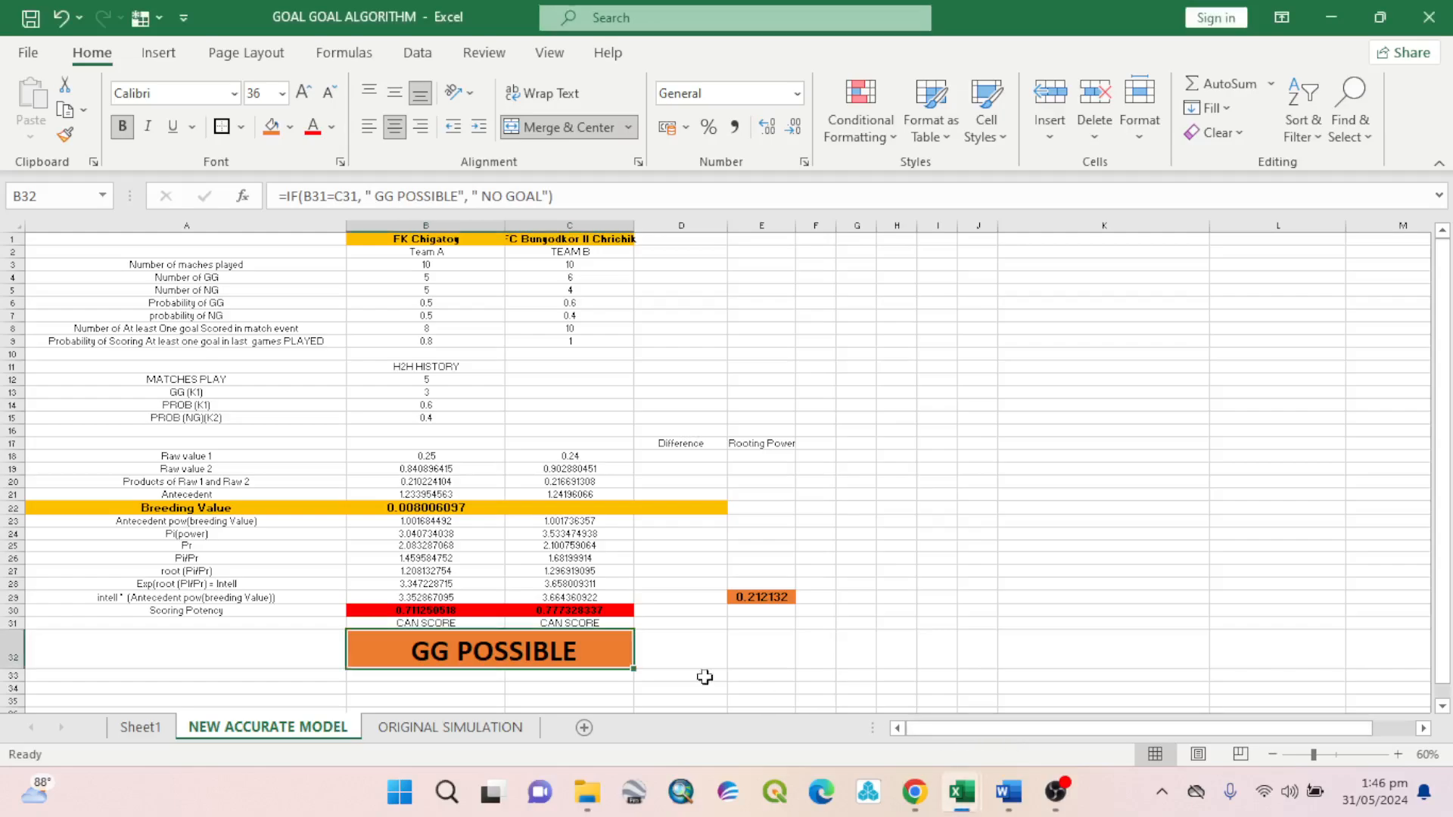
Back in the GOAL GOAL ALGORITHM workbook, widen column C to fit the away team's name and check both teams' Scoring Potency formulas.
click(673, 648)
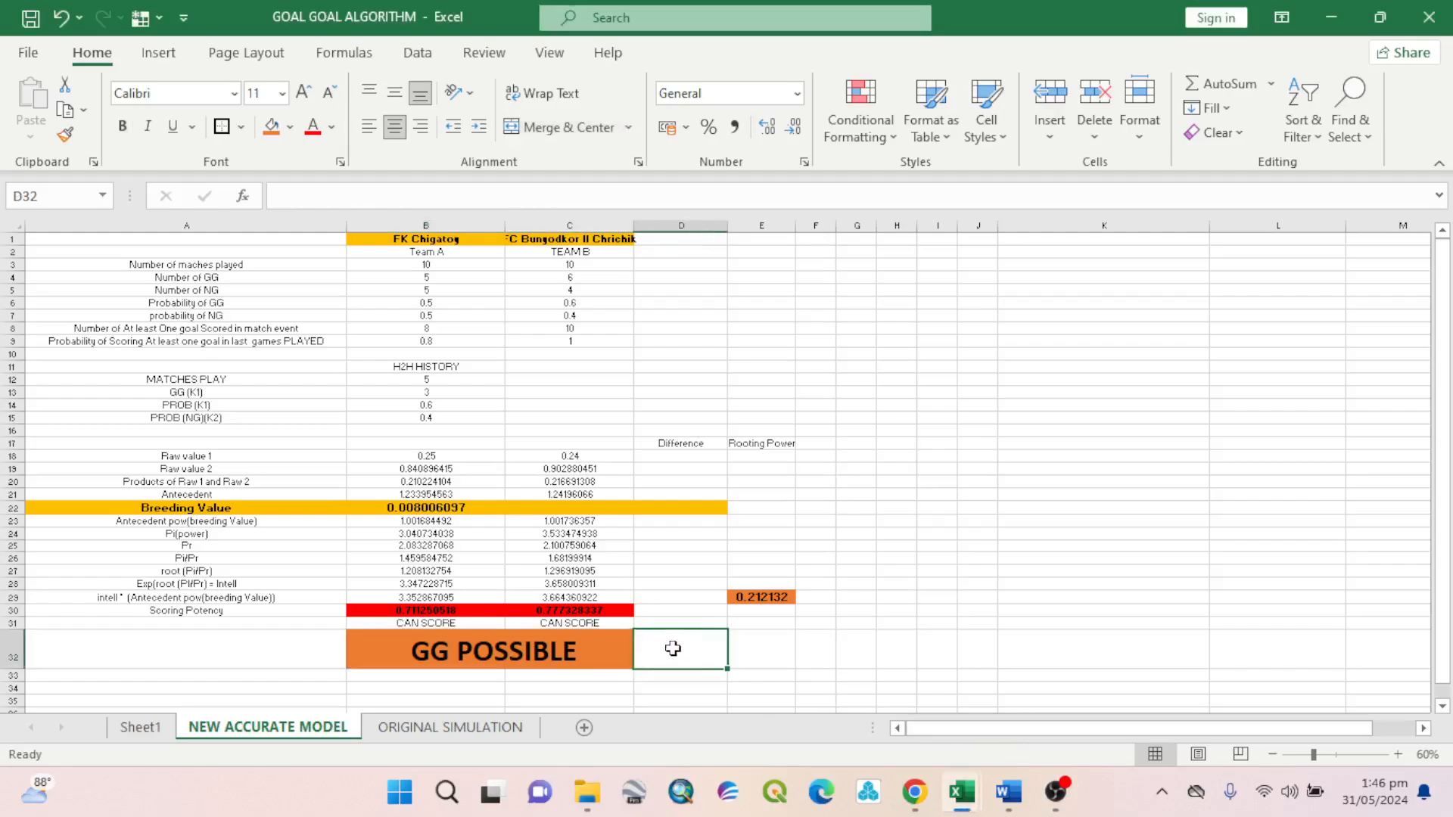
click(607, 608)
drag(634, 225, 669, 224)
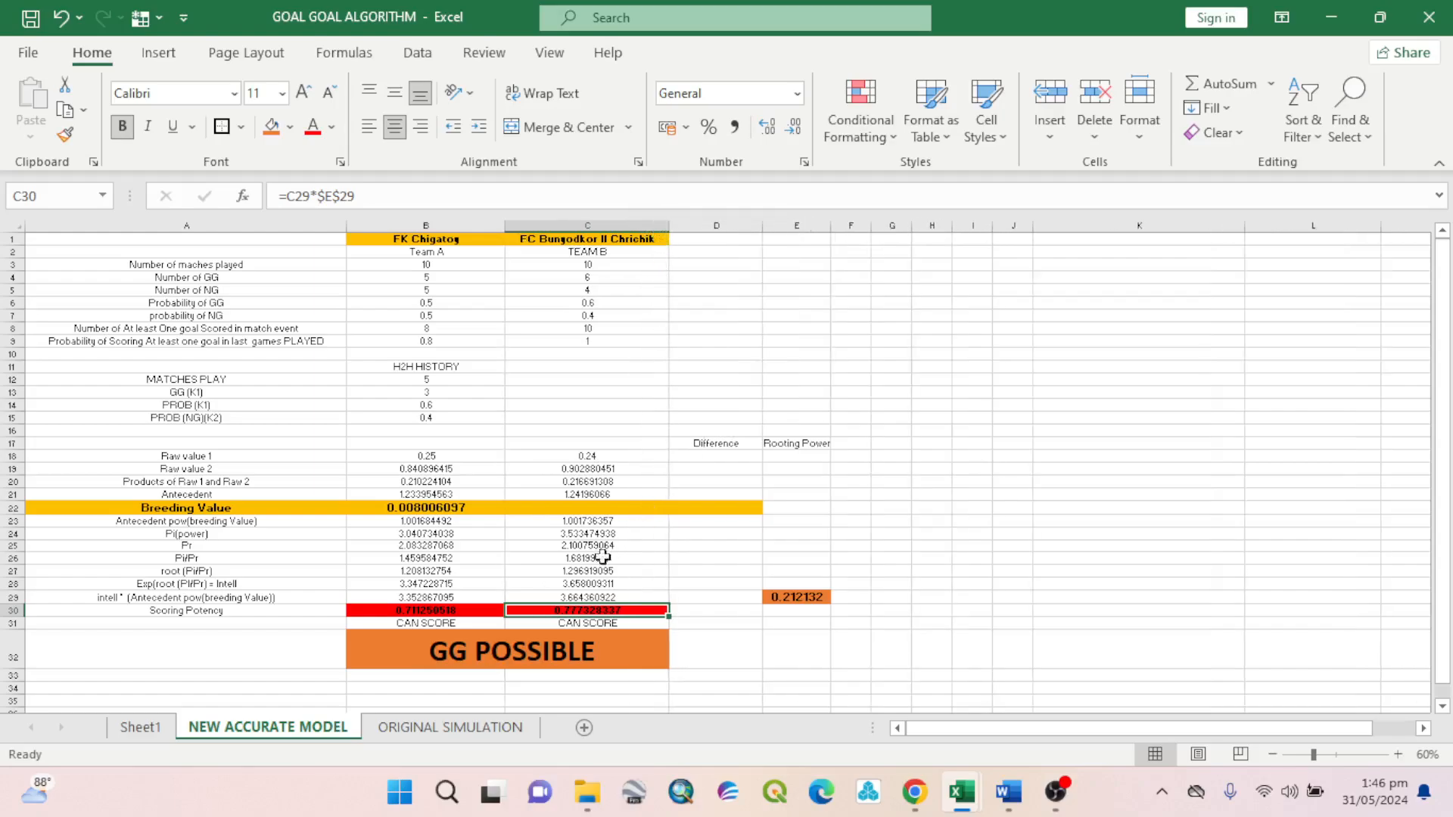
click(437, 608)
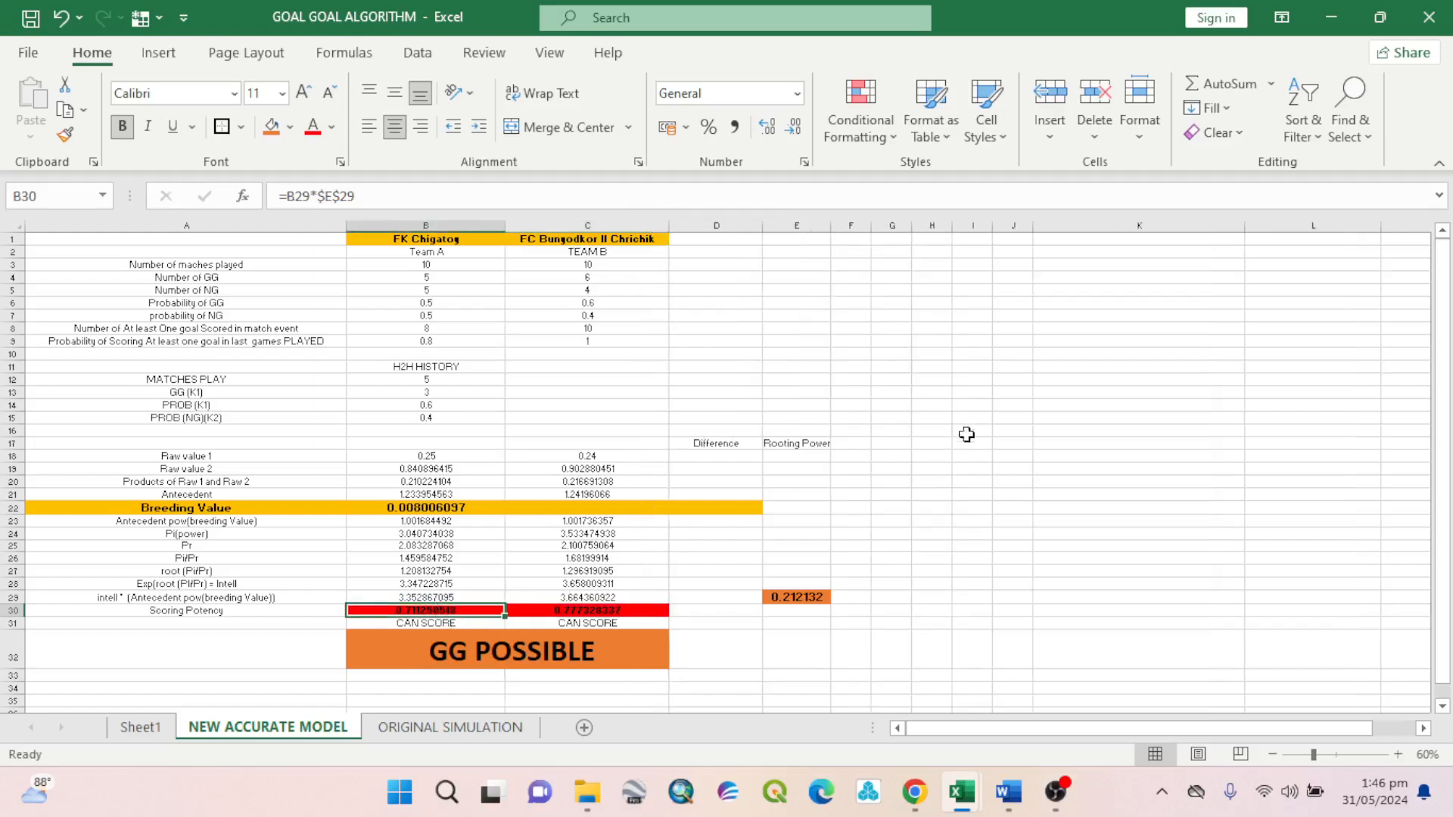
click(986, 416)
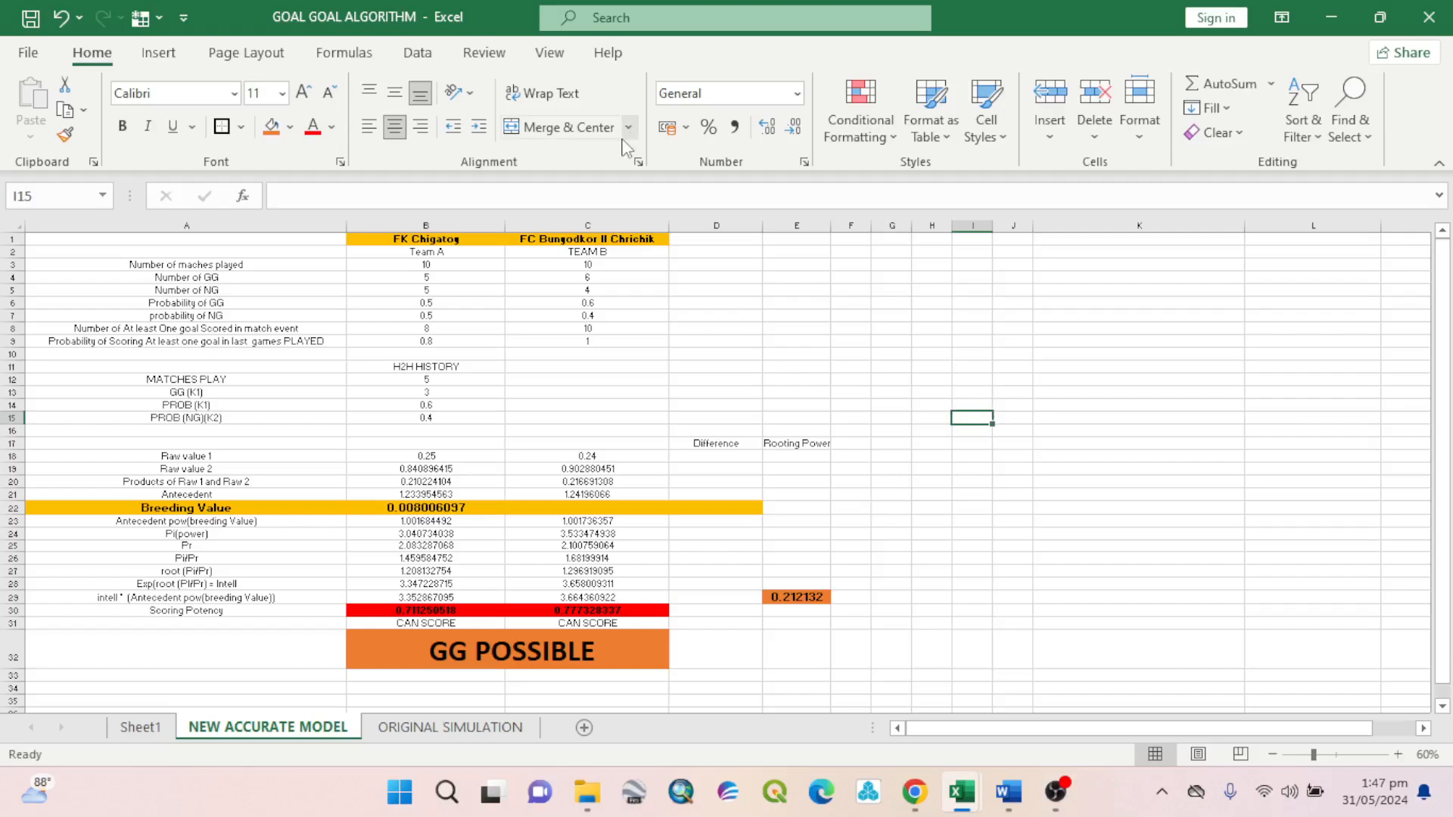
Inspect FK Chigatoy's scoring verdict formula in B31, including its 0.6 threshold, without changing it.
click(463, 624)
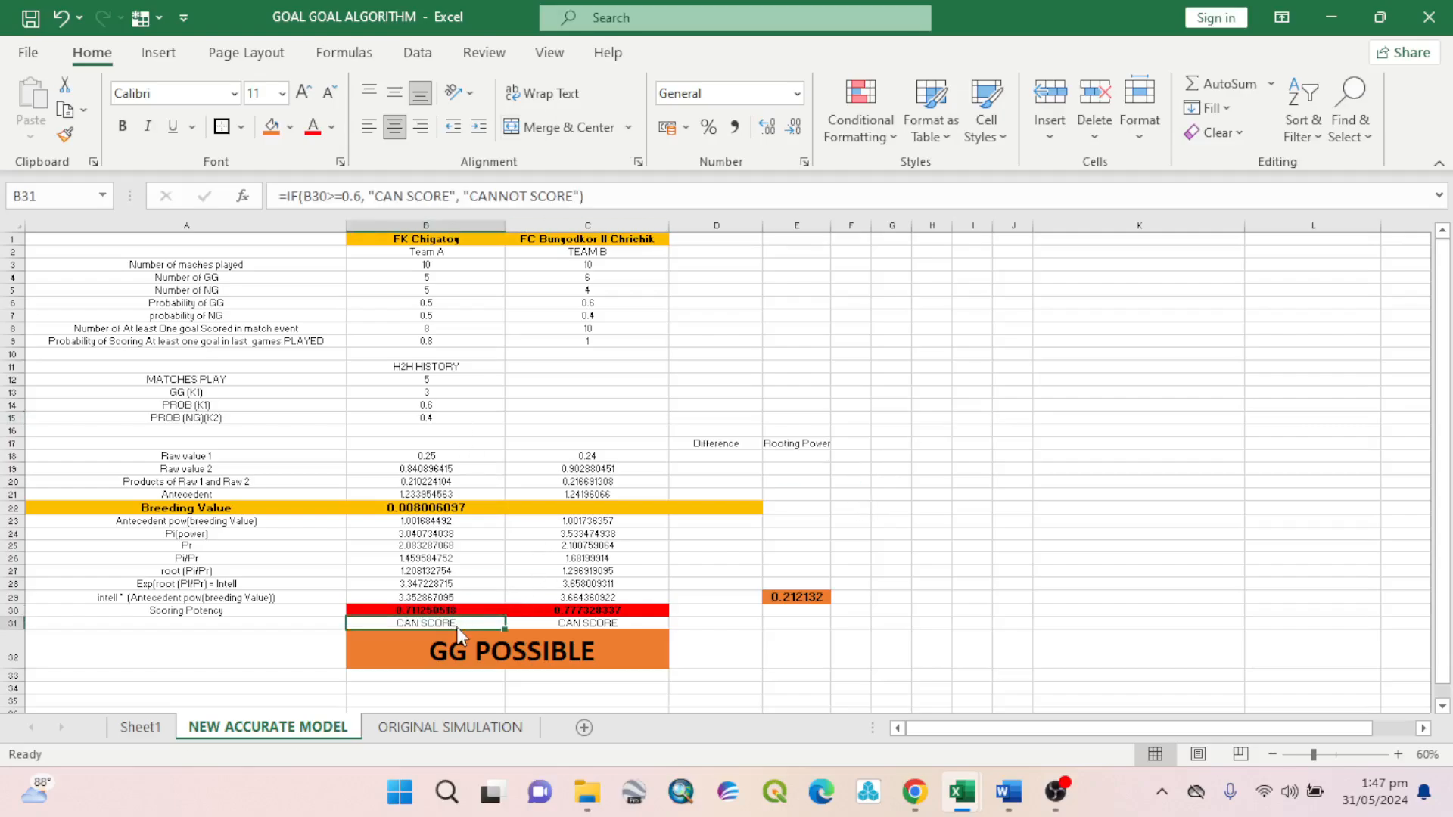
double_click(457, 623)
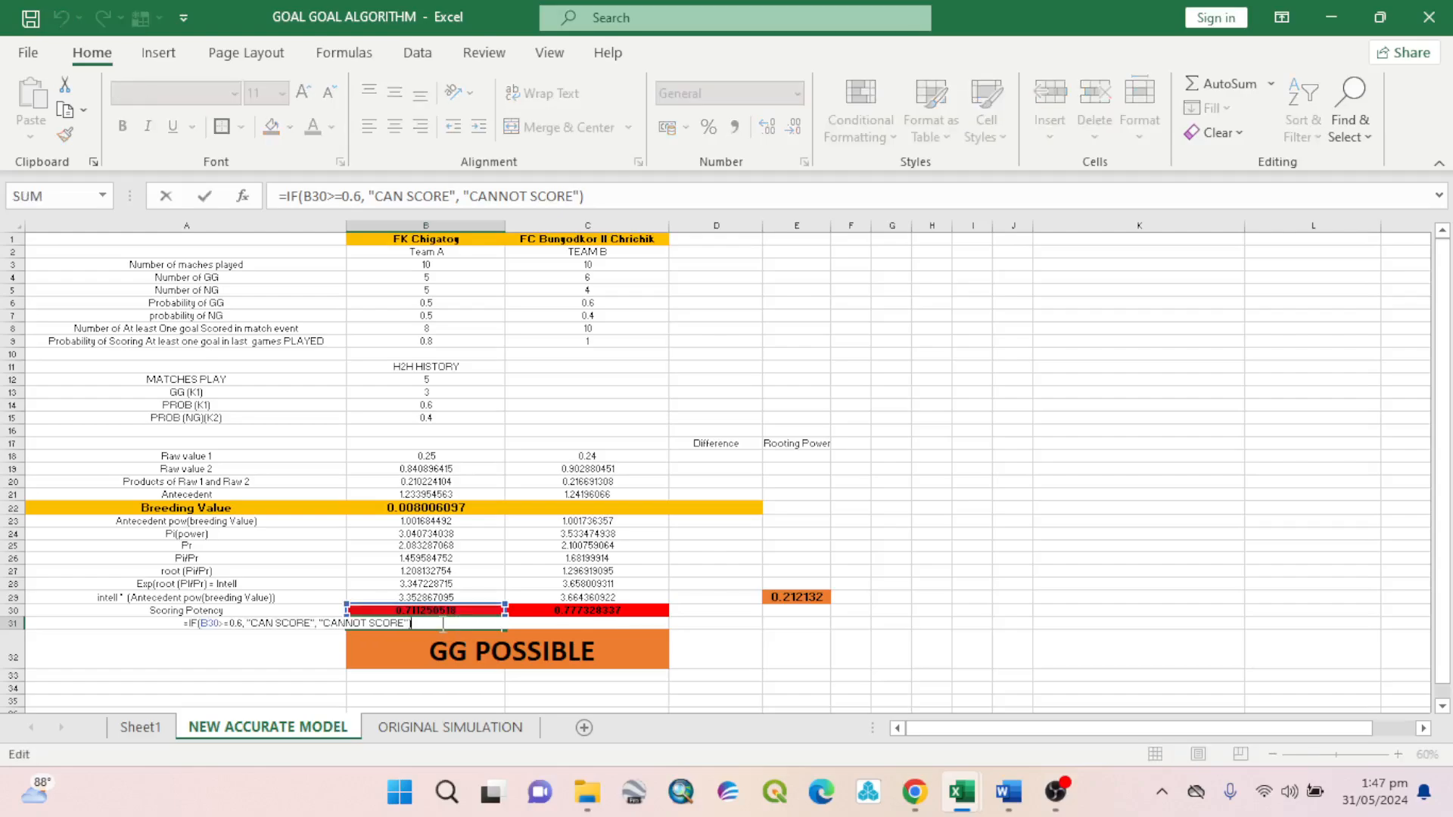
click(240, 619)
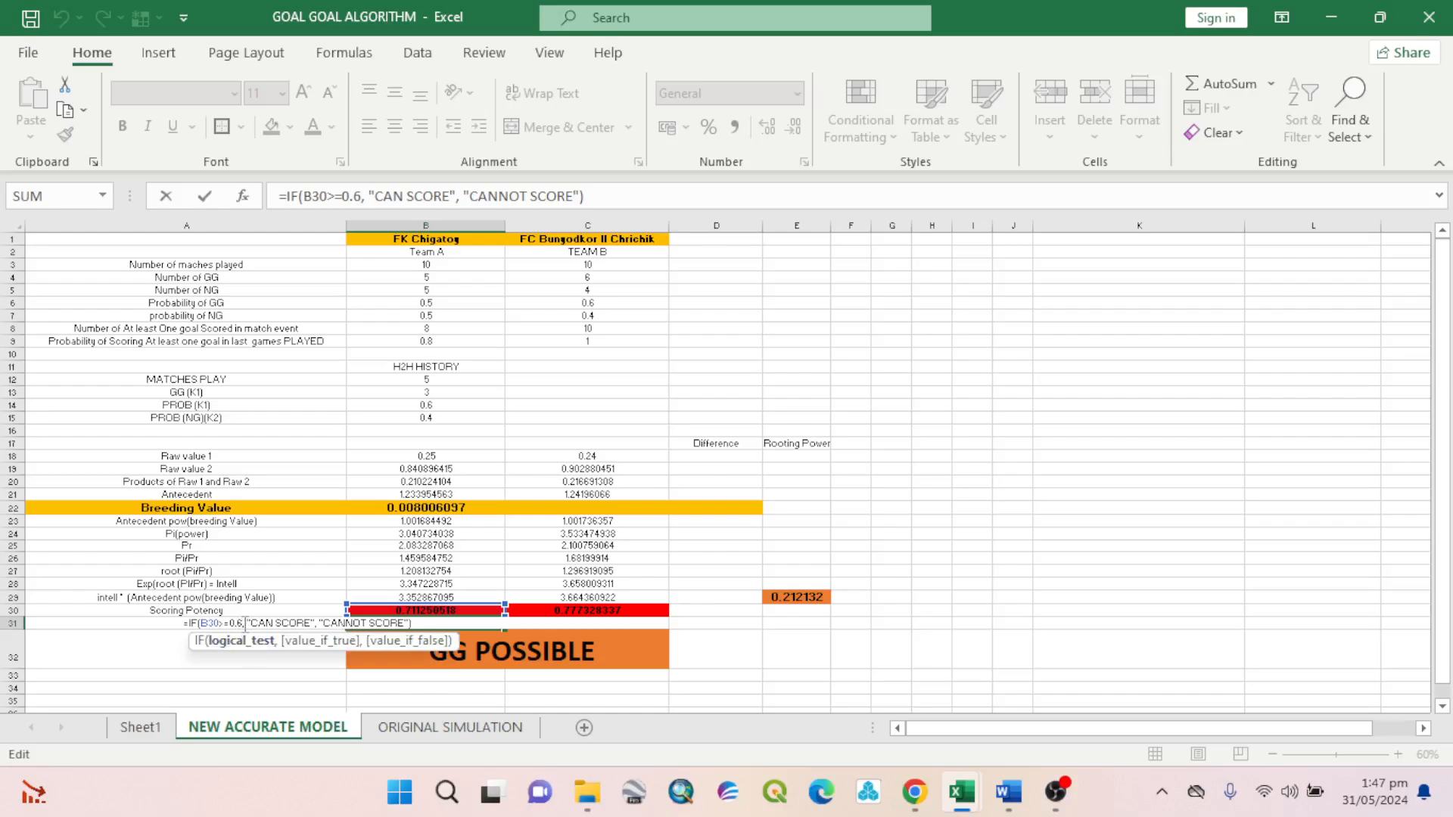
key(Return)
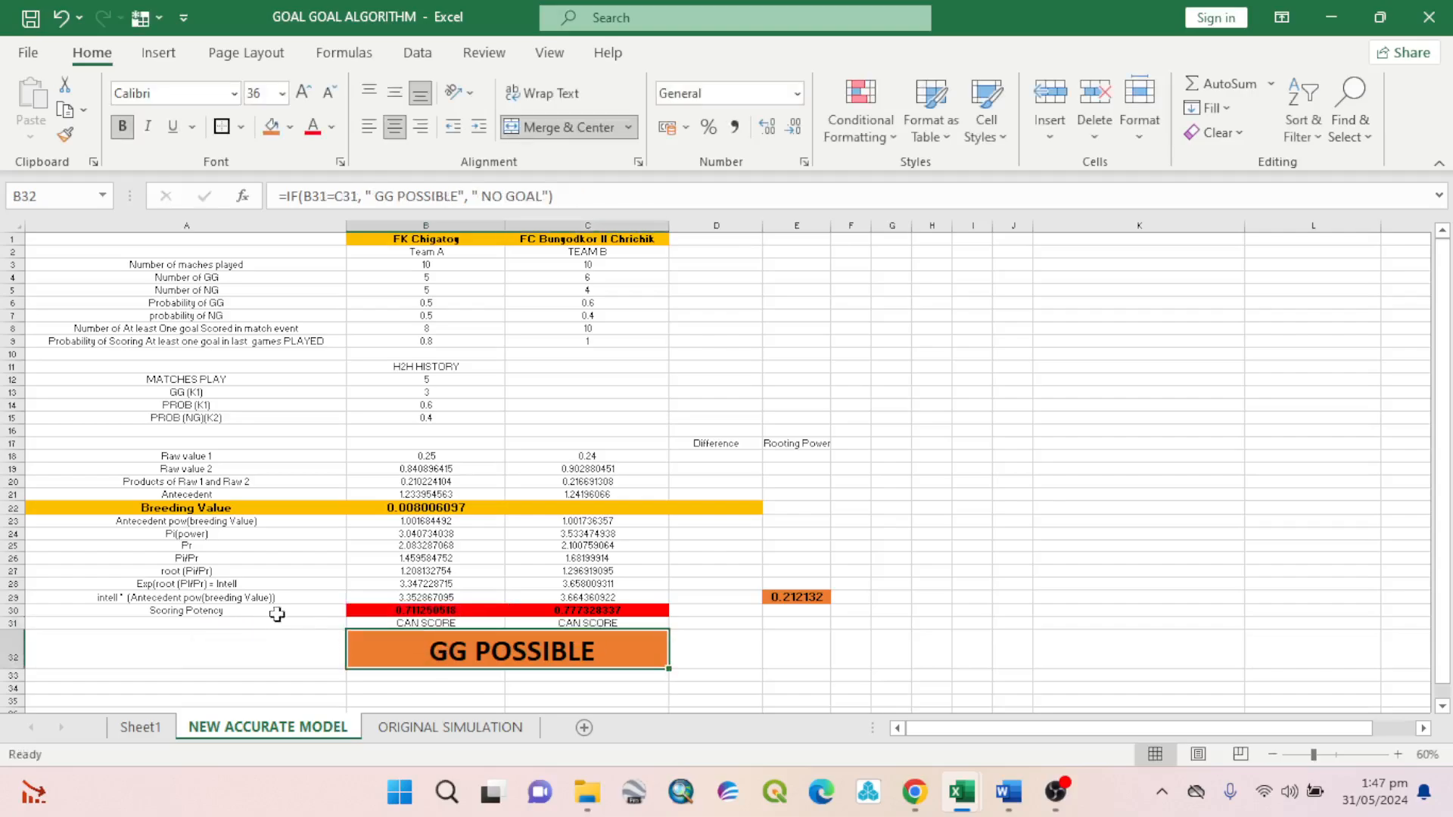
Inspect FC Bunyodkor II Chrichik's Scoring Potency in C30 and the scoring verdict formula with its 0.6 threshold in C31.
click(569, 611)
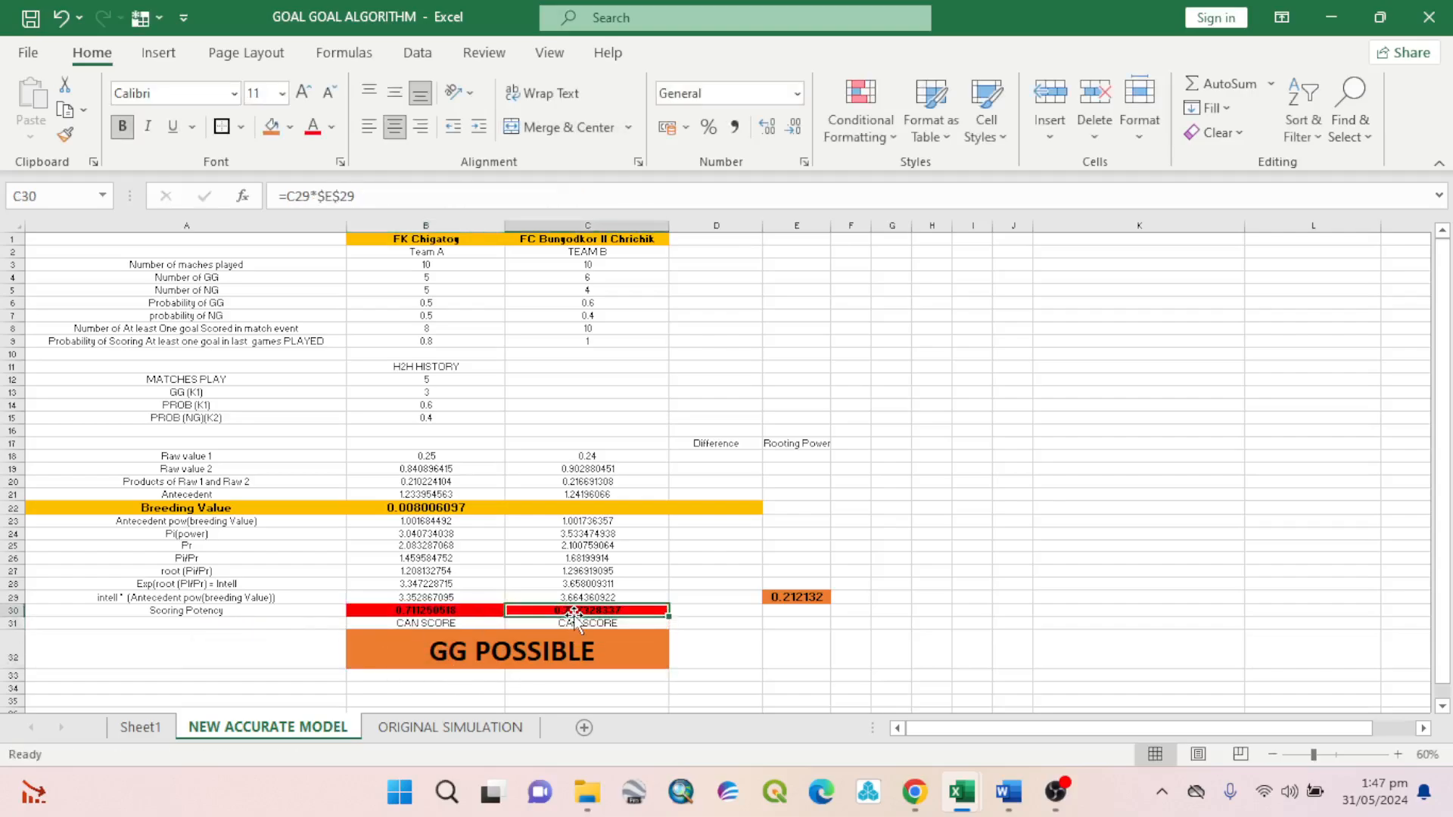
double_click(576, 619)
double_click(575, 619)
click(575, 619)
double_click(575, 618)
click(581, 623)
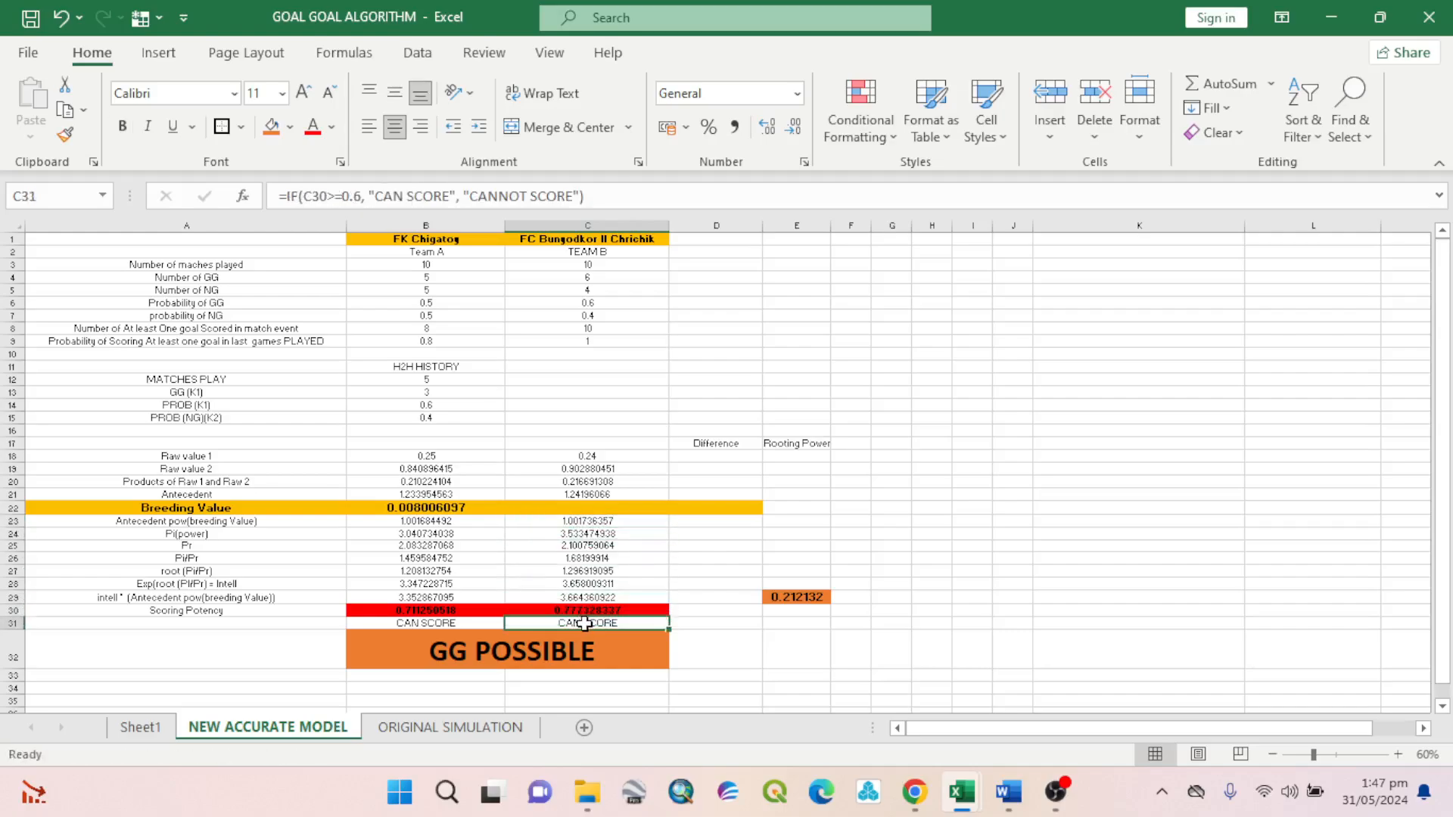
double_click(583, 622)
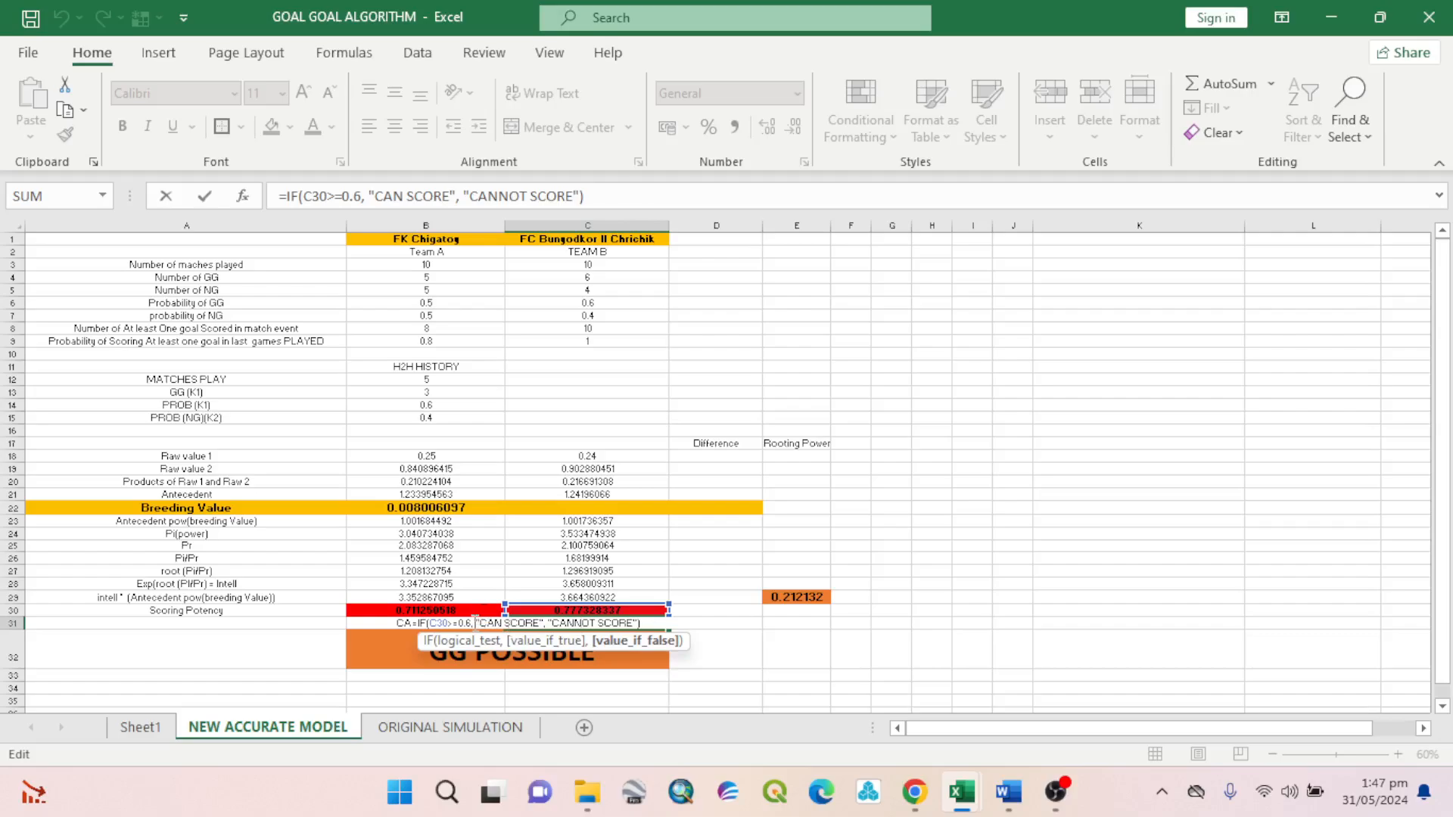
click(473, 620)
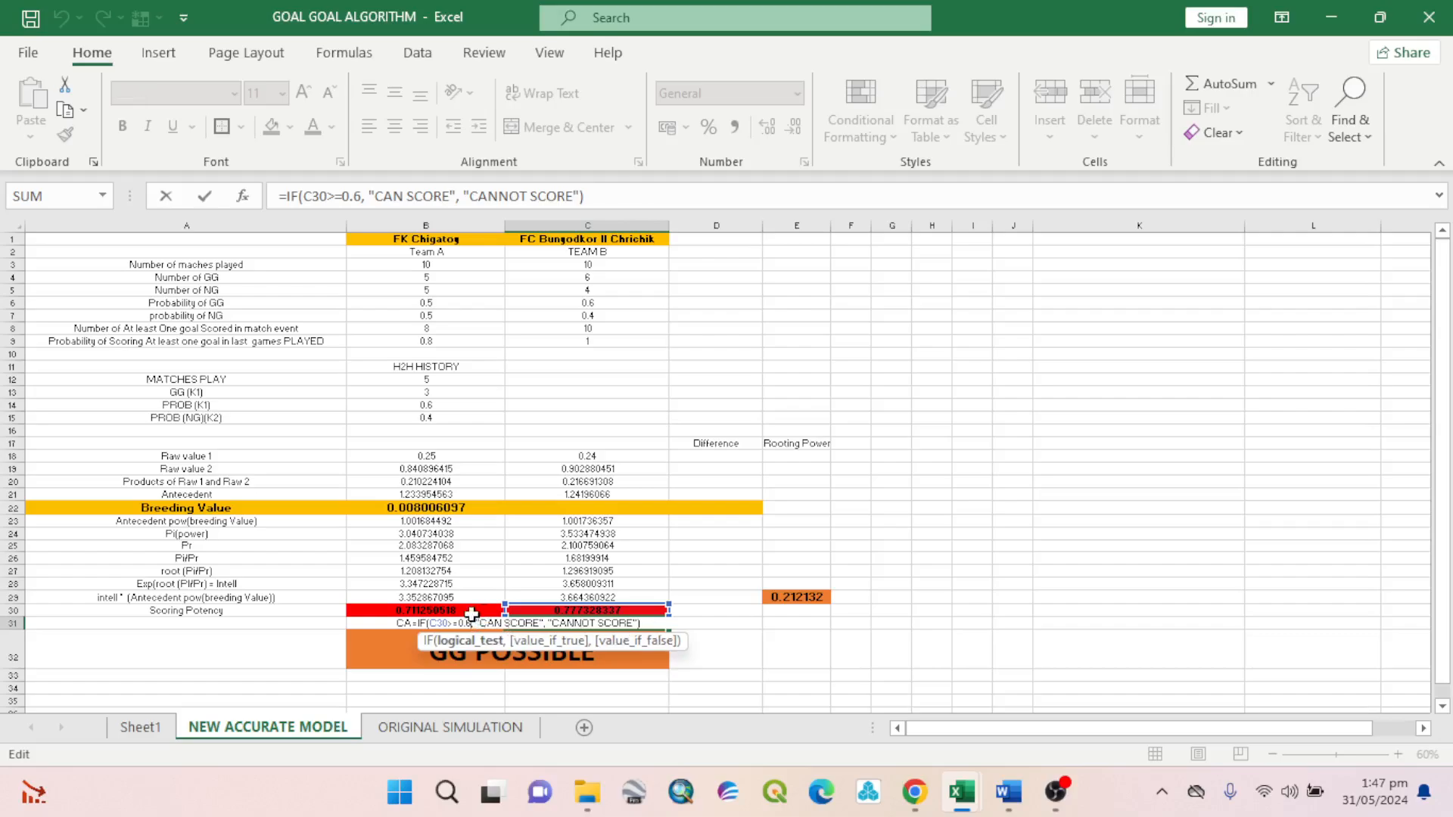
key(Return)
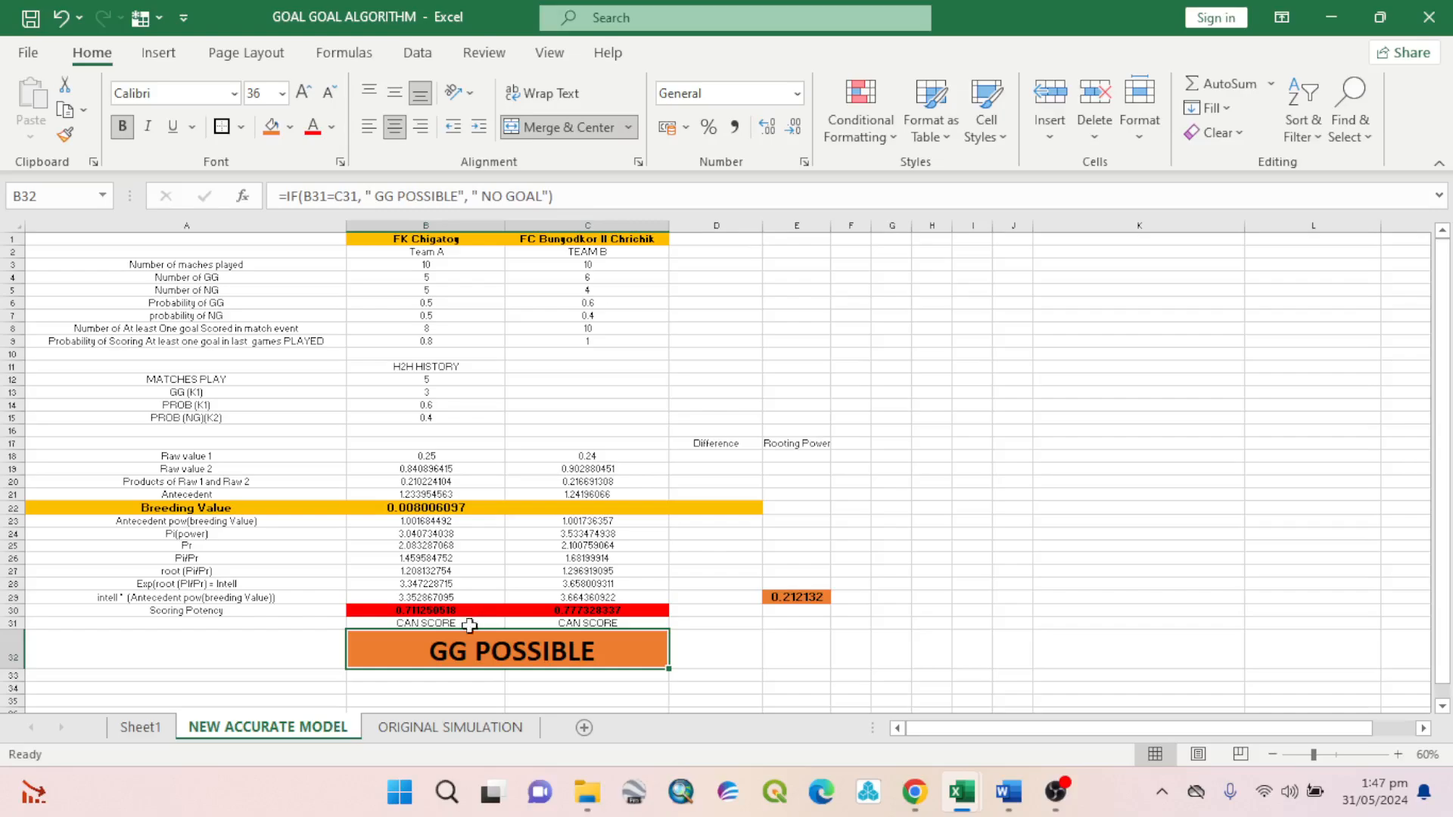
click(717, 654)
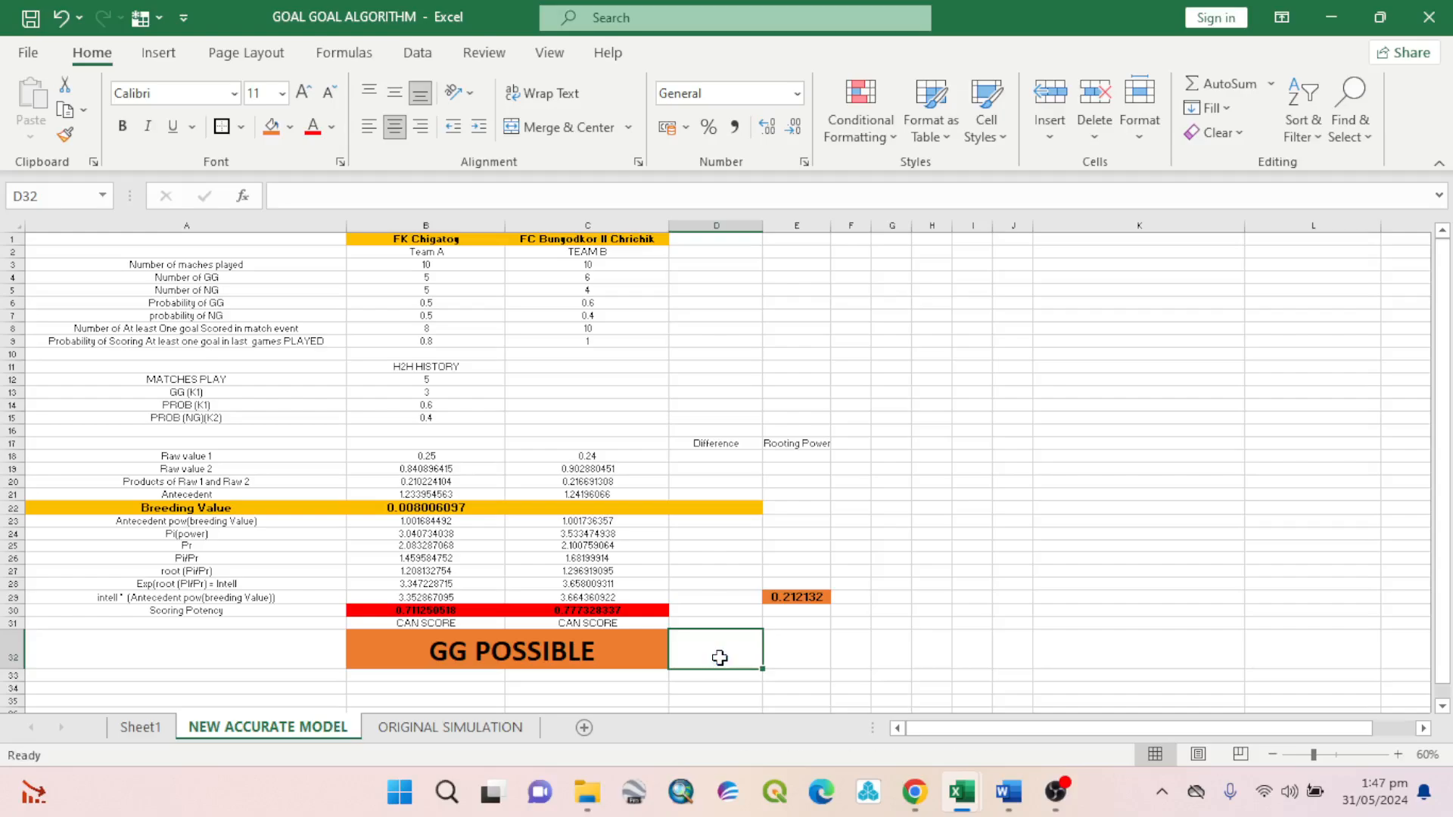
click(639, 609)
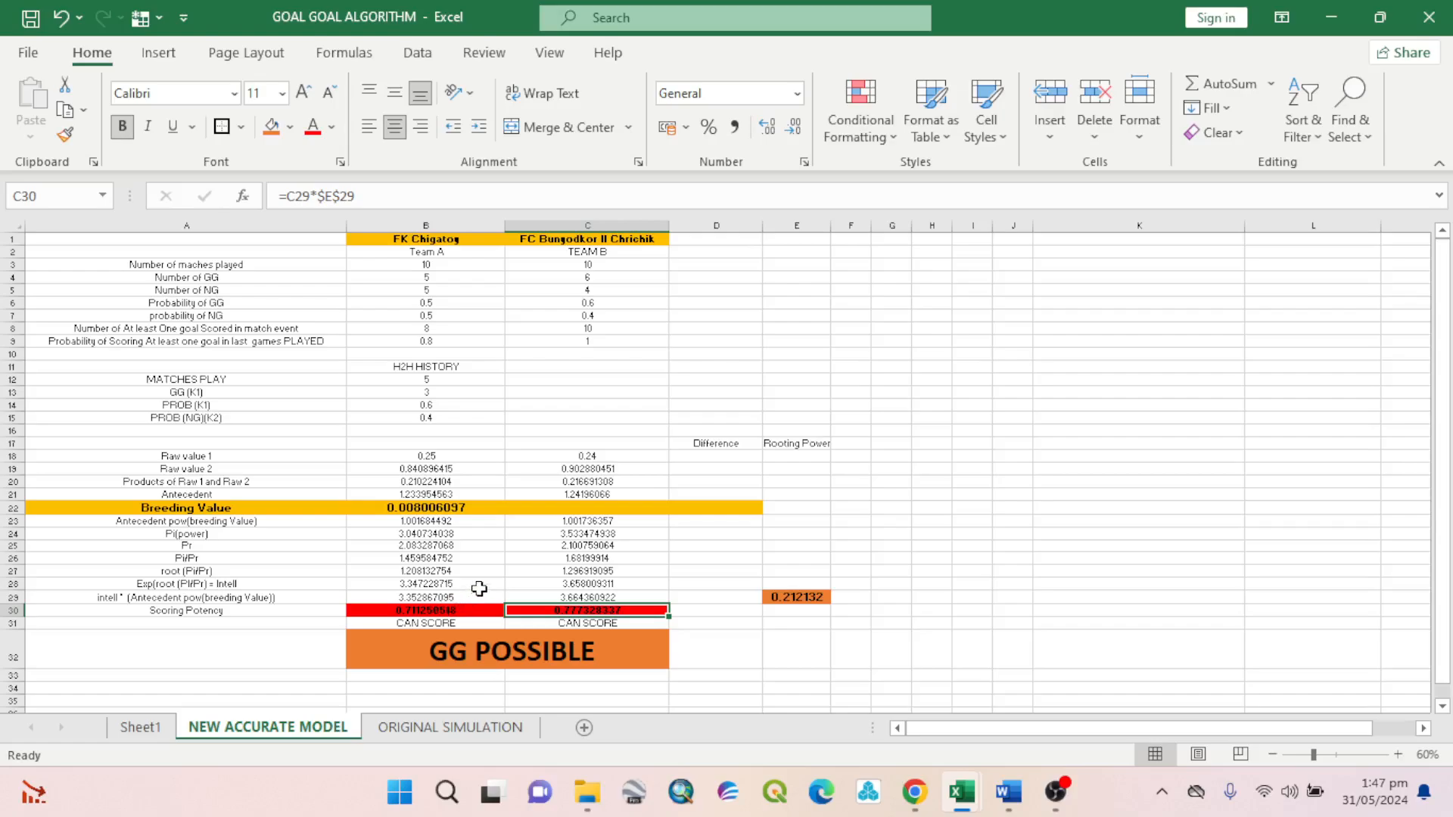
Switch to Chrome and check the live score of FK Chigatoy vs FC Bunyodkor II Chrichik on its Nowgoal match page.
click(918, 790)
scroll(821, 447, up, 15)
scroll(822, 437, up, 1)
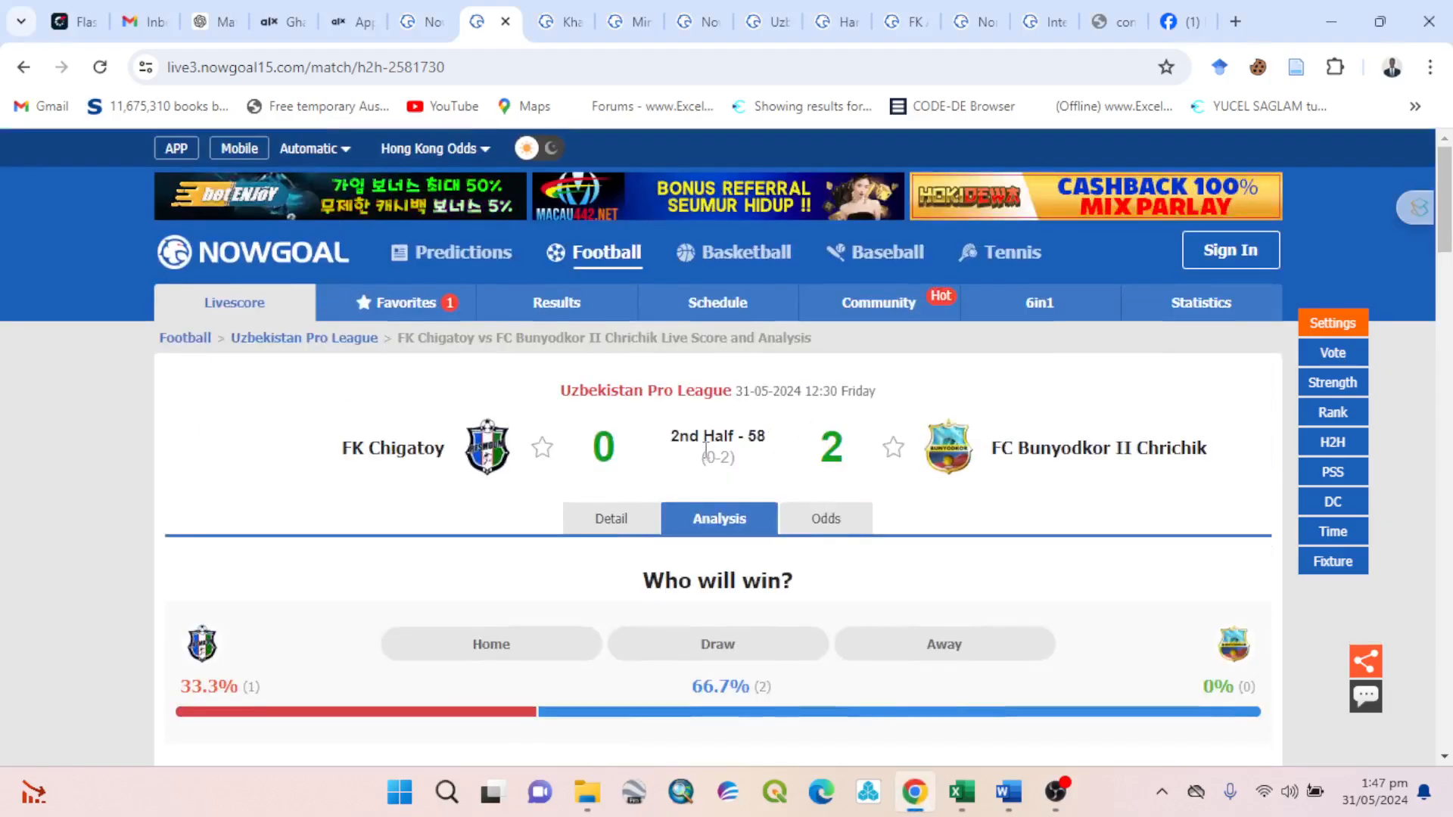
Check the live scores of Uzbekistan (W) vs India (W) and Hanoi FC vs Khatoco Khanh Hoa on their Nowgoal match pages.
click(562, 21)
click(763, 12)
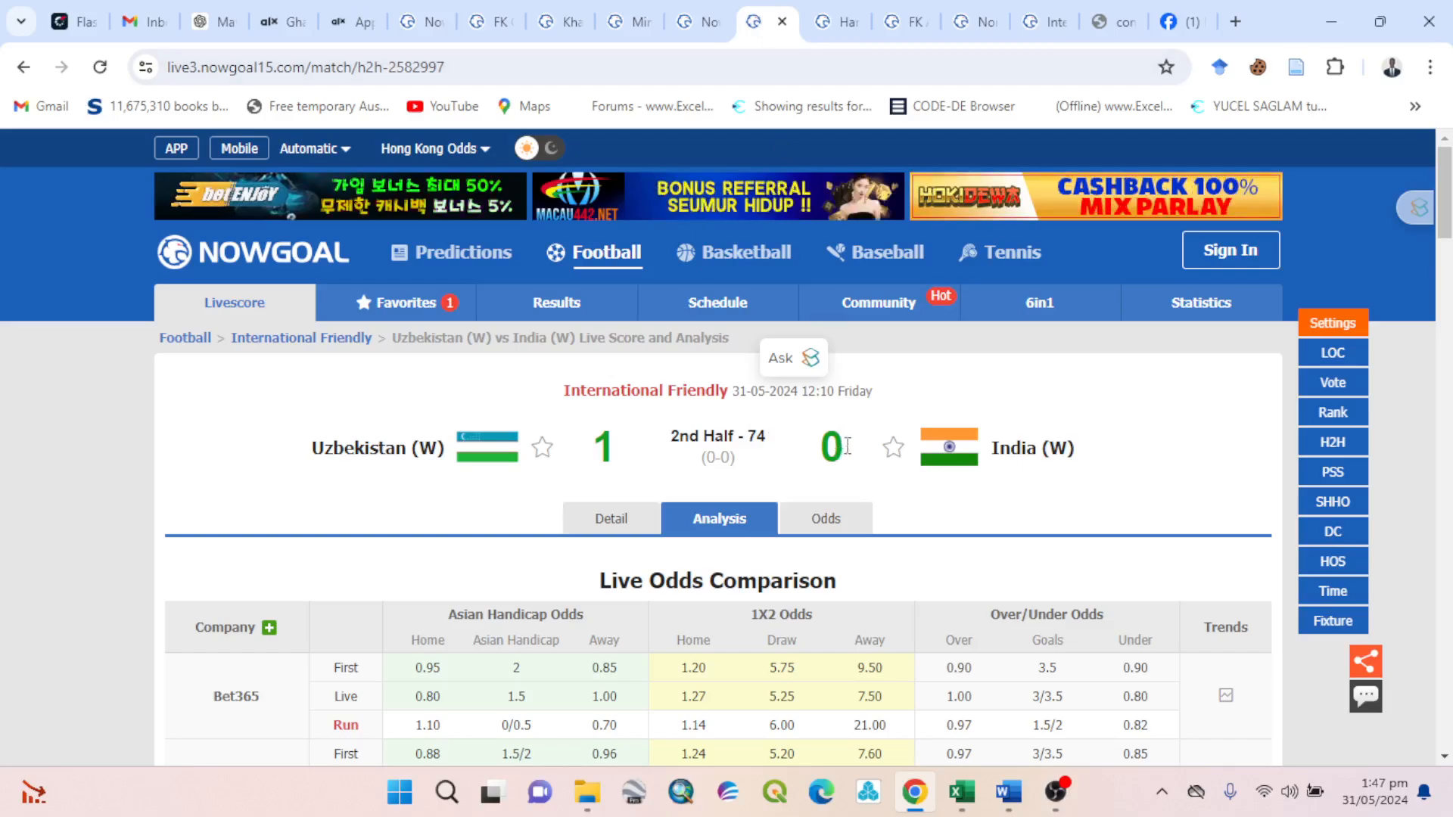
drag(832, 449, 605, 450)
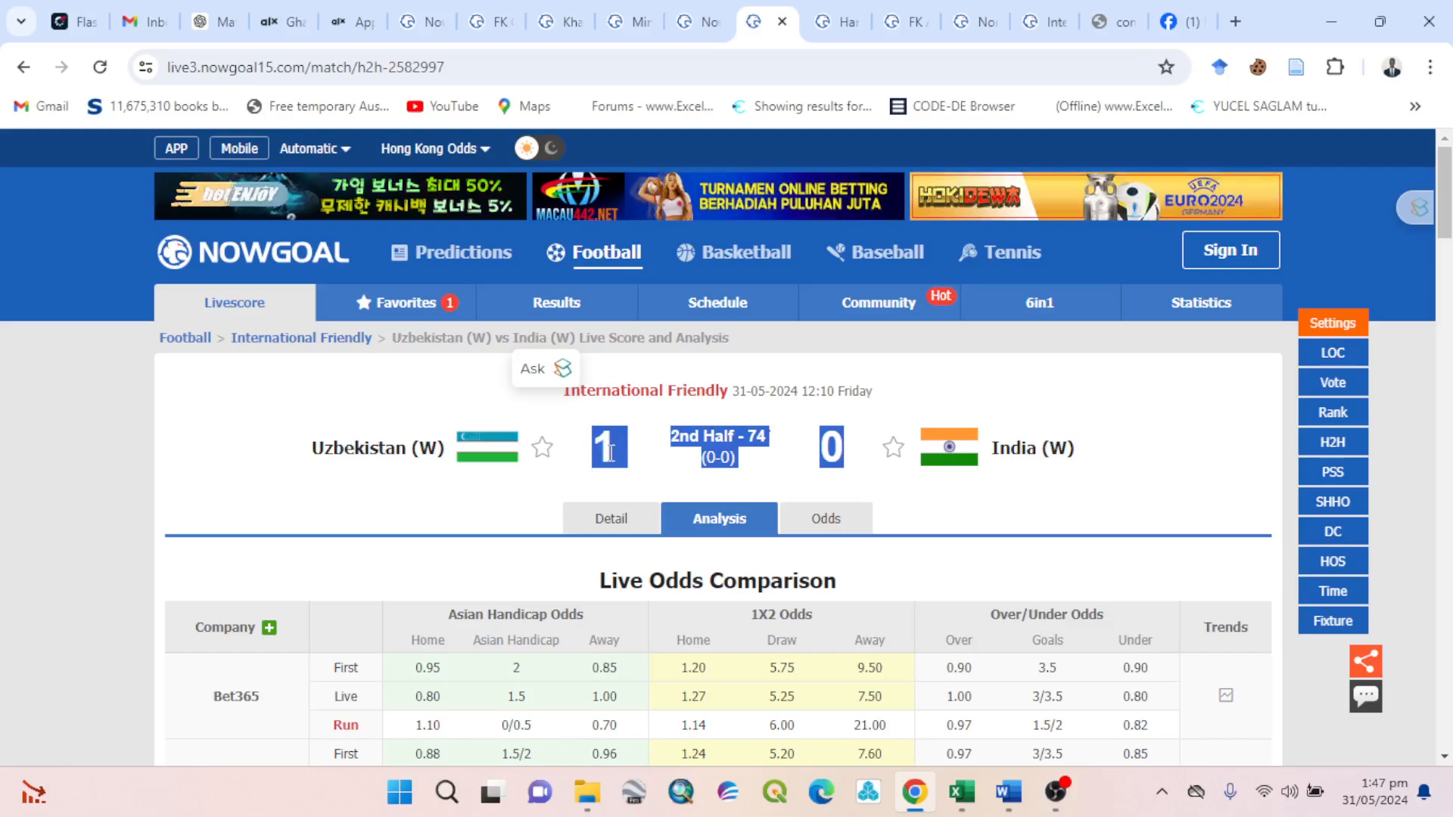
click(823, 23)
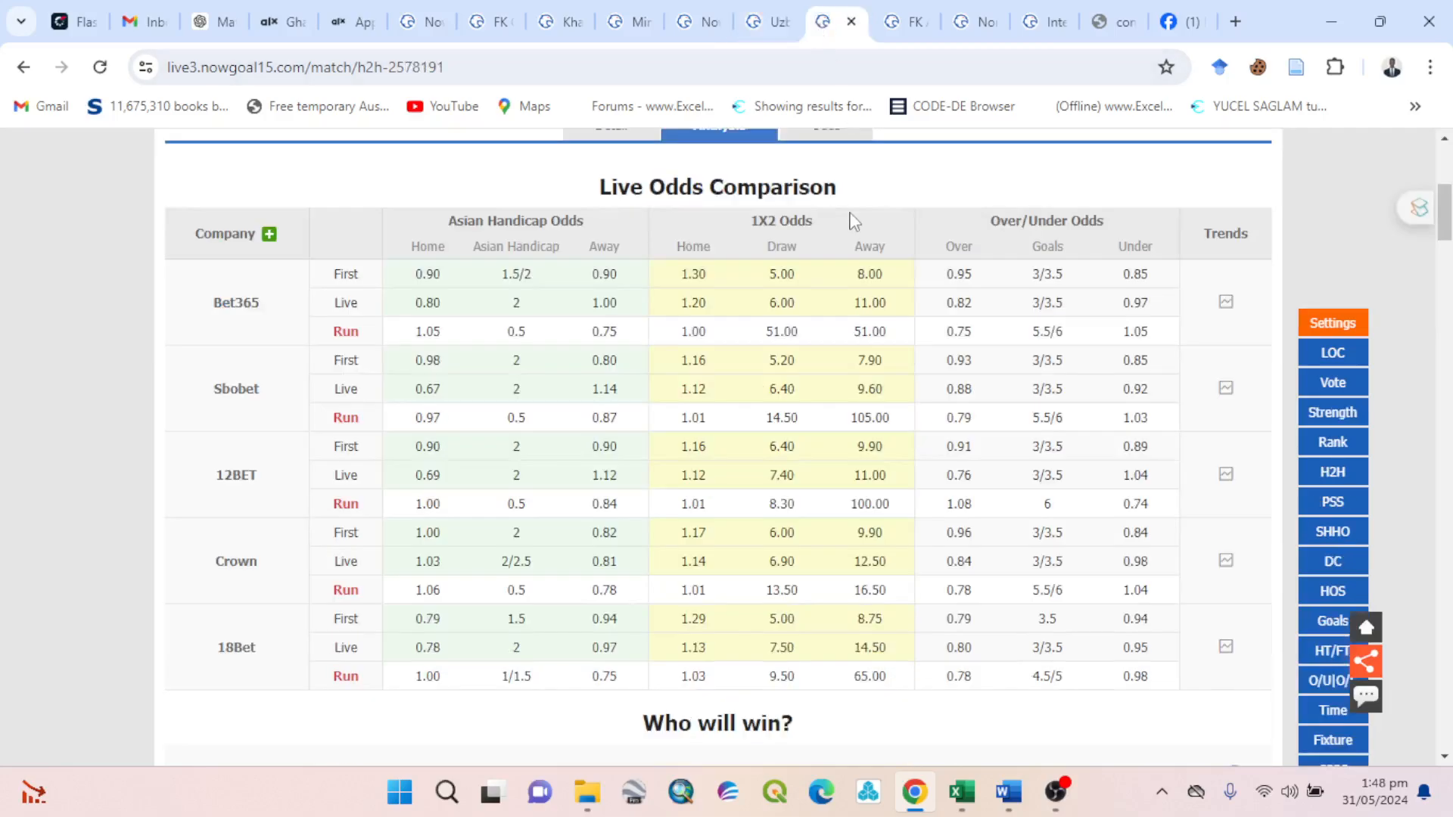
scroll(854, 216, up, 6)
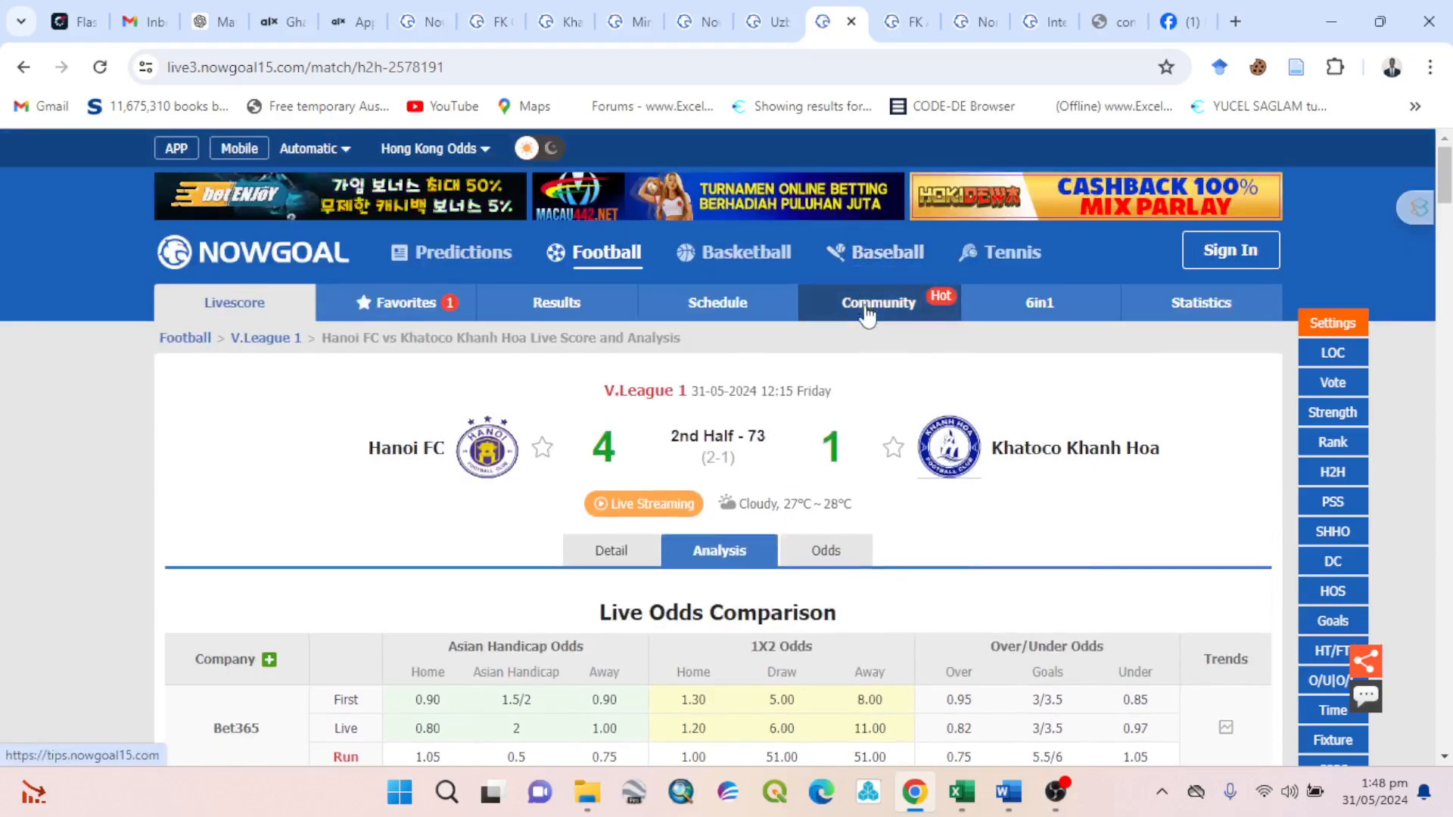
Mark Khatoco Khanh Hoa as a favourite and check the live score of FK Arys vs FK Taraz on its match page.
click(893, 448)
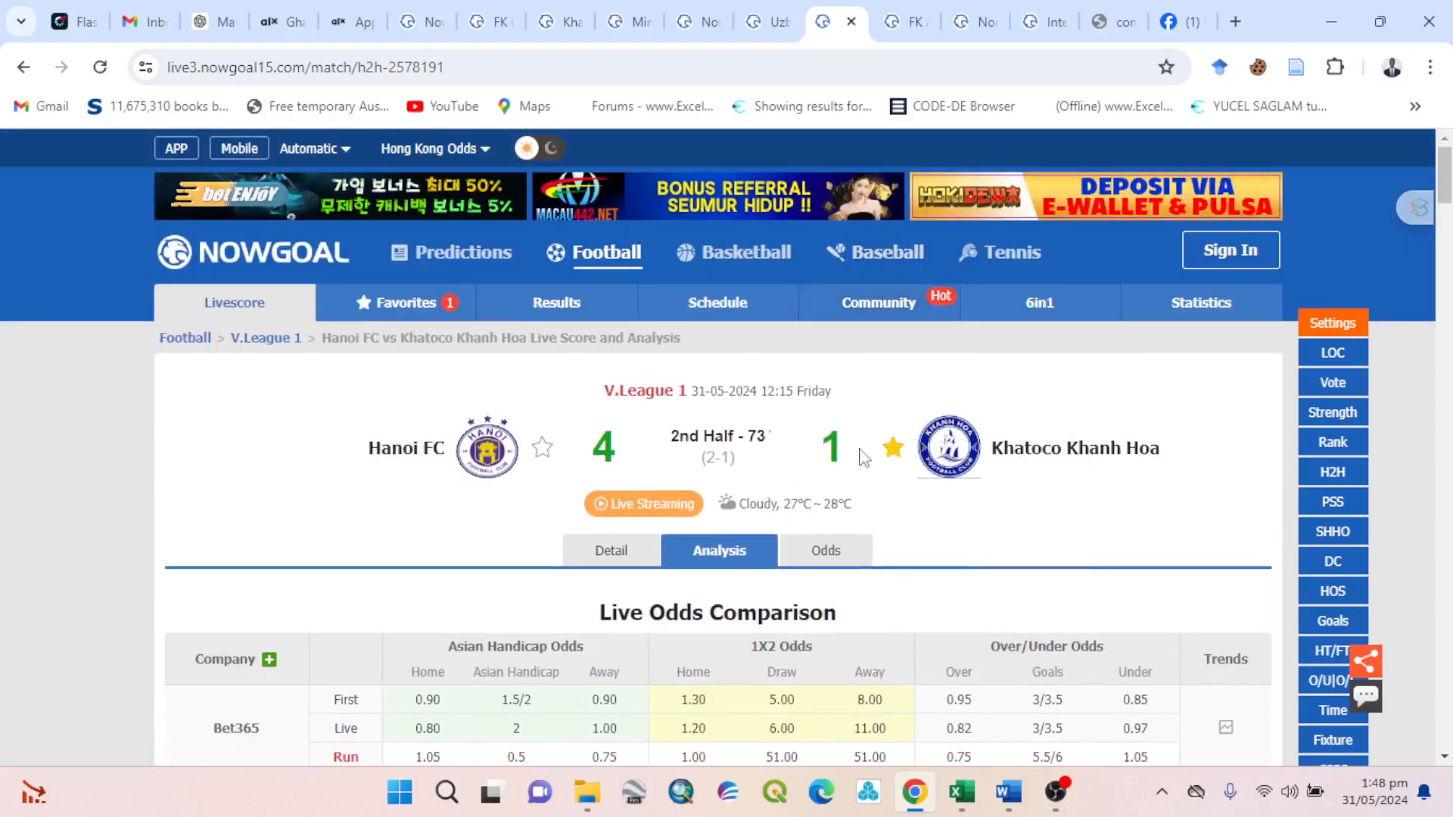
click(897, 29)
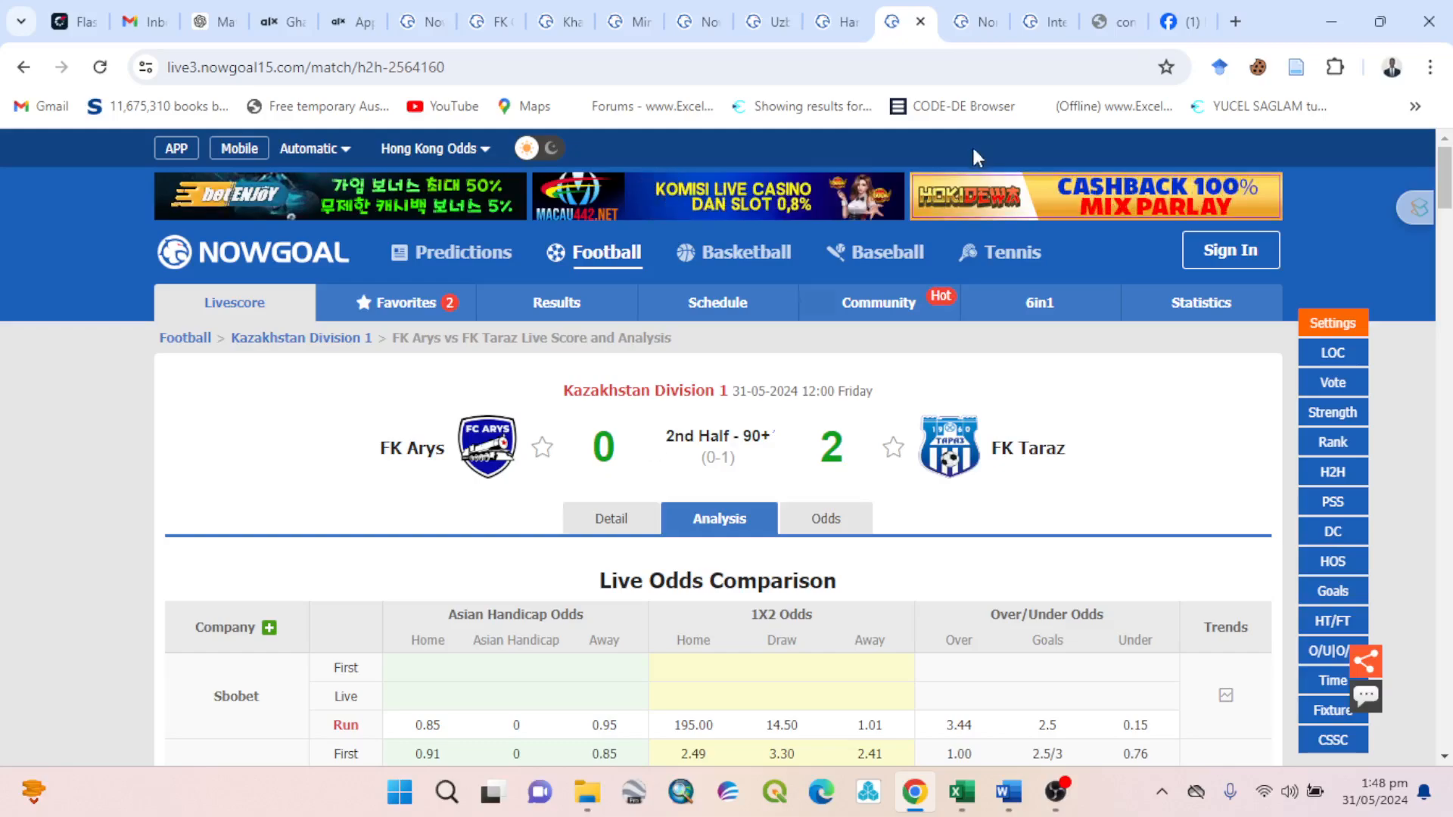
click(977, 18)
click(1030, 9)
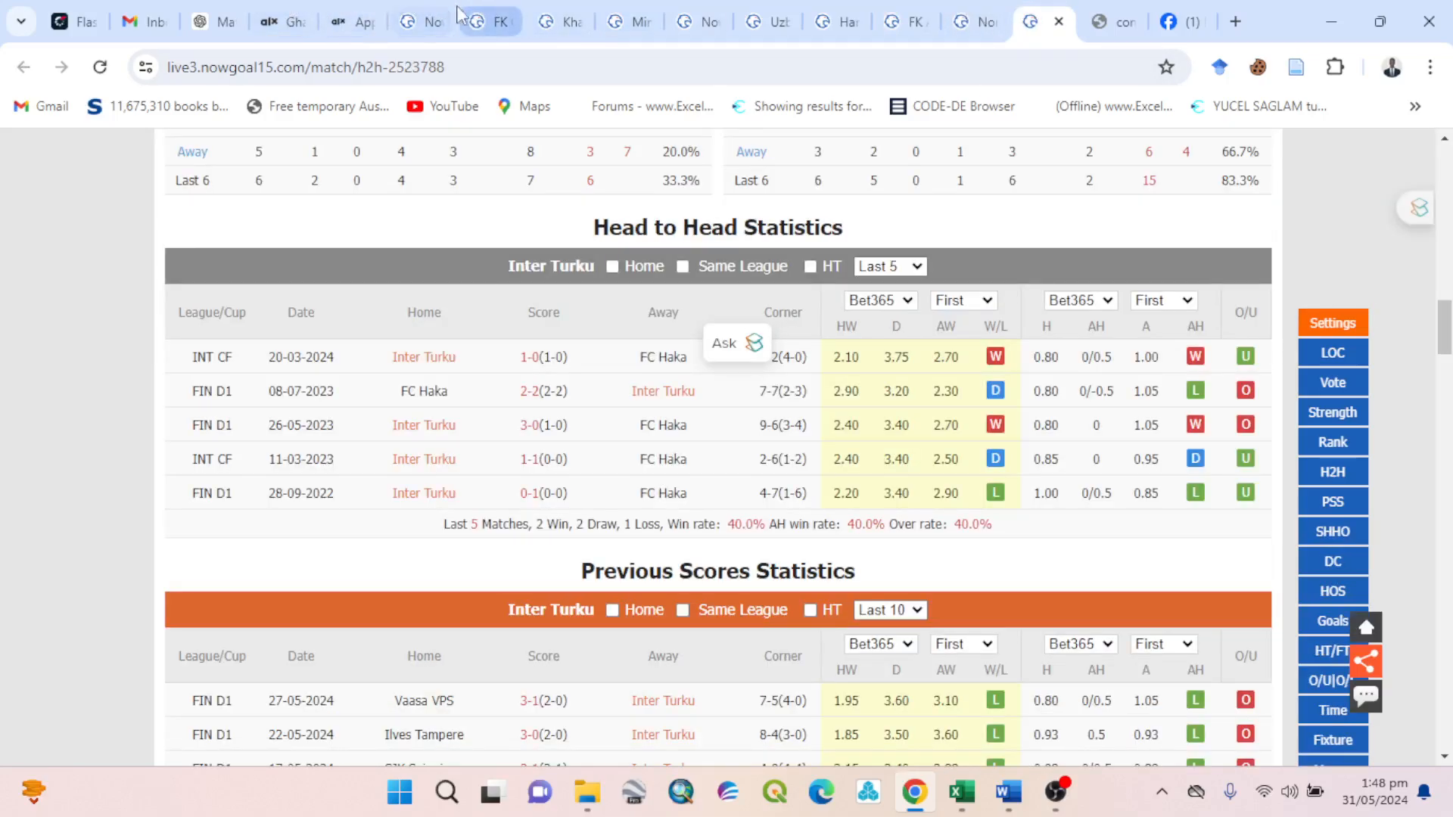
Look through the live matches and upcoming fixtures on the Nowgoal livescore list for another match to analyse.
click(426, 19)
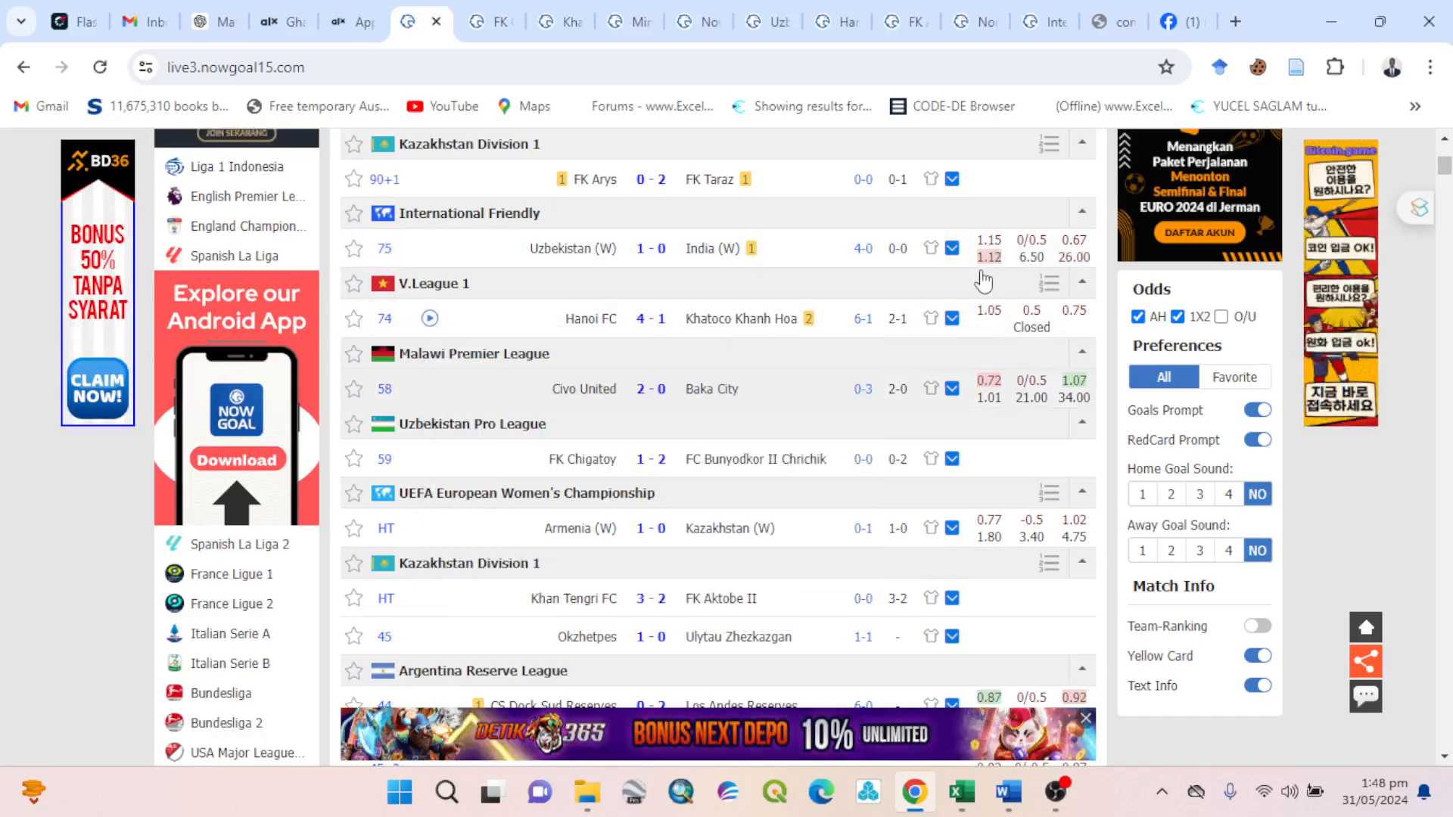
scroll(760, 367, down, 1)
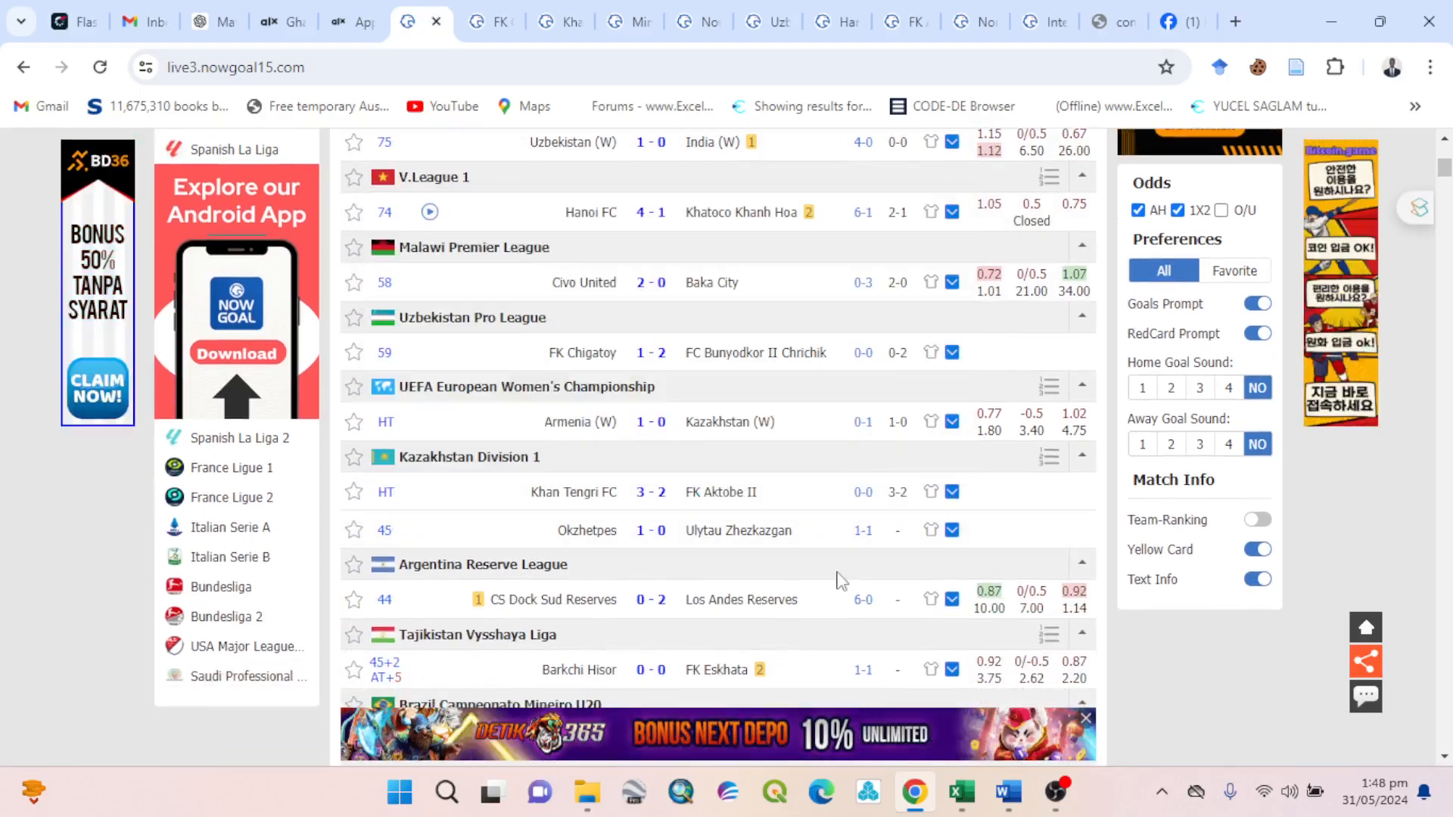
scroll(824, 598, down, 2)
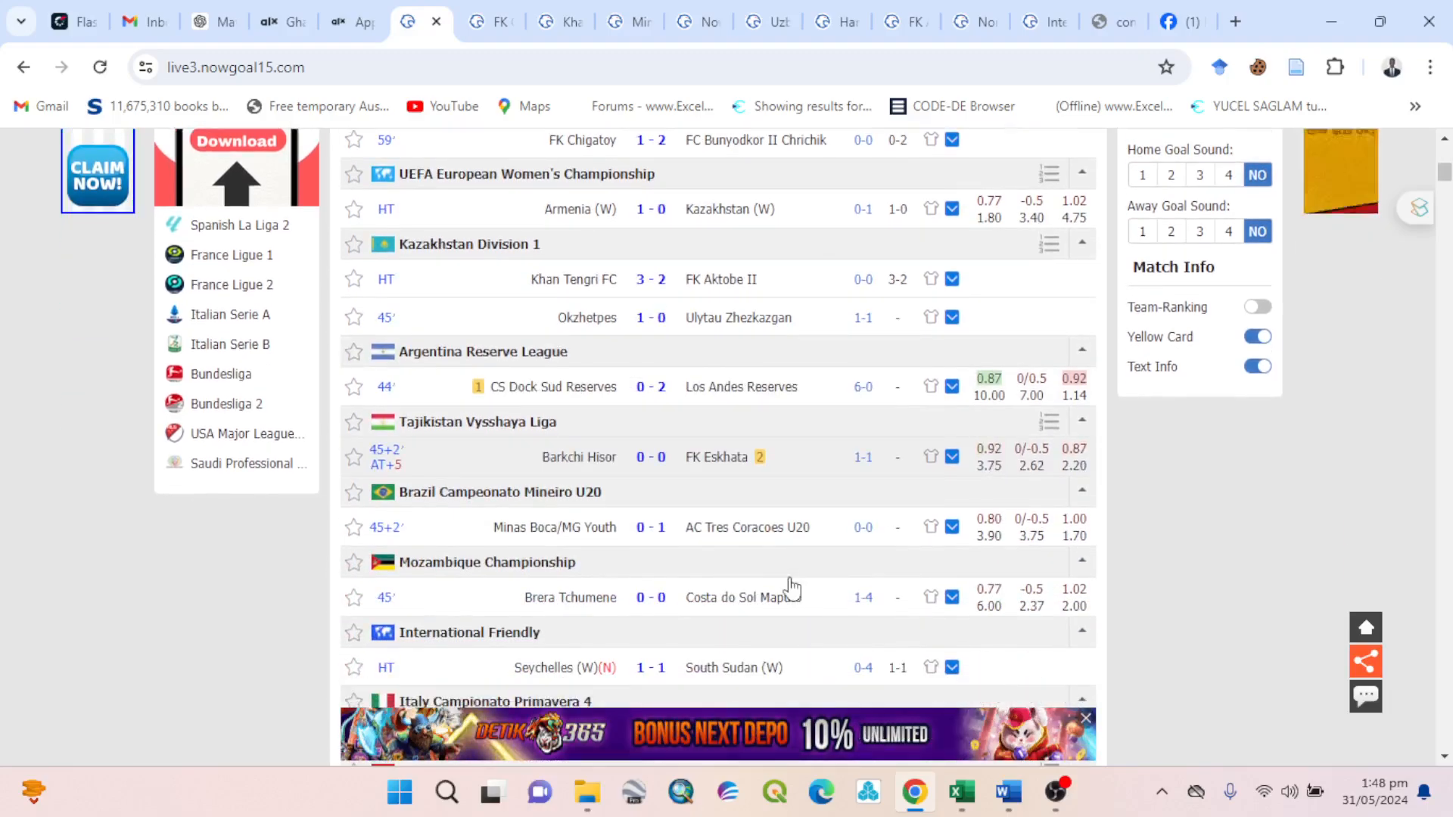
scroll(791, 588, down, 7)
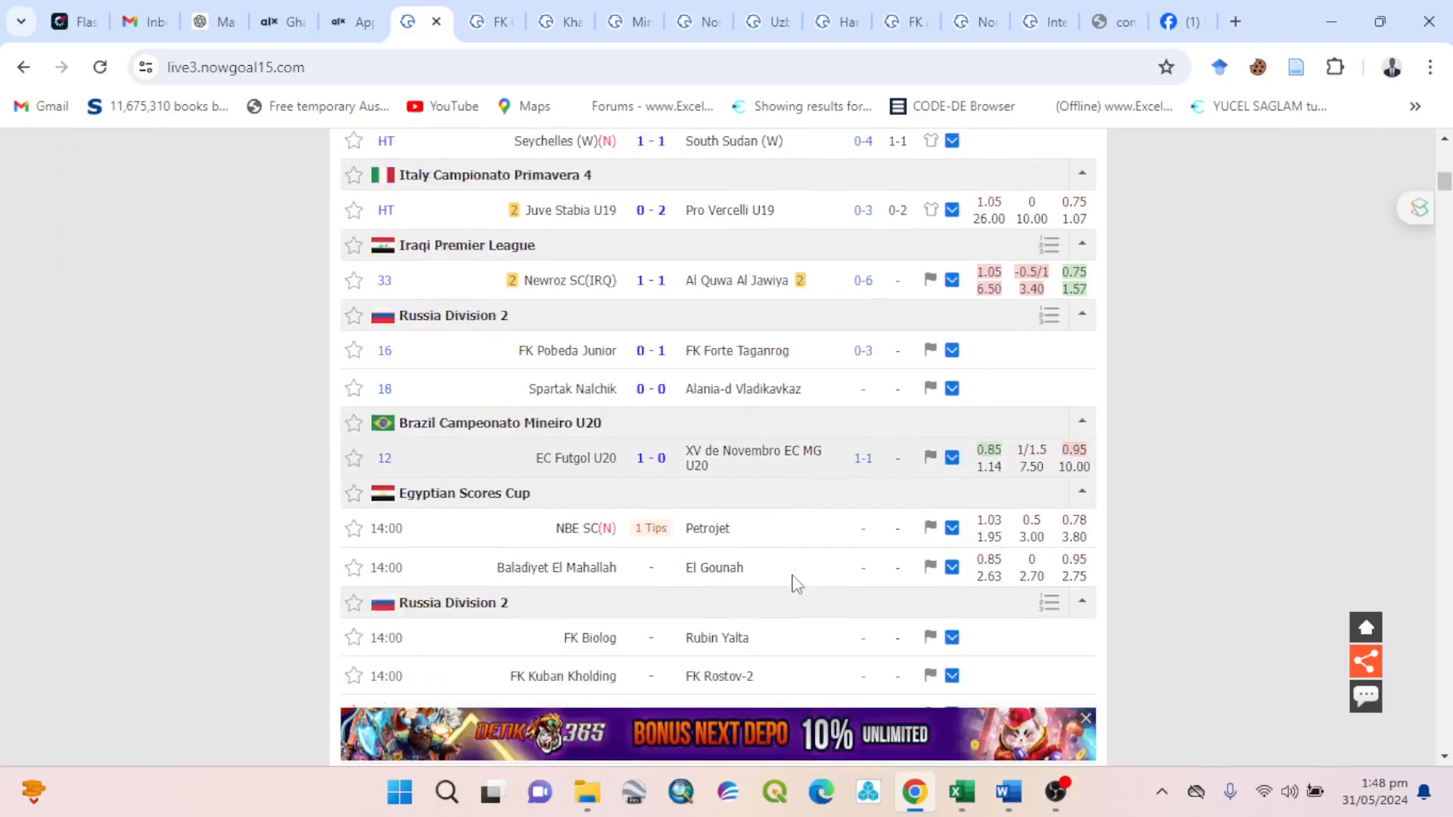
scroll(795, 587, down, 10)
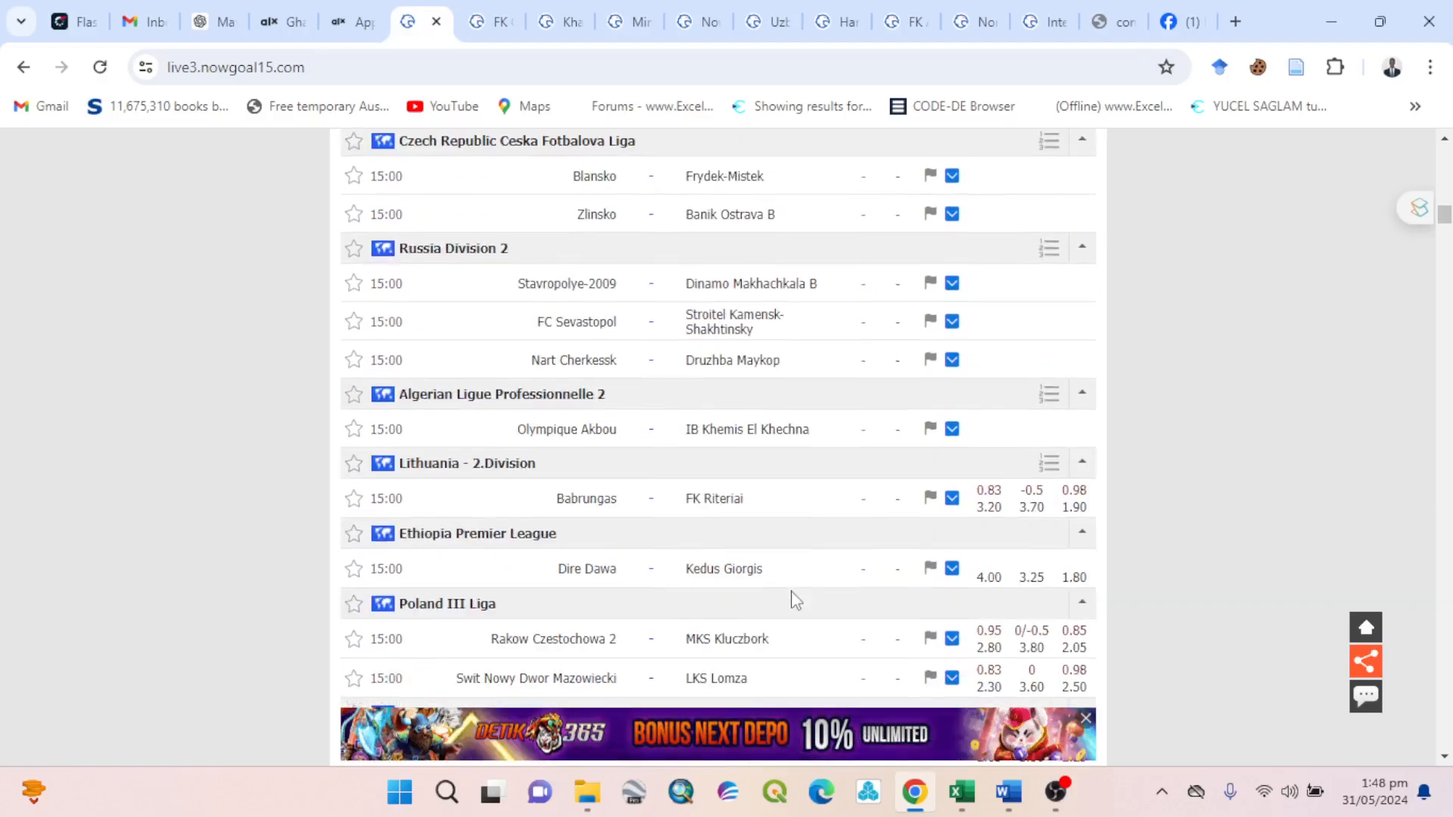
scroll(793, 594, down, 12)
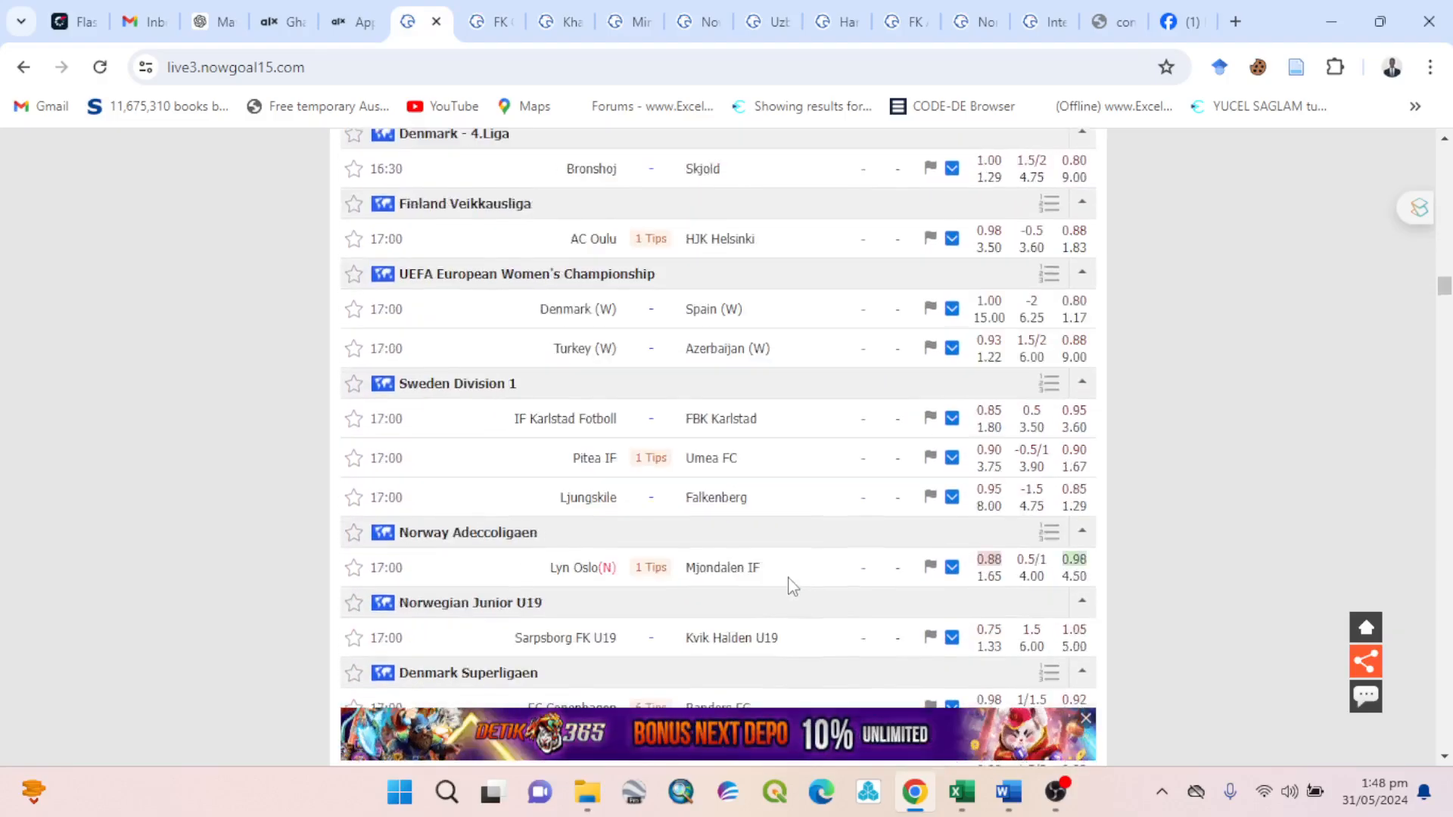
scroll(791, 588, down, 6)
drag(1445, 332, 1423, 144)
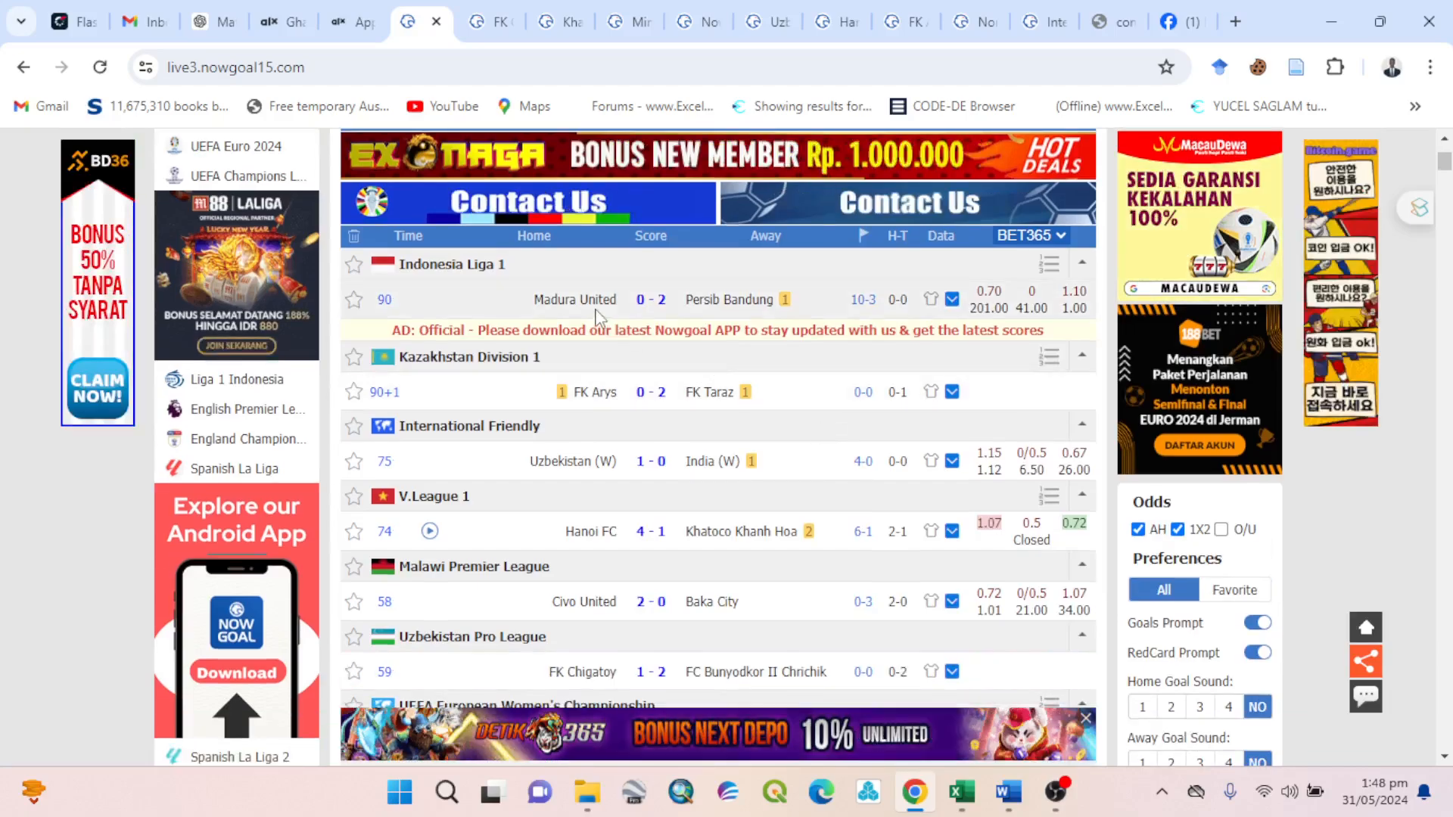
Open the match analysis of Madura United vs Persib Bandung and limit the Head to Head Statistics to Last 5.
click(603, 310)
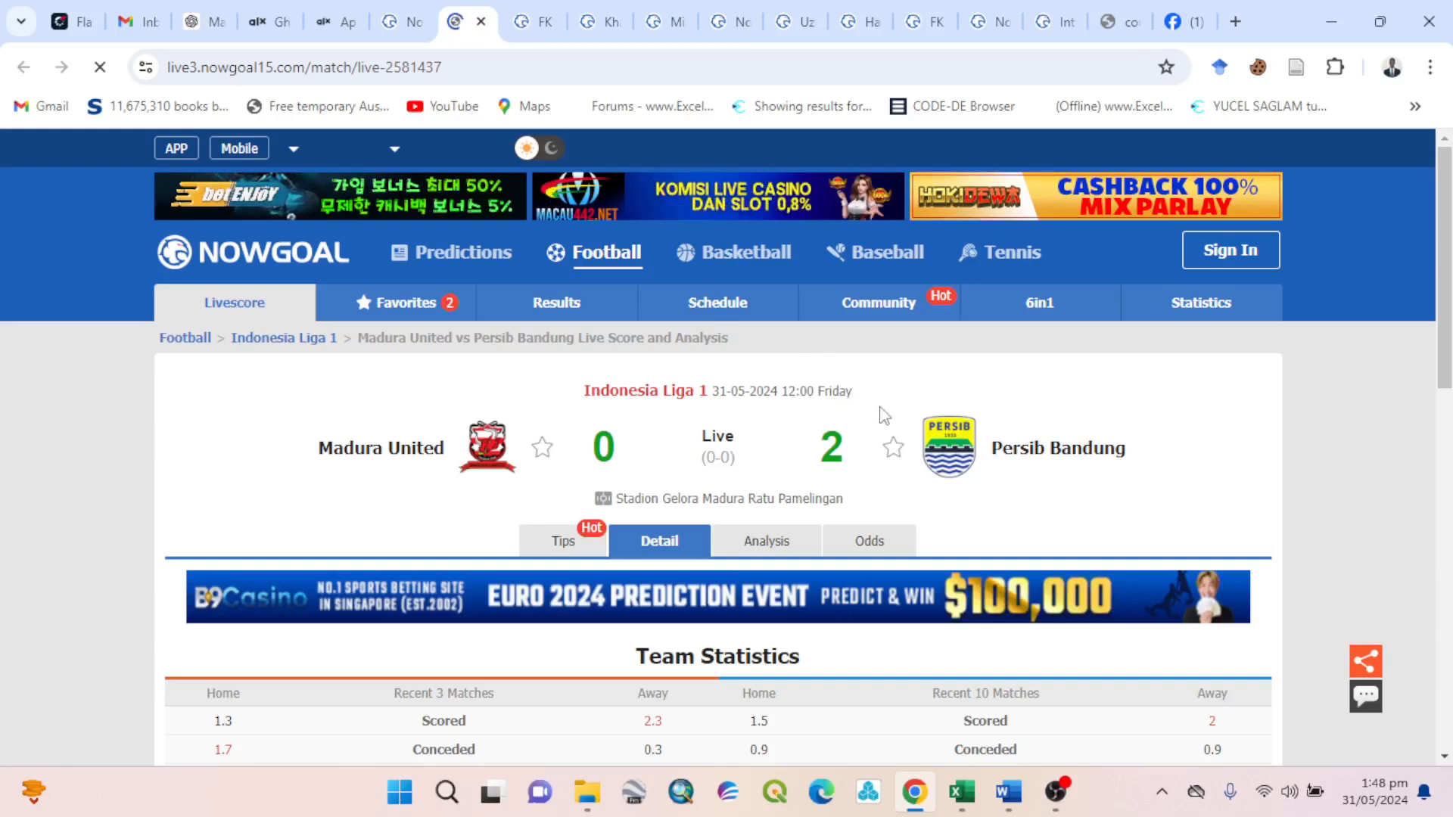
click(765, 542)
scroll(707, 477, down, 4)
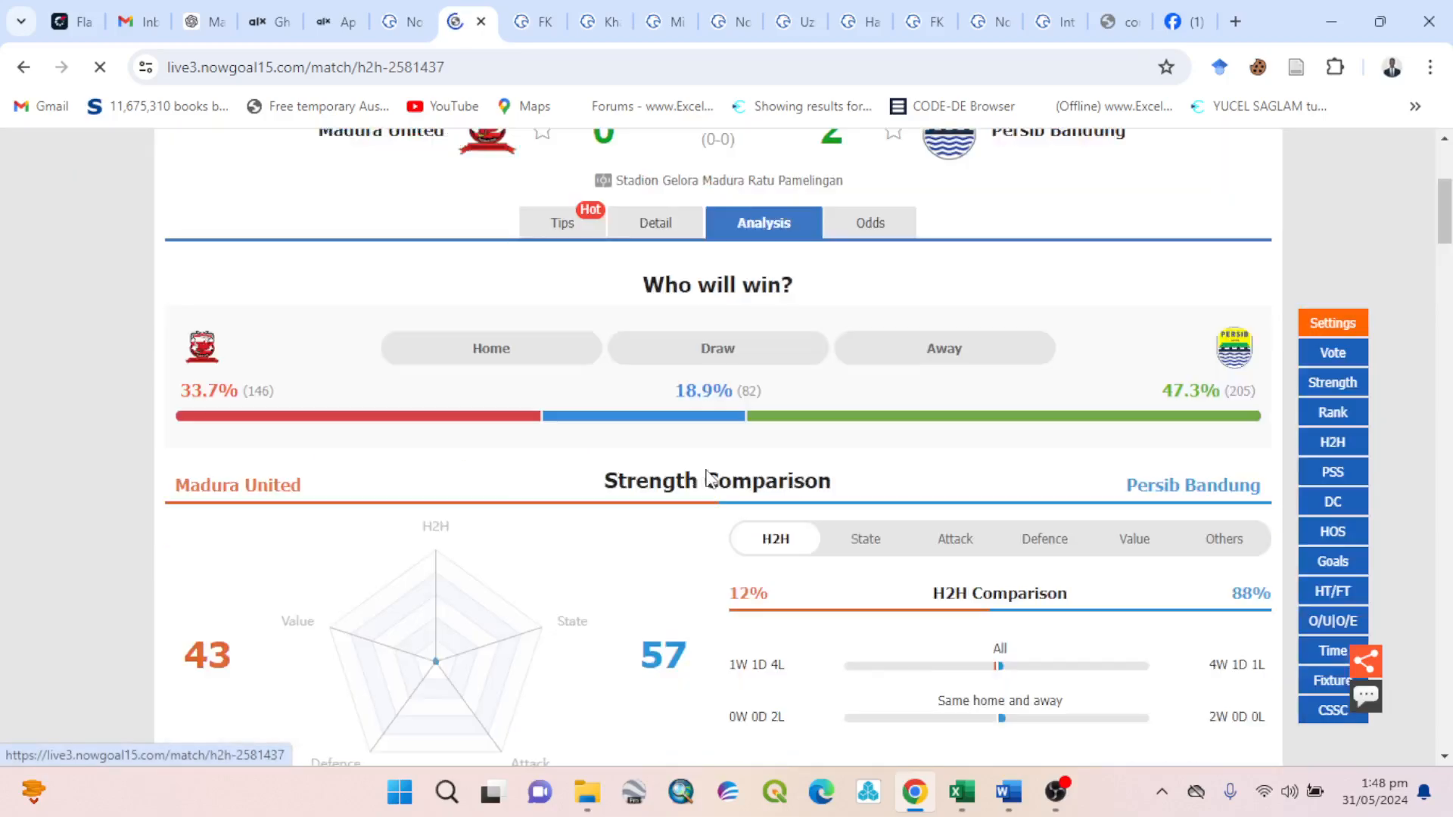
scroll(708, 477, down, 13)
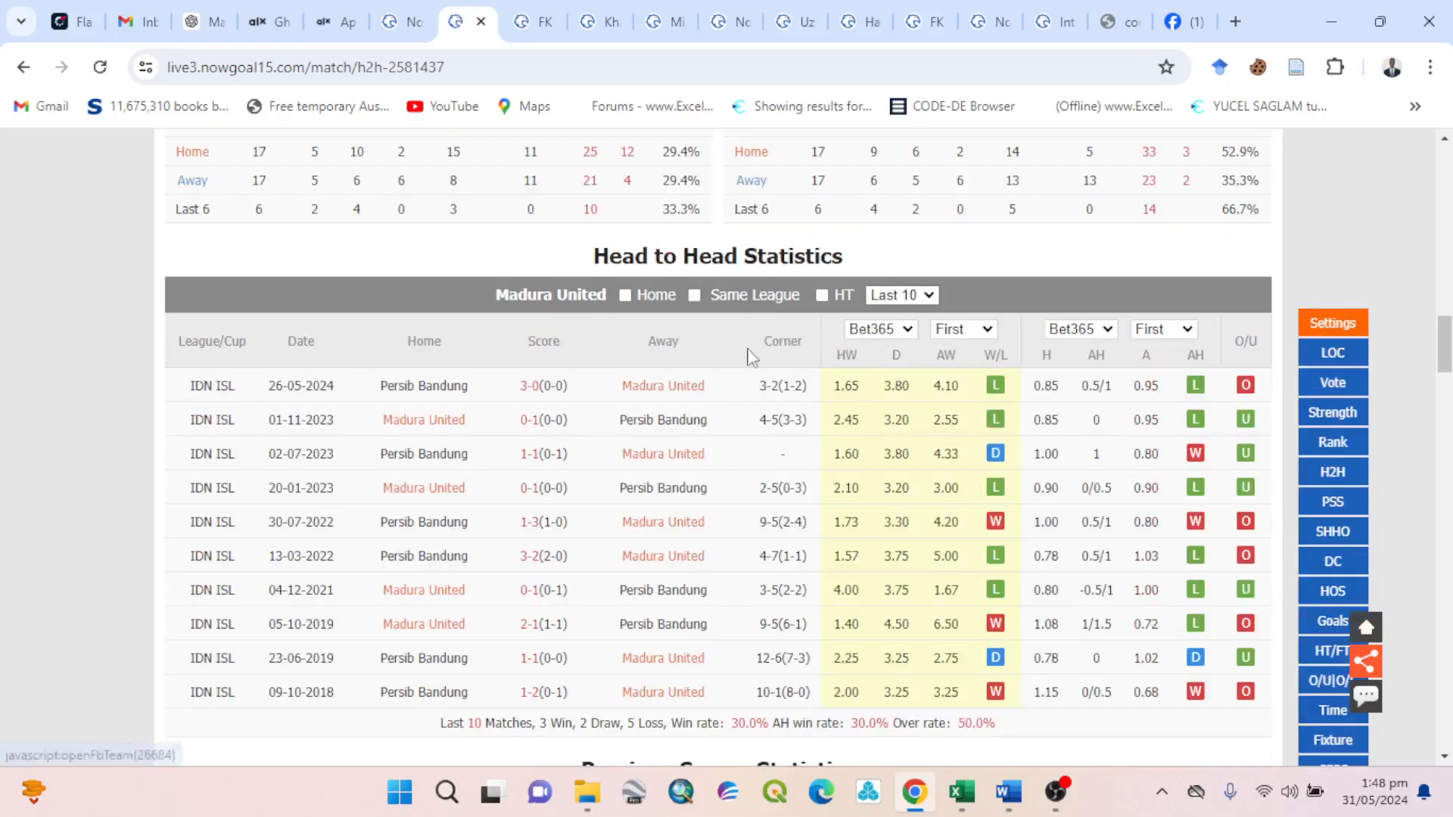
click(898, 297)
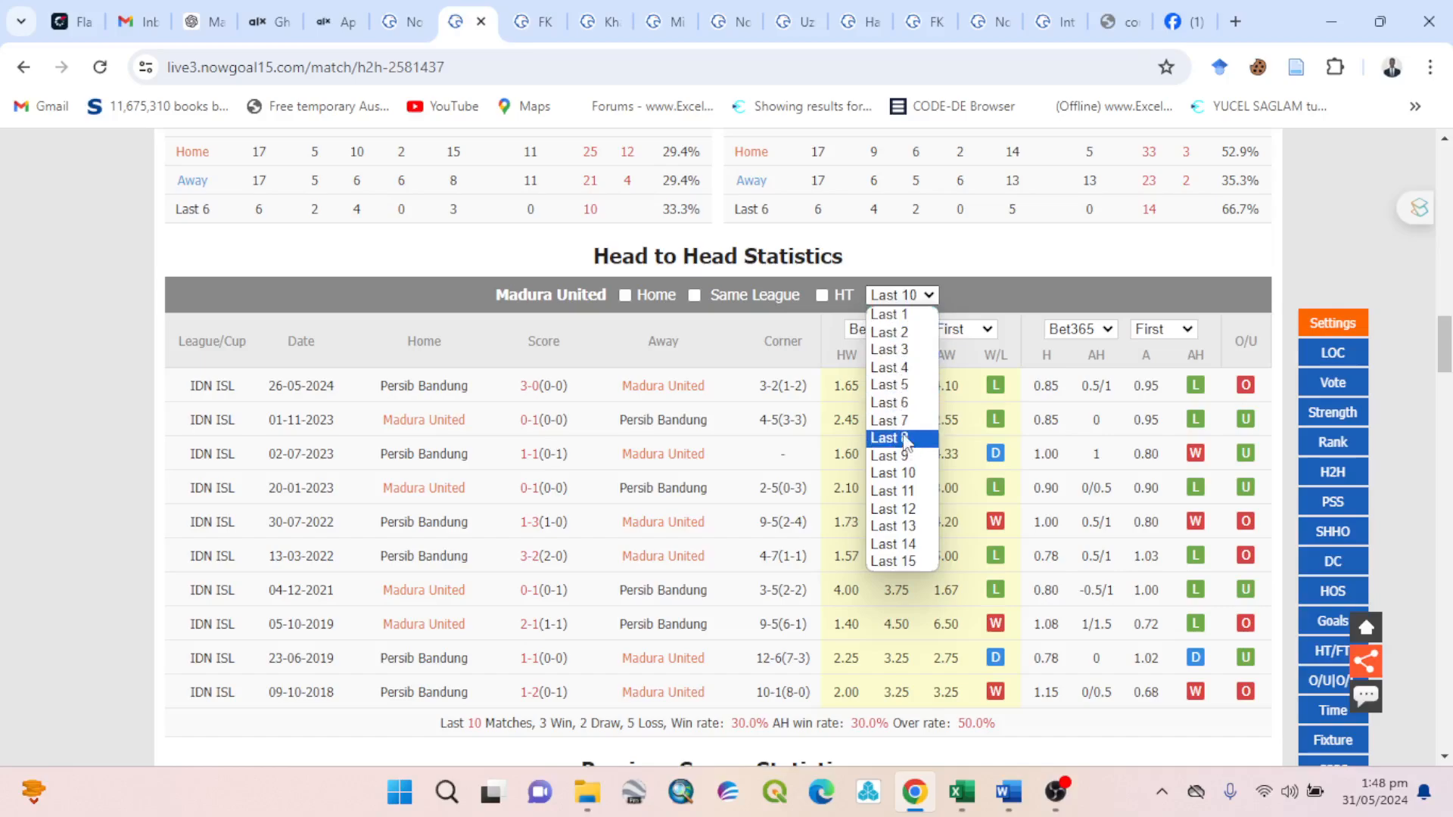
click(896, 386)
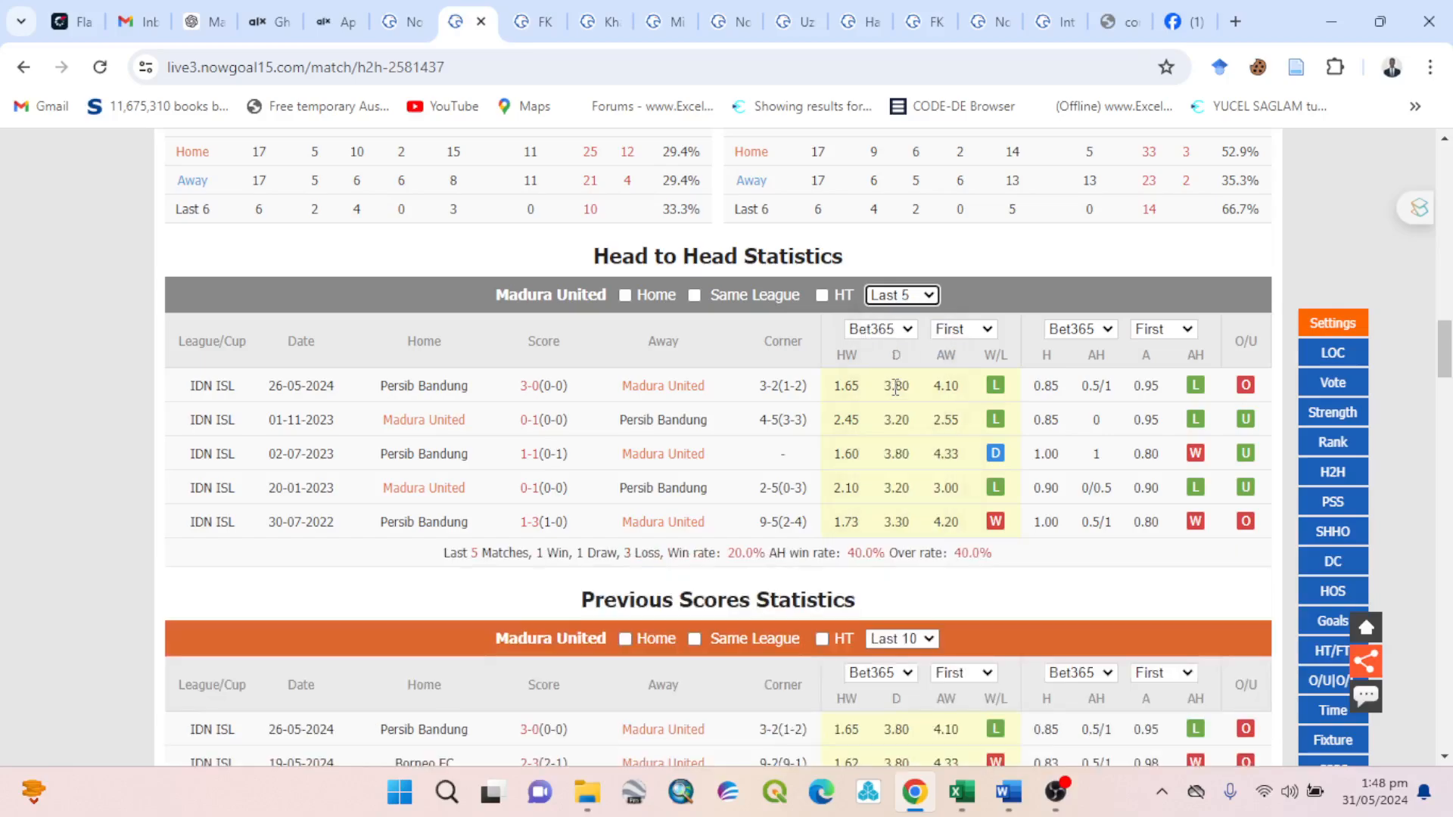
Copy the five Madura United vs Persib Bandung head-to-head rows and switch to the OWN FULLTIME AND H2H DATA NOWGOAL workbook in Excel.
scroll(805, 376, up, 2)
scroll(802, 369, up, 20)
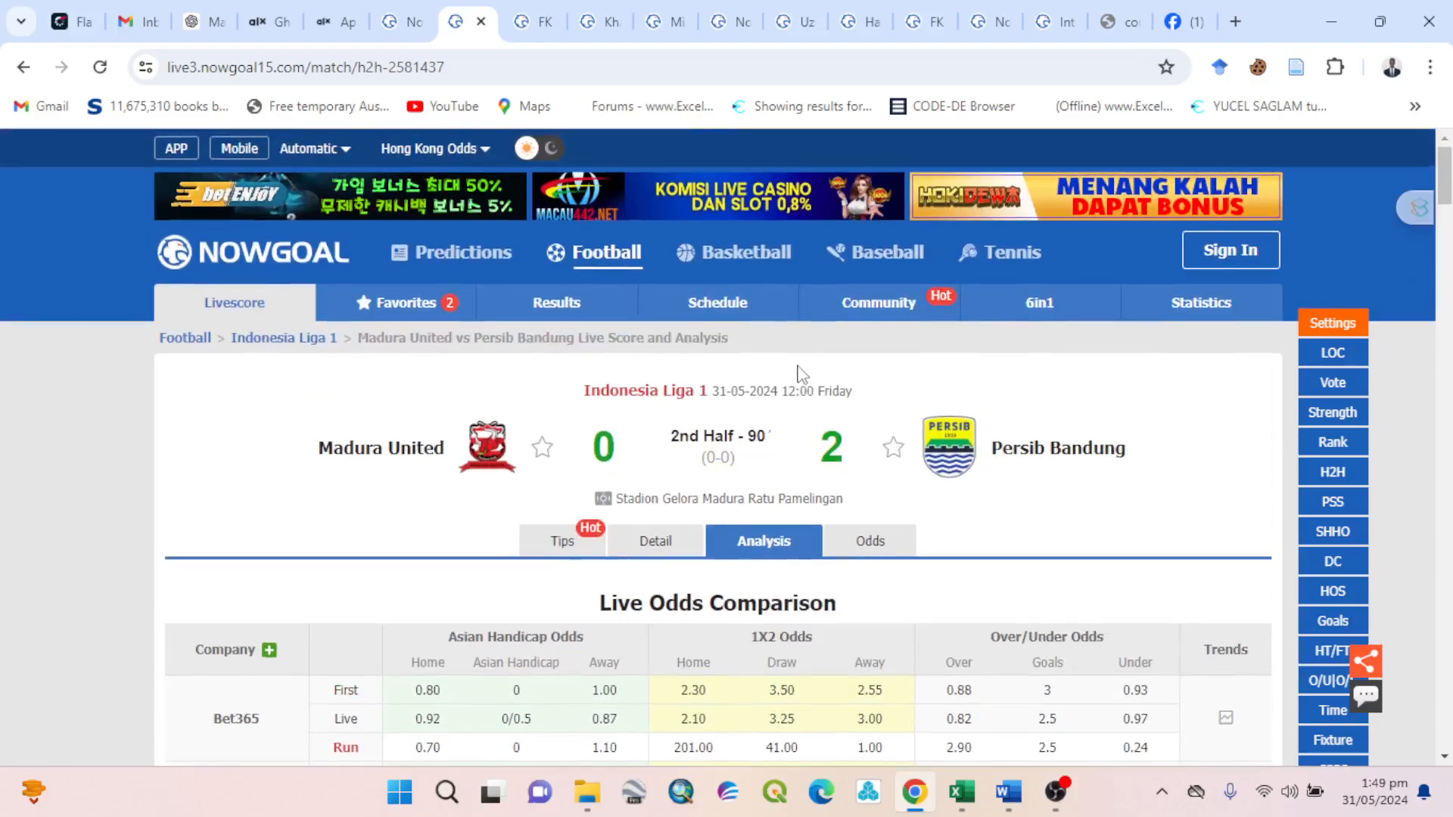
scroll(794, 401, down, 15)
scroll(787, 437, down, 7)
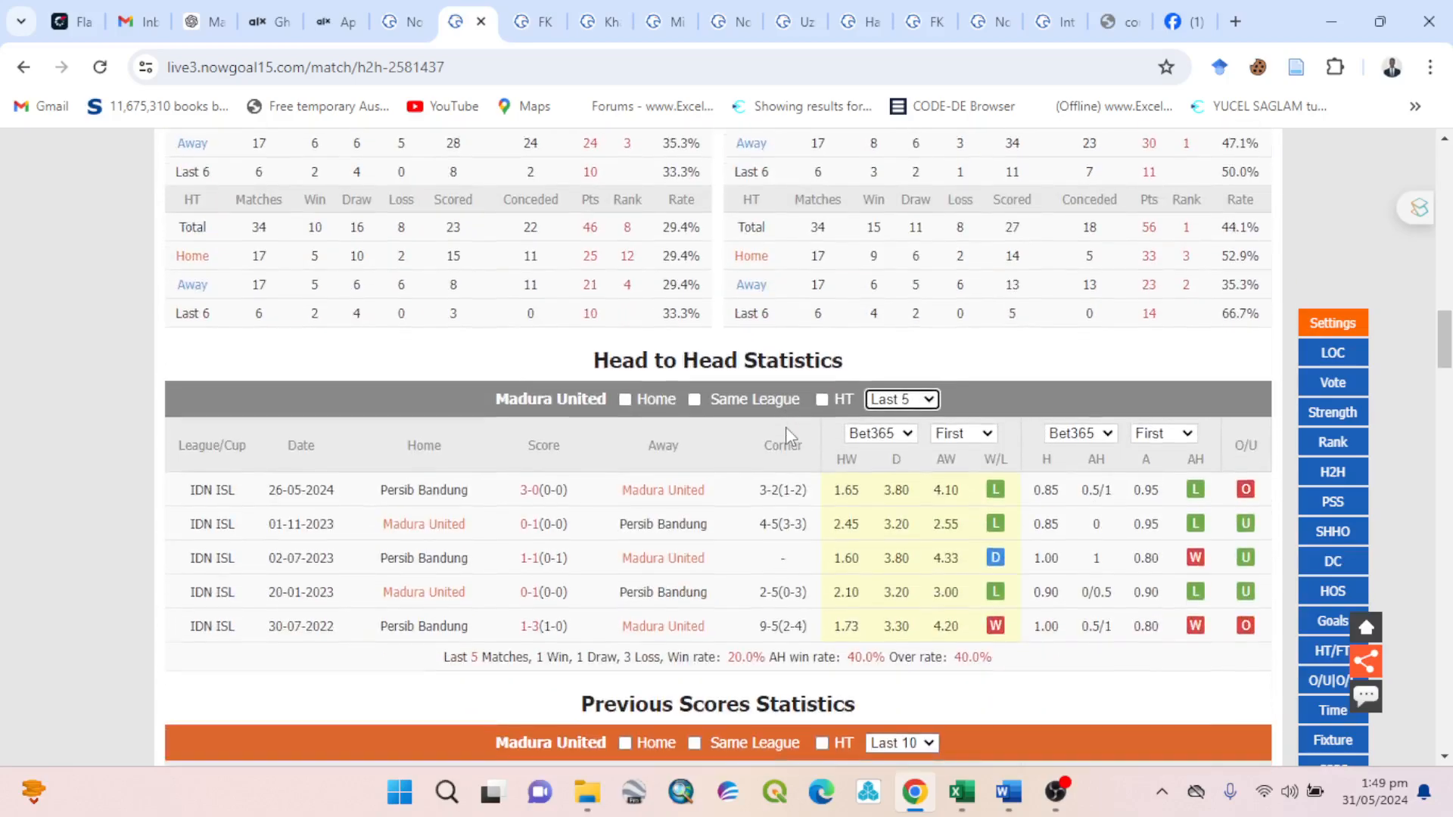
drag(184, 295, 1245, 432)
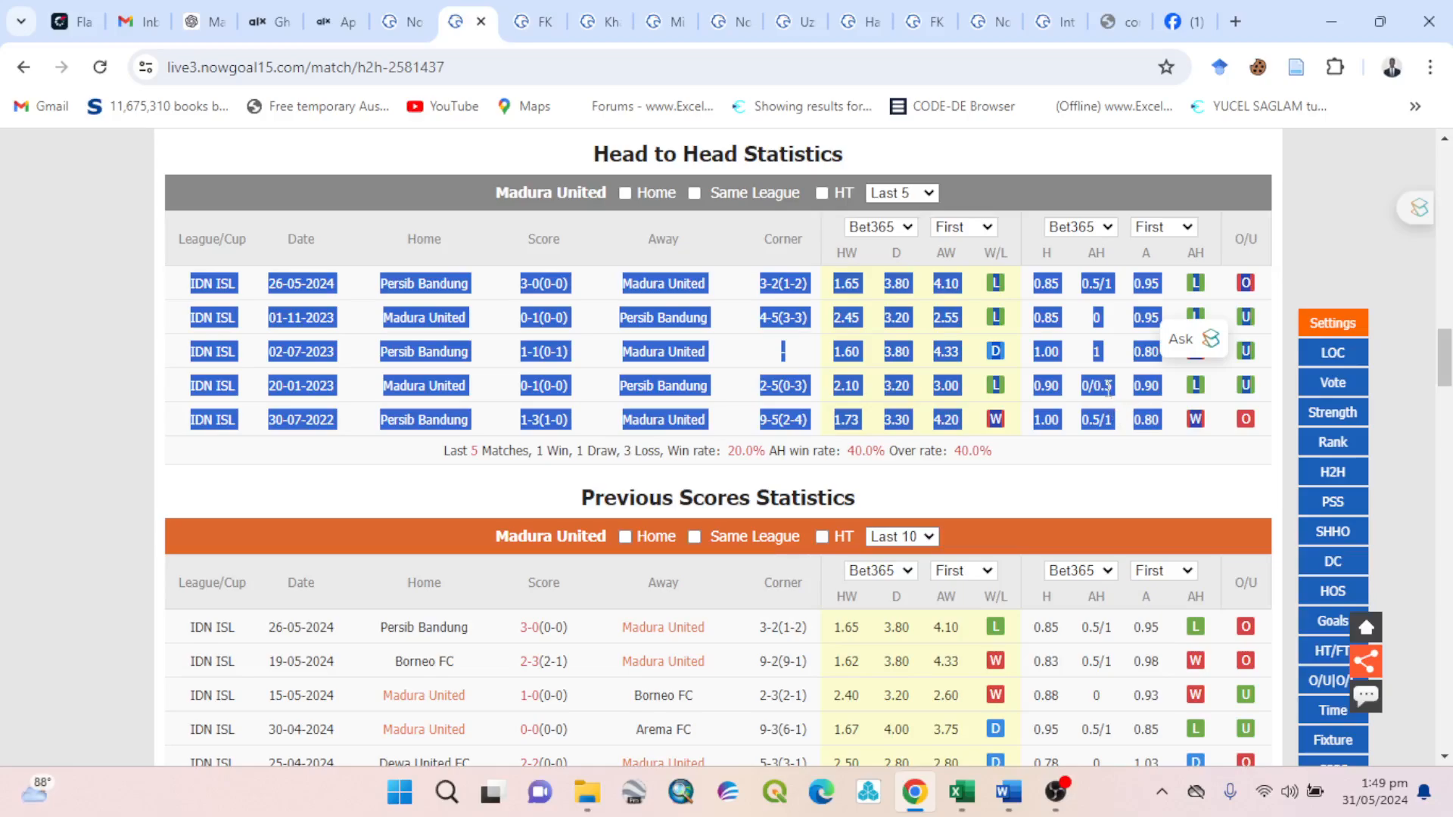
right_click(1107, 389)
click(628, 413)
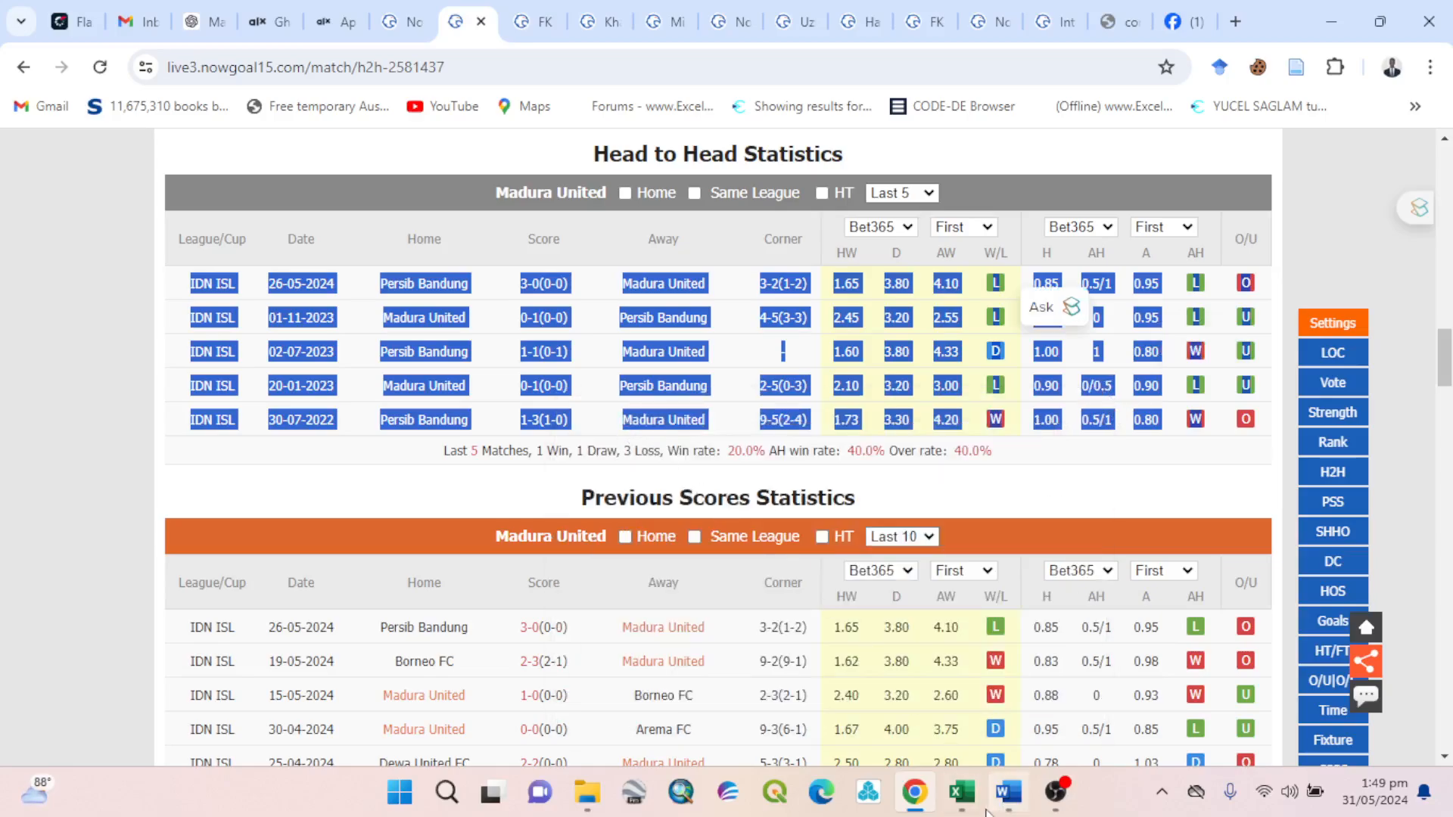
click(960, 794)
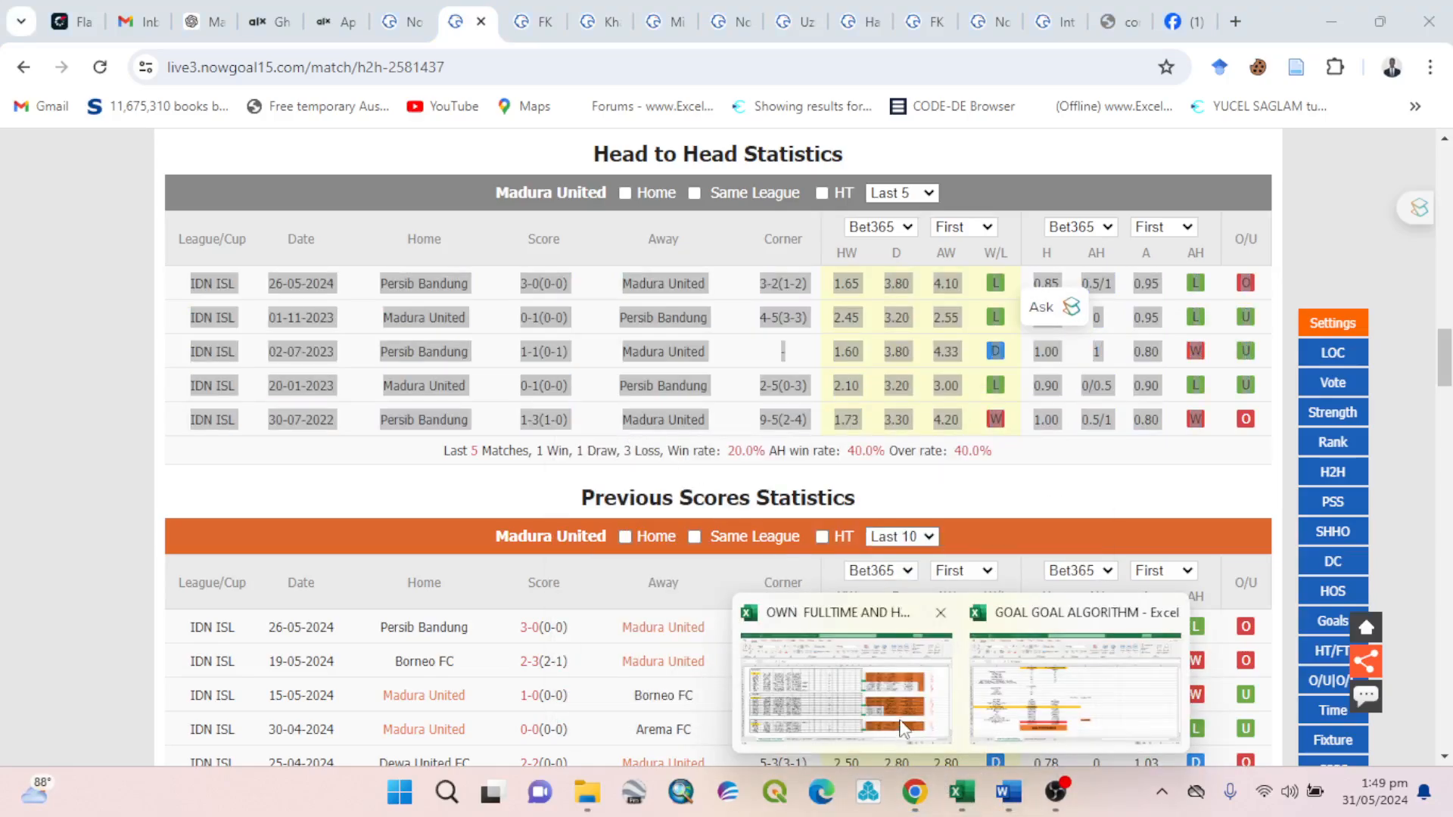
click(902, 730)
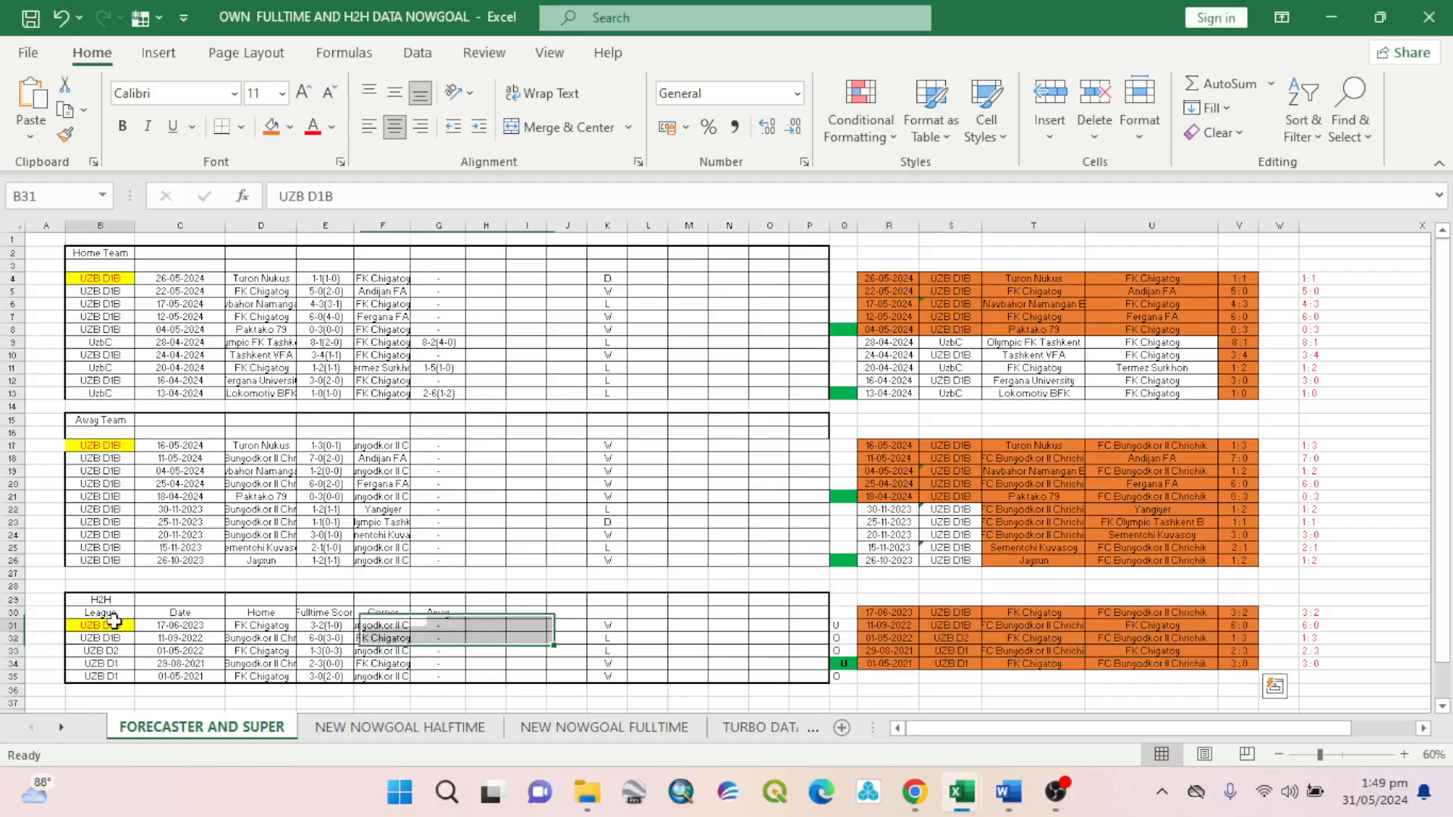
Try pasting the head-to-head rows with destination formatting into the H2H table from B31, and undo the paste.
click(113, 621)
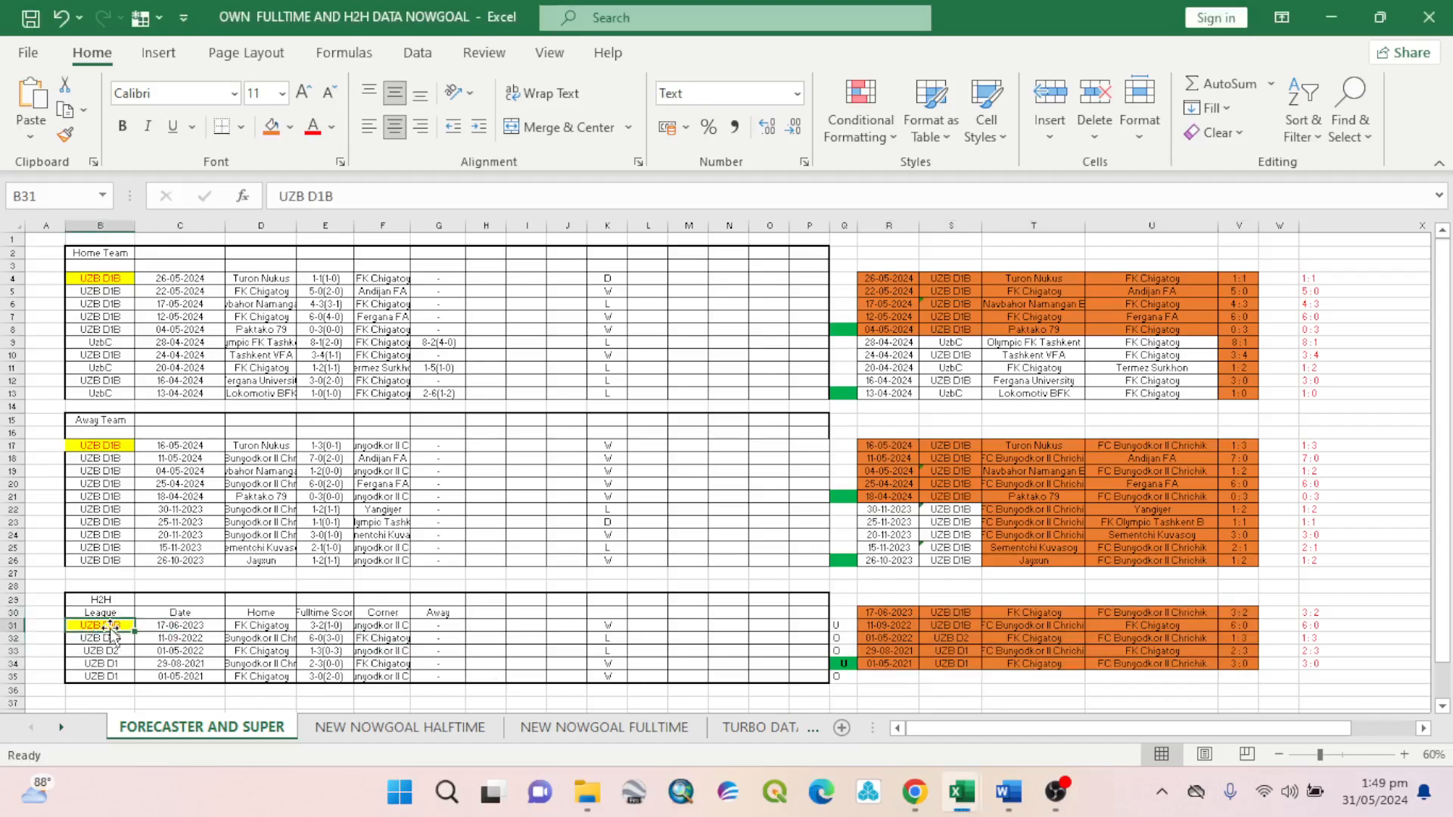
right_click(110, 625)
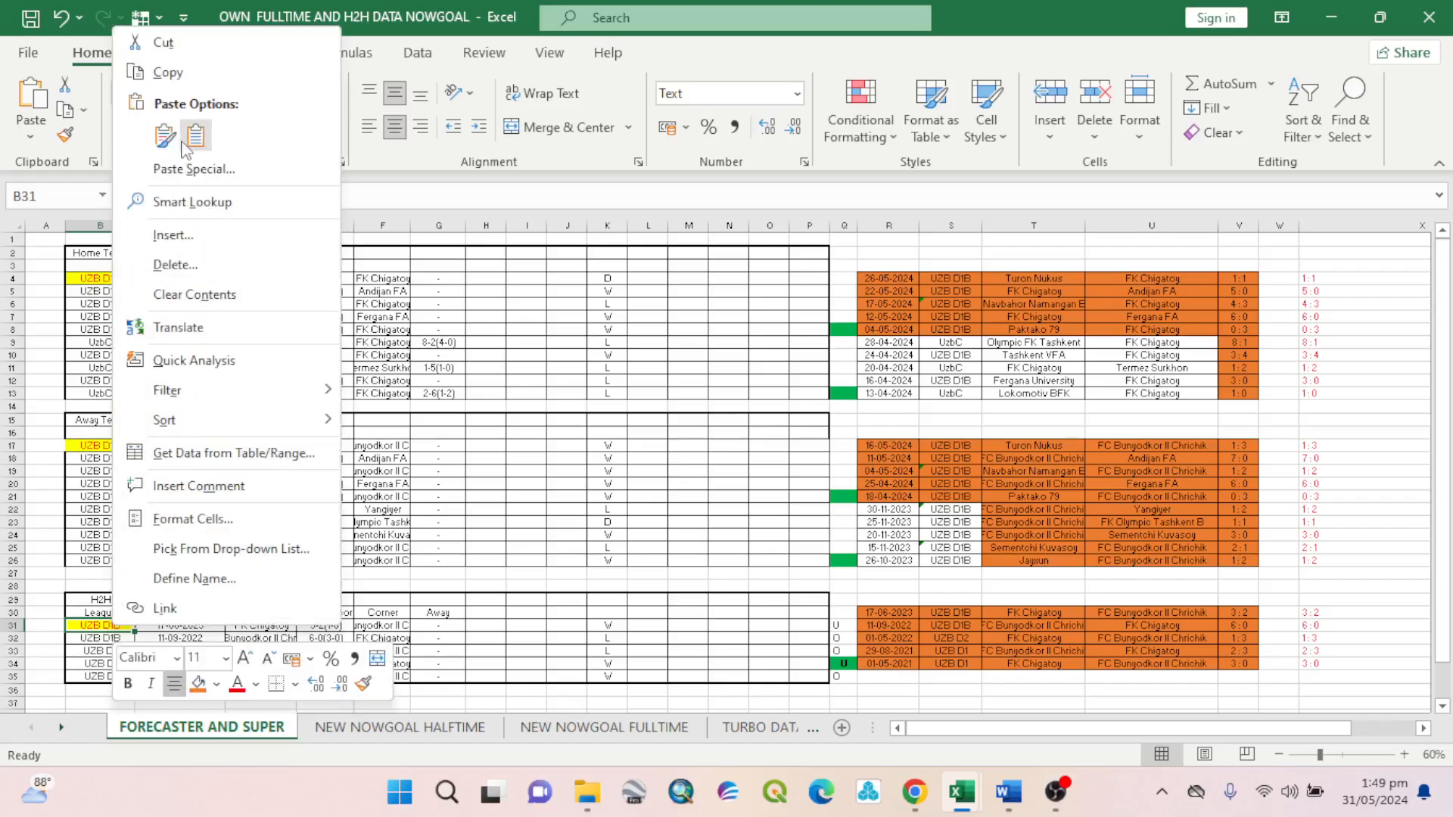
click(194, 137)
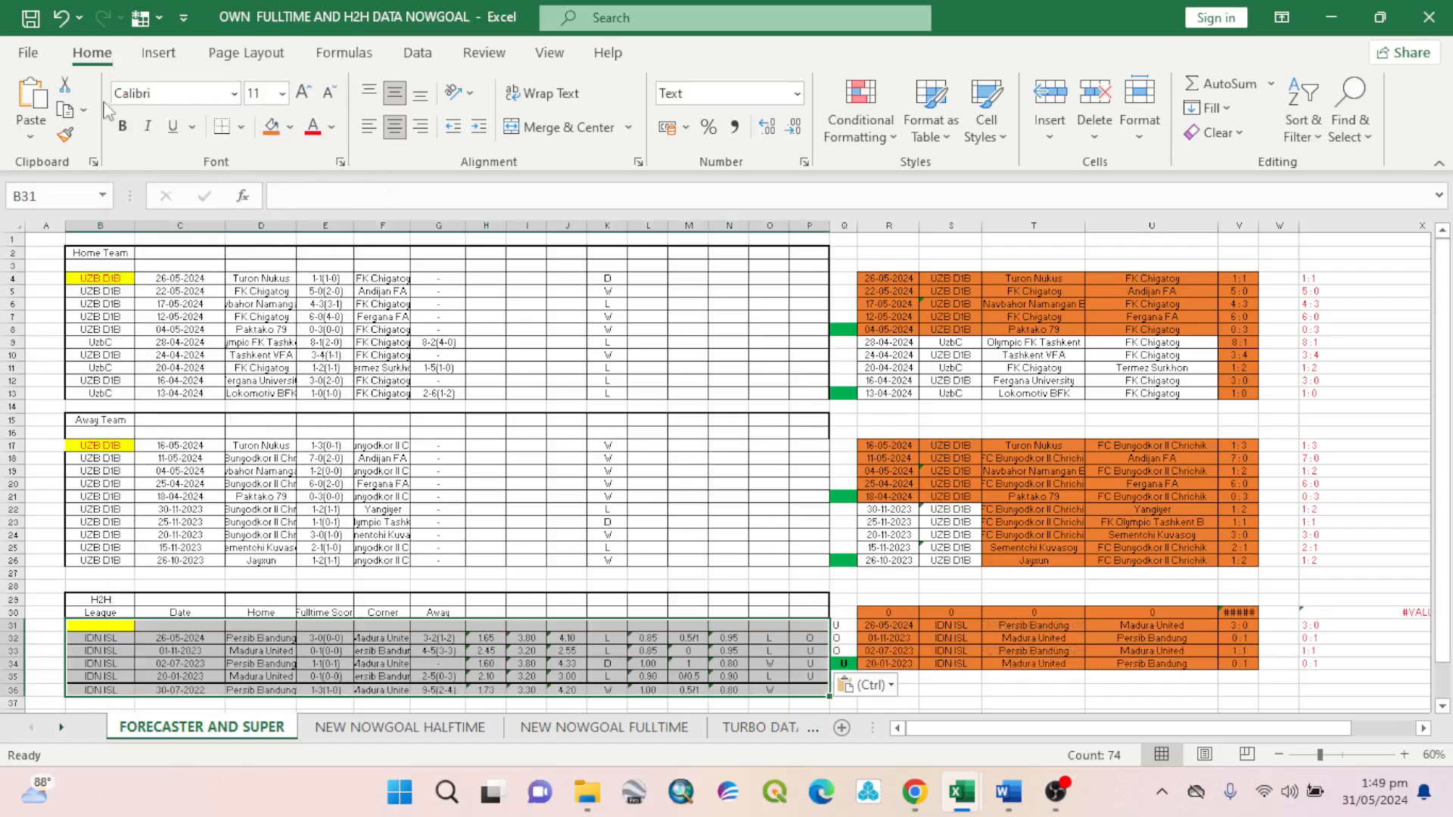
click(60, 17)
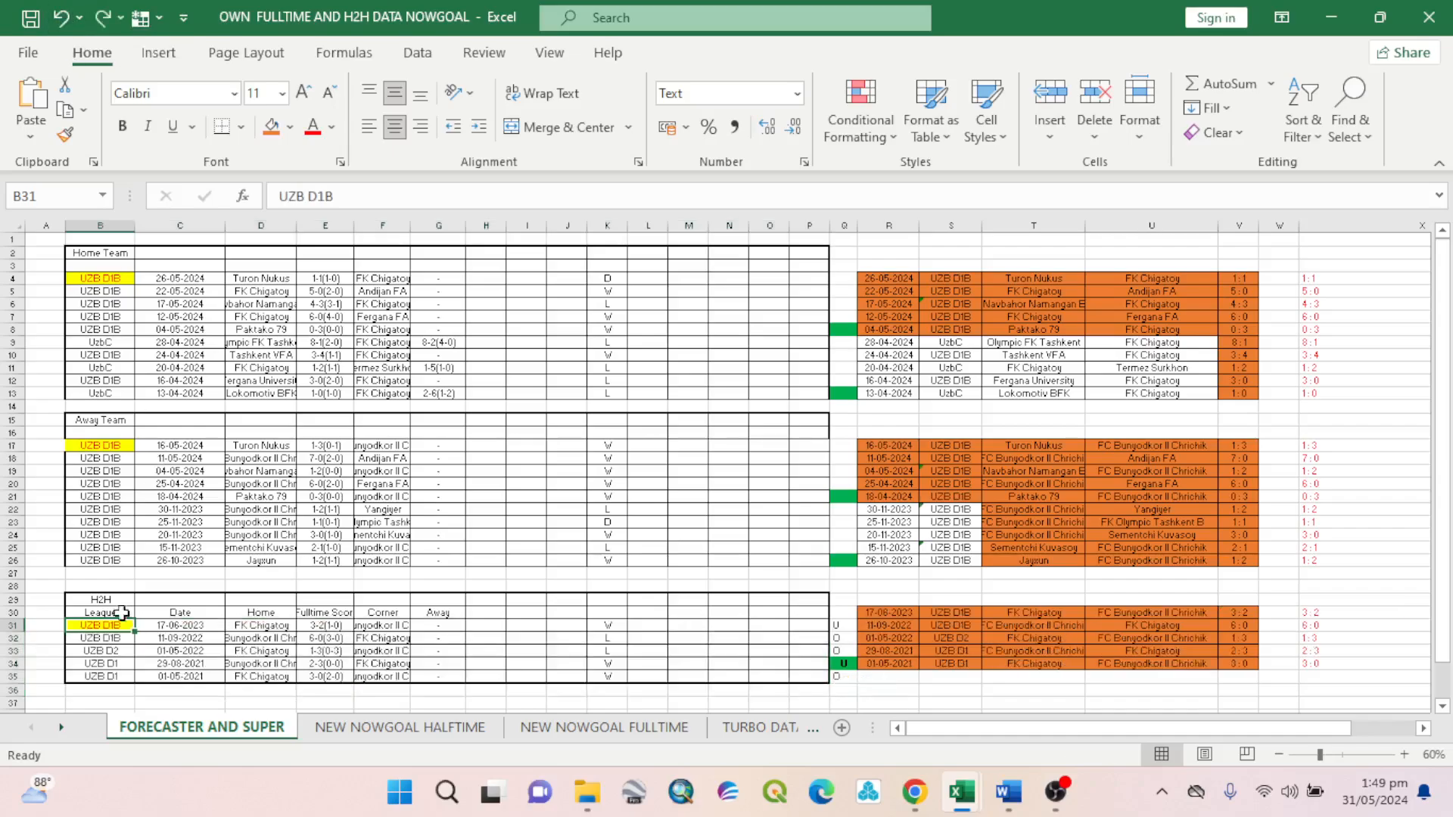
Paste the copied head-to-head rows with destination formatting into the H2H table starting at B30.
click(112, 613)
right_click(114, 611)
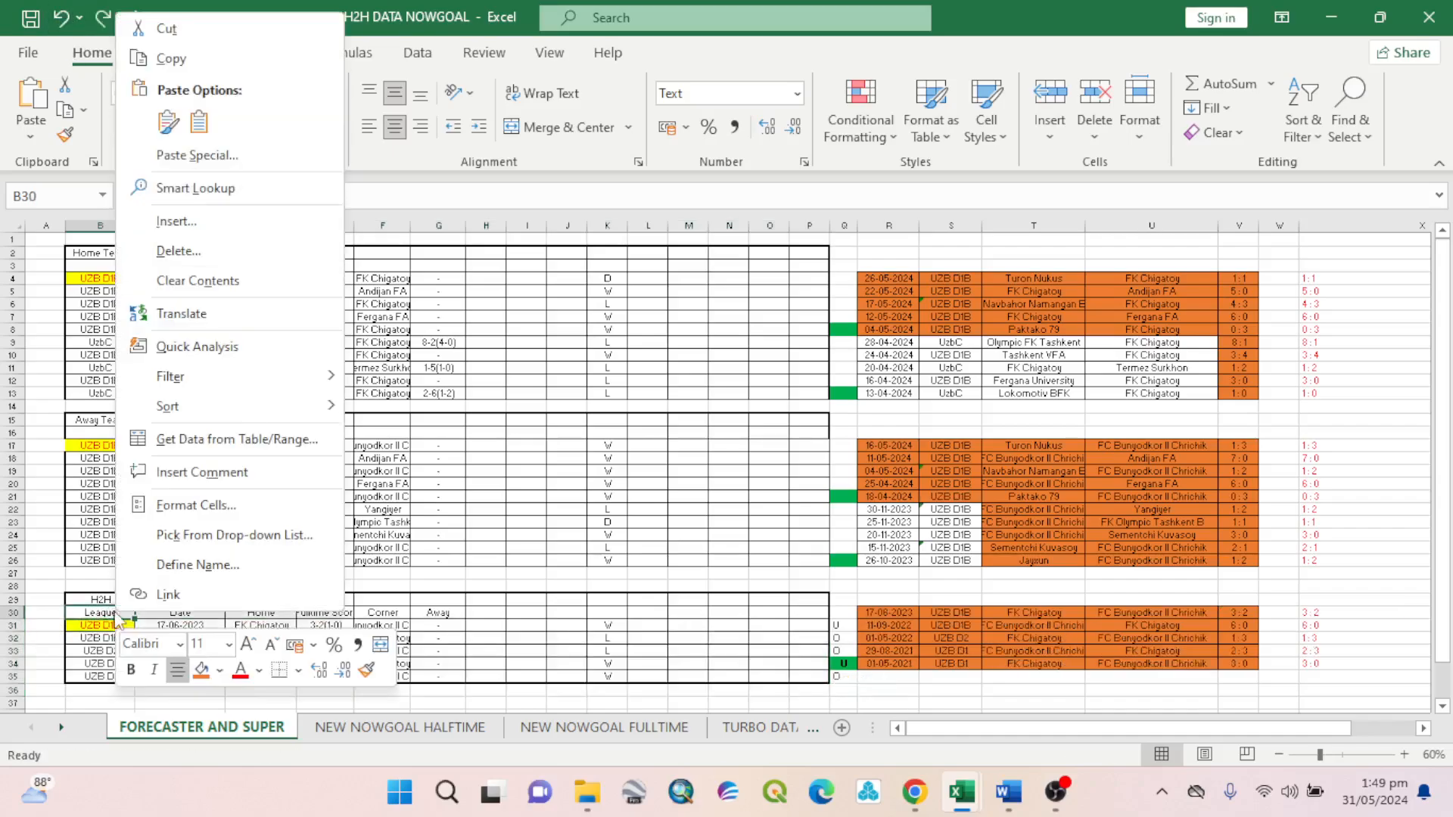
click(199, 121)
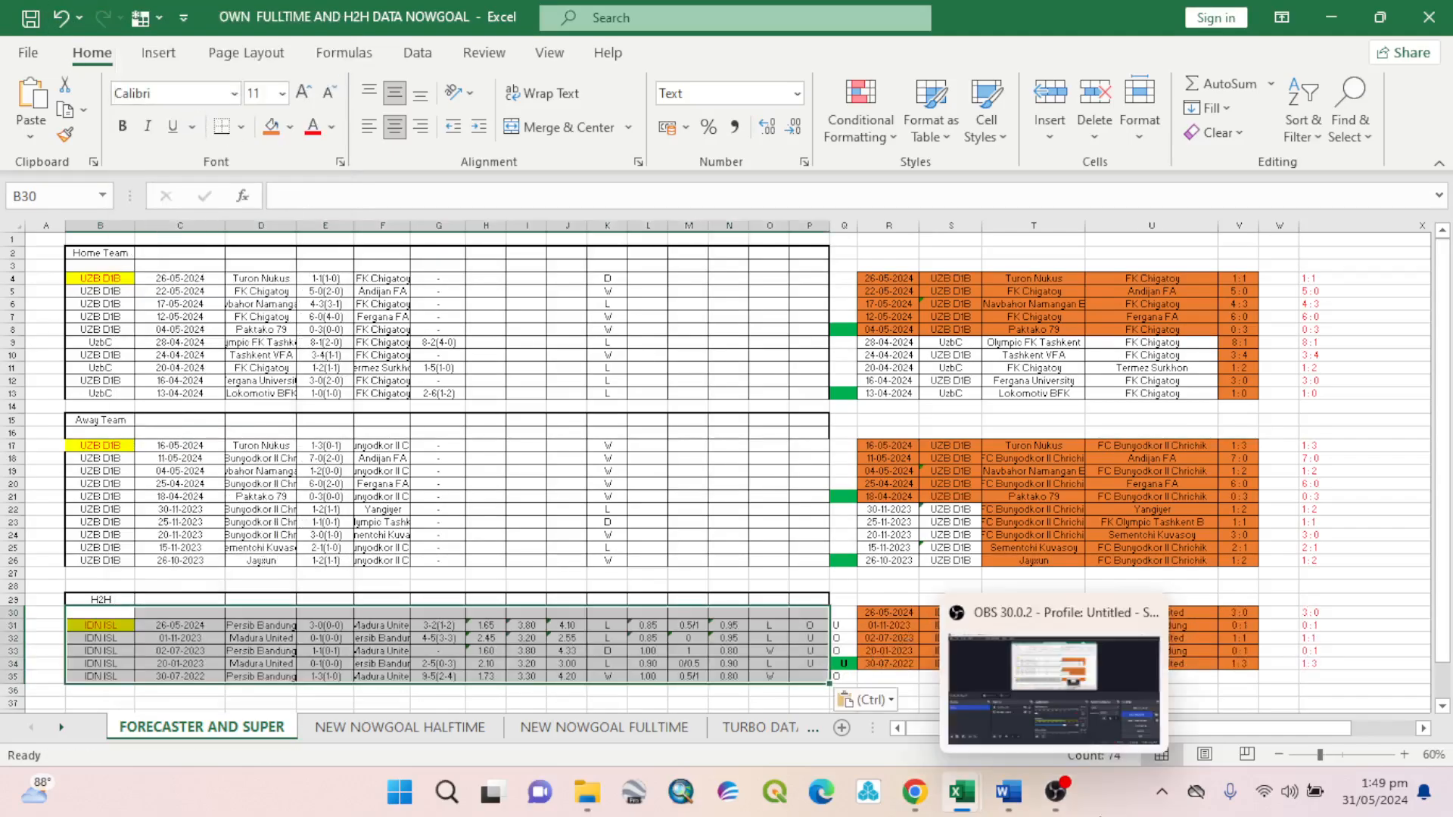
Switch to Chrome and copy Madura United's last 10 match rows from Previous Scores Statistics.
click(925, 806)
scroll(769, 610, down, 4)
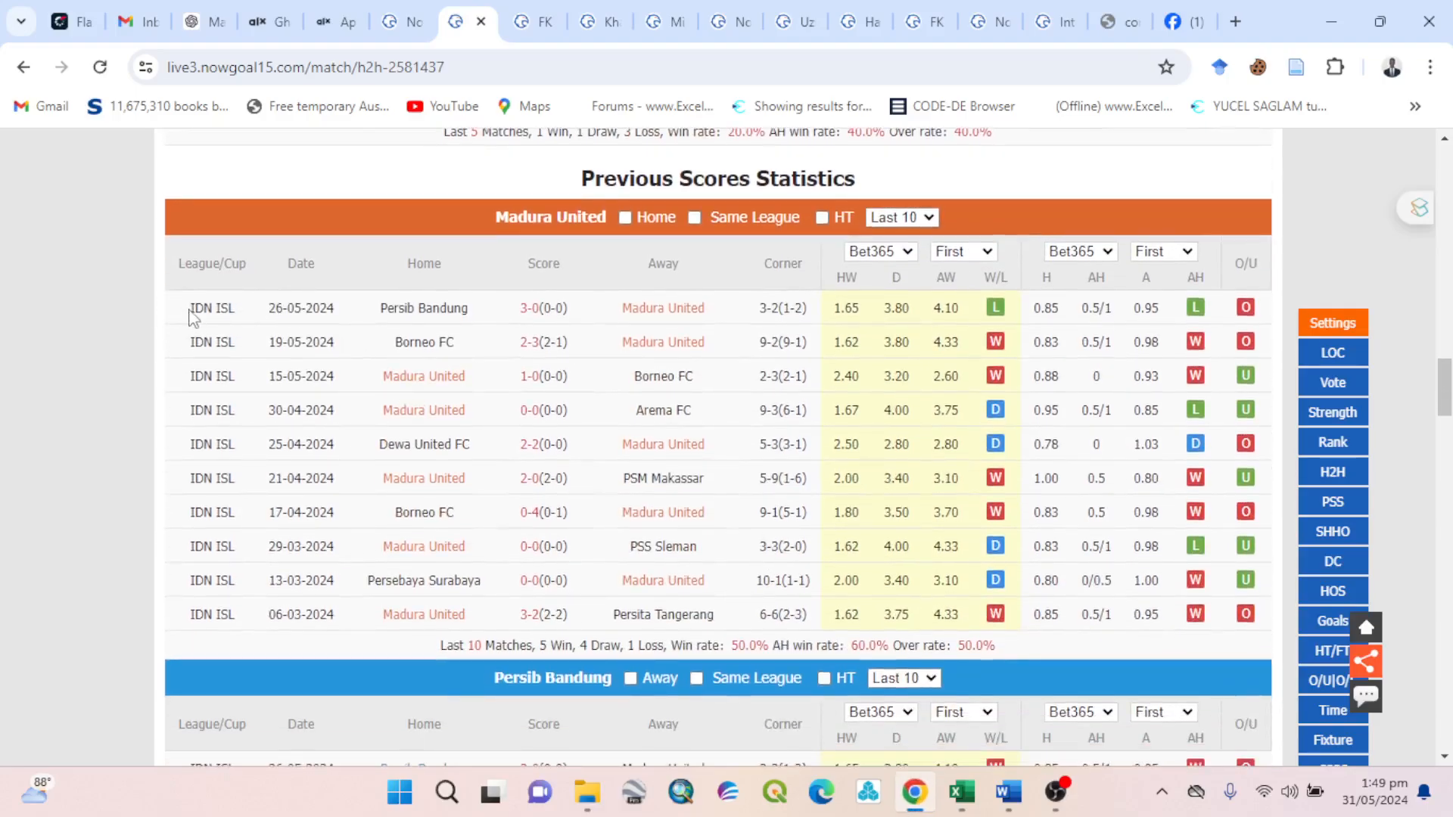
drag(189, 314, 1230, 634)
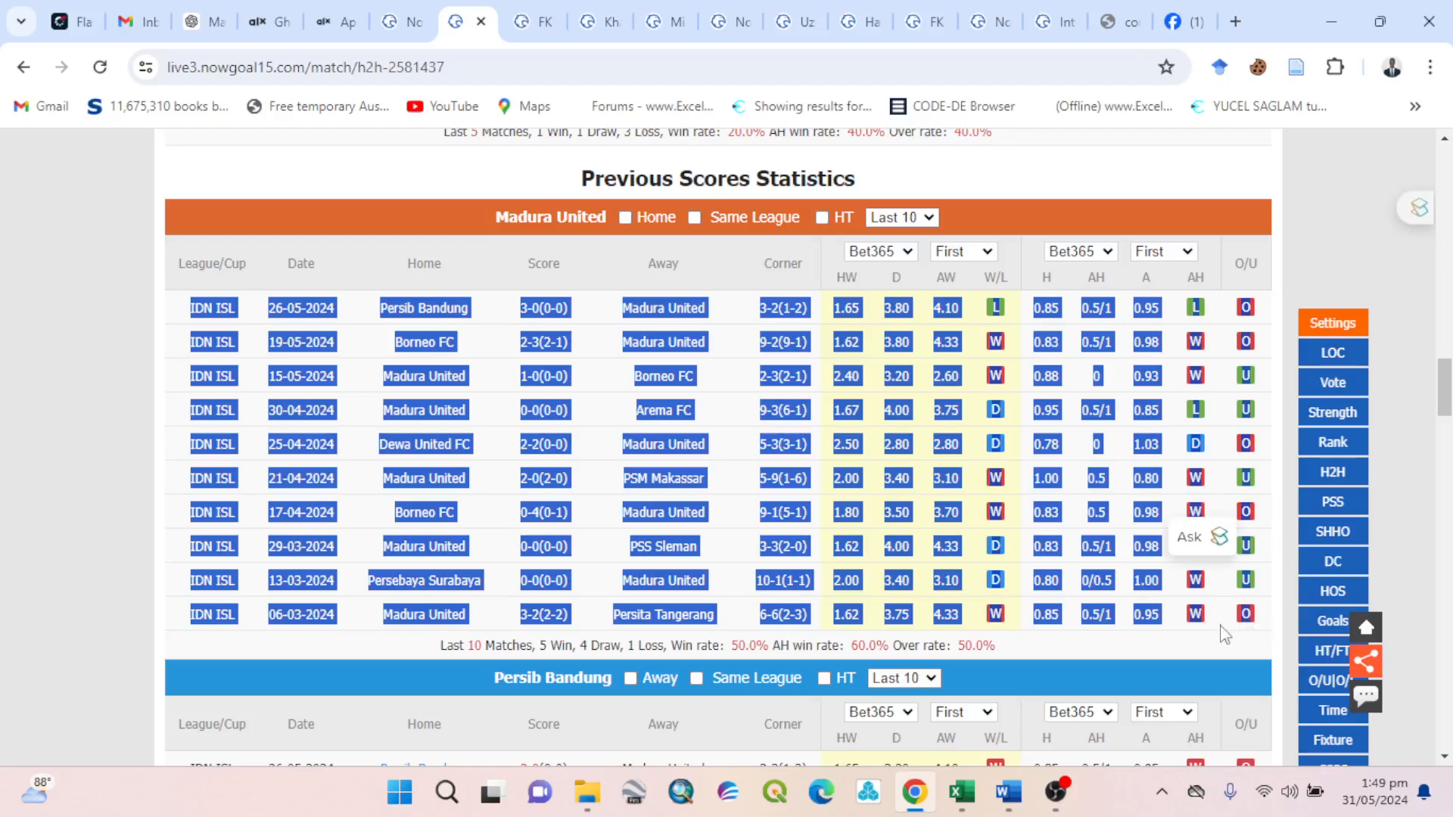
right_click(898, 550)
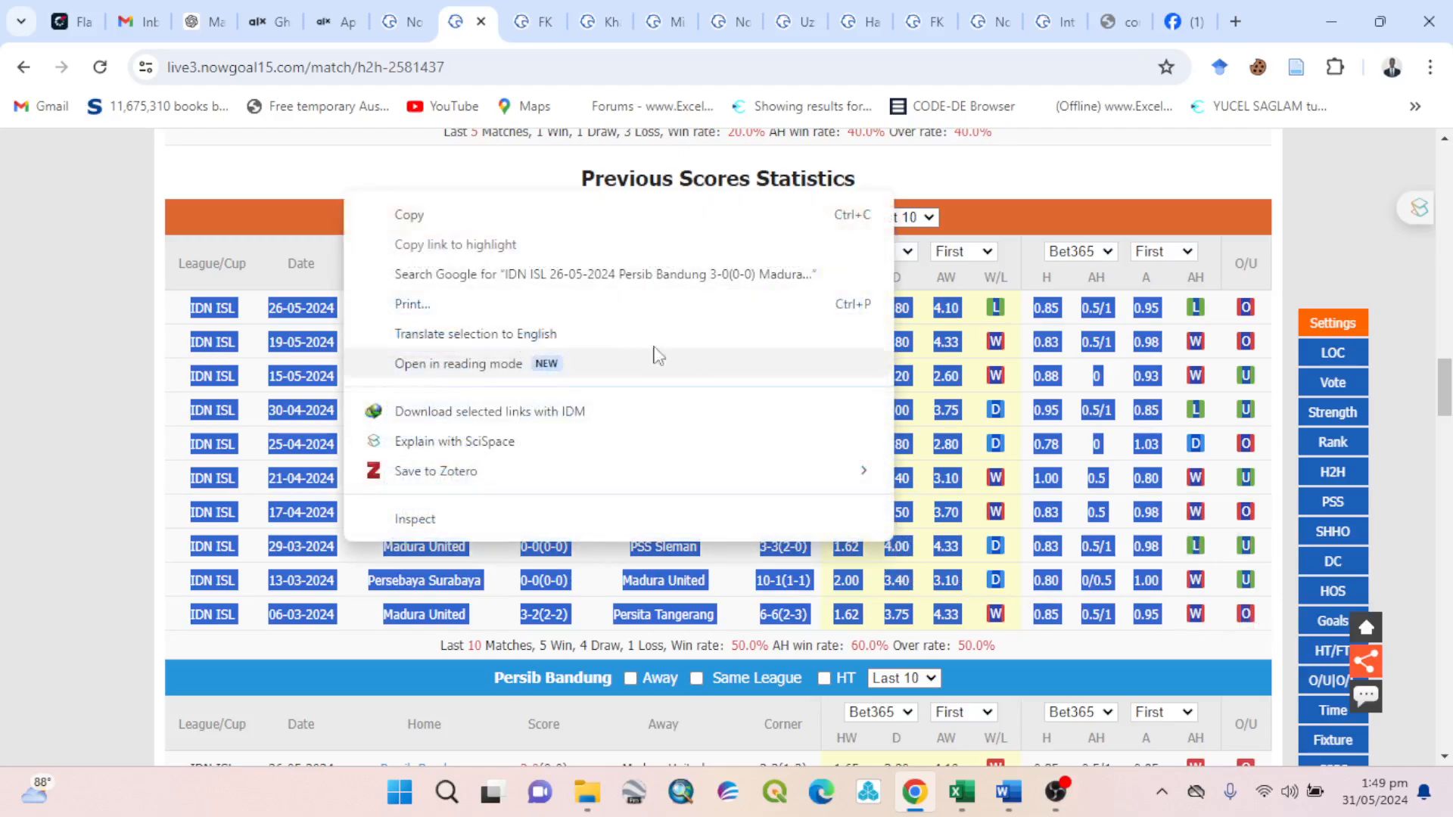
click(444, 220)
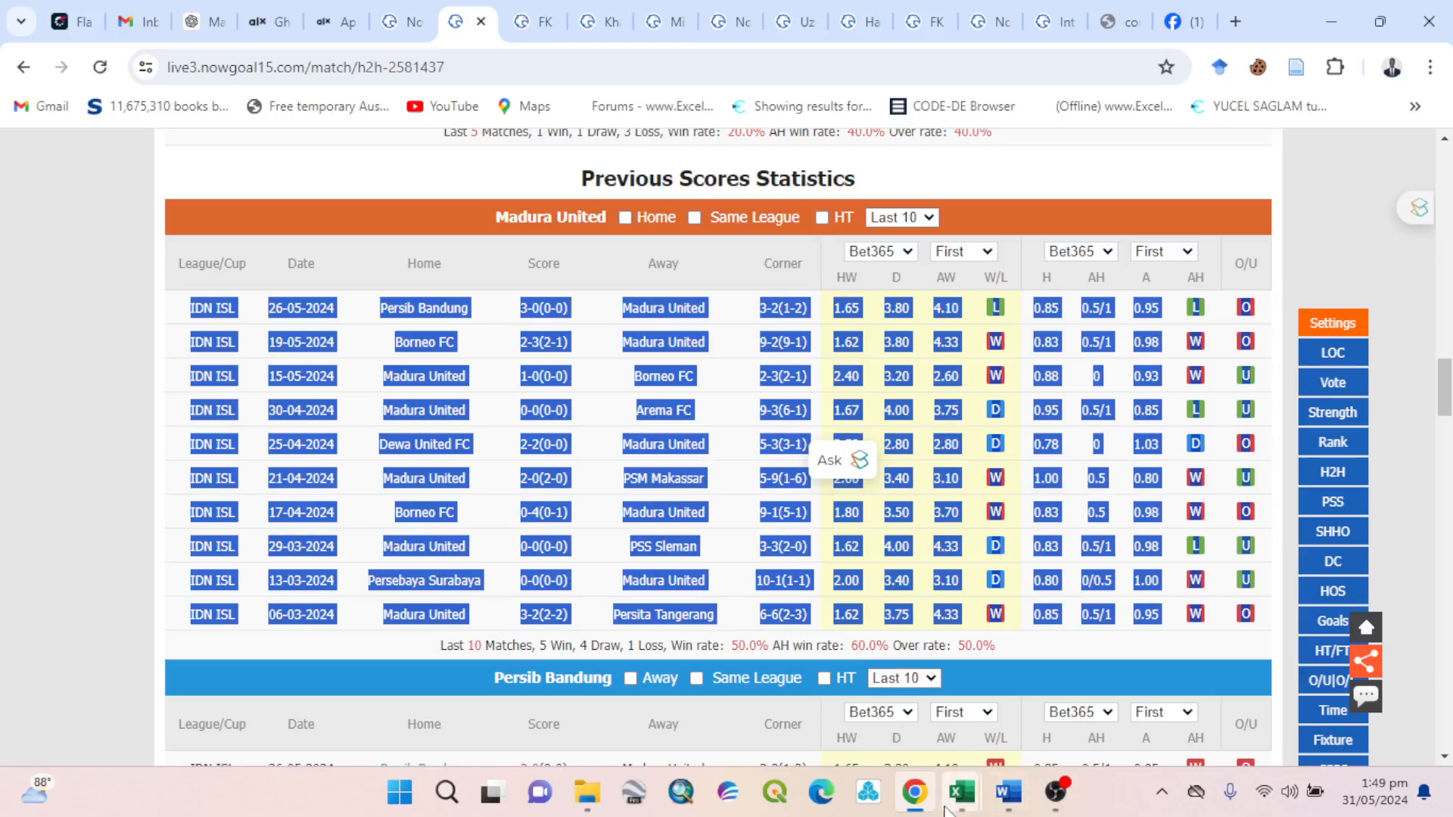
Switch to the OWN FULLTIME AND H2H DATA NOWGOAL workbook in Excel and paste Madura United's rows into the Home Team table at B4.
click(965, 798)
mouse_move(952, 792)
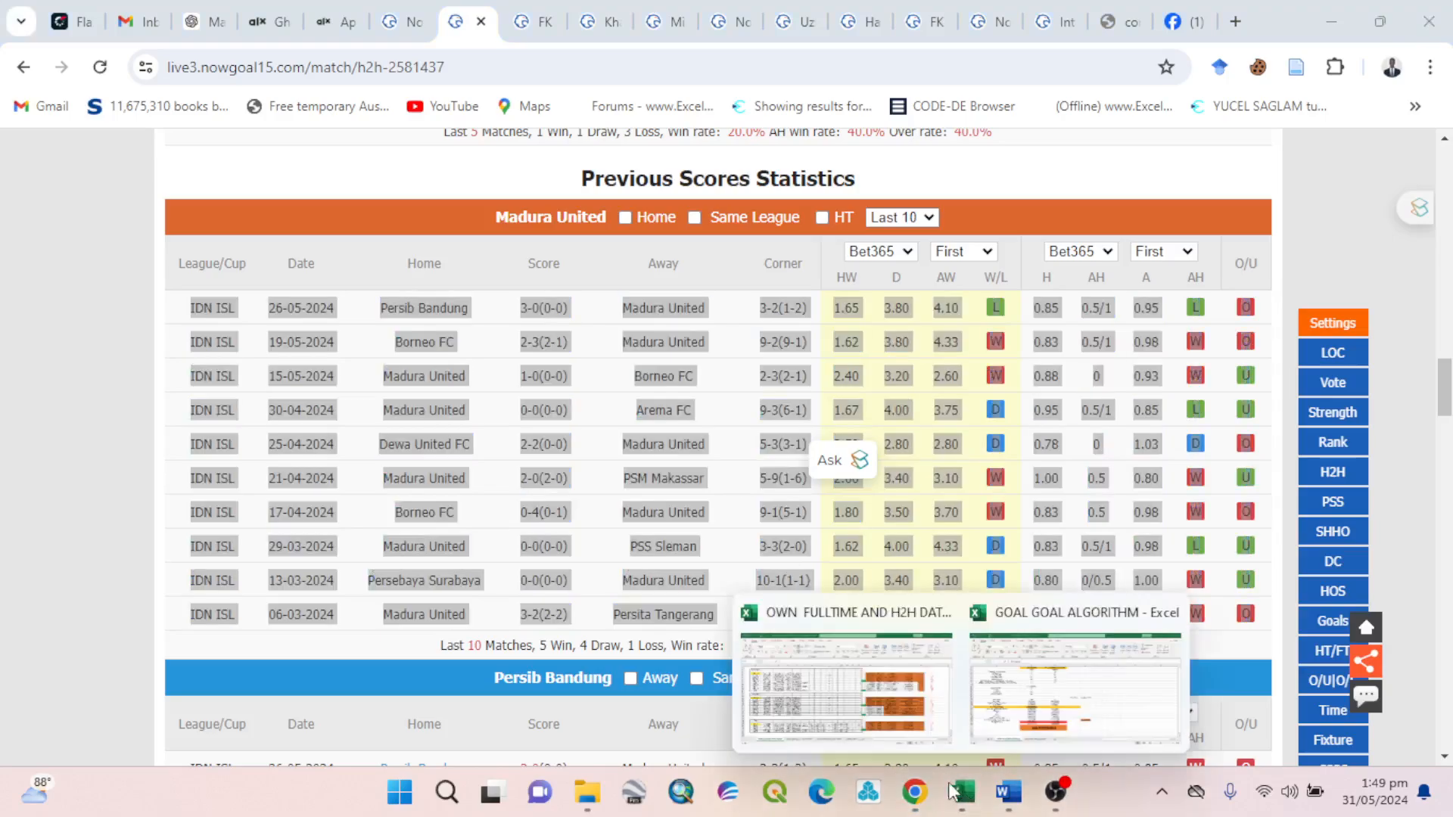
click(851, 707)
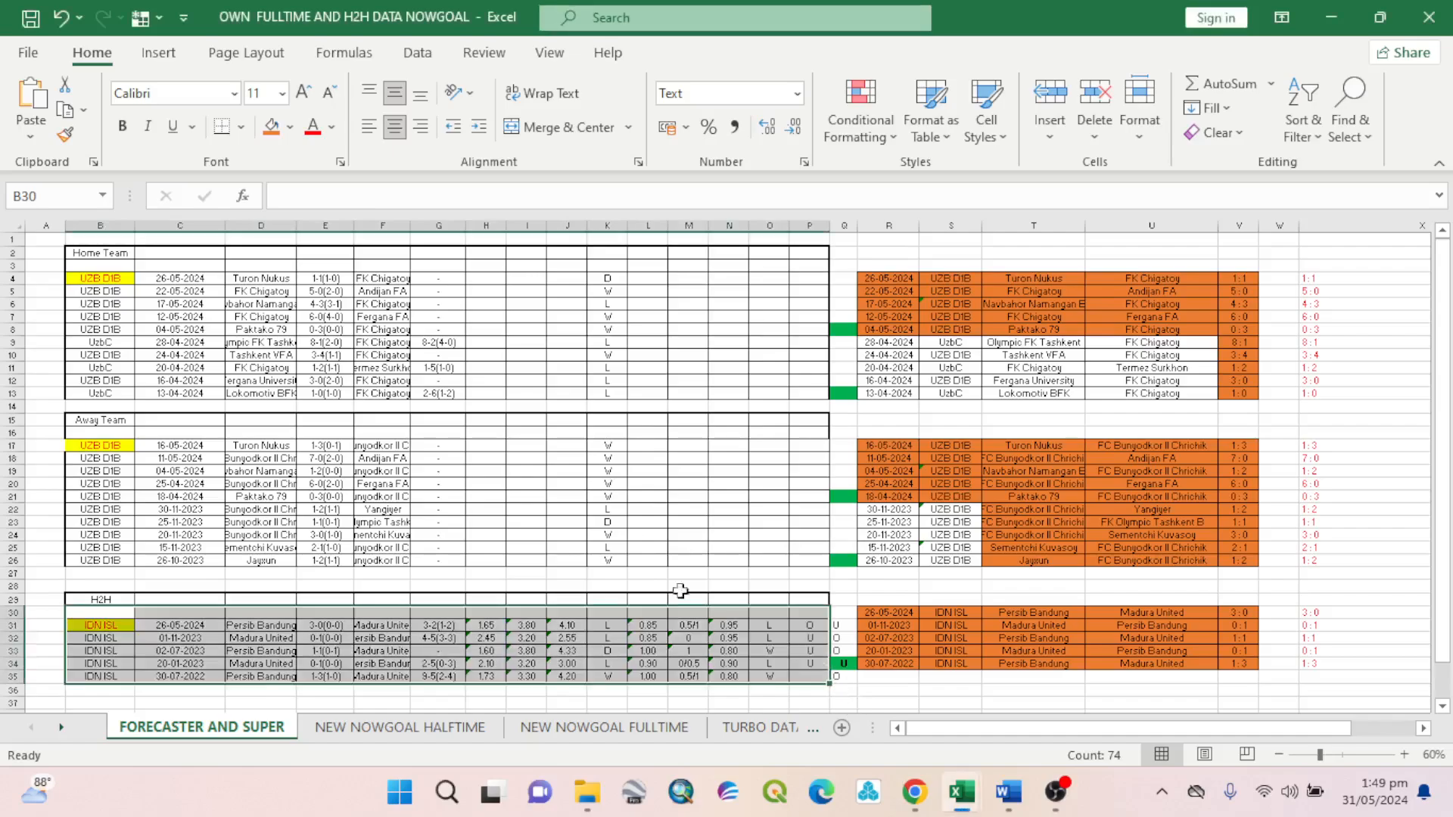
click(77, 279)
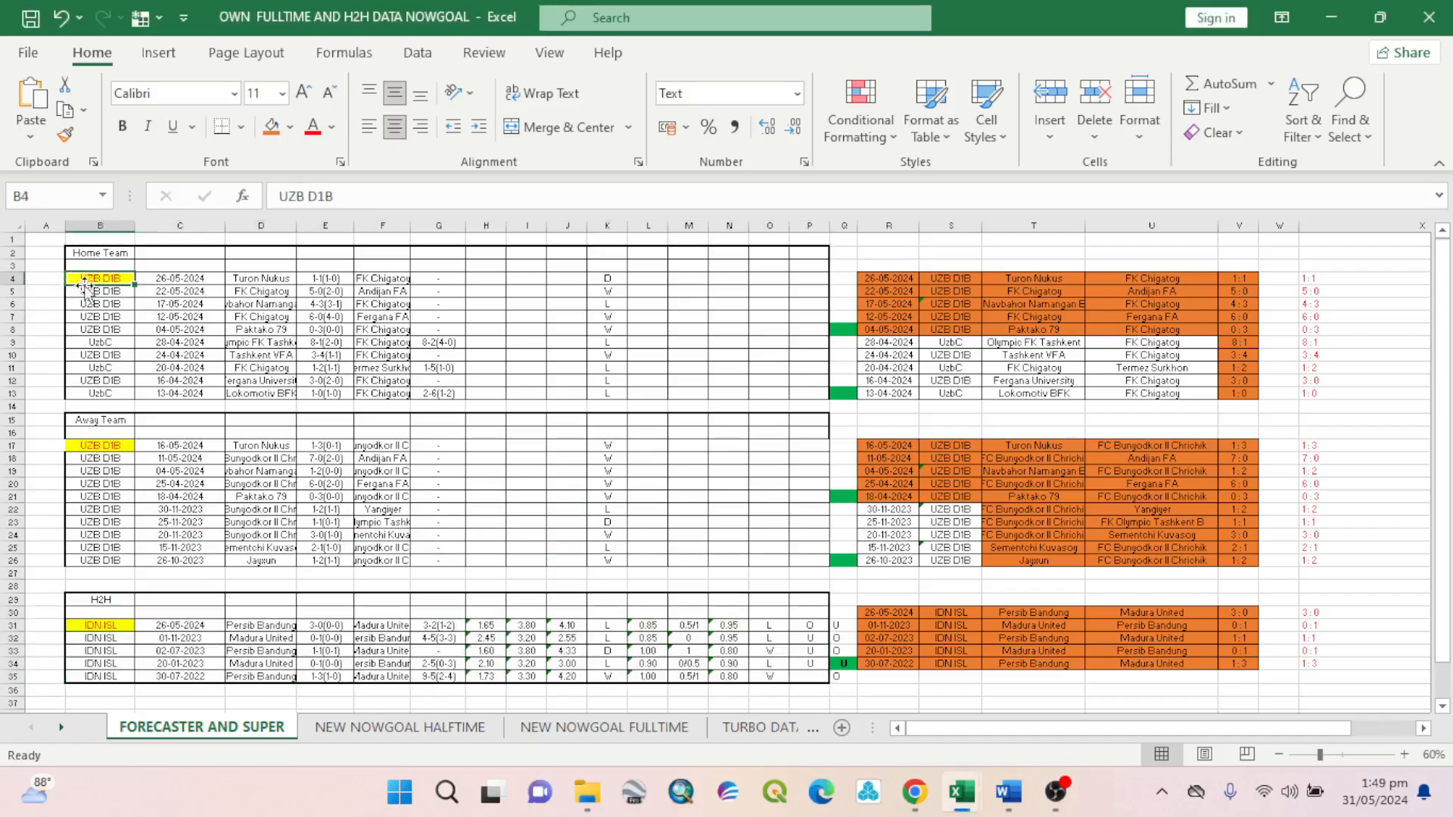
right_click(80, 279)
click(162, 275)
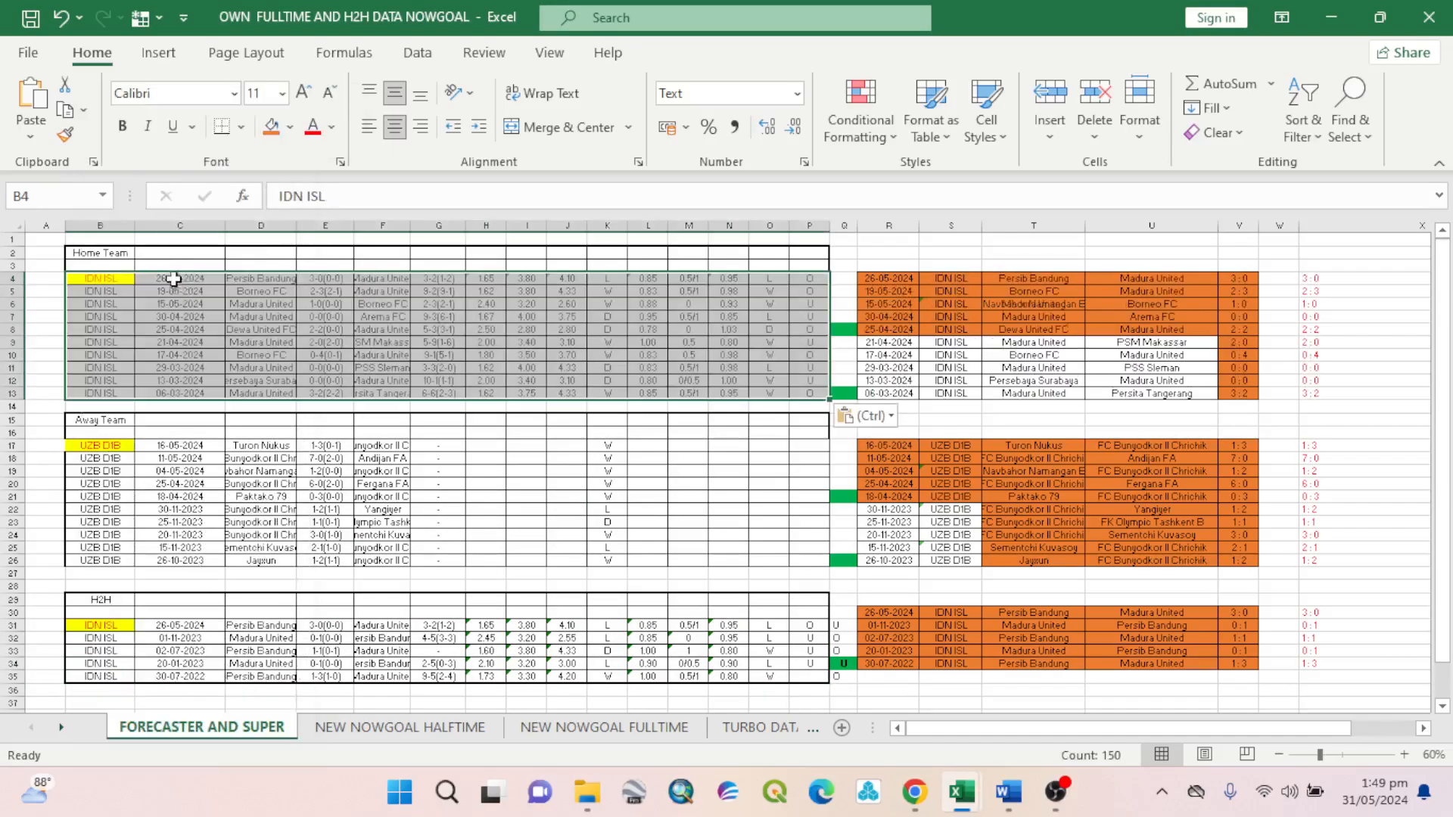
Switch to Chrome and copy Persib Bandung's last 10 match rows from Previous Scores Statistics.
click(908, 789)
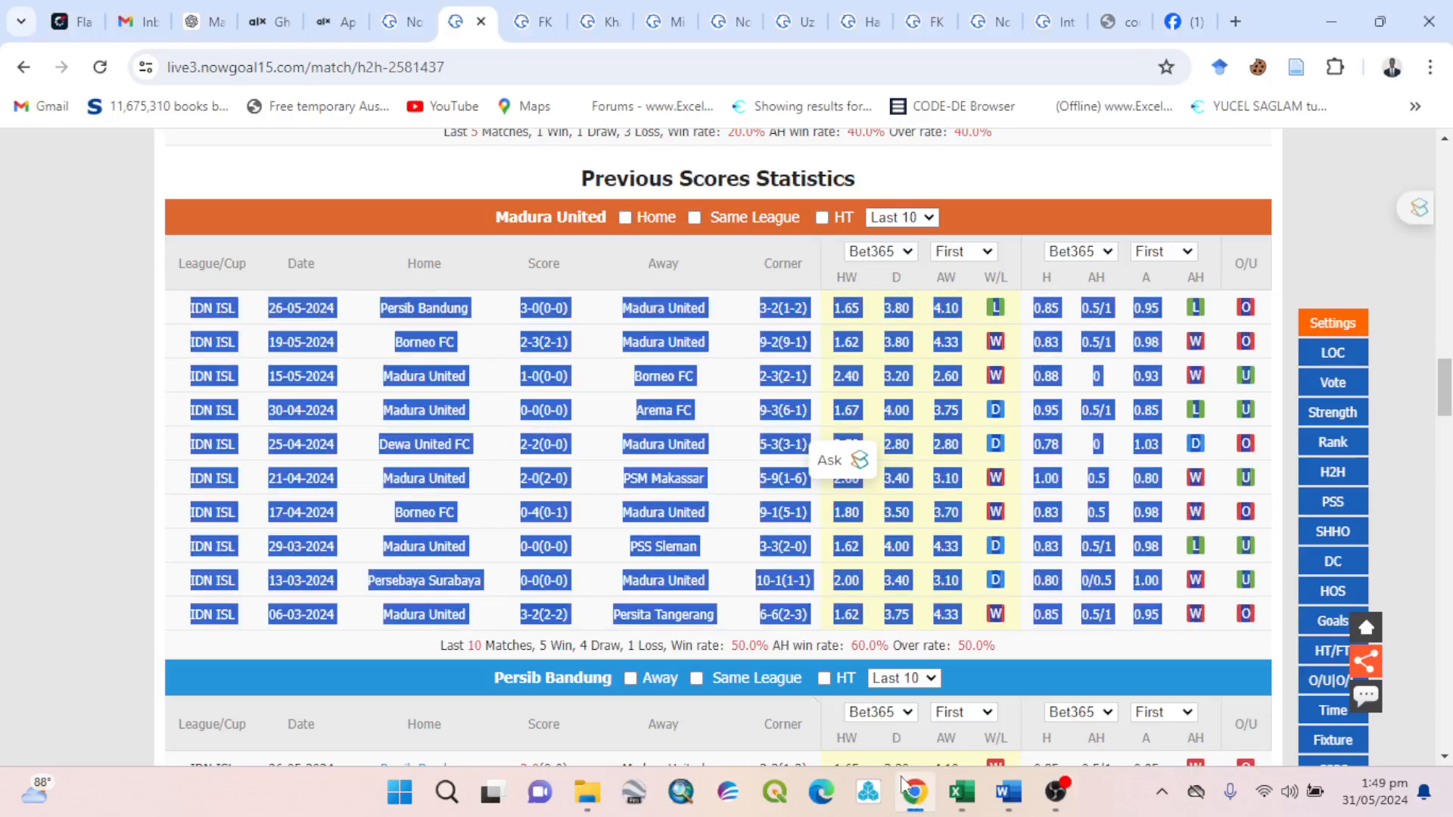
scroll(634, 555, down, 8)
drag(182, 237, 1246, 549)
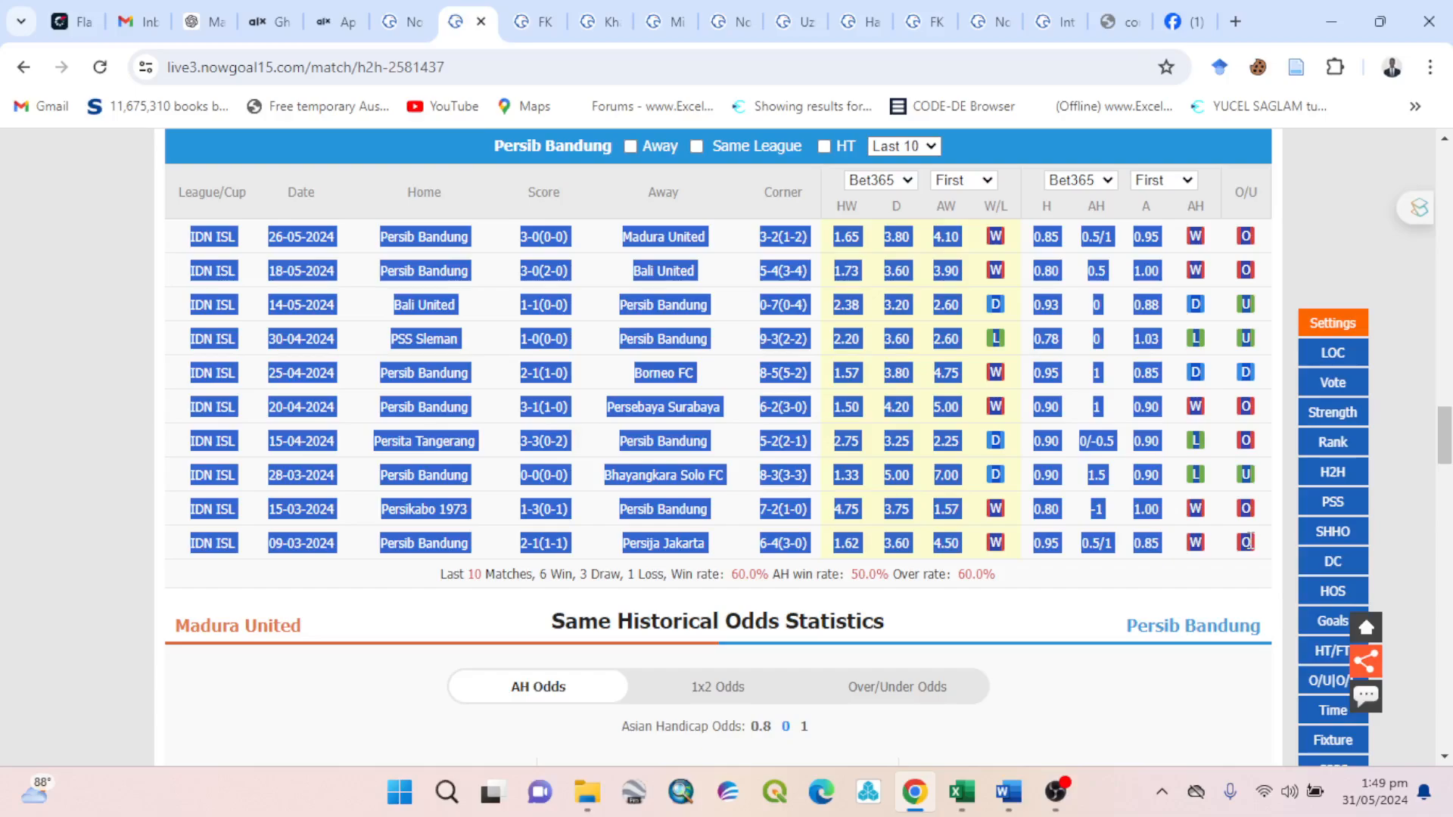
right_click(962, 485)
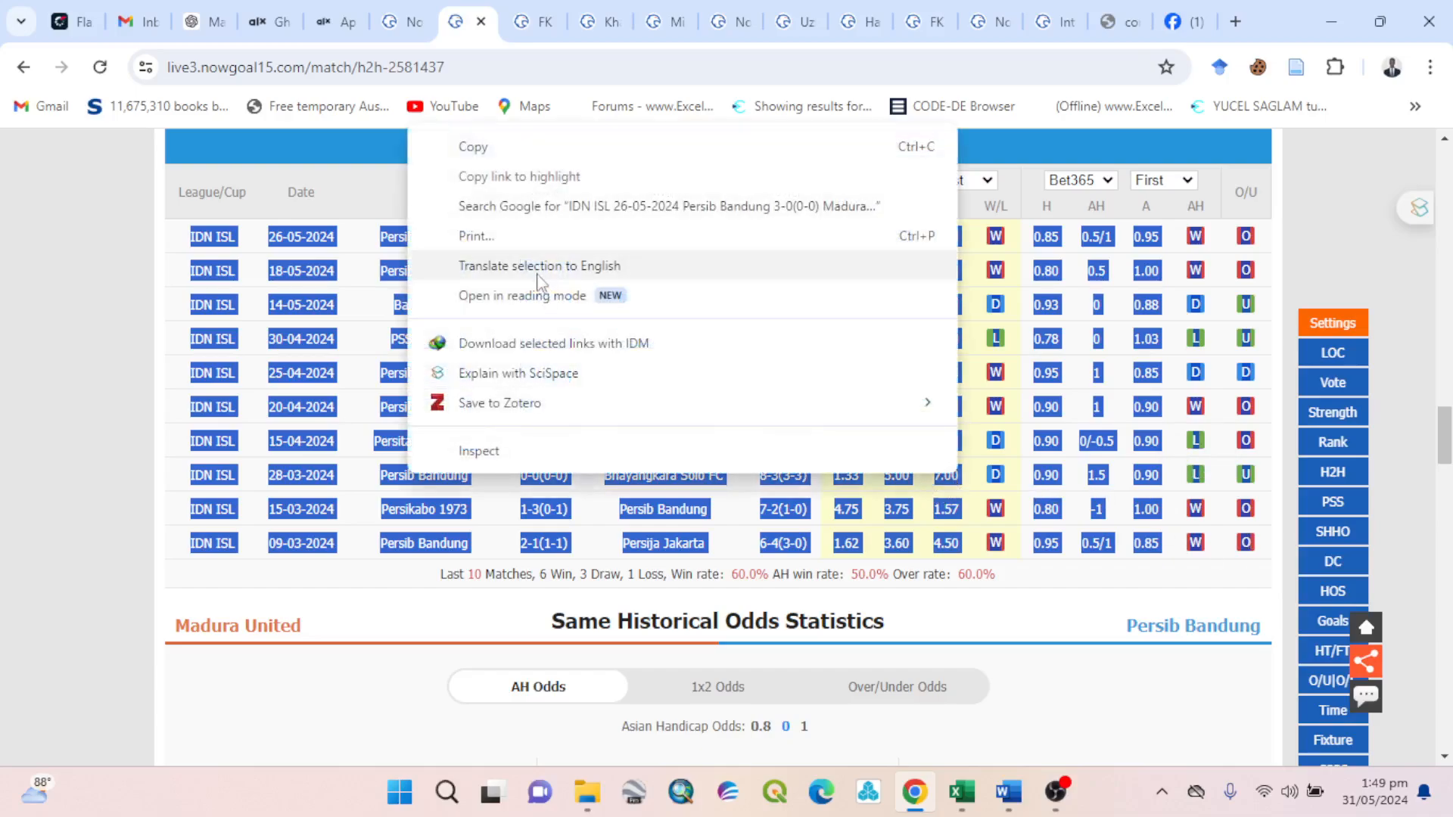
click(485, 150)
Switch to the OWN FULLTIME AND H2H DATA NOWGOAL workbook in Excel and paste Persib Bandung's rows into the Away Team table at B17.
click(970, 804)
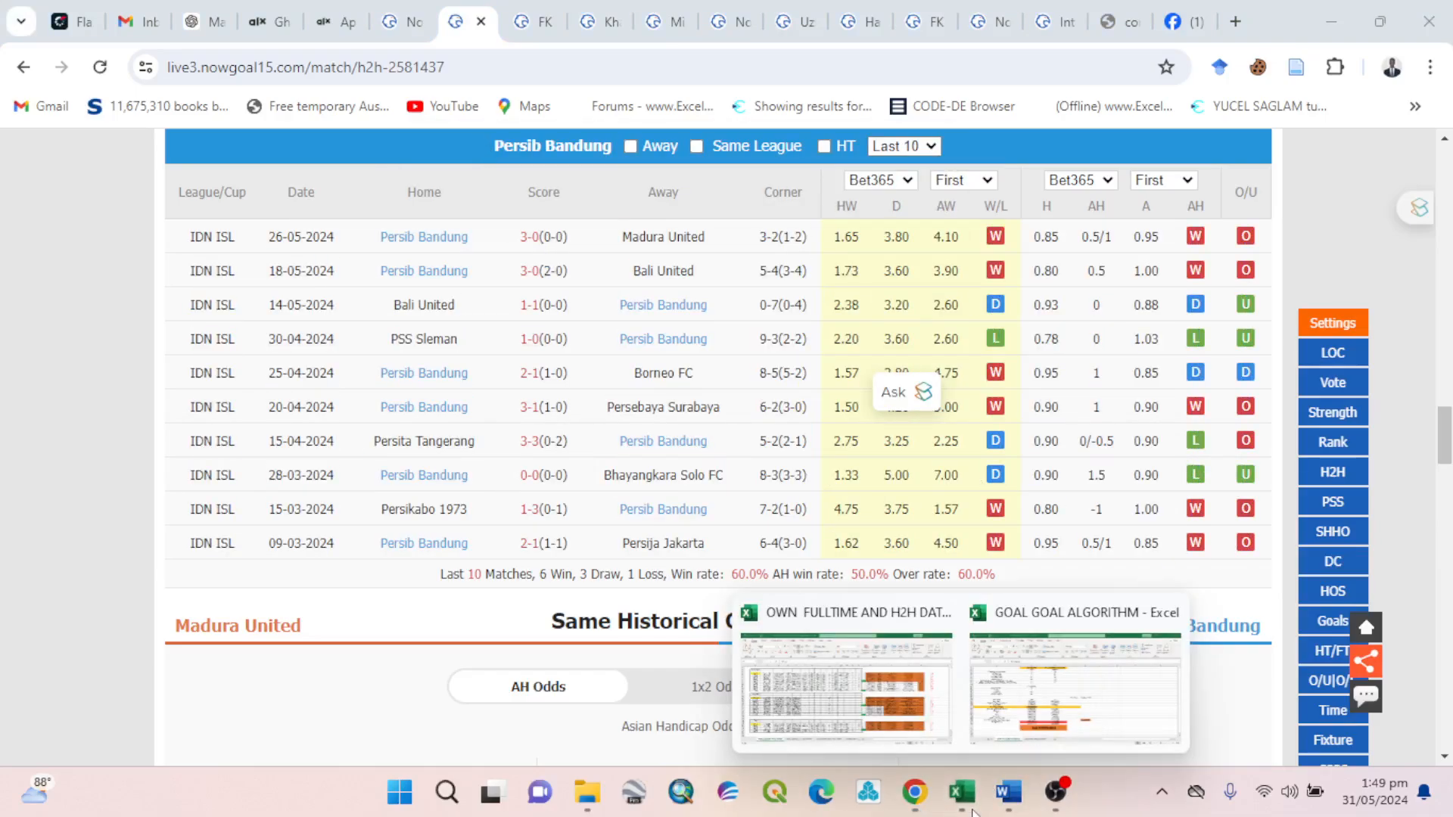
click(773, 689)
click(102, 448)
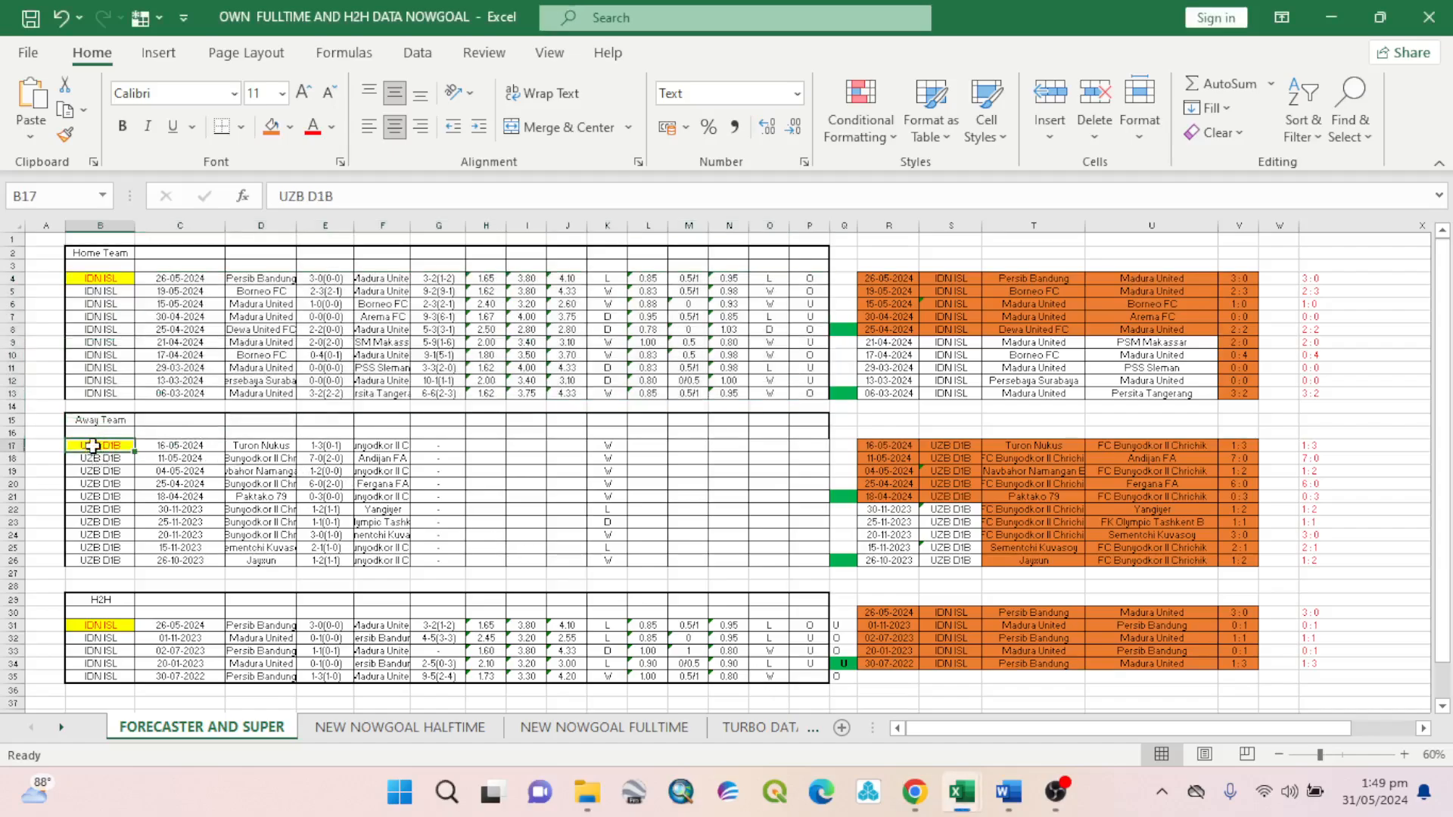
right_click(92, 447)
click(177, 279)
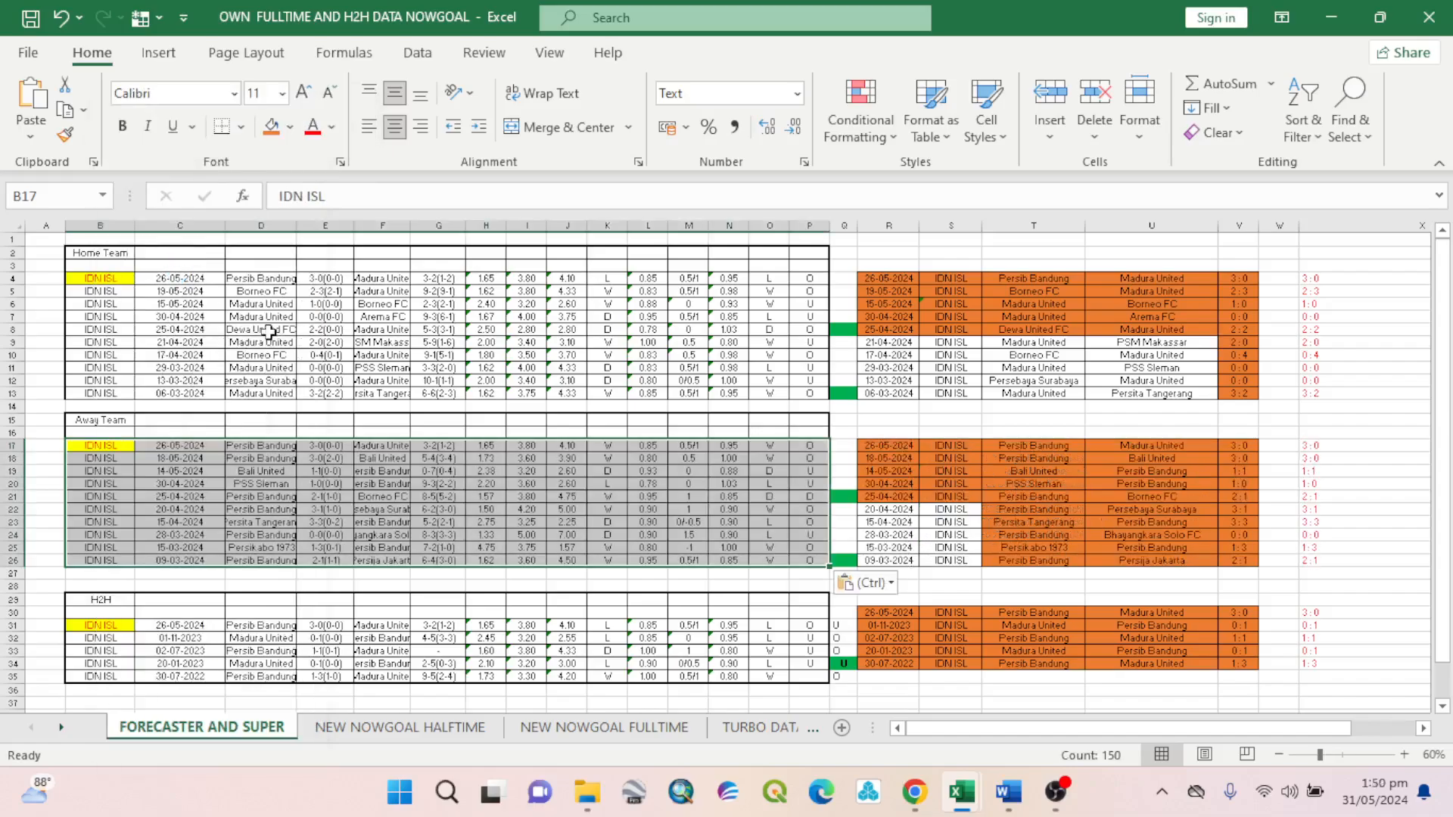
Copy Madura United's reformatted match rows in R4:V13 beside the Home Team table.
drag(876, 276, 1217, 388)
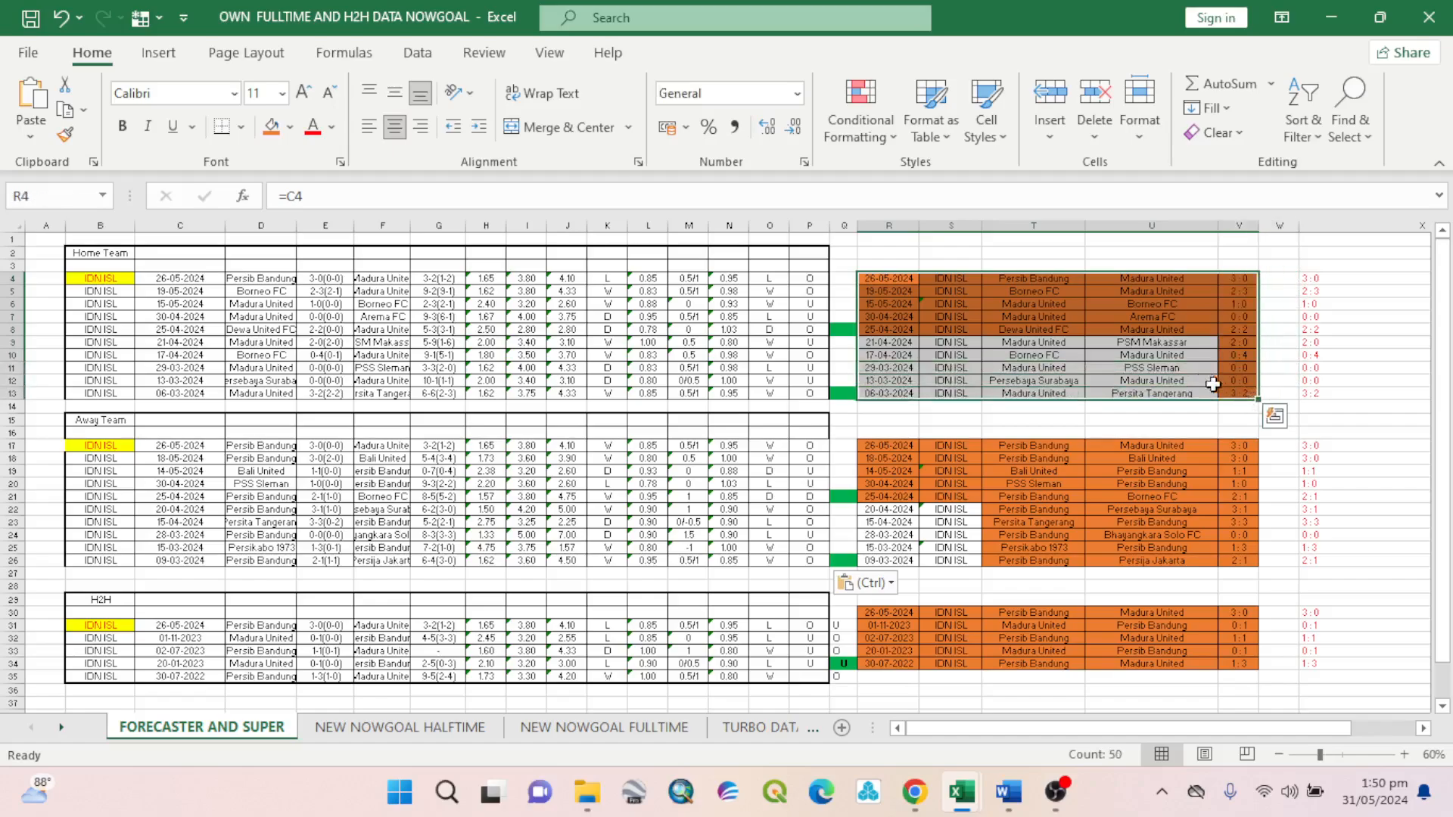
right_click(1171, 370)
click(1208, 240)
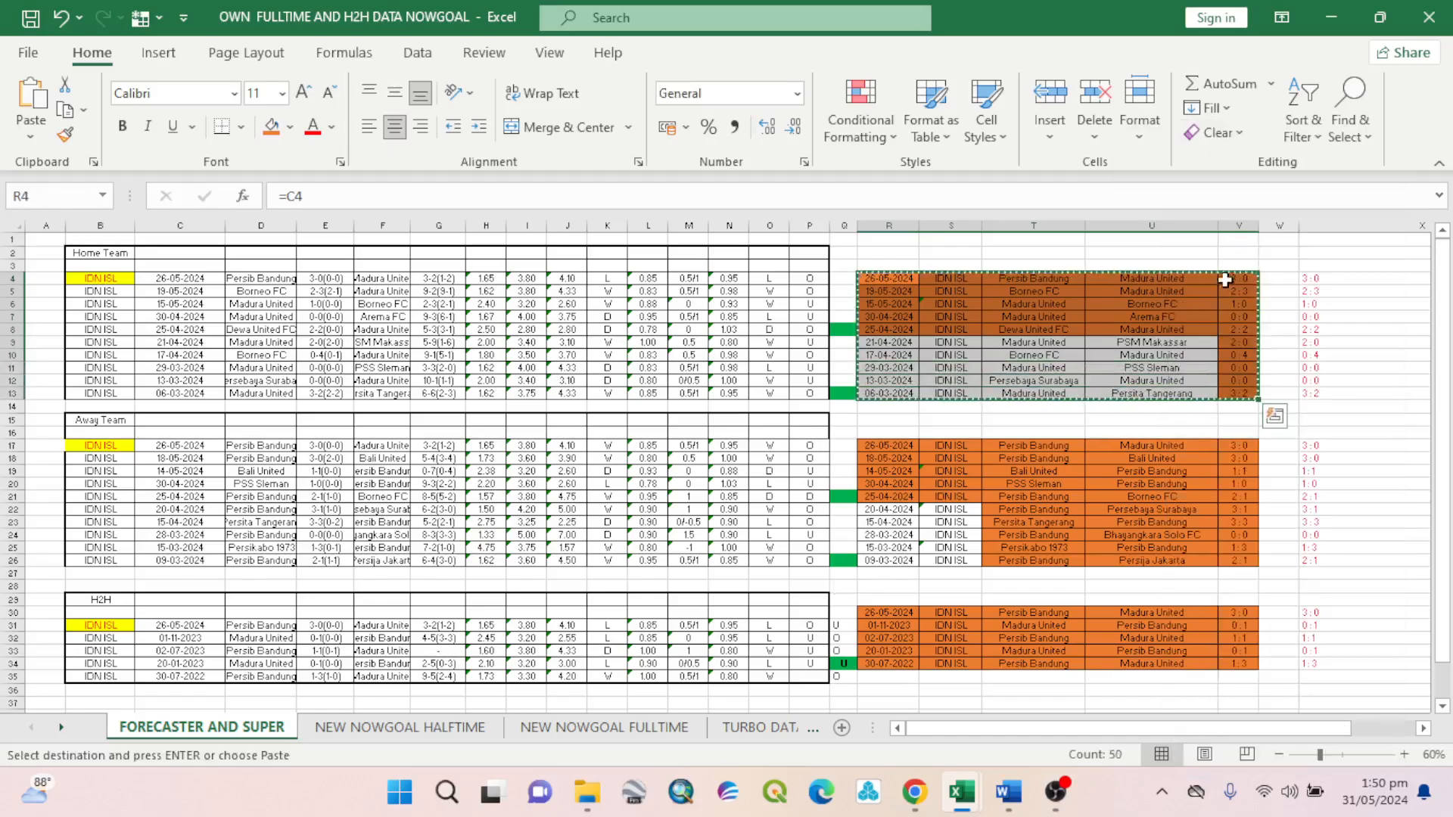
Switch to the GOAL GOAL ALGORITHM workbook and paste the copied rows as values into Sheet1's HOME TEAM table at A3.
mouse_move(985, 808)
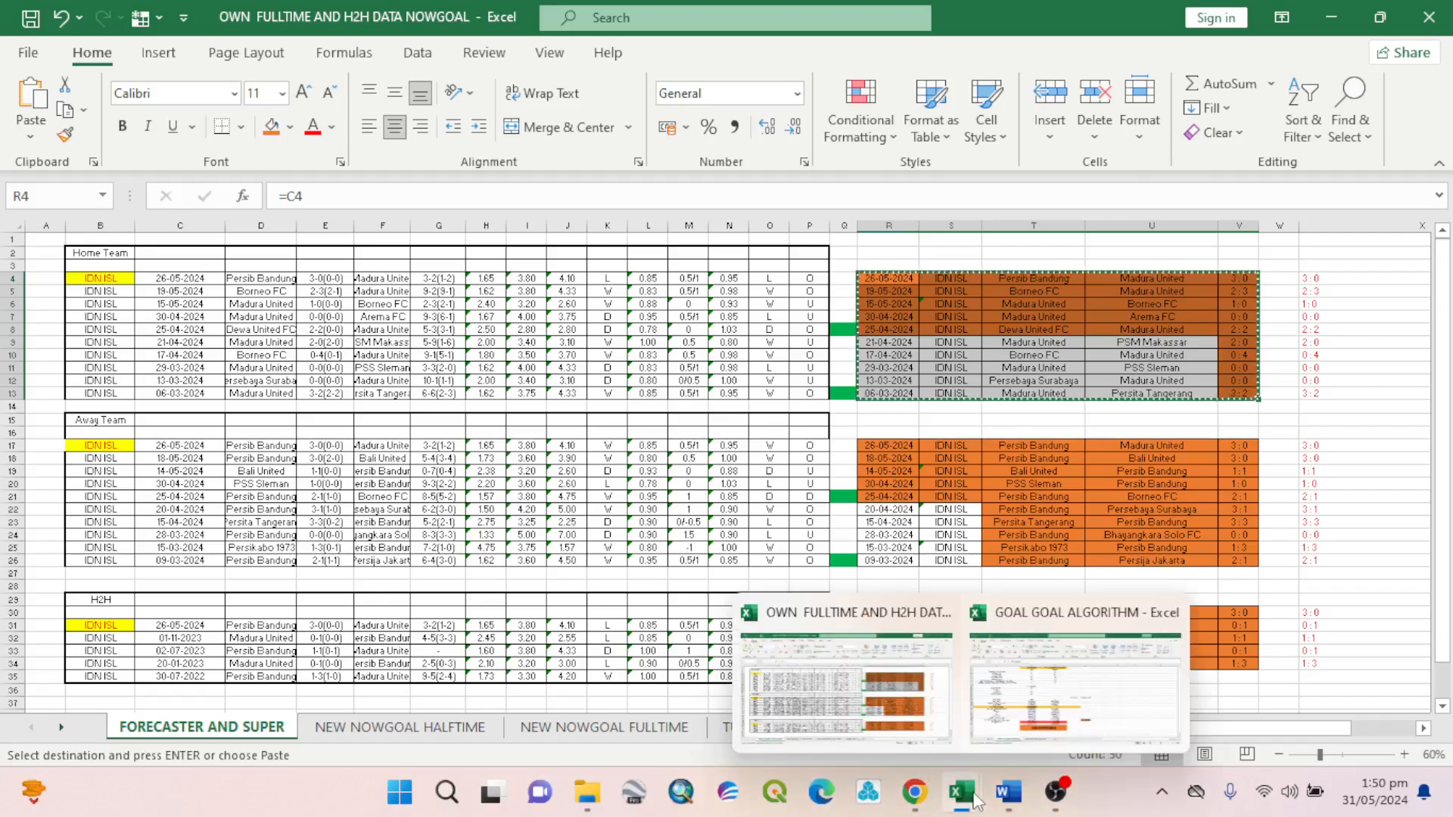
click(1003, 725)
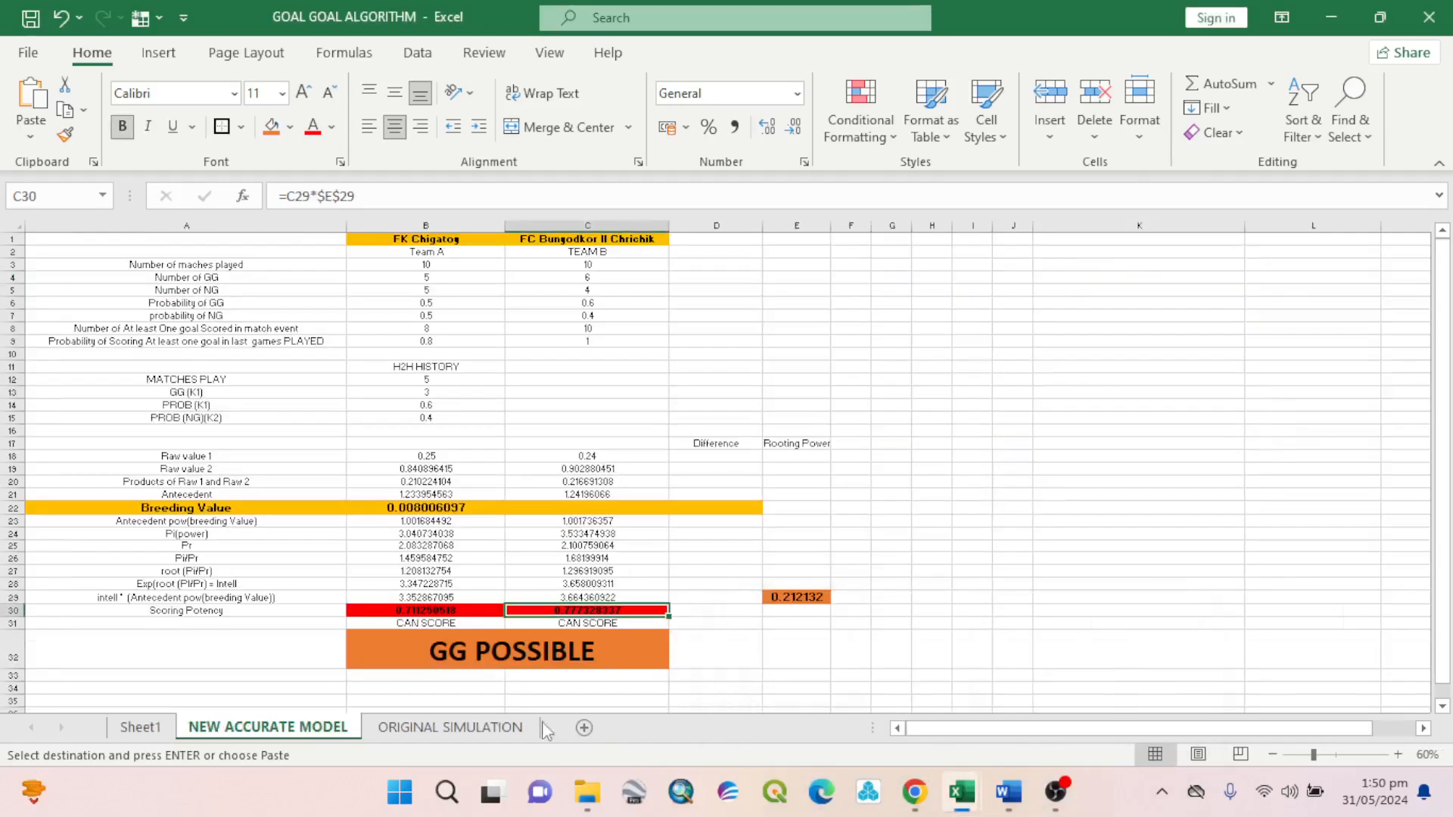
click(142, 727)
scroll(103, 419, up, 8)
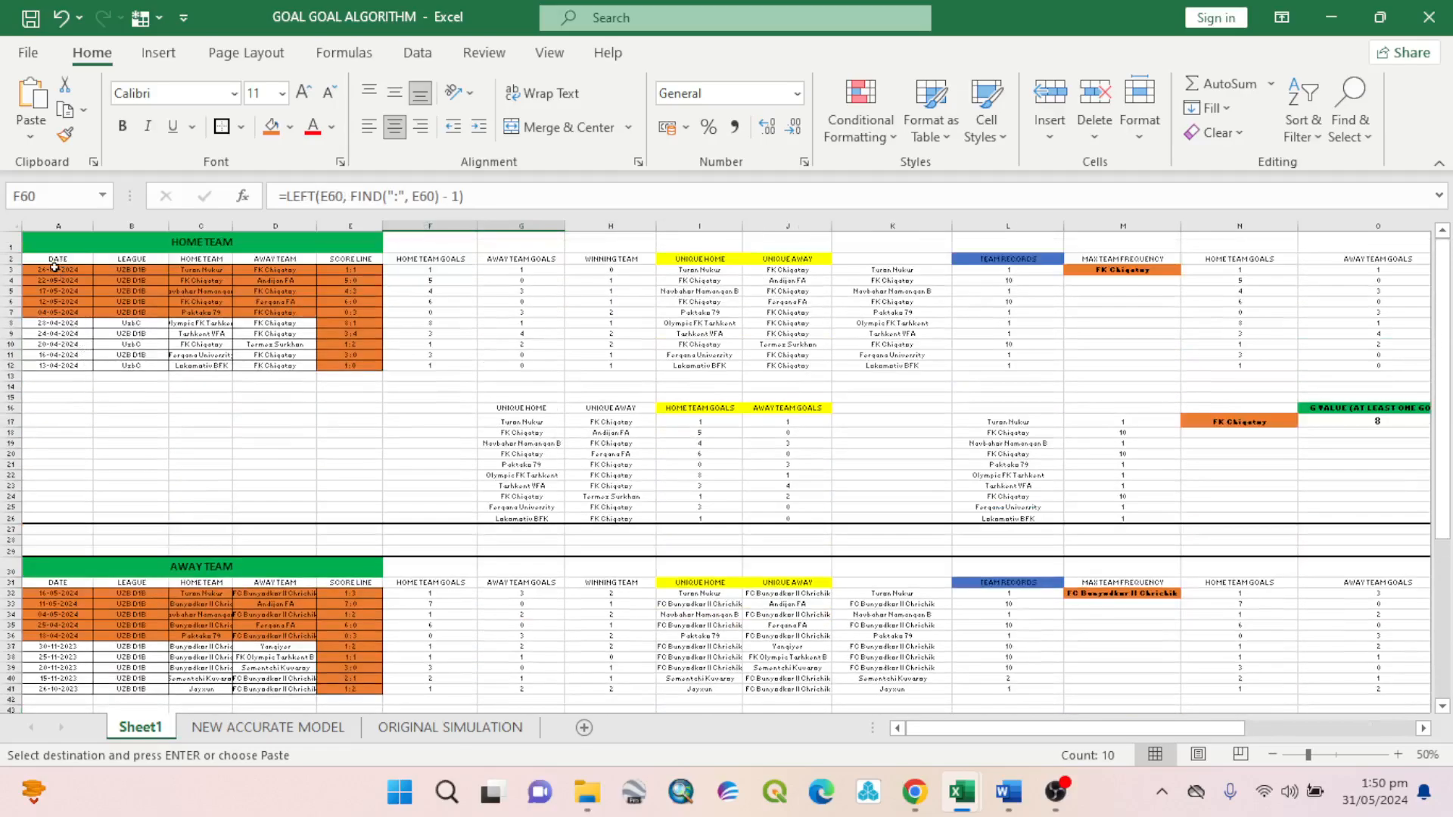
click(55, 268)
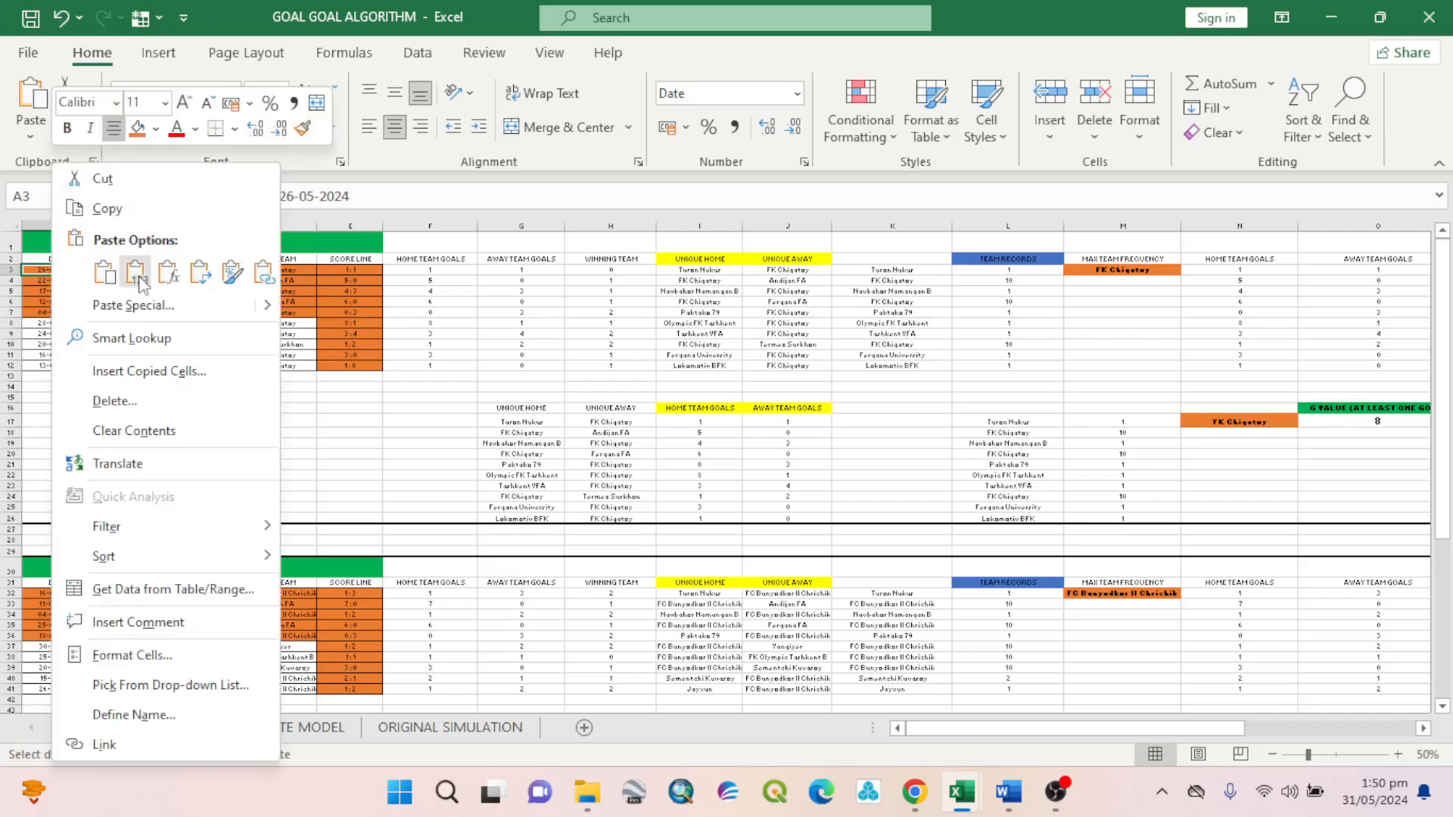
click(137, 271)
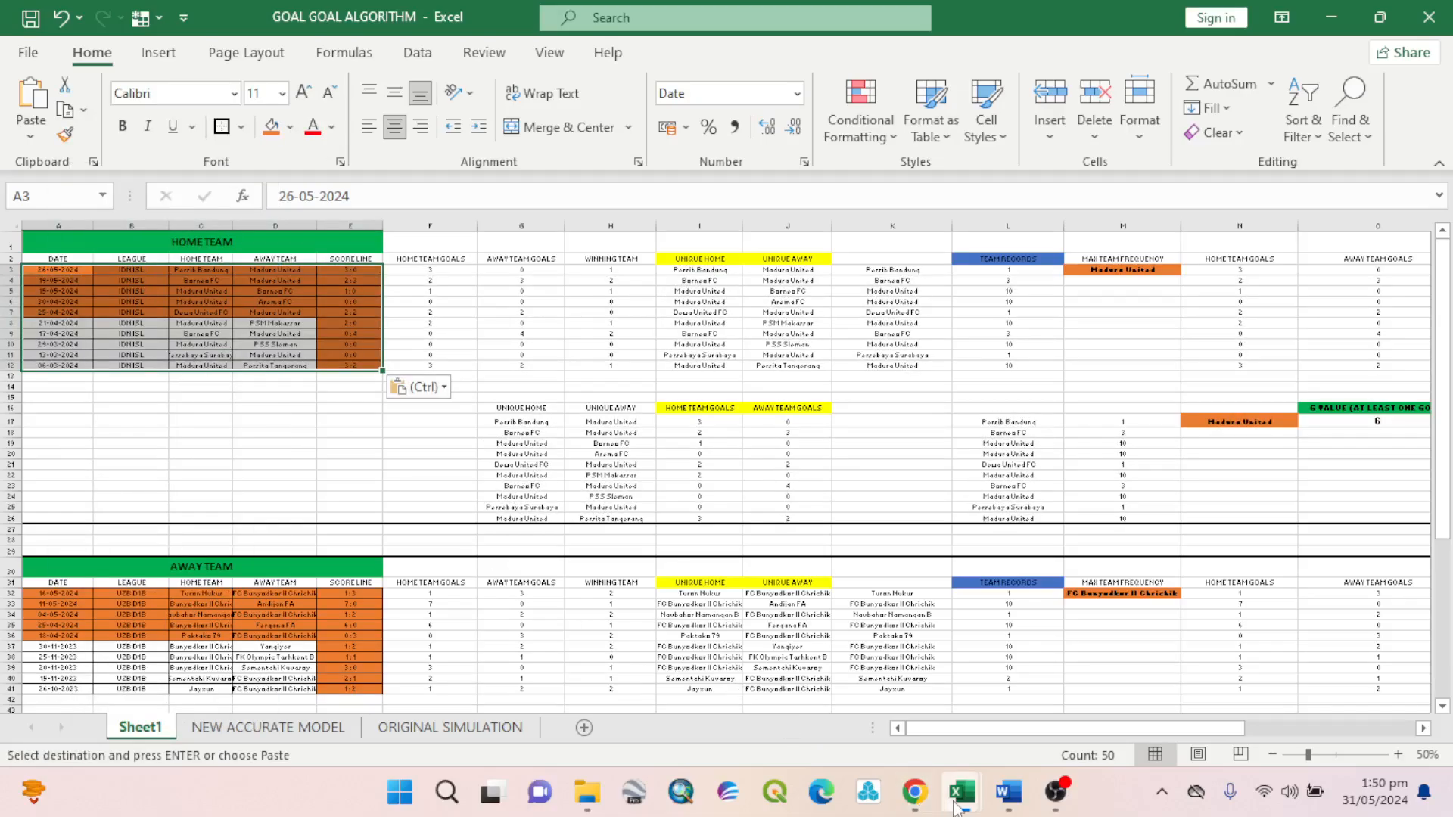
Return to the OWN FULLTIME AND H2H DATA NOWGOAL workbook and copy Persib Bandung's reformatted rows in R17:V26.
mouse_move(960, 791)
click(888, 707)
drag(889, 447, 1226, 557)
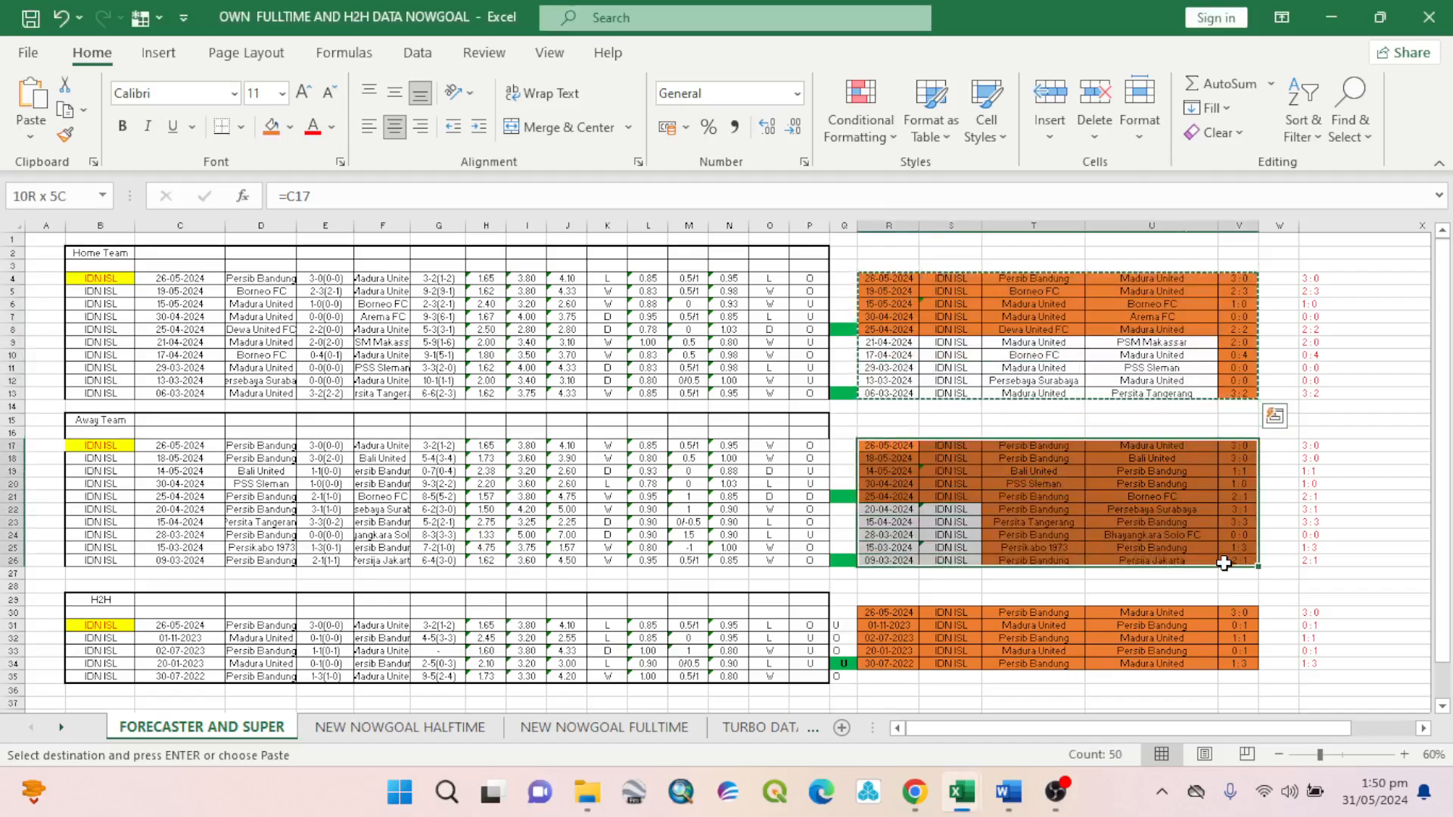
right_click(1155, 538)
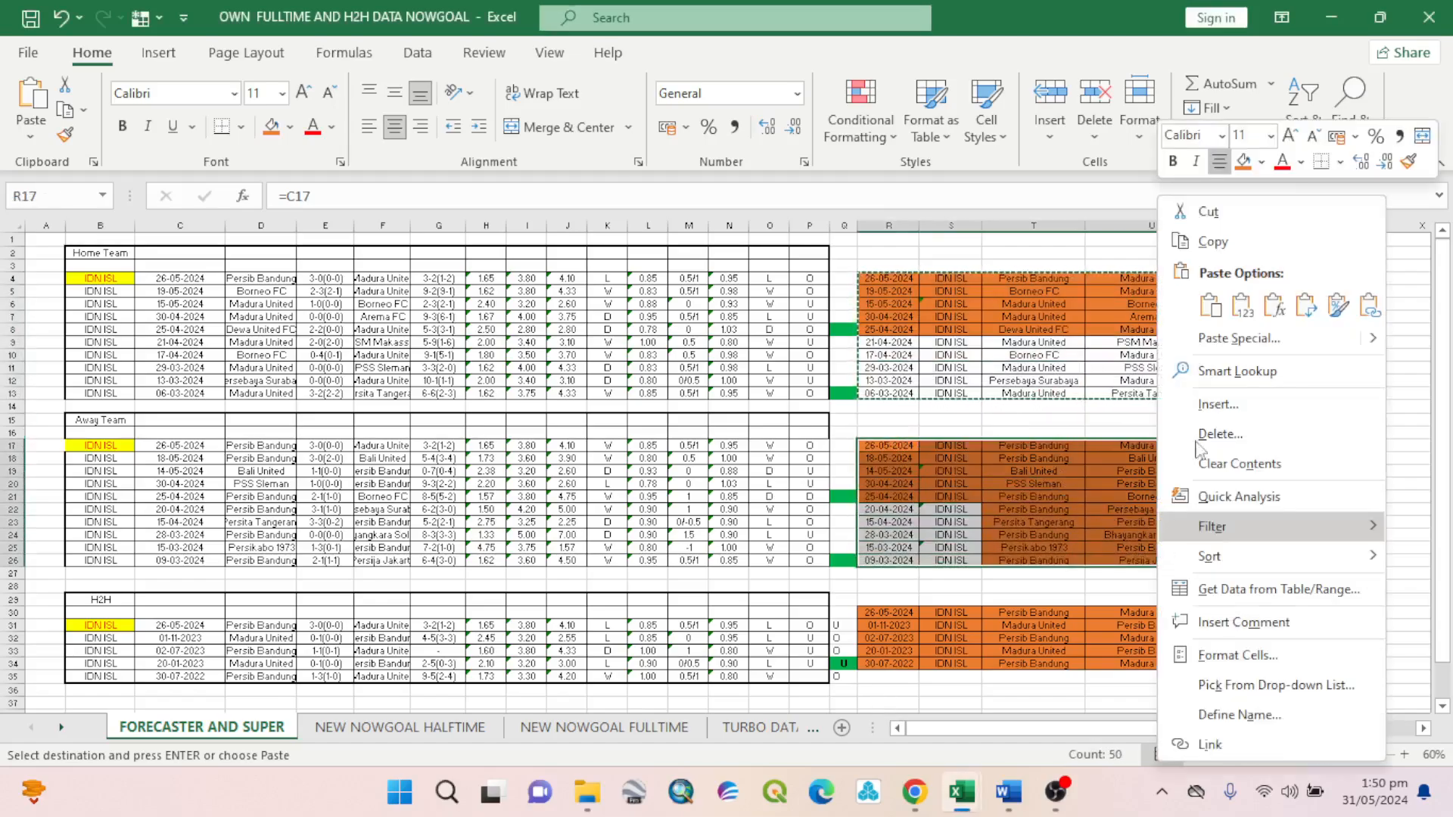
click(1218, 241)
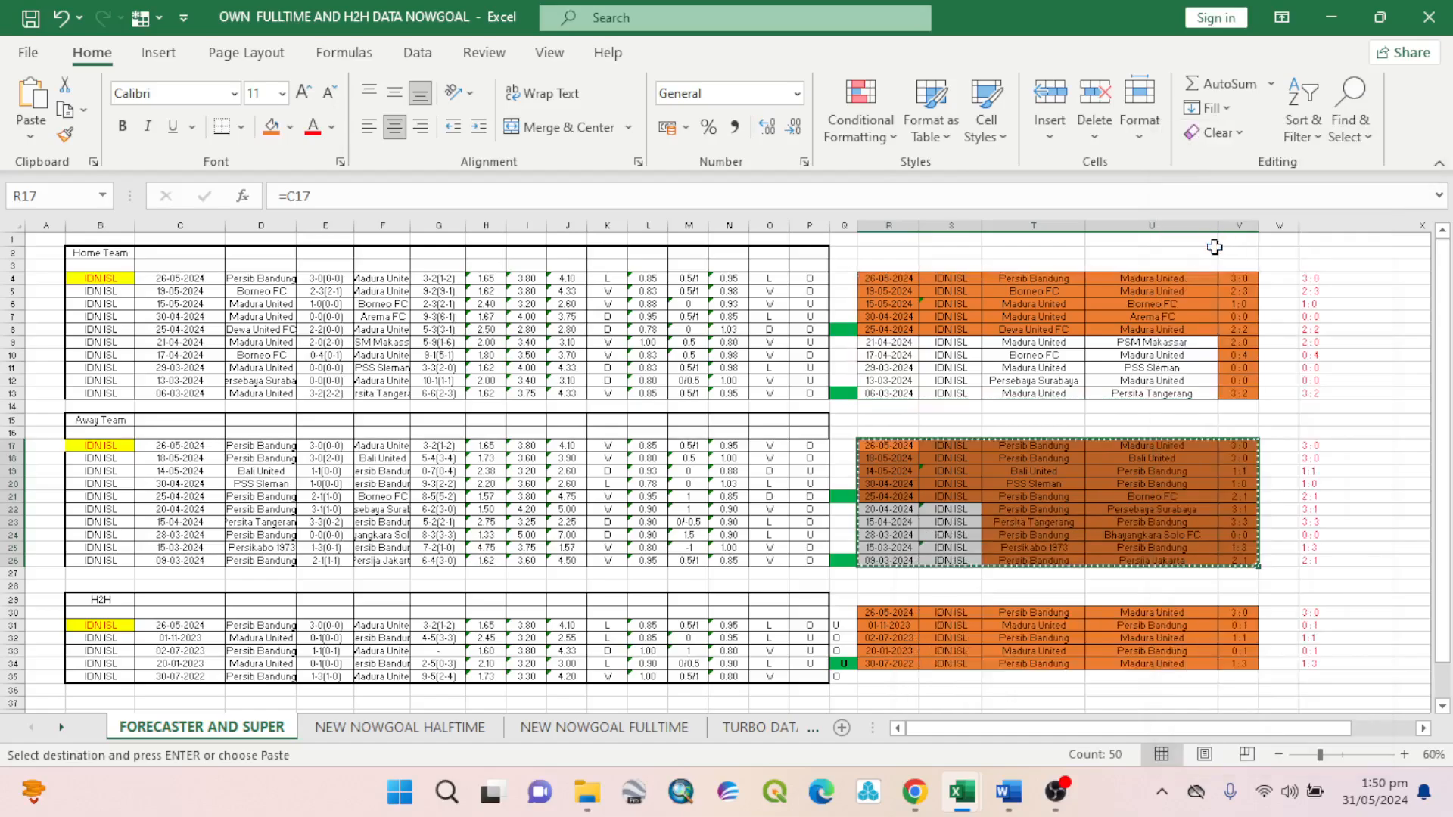
Switch to the GOAL GOAL ALGORITHM workbook and paste Persib Bandung's rows as values into Sheet1's AWAY TEAM table at A32.
click(962, 788)
click(939, 709)
key(ctrl+v)
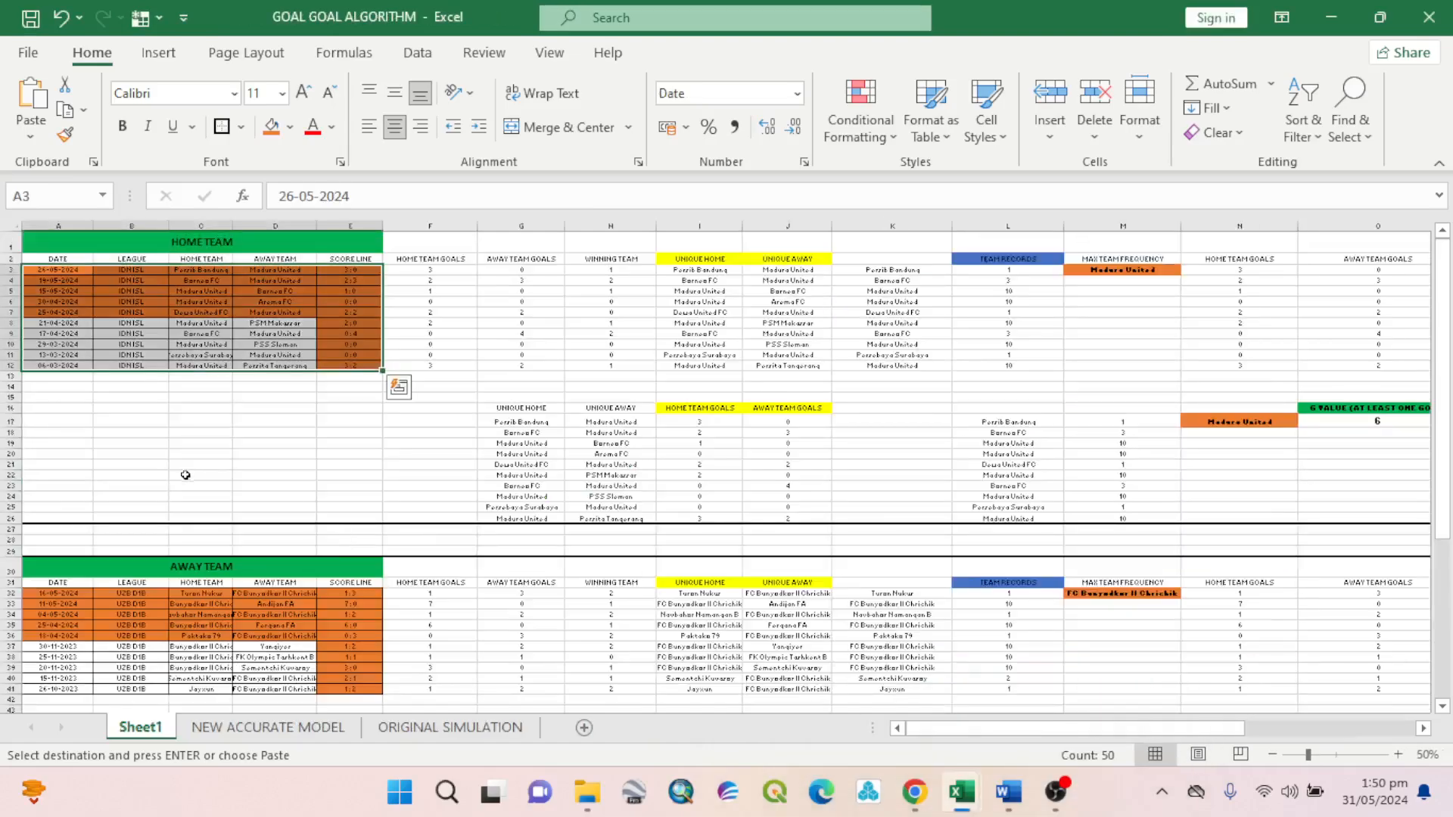
scroll(141, 537, down, 2)
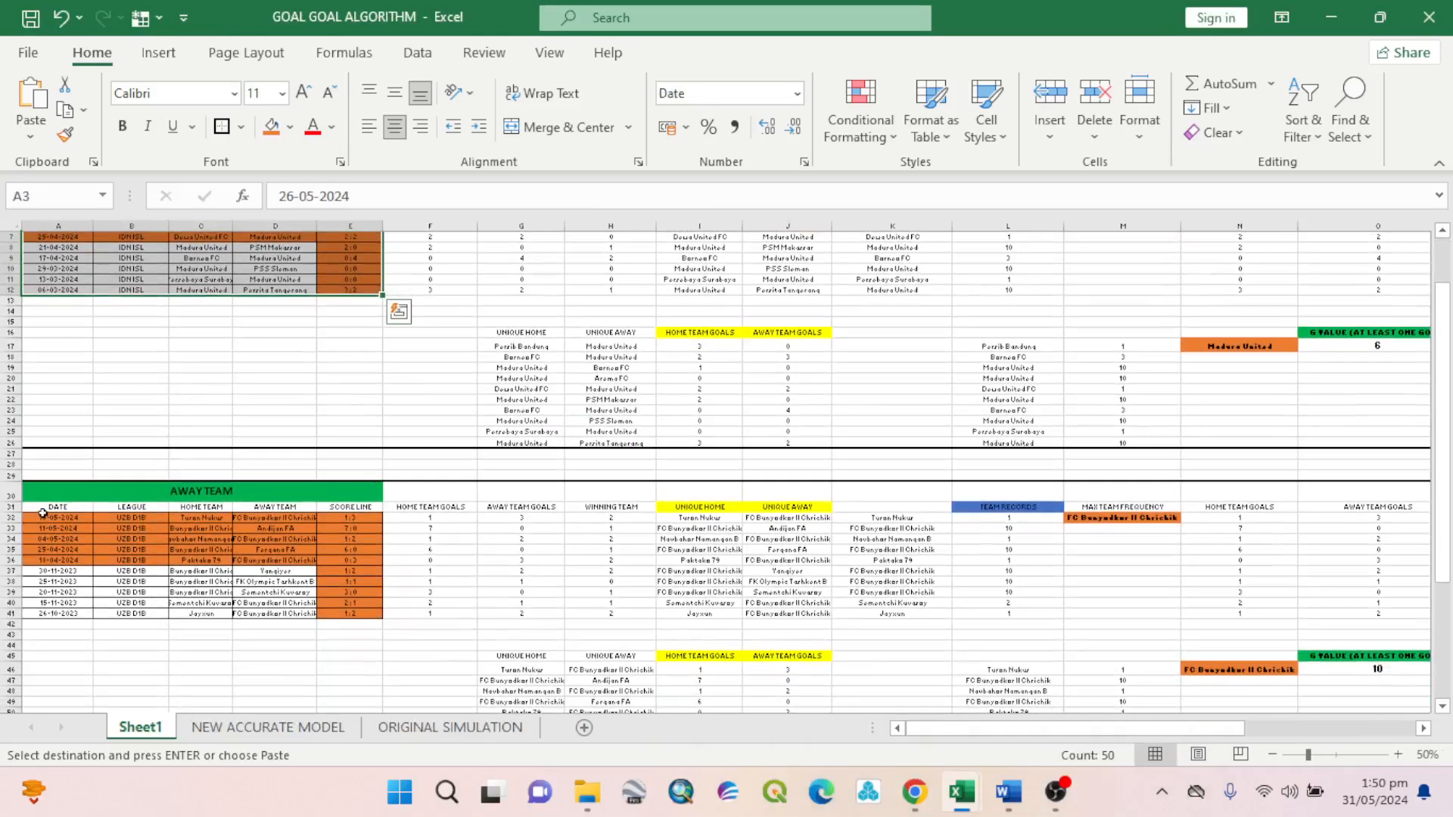
click(44, 513)
right_click(43, 513)
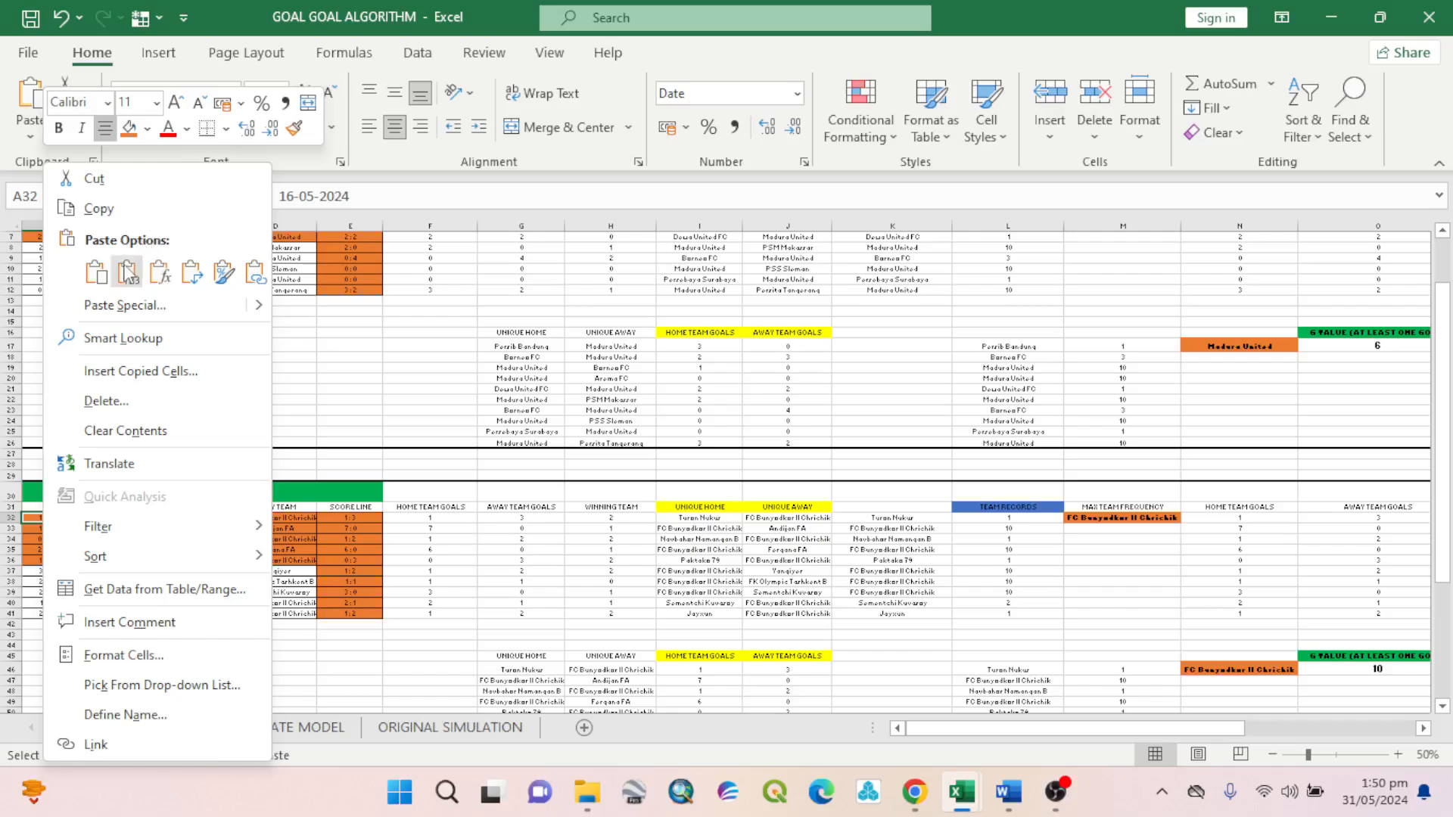
click(128, 274)
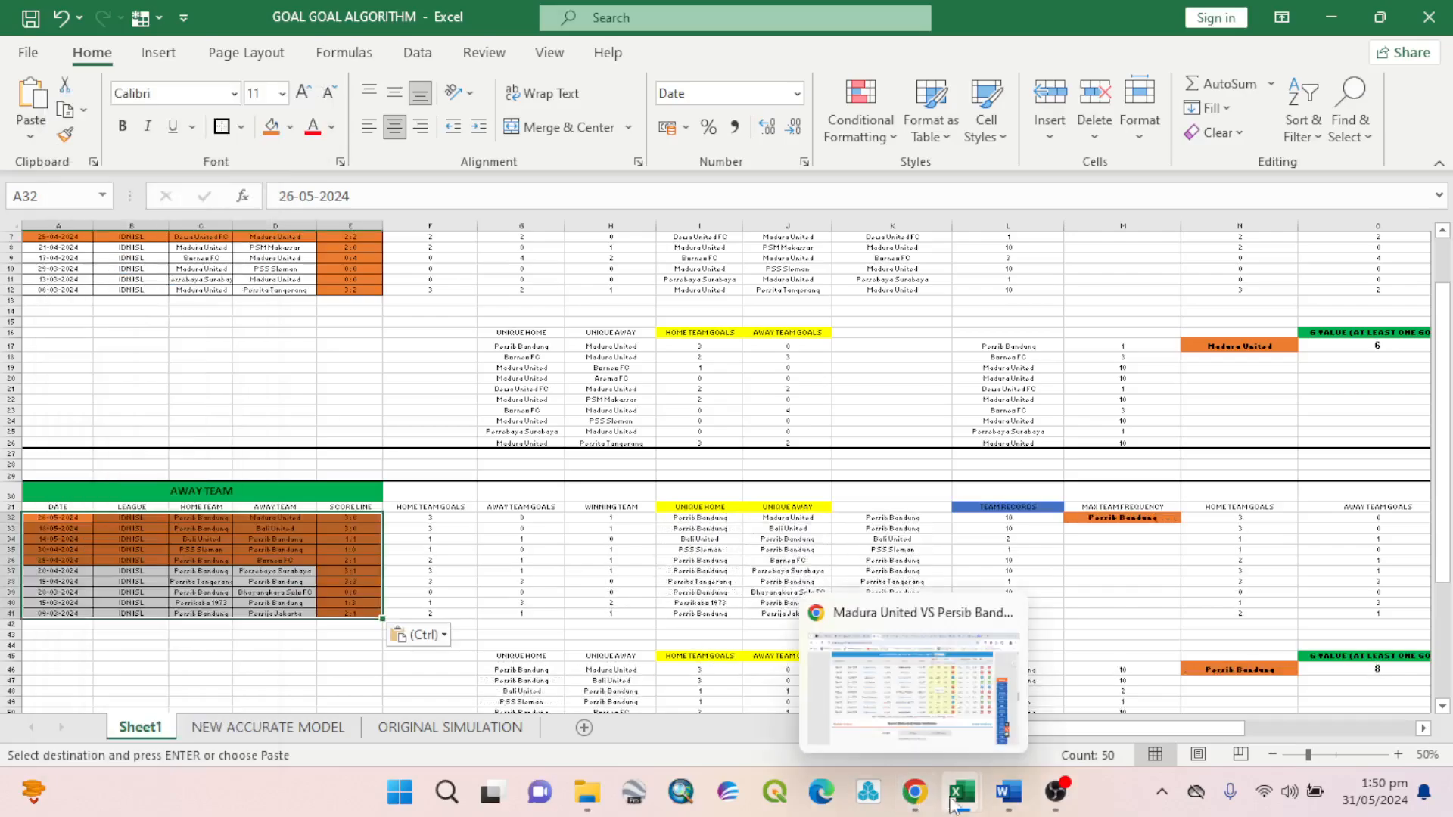
Go back to the OWN FULLTIME AND H2H DATA NOWGOAL workbook and copy the reformatted head-to-head rows in R30:V34.
click(857, 670)
click(897, 614)
drag(897, 614, 1233, 666)
right_click(1222, 665)
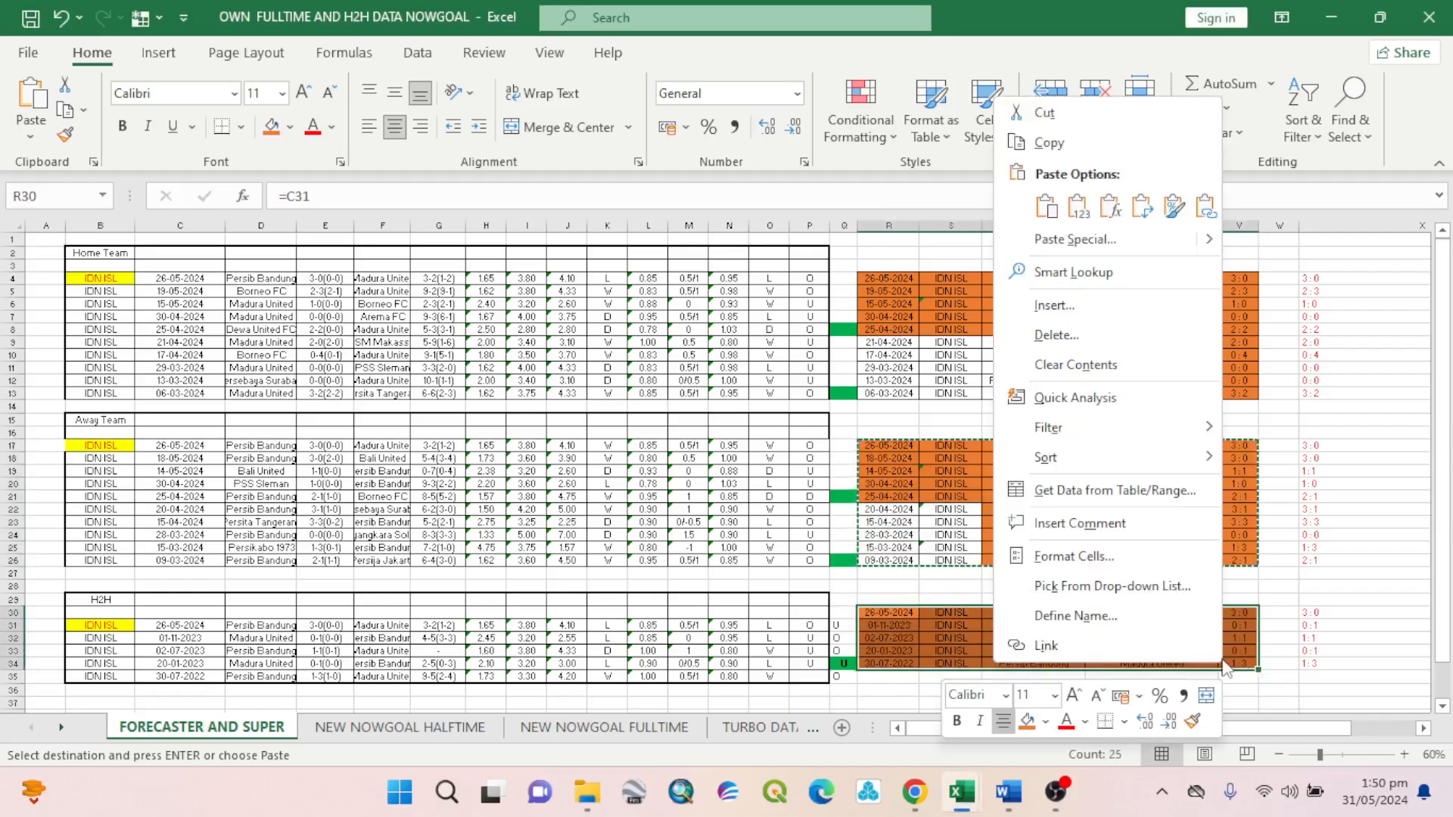
click(1049, 142)
Switch to the GOAL GOAL ALGORITHM workbook and paste the head-to-head rows as values into Sheet1's HEAD TO HEAD table at A60.
mouse_move(1001, 793)
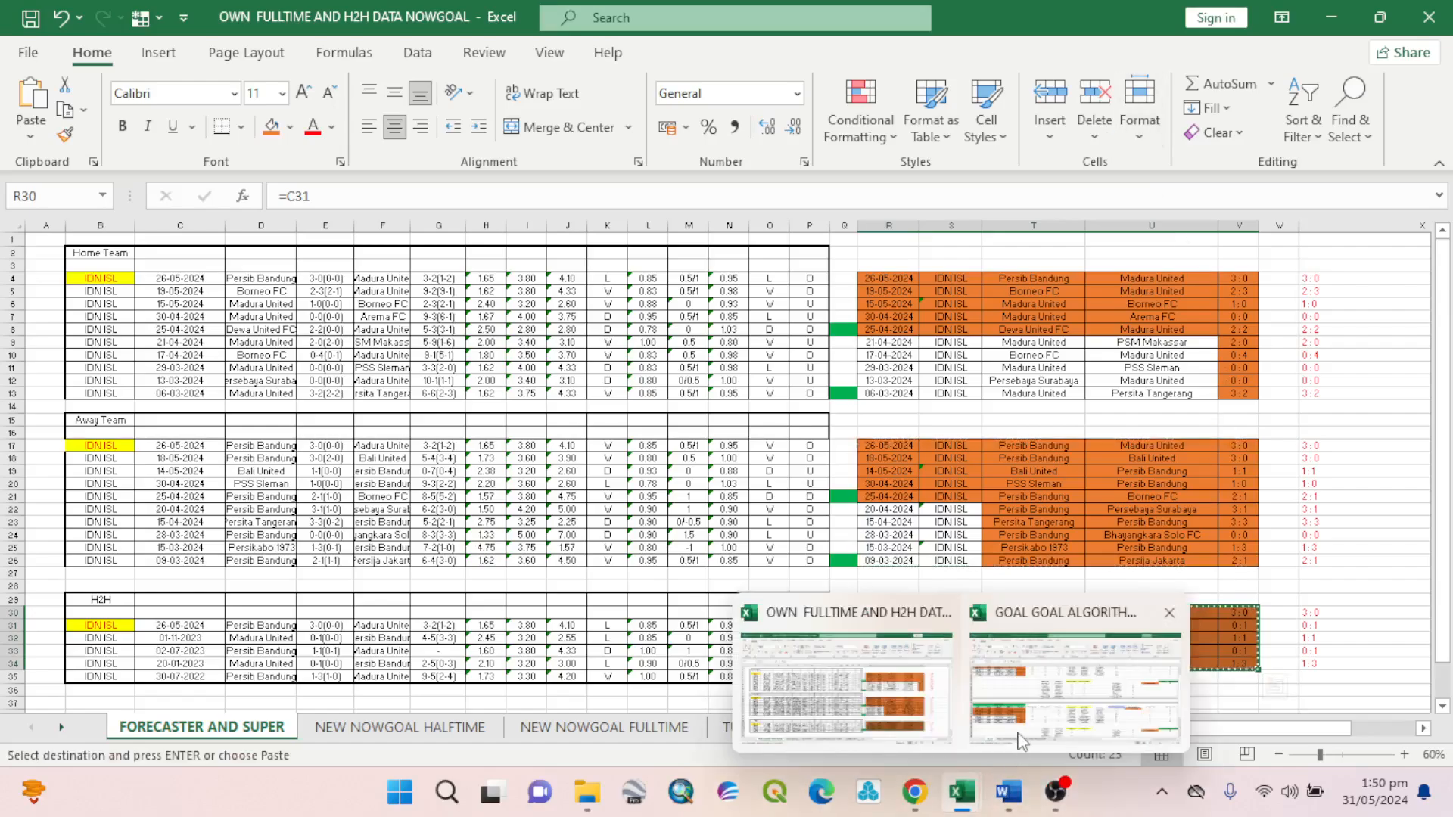
click(1022, 742)
scroll(230, 633, down, 4)
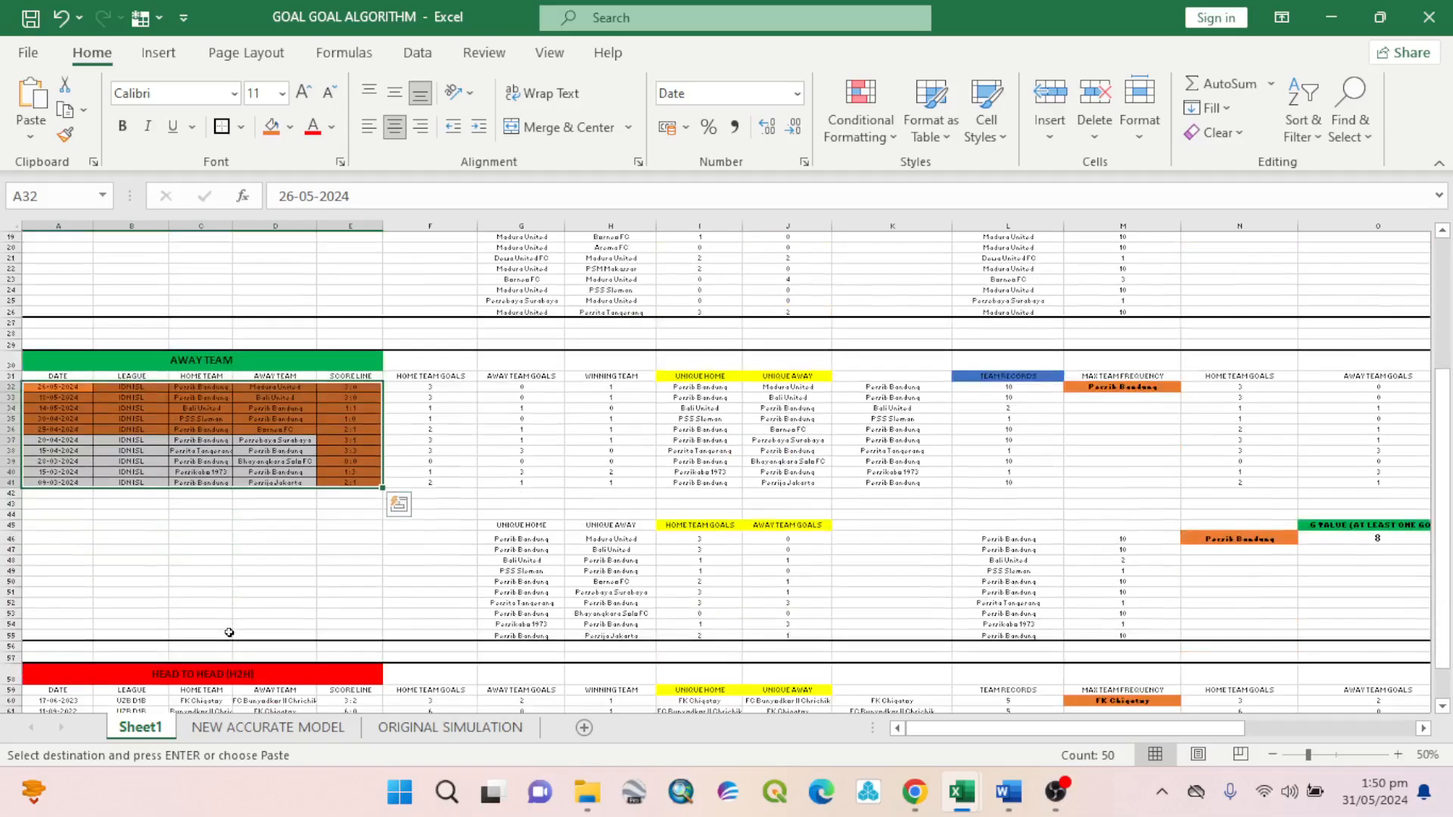
scroll(229, 633, down, 3)
click(44, 604)
right_click(43, 604)
click(135, 114)
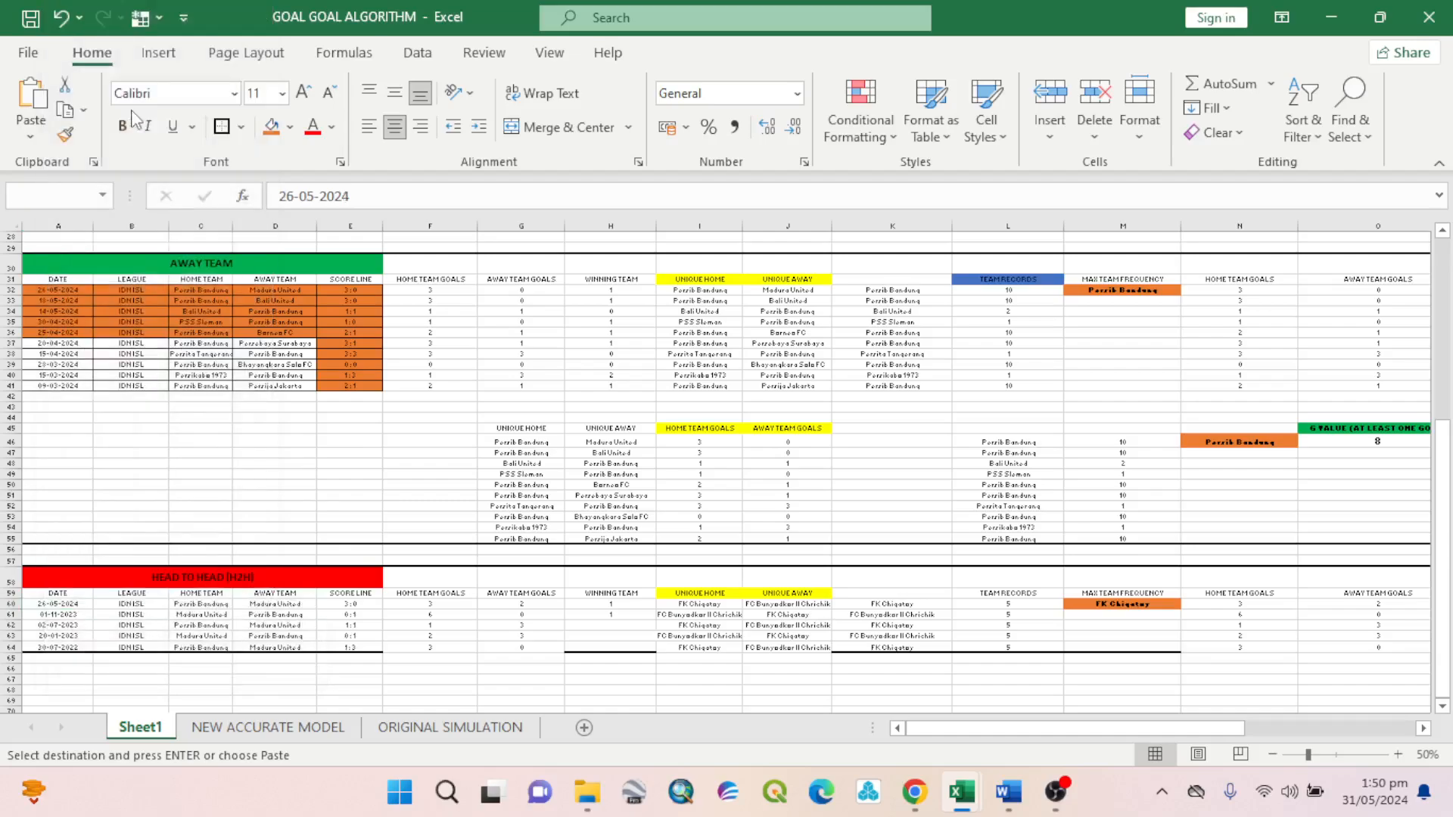
Open the NEW ACCURATE MODEL sheet and examine both teams' scoring potency and the verdict formula in B32.
click(318, 732)
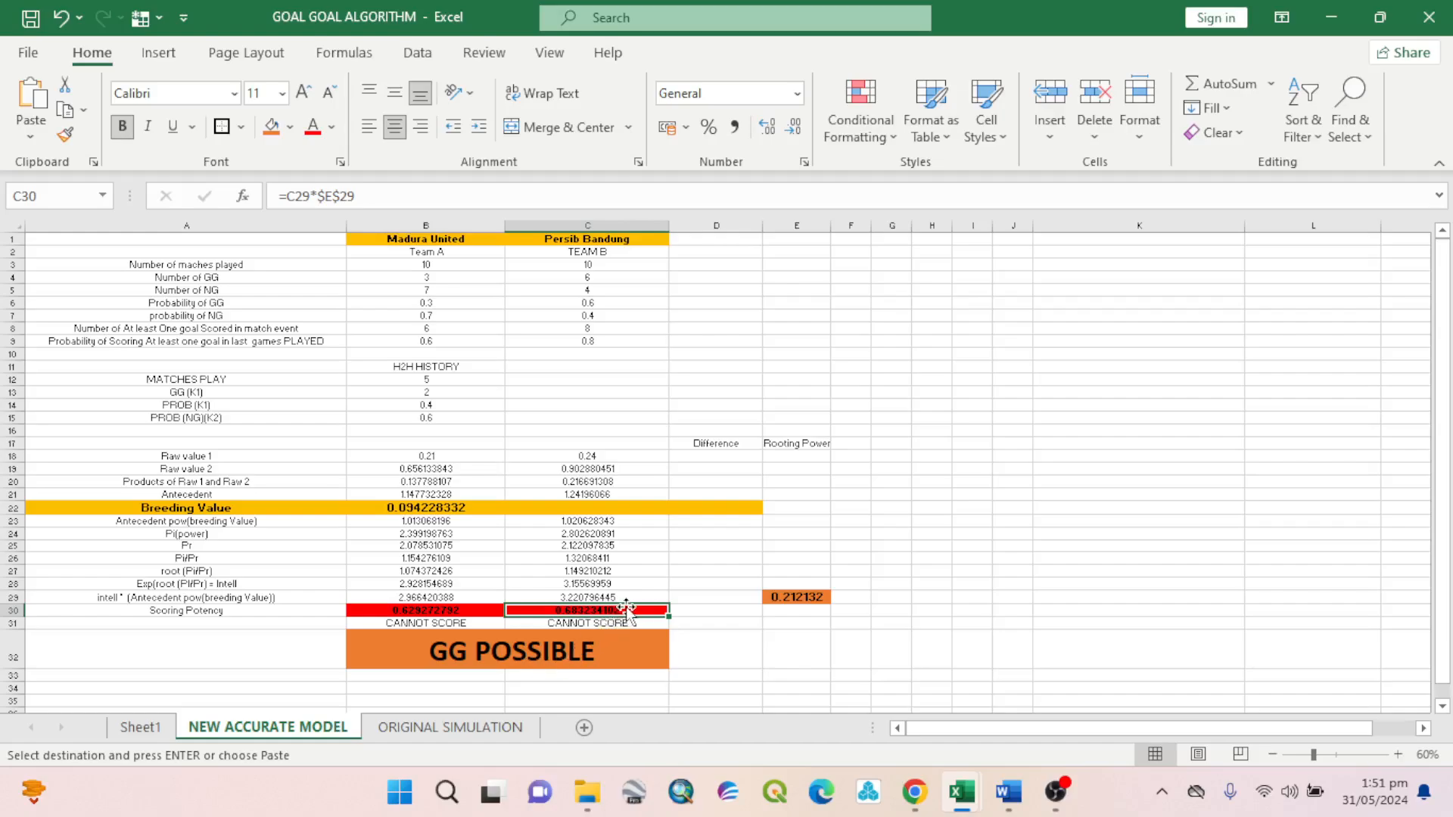
click(690, 663)
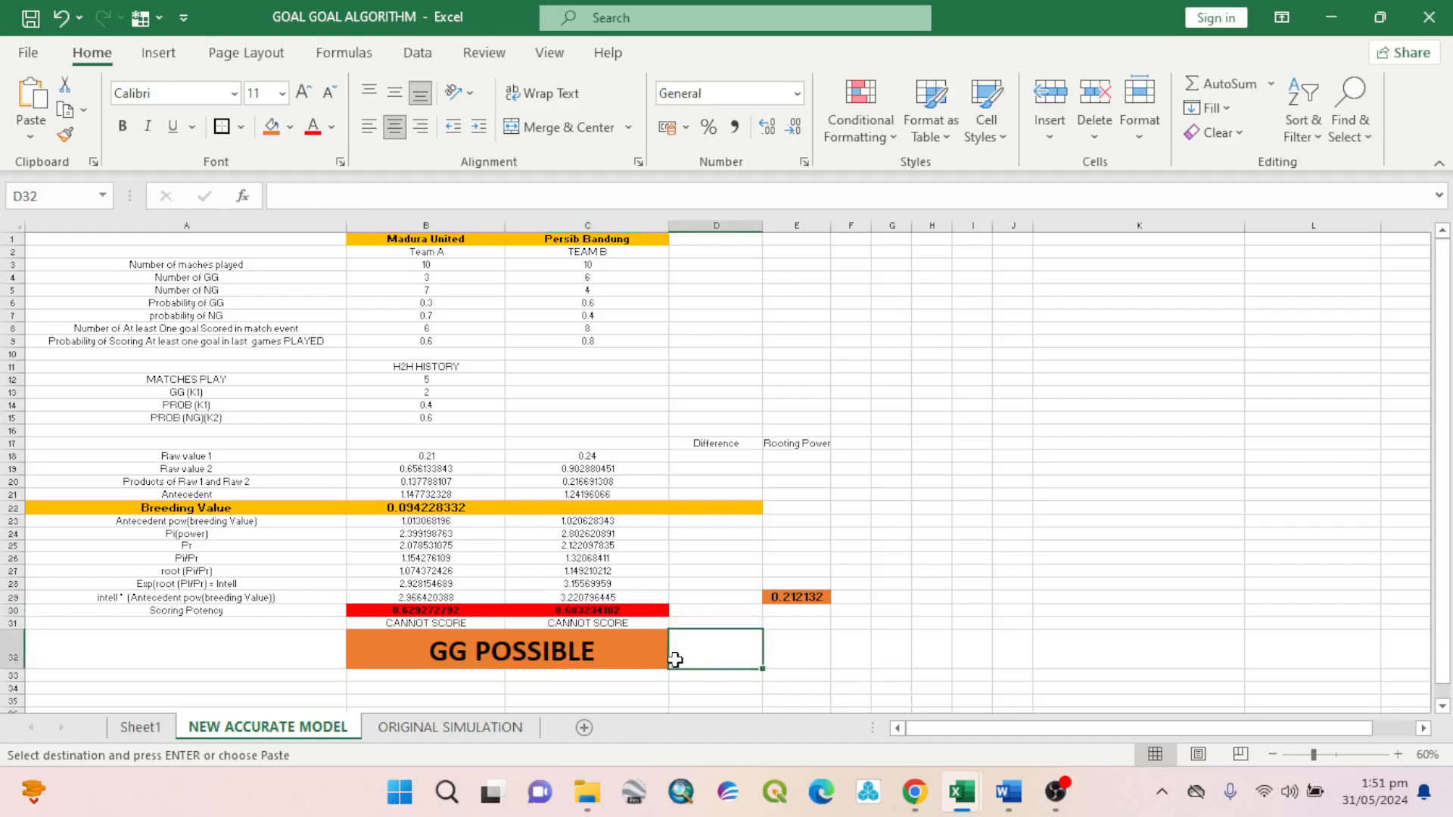
click(580, 645)
click(477, 610)
click(560, 610)
click(577, 641)
double_click(578, 642)
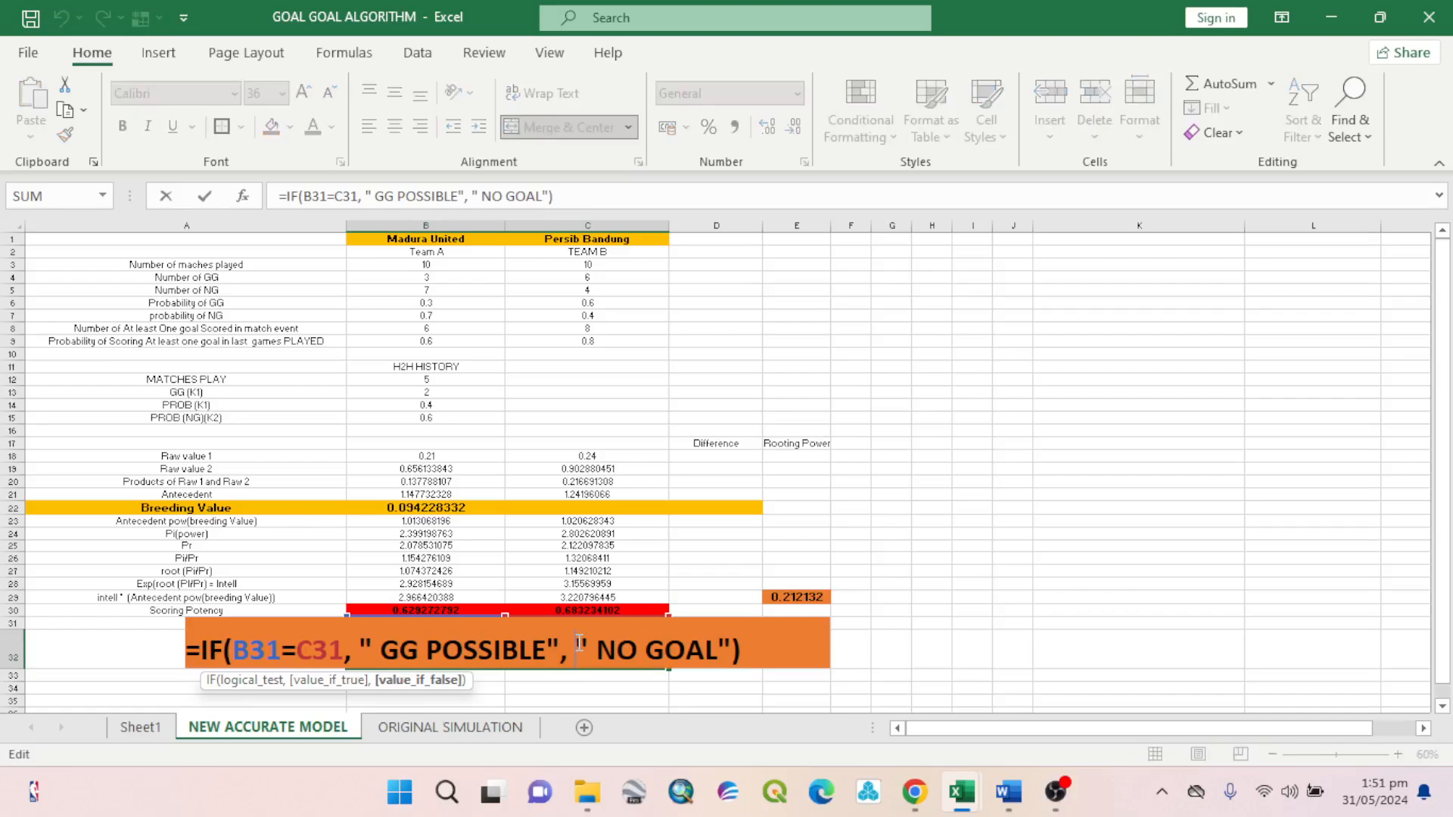
click(764, 651)
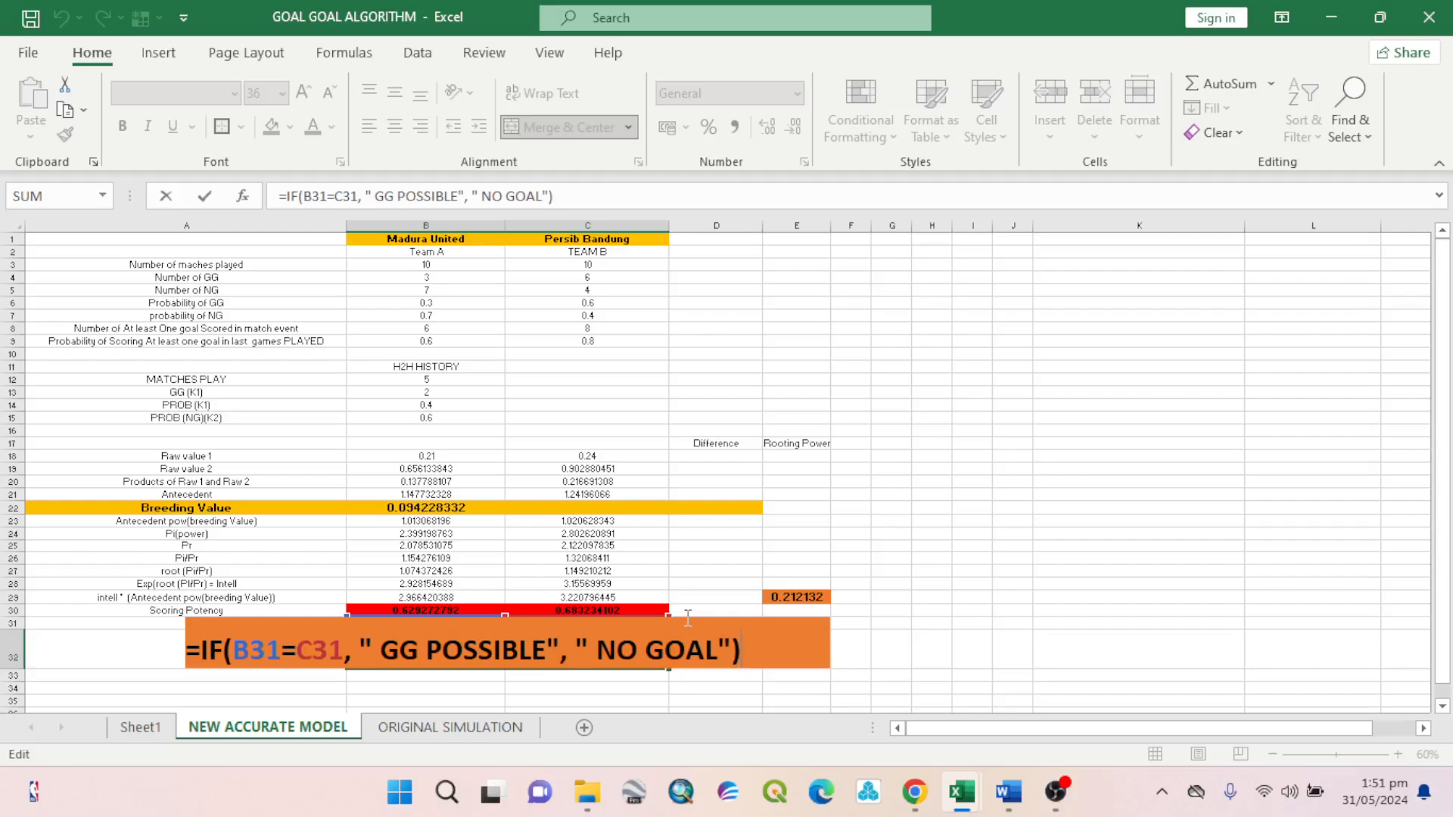
key(Return)
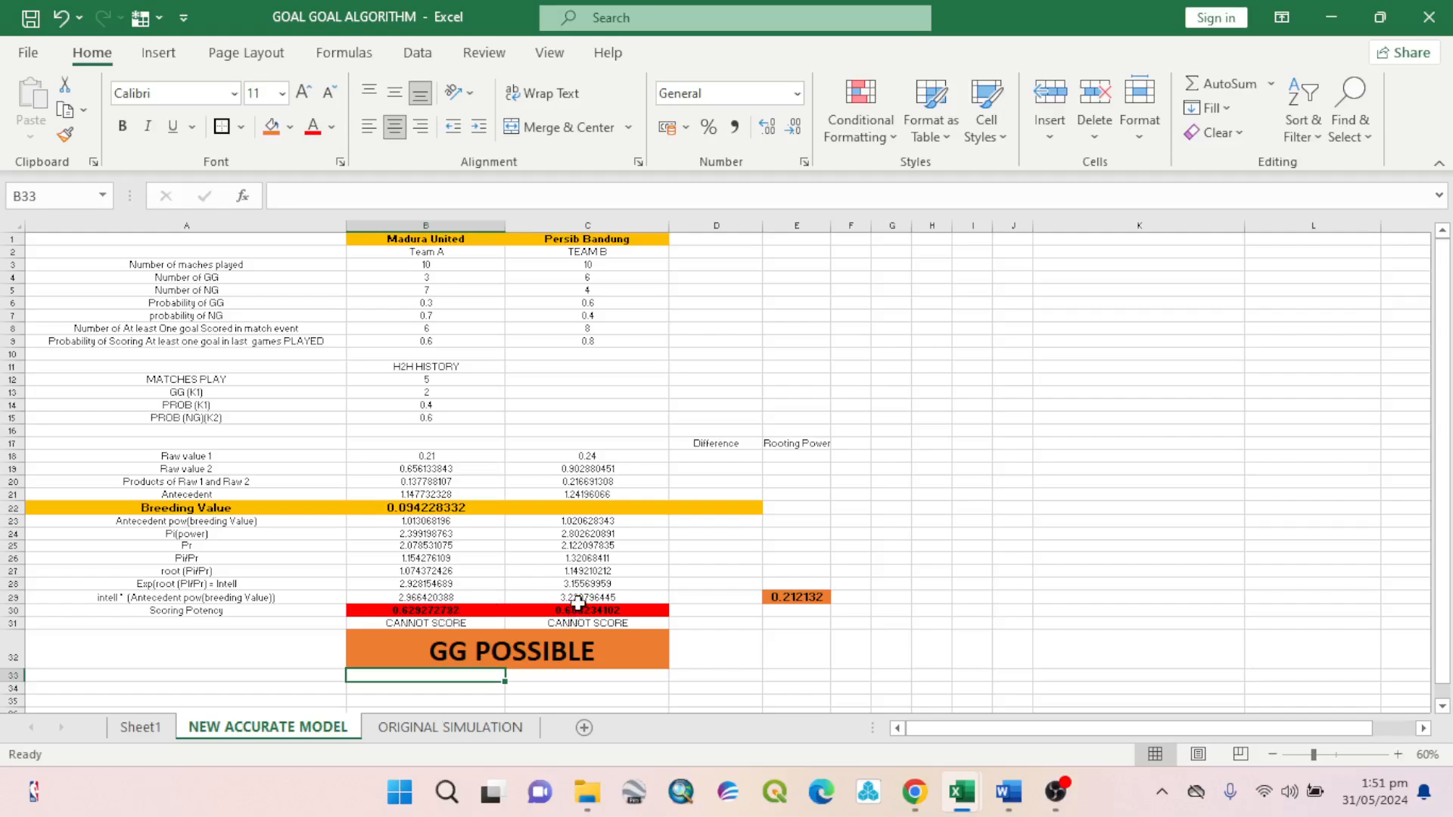
Examine the scoring potency formulas in B30 and C30 and the can-score test formulas in B31 and C31.
double_click(577, 610)
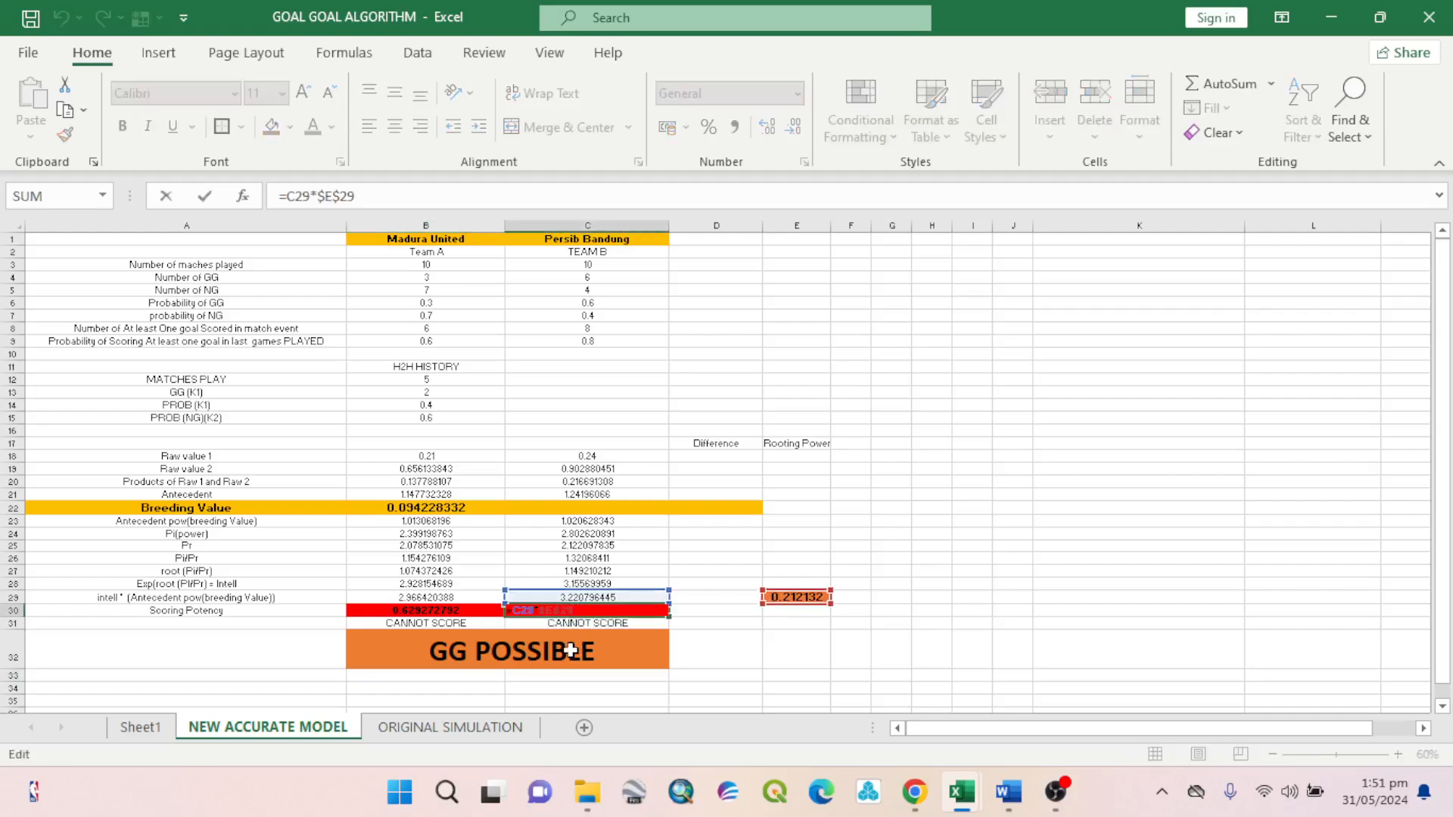
key(Return)
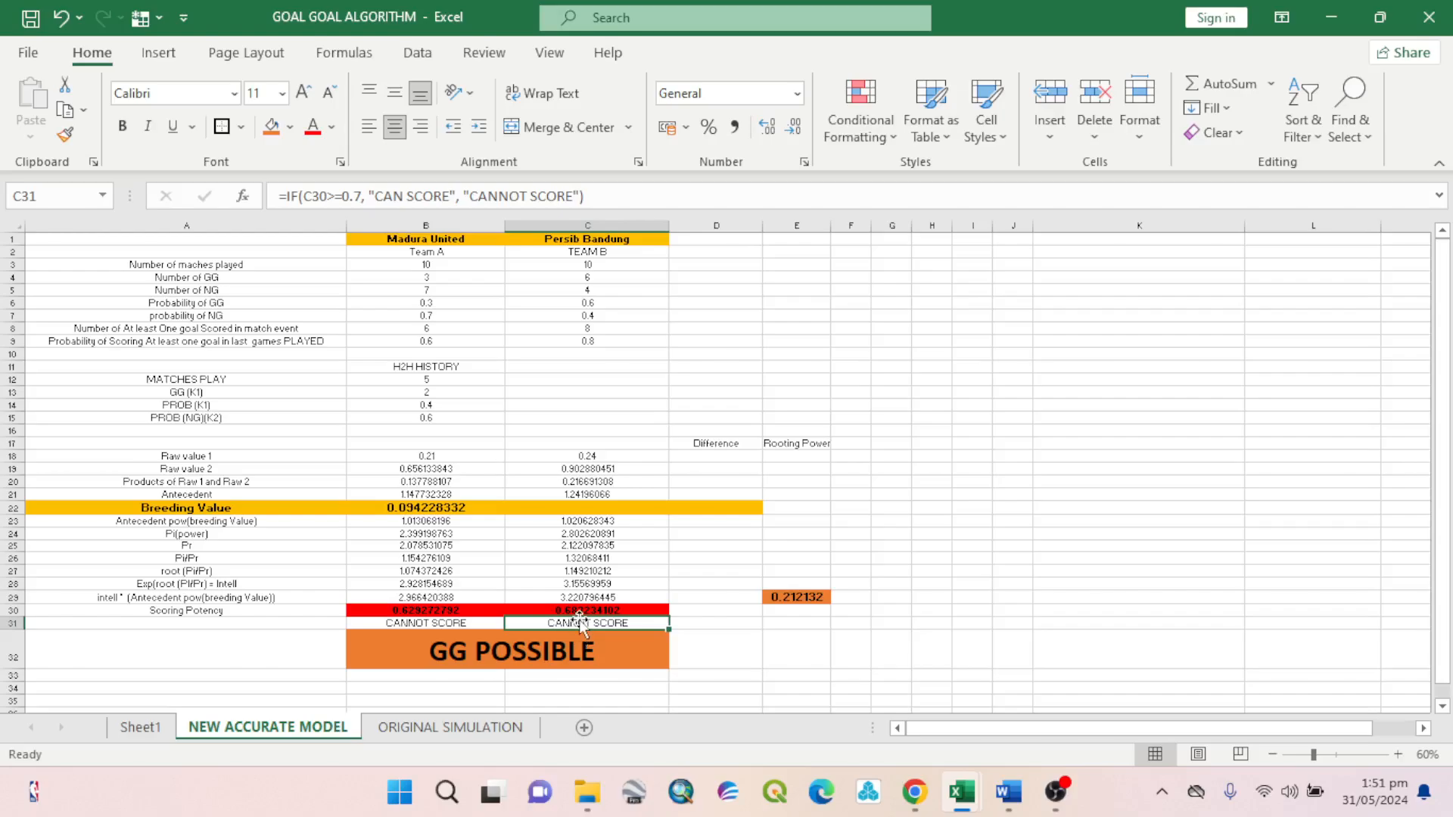
double_click(580, 624)
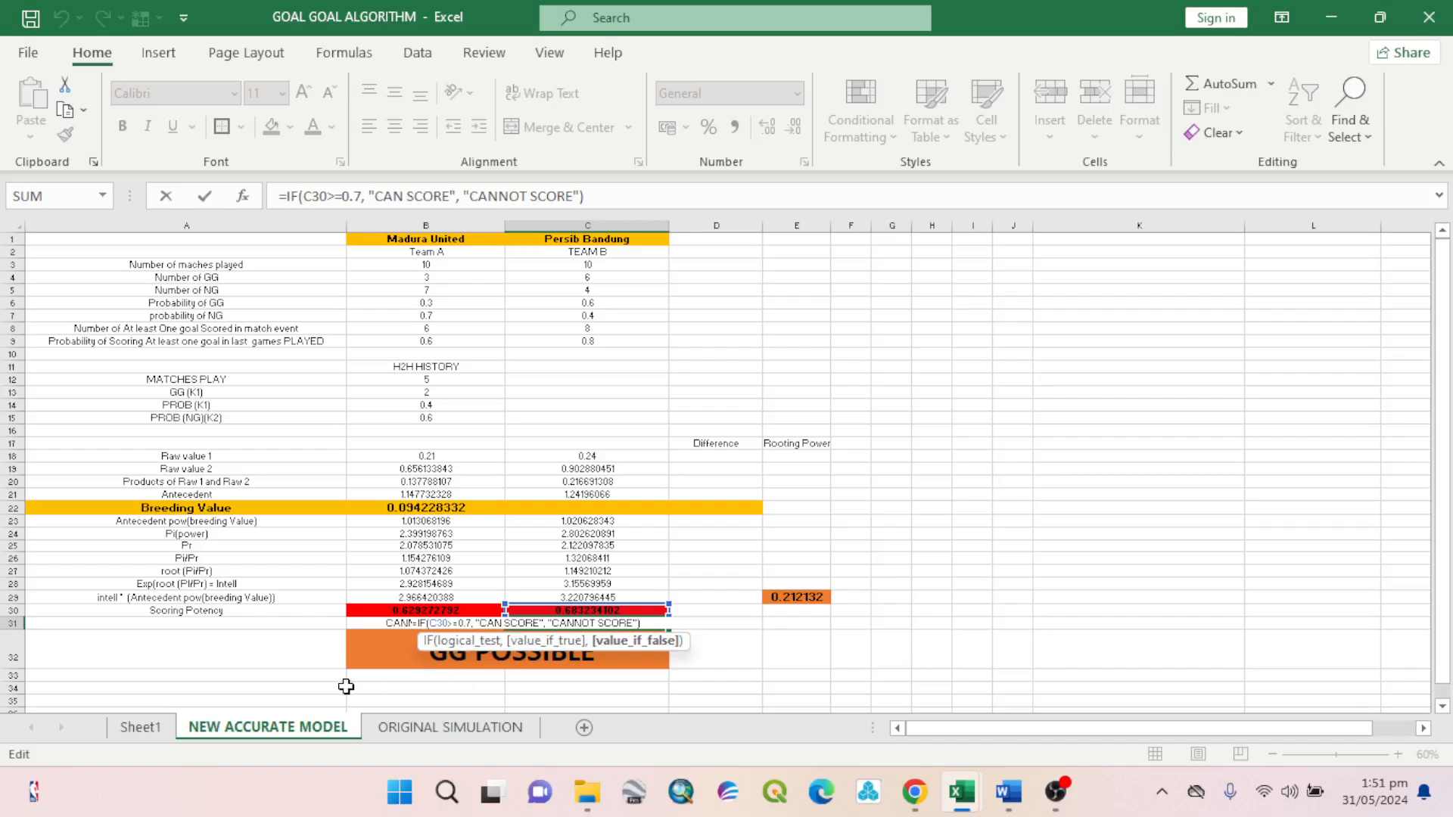
key(Return)
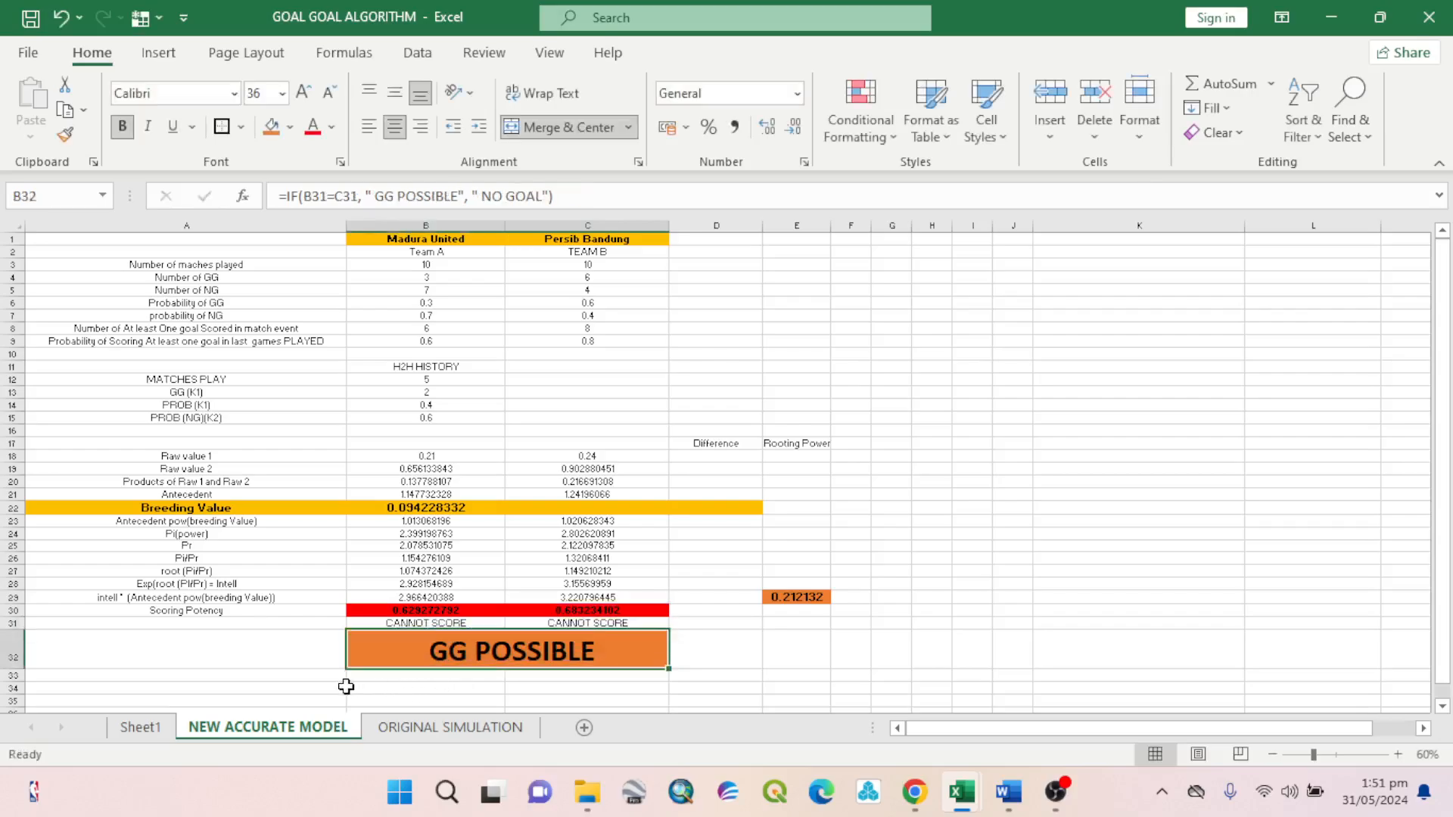
click(413, 624)
click(532, 624)
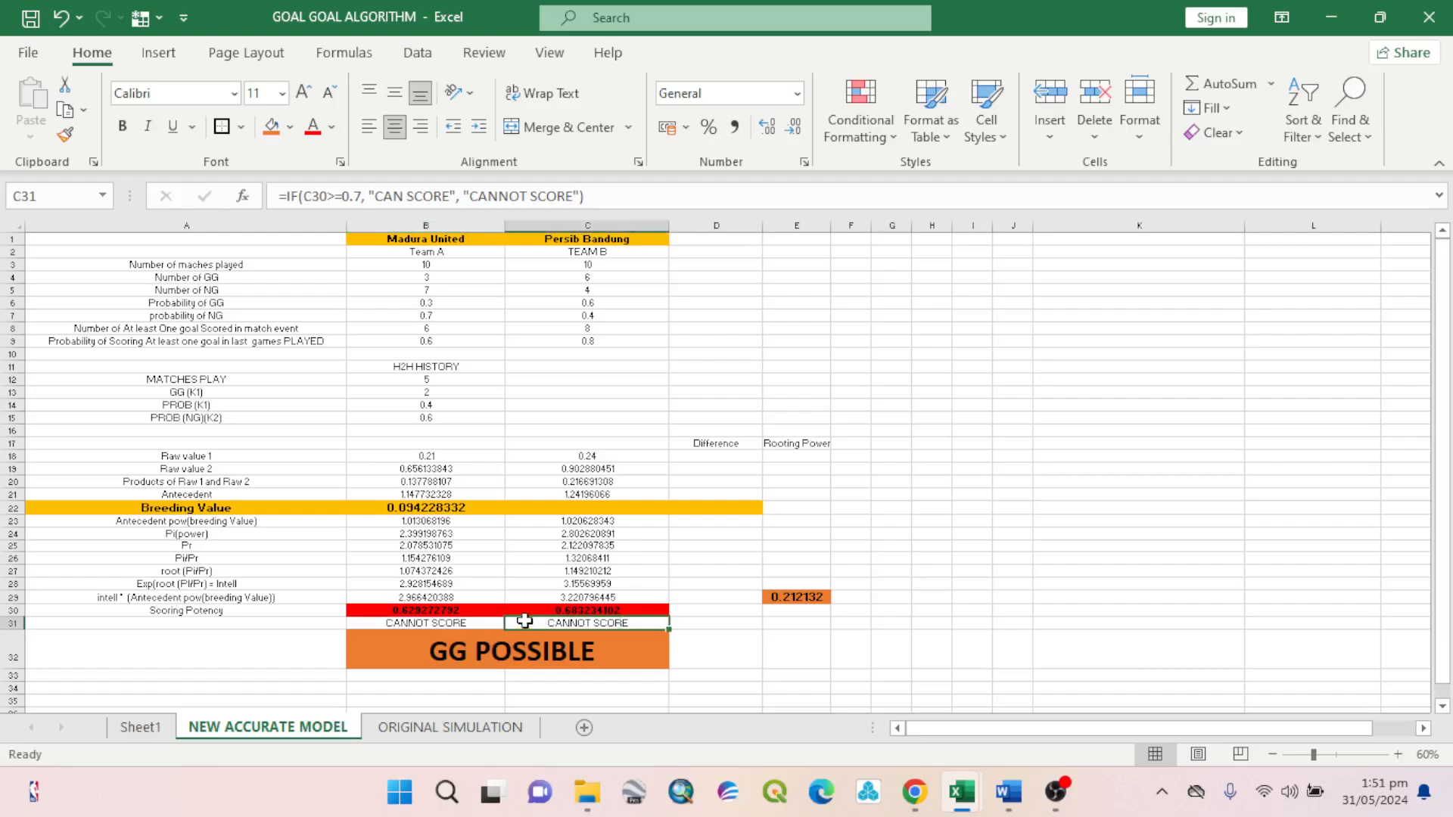
double_click(480, 610)
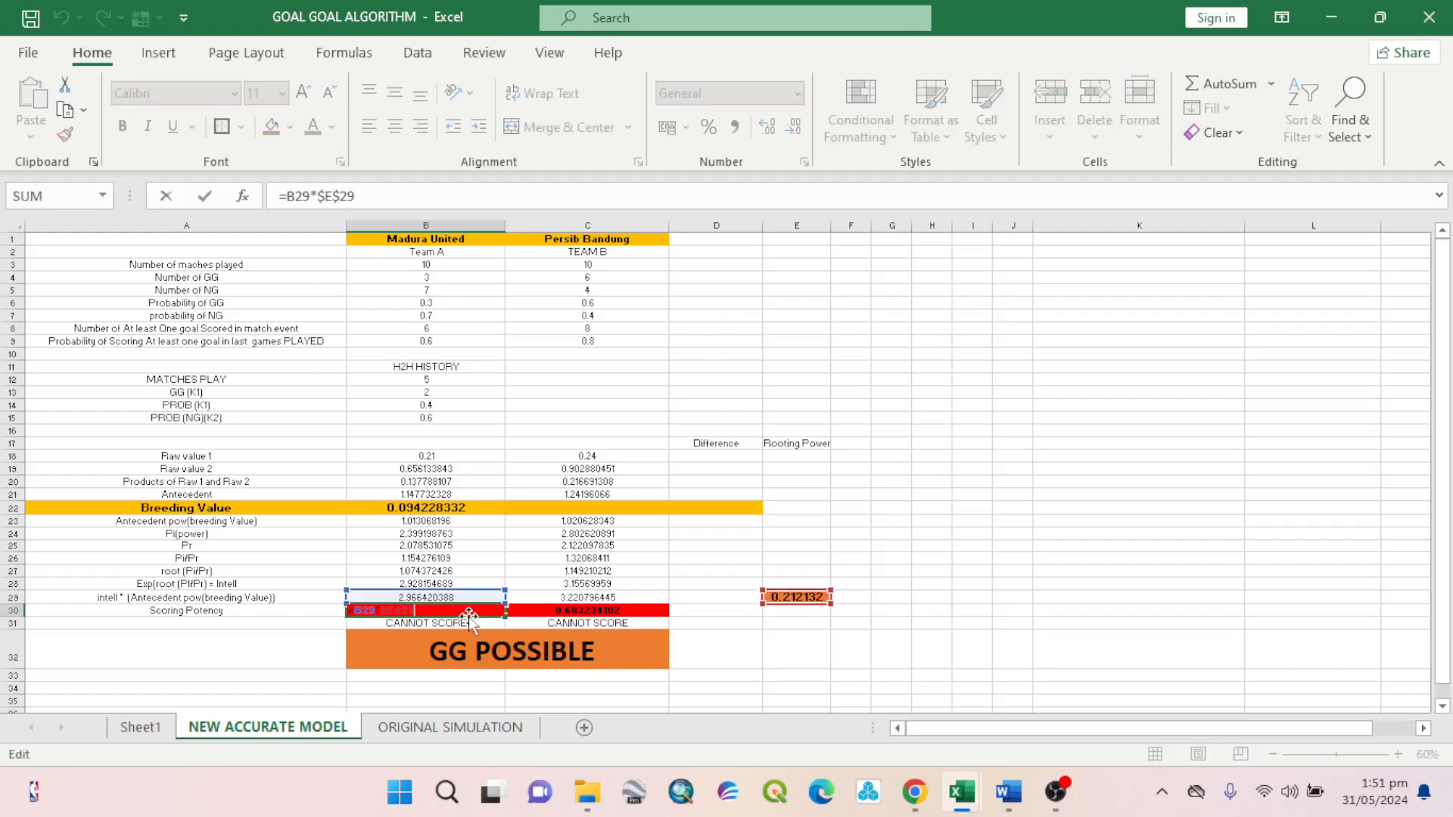
click(439, 626)
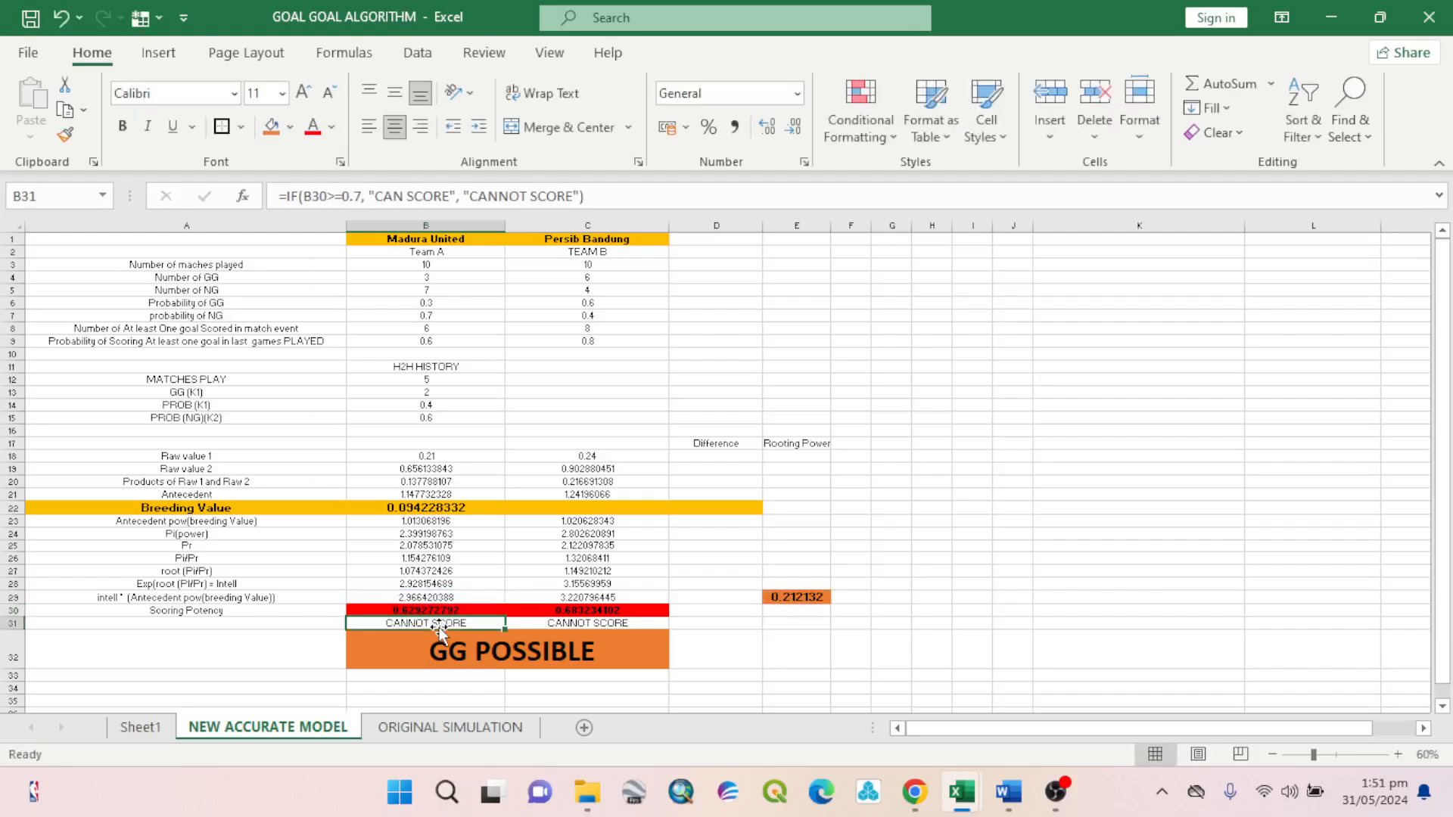
Set the scoring threshold in Madura United's IF formula in B31 to 0.65.
double_click(449, 622)
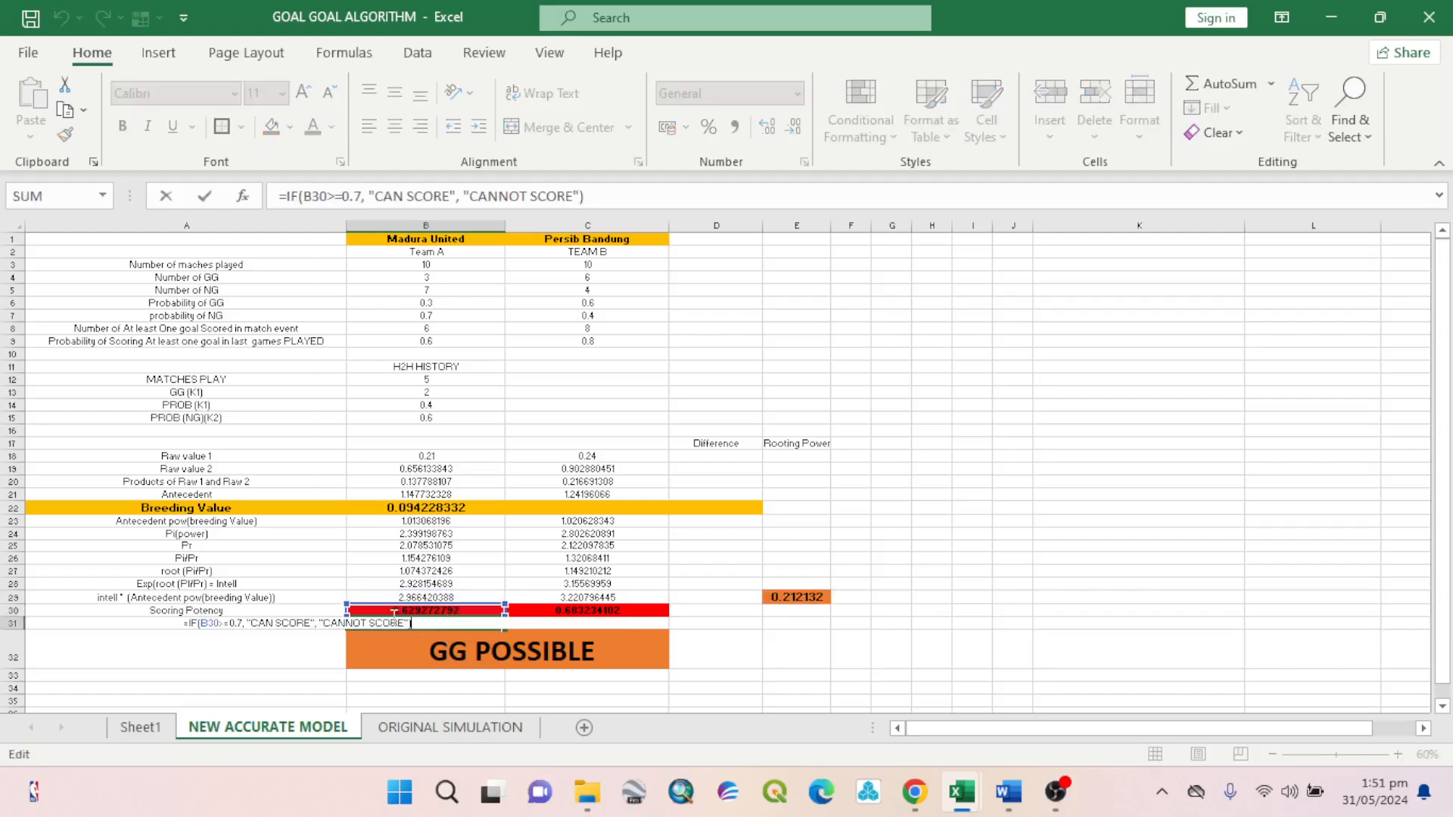
click(242, 616)
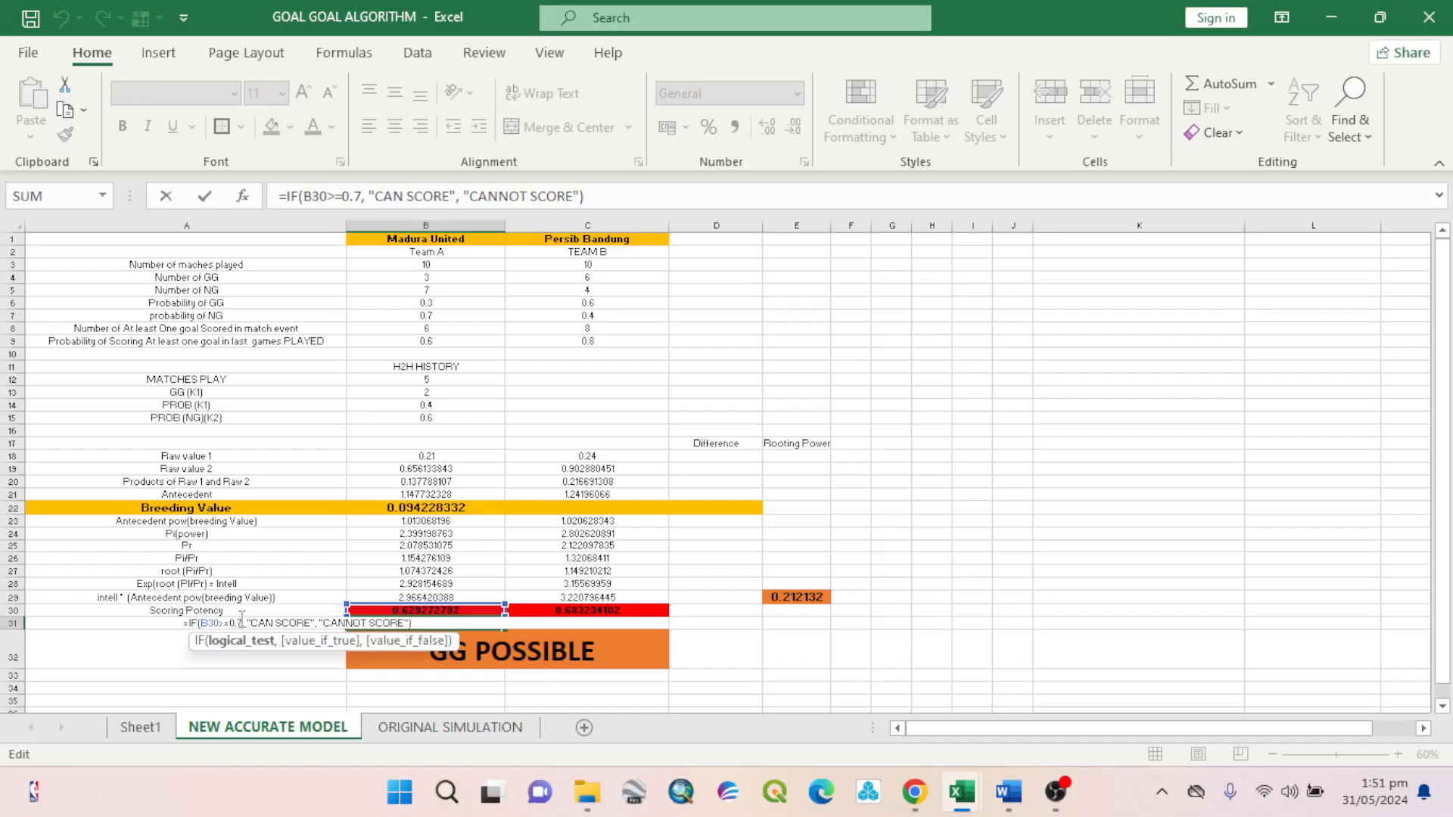
key(BackSpace)
text(65)
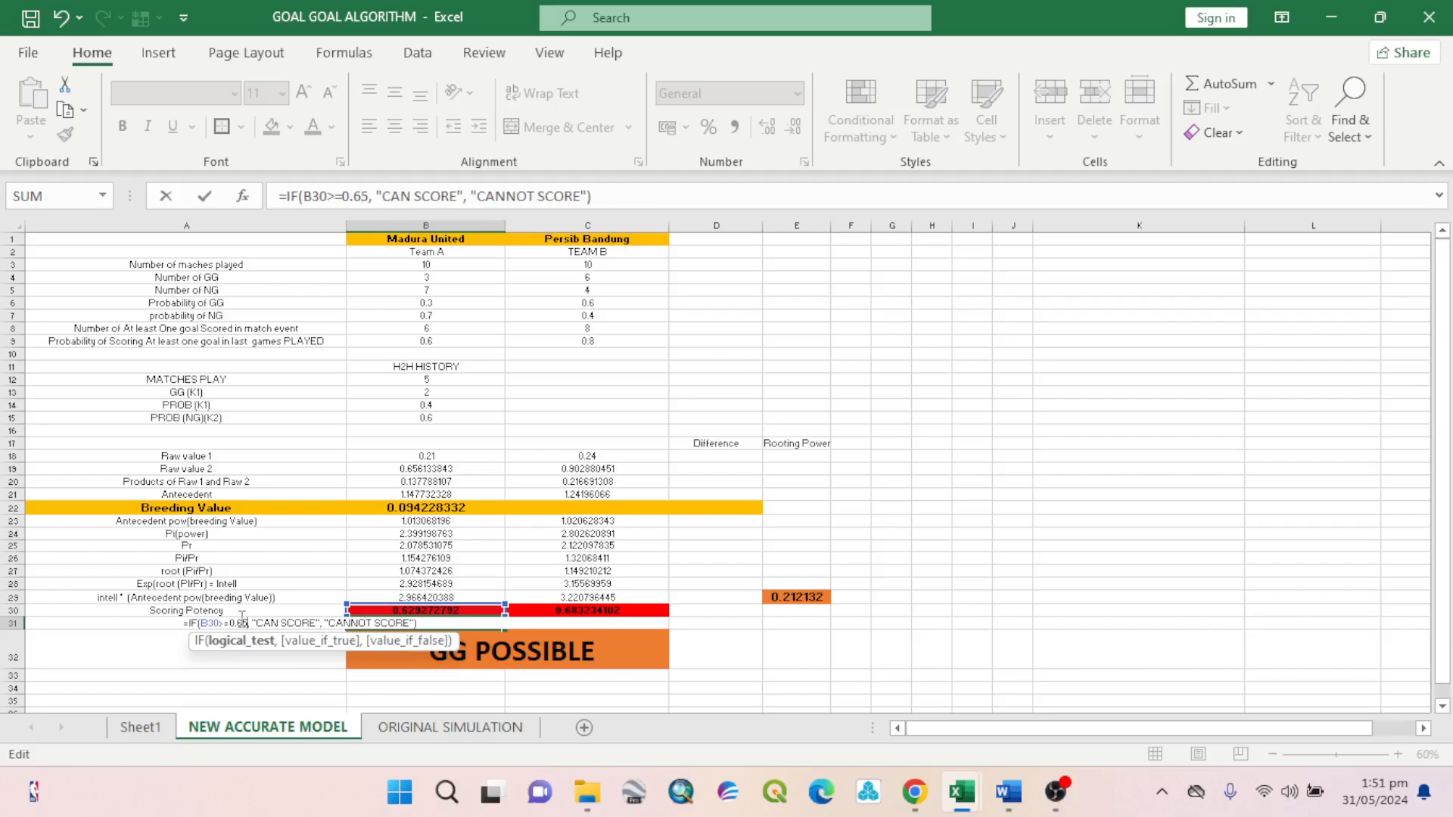
key(Return)
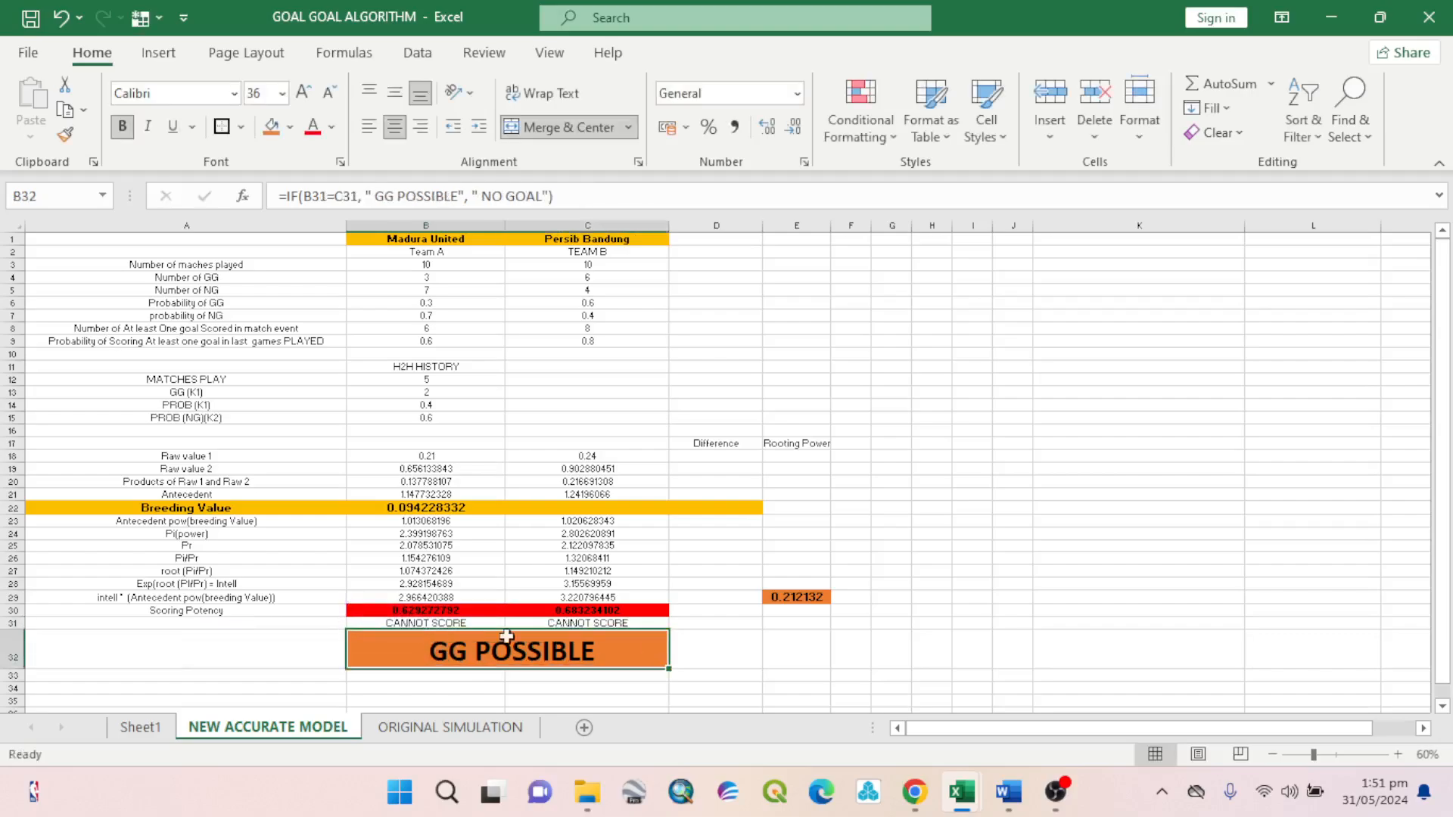
Set the scoring threshold in Persib Bandung's IF formula in C31 to 0.65.
click(588, 622)
double_click(585, 622)
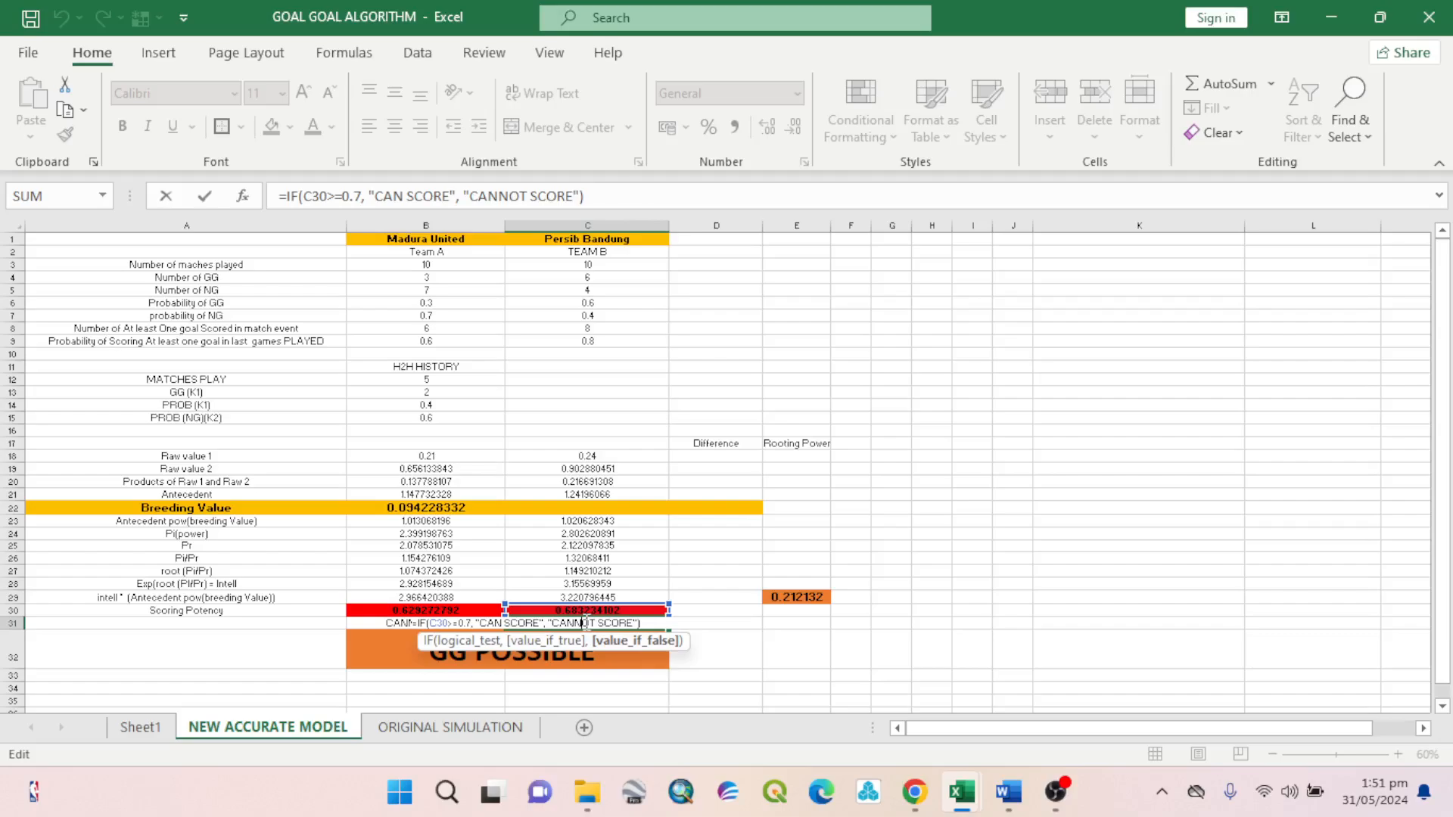
click(468, 623)
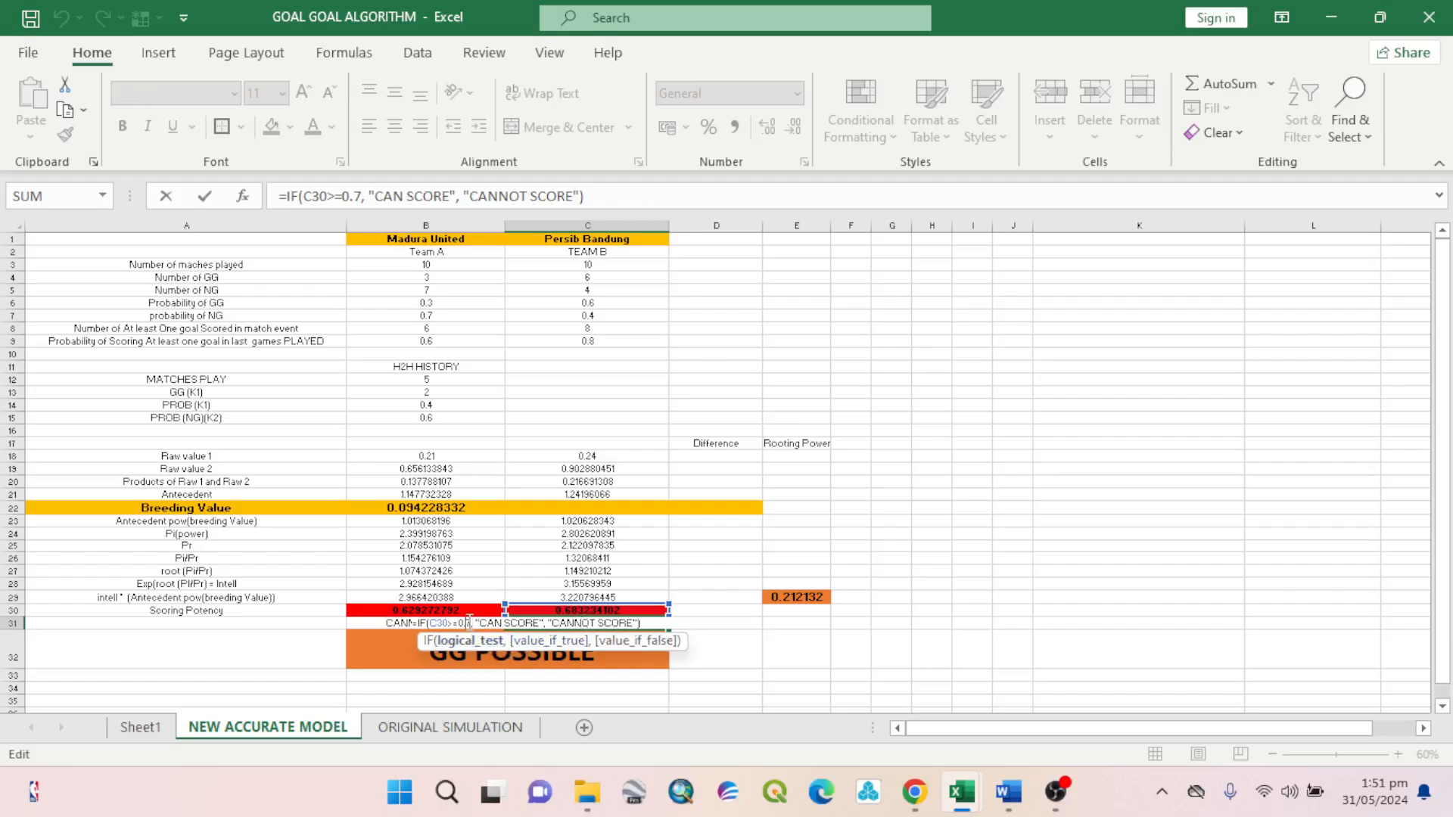
key(BackSpace)
text(65)
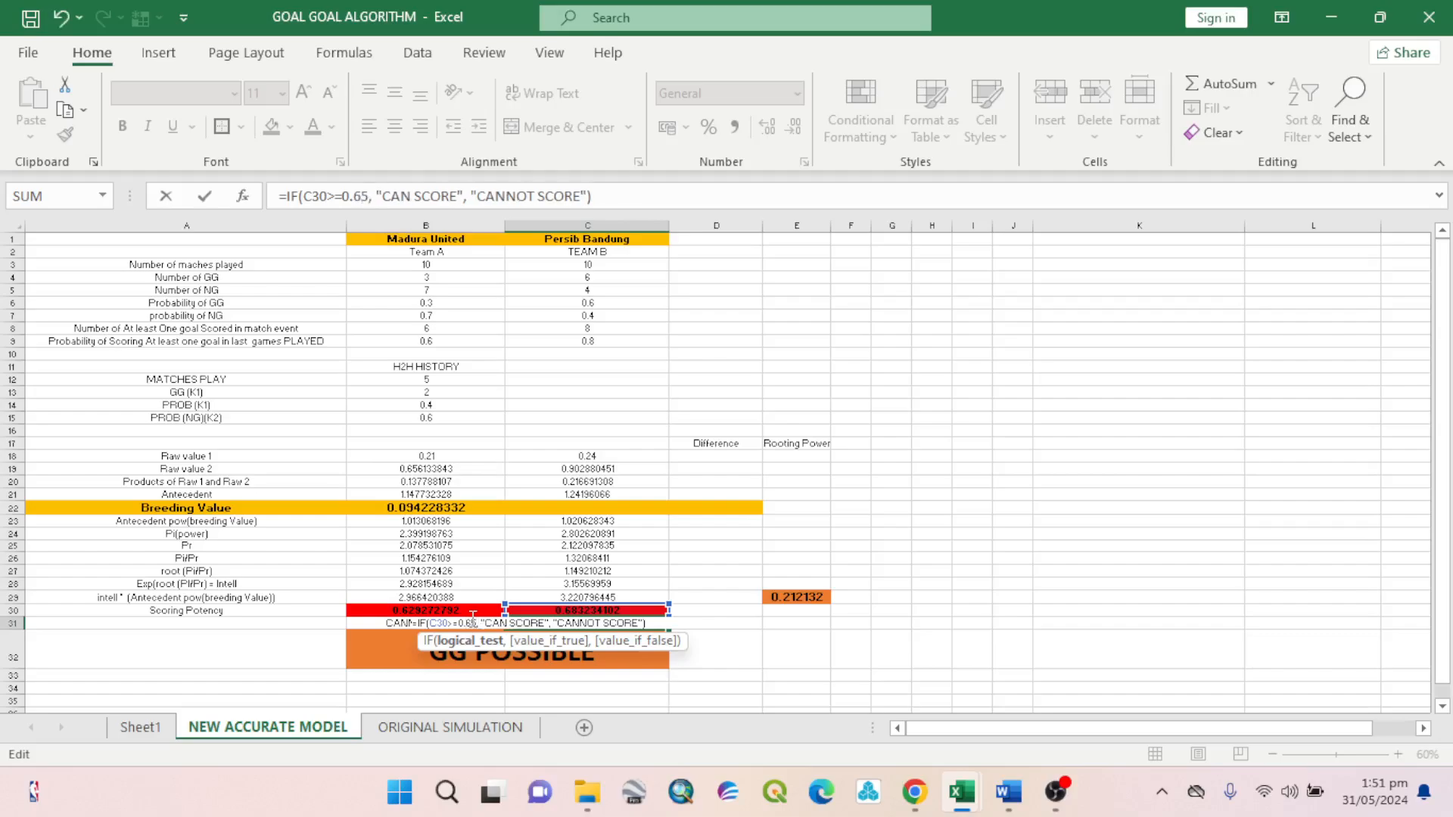
key(Return)
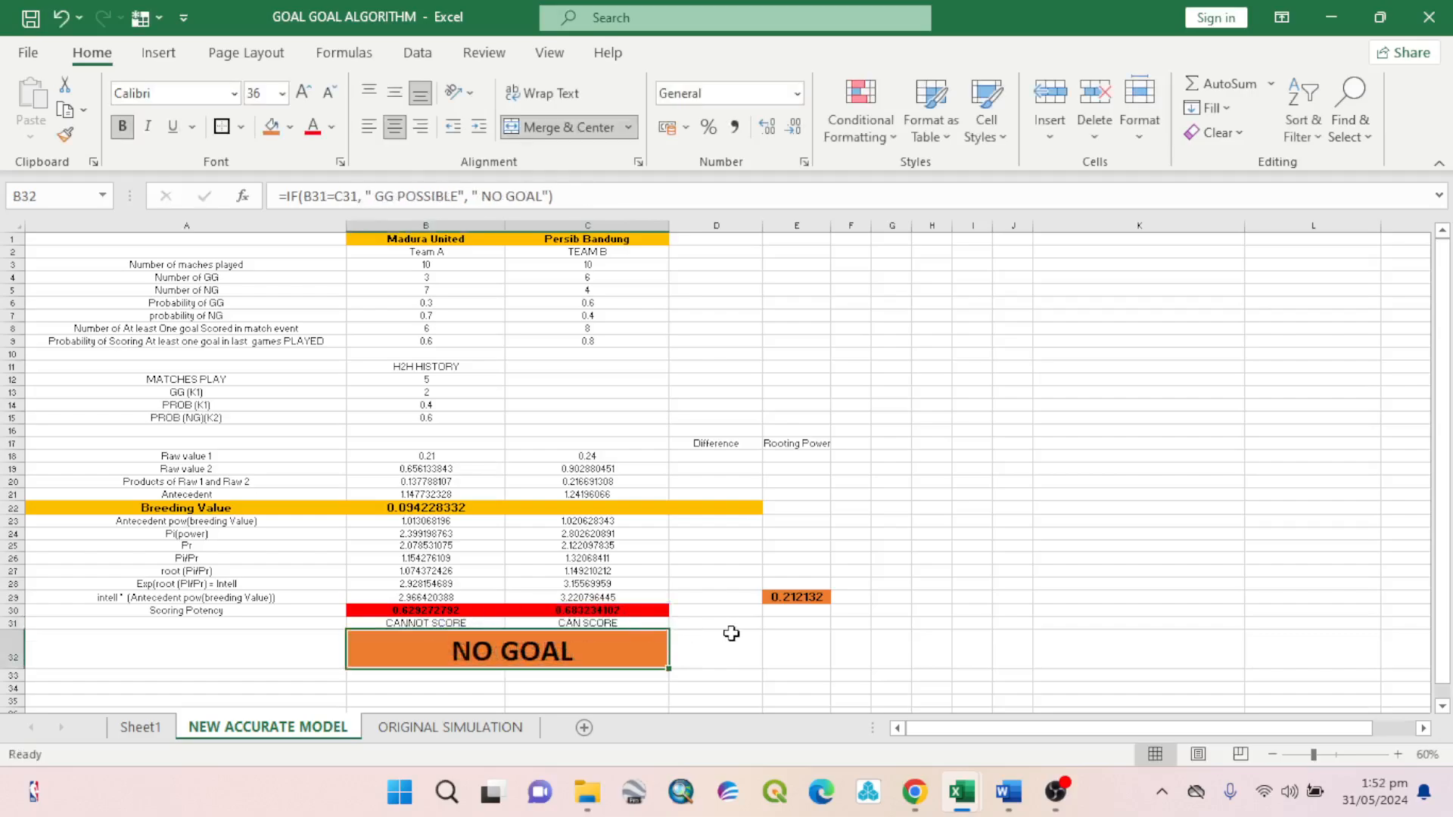
Review Madura United's scoring potency in B30 and the overall verdict in B32.
click(729, 634)
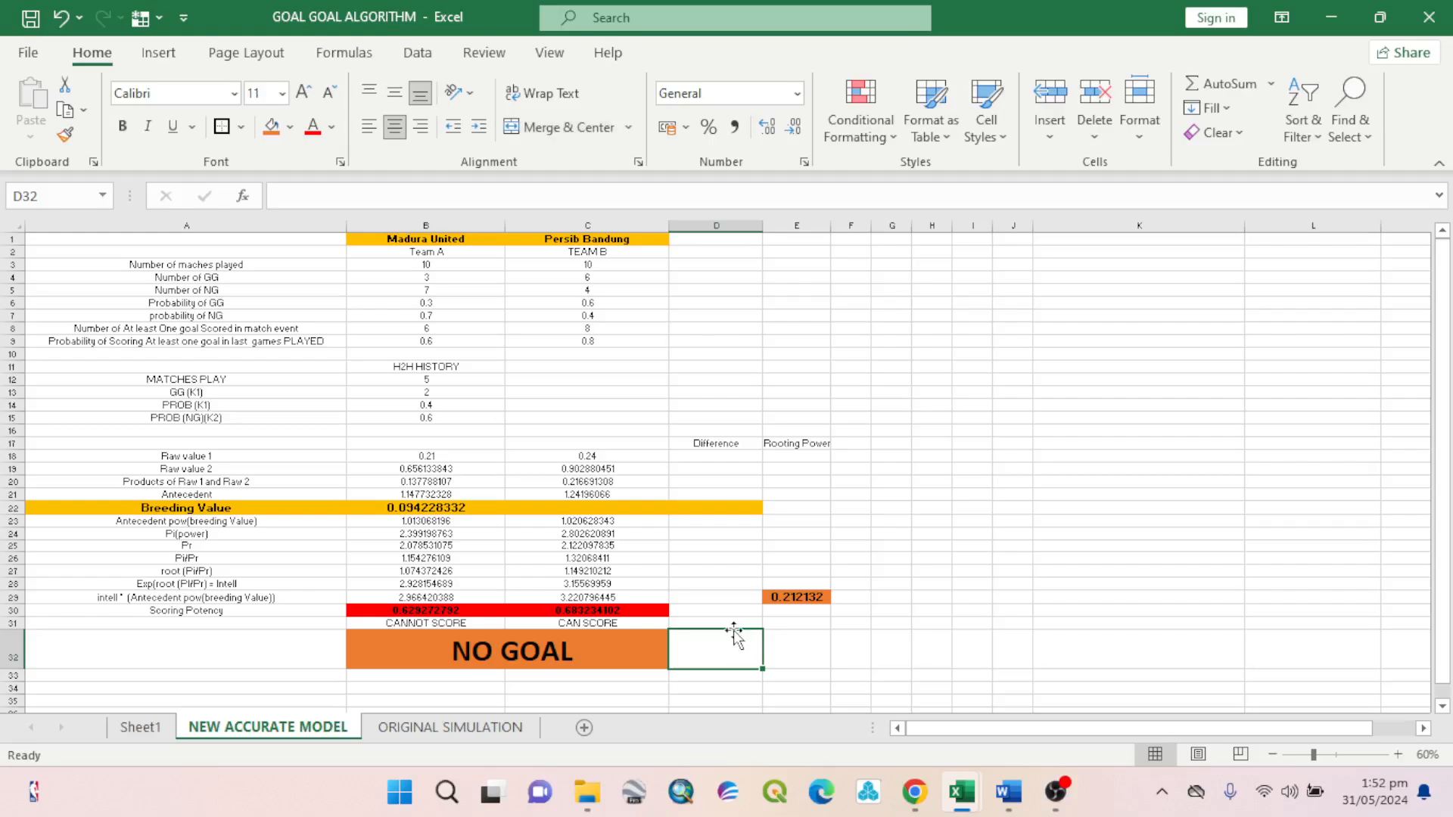
click(657, 609)
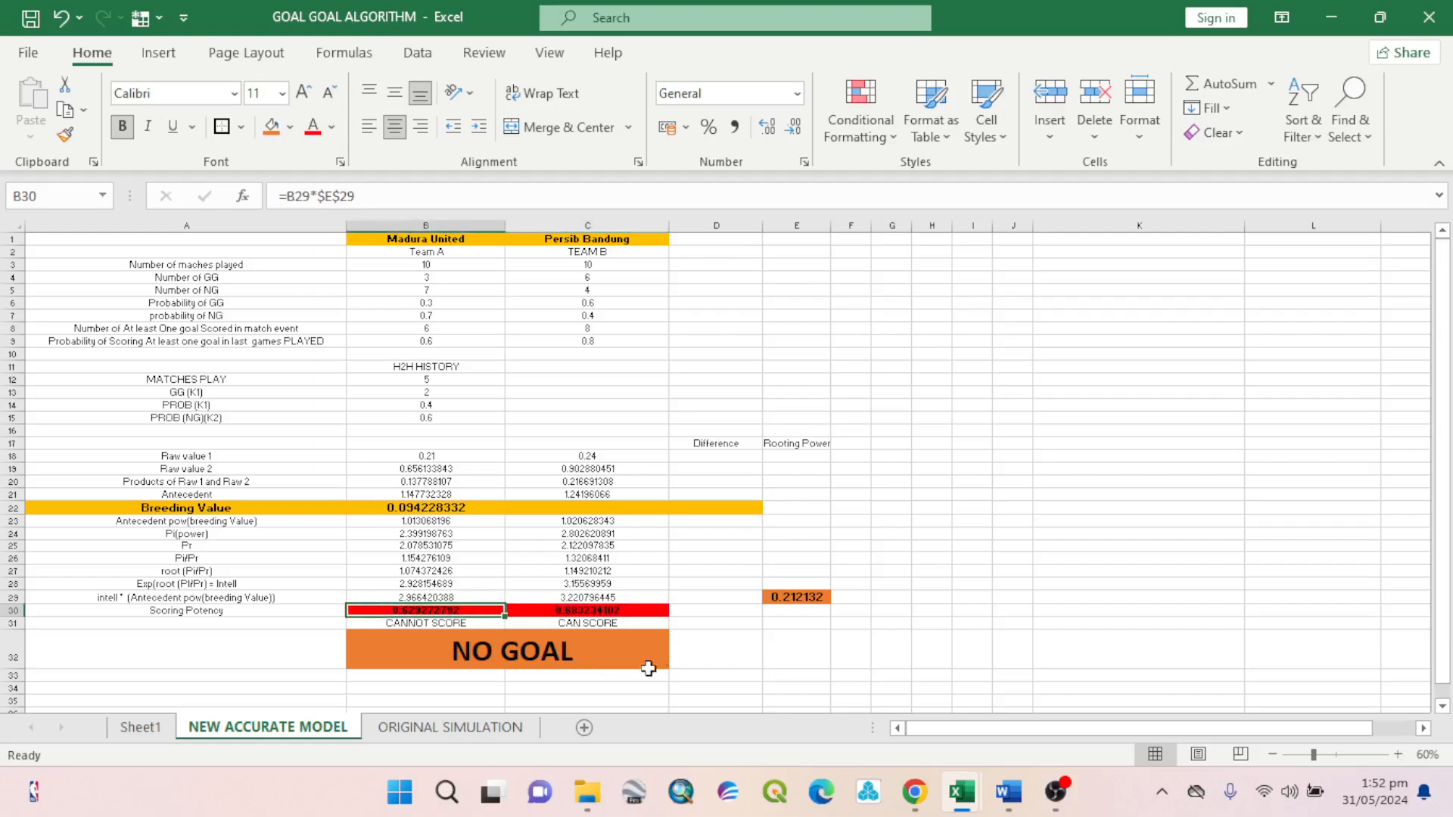
click(715, 663)
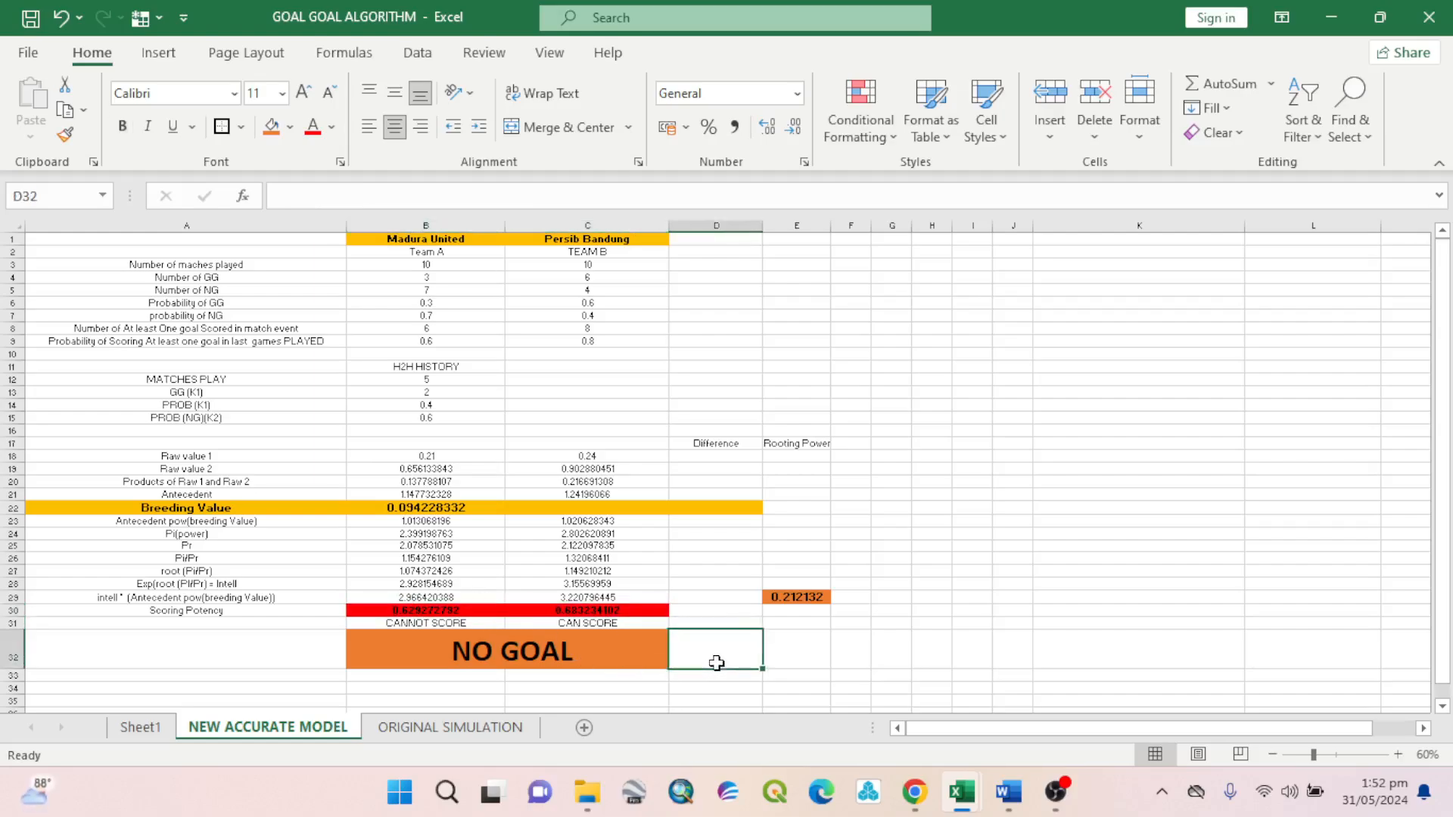
click(619, 641)
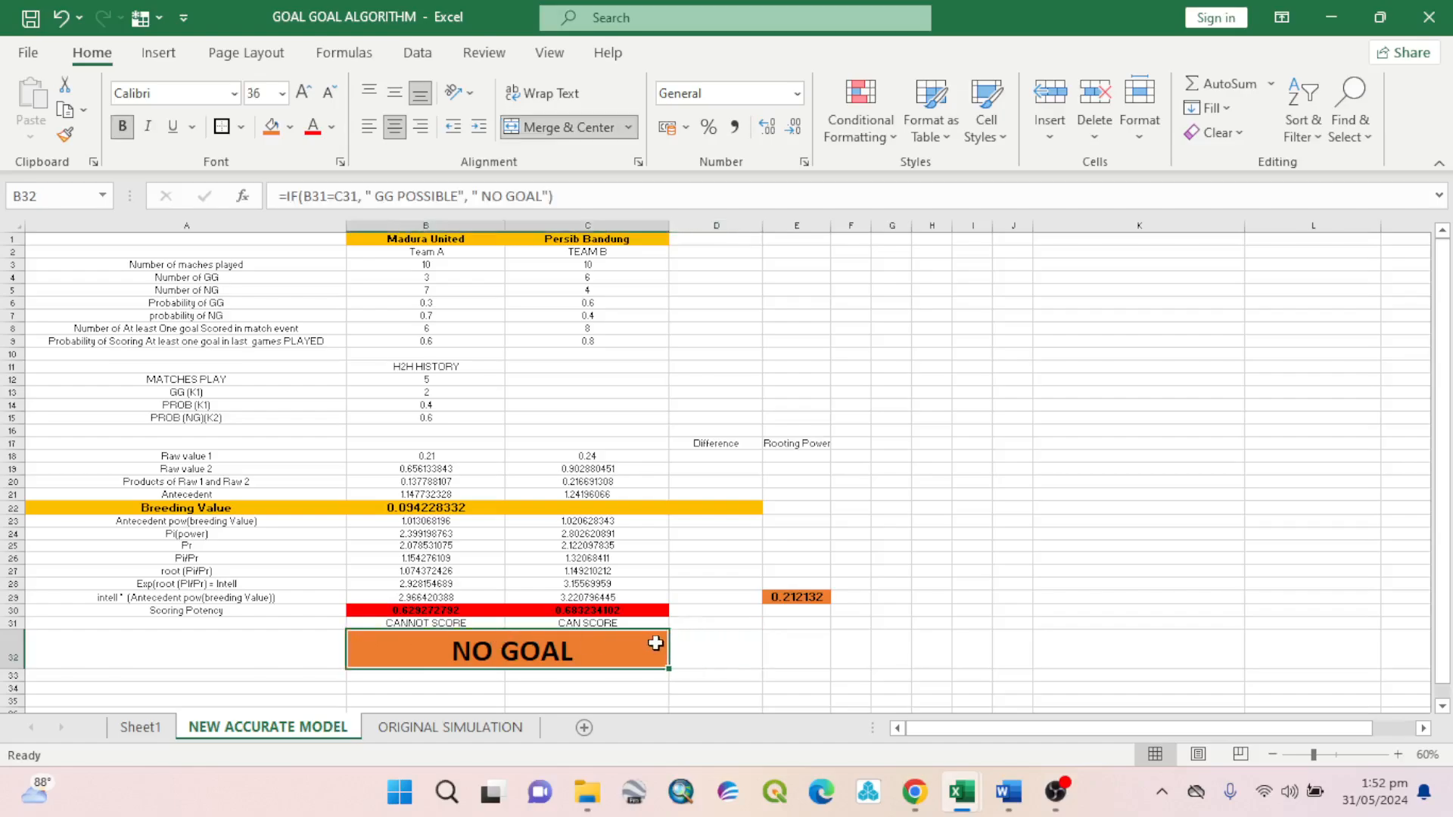
Try a multiplier of 0.35 in the Rooting Power formula in E29.
double_click(787, 598)
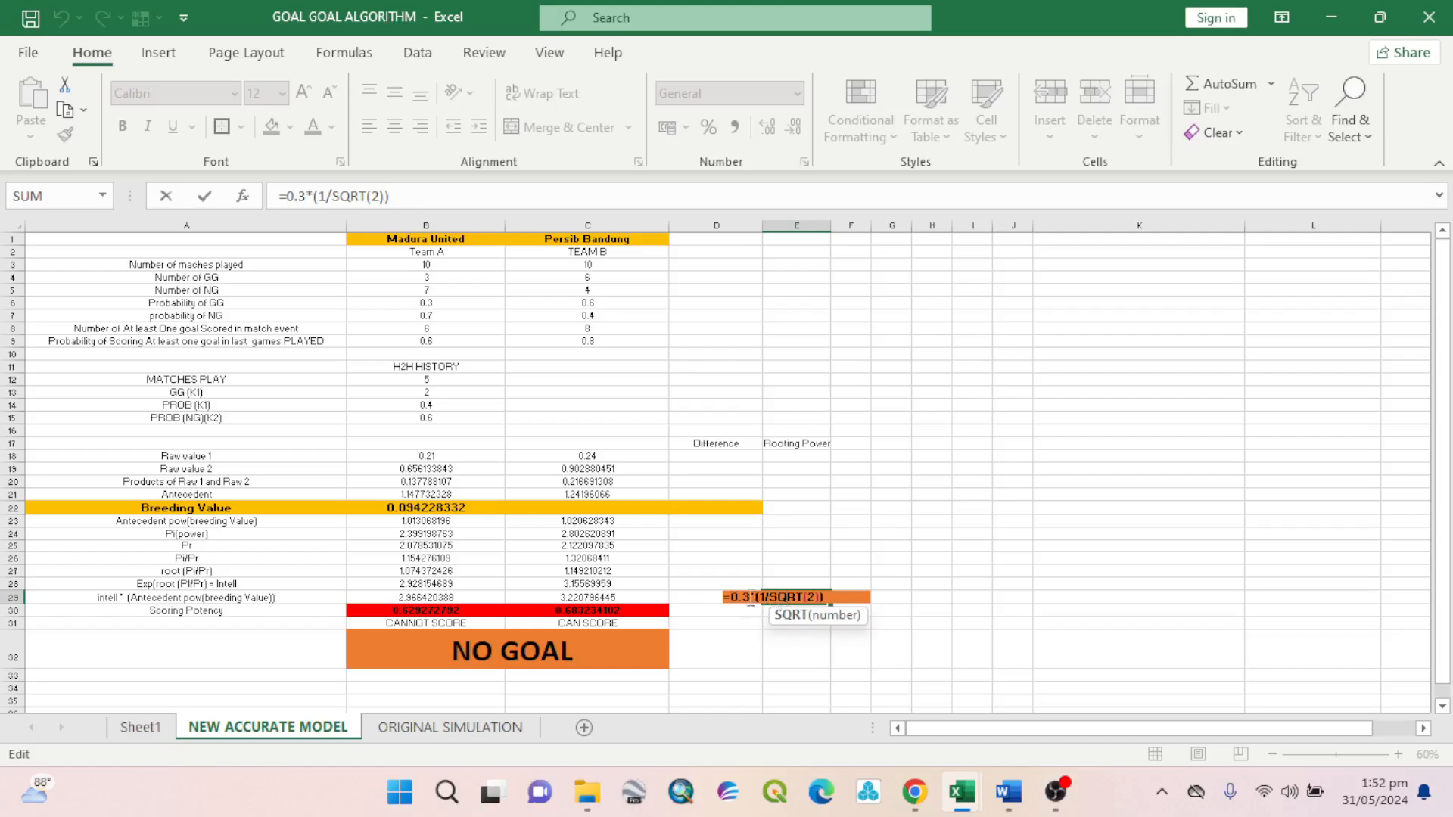
click(750, 598)
text(5)
key(Return)
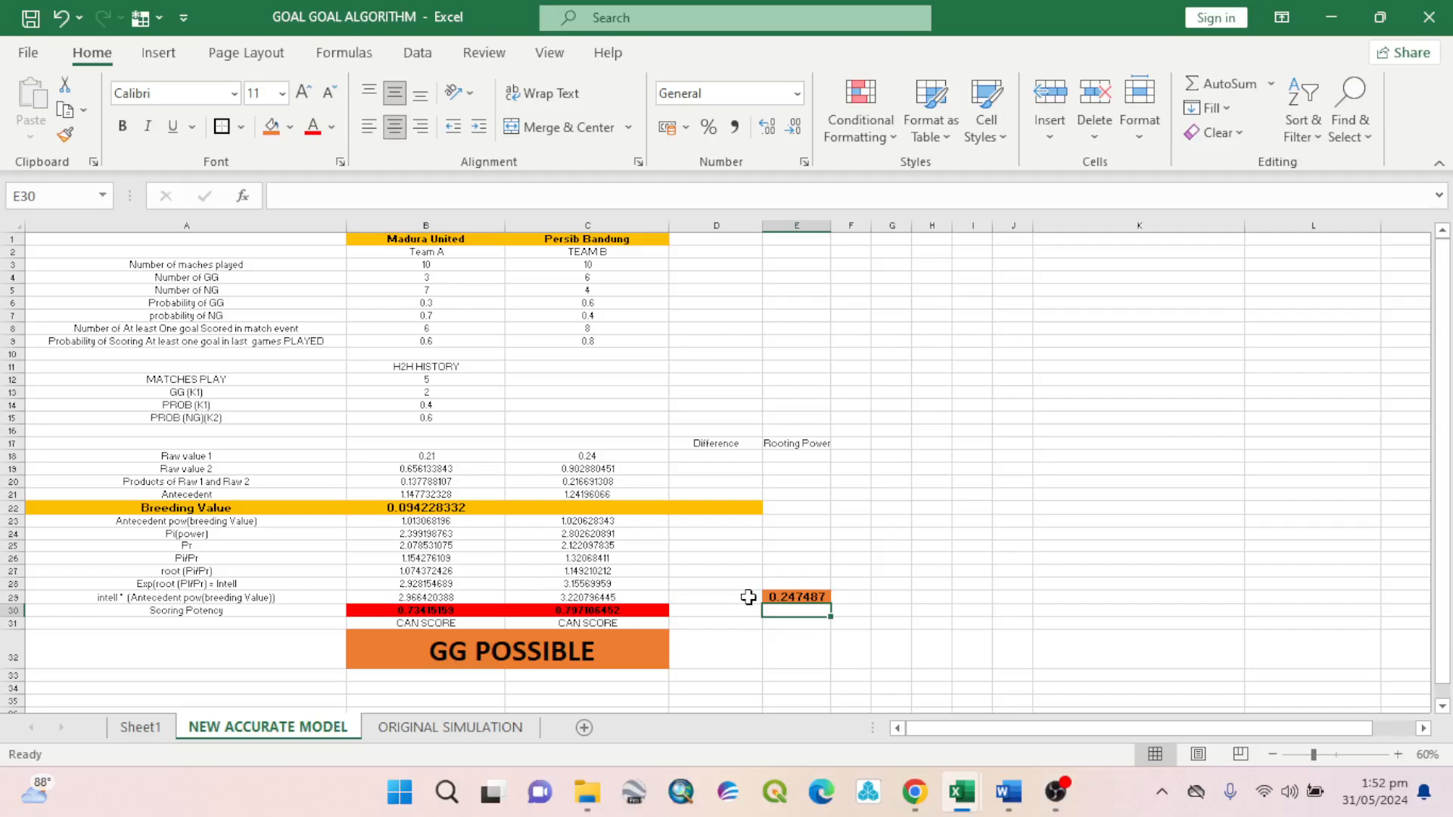
Restore the Rooting Power multiplier in E29 to 0.3.
double_click(764, 597)
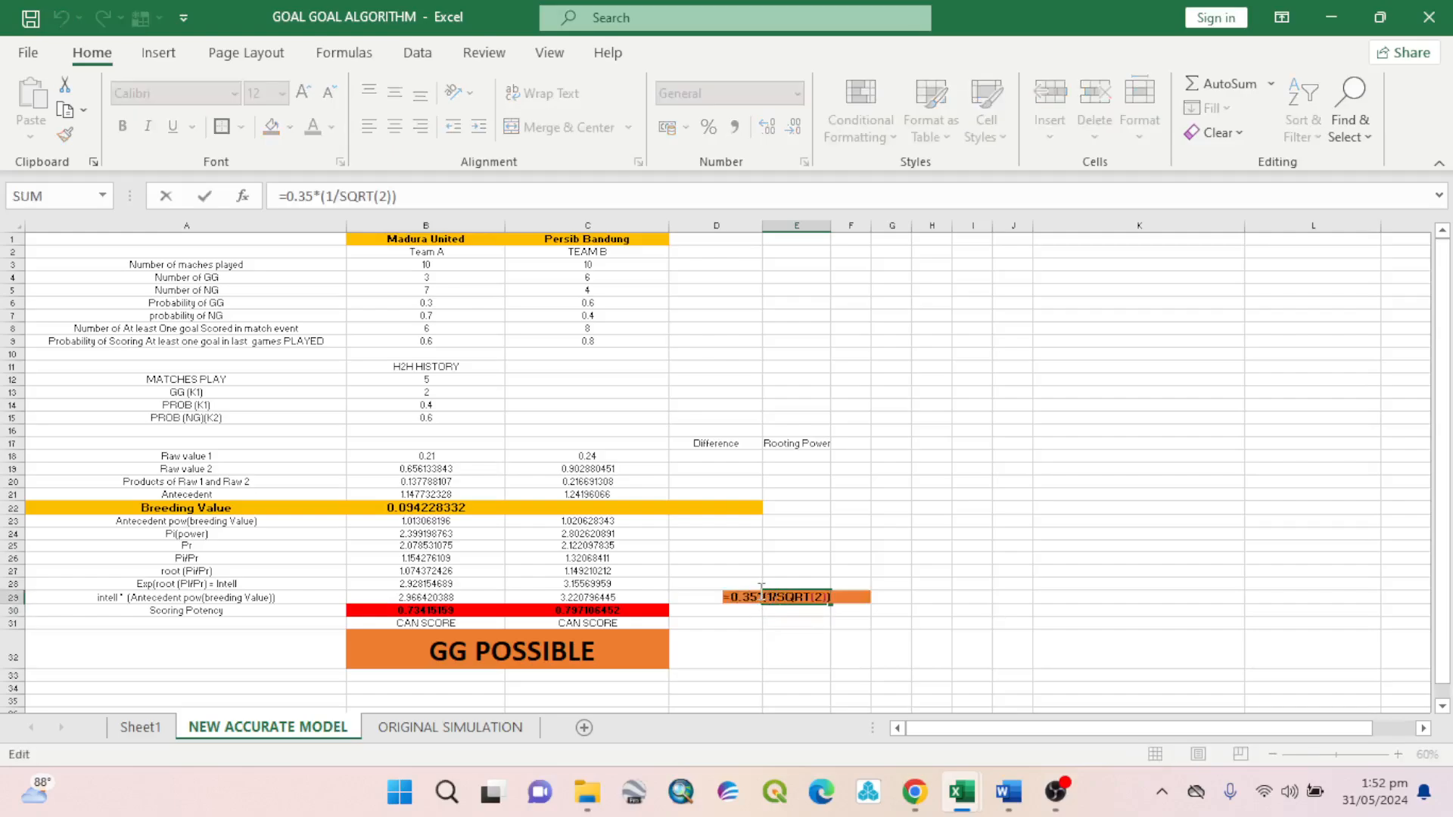
click(761, 595)
key(BackSpace)
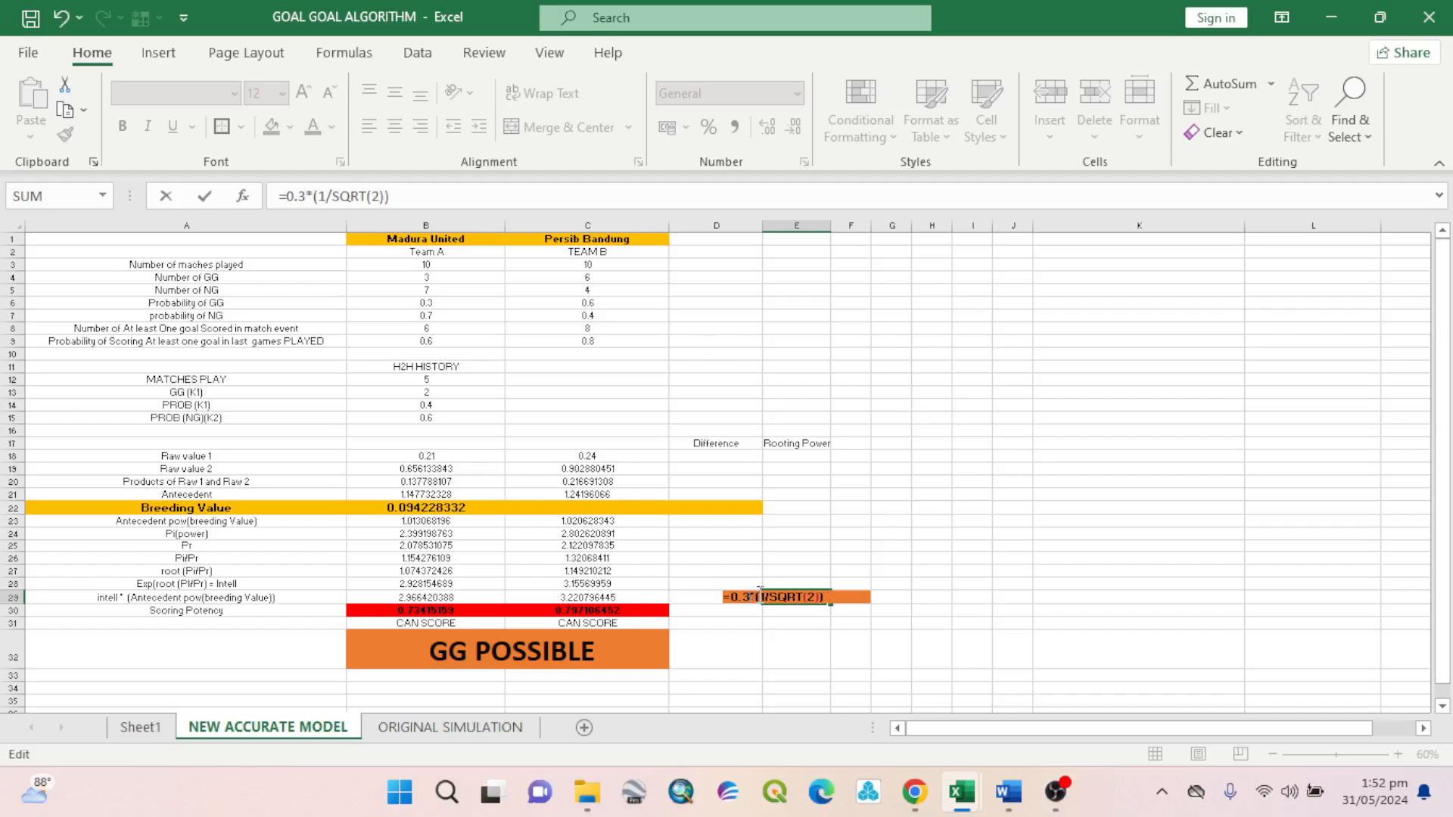
key(Return)
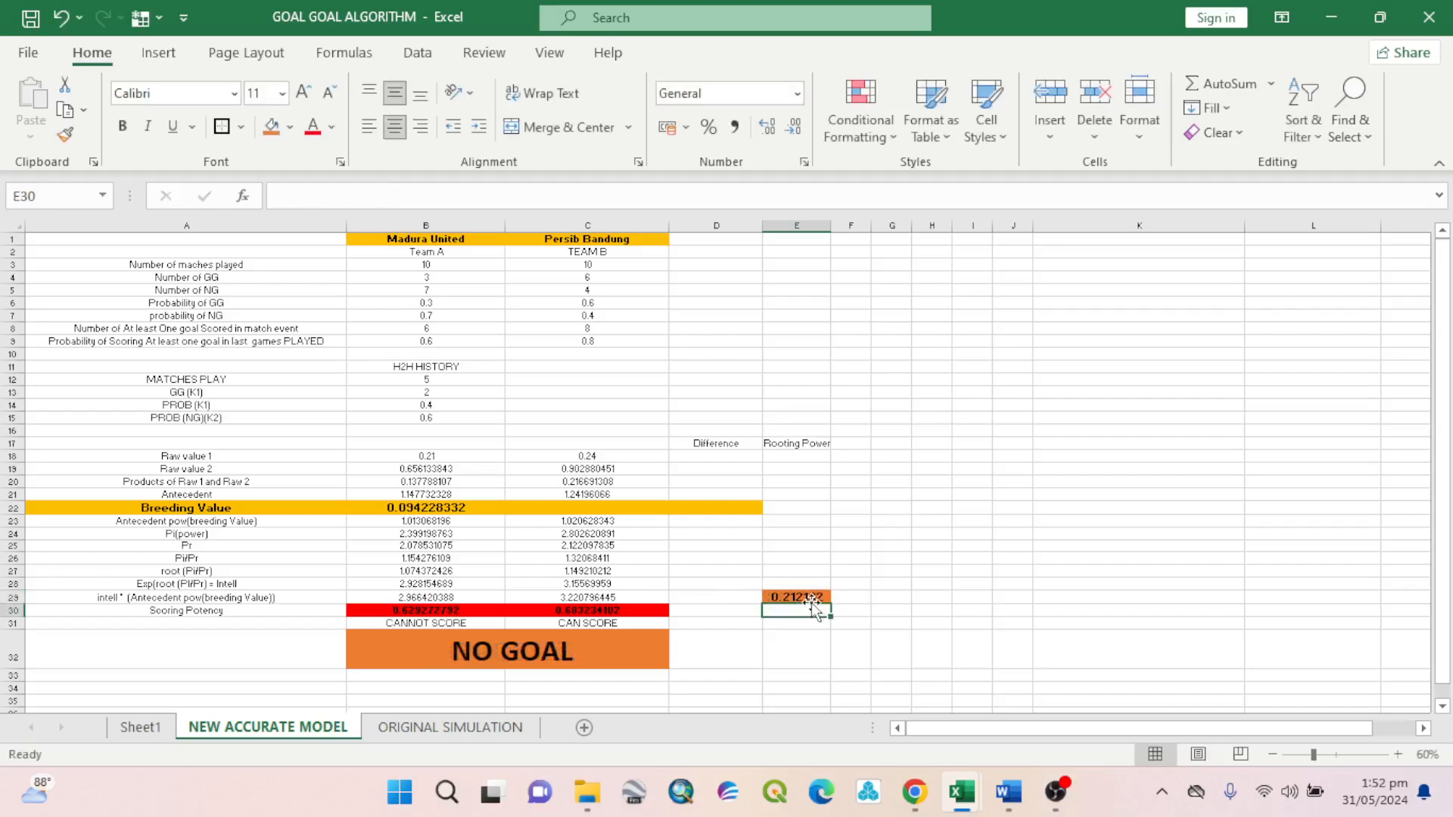
Try a multiplier of 0.25 in the Rooting Power formula in E29.
double_click(759, 596)
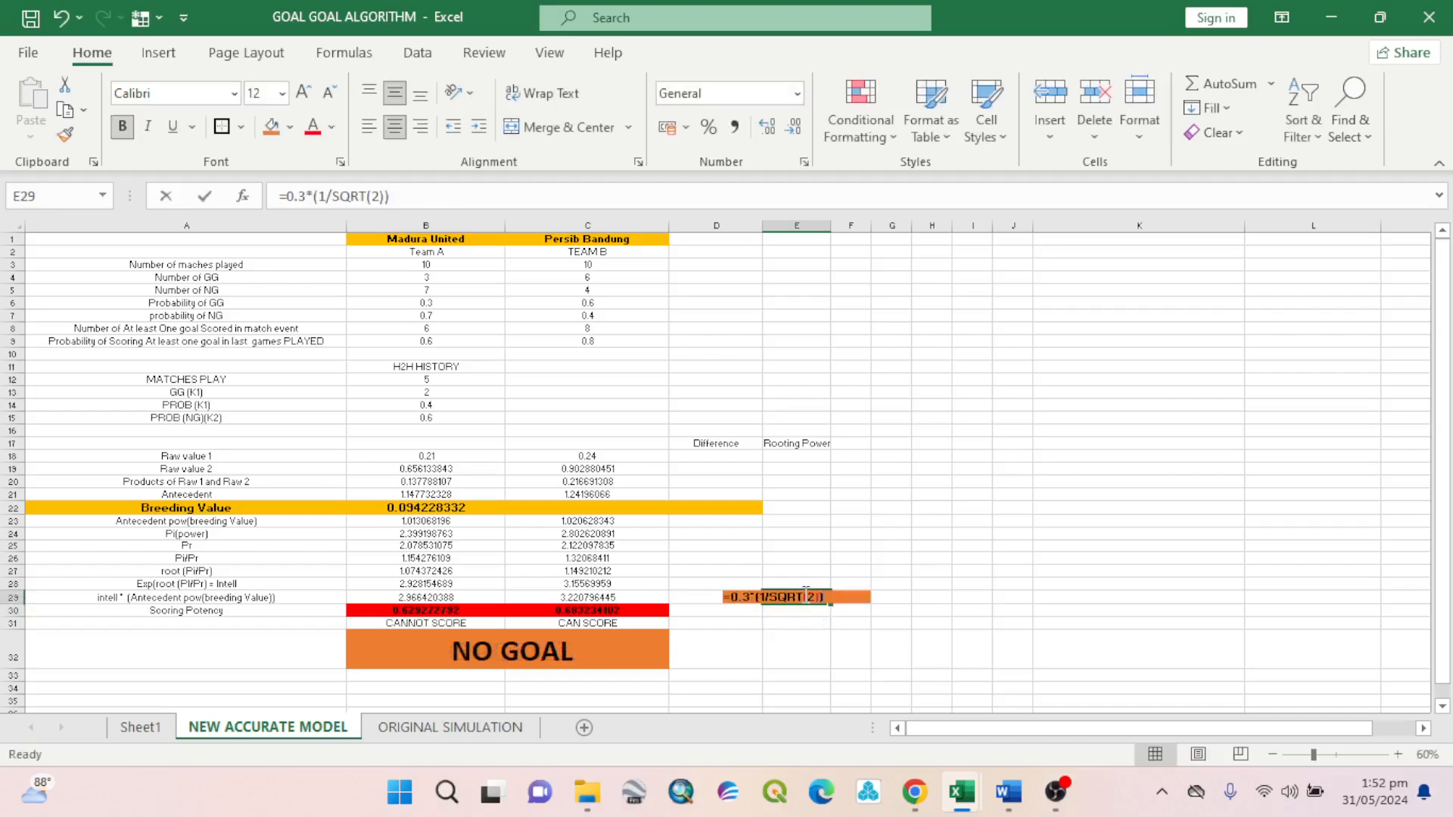
click(750, 597)
key(BackSpace)
text(25)
key(Return)
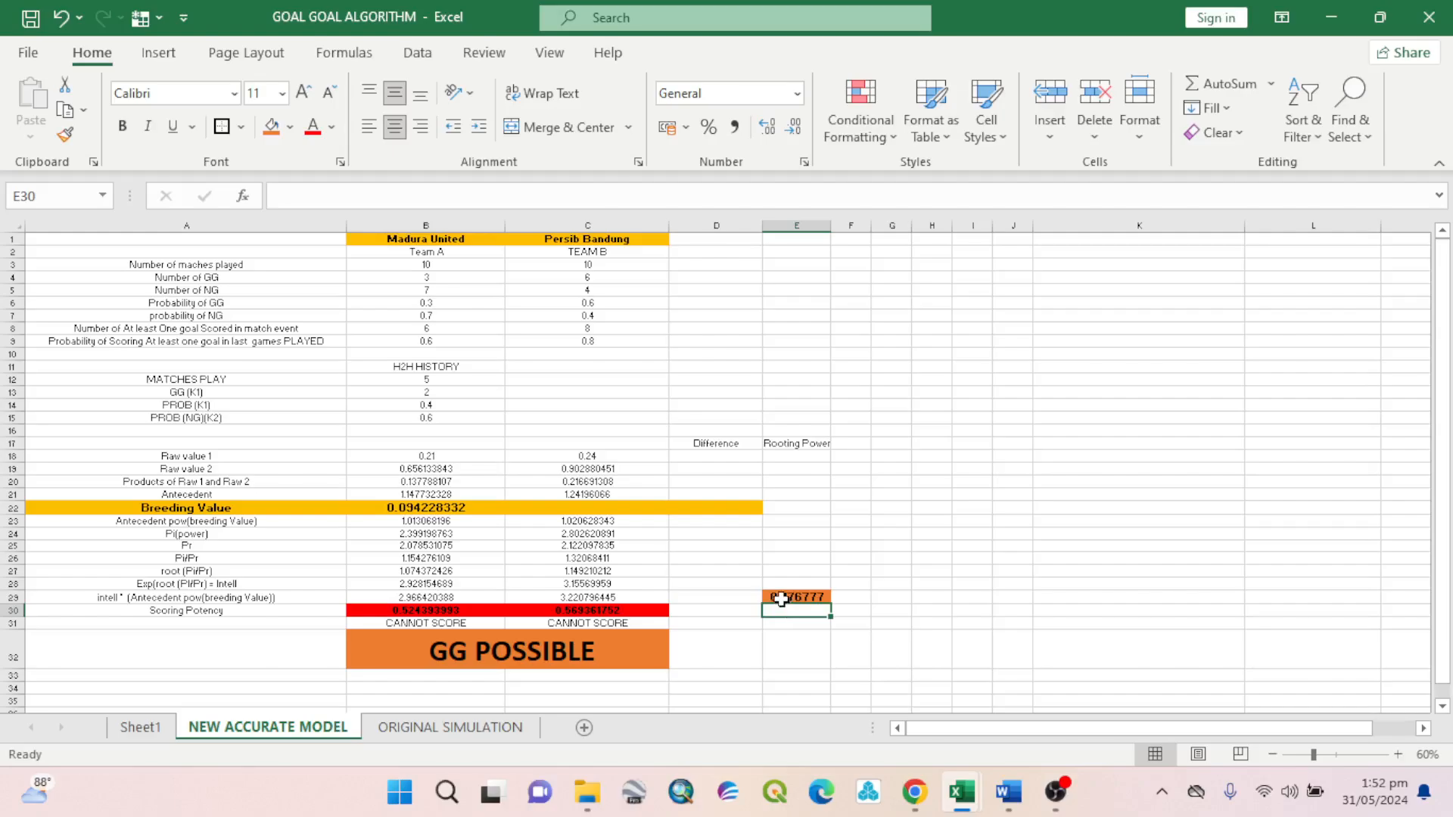
Set the Rooting Power formula in E29 back to =0.3*(1/SQRT(2)).
double_click(756, 592)
click(759, 594)
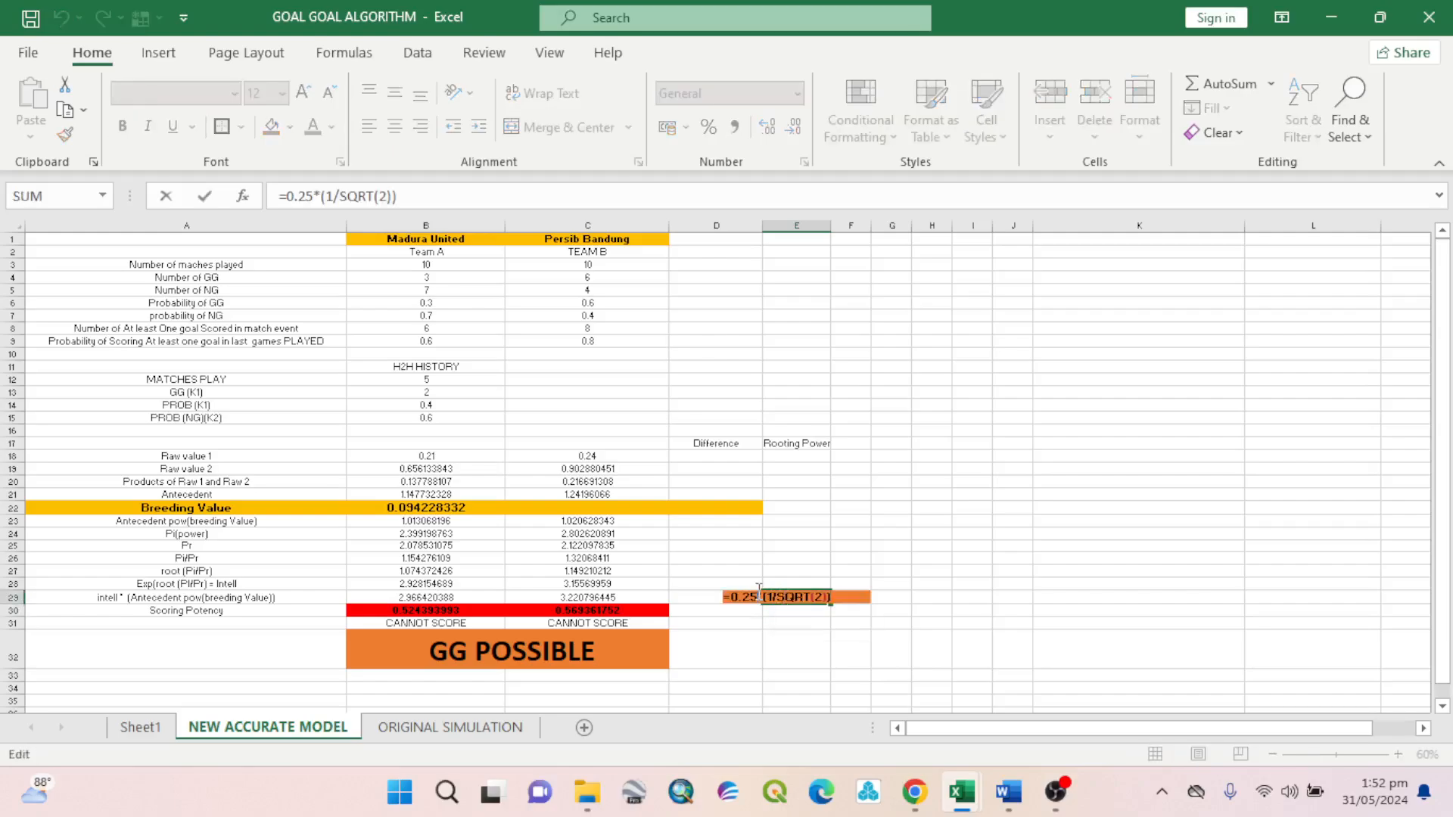
key(BackSpace)
key(BackSpace)
text(3)
key(Return)
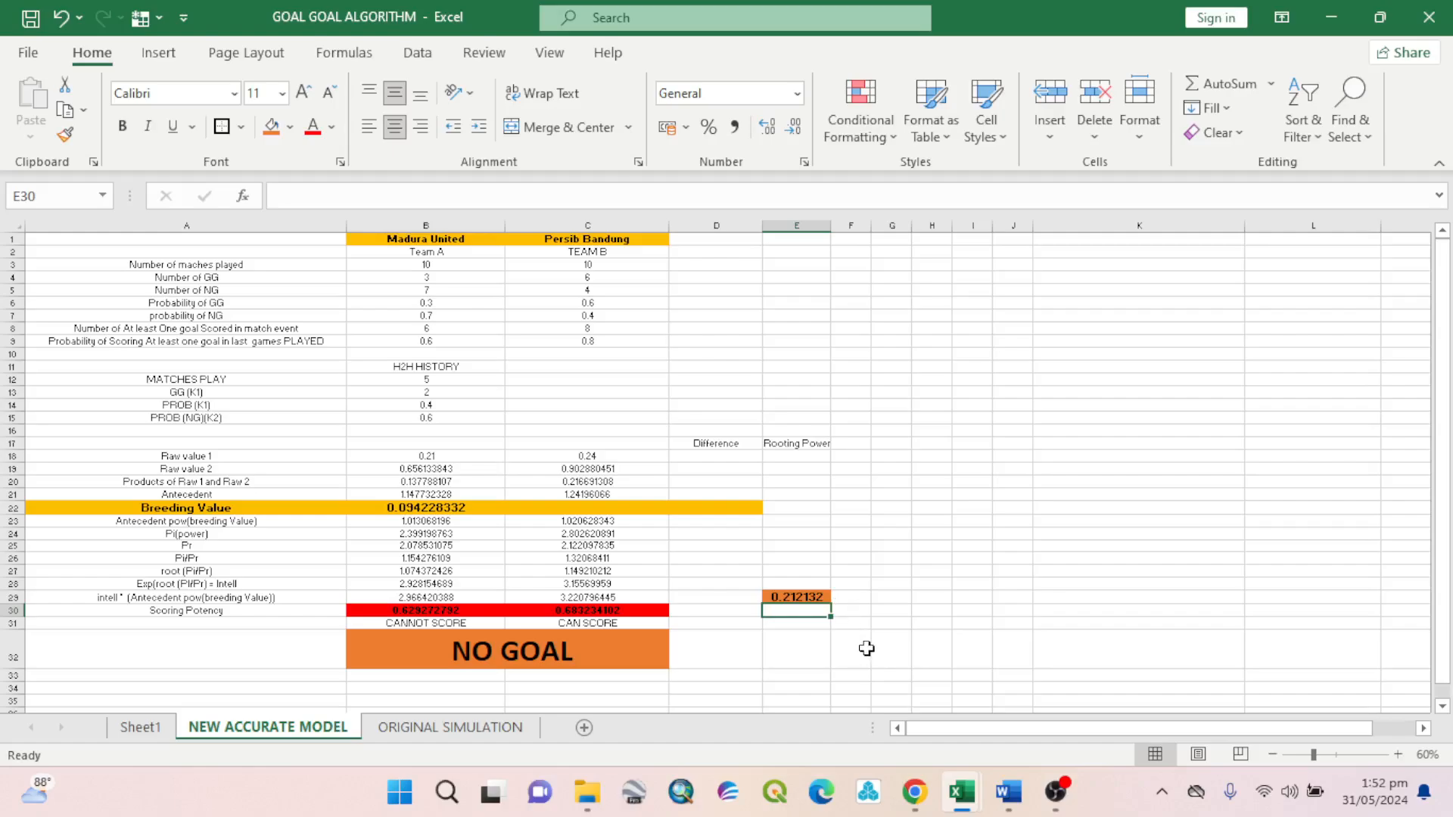
Inspect how the IF formula in B32 compares B31 and C31 for the overall verdict.
click(573, 639)
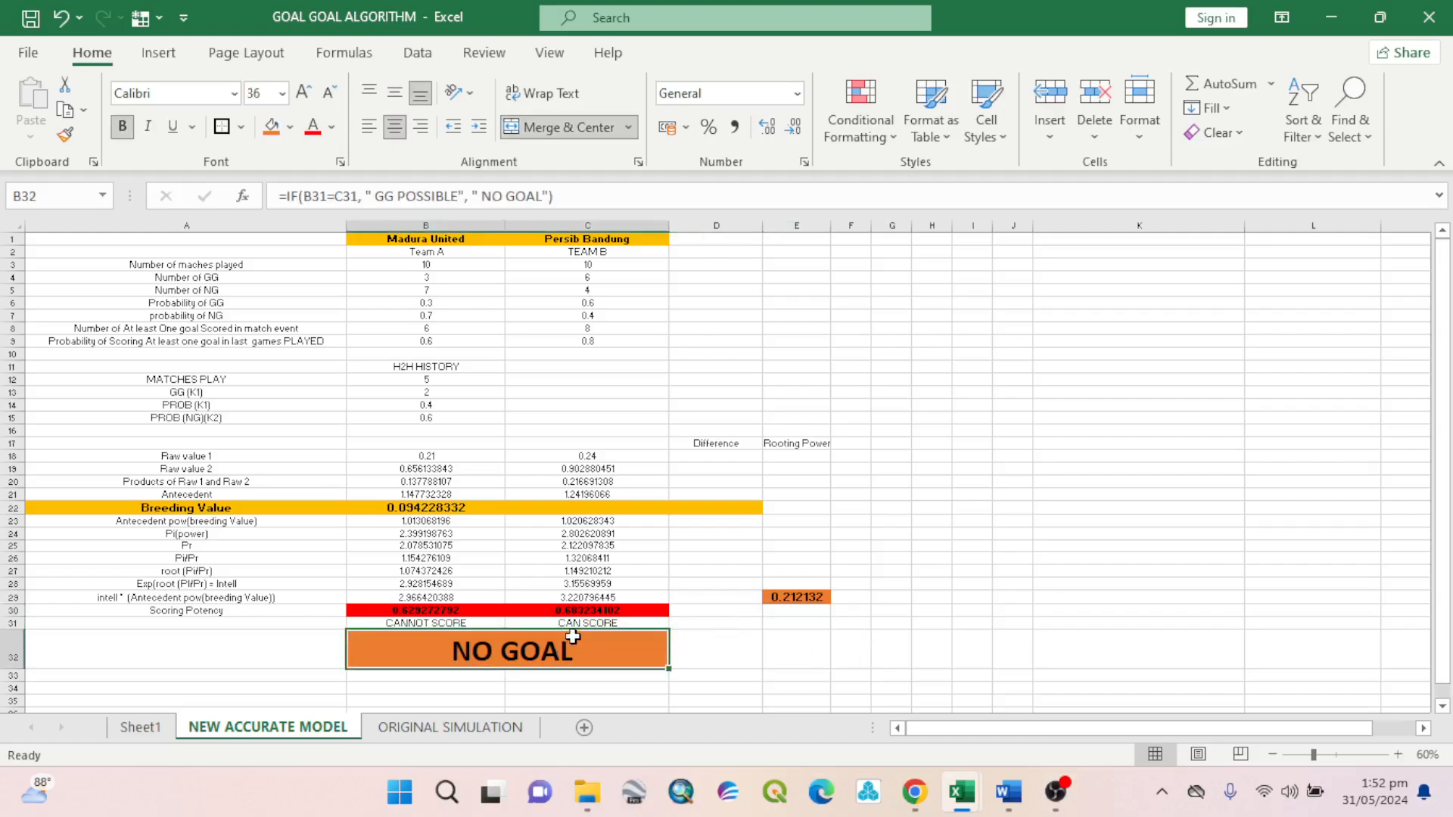
double_click(577, 641)
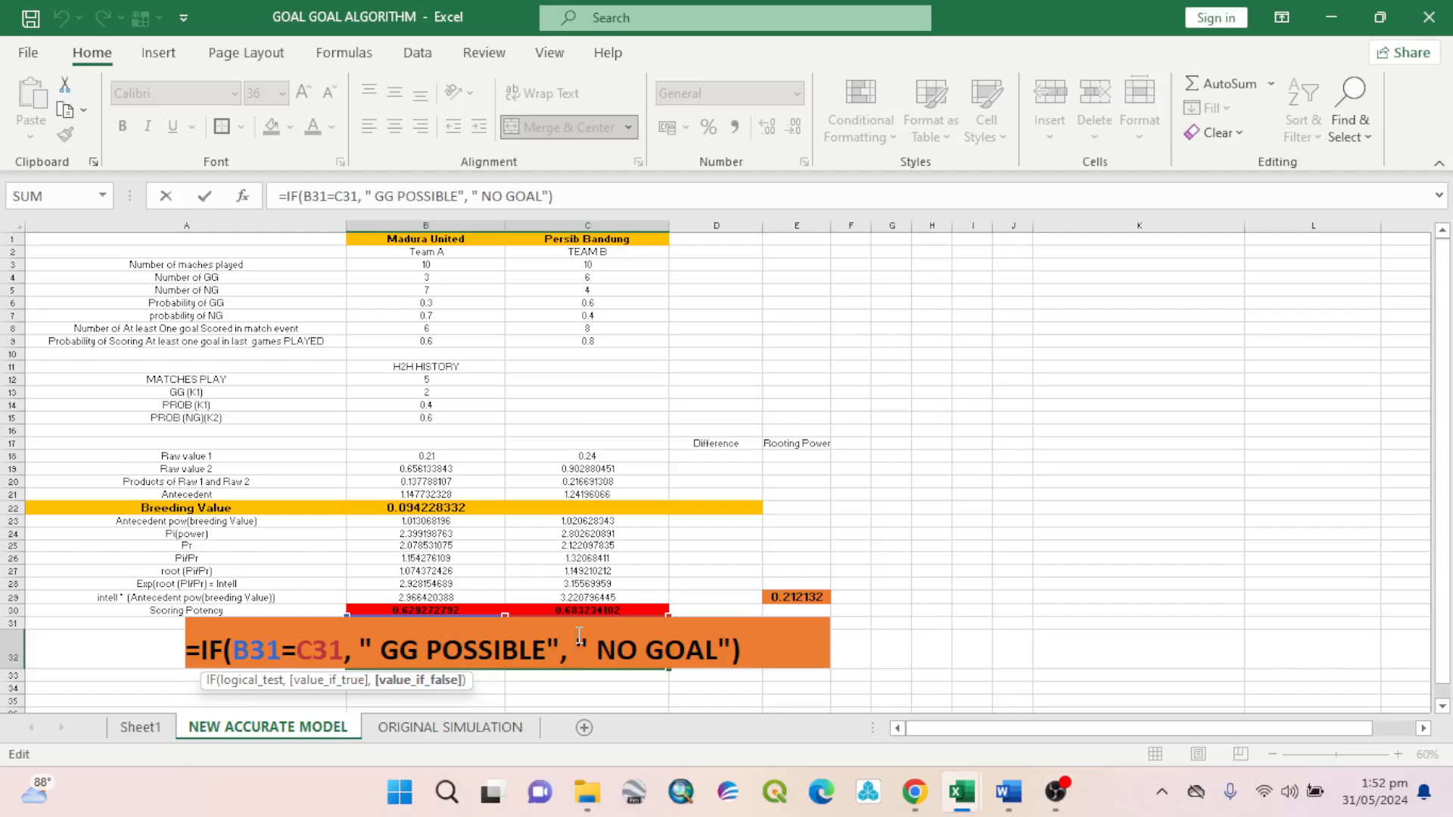
key(Return)
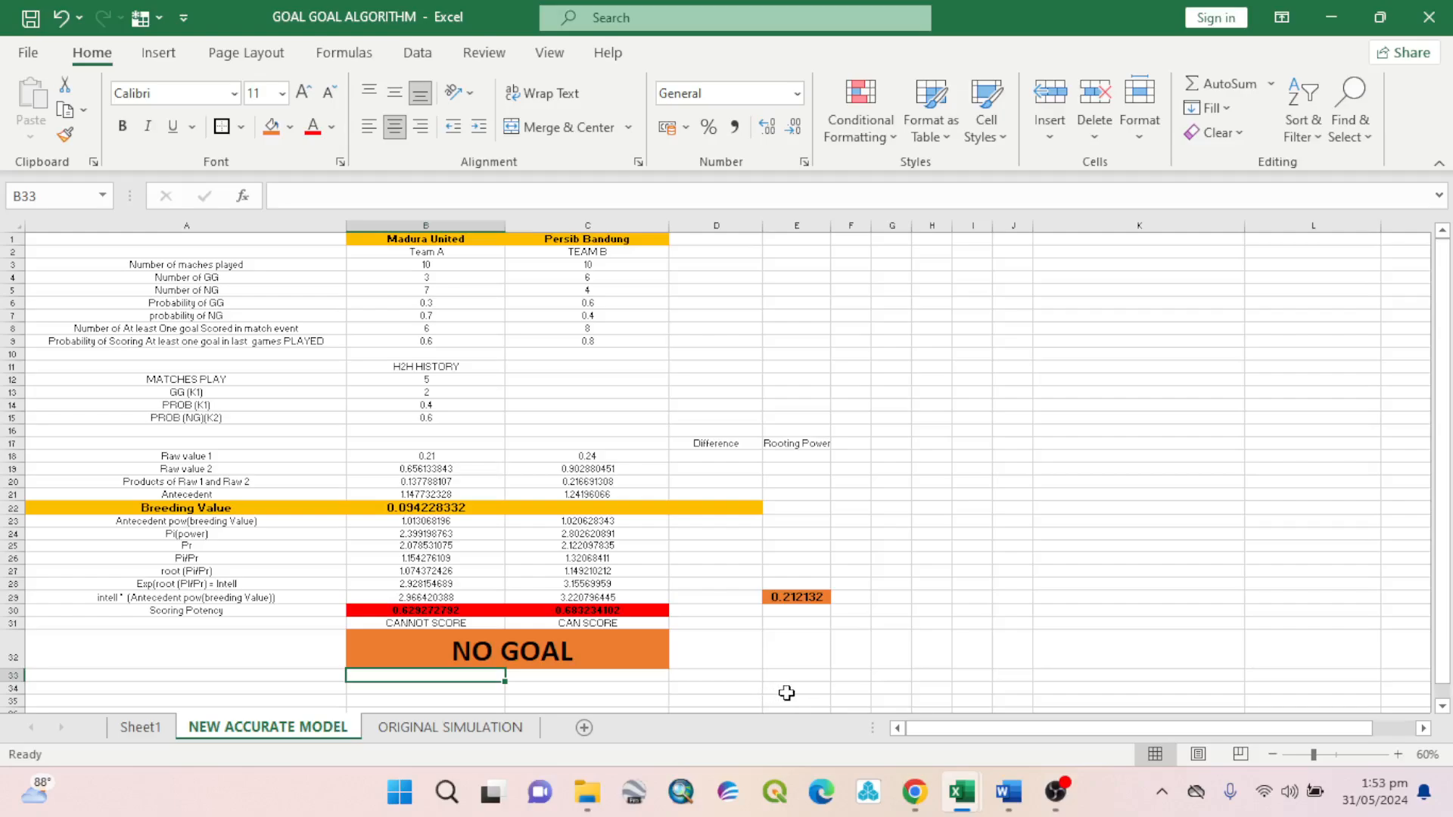
click(1058, 792)
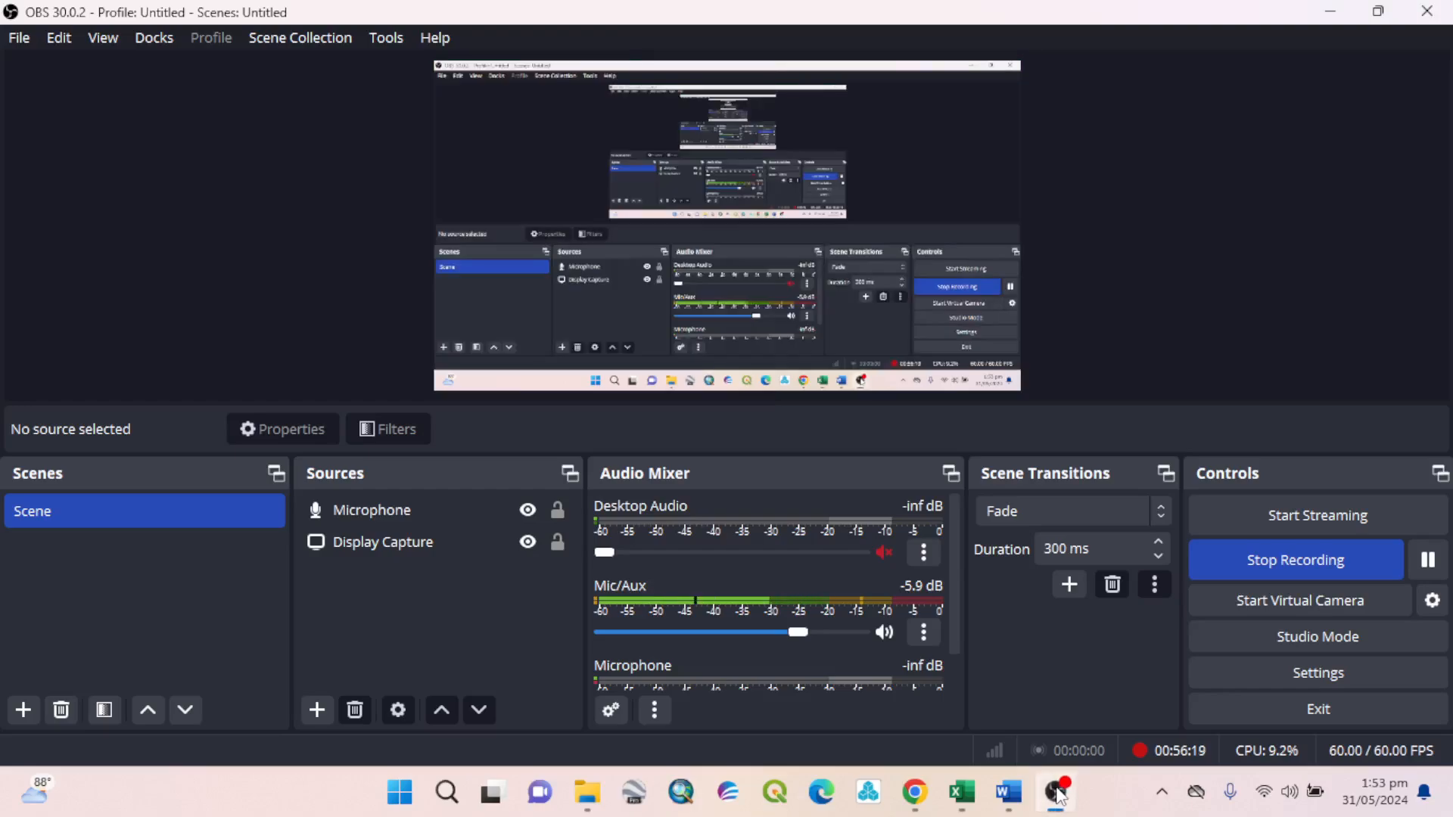